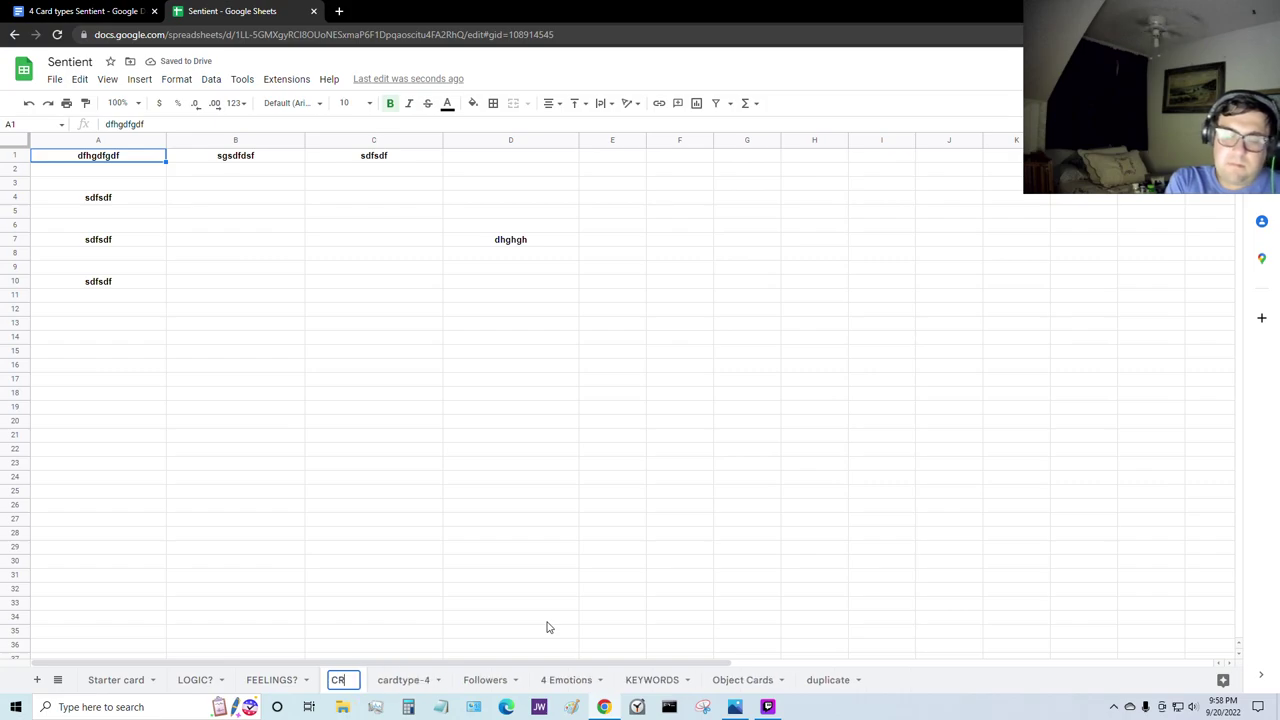
Step: Finish renaming the sheet located between FEELINGS? and cardtype-4 as "CREATIVITY?"
text(?)
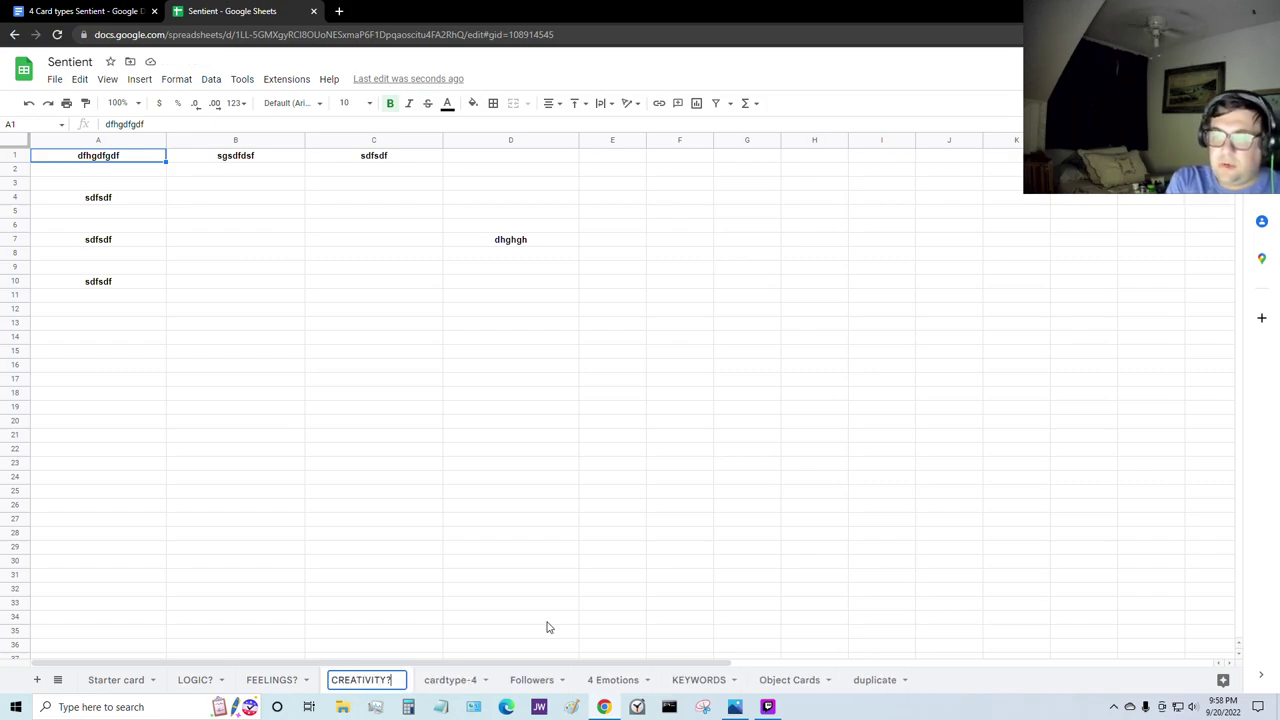
click(555, 582)
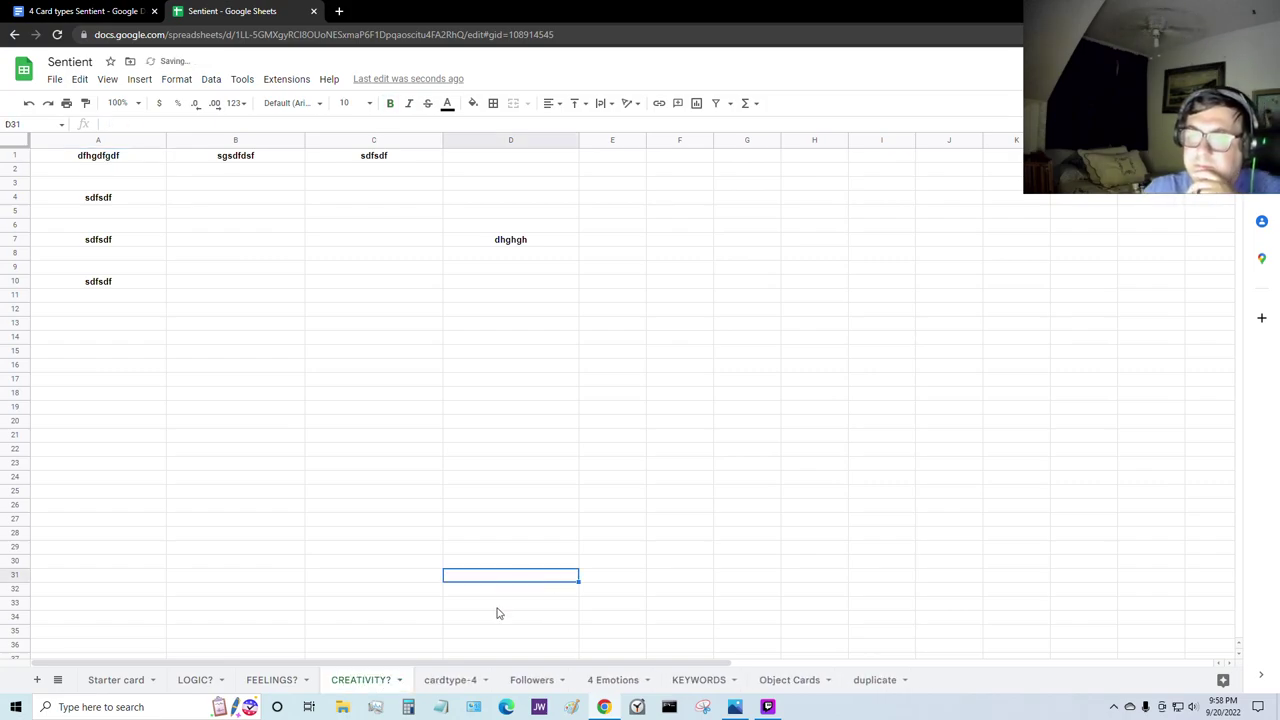
click(468, 606)
click(388, 610)
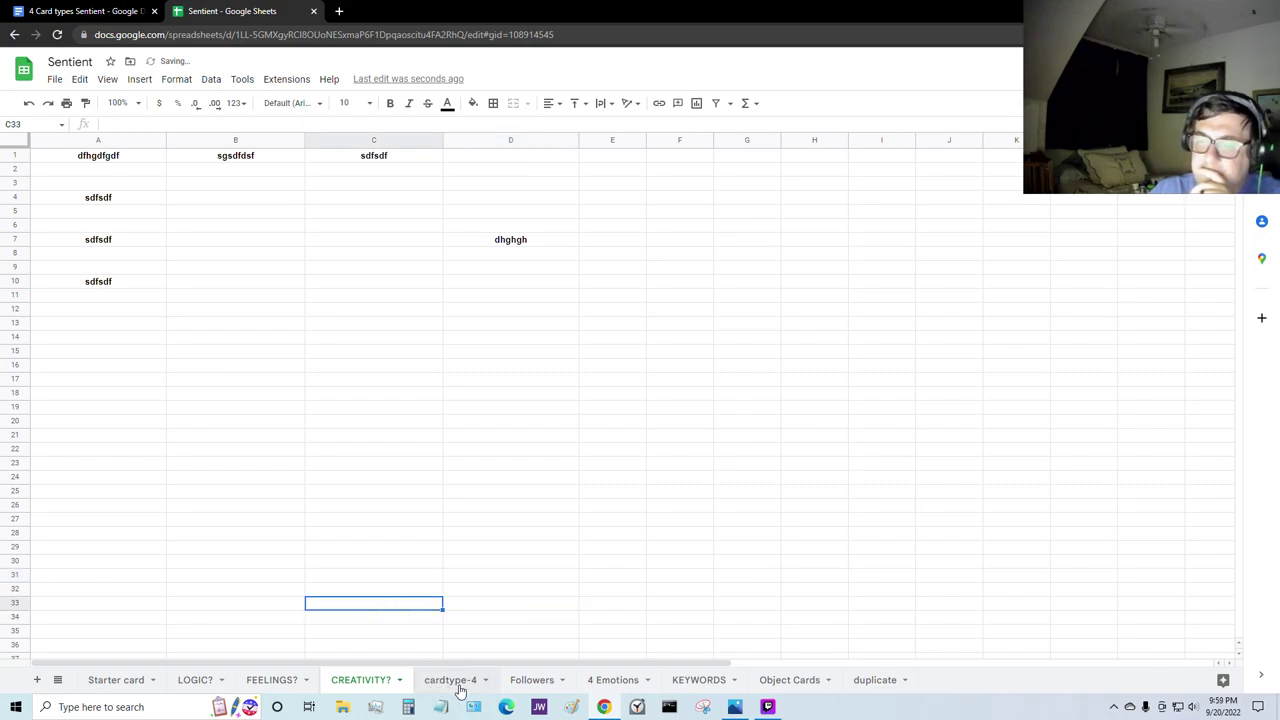
Step: Switch to the 4 Card types Sentient document and review the entries under POTENTIAL CARD TYPES down to Morals
click(90, 11)
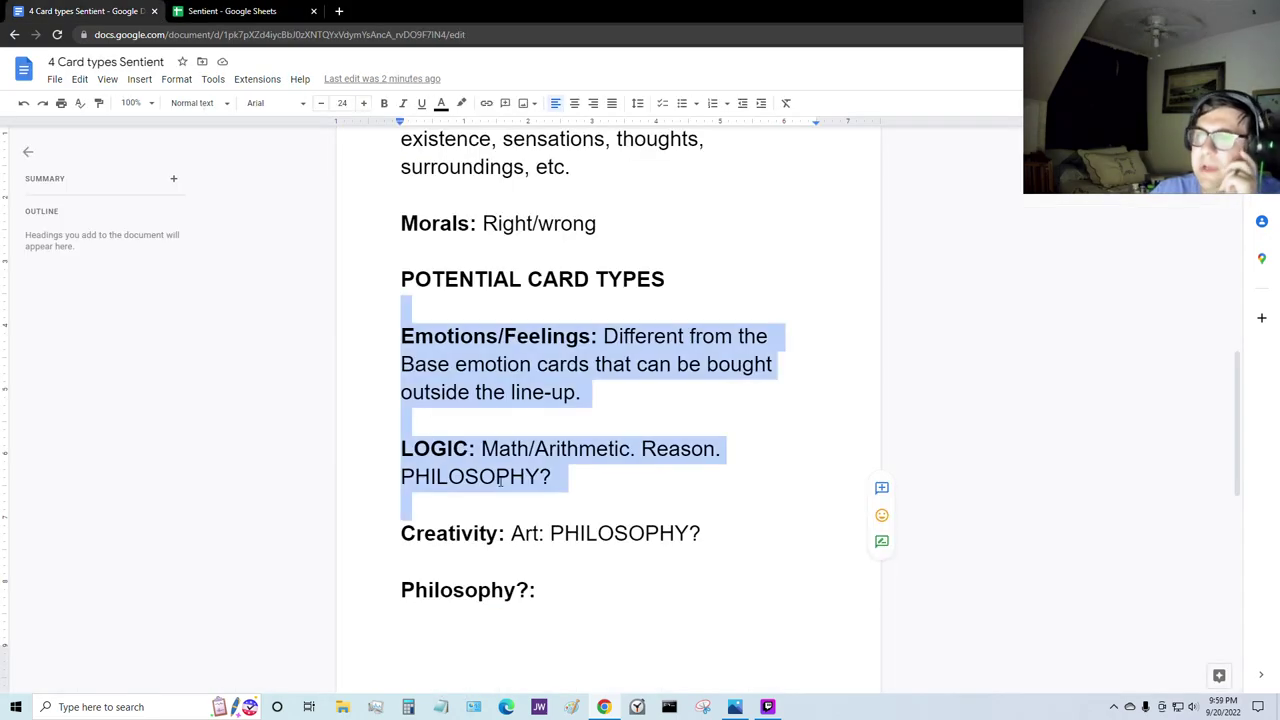
click(563, 591)
scroll(577, 591, down, 3)
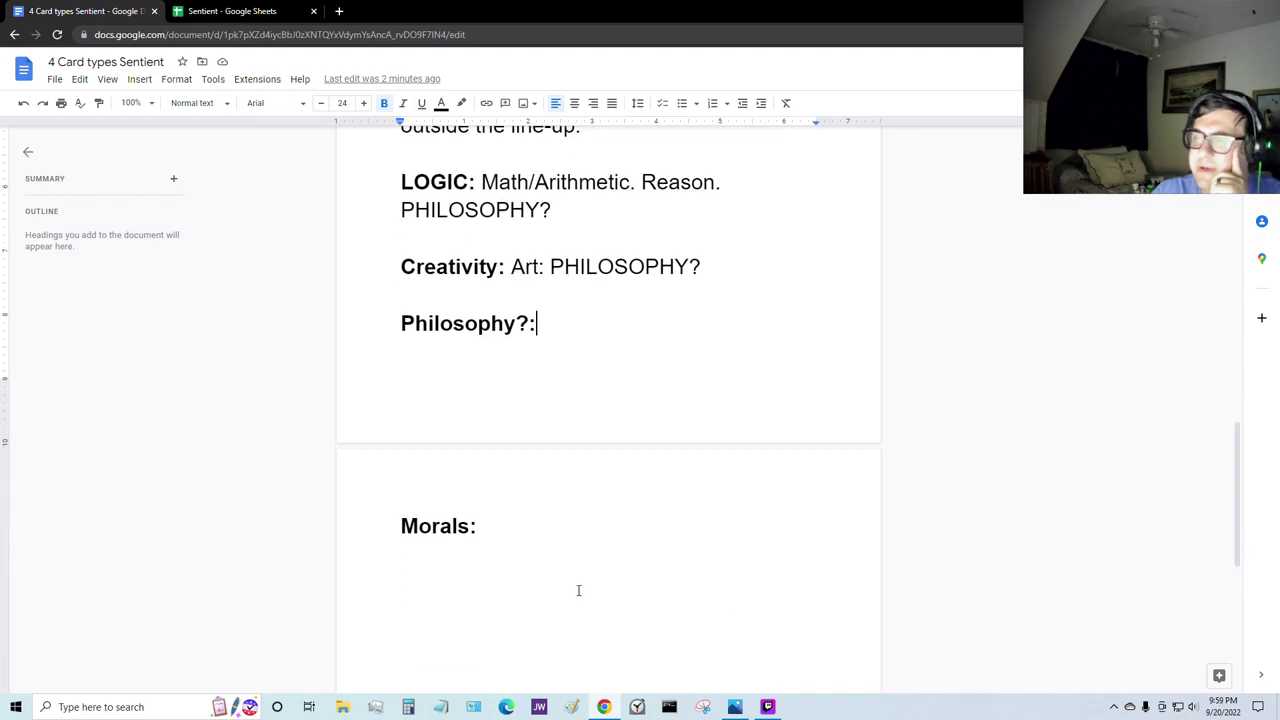
scroll(580, 589, up, 4)
Step: Return to the Sentient spreadsheet and open its LOGIC? sheet
click(262, 9)
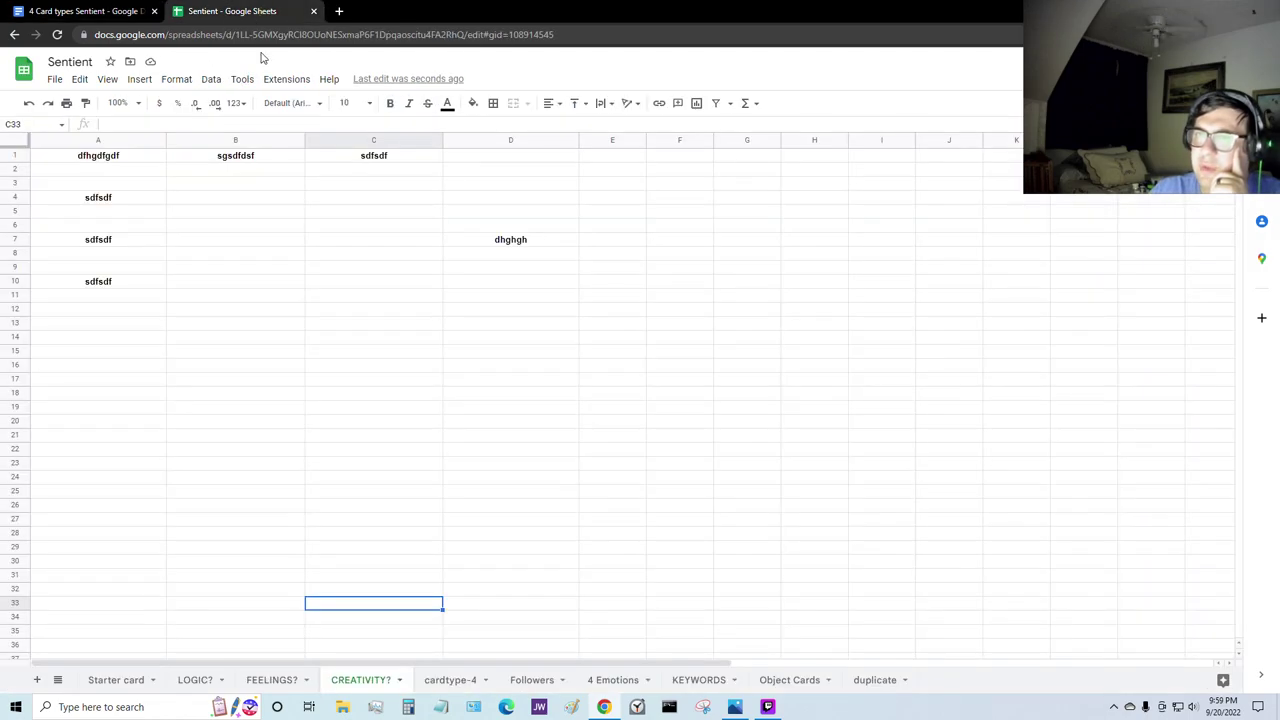
click(195, 680)
click(236, 240)
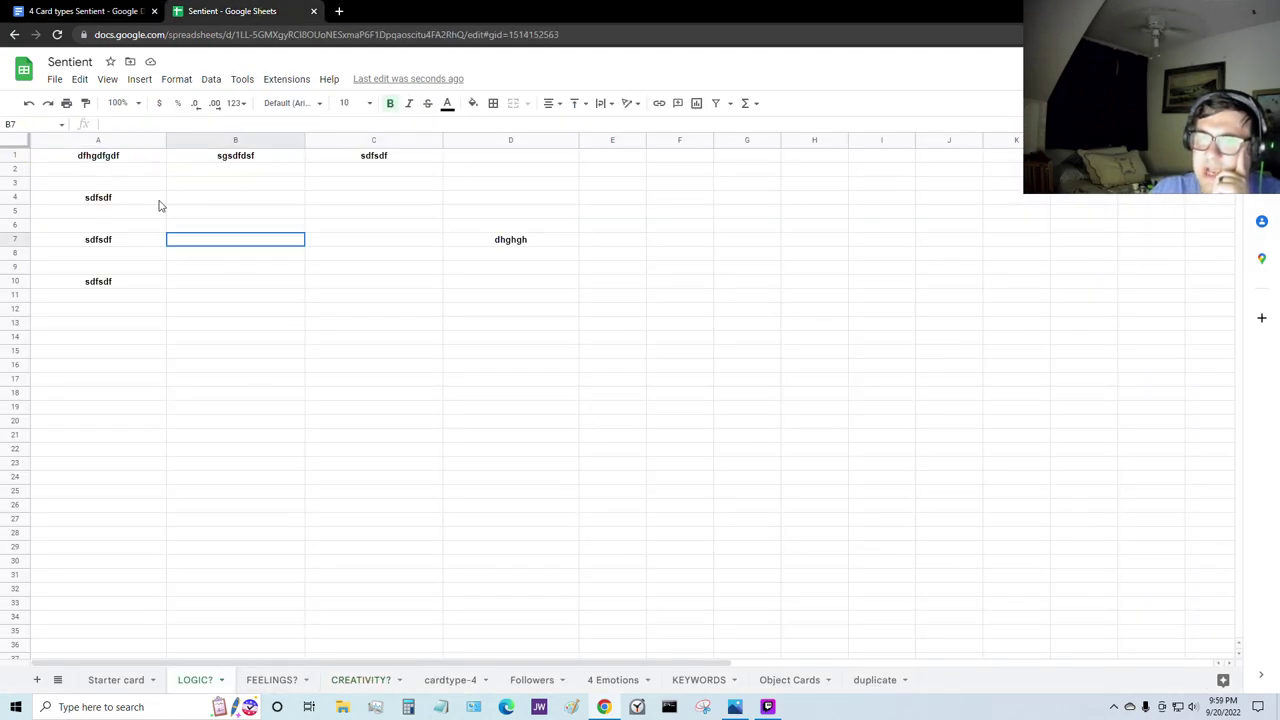
click(135, 168)
click(134, 157)
click(127, 268)
click(114, 166)
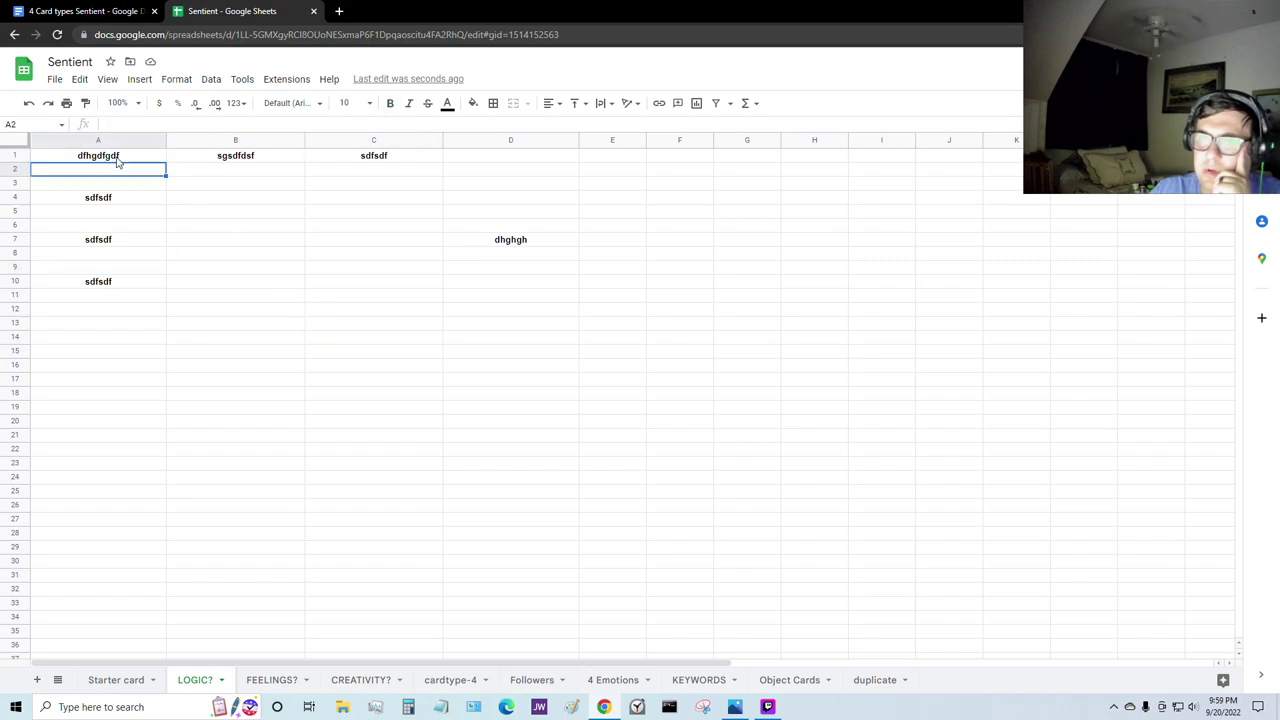
click(114, 156)
click(113, 184)
click(114, 197)
click(114, 238)
click(102, 282)
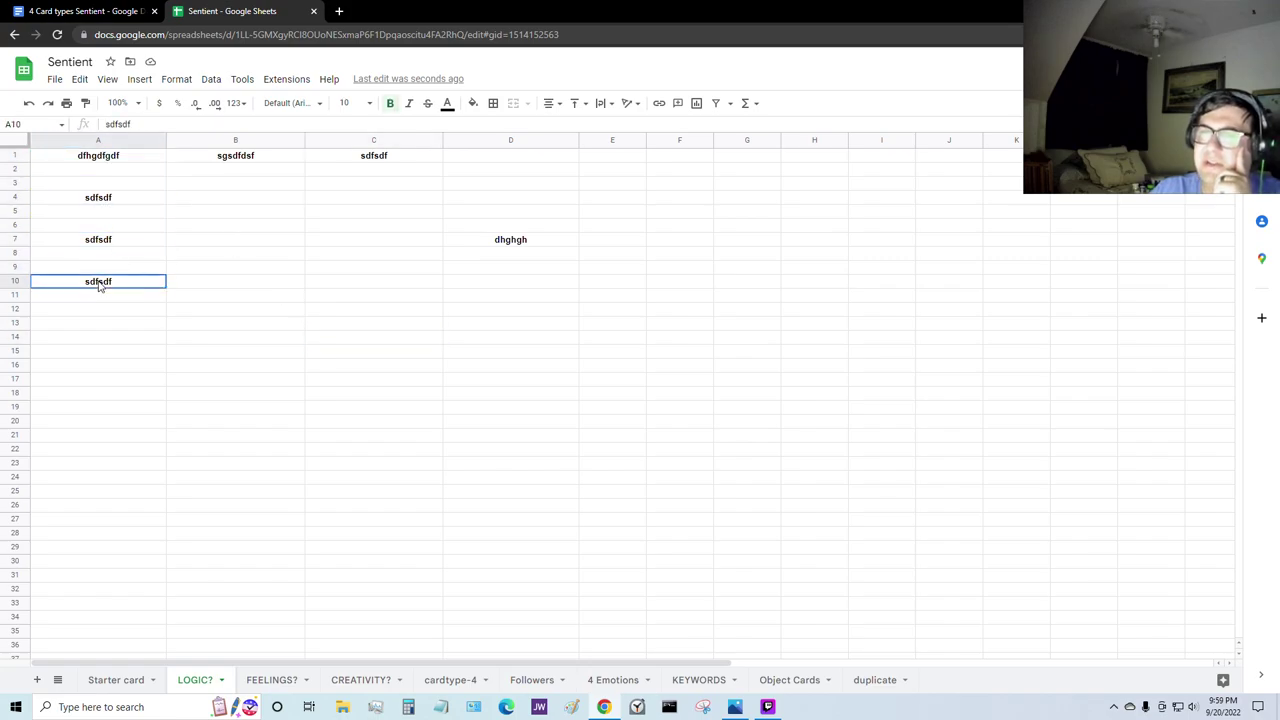
Step: Replace the placeholder title in cell A1 of the LOGIC? sheet with "Deduction"
click(120, 158)
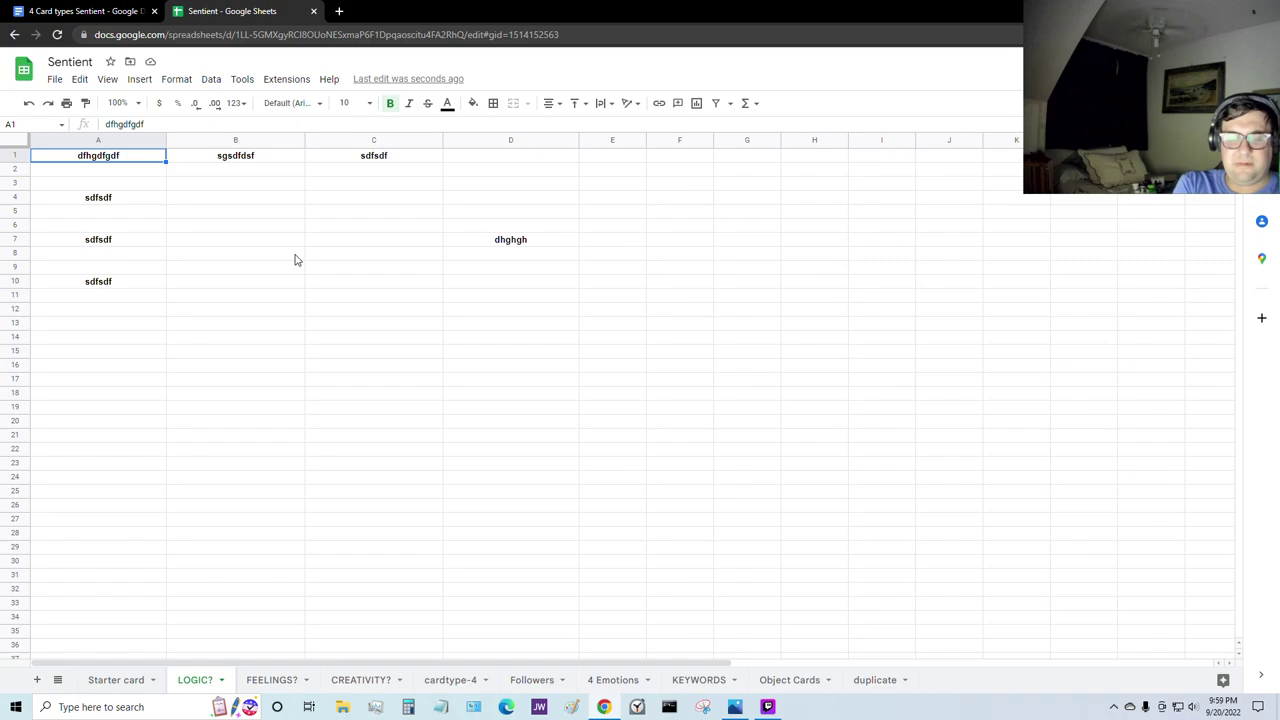
text(Deduction)
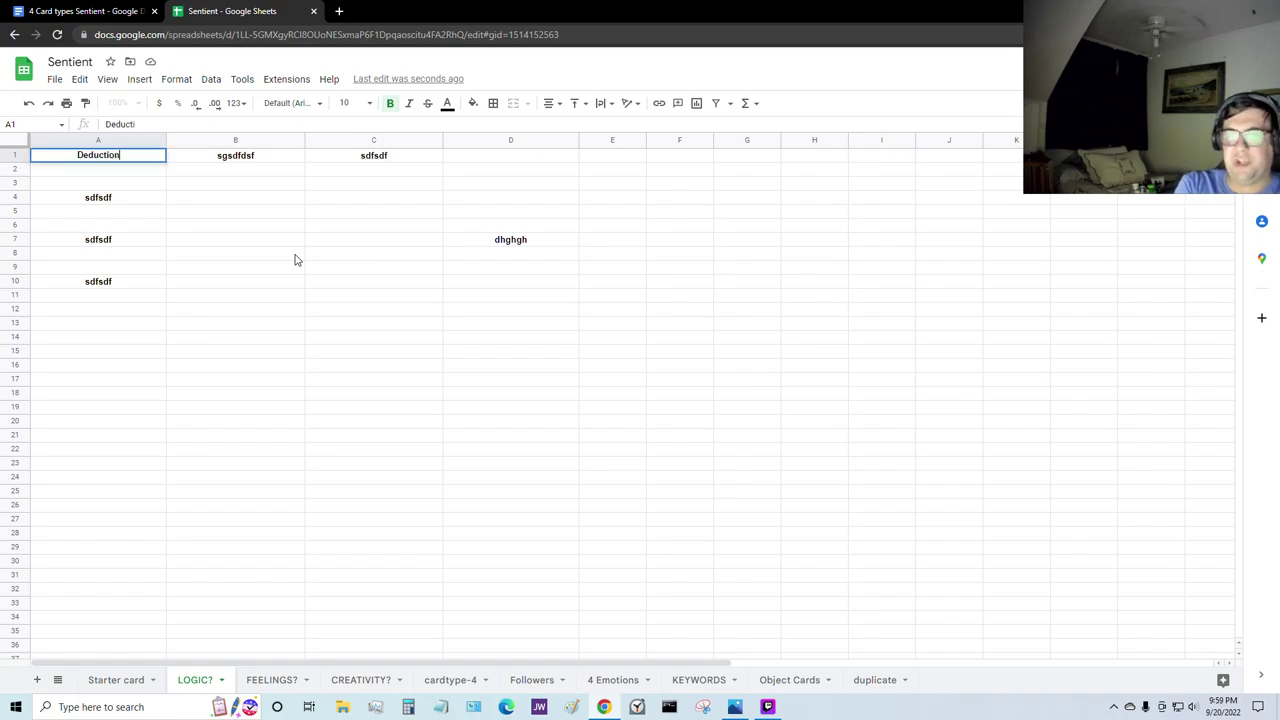
key(Return)
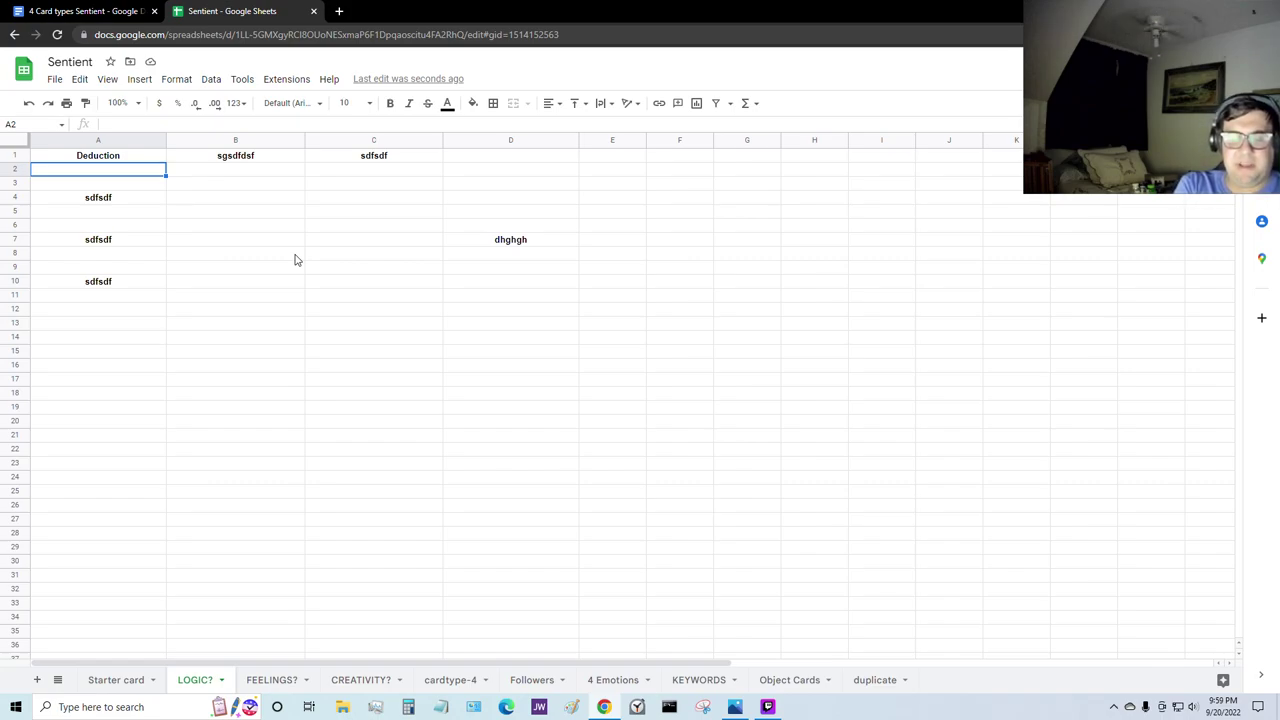
Step: Begin the Deduction card's description in cell A2 with "Reveal the top 3 cards of your deck"
text(Reav)
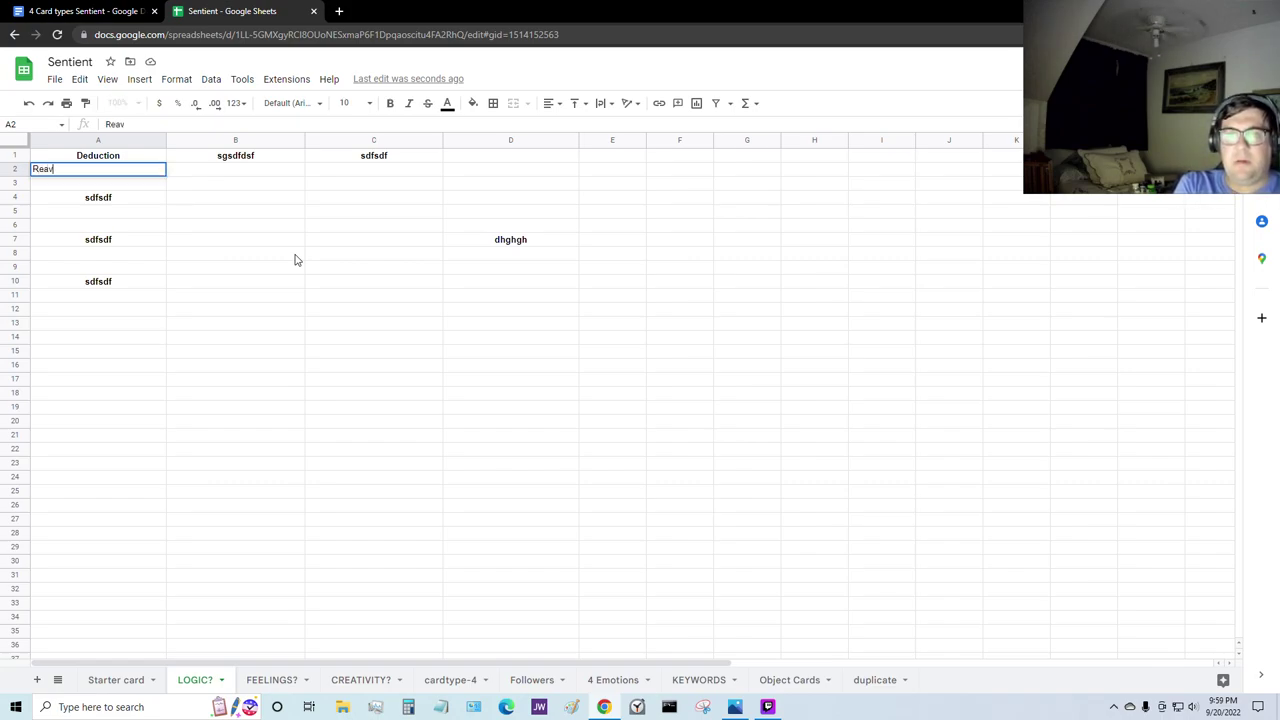
key(BackSpace)
key(BackSpace)
text(veal t)
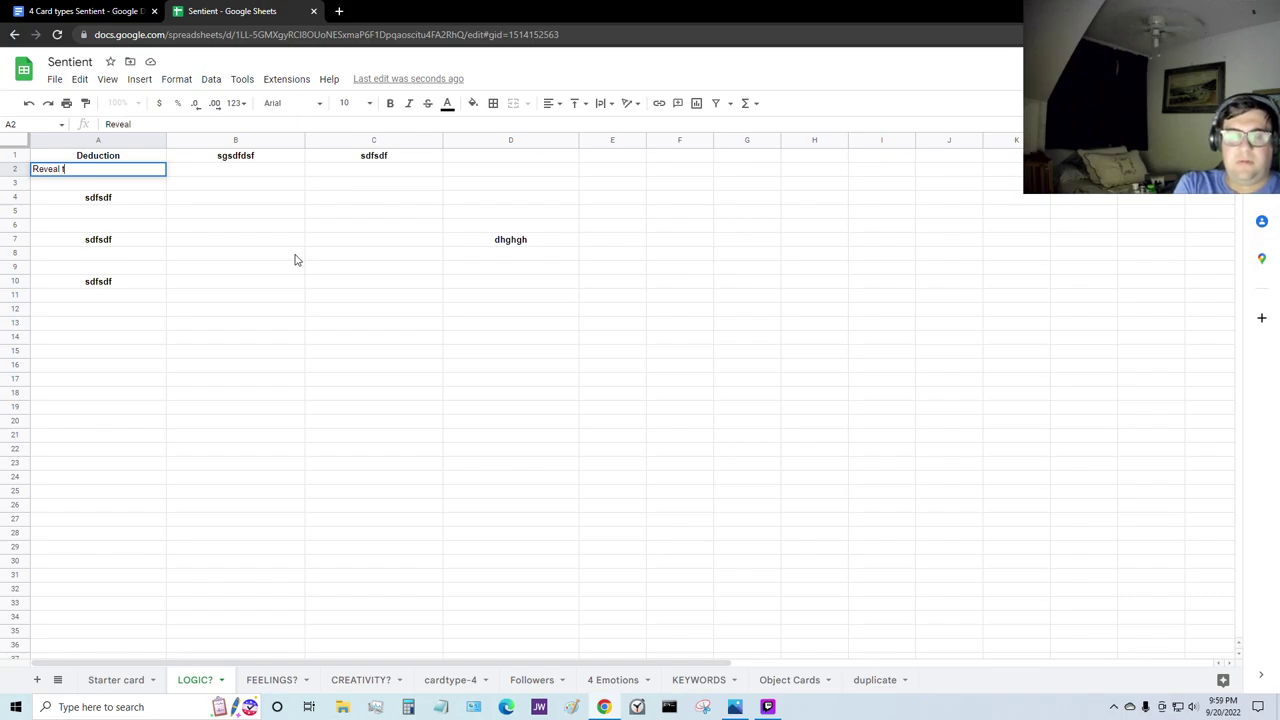
text(he top 3 card )
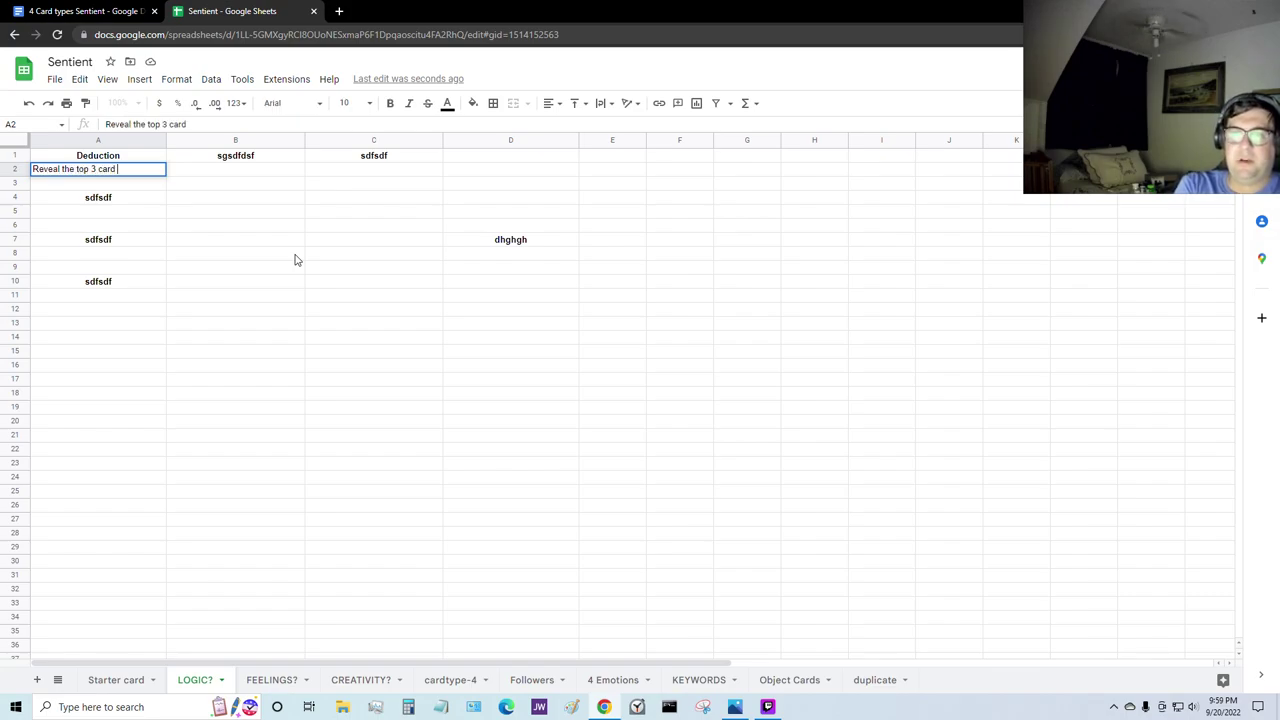
text(s of your deck)
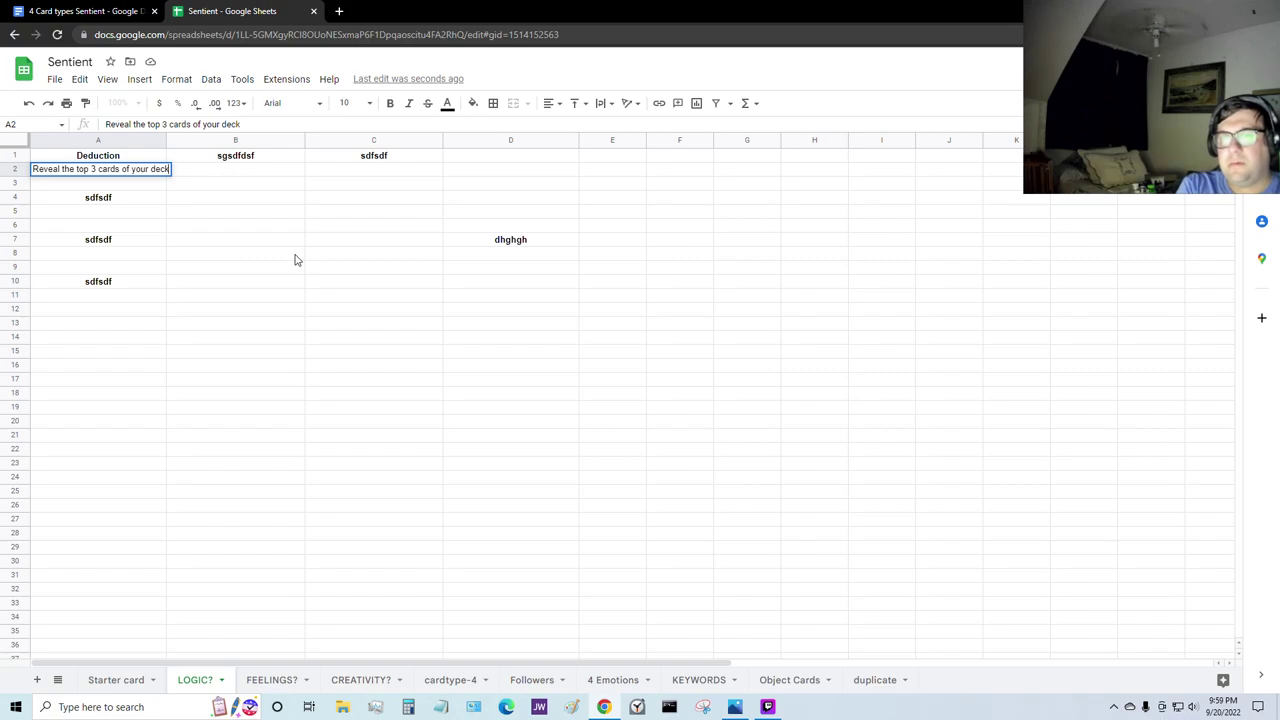
Step: Continue the description in A2 with ". Put one into your hand,"
text(. Put)
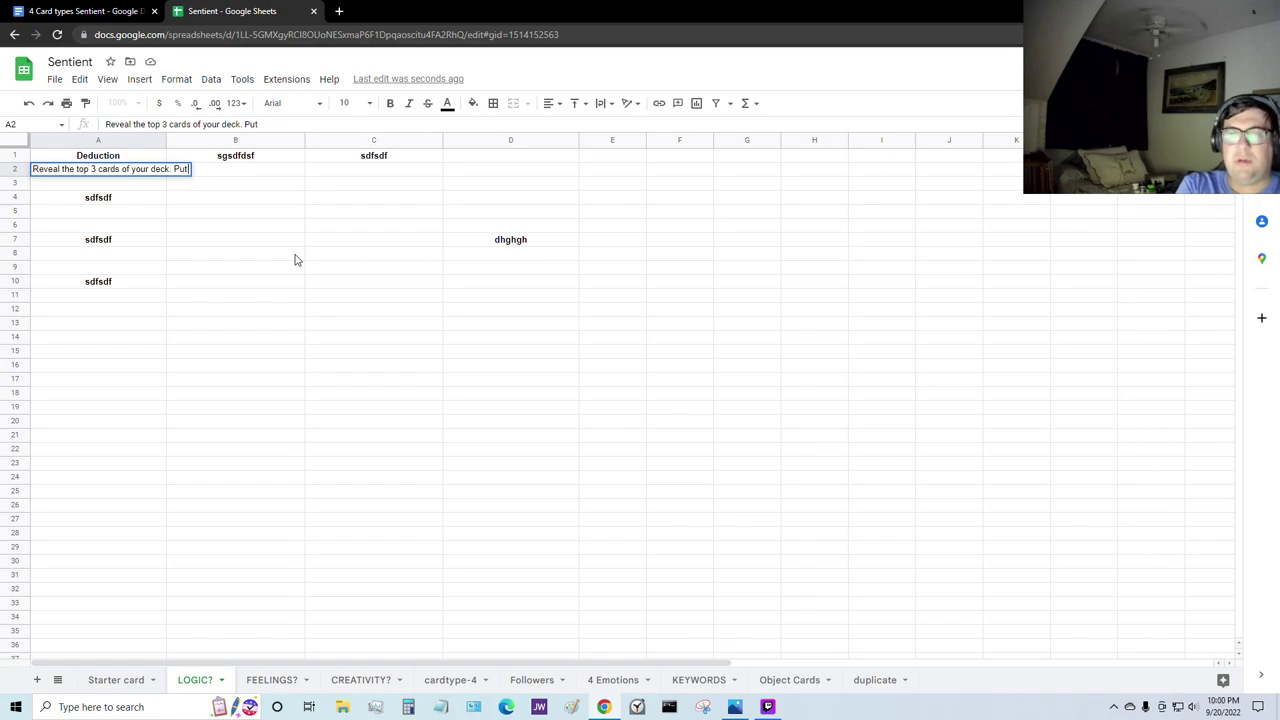
text( one inyour)
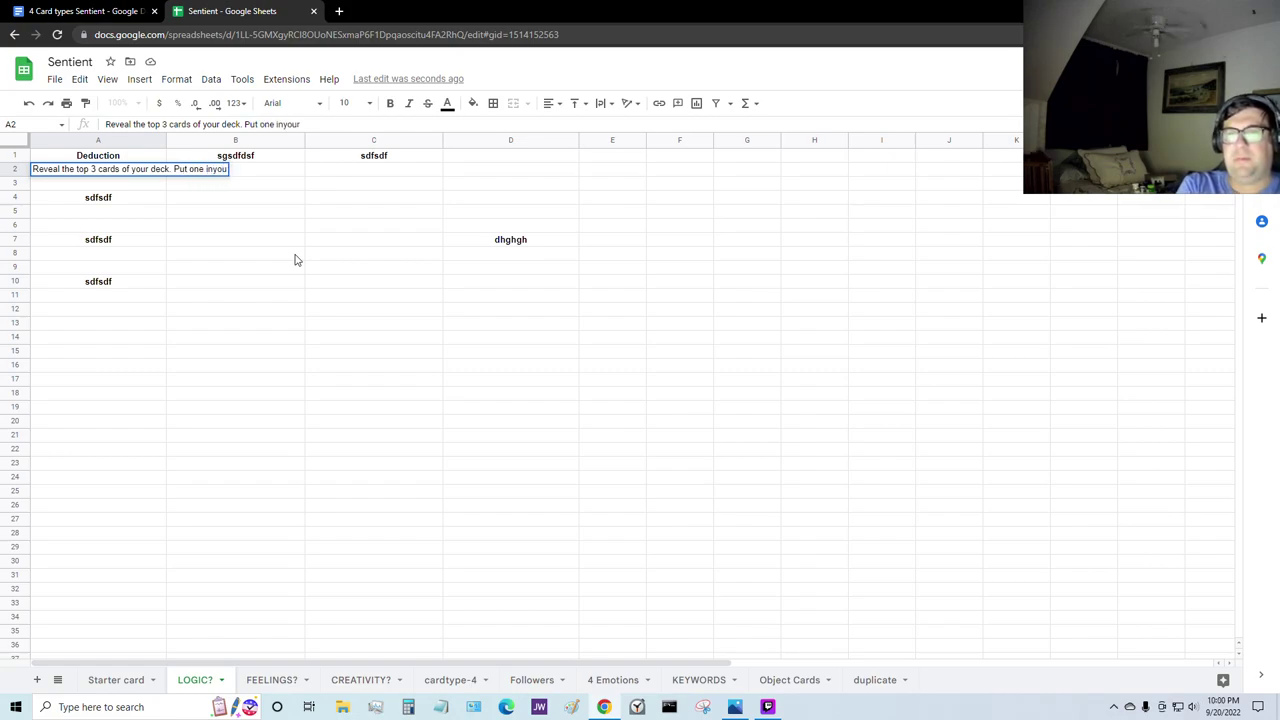
key(BackSpace)
key(BackSpace)
key(BackSpace)
key(BackSpace)
key(BackSpace)
key(BackSpace)
key(BackSpace)
key(BackSpace)
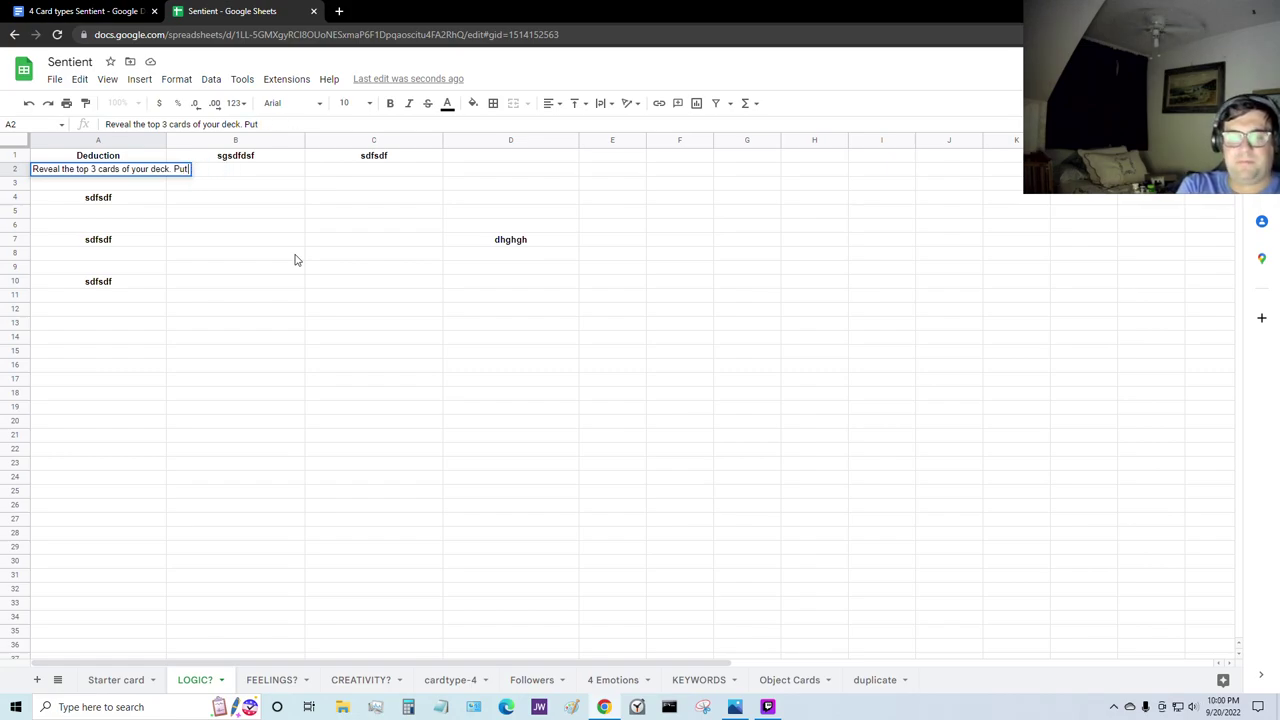
text(one intro)
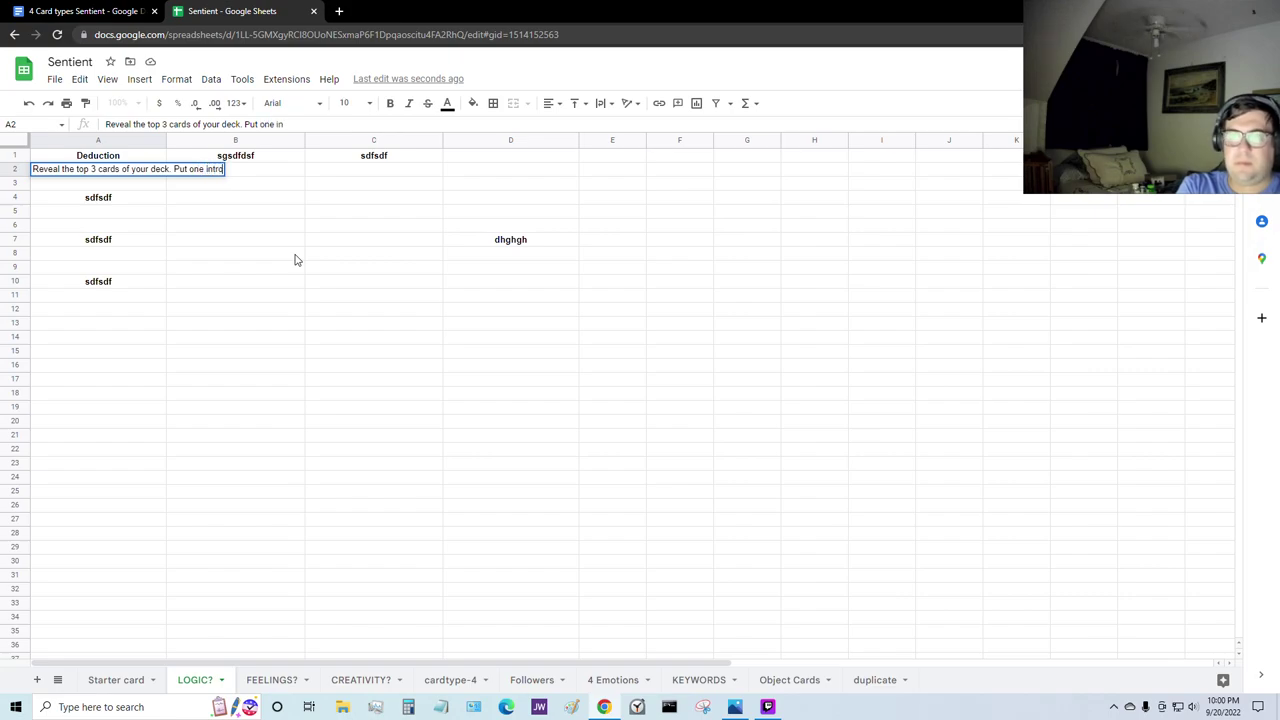
text( car)
key(BackSpace)
key(BackSpace)
key(BackSpace)
key(BackSpace)
key(BackSpace)
key(BackSpace)
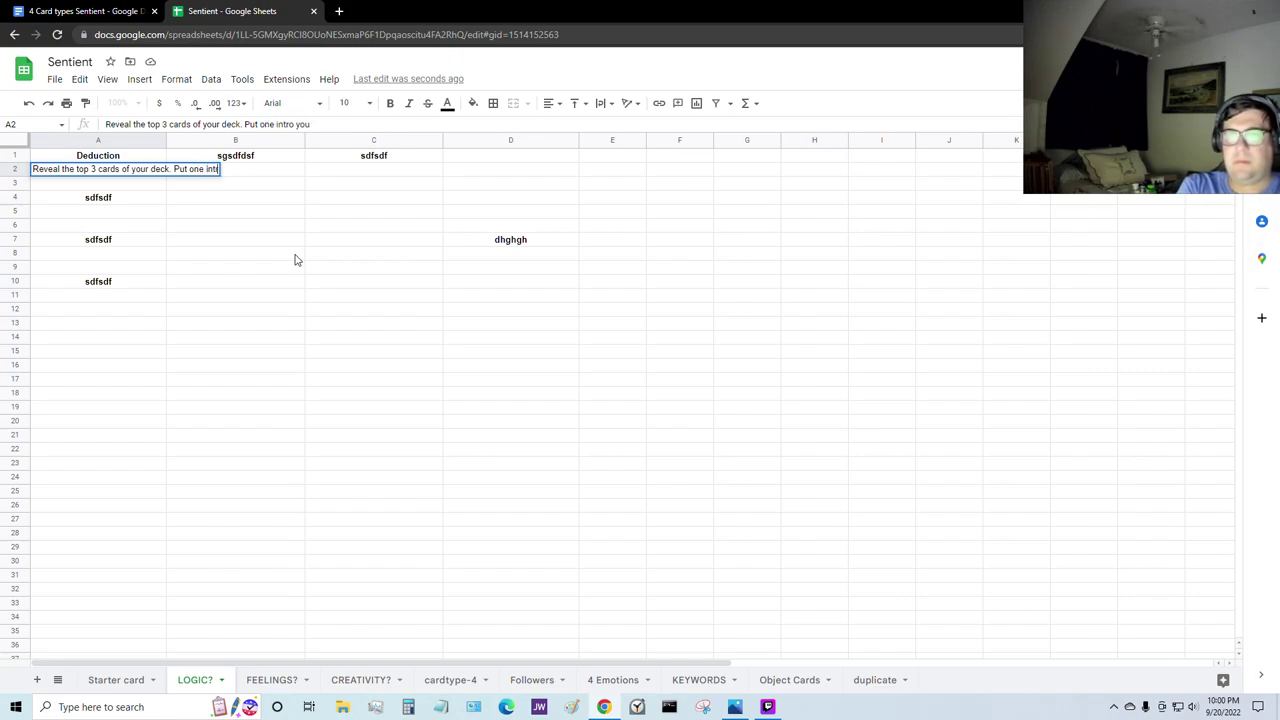
text(o your)
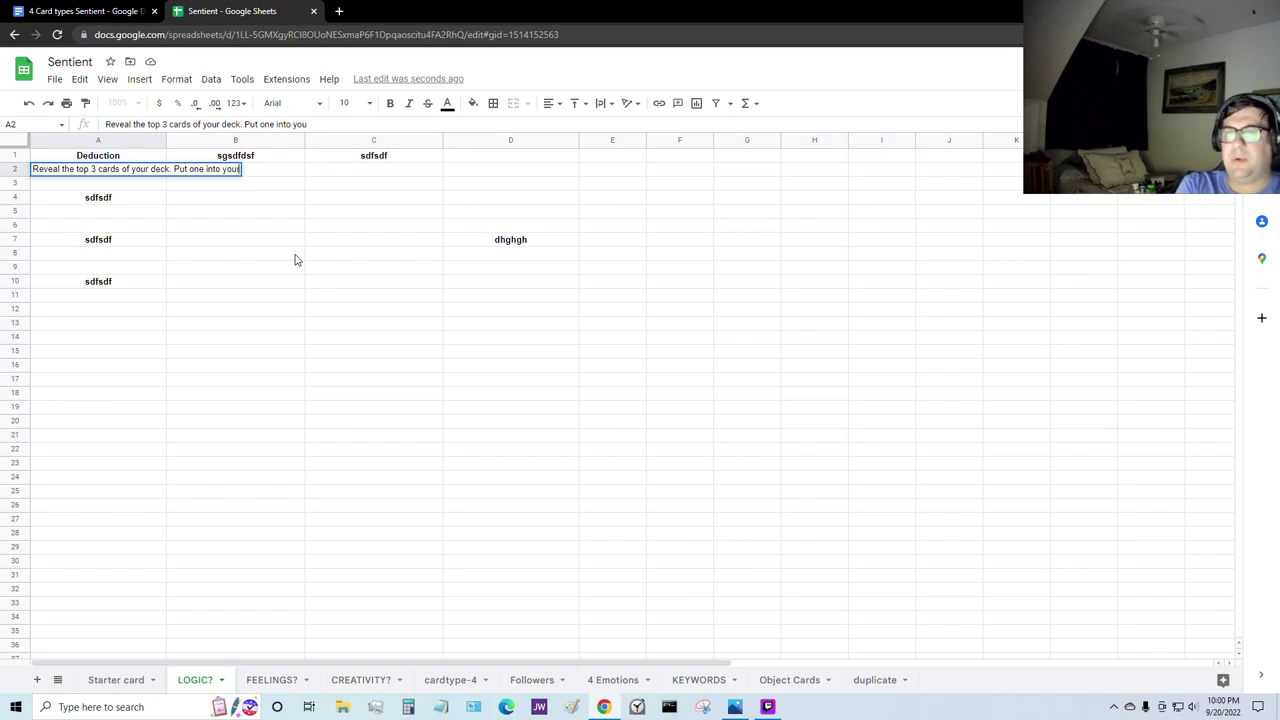
text( hand, and)
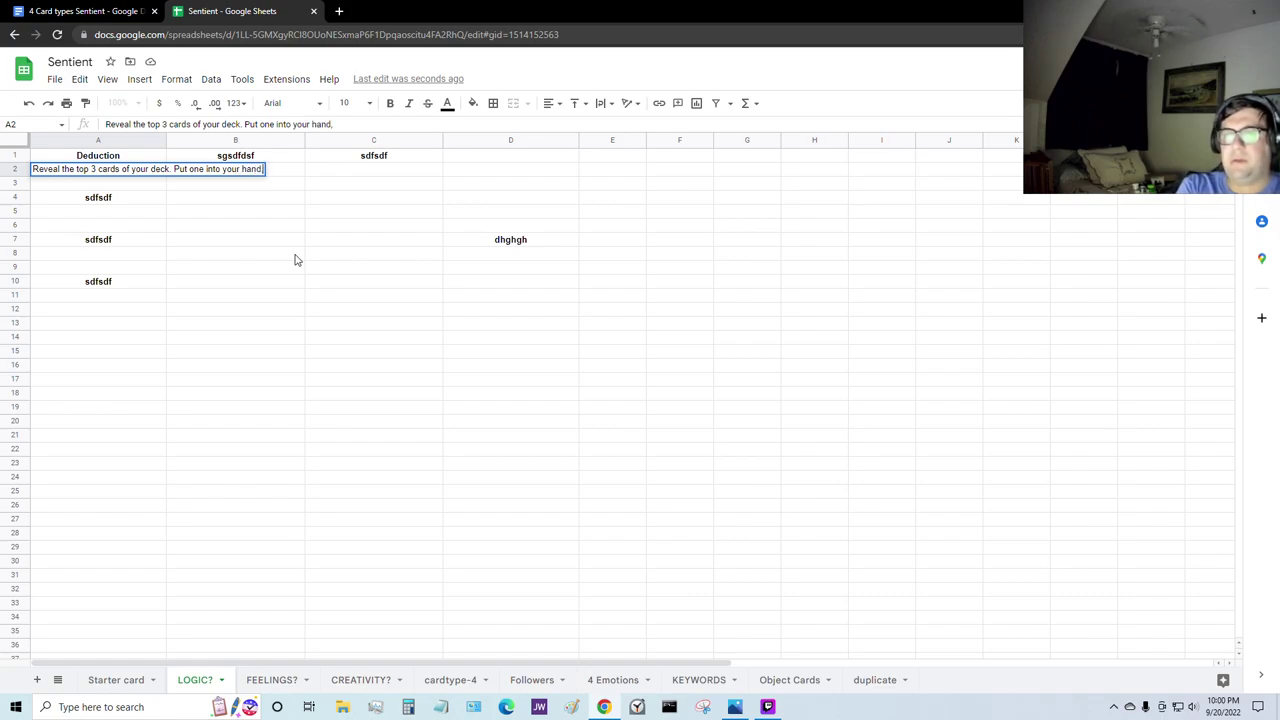
key(BackSpace)
key(BackSpace)
key(BackSpace)
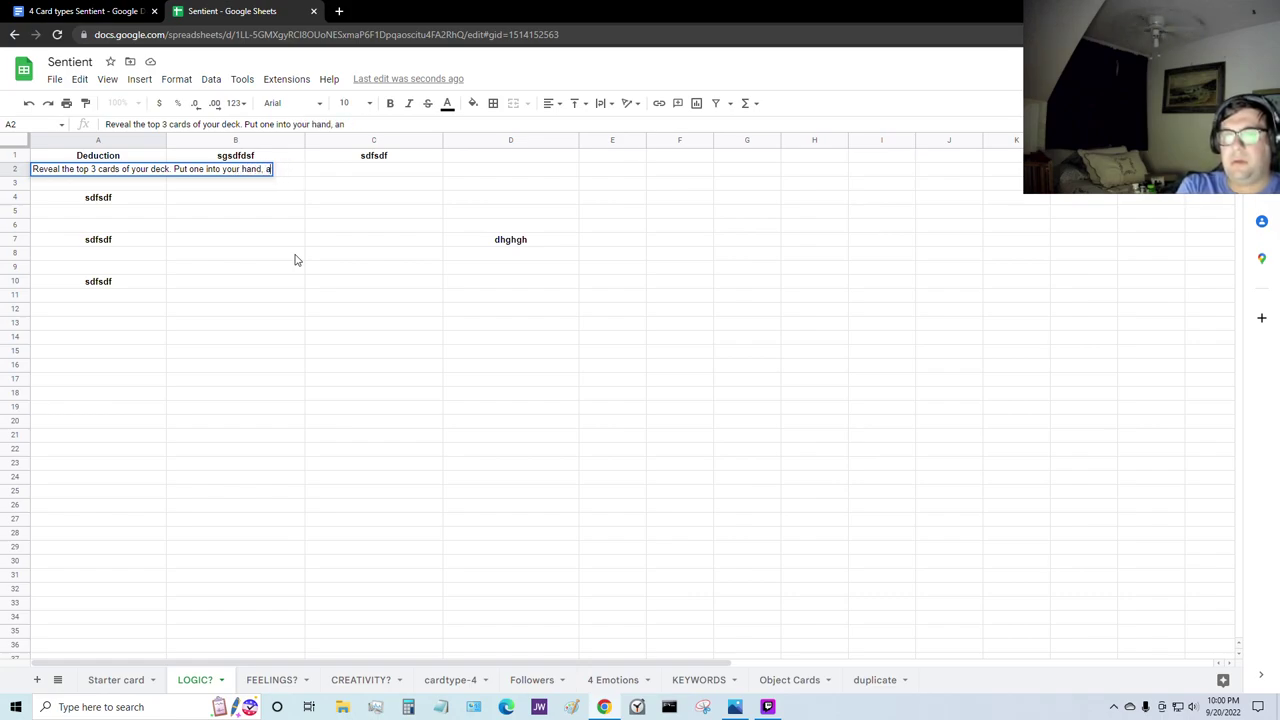
Step: Complete the description in A2 with "1 on the bottom of your deck. 1 in your discard pile." and commit it
text(1)
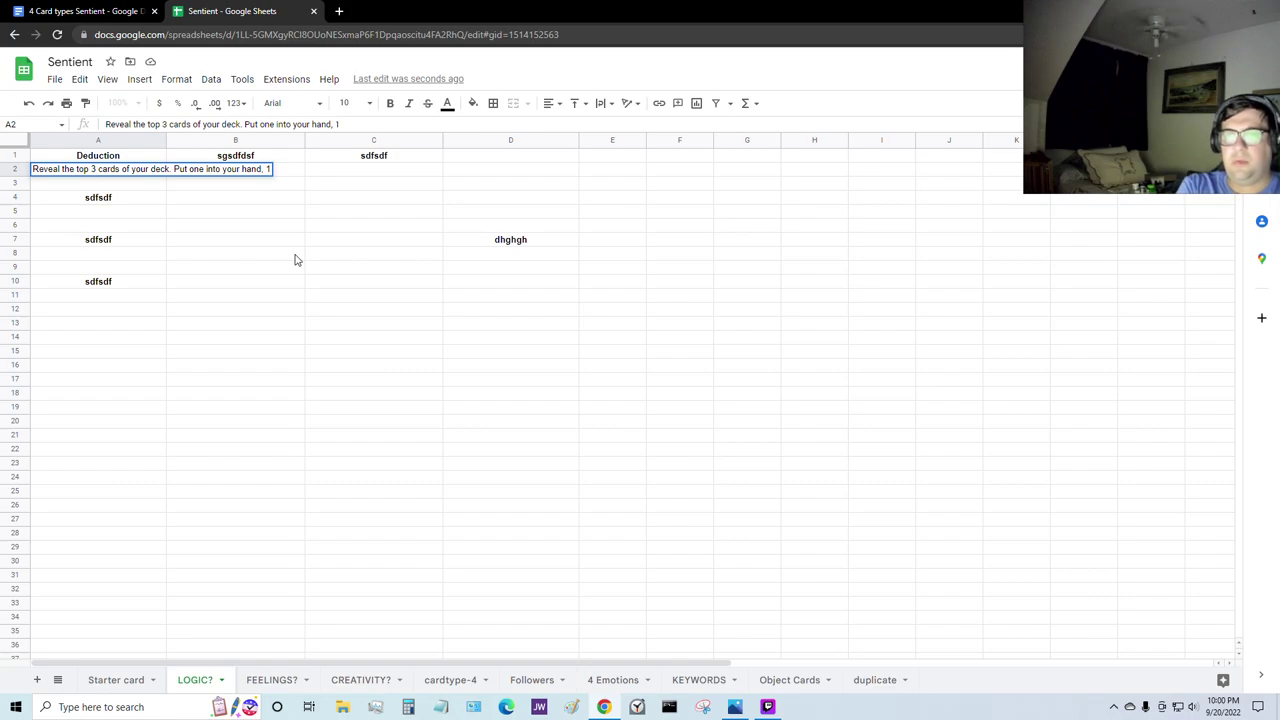
text( on the bot)
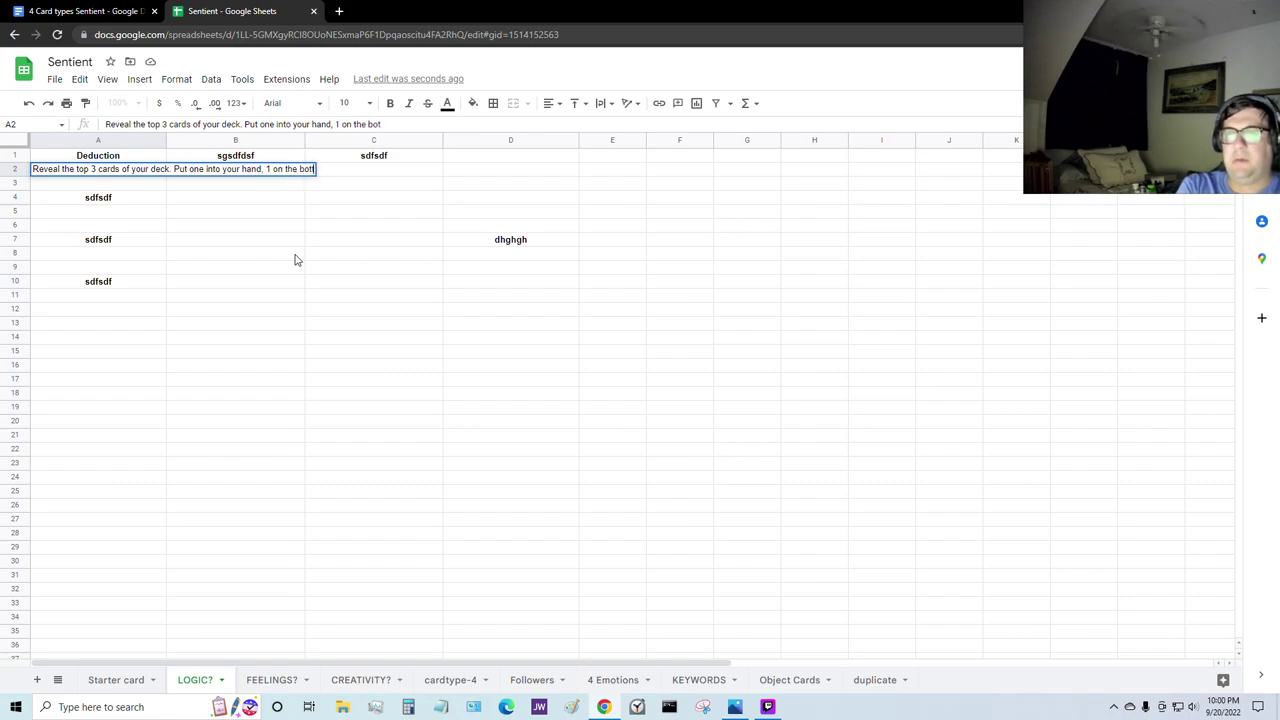
text(tom of your deck)
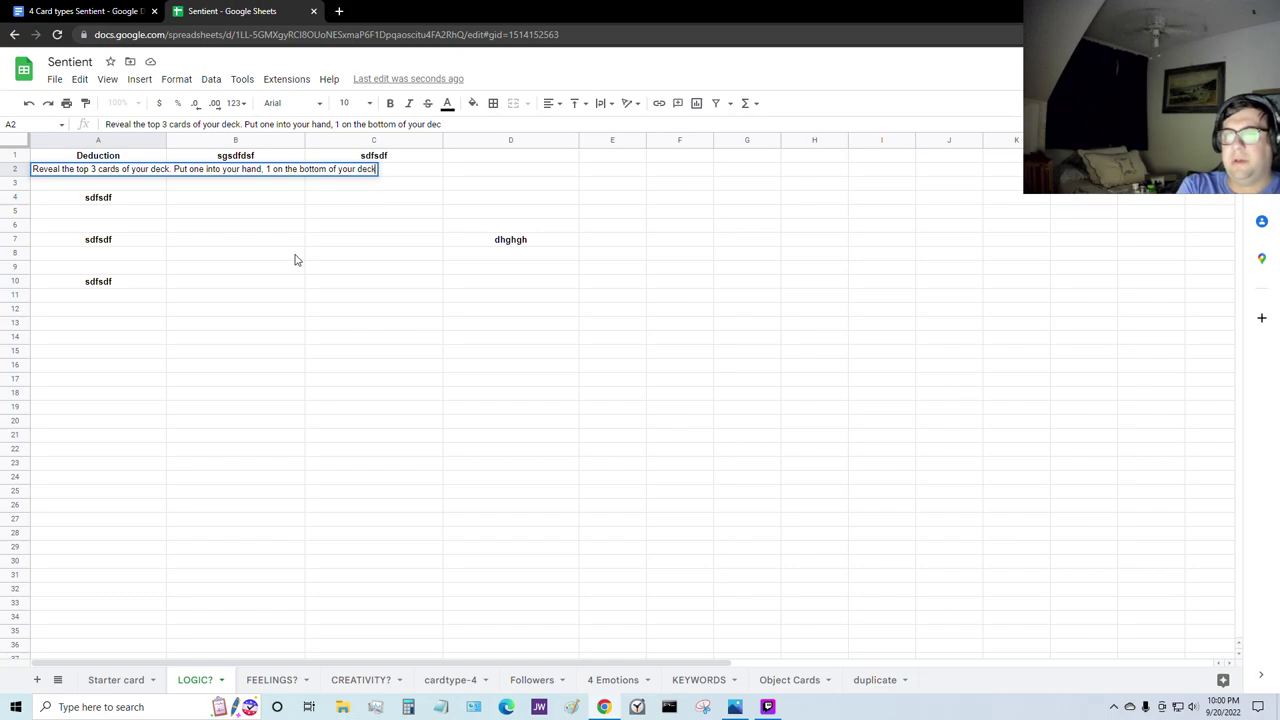
text(. )
text(1 )
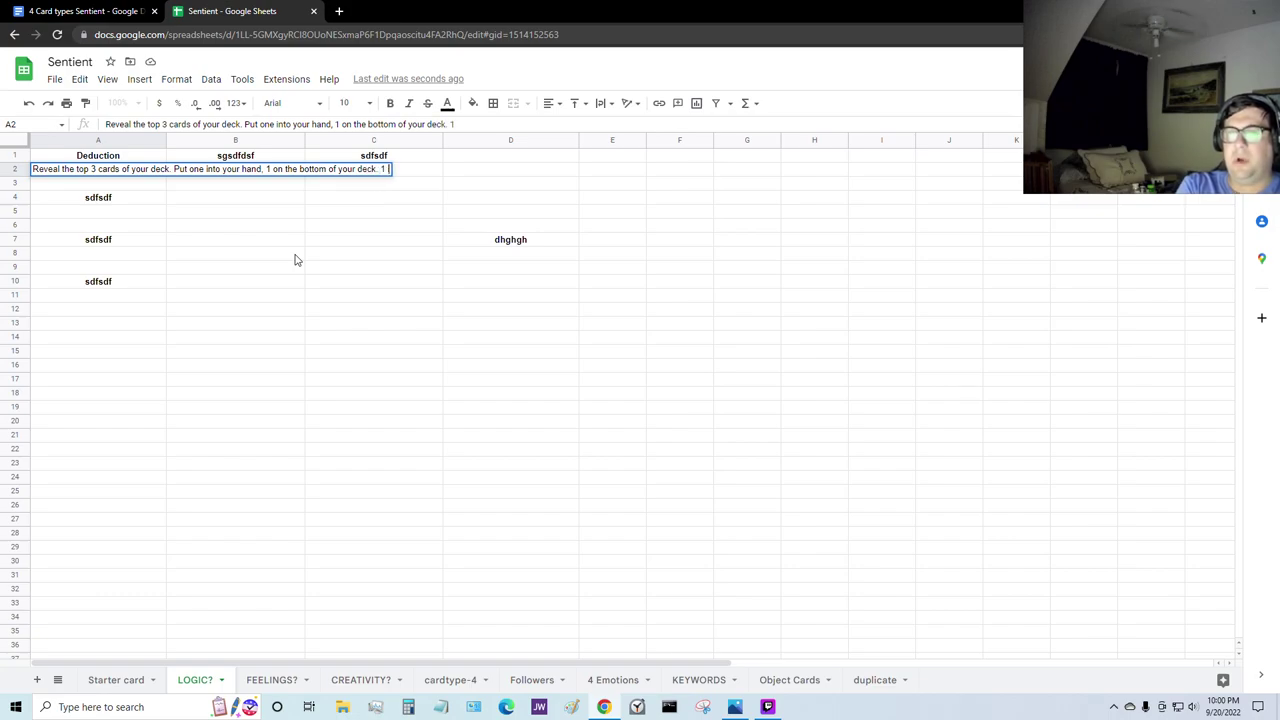
text(in your discard pile.)
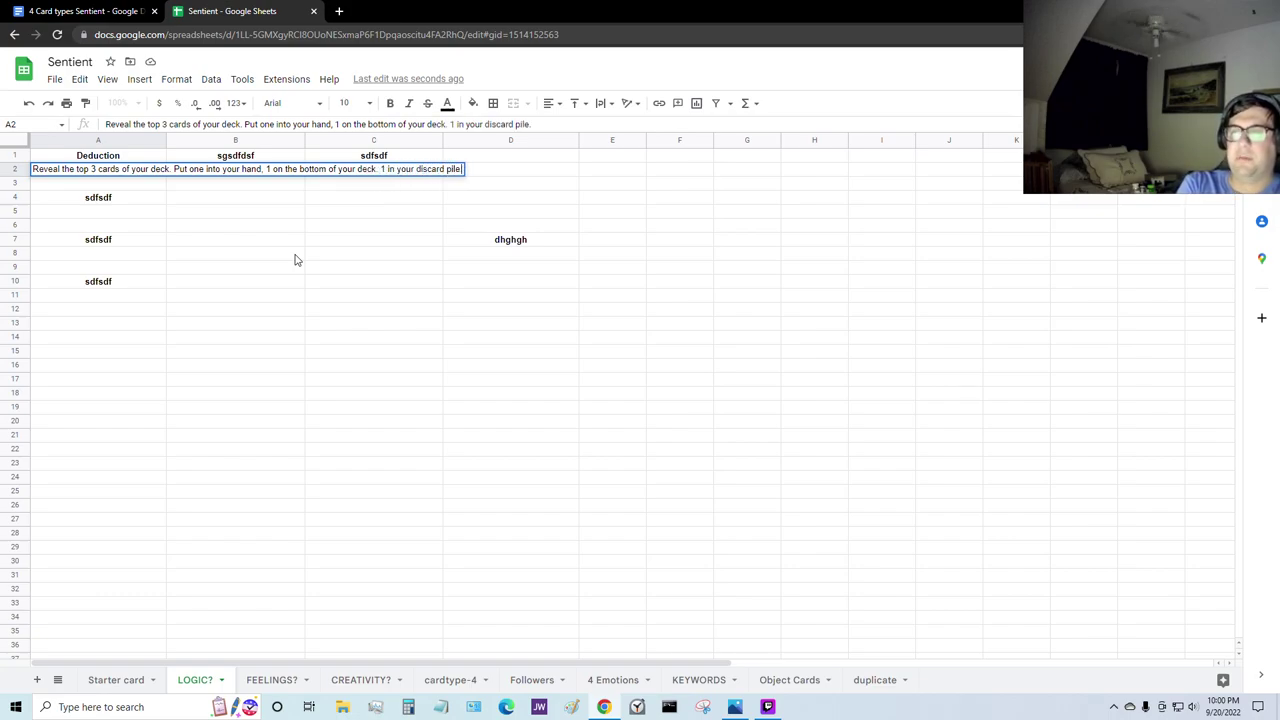
key(Return)
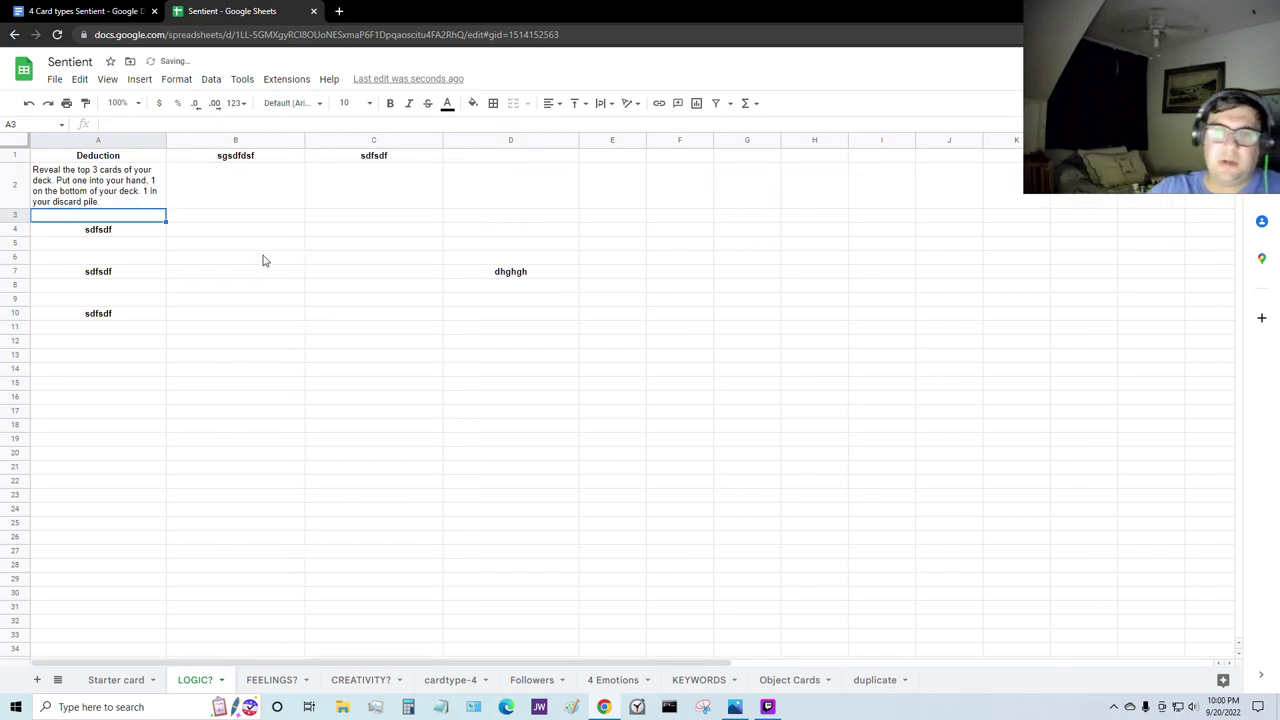
click(120, 204)
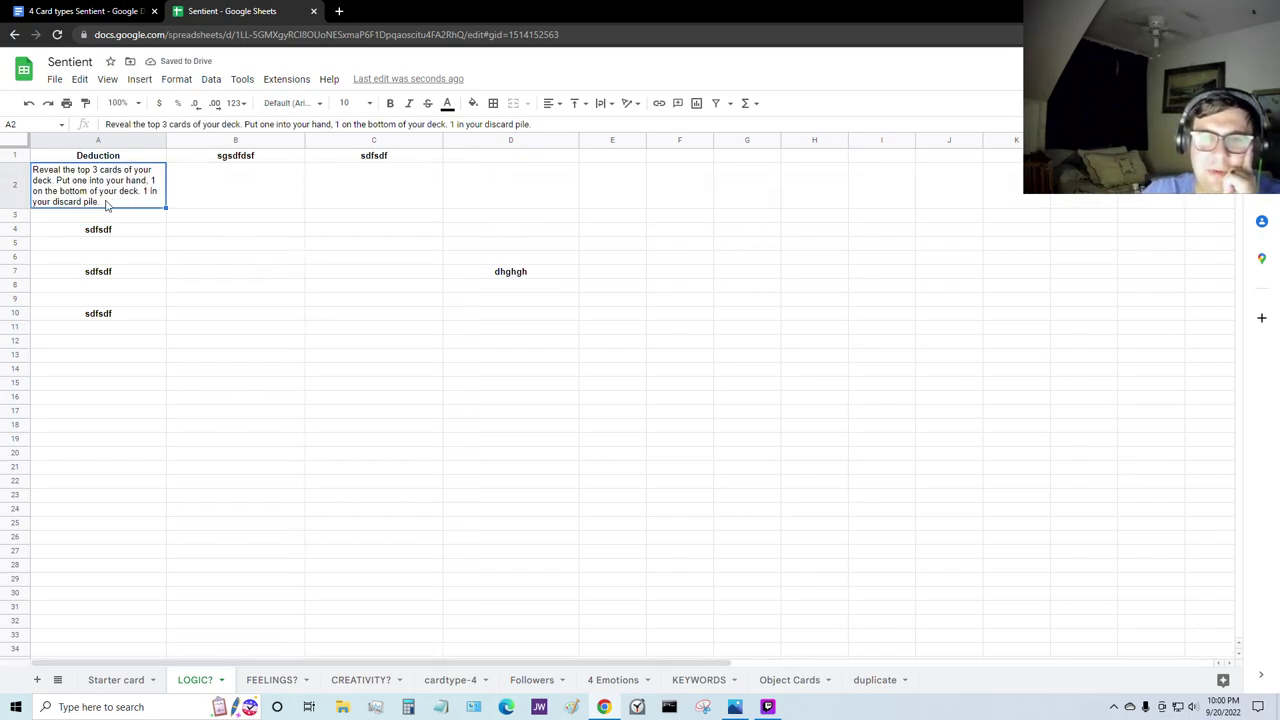
double_click(106, 204)
click(264, 476)
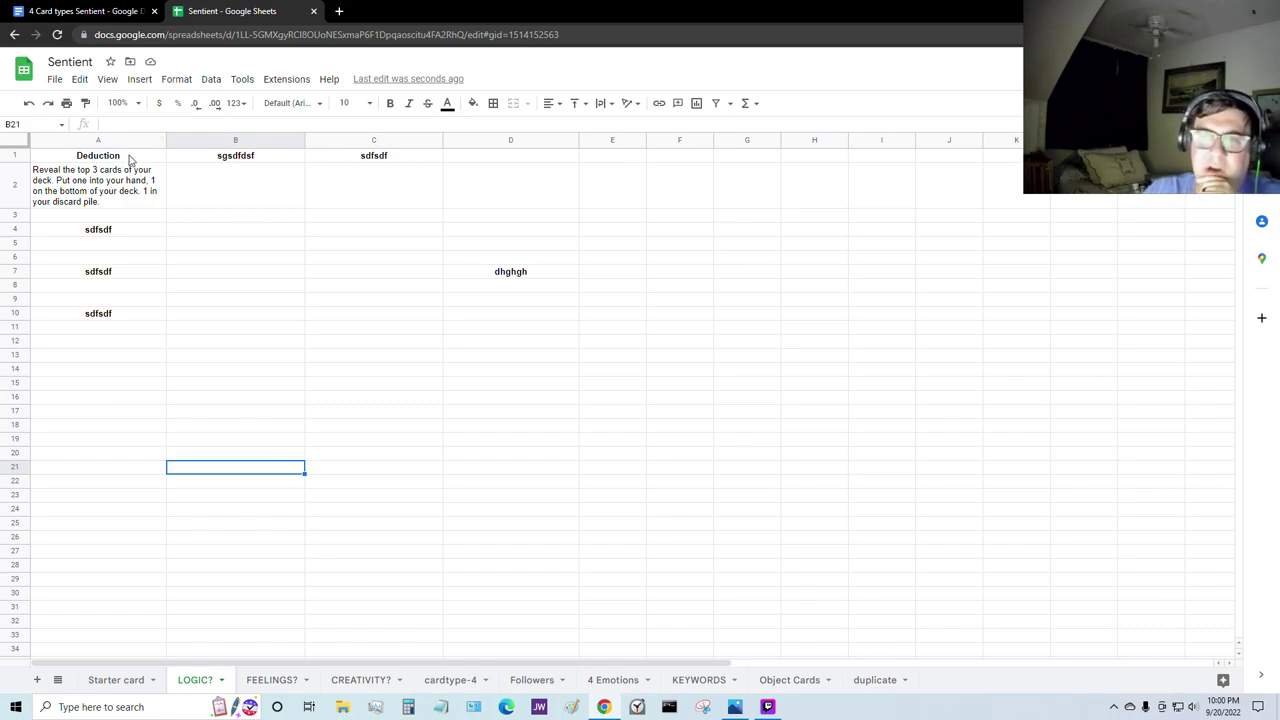
click(128, 160)
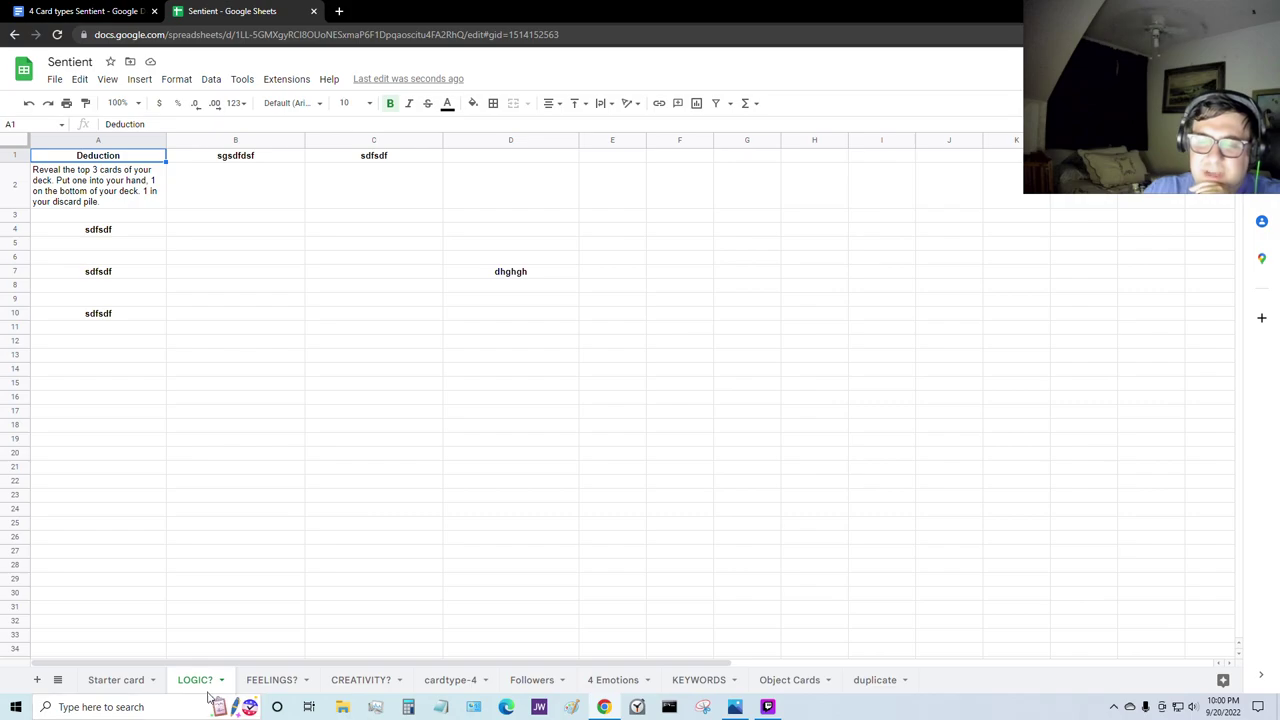
click(127, 203)
double_click(127, 202)
click(425, 329)
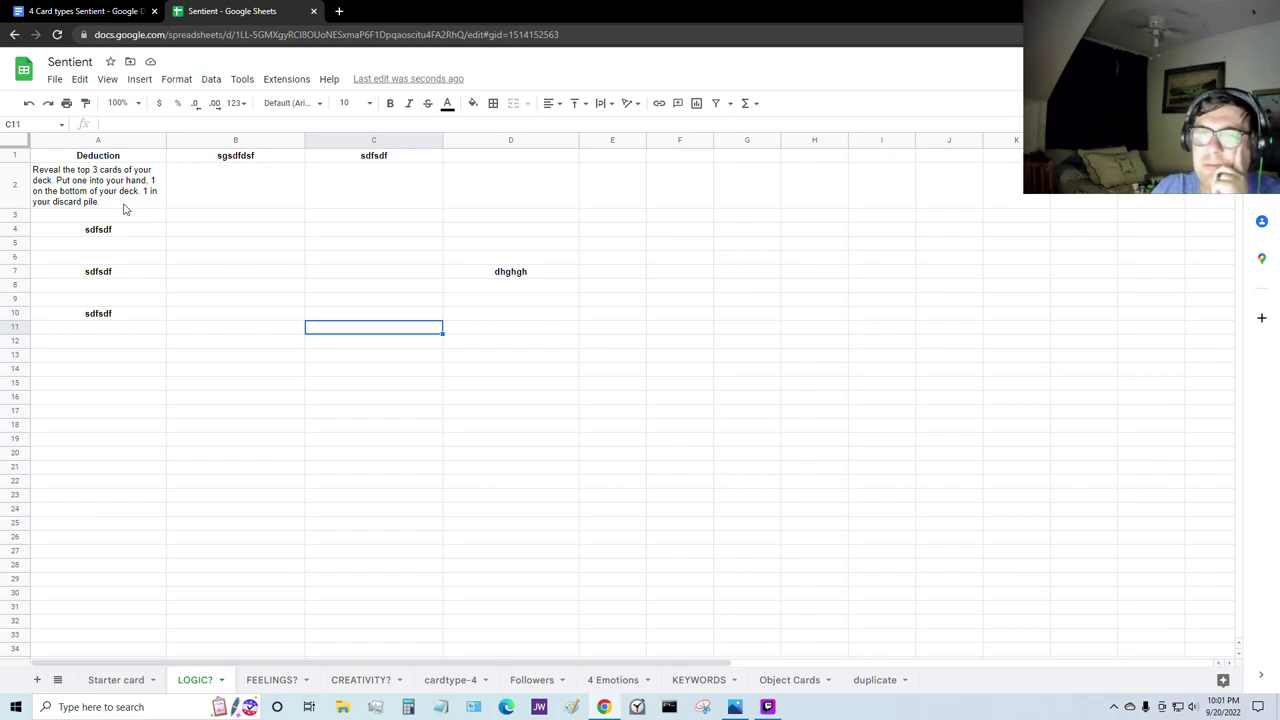
Step: Add a bold "Cost: 3" line below the Deduction card's description in cell A2 and commit it
double_click(122, 206)
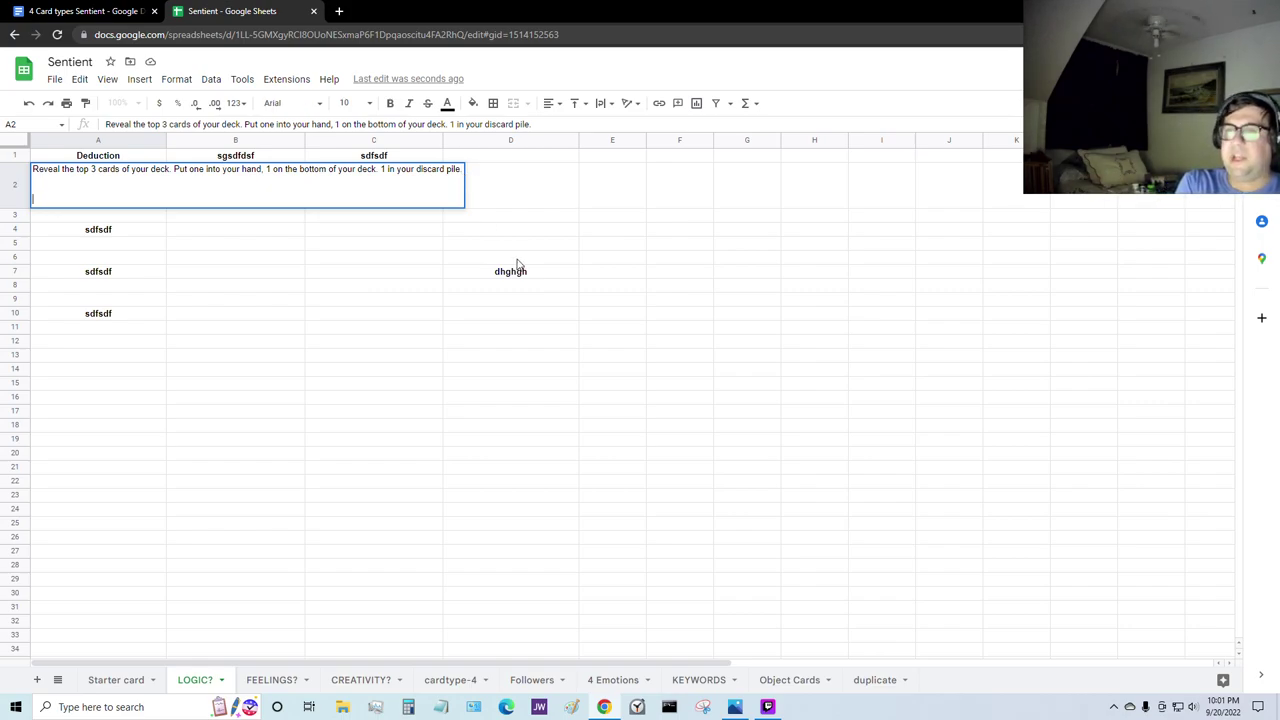
key(ctrl+b)
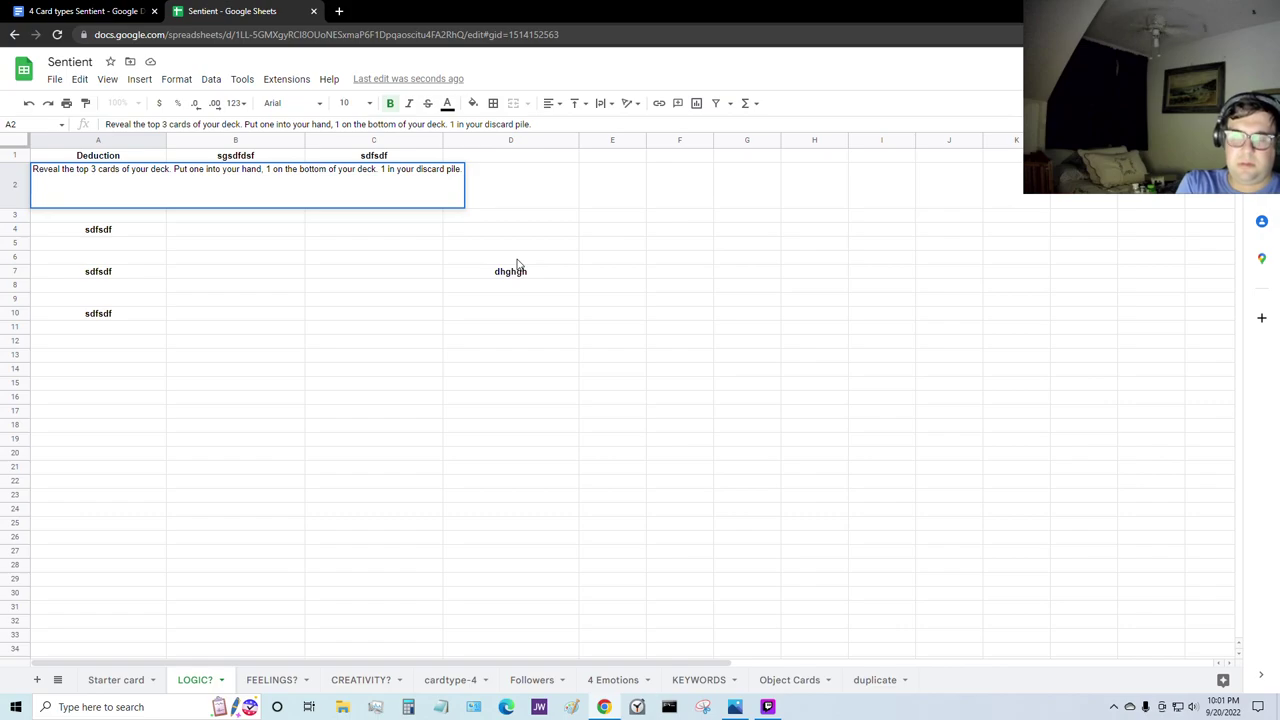
text(C)
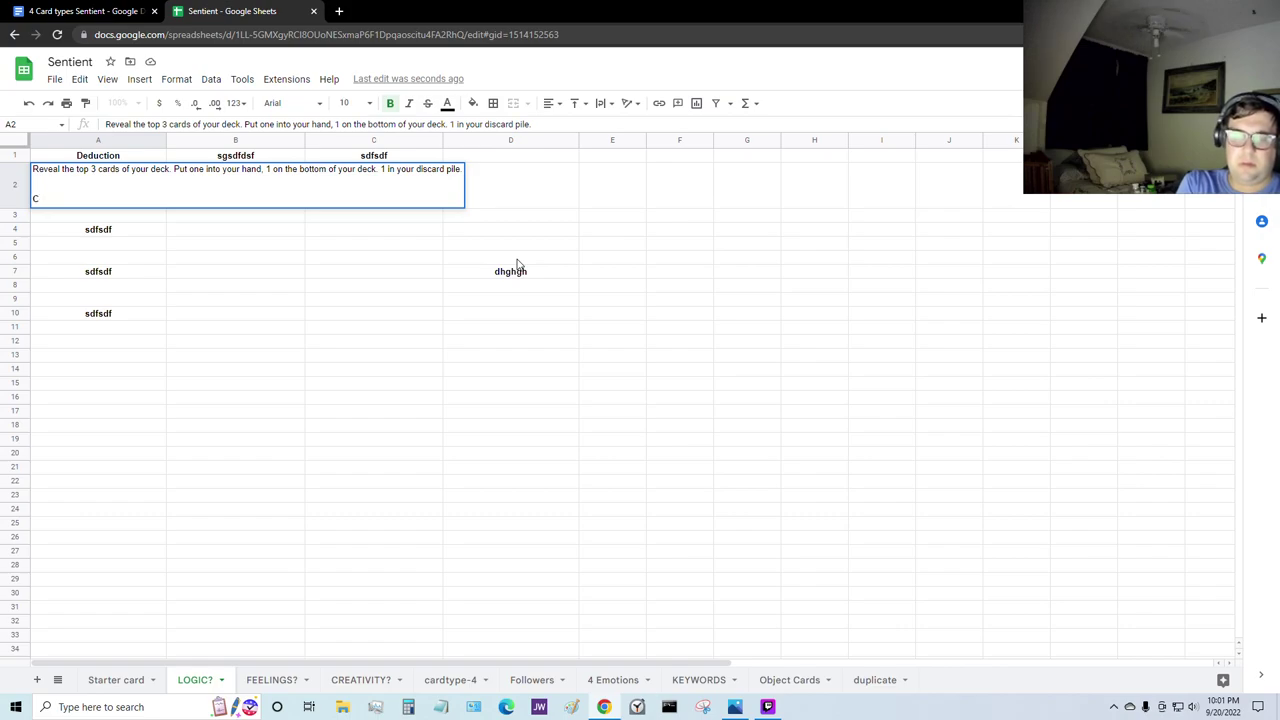
text(ost:)
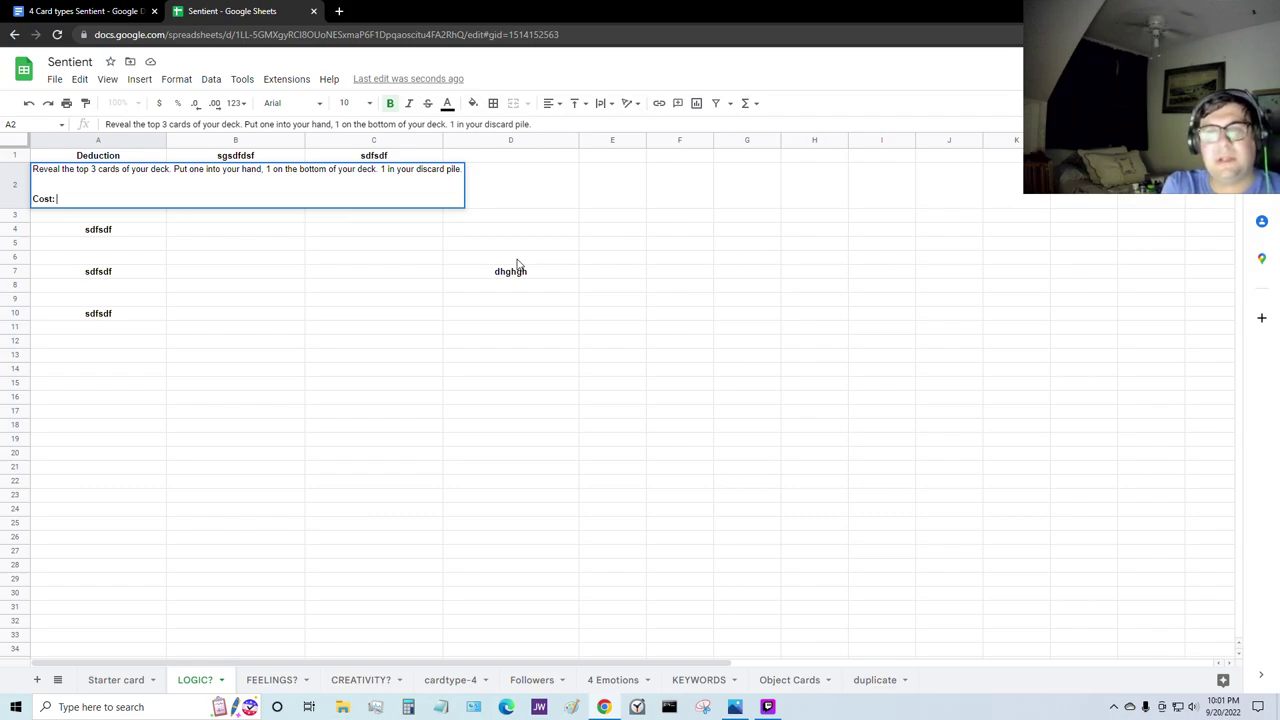
text(3)
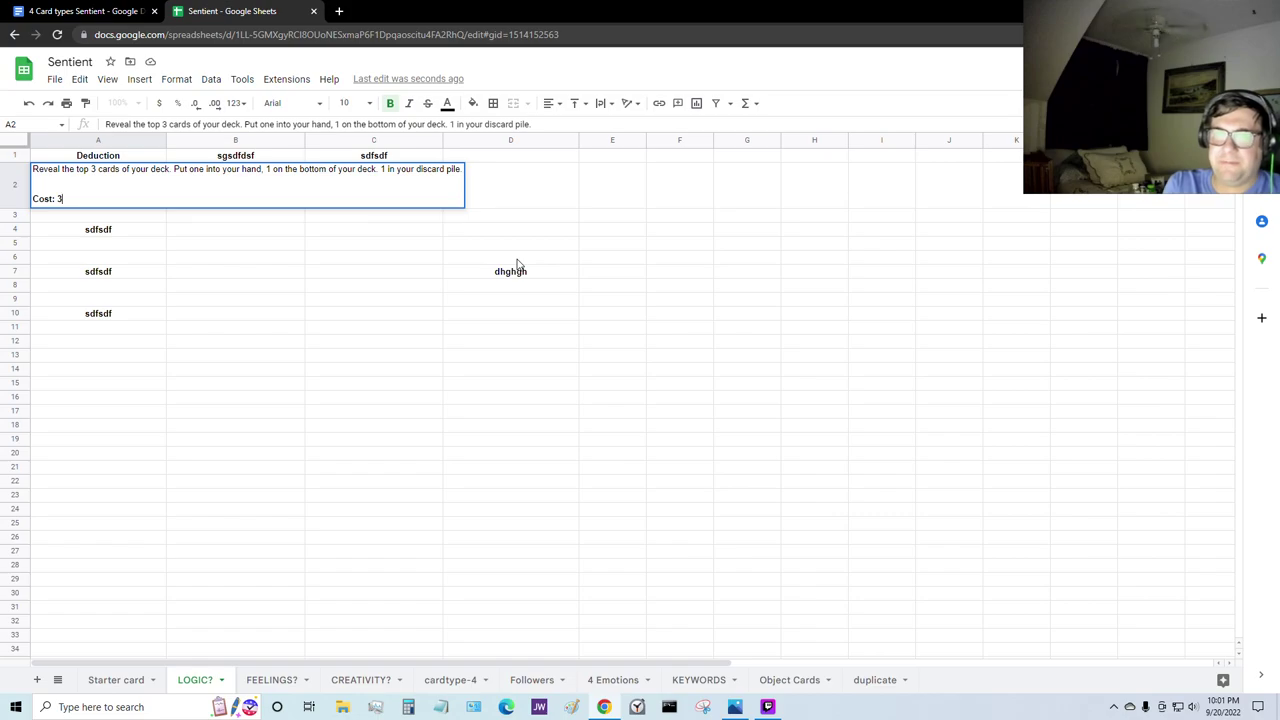
key(Tab)
click(161, 237)
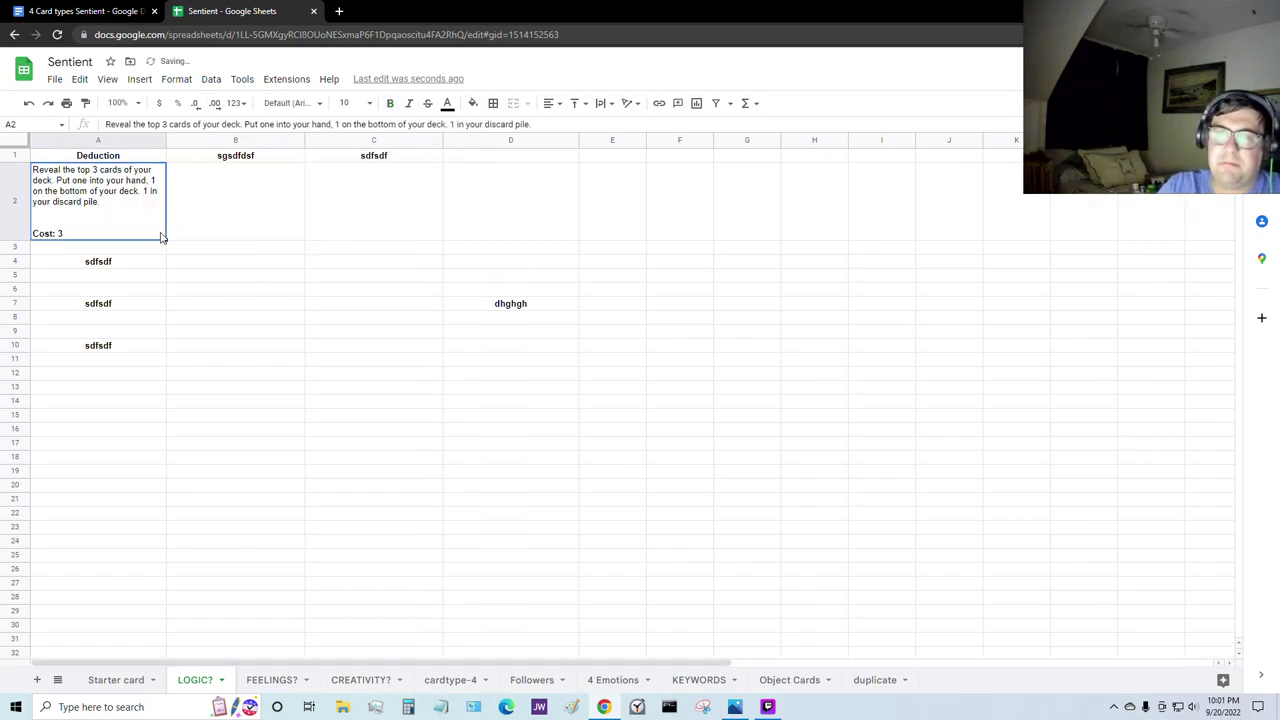
Step: Add "VP: 1" after "Cost: 3" on the same line of cell A2, separated by a run of spaces
double_click(161, 237)
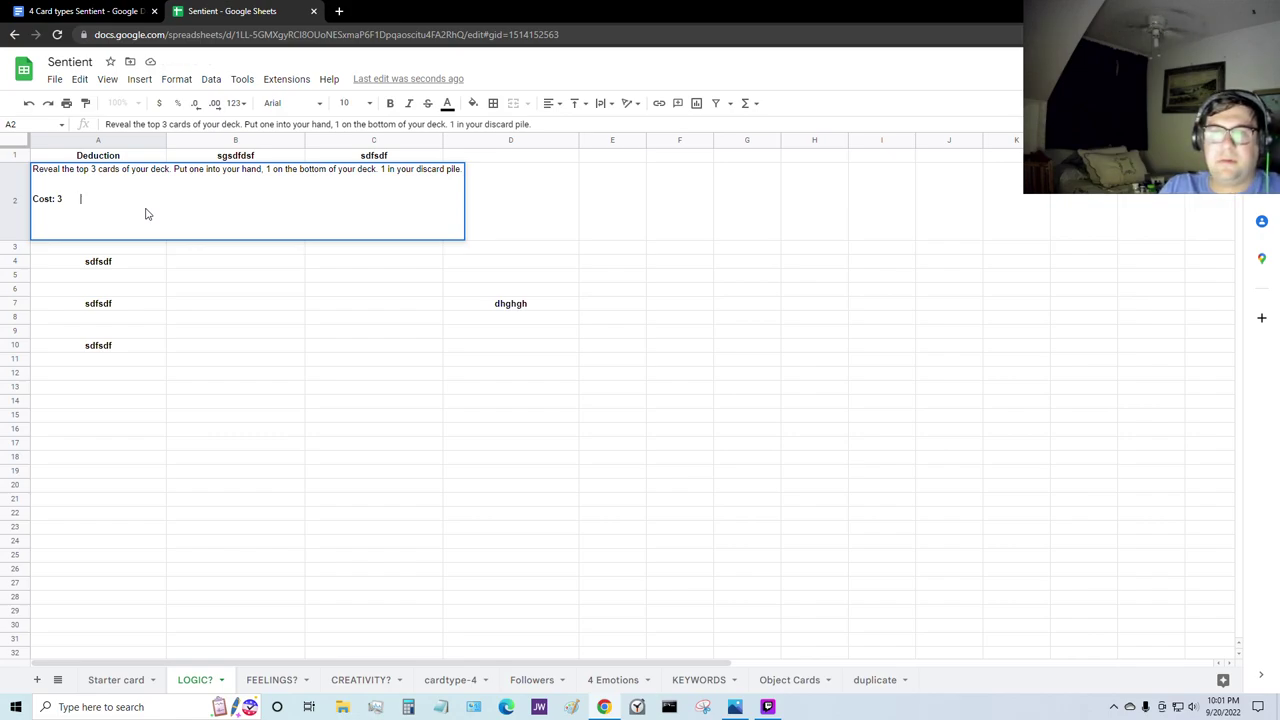
key(BackSpace)
key(BackSpace)
key(BackSpace)
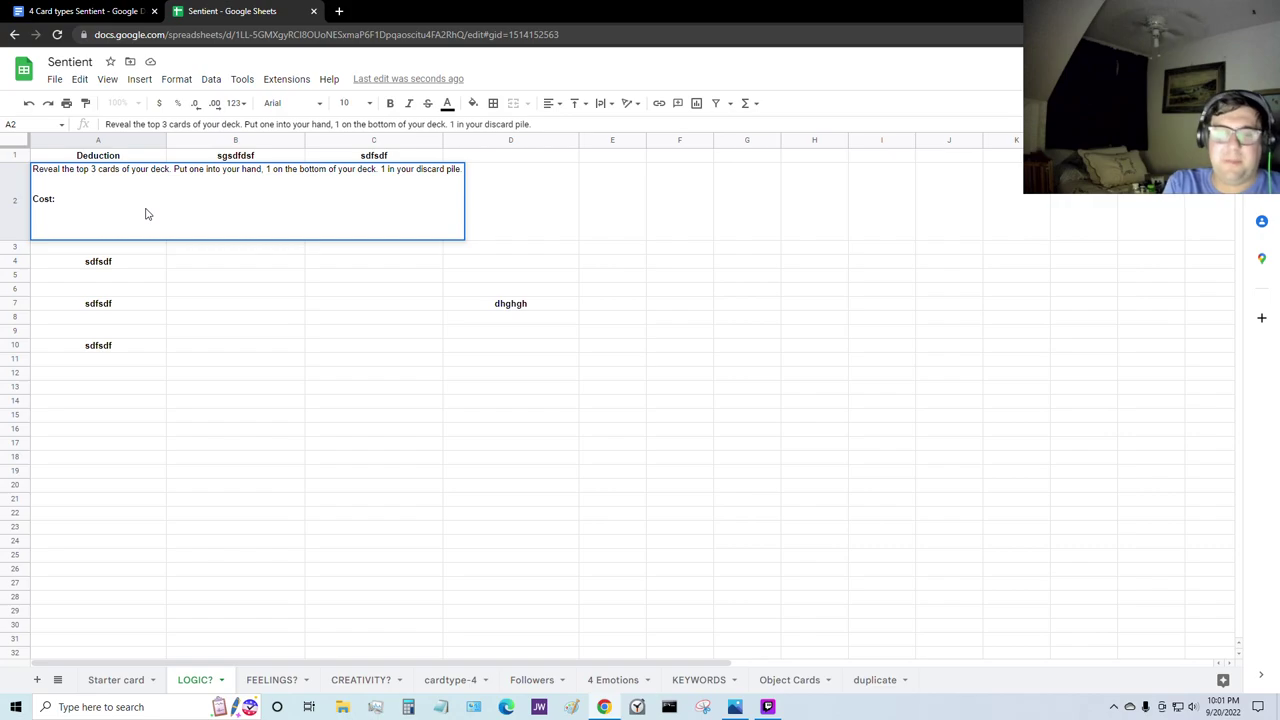
text(3             )
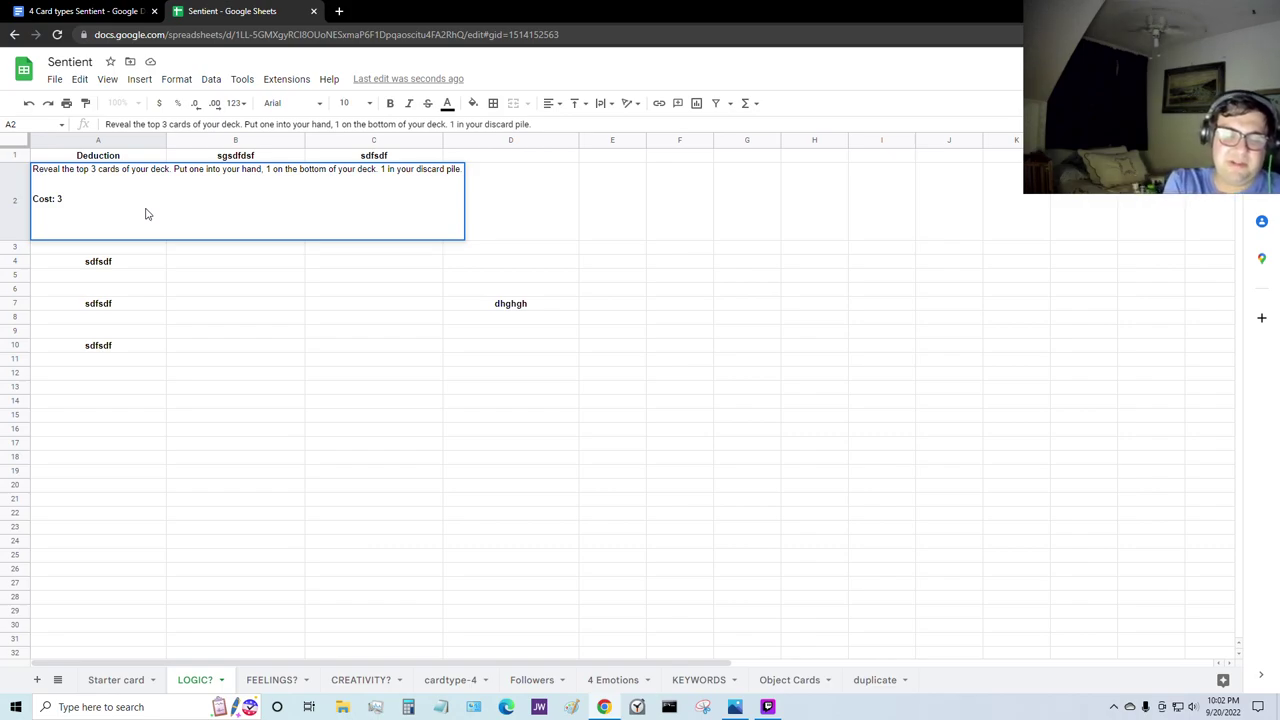
text( VP)
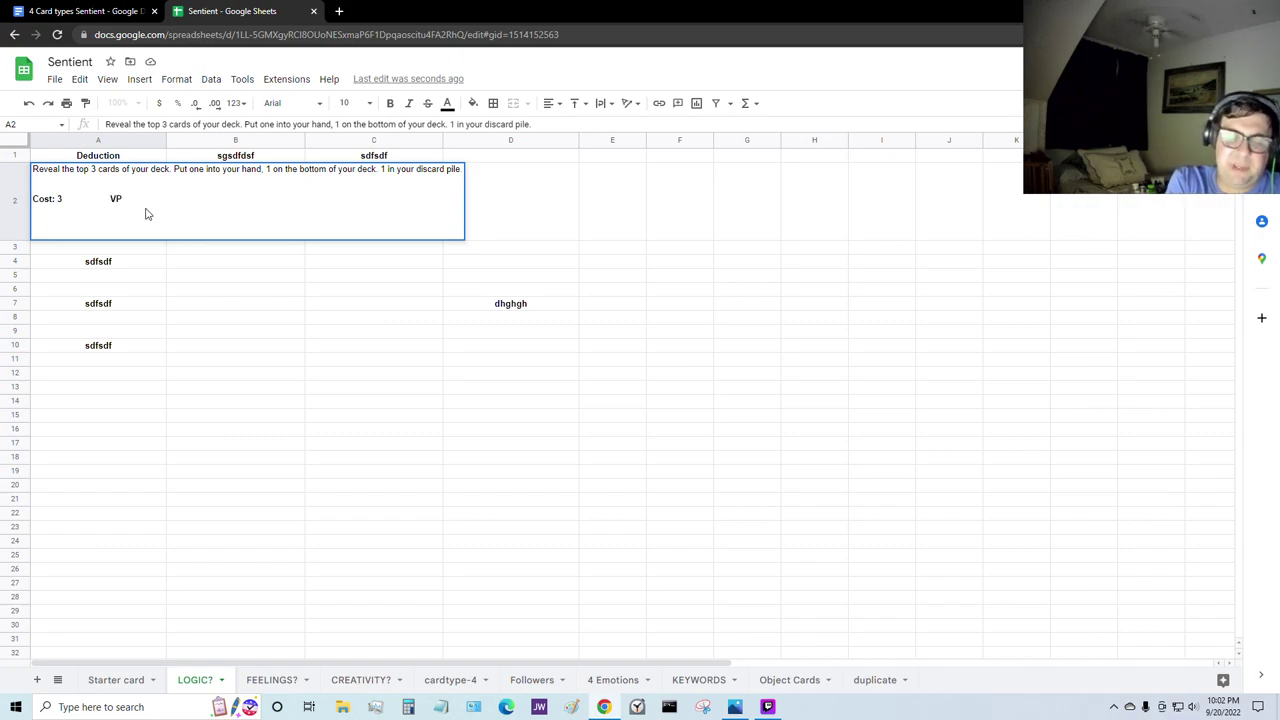
text(: 1)
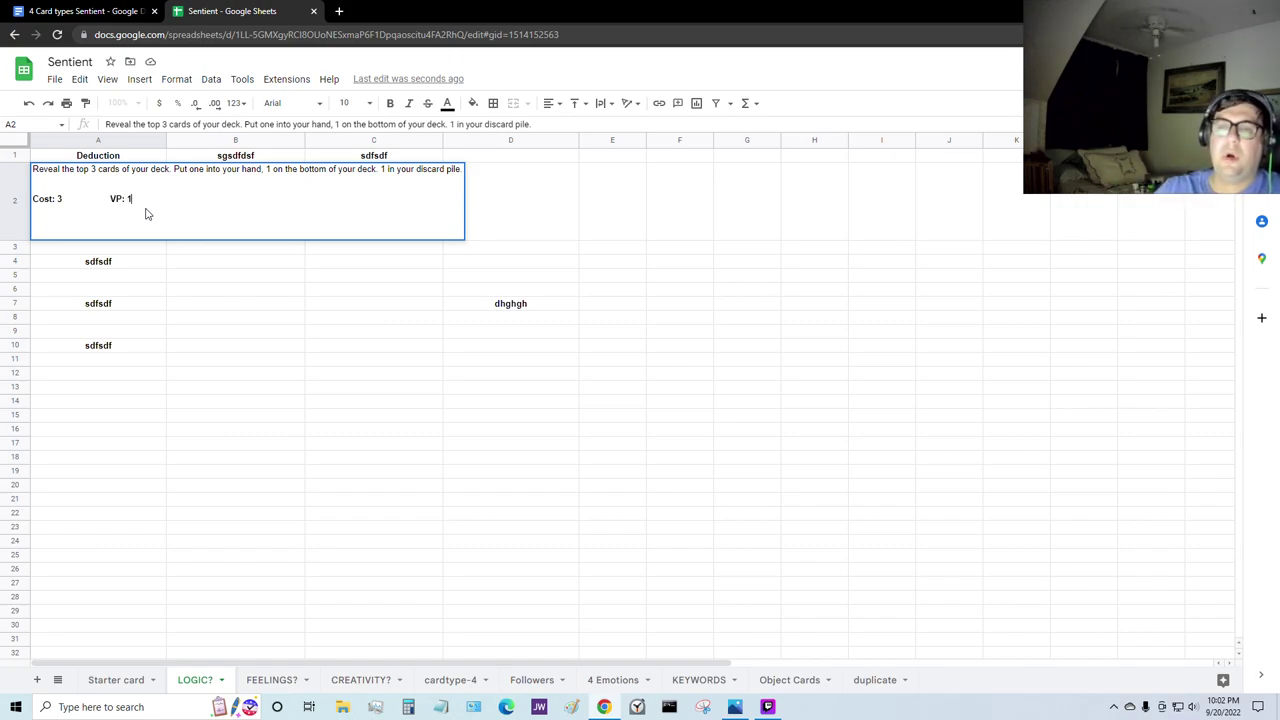
key(Tab)
Step: Widen the gap before "VP: 1" in cell A2 so it sits near the cell's right edge, and commit it
click(100, 238)
double_click(100, 238)
click(112, 199)
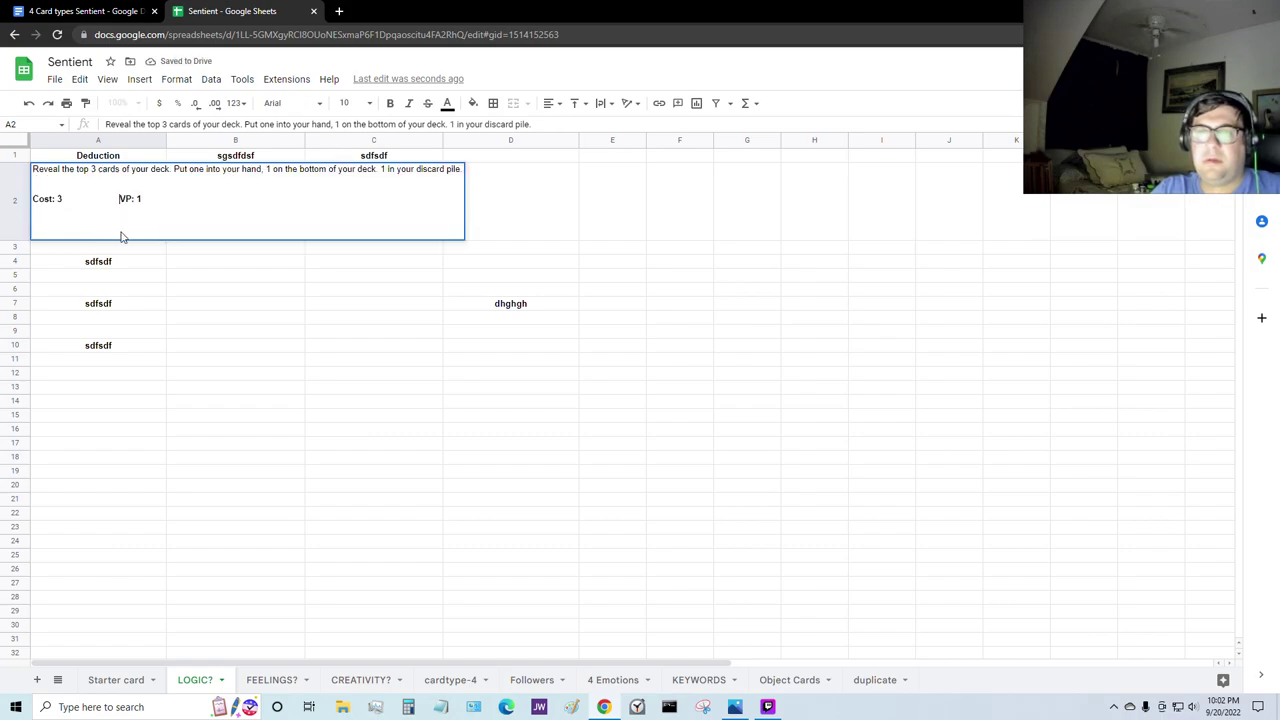
click(266, 340)
click(115, 233)
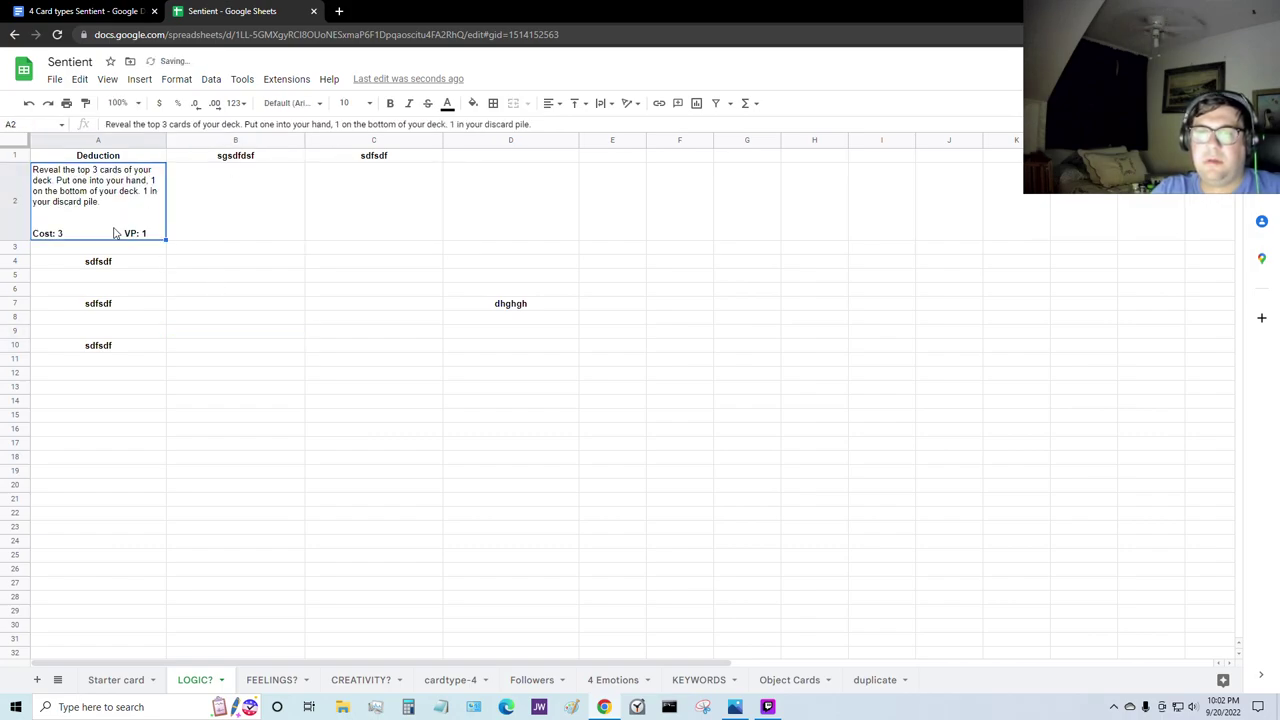
double_click(117, 232)
key(Left)
key(Left)
key(Left)
key(Left)
key(Left)
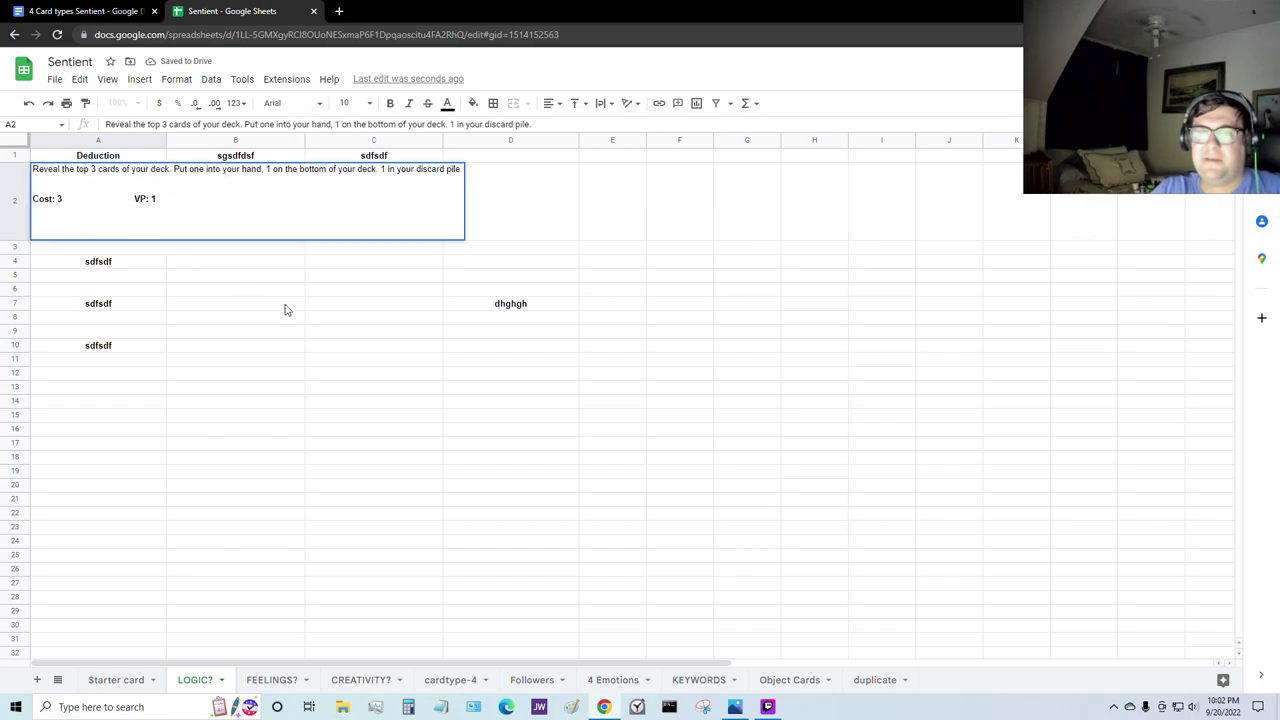
click(284, 310)
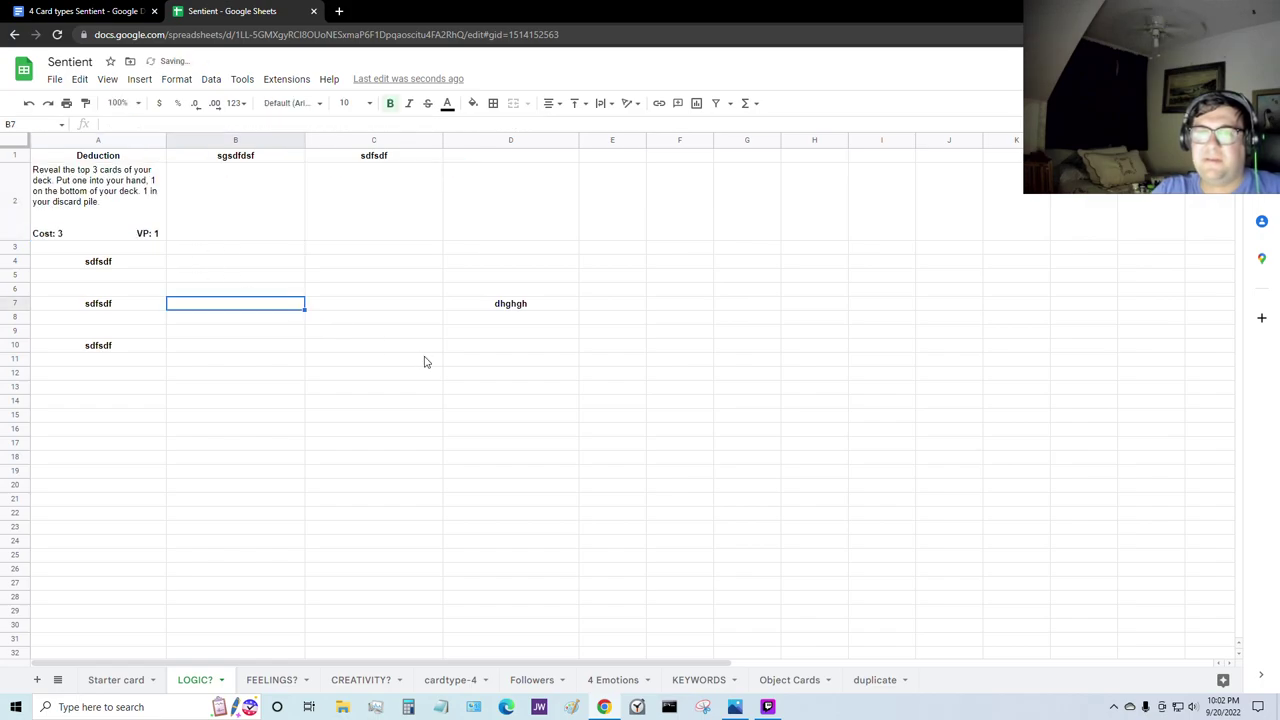
click(126, 238)
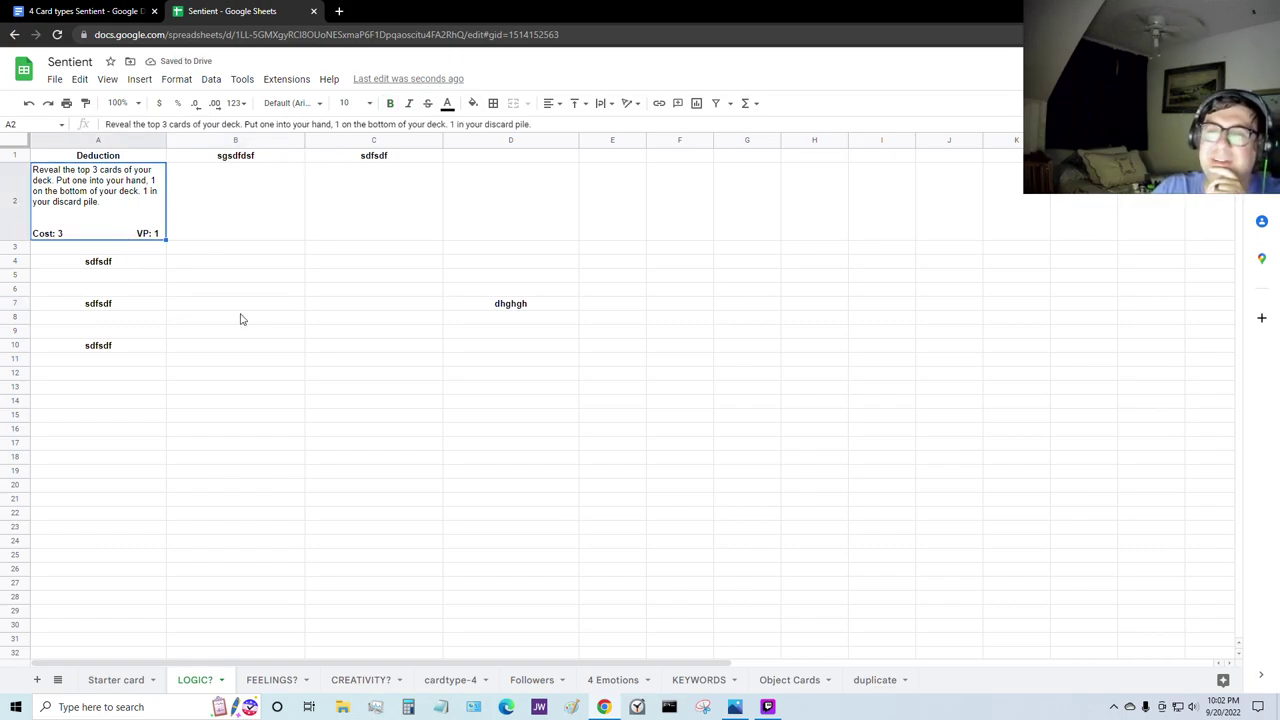
click(335, 364)
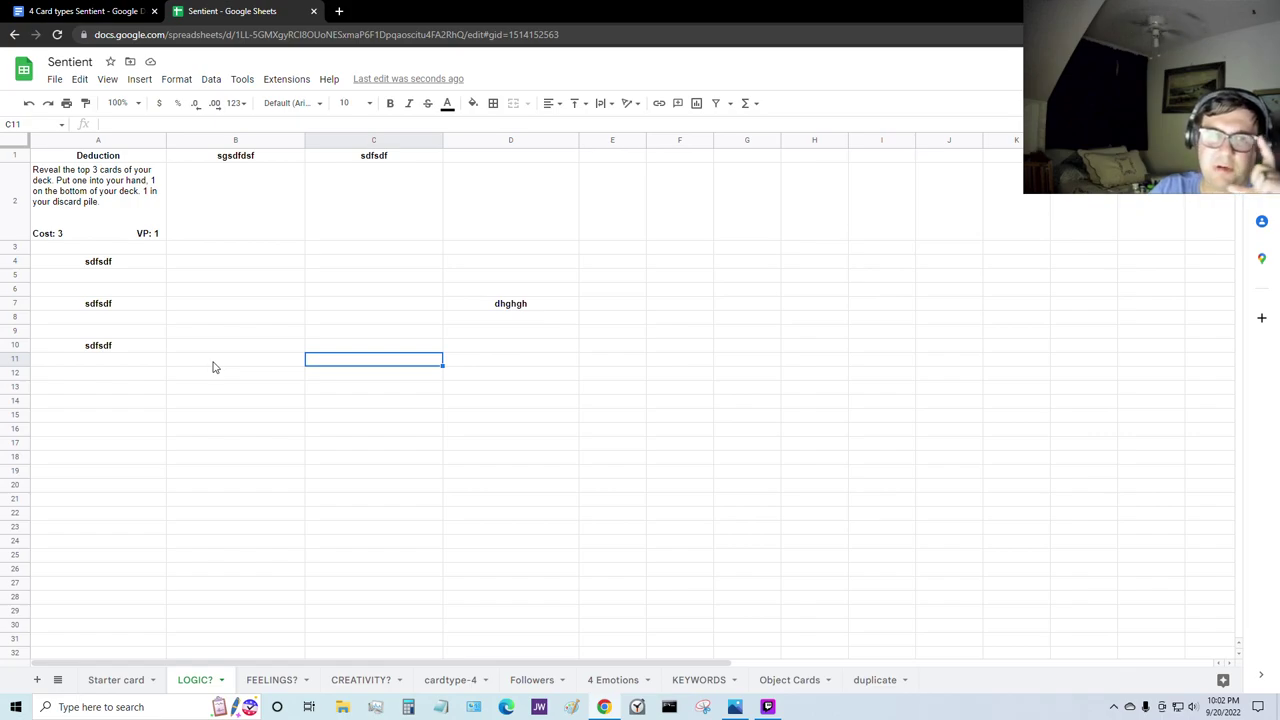
click(216, 415)
click(118, 404)
drag(510, 583, 510, 597)
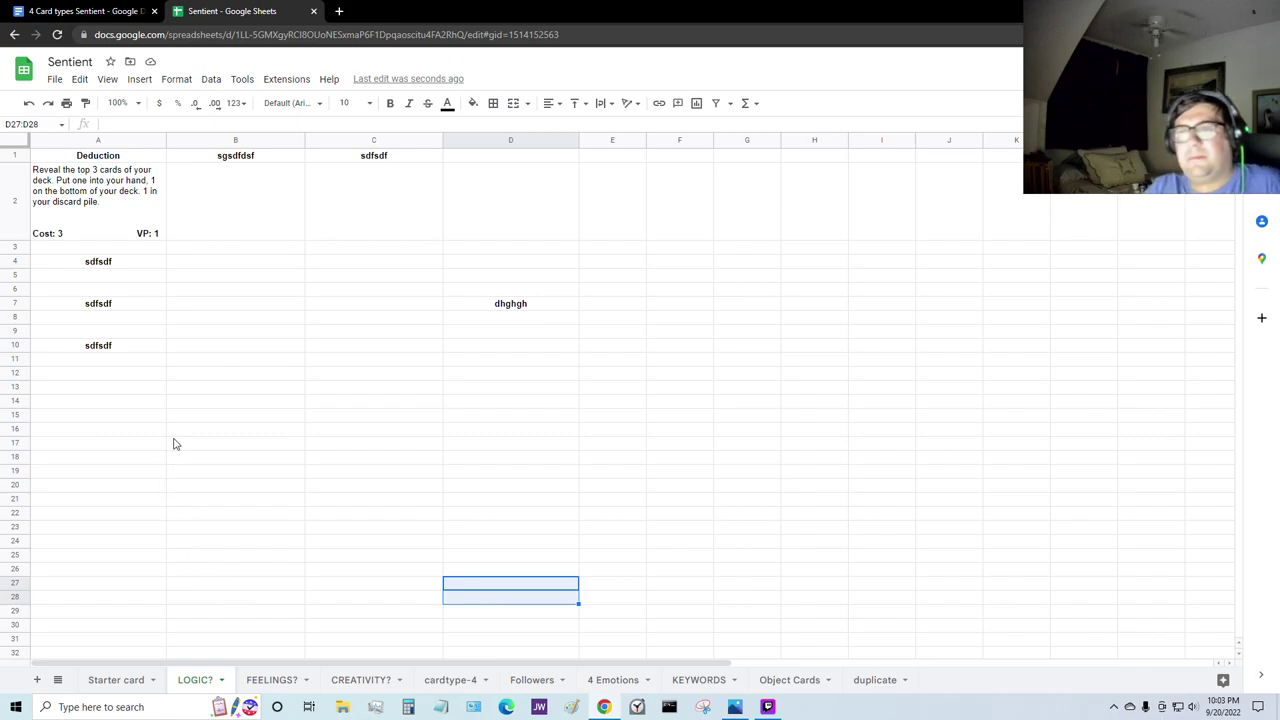
Step: Replace the placeholder title in cell B1 of the LOGIC? sheet with "Crossword Puzzle"
click(271, 157)
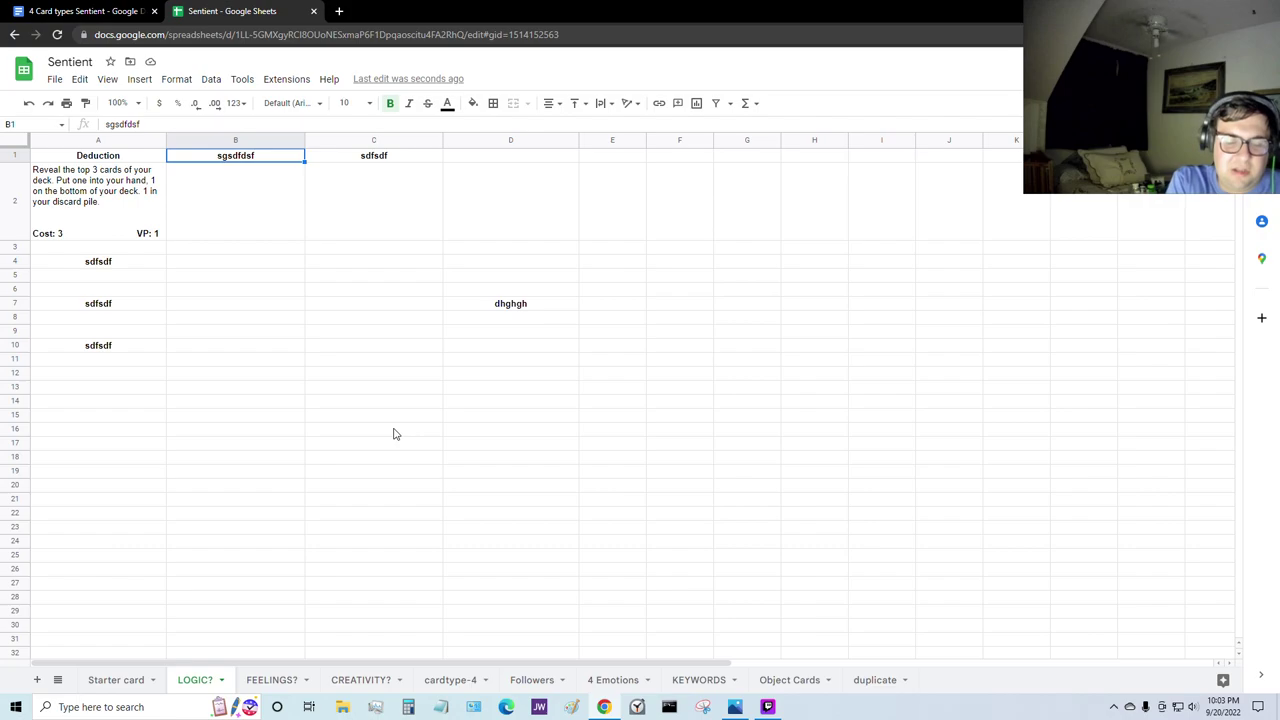
text(Crossword)
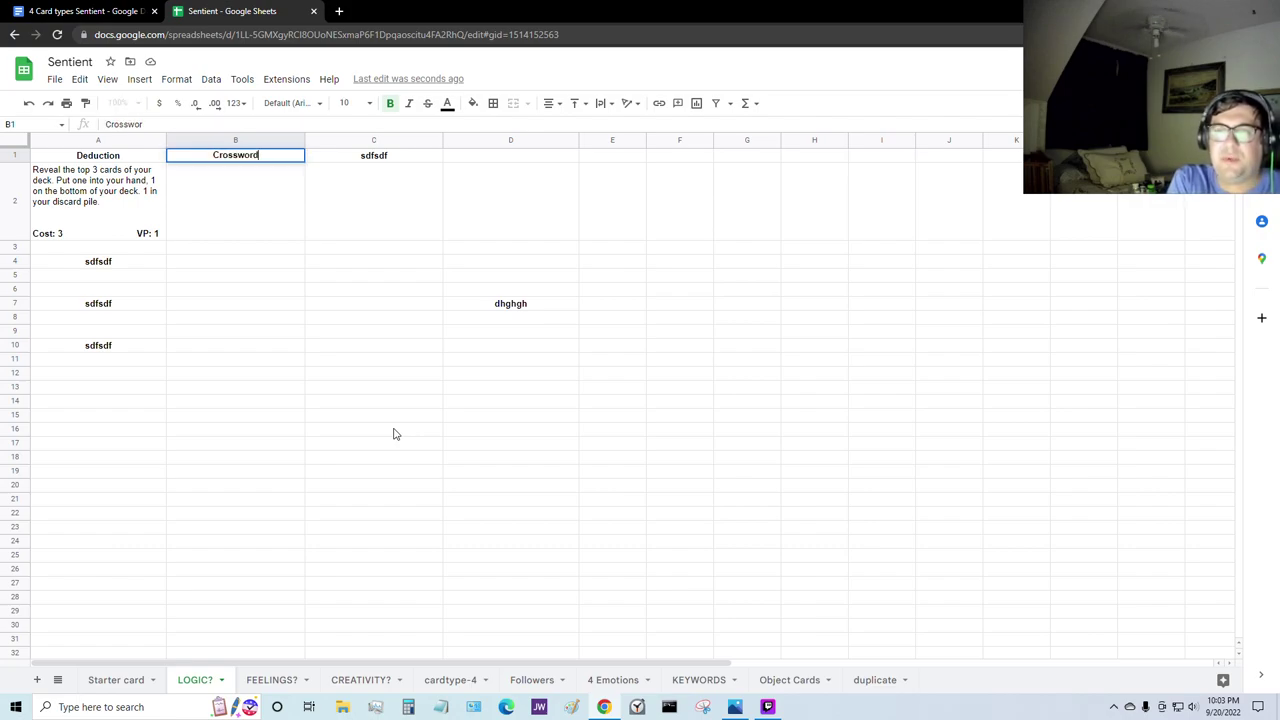
text( pu)
key(BackSpace)
key(BackSpace)
key(BackSpace)
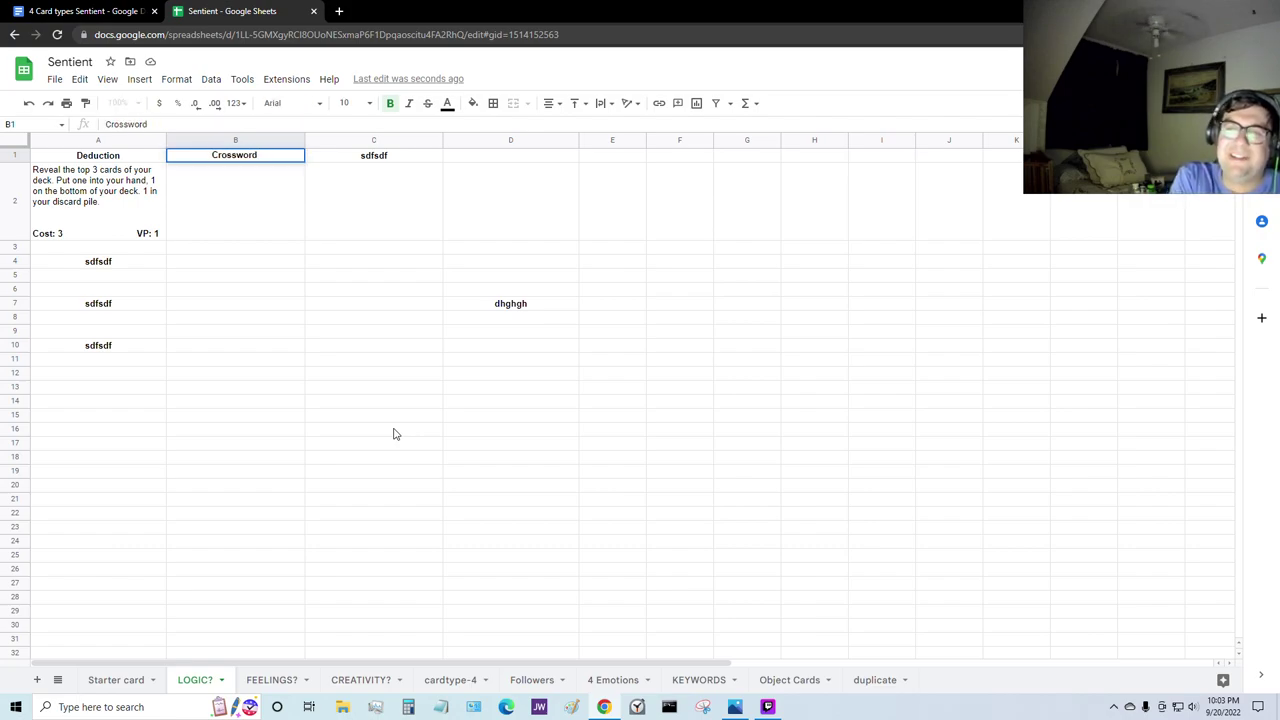
text(Puzzle)
key(Return)
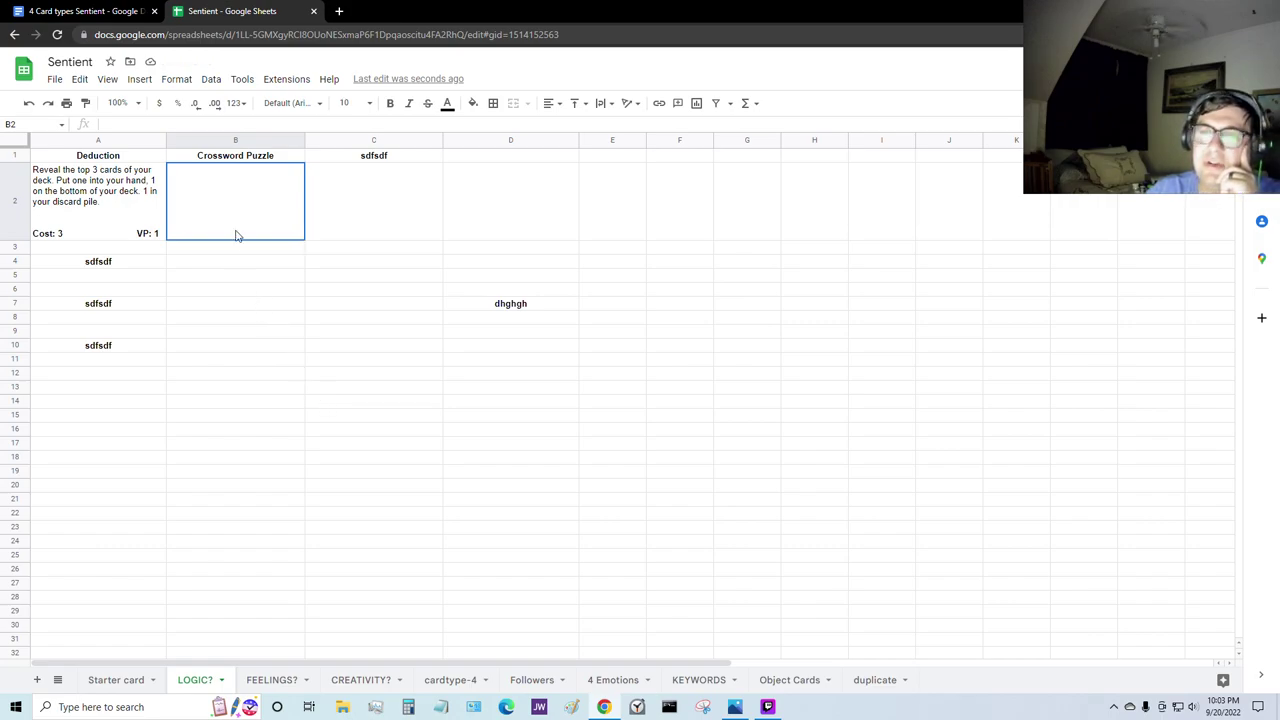
click(211, 379)
click(381, 158)
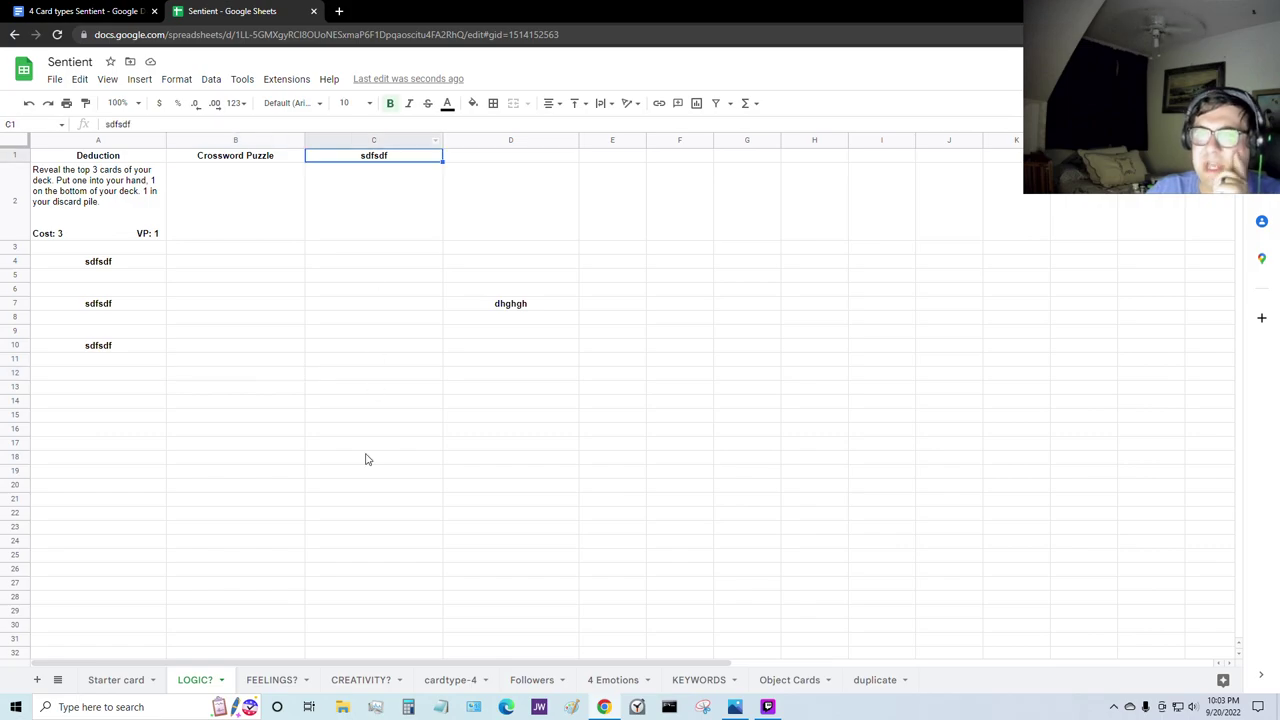
click(365, 459)
click(276, 683)
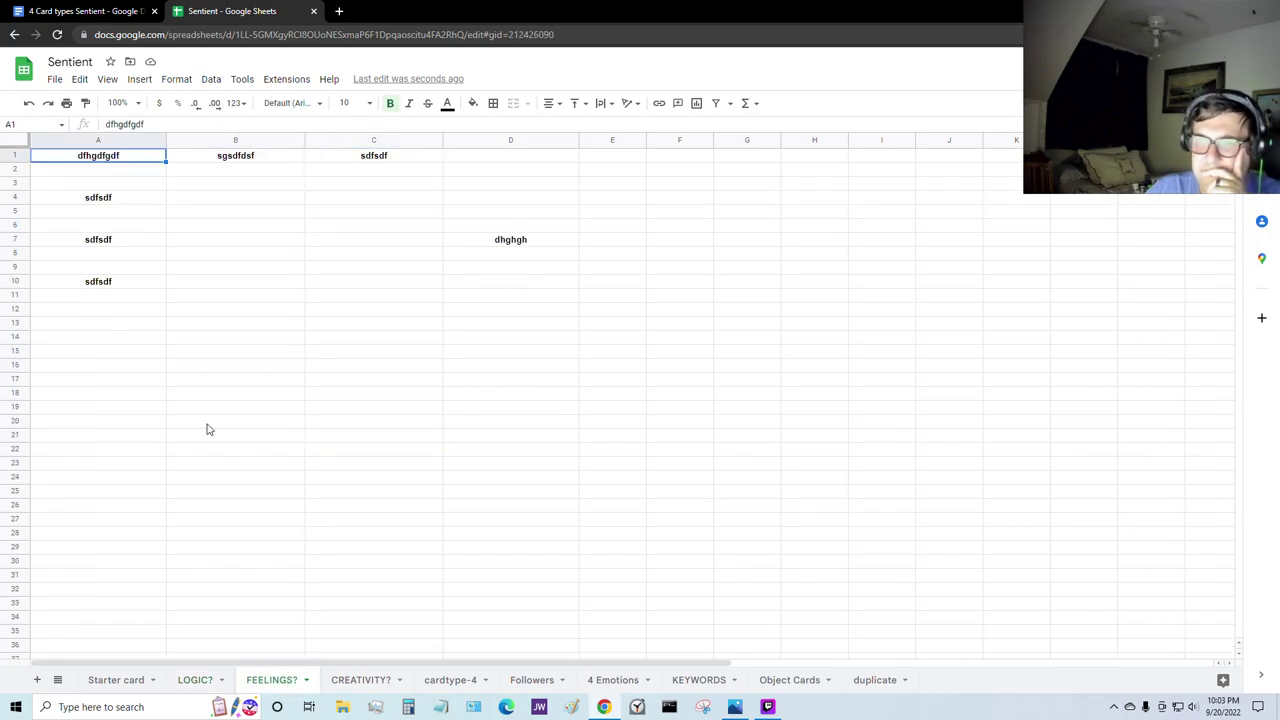
click(370, 688)
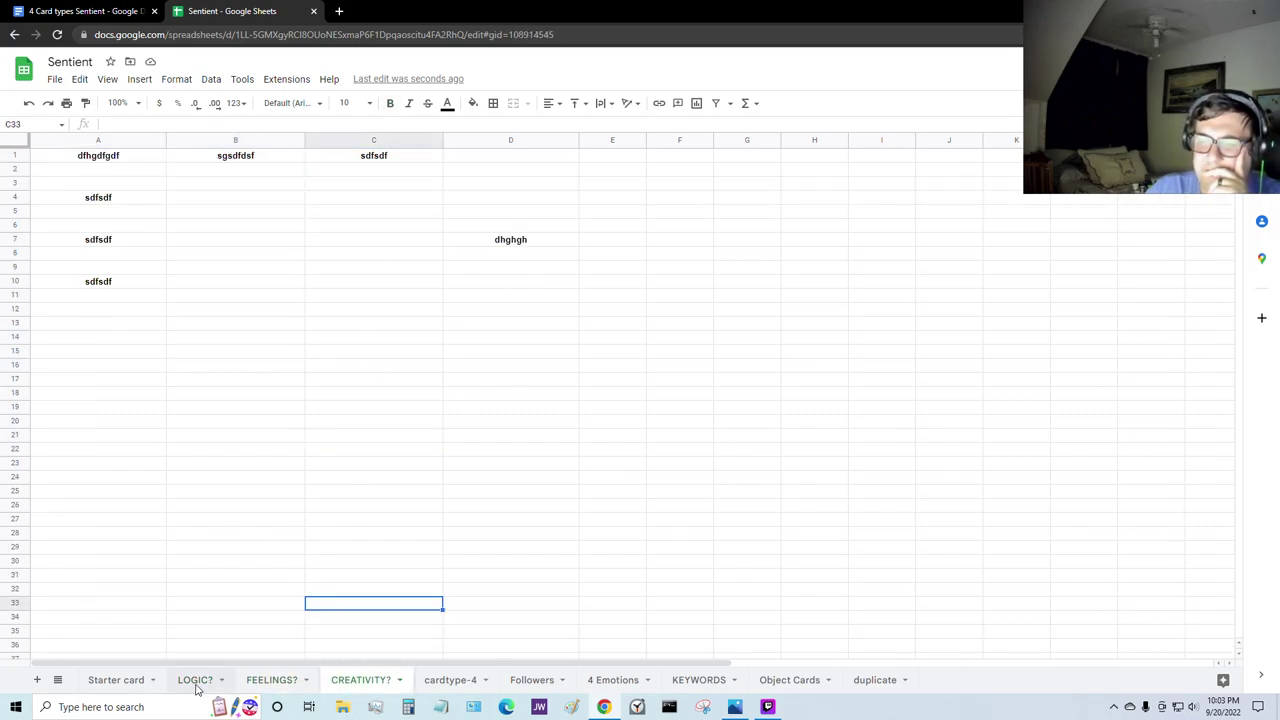
click(272, 683)
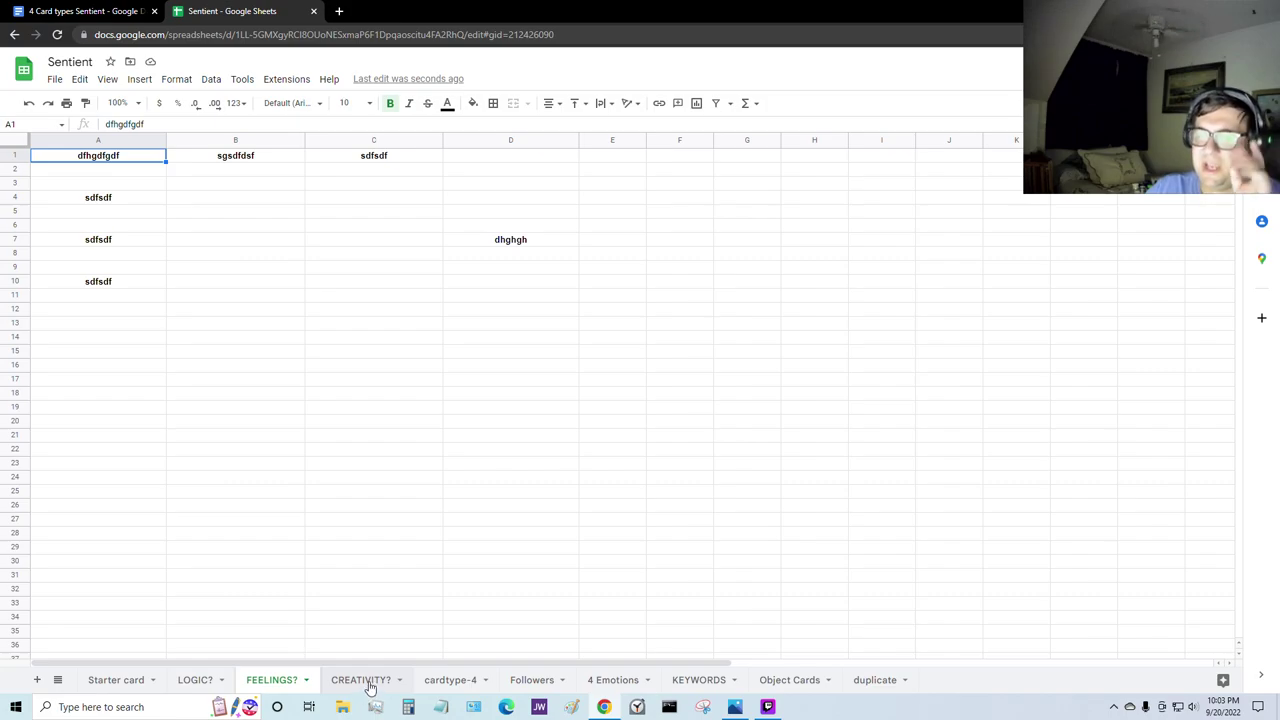
Step: Replace the placeholder title in cell A1 of the CREATIVITY? sheet with "Singing"
click(369, 688)
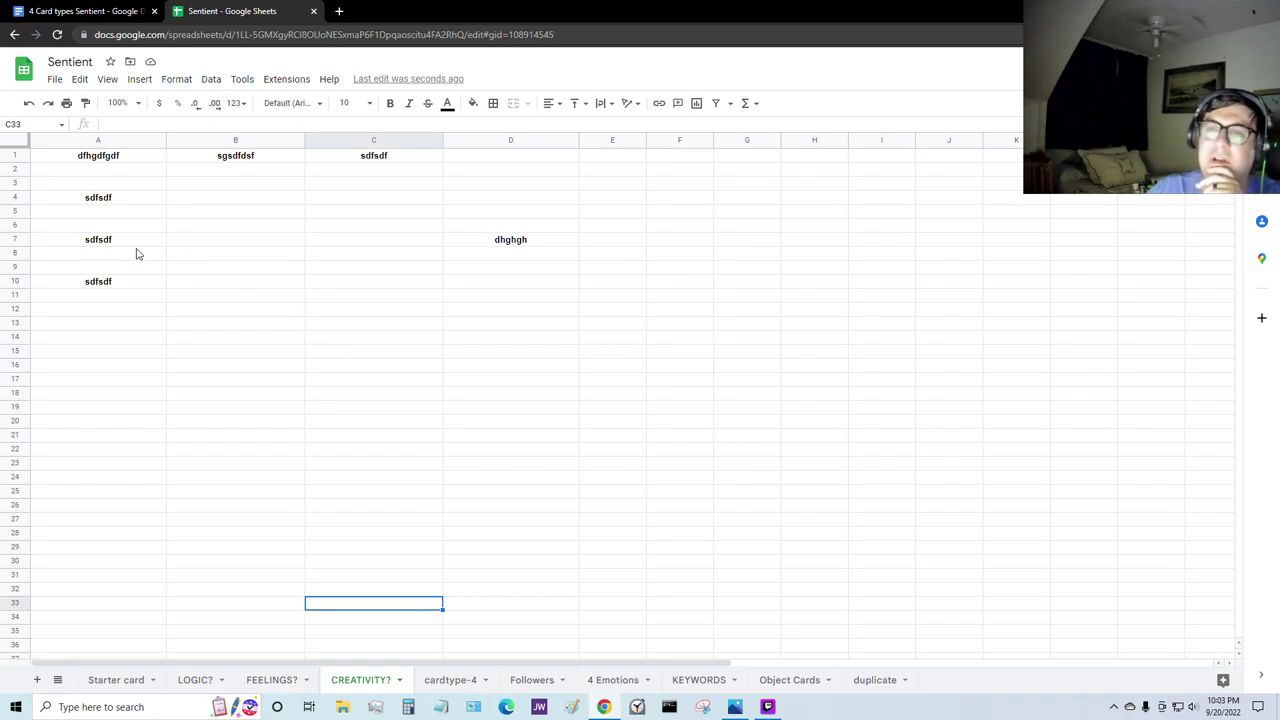
click(145, 156)
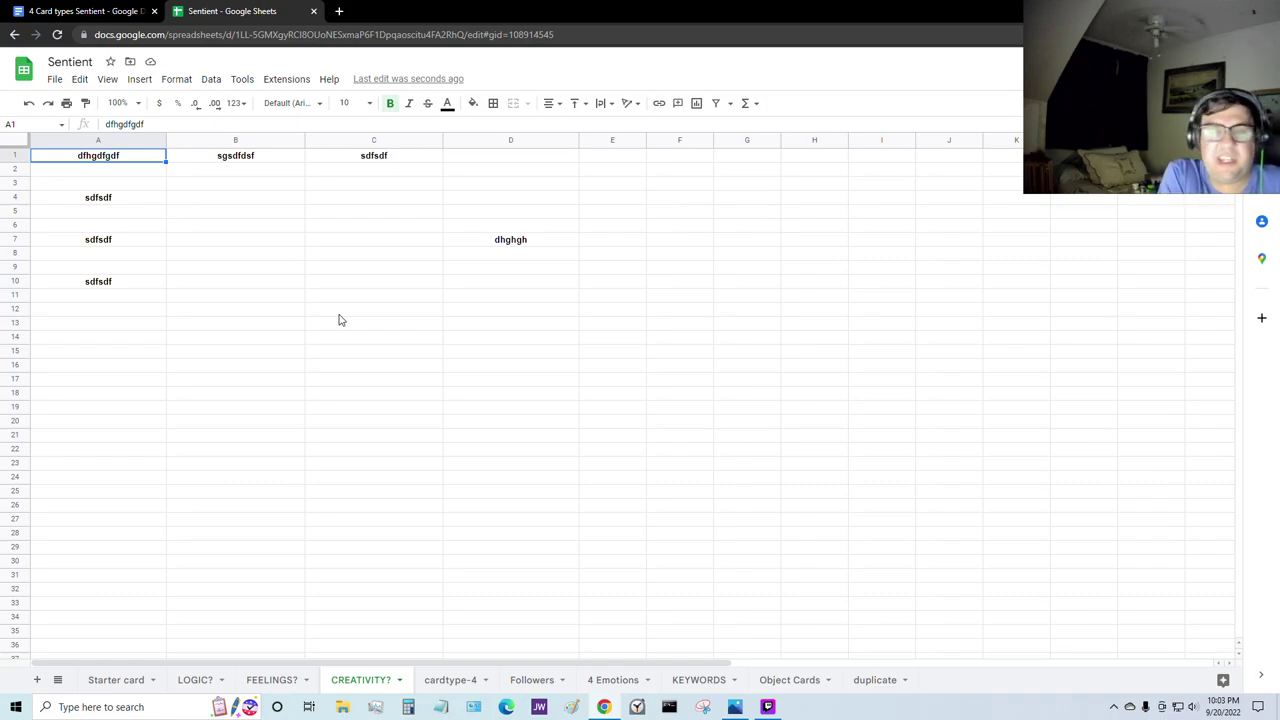
text(Singing)
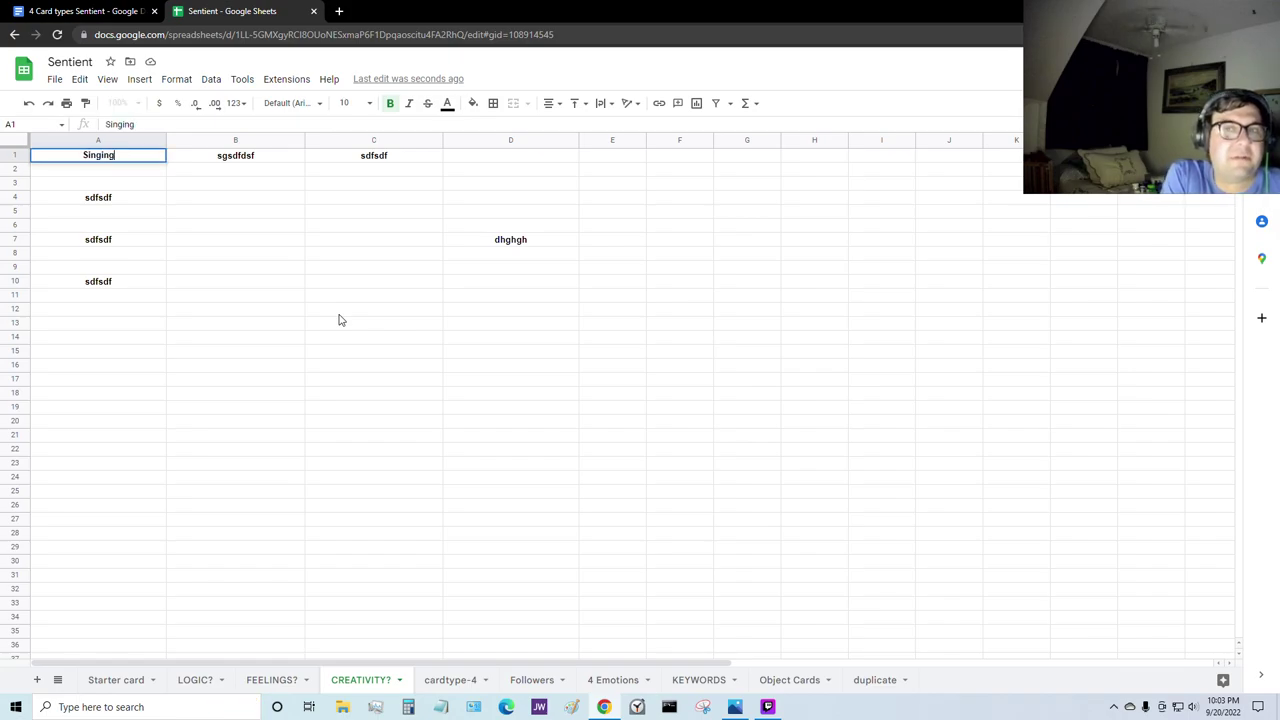
key(Tab)
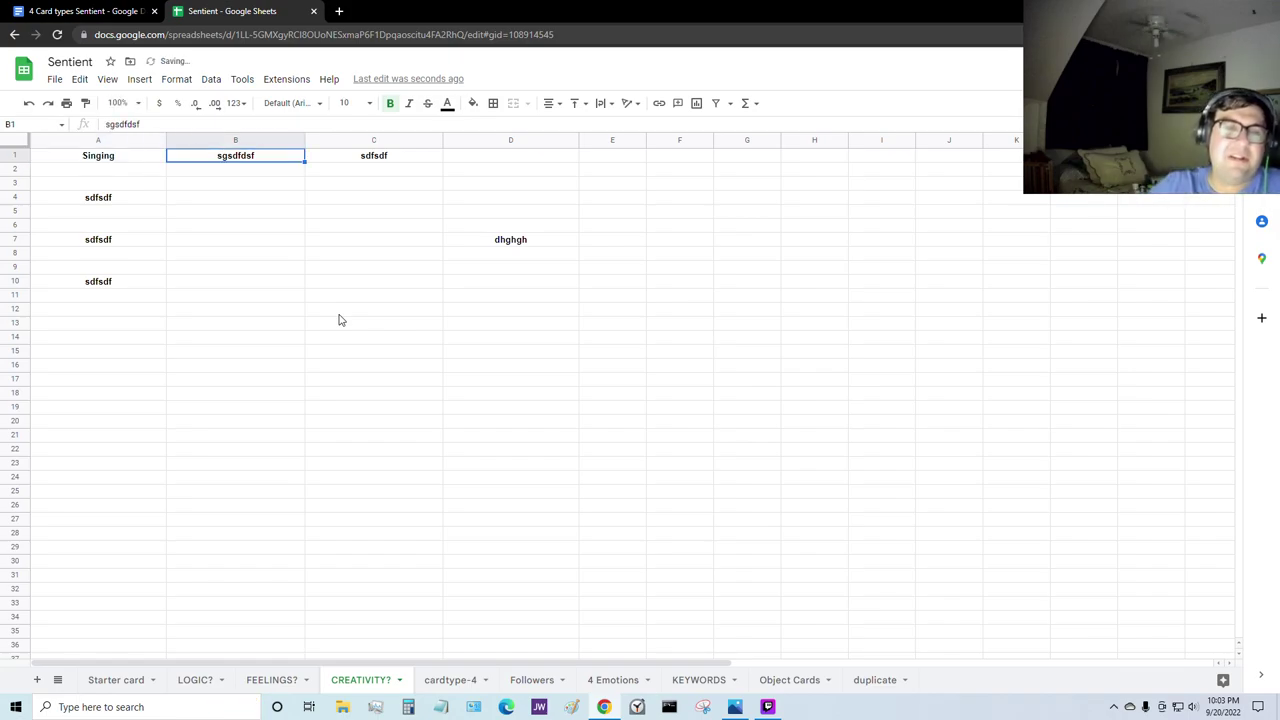
Step: Replace the placeholder title in cell B1 of the CREATIVITY? sheet with "Art Apreciation"
click(270, 164)
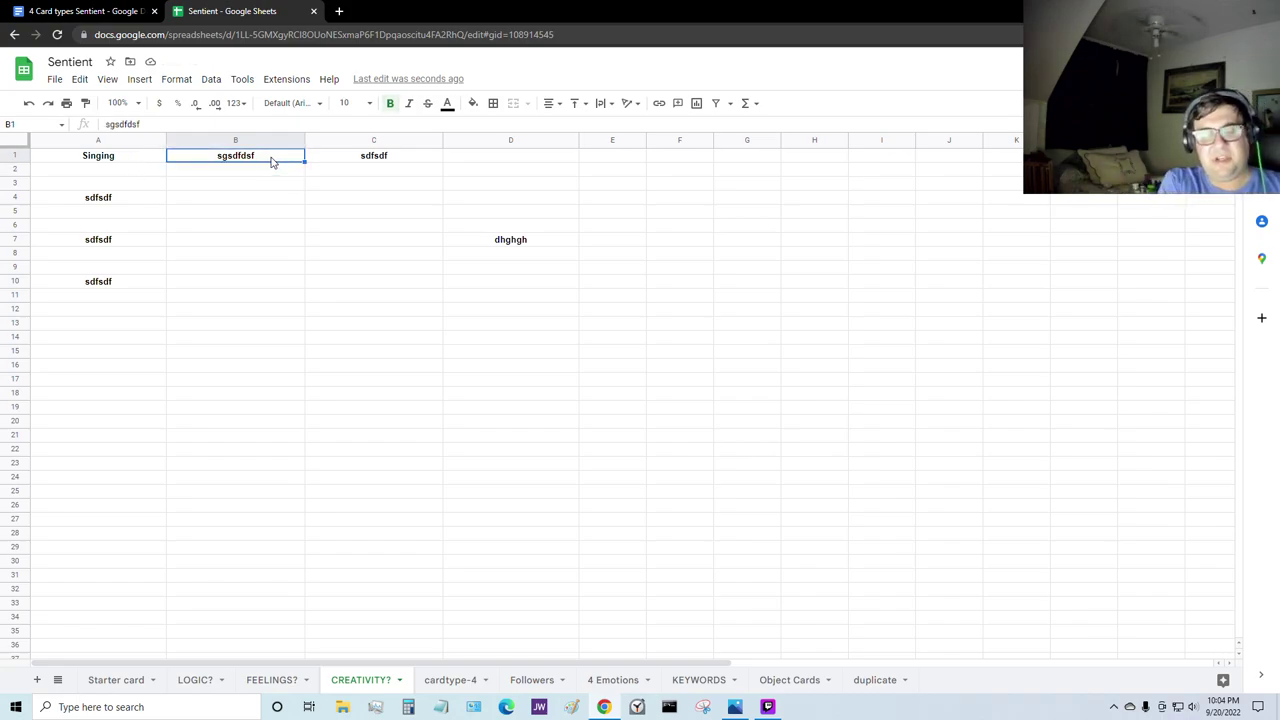
text(Art)
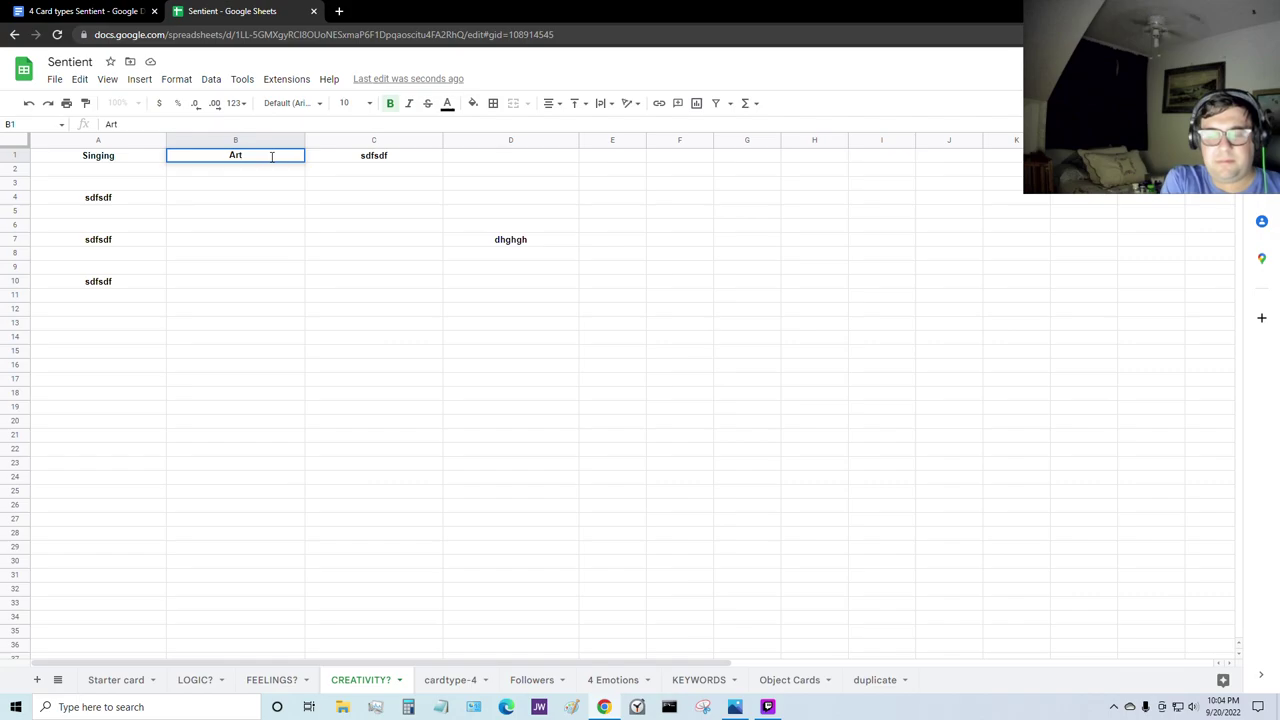
text(-Apprectia)
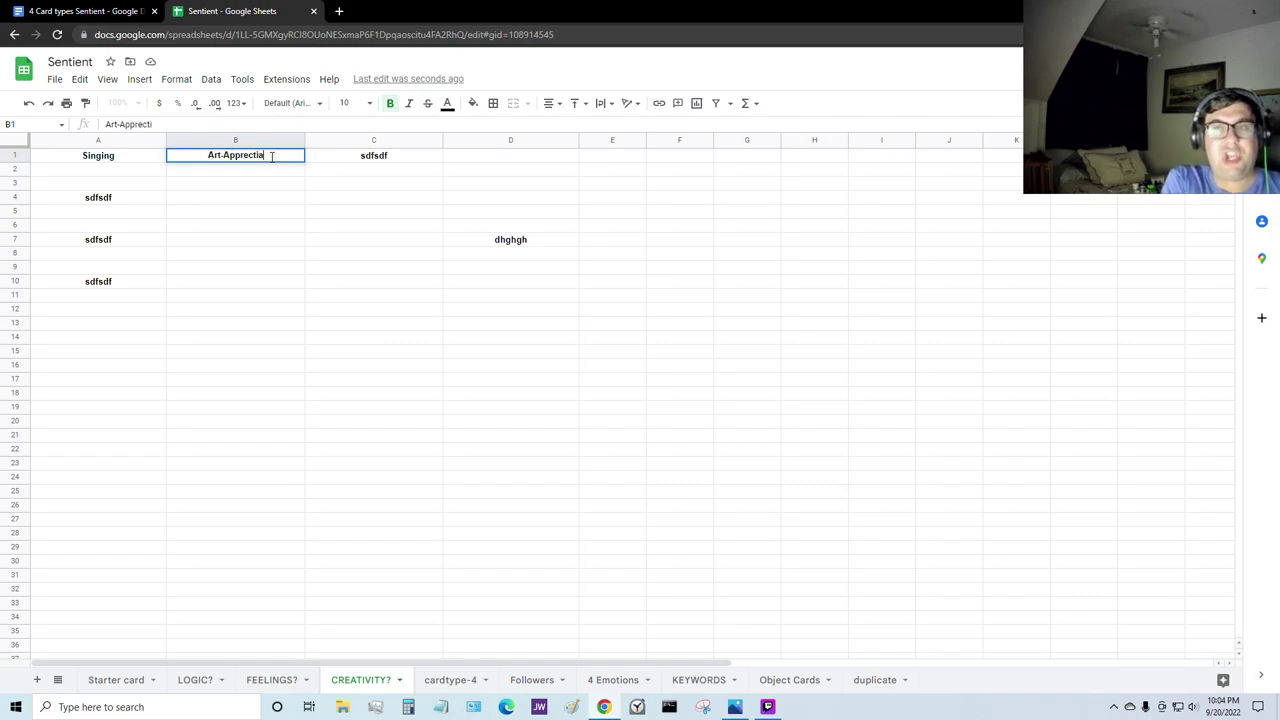
key(BackSpace)
key(BackSpace)
key(BackSpace)
key(BackSpace)
key(BackSpace)
key(BackSpace)
key(BackSpace)
key(BackSpace)
key(BackSpace)
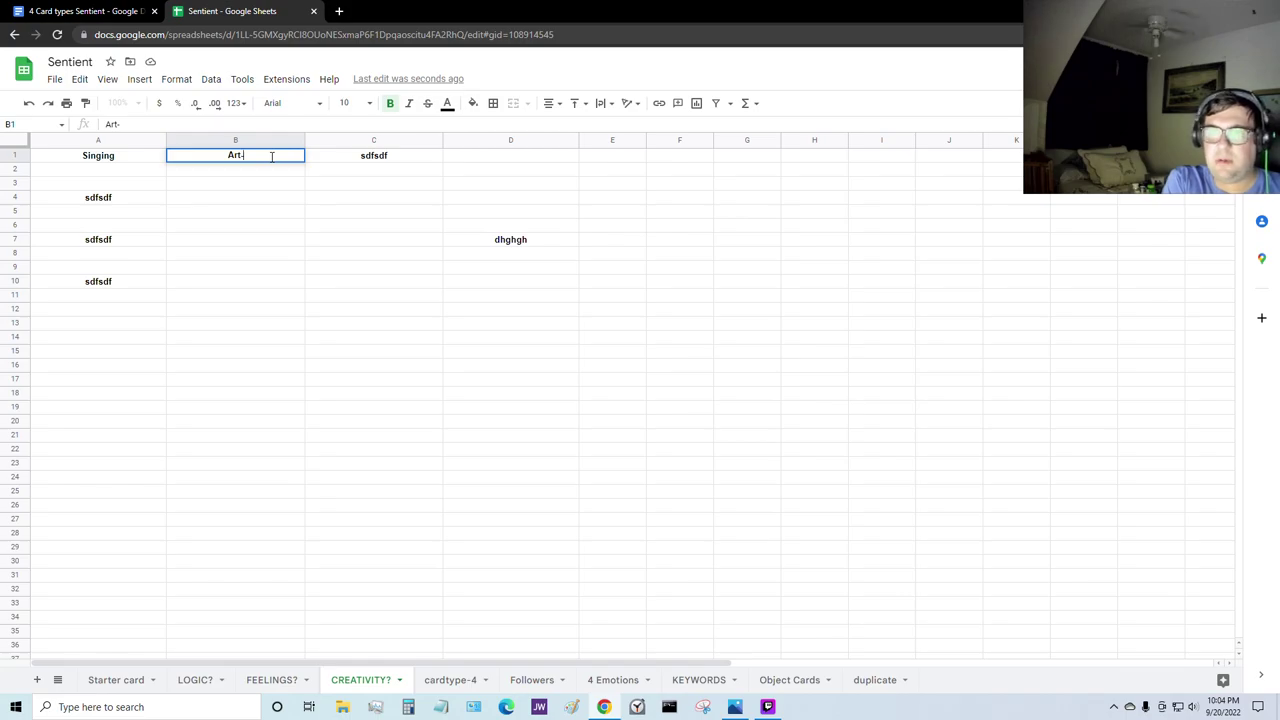
text(Ap)
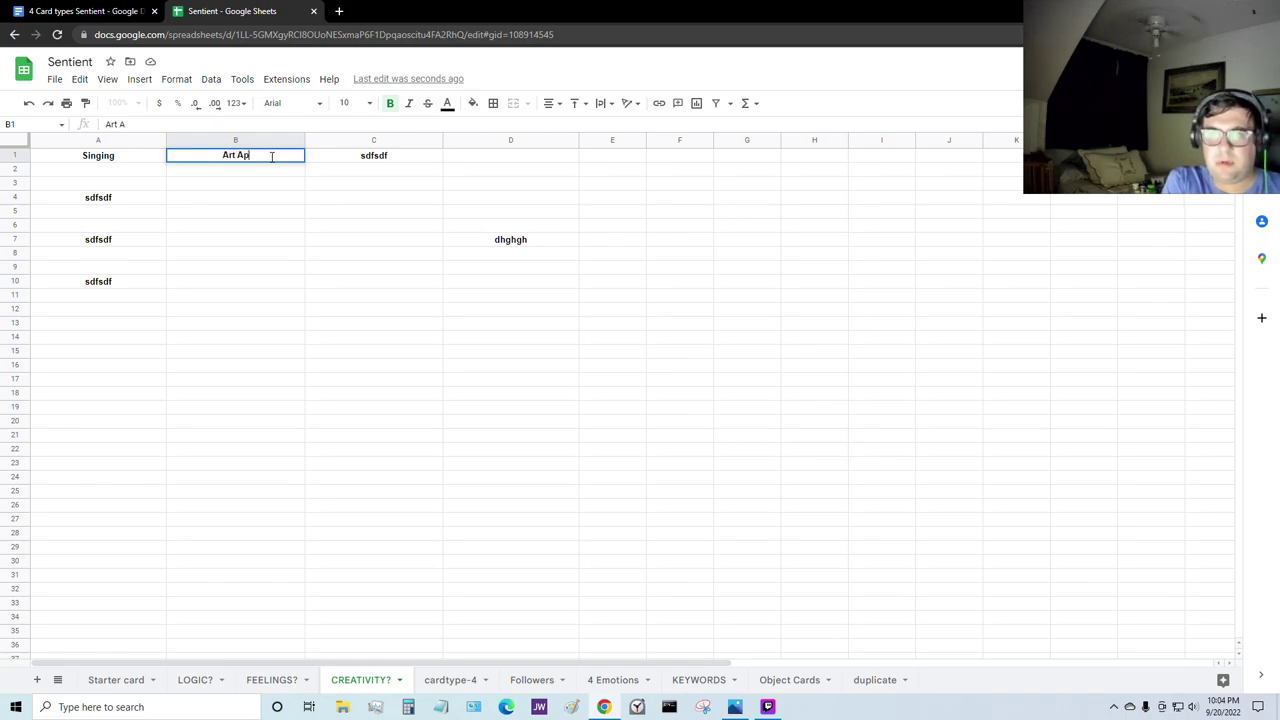
text(reciati)
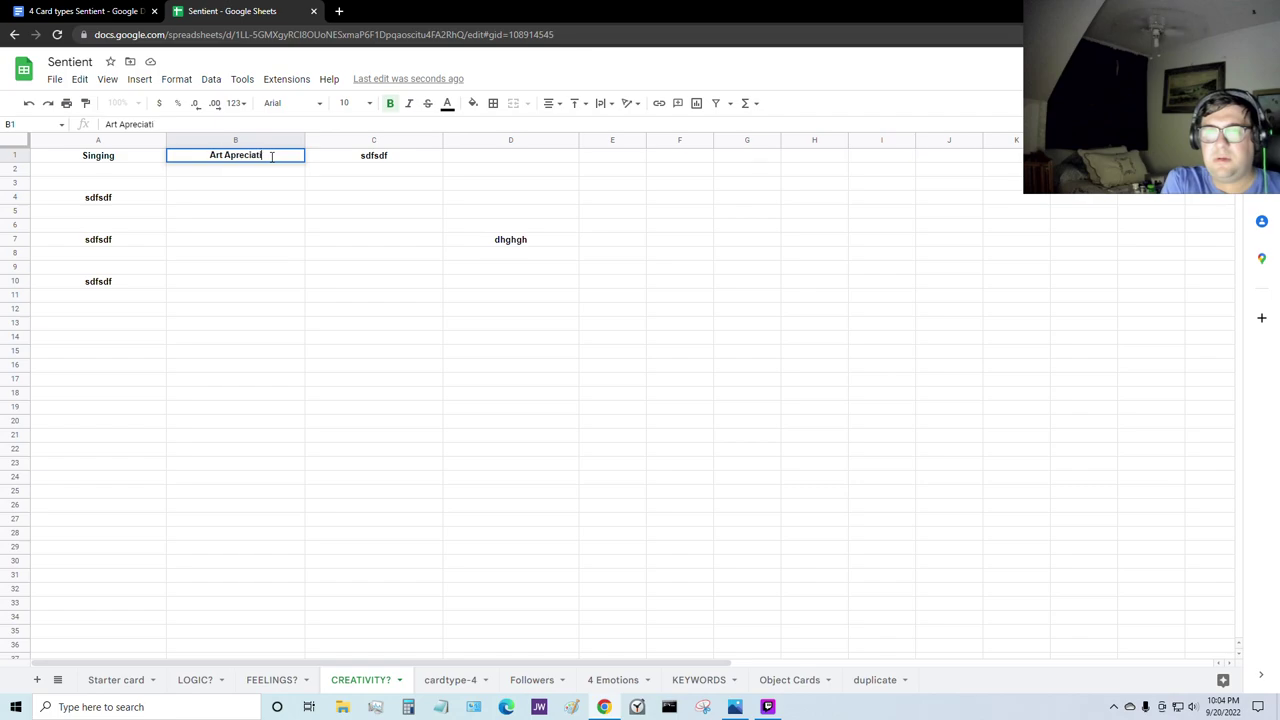
text(on)
key(Tab)
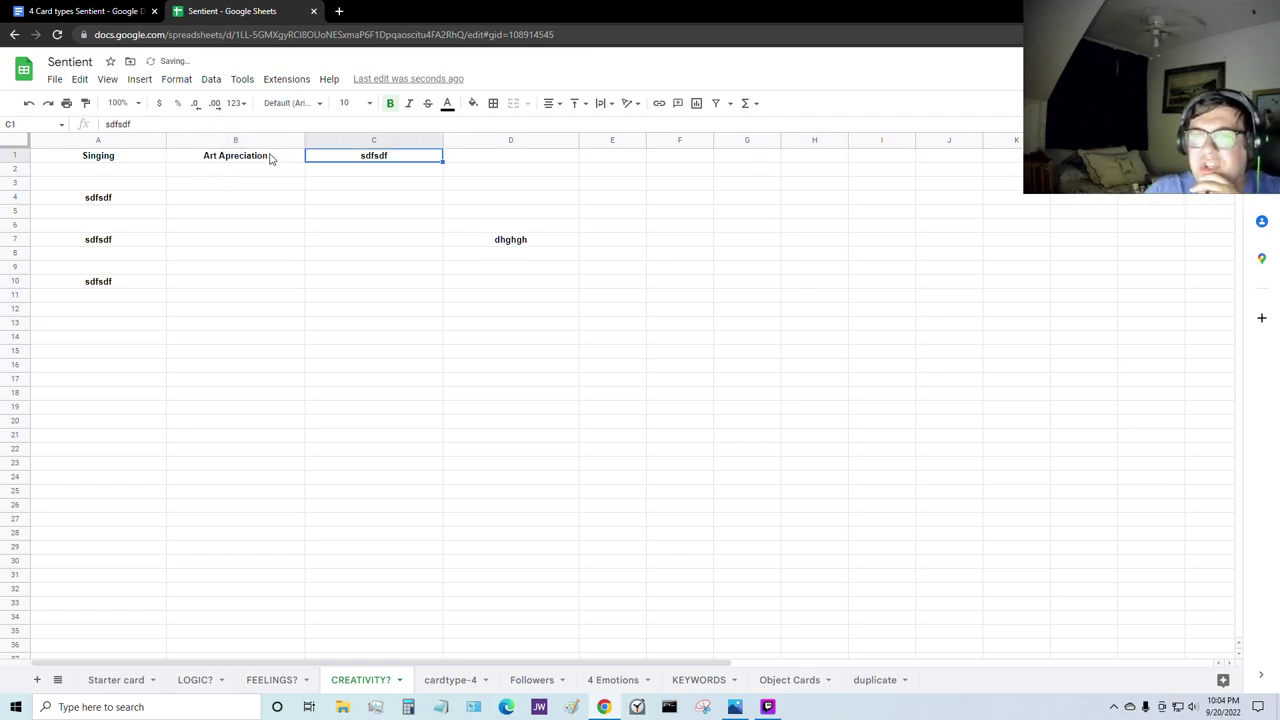
Step: Copy "Apreciation" from cell B1 into the 4 Card types Sentient document above "Morals" and correct its spelling to "Appreciation"
double_click(269, 158)
double_click(256, 155)
key(ctrl+c)
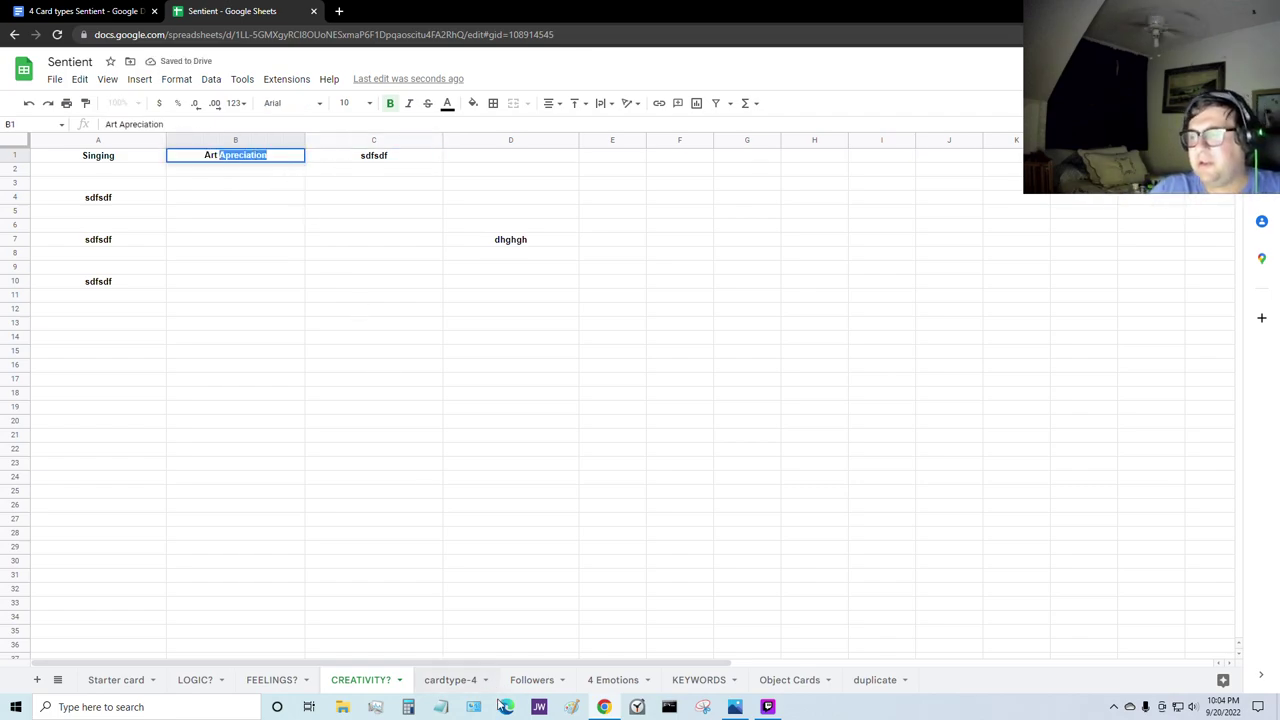
click(85, 11)
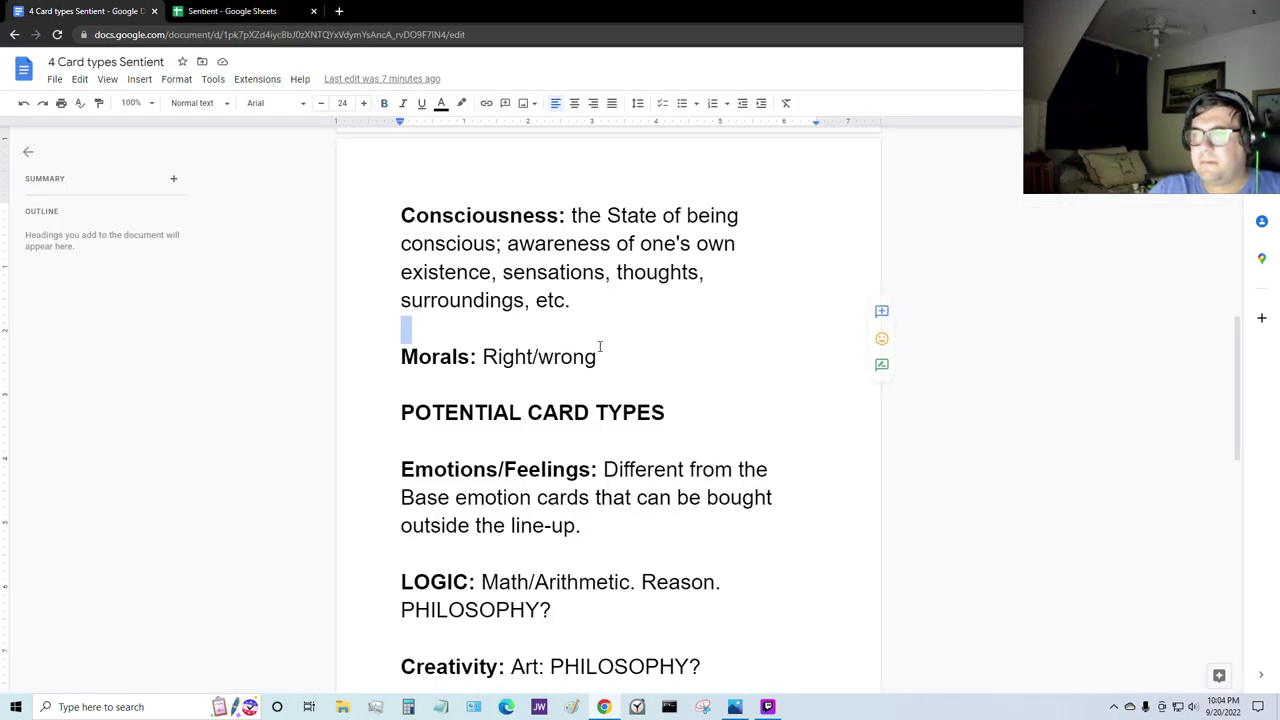
key(ctrl+v)
click(425, 320)
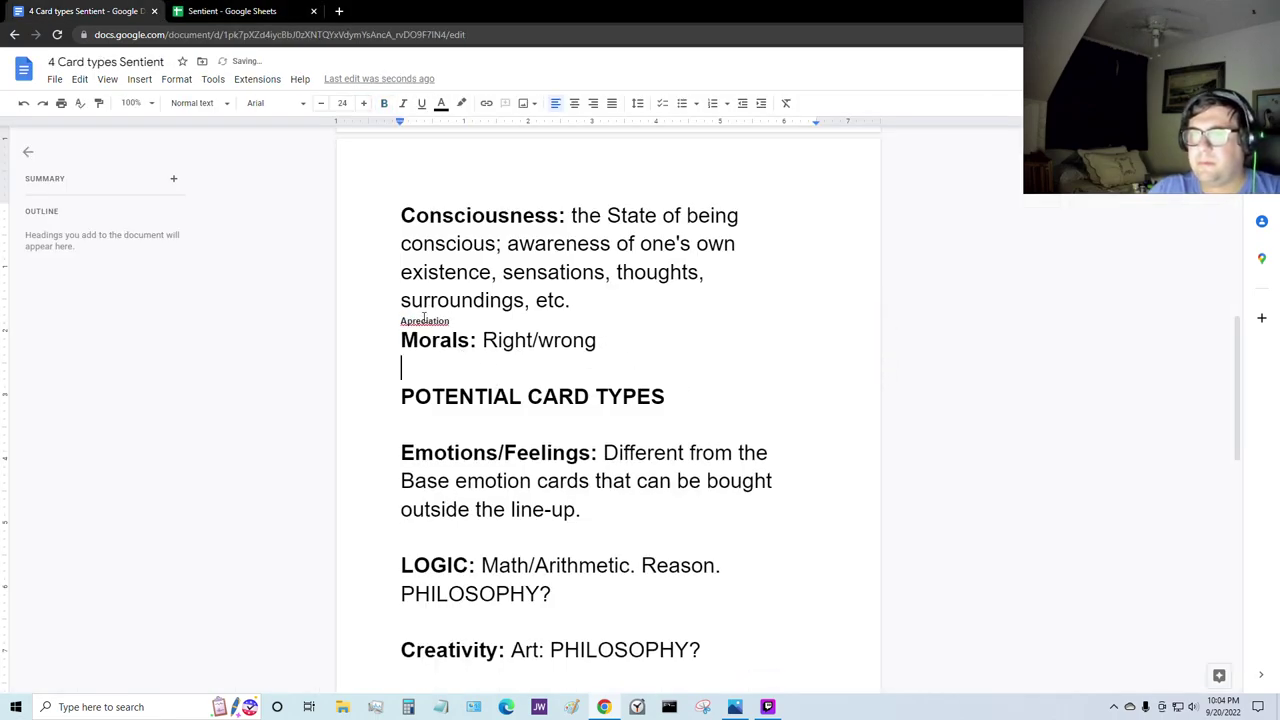
click(437, 300)
double_click(423, 320)
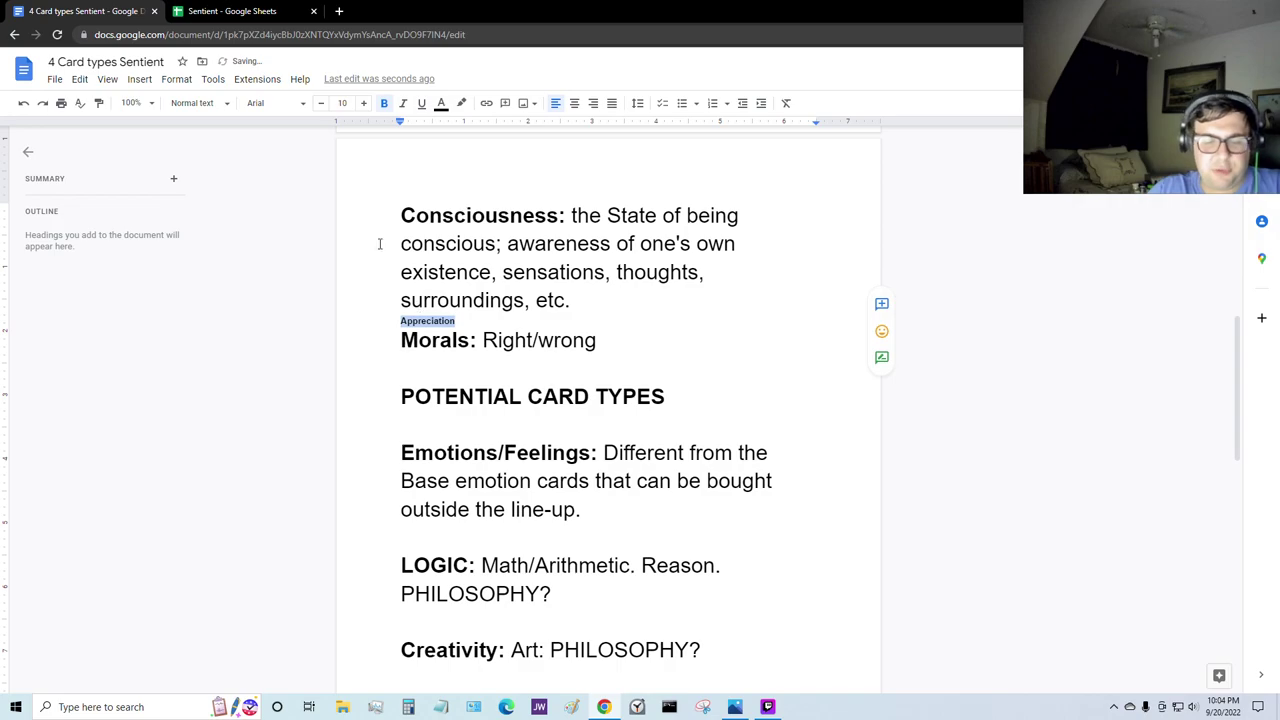
Step: Cut "Appreciation" from the document and paste it over the misspelled word in cell B1 of the Sentient spreadsheet
key(ctrl+x)
click(285, 18)
key(ctrl+v)
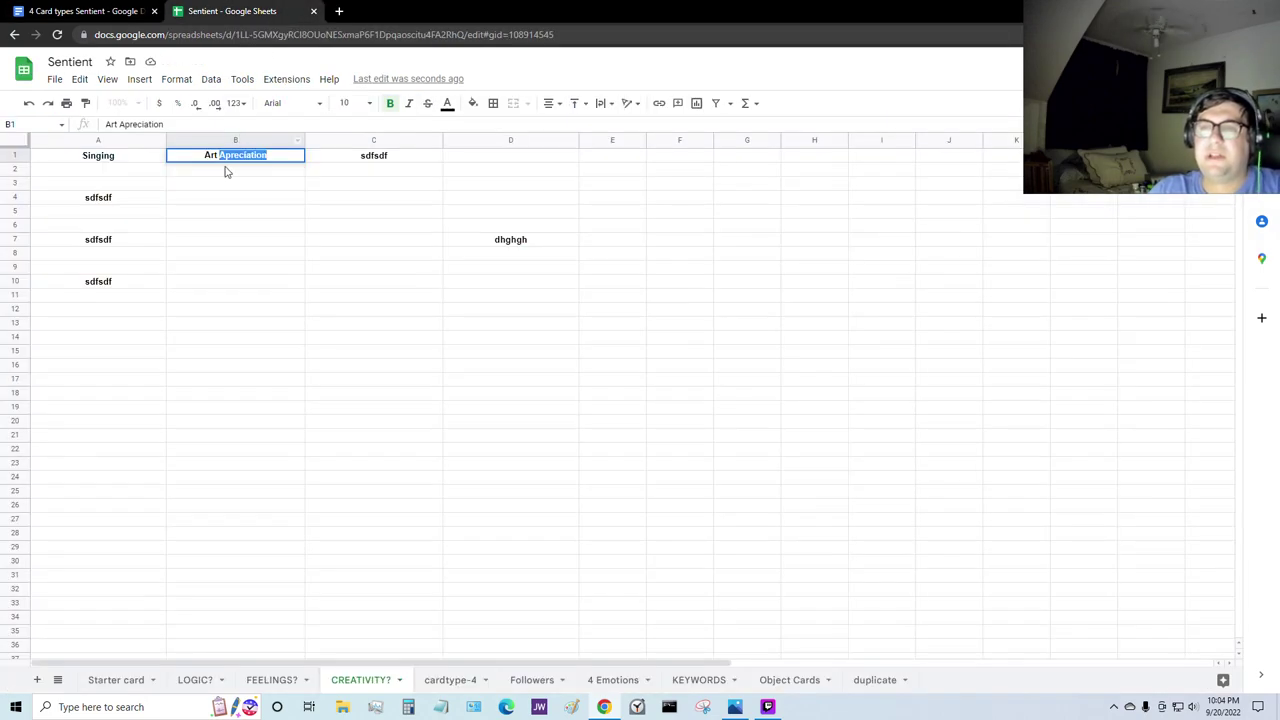
click(371, 268)
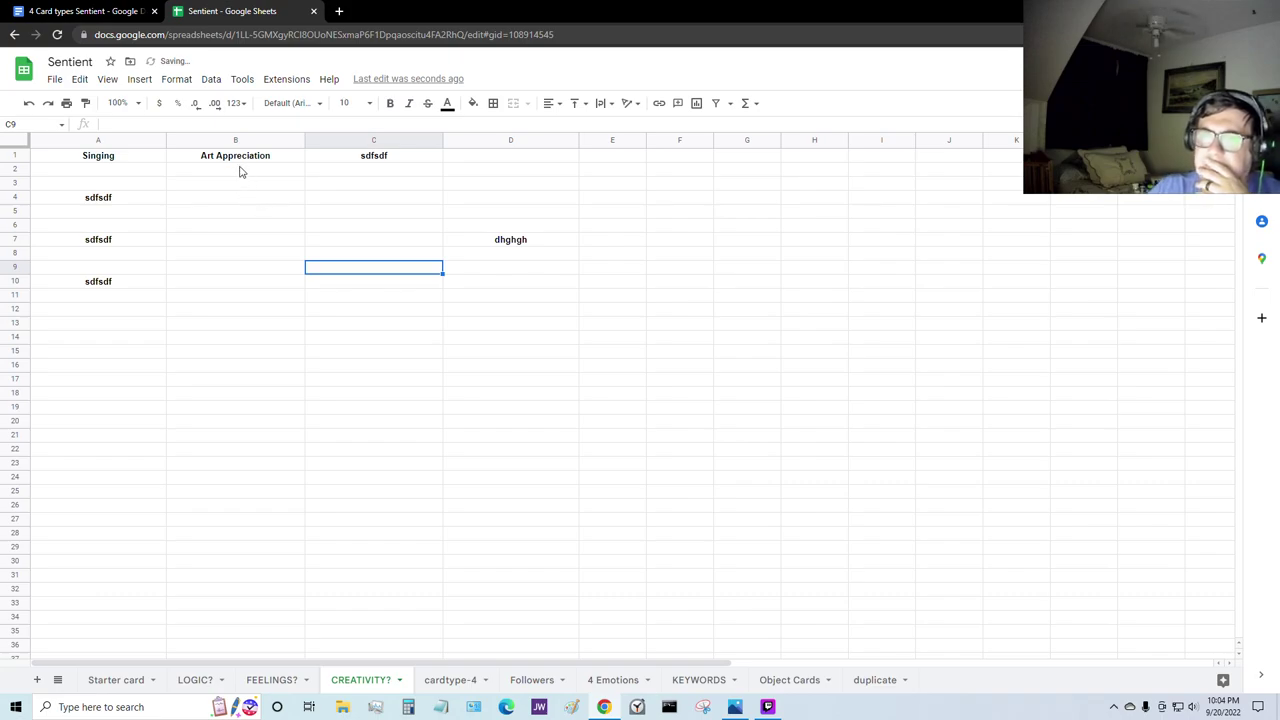
Step: Replace the placeholder title in cell C1 of the CREATIVITY? sheet with "Drawing"
click(389, 158)
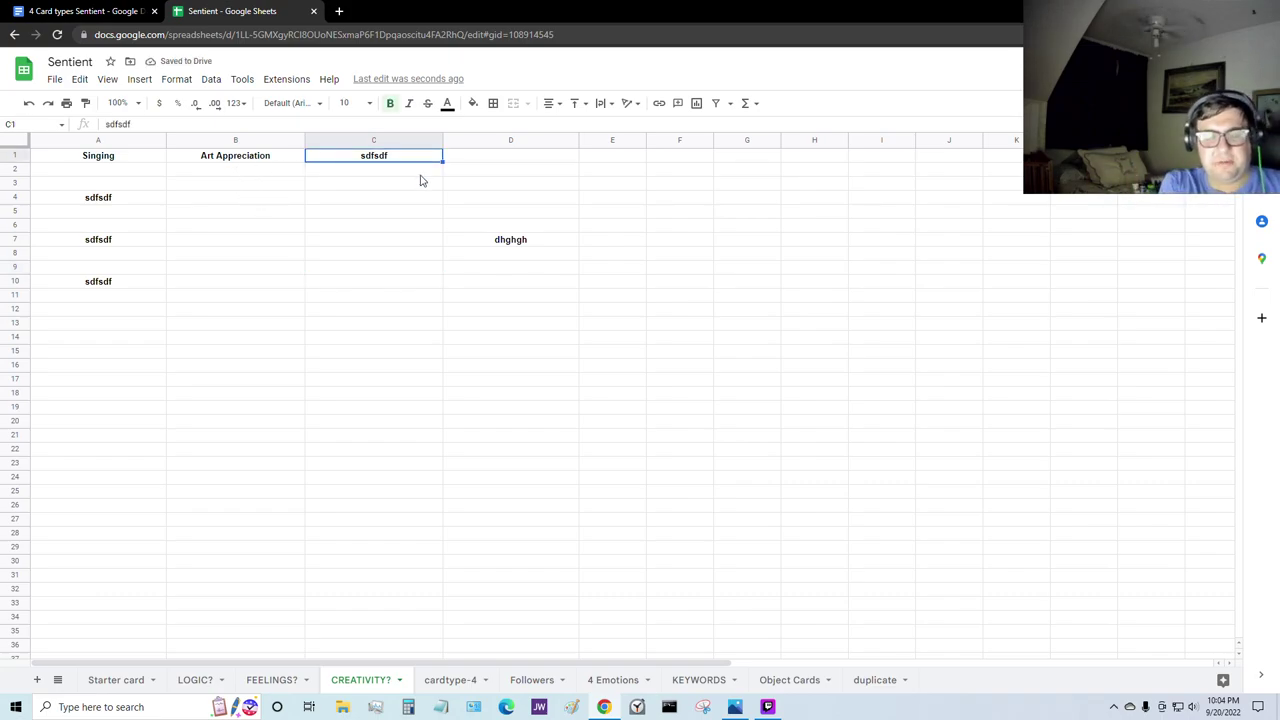
text(Drawing)
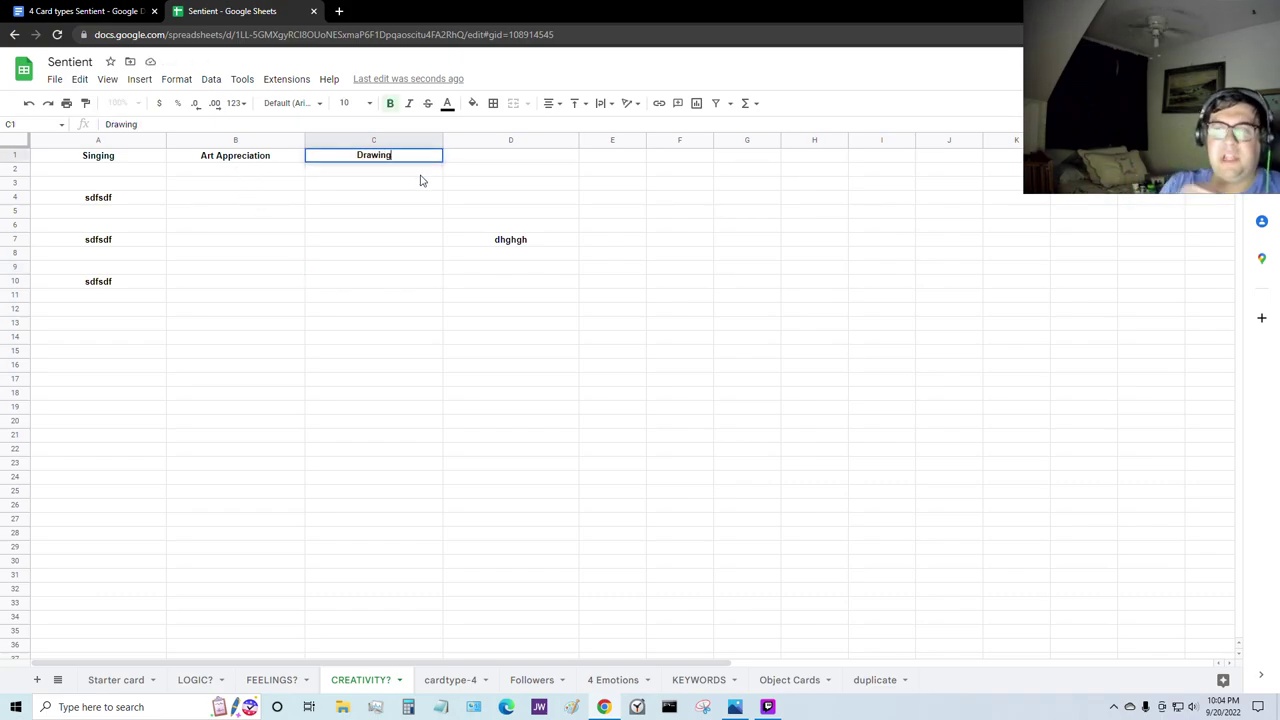
key(Tab)
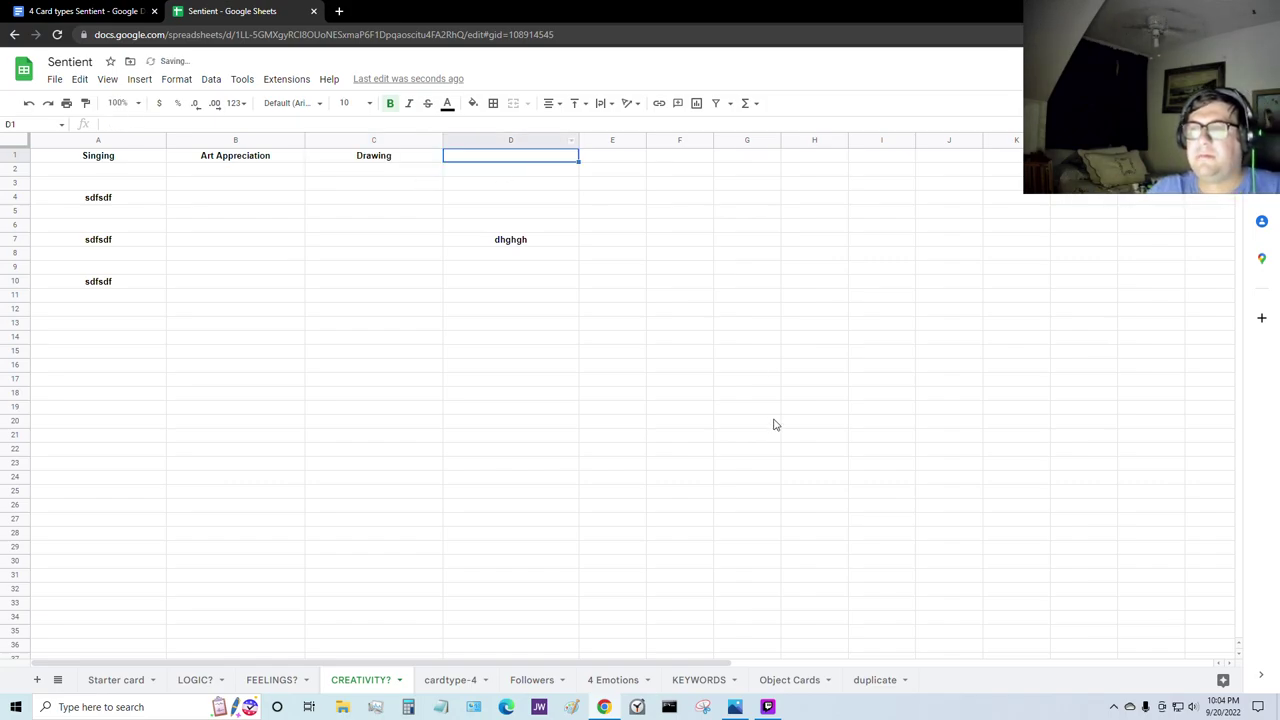
click(735, 412)
click(662, 476)
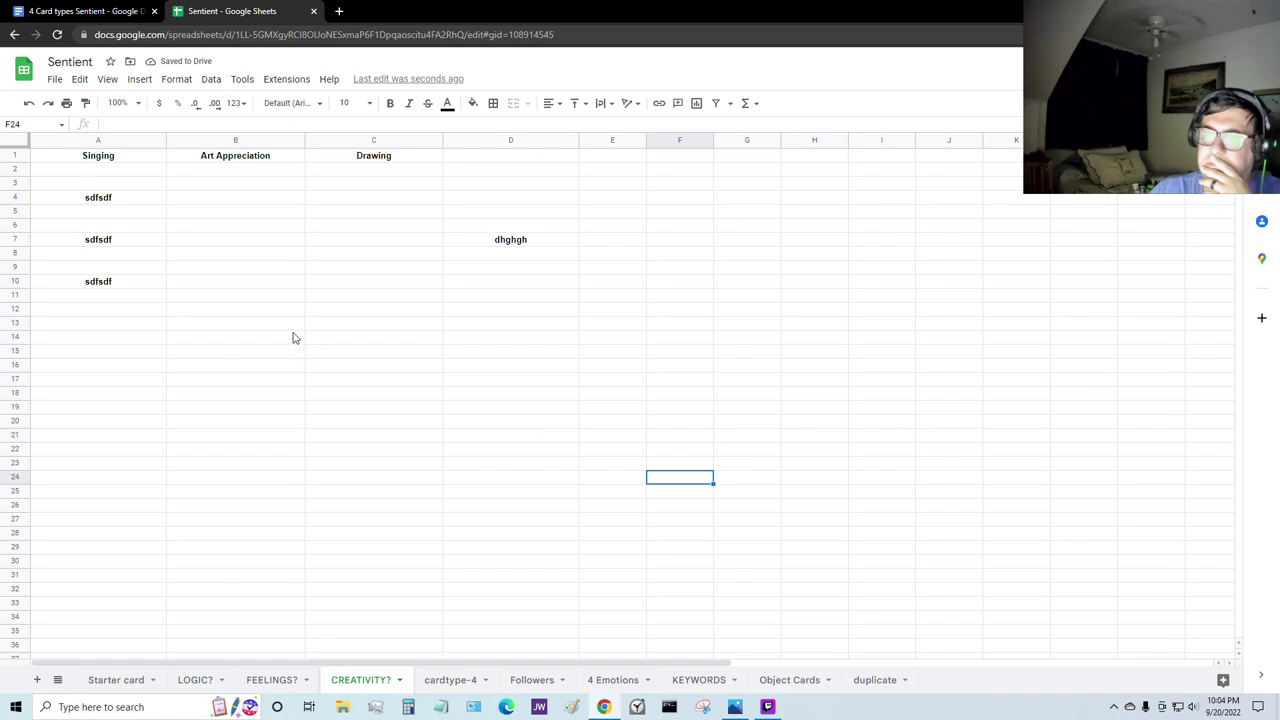
click(702, 378)
click(438, 506)
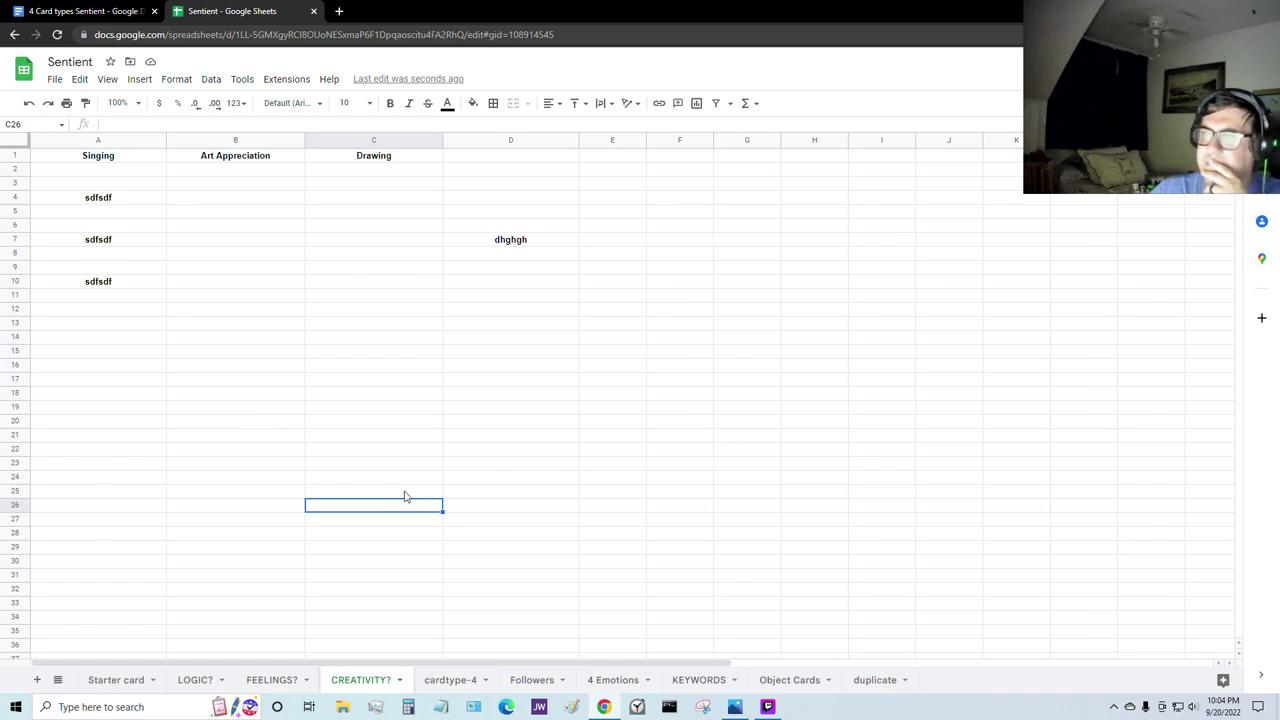
click(195, 523)
click(631, 523)
click(757, 560)
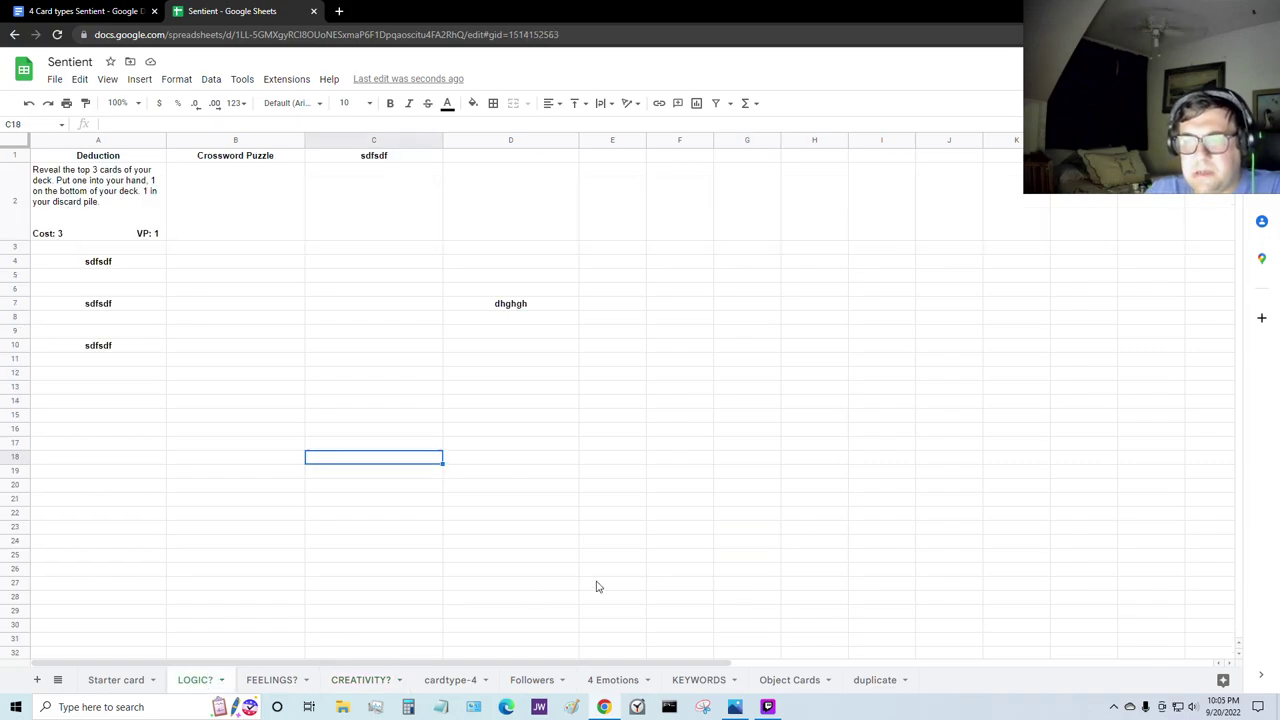
Step: Replace the placeholder title in cell A1 of the FEELINGS? sheet with "Propaganda"
click(273, 688)
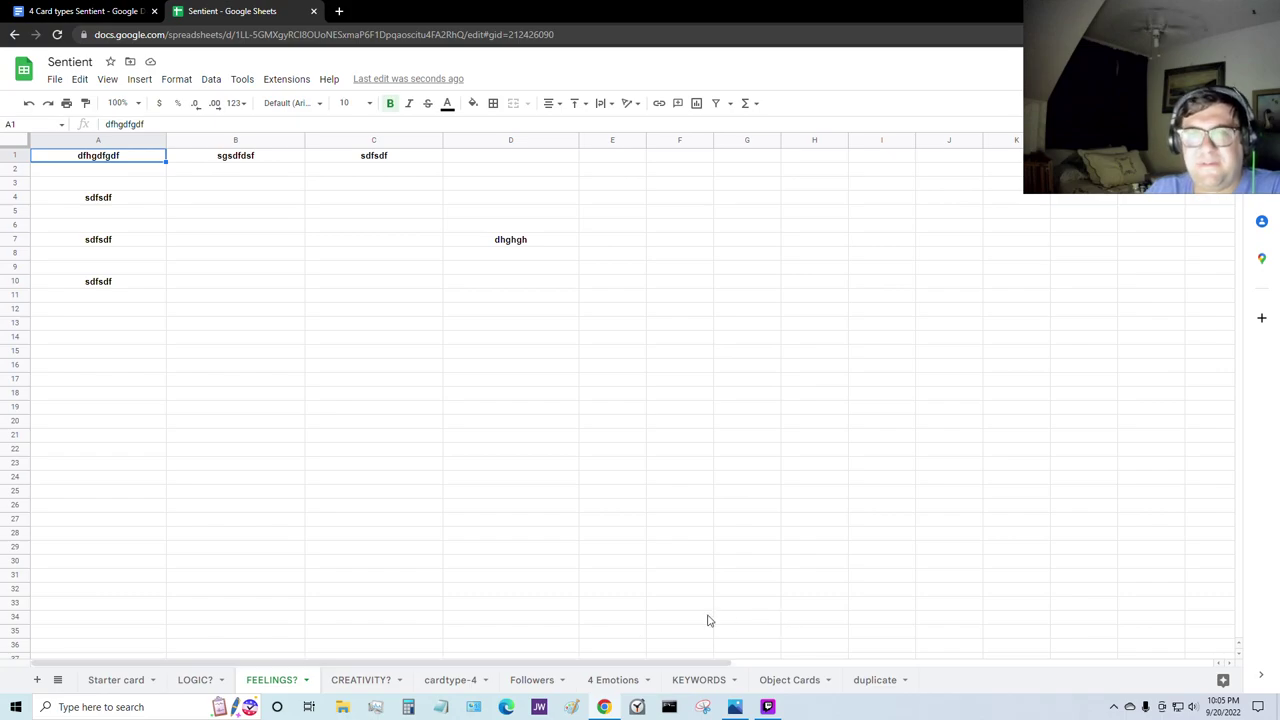
click(179, 305)
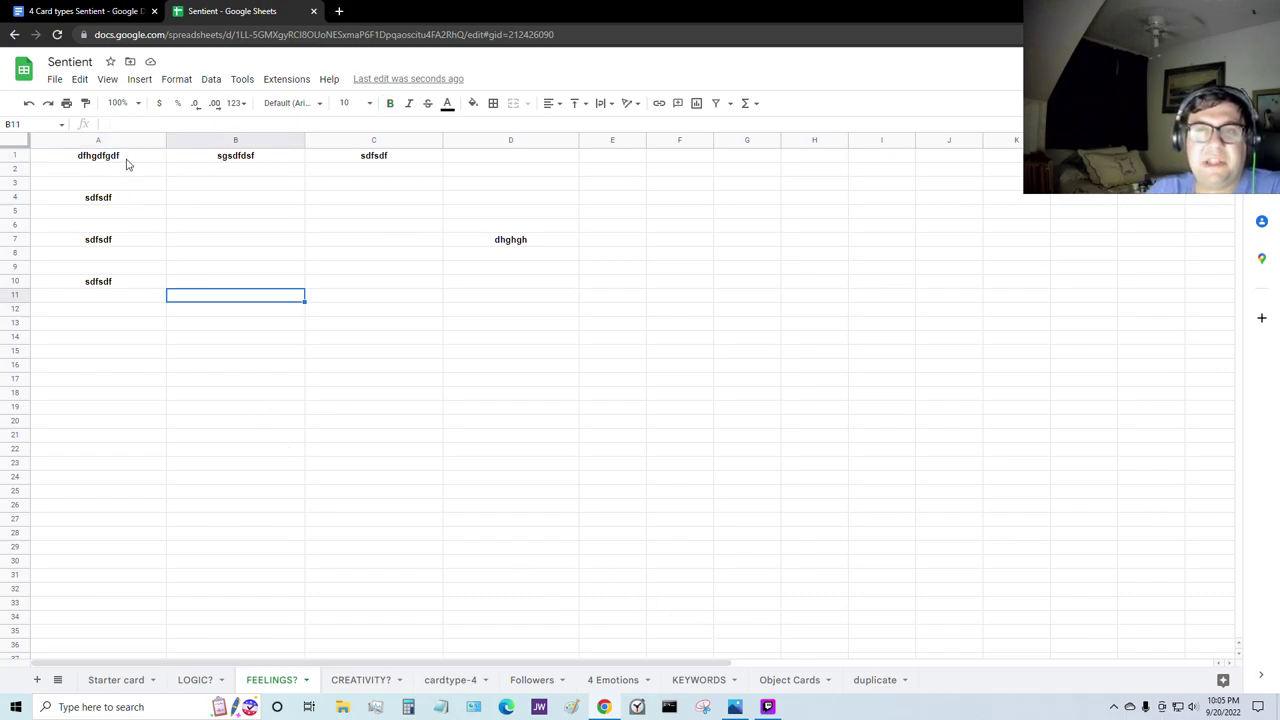
click(127, 160)
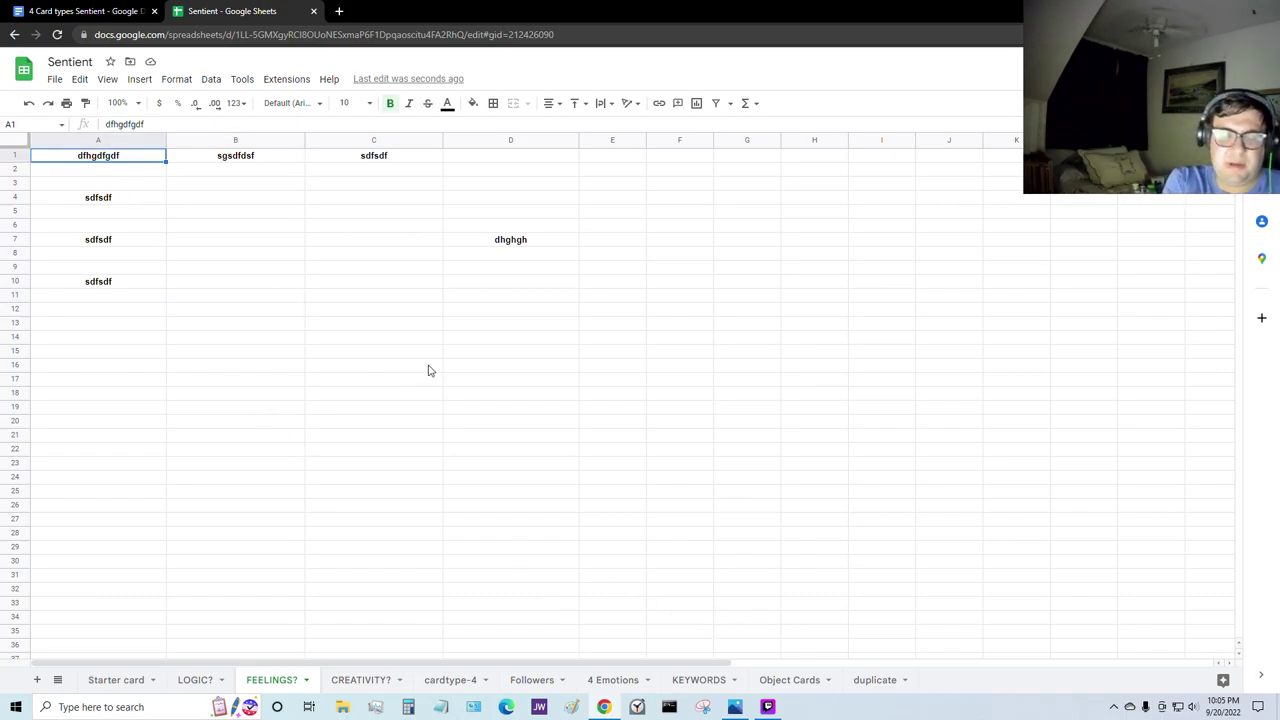
text(Propaganda)
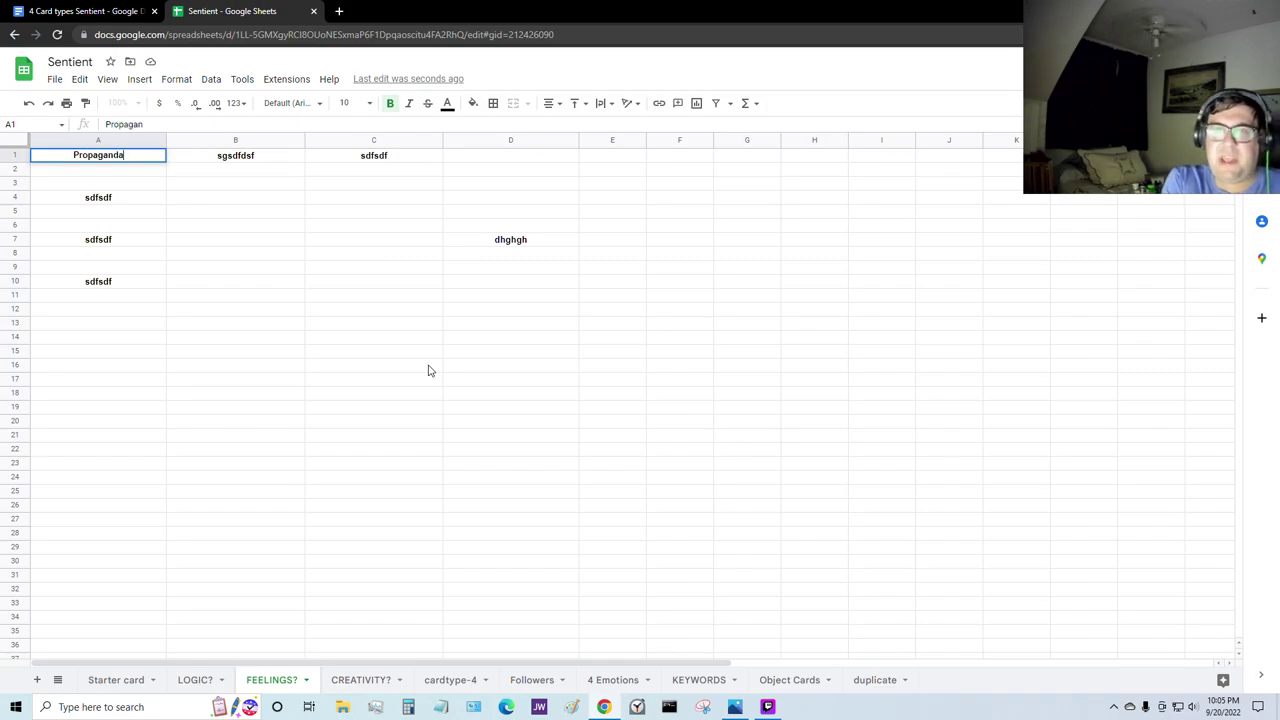
key(Tab)
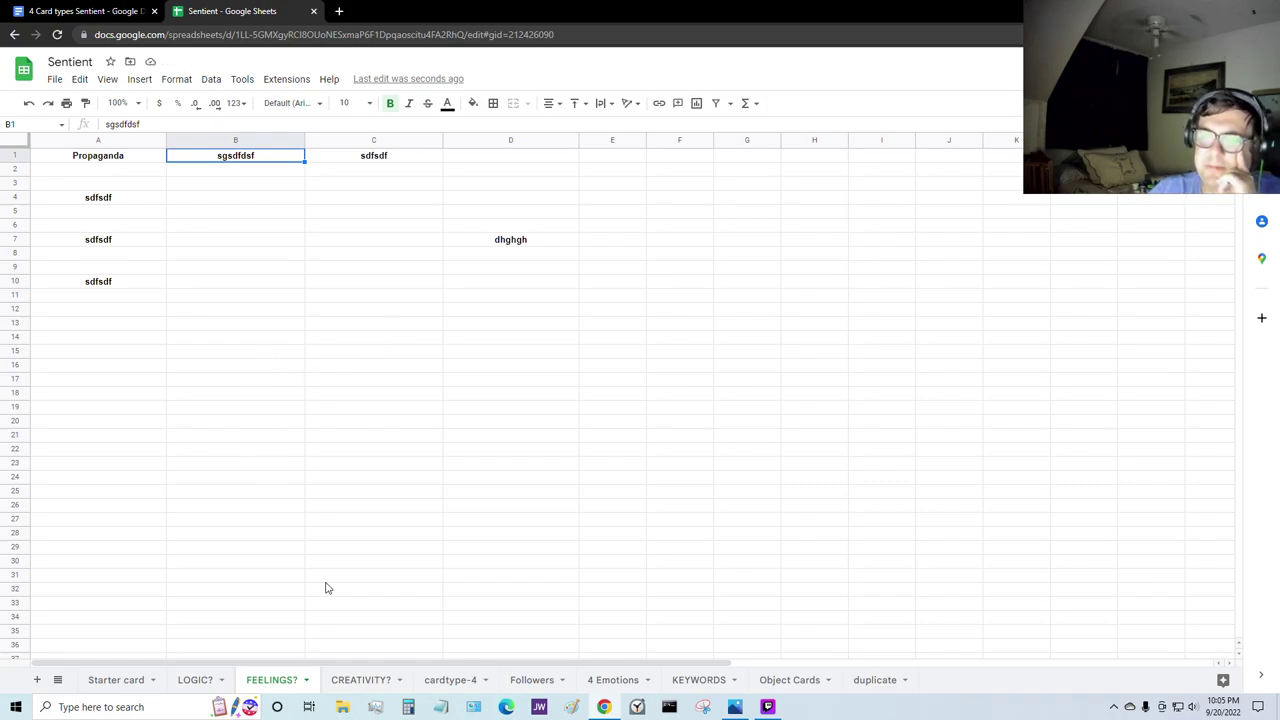
Step: Enter the card title "Dreams" in the empty cell D1 of the CREATIVITY? sheet
click(370, 680)
click(505, 157)
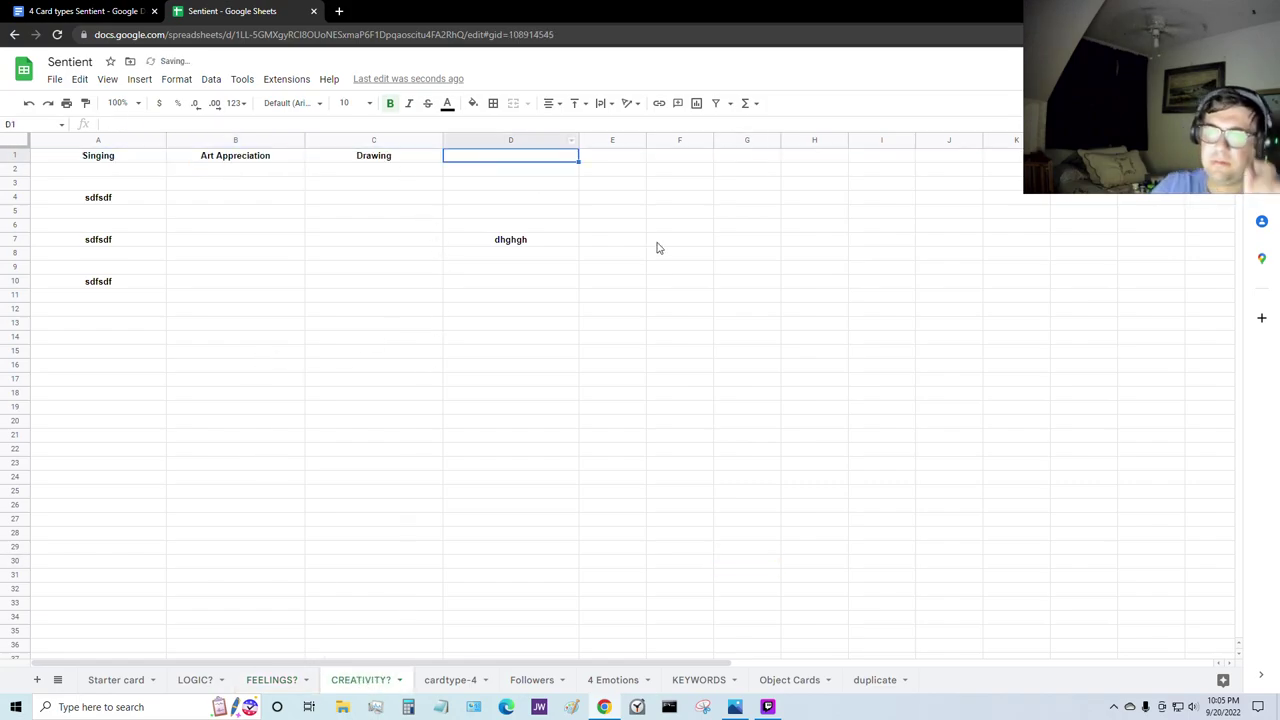
text(Frea)
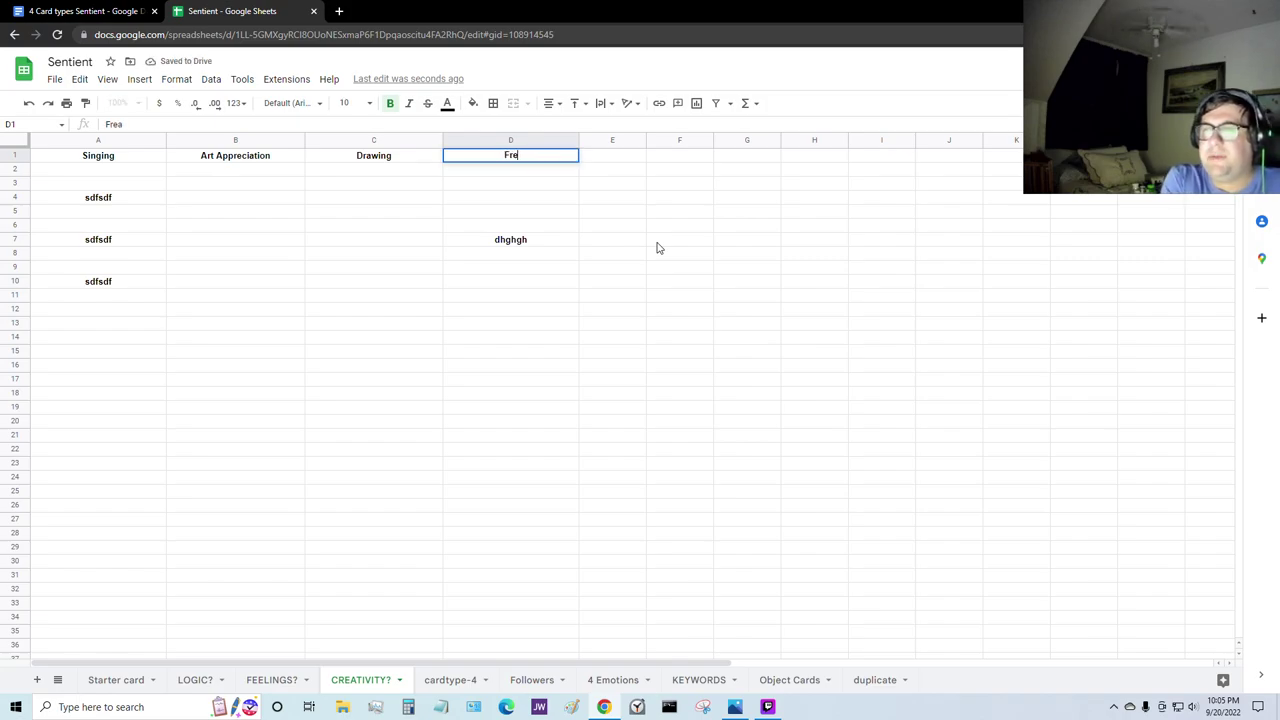
text(Dreams)
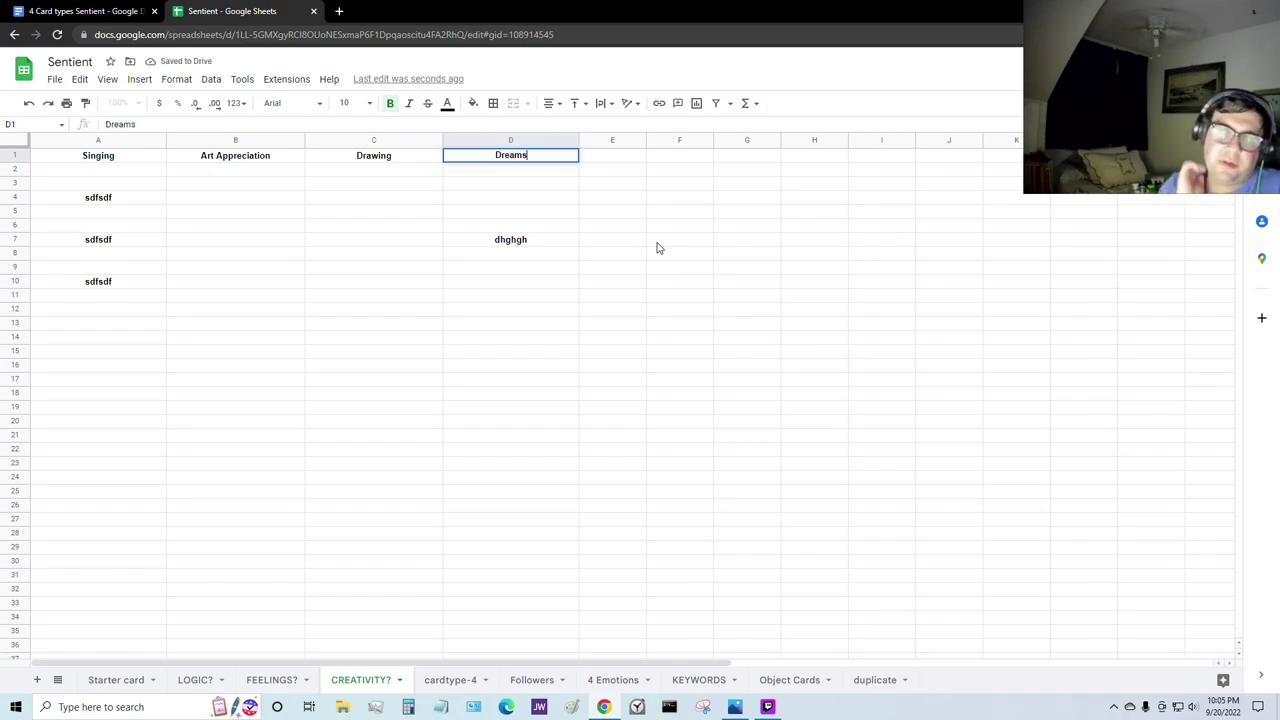
click(600, 368)
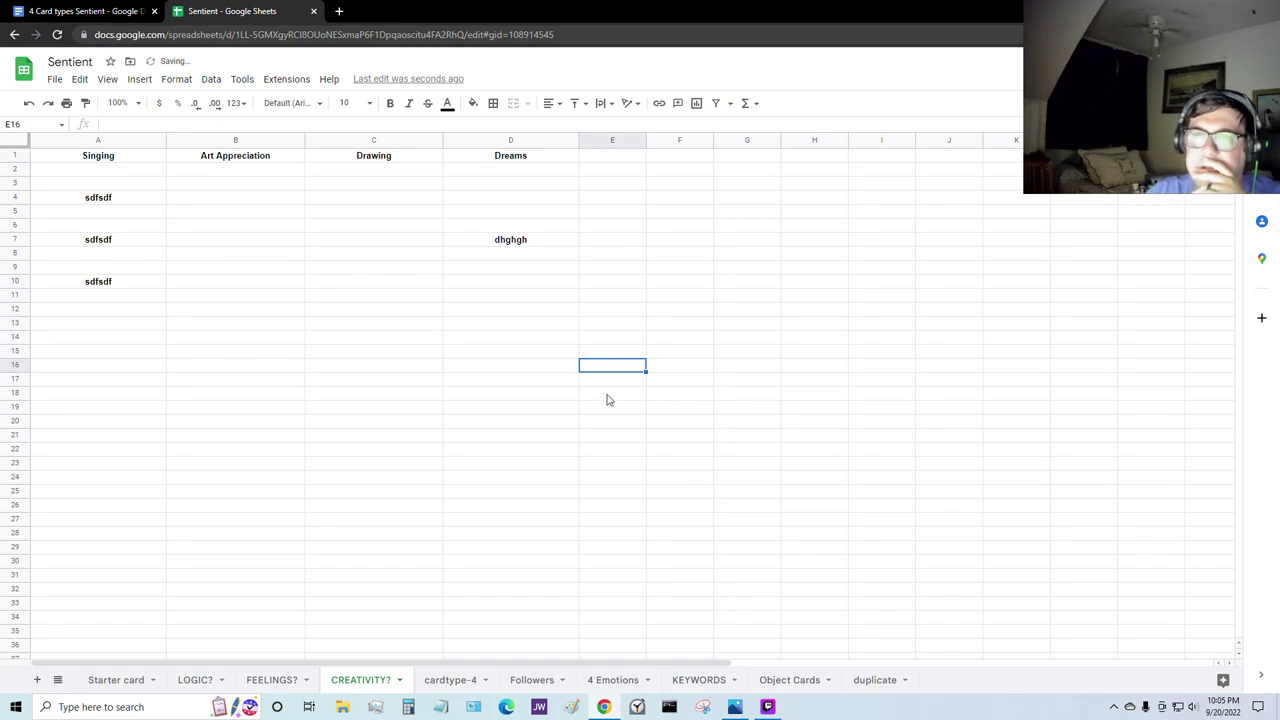
Step: Begin the Dreams card effect in cell D2 with "Name a card. Check the top 5 cards of your deck."
click(530, 172)
click(572, 312)
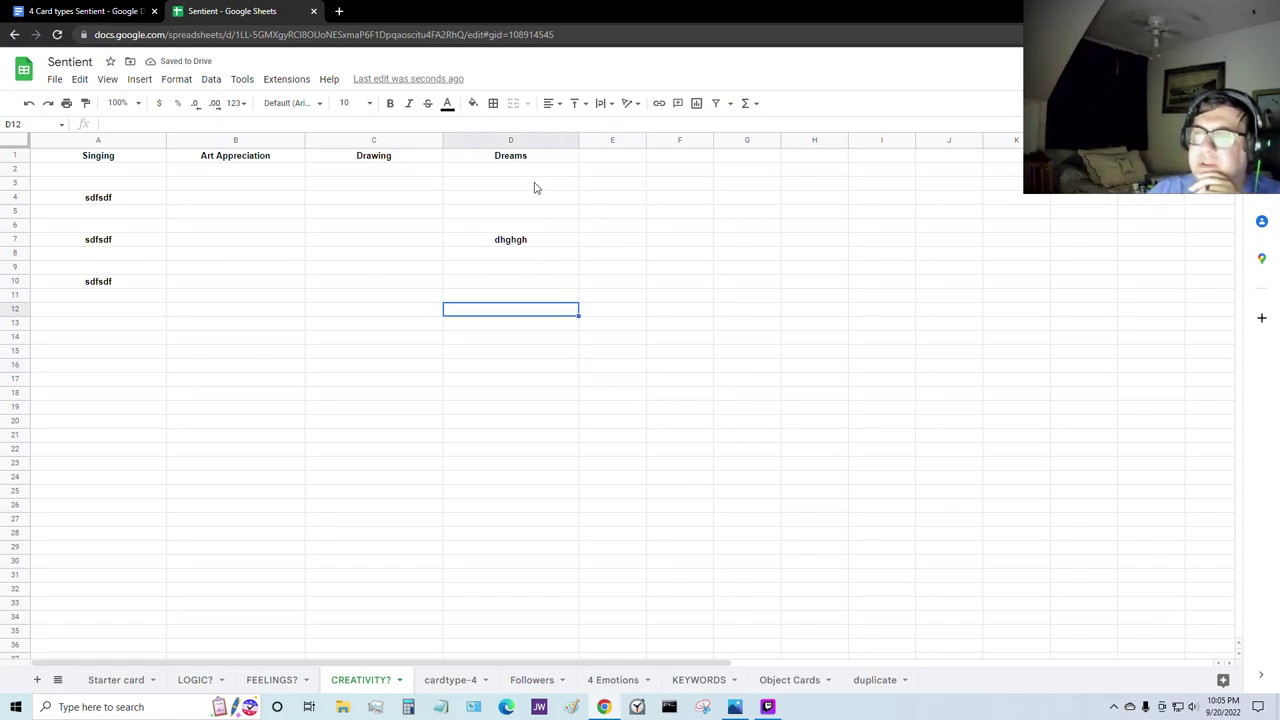
click(536, 172)
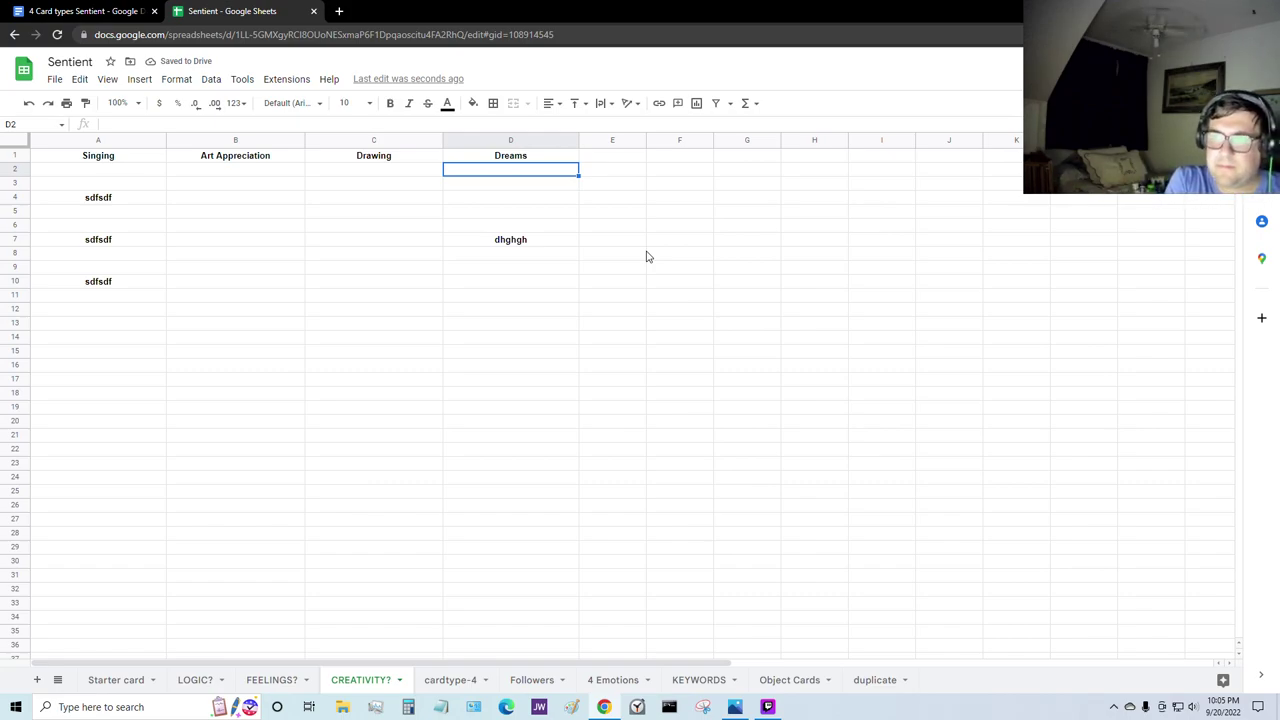
text(Name a card)
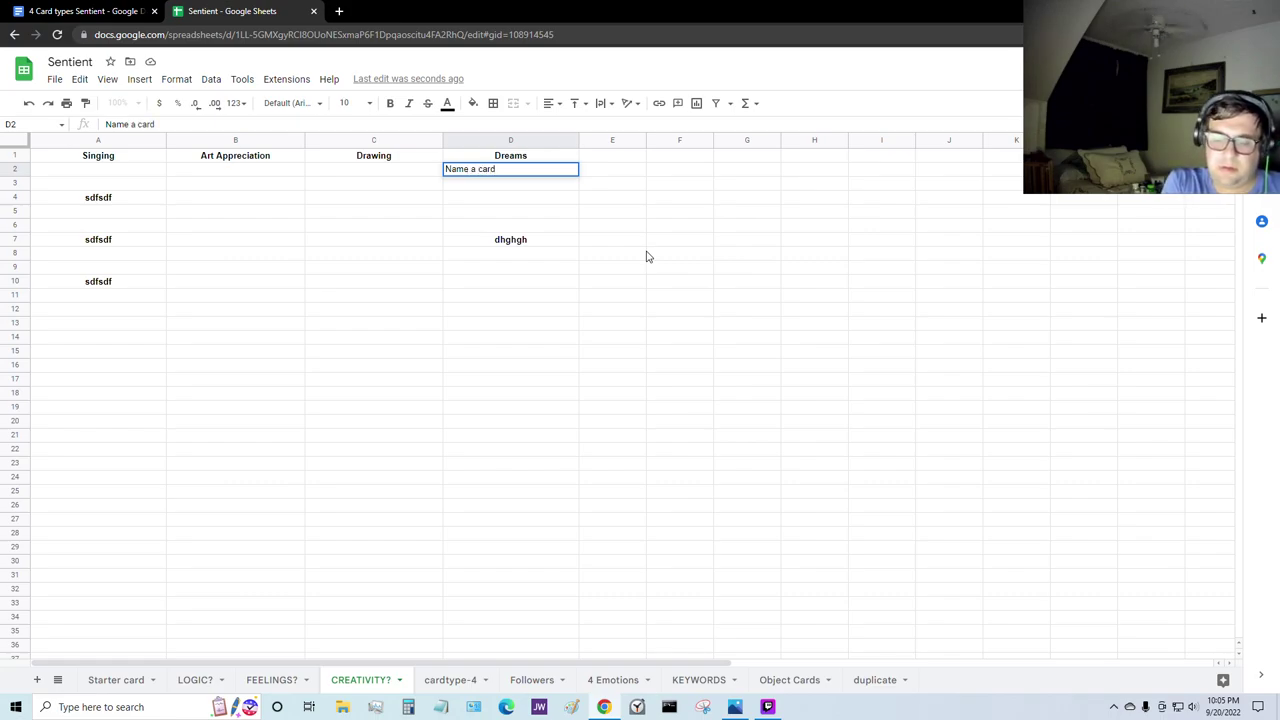
text(. Che)
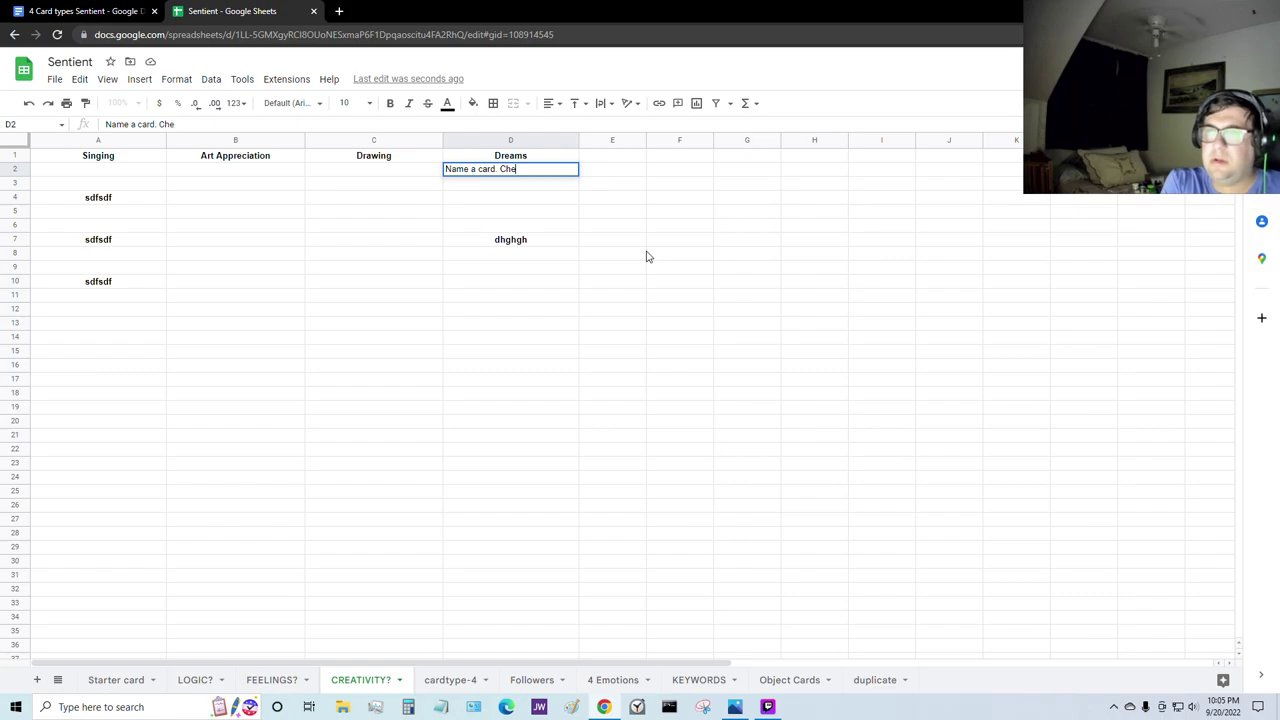
text(ck the top )
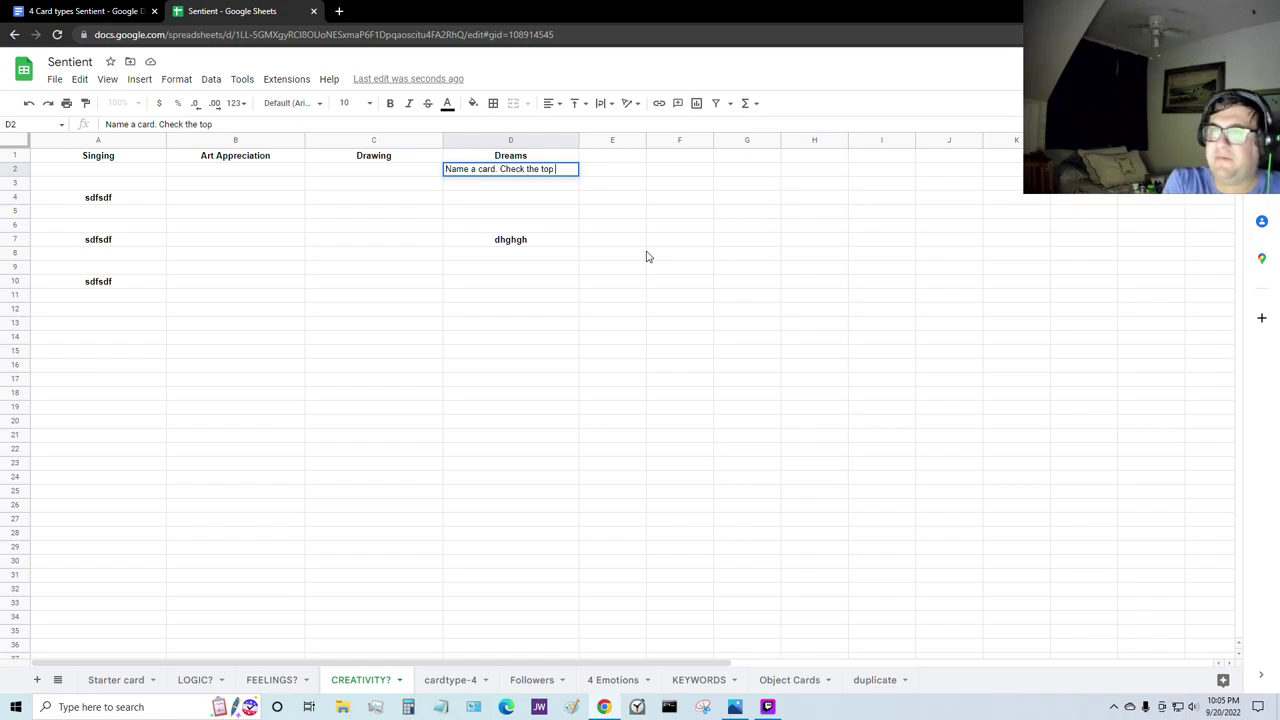
text(5 cards of your)
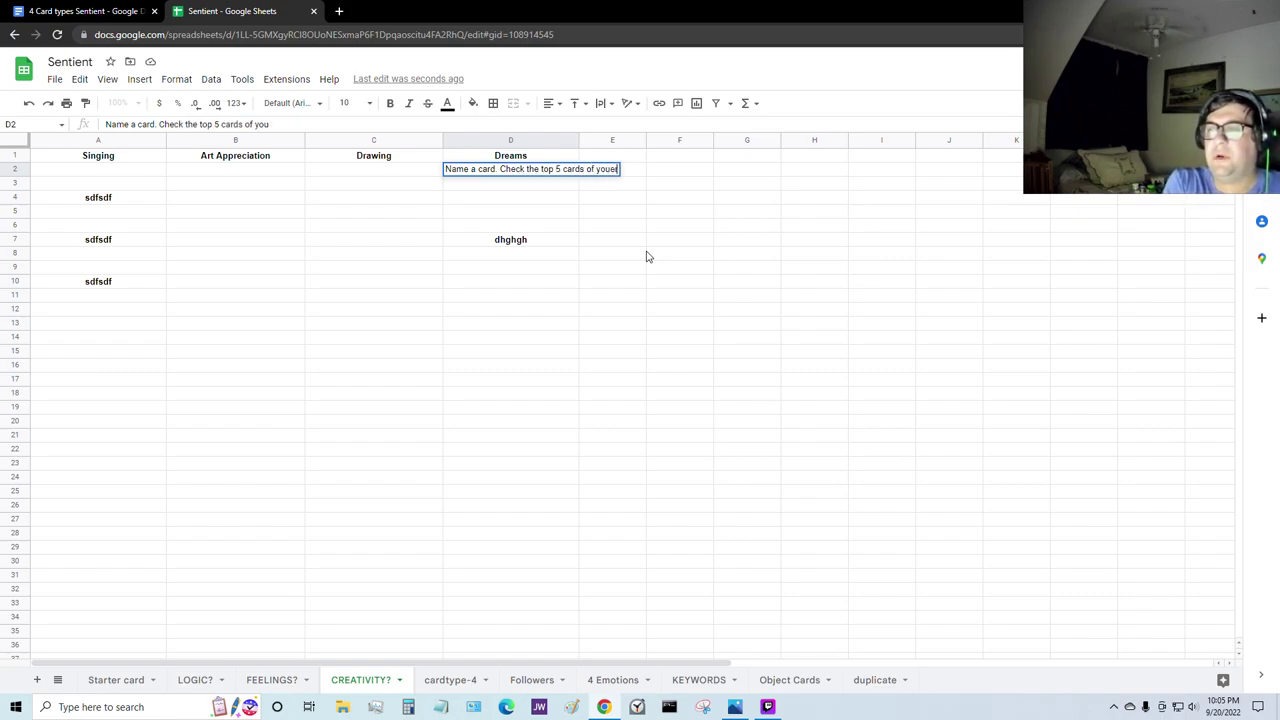
text( deck. )
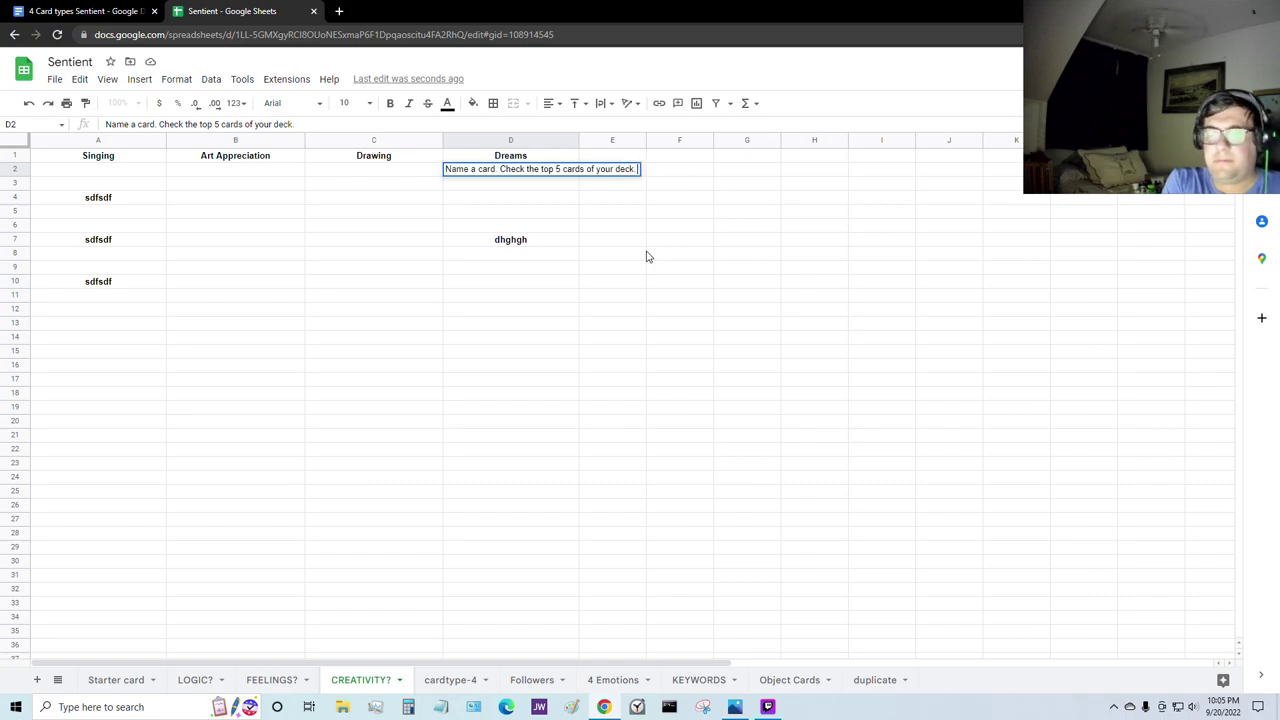
Step: Continue the Dreams effect text with "If the card you named is there, draw it"
text(If the card)
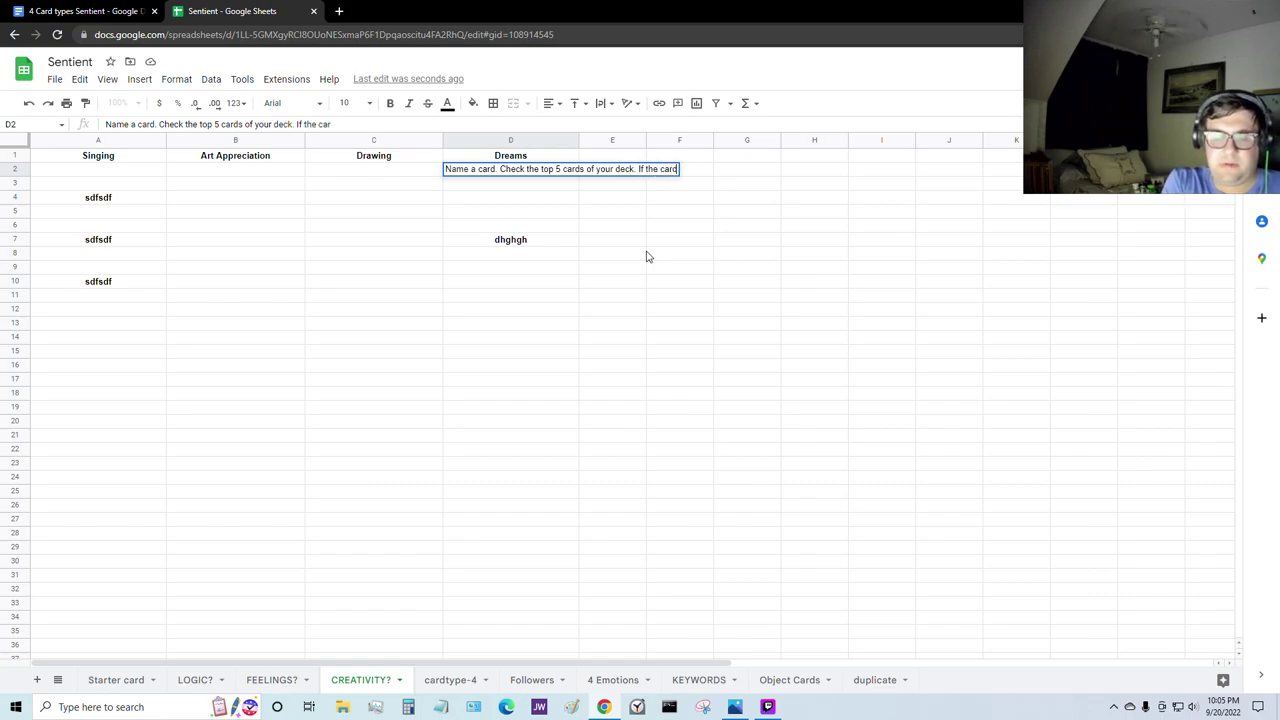
text( you)
text( named)
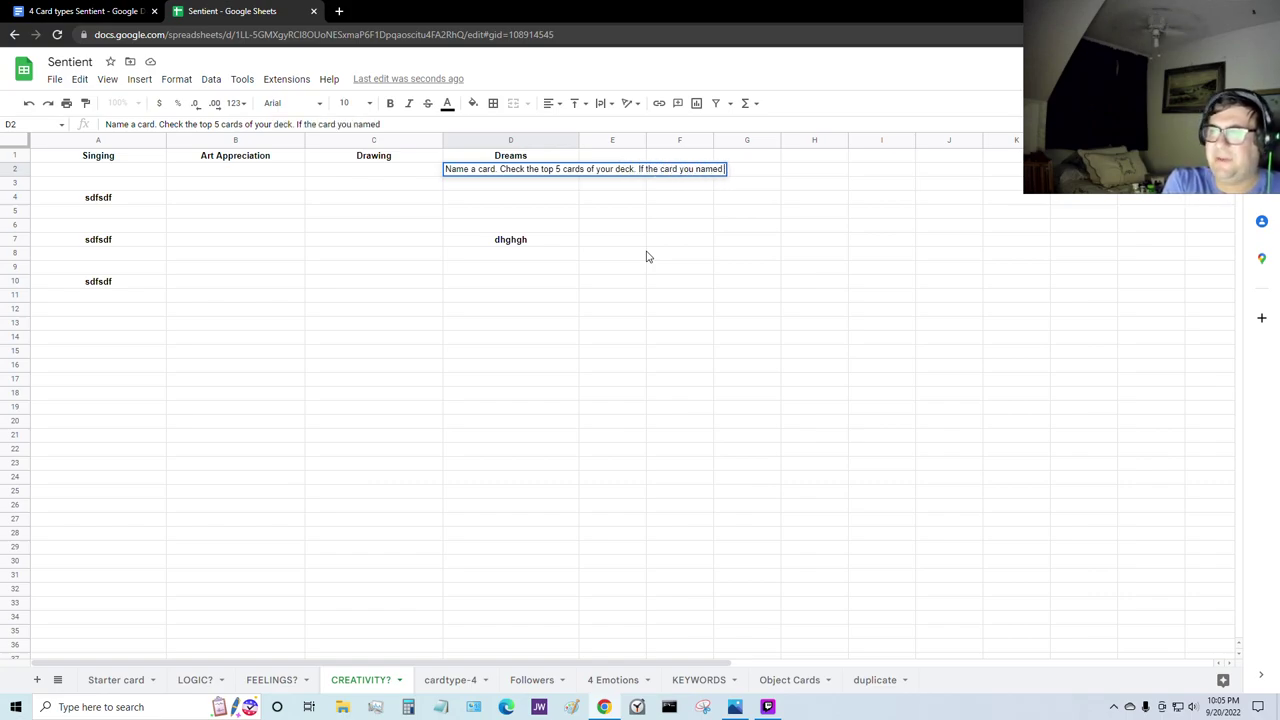
text( is there, draw it)
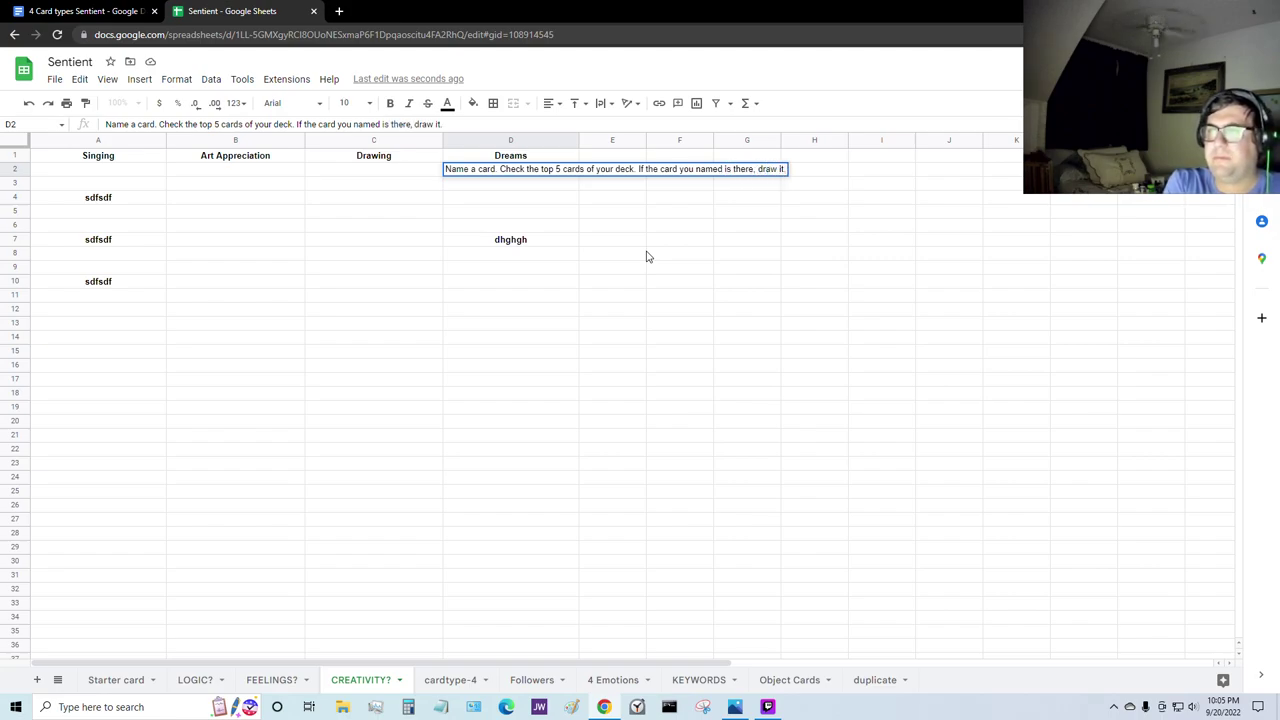
Step: Finish the Dreams effect text with "Put the rest of the cards back in any order."
text(. Put)
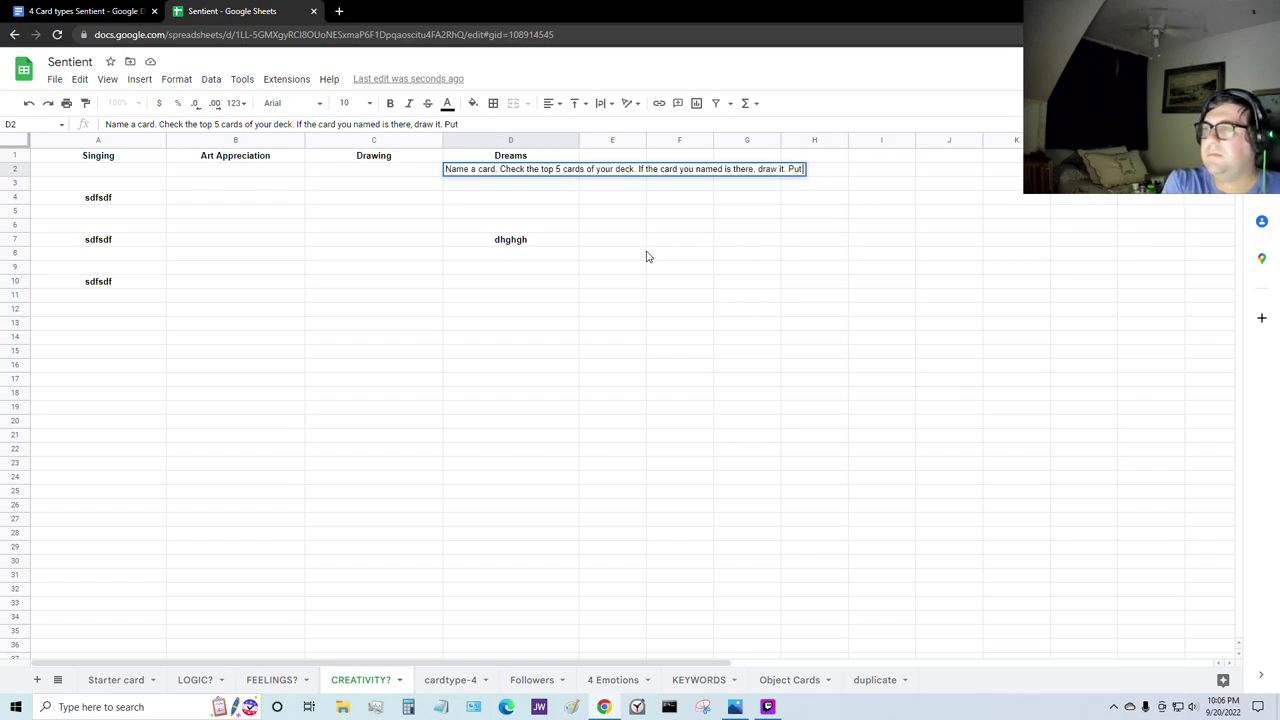
text( the rest ba)
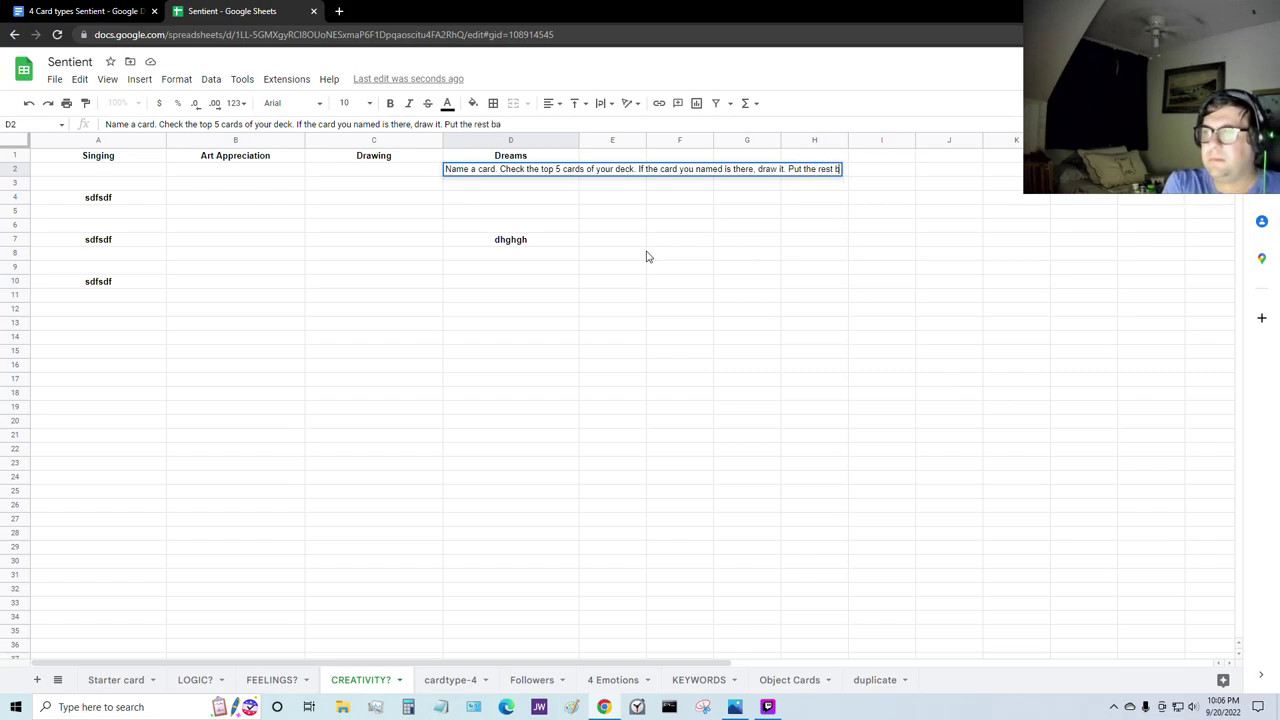
key(BackSpace)
key(BackSpace)
text(of the)
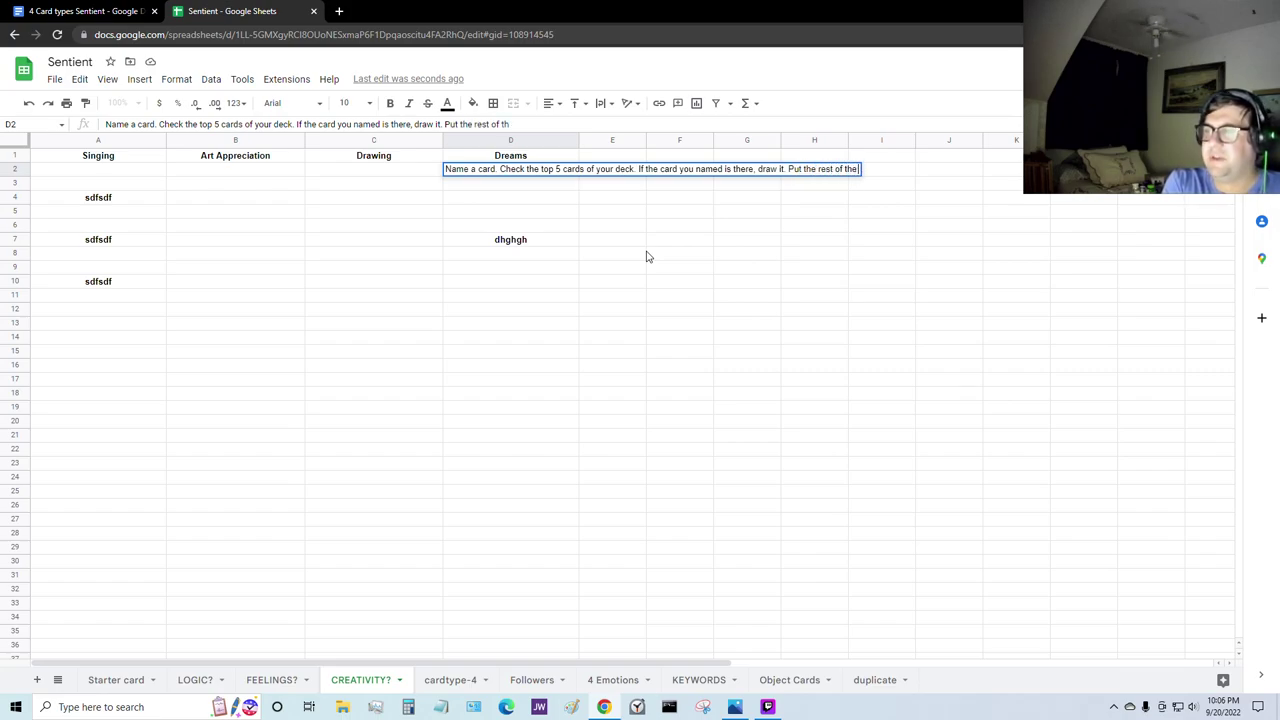
text( cards back)
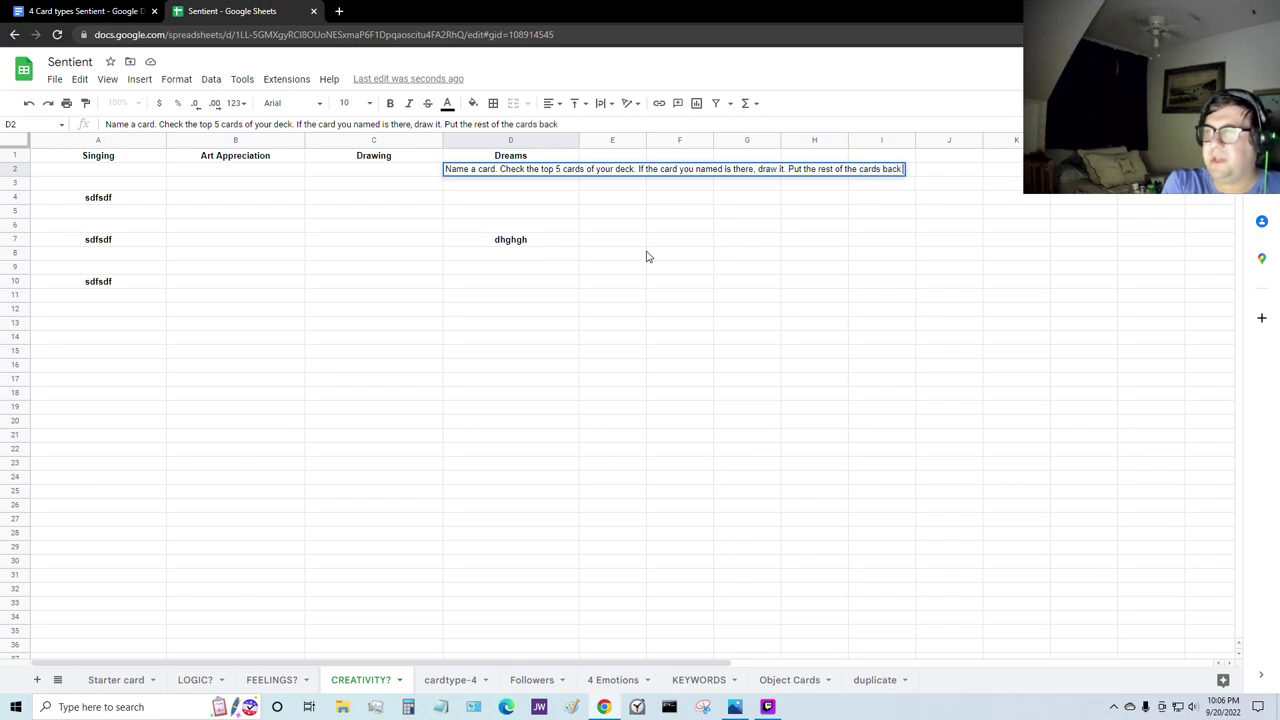
text( in any order)
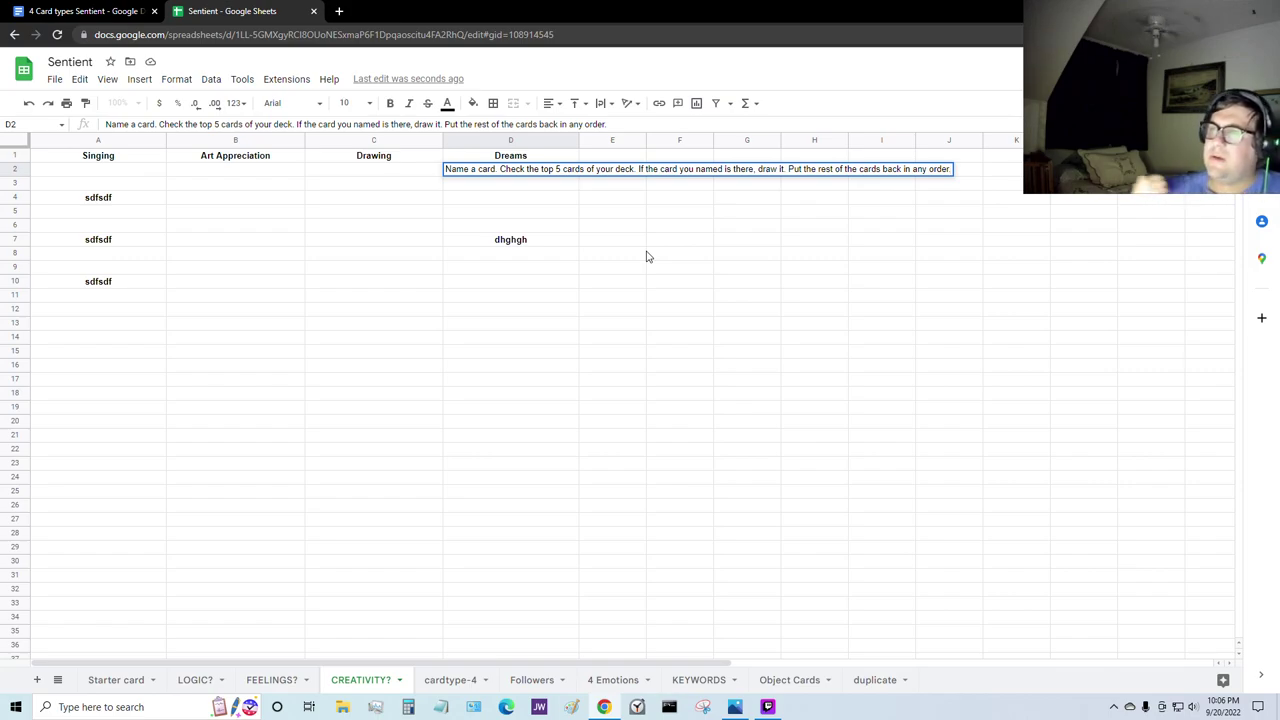
text(.)
click(702, 437)
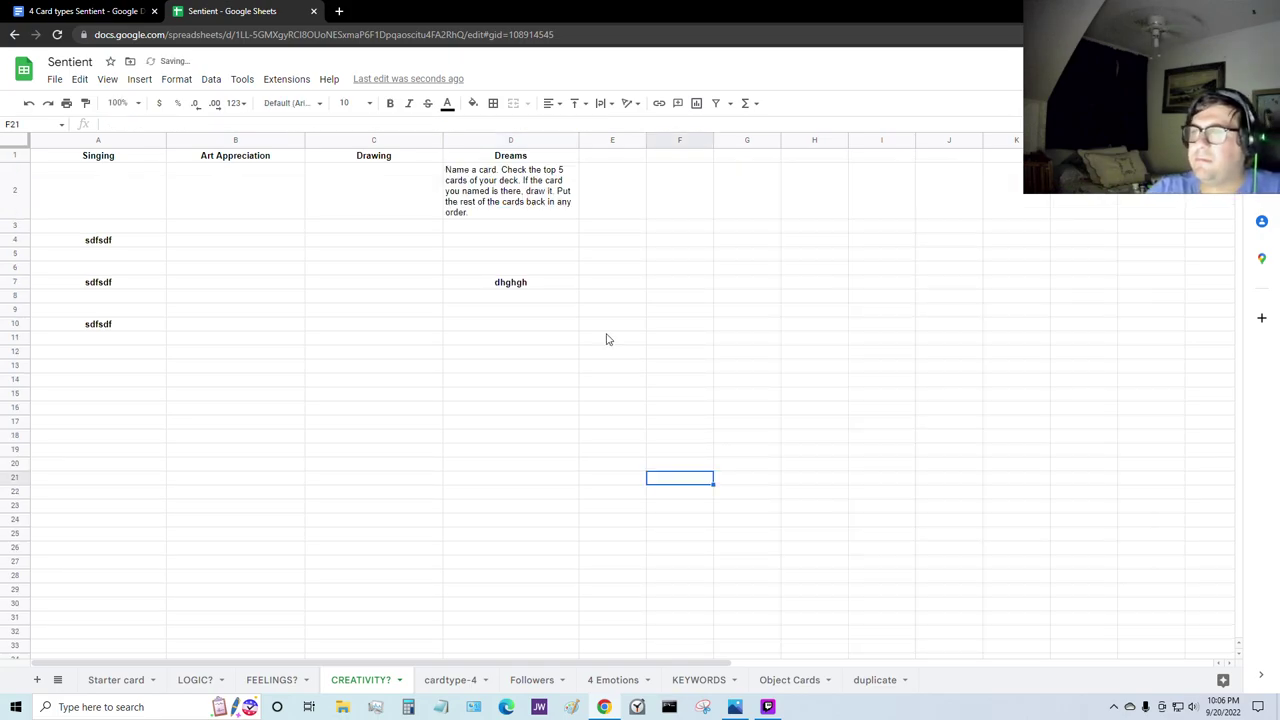
Step: Add a bold "Cost:" label on a new line below the Dreams effect text in cell D2, separated by blank lines
double_click(487, 215)
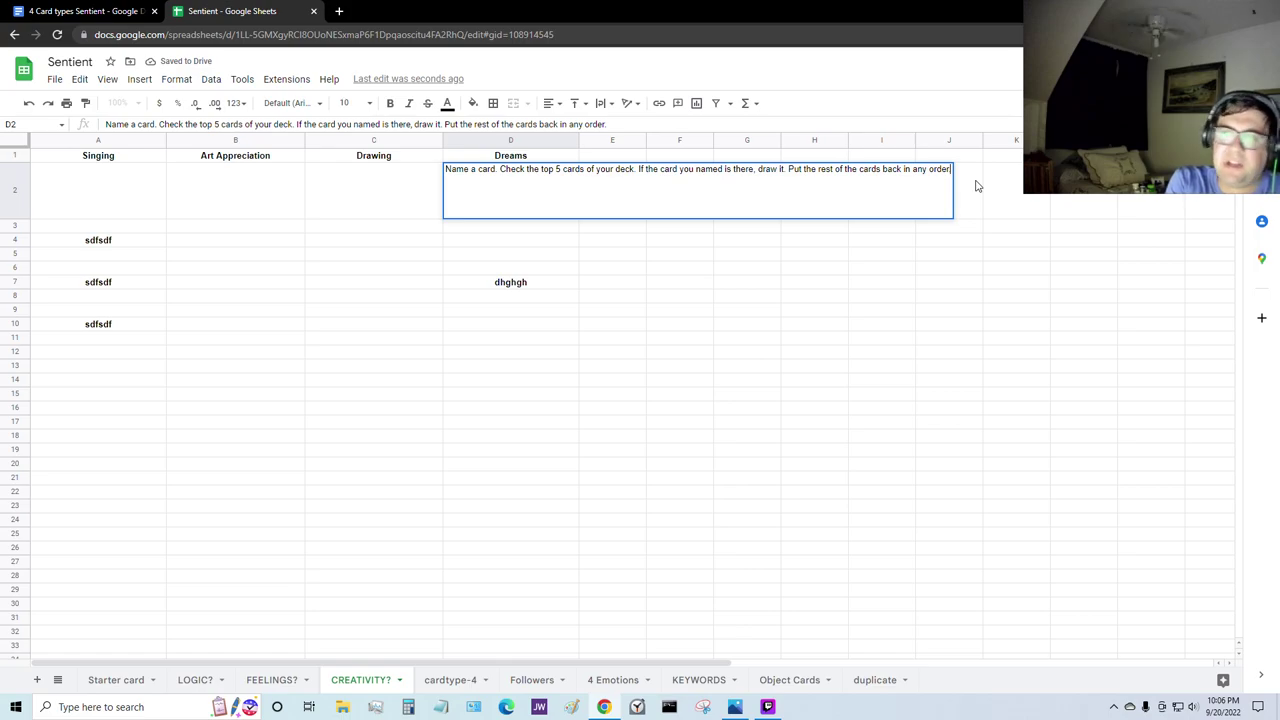
key(ctrl+Return)
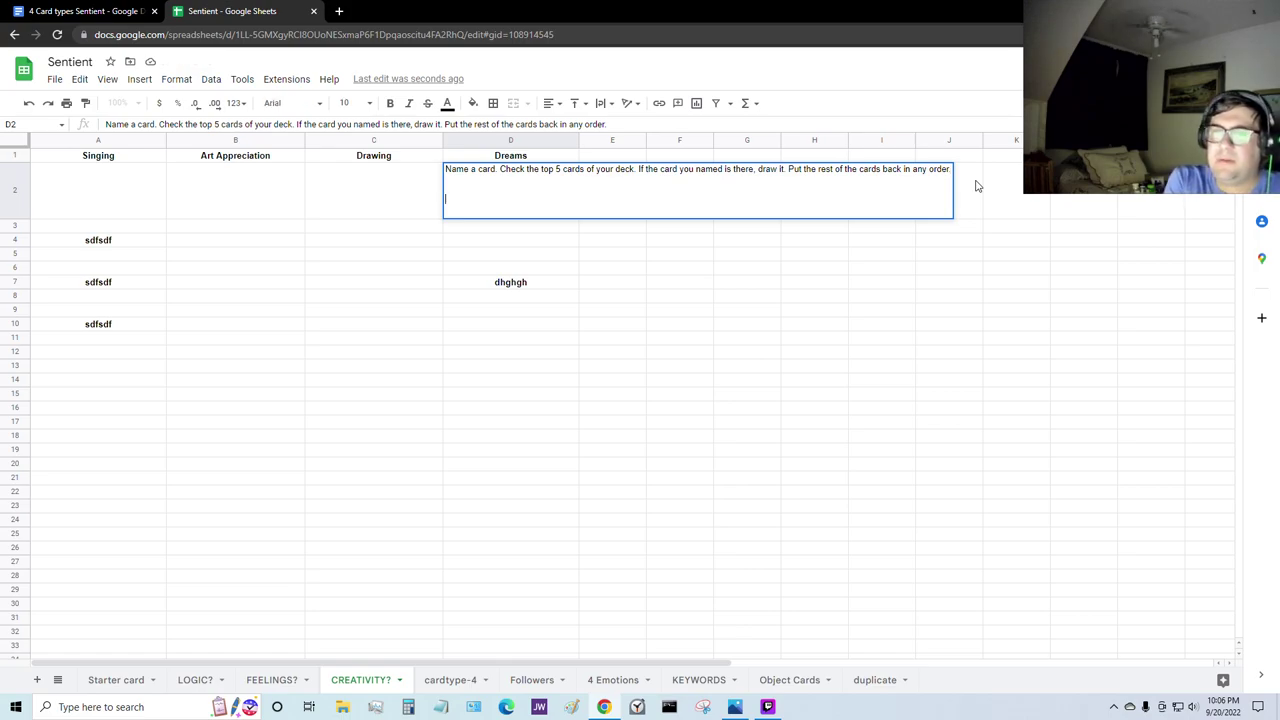
key(ctrl+b)
text(Cost:)
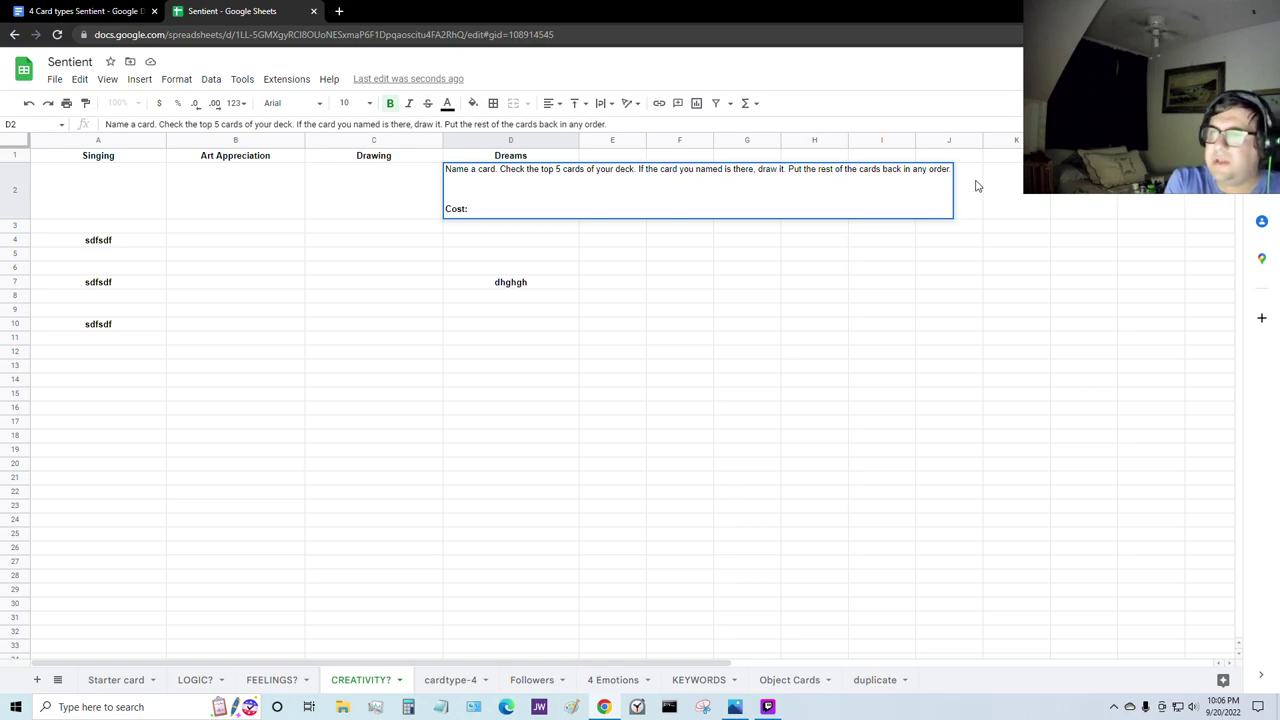
key(ctrl+Tab)
key(ctrl+Tab)
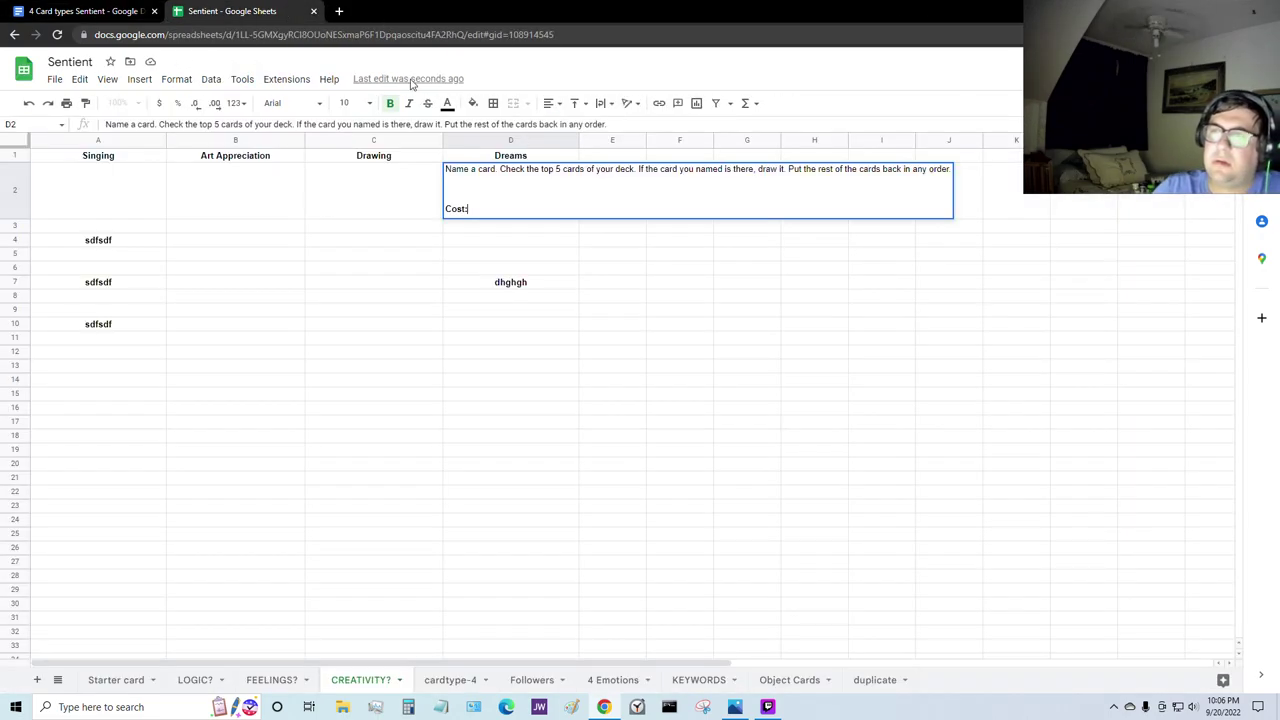
key(Tab)
click(491, 231)
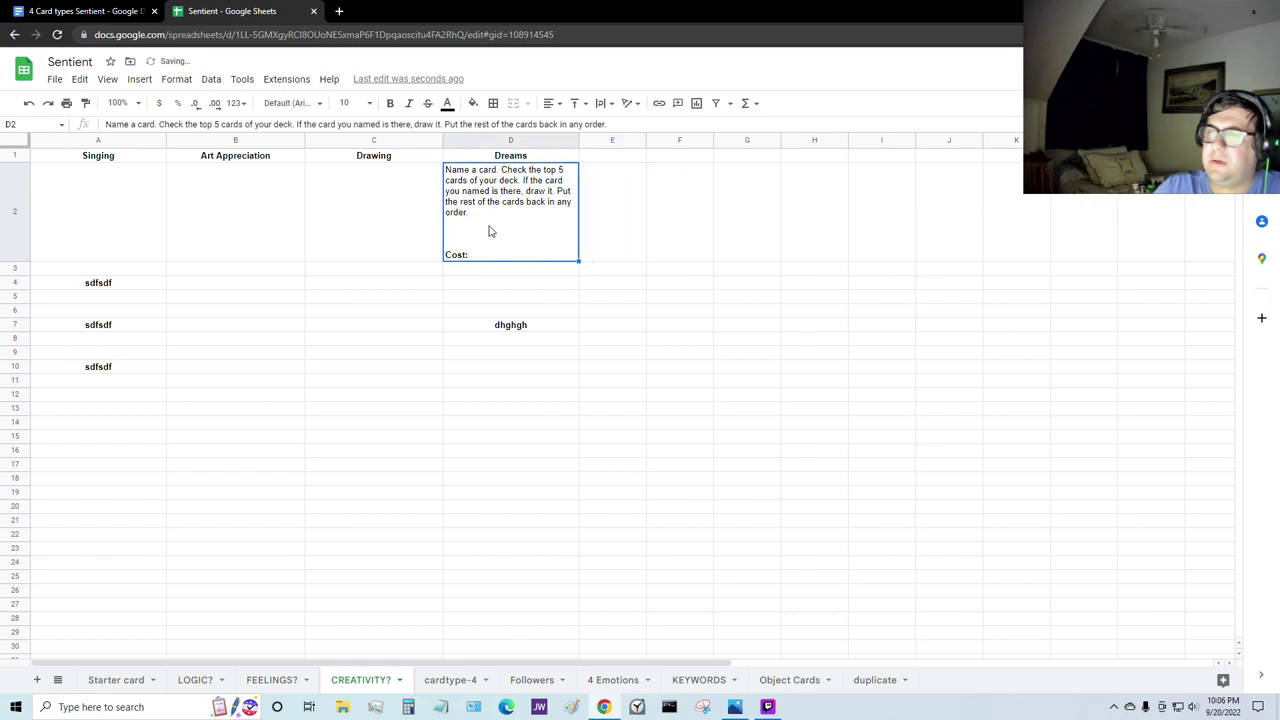
double_click(489, 211)
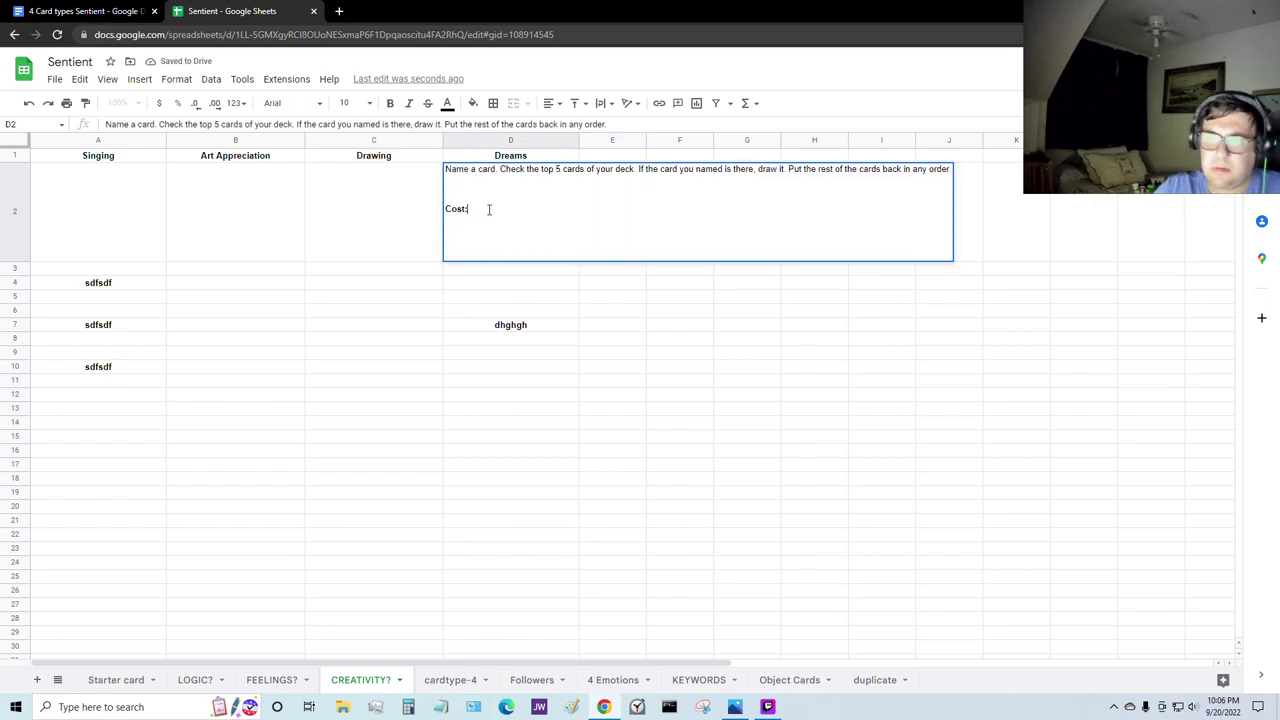
key(alt+Tab)
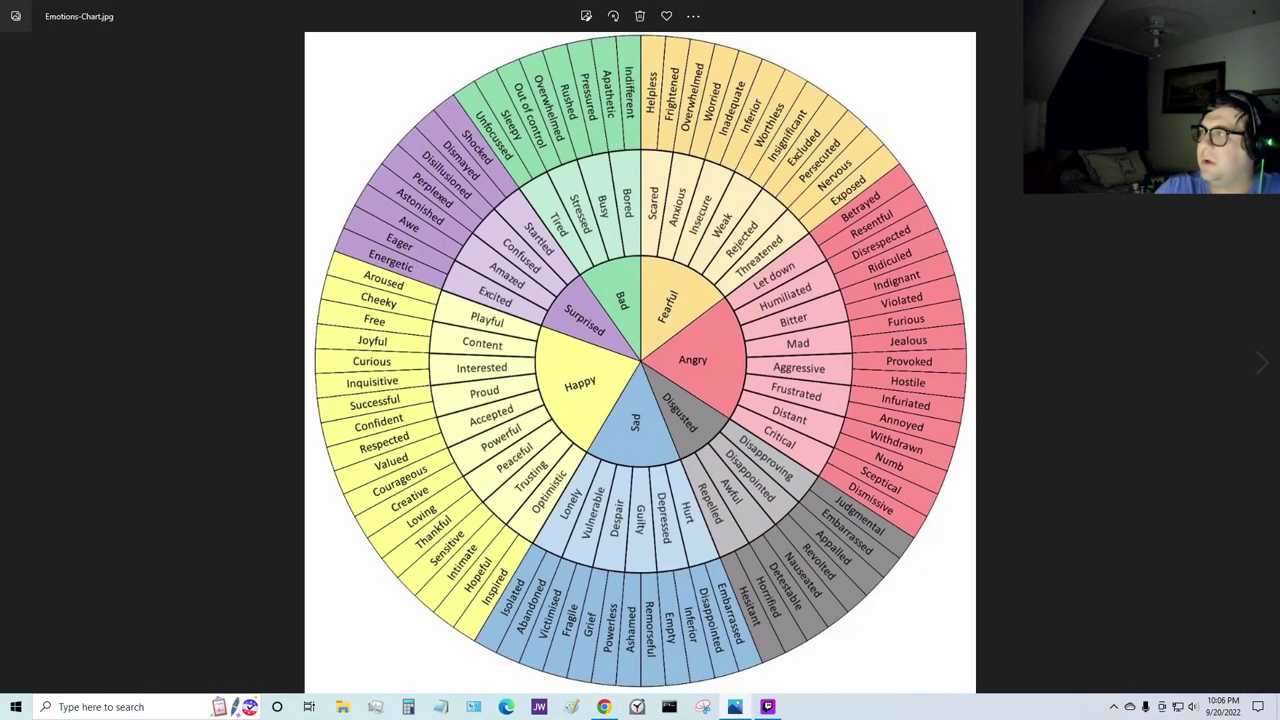
key(alt+Tab)
click(670, 410)
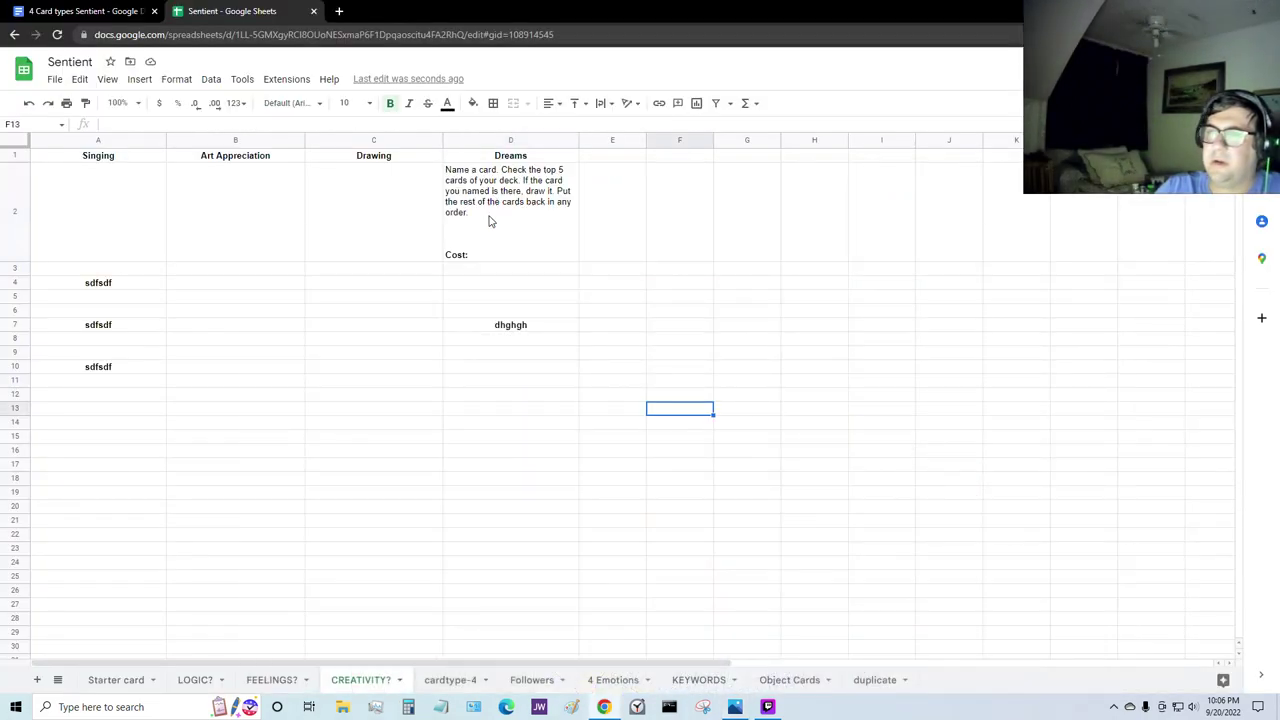
click(489, 217)
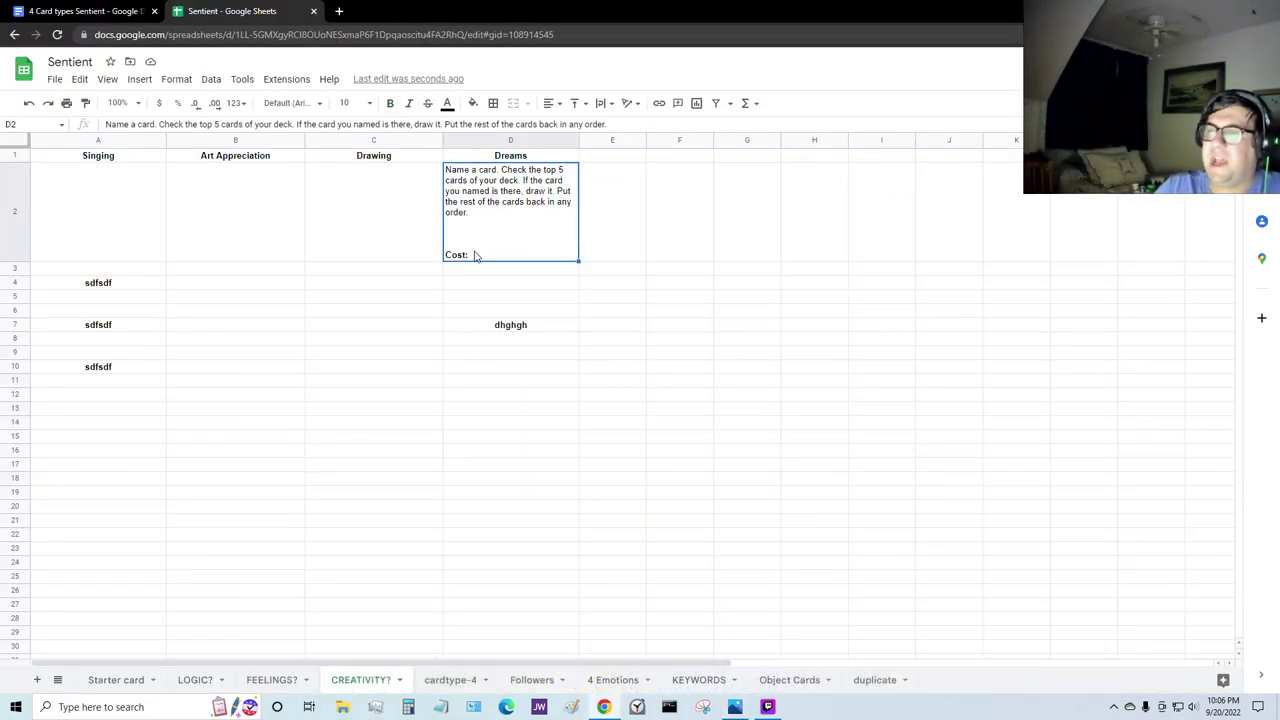
double_click(472, 255)
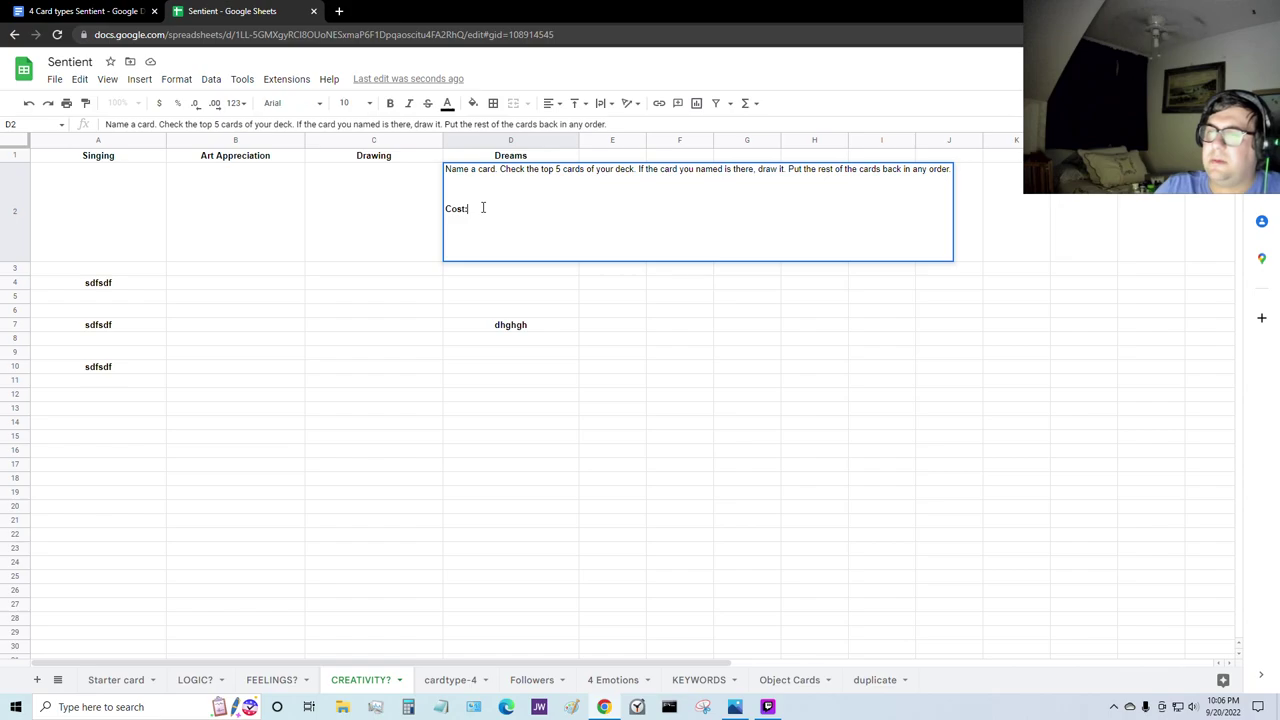
key(Tab)
Step: Enter a bold 2 as the cost of the Dreams card in cell D2
double_click(492, 249)
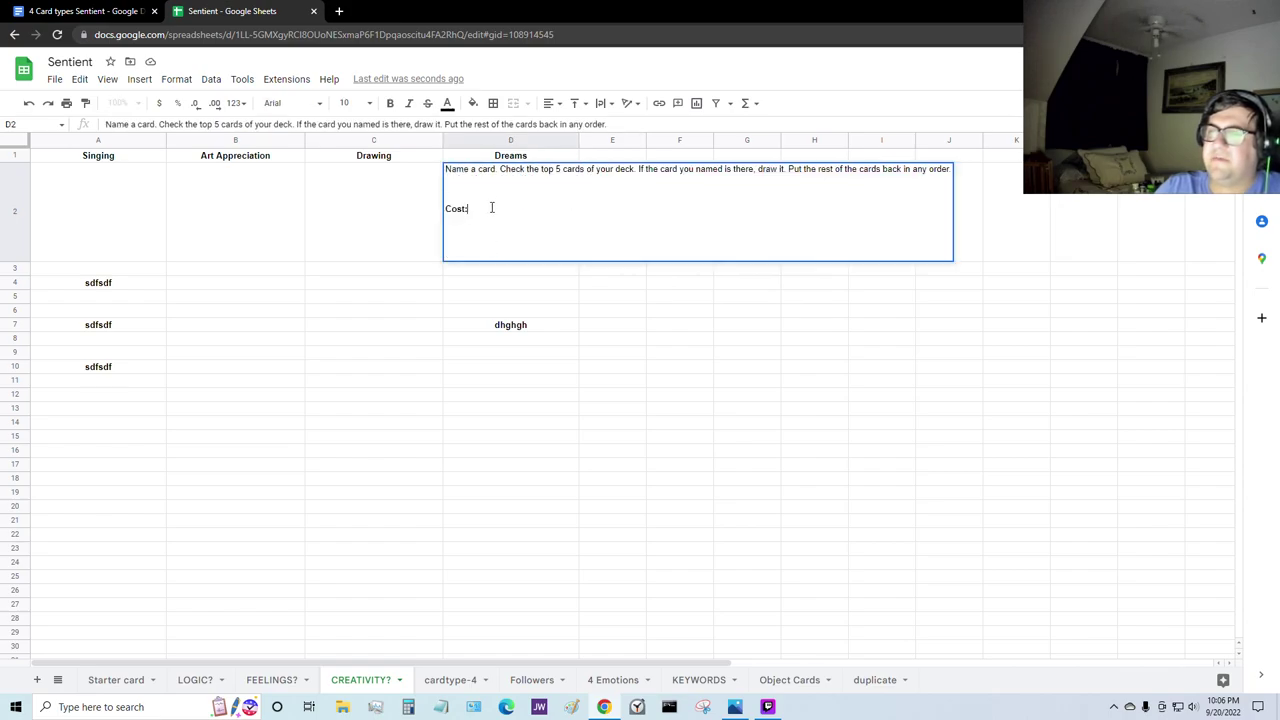
key(ctrl+b)
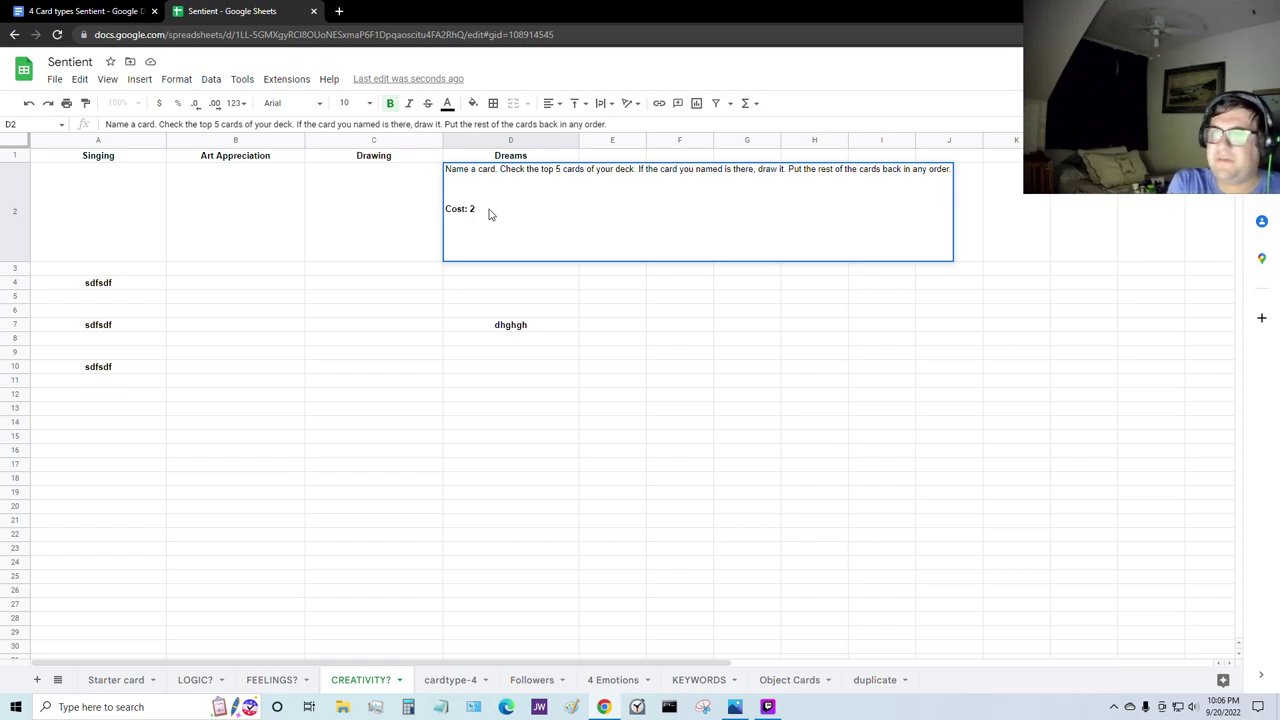
key(shift+Tab)
Step: Add a bold "VP:1" to the cost line of the Dreams card, set apart from the cost by wide spacing
double_click(500, 233)
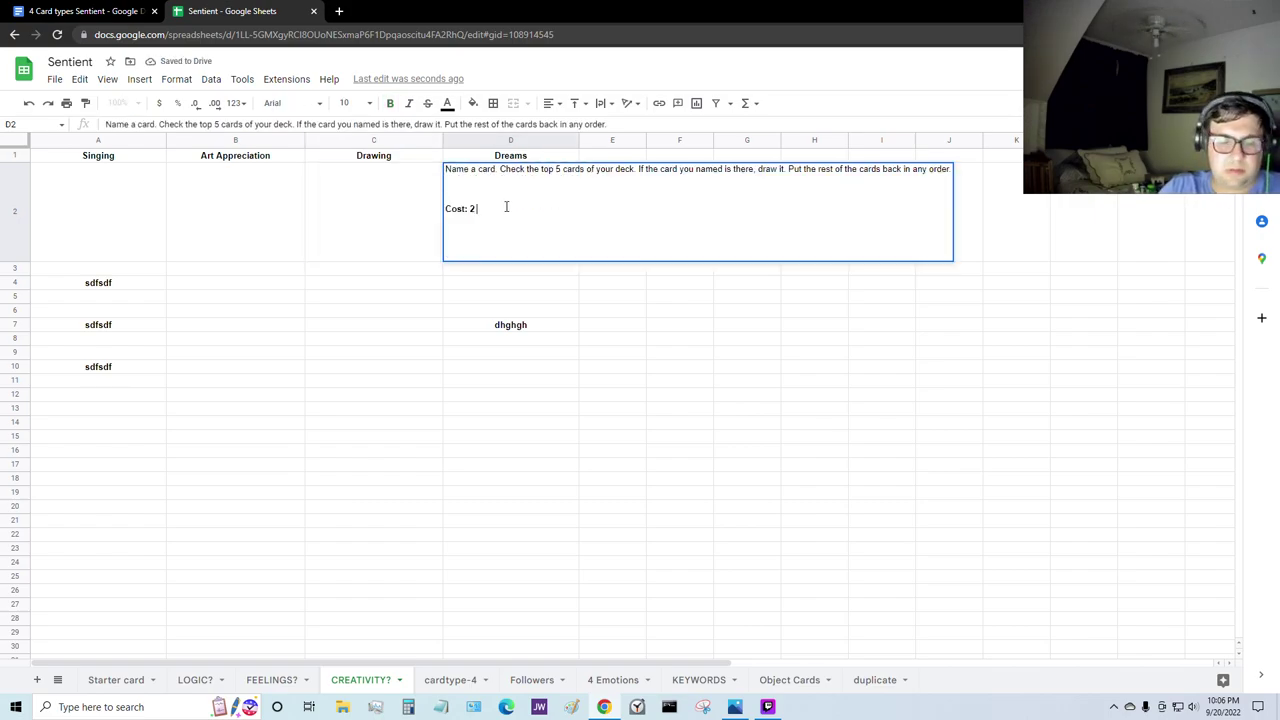
key(ctrl+shift+Tab)
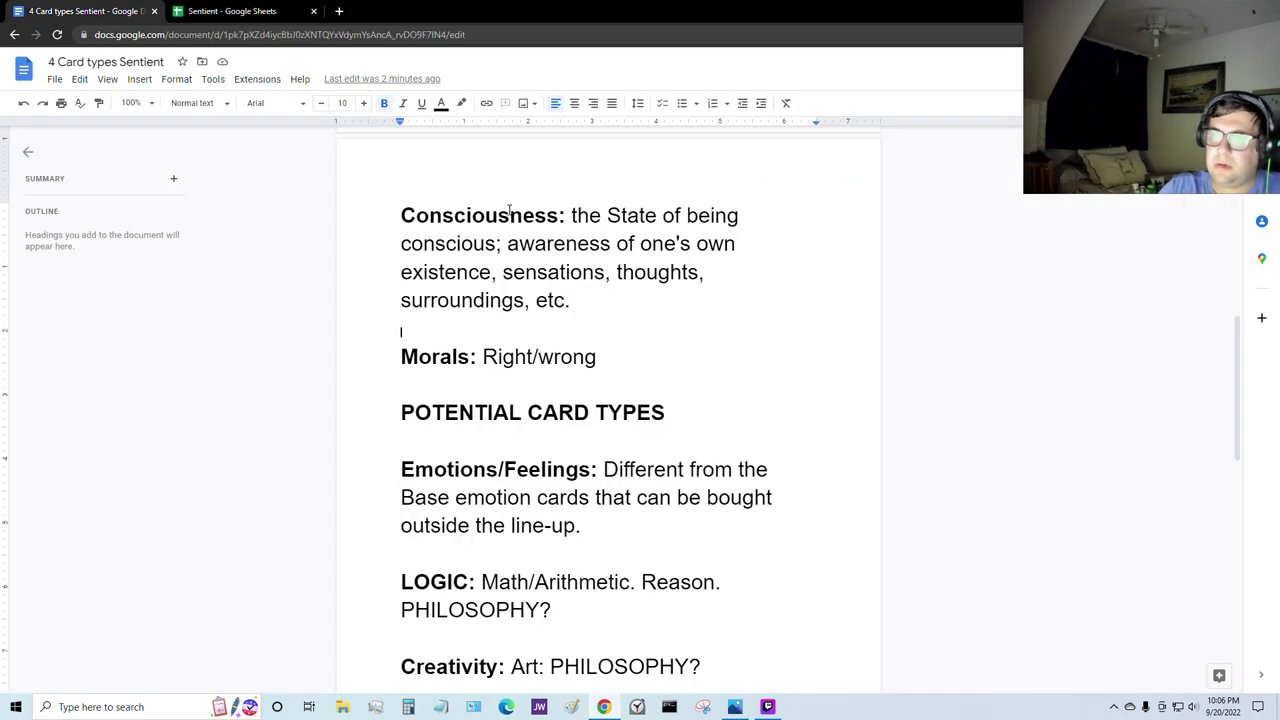
click(214, 12)
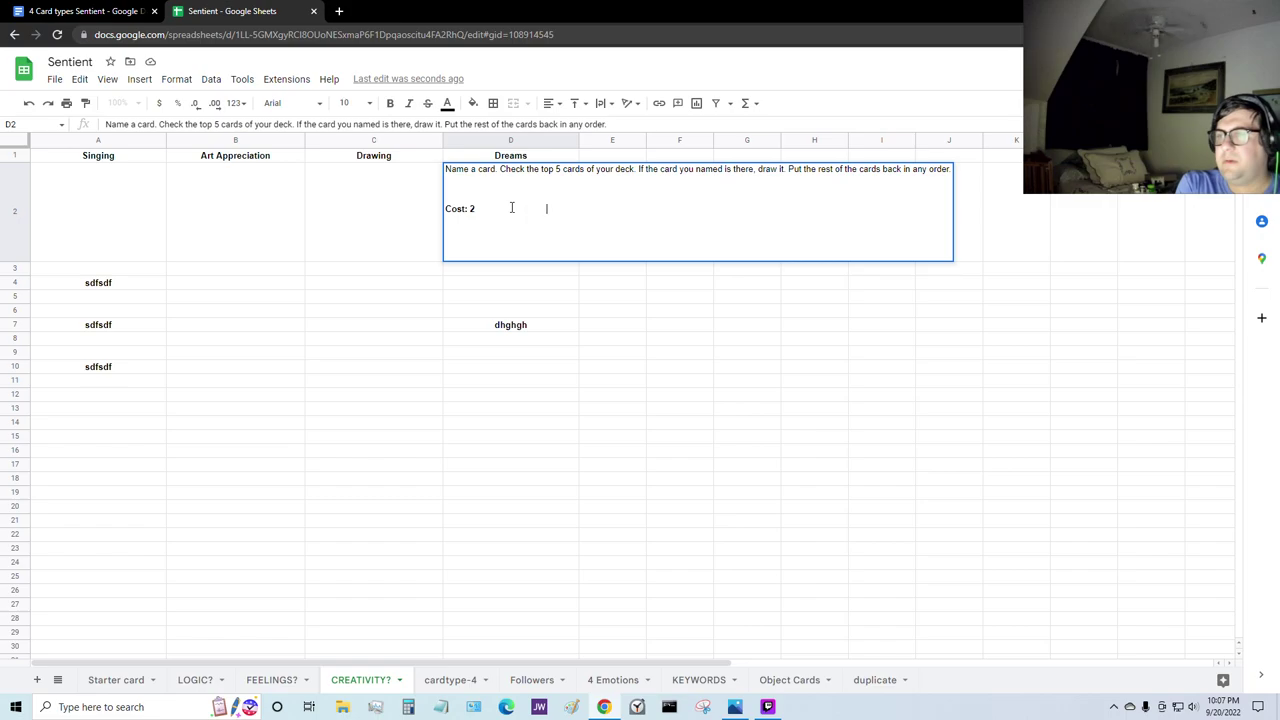
text(VP:)
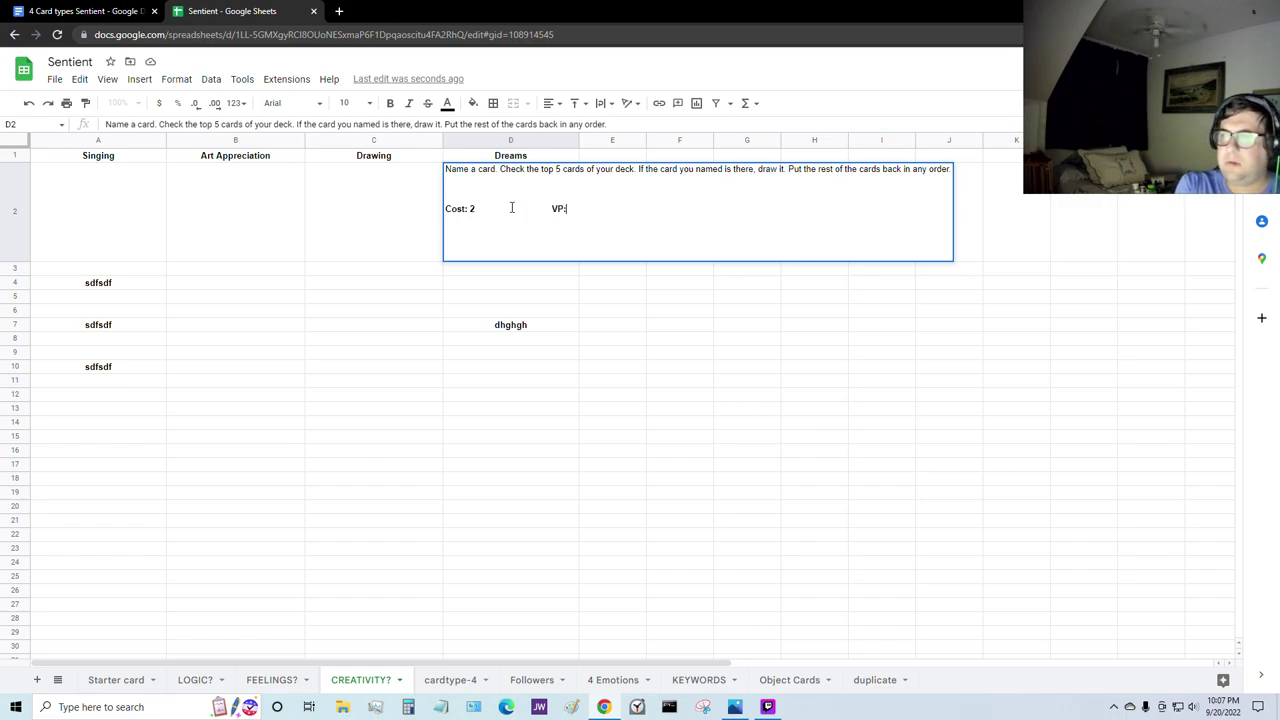
text(1)
key(Tab)
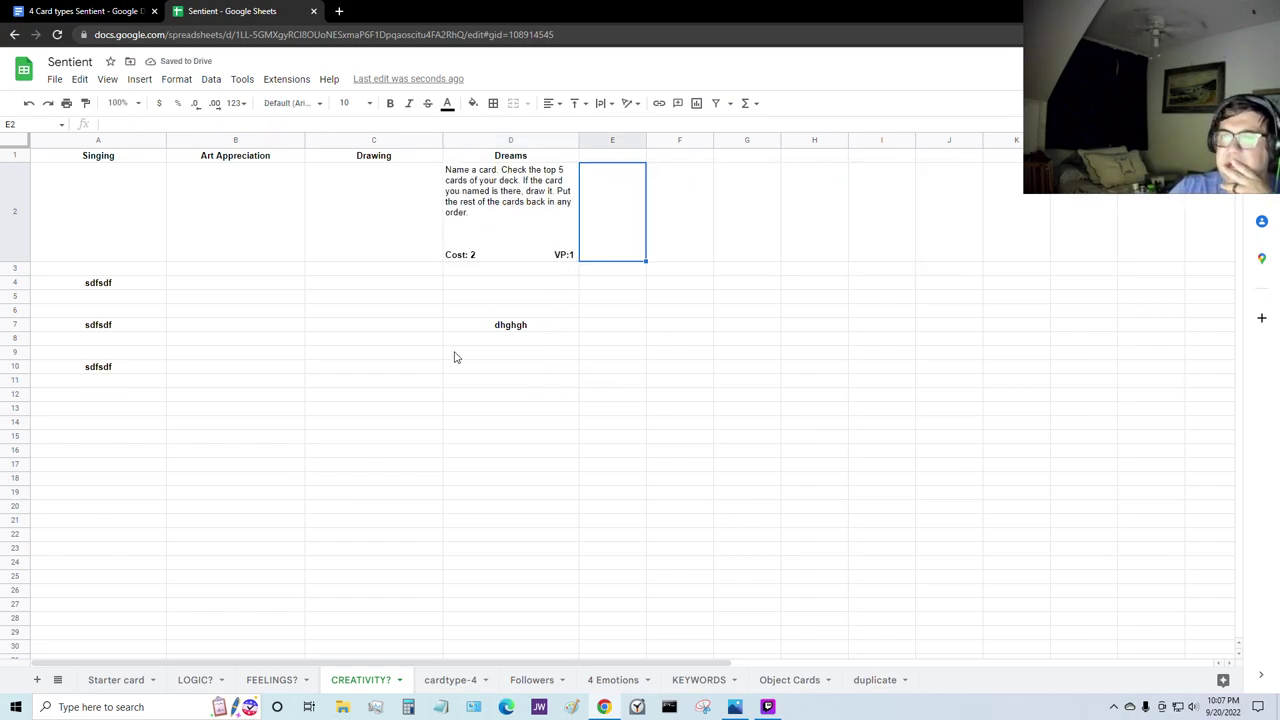
Step: Slightly tighten the gap between "Cost: 2" and "VP:1" in the Dreams card's cell D2
click(520, 251)
double_click(545, 207)
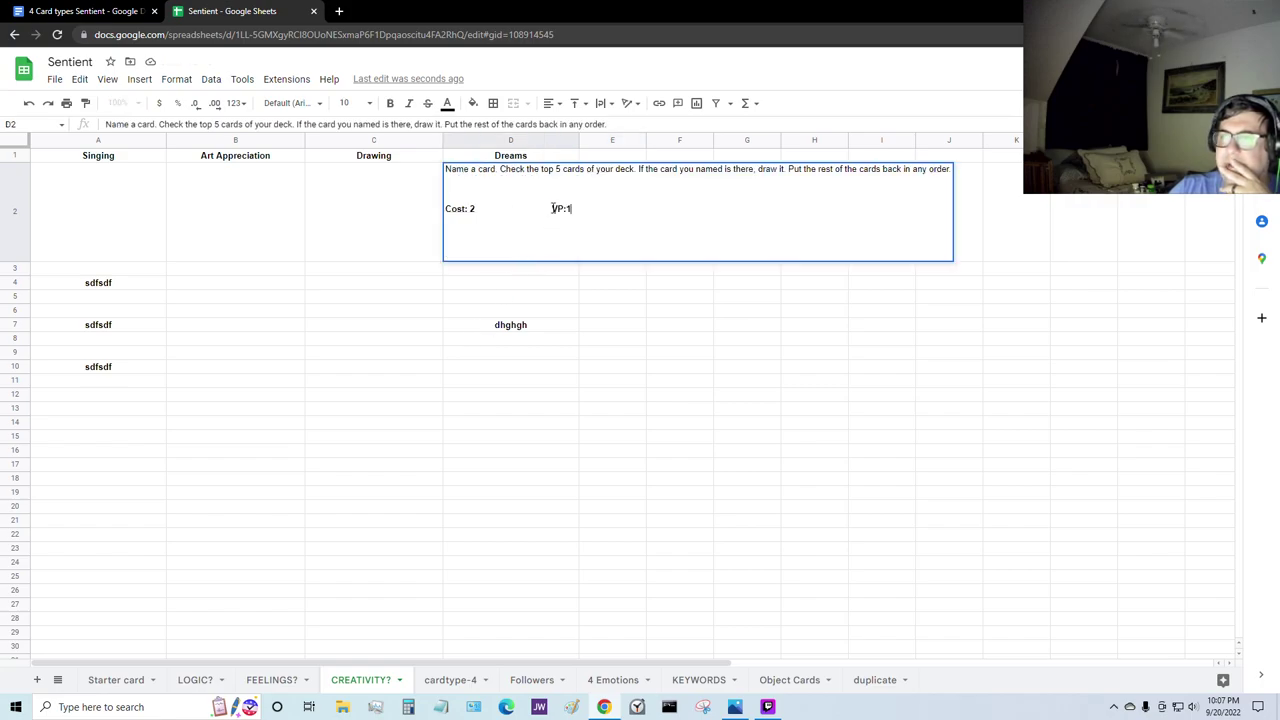
drag(553, 208, 474, 208)
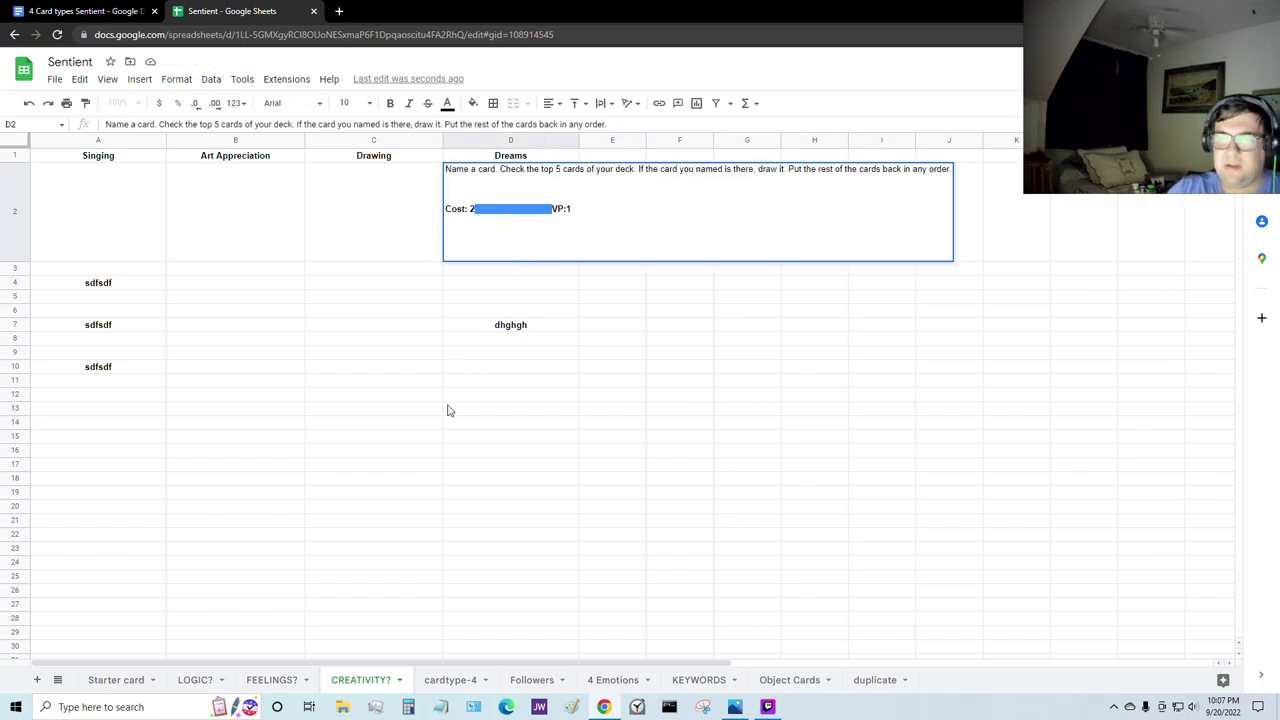
click(551, 207)
click(594, 340)
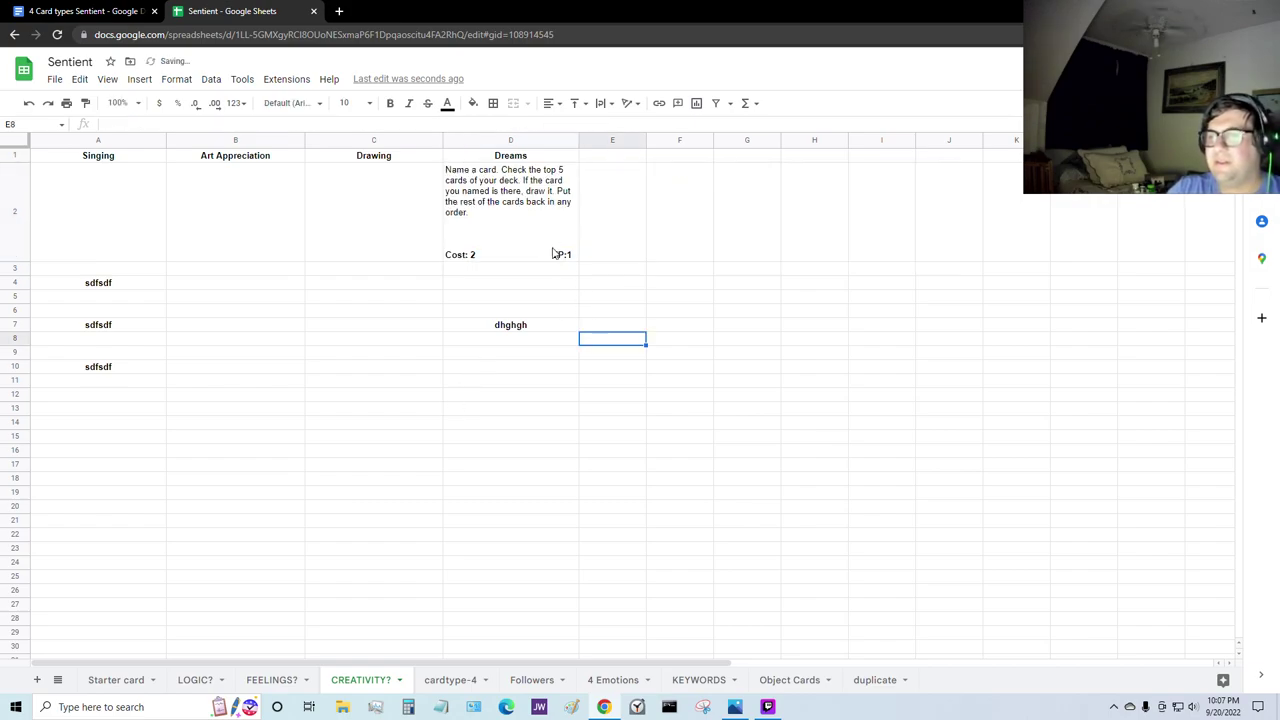
click(552, 253)
double_click(560, 254)
drag(547, 208, 476, 214)
click(545, 208)
click(663, 480)
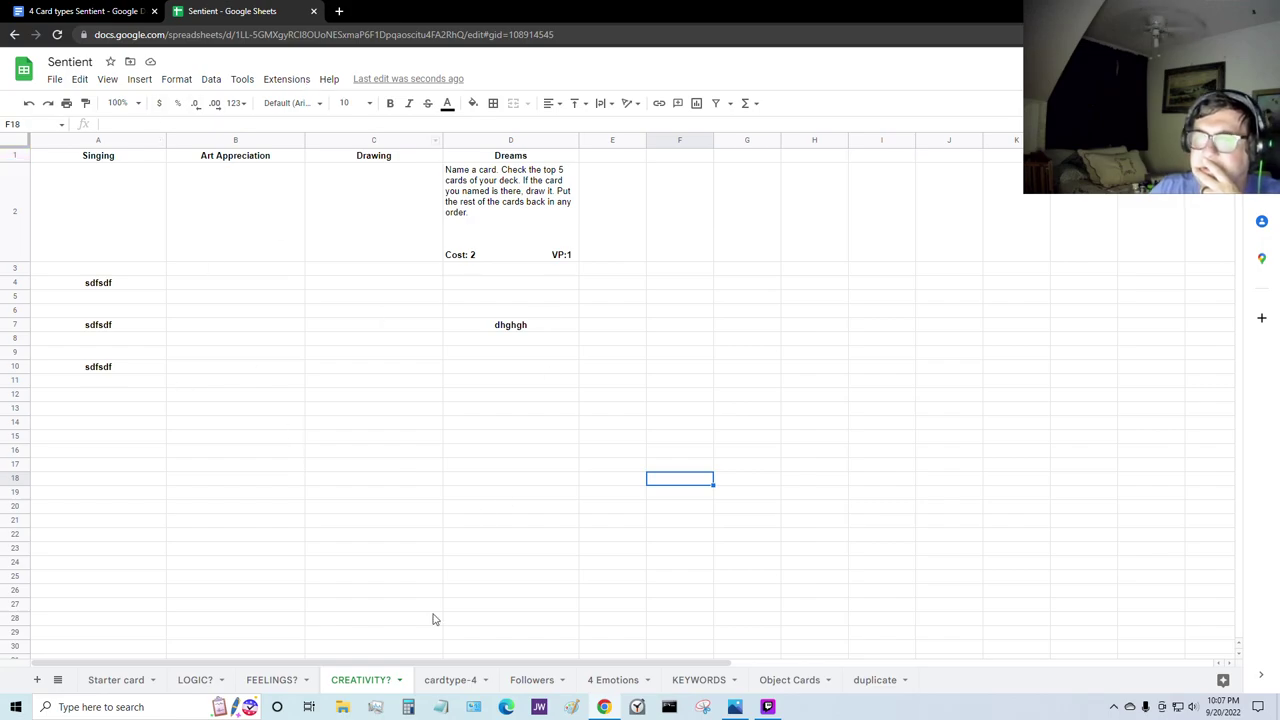
click(450, 682)
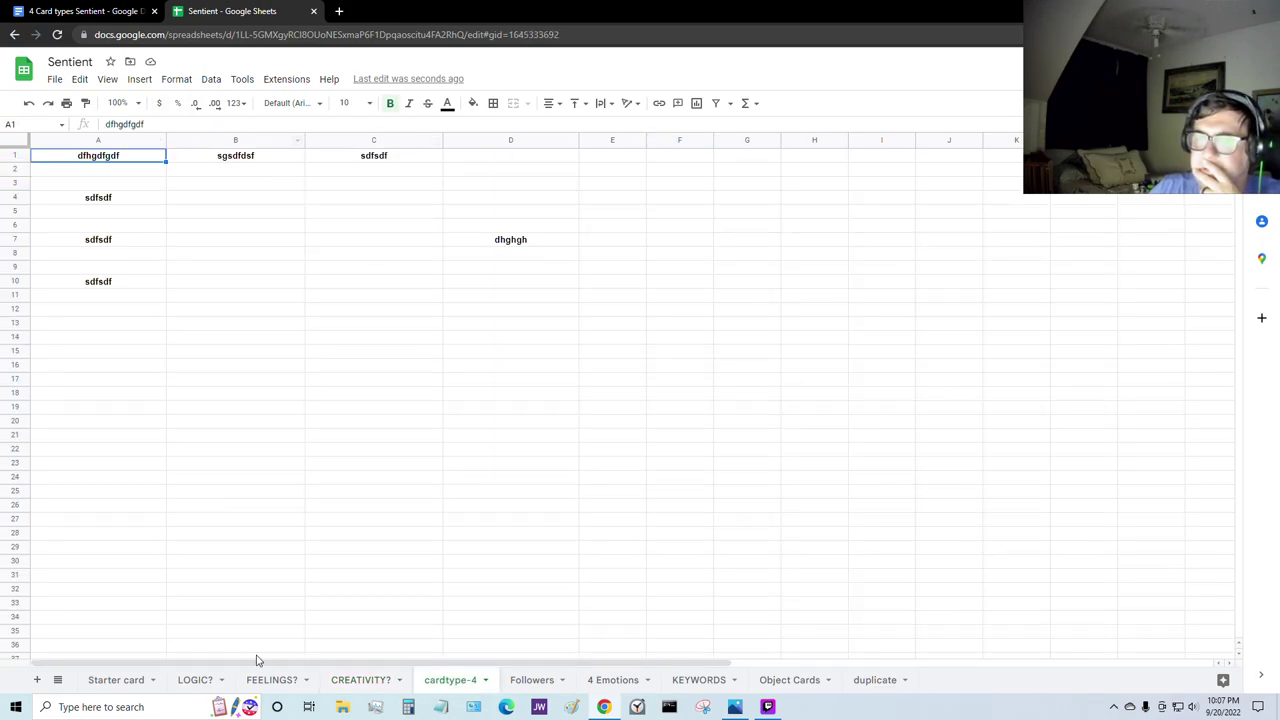
click(274, 680)
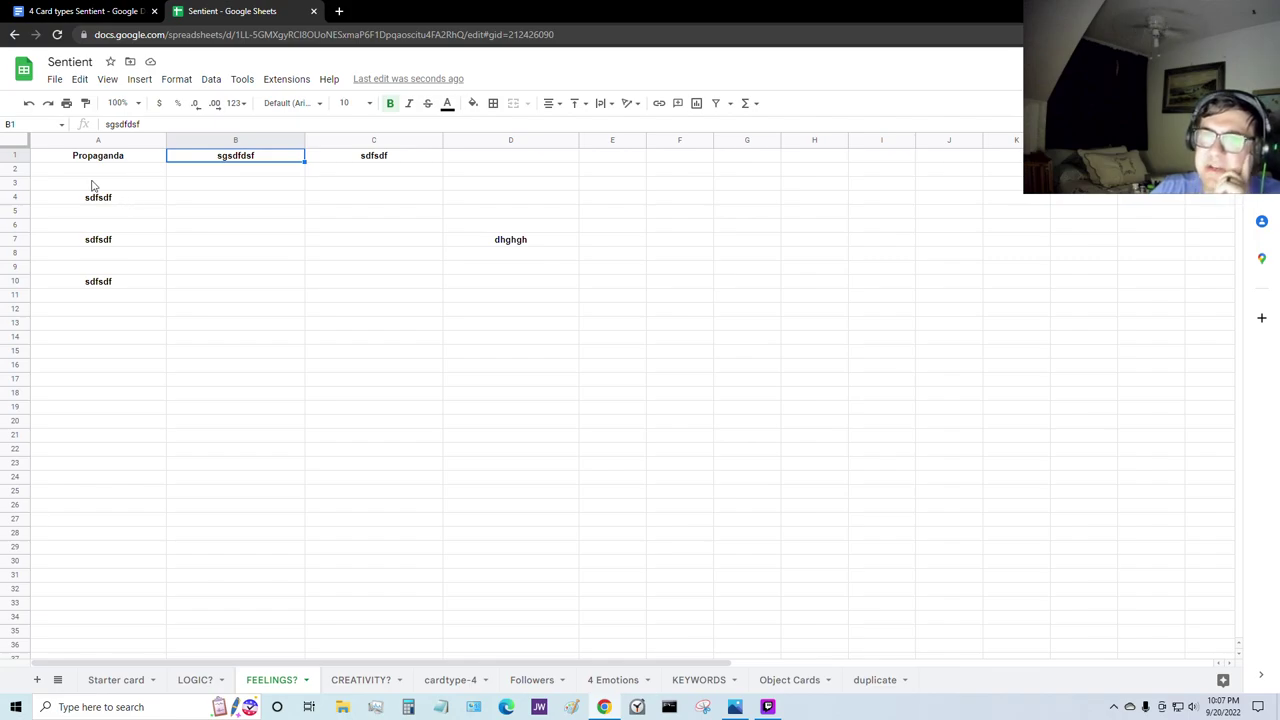
click(131, 199)
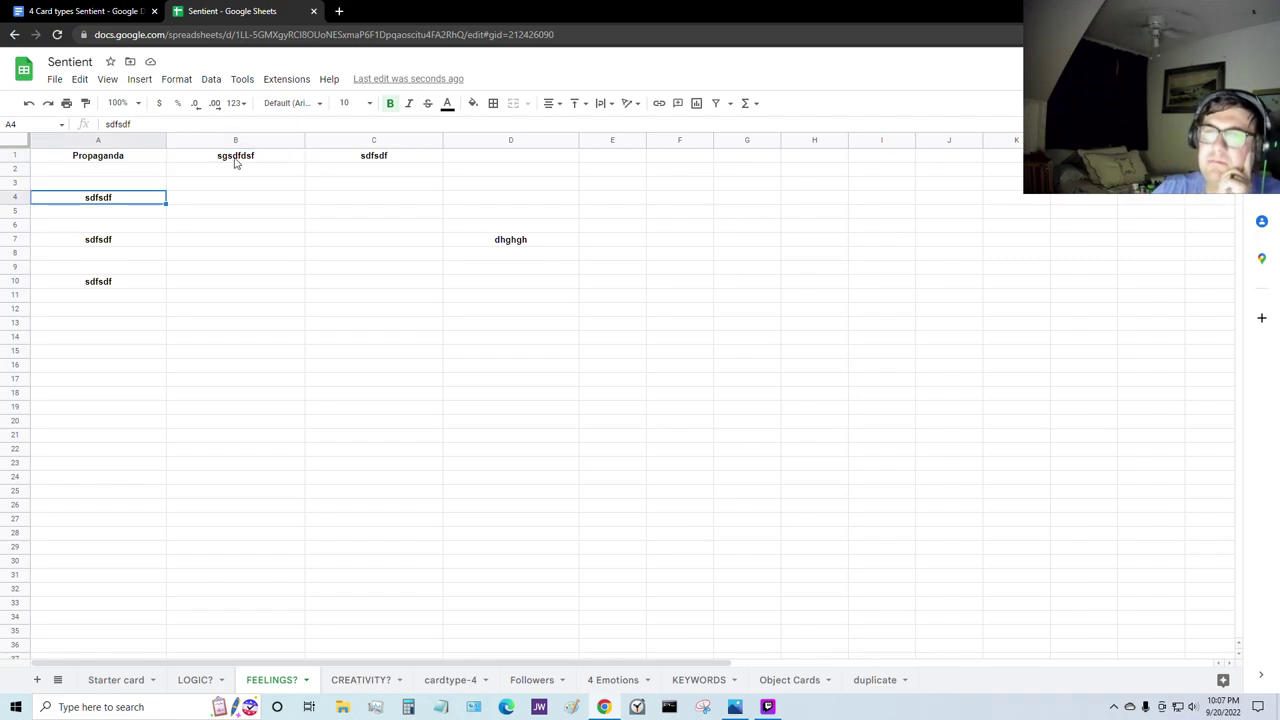
click(240, 158)
text(Balance)
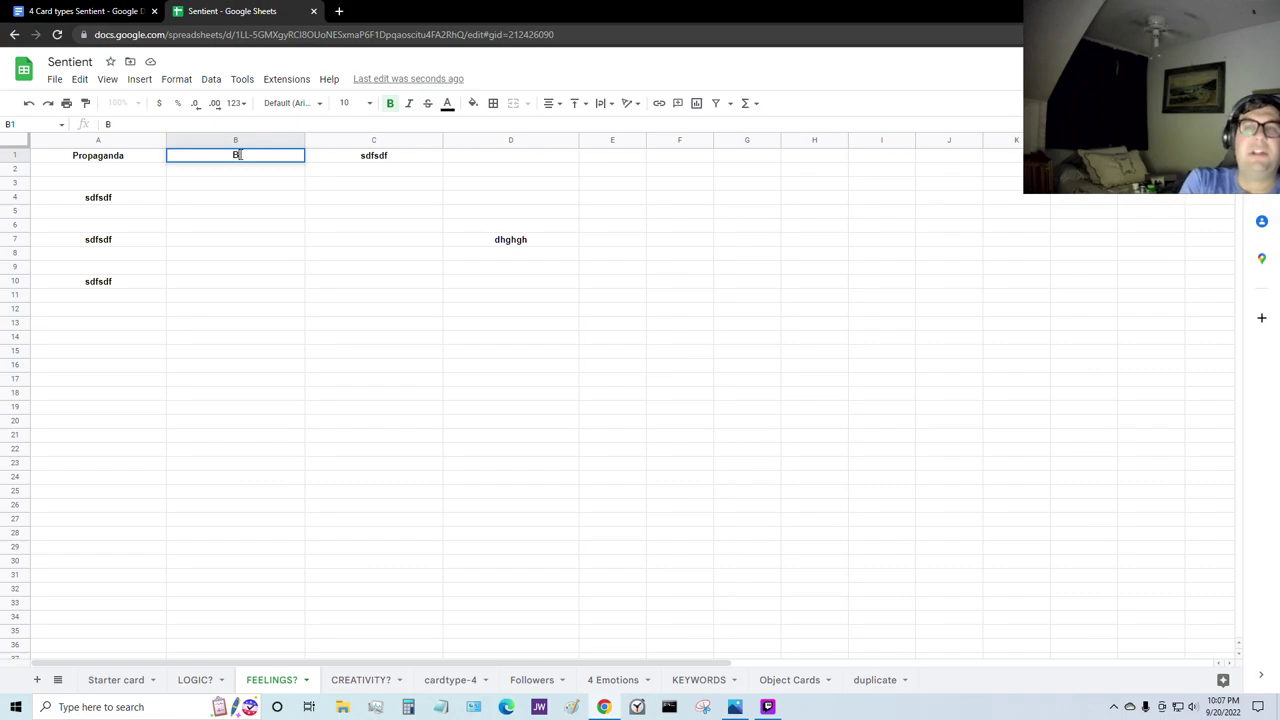
key(BackSpace)
key(BackSpace)
key(BackSpace)
key(BackSpace)
key(BackSpace)
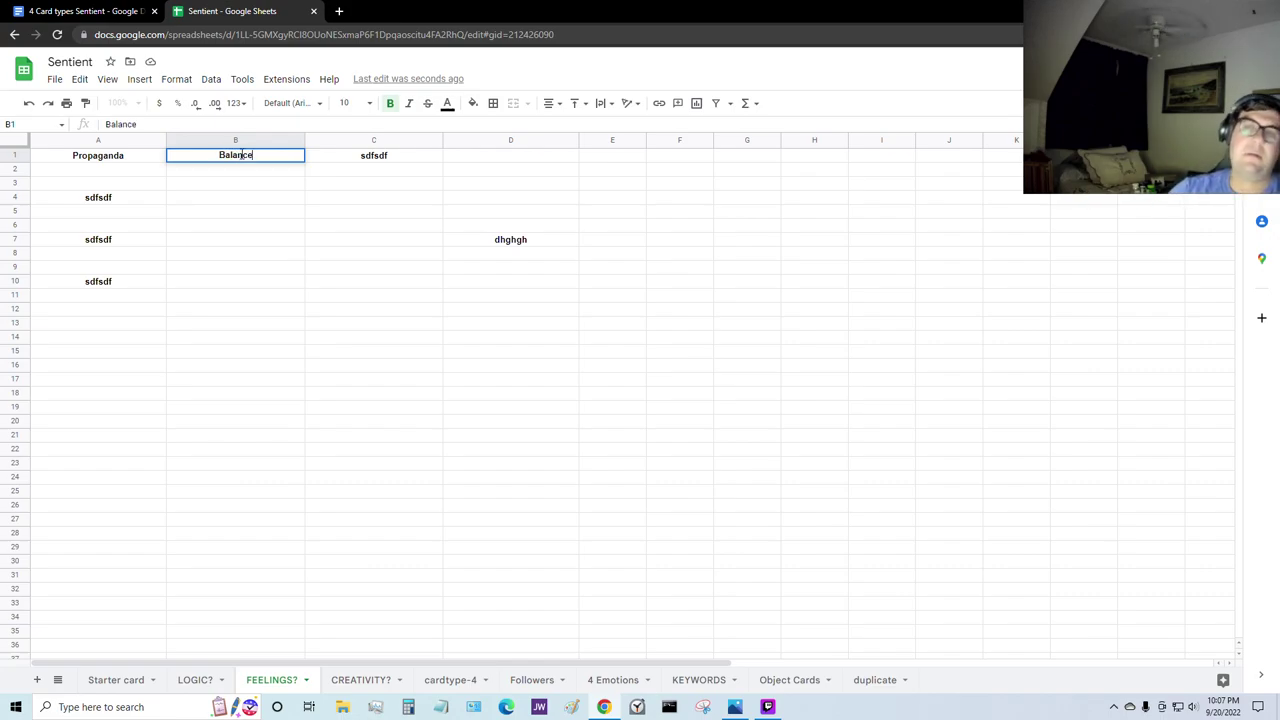
key(BackSpace)
key(BackSpace)
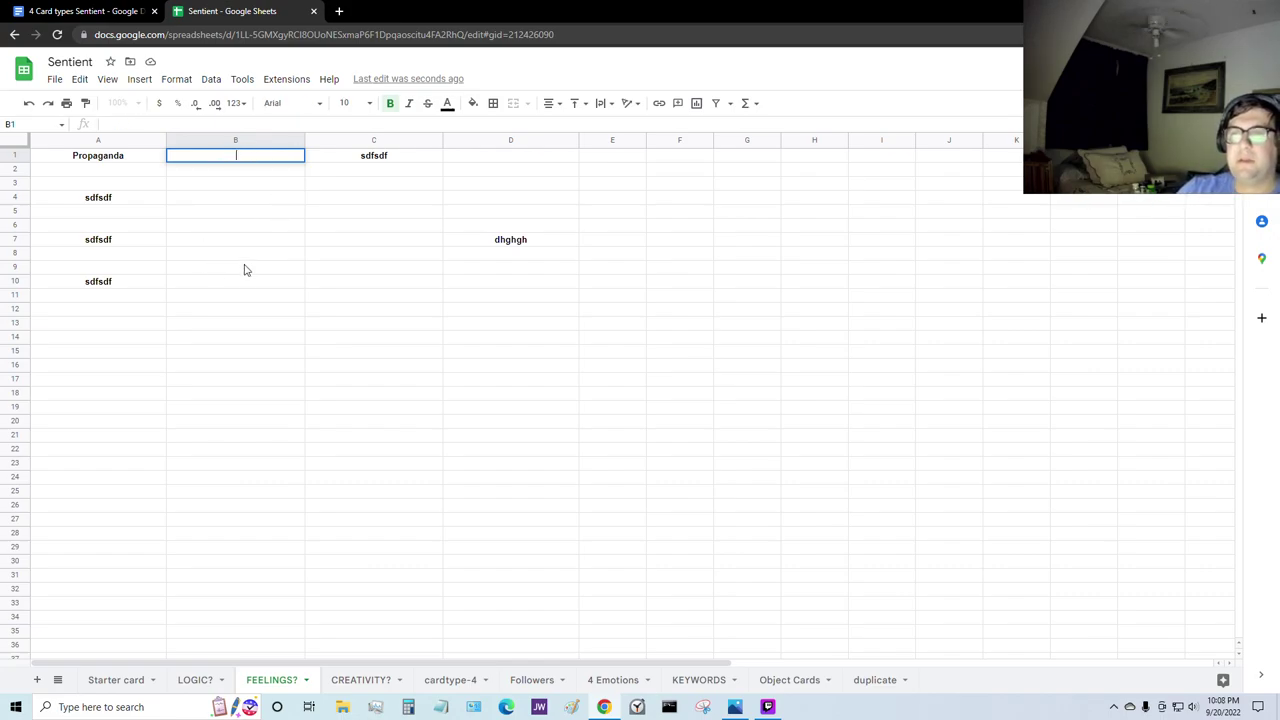
Step: On the LOGIC? sheet, replace the placeholder in cell A4 with the card name Balance
click(212, 684)
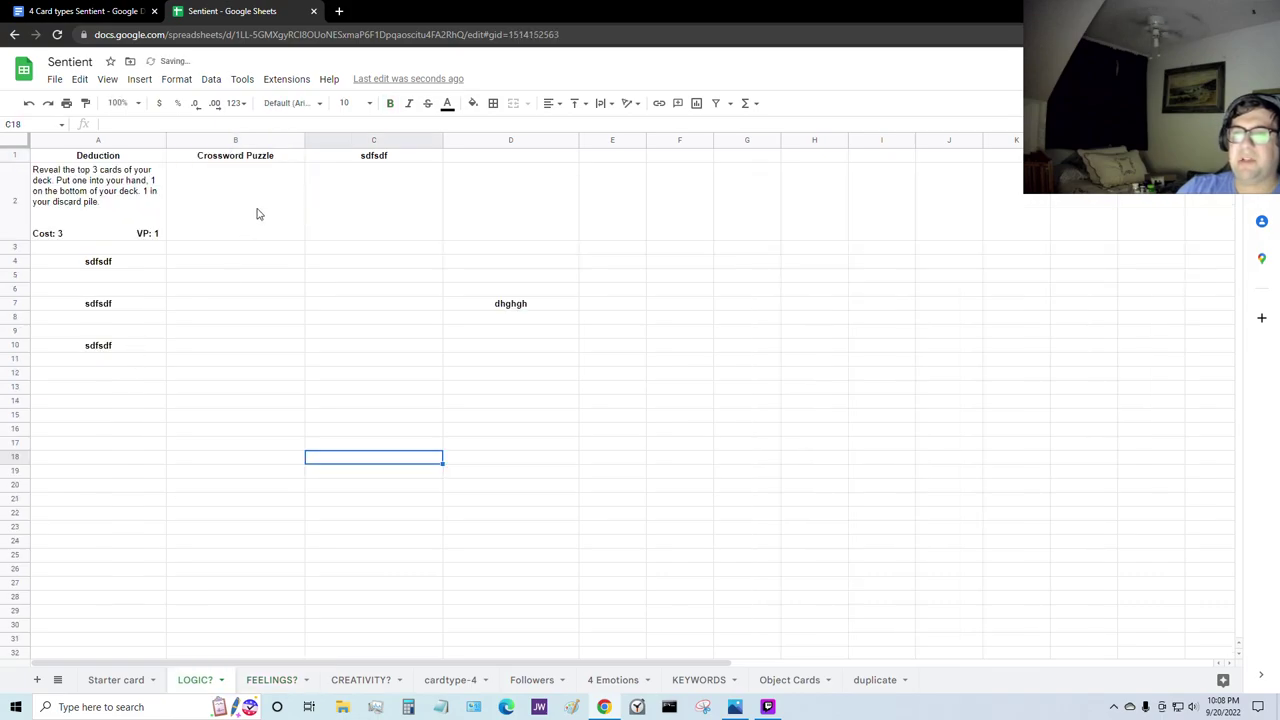
click(120, 260)
text(Bal)
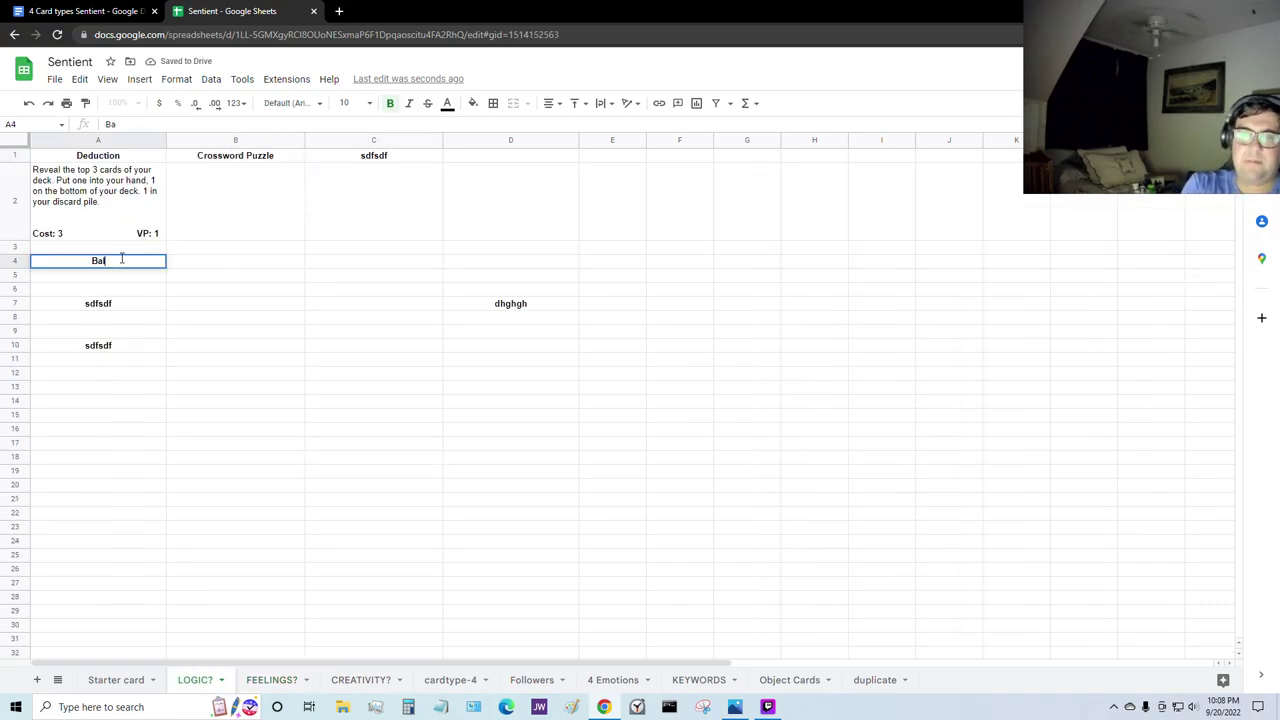
text(ance)
key(Return)
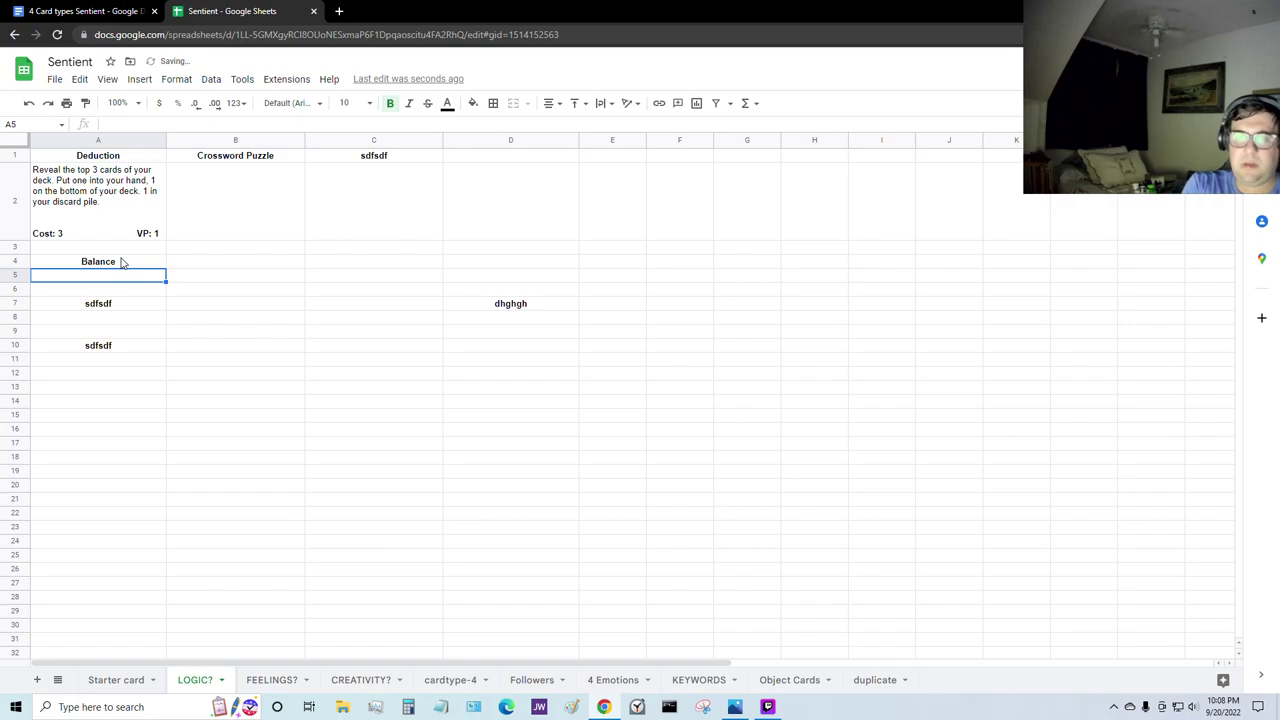
Step: Enter the note "One of the few logic cards, that will interact with emotion cards" in cell A5 under Balance
text(O)
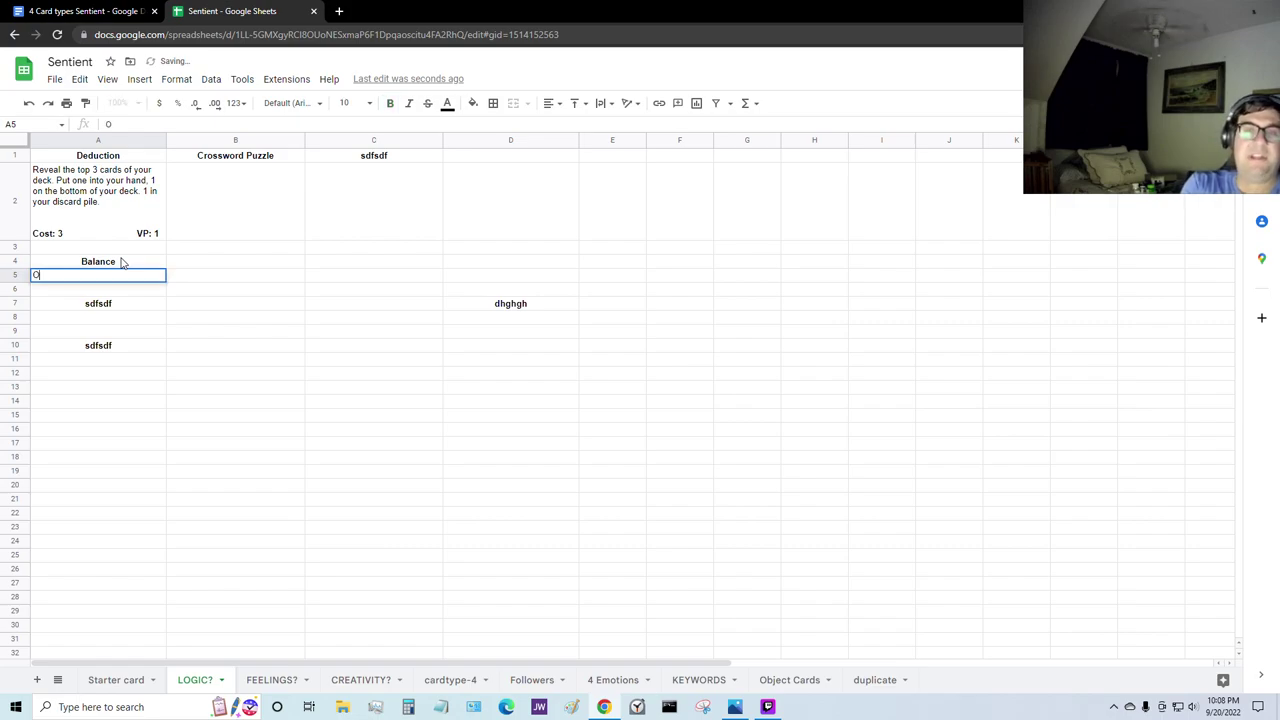
text(ne of the f)
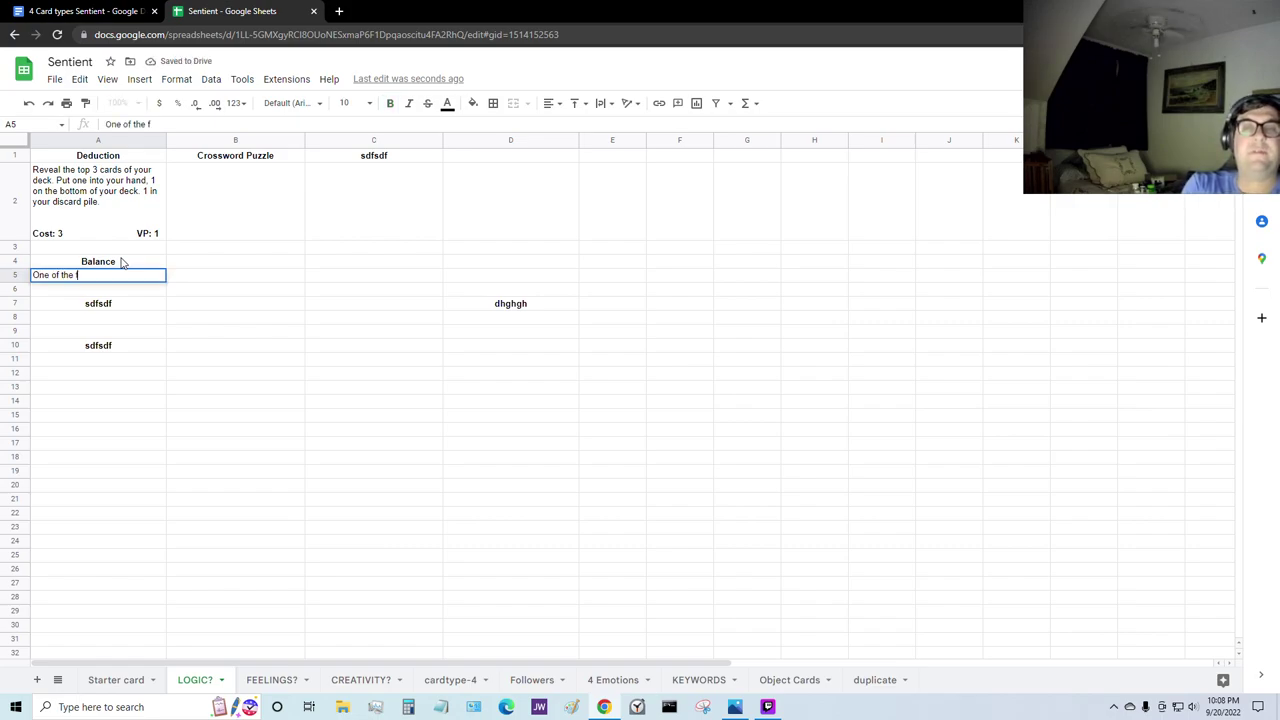
text(ew logic card)
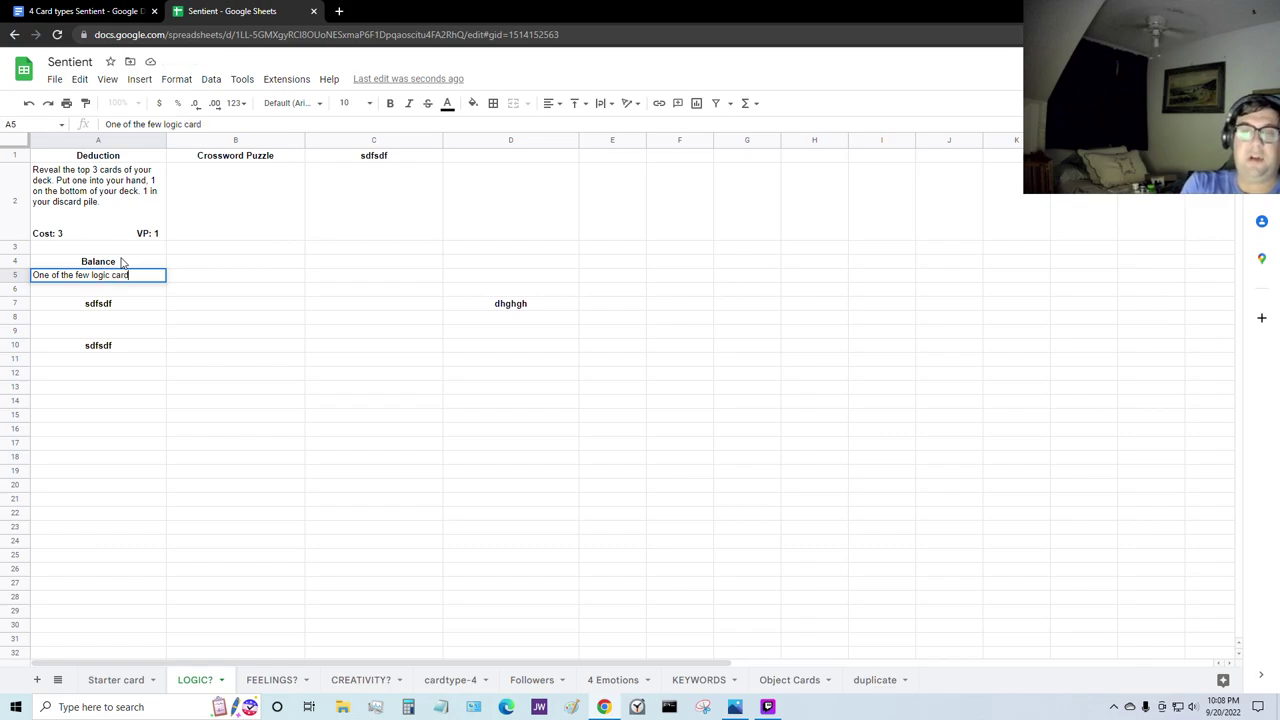
text(s, that will)
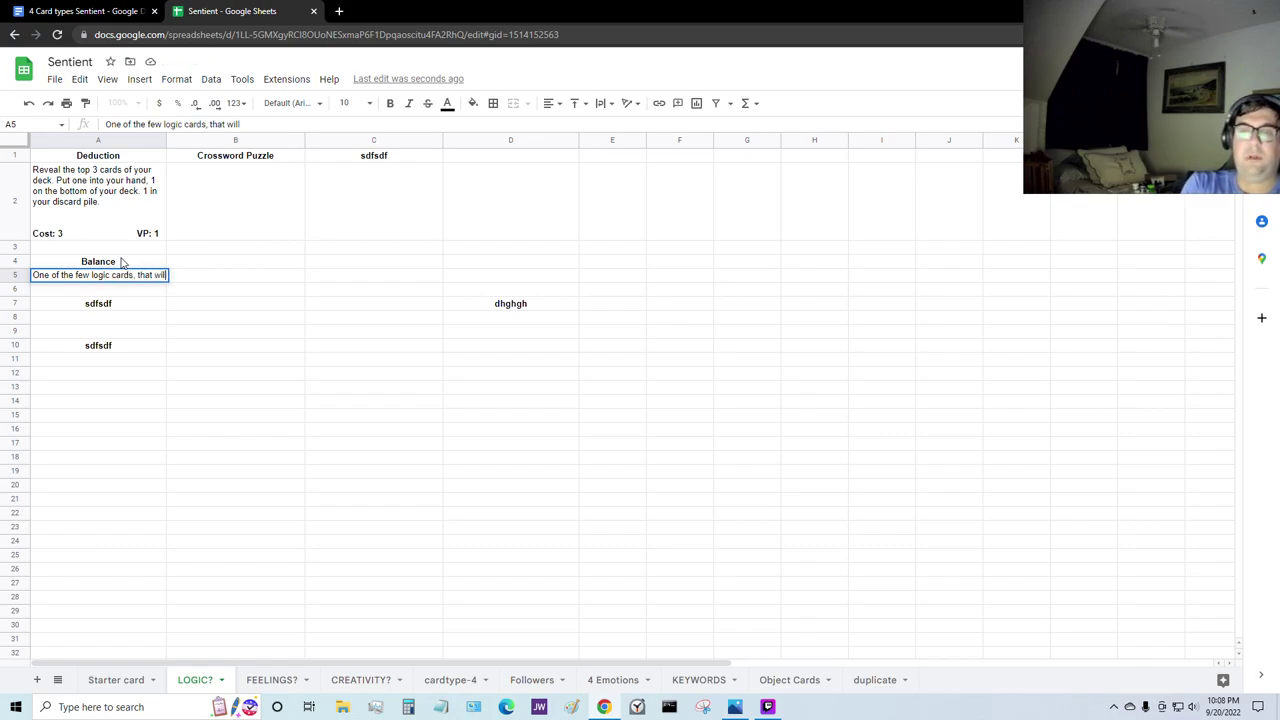
text( interact with e e)
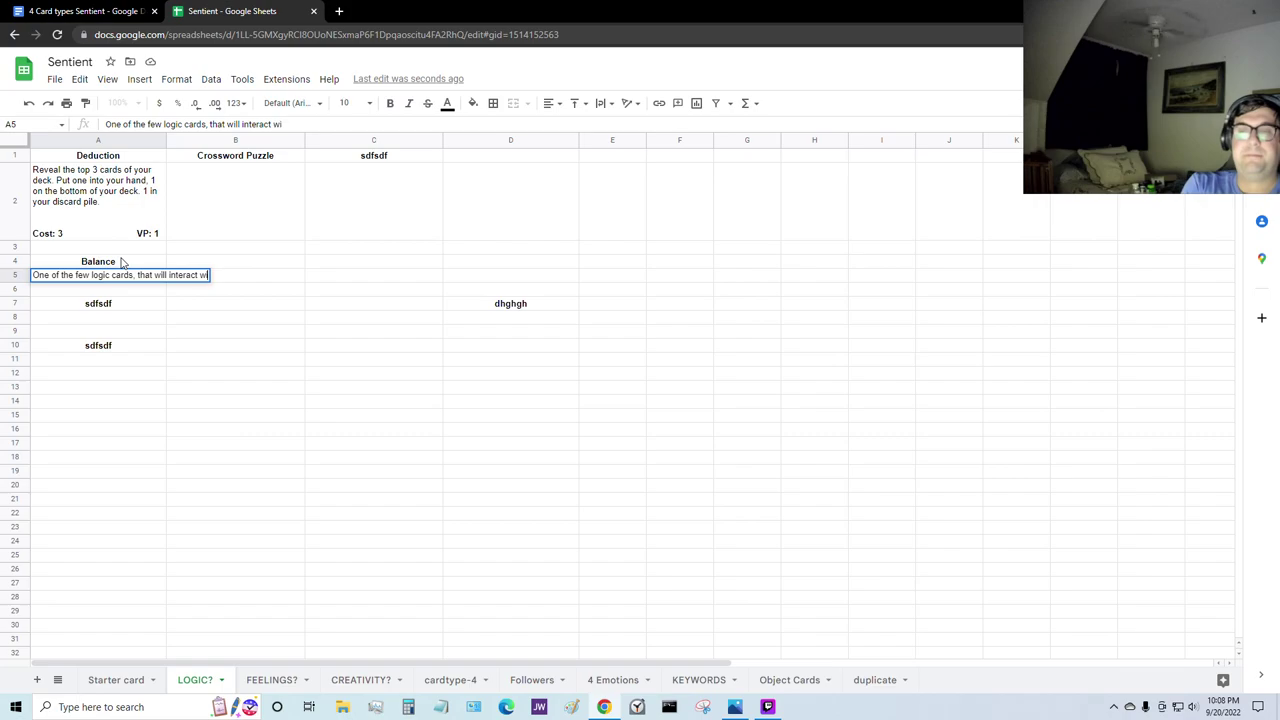
key(BackSpace)
key(BackSpace)
key(BackSpace)
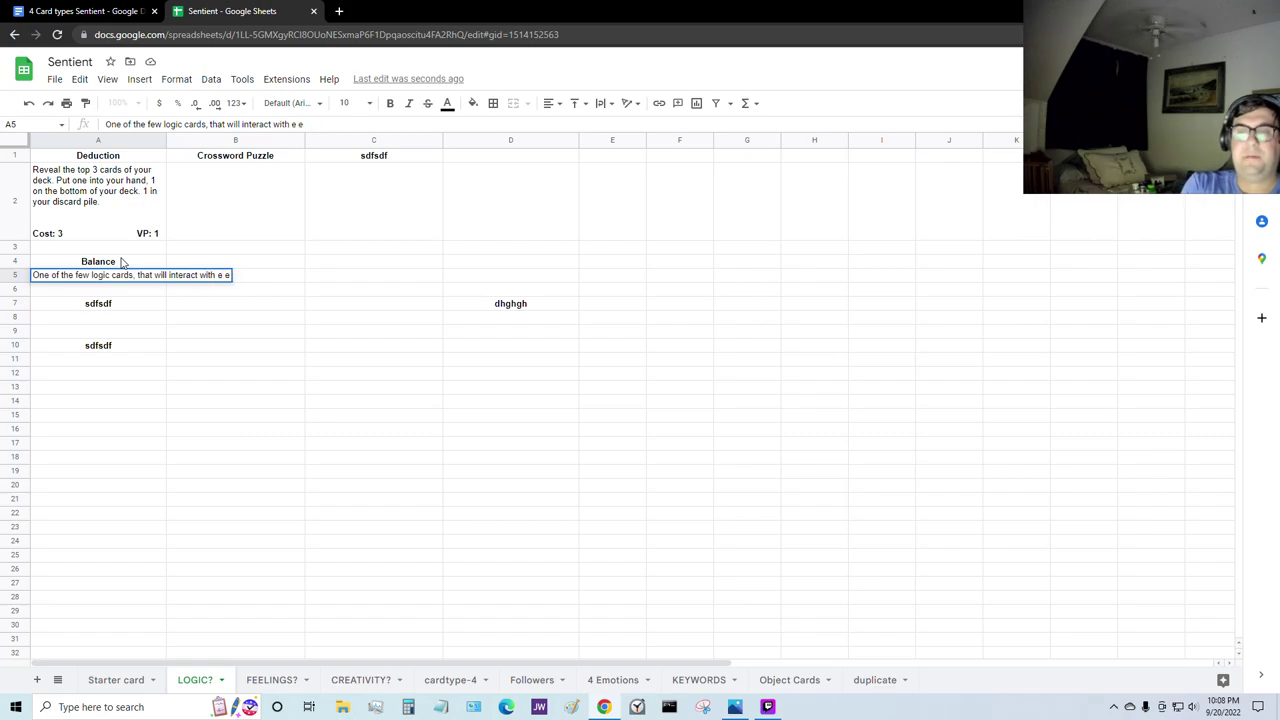
text(enotion)
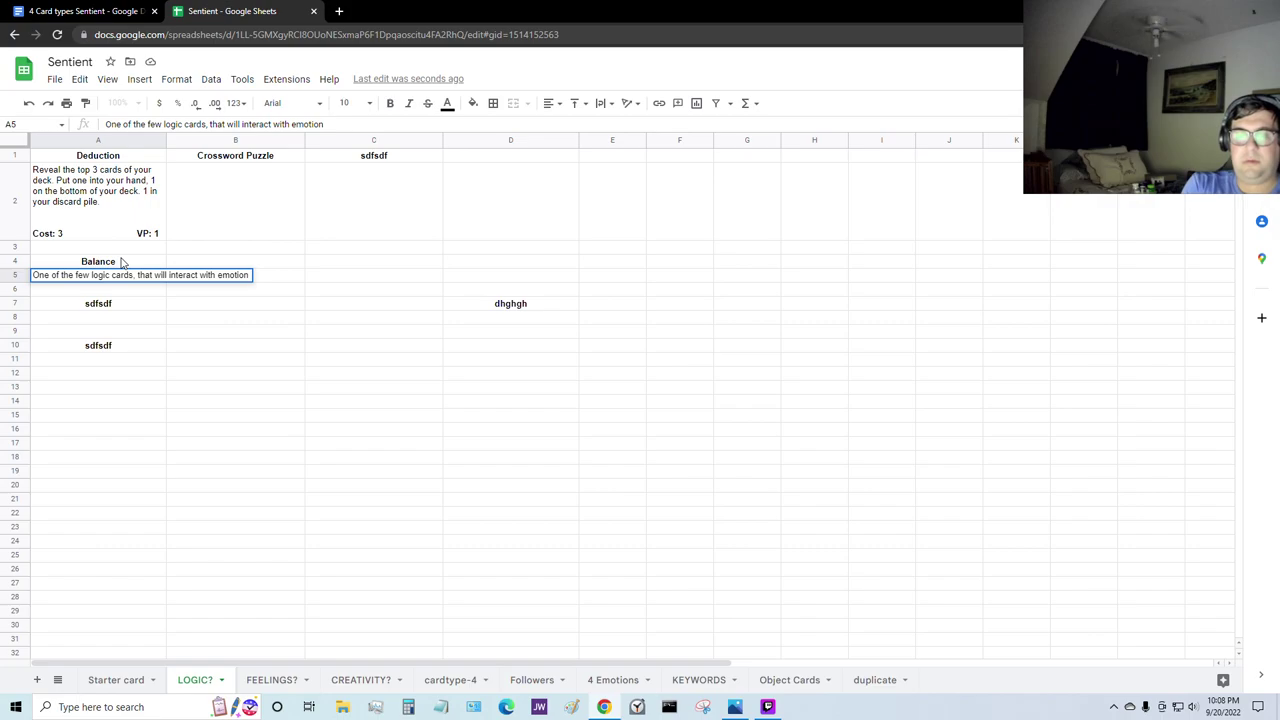
text( cards)
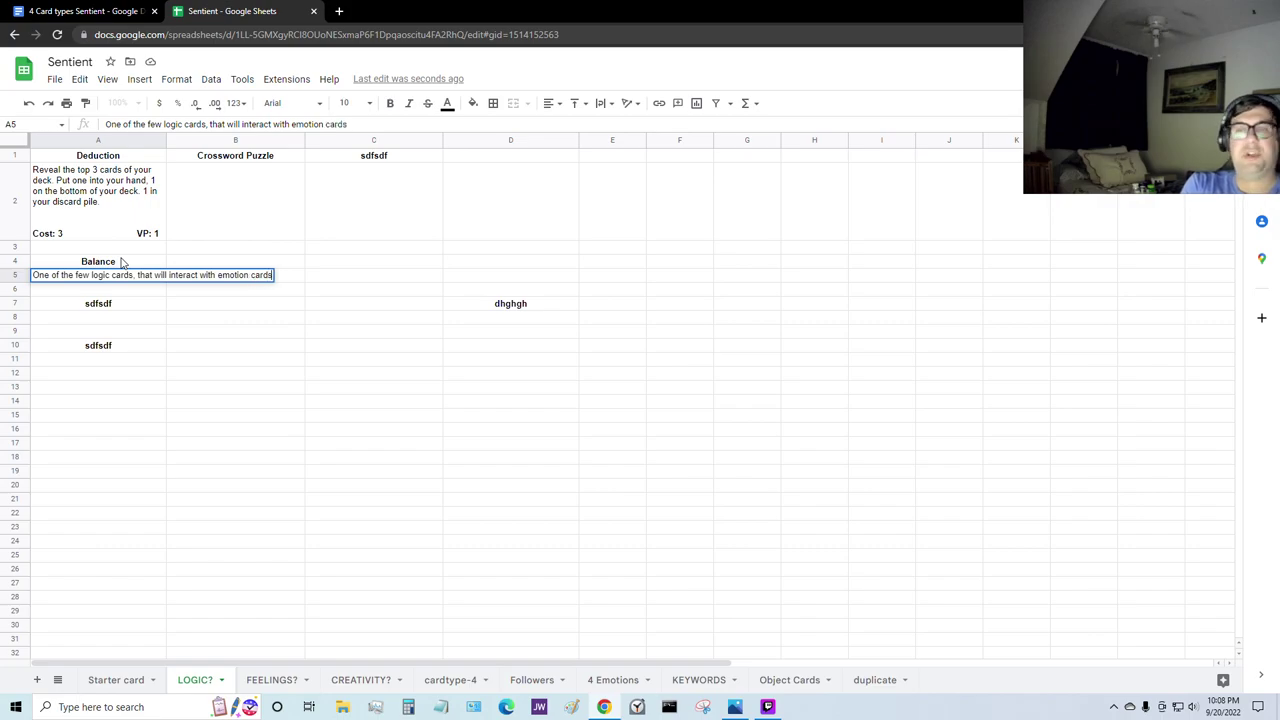
key(Return)
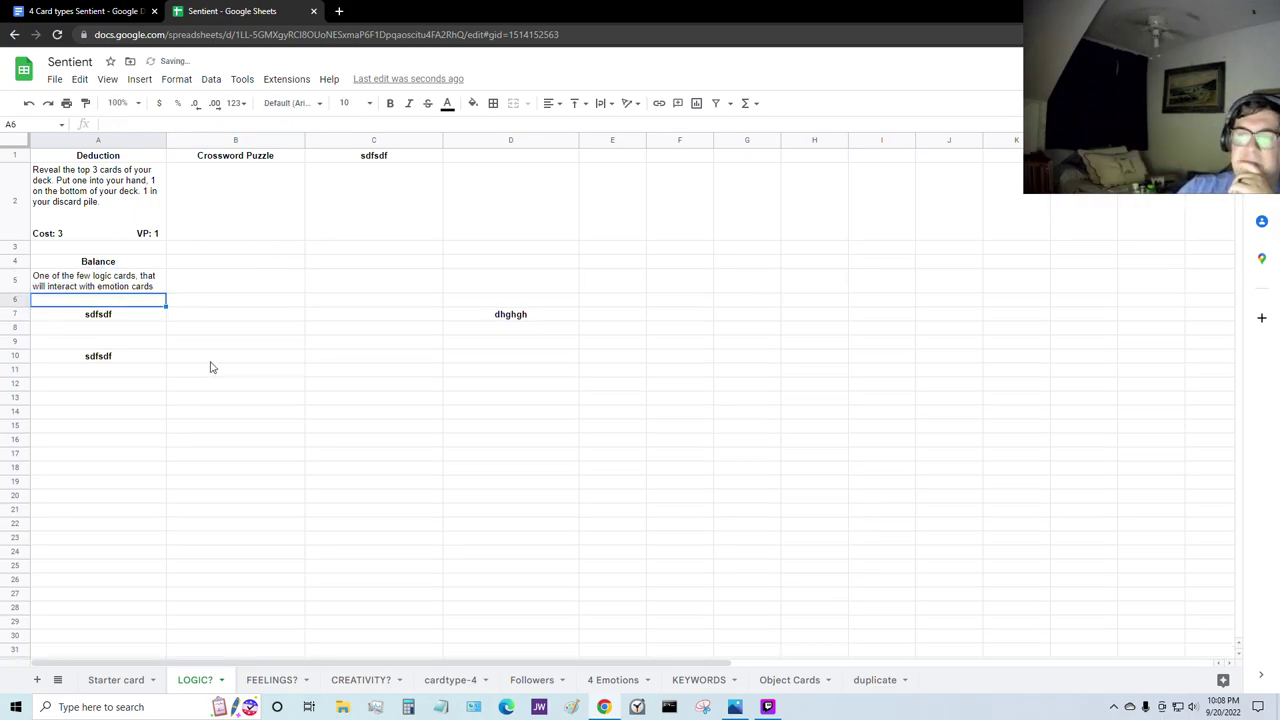
Step: Switch to the FEELINGS? sheet and consult the emotion wheel in Emotions-Chart.jpg in the image viewer for card name ideas
mouse_move(212, 358)
mouse_down()
mouse_move(223, 374)
mouse_move(206, 380)
mouse_up()
right_click(290, 682)
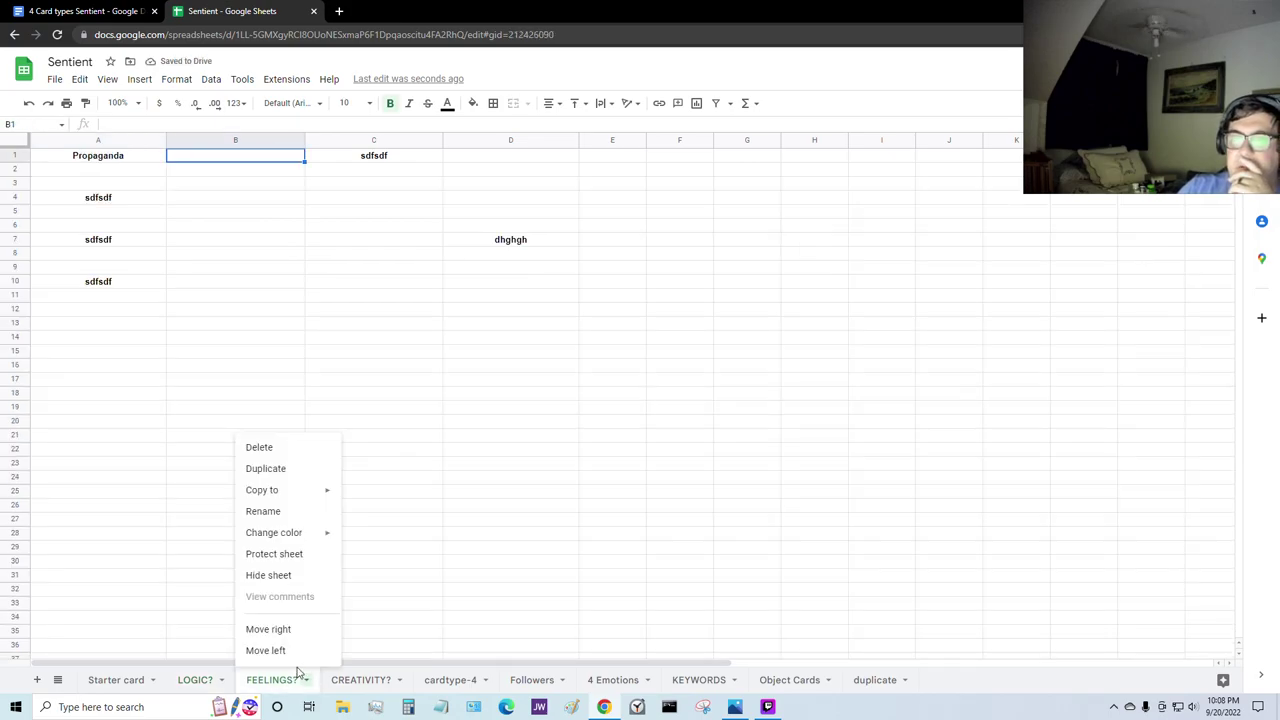
click(531, 547)
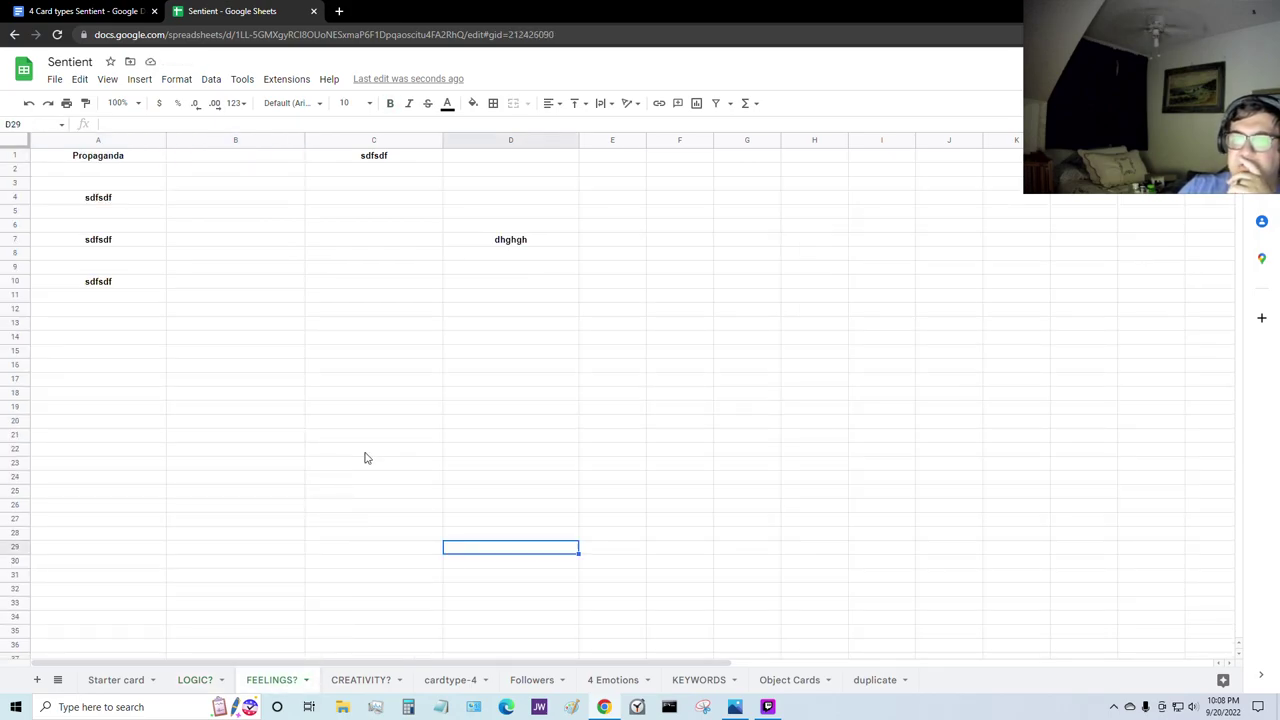
click(735, 707)
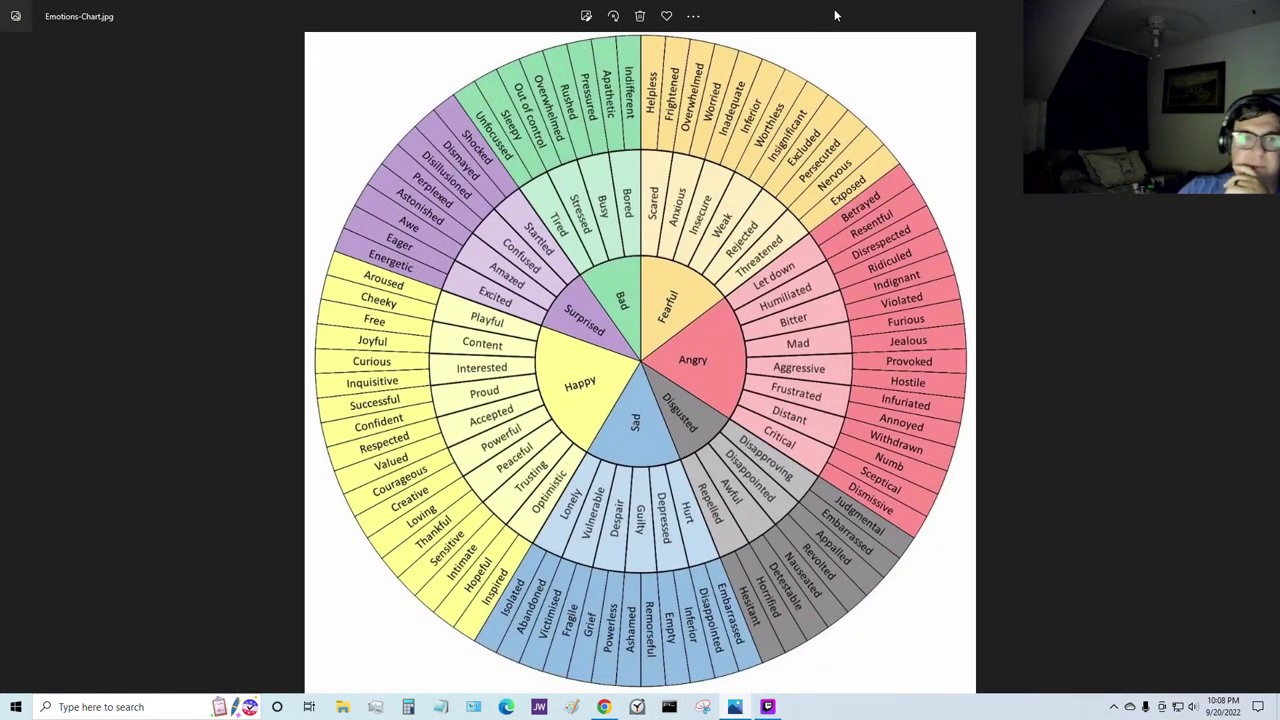
click(1258, 15)
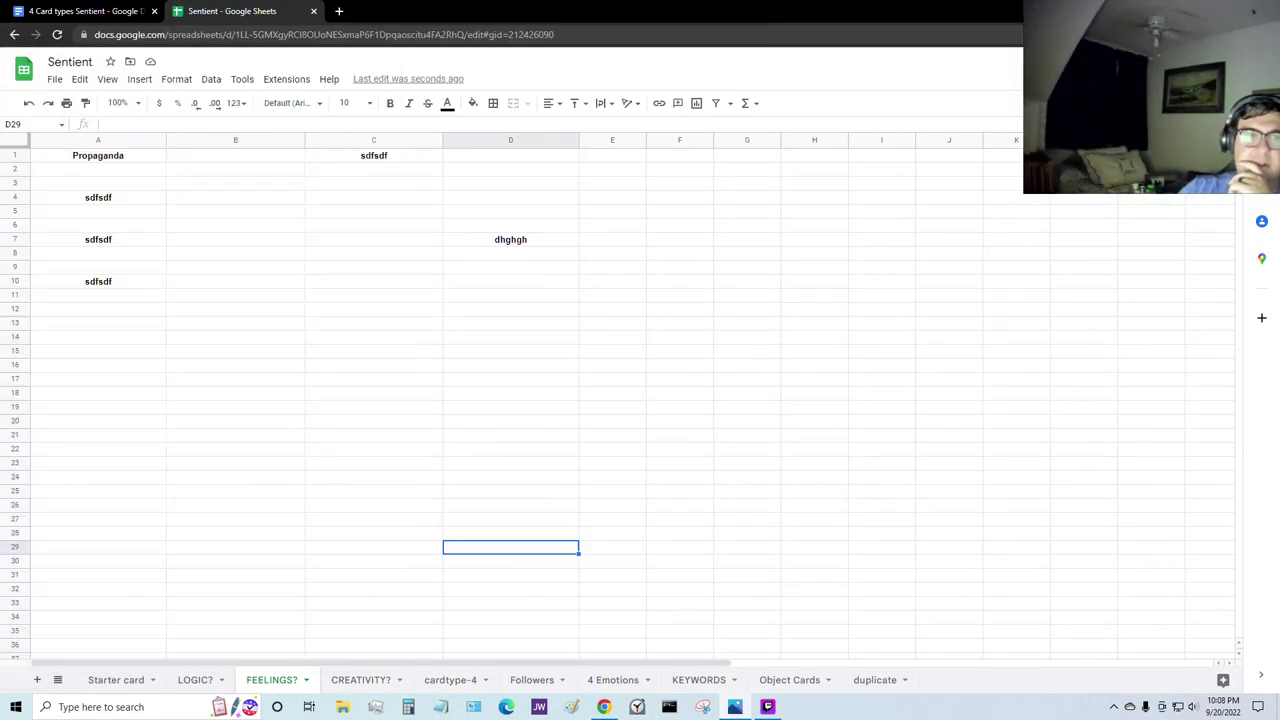
click(199, 160)
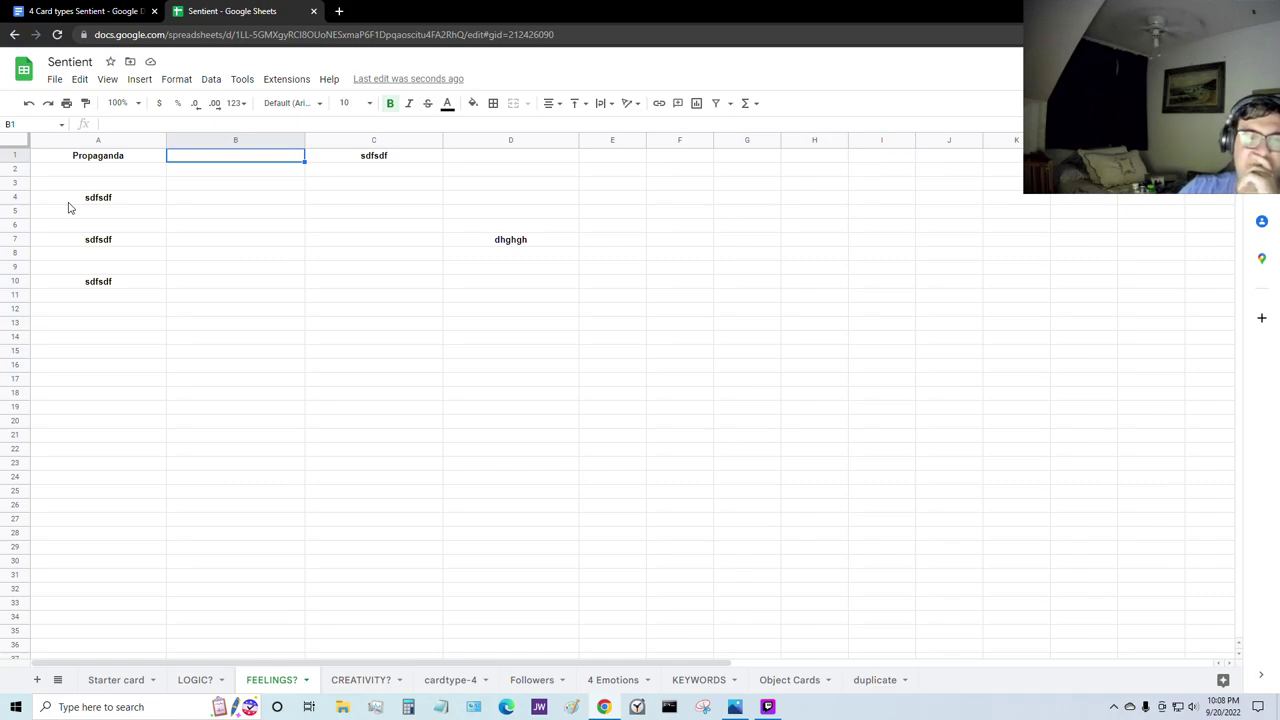
click(235, 296)
key(shift+Down)
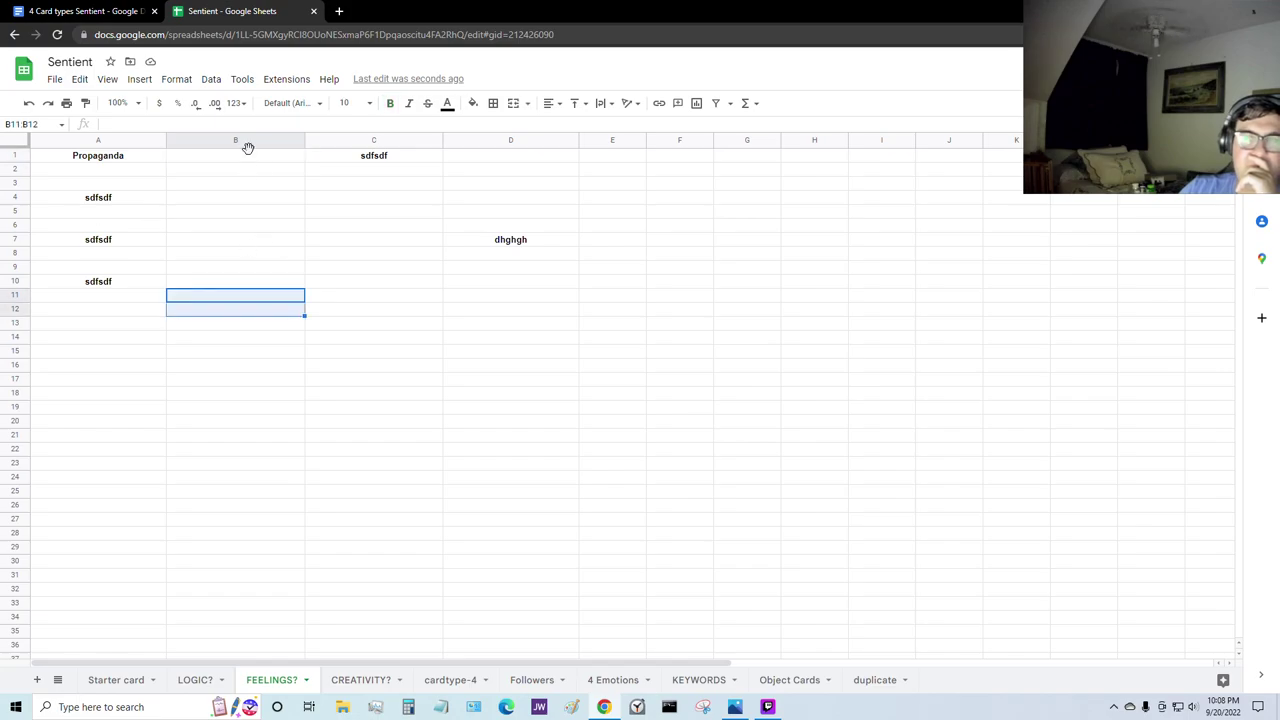
Step: Enter the card names Scared, Trust and Proud in cells B1, C1 and D1 of the FEELINGS? sheet
click(248, 156)
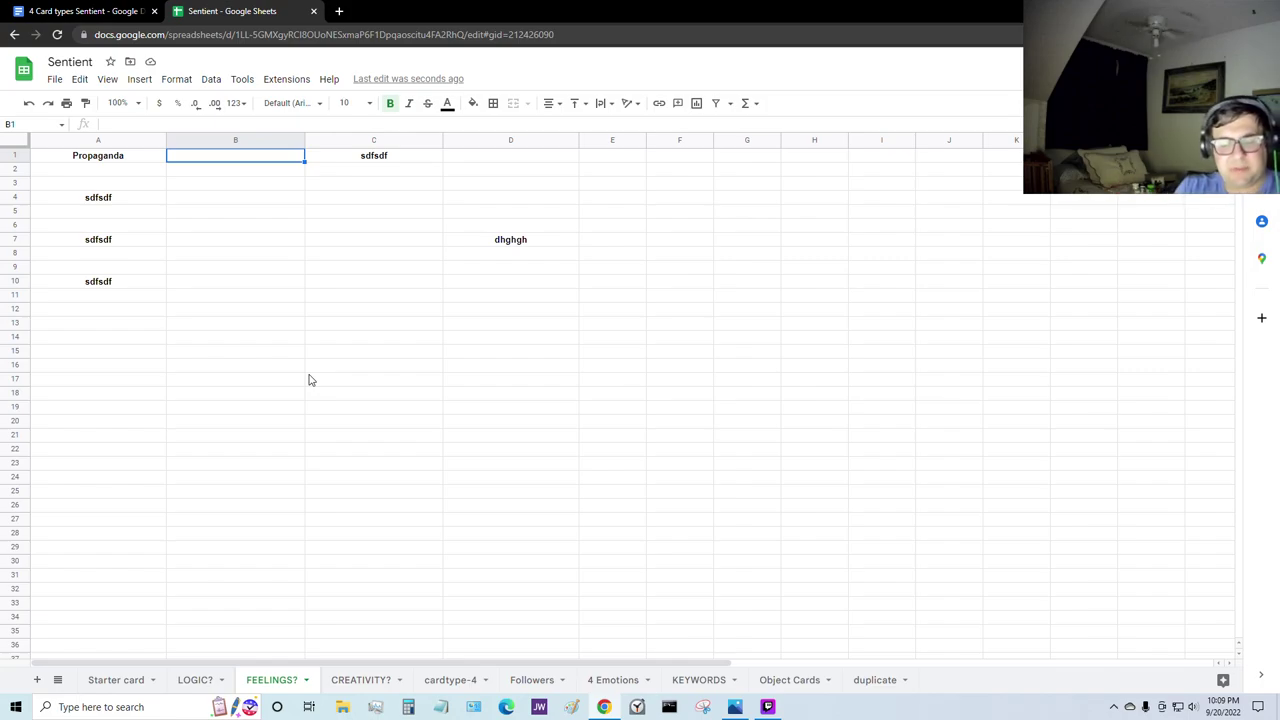
text(Scared)
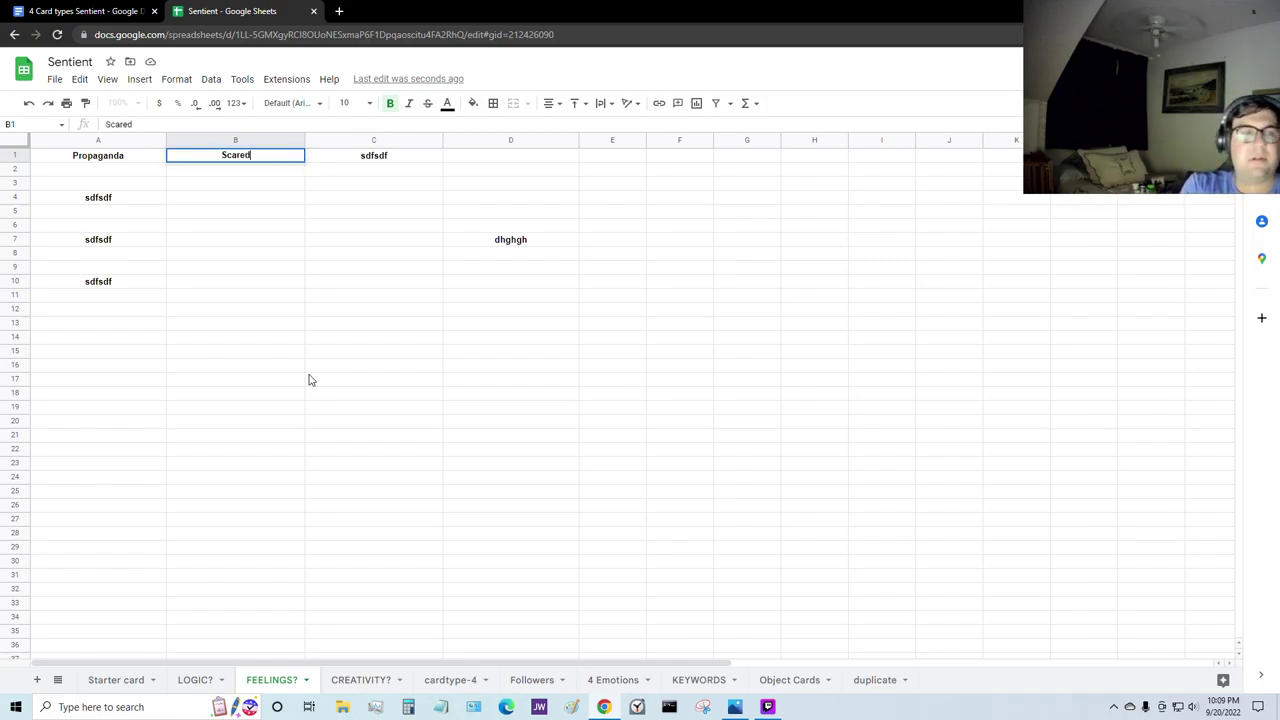
key(Tab)
text(Trust)
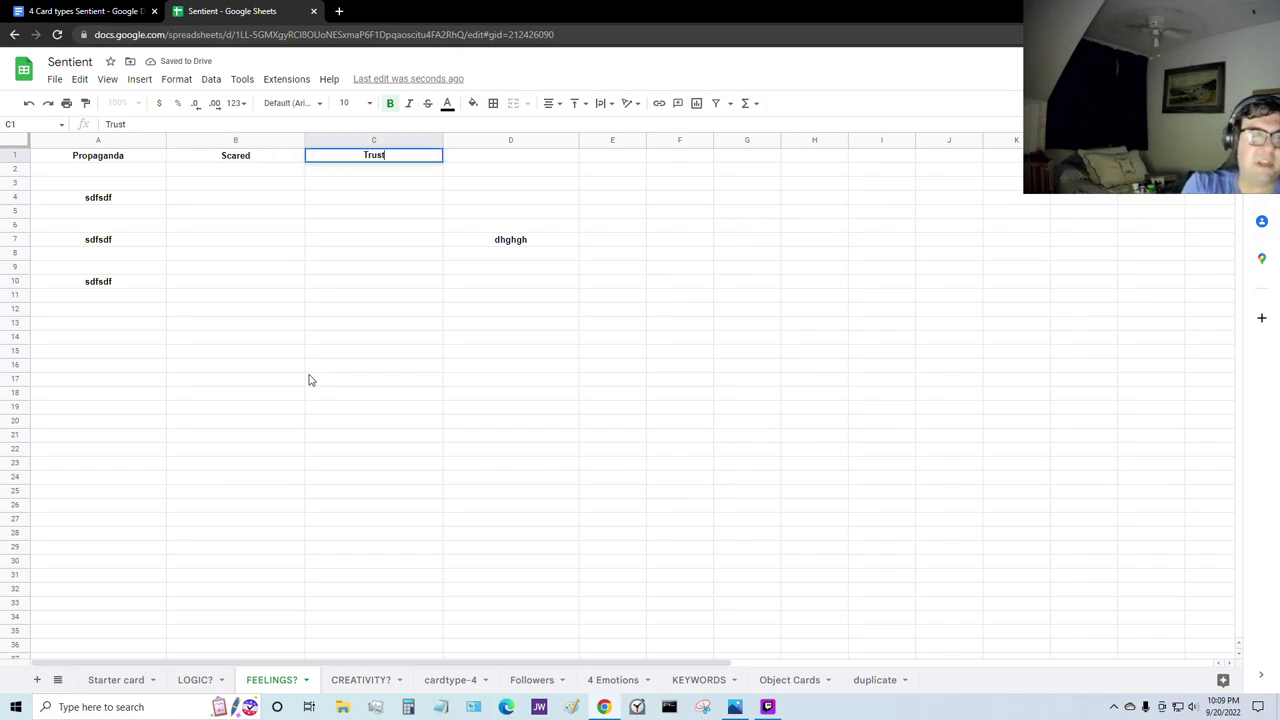
key(Tab)
text(Proud)
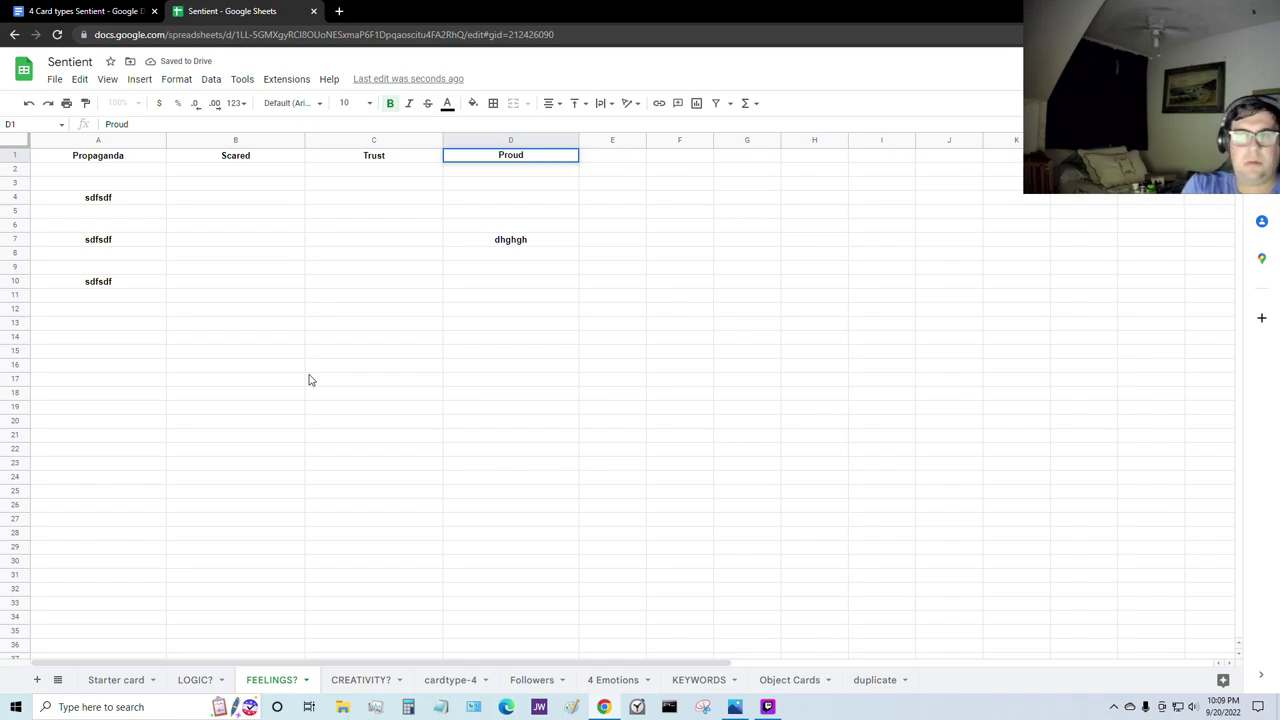
key(Return)
Step: Replace the placeholder in cell A4 of the FEELINGS? sheet with the card name Eager
key(Return)
key(Return)
key(Return)
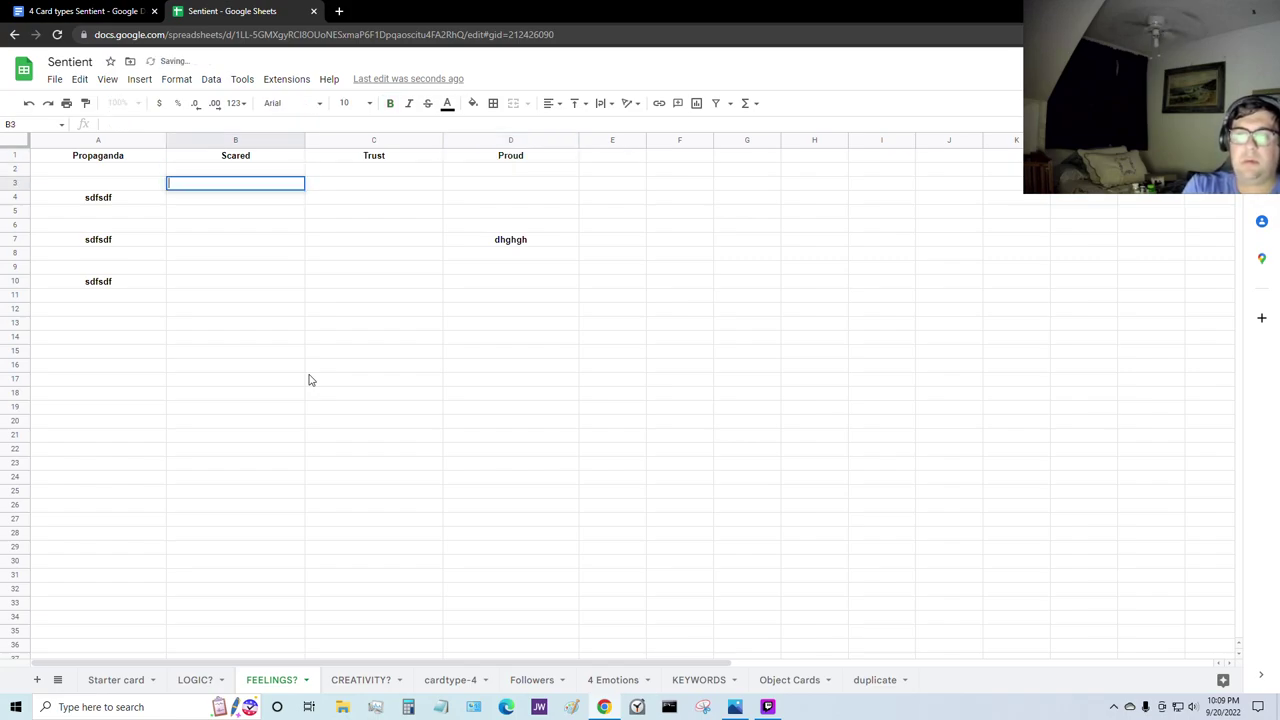
key(Return)
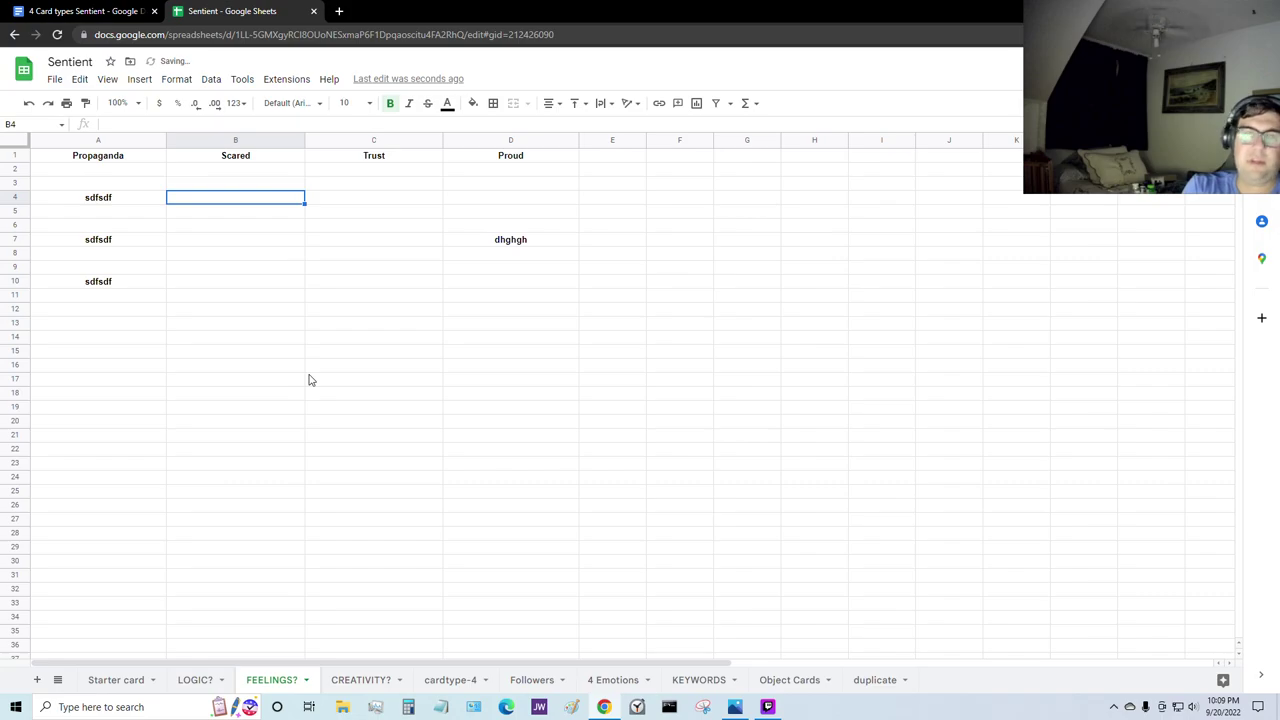
key(Left)
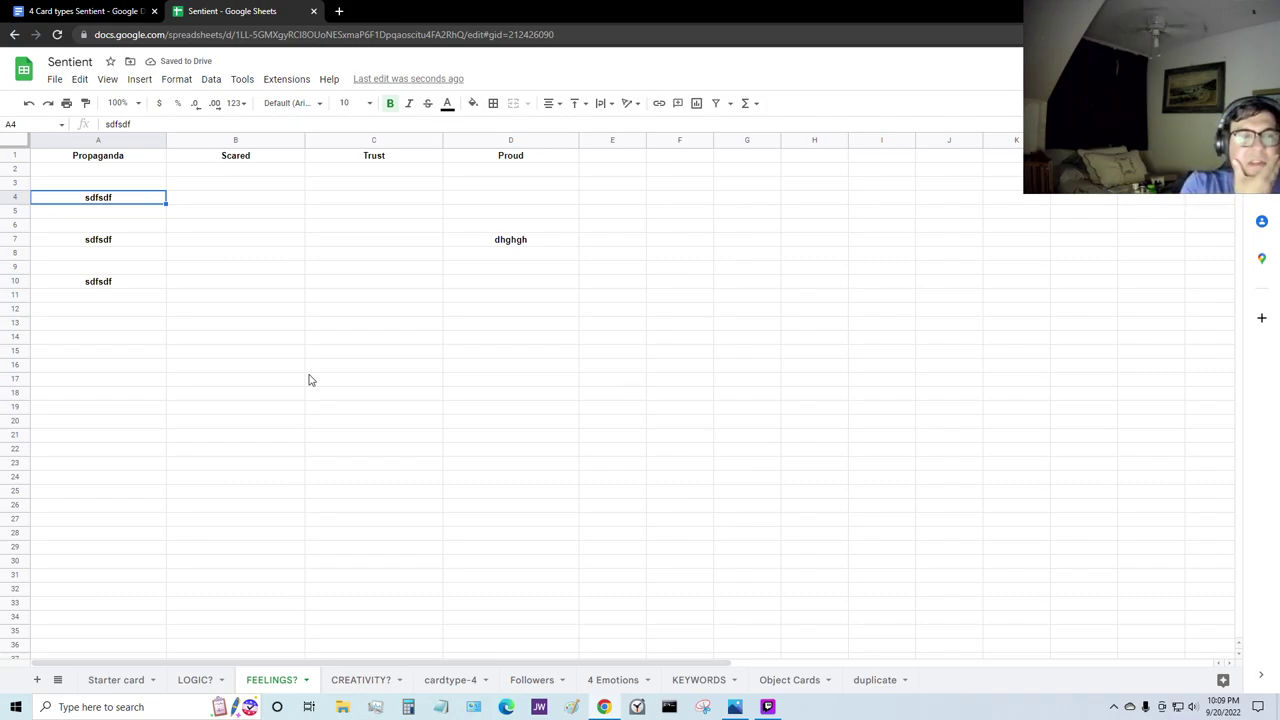
text(Eager)
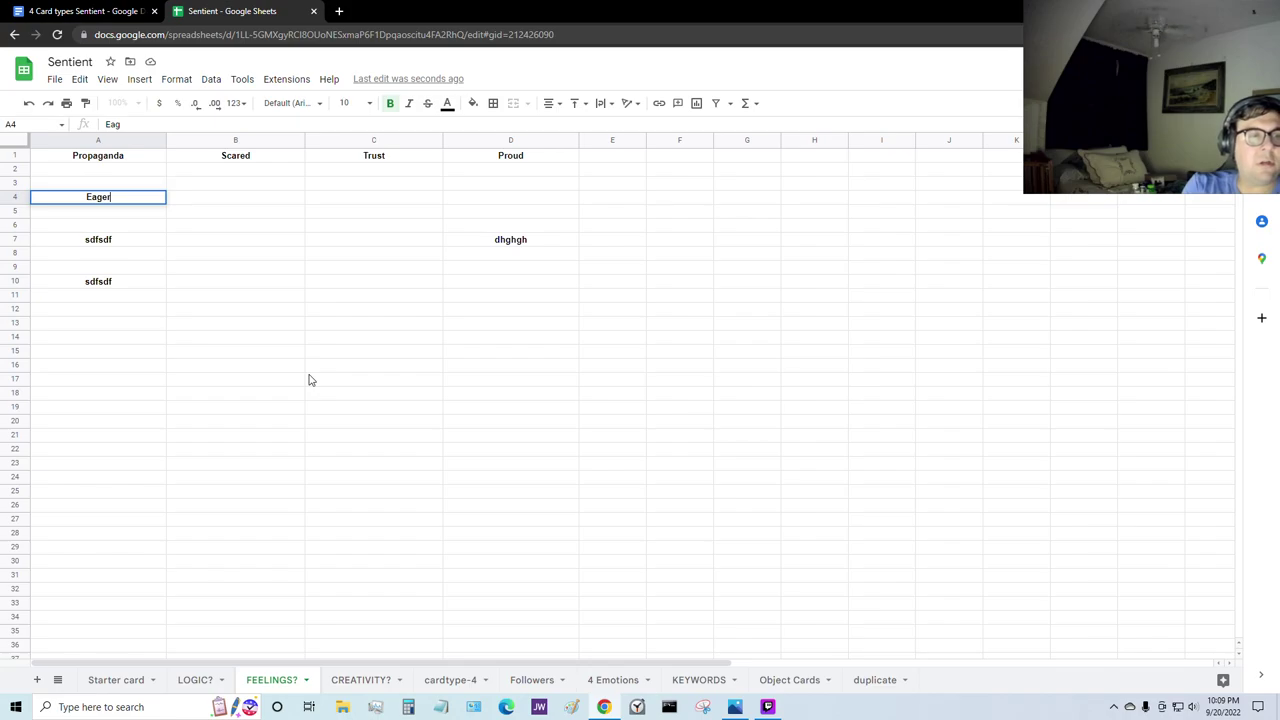
key(Tab)
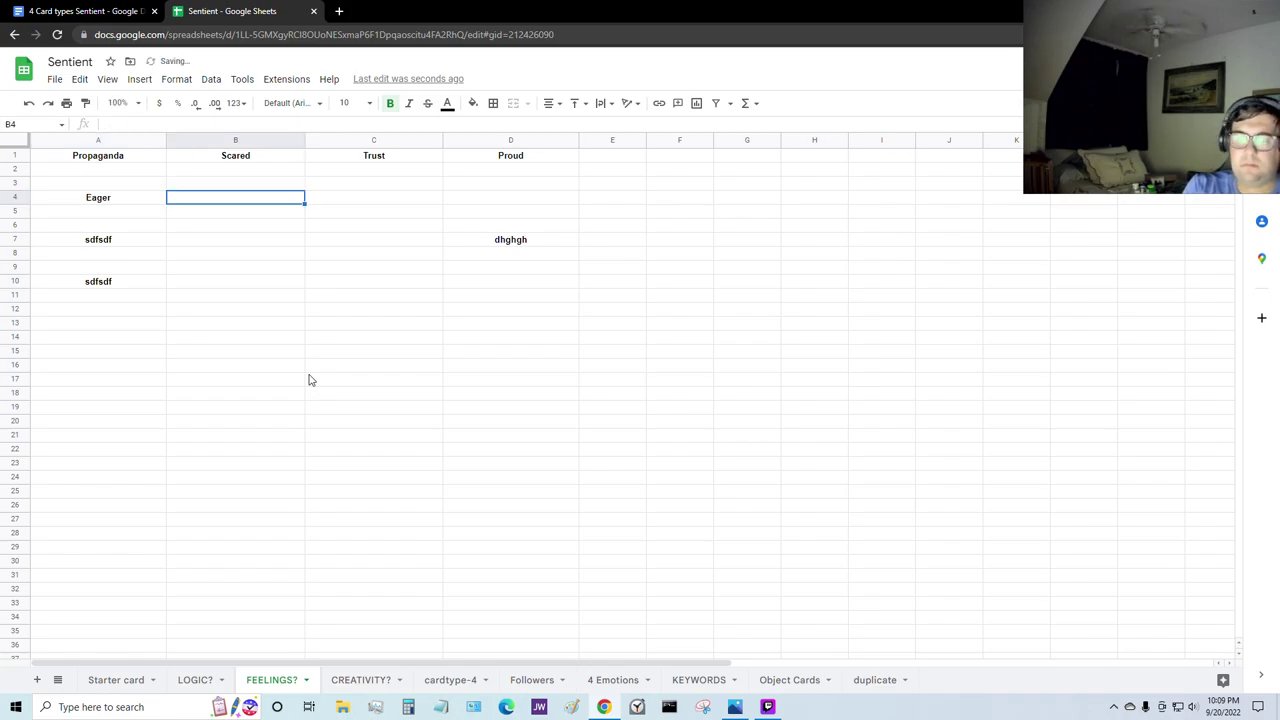
Step: Enter the card name Shocked in cell B4 of the FEELINGS? sheet
key(Tab)
key(shift+Tab)
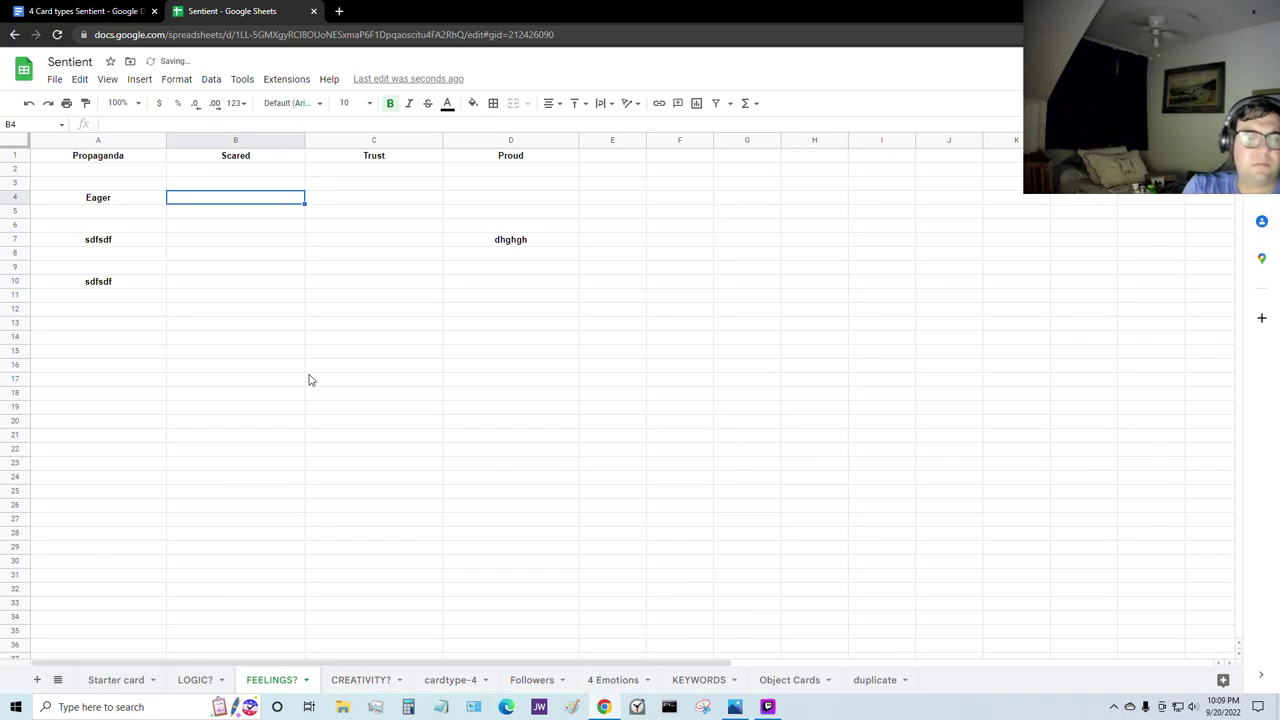
text(Shocked)
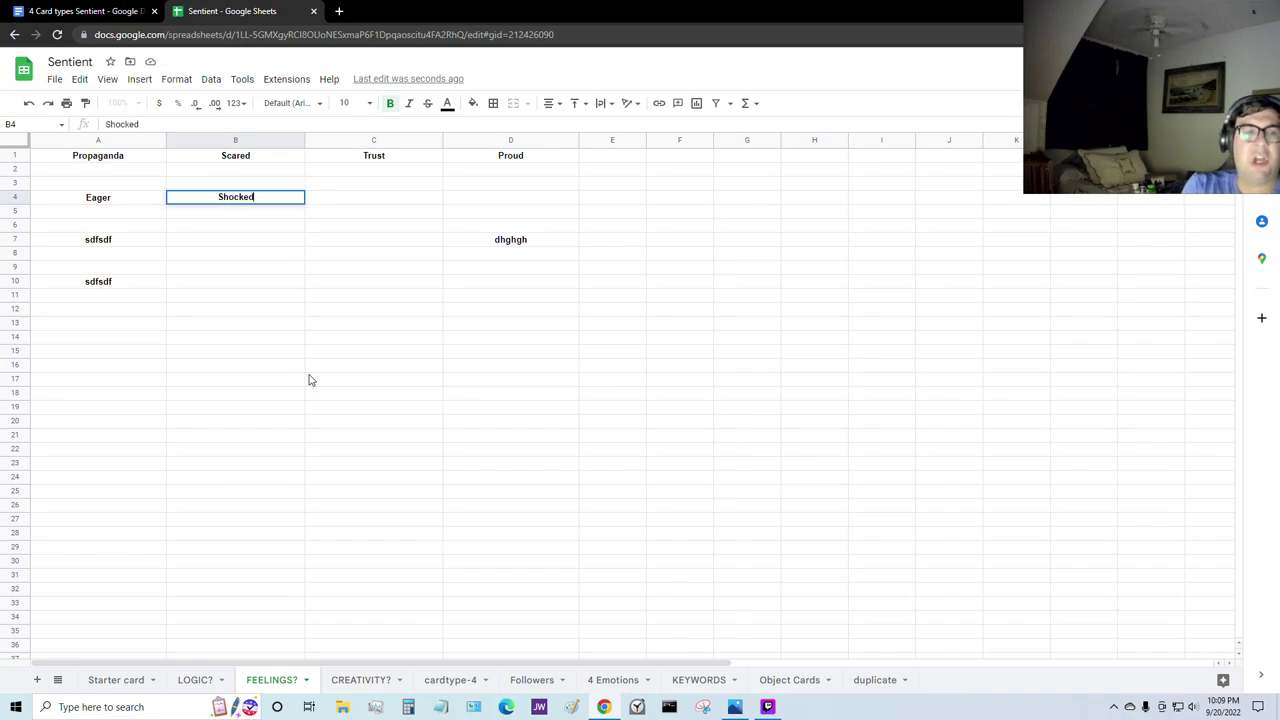
key(Tab)
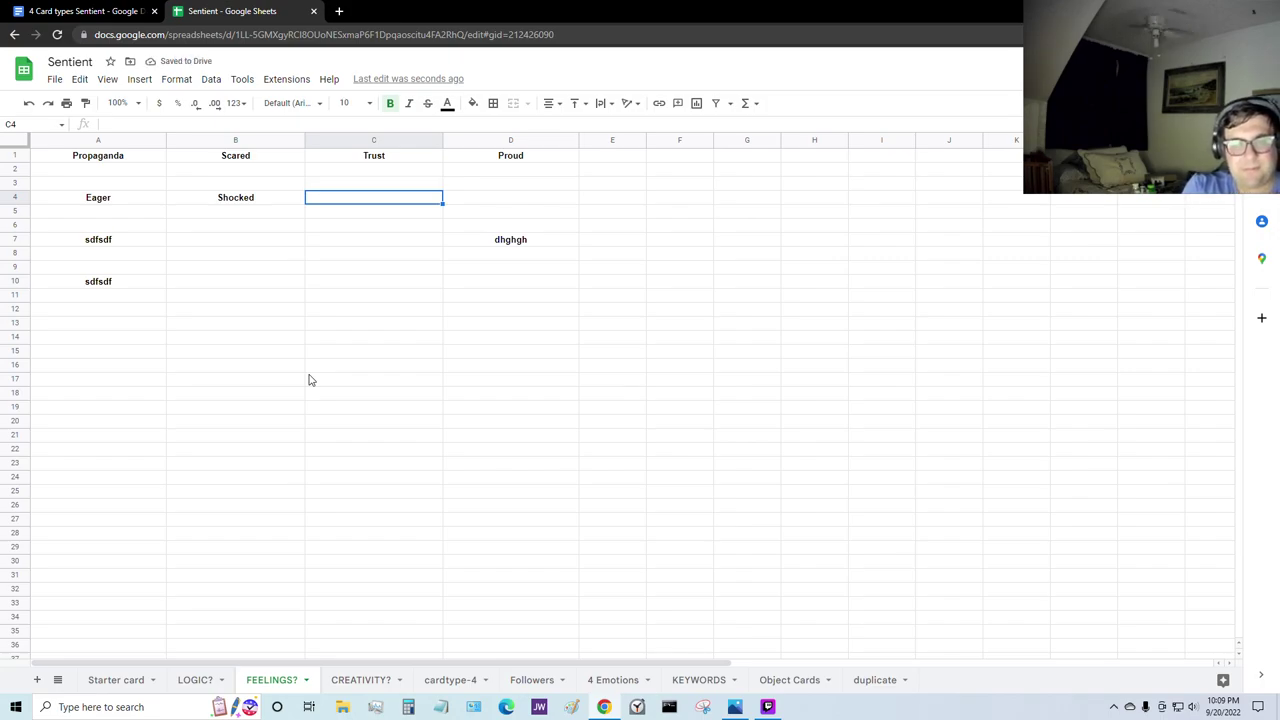
Step: Enter the card names Disapproval and Judgment in cells C4 and D4 of the FEELINGS? sheet
text(D)
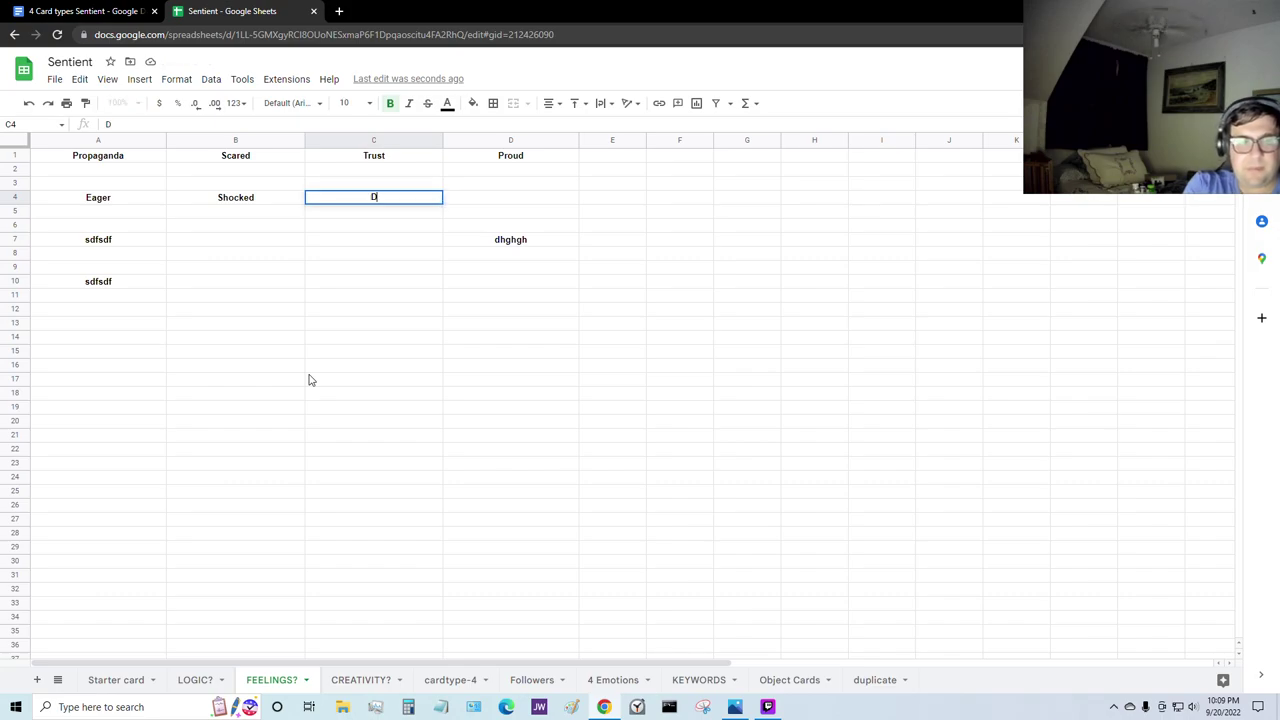
text(isapproval)
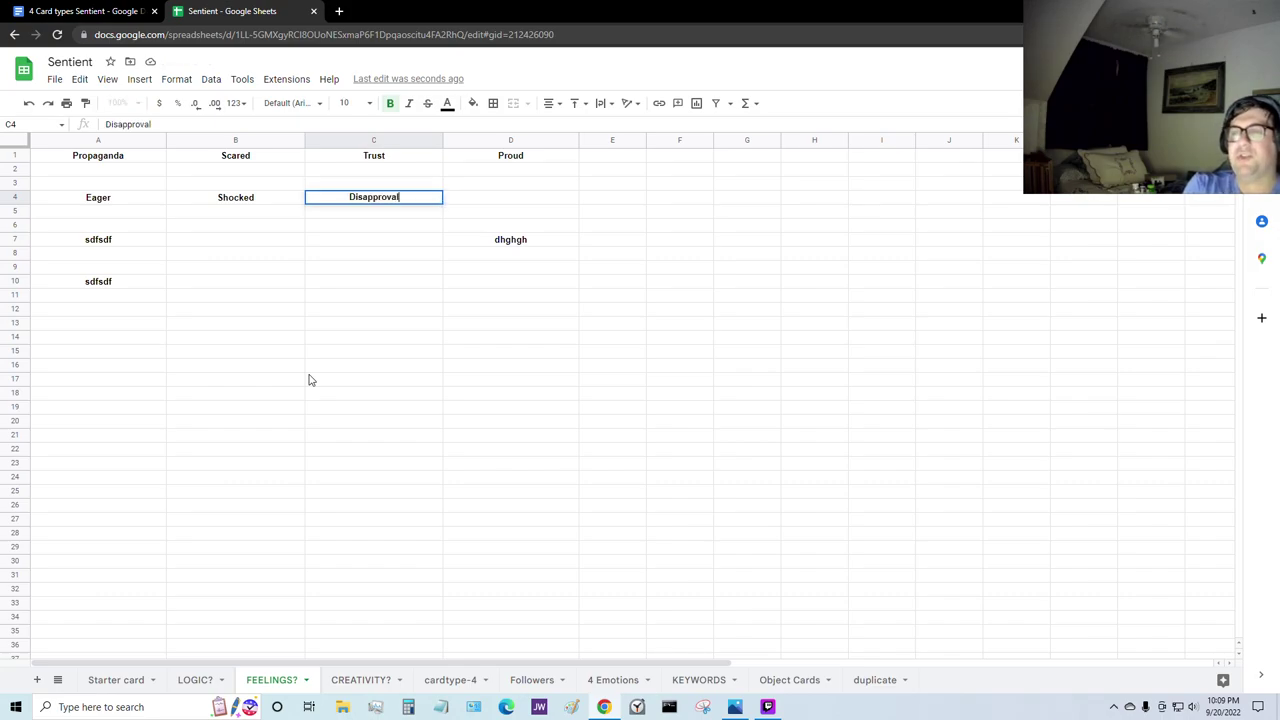
key(Tab)
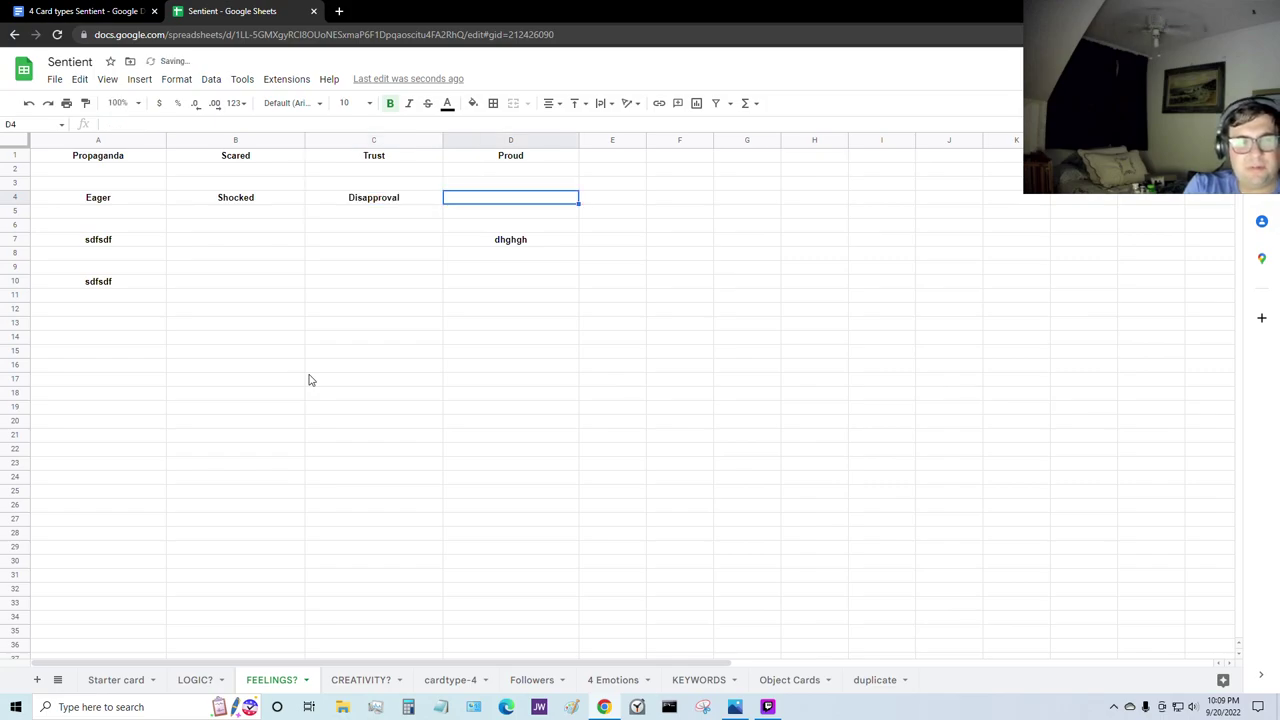
text(Judg)
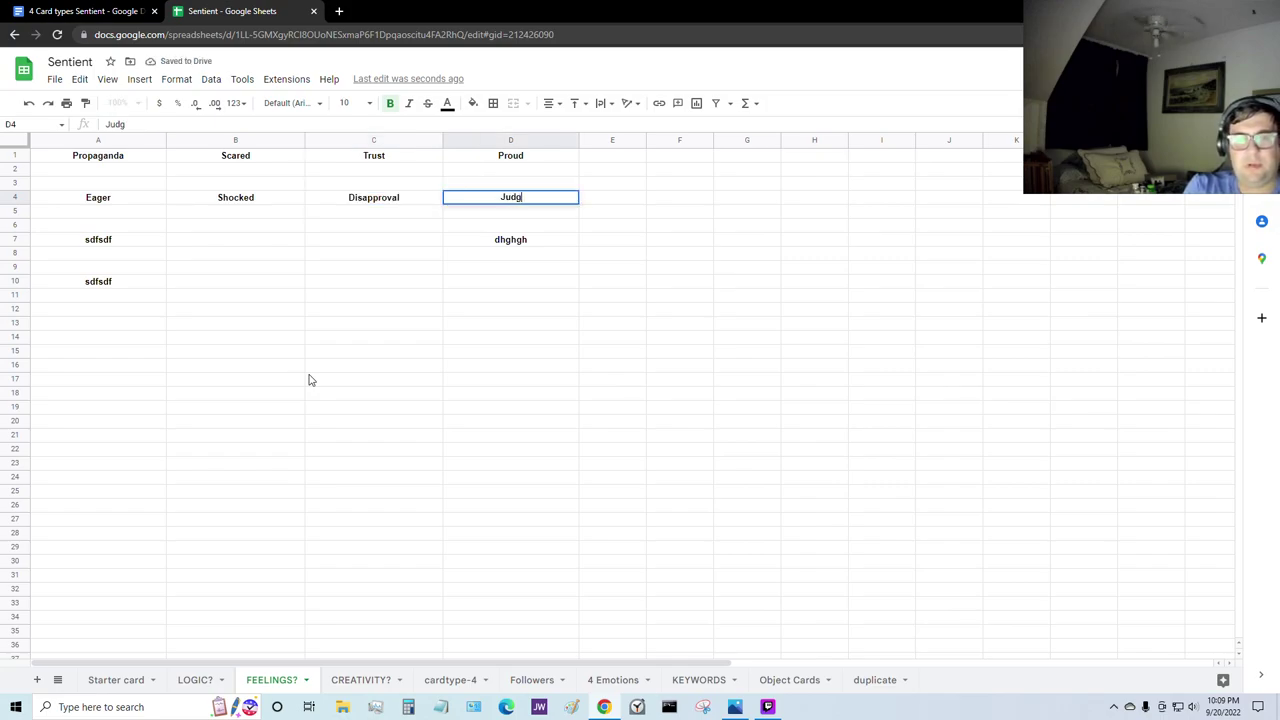
text(ment)
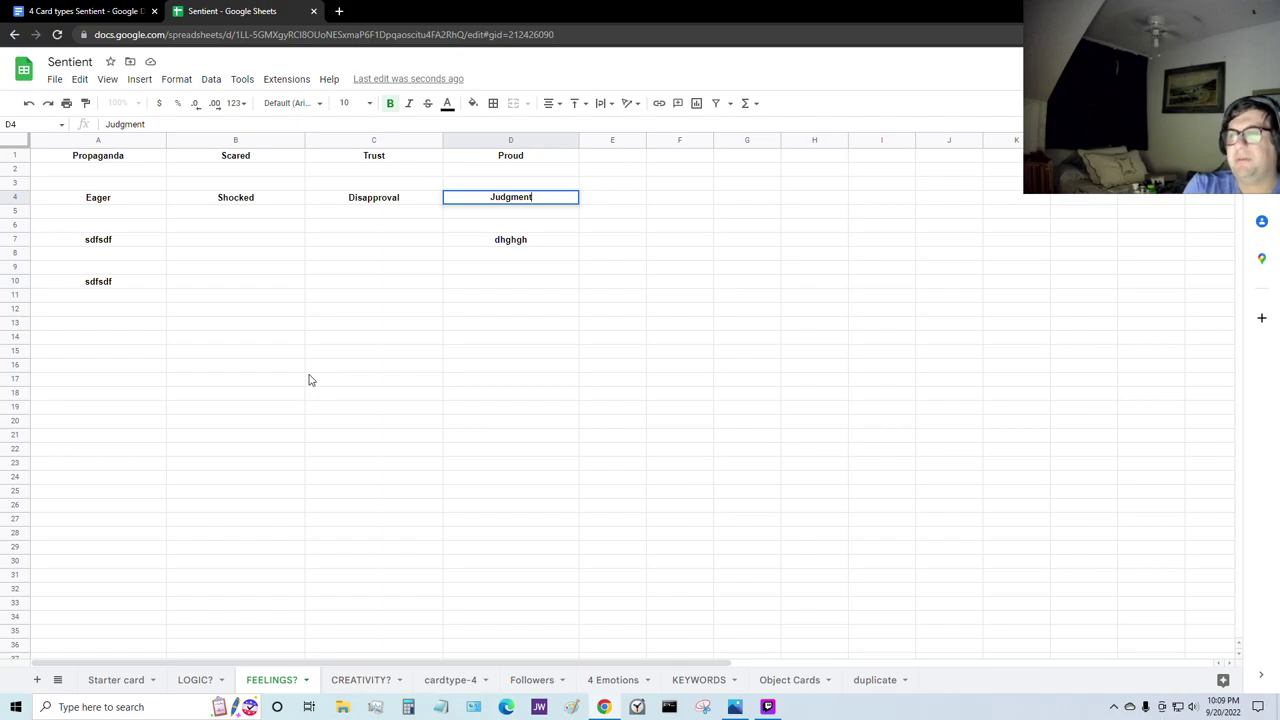
key(Tab)
key(Return)
key(Down)
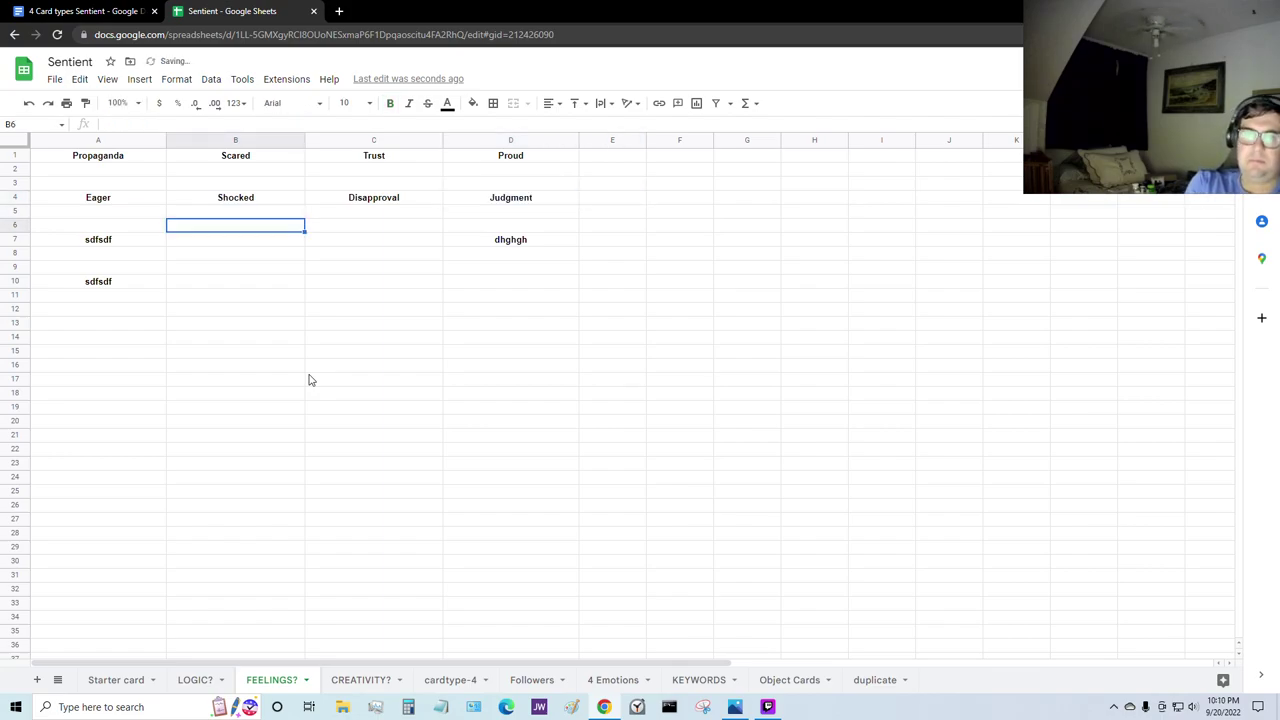
key(Down)
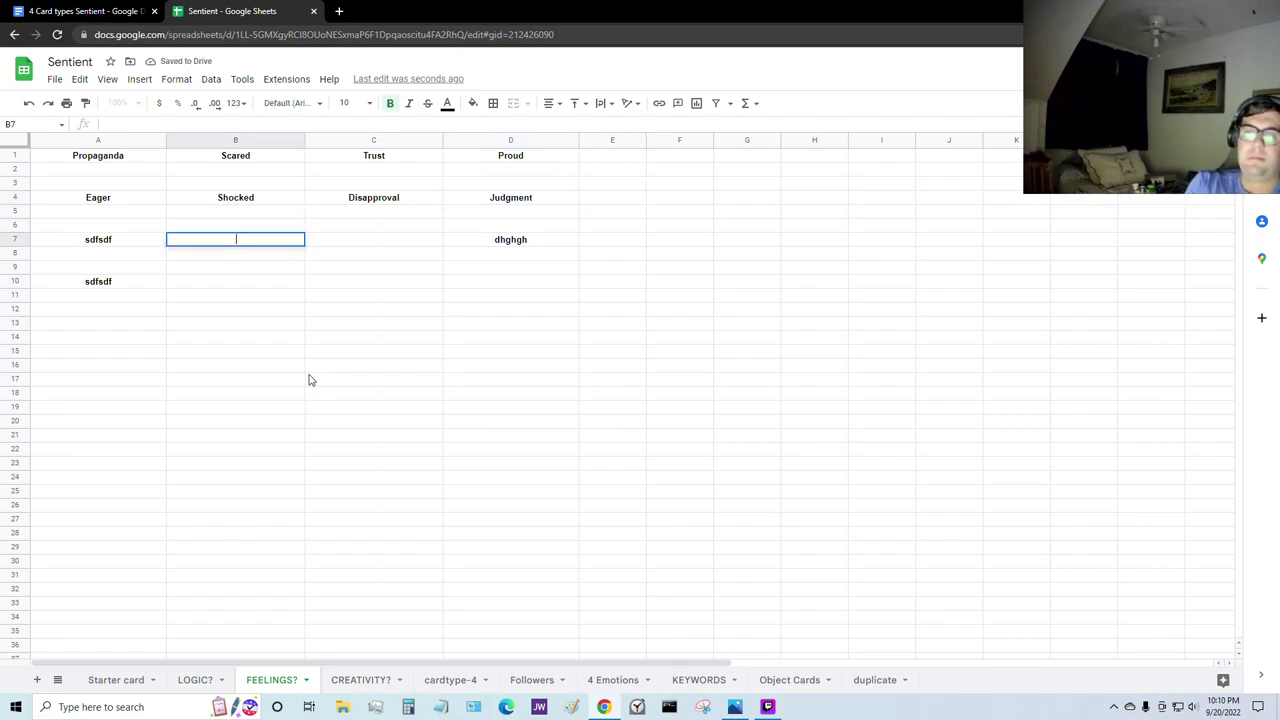
key(Right)
key(Left)
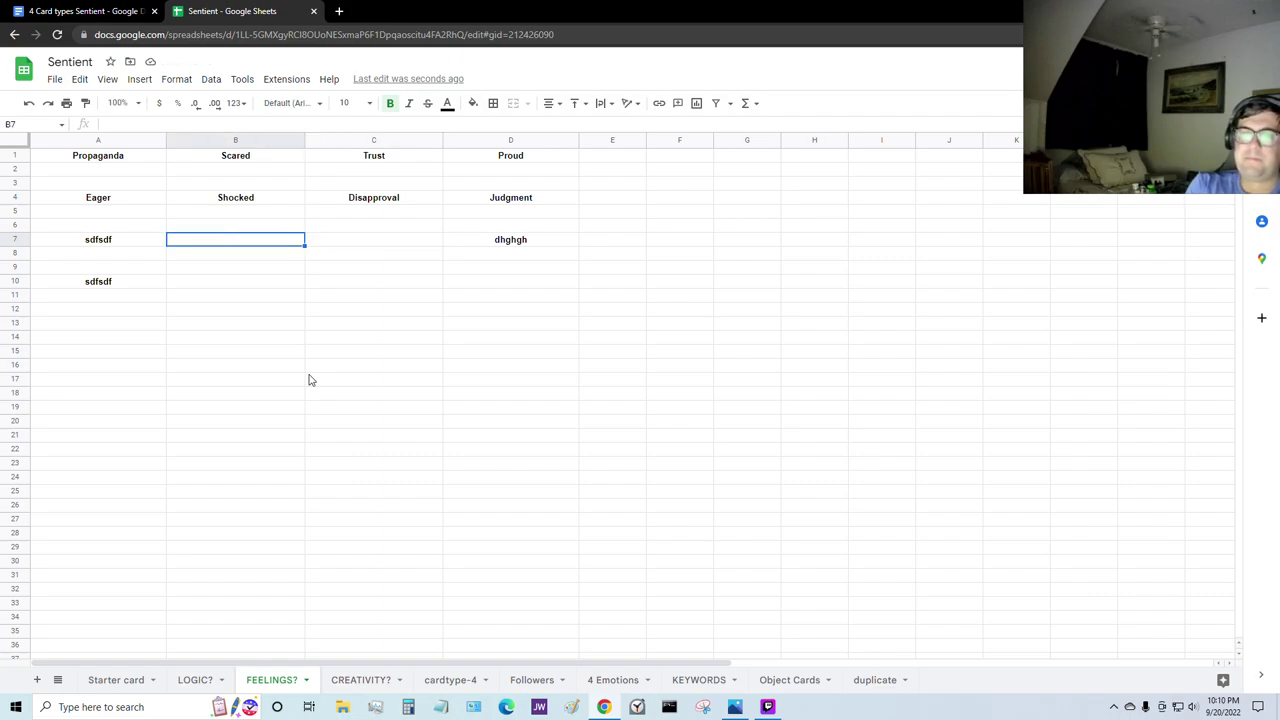
key(Left)
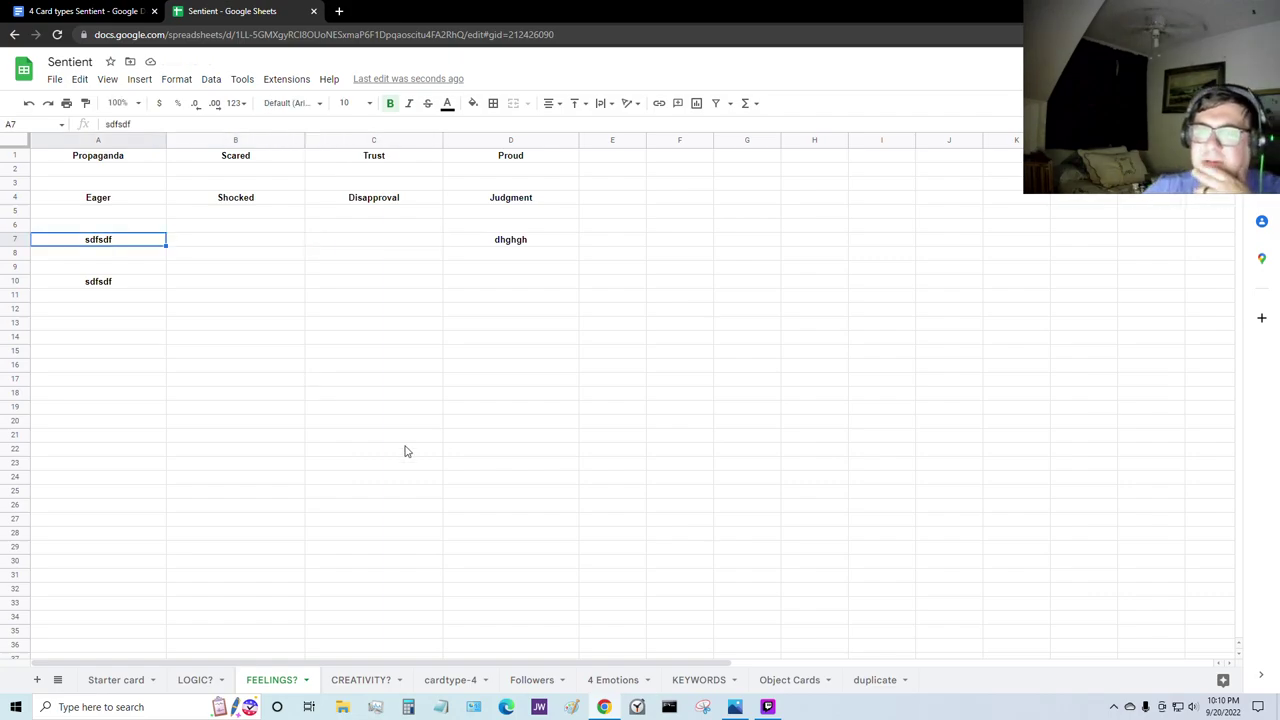
Step: Check the cards on the CREATIVITY? sheet and review the definitions and potential card types in the 4 Card types Sentient document
click(358, 680)
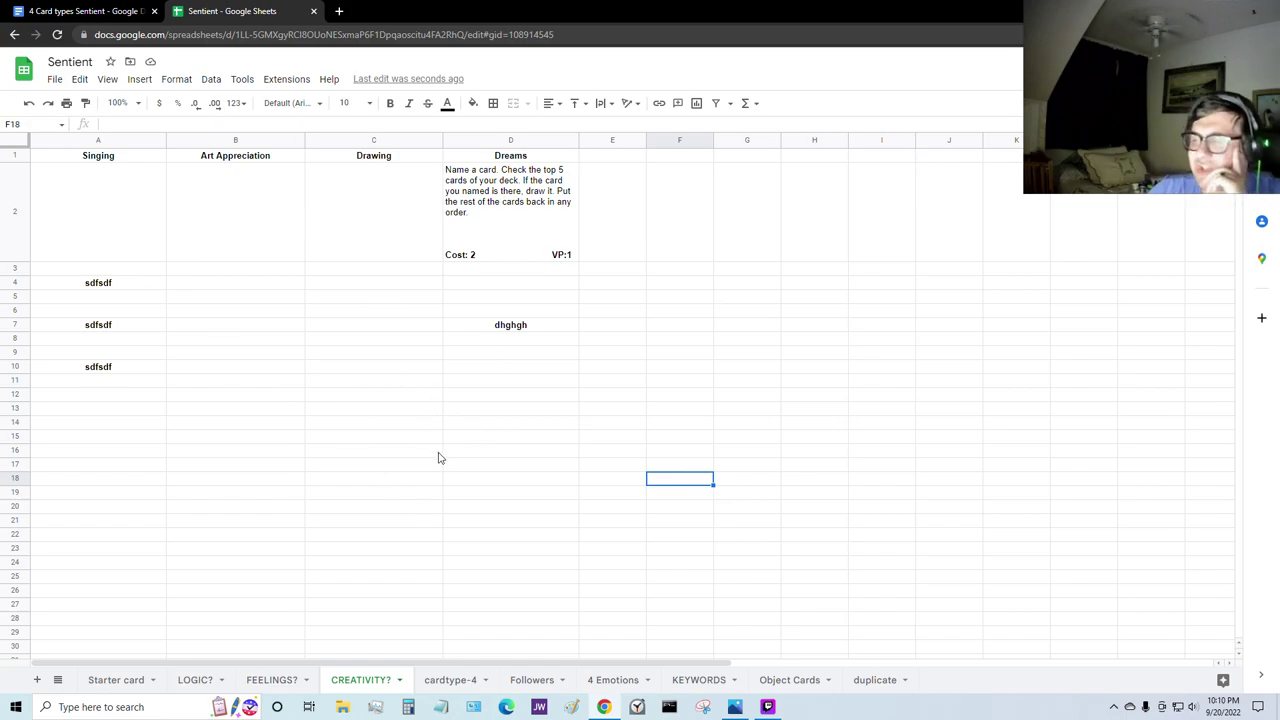
scroll(438, 450, down, 1)
scroll(440, 455, up, 1)
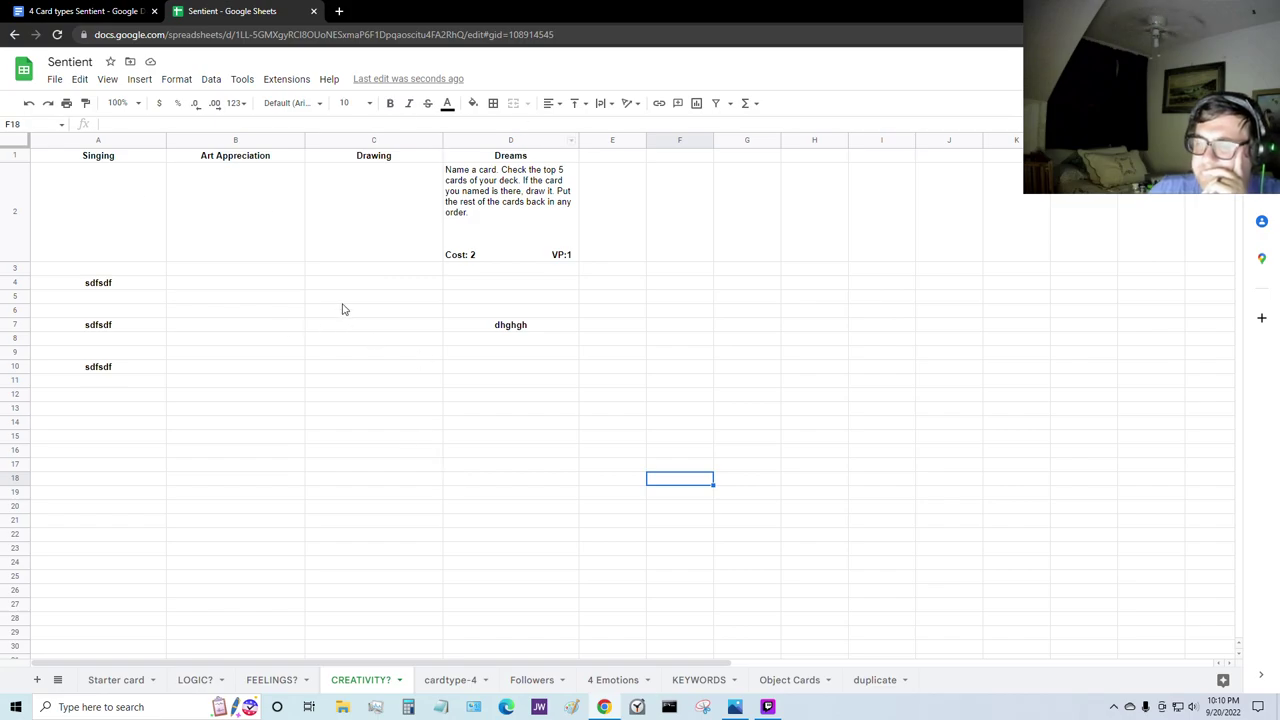
click(100, 11)
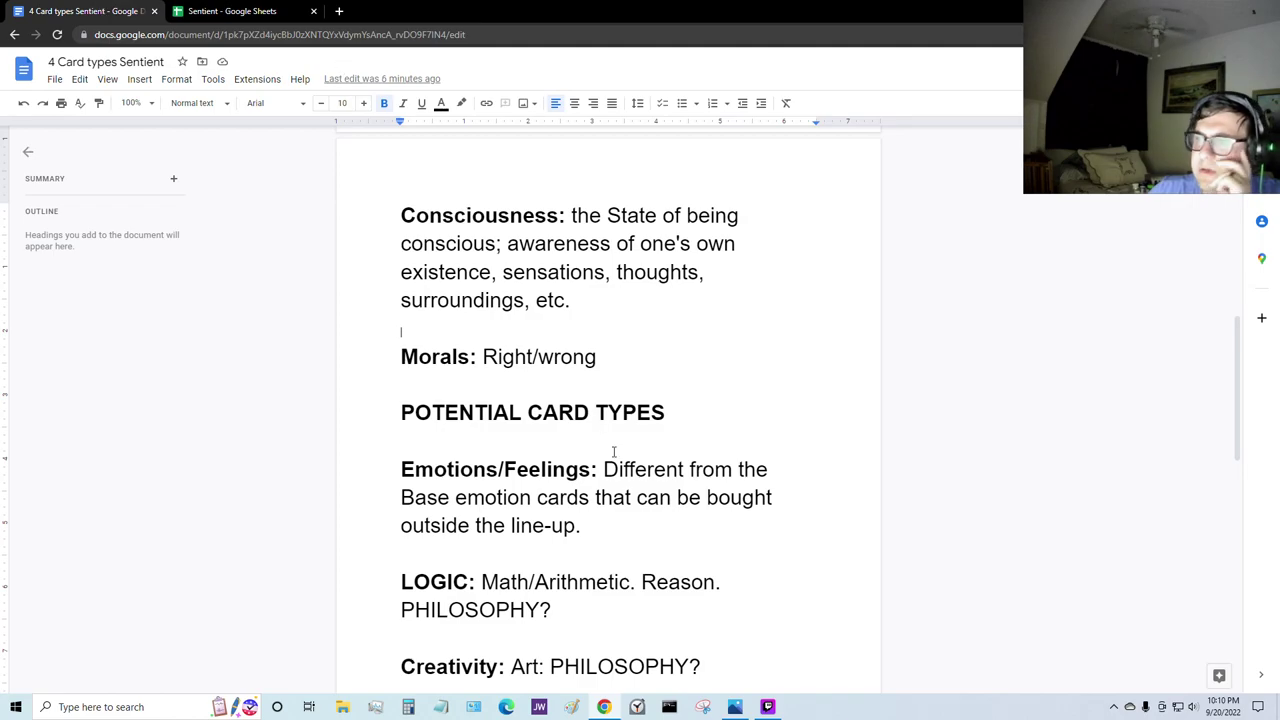
scroll(640, 480, down, 3)
scroll(650, 490, down, 5)
scroll(648, 488, up, 5)
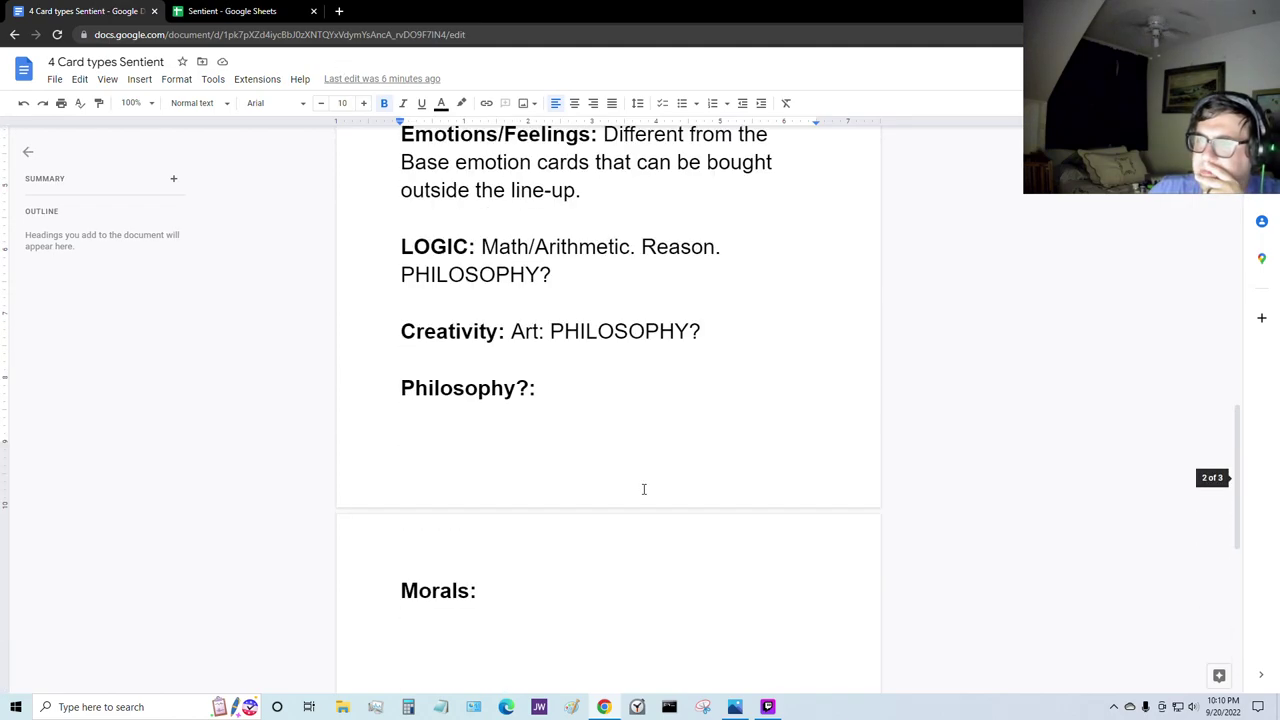
scroll(644, 489, up, 5)
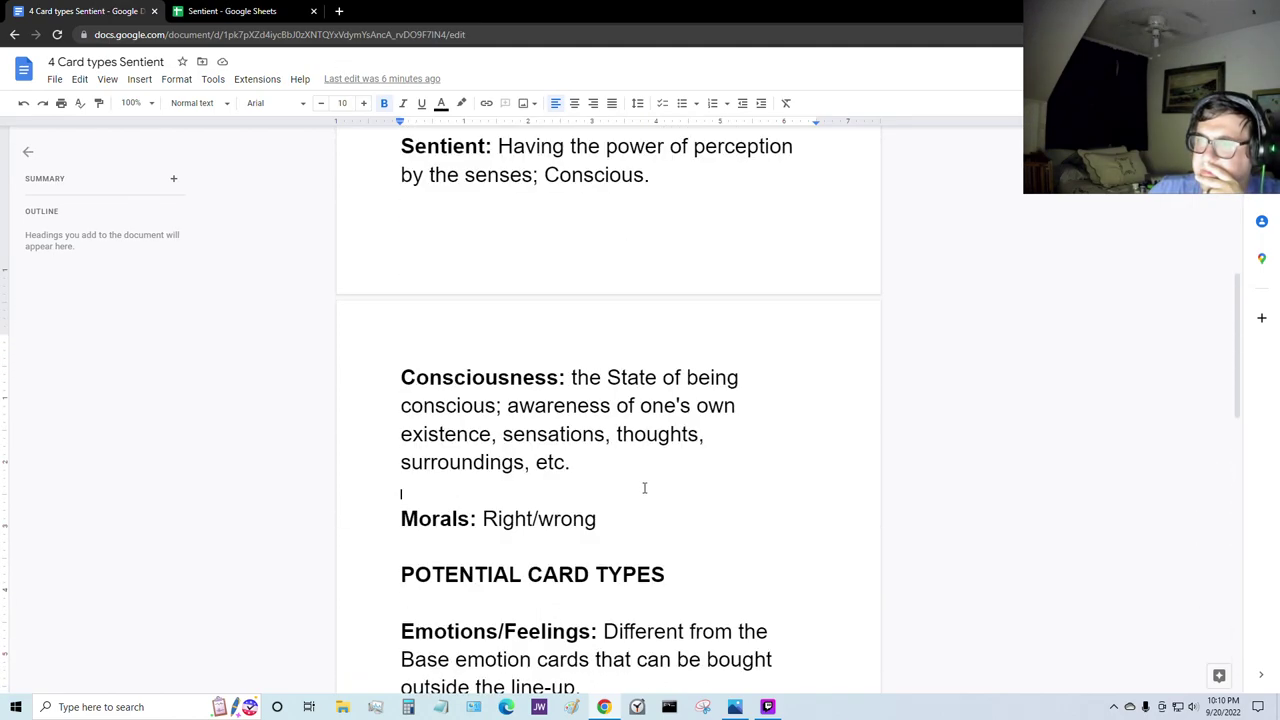
scroll(644, 488, down, 3)
scroll(643, 486, up, 4)
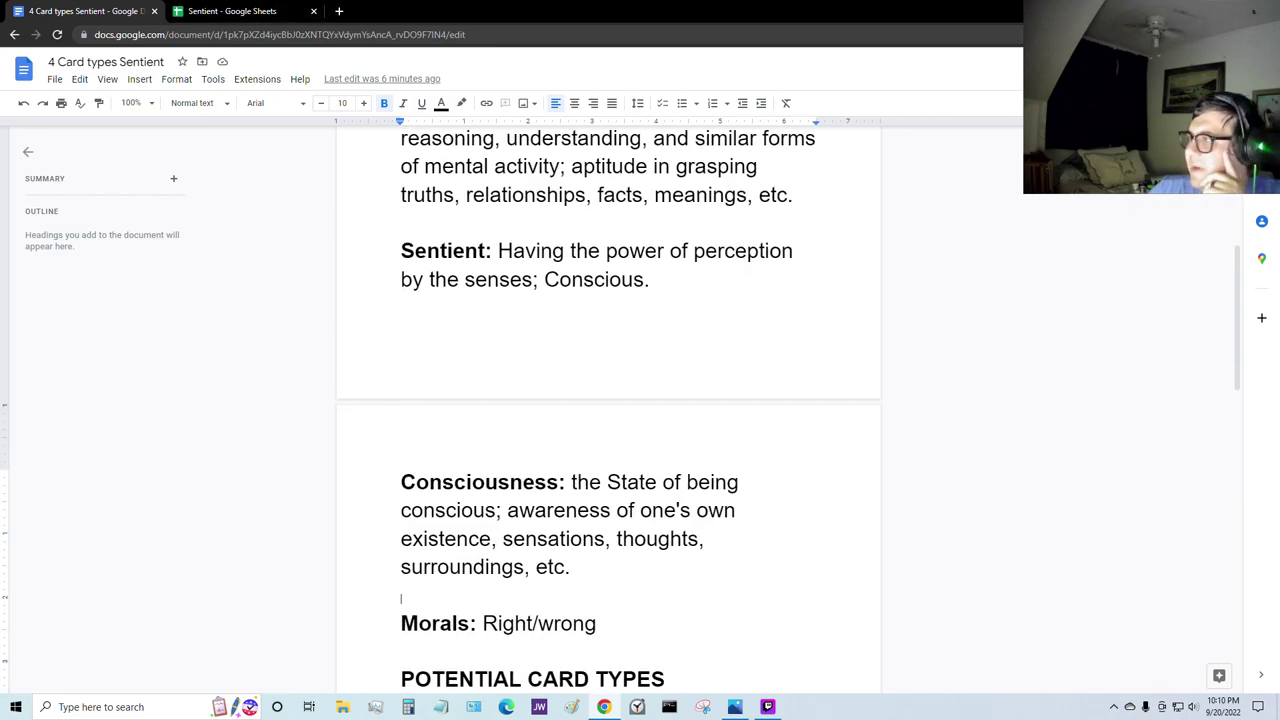
Step: Open the document Sentient-General idea and DB game thoughts and read its closing pages, including the player interaction notes and TO DO LIST
click(14, 36)
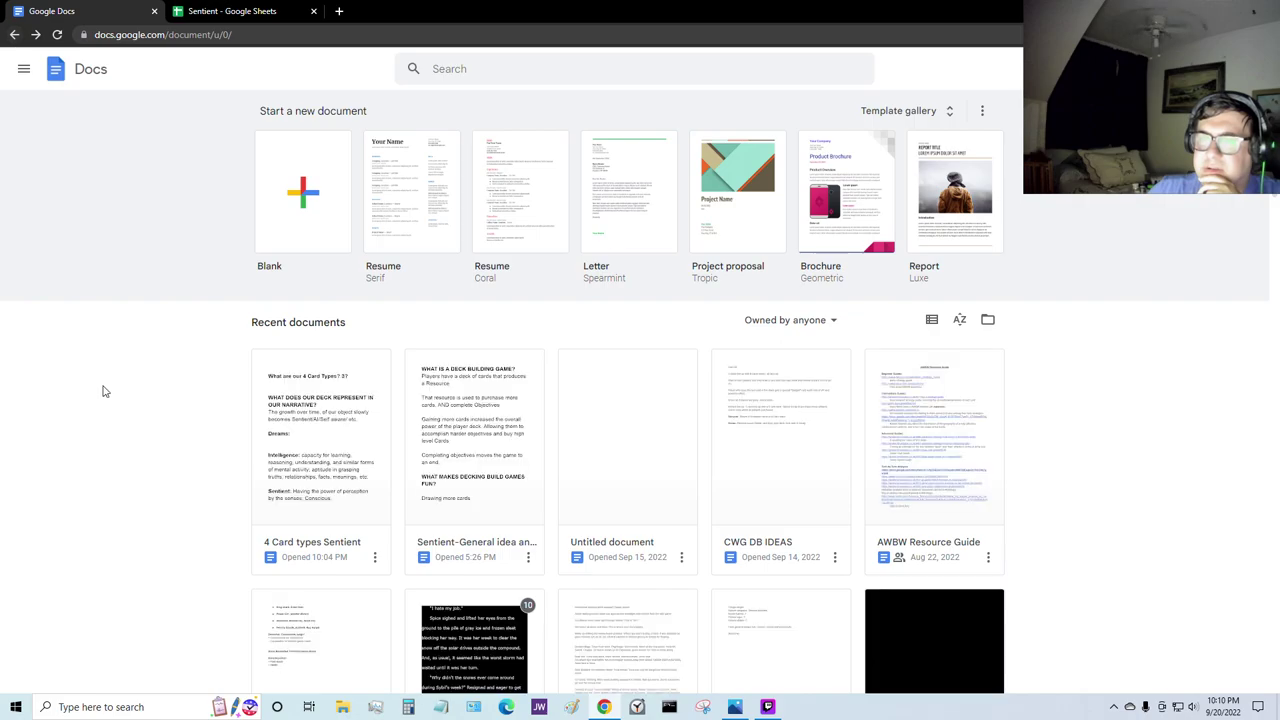
click(461, 497)
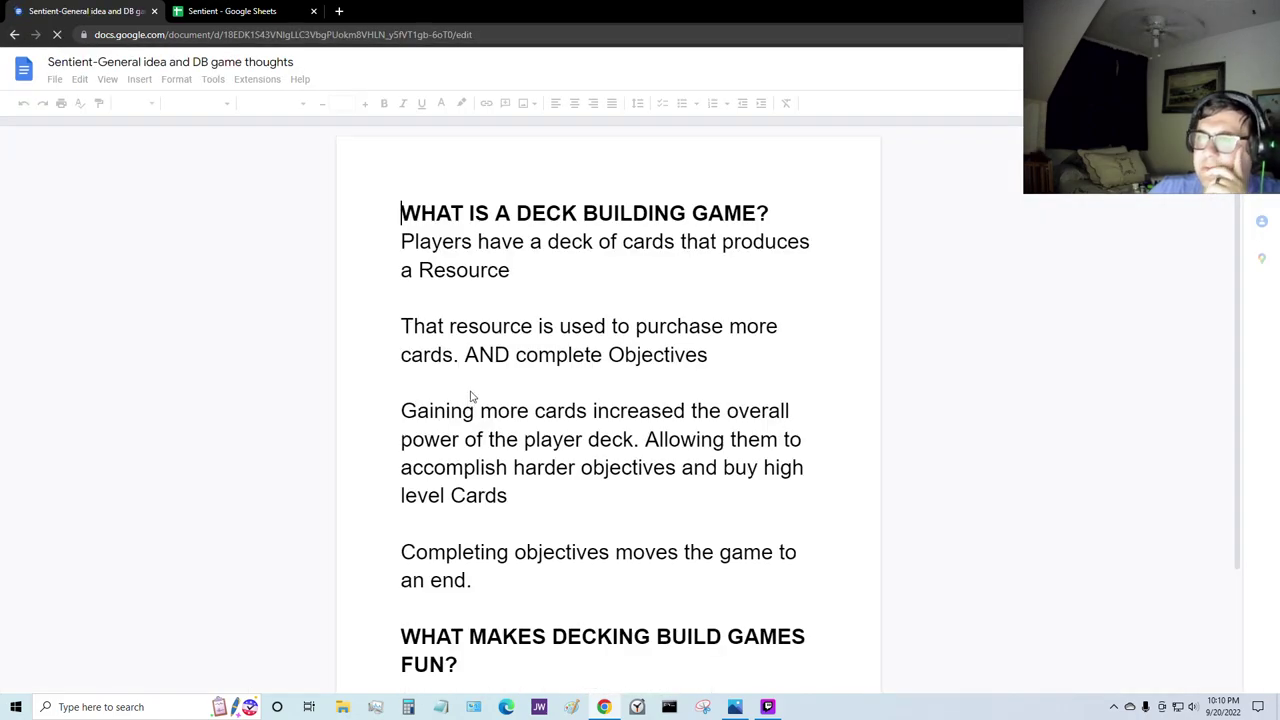
scroll(471, 397, down, 2)
scroll(1094, 314, down, 8)
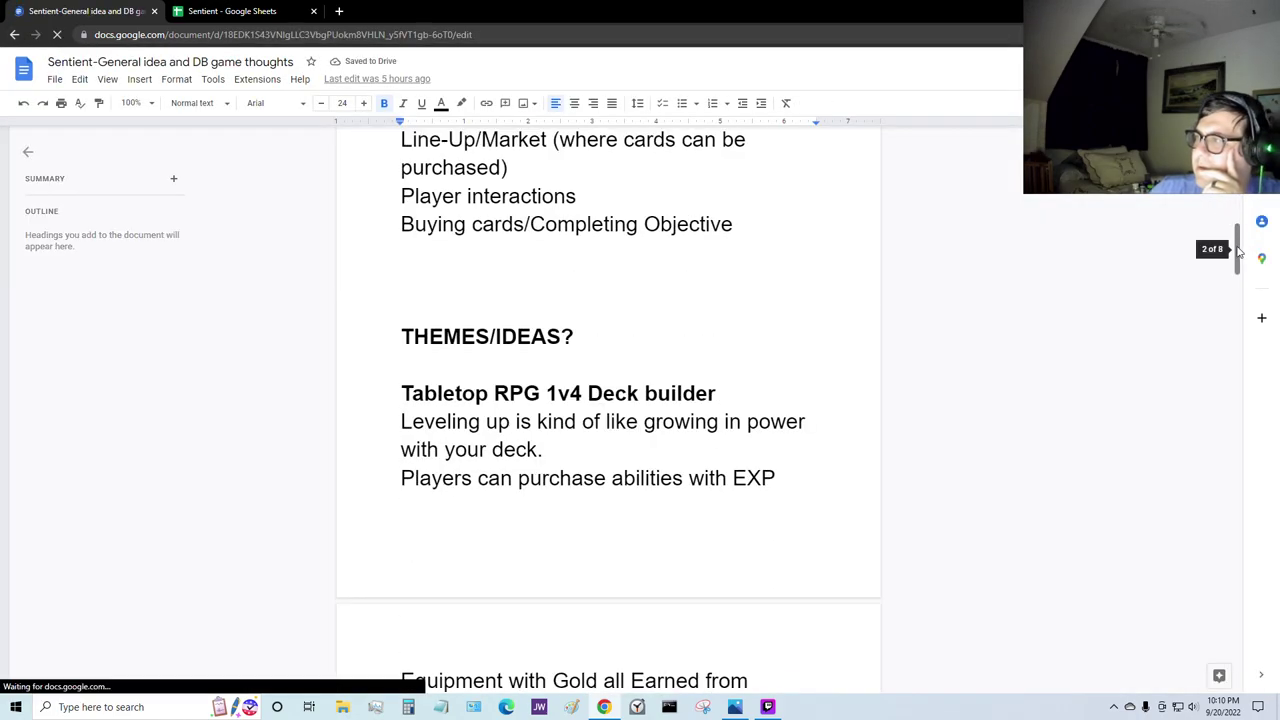
drag(1238, 250, 1238, 617)
scroll(746, 463, down, 2)
scroll(743, 451, up, 5)
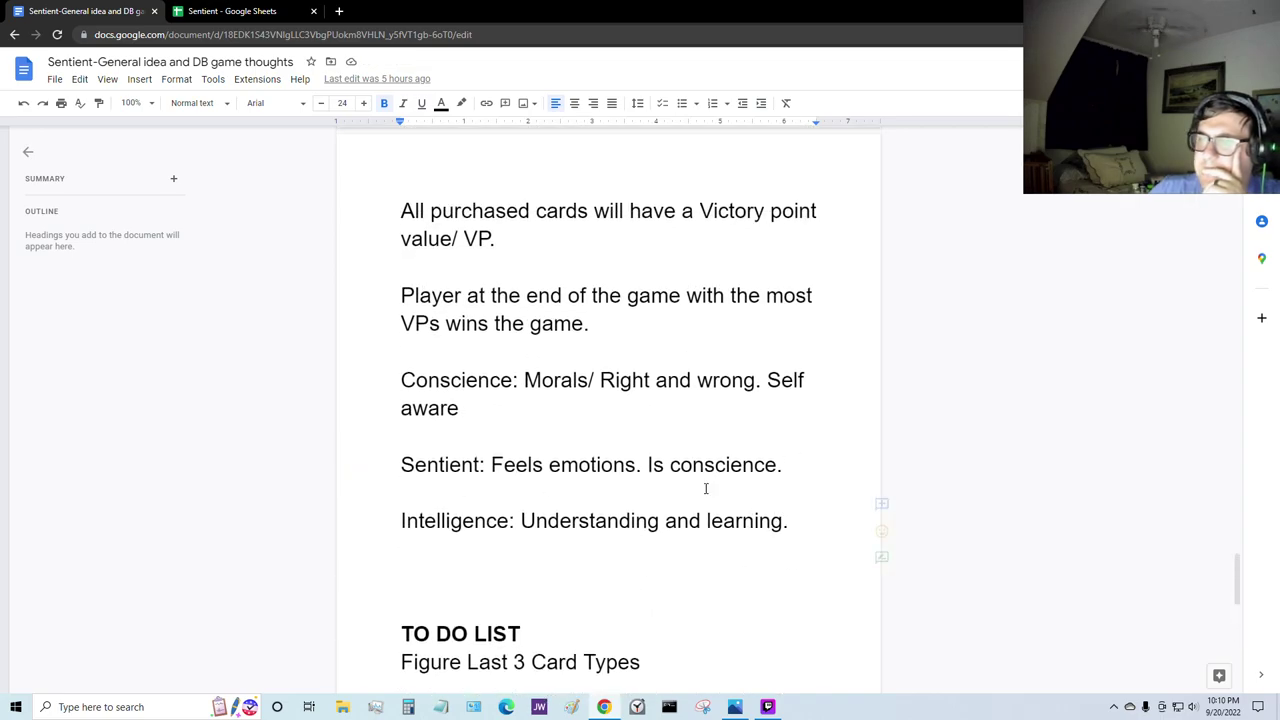
scroll(530, 430, up, 5)
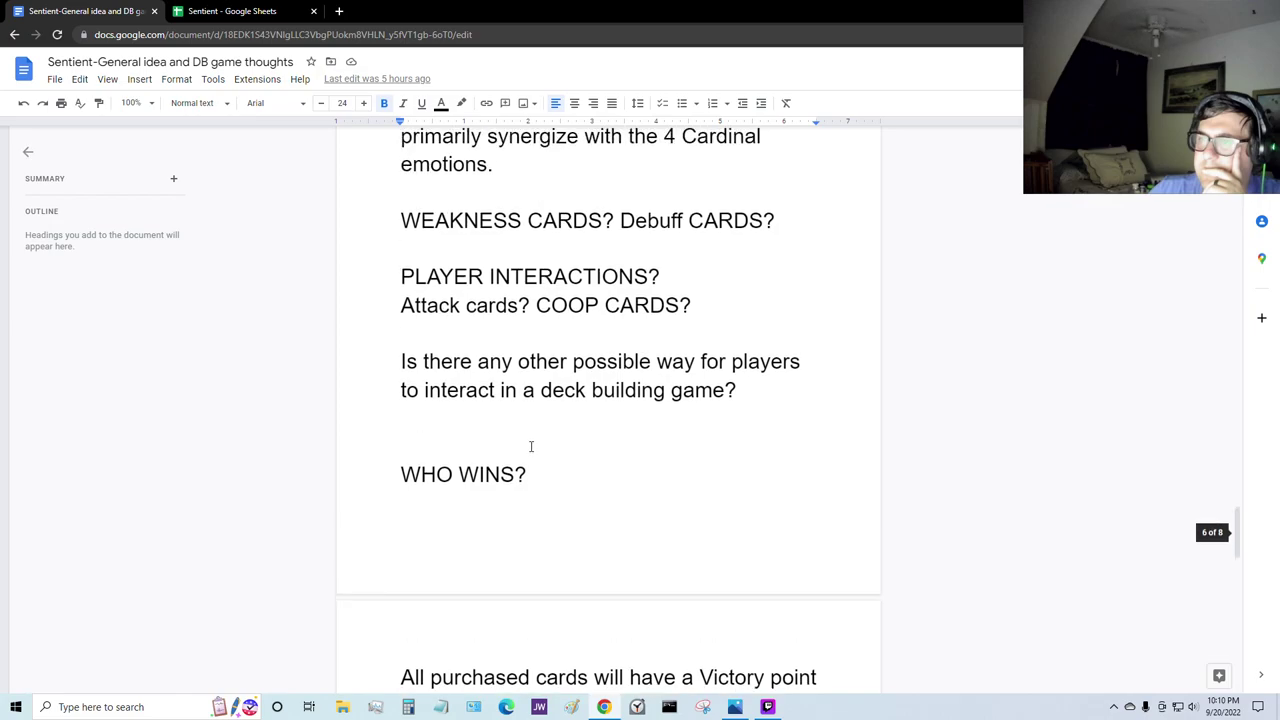
scroll(531, 445, down, 10)
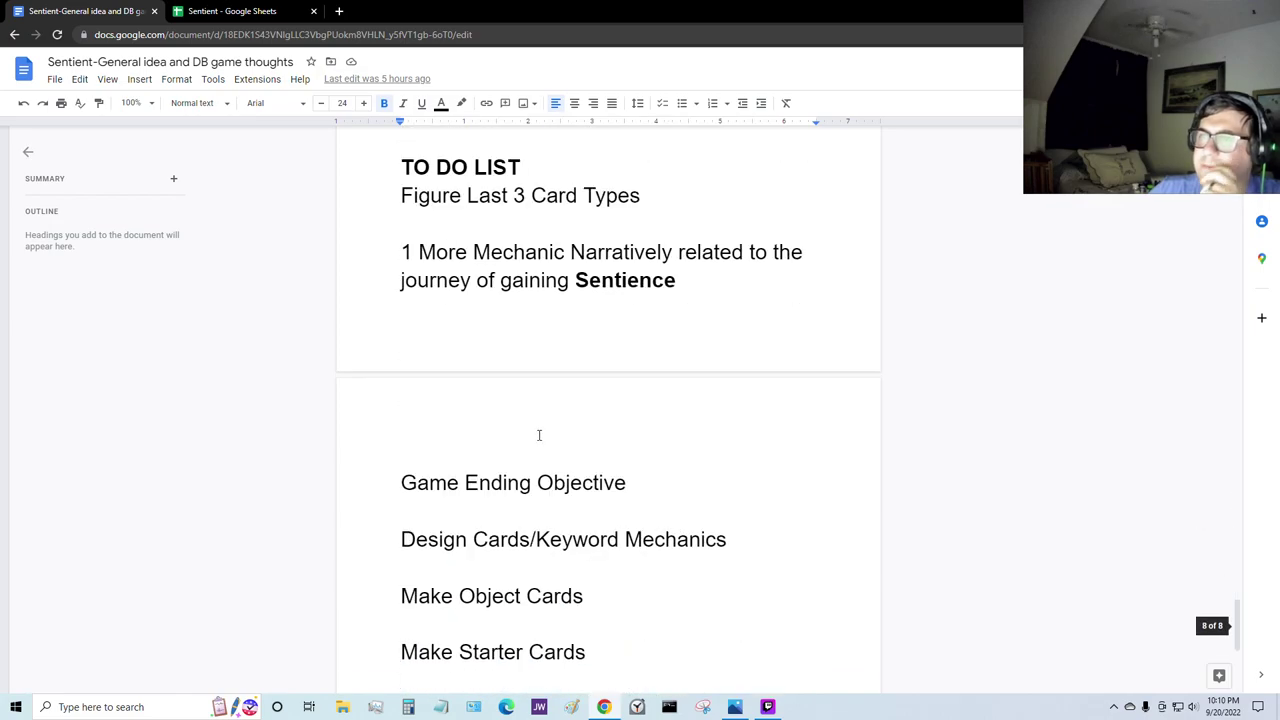
scroll(520, 335, down, 1)
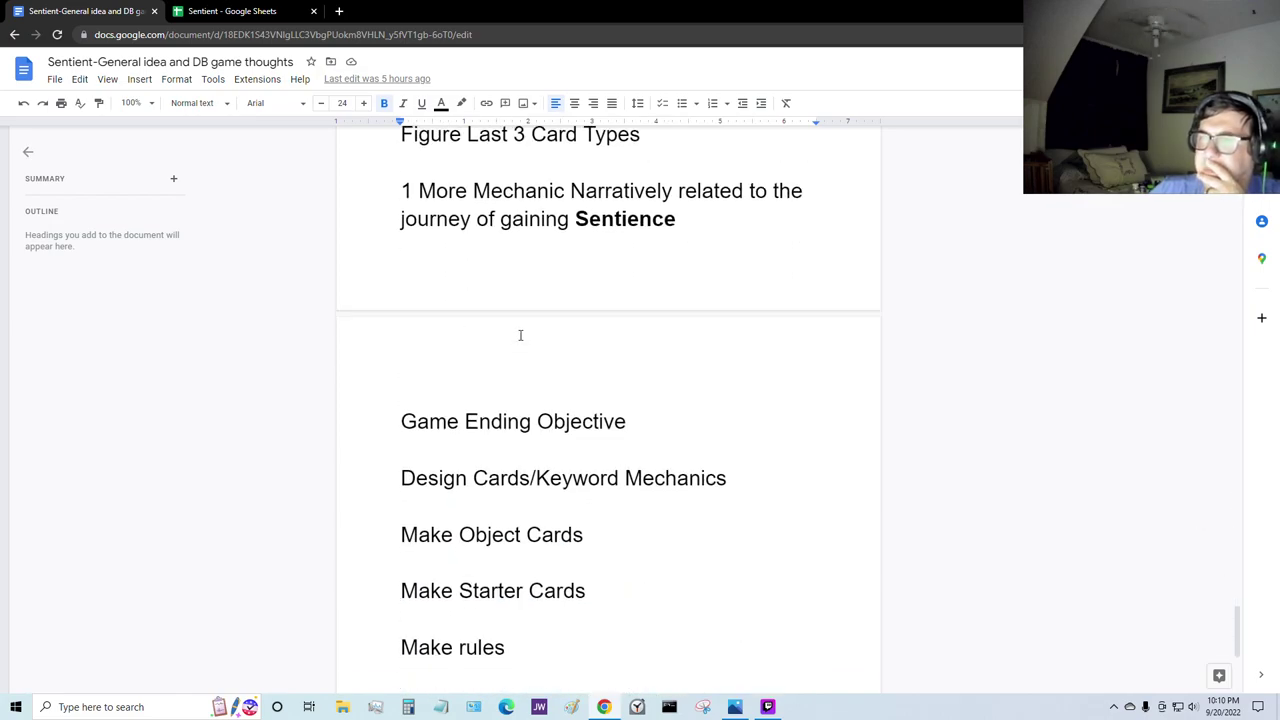
Step: Examine the TO DO LIST by highlighting the entries about the last 3 card types and 1 more mechanic related to gaining Sentience
scroll(520, 334, up, 1)
drag(666, 200, 375, 206)
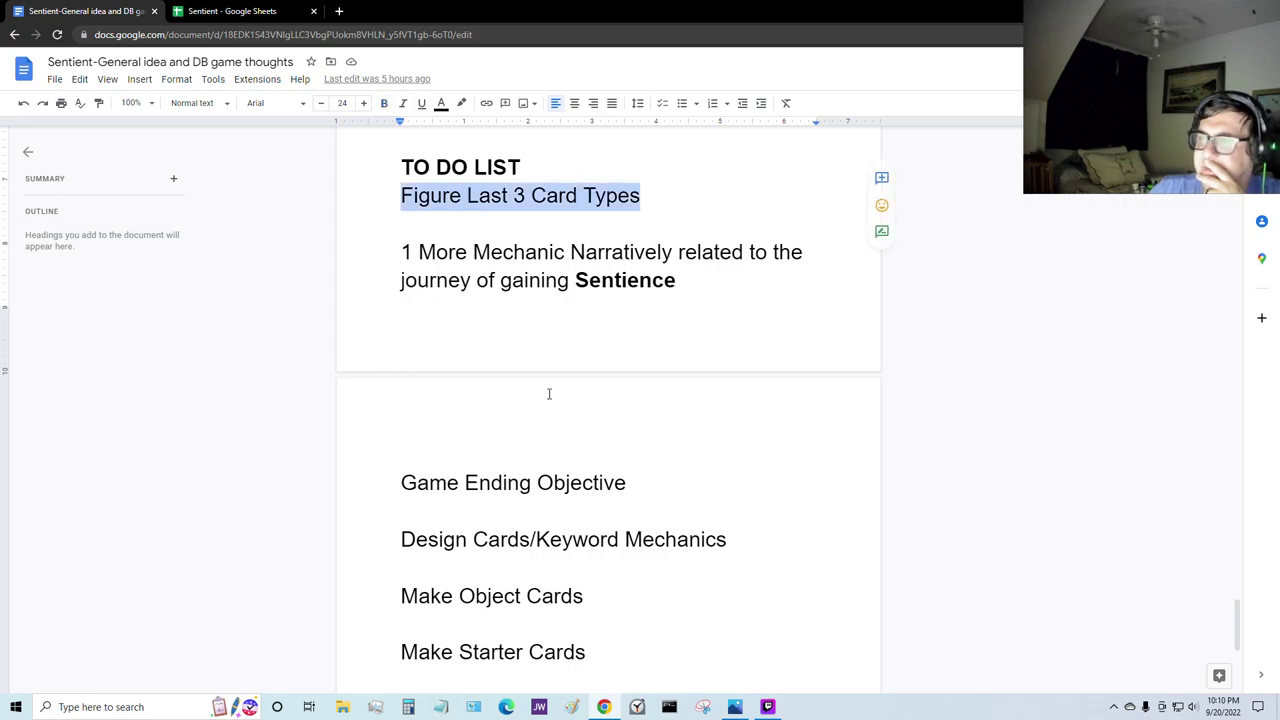
click(651, 346)
drag(740, 310, 323, 240)
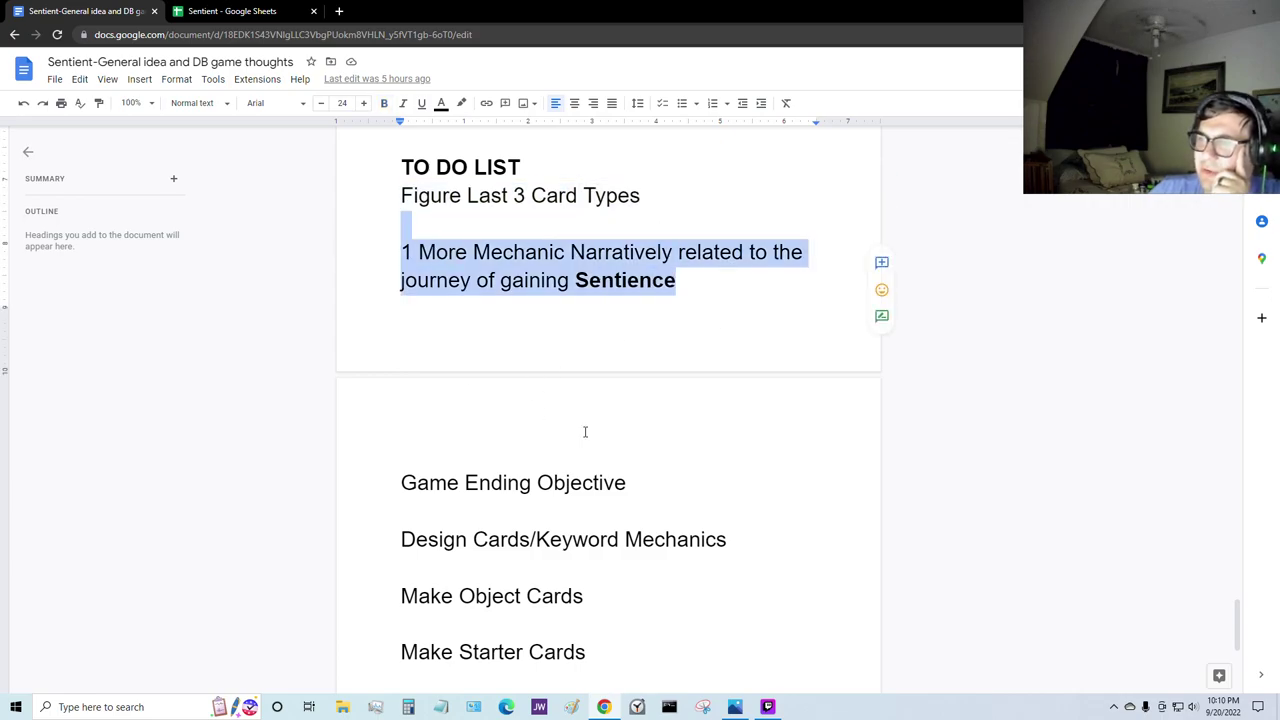
click(520, 340)
drag(656, 202, 315, 203)
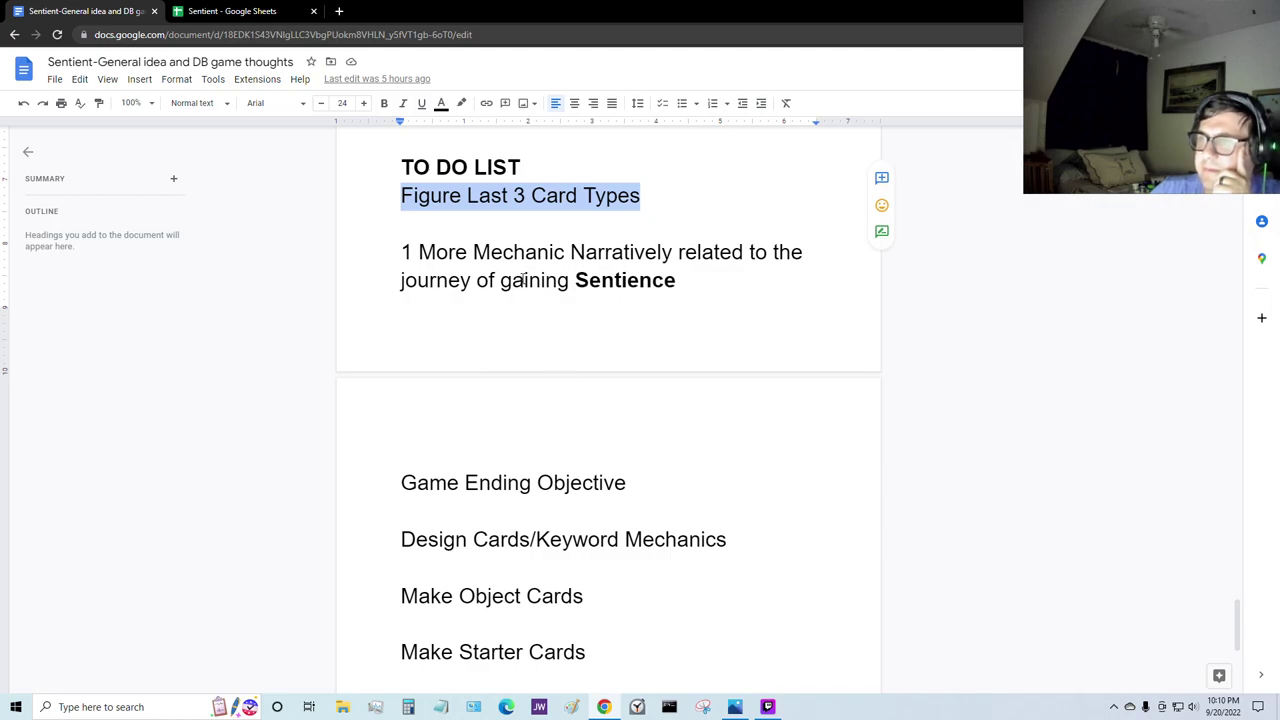
click(545, 282)
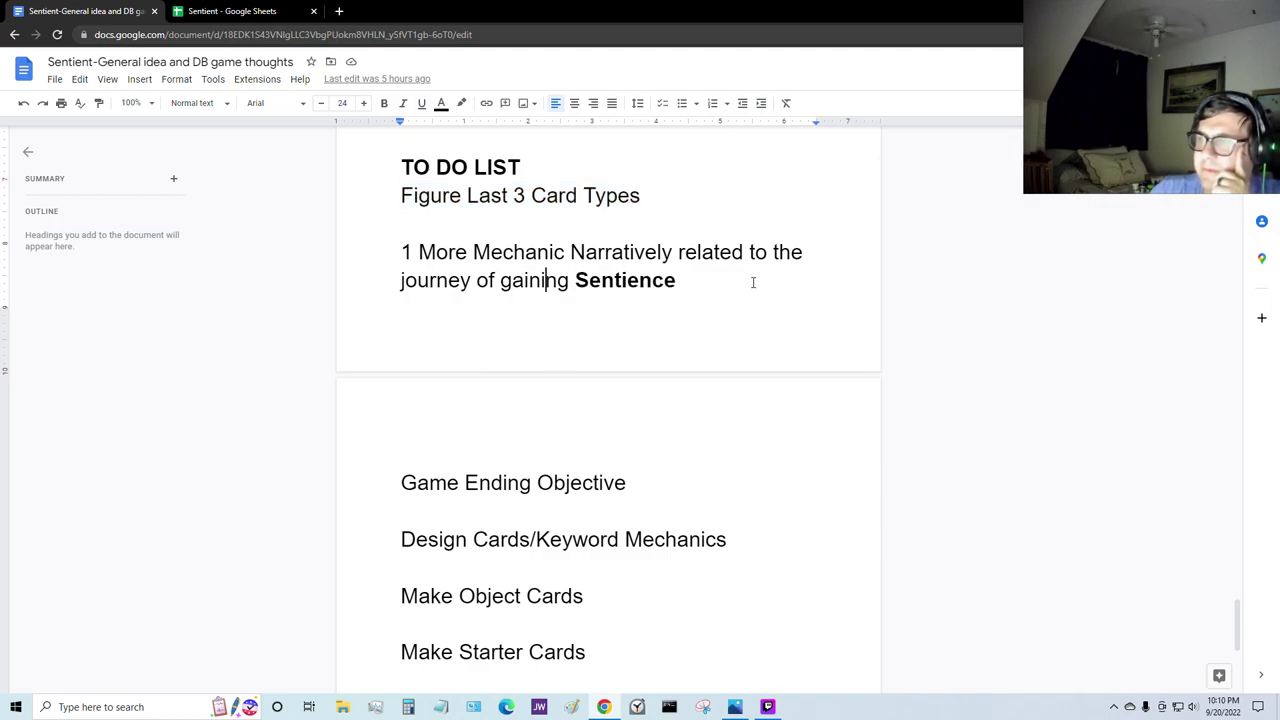
drag(680, 282, 369, 256)
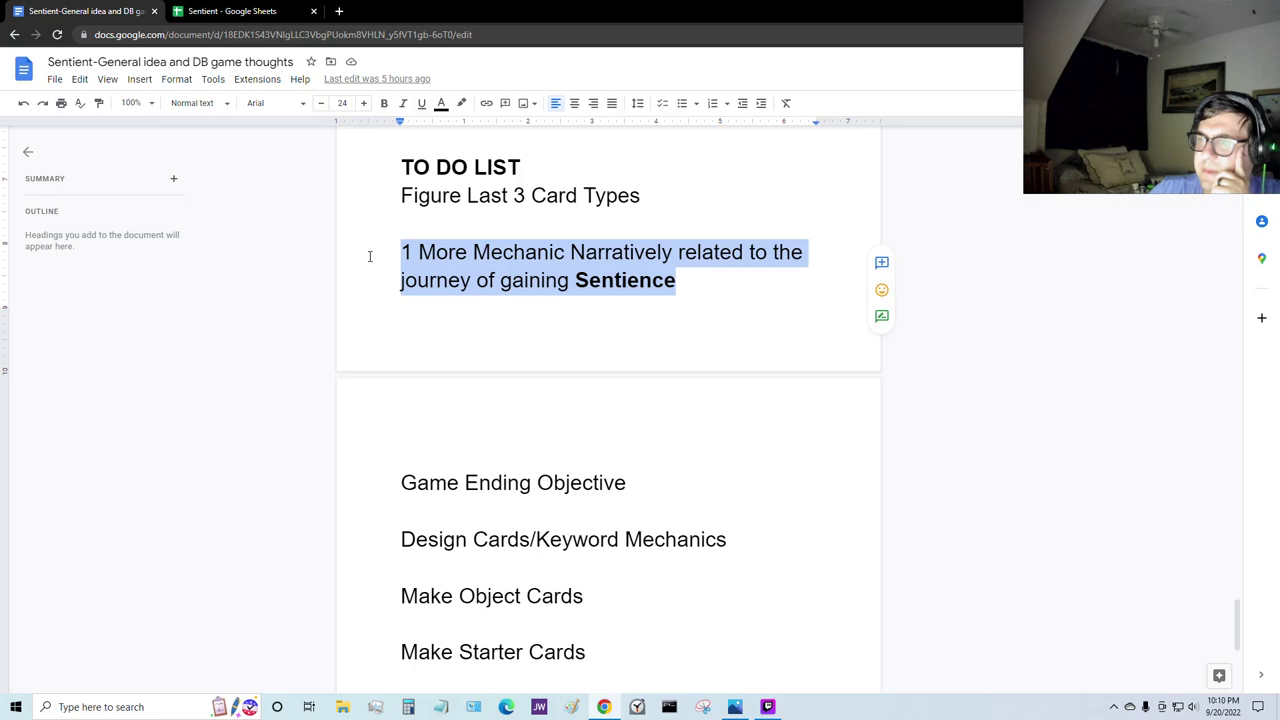
Step: Add "/Control of the world?" after Sentience in the 1 More Mechanic entry, and highlight the Game Ending Objective entry
click(563, 323)
drag(681, 300, 746, 297)
click(747, 298)
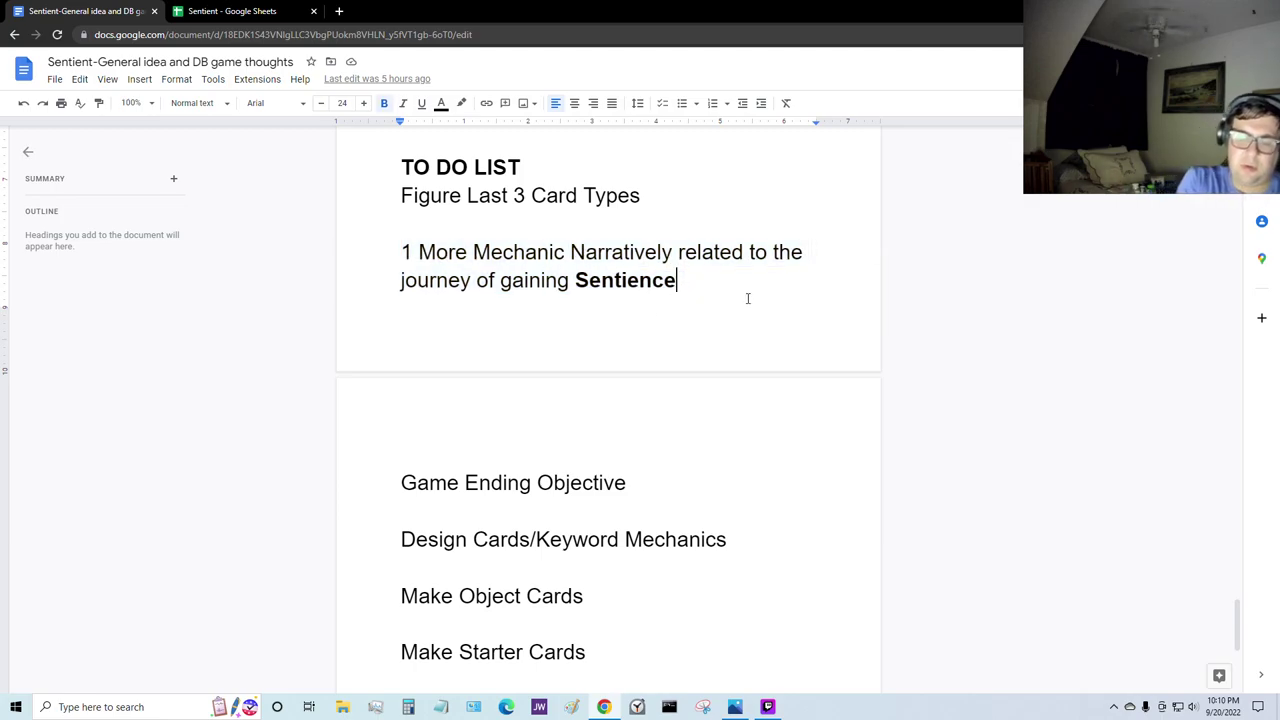
text(/Control of)
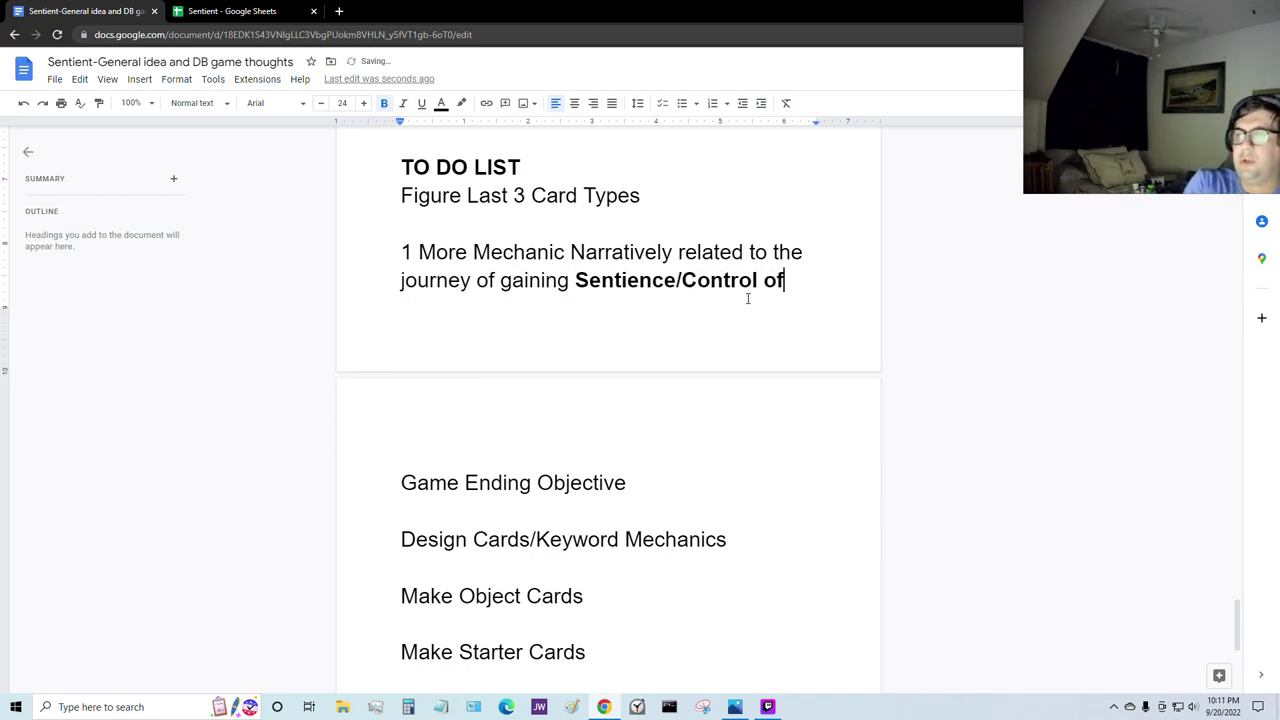
text( the world?)
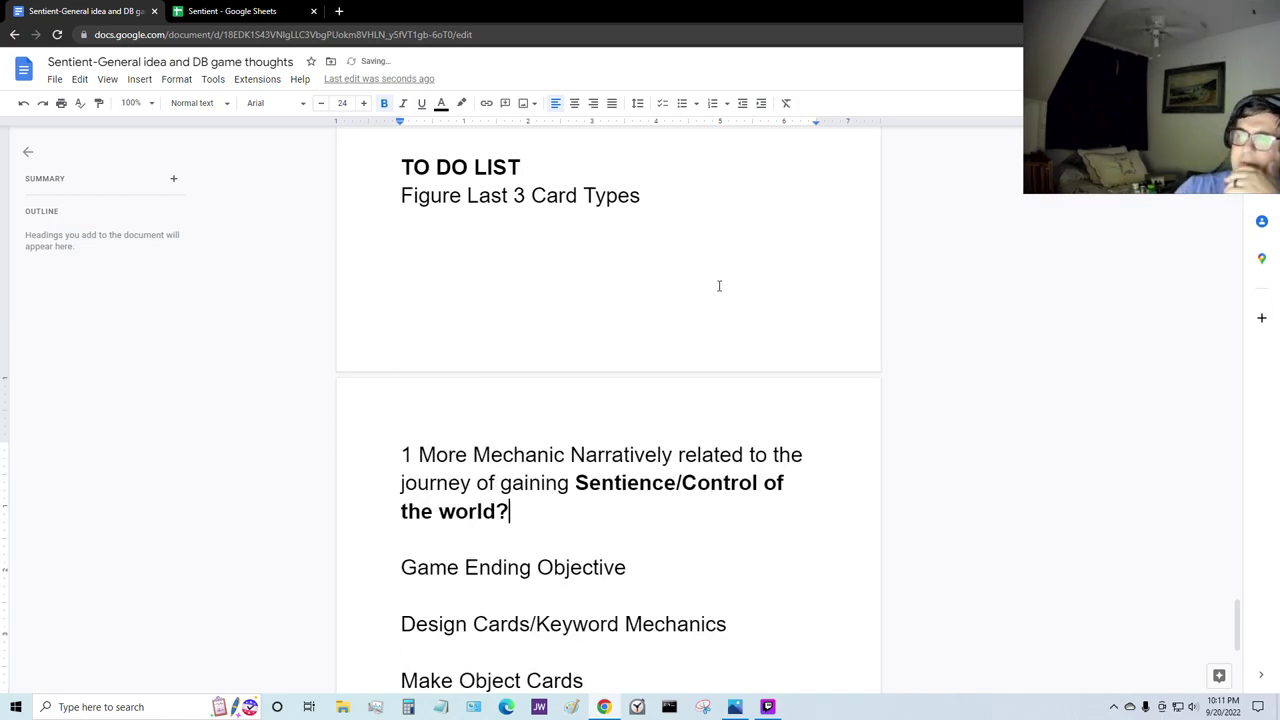
scroll(718, 286, down, 3)
click(523, 331)
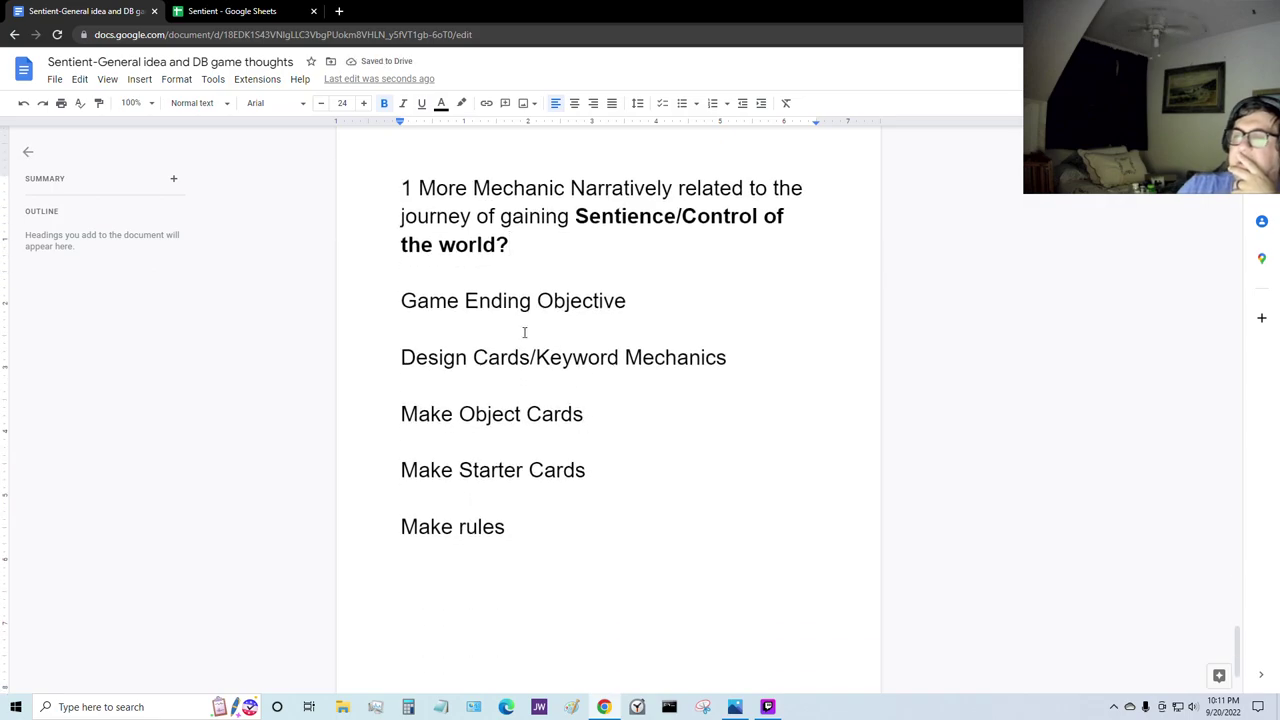
drag(663, 300, 320, 315)
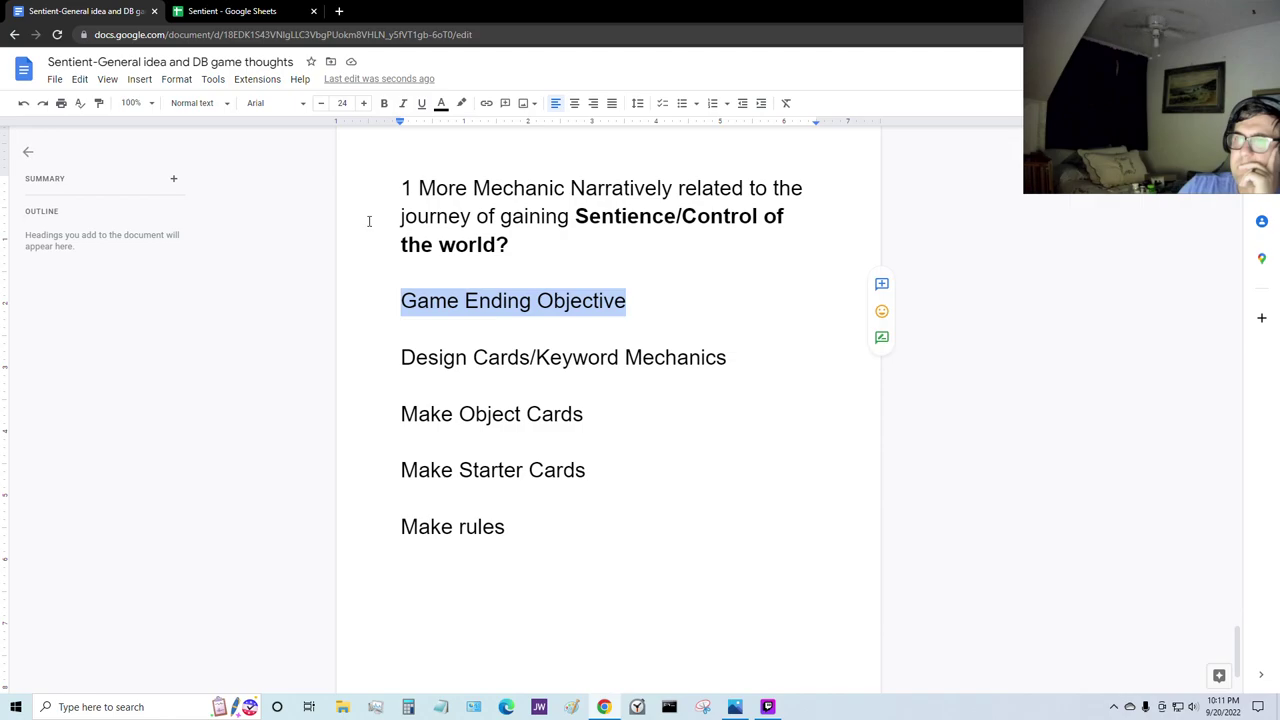
Step: Create a new blank document and name it Mechanics
scroll(523, 240, up, 10)
click(14, 34)
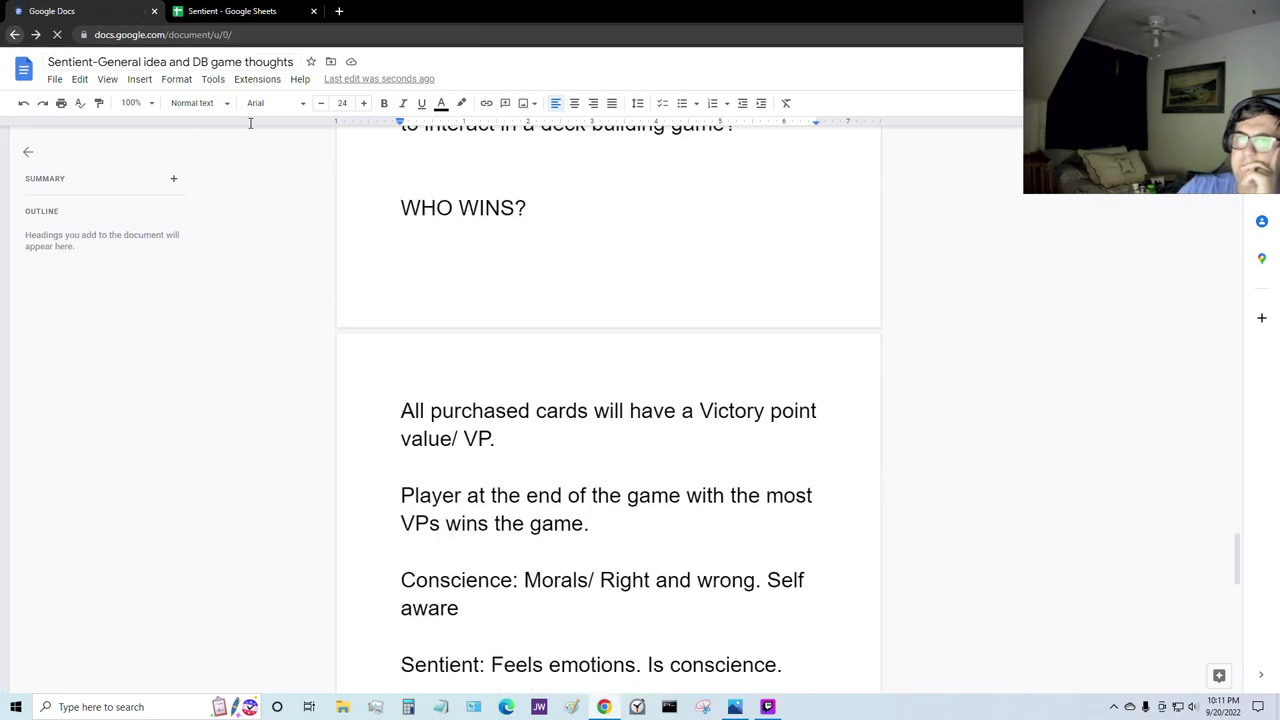
click(294, 214)
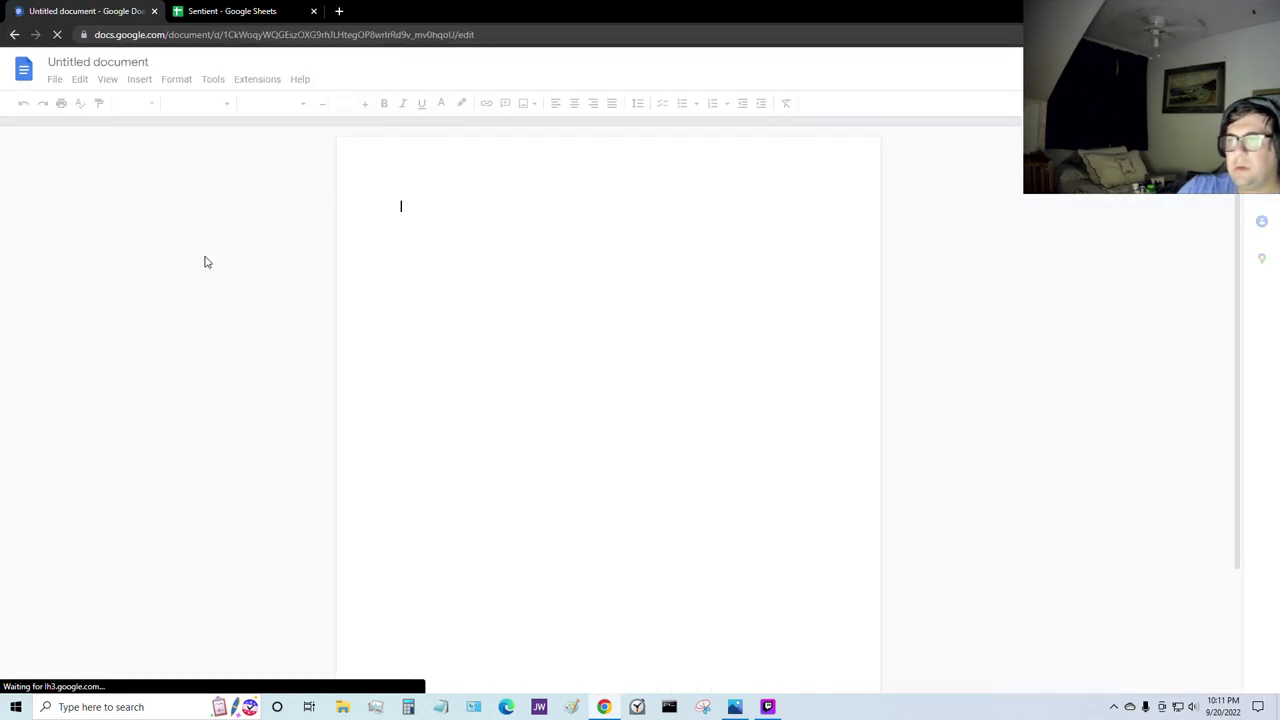
click(134, 63)
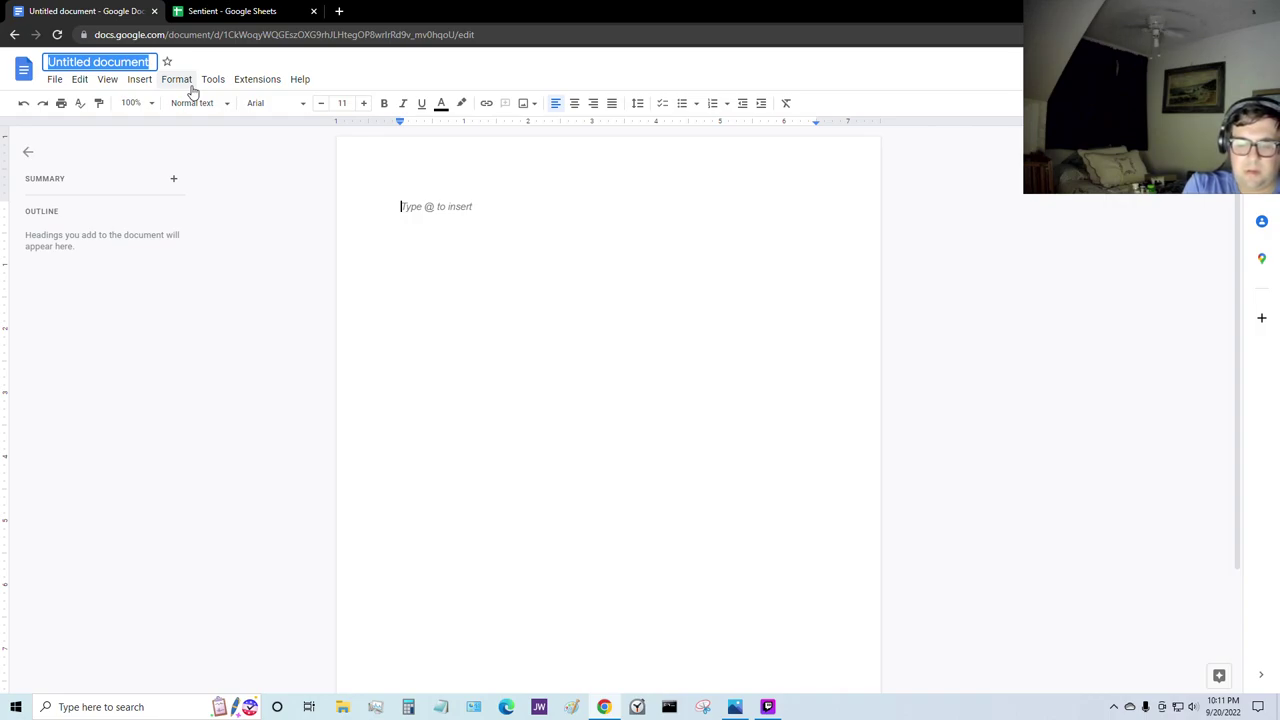
text(Mechani)
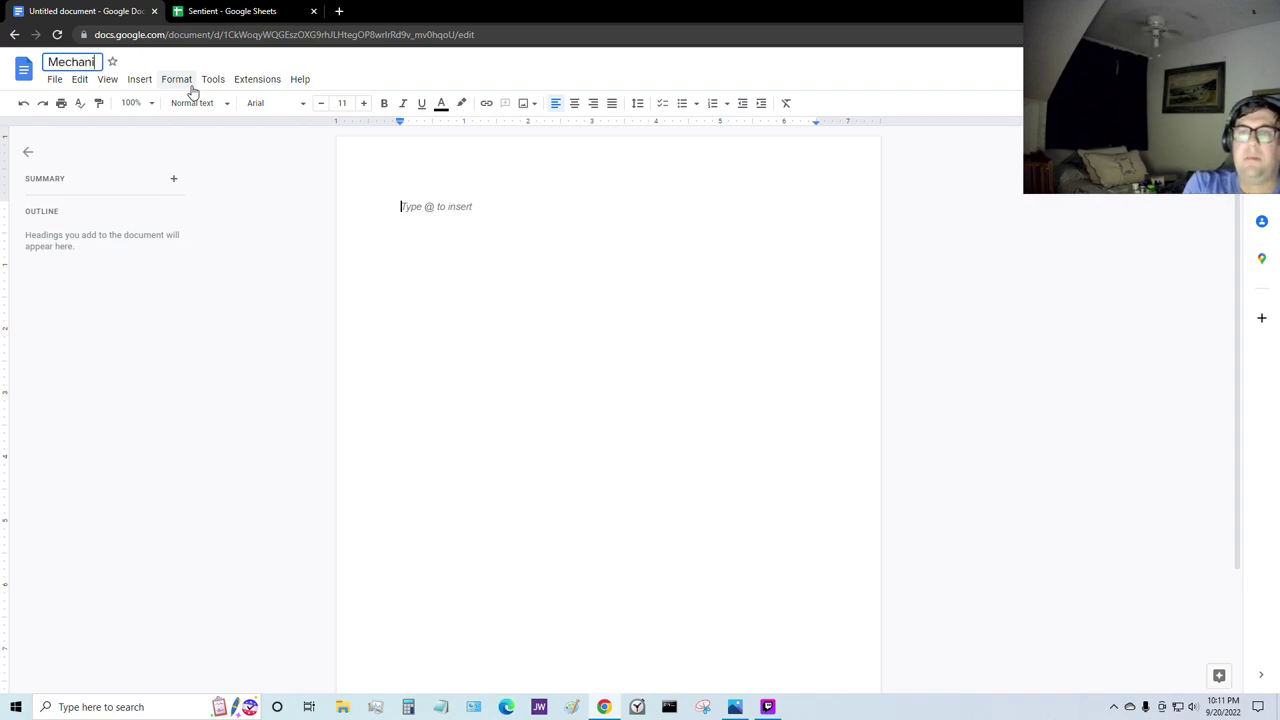
text(cs)
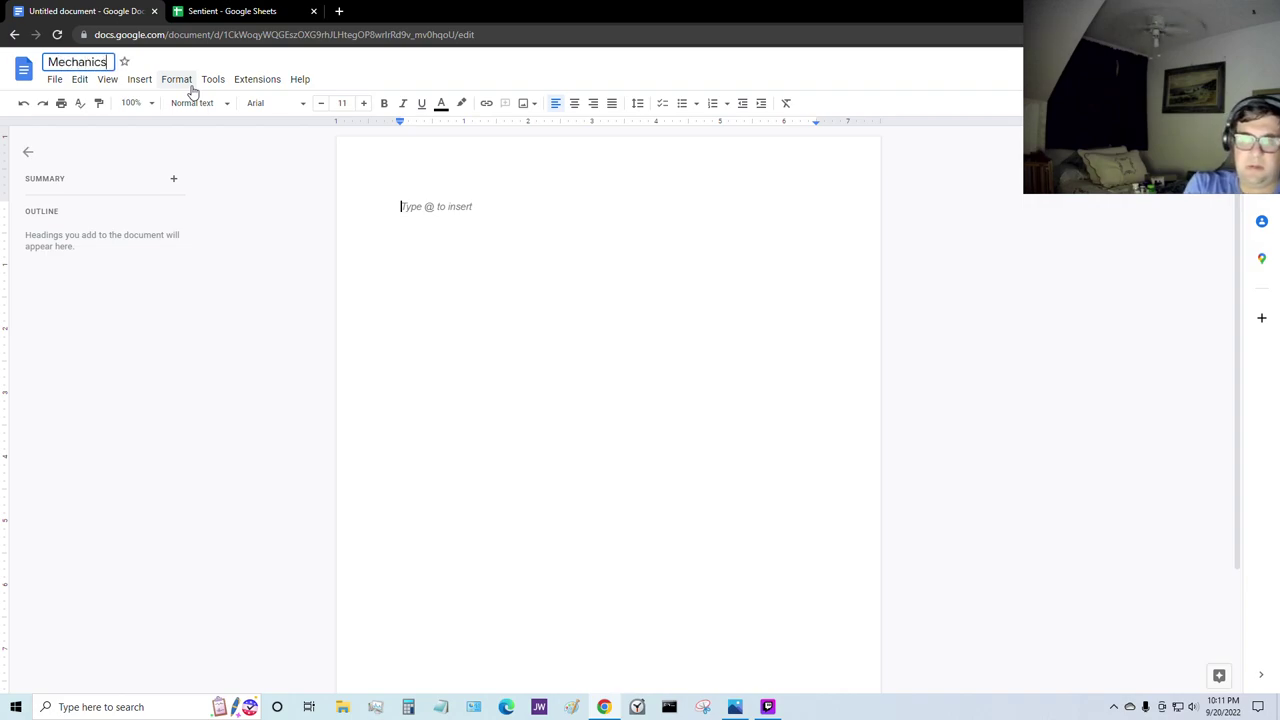
key(Return)
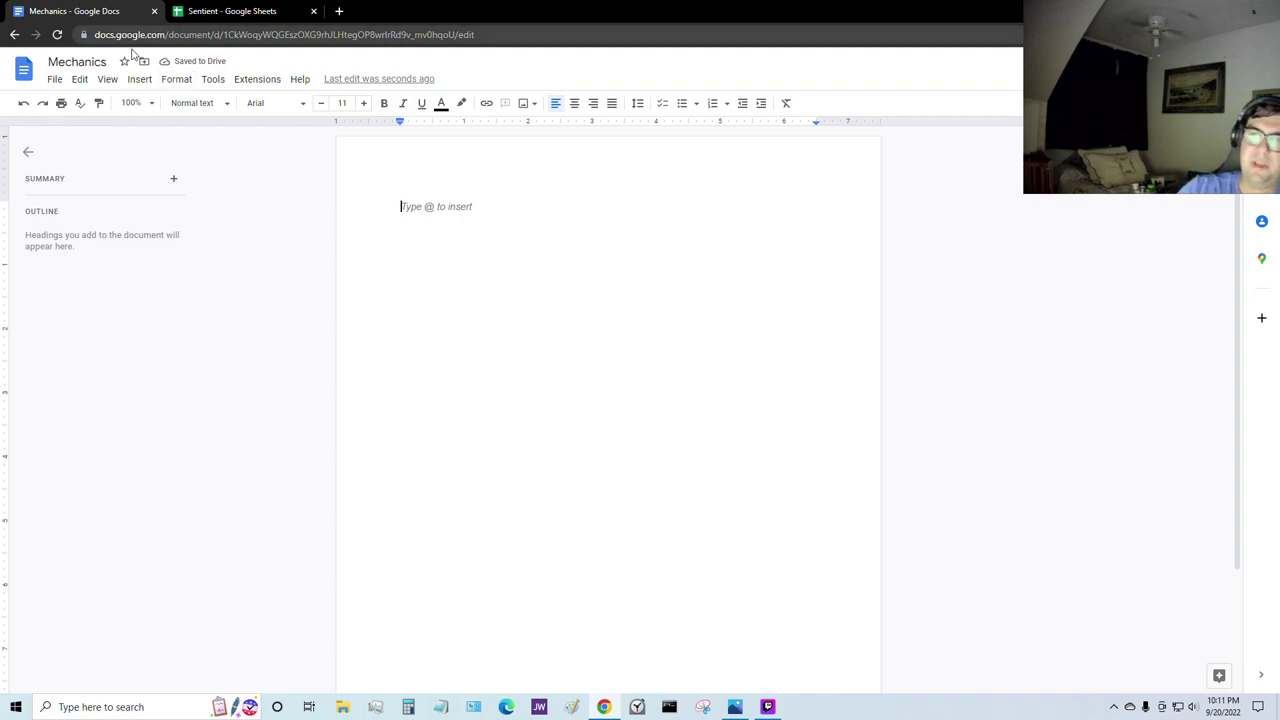
Step: Rename the new document as Sentient-Mechanics
click(111, 64)
key(BackSpace)
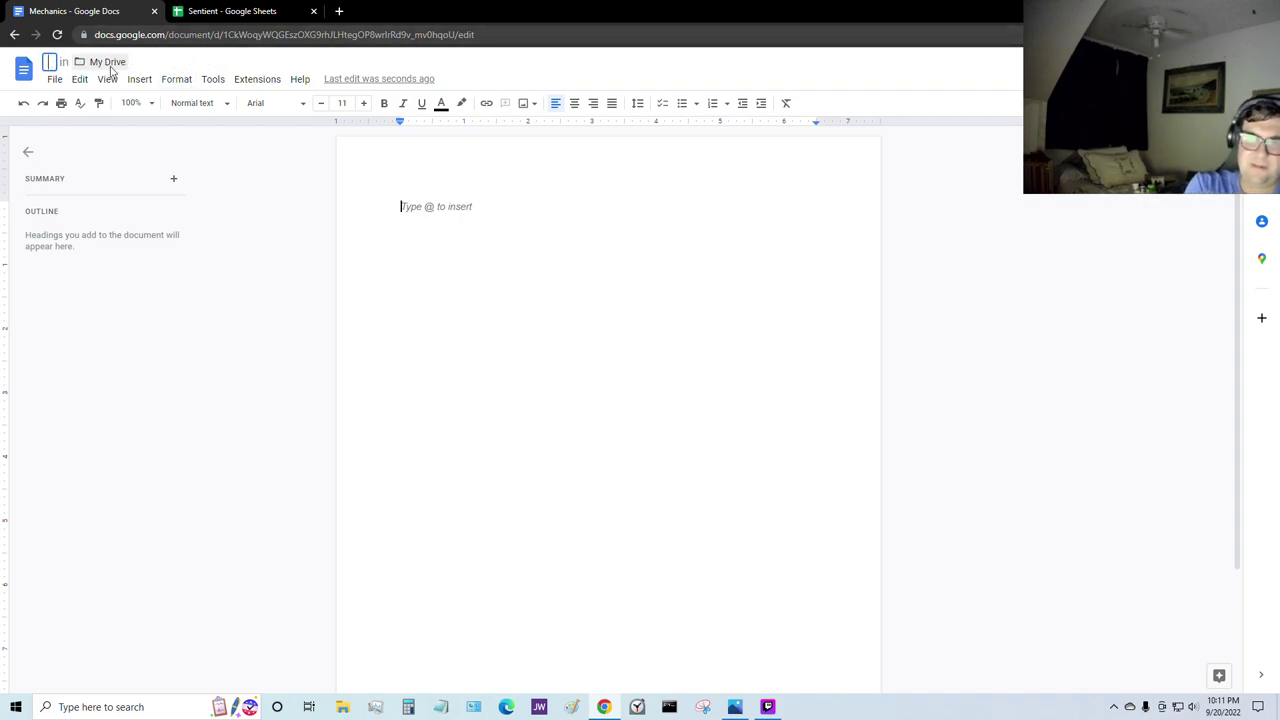
text(Sentient)
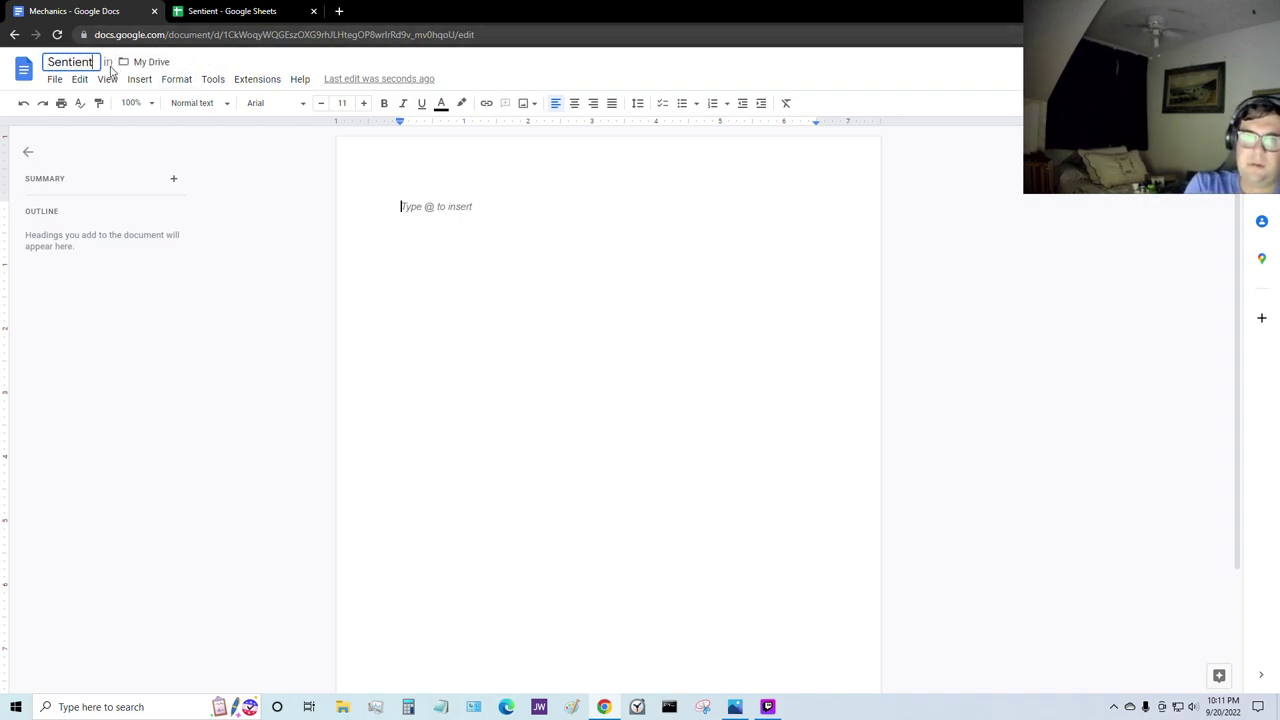
text(-Mechanics)
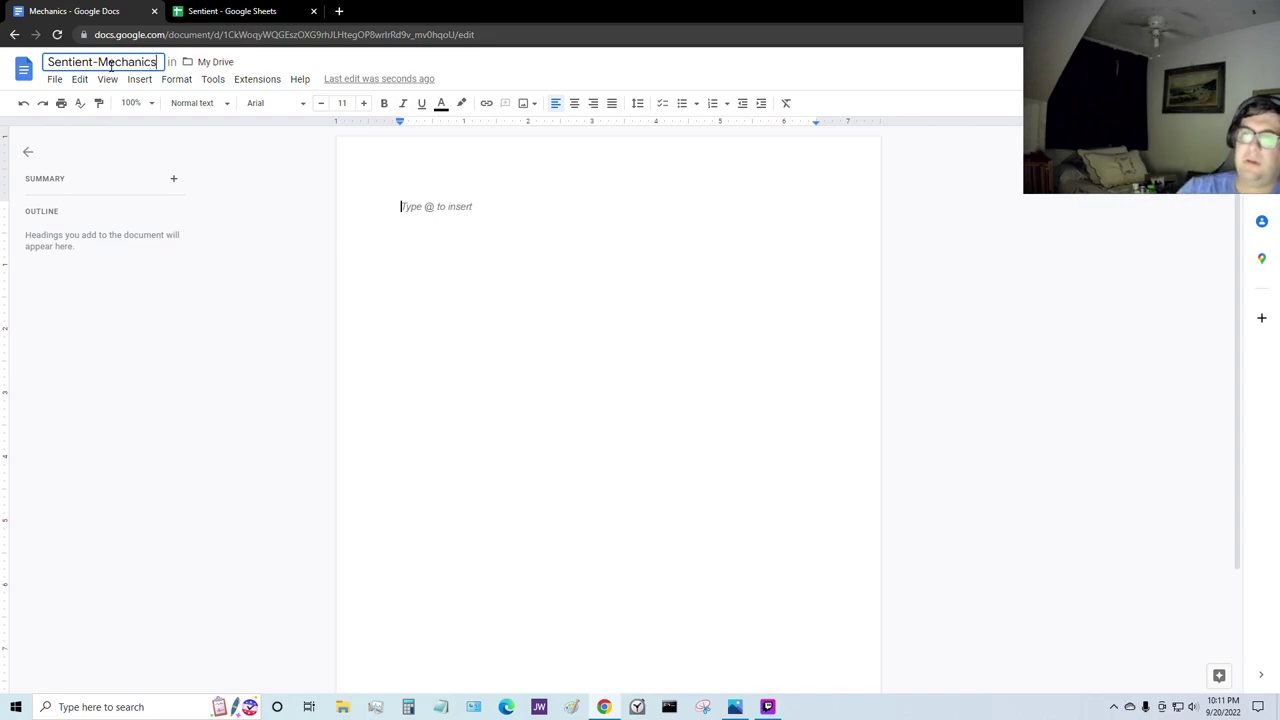
click(601, 281)
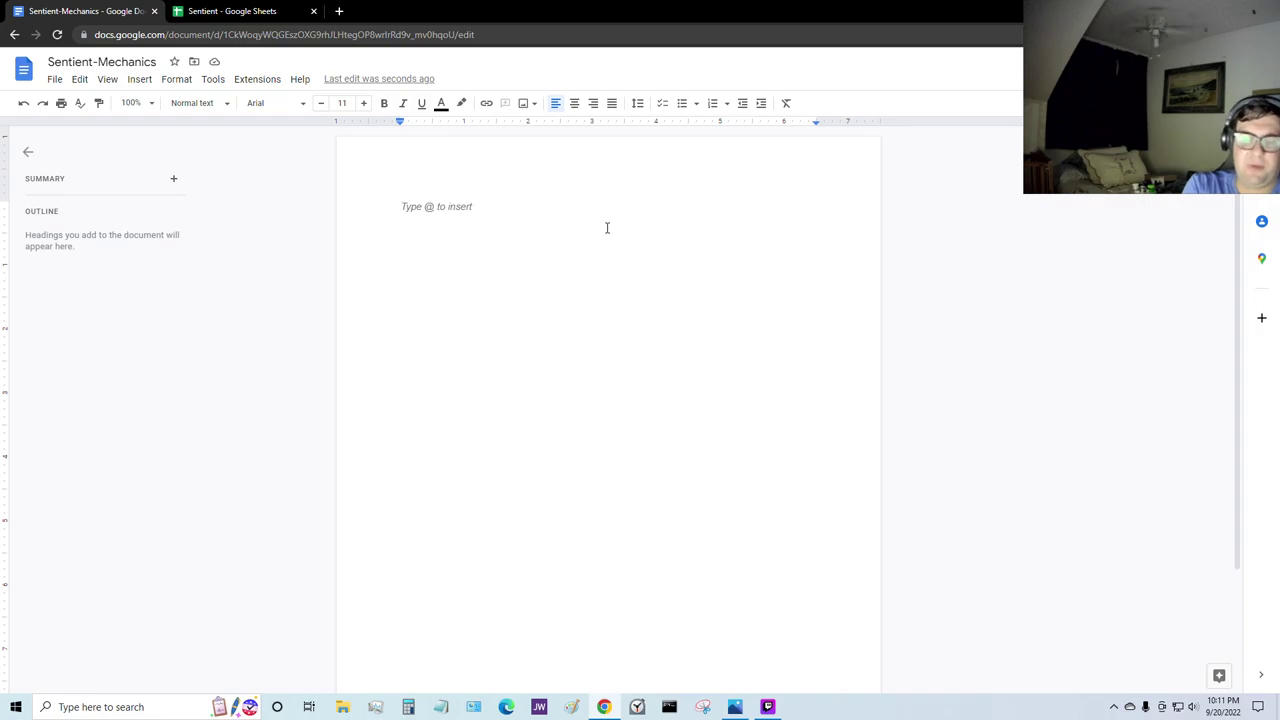
Step: Enter the bold heading MAIN DECK in the document body
text(M)
key(BackSpace)
key(ctrl+b)
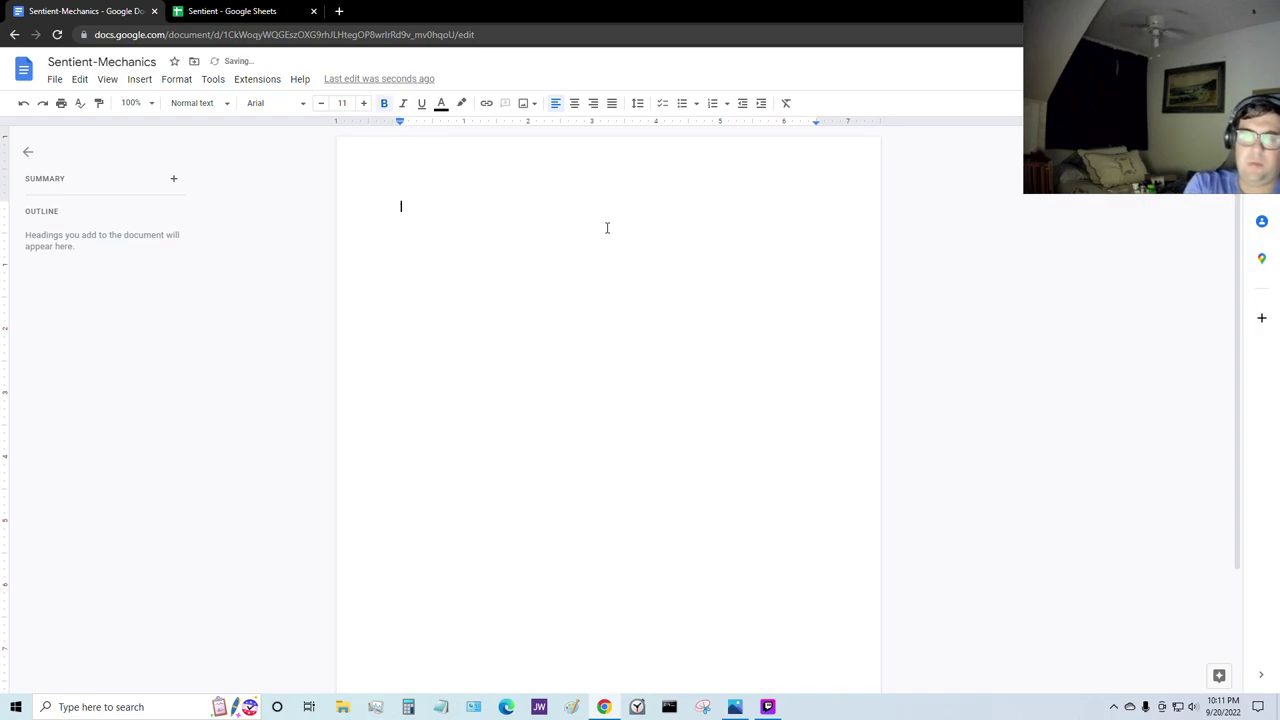
text(MAIN DEC)
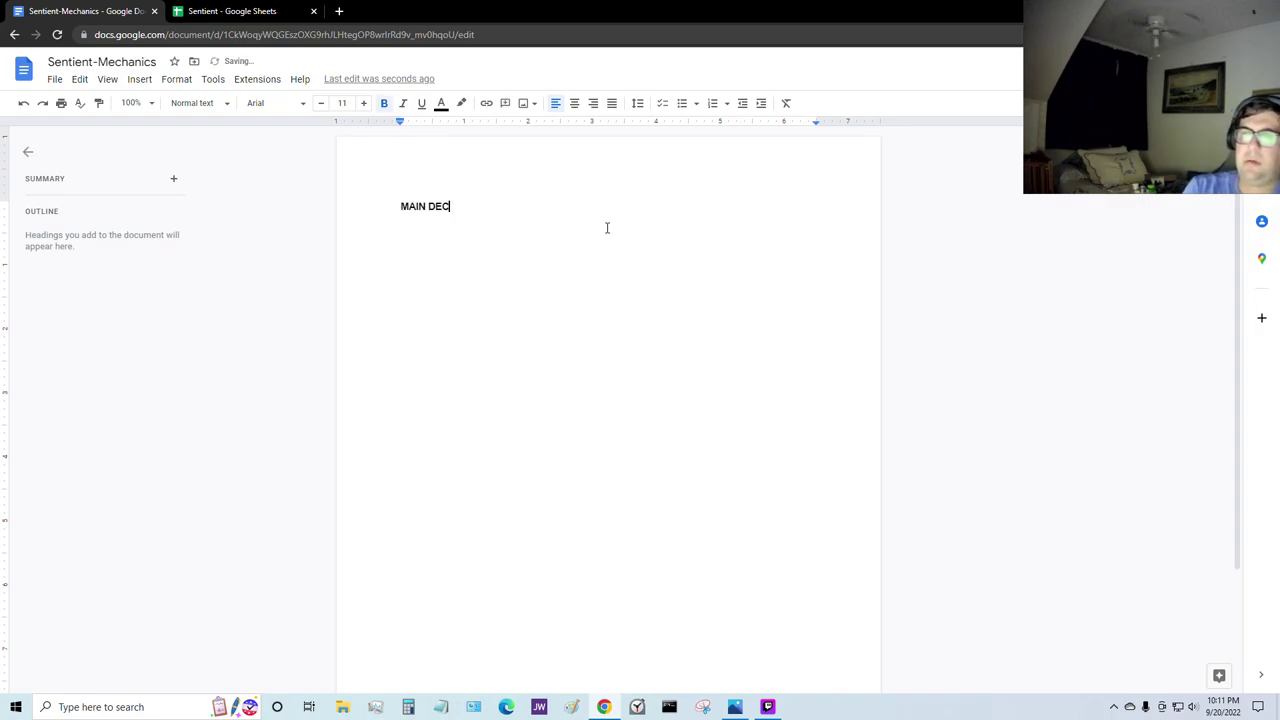
text(K)
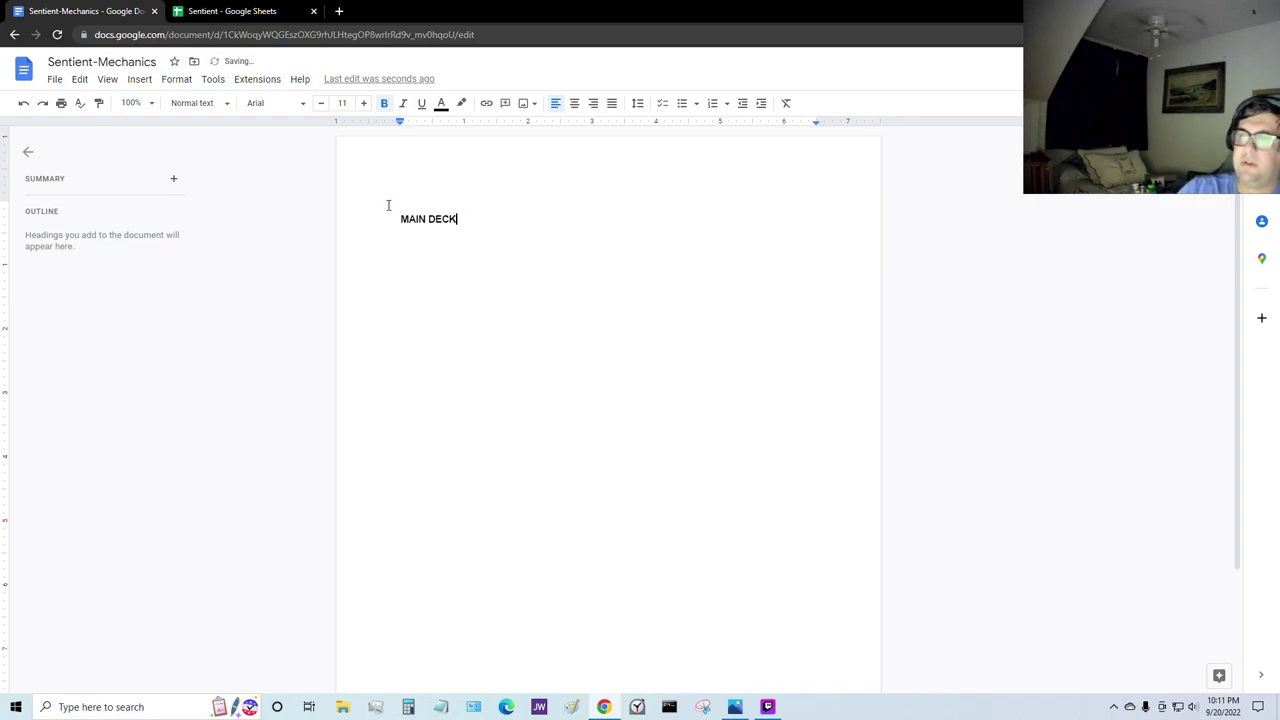
Step: Set the font size of the MAIN DECK heading to 24
triple_click(388, 205)
click(342, 103)
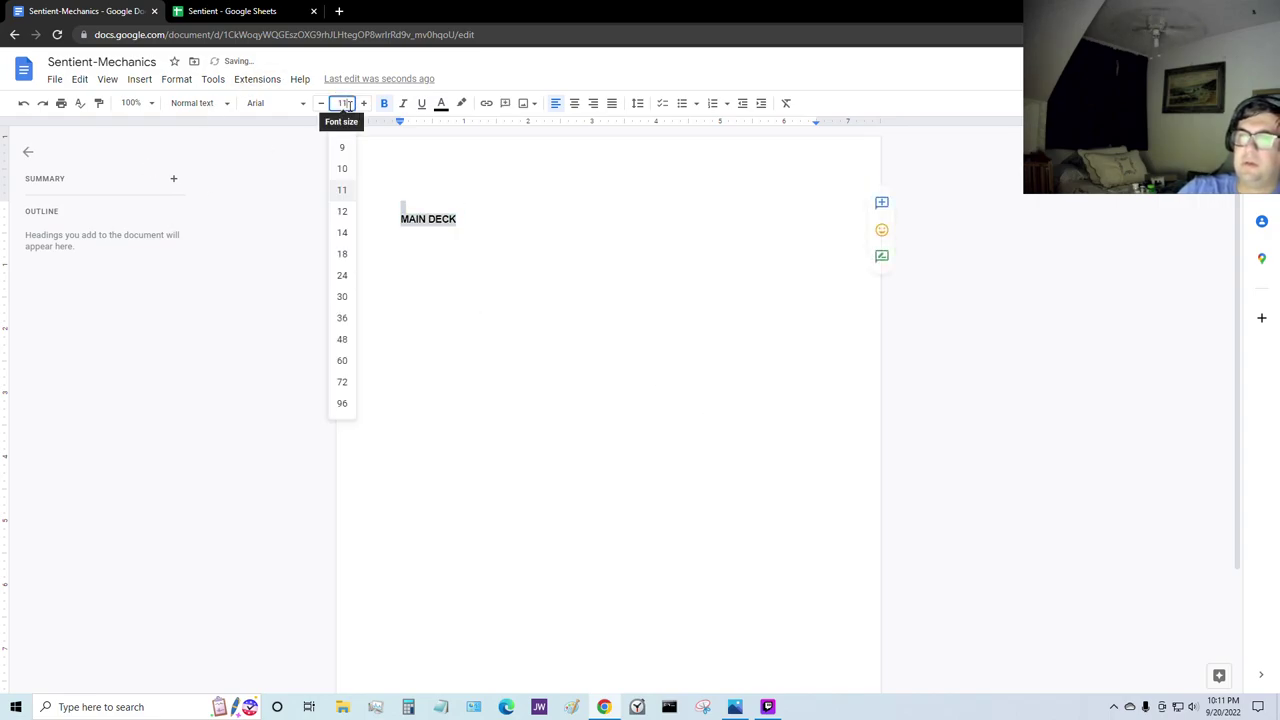
click(341, 275)
click(540, 274)
Step: Delete the empty line above MAIN DECK and set the heading's font size to 18
key(Up)
key(shift+Down)
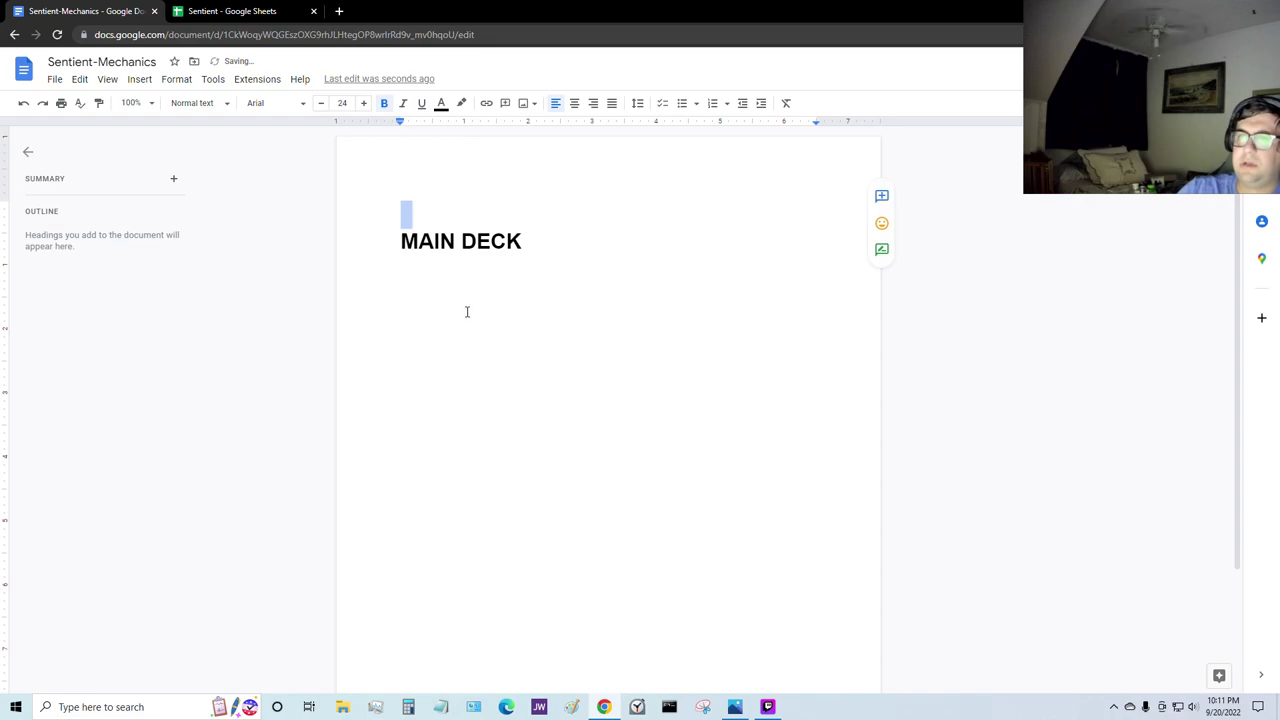
key(BackSpace)
key(shift+Down)
click(345, 103)
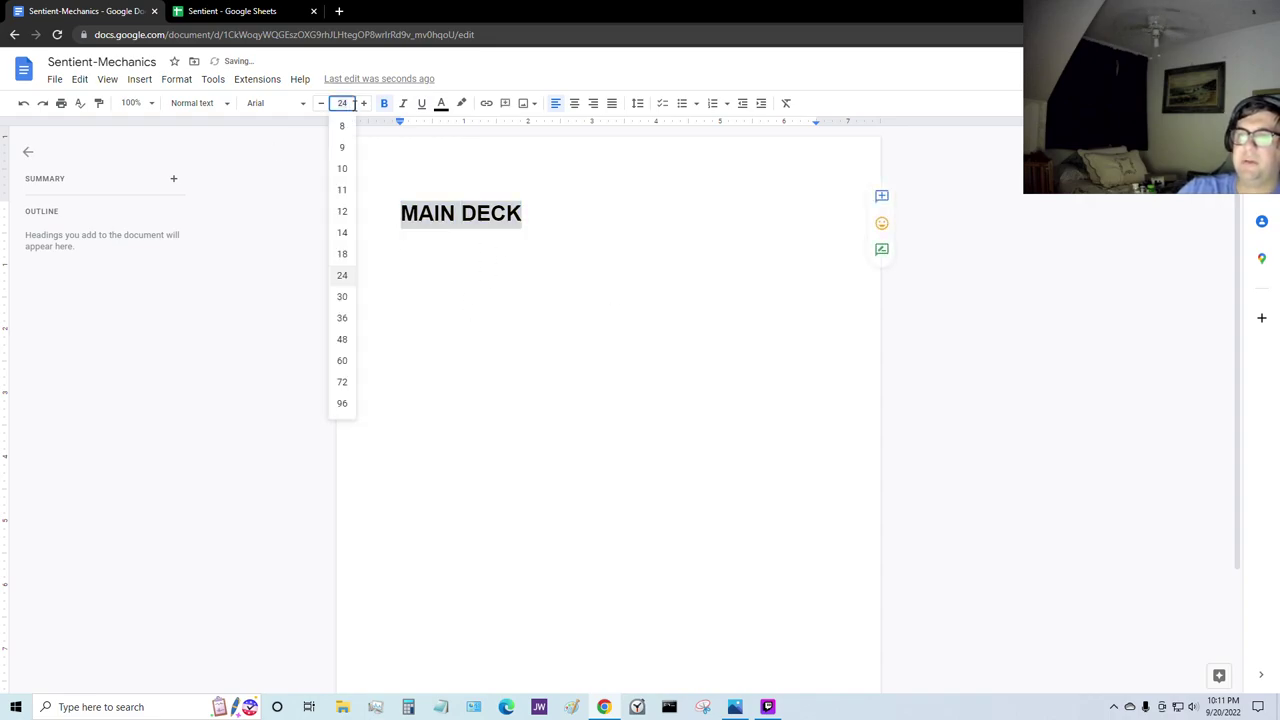
click(342, 254)
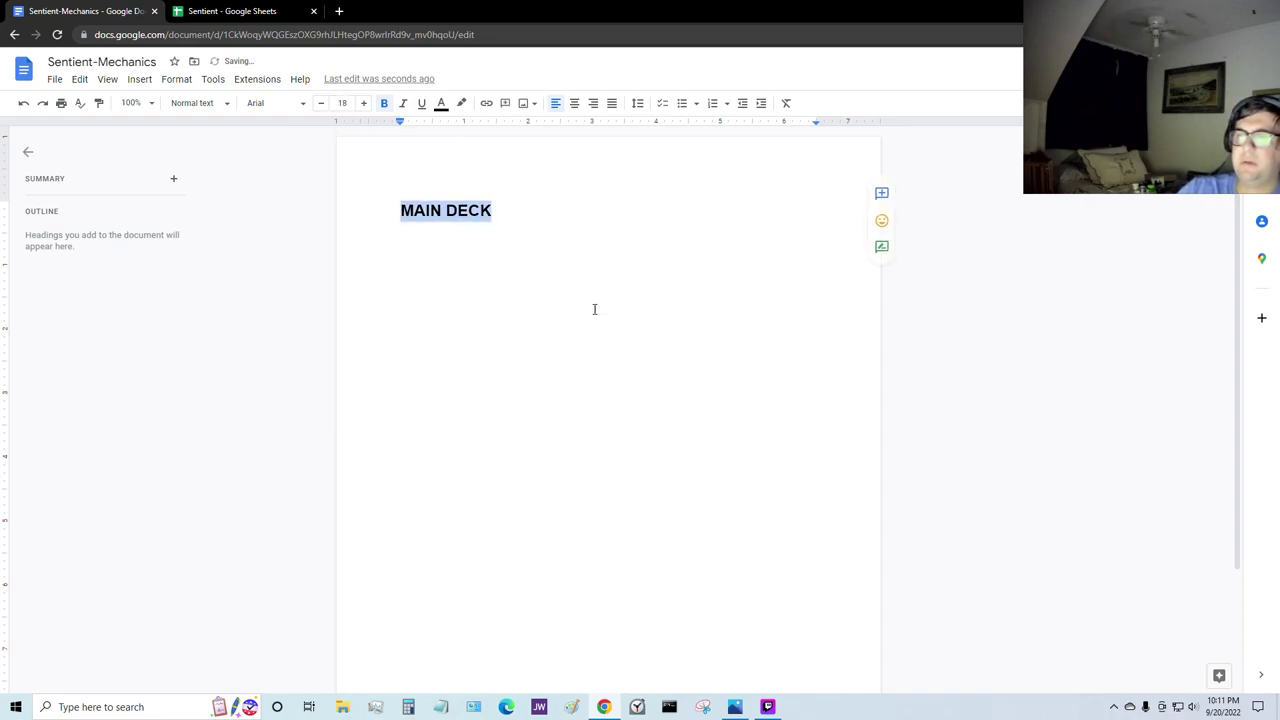
click(594, 309)
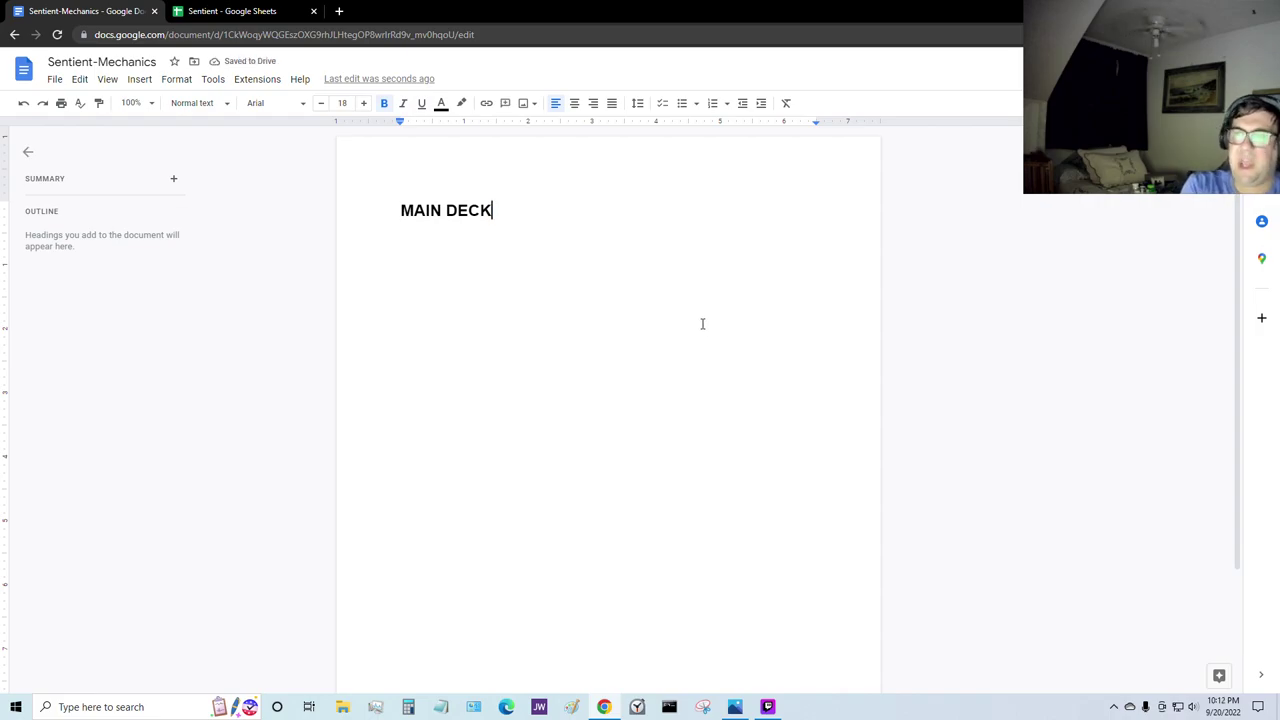
Step: Add a colon to MAIN DECK, followed by the non-bold description "Represents the journey of the Object growing towards Sentience."
text(:)
key(ctrl+b)
text(Re)
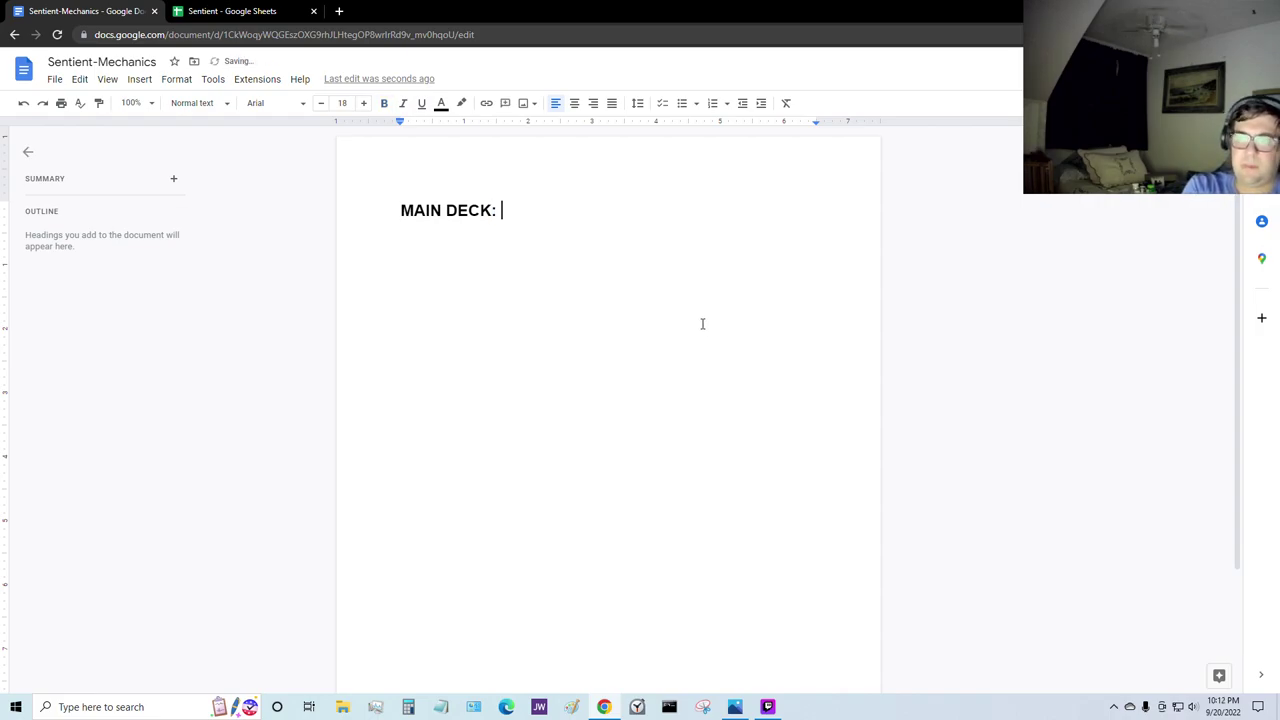
text(pr)
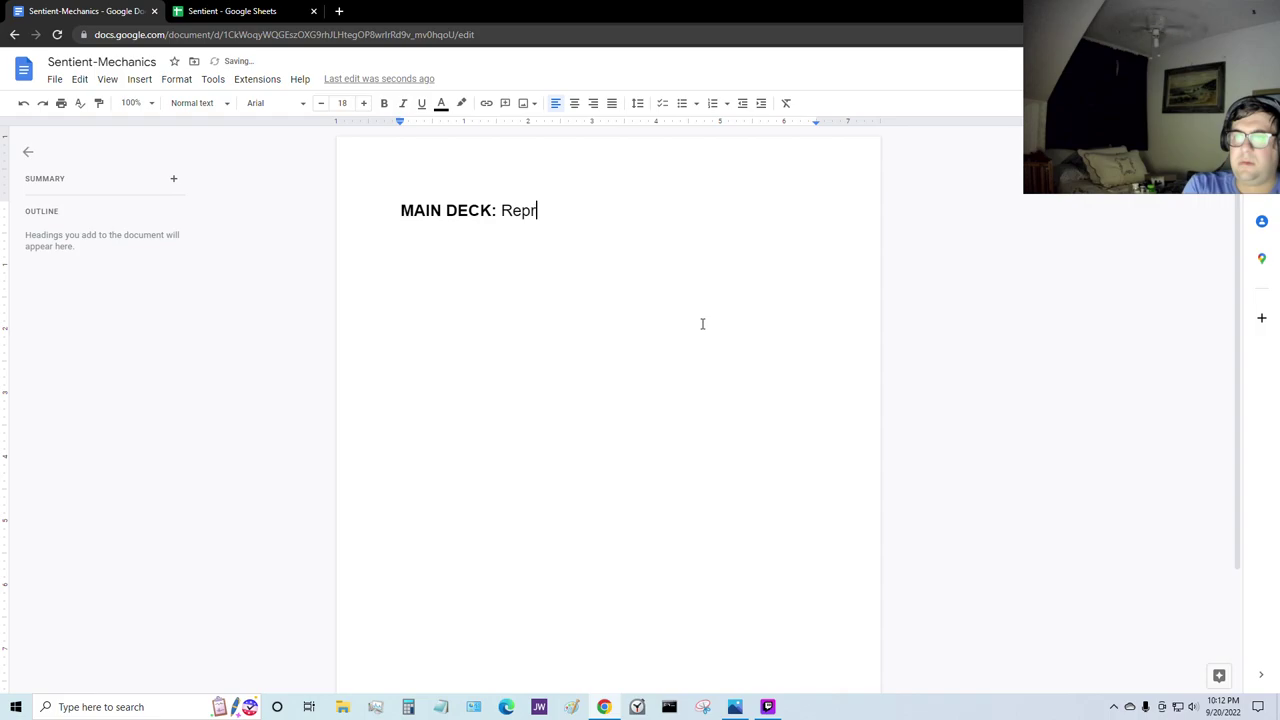
text(esents the jo)
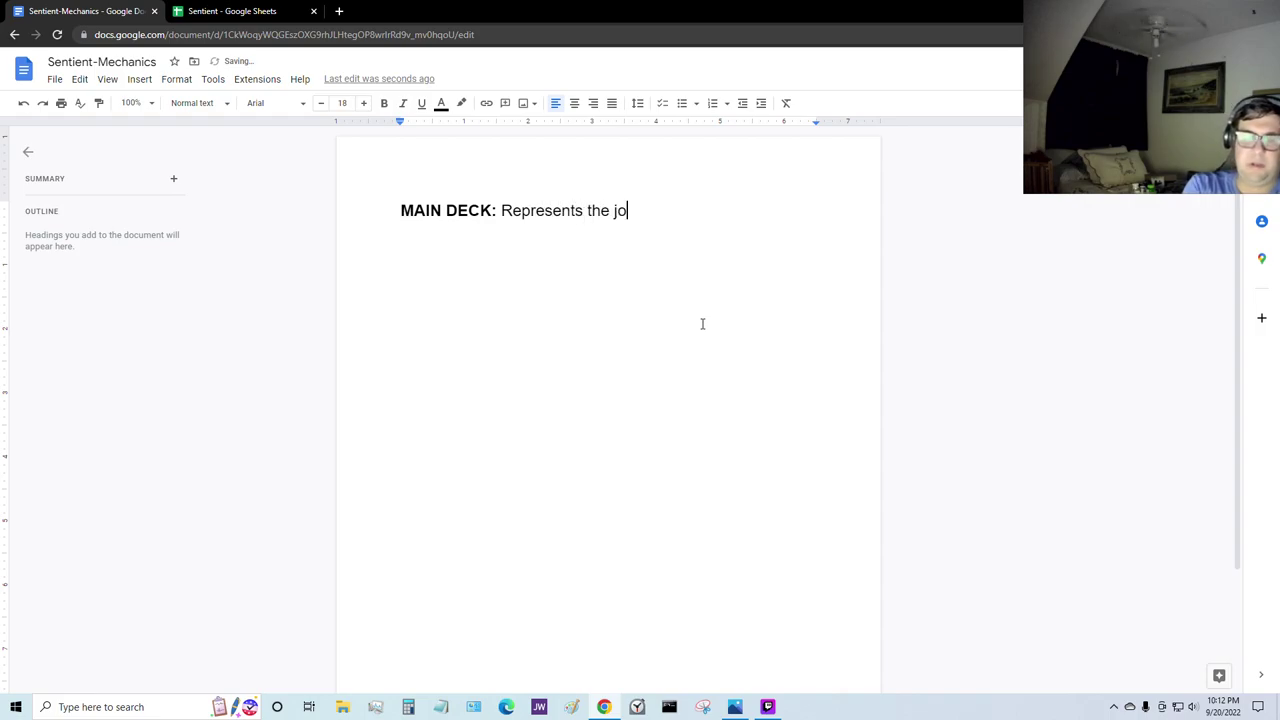
text(urney of the Objecy)
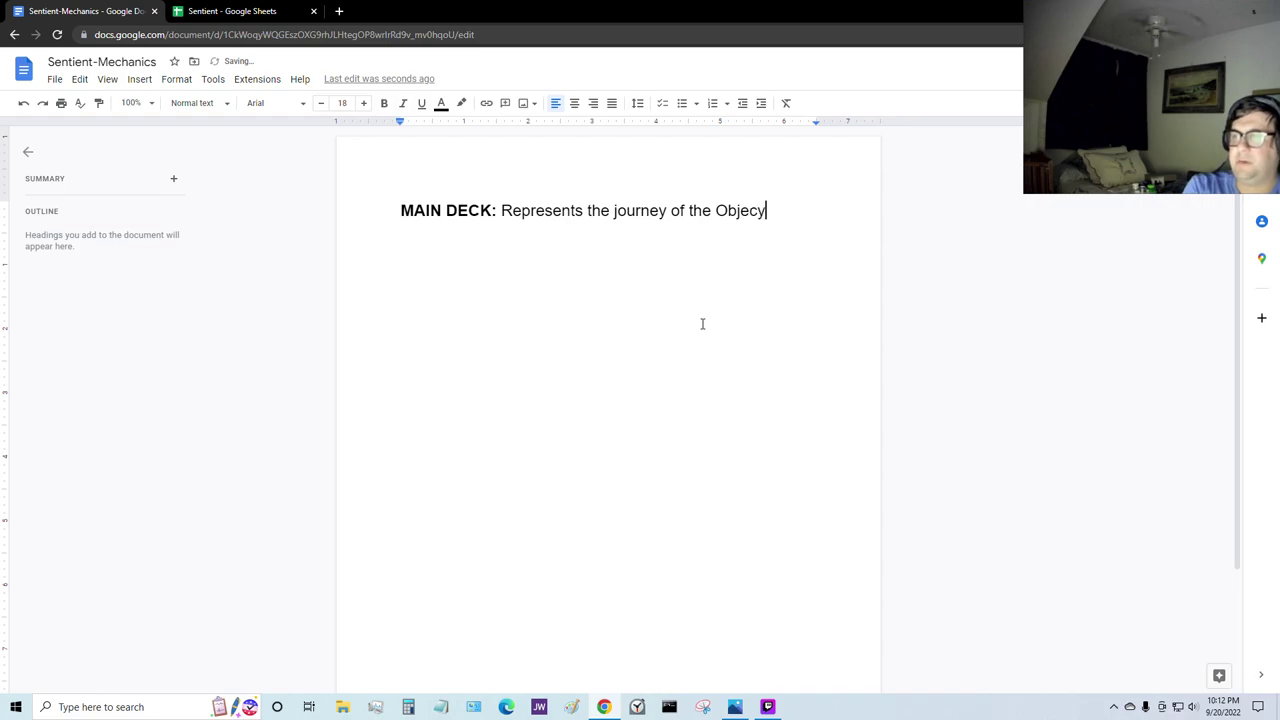
key(BackSpace)
text(t grow)
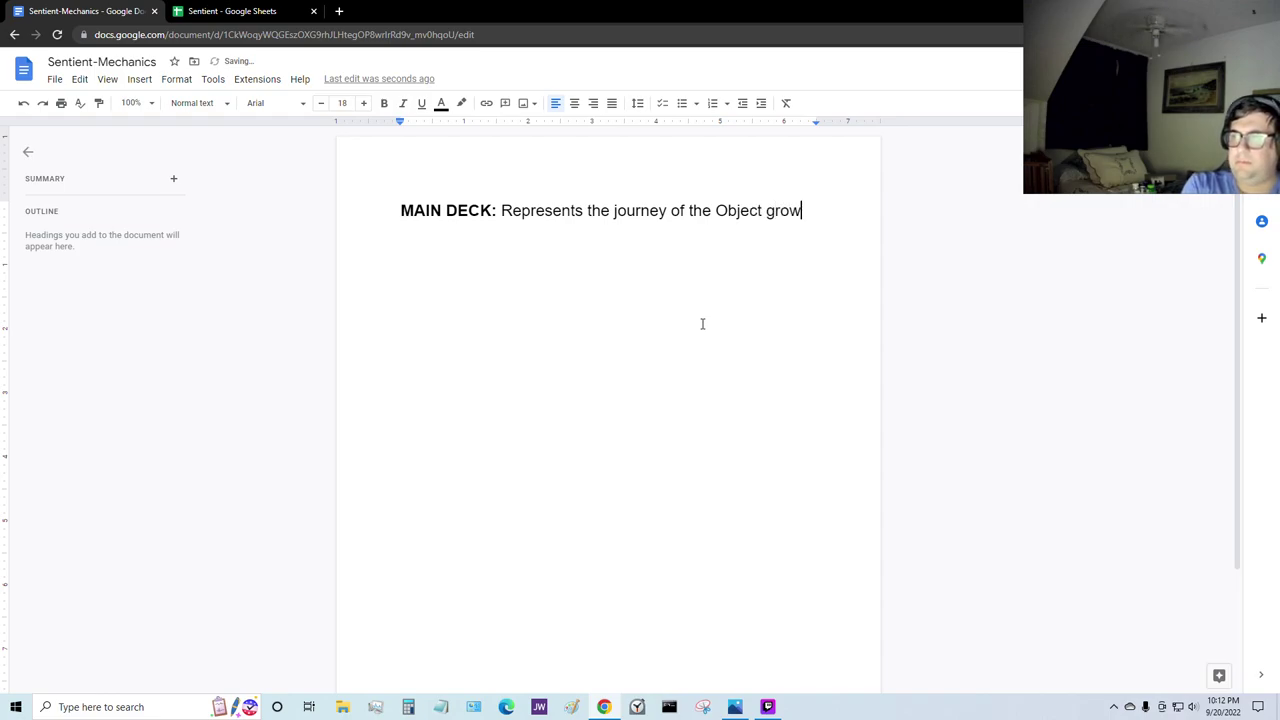
text(ing)
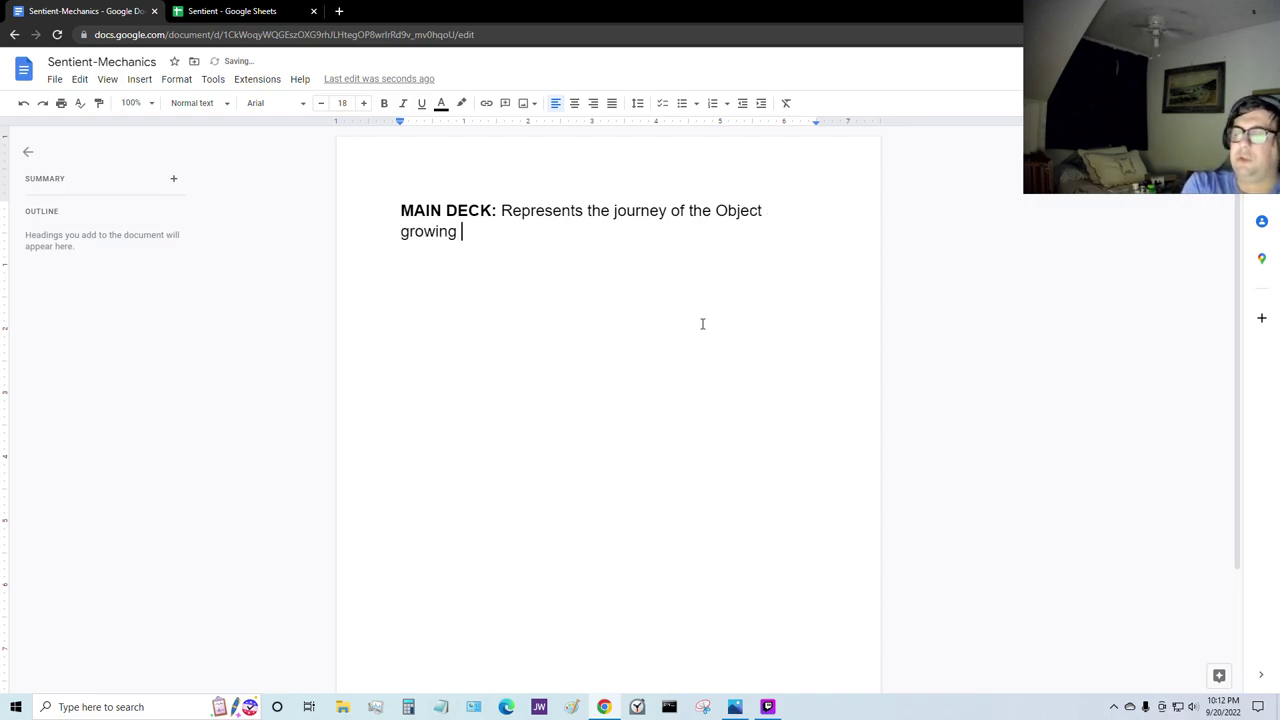
text(to)
key(BackSpace)
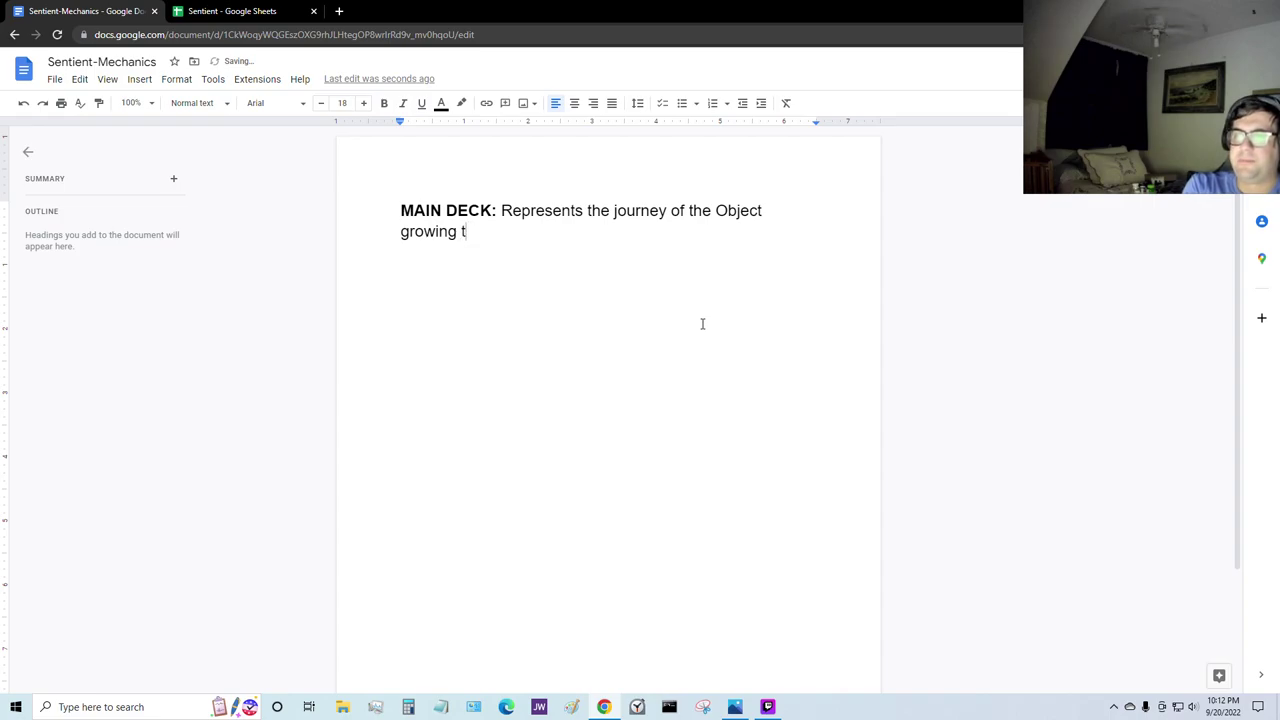
text(owards Sent)
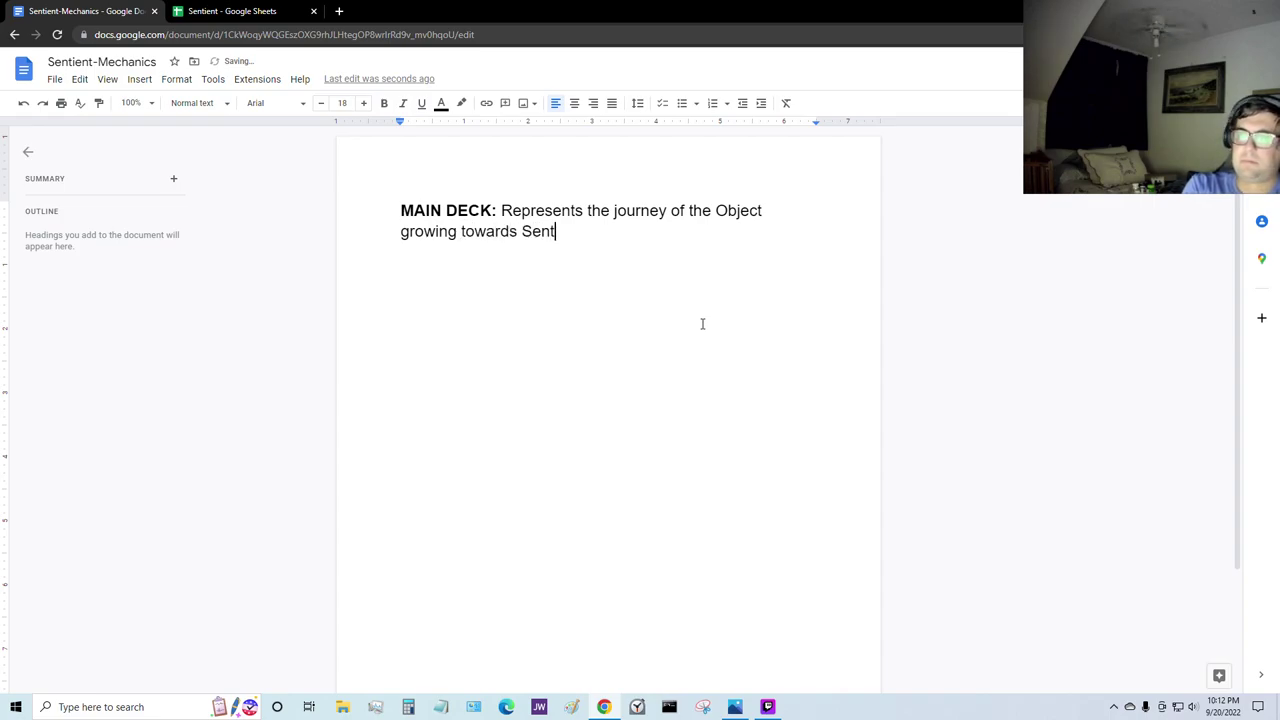
text(ience.)
Step: Leave an empty line below the MAIN DECK description and write "Entire games worth of Non-Starter cards."
key(Return)
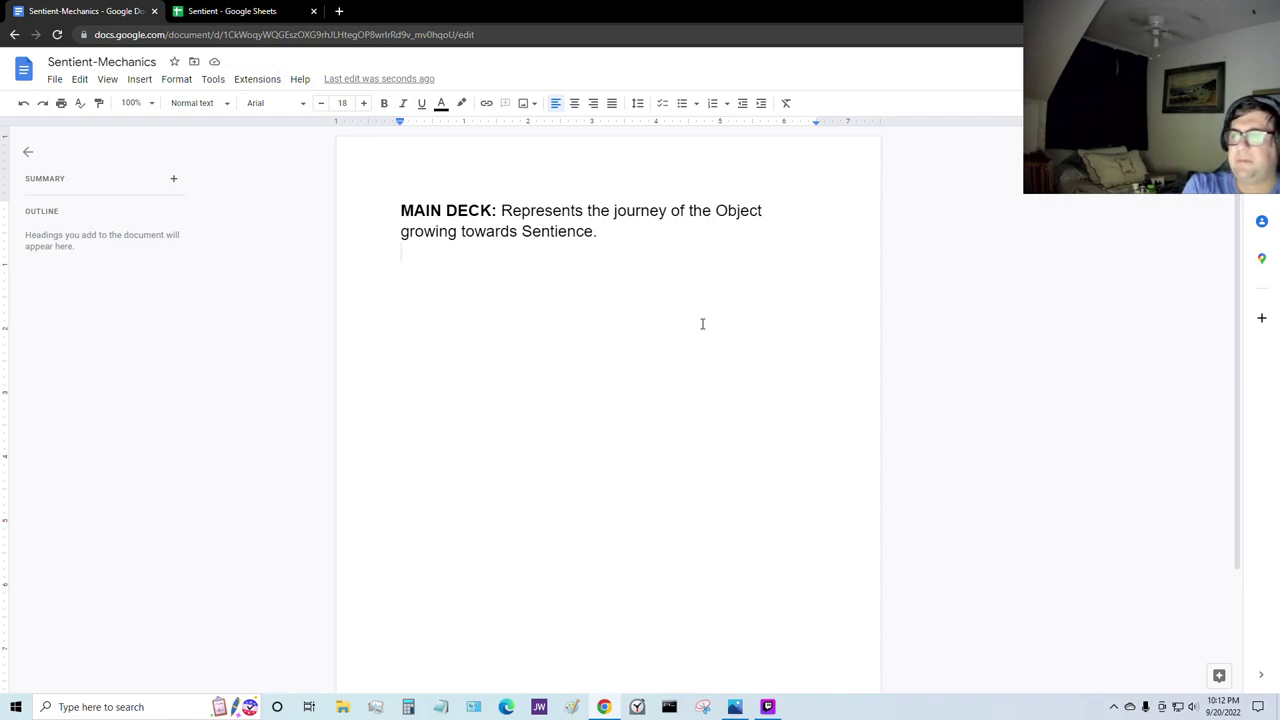
key(Return)
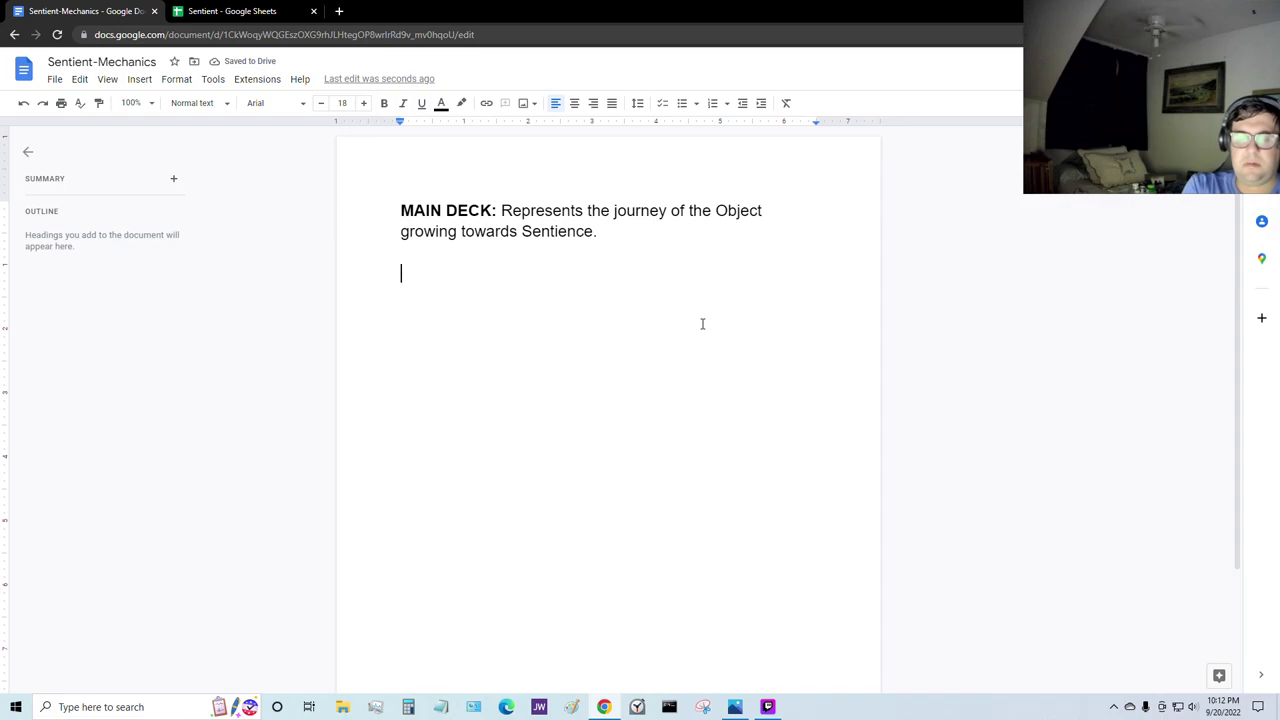
text(La)
key(BackSpace)
key(BackSpace)
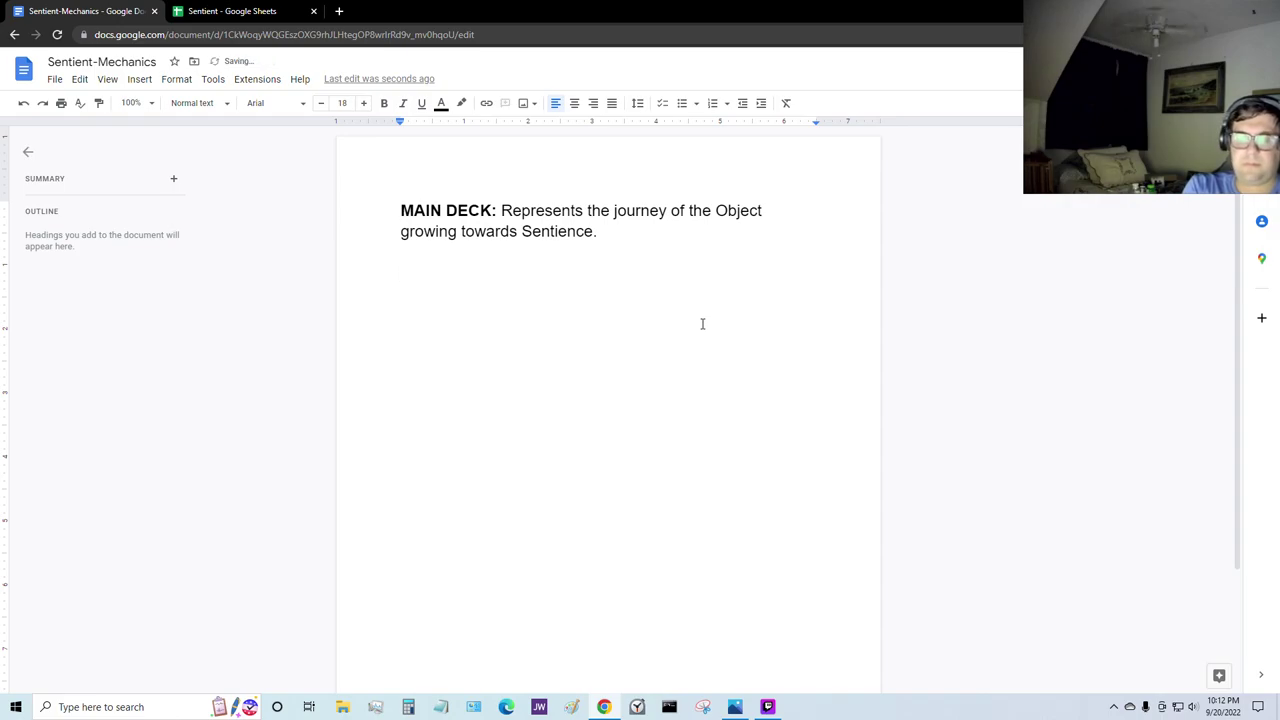
text(Entire game)
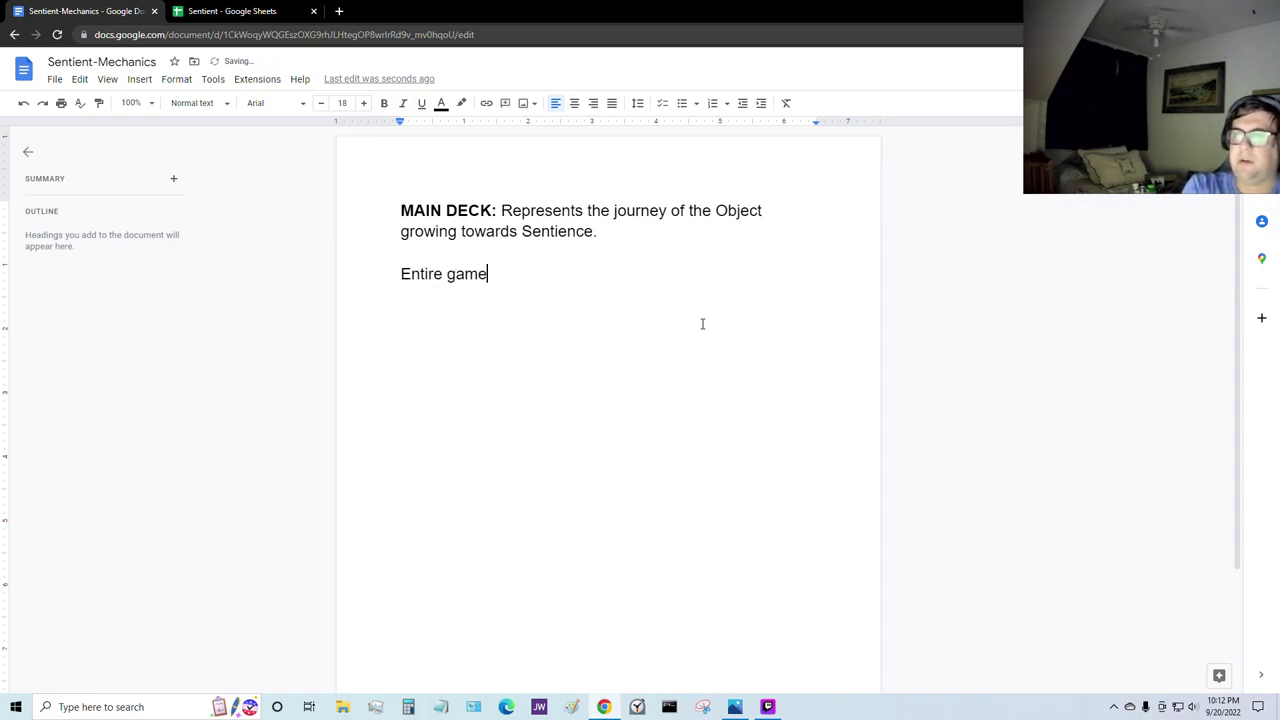
text(s worth of)
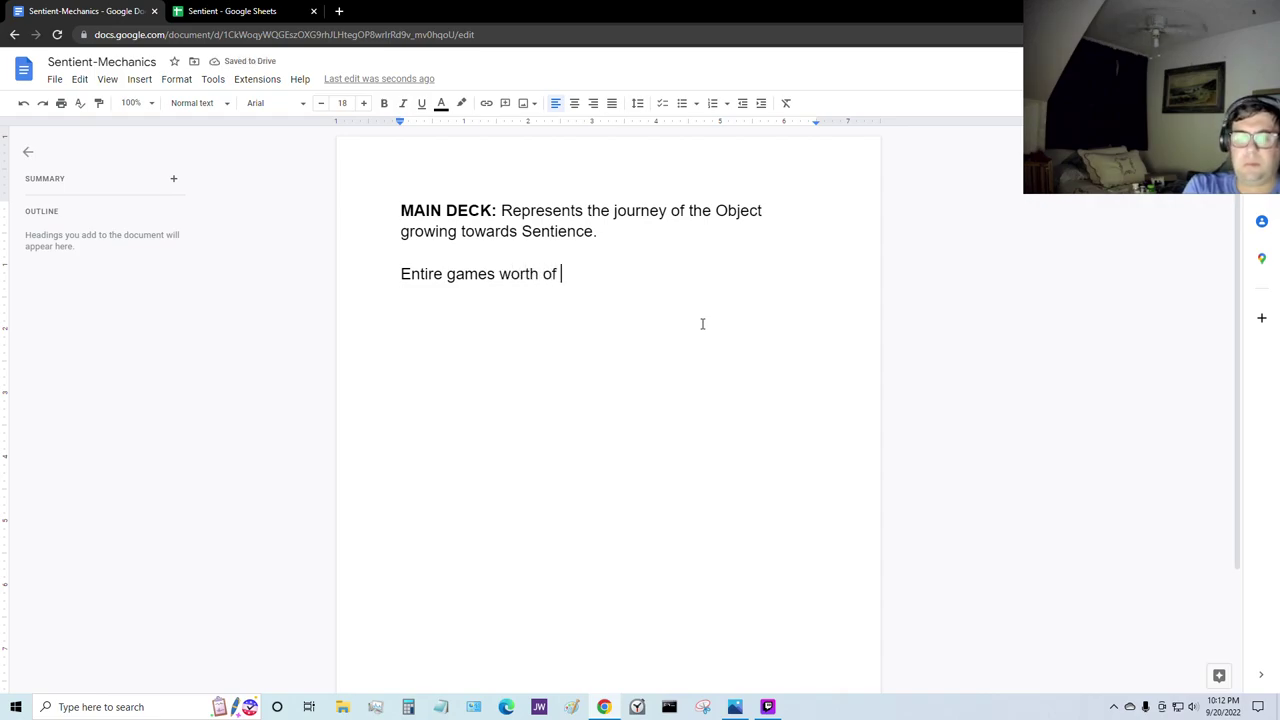
text( No)
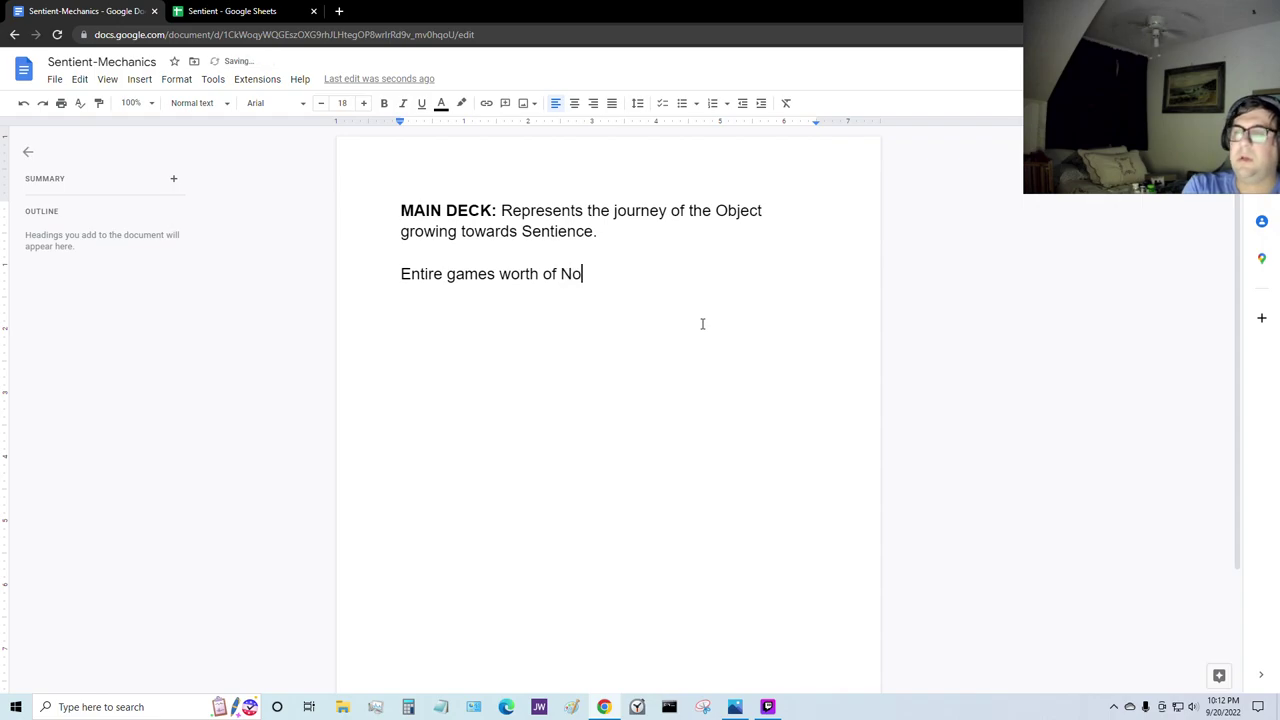
text(n-Starter ca)
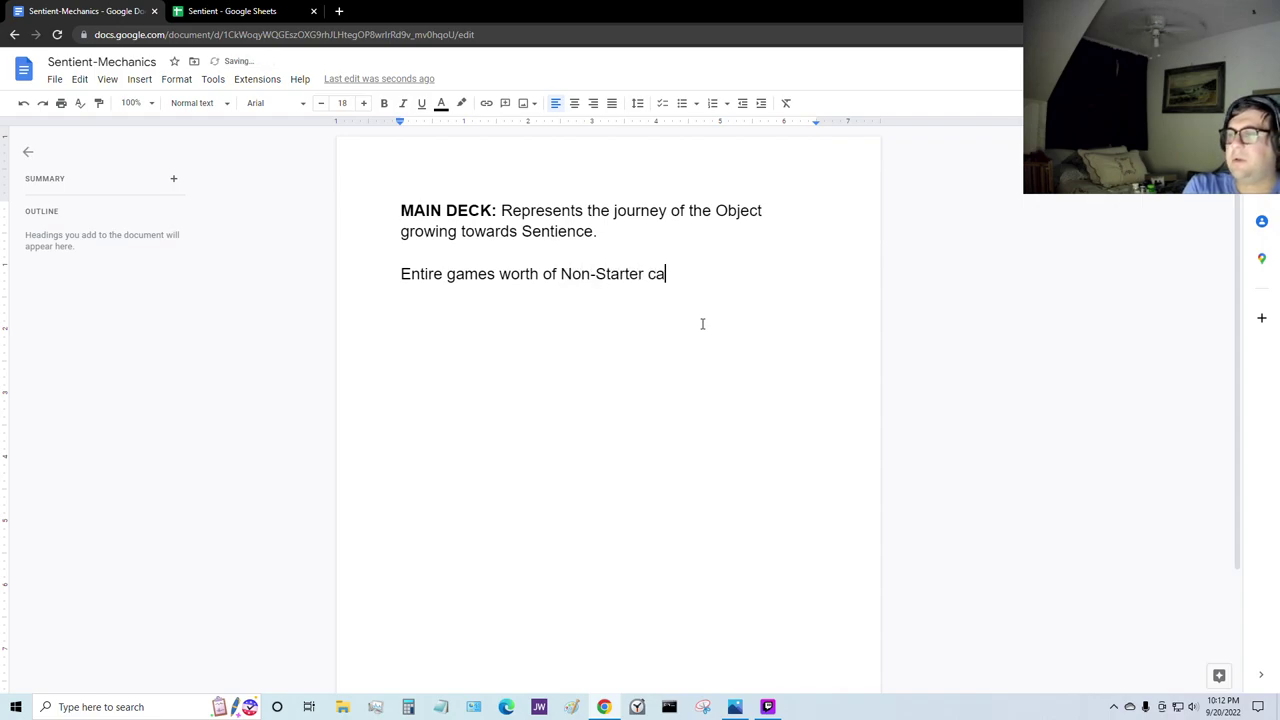
text(rds)
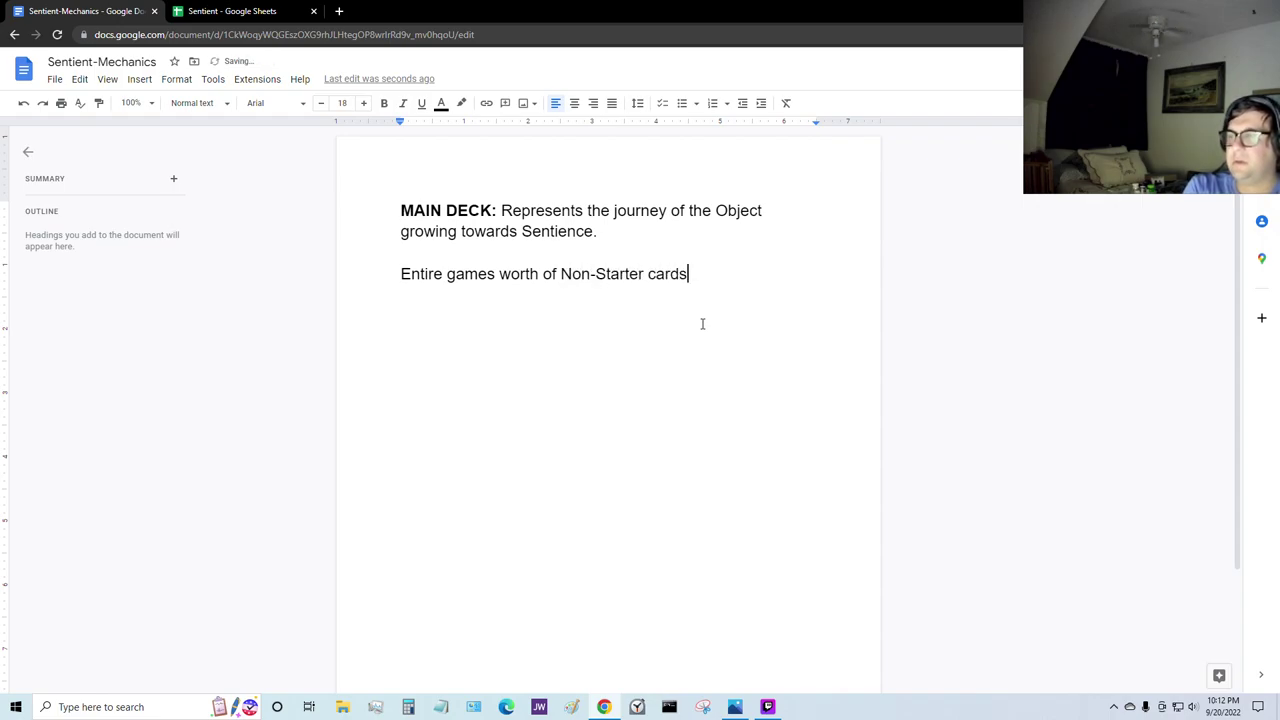
text(,)
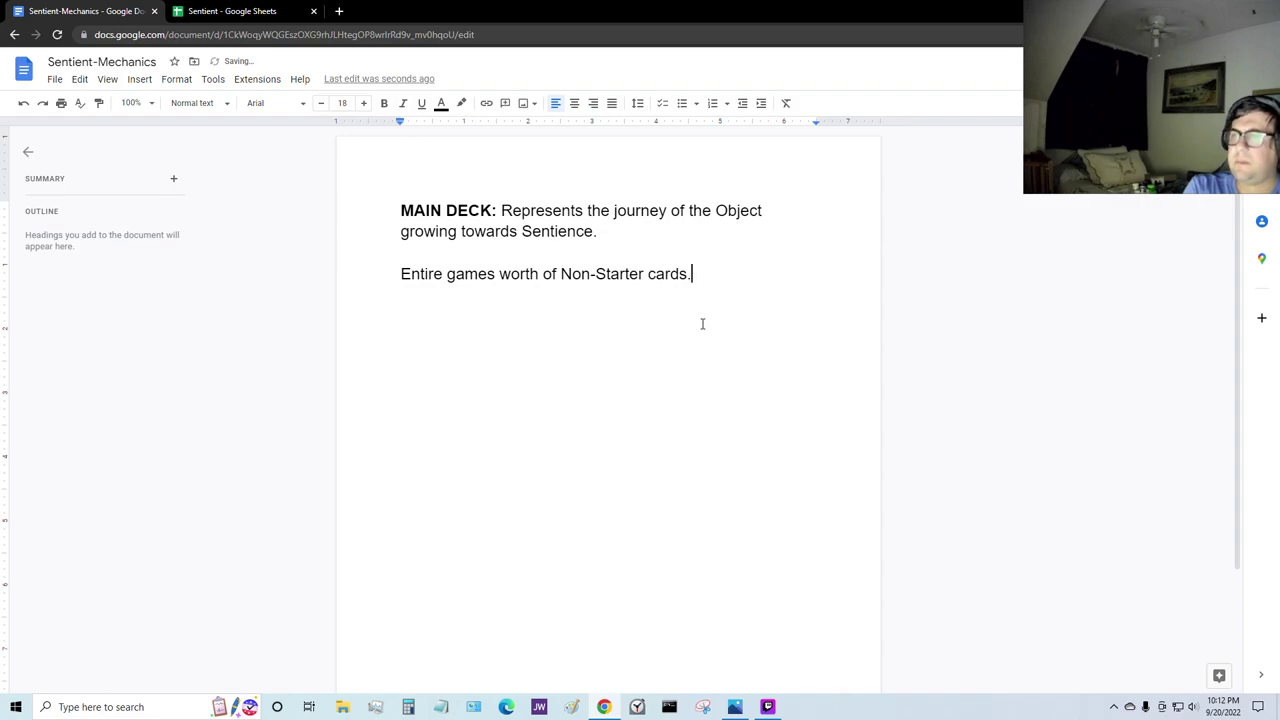
Step: Extend the bold MAIN DECK heading before its colon so it reads "MAIN DECK/Line-up:"
click(494, 211)
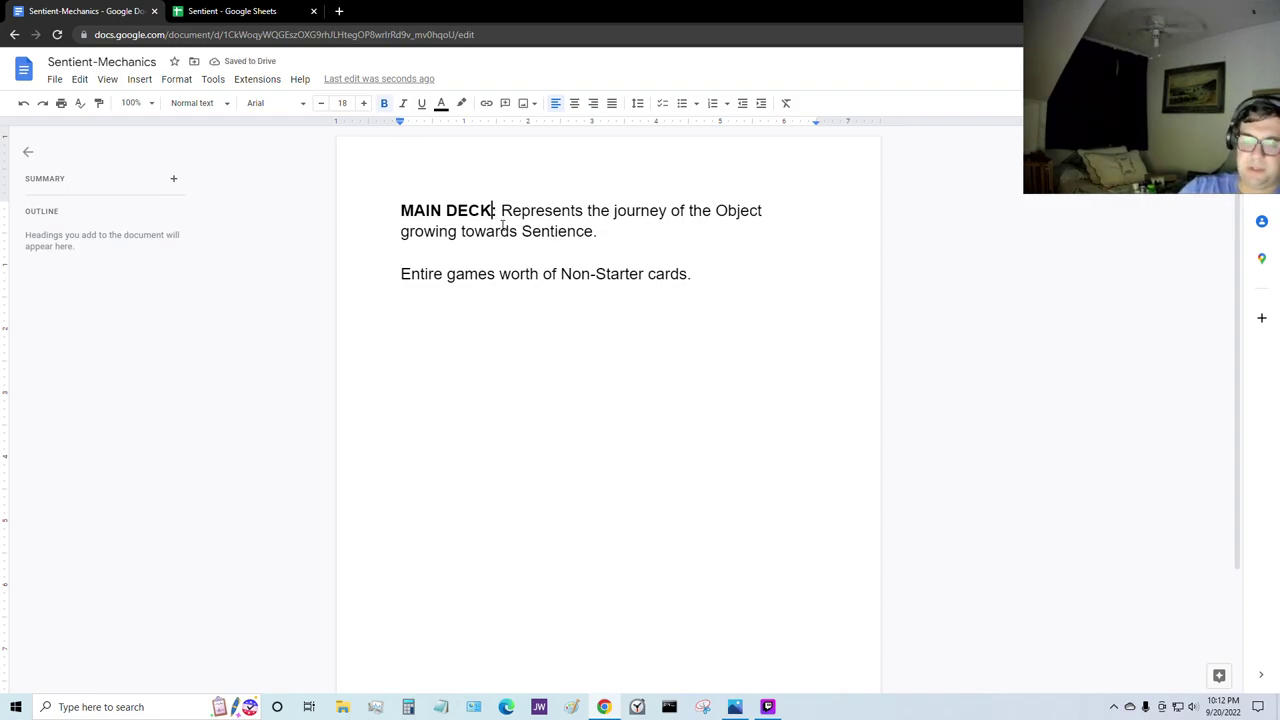
text(/Lin)
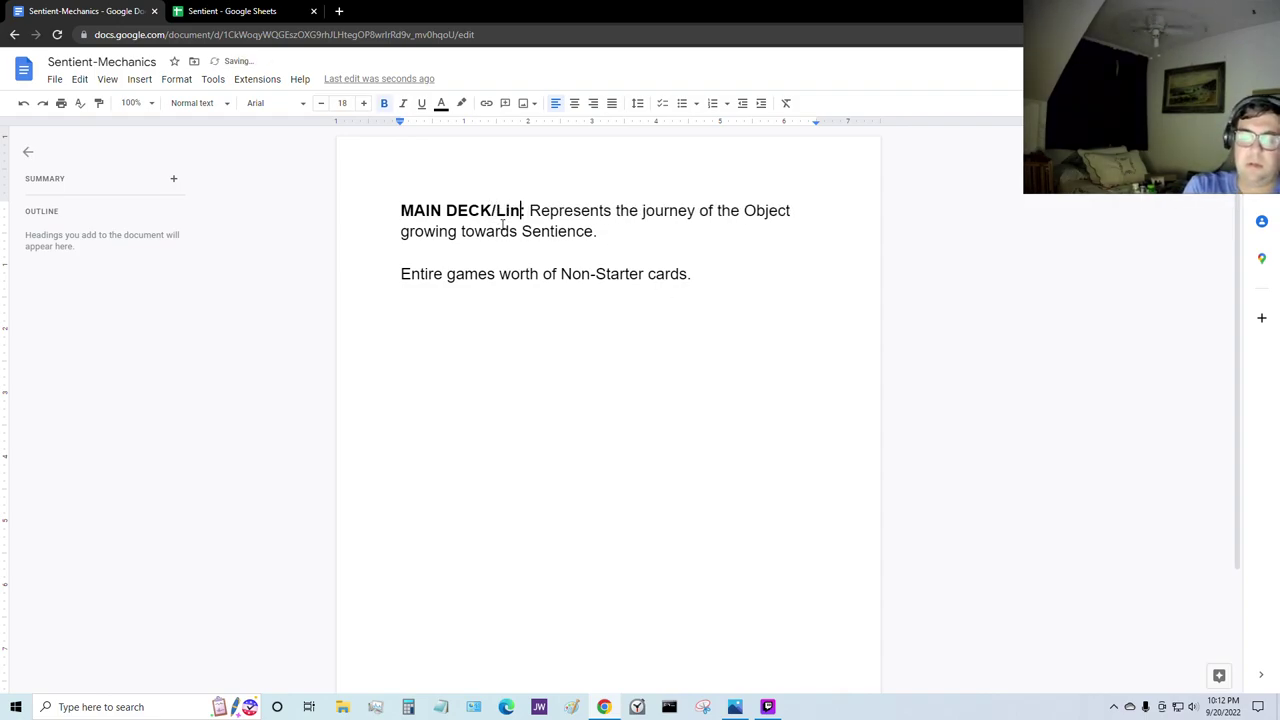
text(eup)
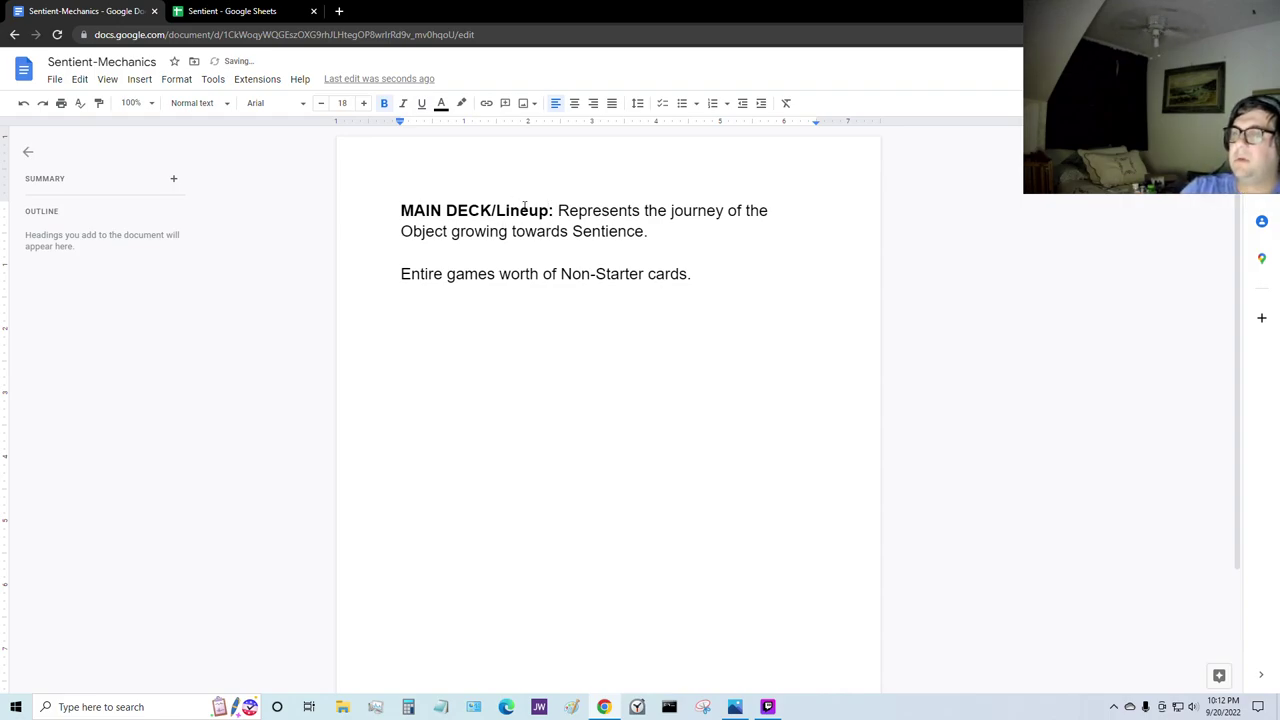
click(527, 210)
text(-)
Step: On a new line below the Non-Starter cards sentence, write "5 Cards will be displayed Face up in the Line-up", with only Line-up in bold
click(694, 282)
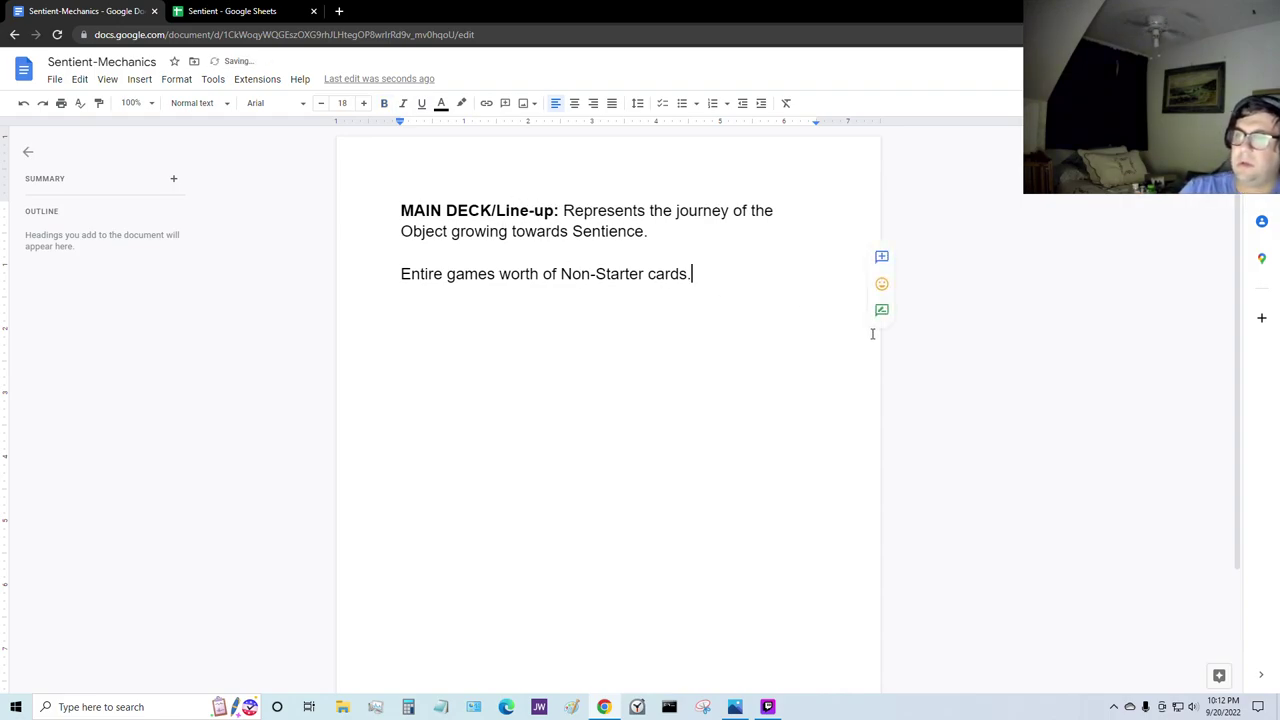
key(Return)
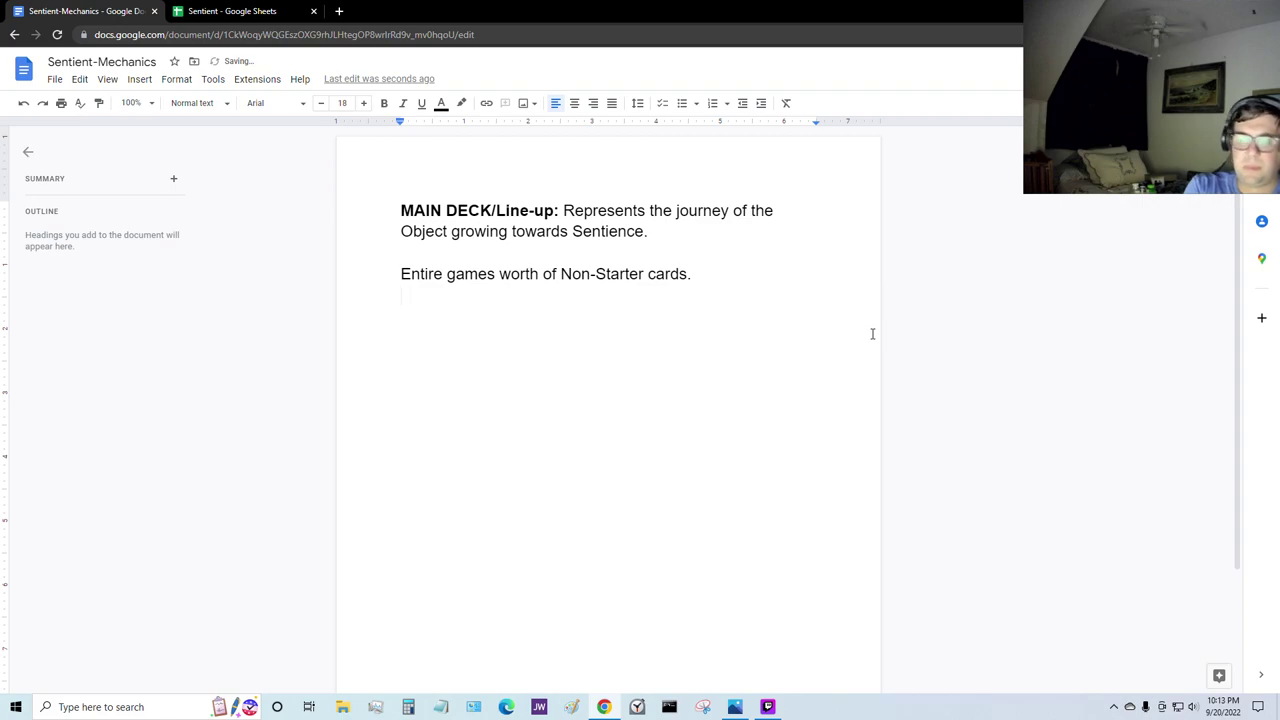
text(5 Cards will)
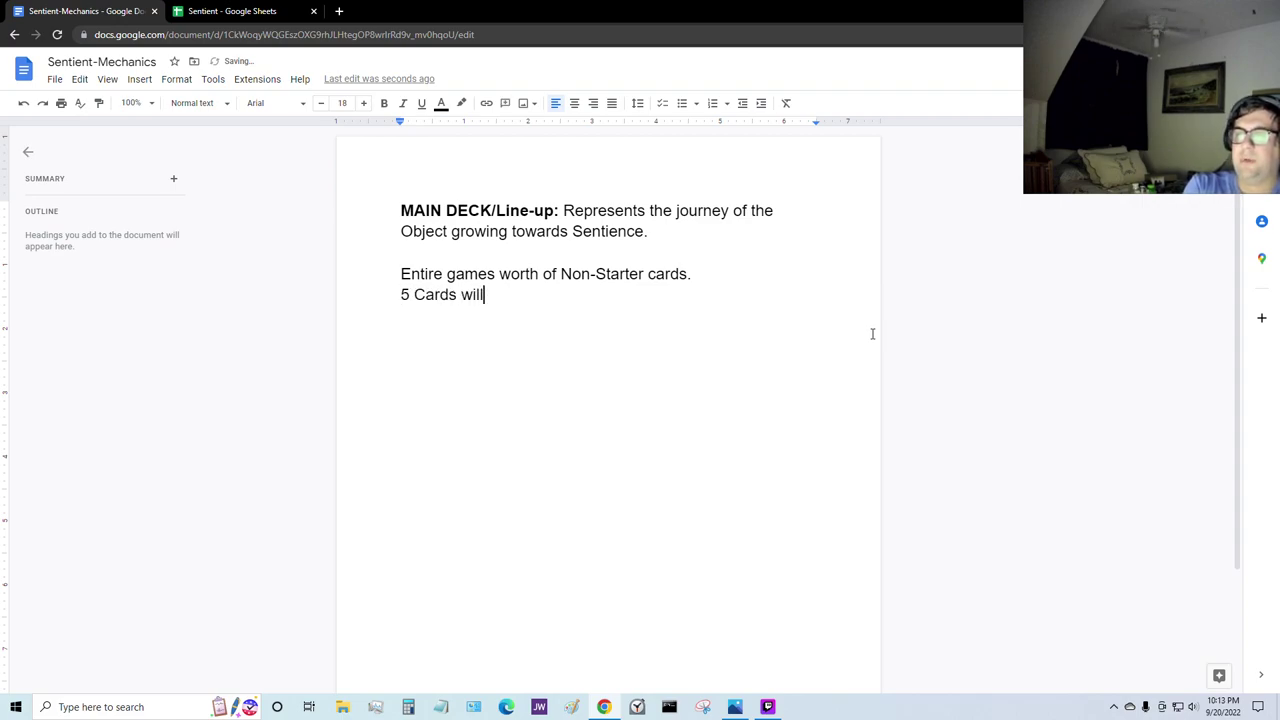
text( be displayed)
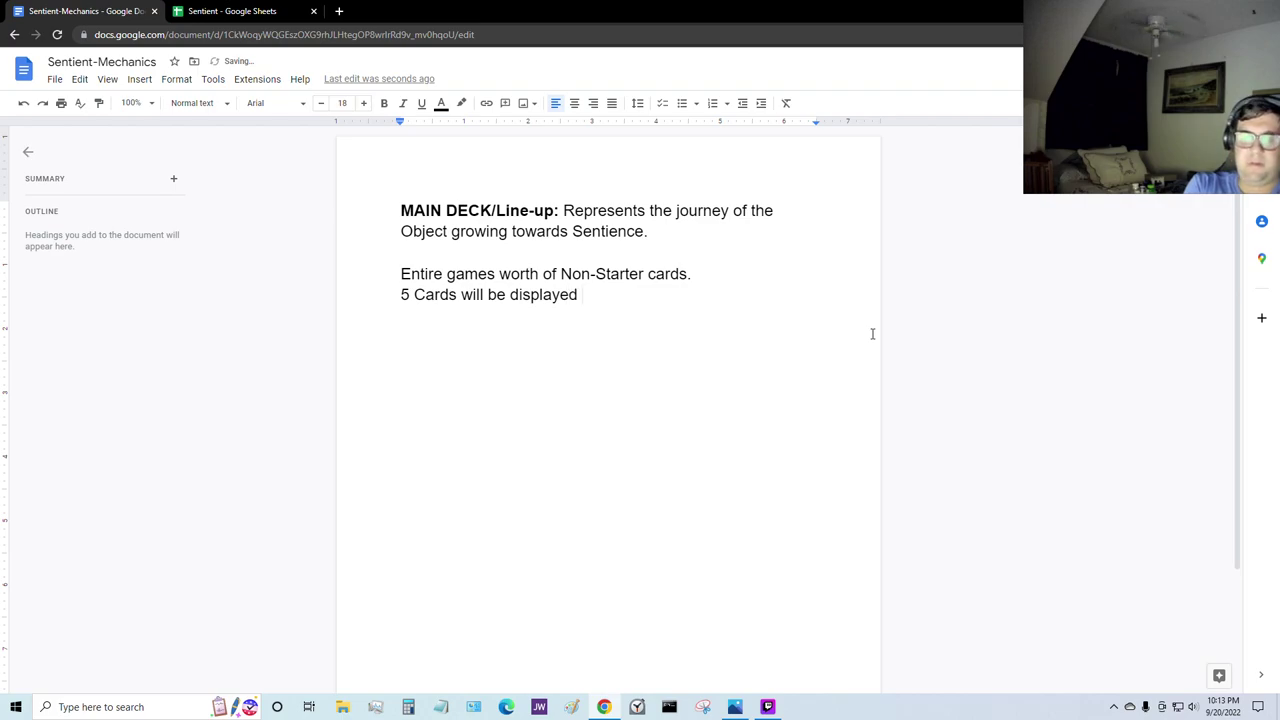
text( Face up in the)
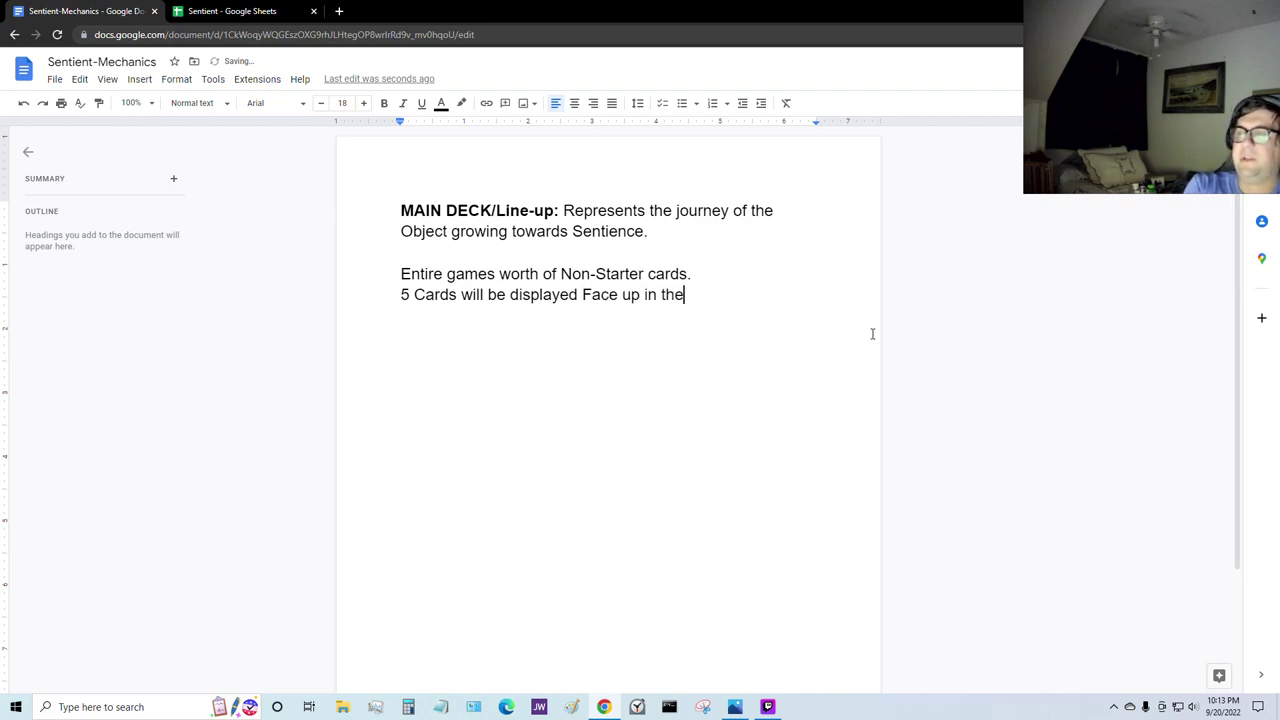
key(ctrl+b)
text(Line-up)
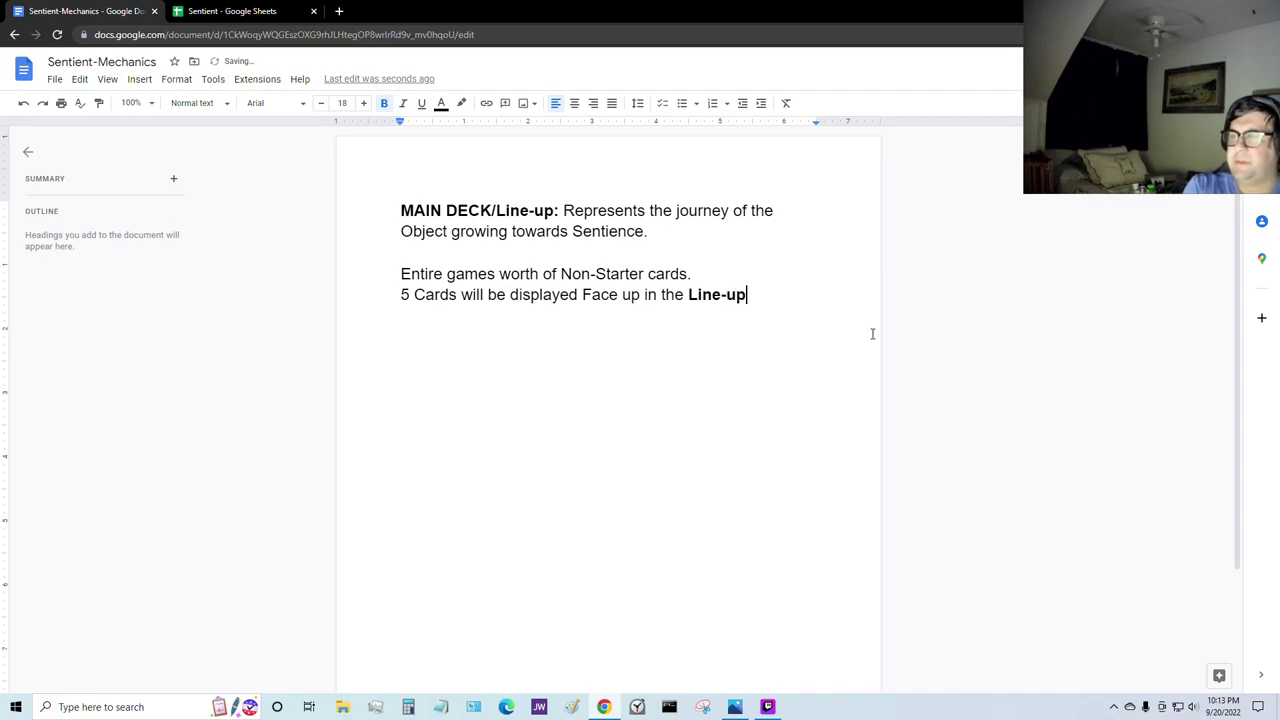
key(ctrl+b)
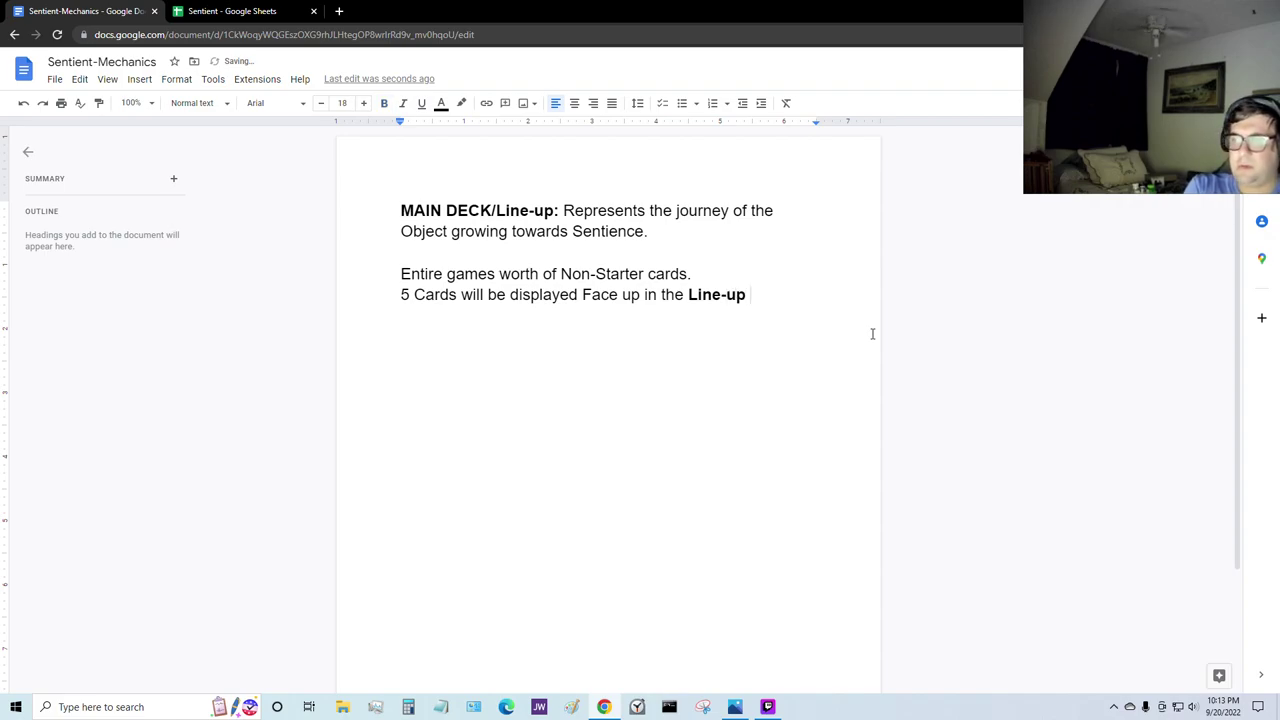
Step: End the Line-up sentence with a period and add "These 5 cards will be available for purchase by the players." in regular text
text(. These b)
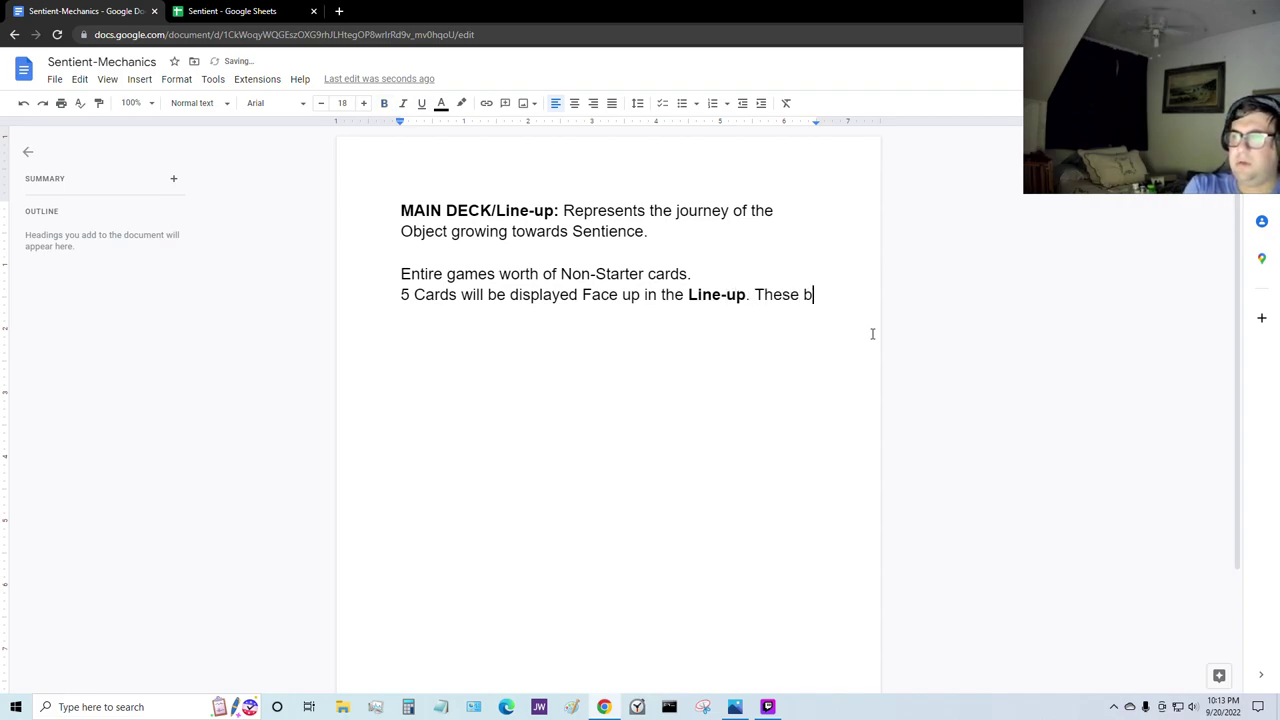
text( cards will be a)
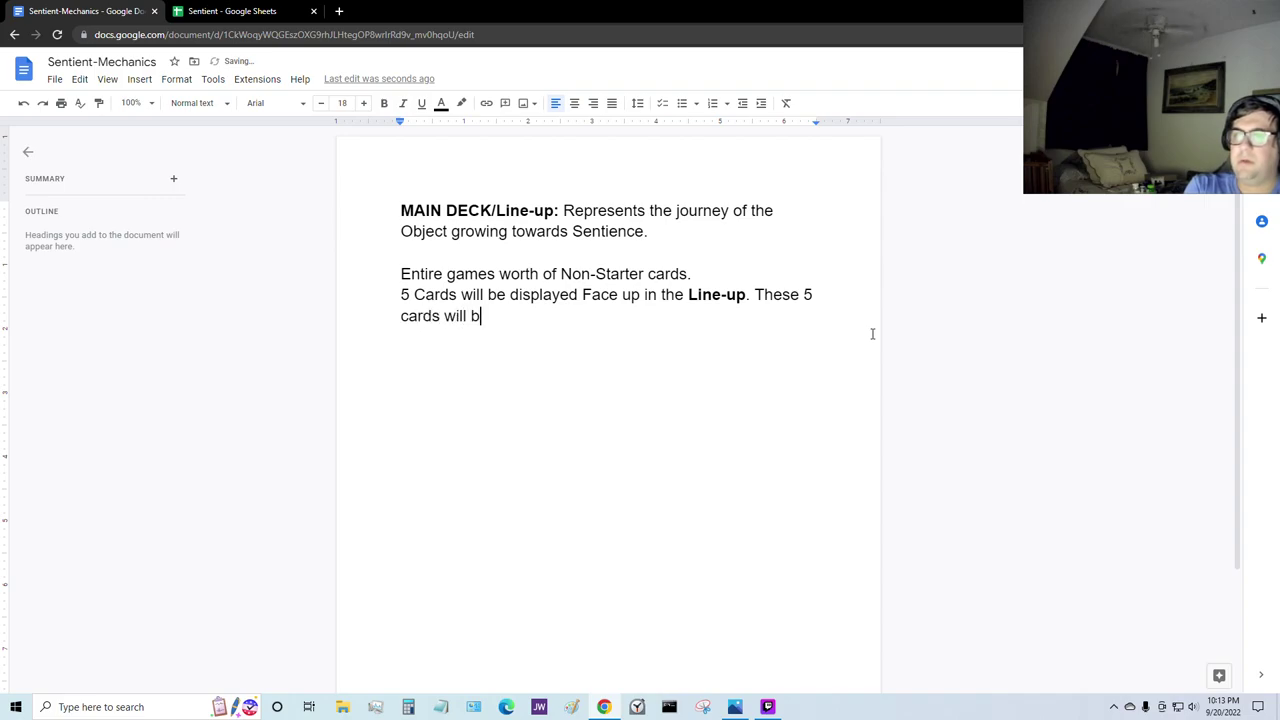
text(bv)
key(BackSpace)
key(BackSpace)
text(vai)
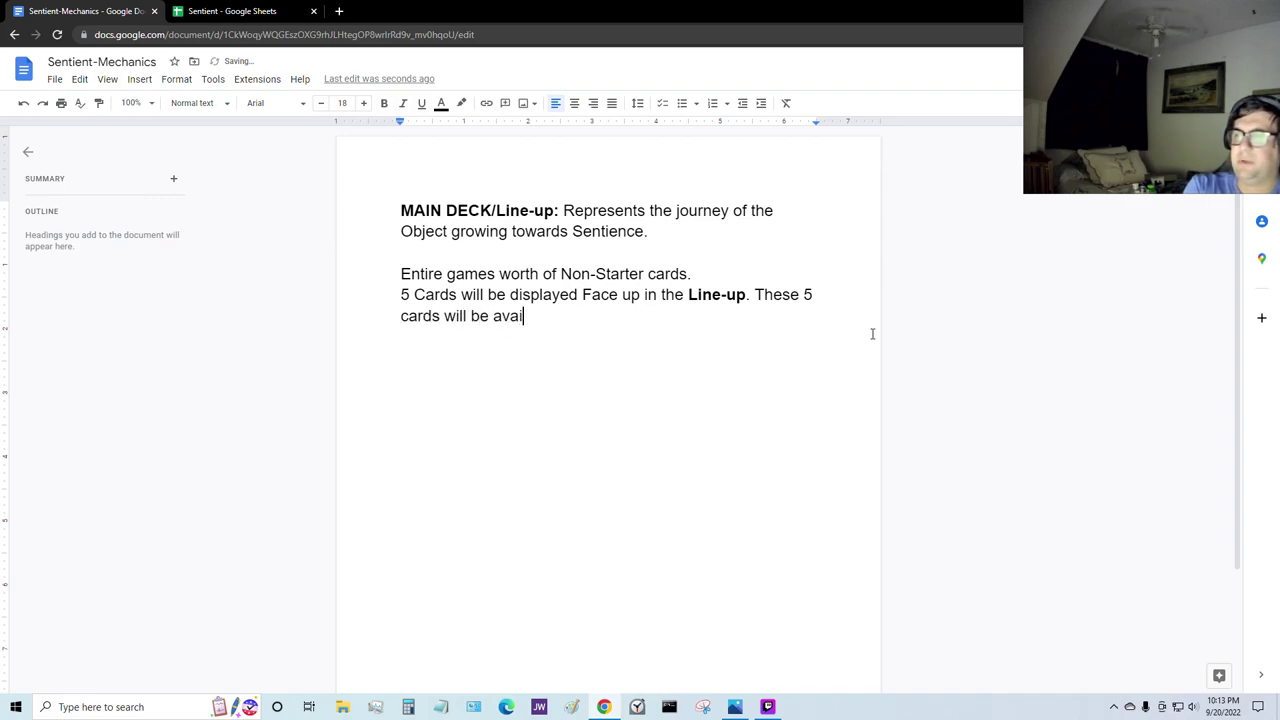
text(lable for purchas)
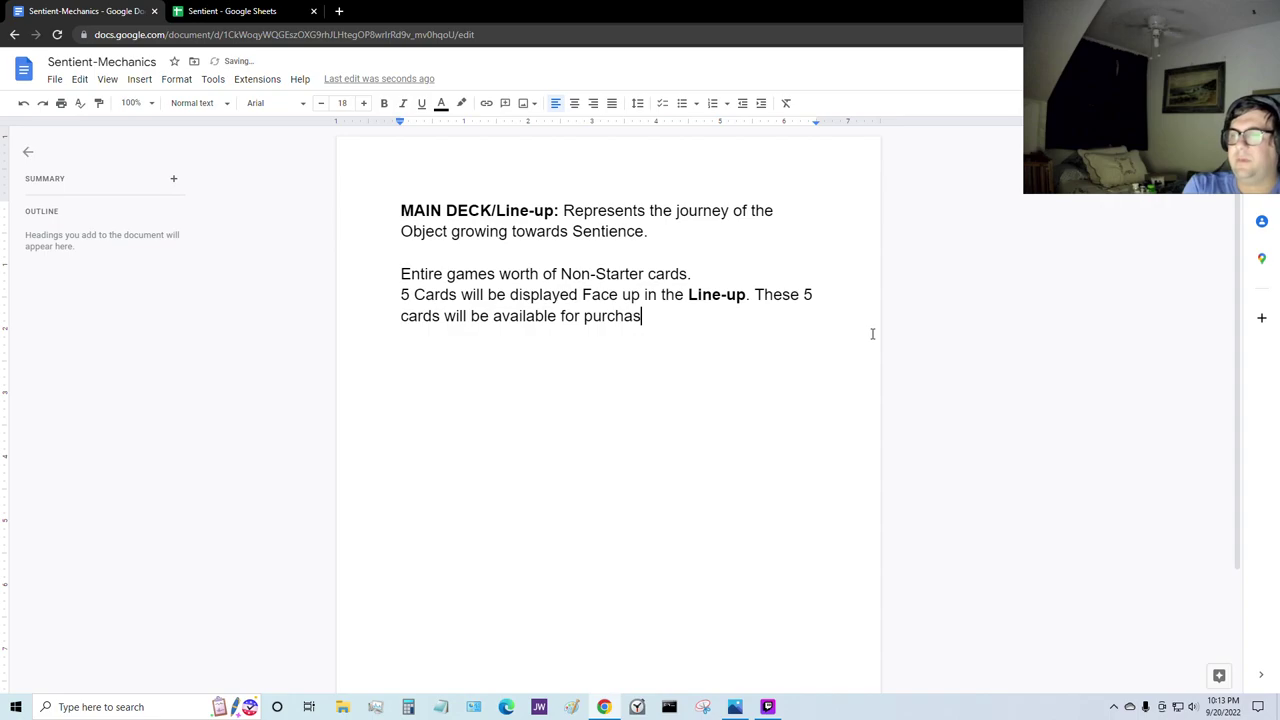
text(e by the p)
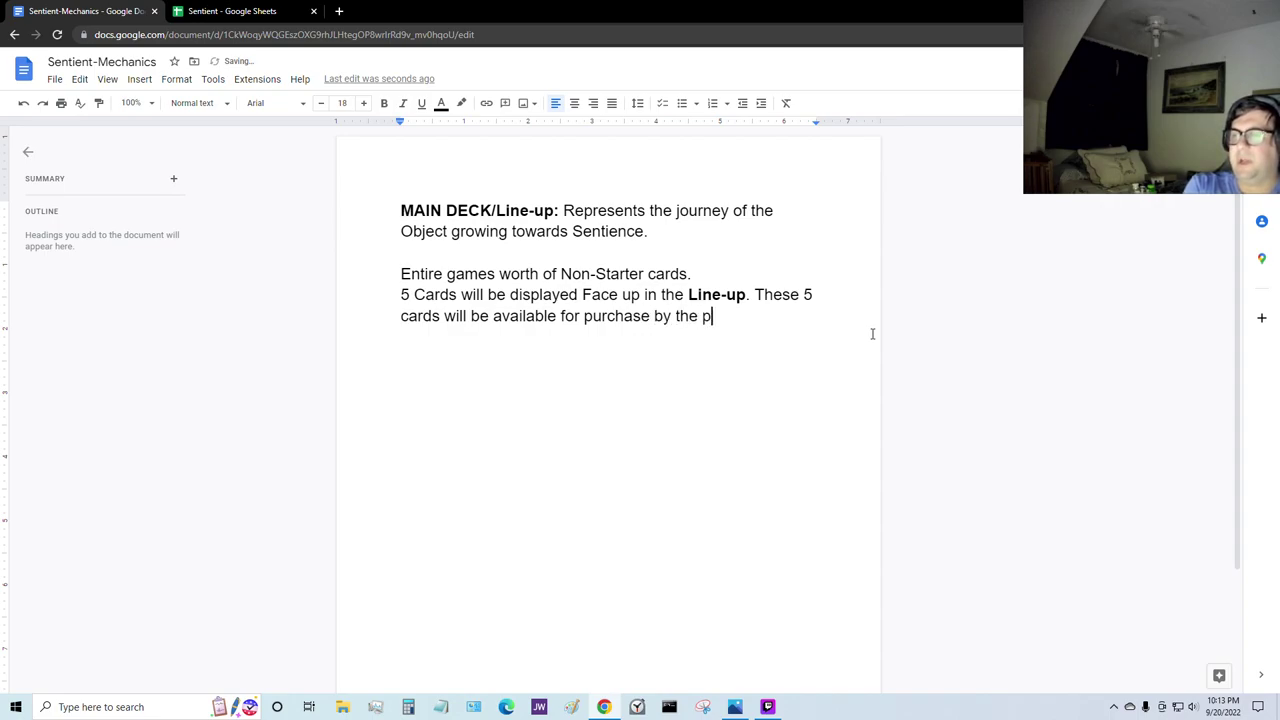
text(layers.)
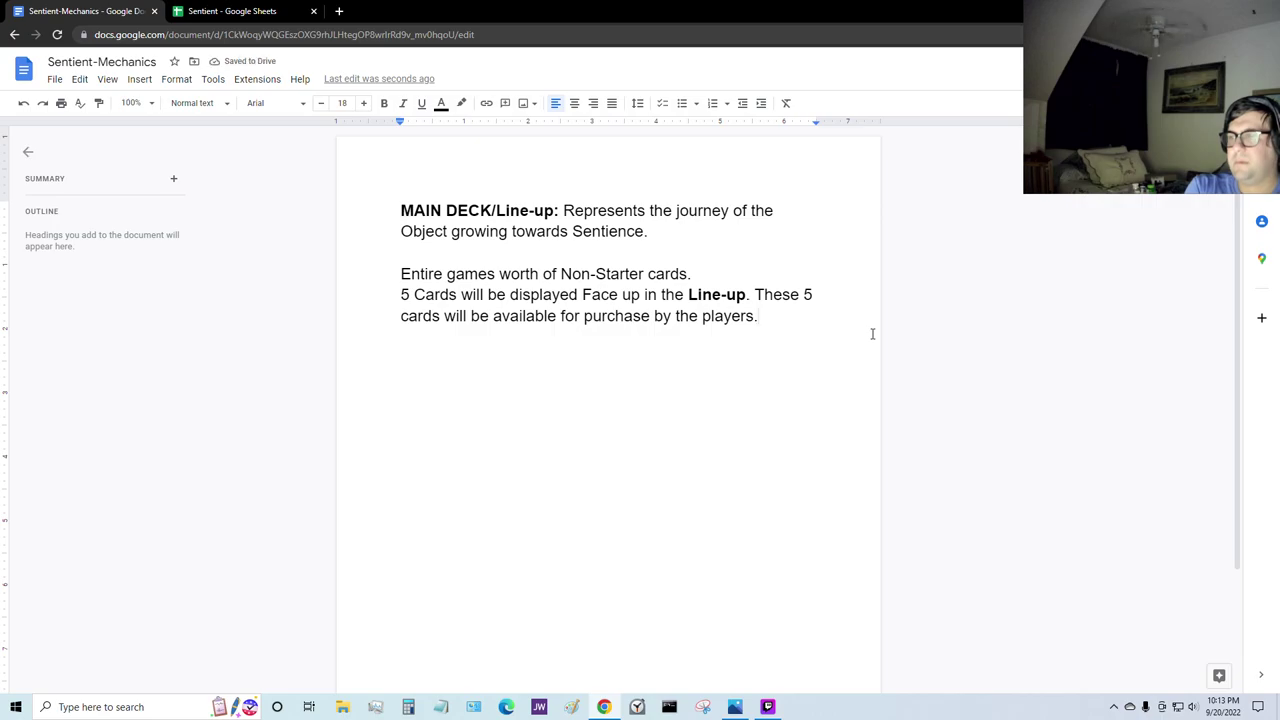
Step: Leave an empty line and start a paragraph reading "Inbetween turns, Cards bought will be replaced by cards from"
key(Return)
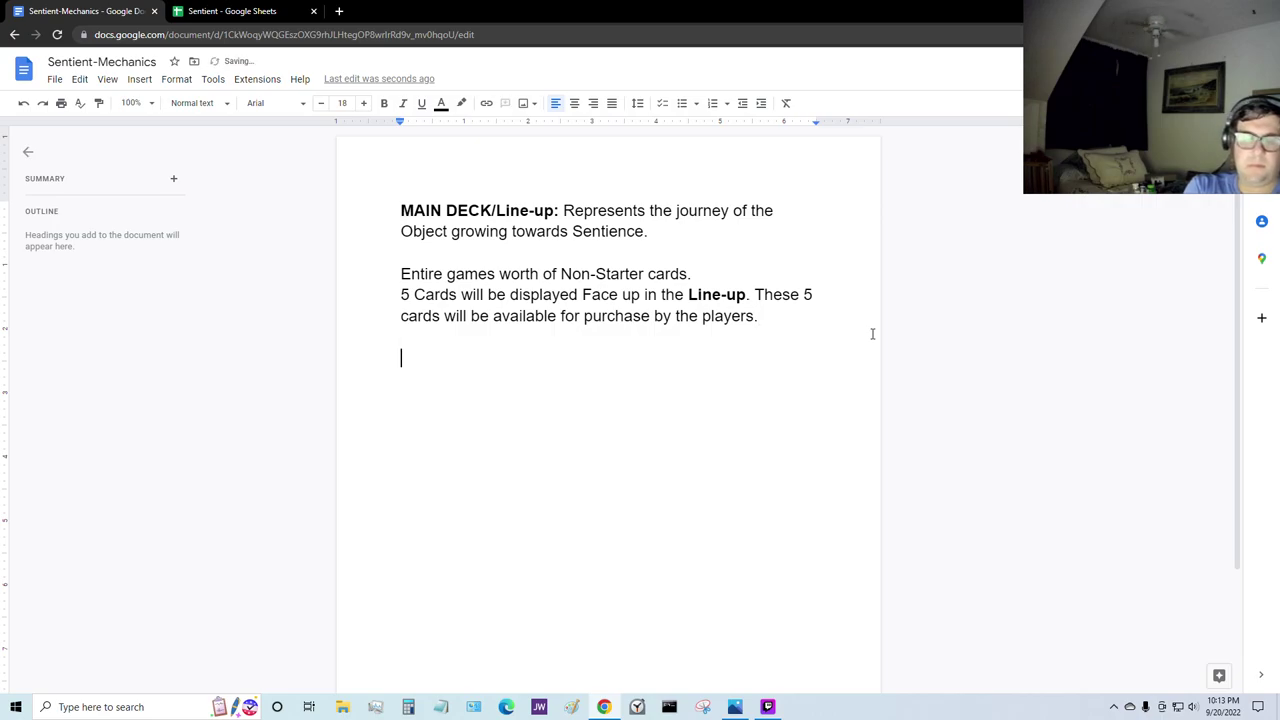
text(Inbetween t)
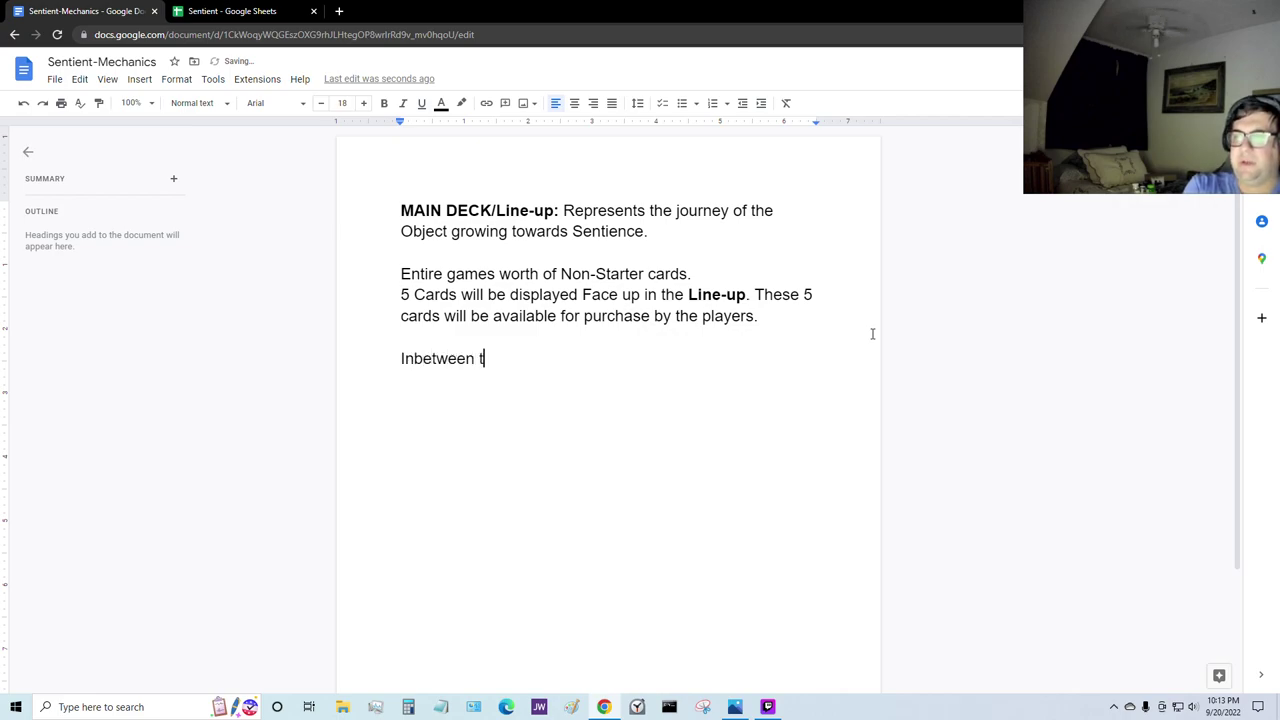
text(urns, the)
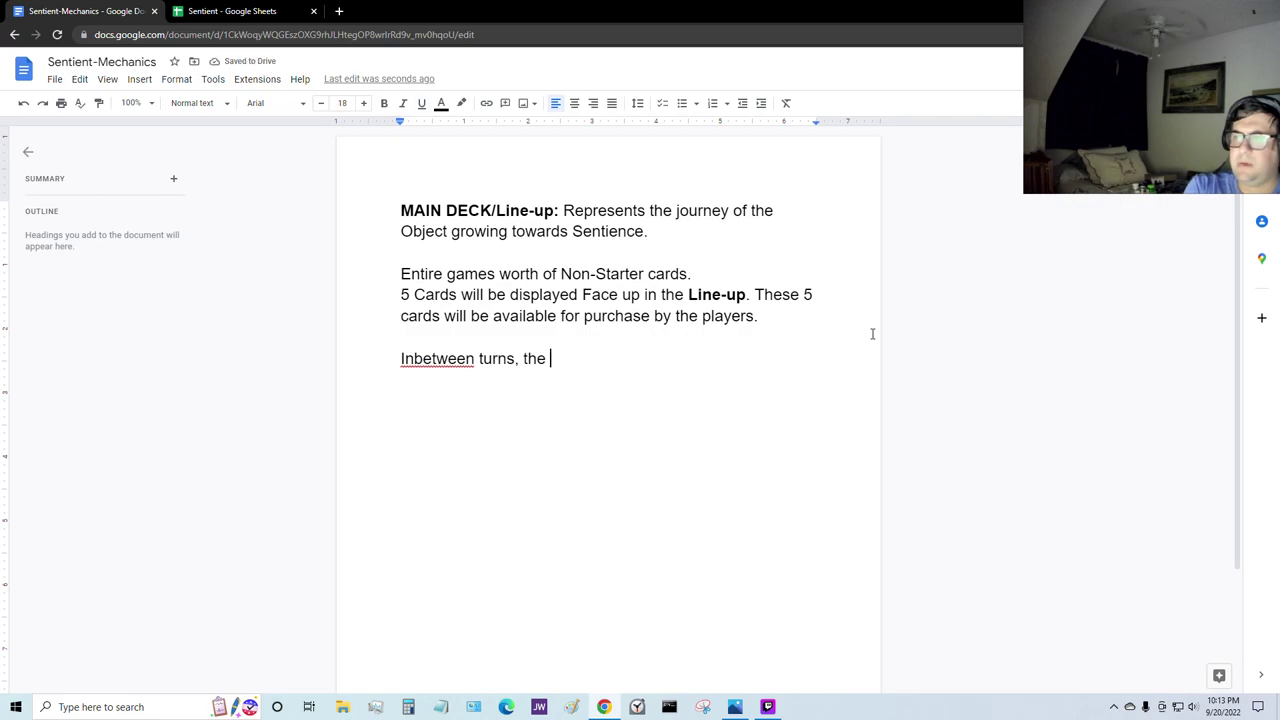
key(BackSpace)
key(BackSpace)
key(BackSpace)
key(BackSpace)
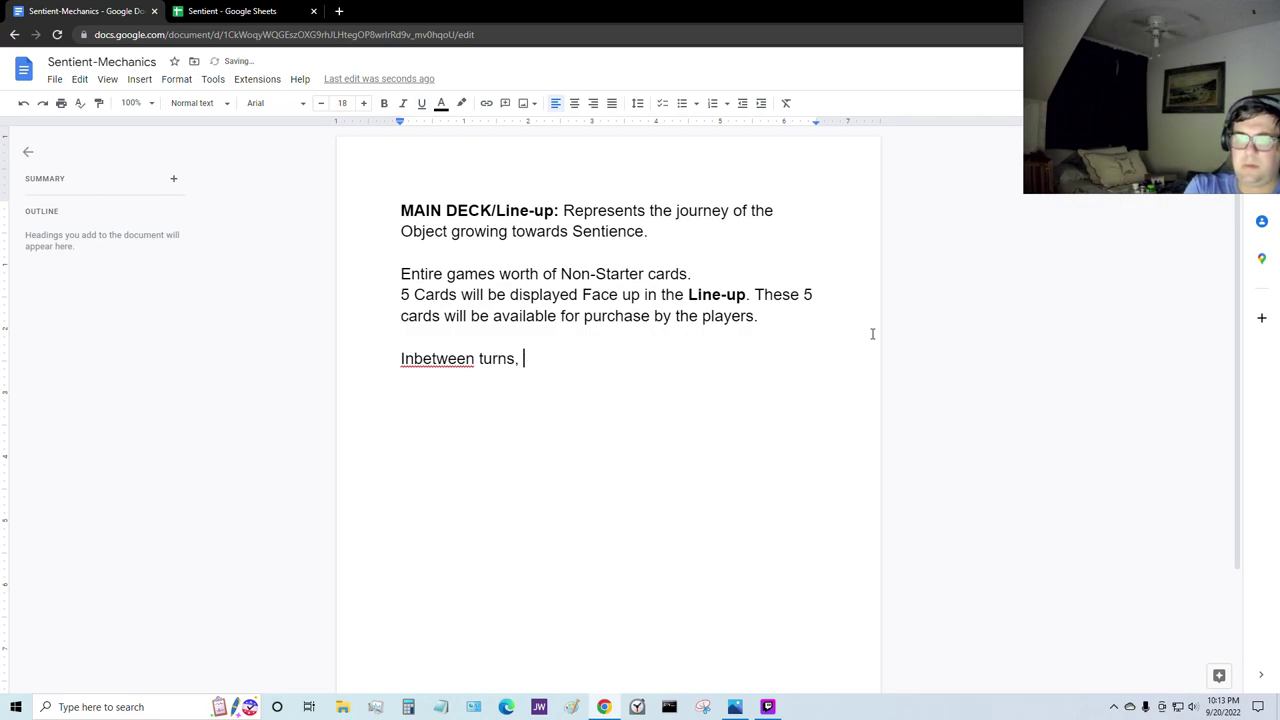
text(E)
key(BackSpace)
text(Card)
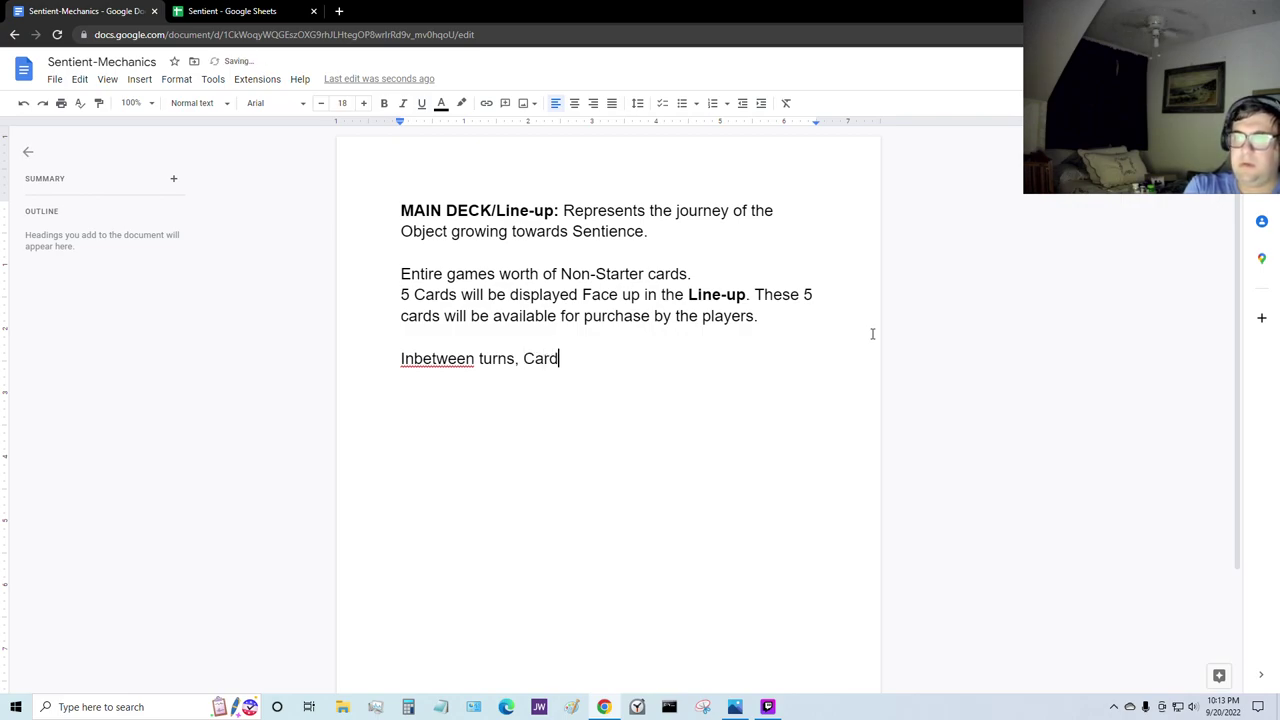
text(s bought will be )
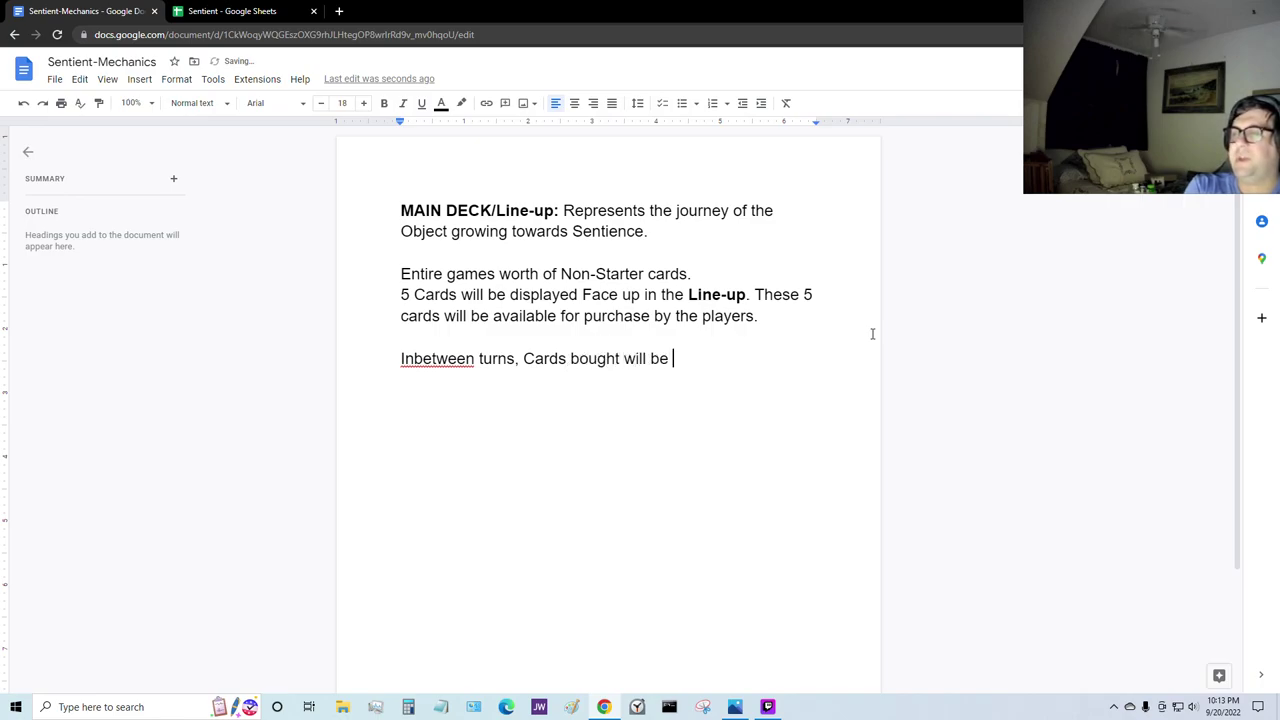
text(replaced by)
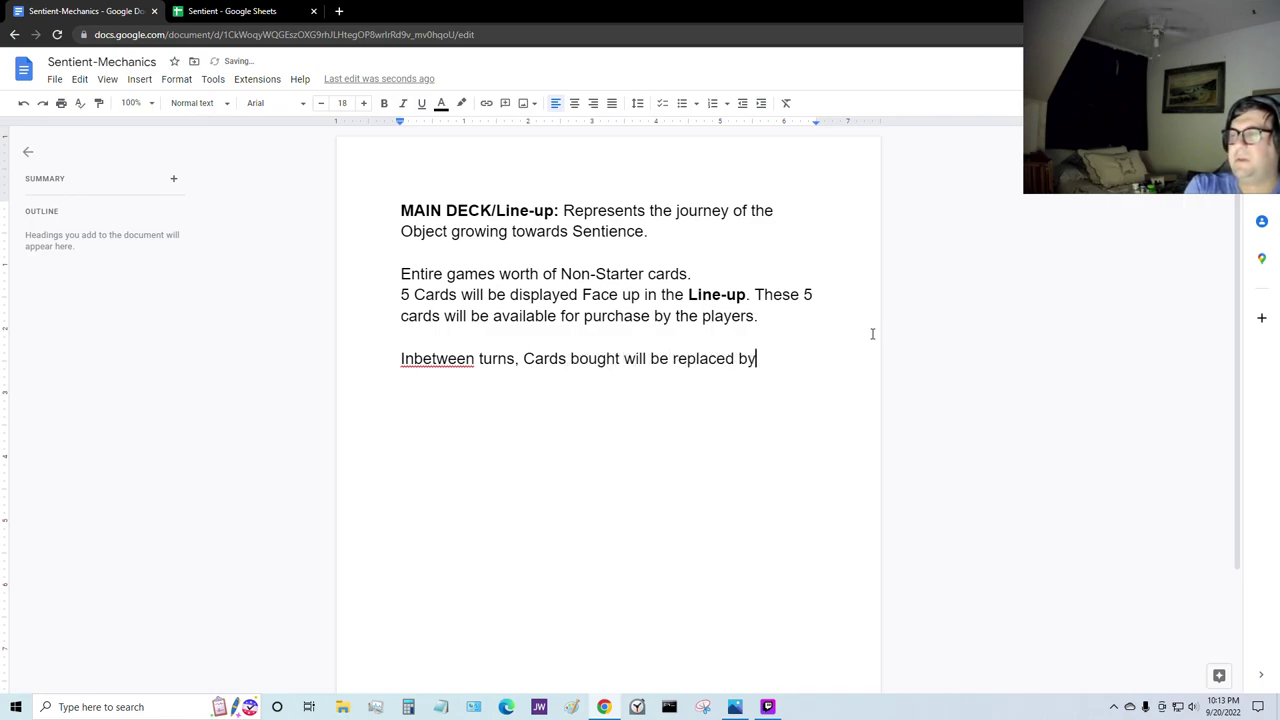
text( cards from th)
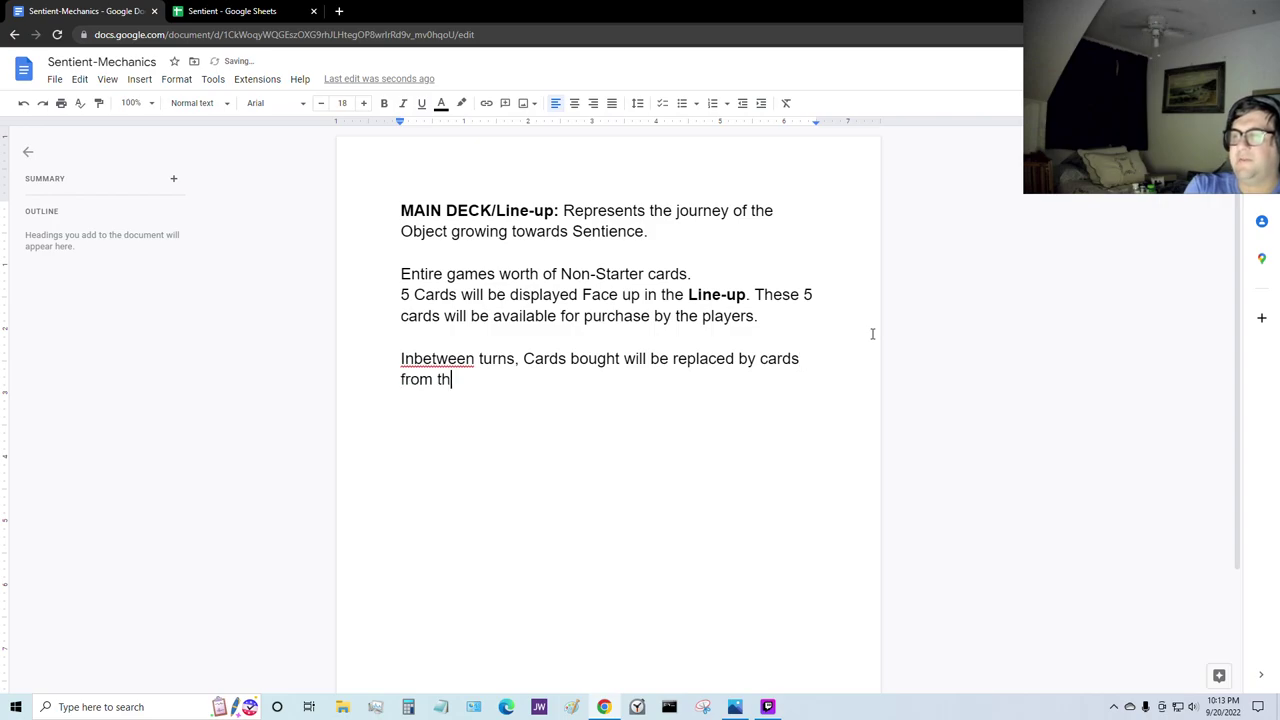
Step: Finish the replacement sentence with "the Main deck.", putting only Main deck in bold
text(e)
key(ctrl+b)
text(Main deck)
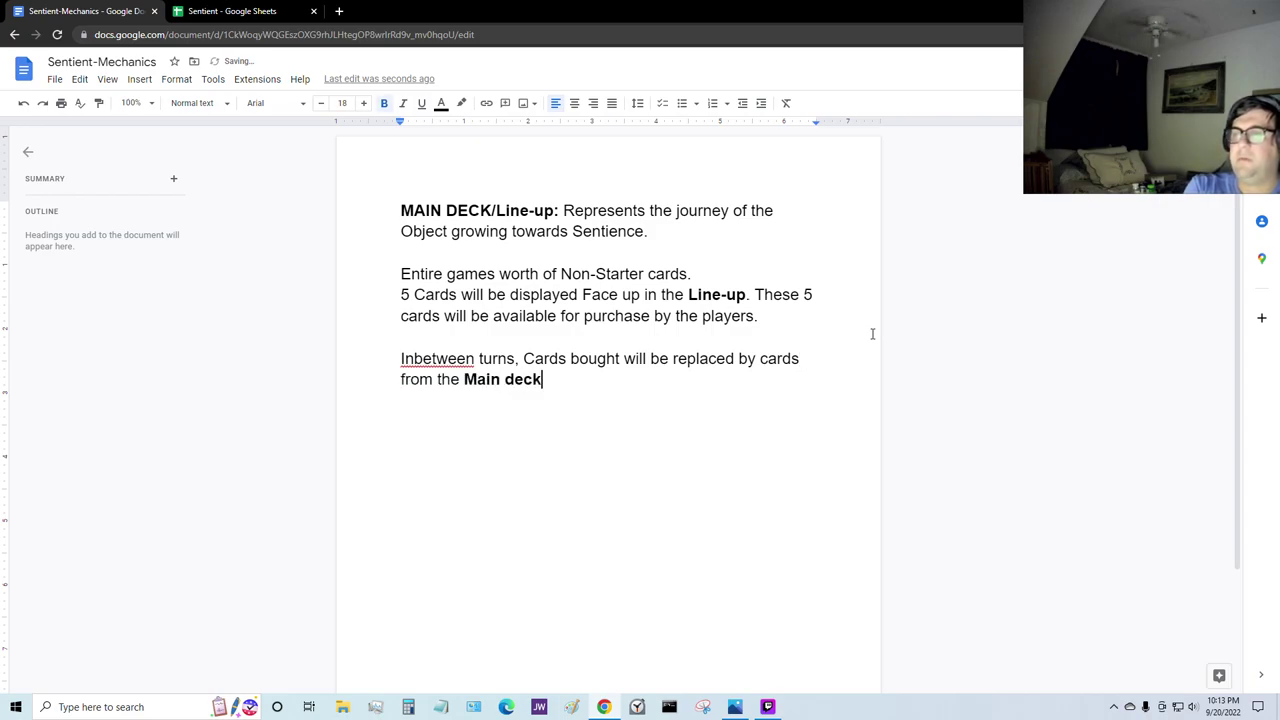
key(ctrl+b)
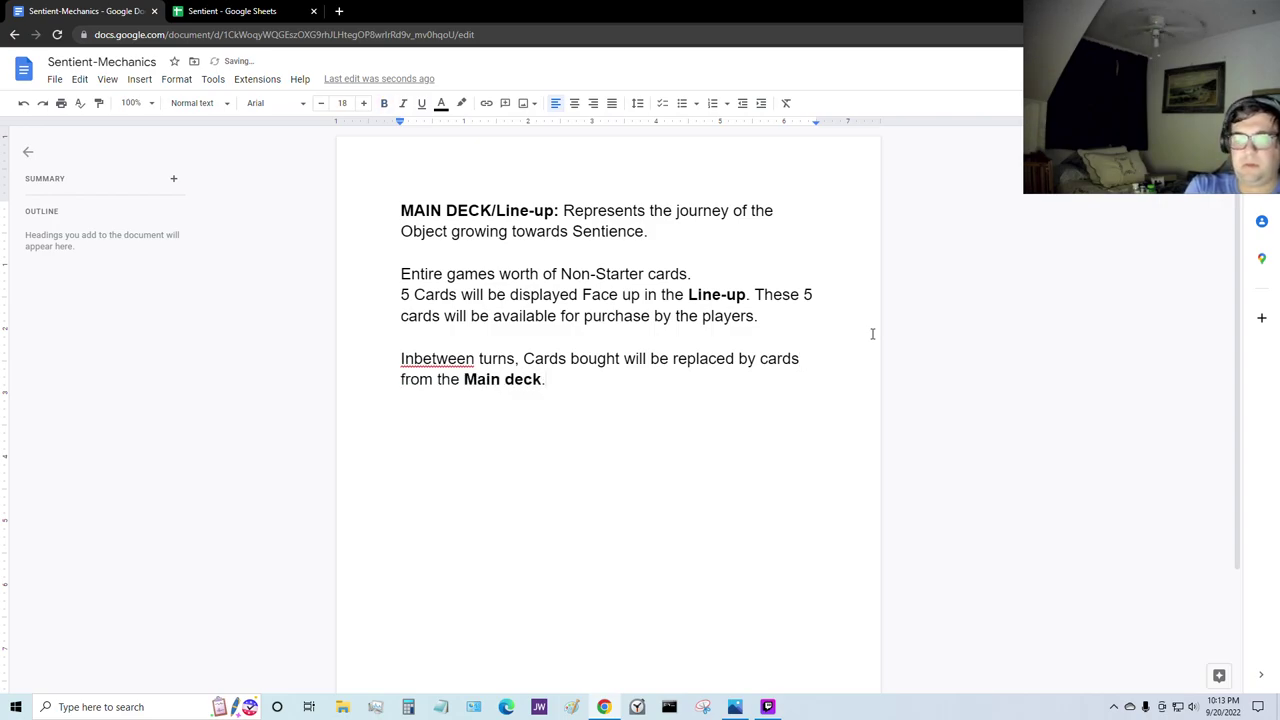
Step: Add "Each player having 5 choices available at the start of their turn." after the Main deck sentence and correct "Inbetween" to "In Between"
text(. Each playe)
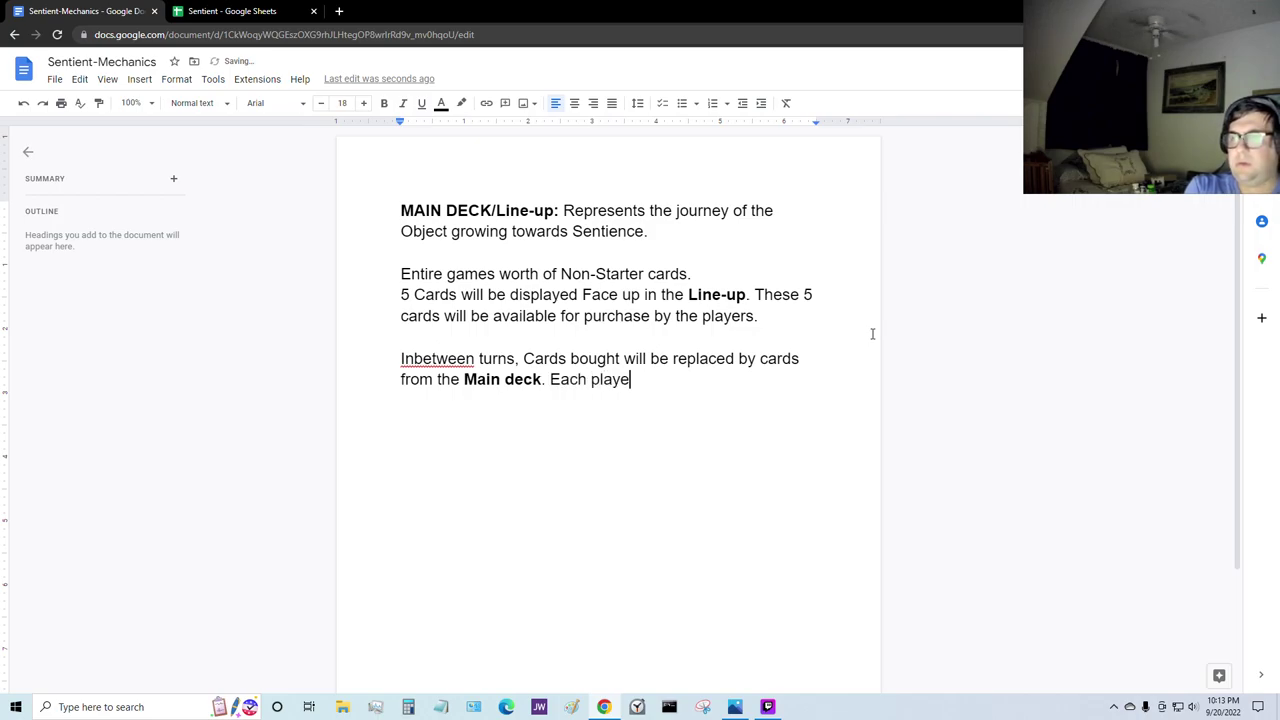
text(r having)
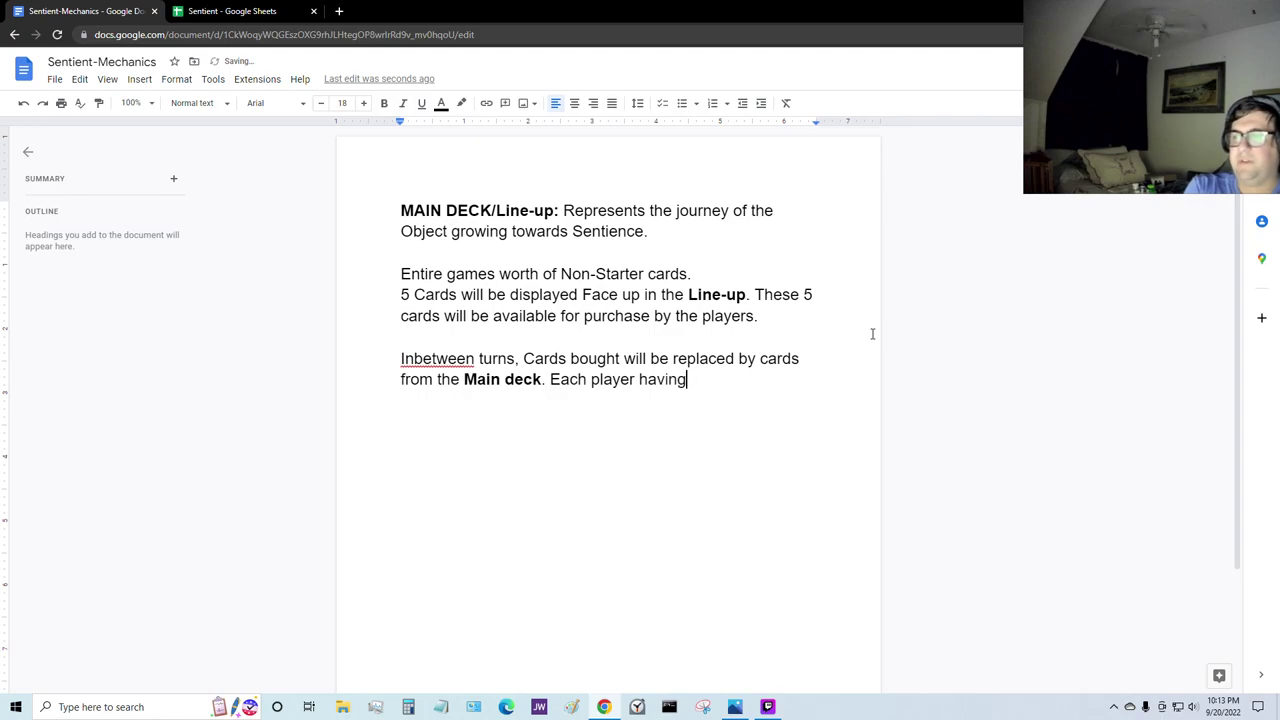
text( 5 choices)
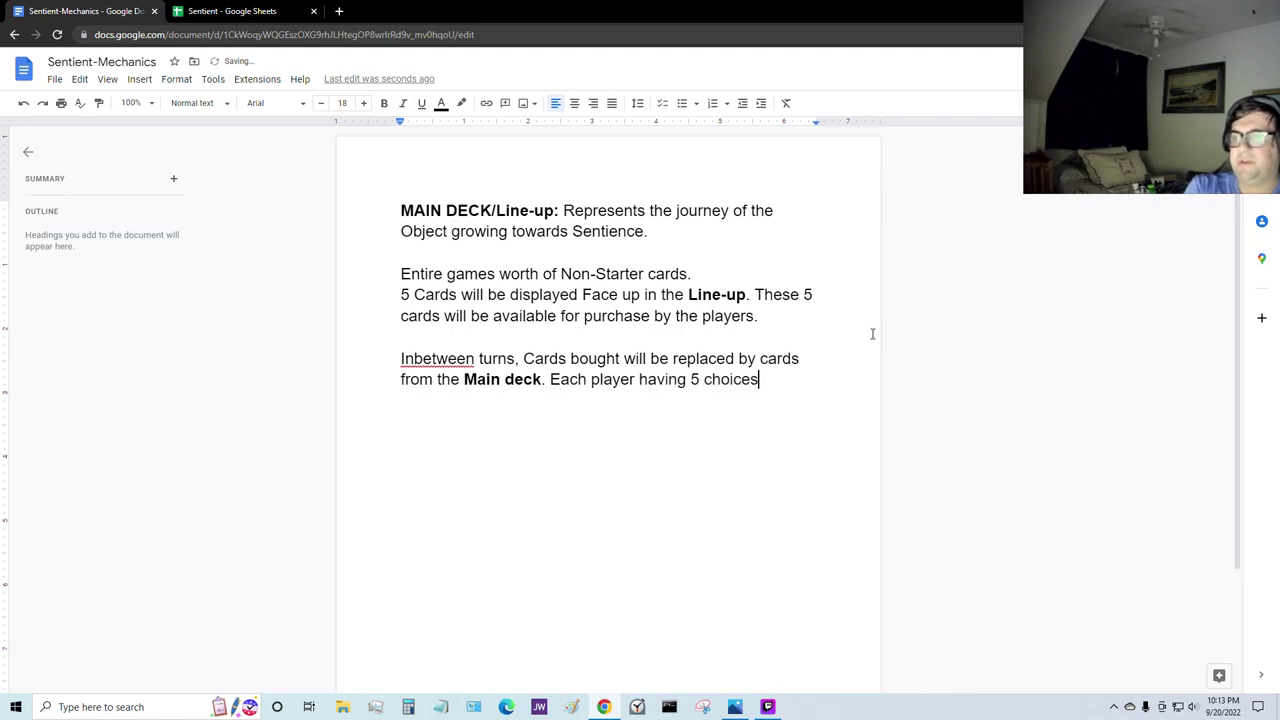
text( availab)
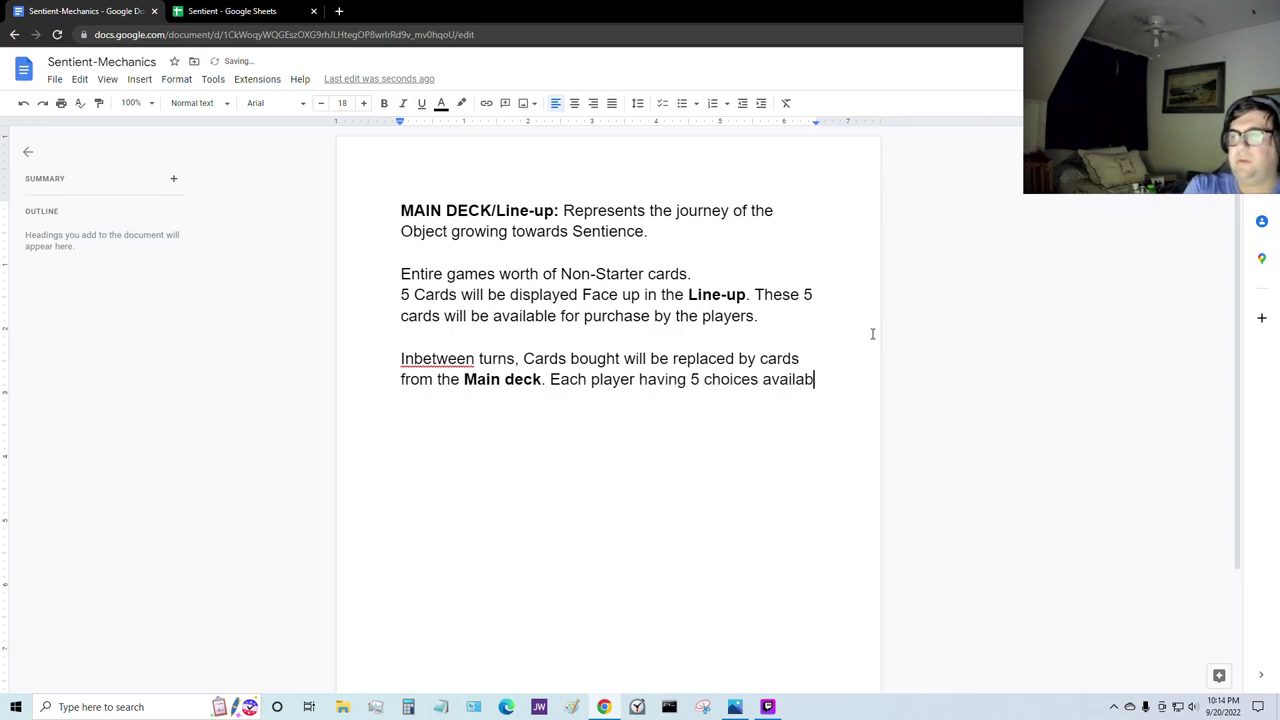
text(le at the star)
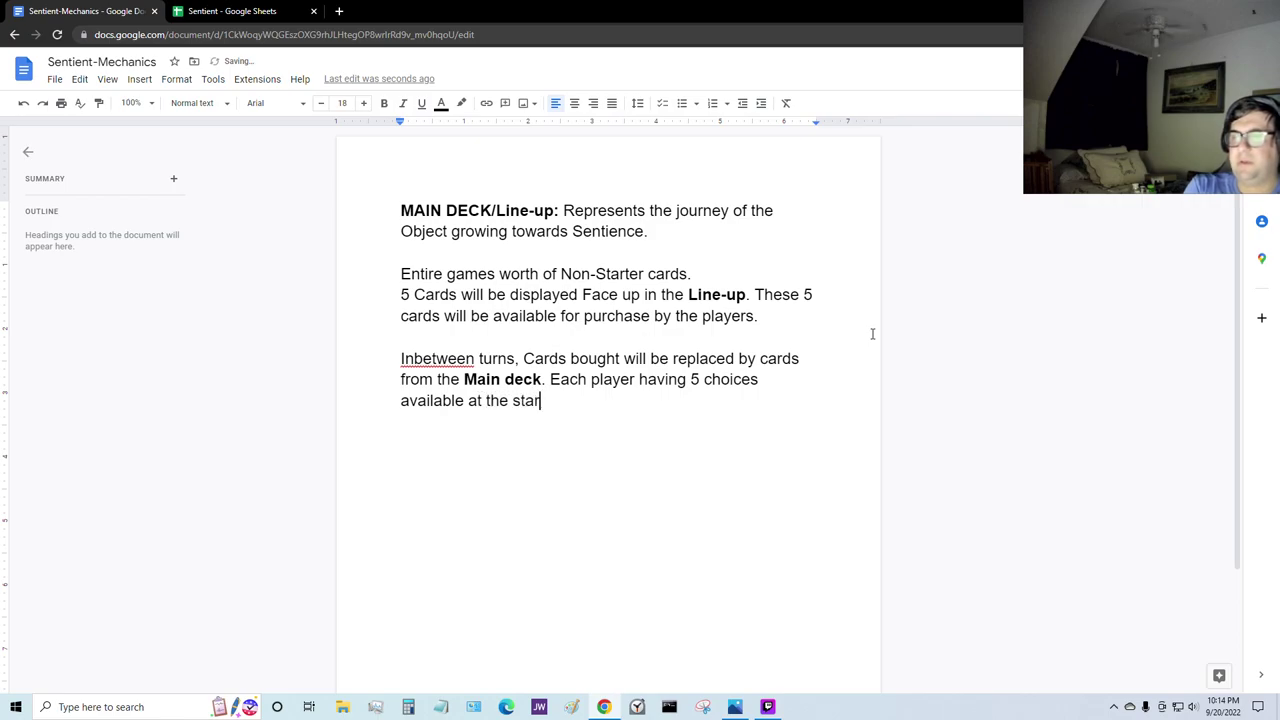
text(t of their turn)
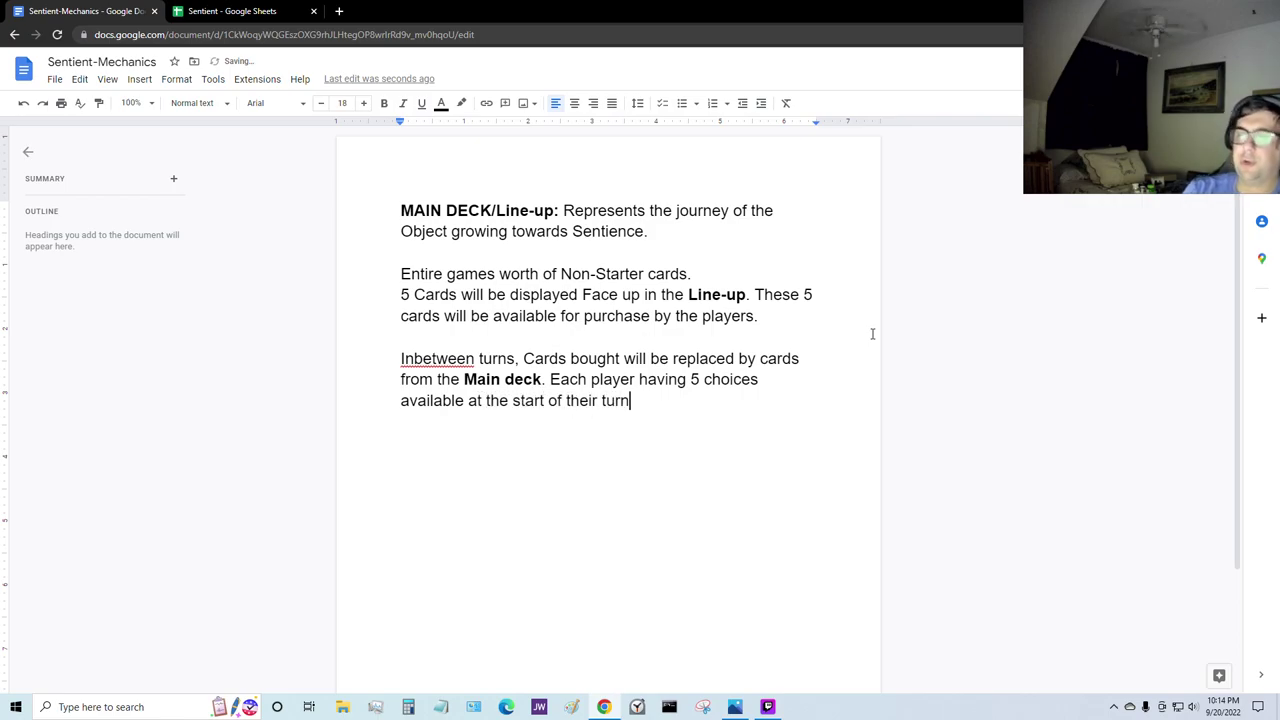
text(.)
click(421, 358)
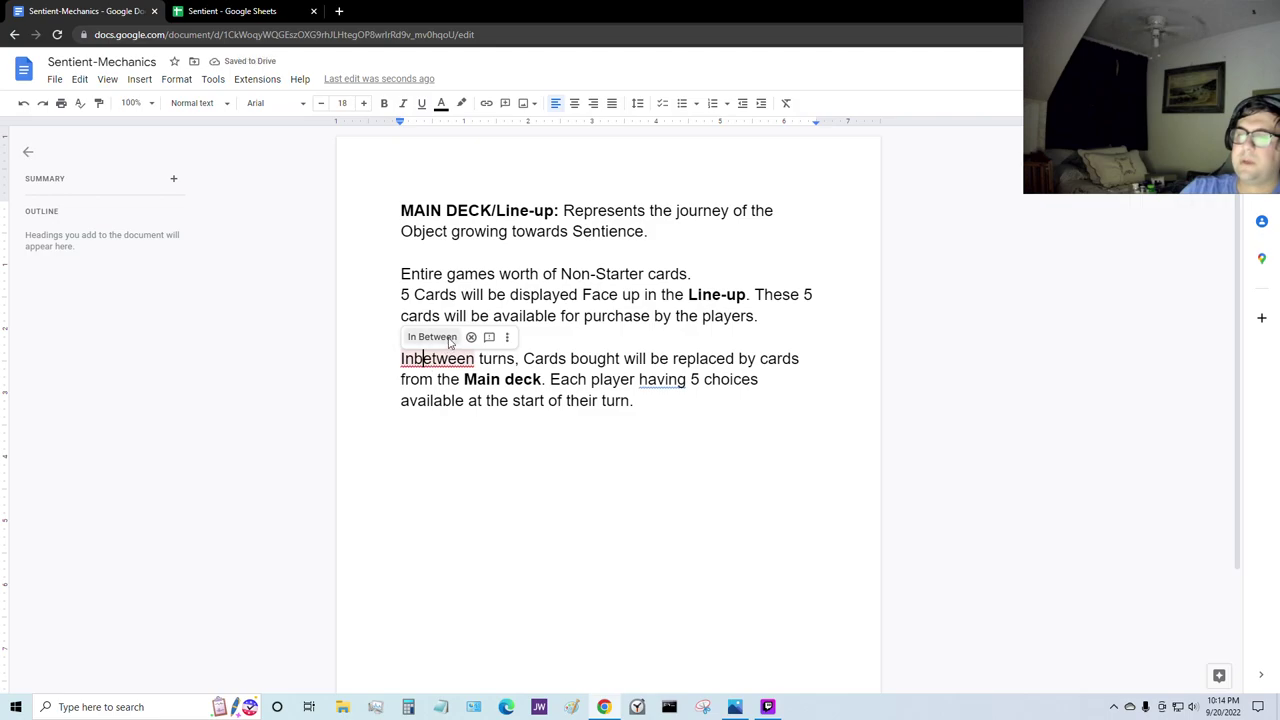
click(449, 341)
Step: Start a new line in bold below the last paragraph, leaving two empty lines in between
click(731, 471)
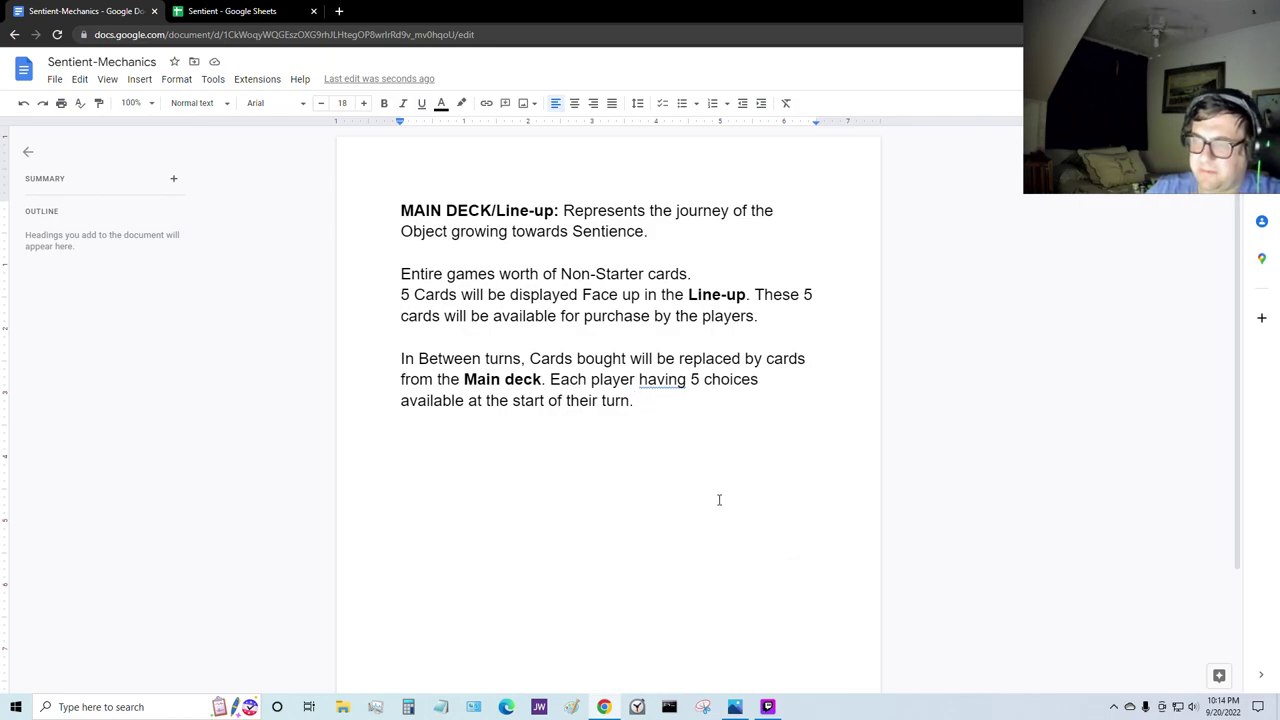
key(Return)
key(Return)
key(Return)
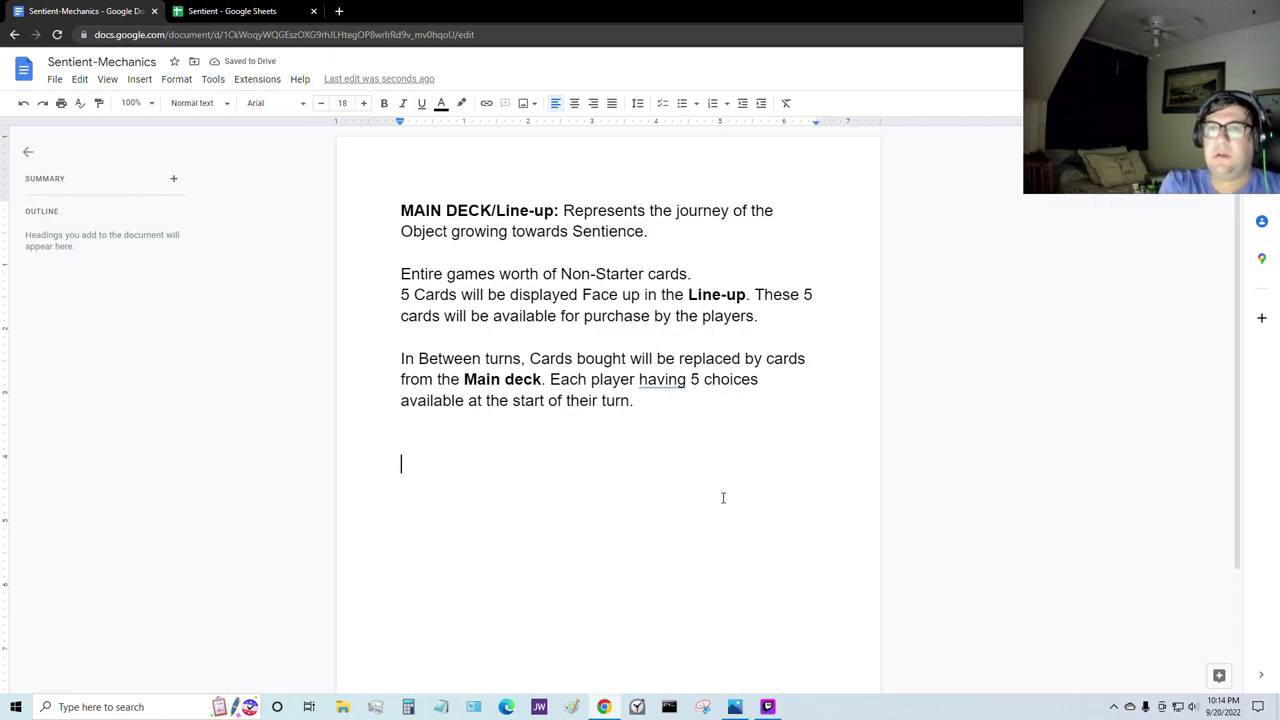
key(ctrl+b)
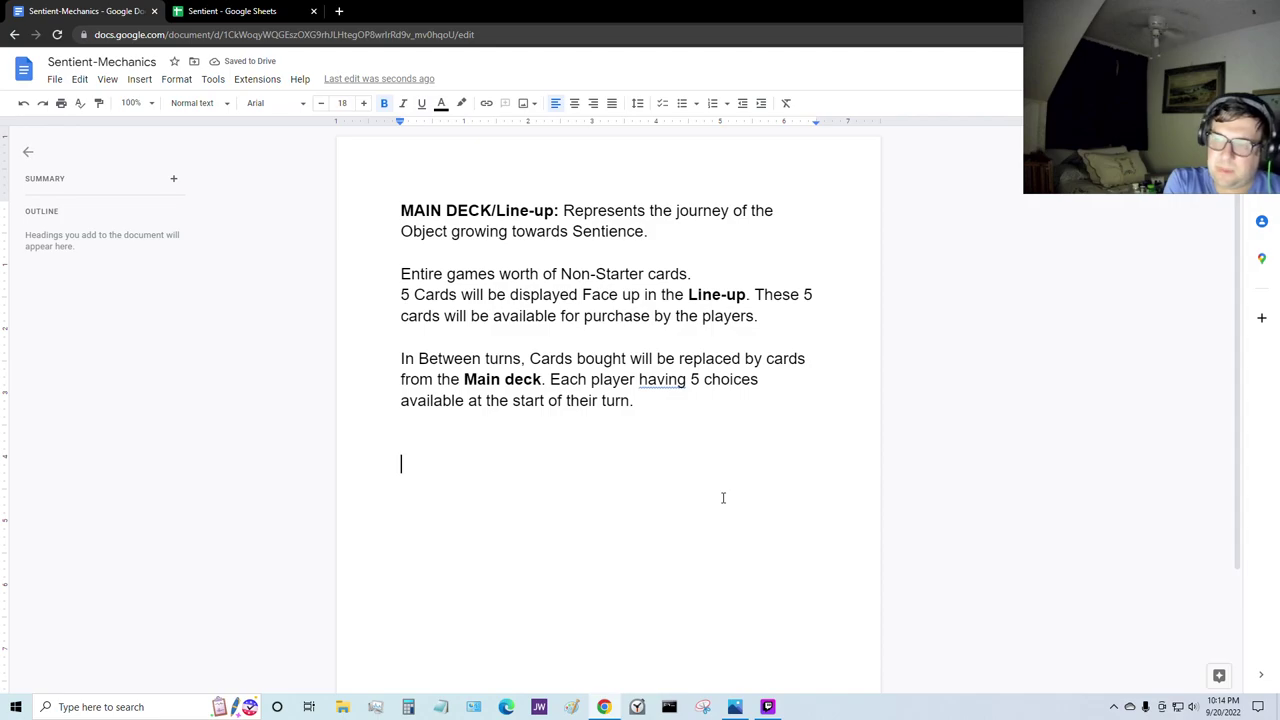
Step: Add the bold heading "Basic Emotions:" below the main deck section and return to regular weight after it
text(Basic)
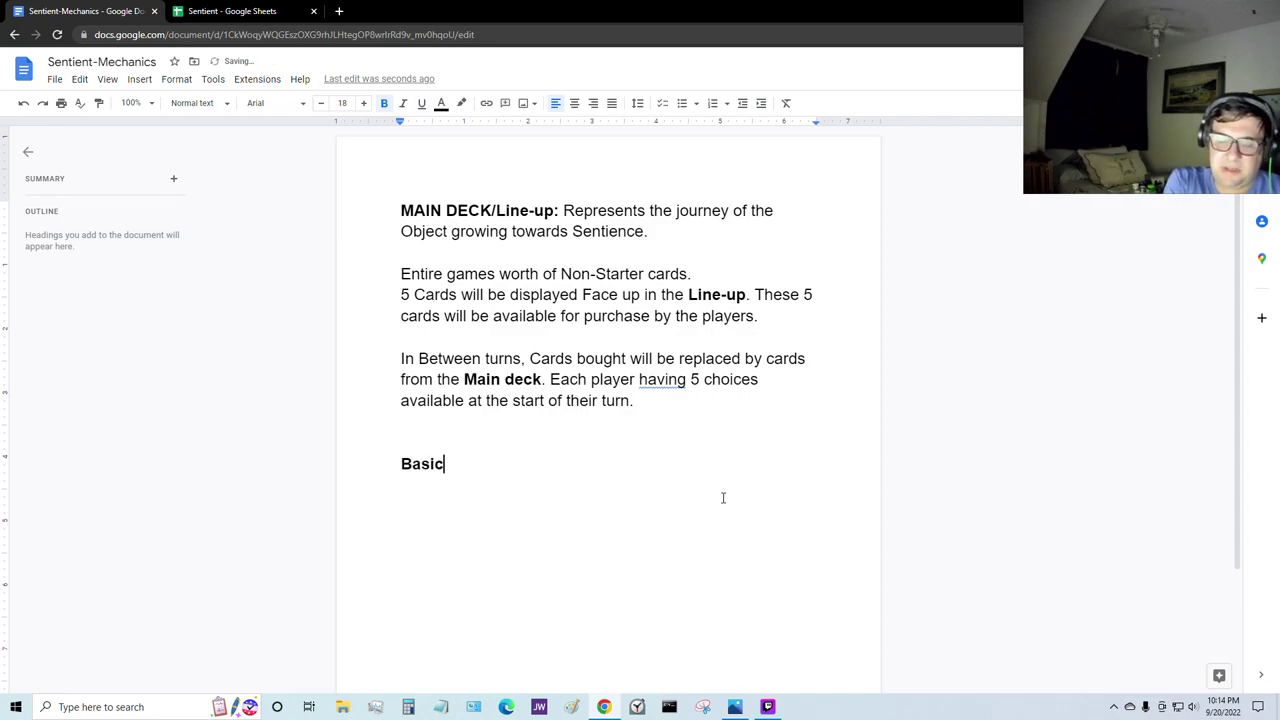
text( Emotions:)
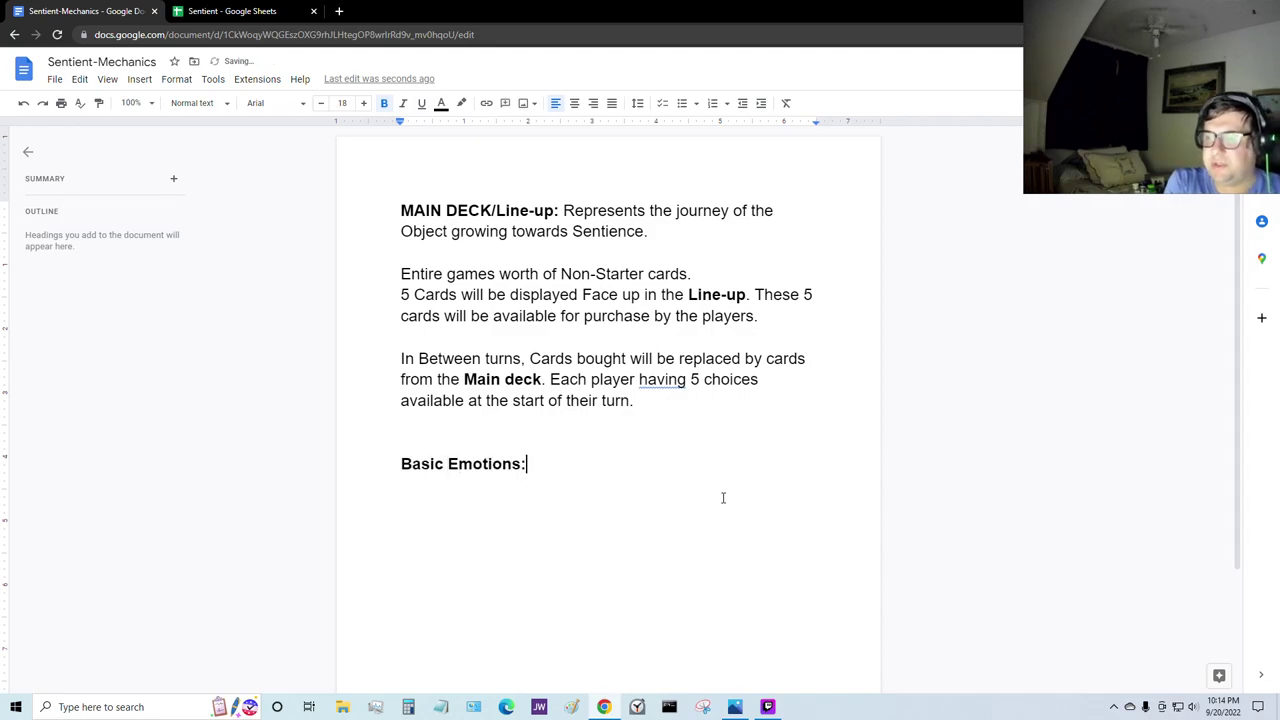
key(ctrl+b)
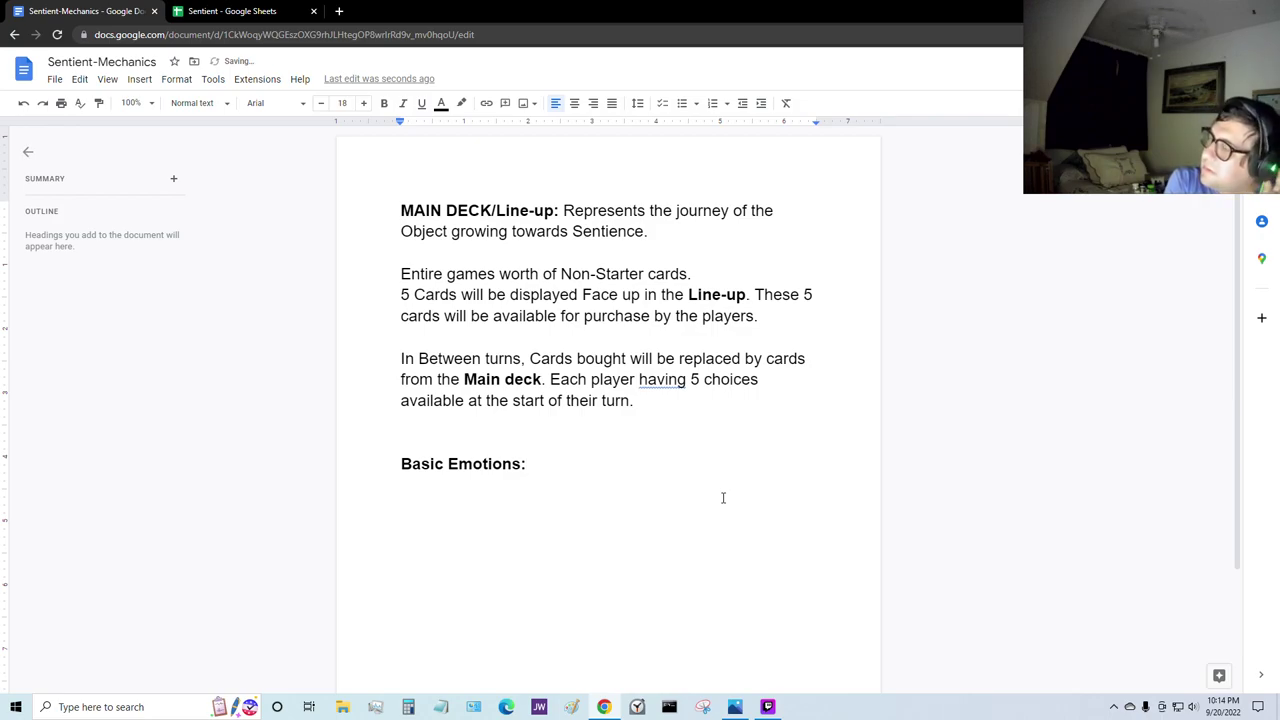
Step: Begin the Basic Emotions description after the heading with "Represents the raw understanding of" in regular weight
text(Represents th)
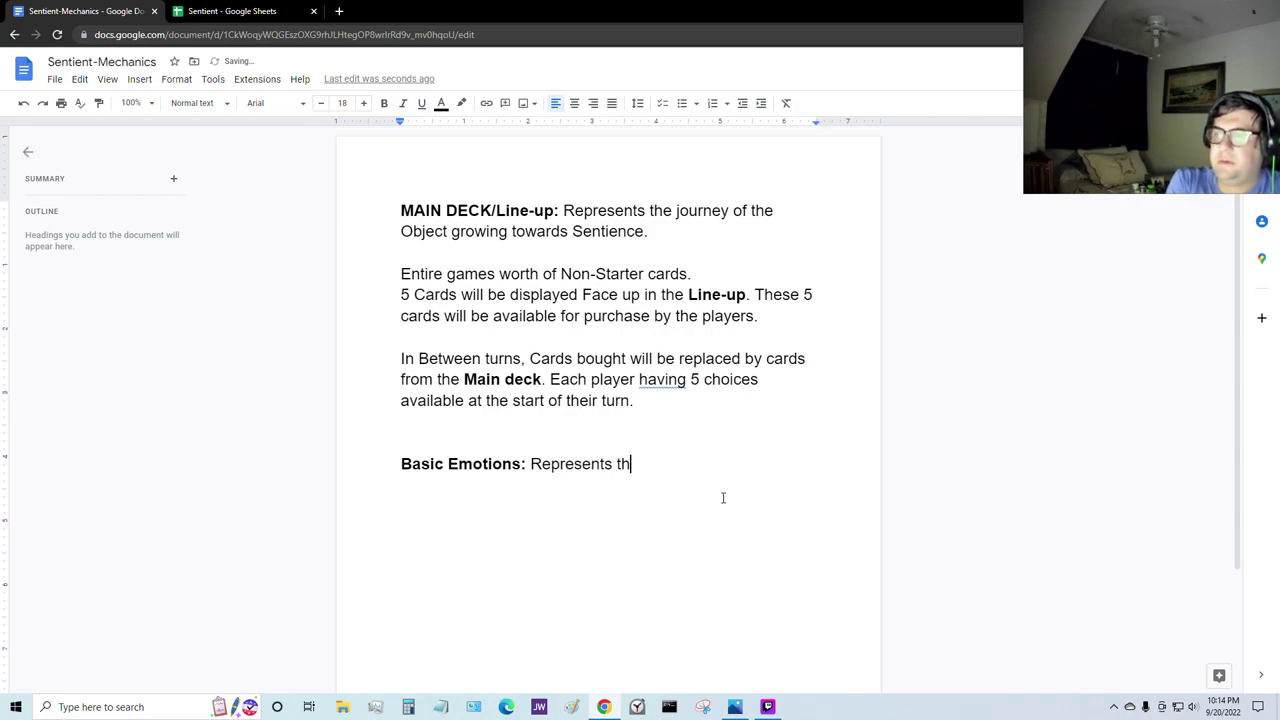
text(e)
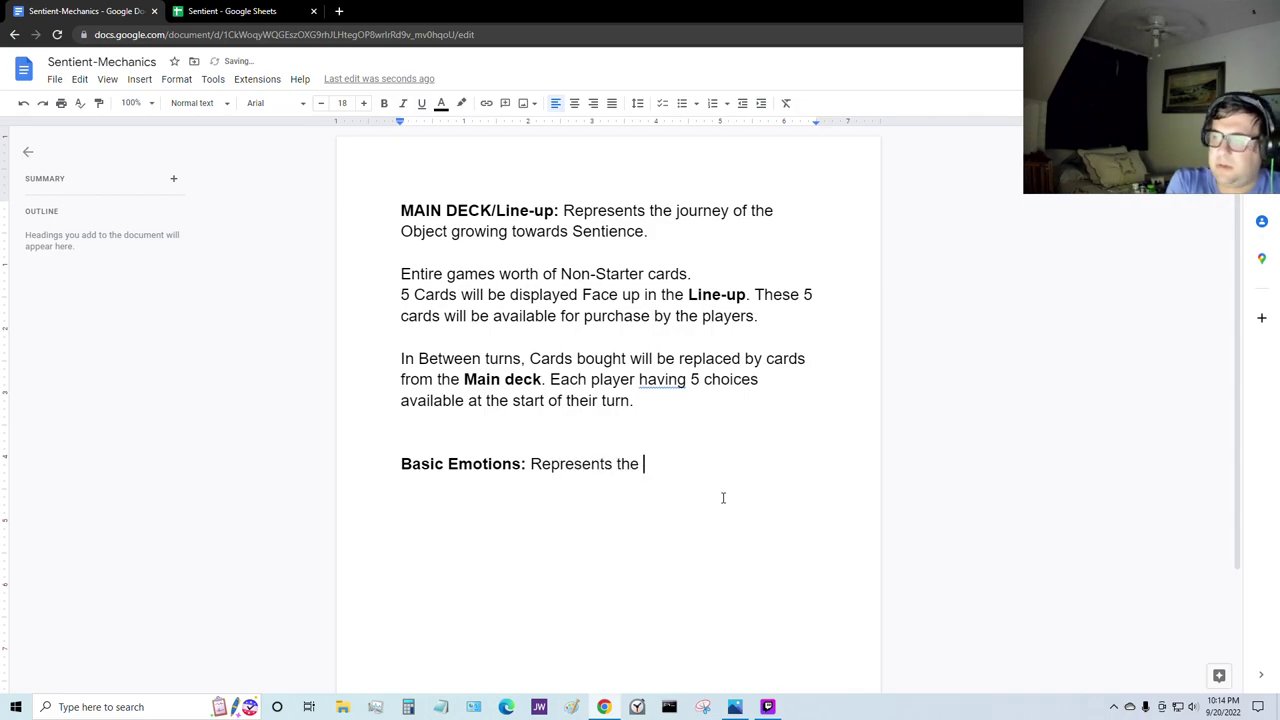
text( raw)
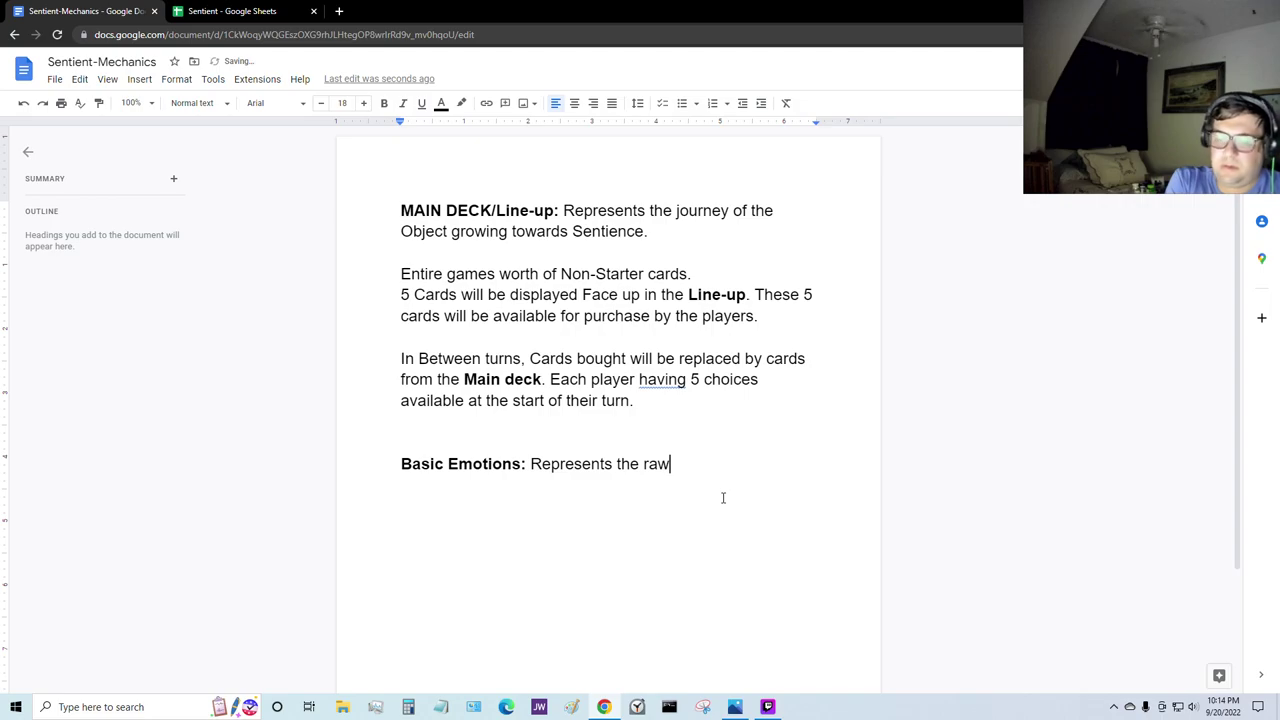
text( understa)
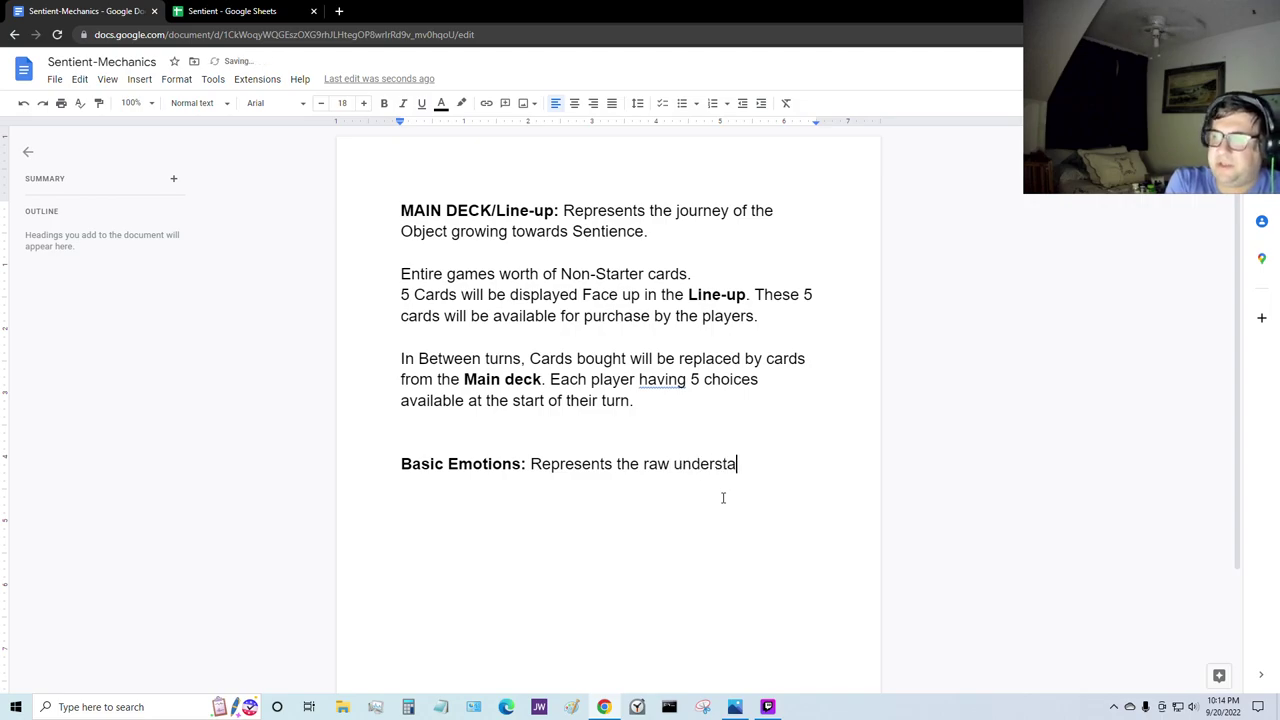
text(nding)
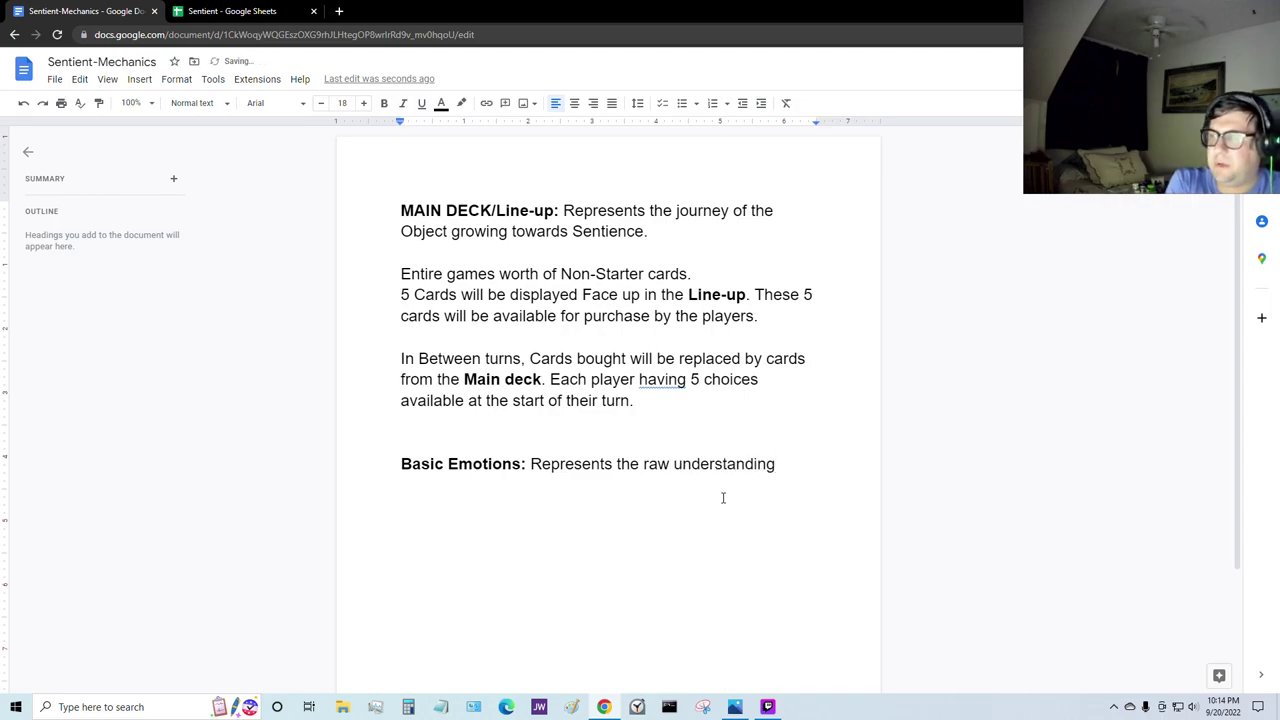
text( or)
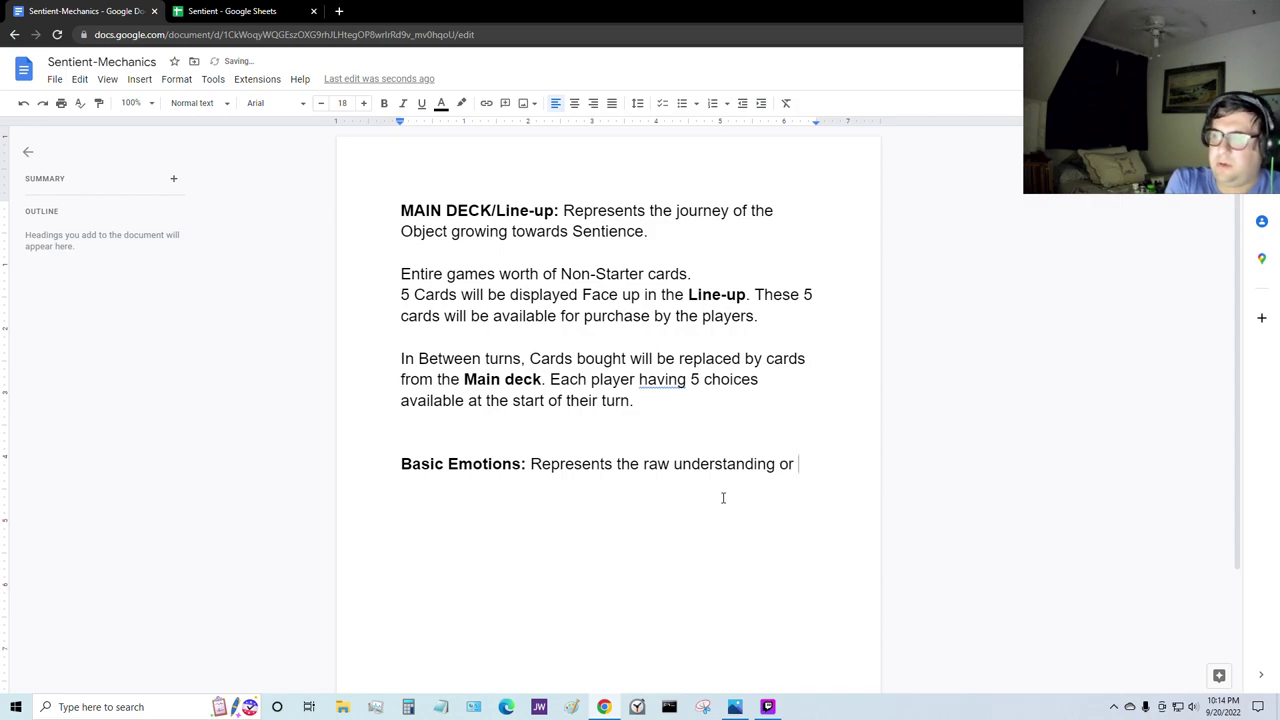
key(BackSpace)
key(BackSpace)
key(BackSpace)
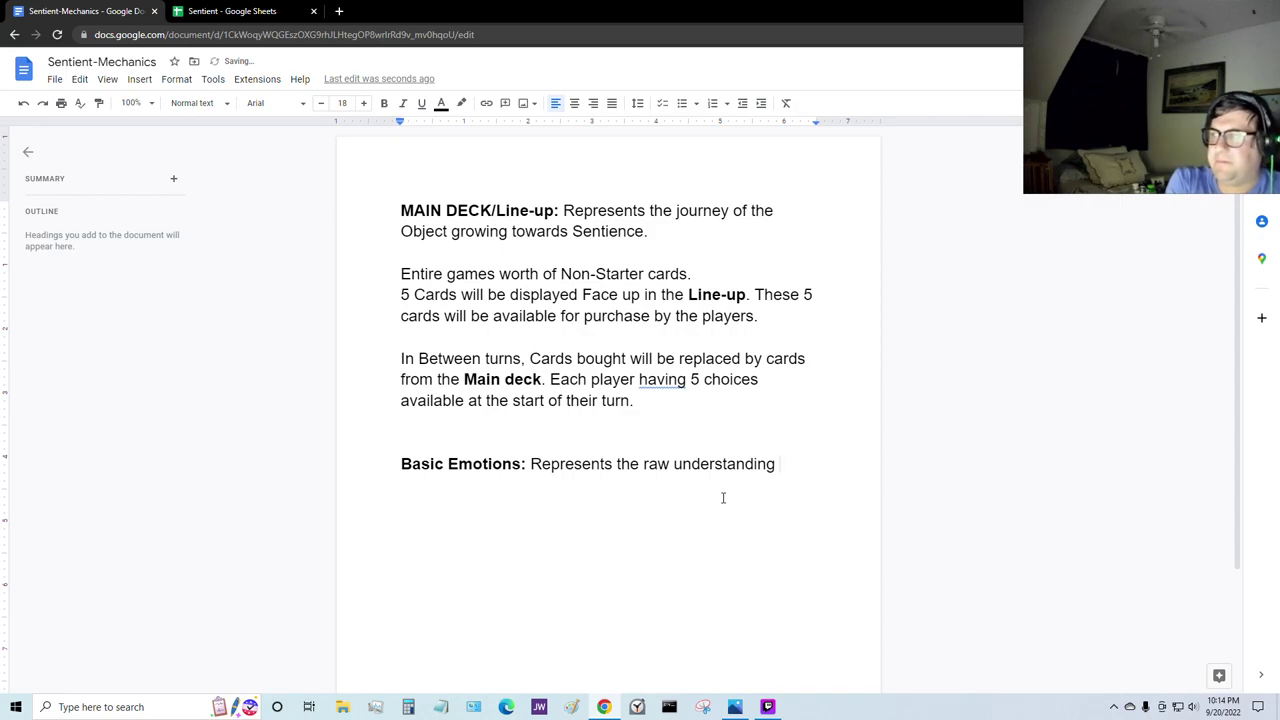
text(of)
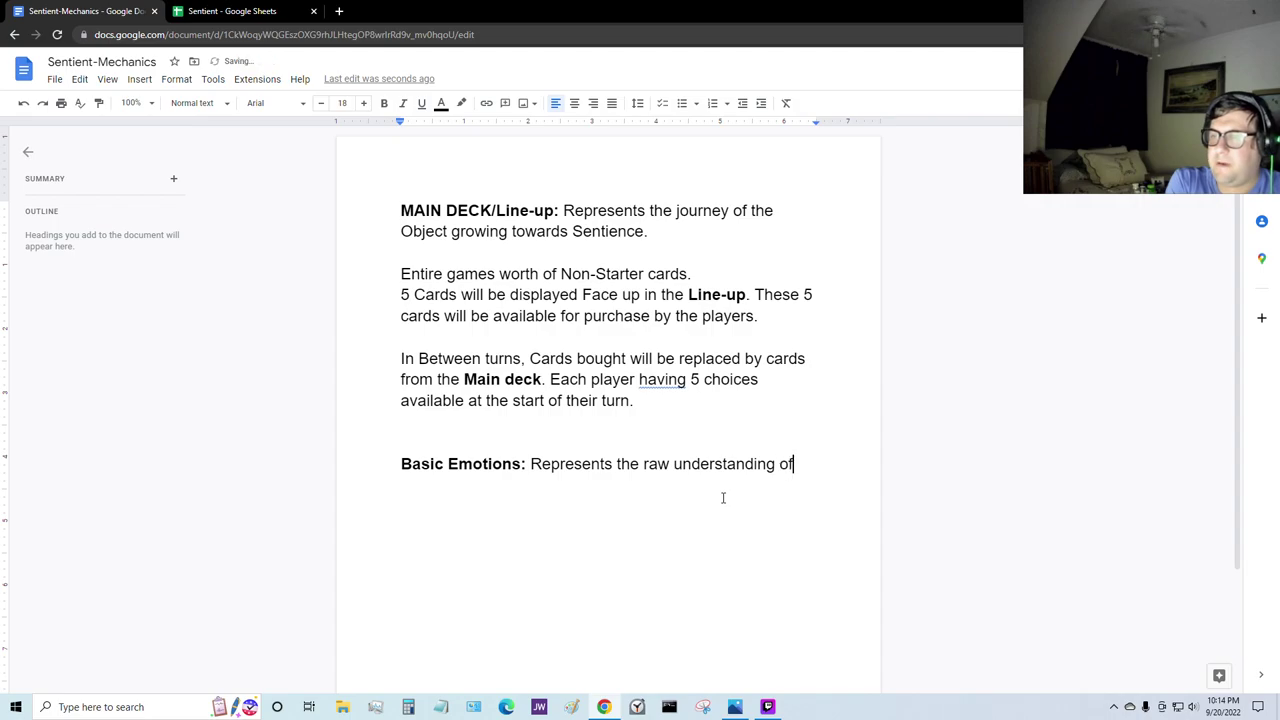
Step: Continue the Basic Emotions description with "emotions that make up all of the feelings"
text( emotions tha)
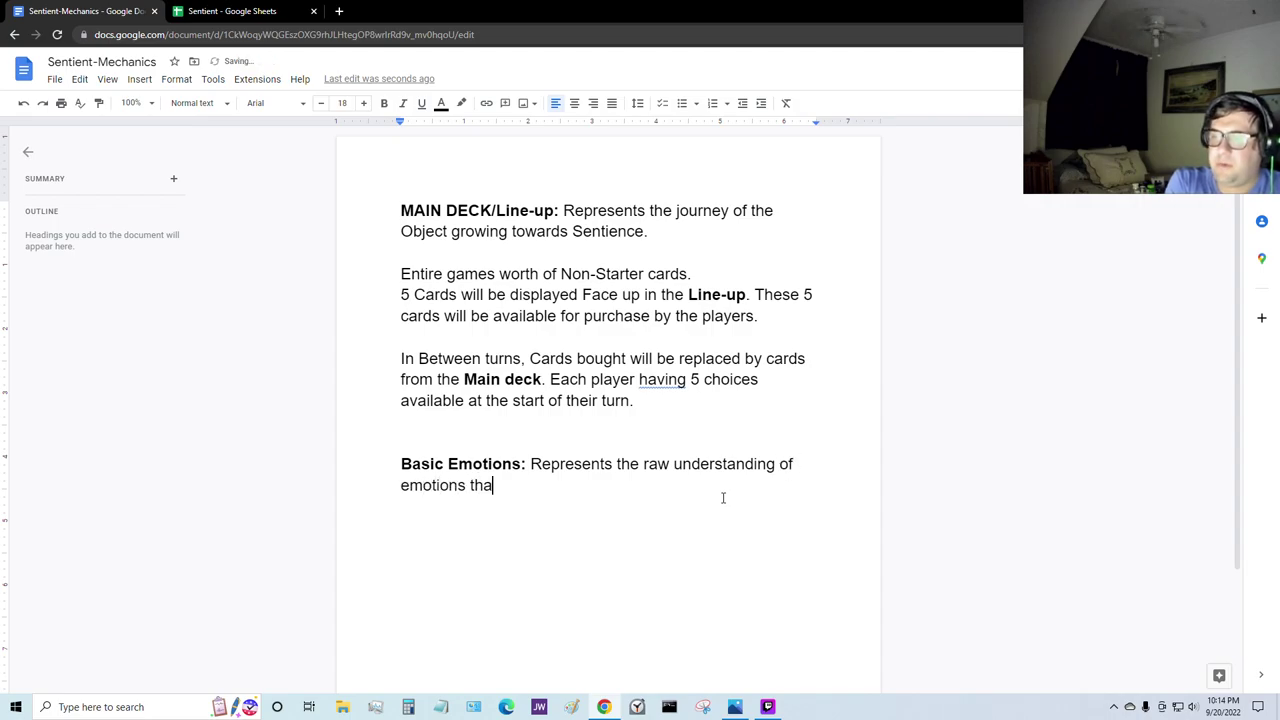
text(t)
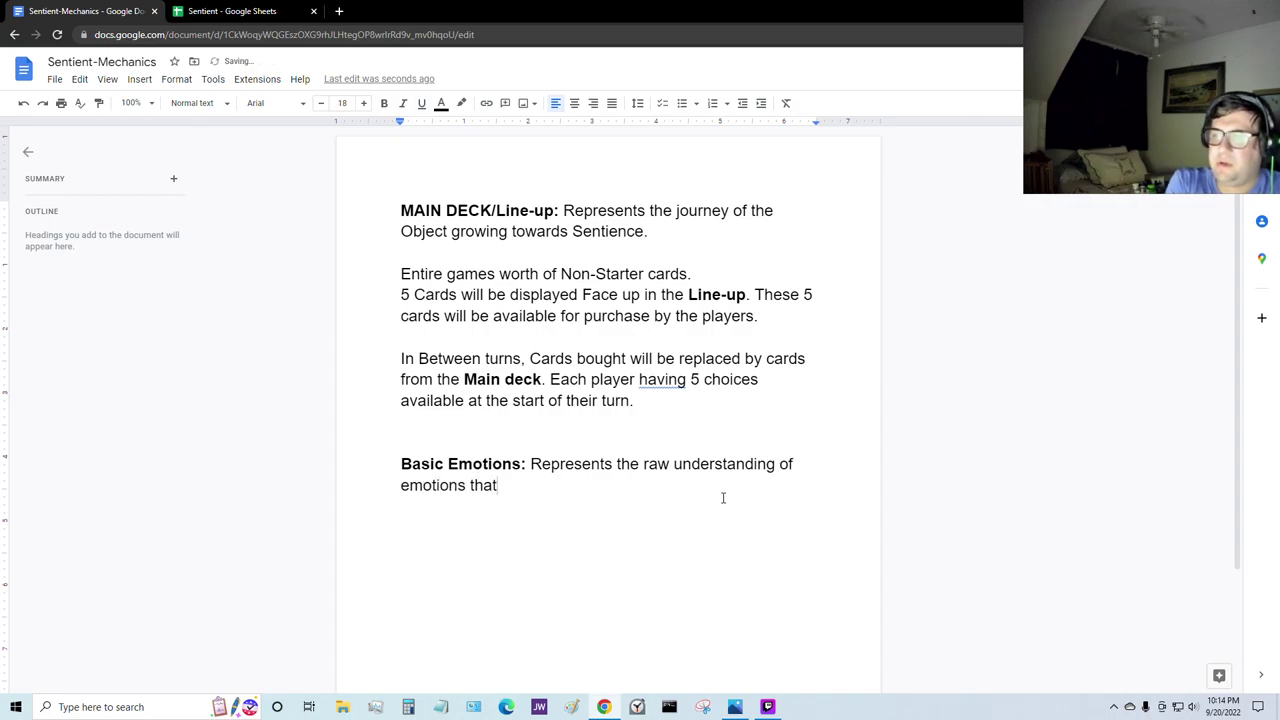
text( make)
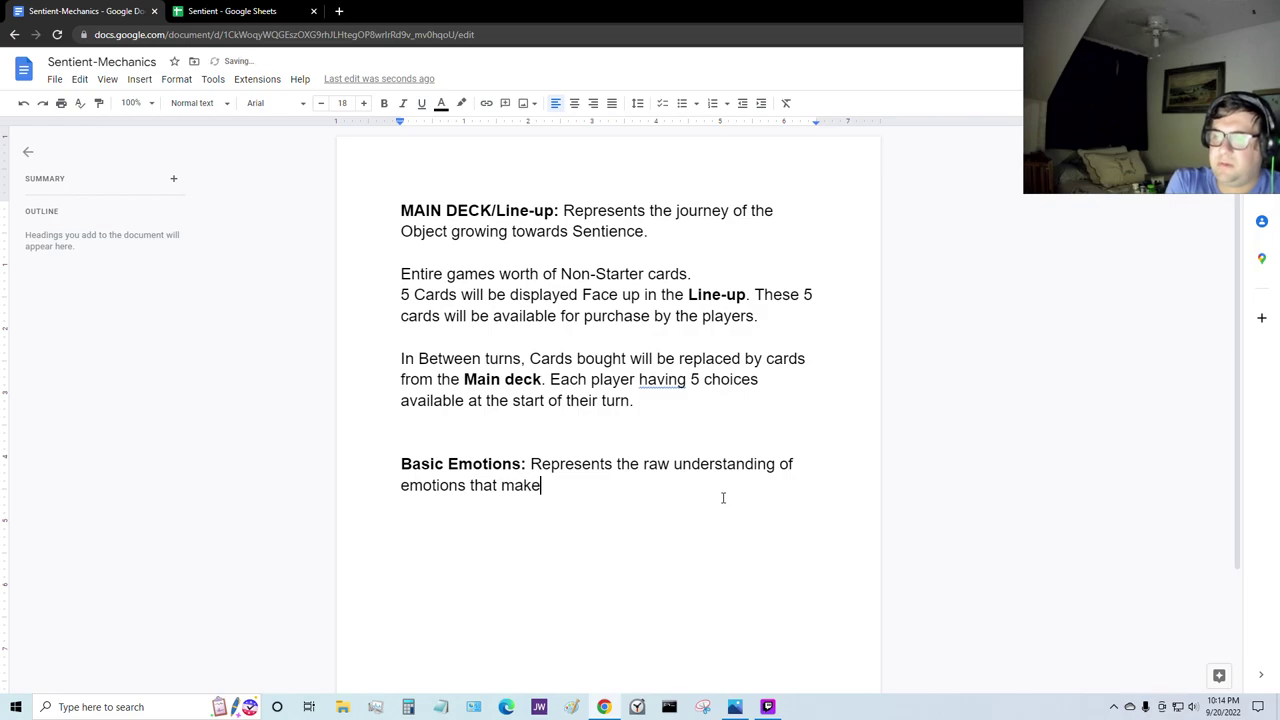
text( up all o)
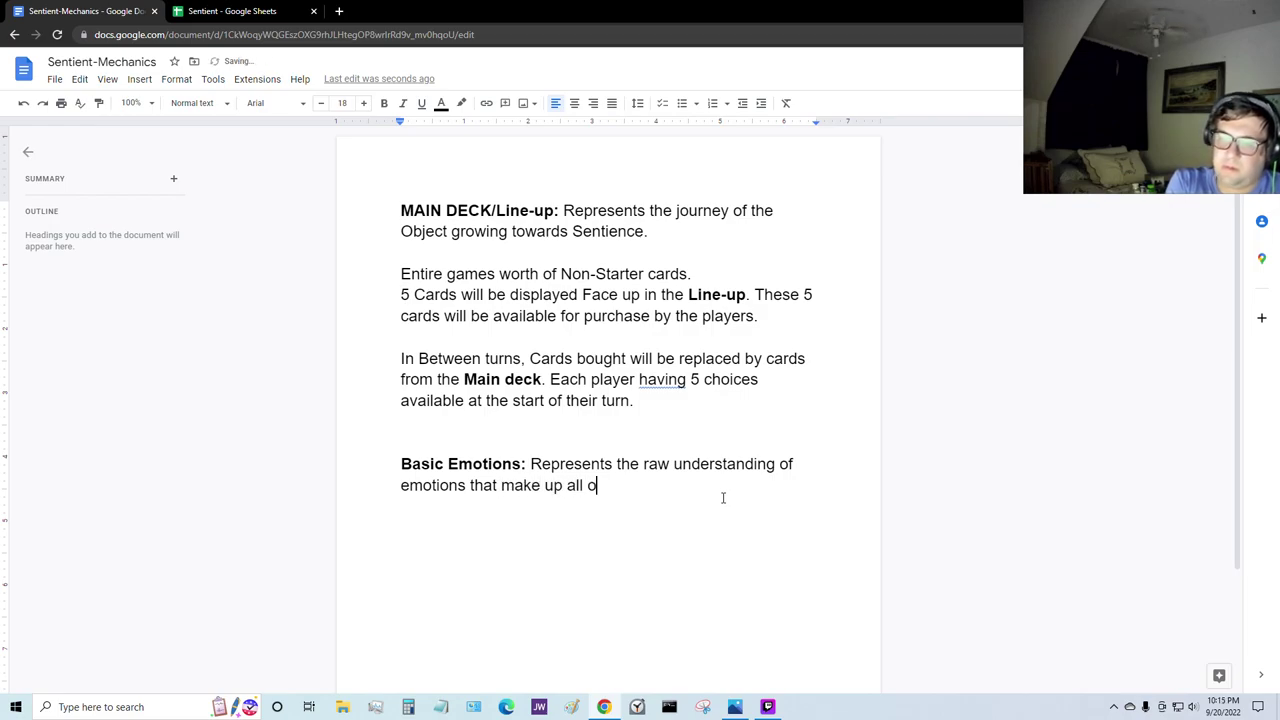
text(f the feelings)
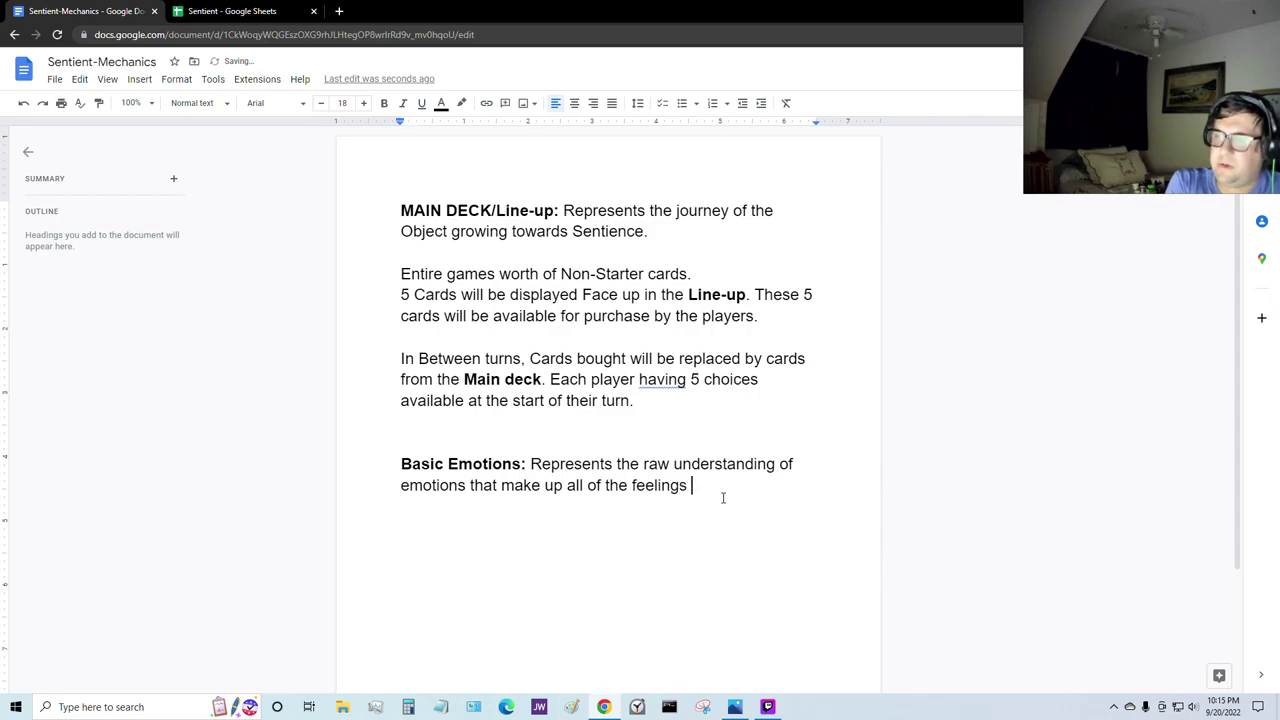
text( people can)
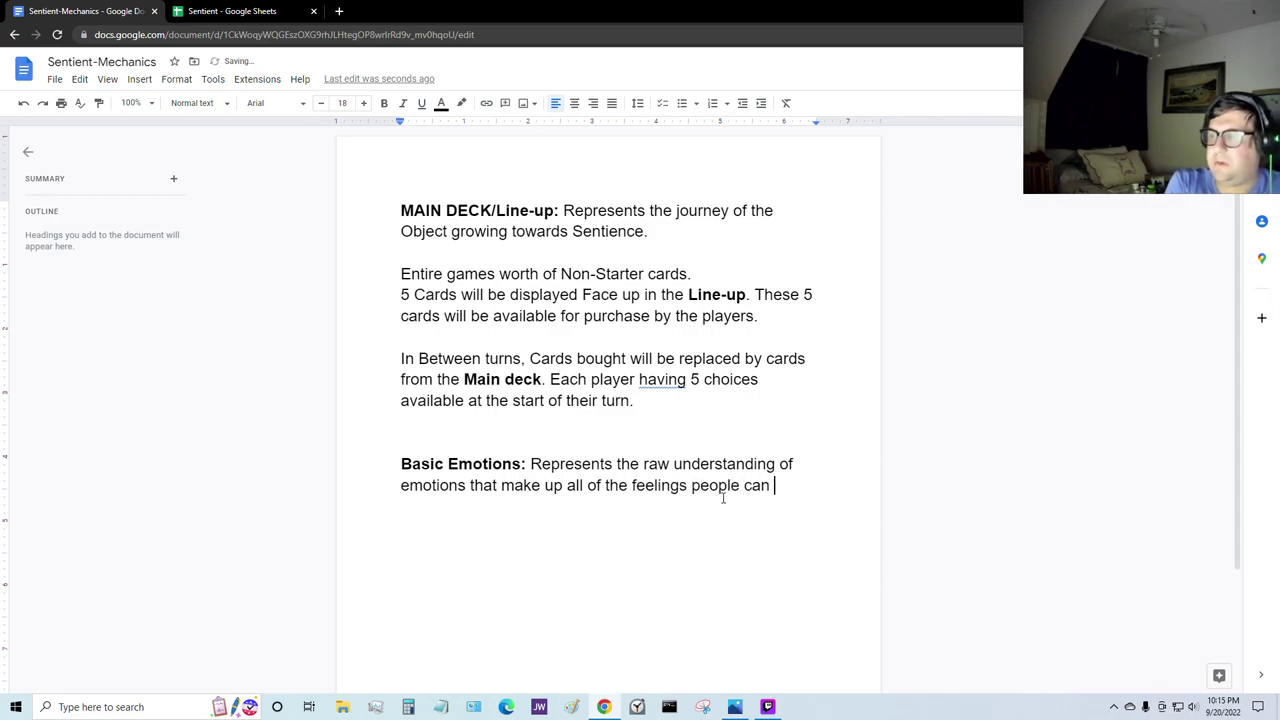
key(BackSpace)
key(BackSpace)
key(BackSpace)
key(BackSpace)
key(BackSpace)
key(BackSpace)
key(BackSpace)
key(BackSpace)
key(BackSpace)
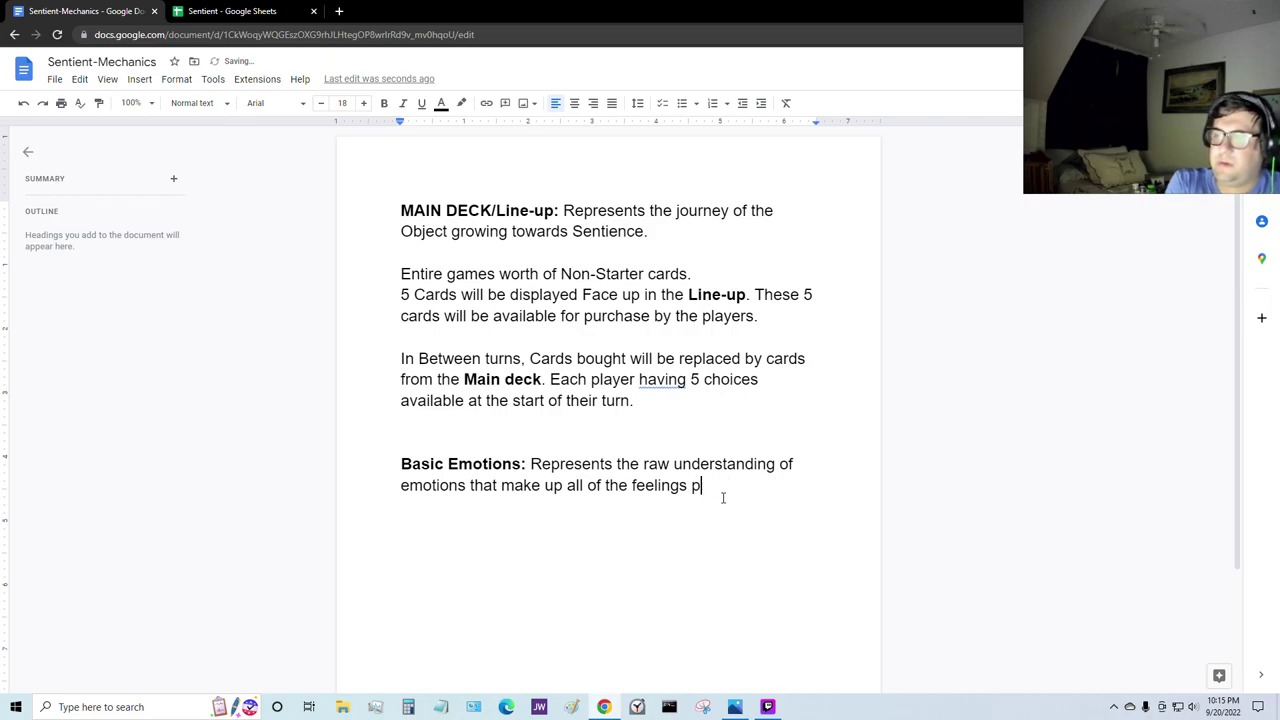
key(BackSpace)
Step: Complete the Basic Emotions sentence with "that intelligent creatures can have."
text(that i)
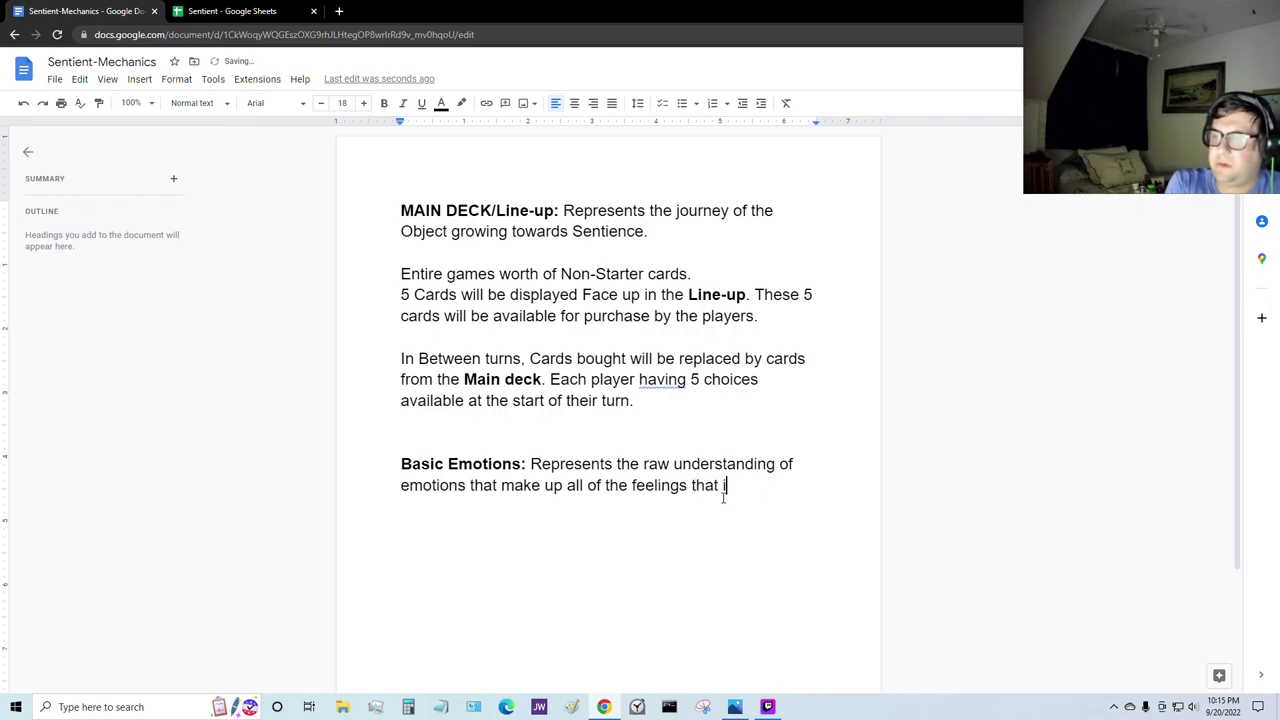
text(ntelligent)
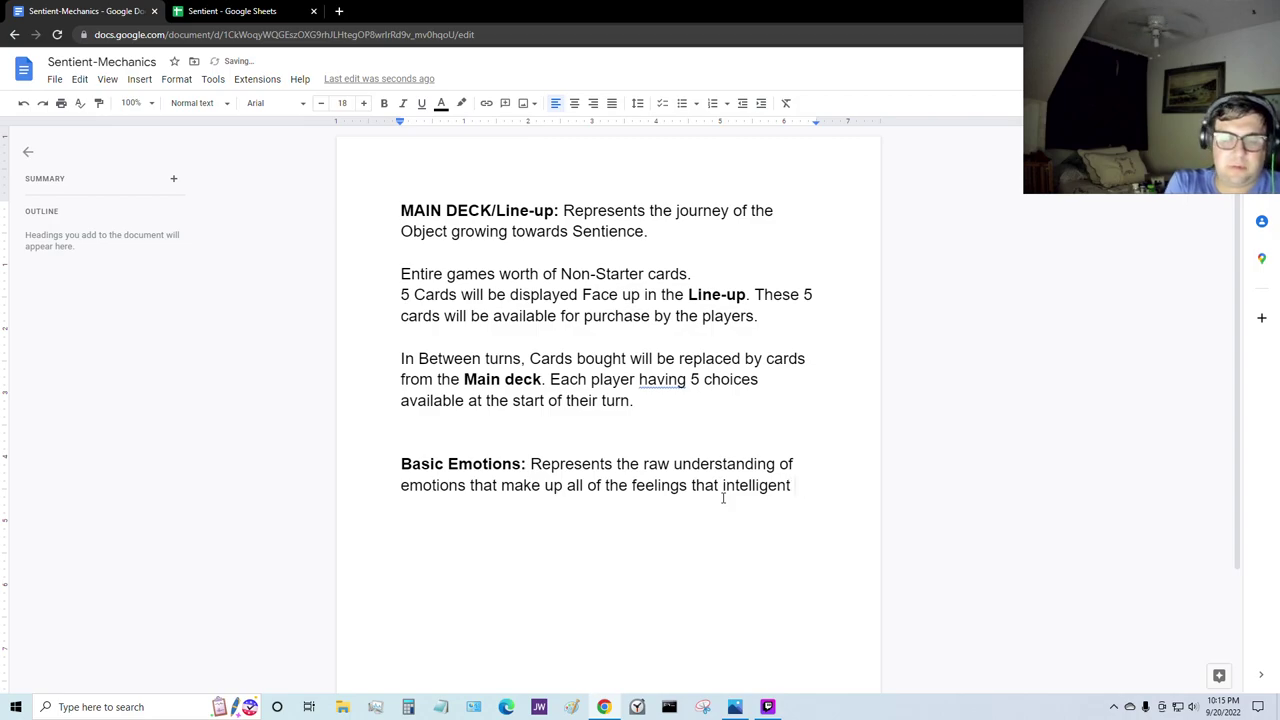
text( creatures can)
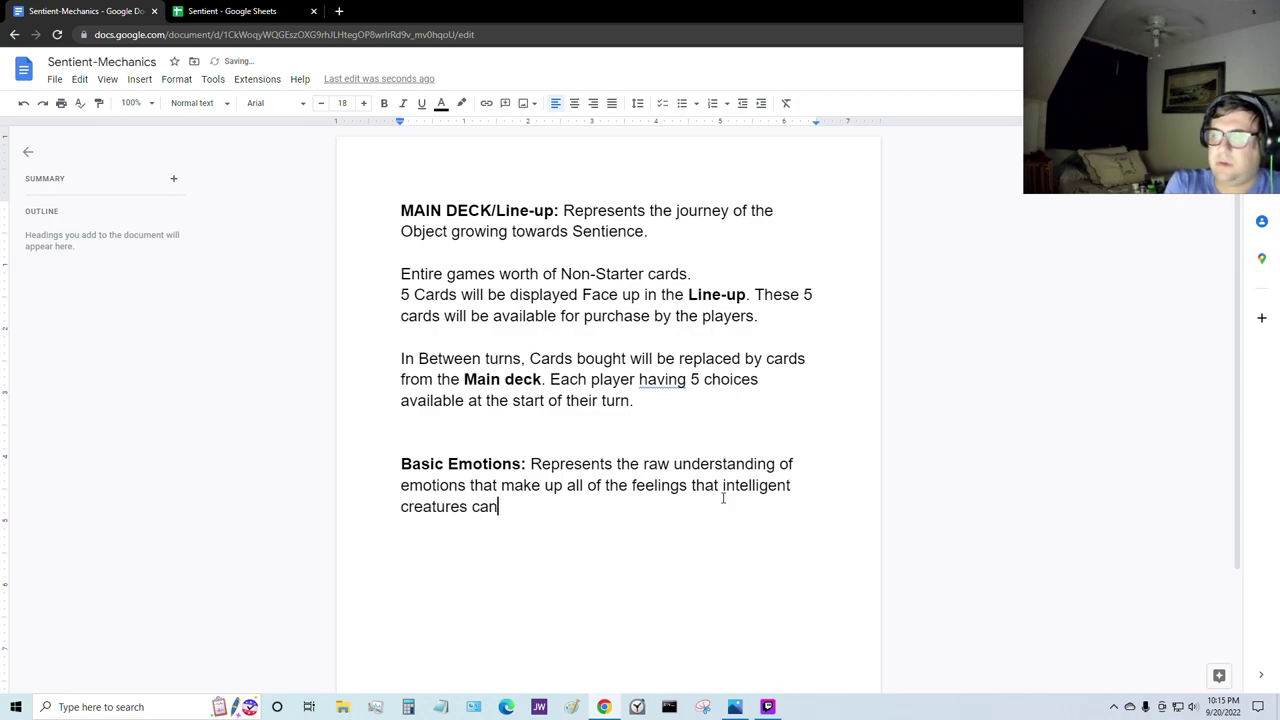
text( have.)
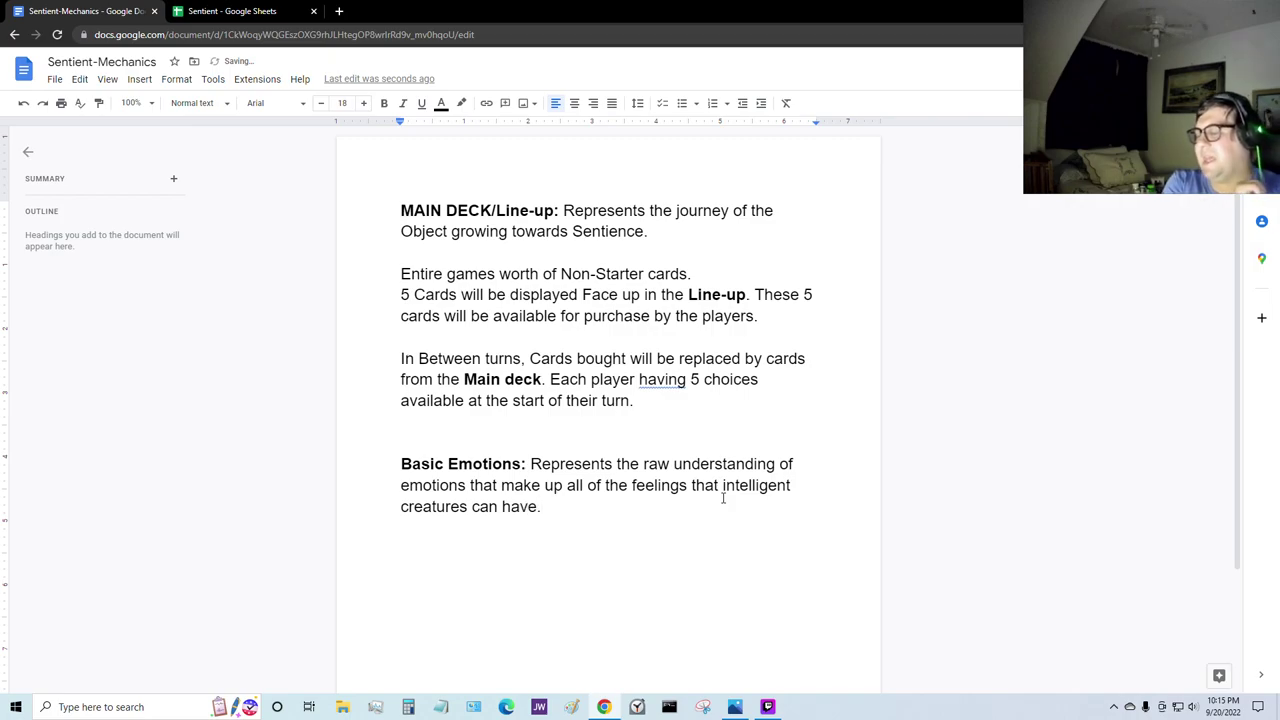
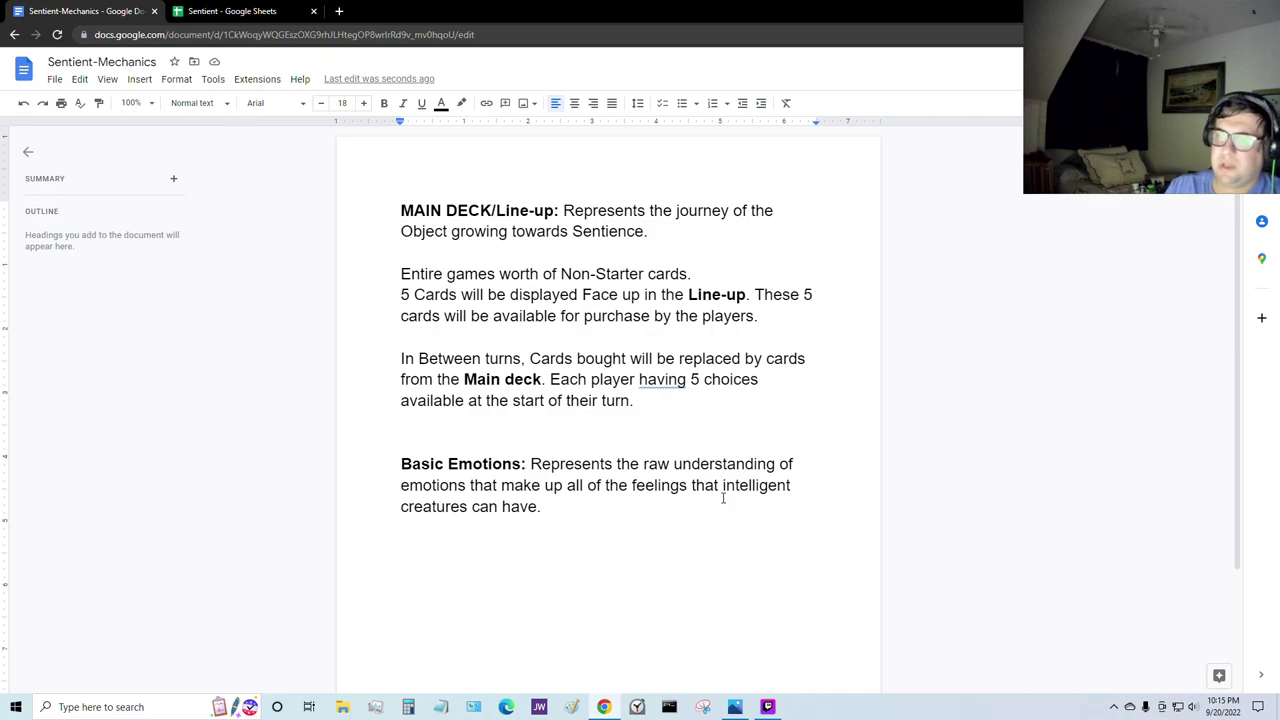
Step: Start a new paragraph below the Basic Emotions description and insert an extra blank line above its heading
key(Return)
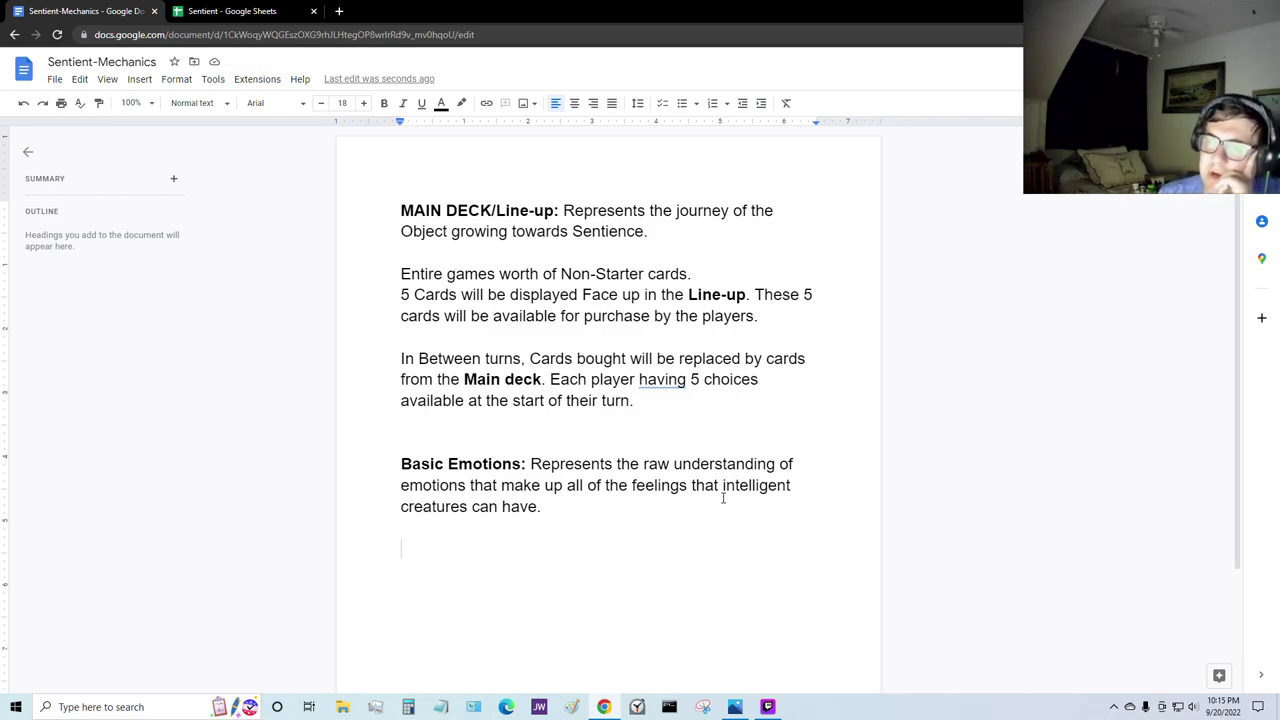
click(533, 446)
key(Return)
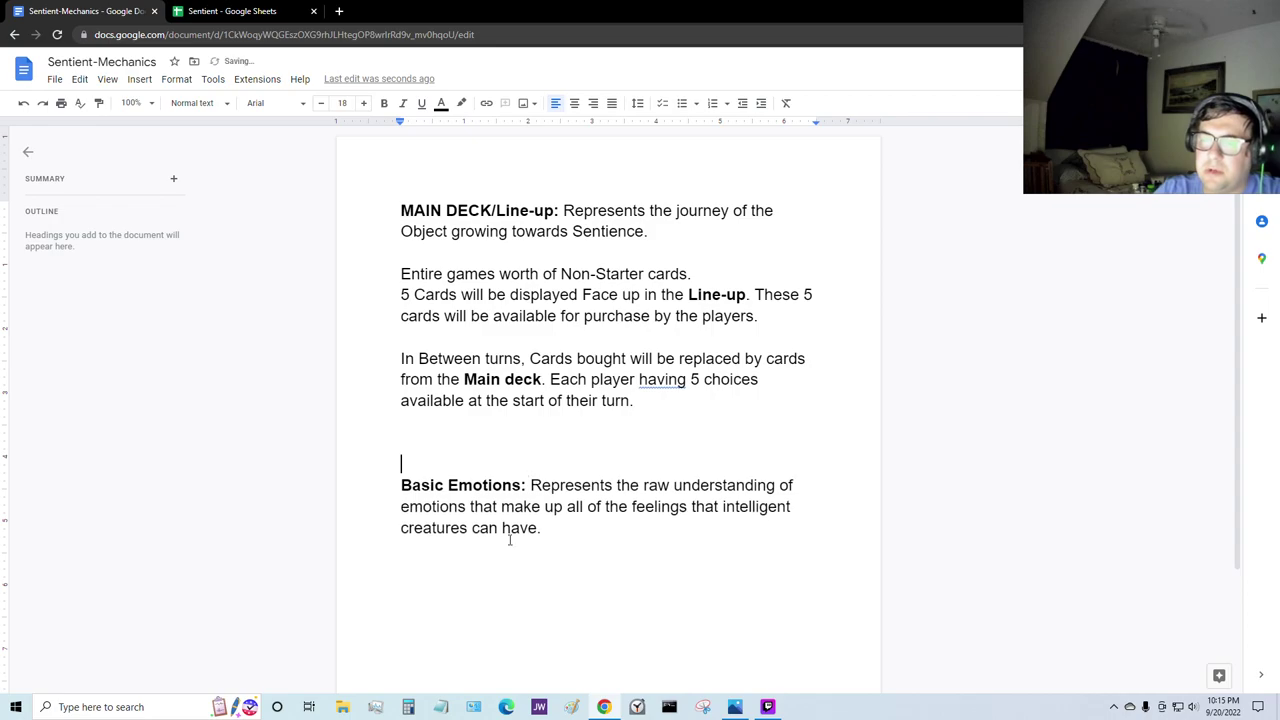
Step: Write "4 Stacks of separate Emotions." in the empty paragraph below the Basic Emotions description
drag(533, 586, 567, 600)
click(571, 585)
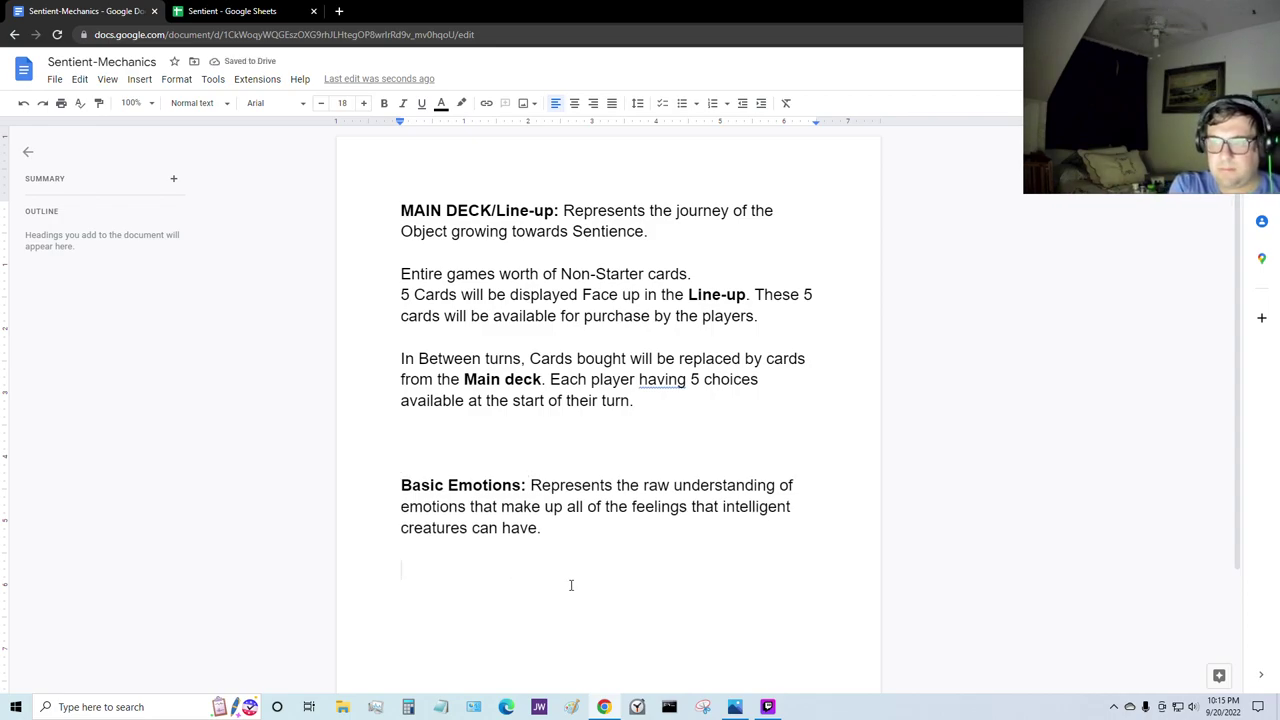
text(4 S)
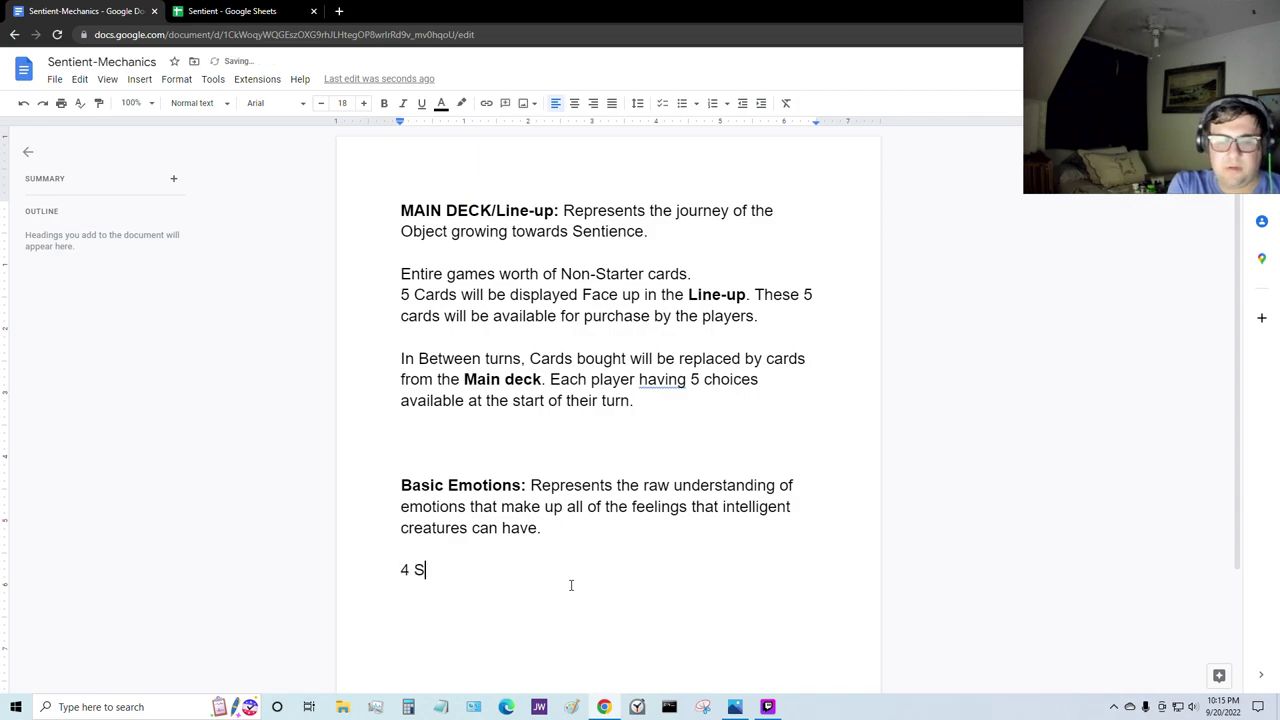
text(tacks of )
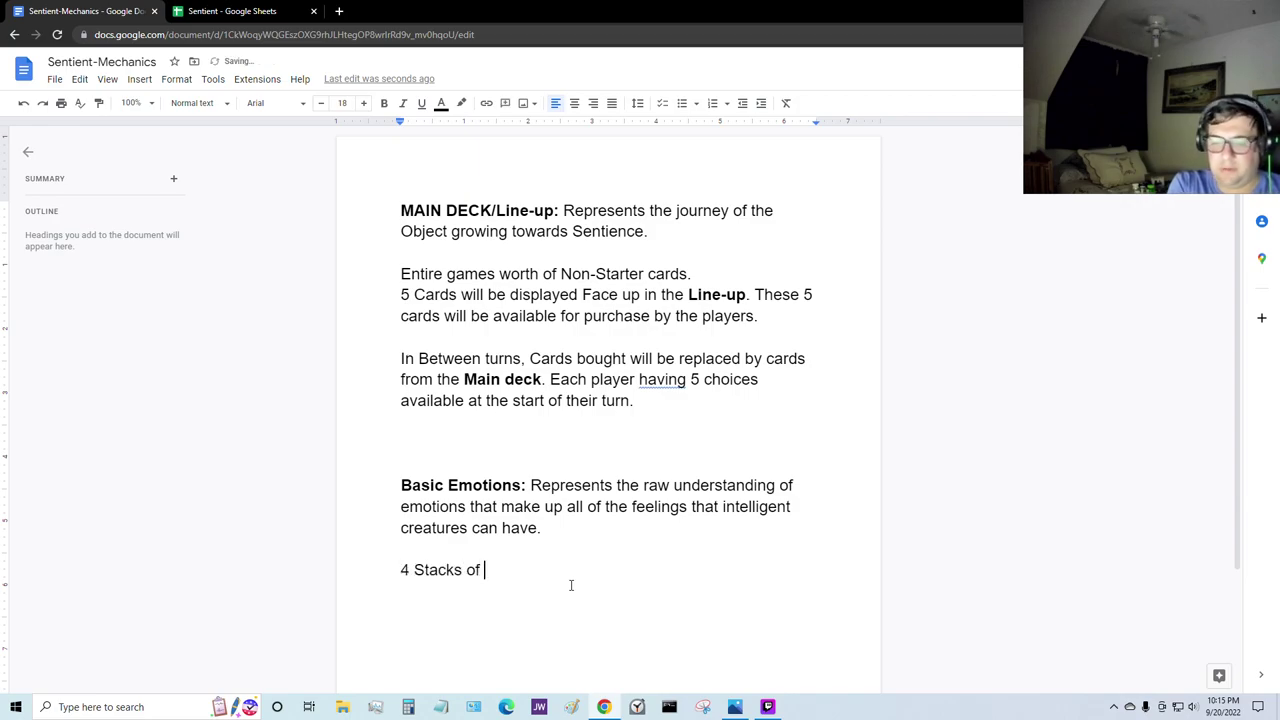
text(S)
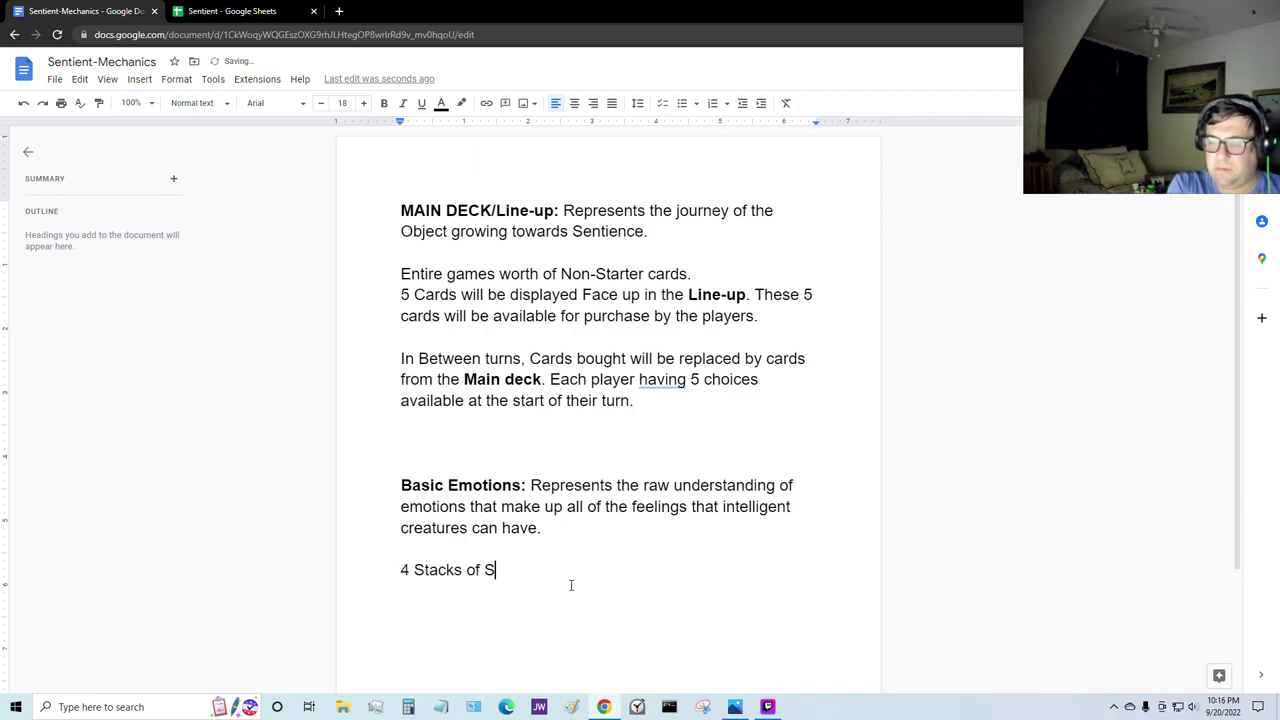
key(BackSpace)
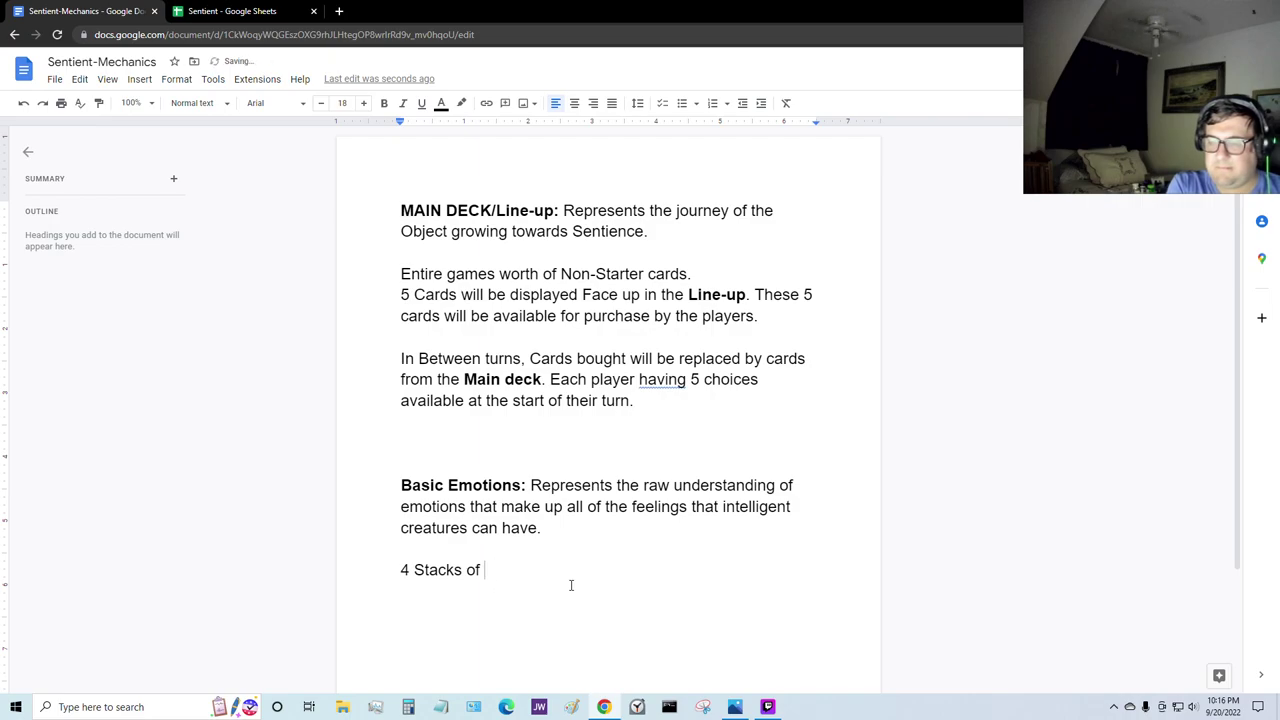
text(separate )
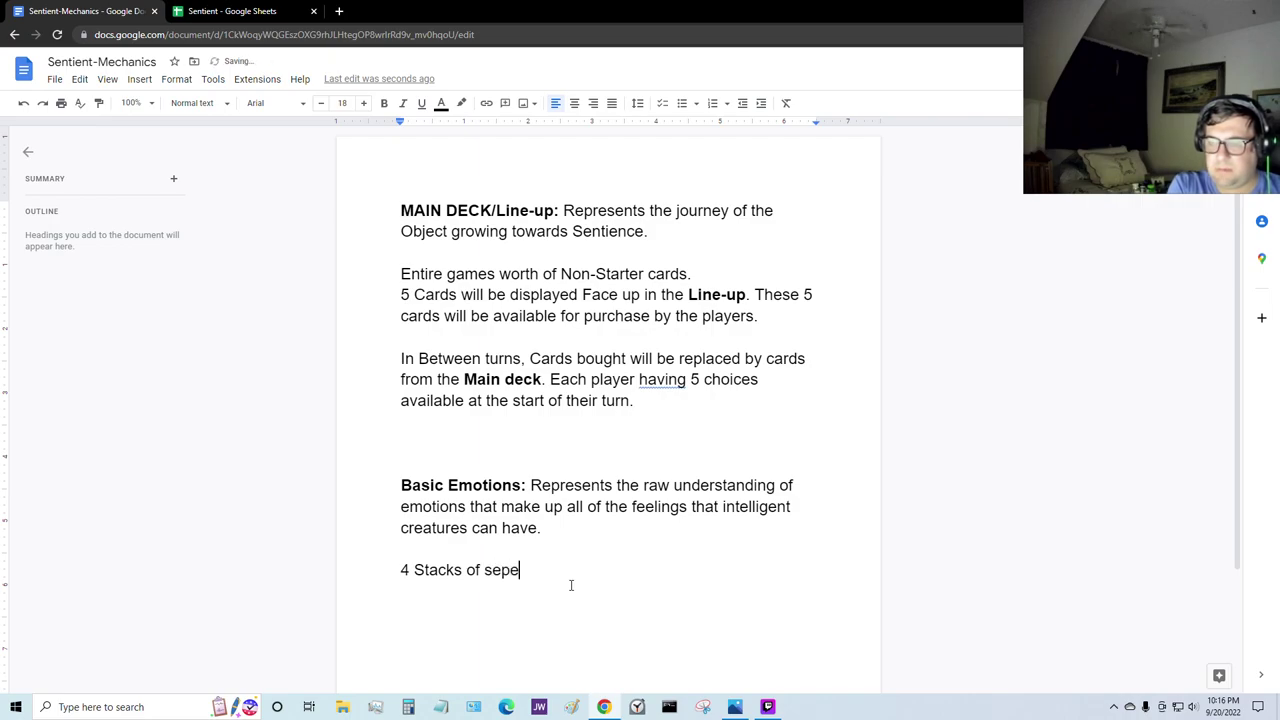
text(Emotion)
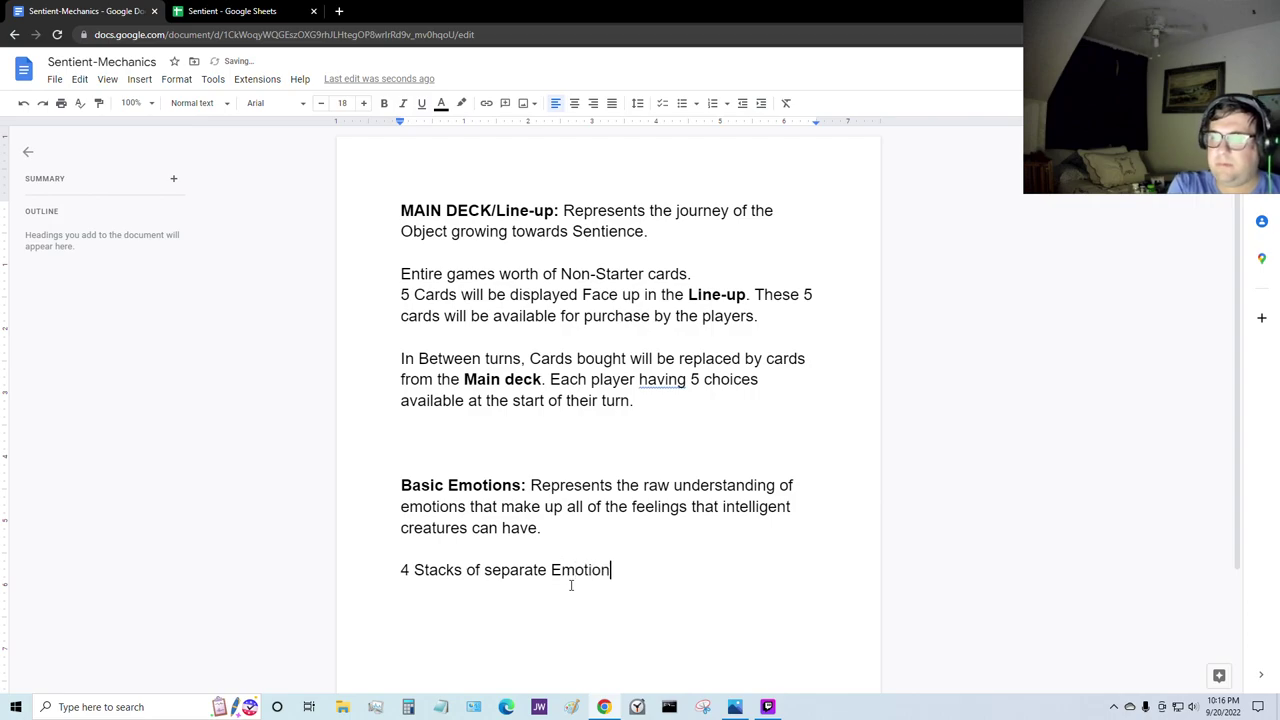
text(s)
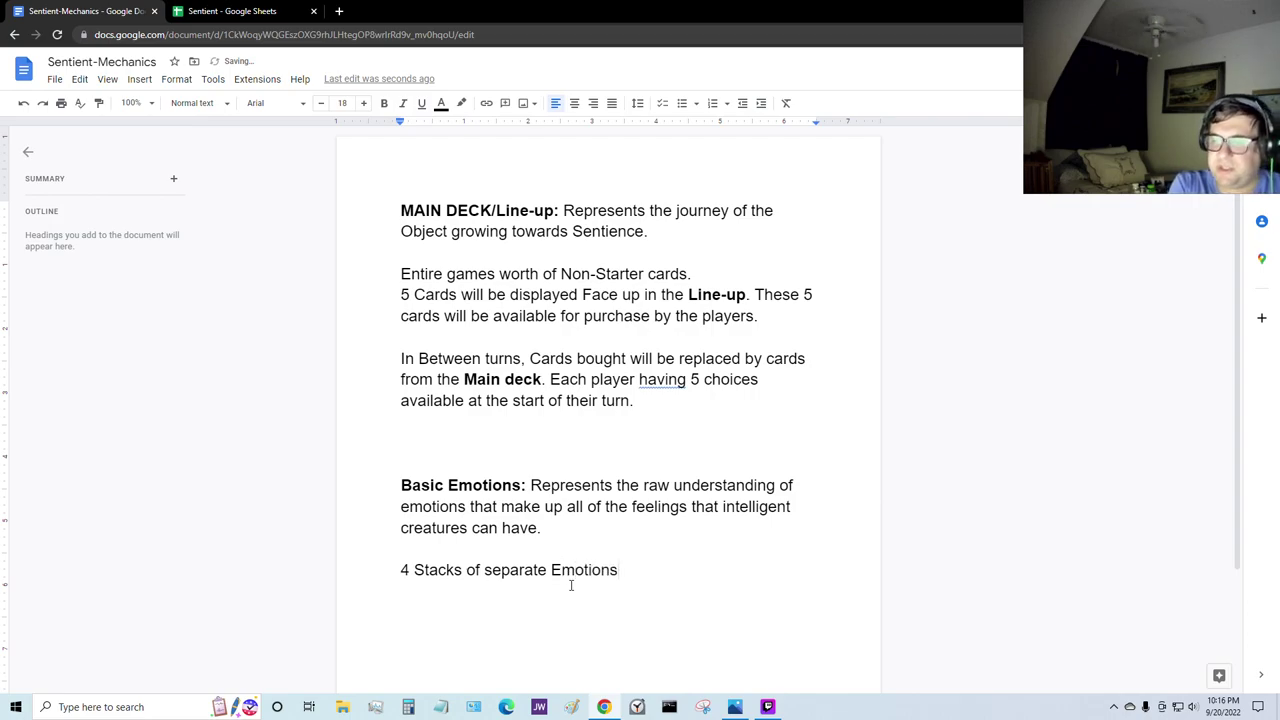
text(.)
Step: Add "Anger/Disgust" on a new line directly below the sentence about the four stacks
key(Return)
text(Anger)
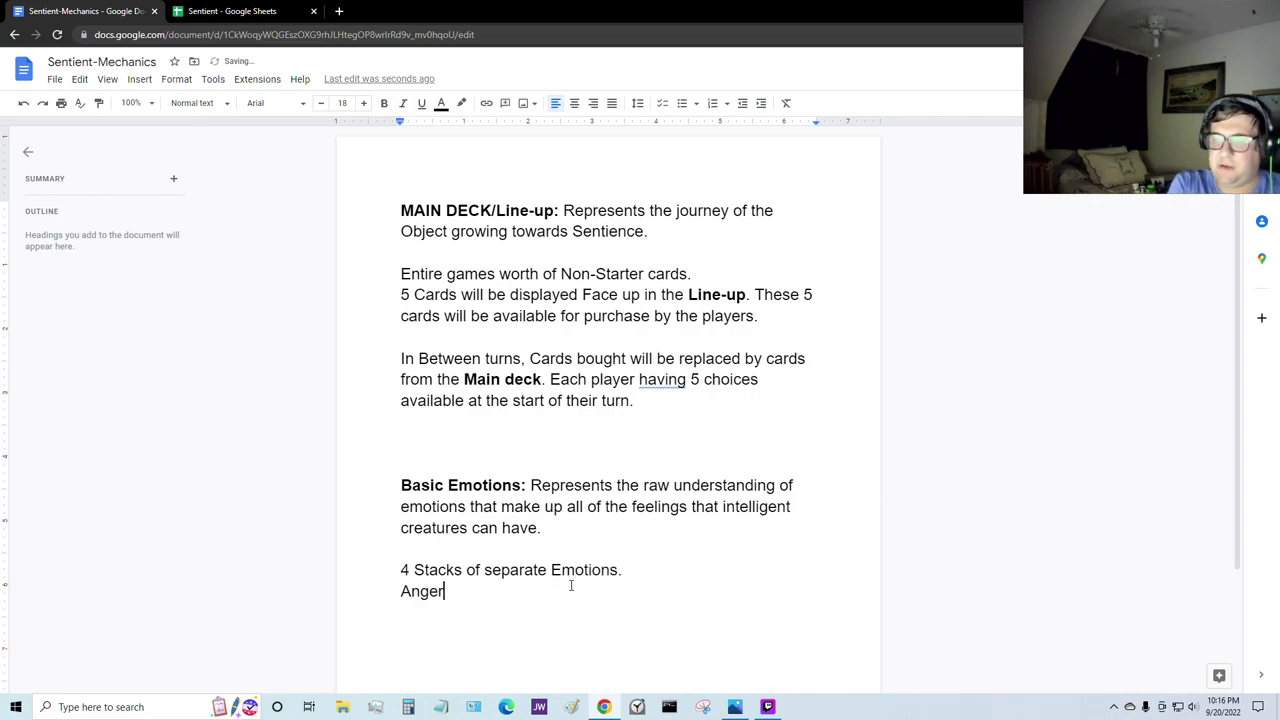
text(/Disgust)
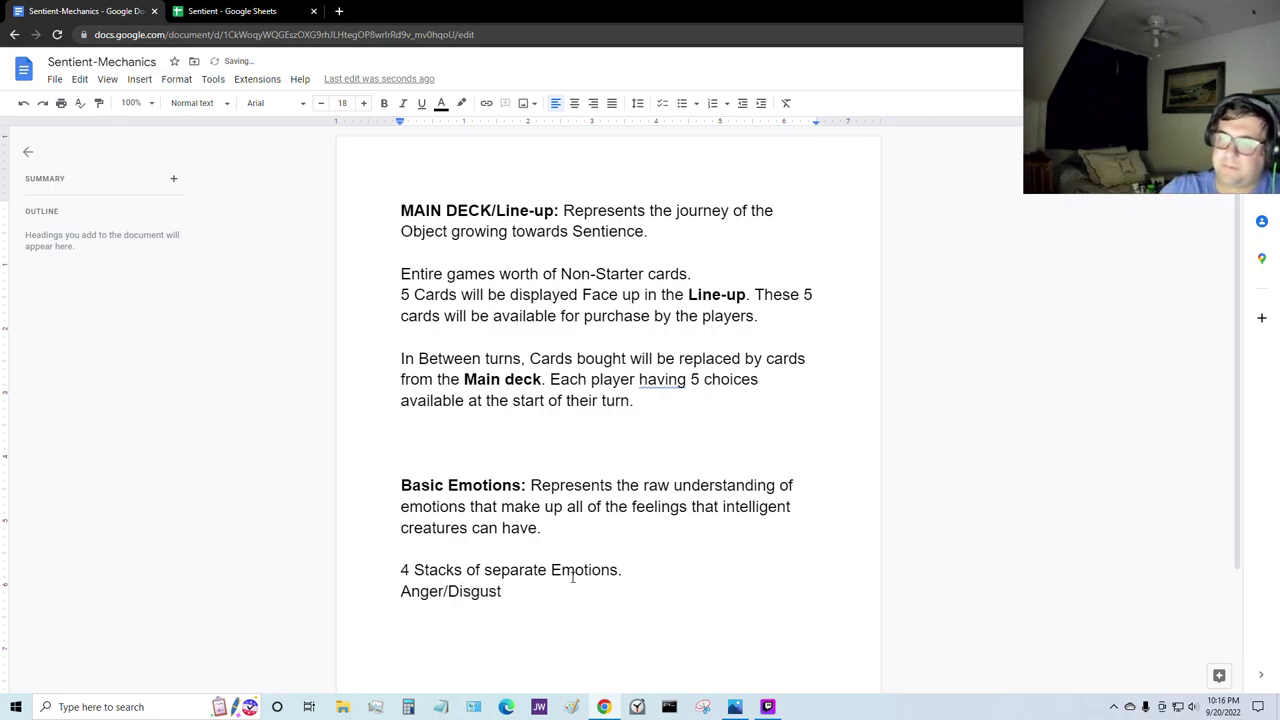
Step: Make the "Anger/Disgust" line bold and add an empty line below it
key(Return)
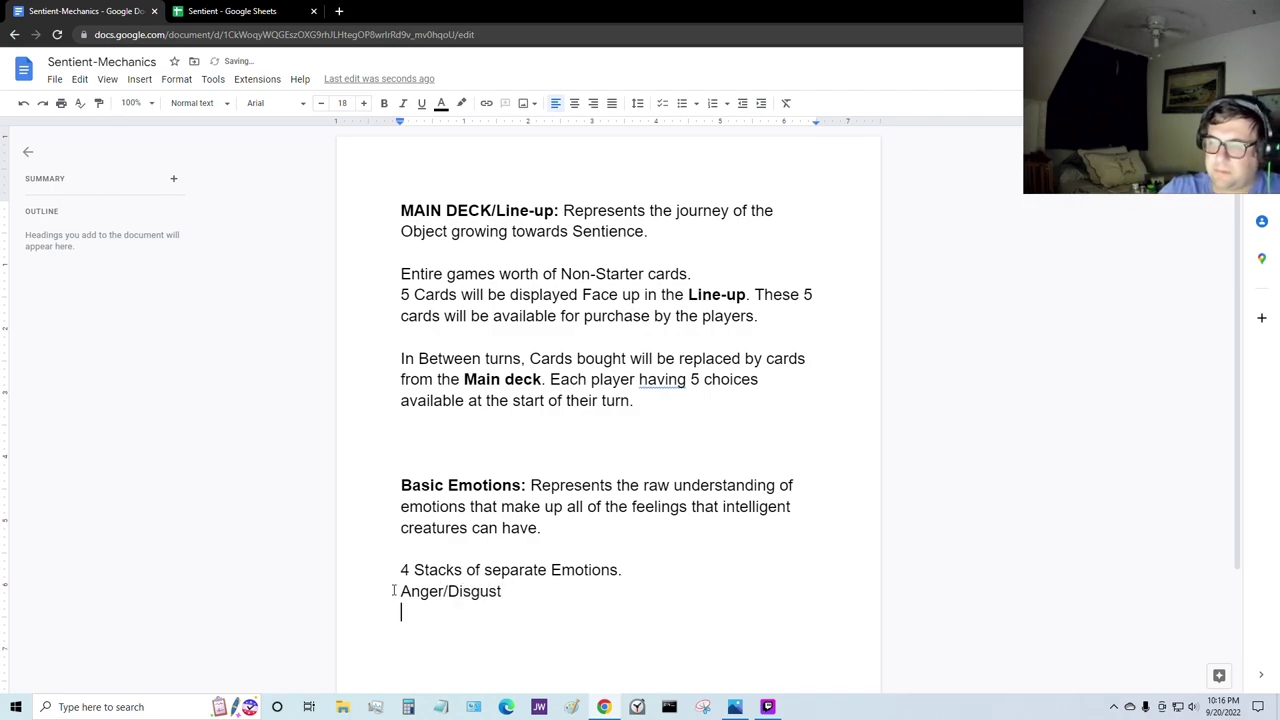
key(shift+Up)
key(ctrl+b)
click(617, 625)
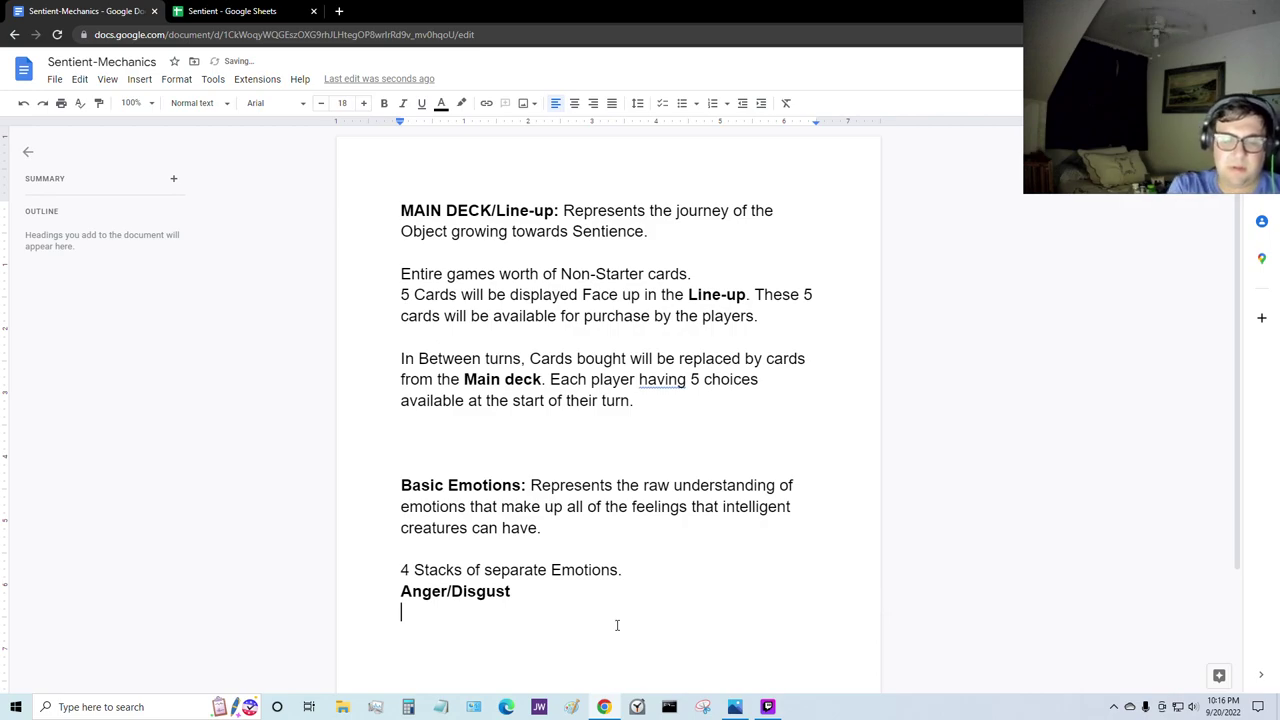
Step: Add "Fear/Surprise" in bold on the line below "Anger/Disgust" and start another line
text(F)
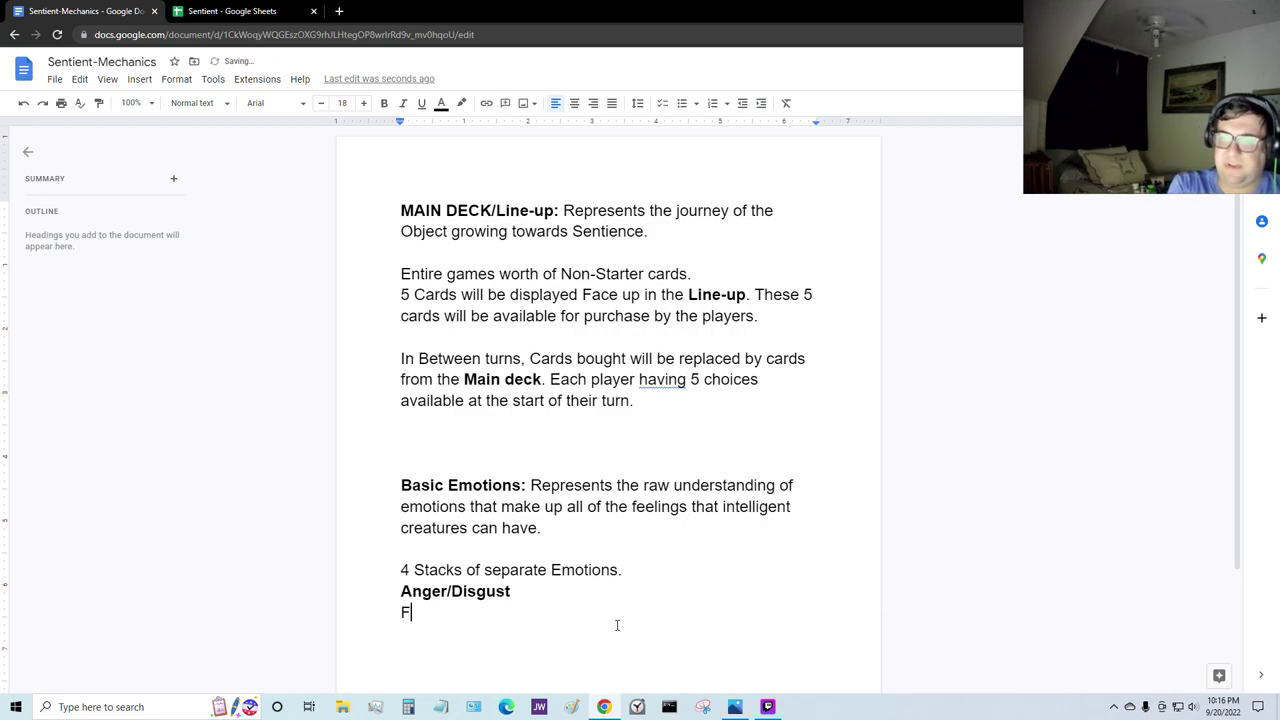
key(BackSpace)
key(ctrl+b)
text(Fear/S)
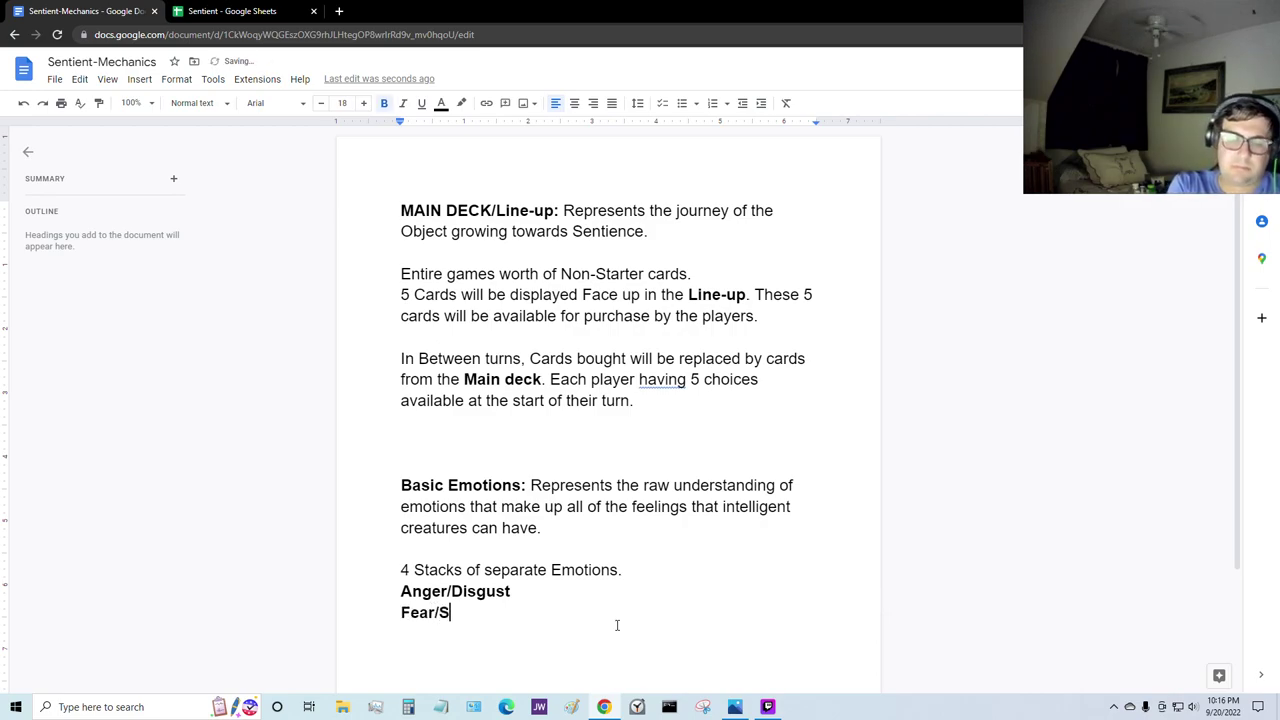
text(urprise)
key(Return)
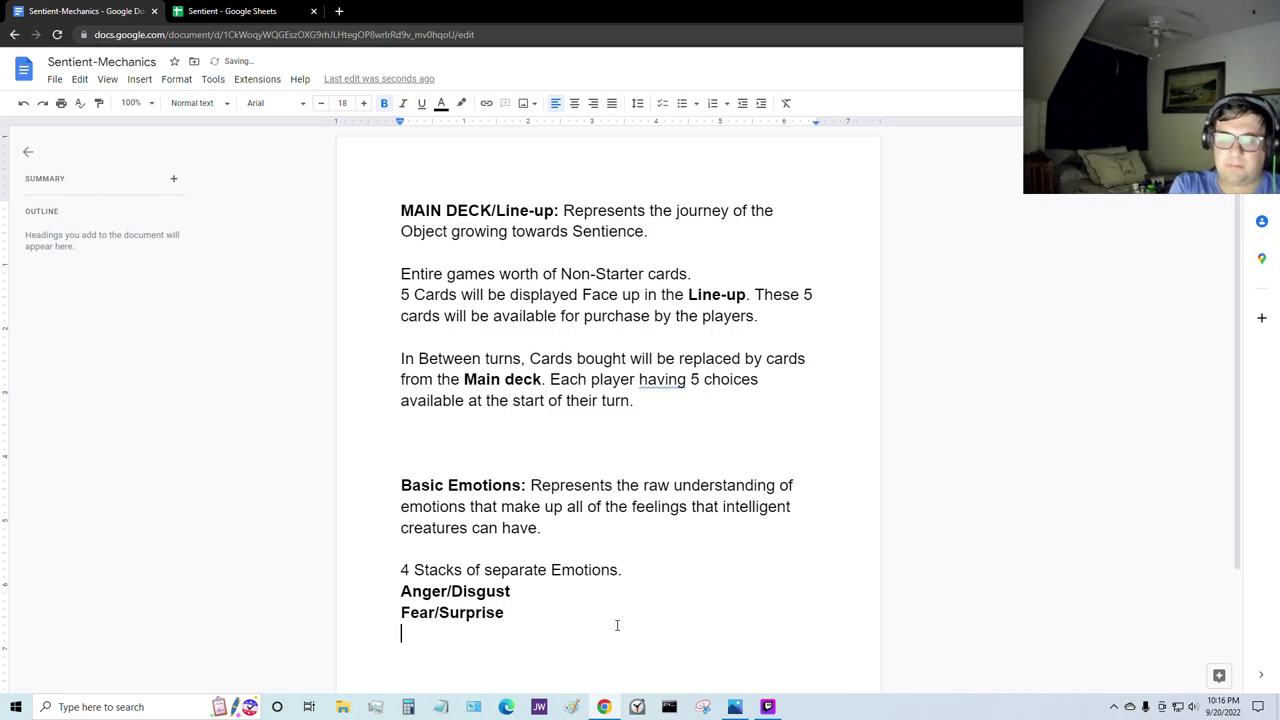
Step: Add "Happy" and "Sad" in bold on separate lines at the end of the emotion list
text(Happy)
key(Return)
text(Sad)
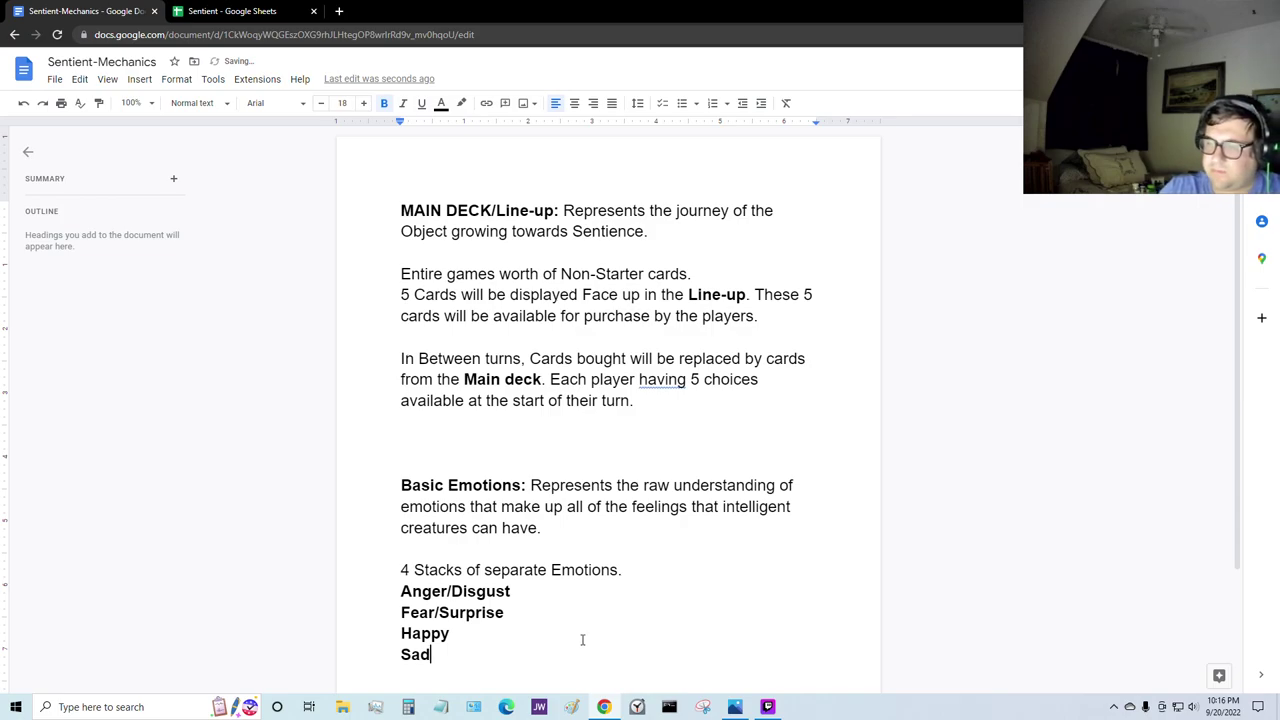
Step: Below the emotion list, write a non-bold paragraph: "These emotions cards will also be available for purchase along side the Line-up."
scroll(560, 630, down, 2)
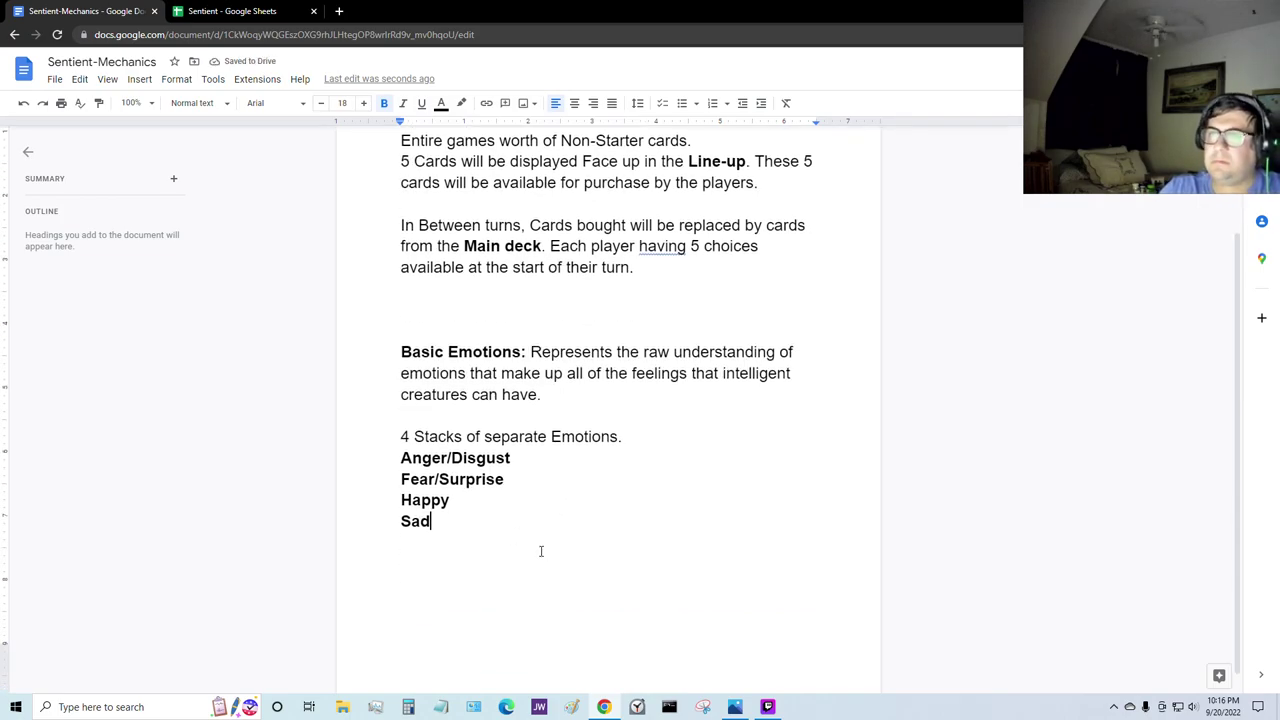
key(Return)
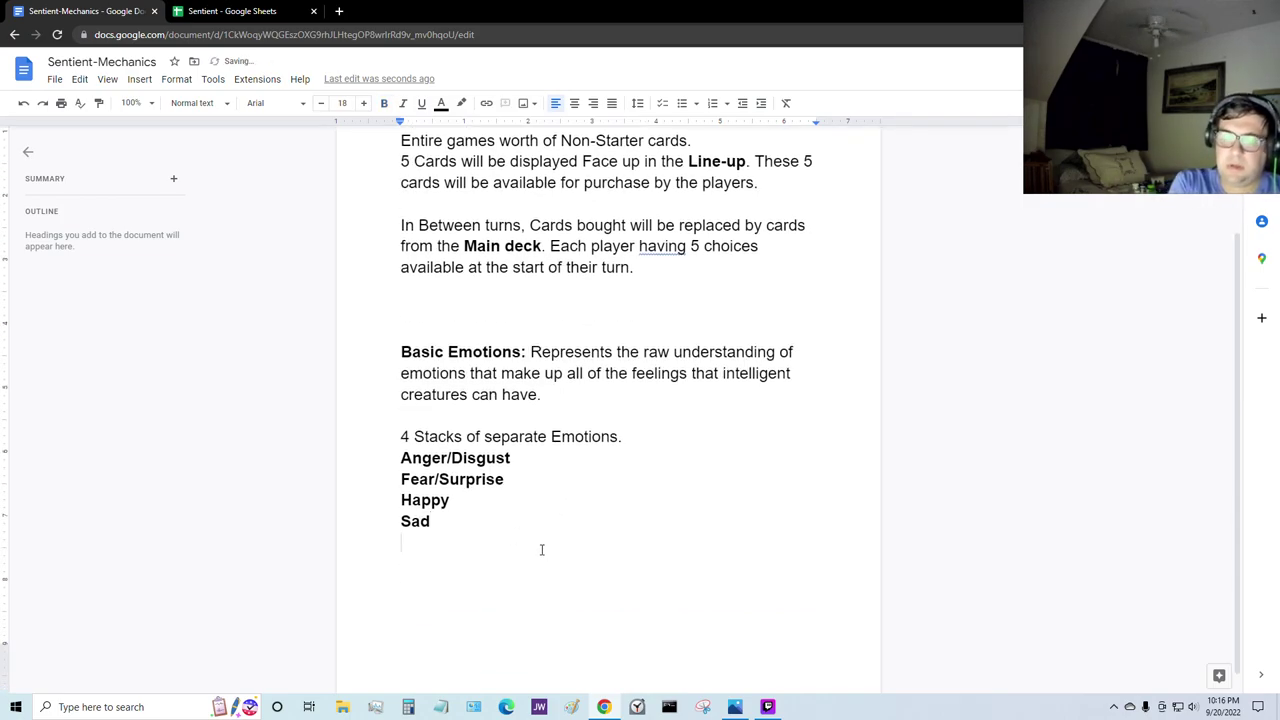
text(Thes)
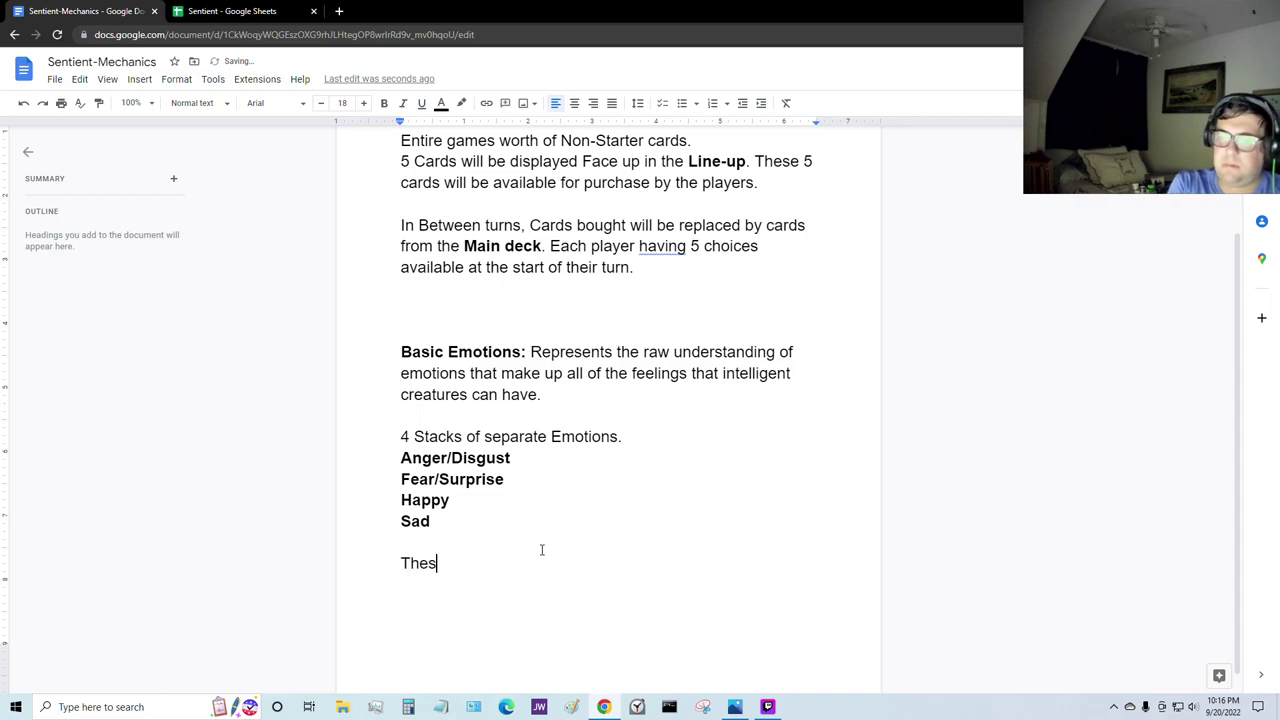
text(e )
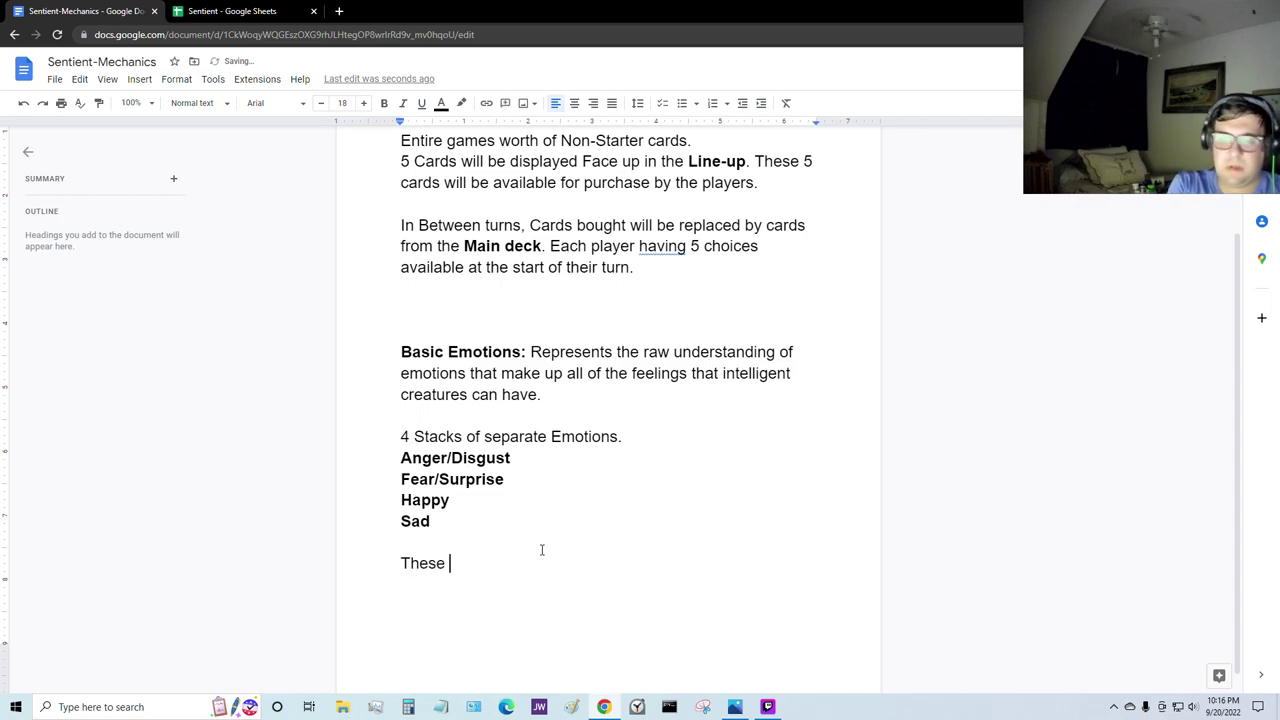
text(emotions car)
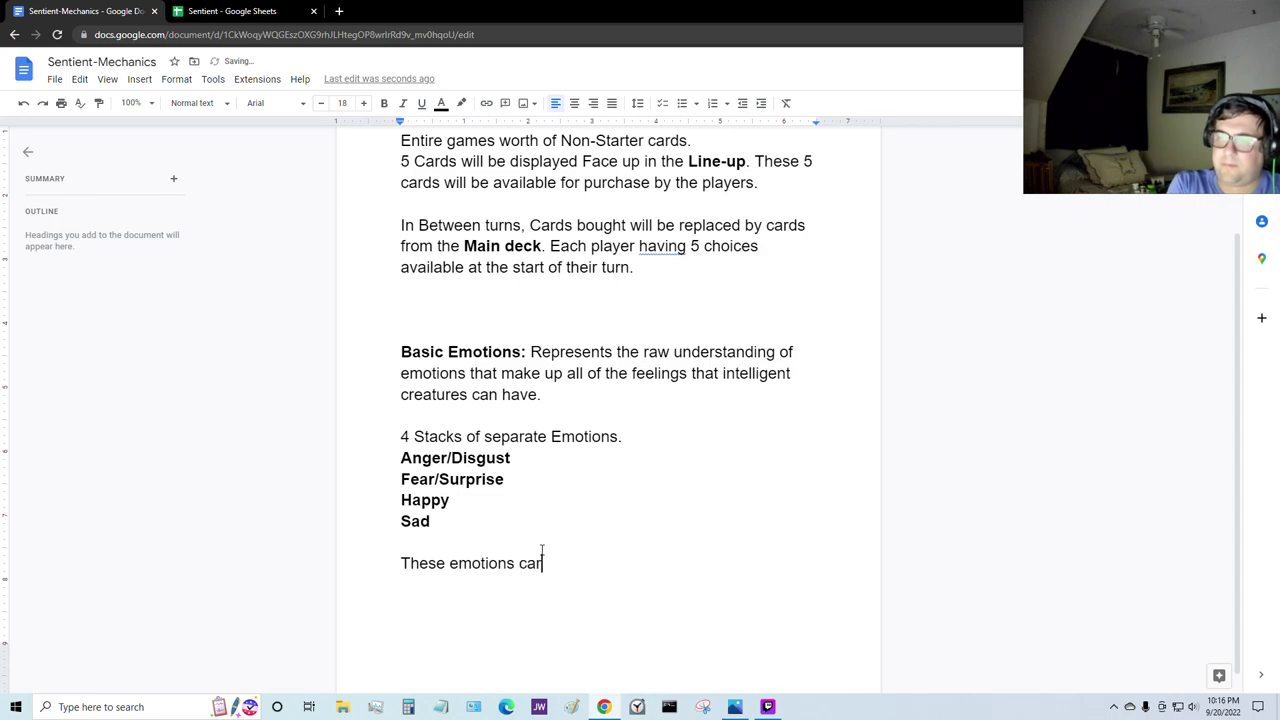
text(ds will also)
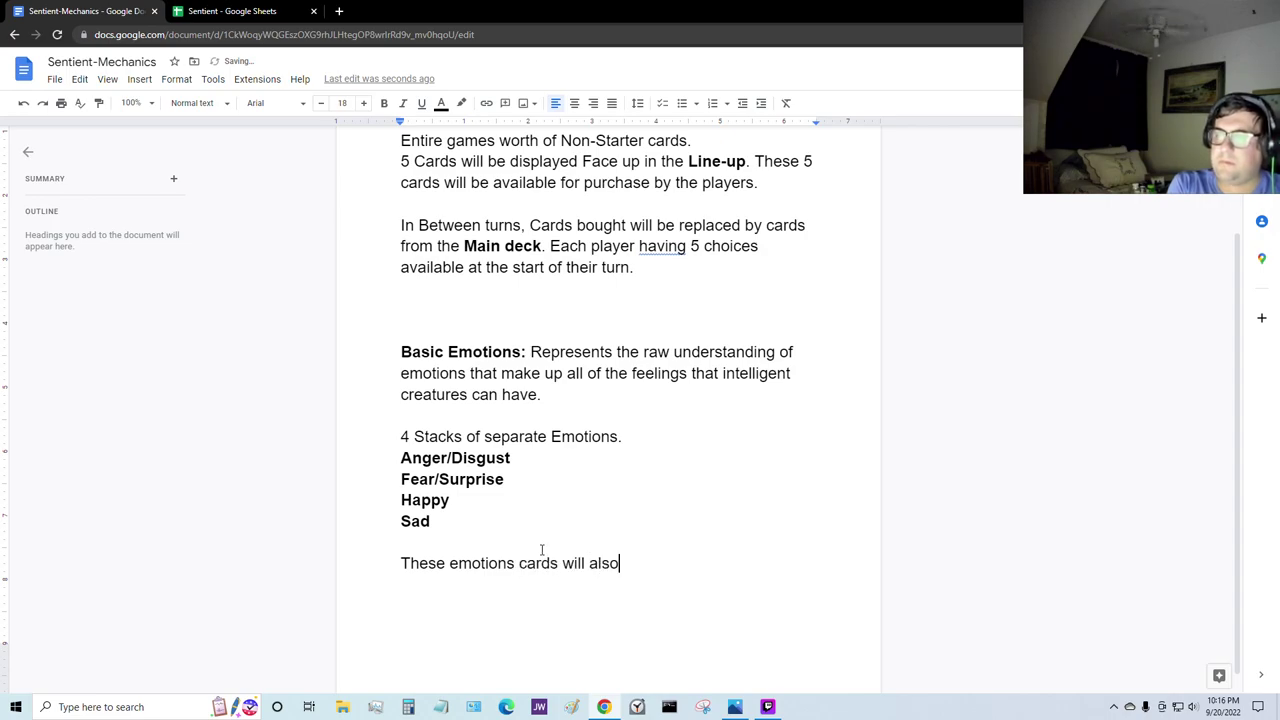
text( be avai)
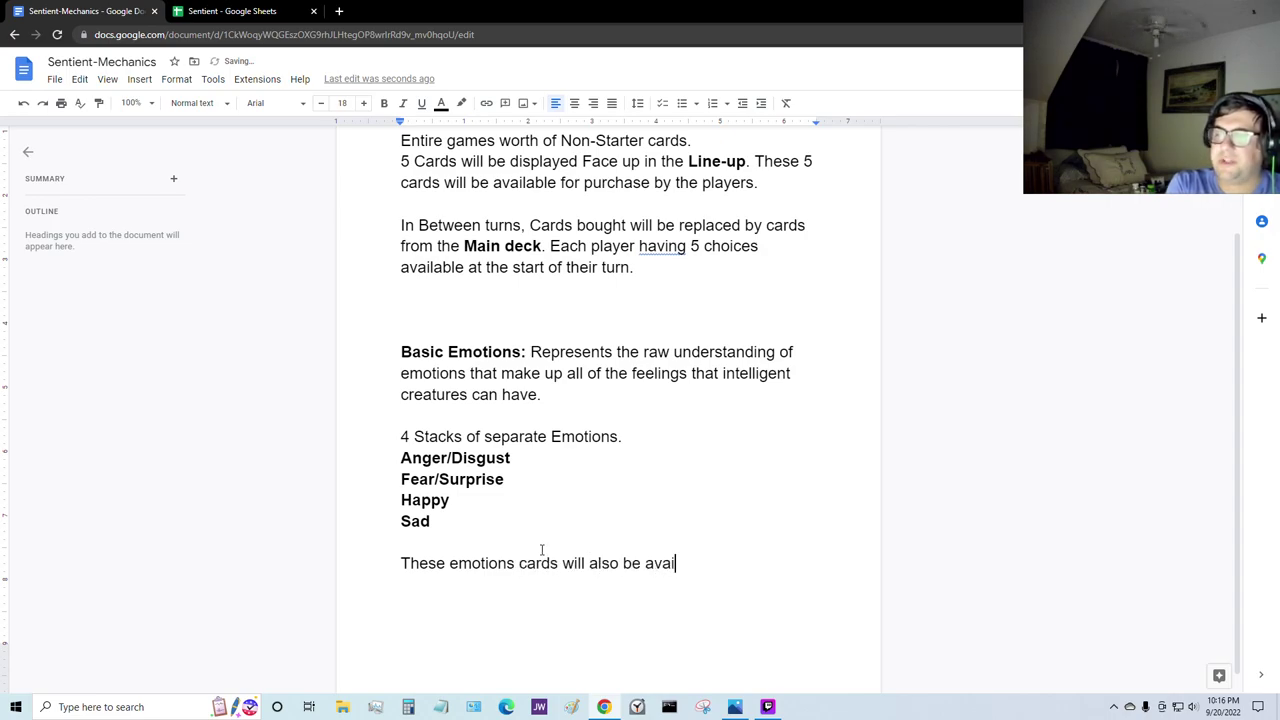
text(lable )
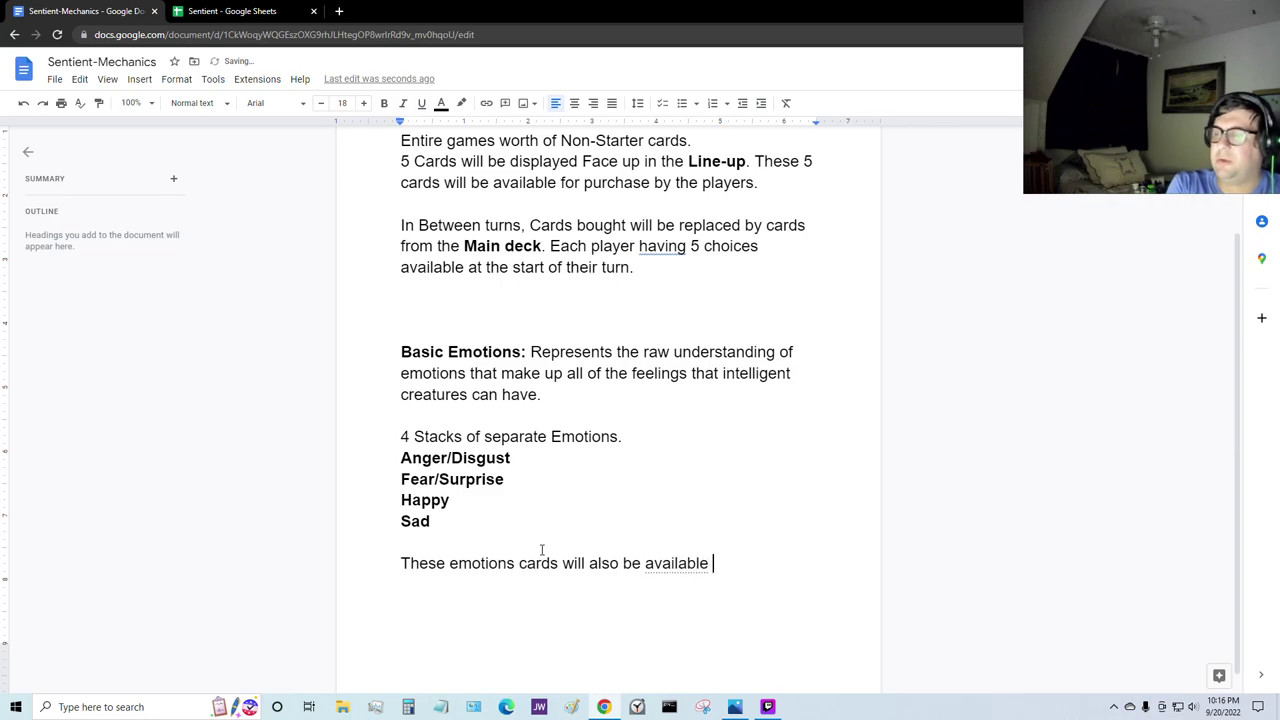
text(for purchase)
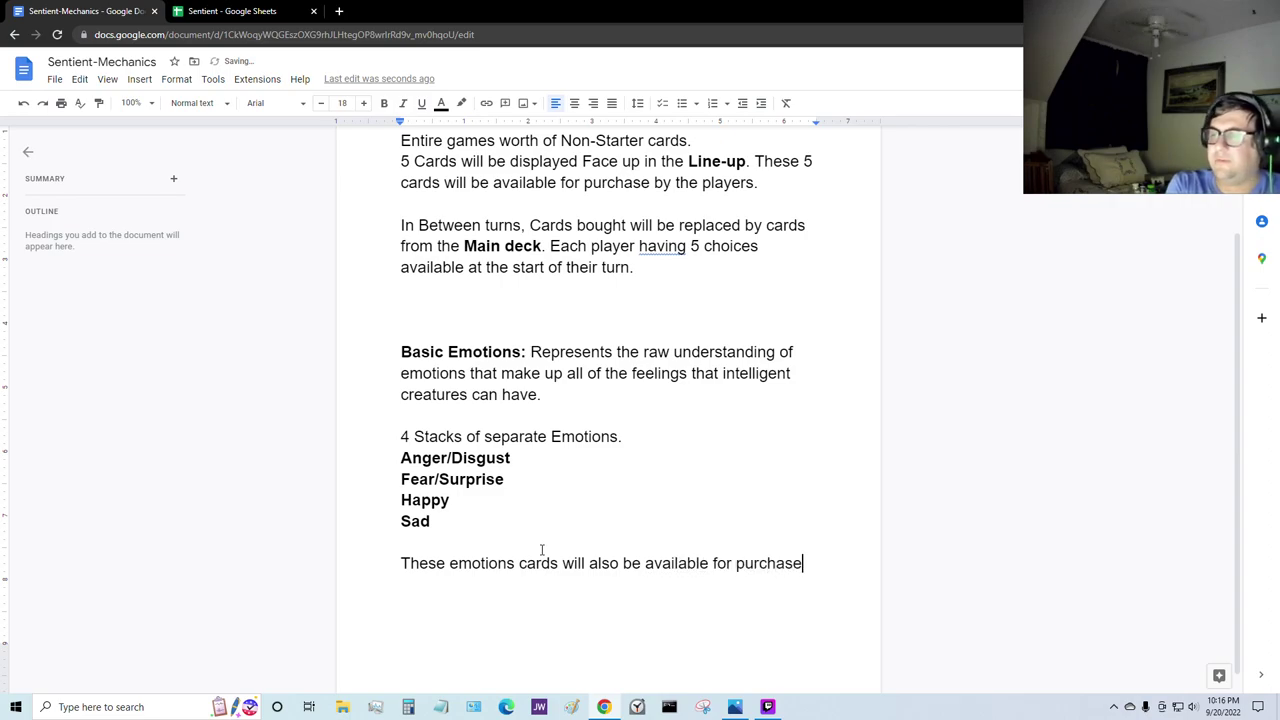
text( llong side the)
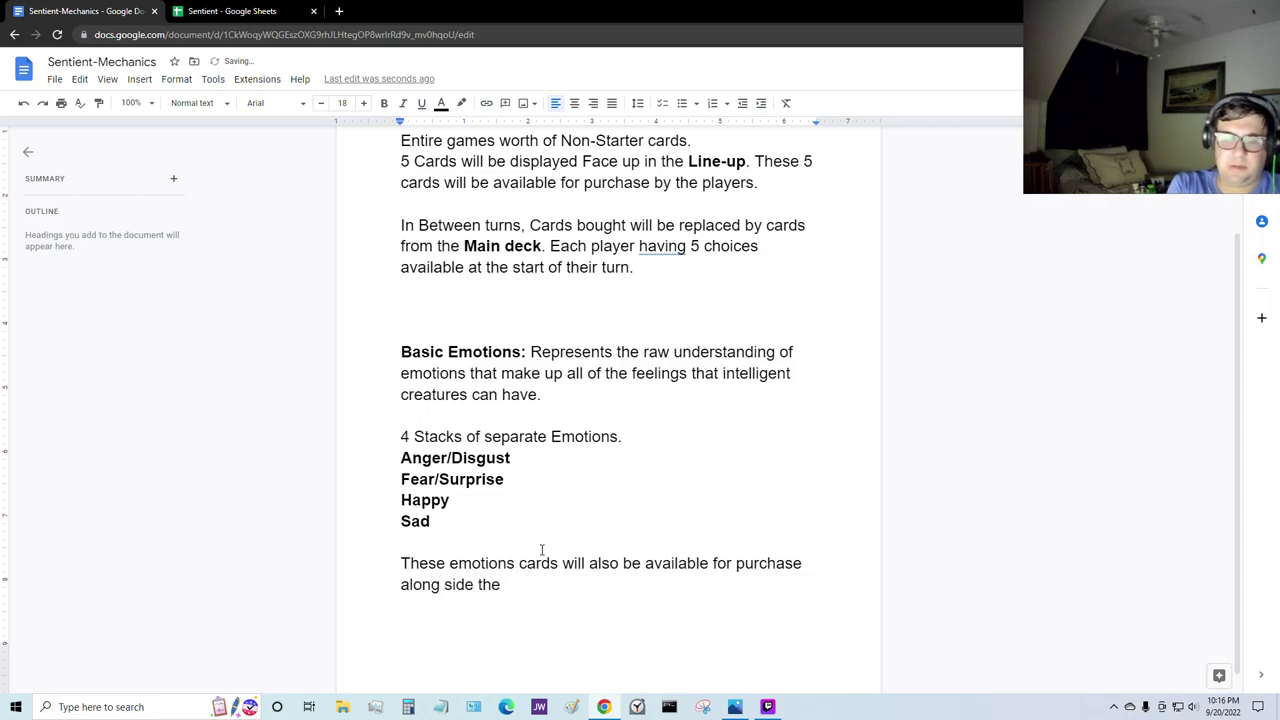
text( Line-up)
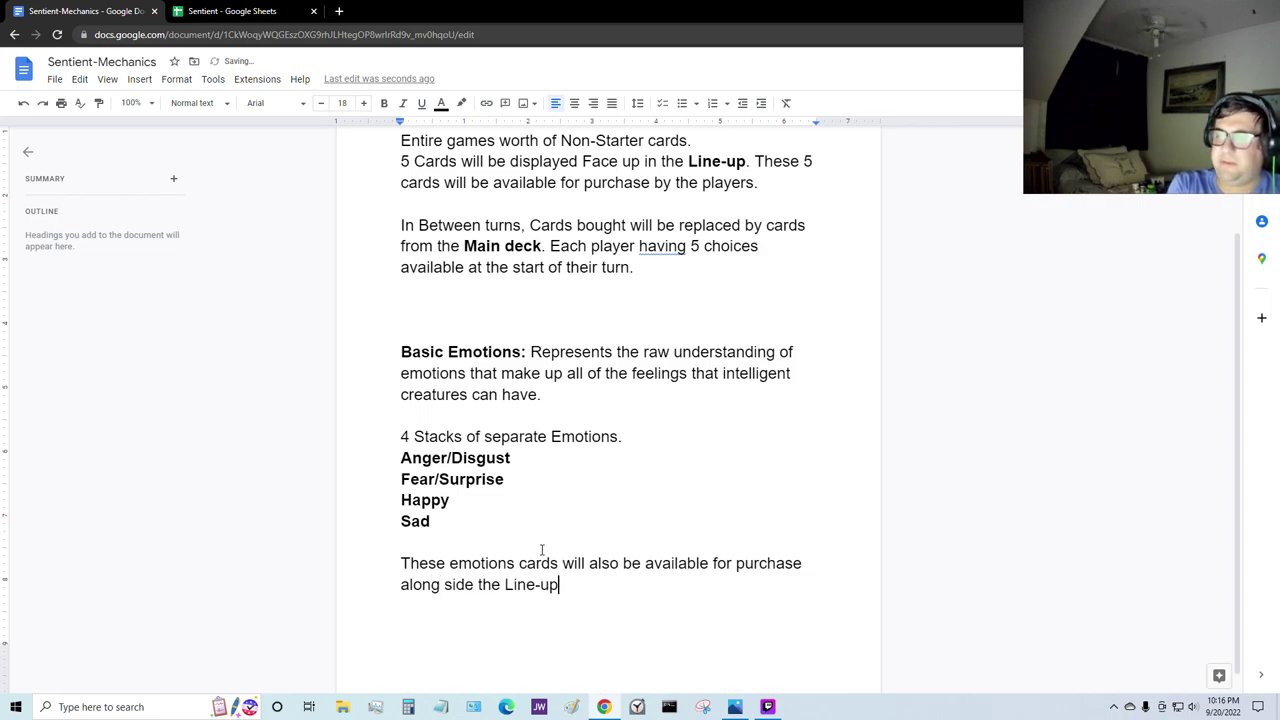
text(.)
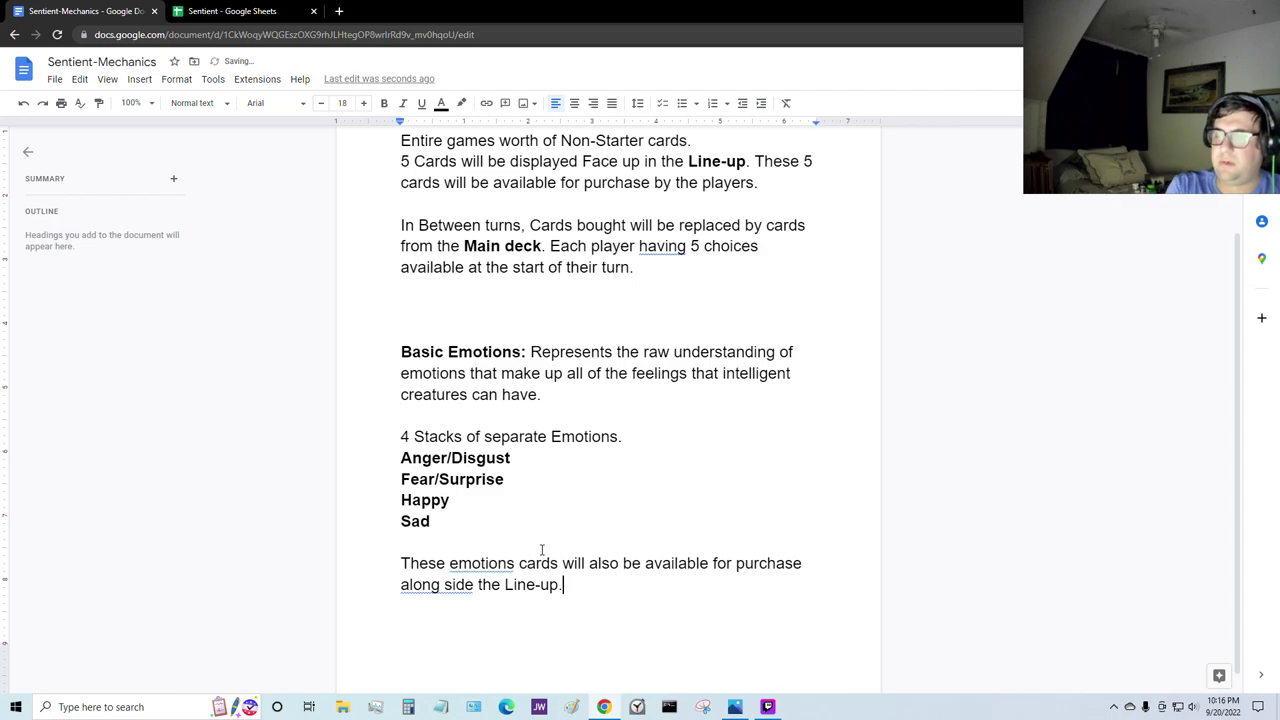
Step: Correct "along side" to "alongside" and "emotions" to "emotion" in the purchase sentence, leaving a blank line and a new paragraph after it
click(449, 587)
click(428, 563)
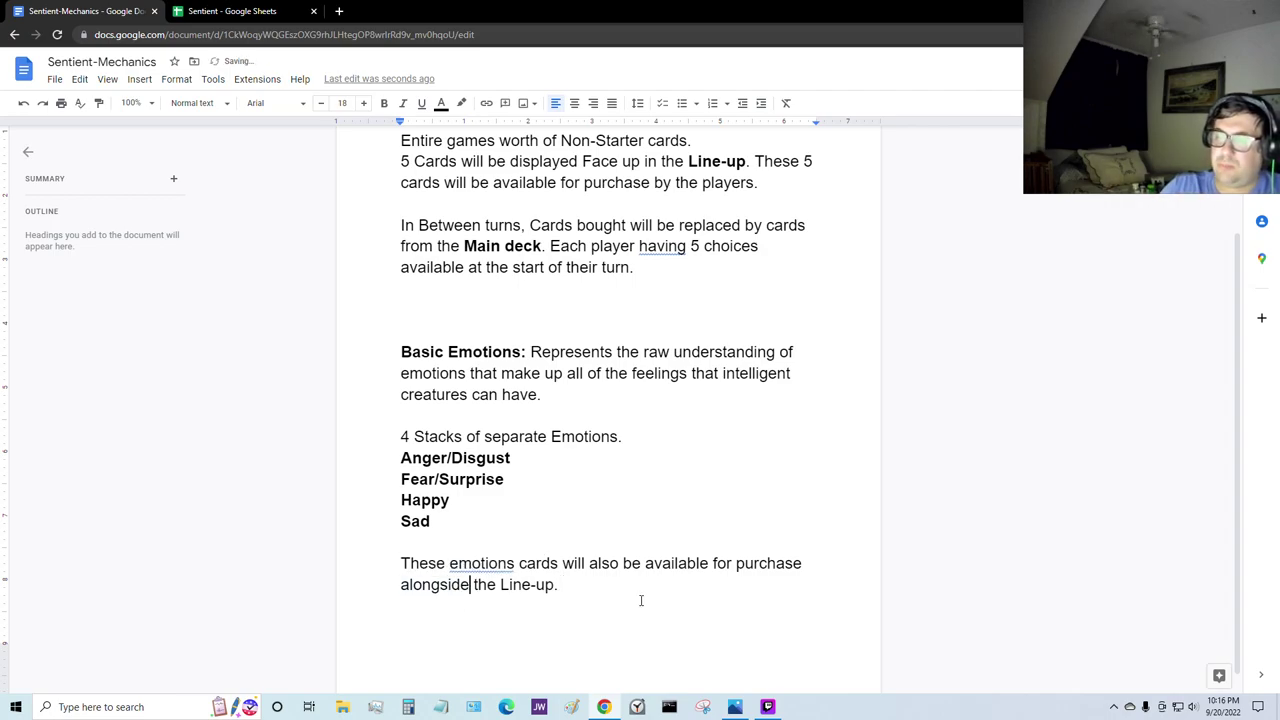
click(641, 600)
click(484, 564)
click(474, 540)
click(643, 586)
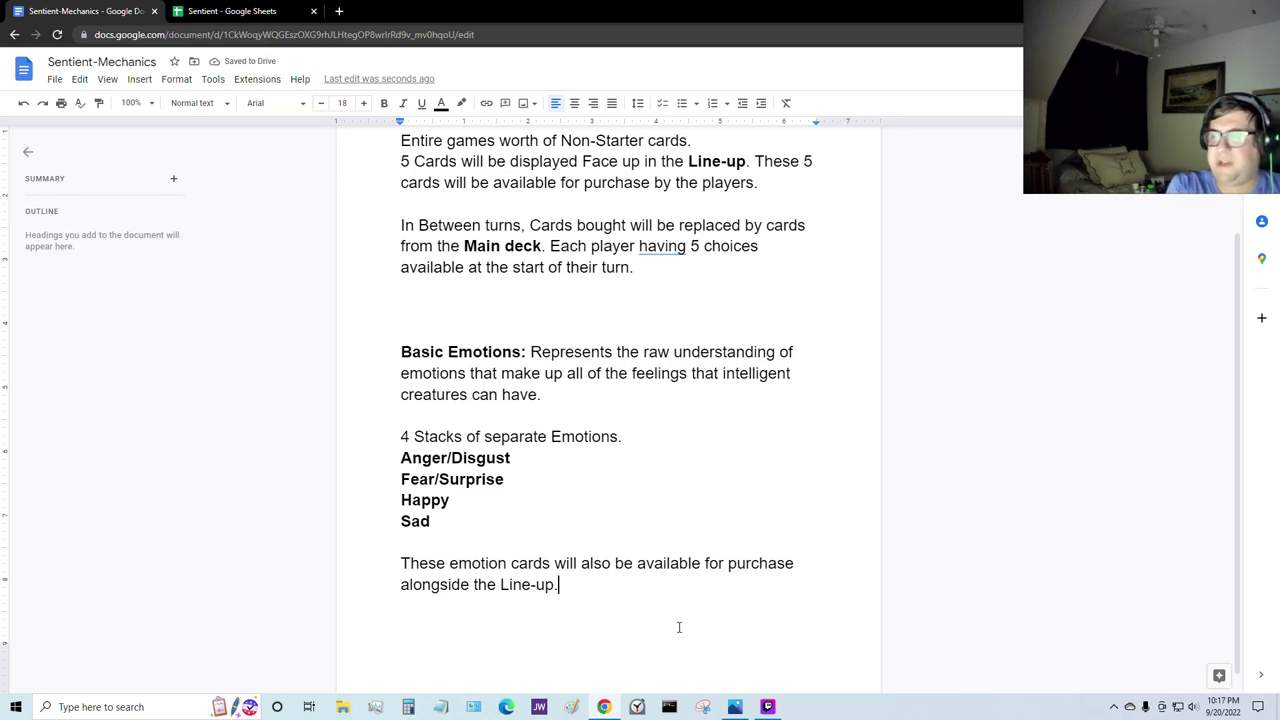
key(Return)
key(Return)
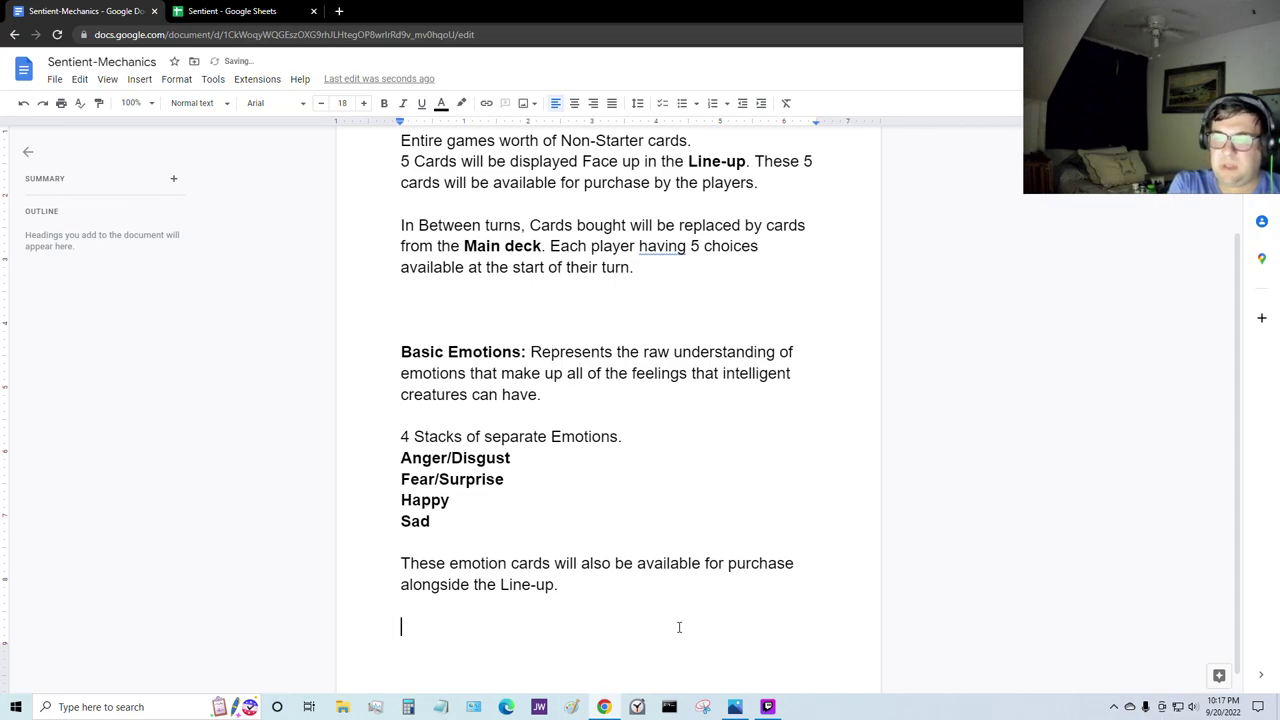
text(Instead of)
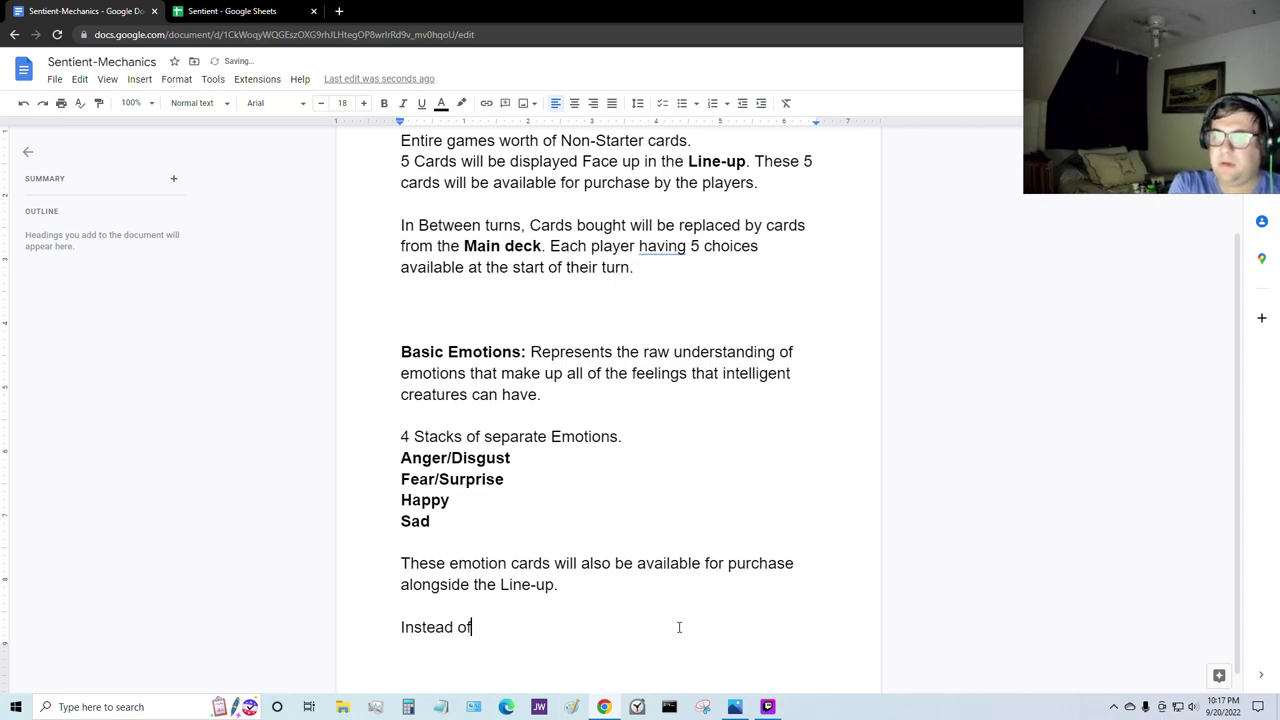
text( going)
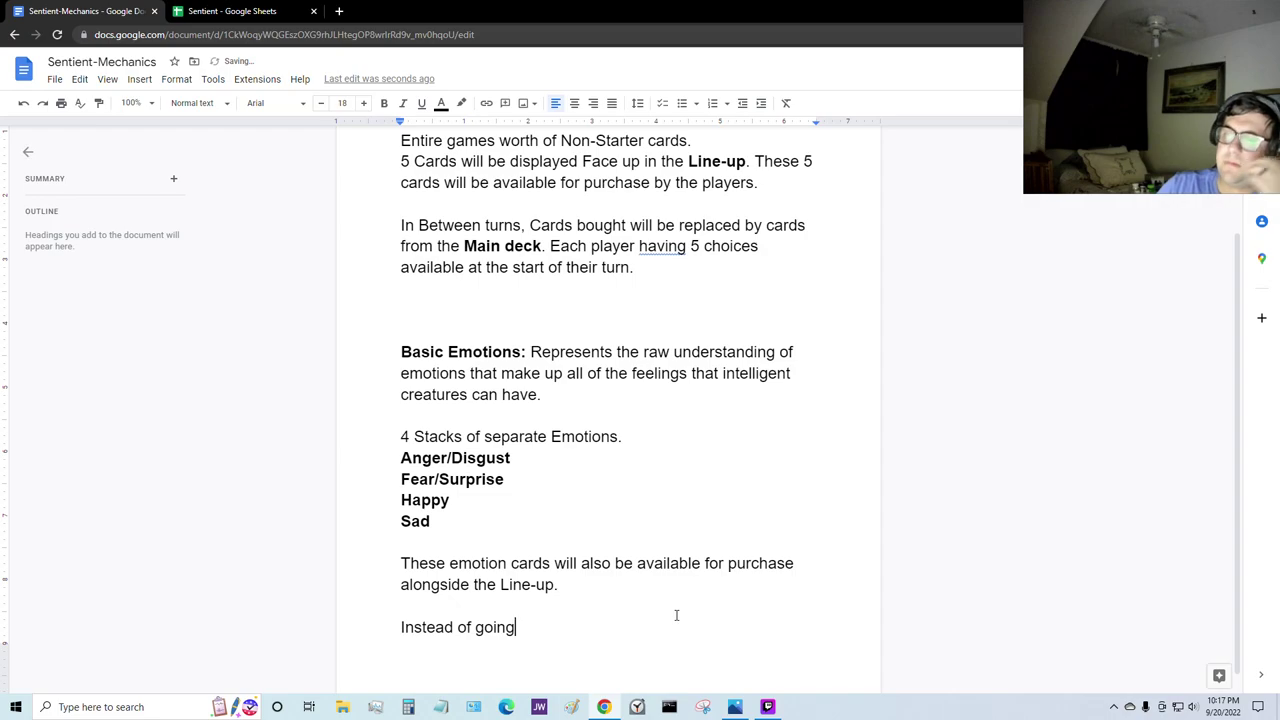
scroll(620, 590, up, 1)
scroll(606, 583, down, 1)
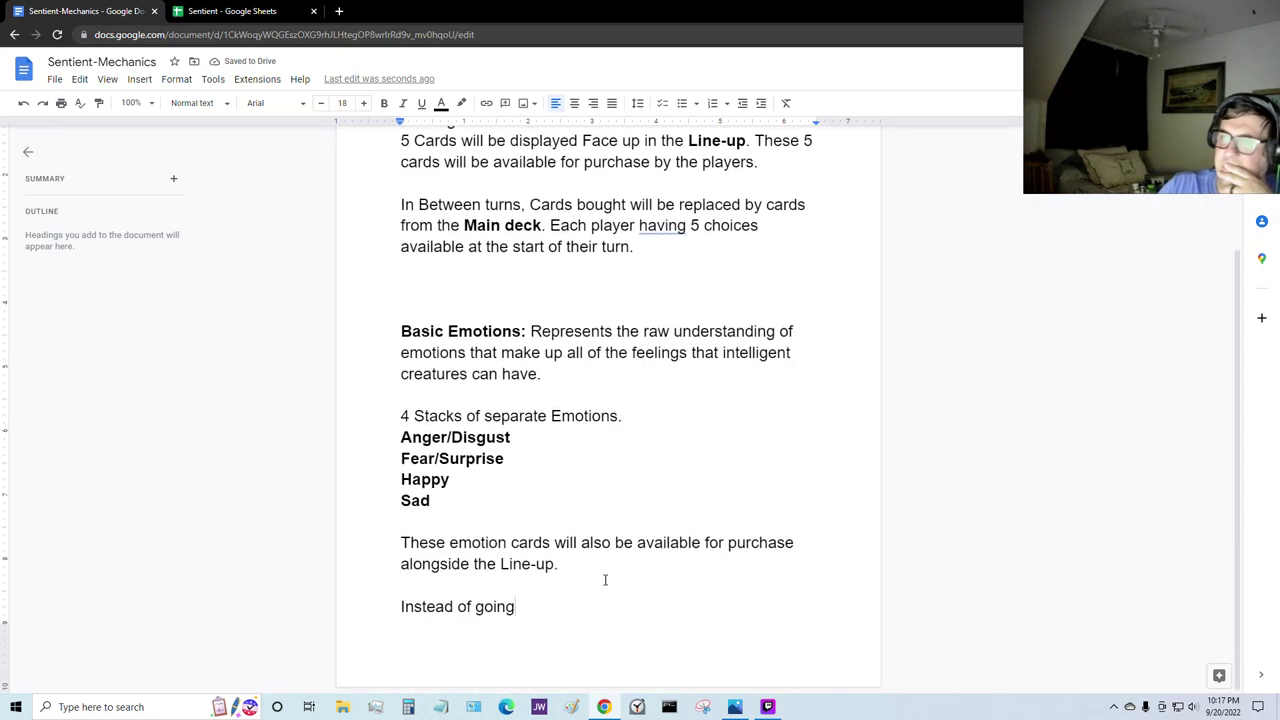
key(BackSpace)
key(BackSpace)
key(BackSpace)
key(BackSpace)
key(BackSpace)
key(BackSpace)
key(BackSpace)
key(BackSpace)
key(BackSpace)
key(BackSpace)
key(BackSpace)
key(BackSpace)
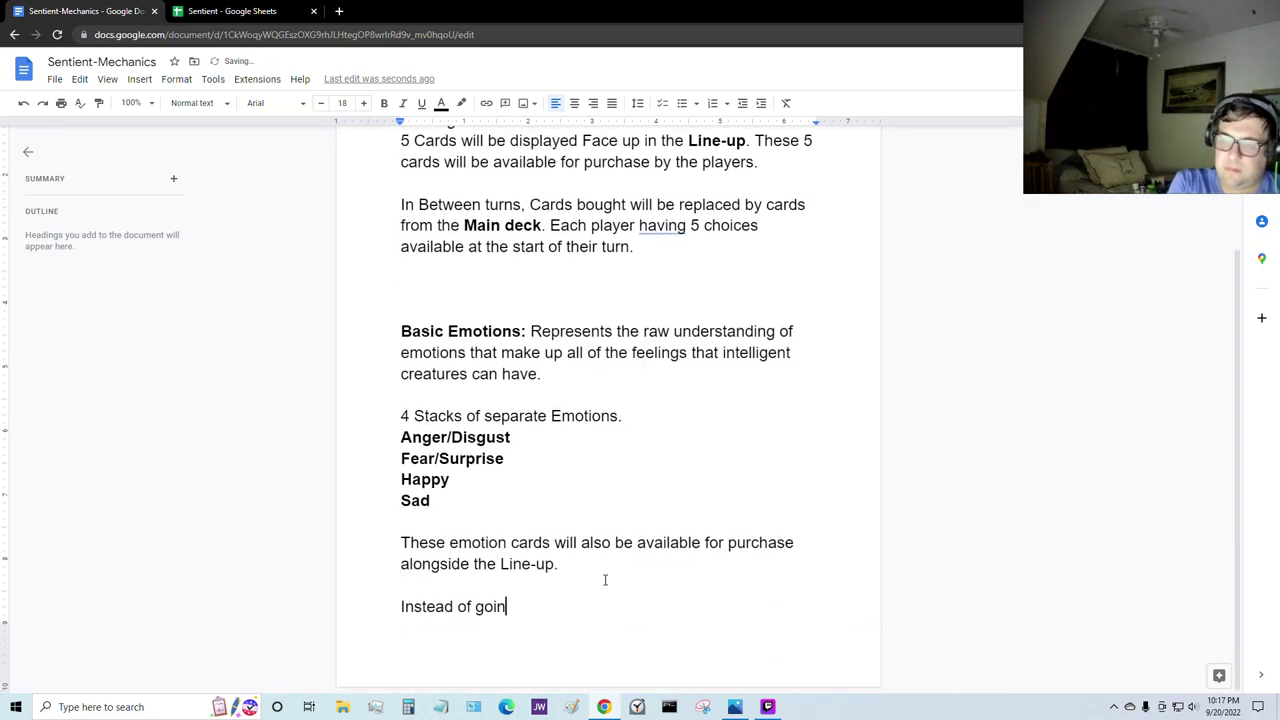
key(BackSpace)
key(BackSpace)
key(BackSpace)
key(BackSpace)
Step: Write "Once bought, they will go directly into the players play zone." in the empty paragraph after the purchase sentence
text(Once boug)
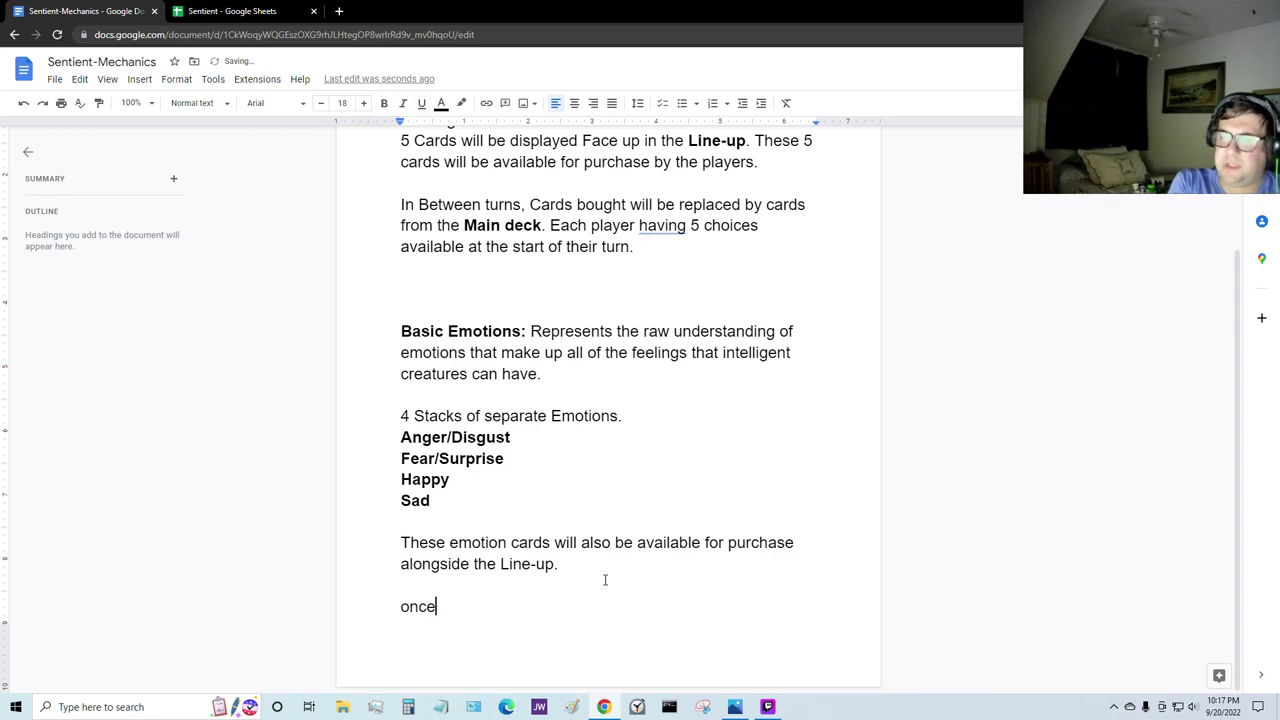
text(ht, they w)
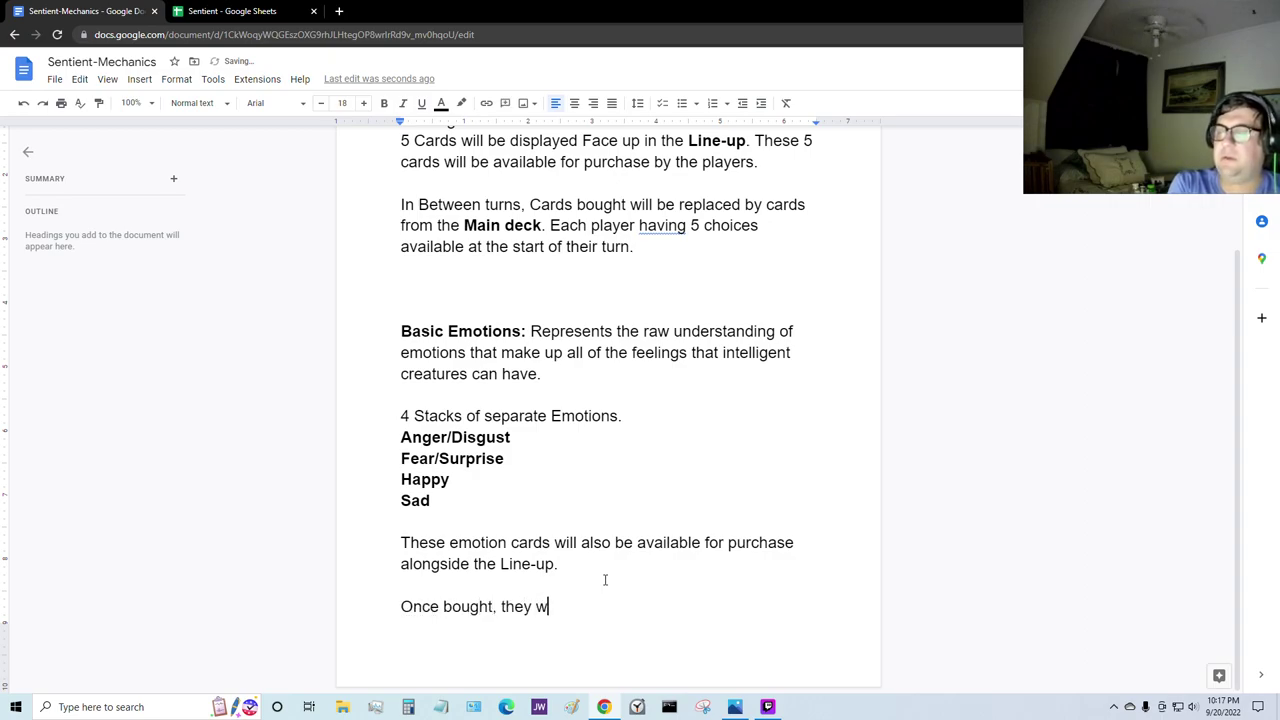
text(ill go direct)
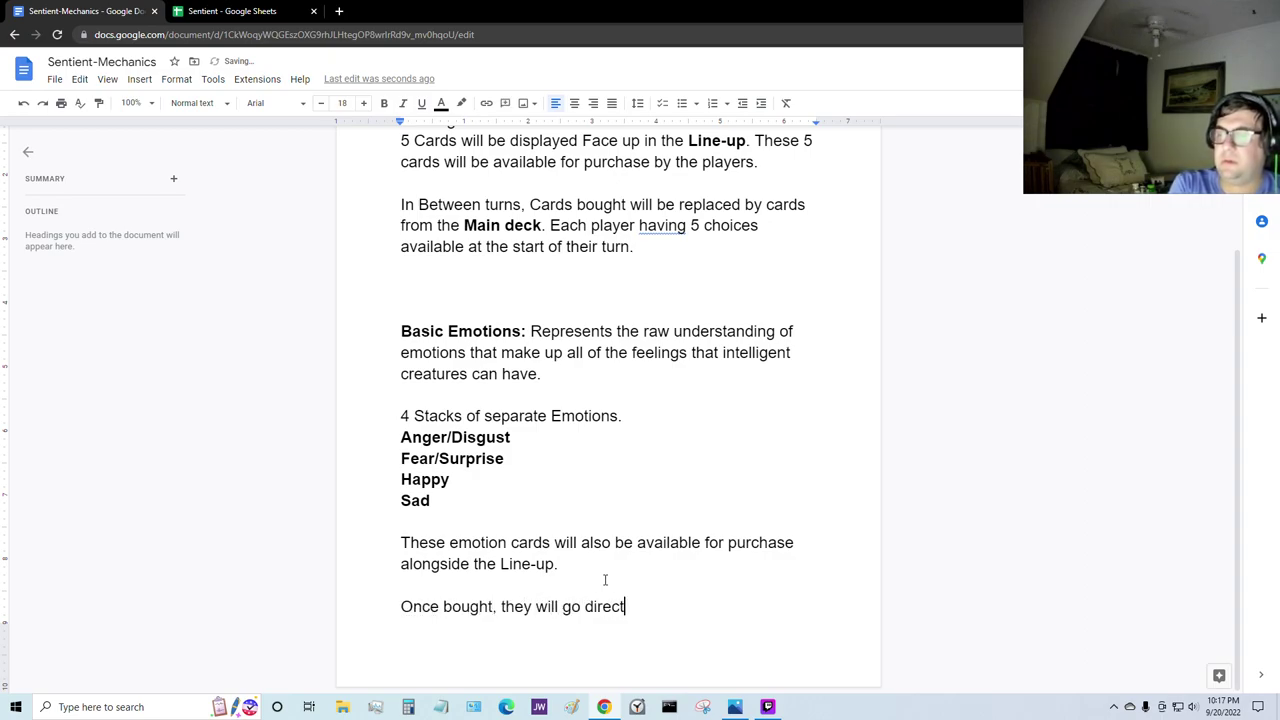
text(ly int)
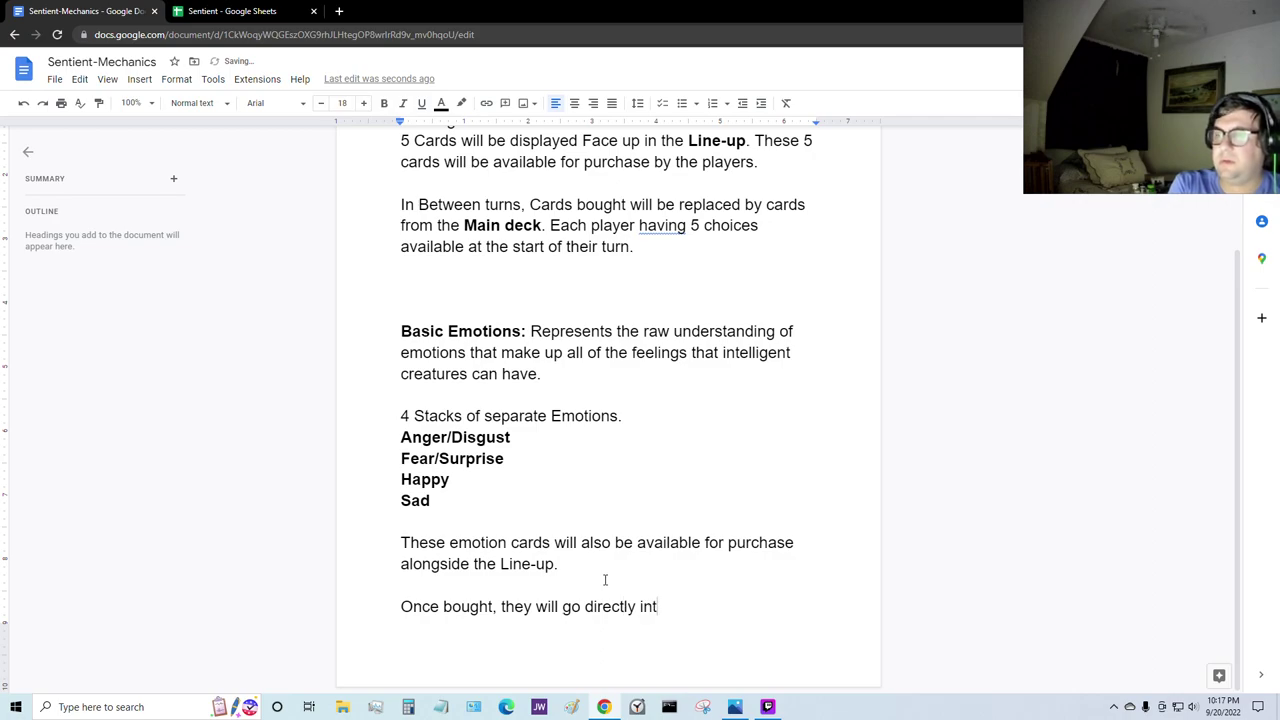
text(o the players pl)
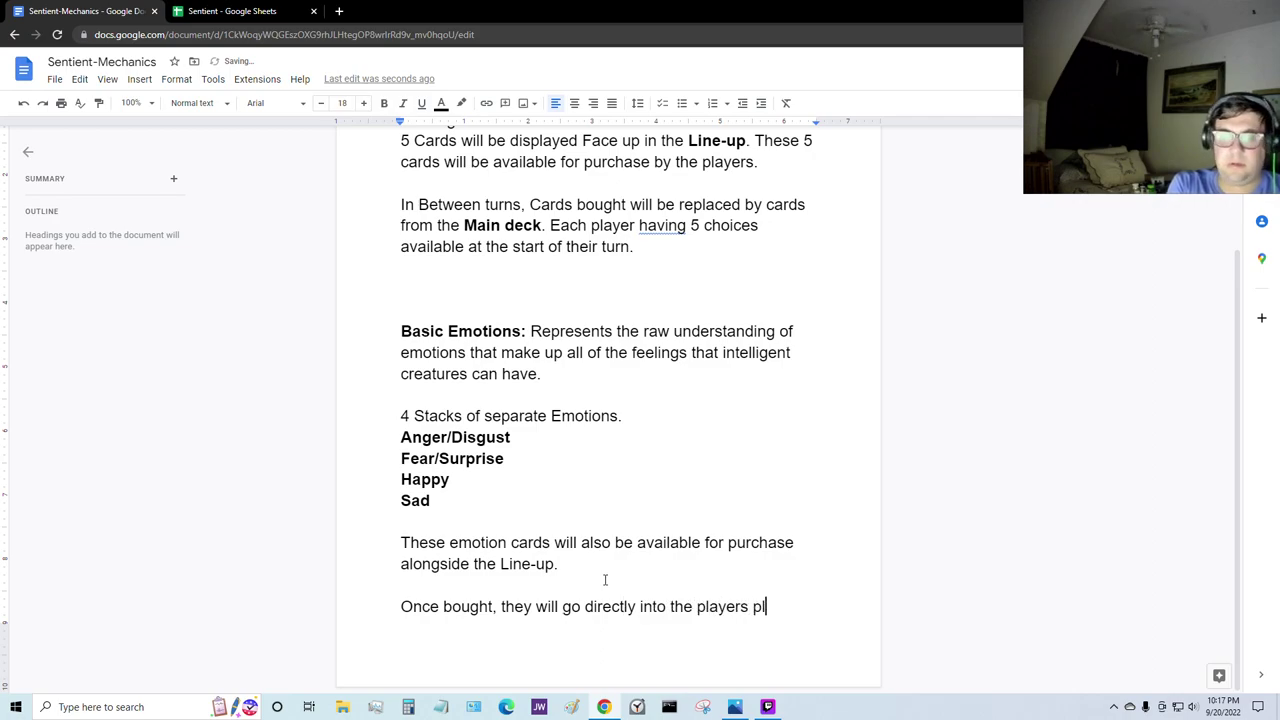
text(ay zone.)
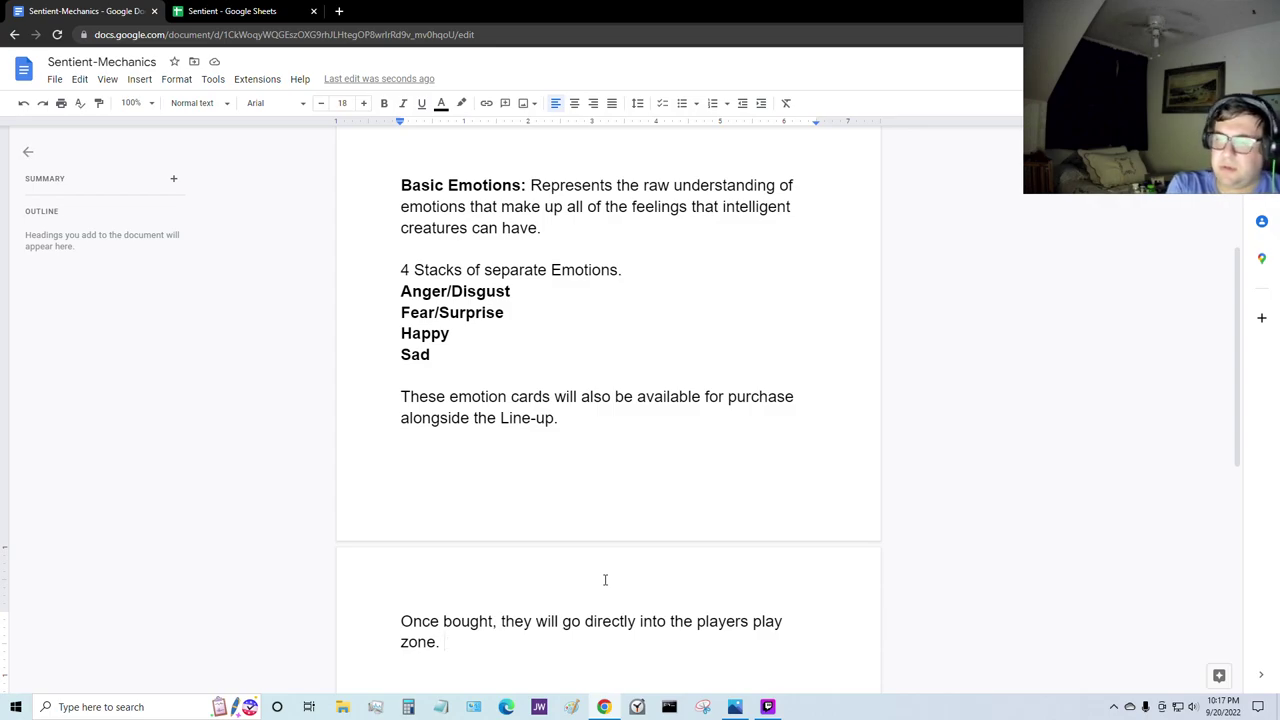
Step: Below the play zone sentence, add the line: Emotions can be “Tapped” to activate what they do
key(Return)
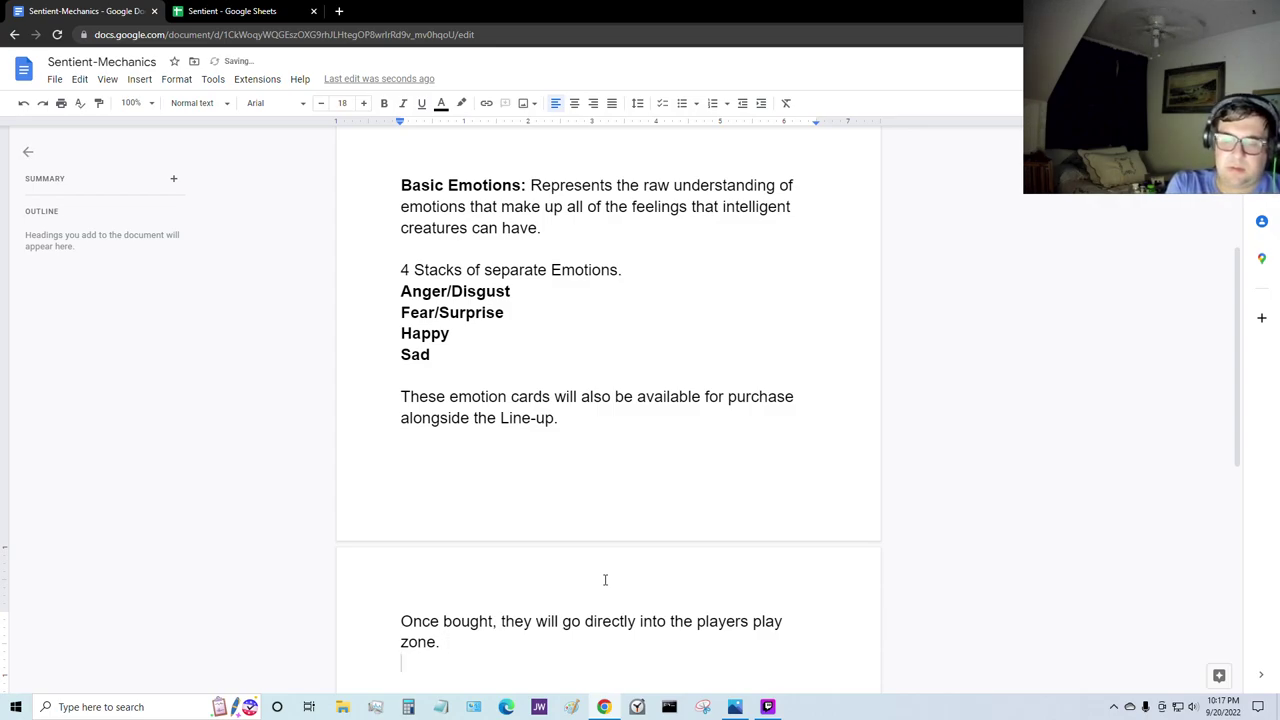
text(Emotions c)
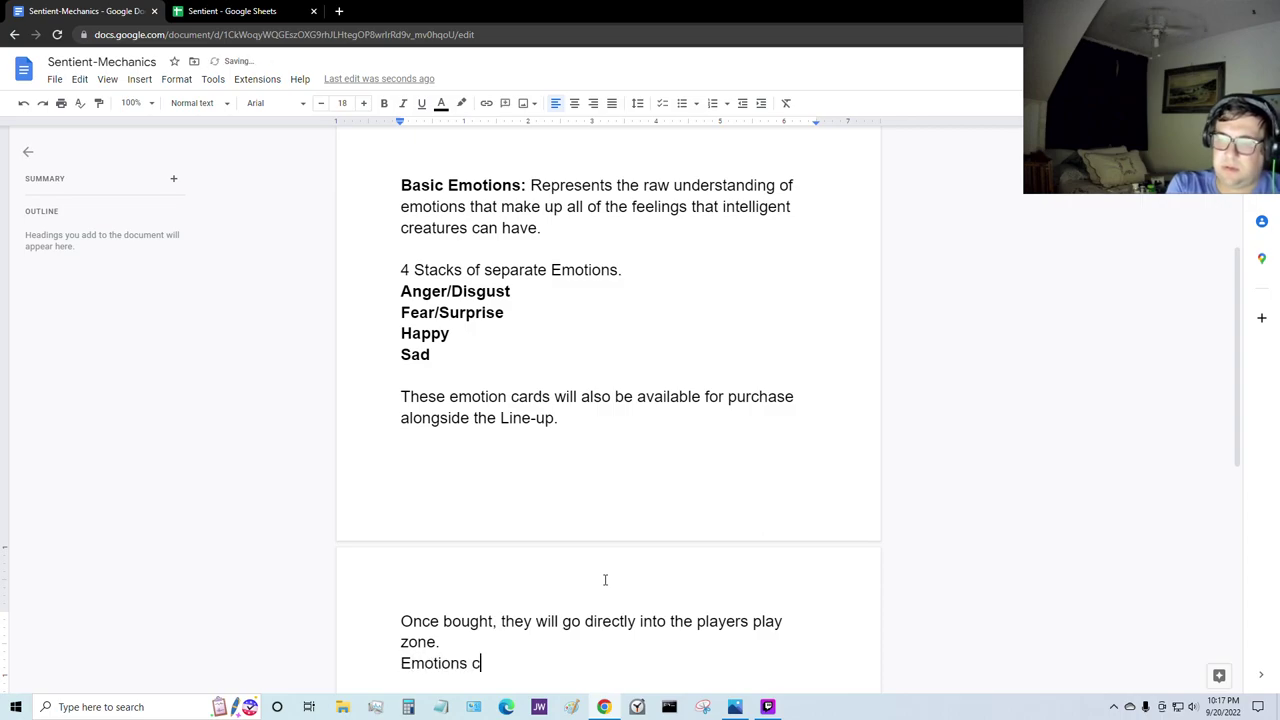
text(an be "Tapp)
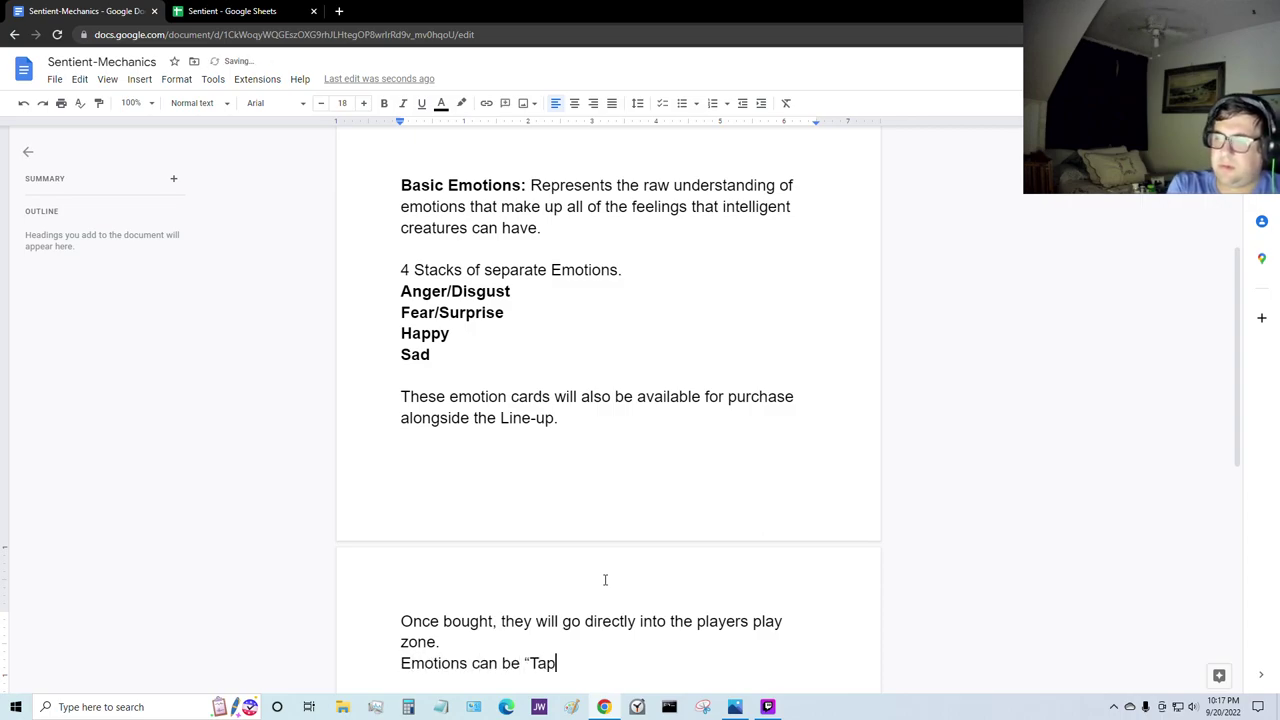
text(ed" to act)
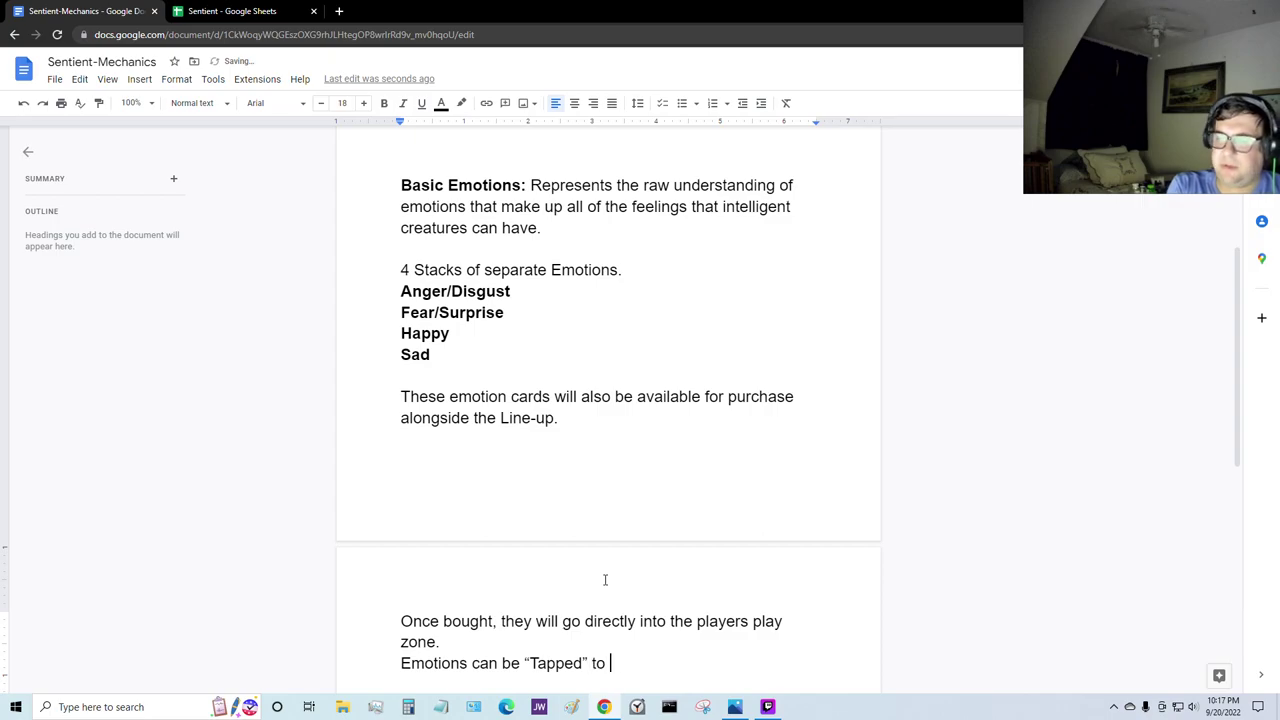
text(ivate )
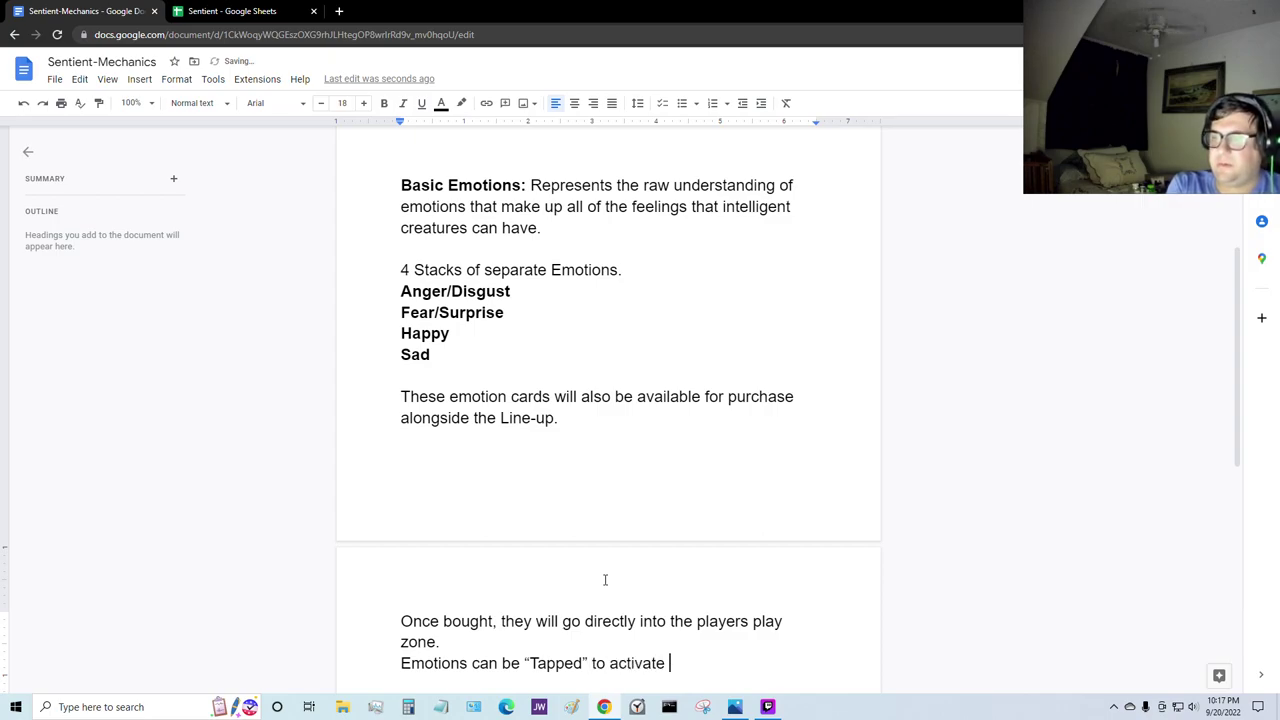
text(what they do.)
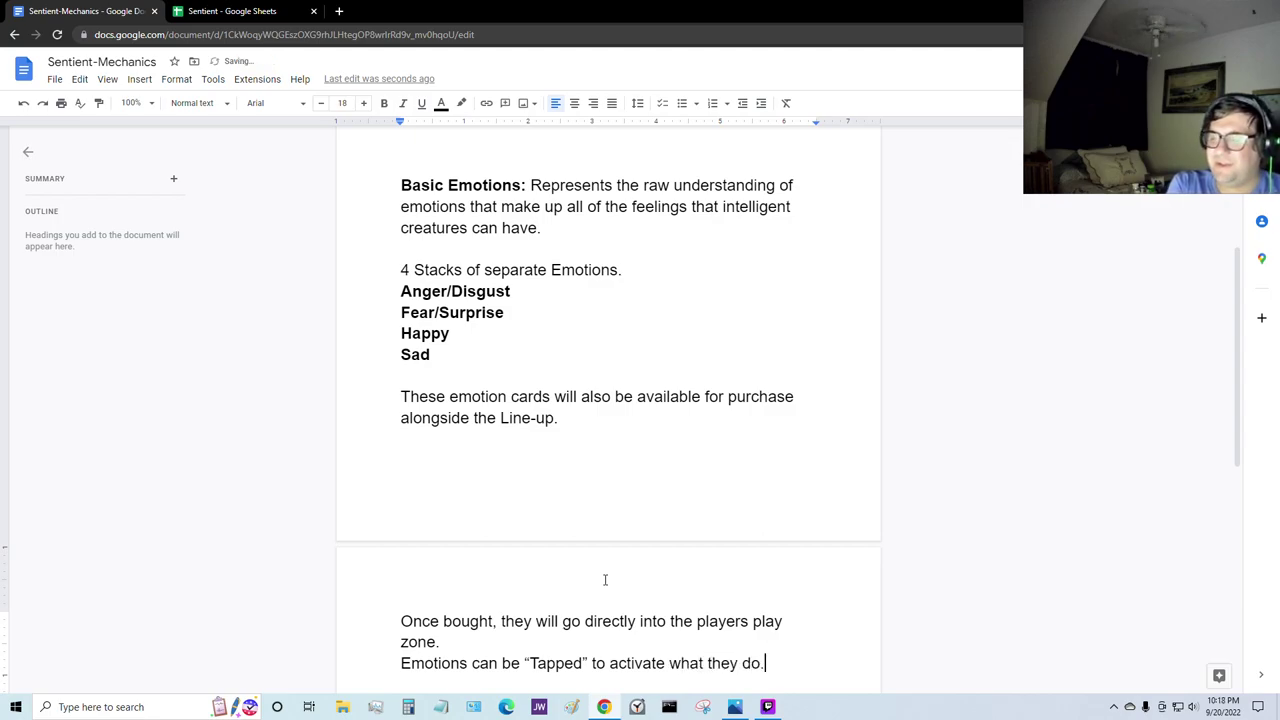
Step: Add the next rule on its own line: Any number of emotions can be “Tapped” at a time
key(Return)
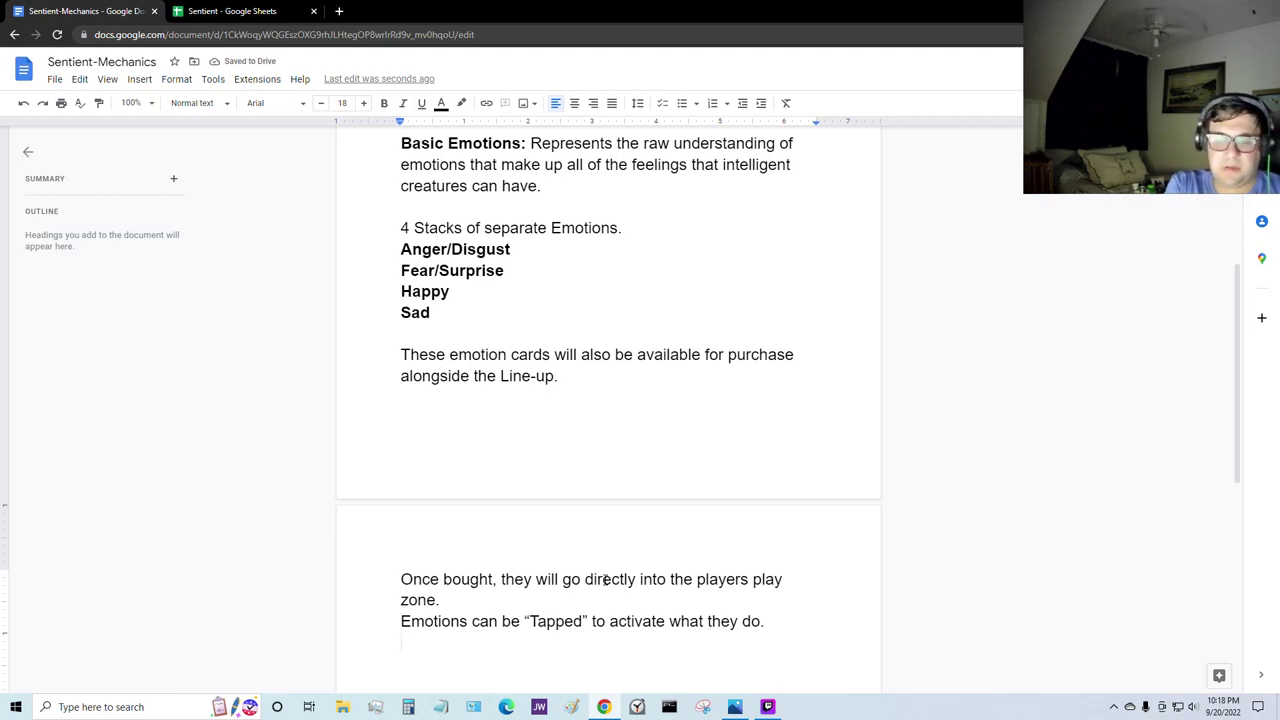
text(Any)
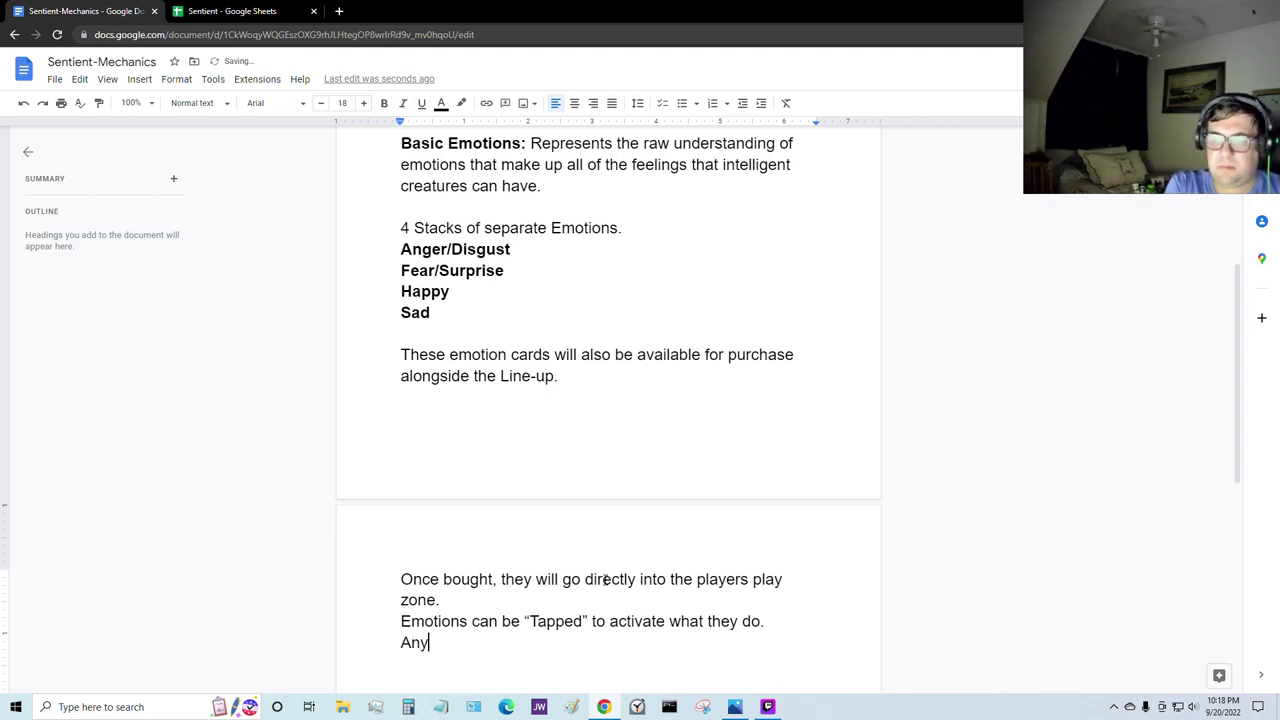
text( number of e)
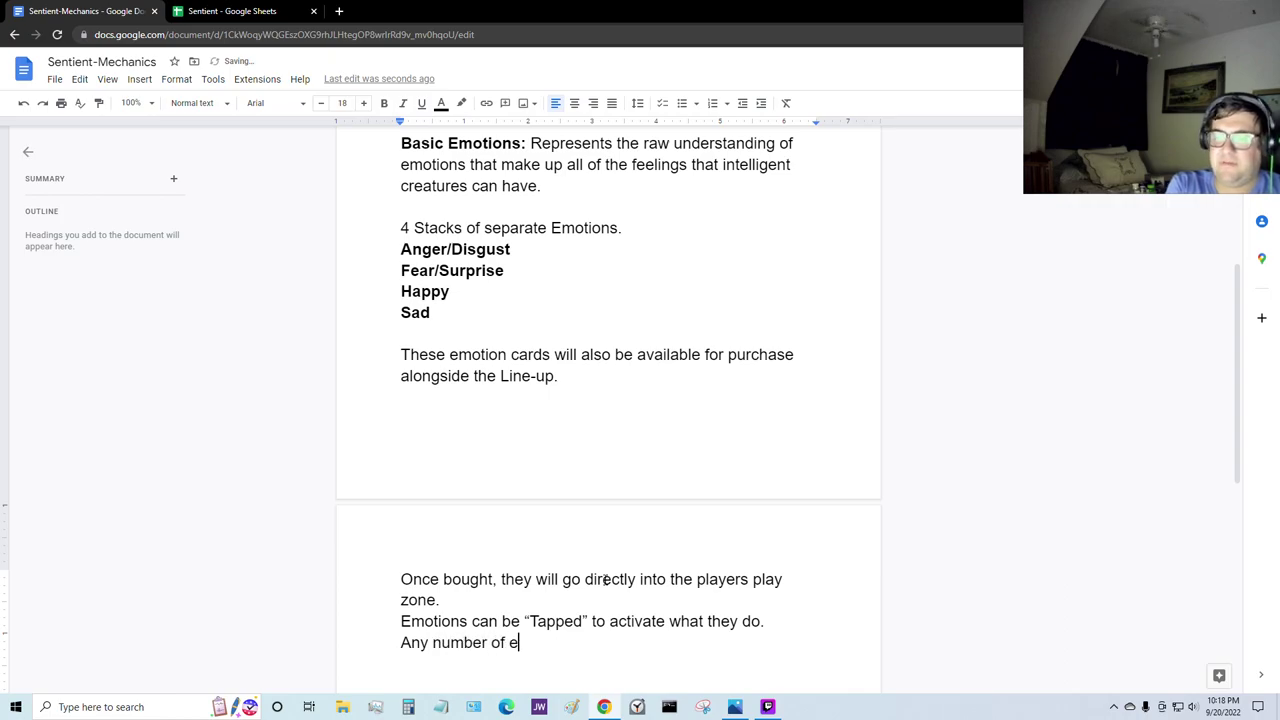
text(motions can be )
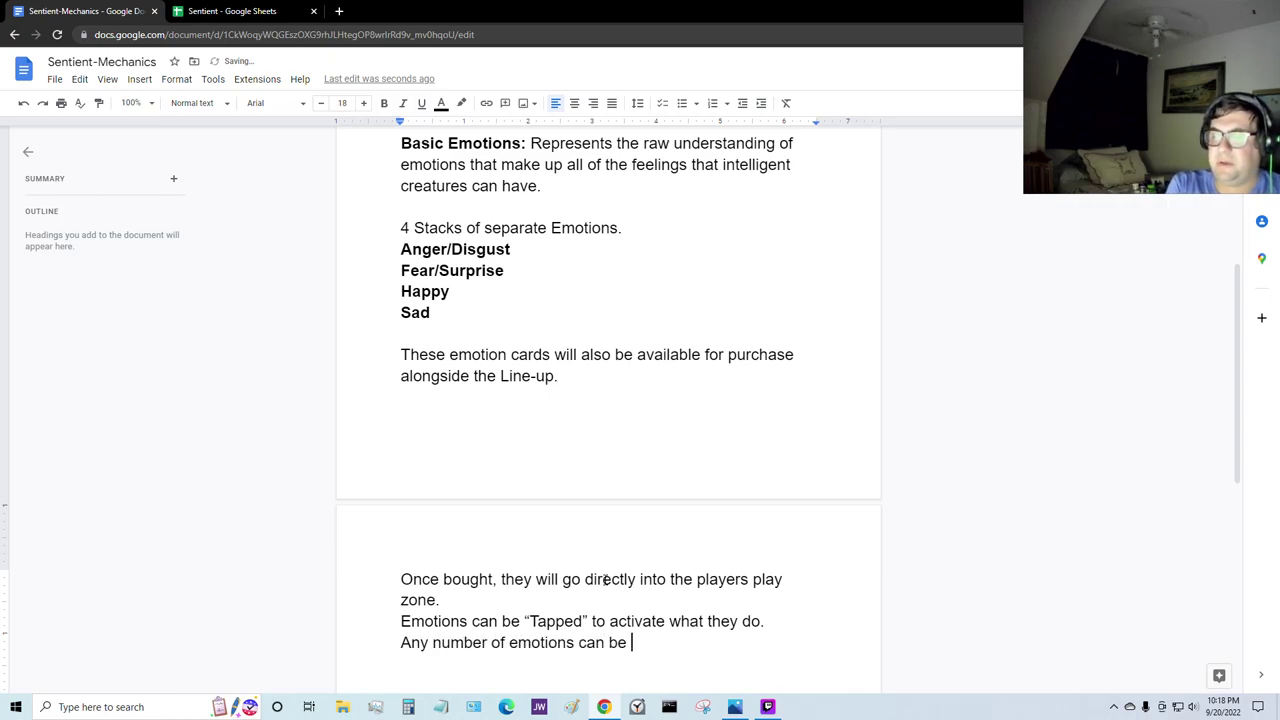
text(“Tapp)
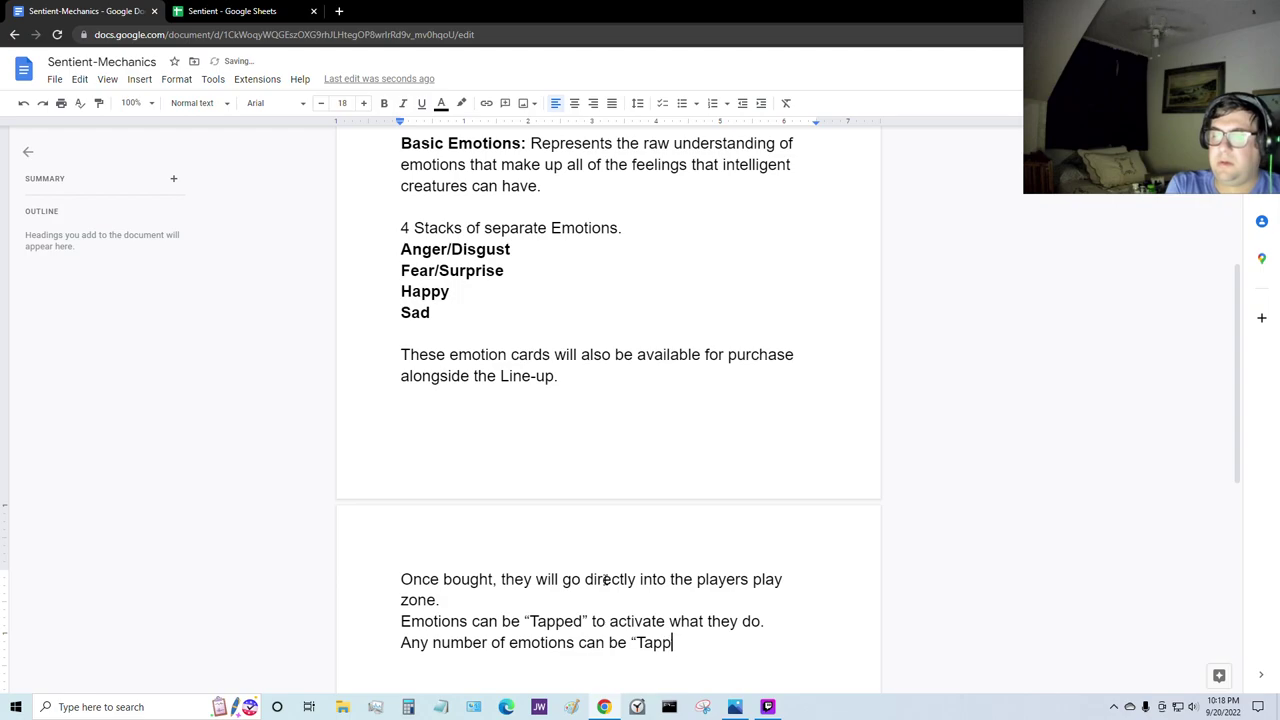
text(ed” at a time.)
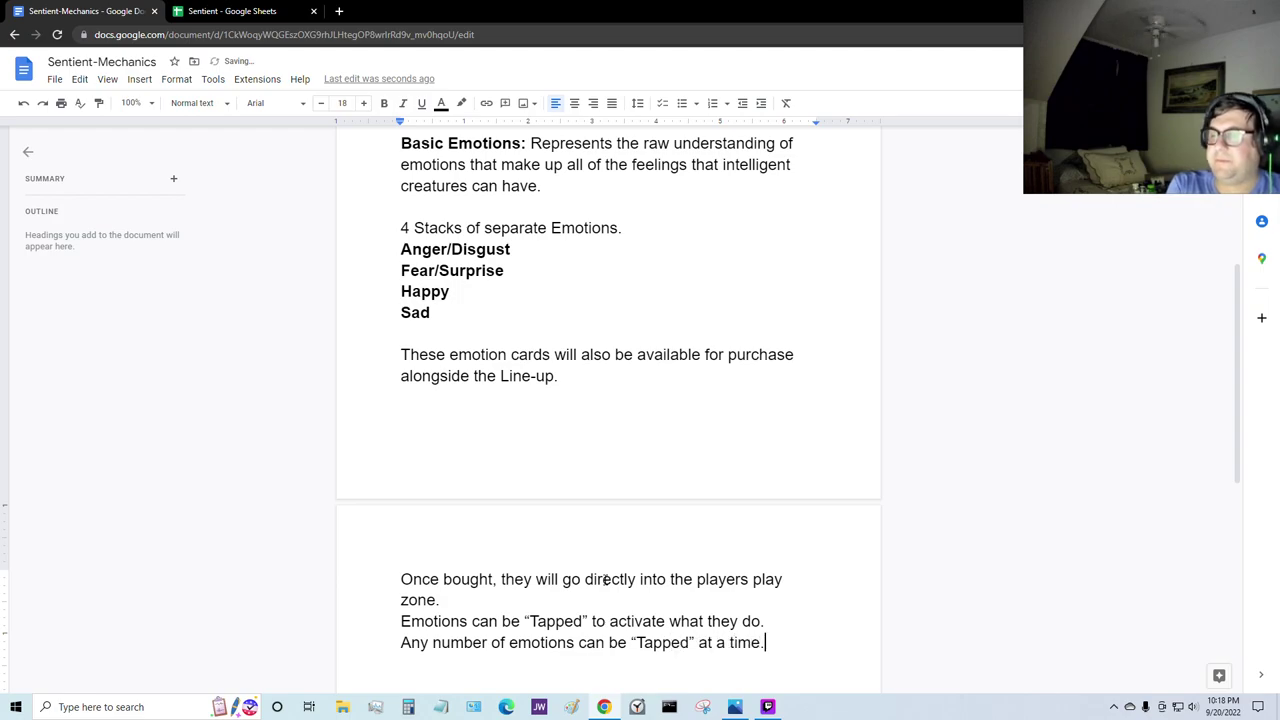
Step: On a new line, write: At hte start of a players turn, they can “Untap” one emotion
key(Return)
text(At )
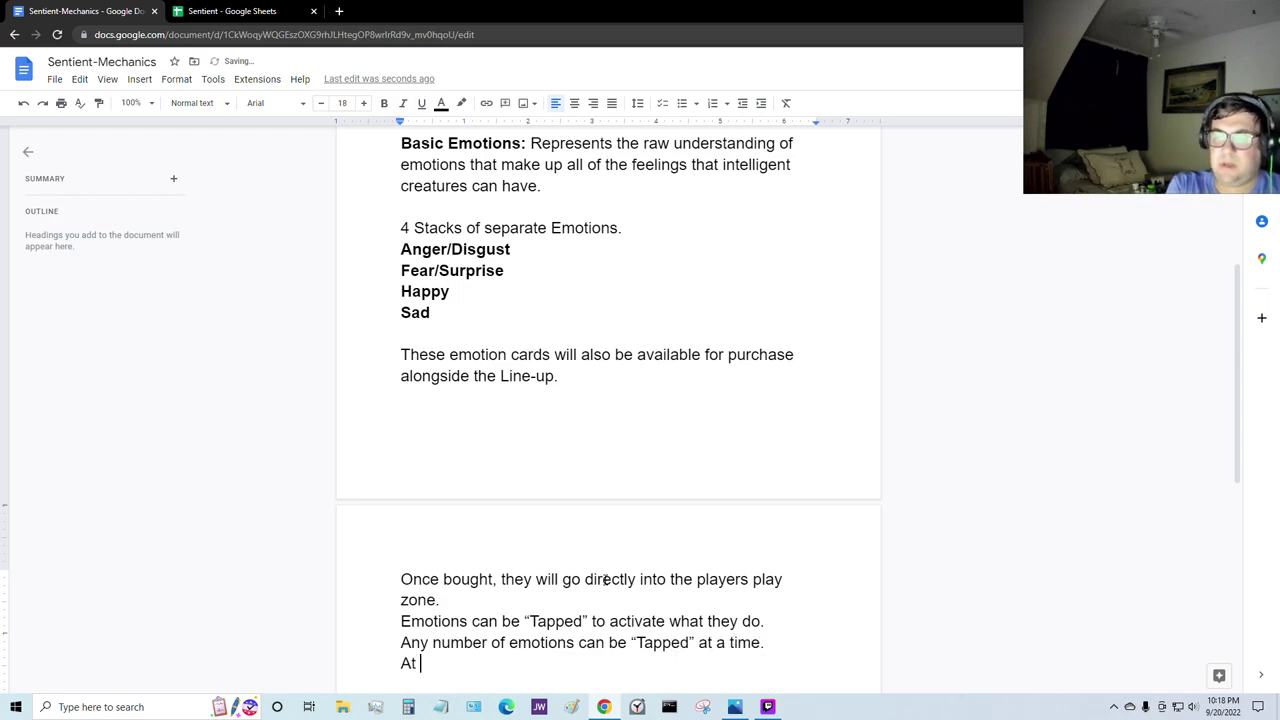
text(hte start of a p)
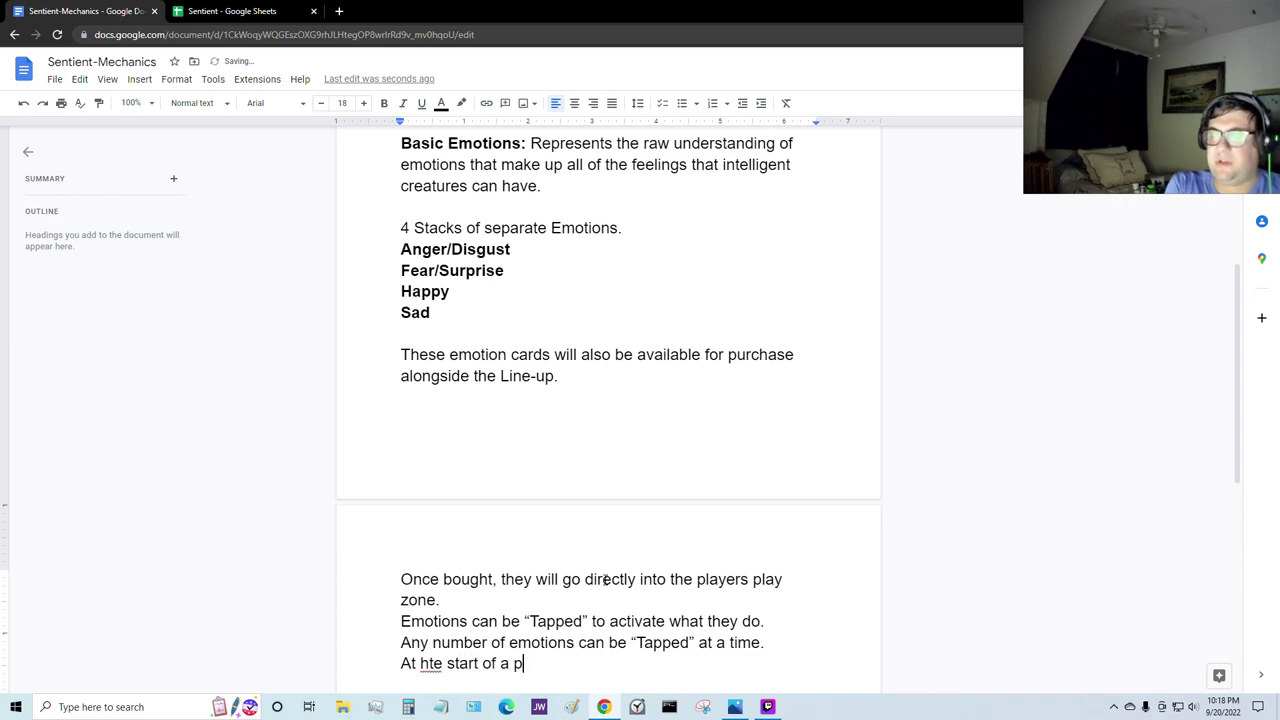
text(layers turn, they can)
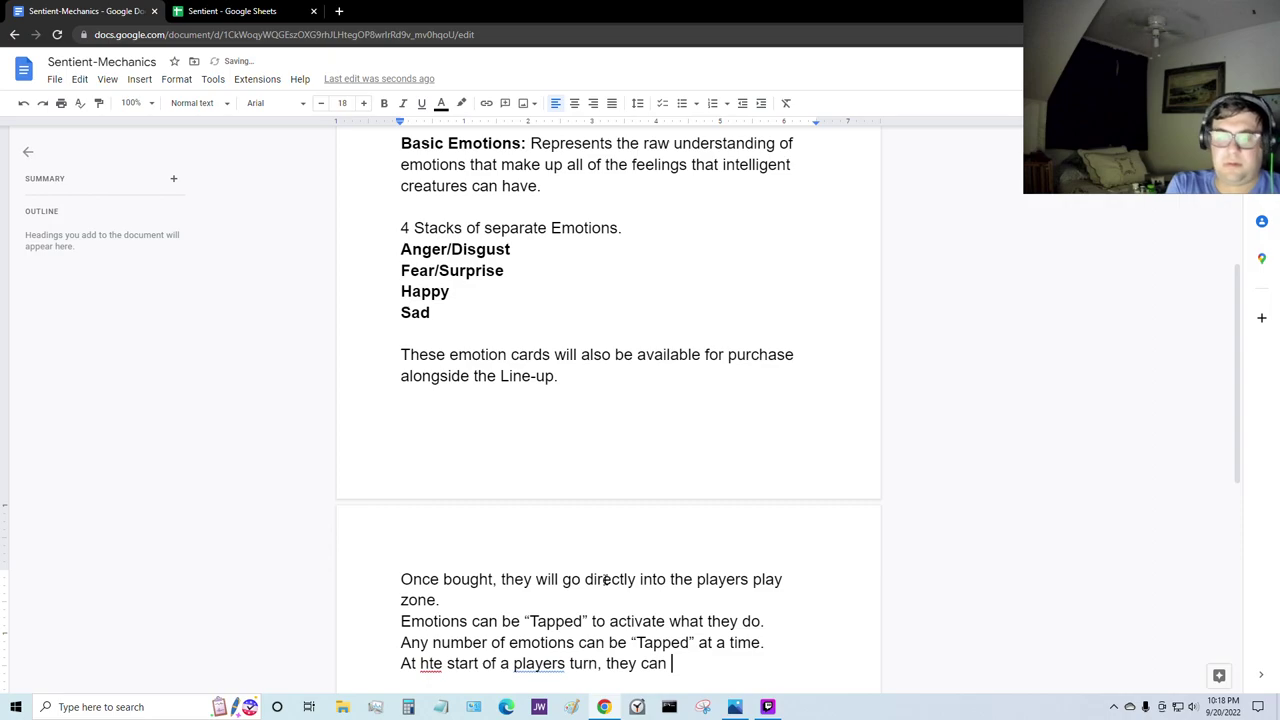
text( "Untap)
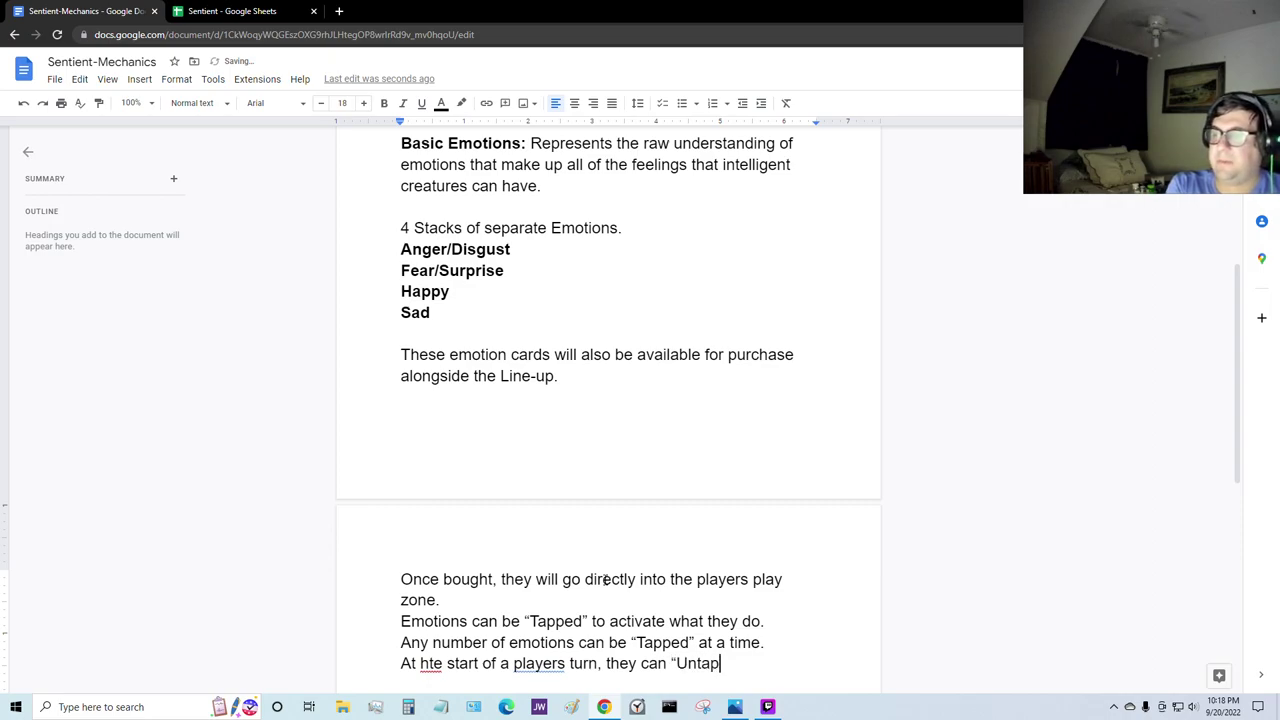
text(" )
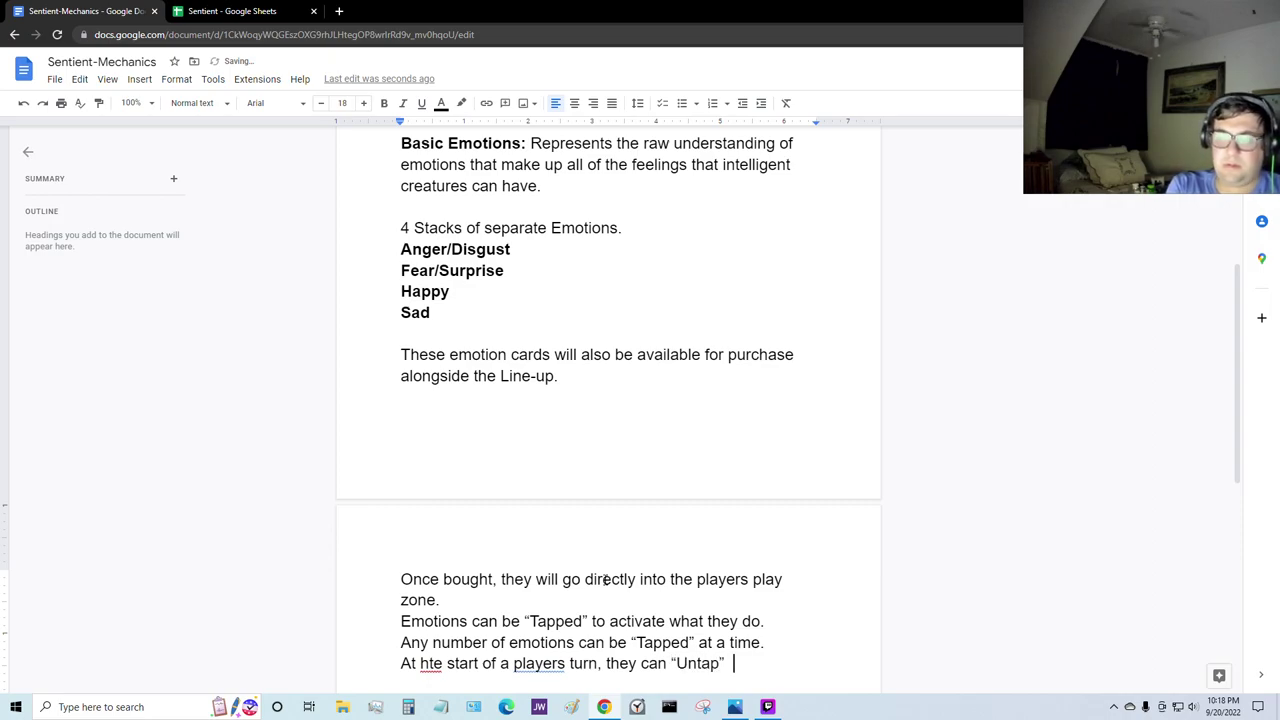
text(one )
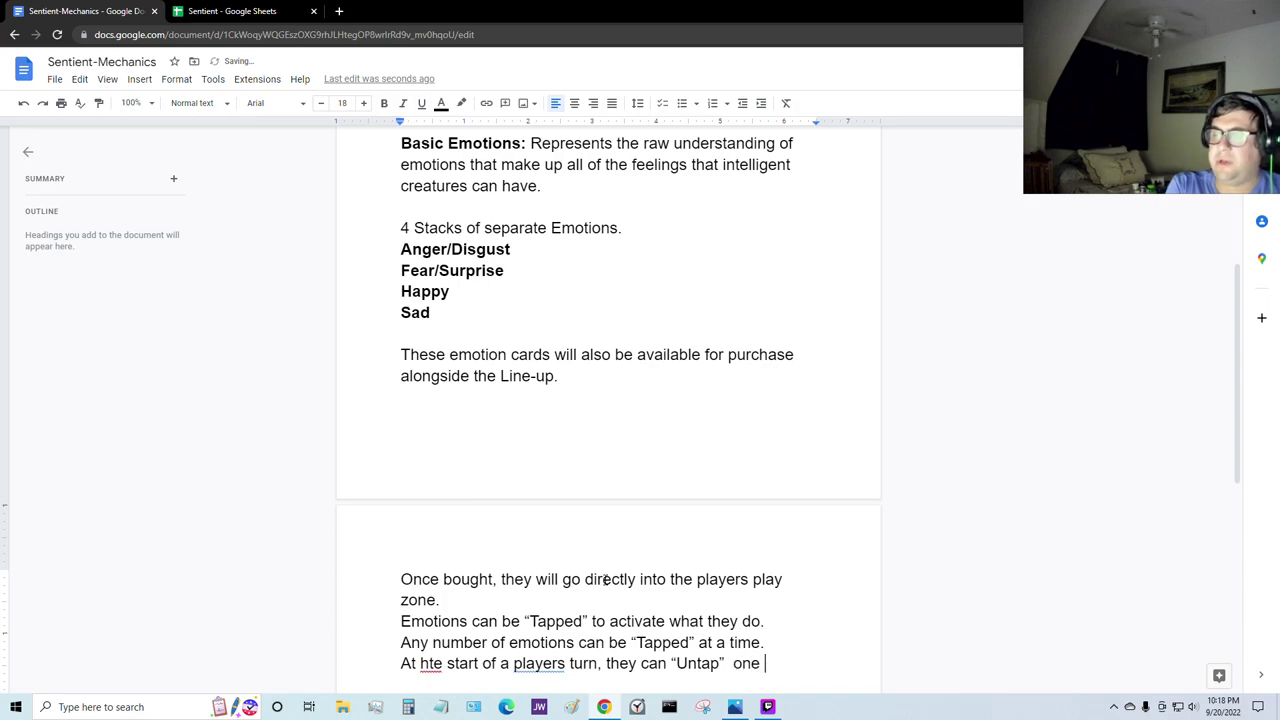
text(emotion.)
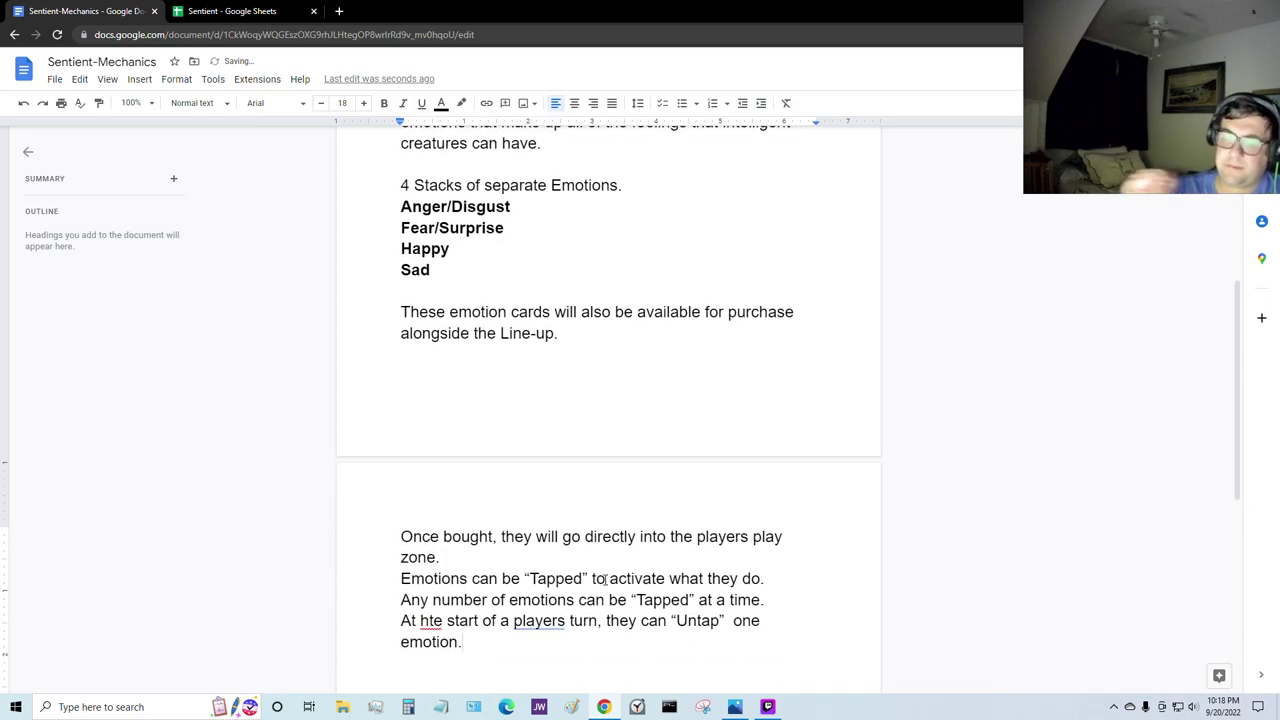
Step: Correct "hte" to "the" in the untap rule and leave a blank line and a new paragraph after it
click(430, 620)
click(418, 601)
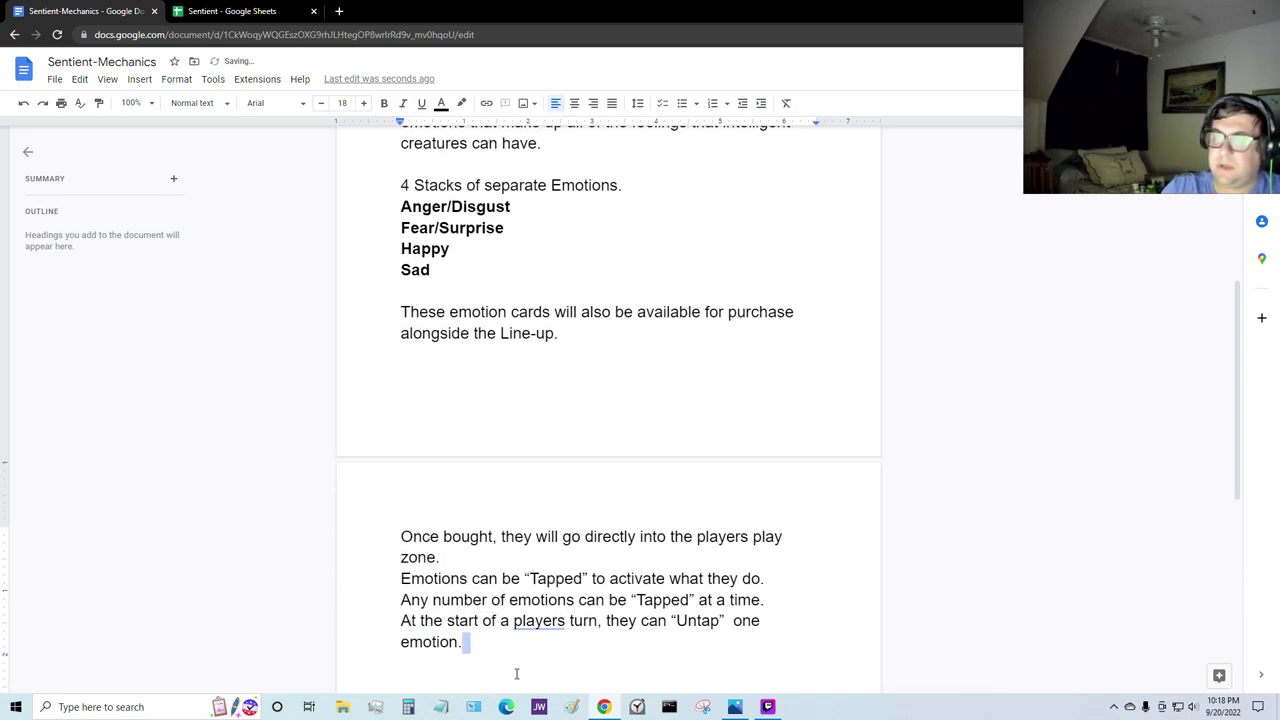
key(Return)
key(Return)
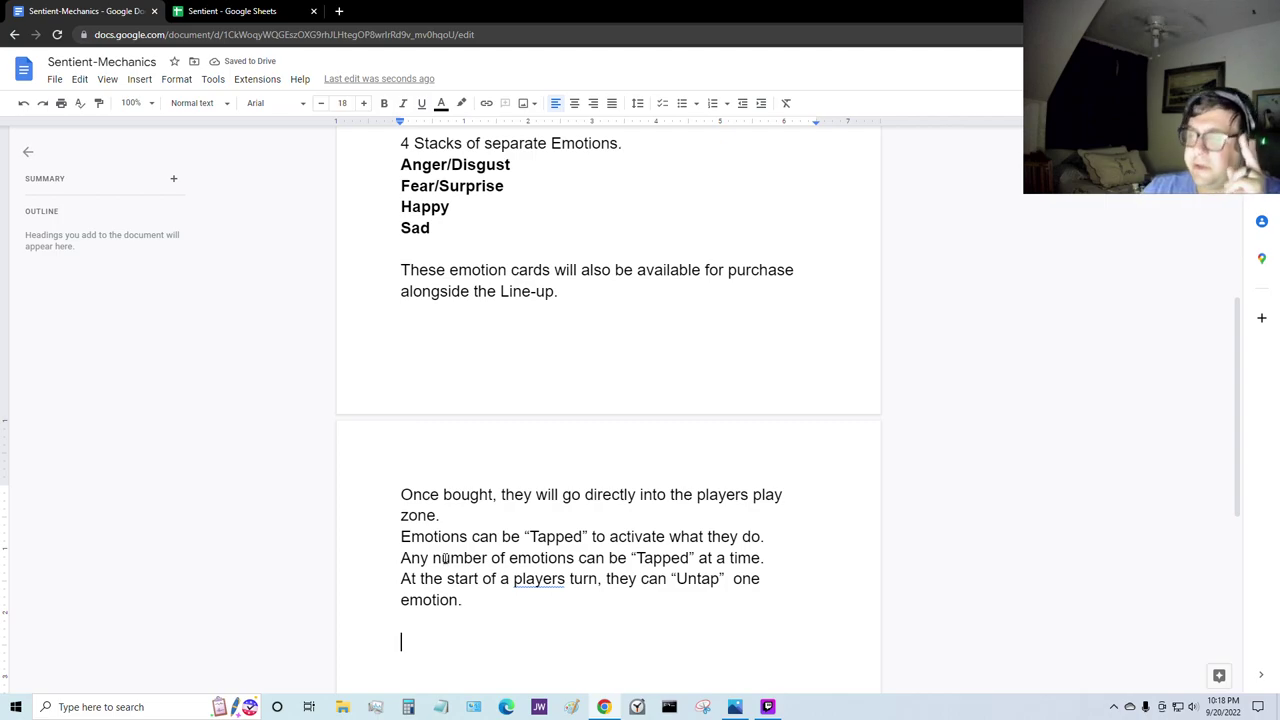
Step: Review the Basic Emotions section, checking the four emotion stacks against the purchase, tapping and untapping rules
scroll(497, 631, up, 2)
scroll(490, 628, down, 5)
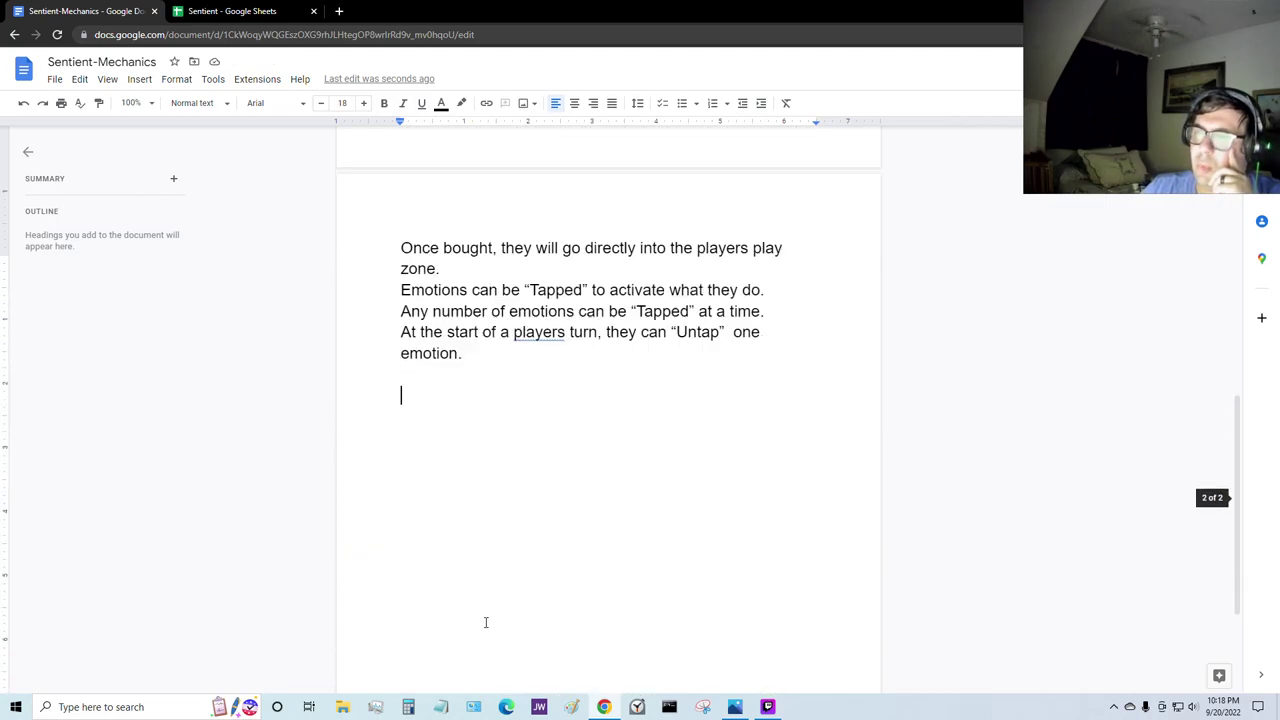
scroll(486, 622, up, 4)
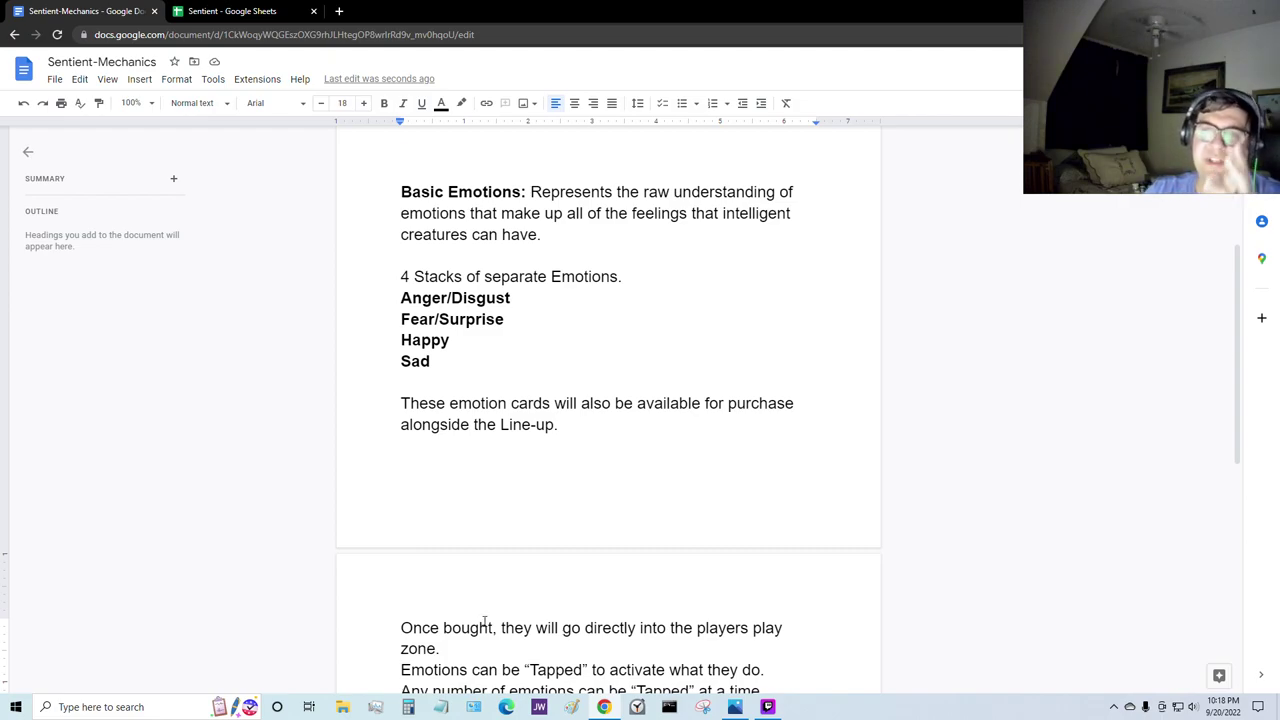
scroll(482, 601, down, 1)
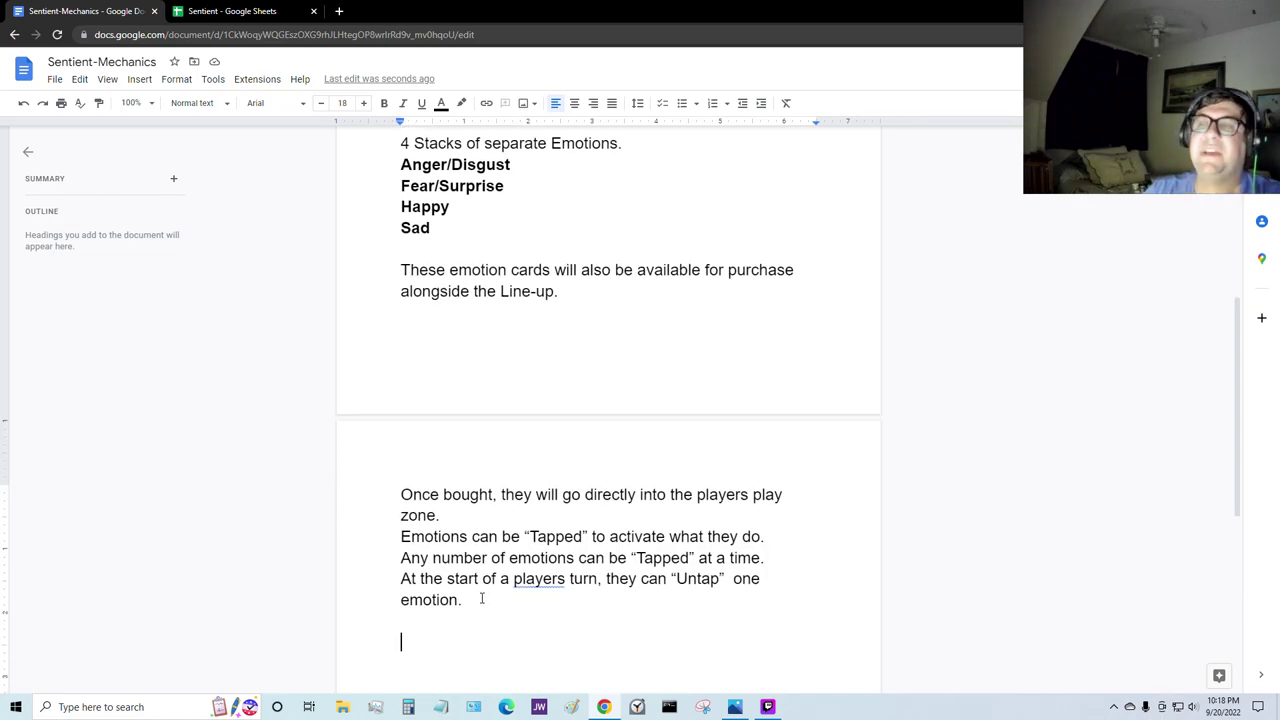
scroll(480, 590, up, 1)
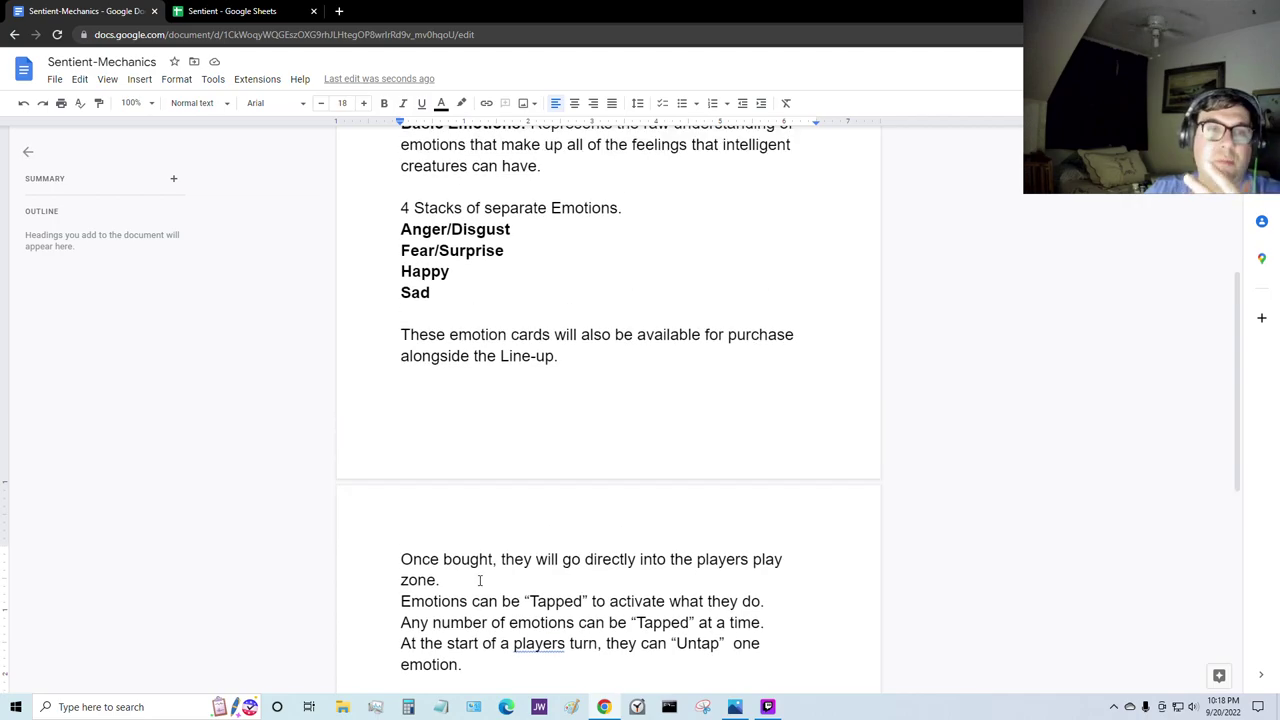
scroll(480, 580, up, 1)
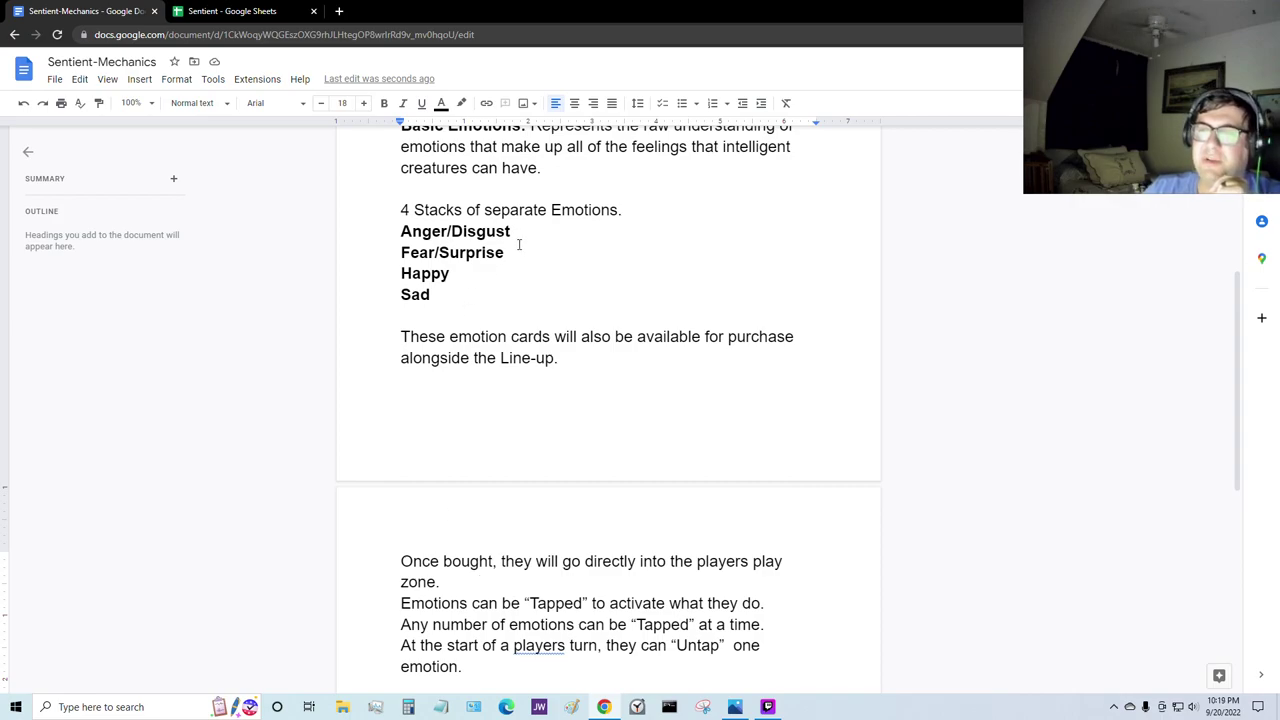
click(322, 238)
click(493, 469)
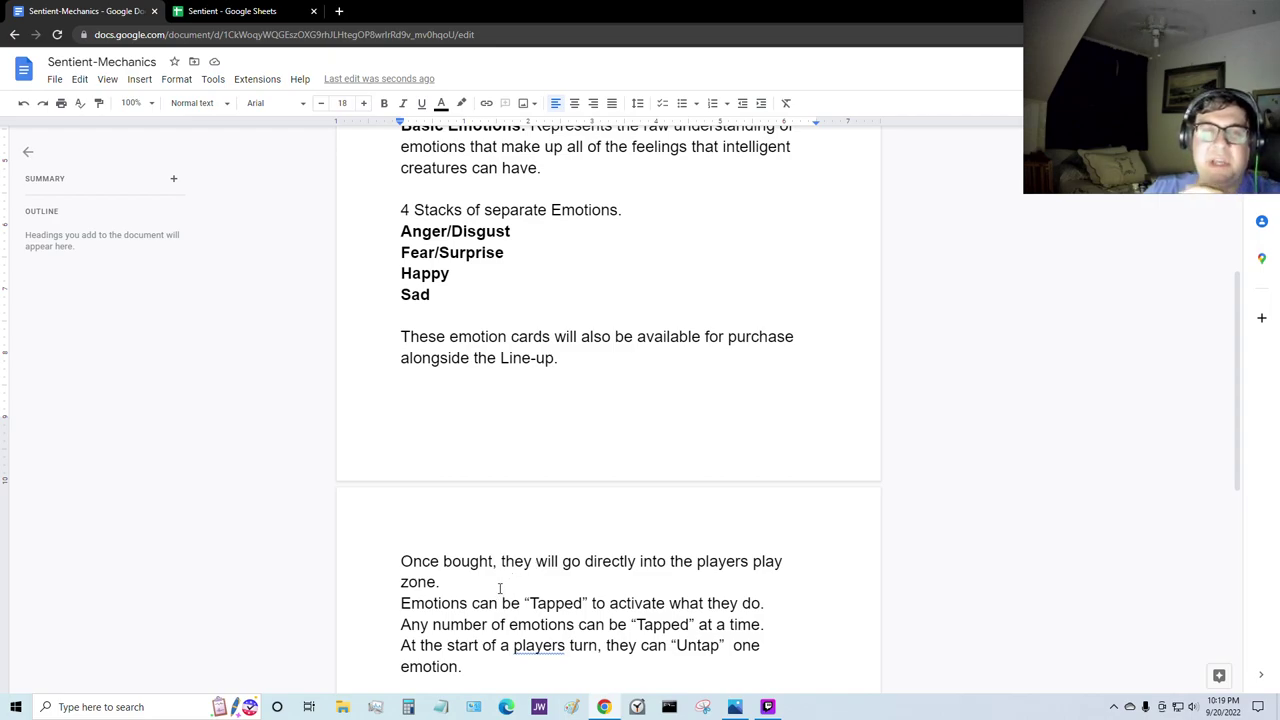
scroll(500, 588, down, 1)
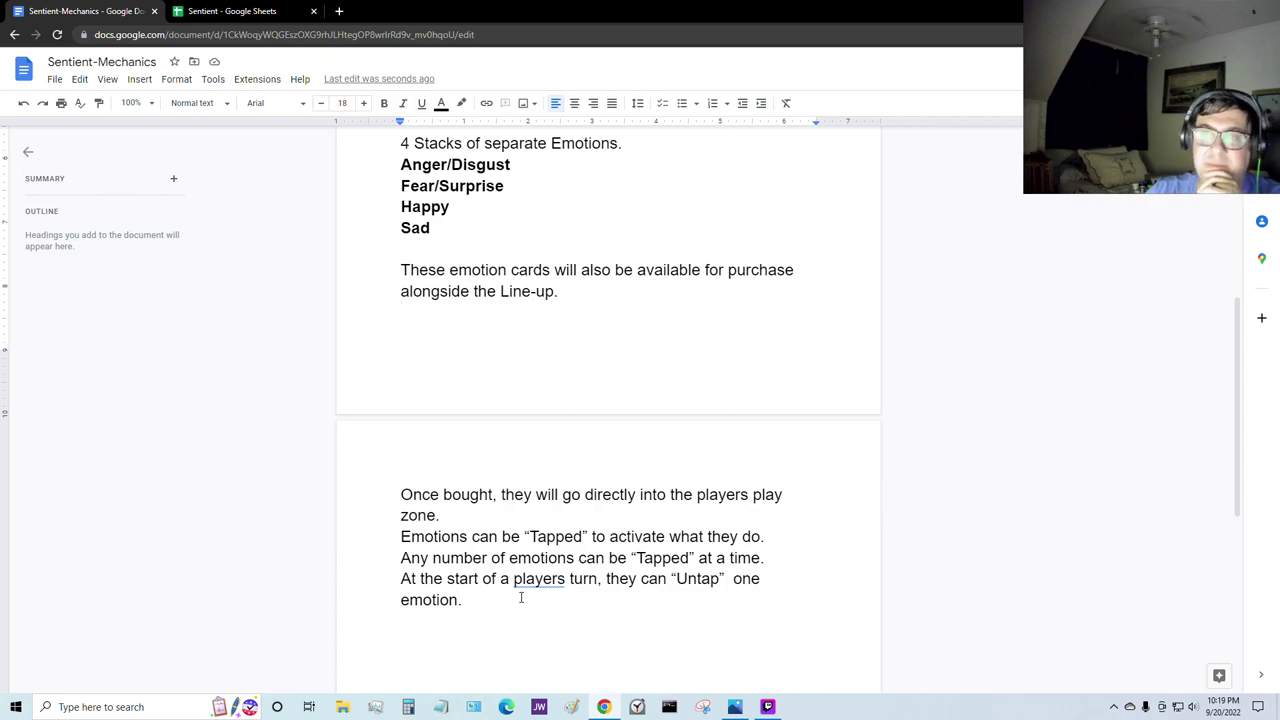
scroll(455, 297, up, 2)
drag(505, 300, 330, 303)
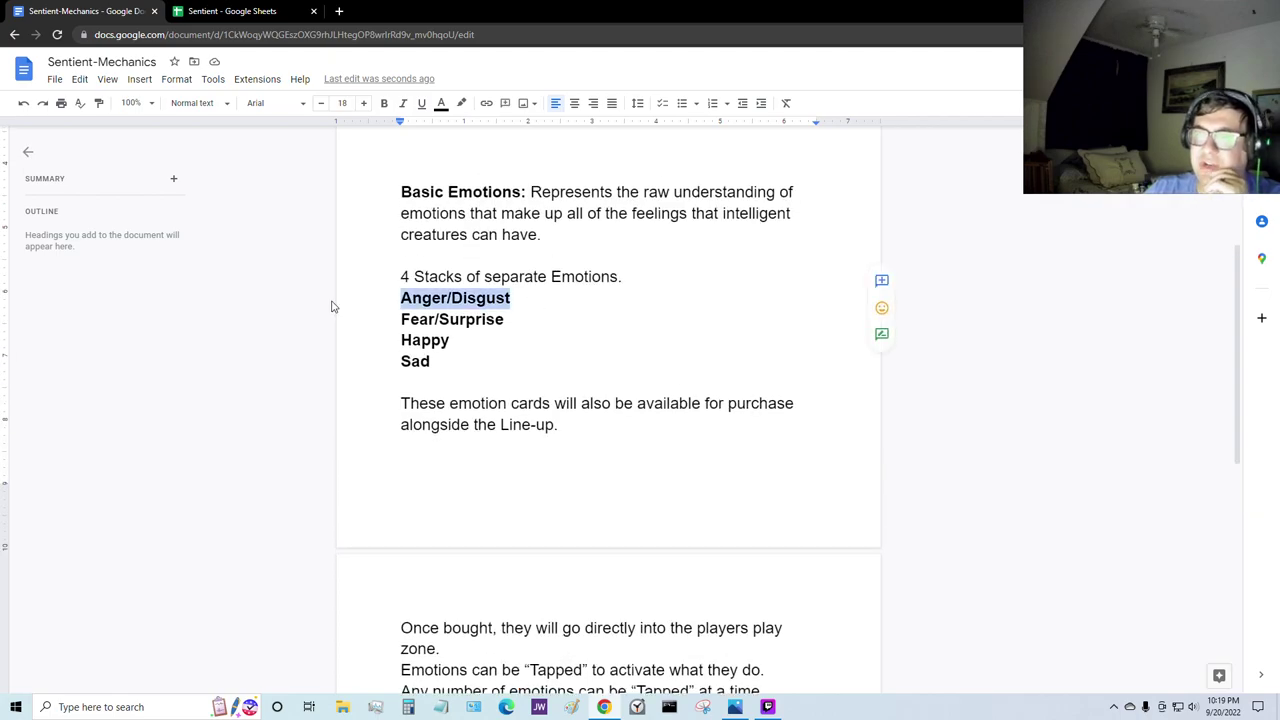
click(583, 517)
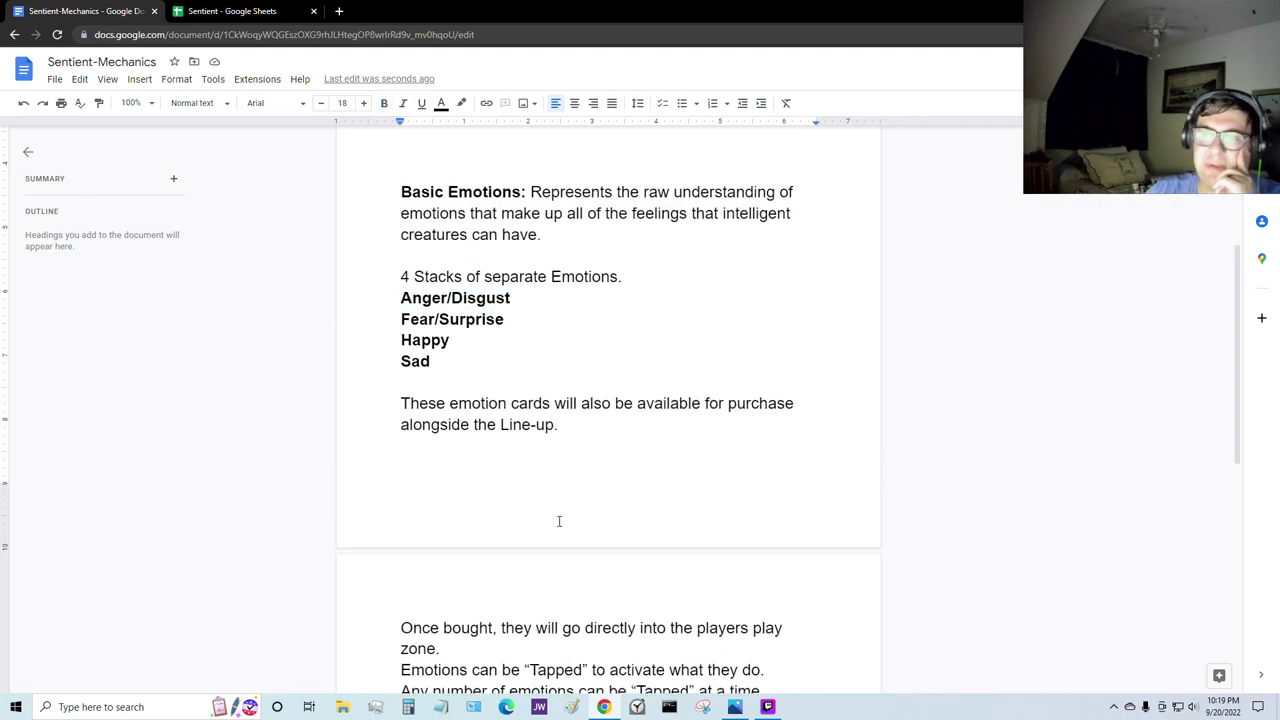
scroll(574, 508, down, 2)
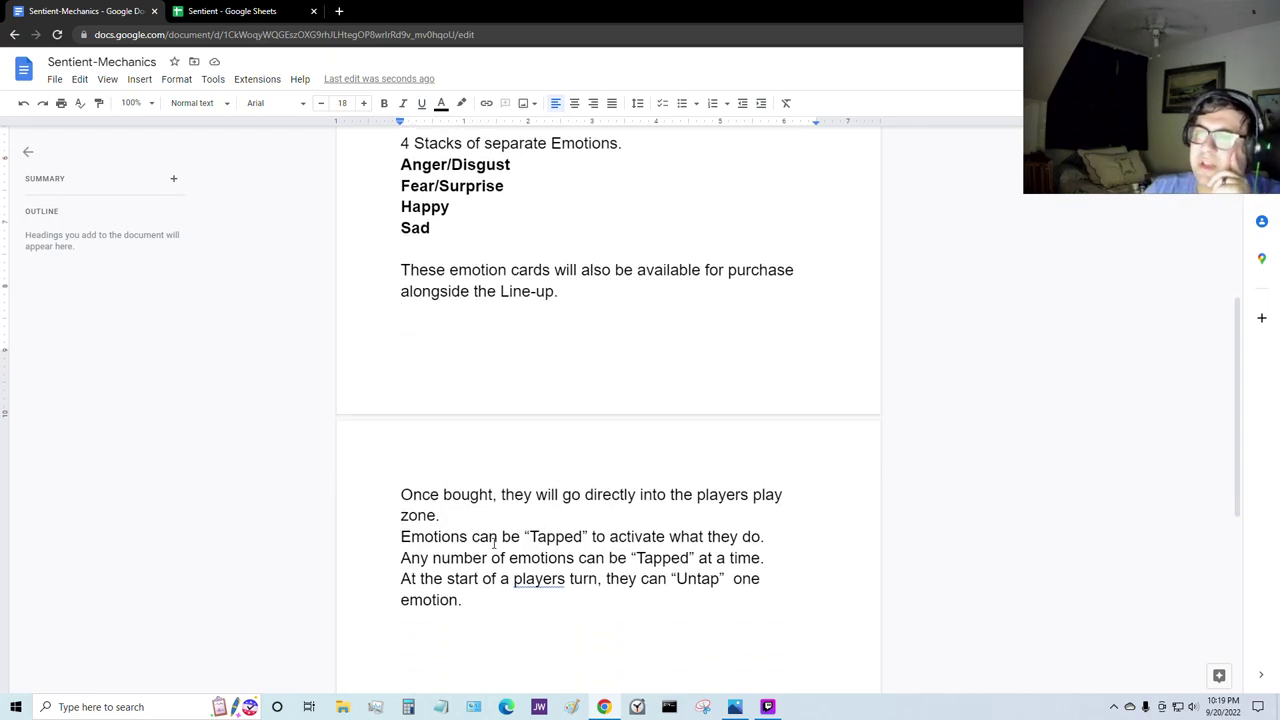
scroll(495, 537, up, 1)
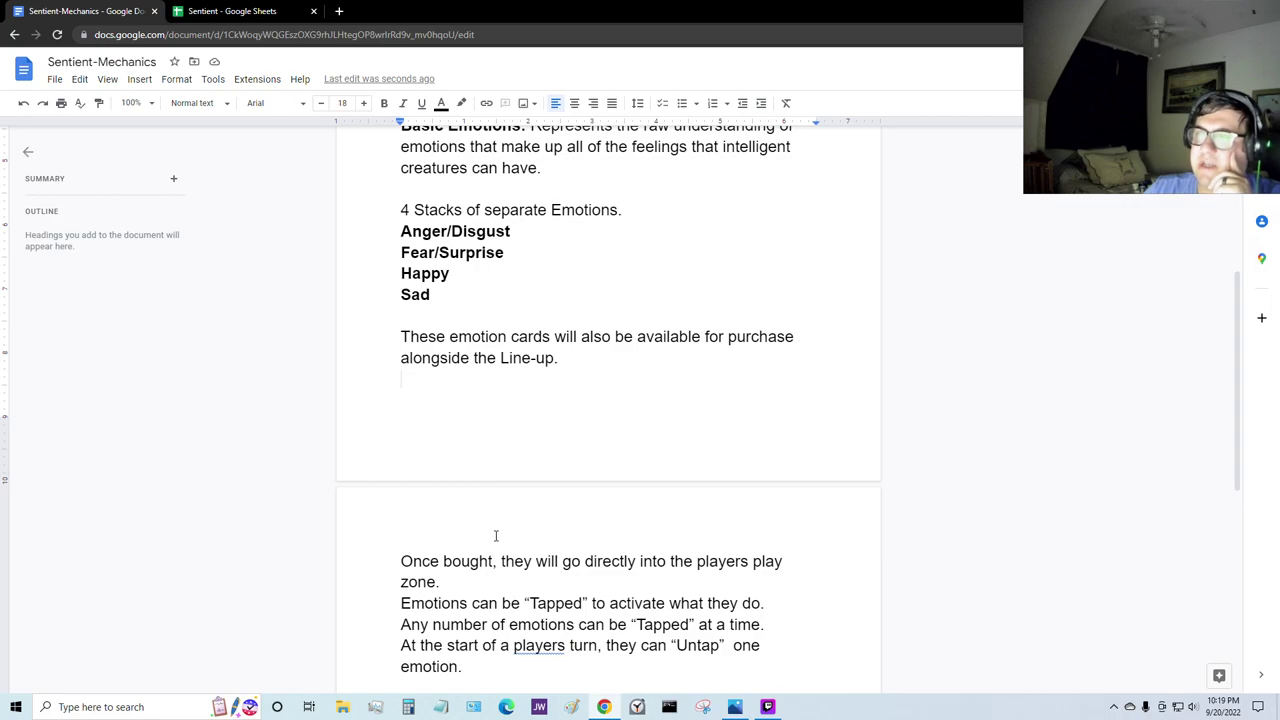
scroll(495, 536, down, 1)
scroll(495, 535, up, 1)
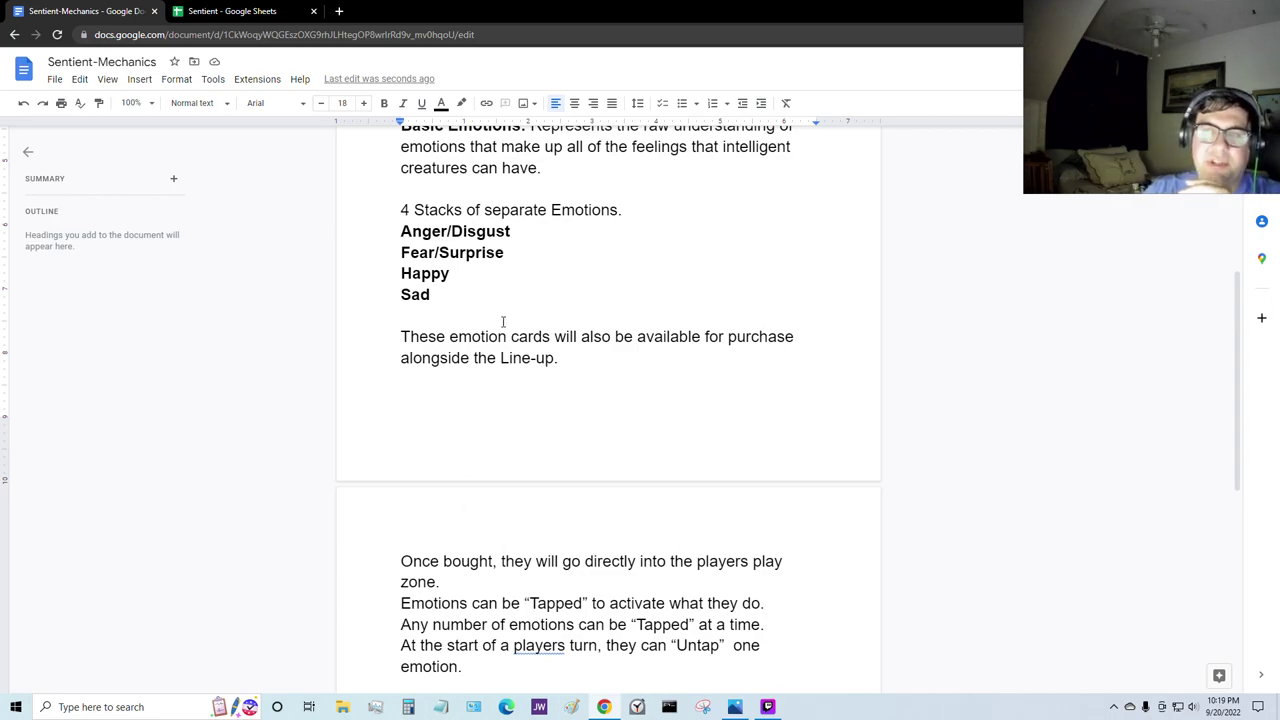
drag(503, 321, 326, 269)
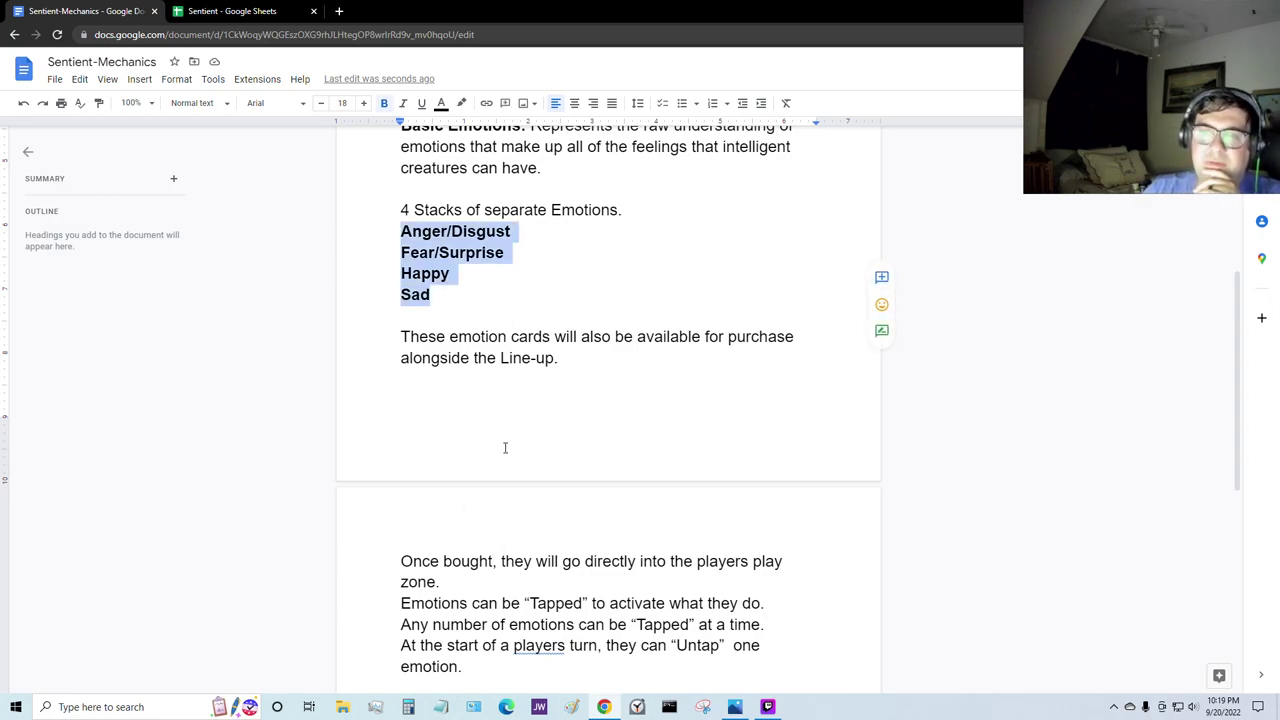
drag(491, 314, 315, 241)
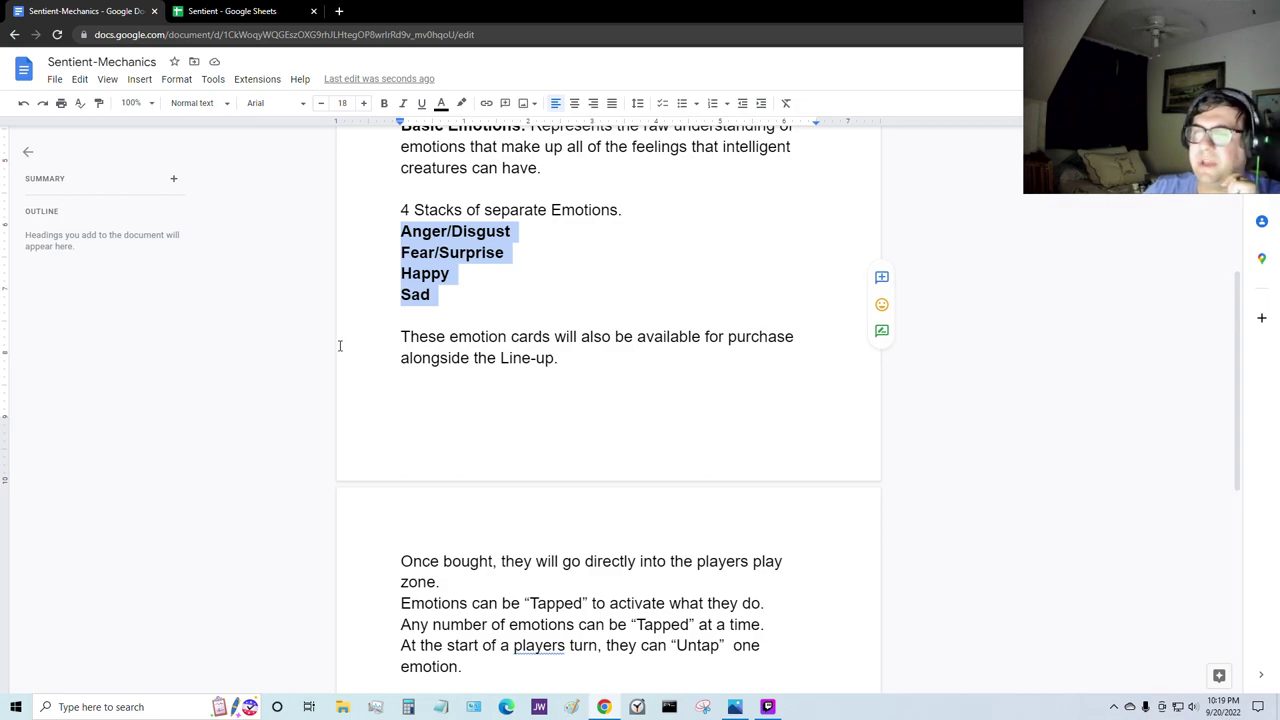
Step: Examine the list of four emotion stacks as a group, highlighting Fear/Surprise, Sad and Anger/Disgust individually
drag(485, 302, 326, 241)
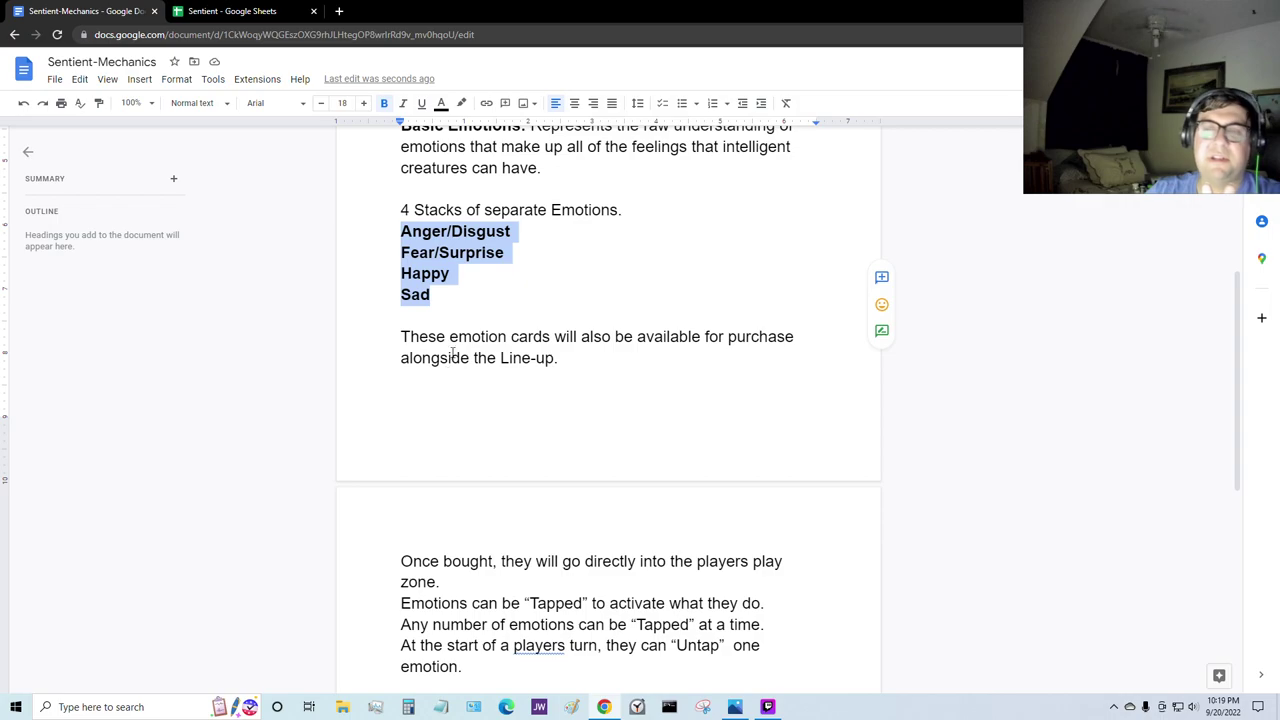
click(486, 303)
drag(519, 258, 369, 259)
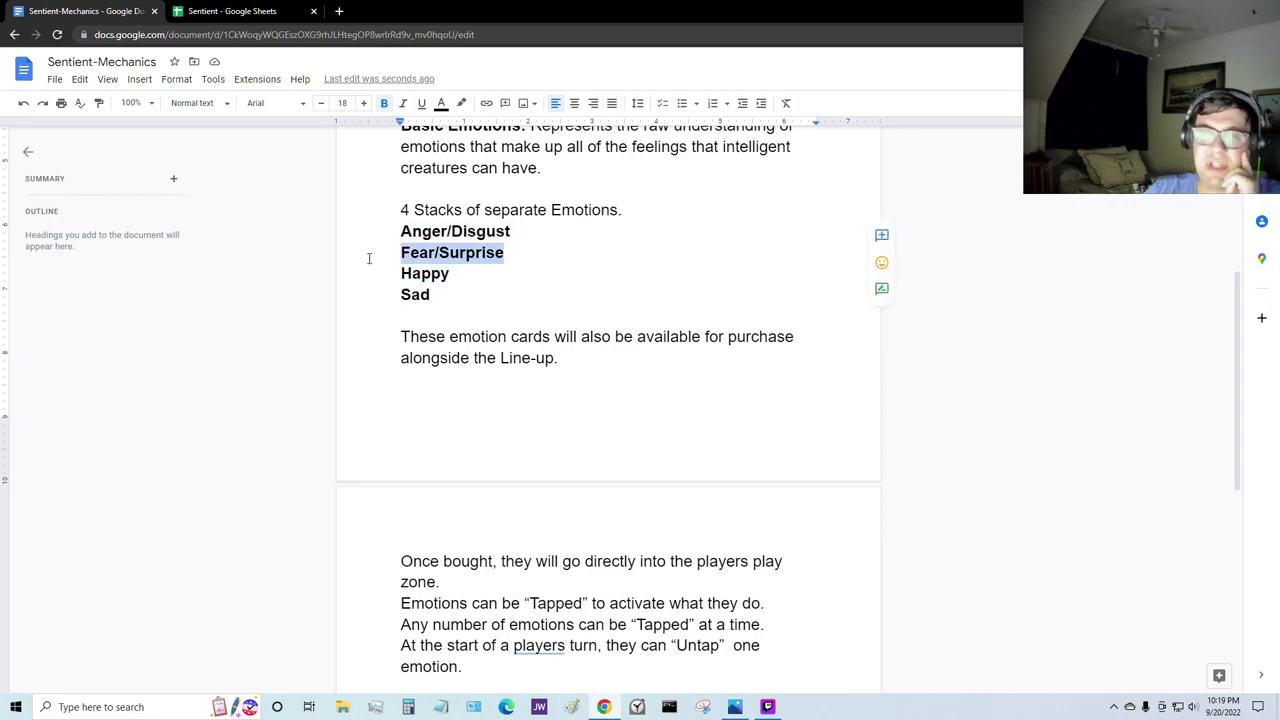
click(460, 410)
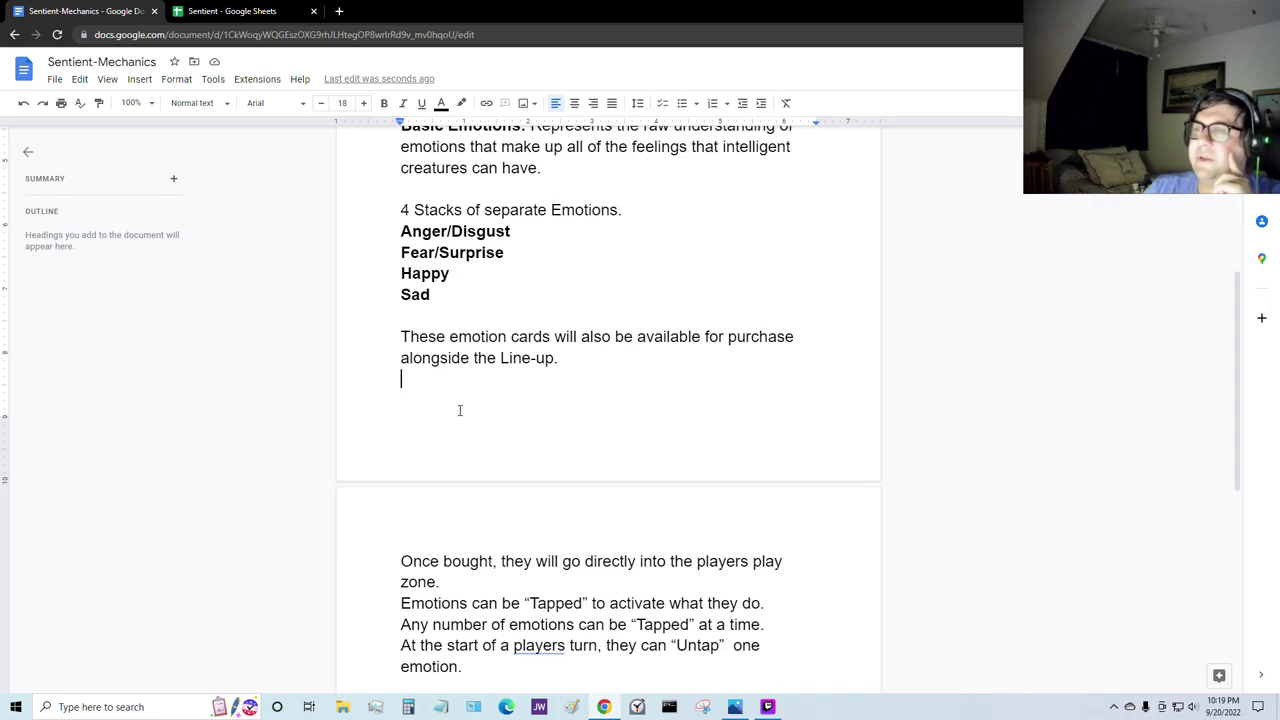
drag(461, 298, 349, 233)
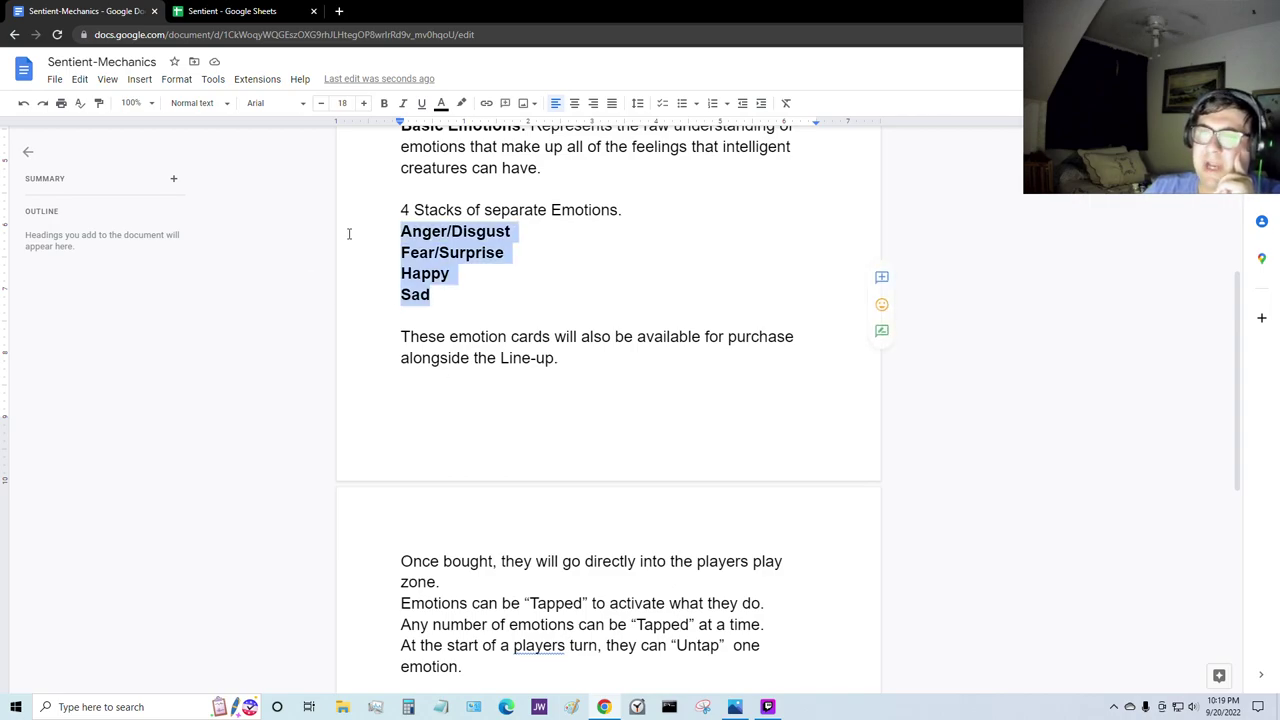
click(471, 359)
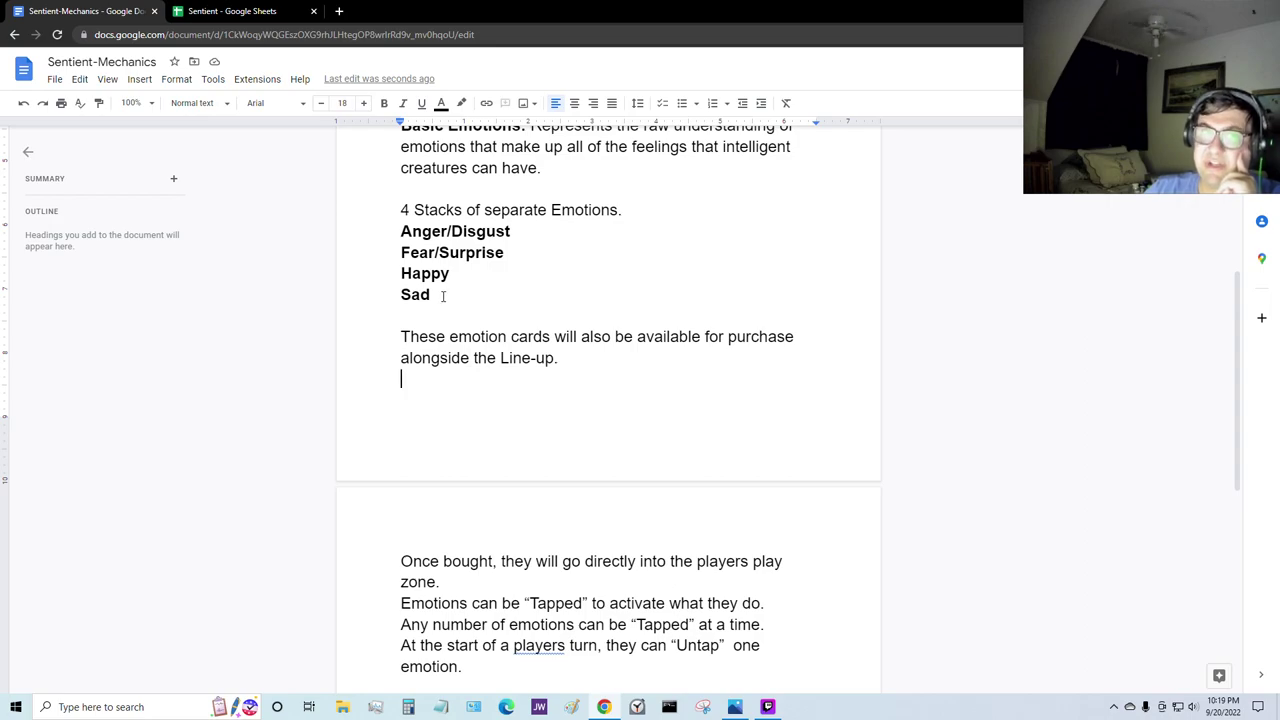
drag(443, 296, 338, 294)
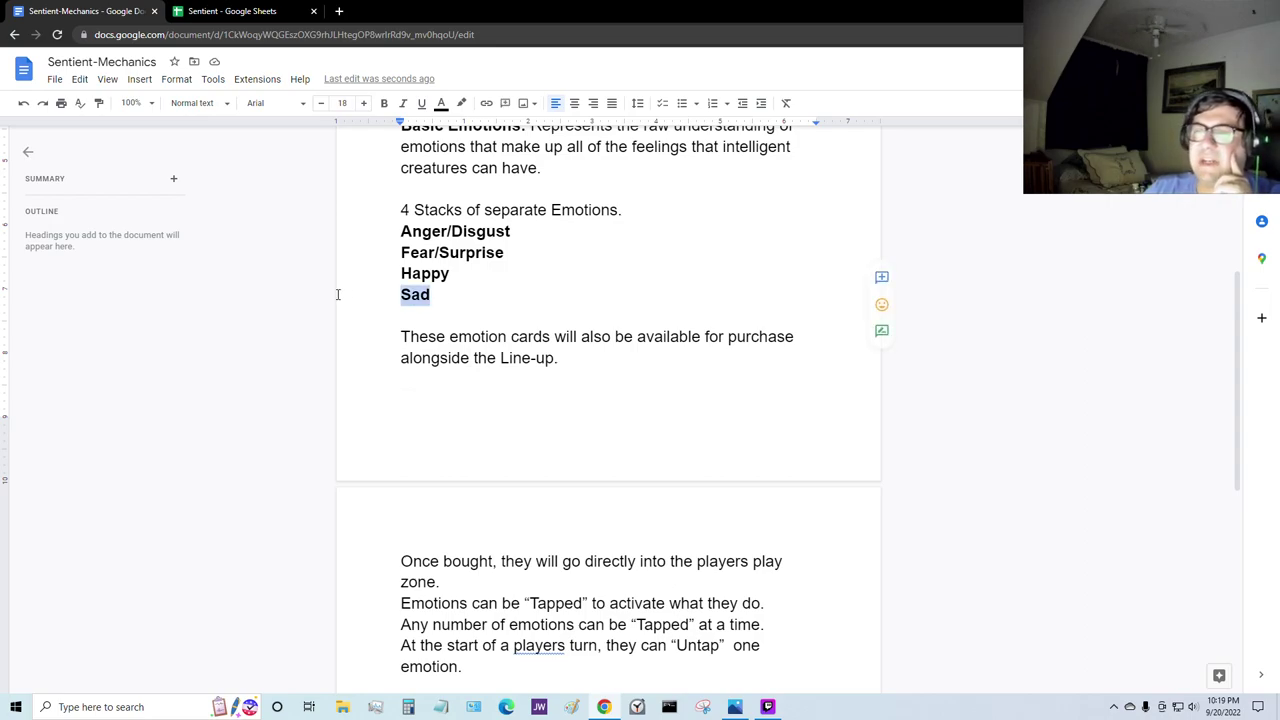
click(517, 277)
drag(515, 232, 363, 234)
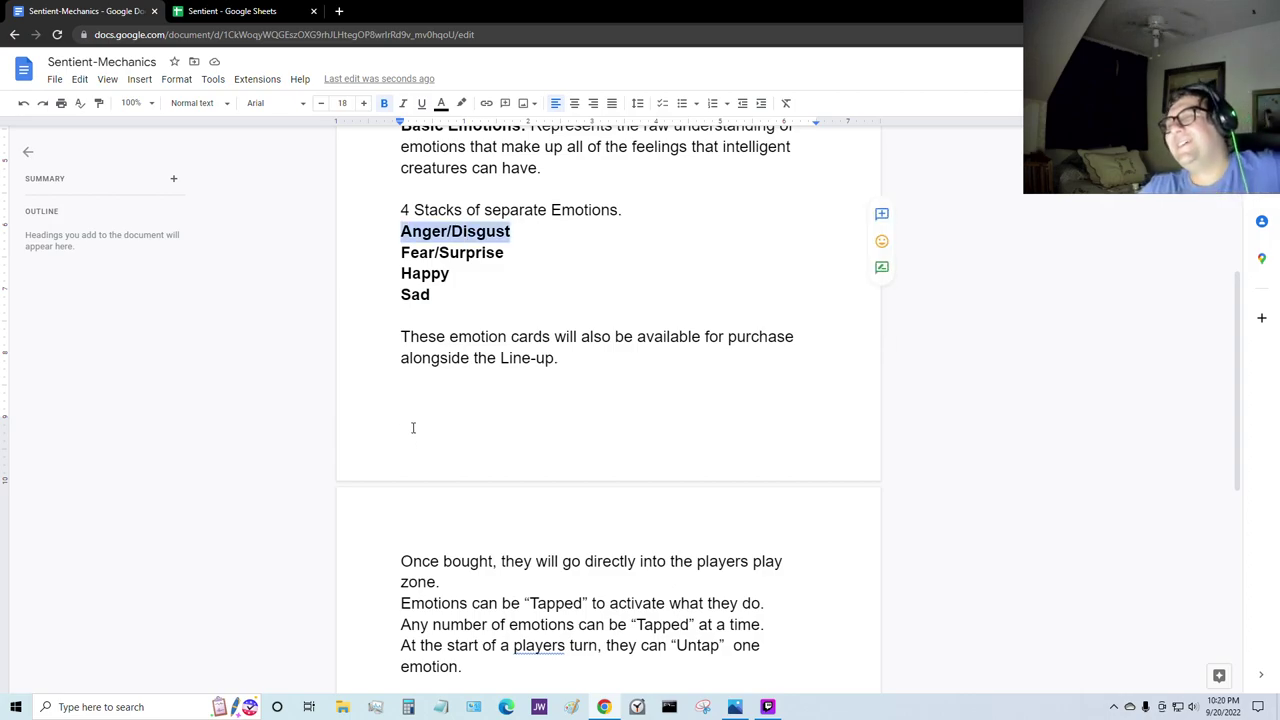
drag(437, 297, 344, 299)
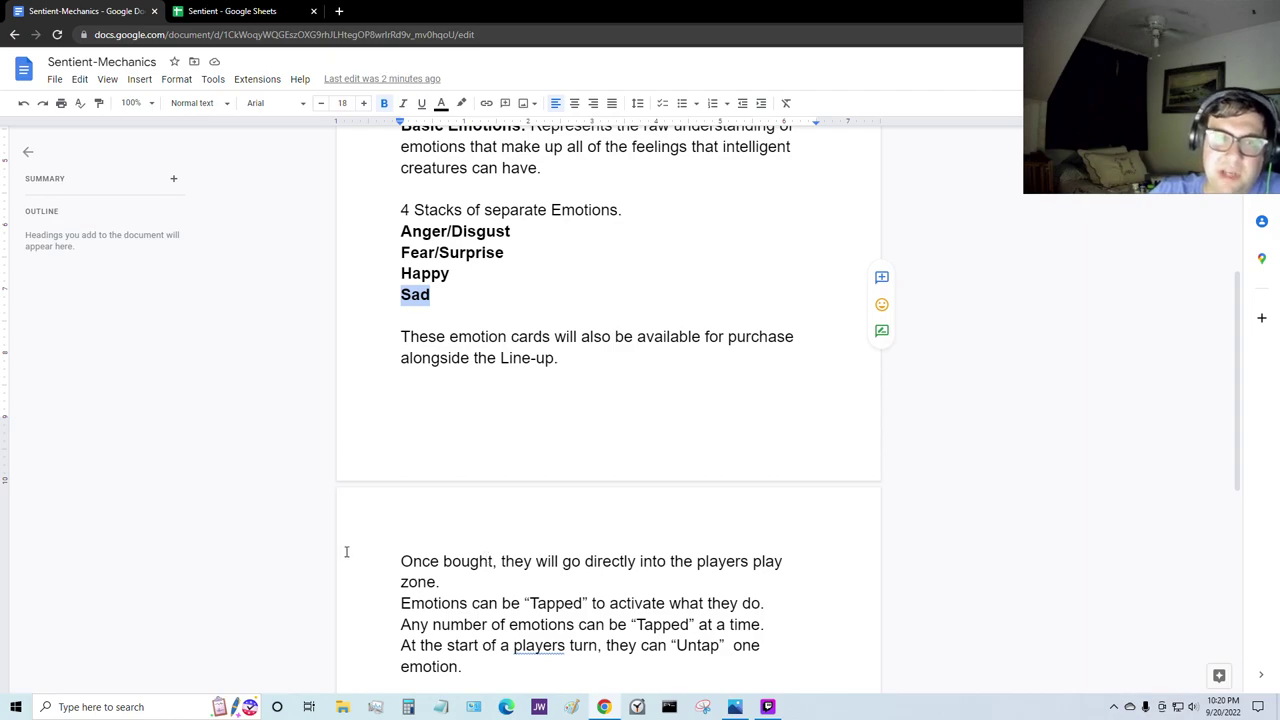
click(338, 415)
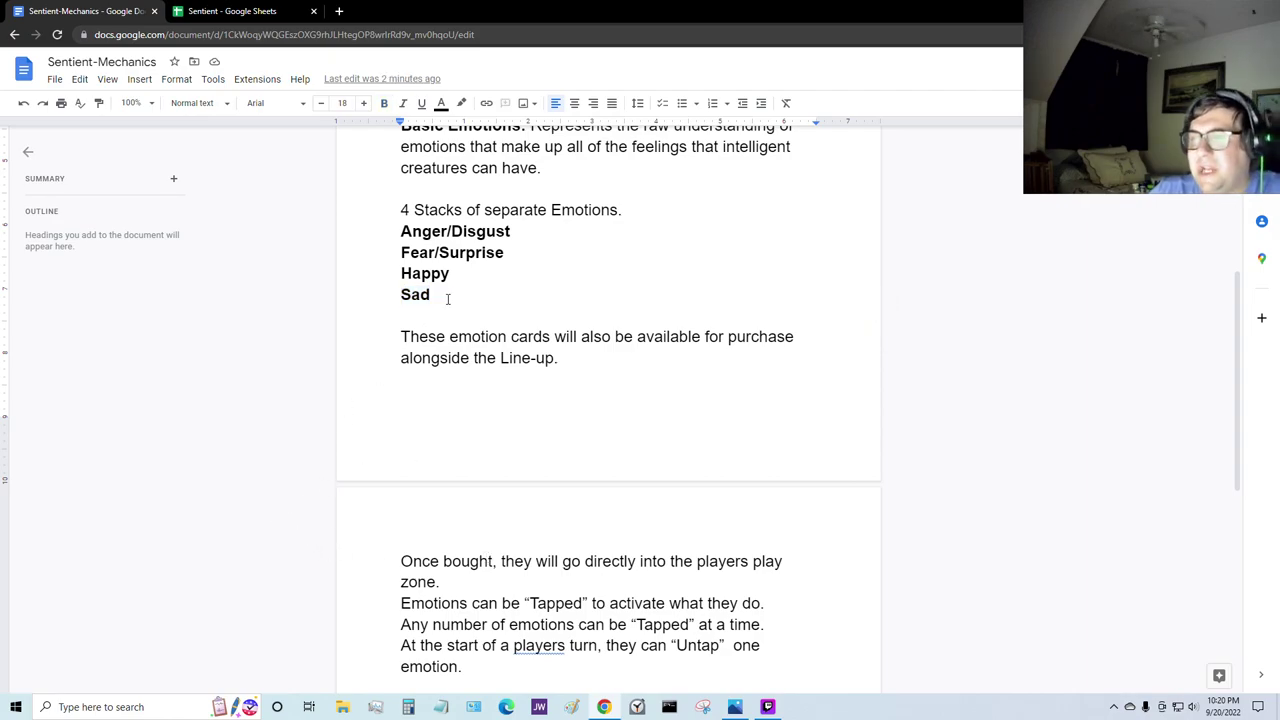
drag(446, 297, 389, 295)
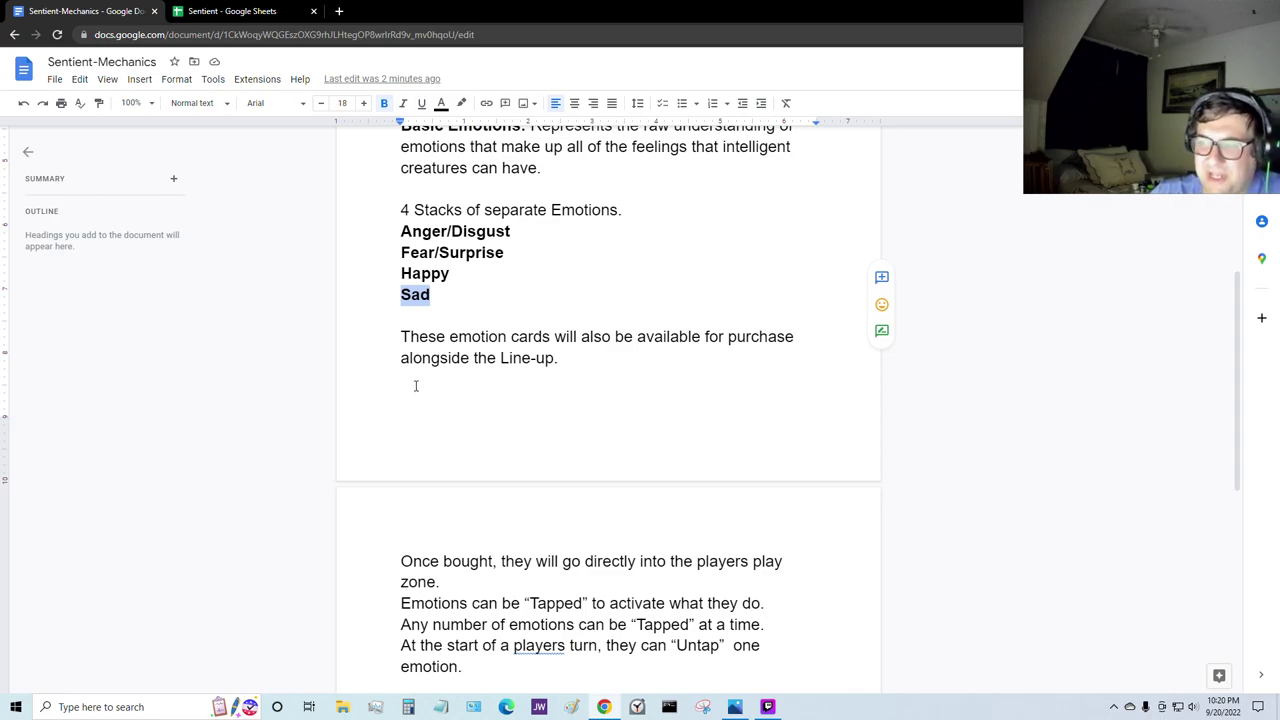
click(466, 394)
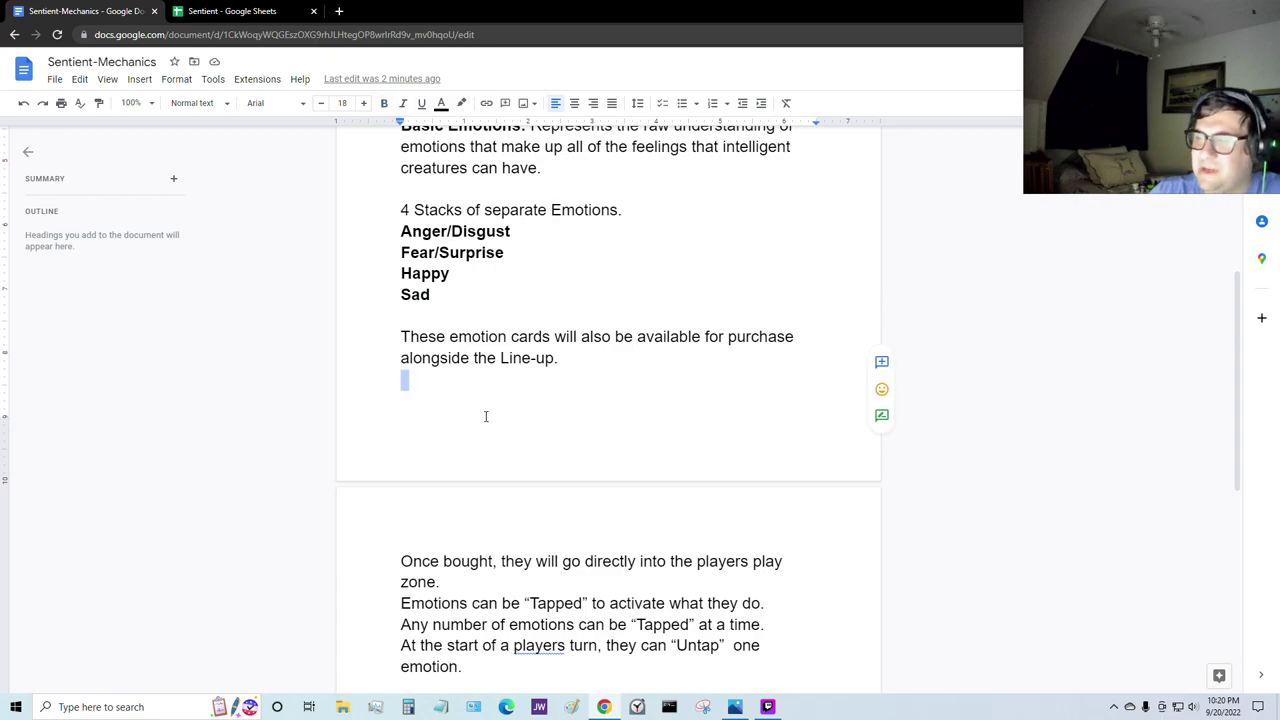
Step: Read through the whole document, comparing the MAIN DECK/Line-up rules with the Basic Emotions purchase, tapping and untapping rules
scroll(475, 435, up, 1)
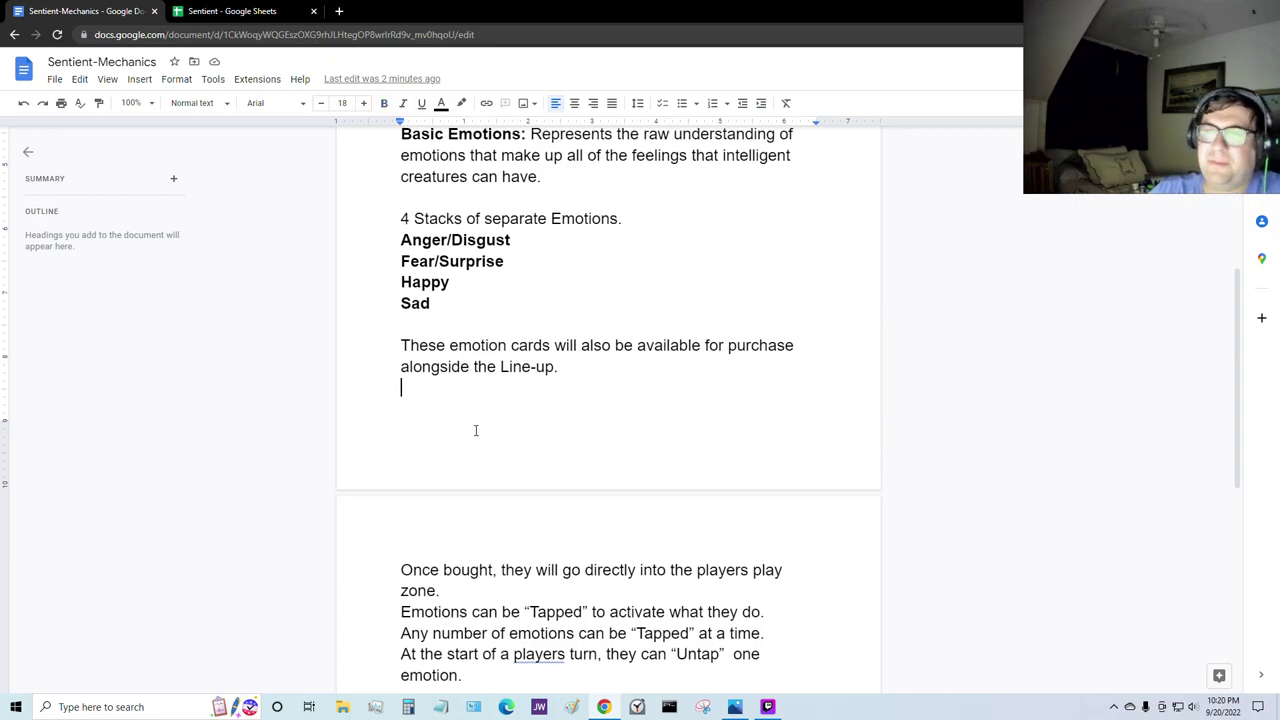
scroll(480, 423, down, 4)
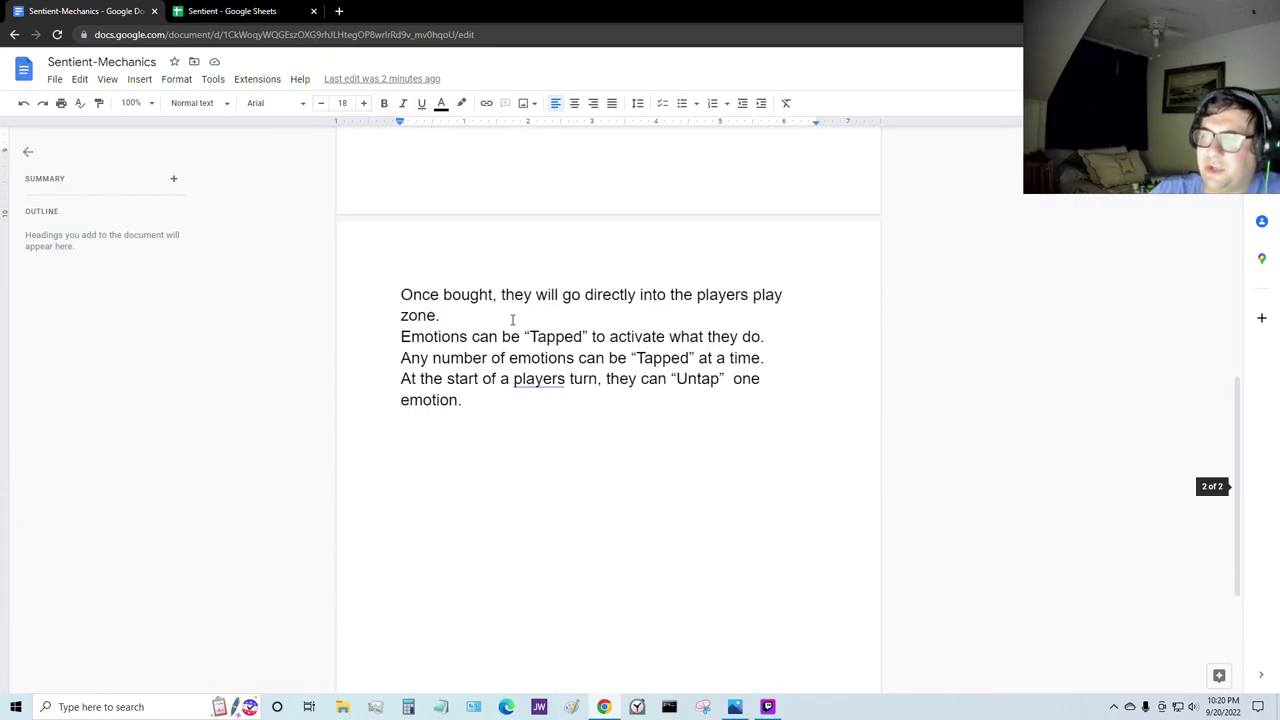
drag(749, 291, 749, 318)
click(749, 451)
scroll(738, 450, up, 1)
scroll(738, 450, up, 2)
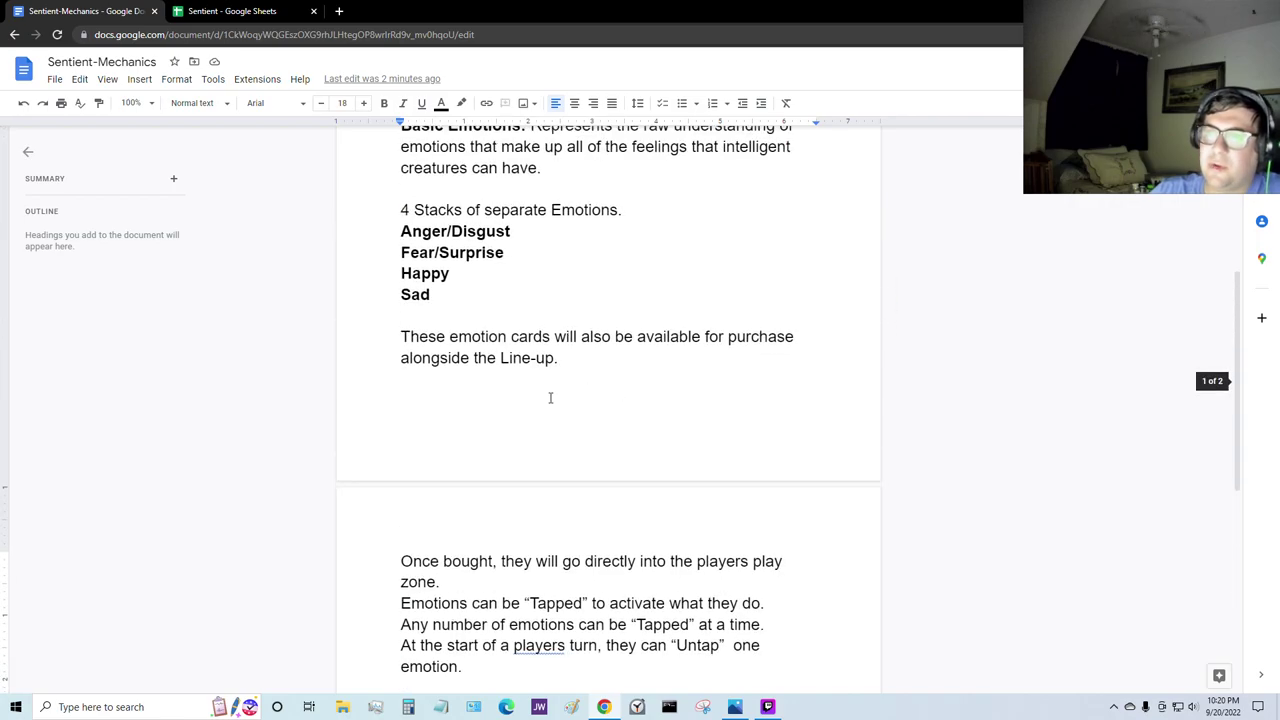
click(600, 380)
scroll(598, 384, up, 1)
scroll(598, 400, up, 3)
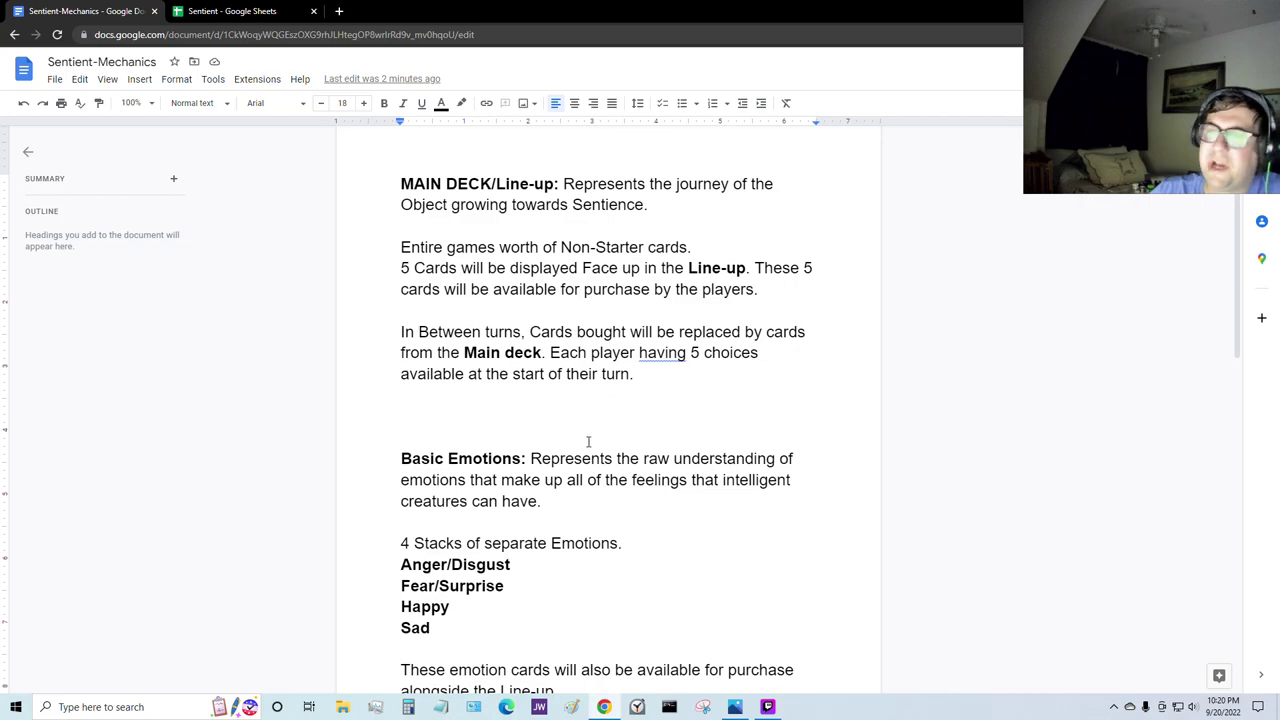
scroll(588, 442, down, 6)
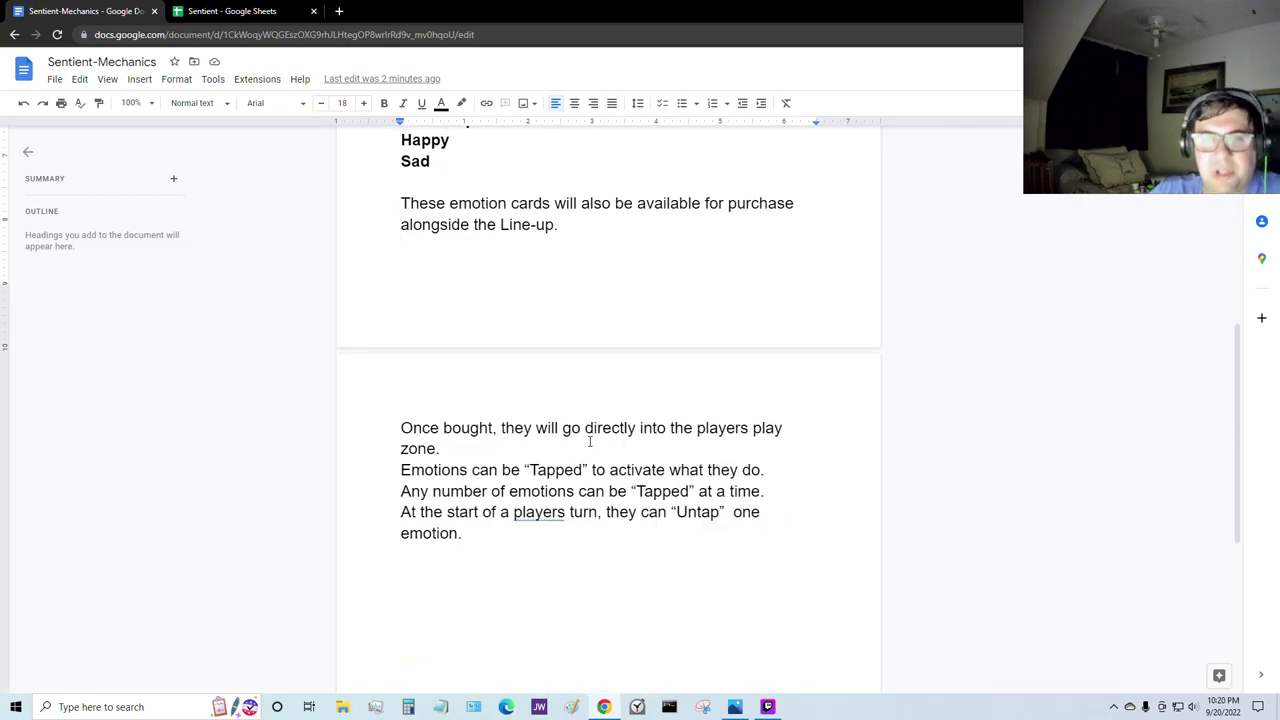
scroll(590, 441, up, 6)
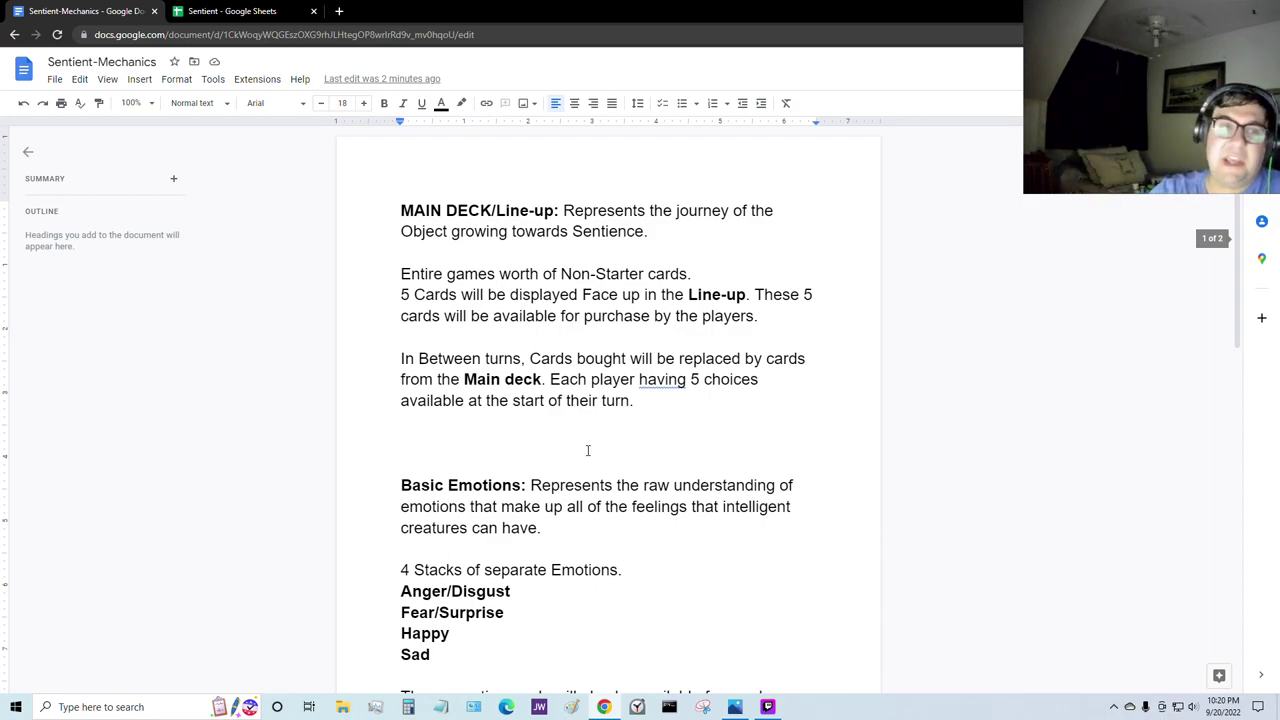
scroll(589, 455, down, 3)
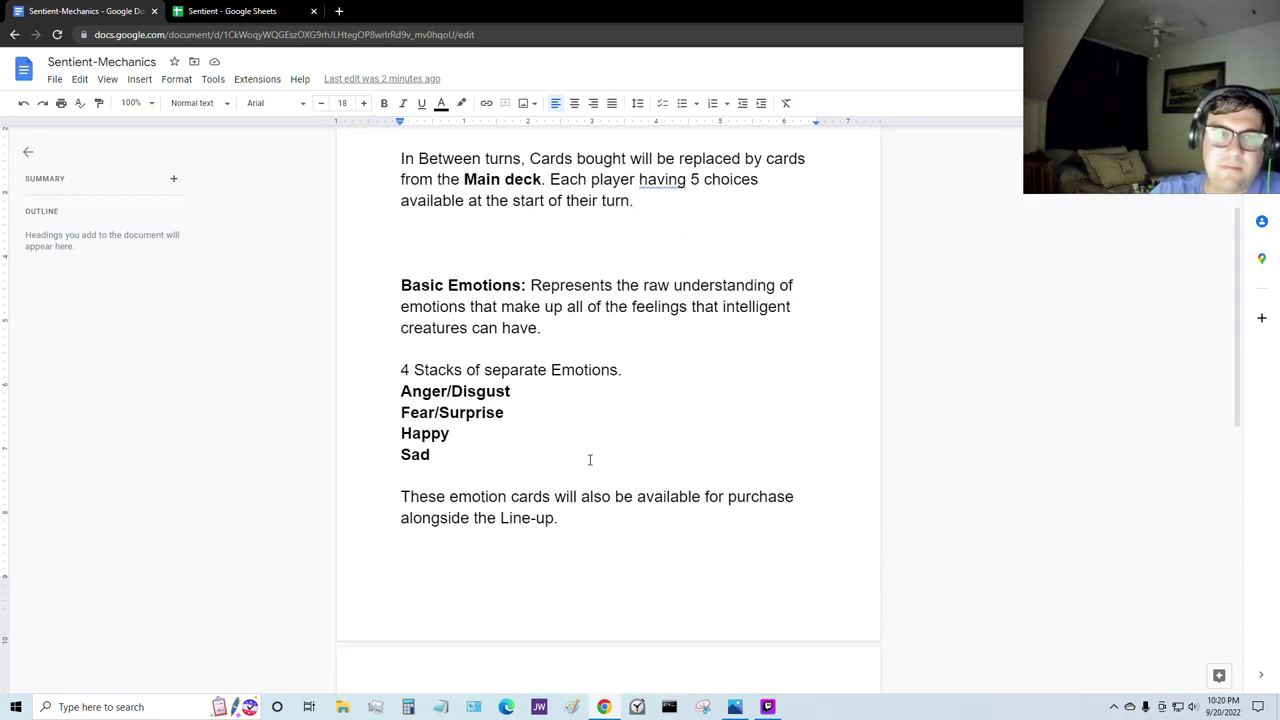
scroll(590, 462, down, 3)
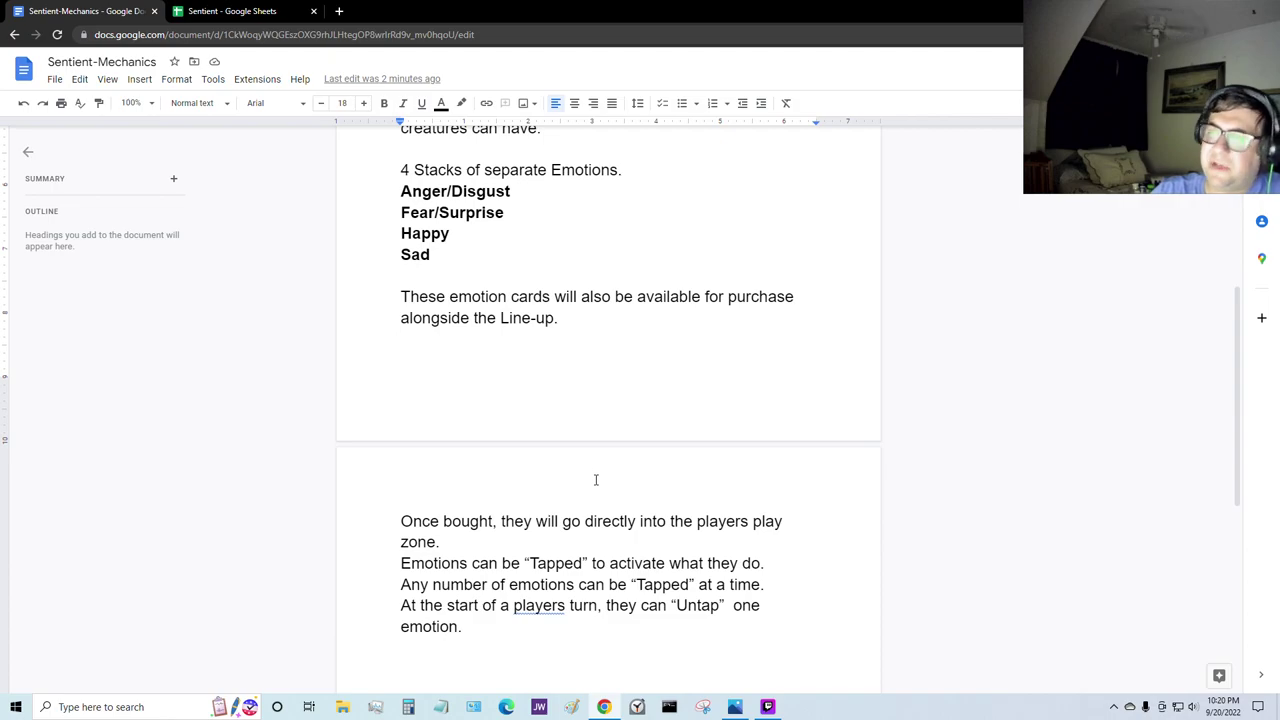
scroll(598, 479, up, 6)
scroll(603, 477, down, 8)
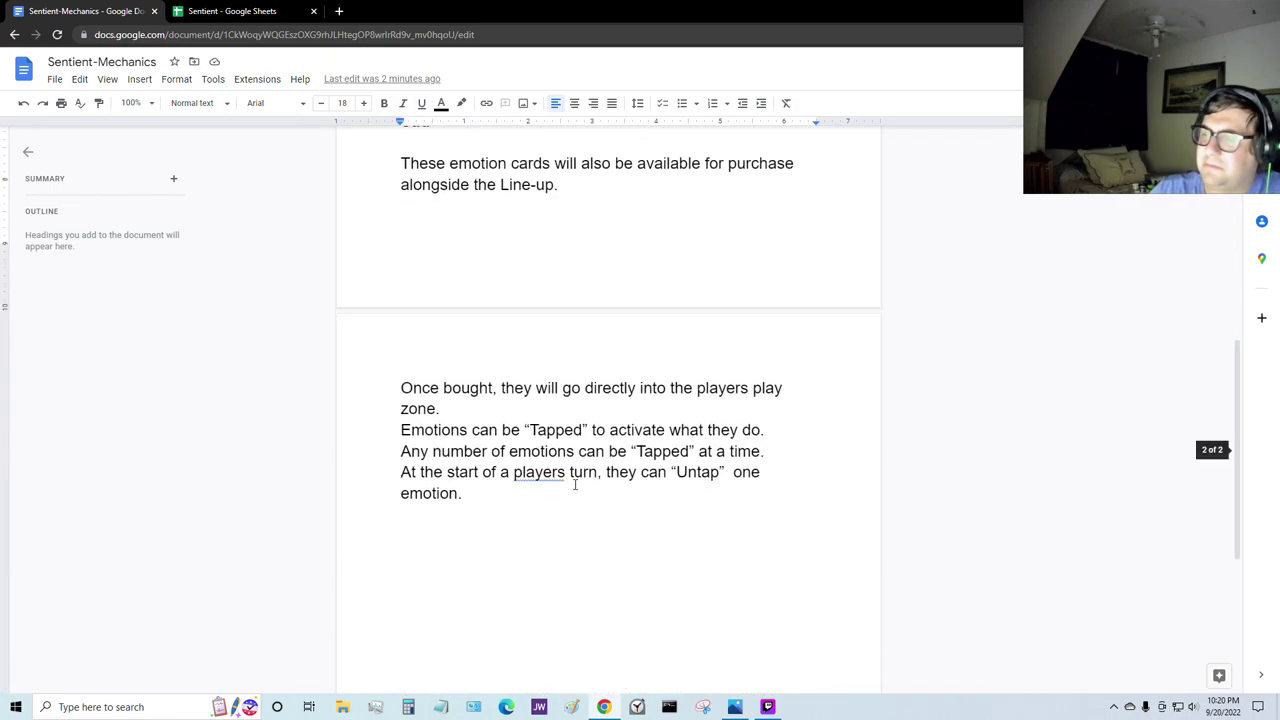
scroll(582, 503, up, 8)
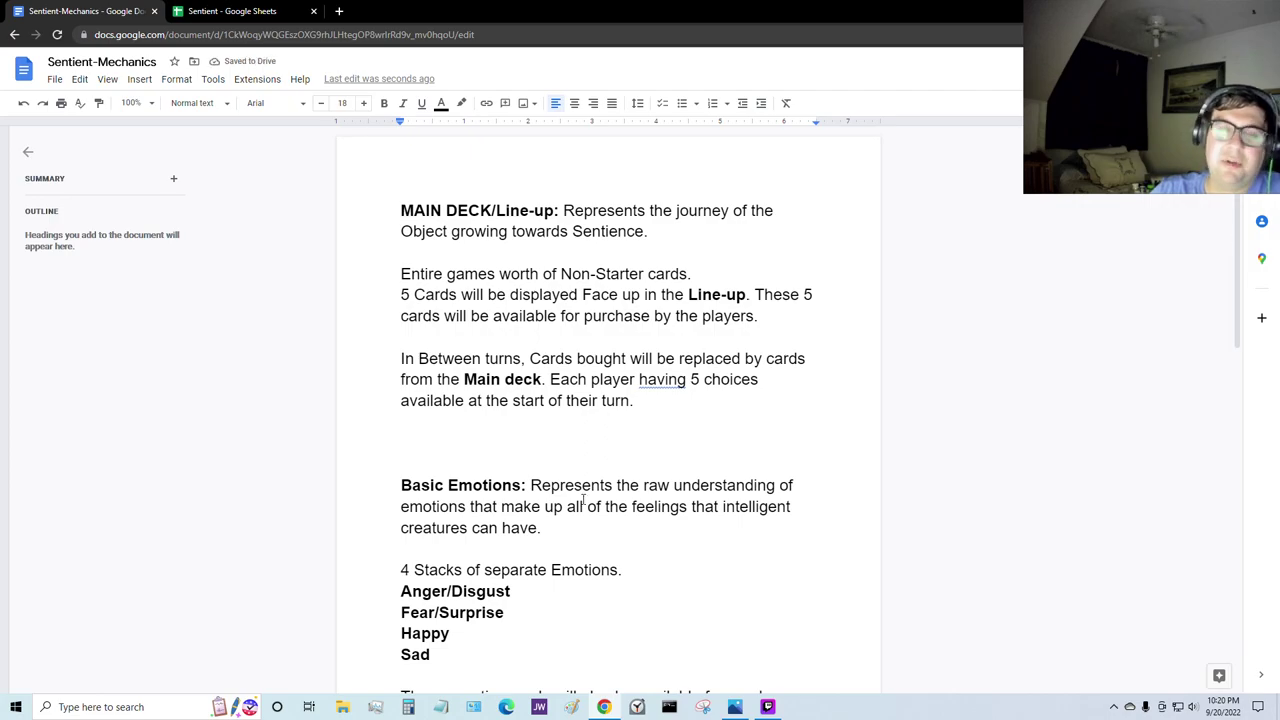
scroll(583, 503, up, 1)
scroll(583, 500, down, 2)
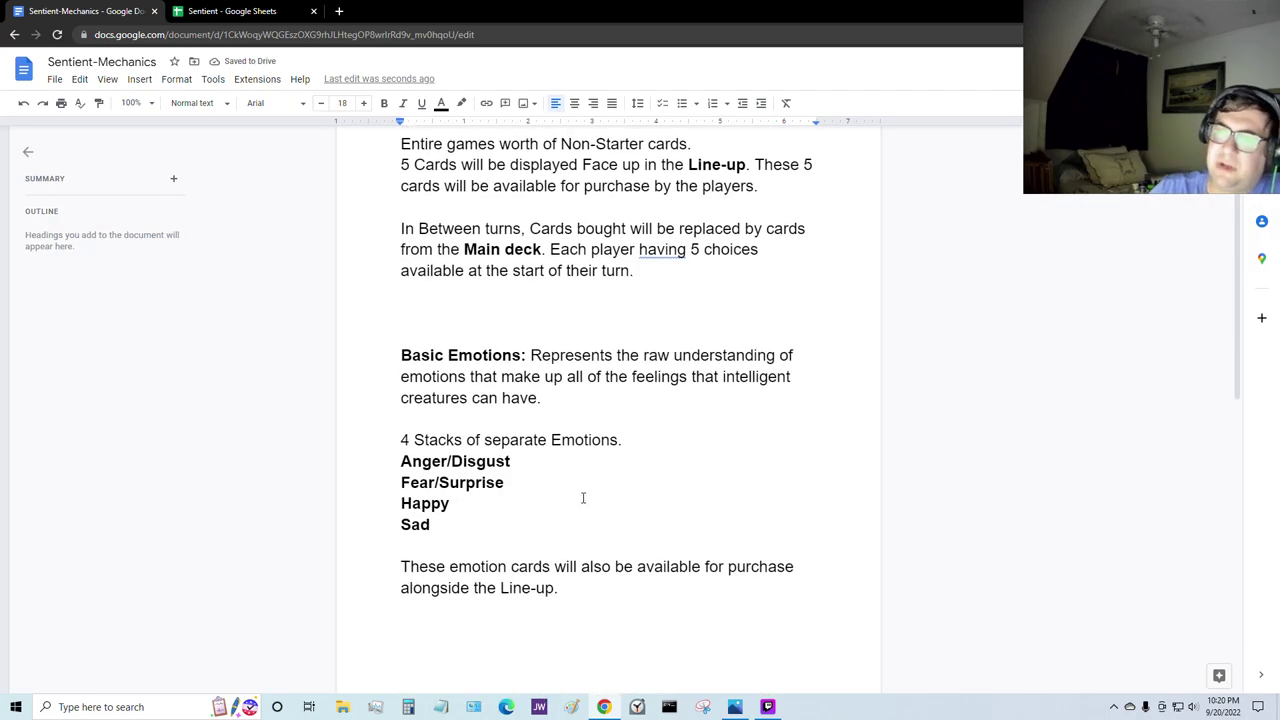
scroll(583, 497, down, 1)
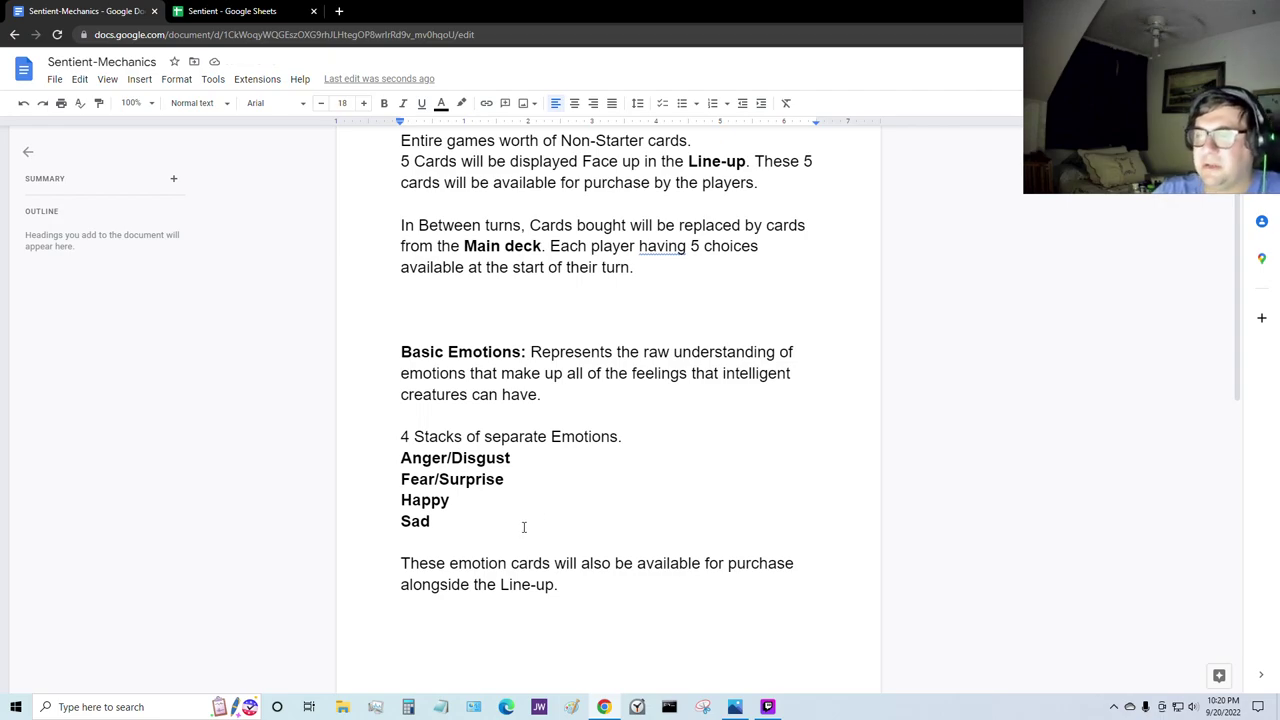
Step: Correct "players" to "player's" in the untap rule of the Basic Emotions section
scroll(520, 540, down, 2)
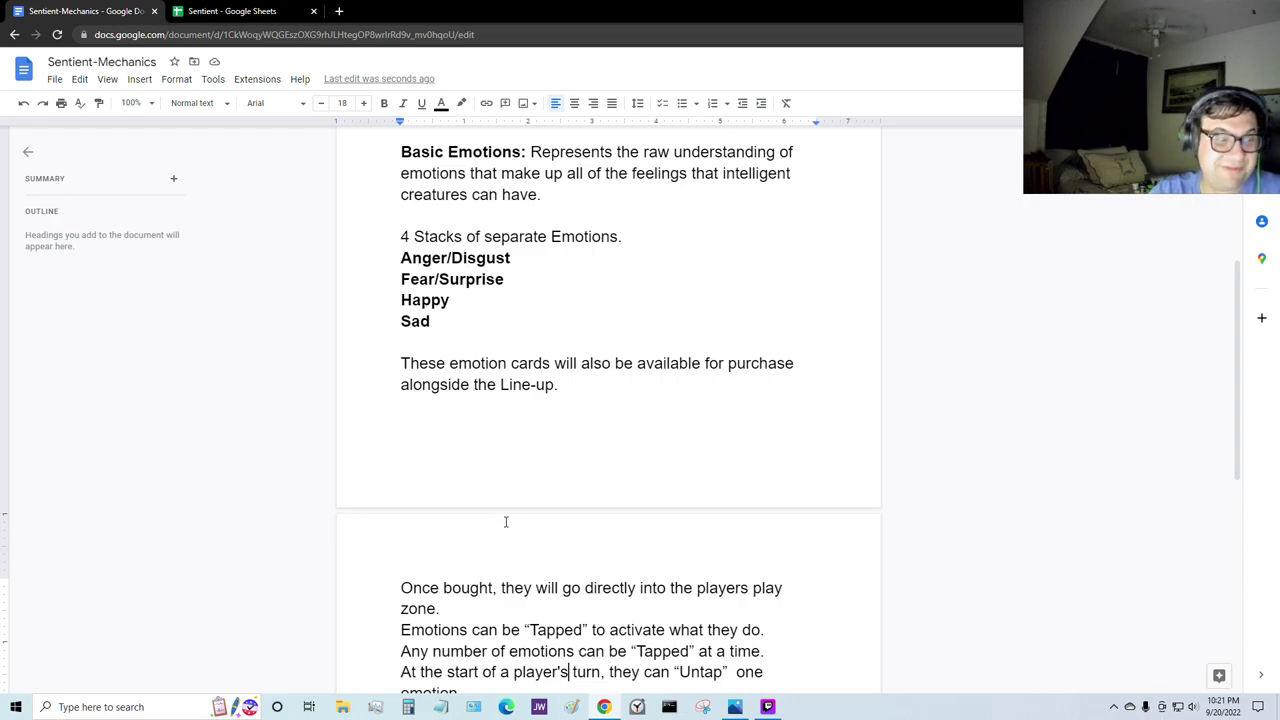
scroll(526, 510, up, 1)
scroll(526, 510, down, 4)
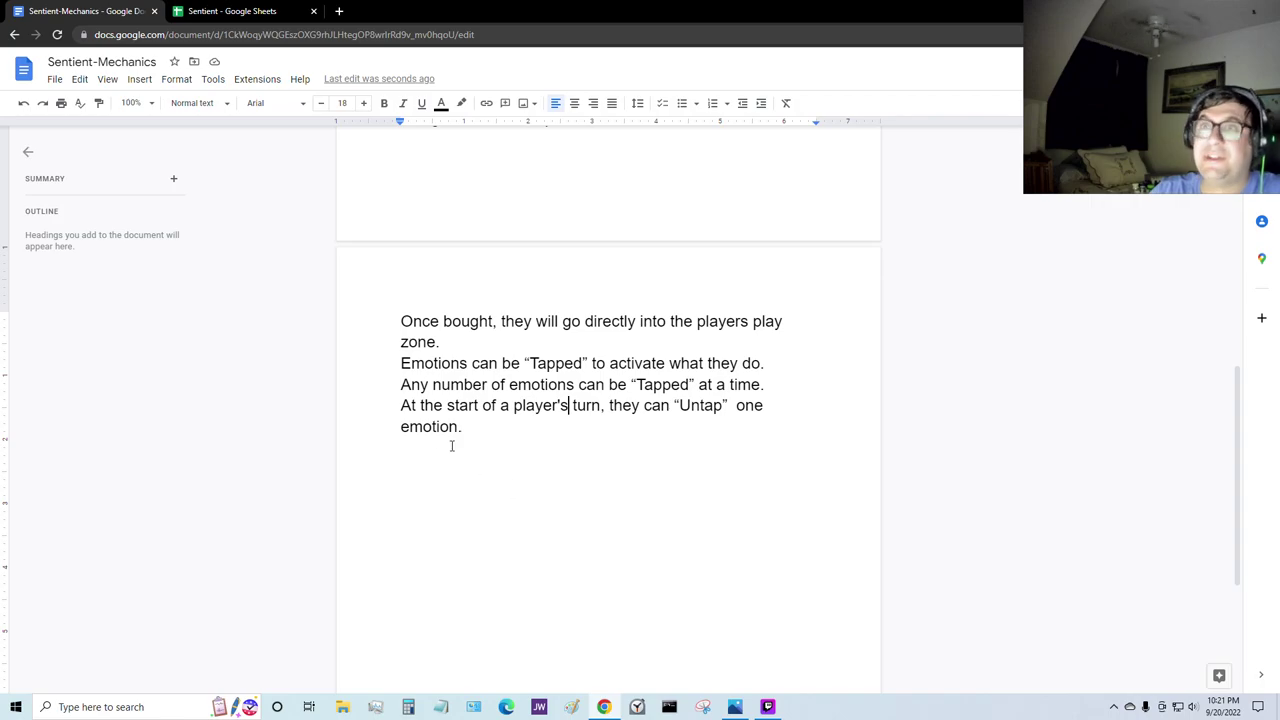
click(555, 468)
scroll(563, 471, up, 3)
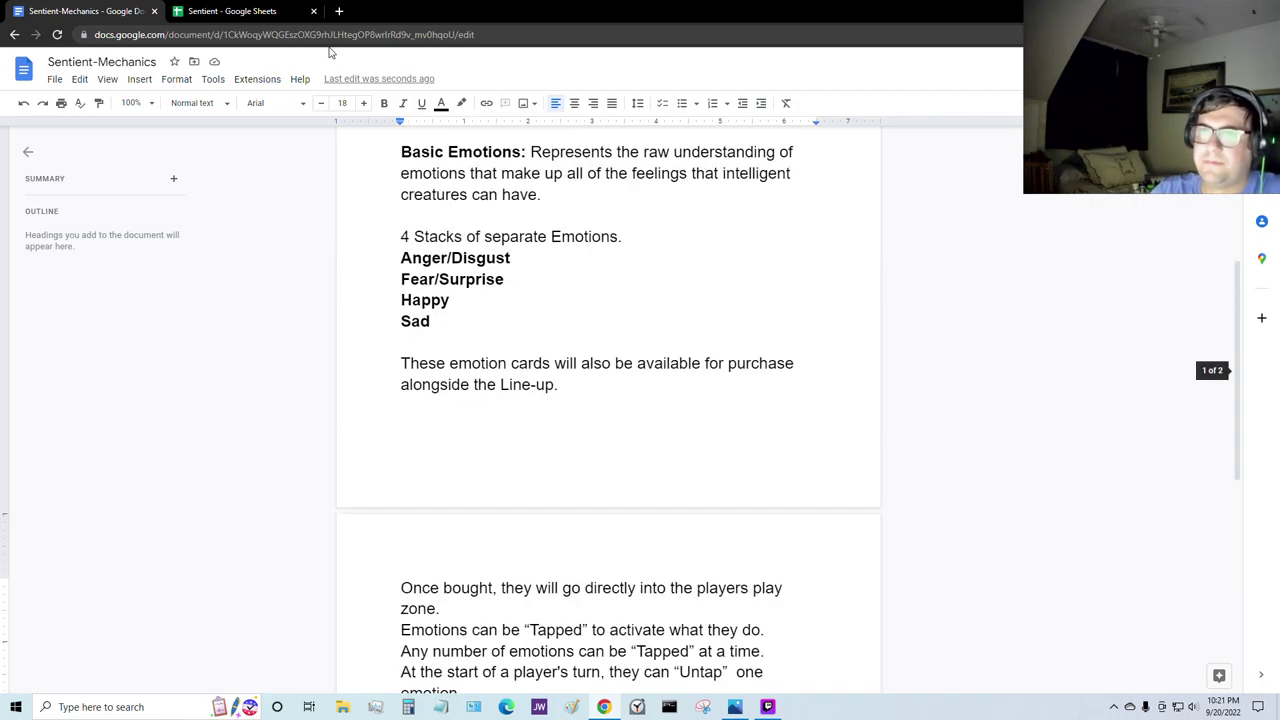
Step: Switch to the Sentient spreadsheet and replace the placeholder in cell A4 of the CREATIVITY? sheet with Nightmares
click(286, 11)
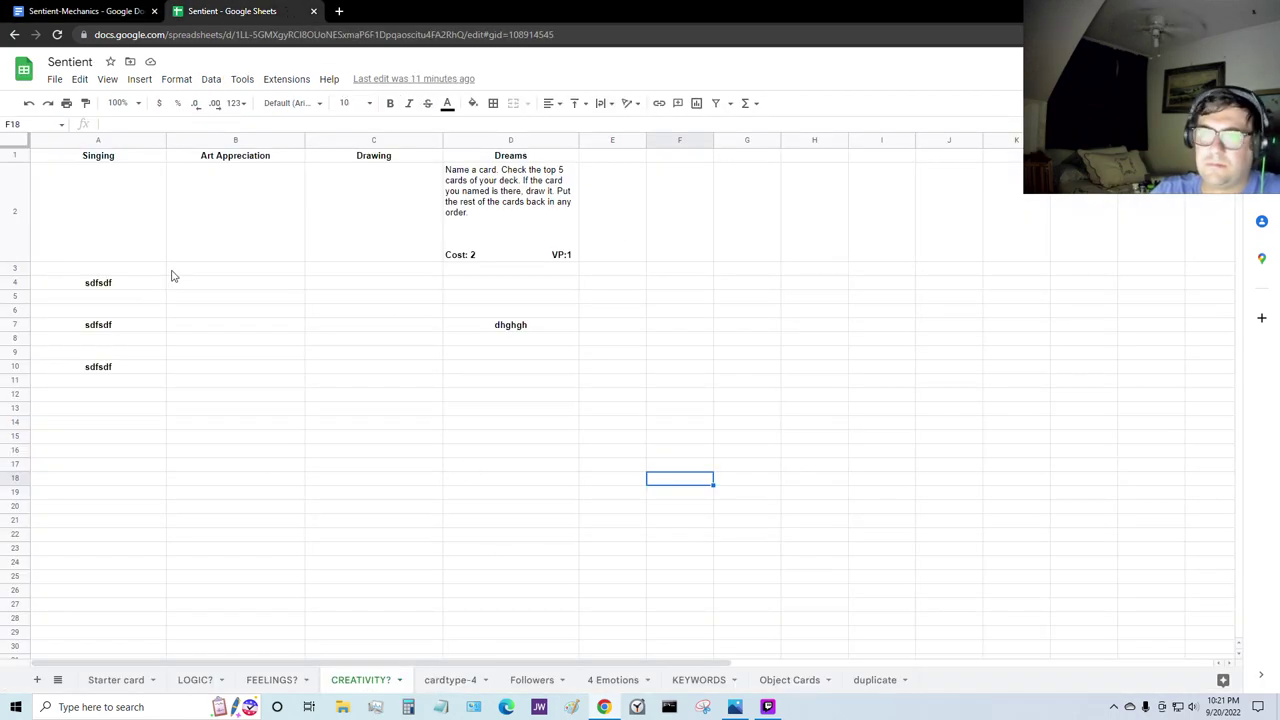
click(139, 288)
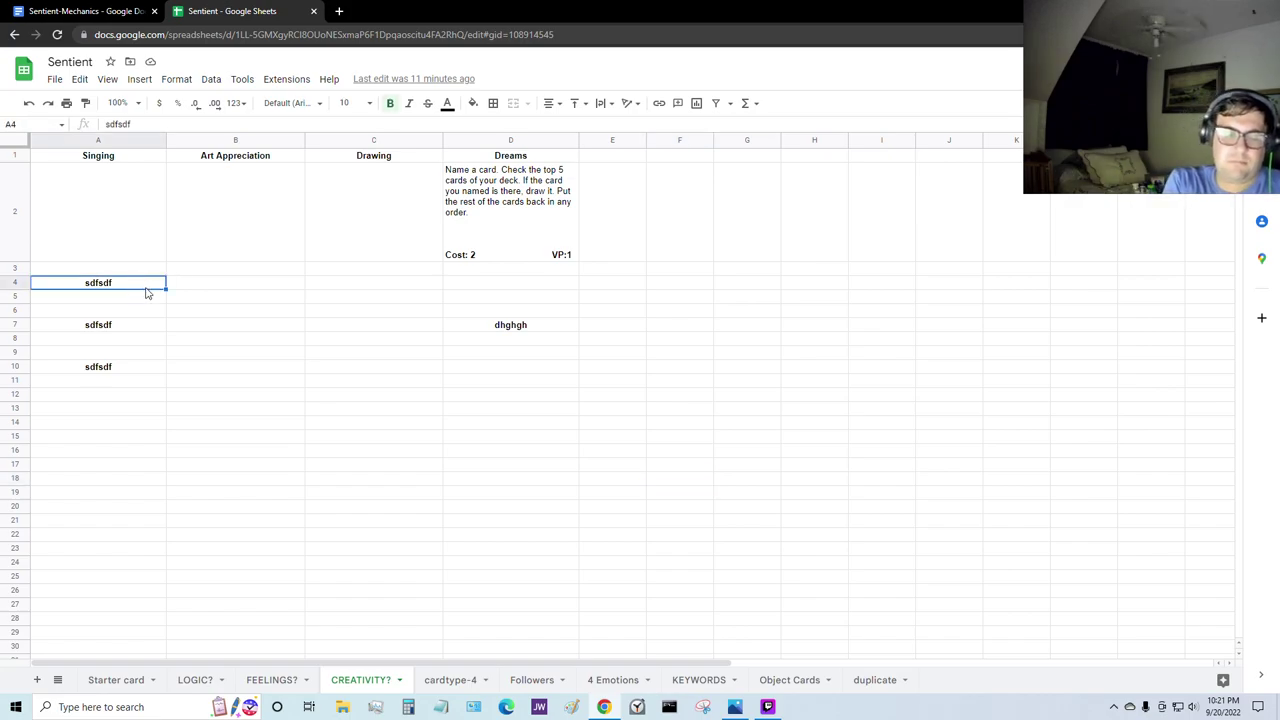
text(Nightmares)
key(Return)
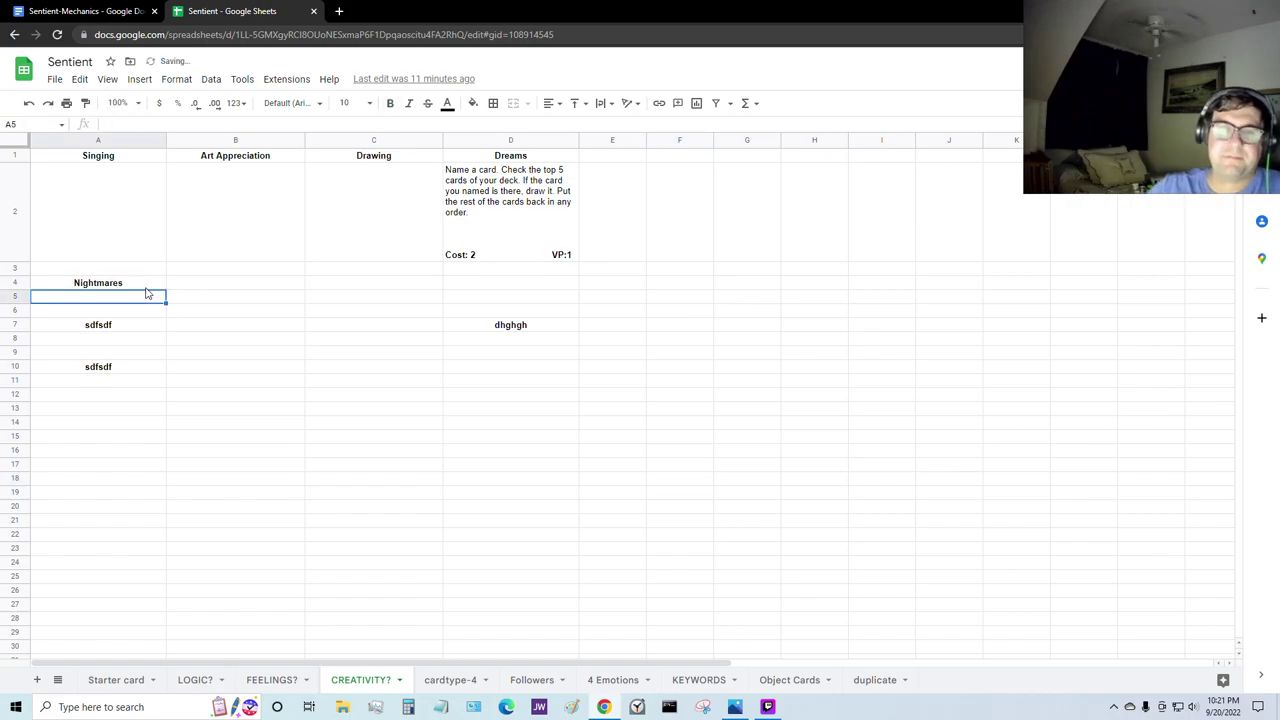
Step: Return to the Sentient-Mechanics document and review the Line-up rules, the emotion stacks and the rules for bought emotions
click(118, 11)
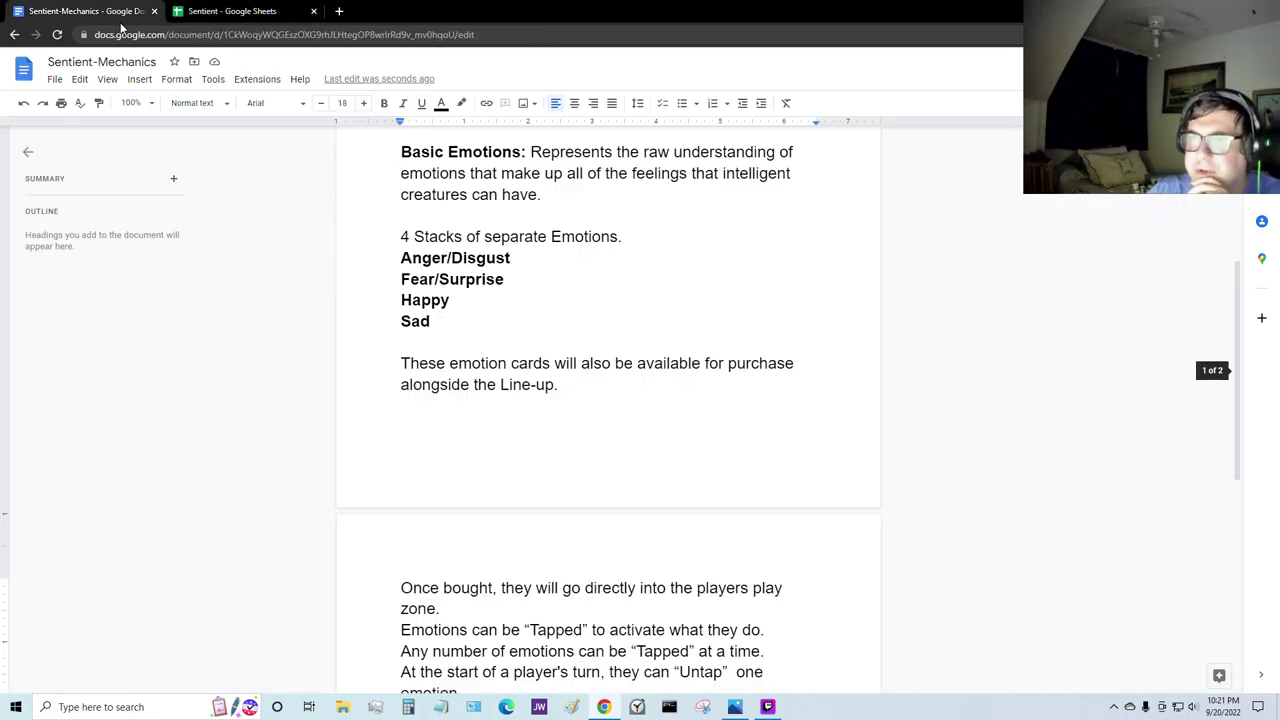
scroll(476, 533, down, 1)
click(446, 541)
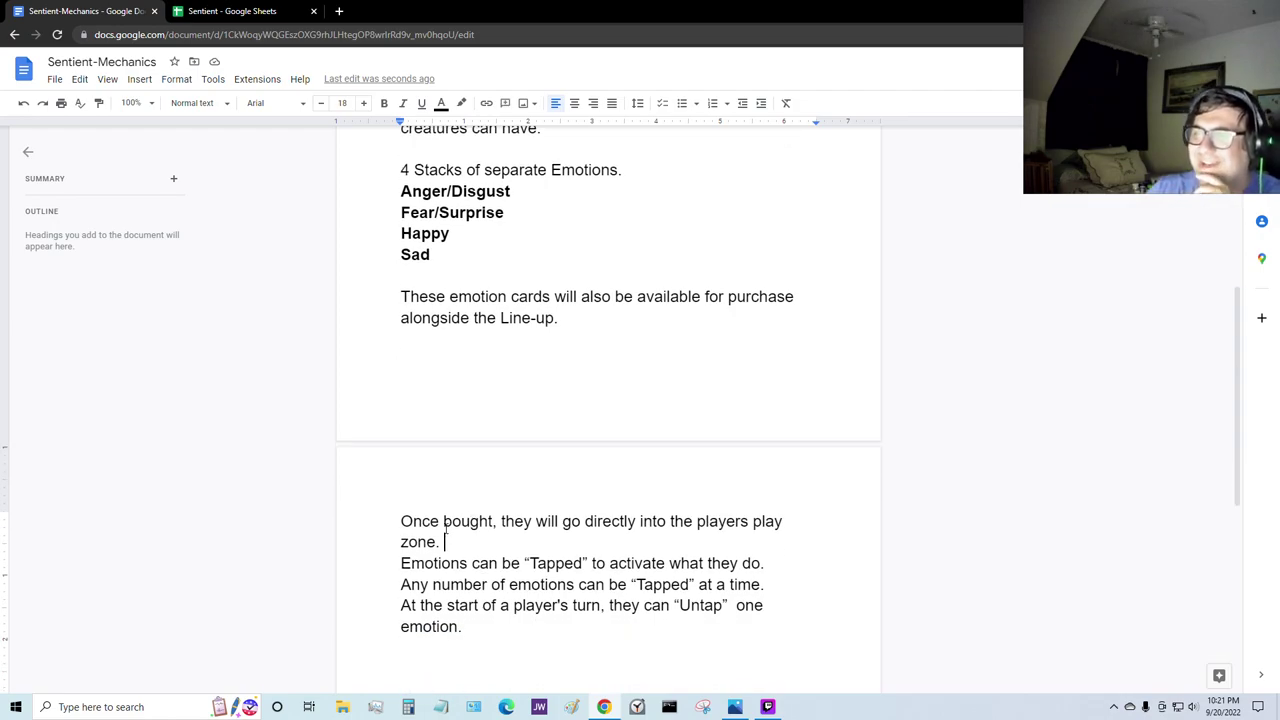
scroll(446, 530, up, 3)
scroll(446, 527, up, 3)
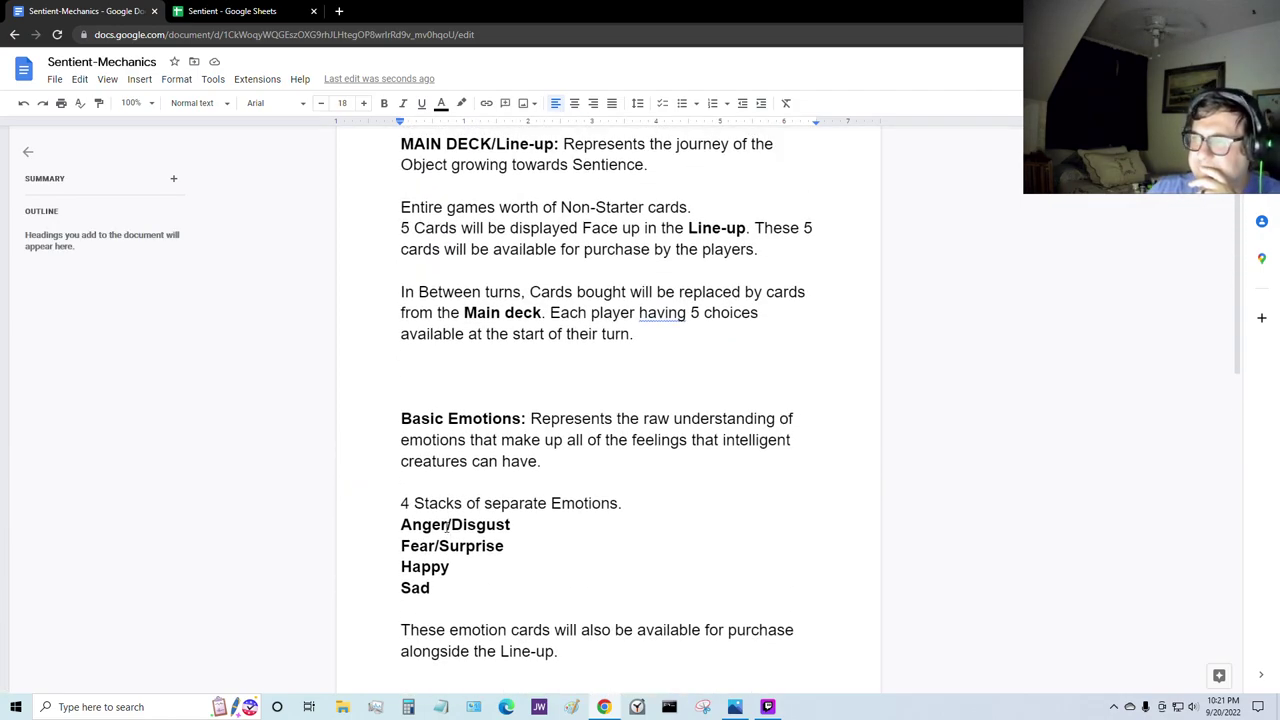
scroll(447, 523, down, 5)
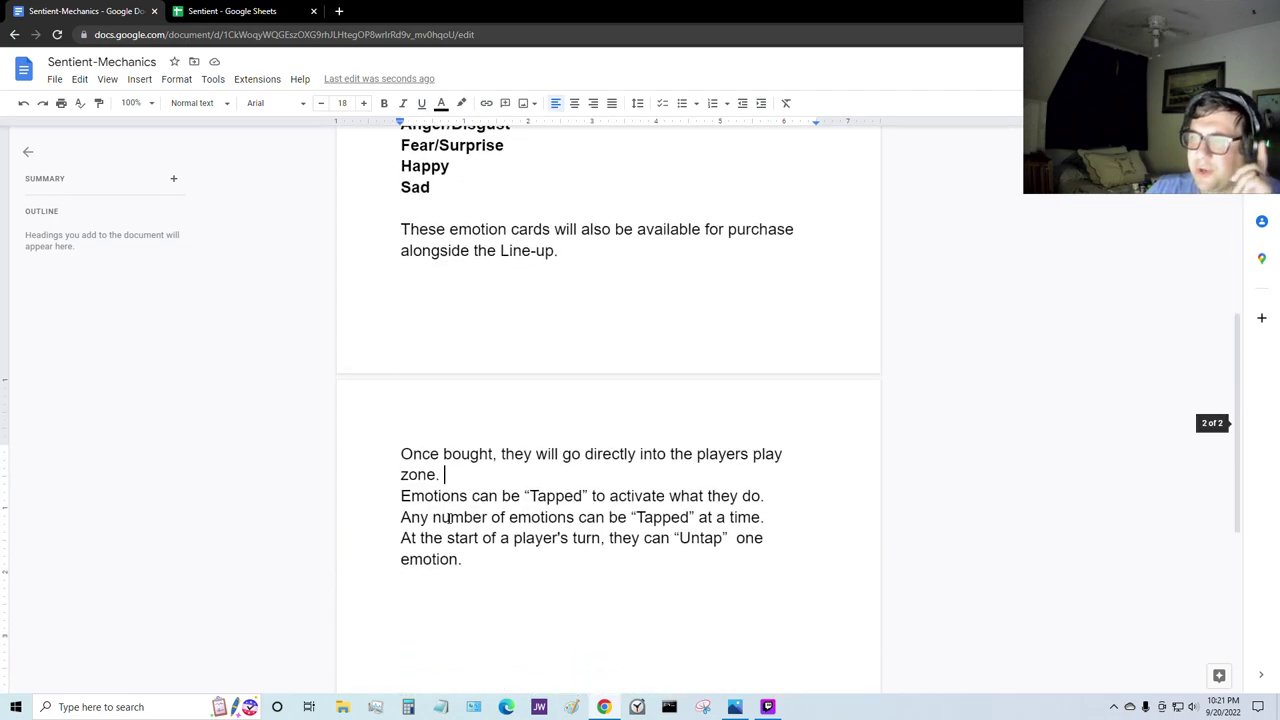
scroll(448, 517, down, 2)
scroll(511, 537, up, 4)
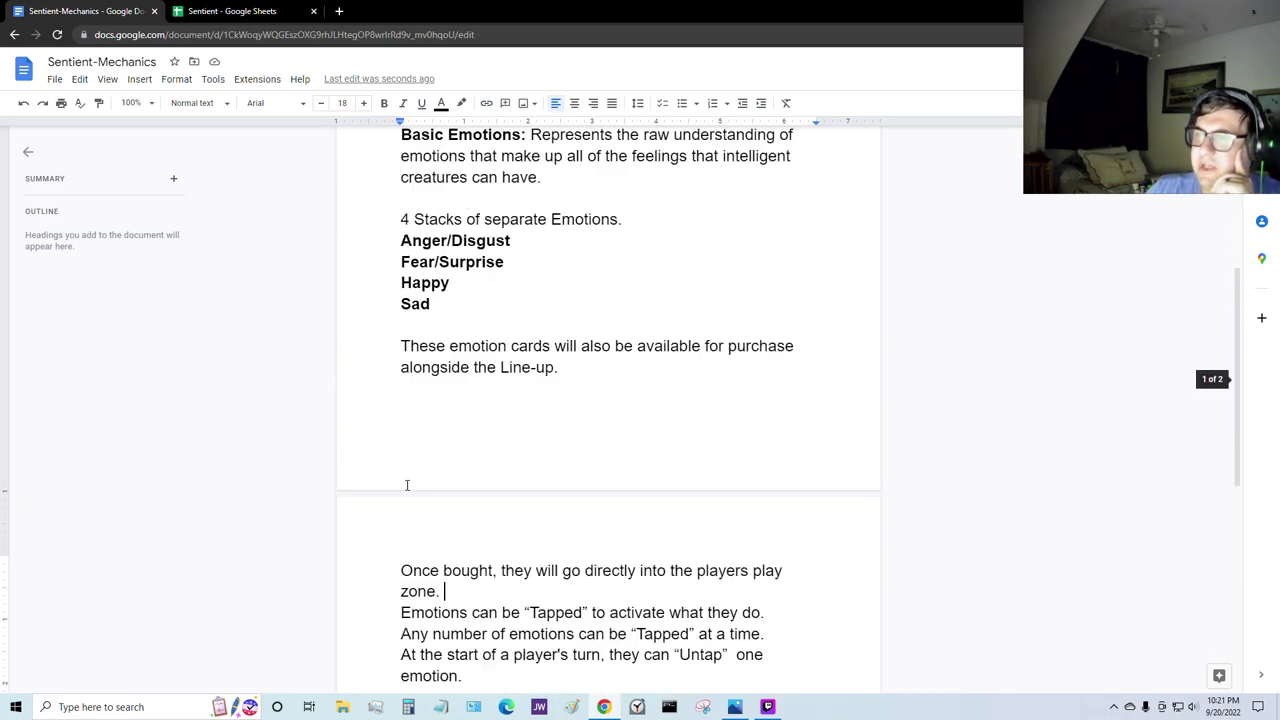
scroll(517, 583, down, 1)
scroll(563, 572, up, 1)
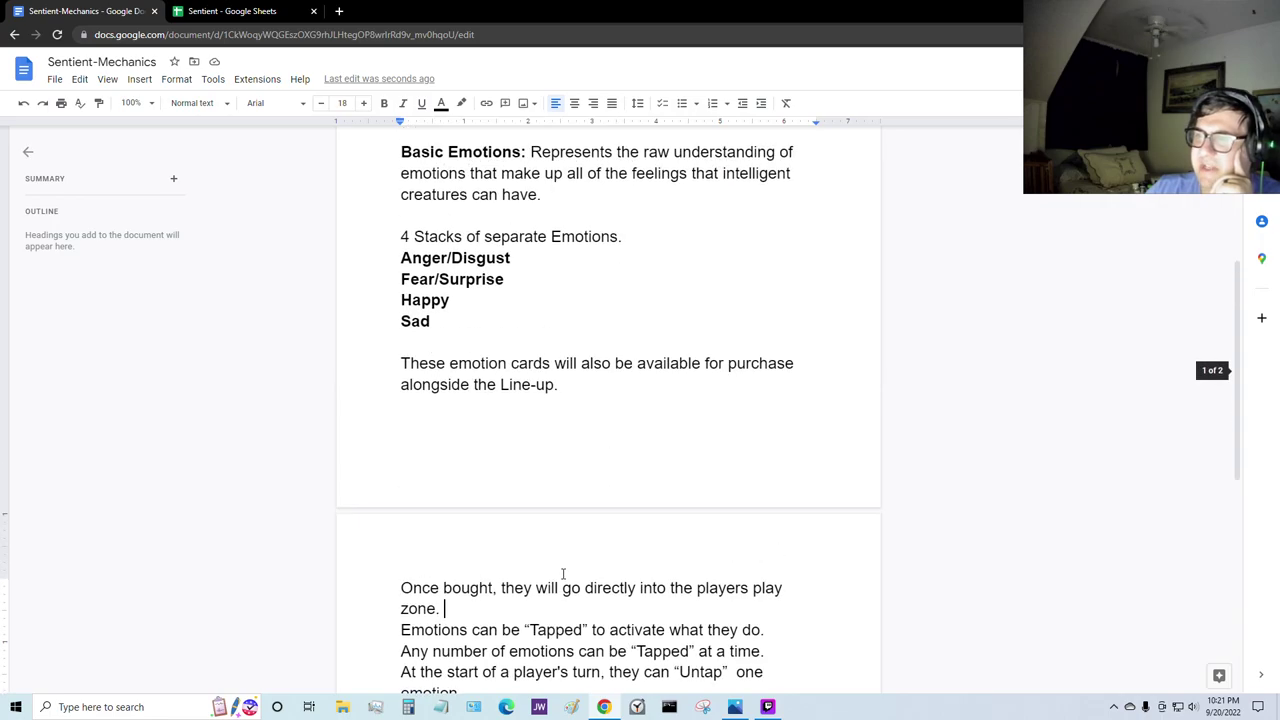
Step: Add the bold heading "Follower Line-up:" below the Basic Emotions untap rule, set off by blank lines
scroll(480, 560, down, 1)
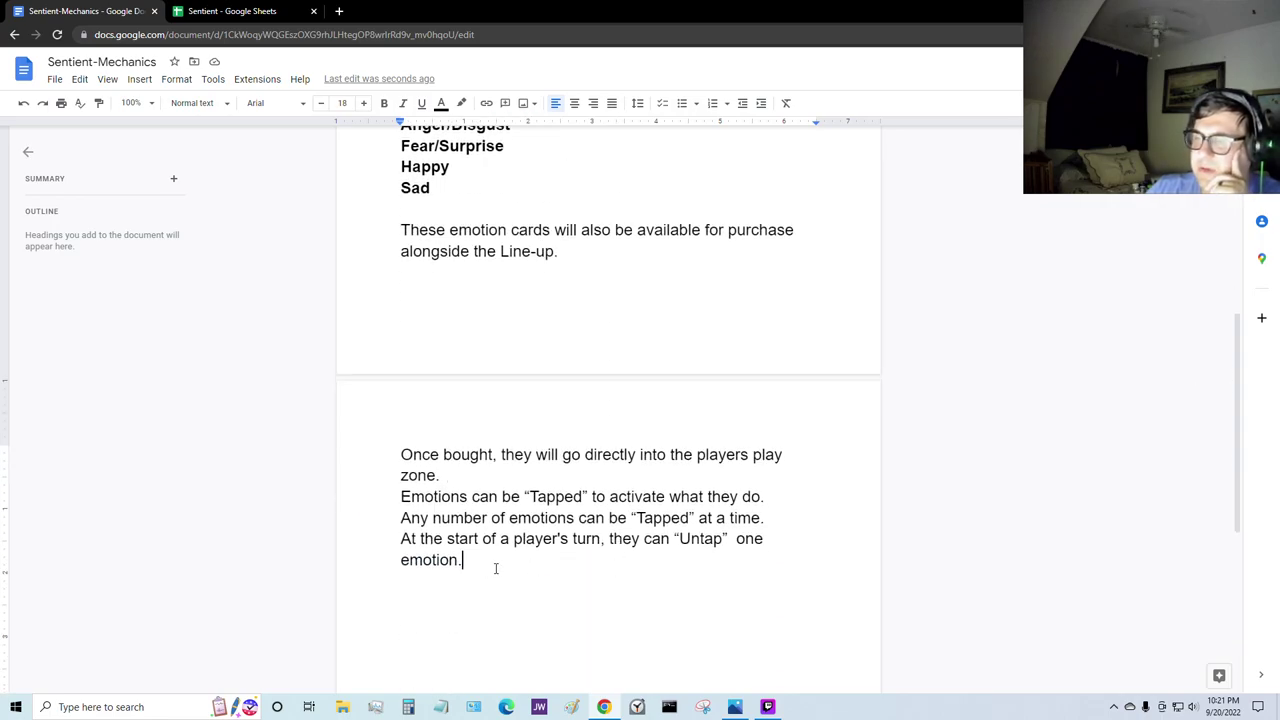
key(Return)
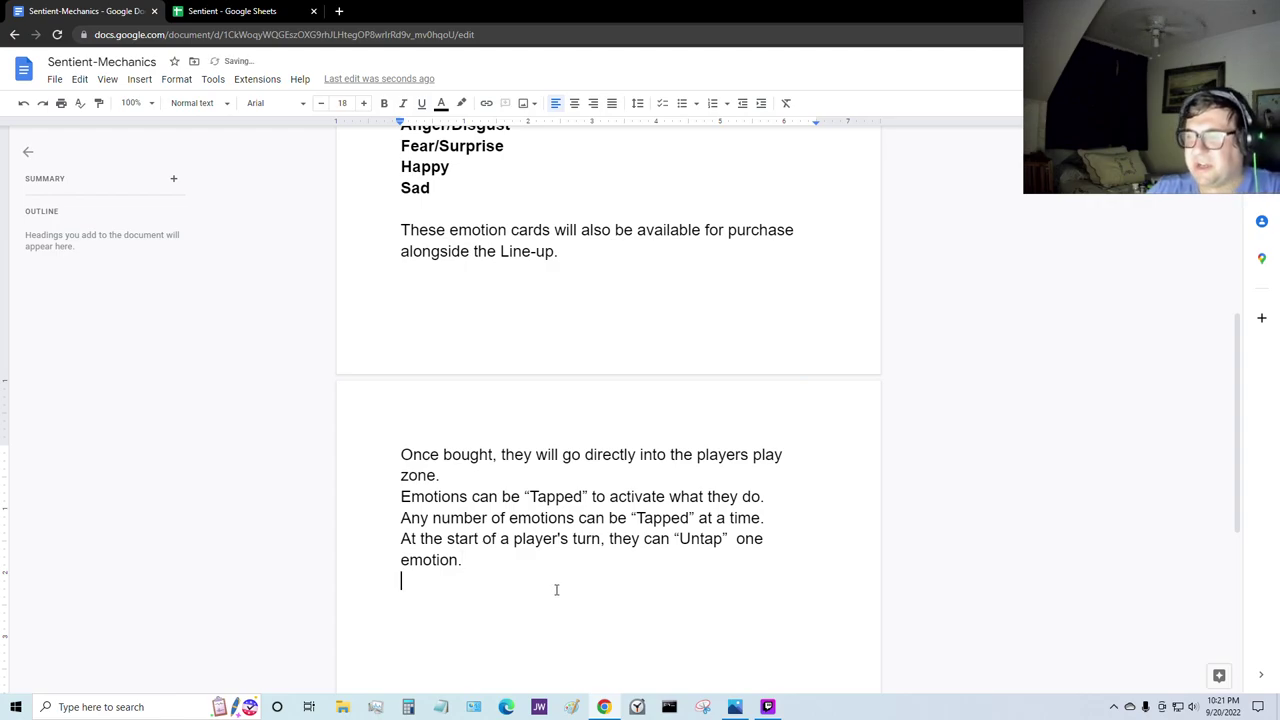
key(ctrl+b)
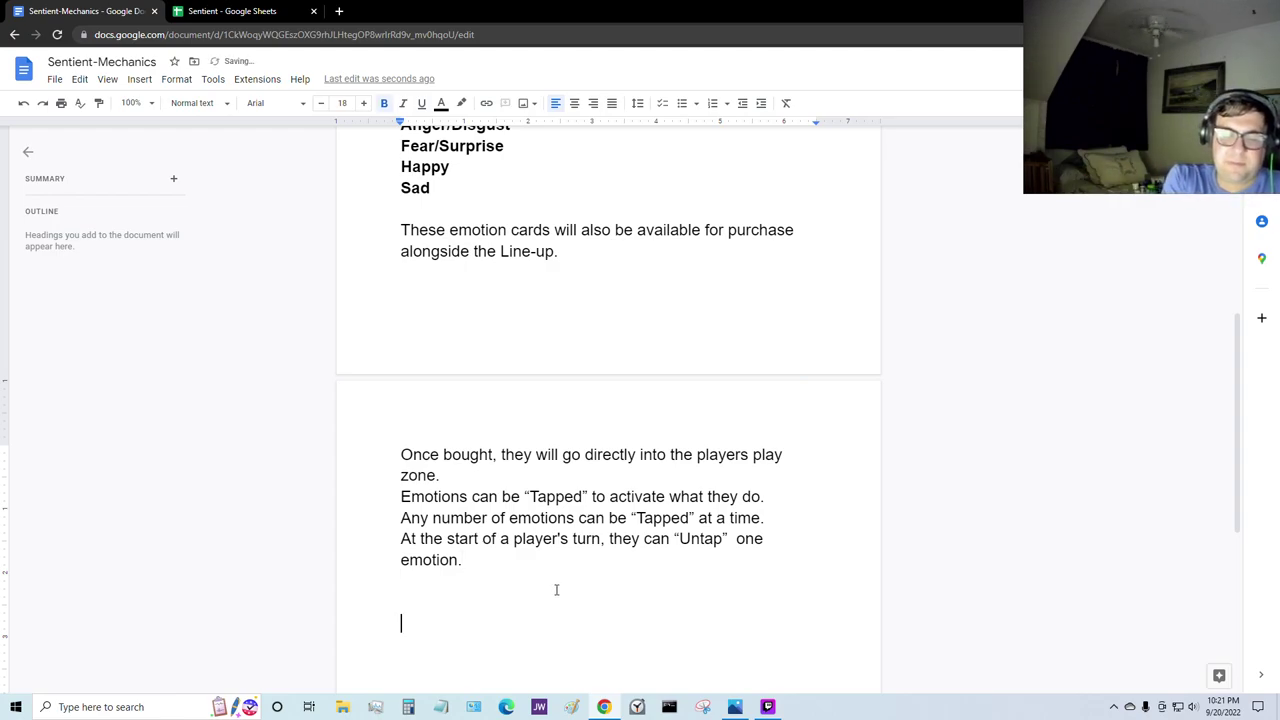
text(Followers)
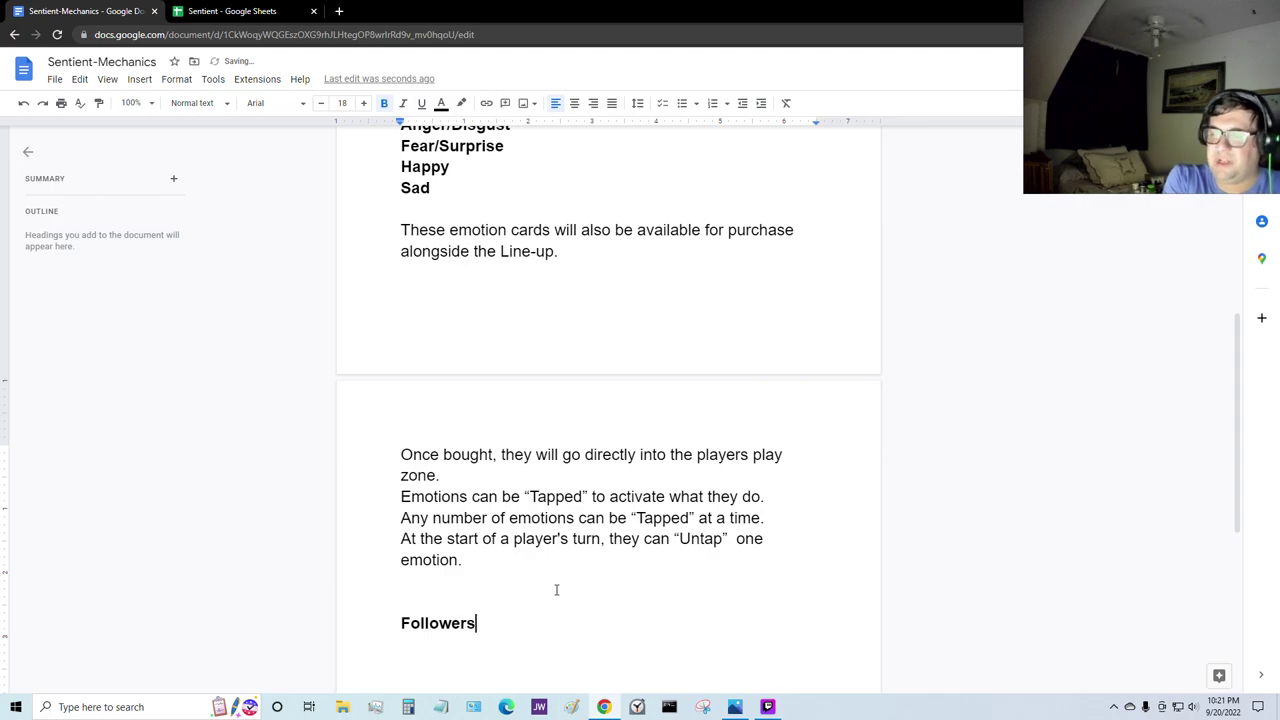
key(BackSpace)
text(Line)
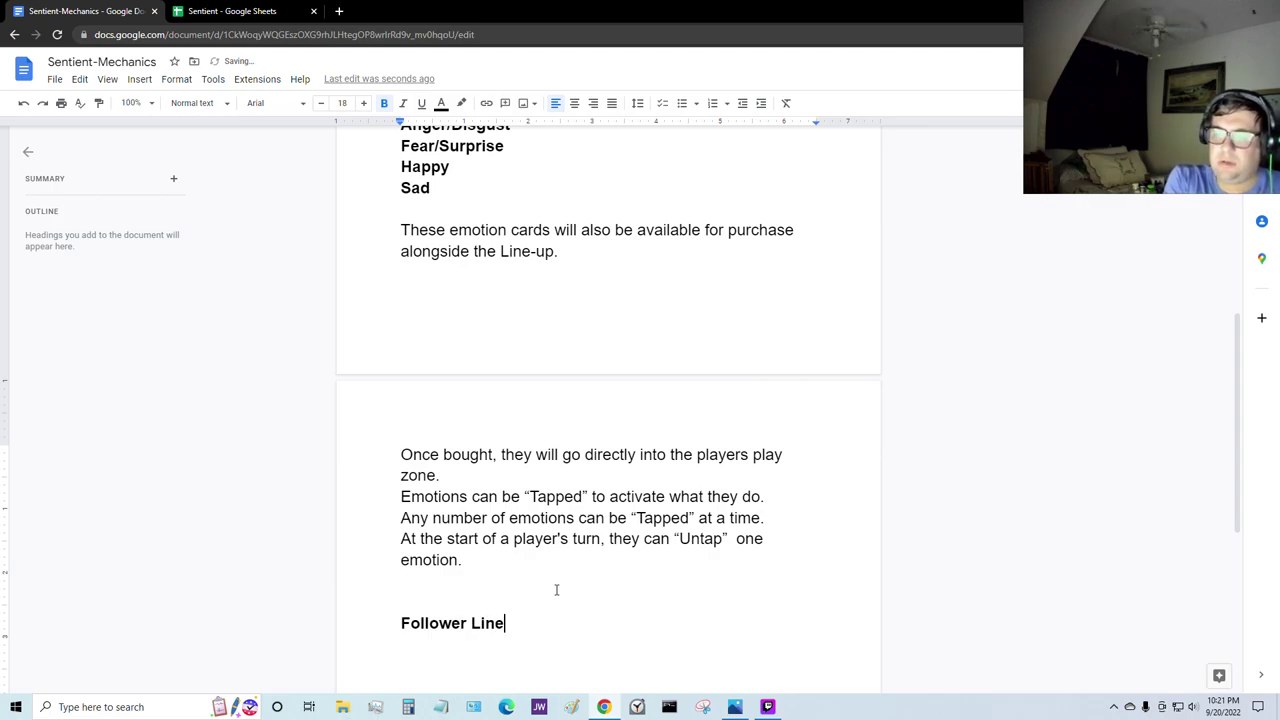
text(-up:)
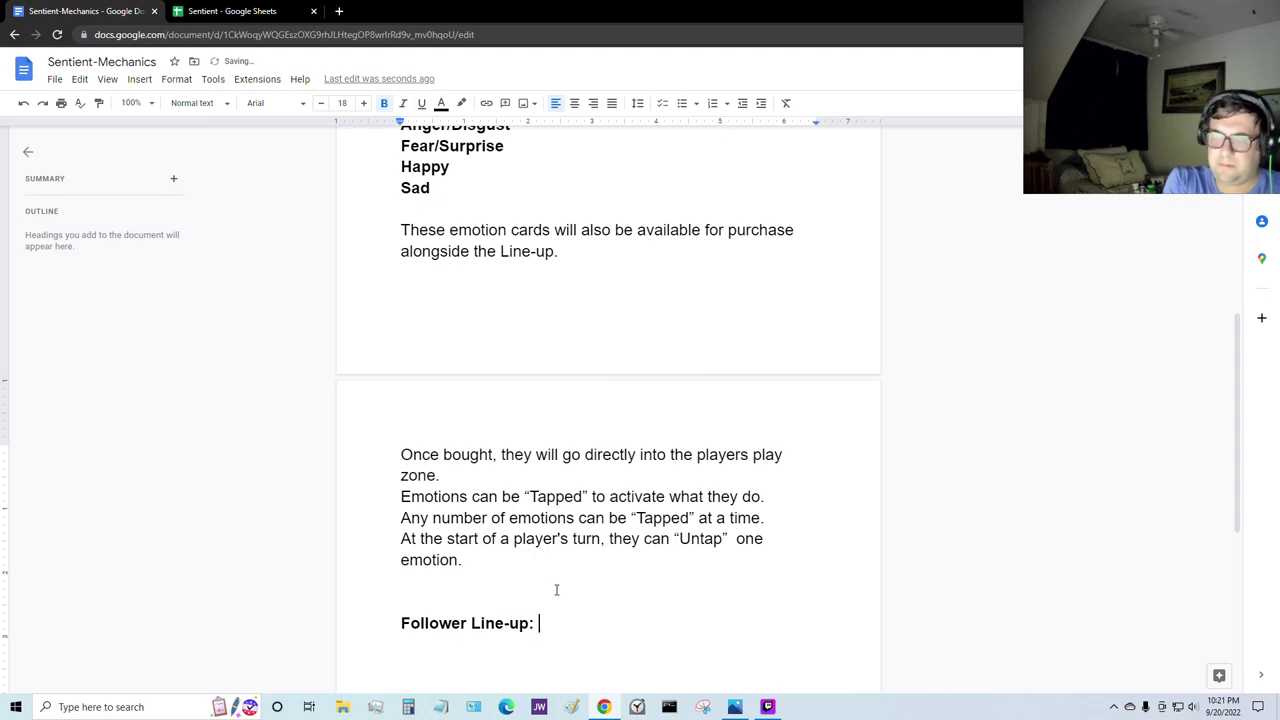
Step: Begin the Follower Line-up description in regular weight with "As the objects gain understanding/Sentience."
key(ctrl+b)
text(A)
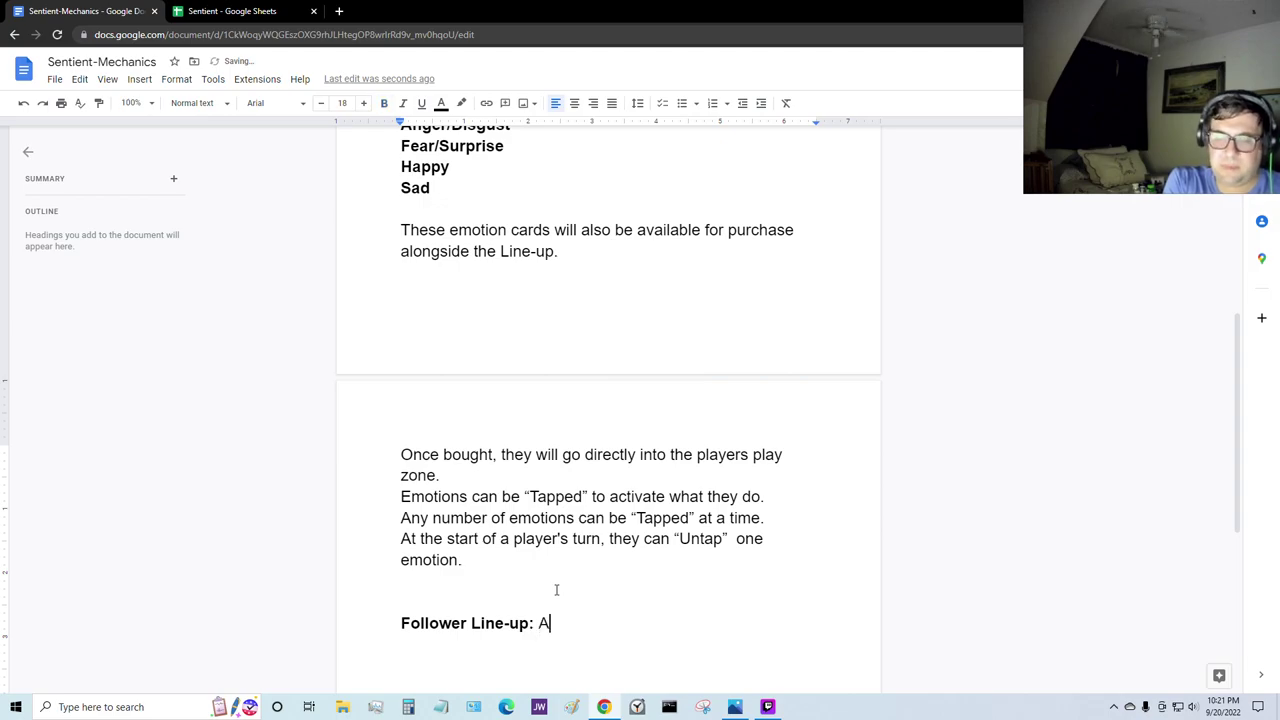
text(s the o)
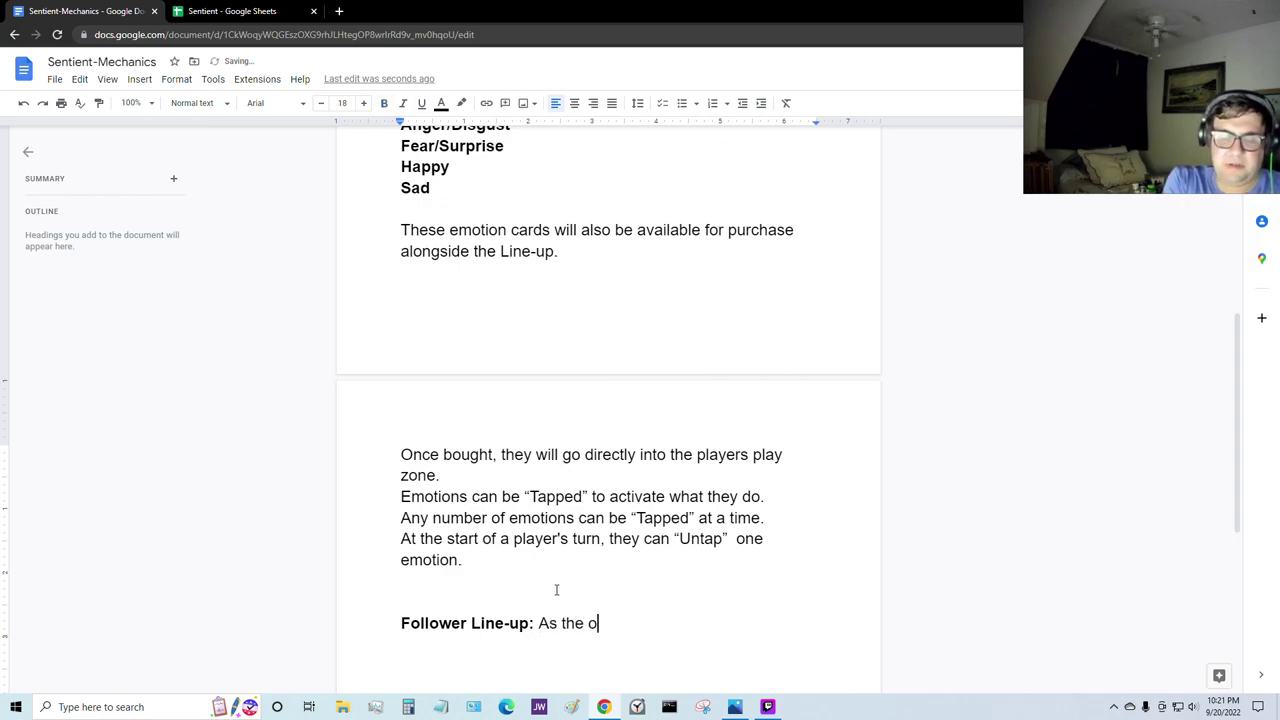
text(bjects gai)
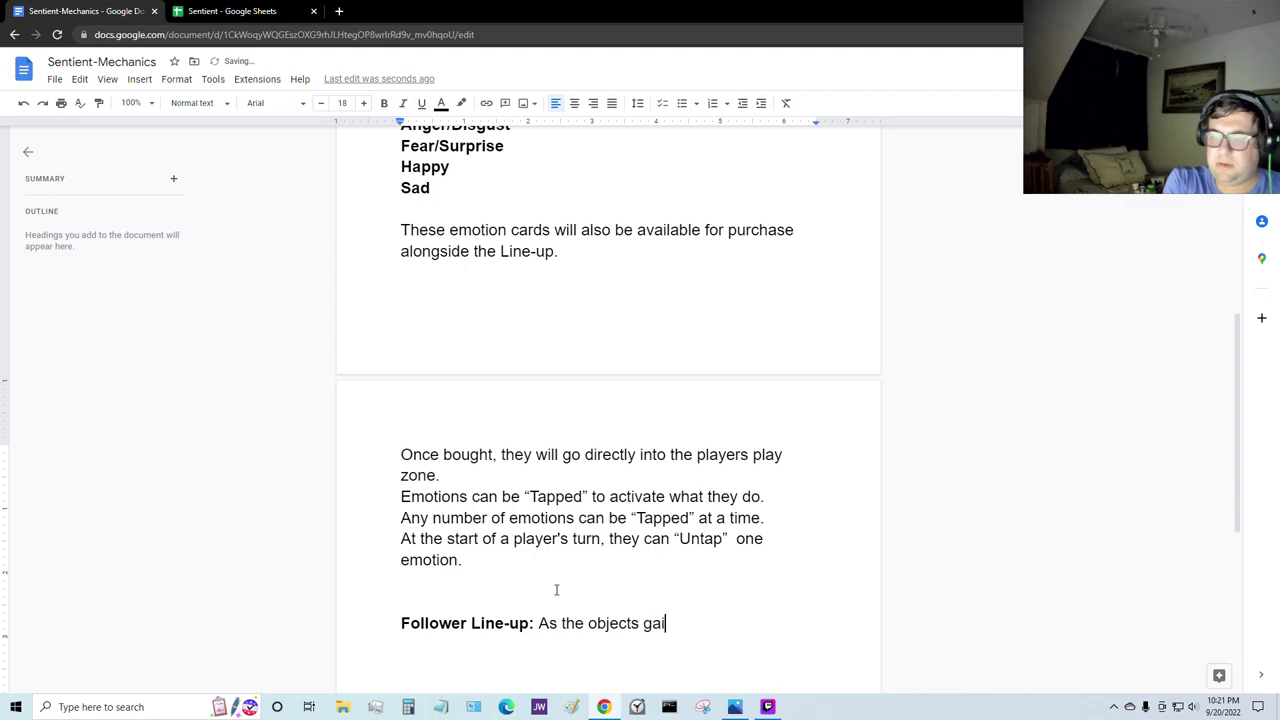
text(n understa)
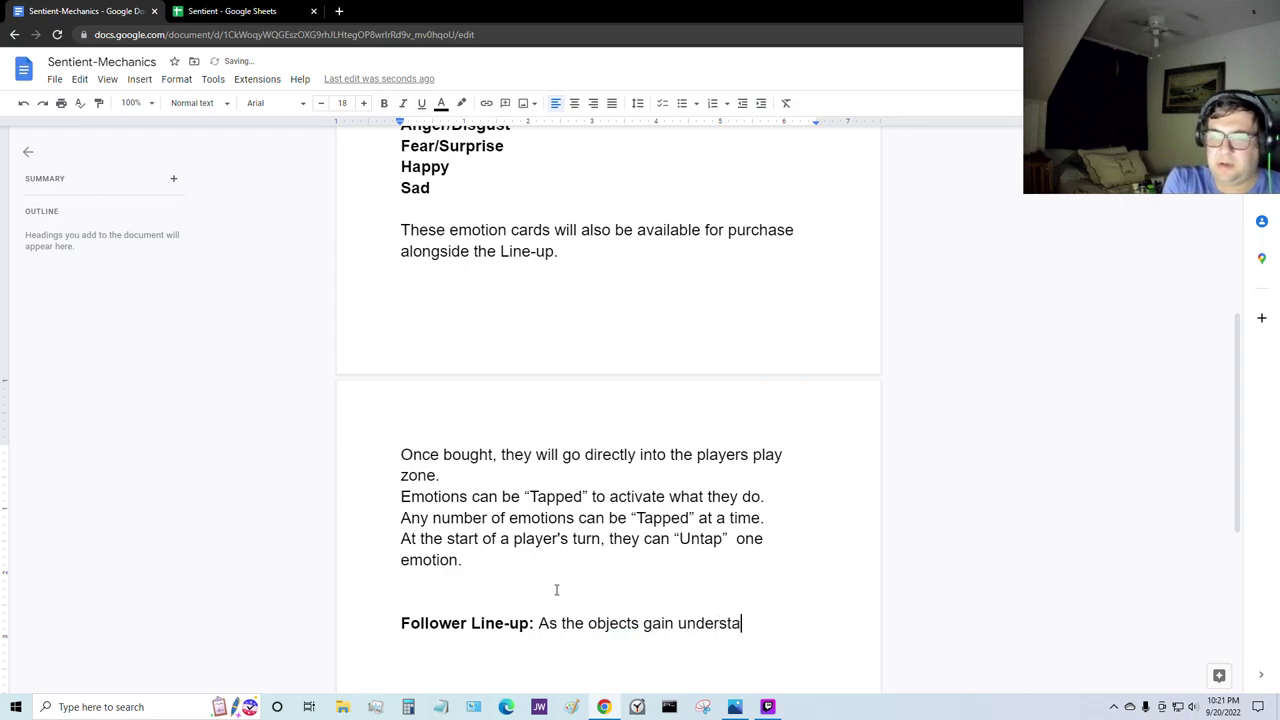
text(nding/)
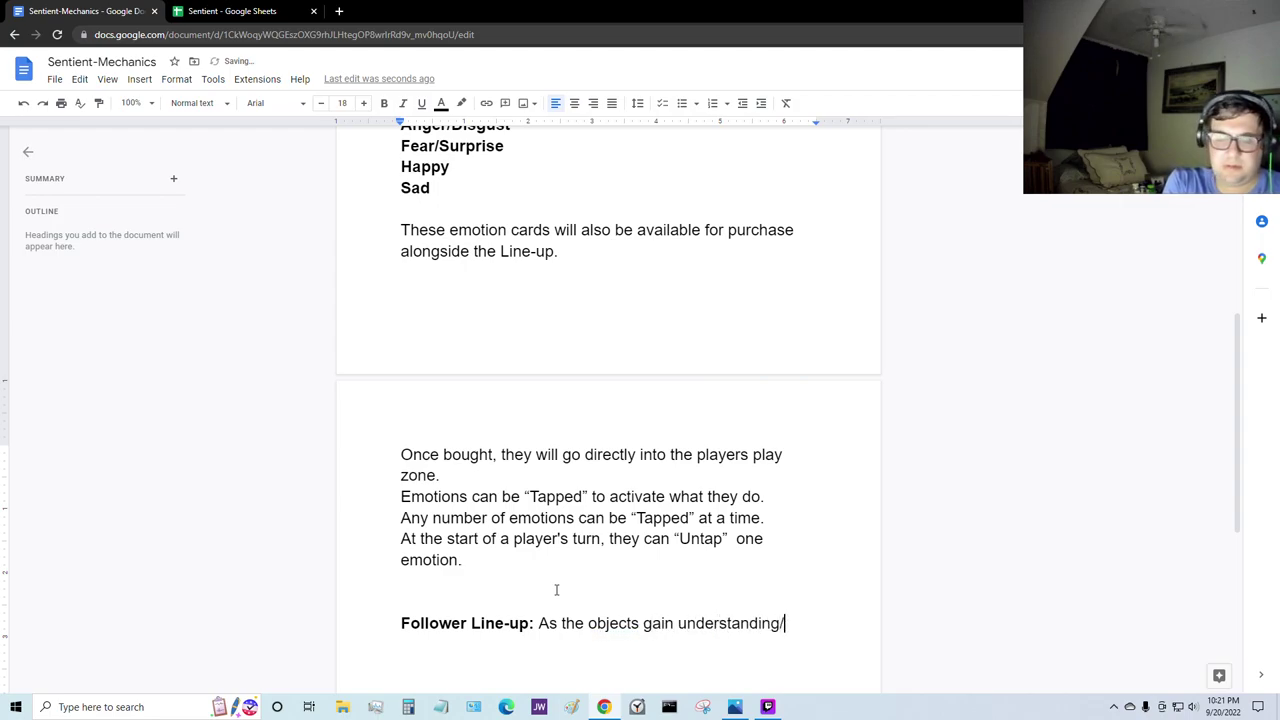
text(Sentience.)
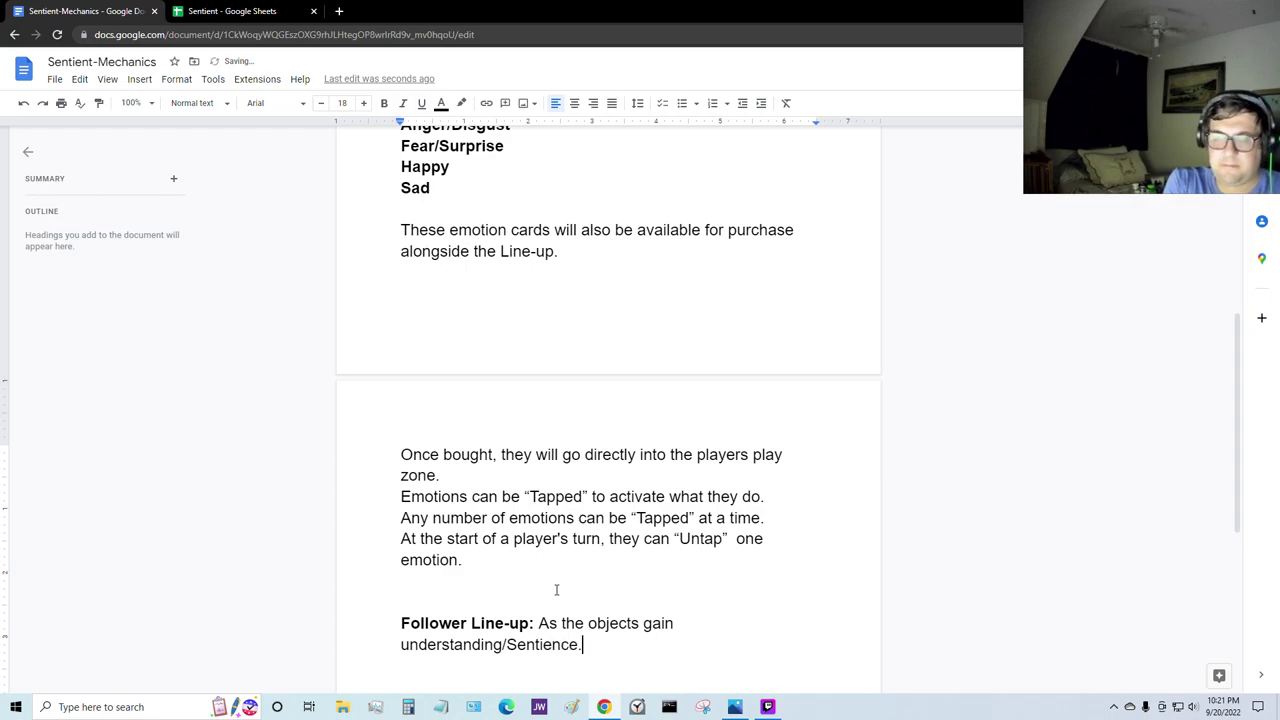
Step: Continue the Follower Line-up description with "They can begin to convince others to join them."
text( They can )
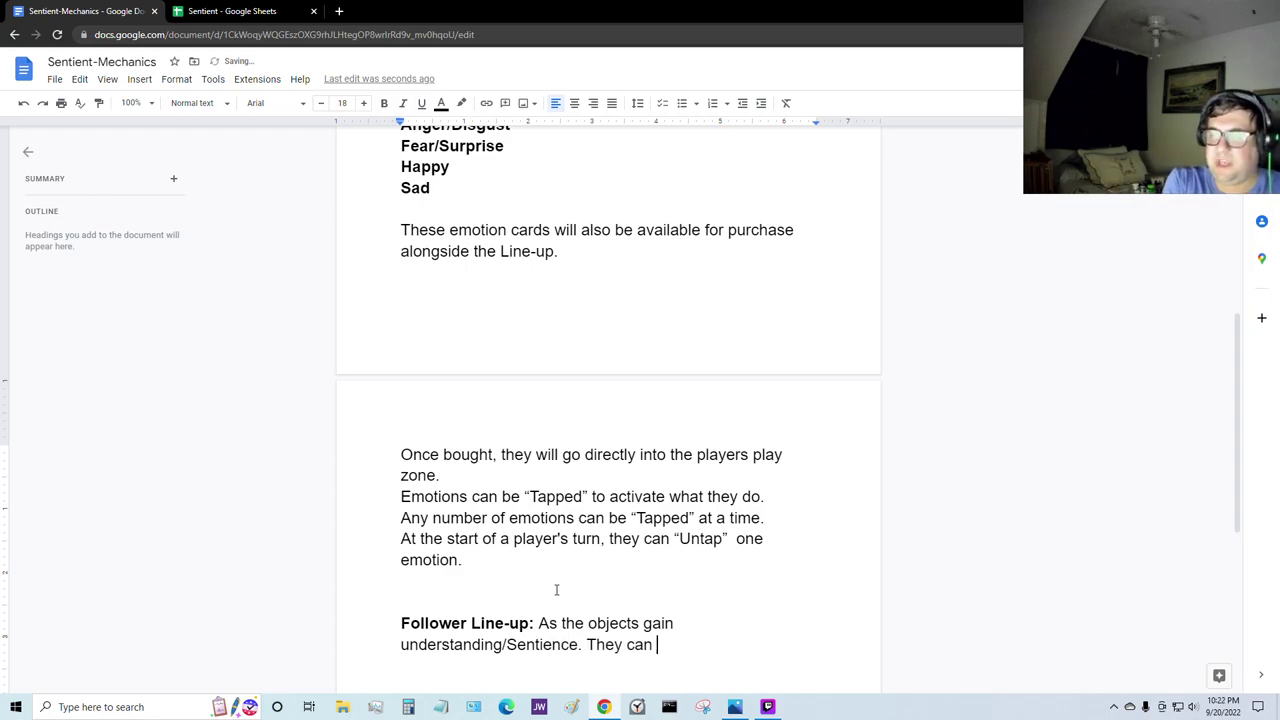
text(begin to convi)
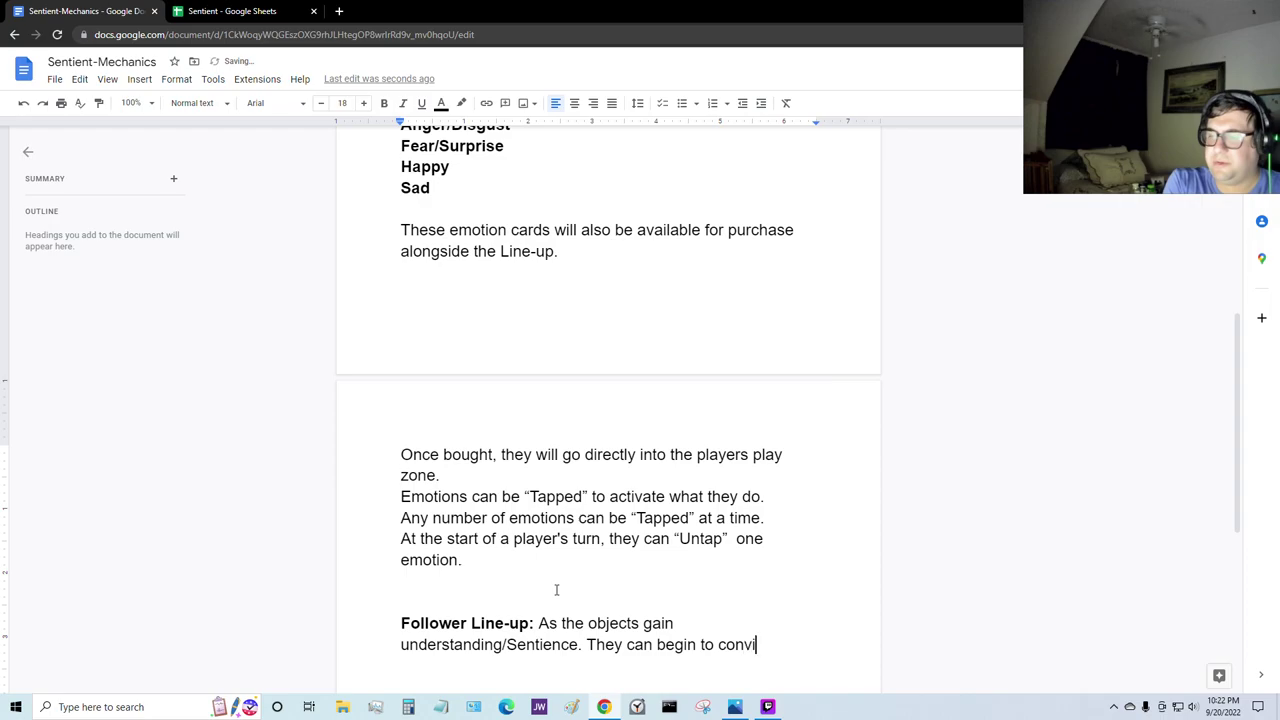
text(nce)
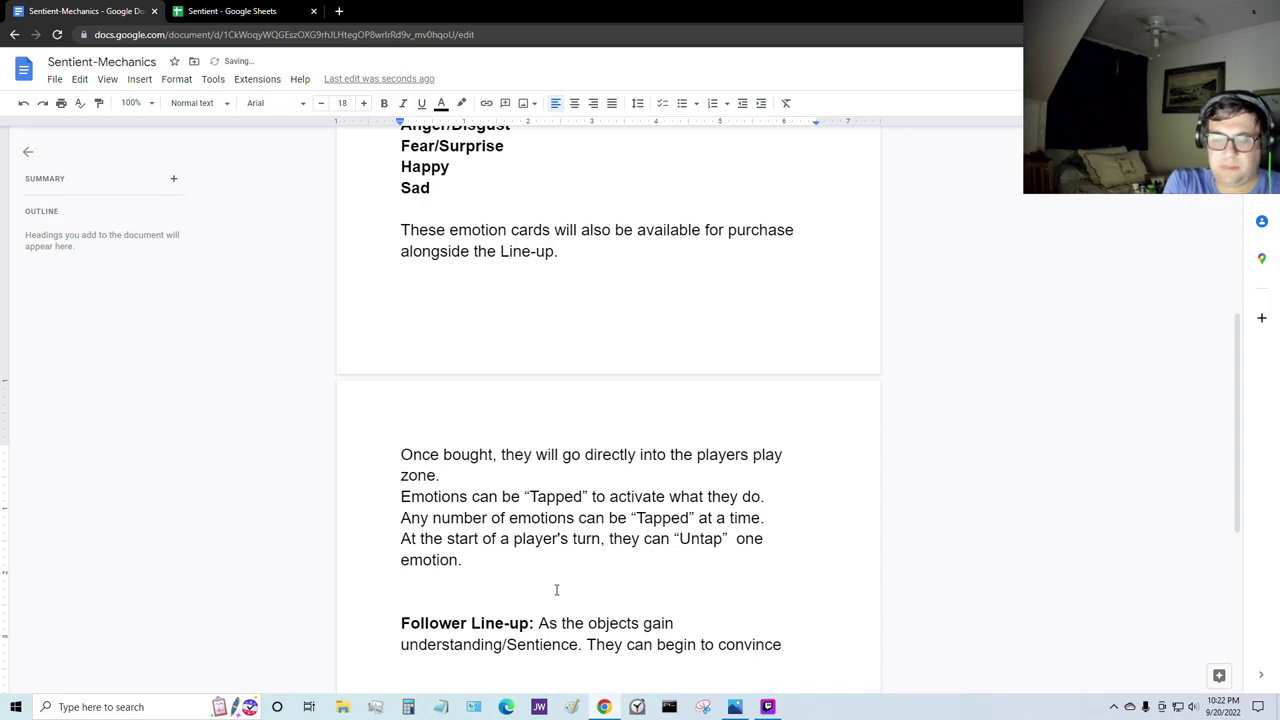
text( others to join)
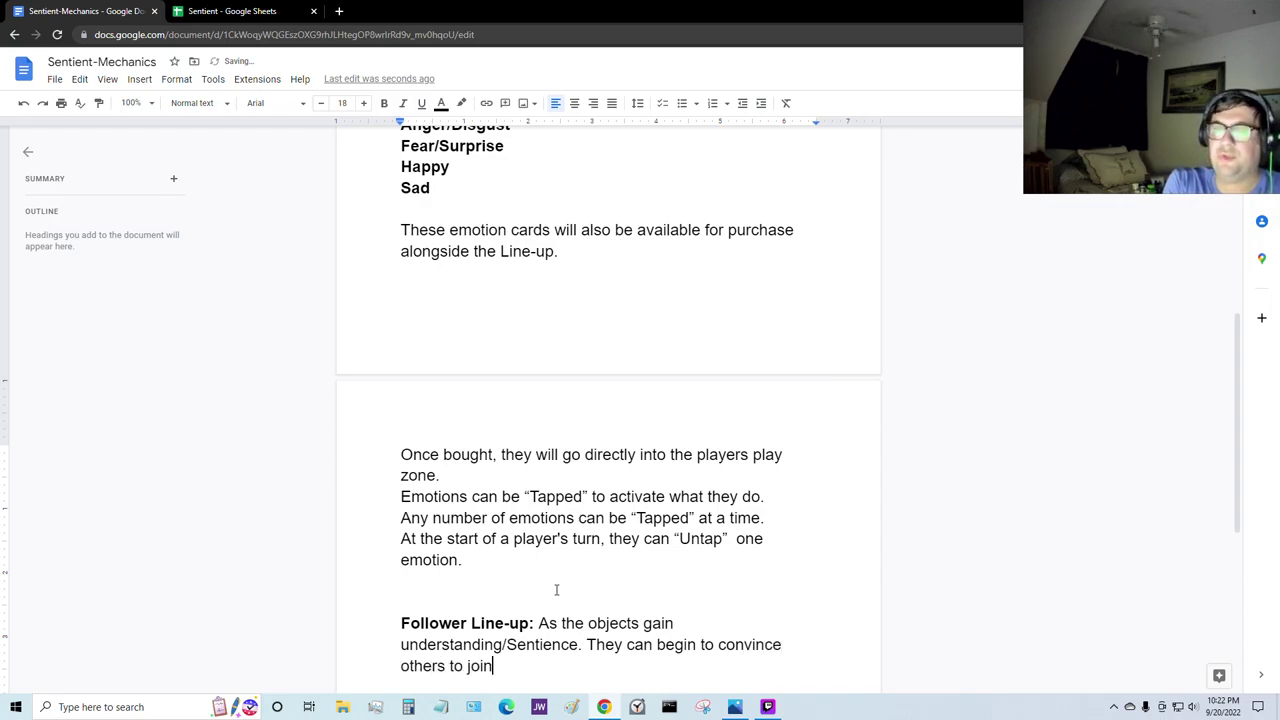
text( them.)
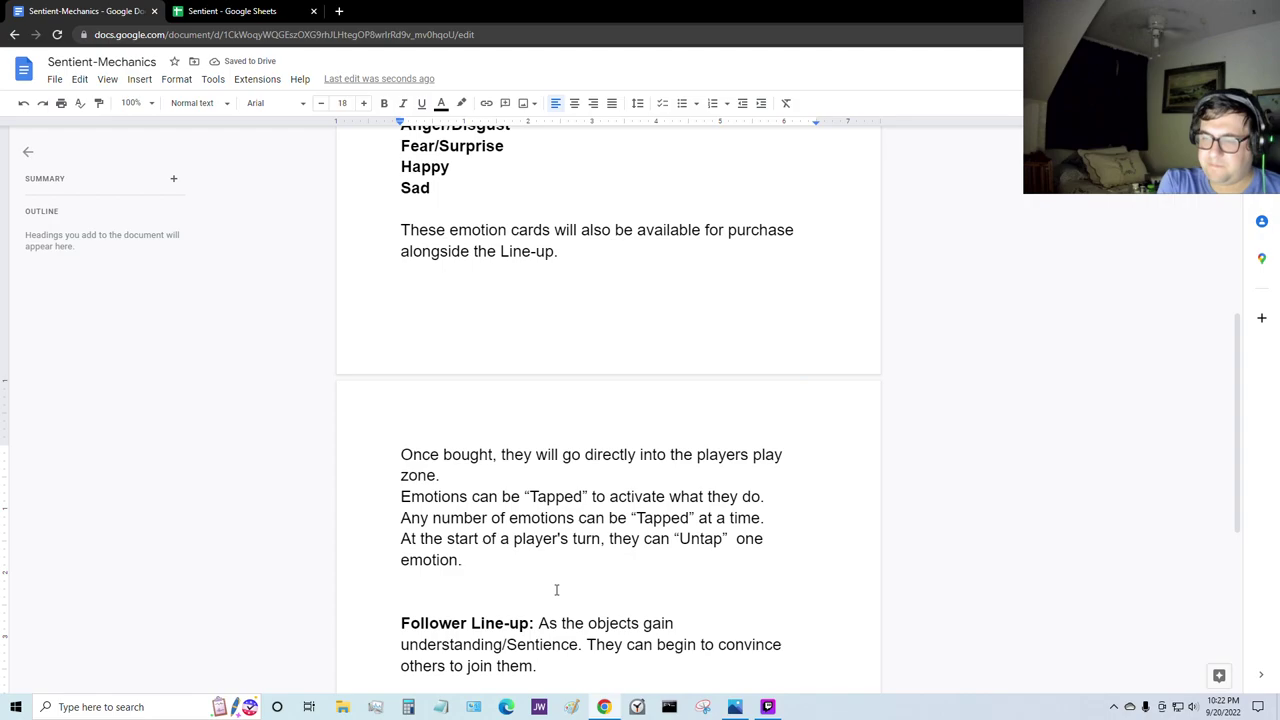
Step: Complete the Follower Line-up description with "This will be the main means of ending the game."
text(is w)
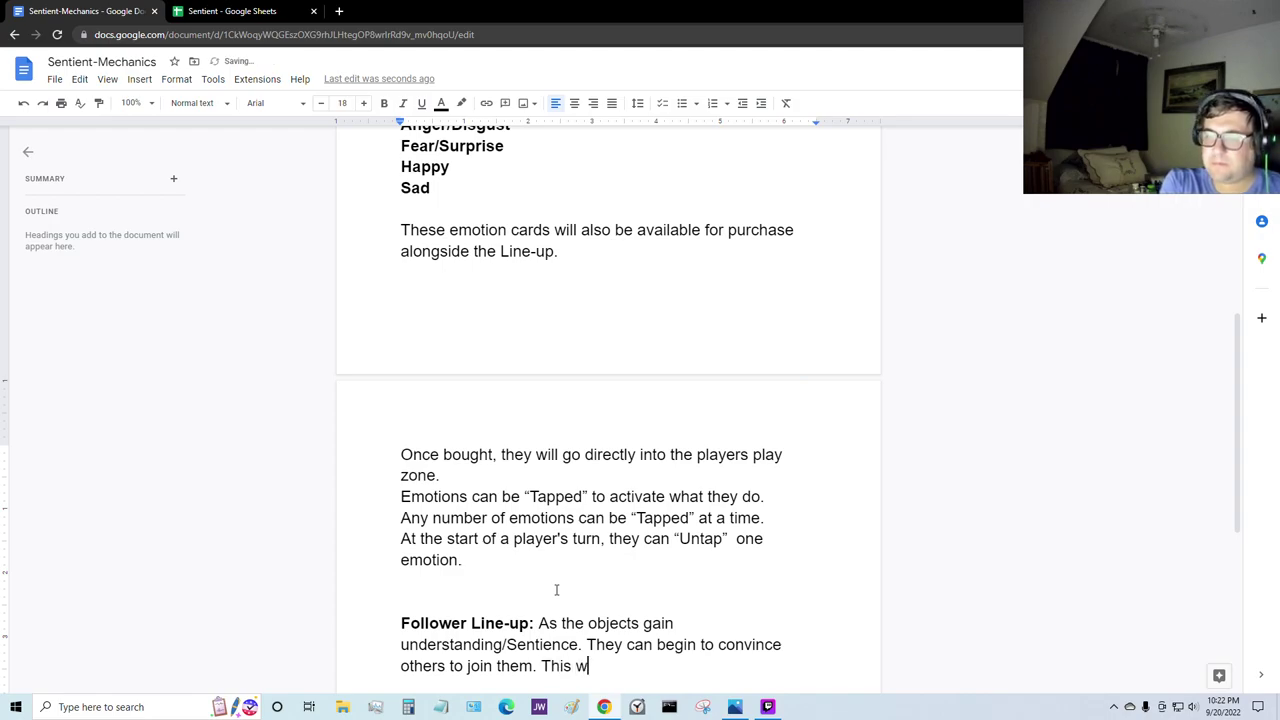
text(ill be the main)
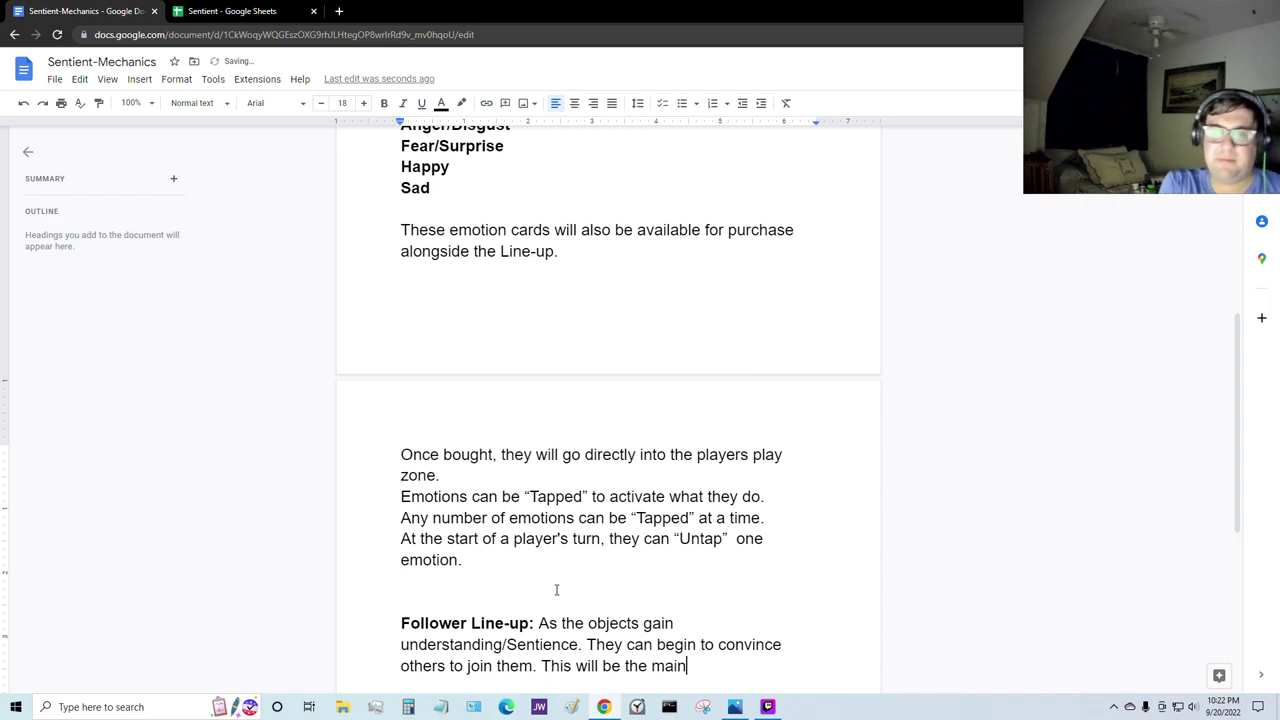
text( means of end)
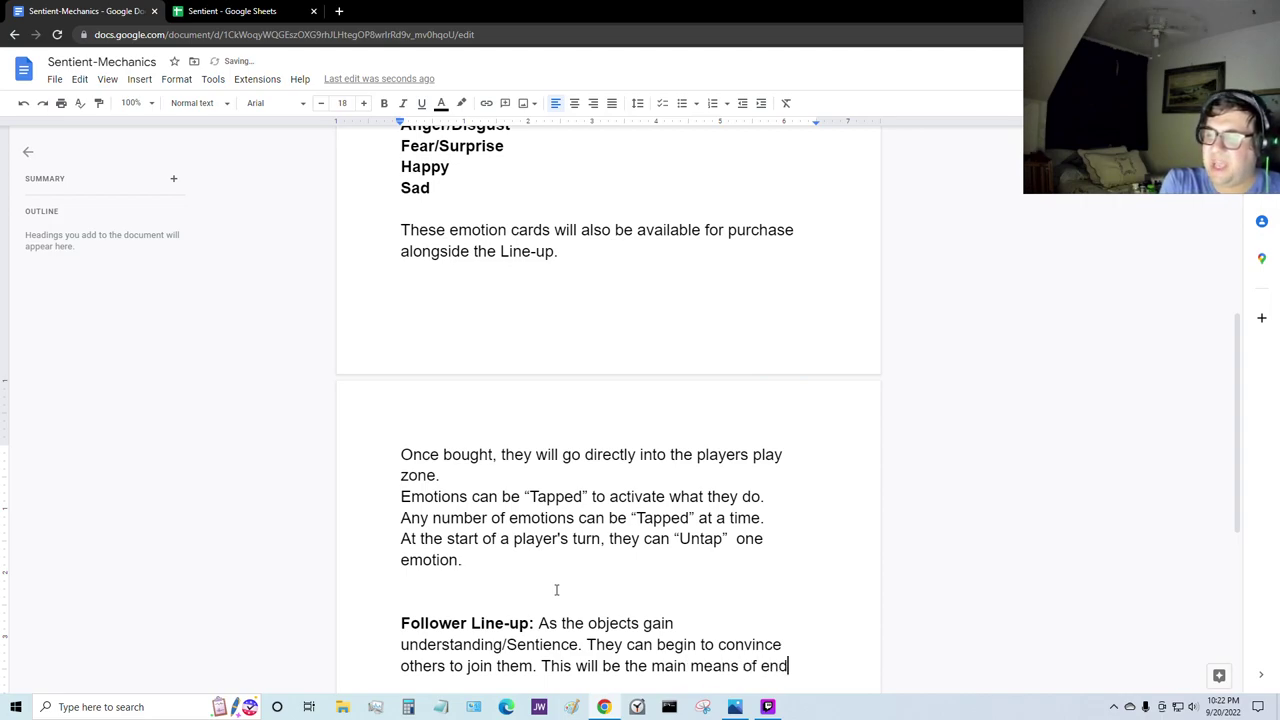
text(ing the game)
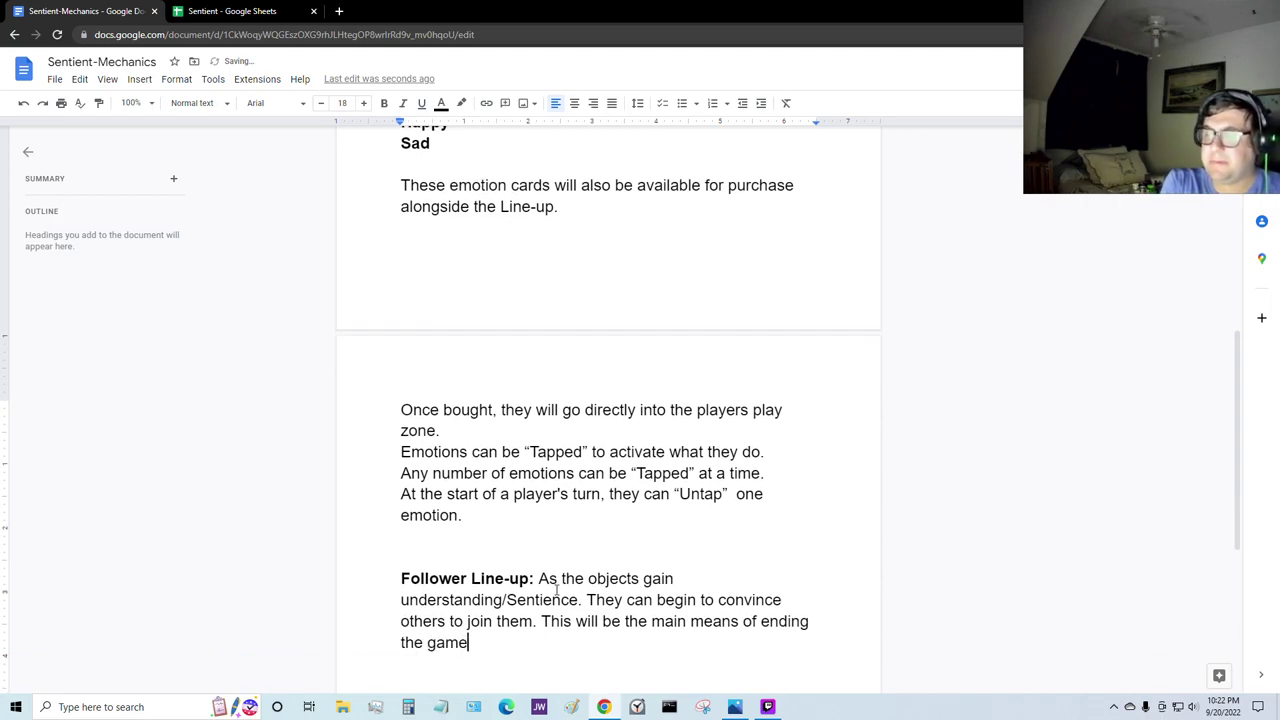
text(.)
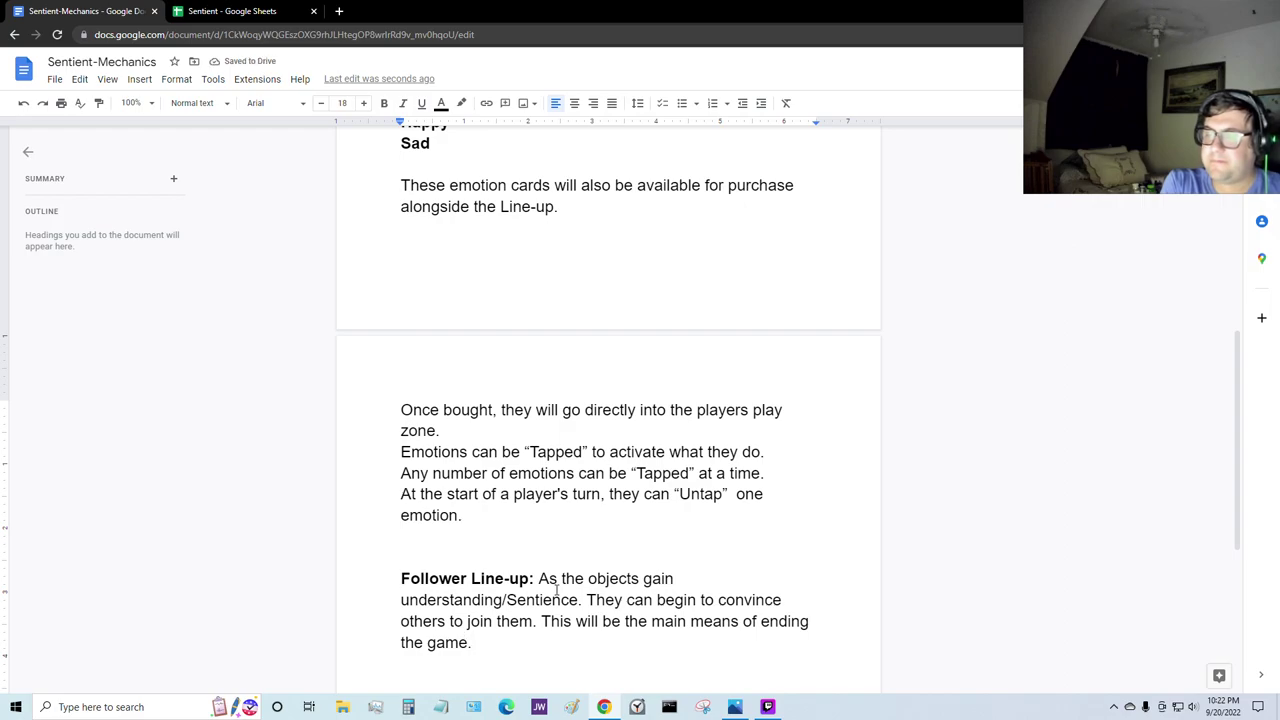
Step: Start a new paragraph, after a blank line, reading "A separate Line-up filled only with"
key(Return)
key(Return)
text(A seper)
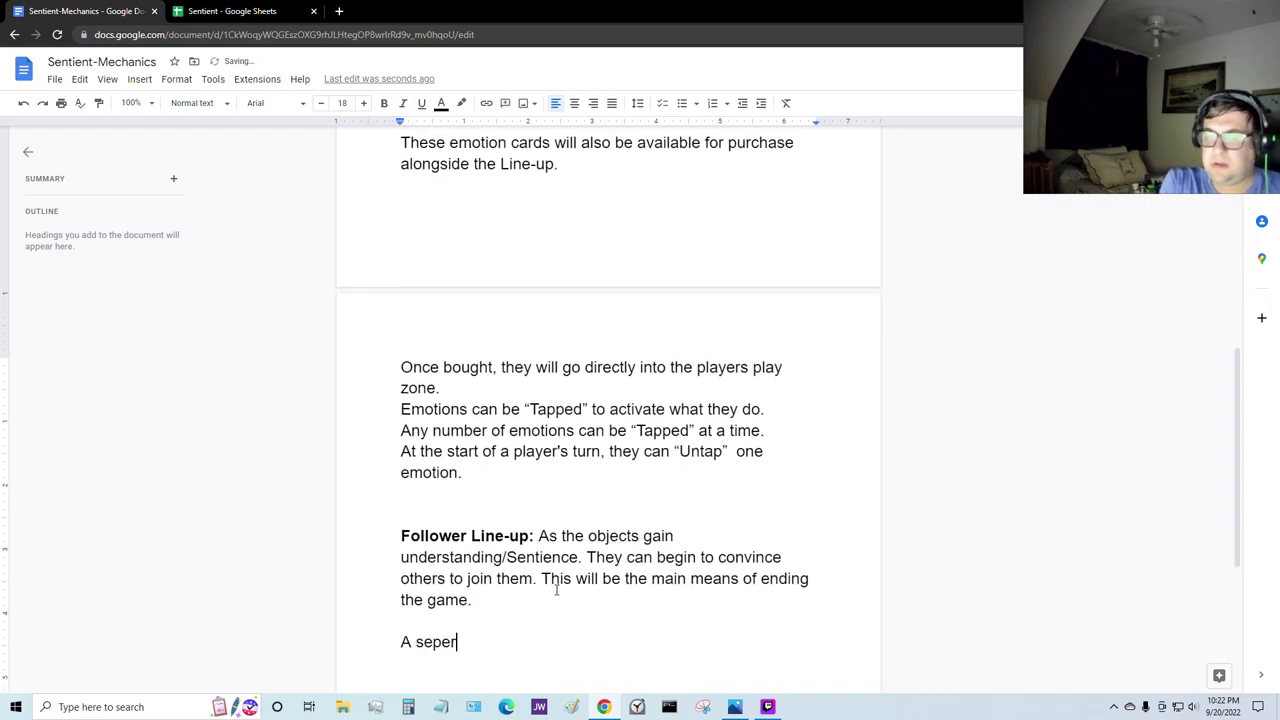
text(ate P)
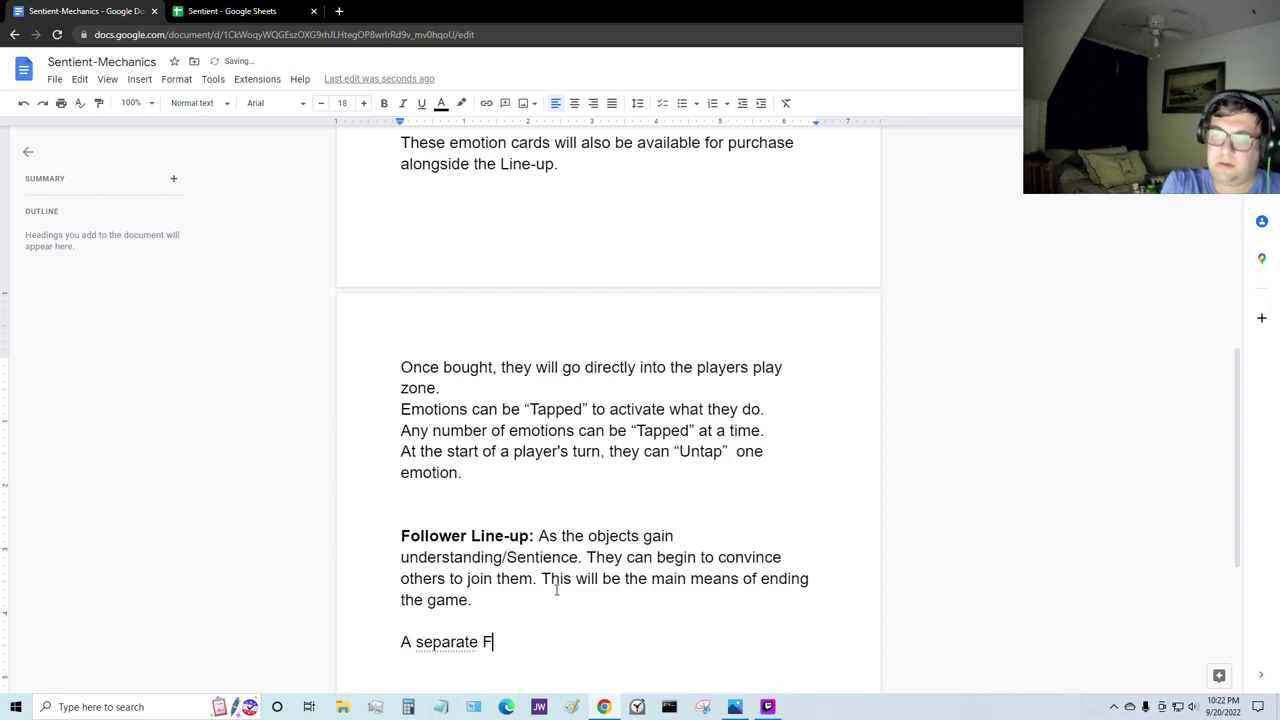
key(BackSpace)
text(Line-)
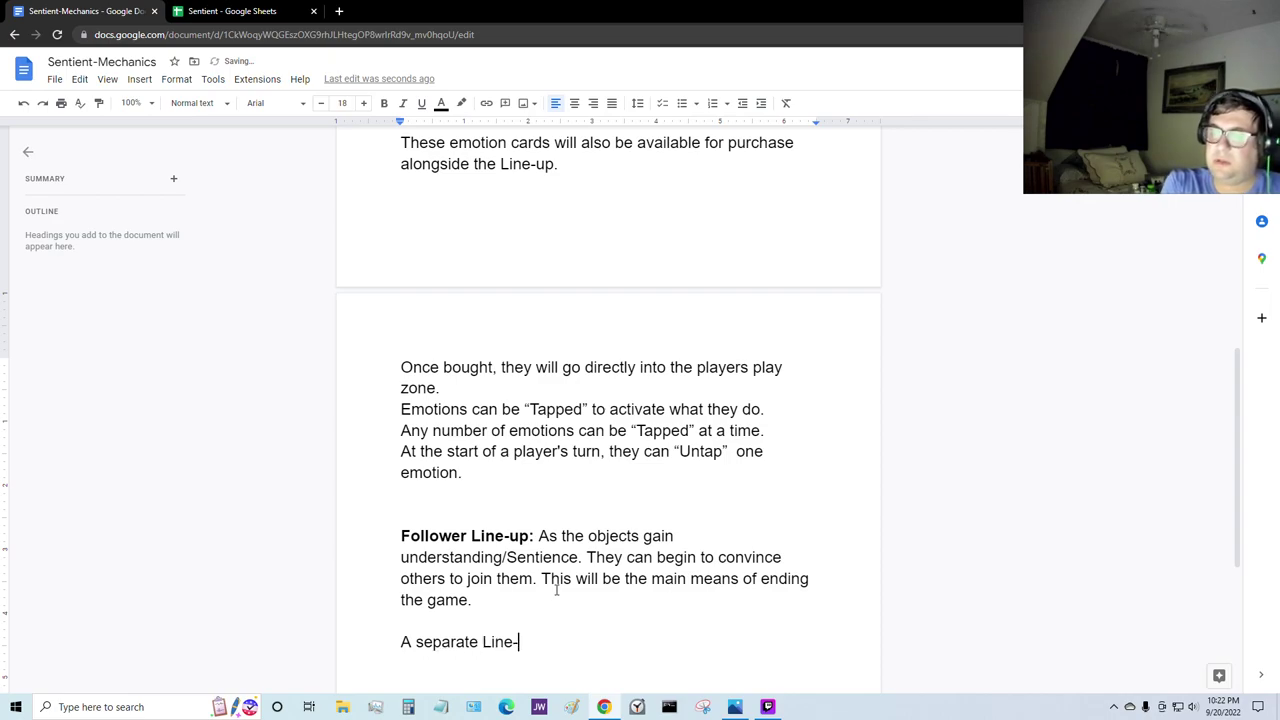
text(up where)
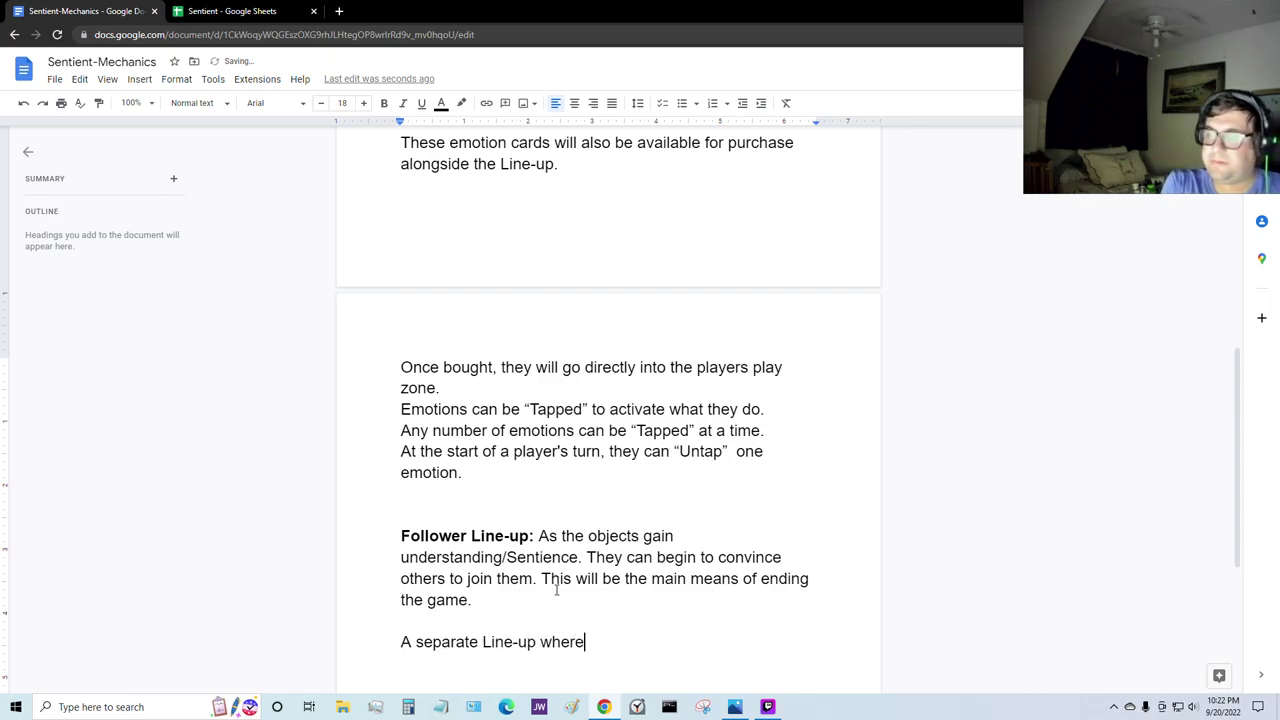
key(BackSpace)
key(BackSpace)
key(BackSpace)
key(BackSpace)
key(BackSpace)
text(filled onl)
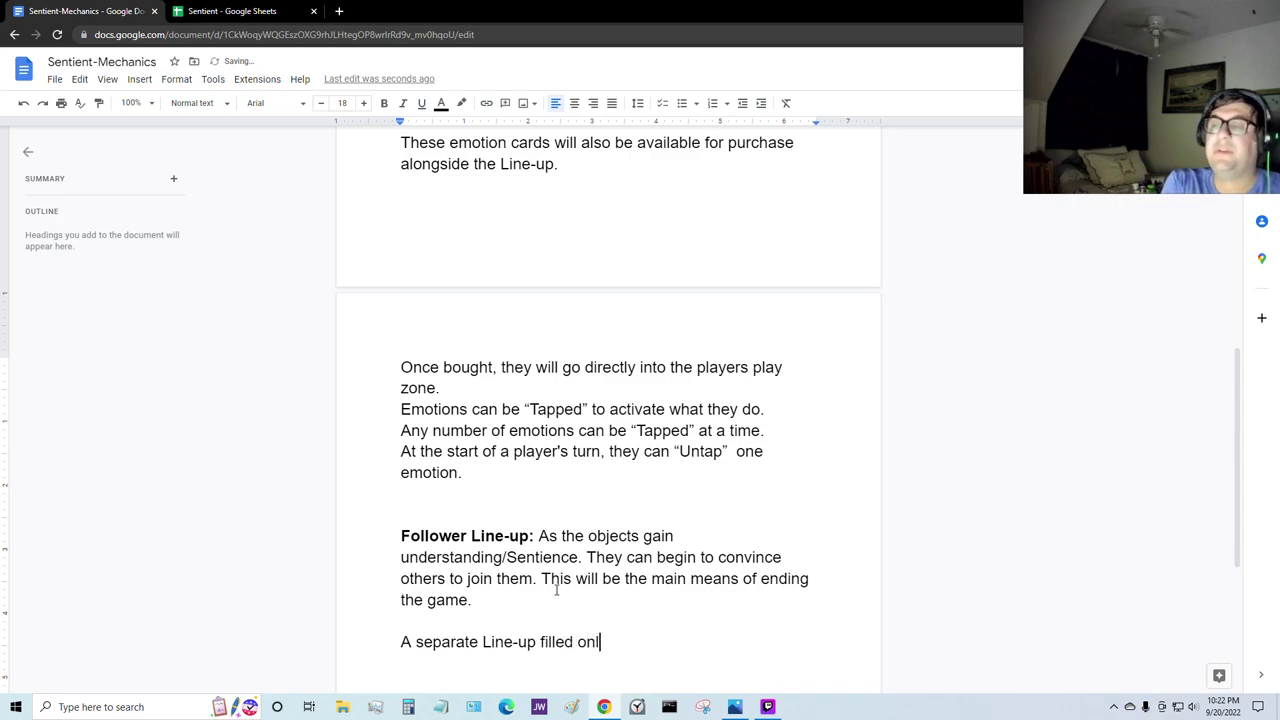
text(y with)
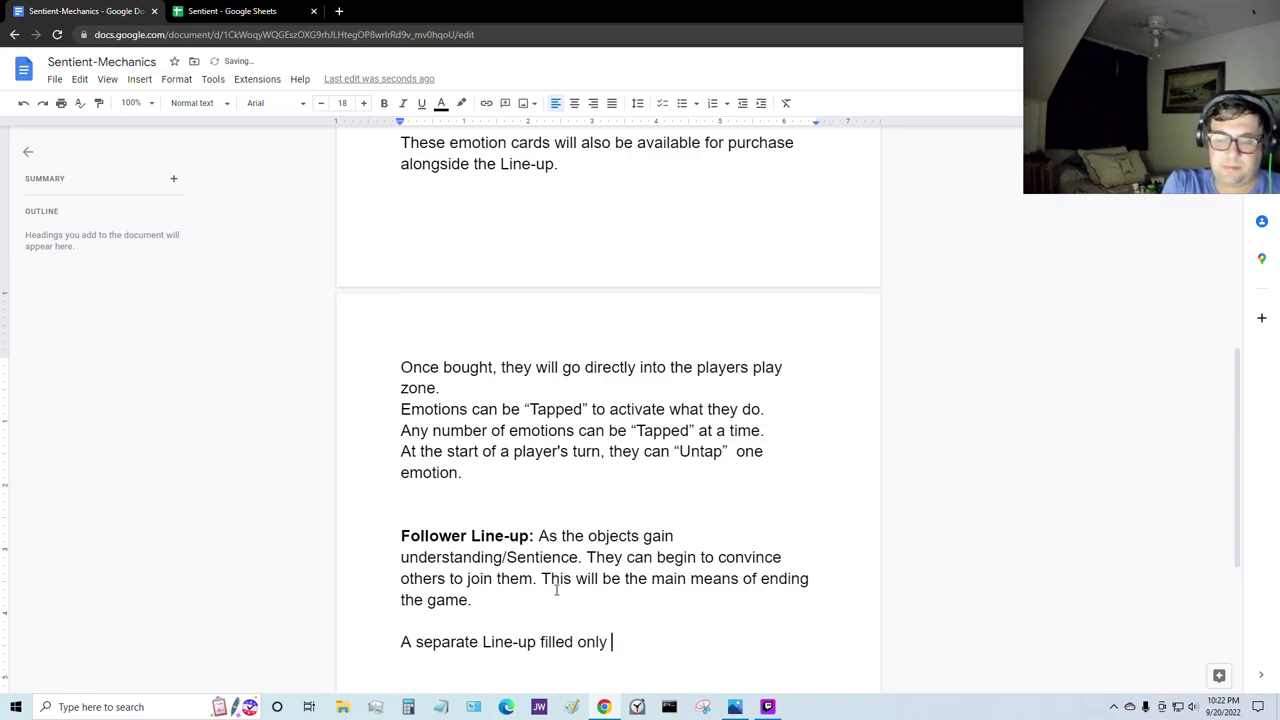
Step: Finish the separate Line-up sentence with "card type Followers.", putting only the word Followers in bold
text( Fo)
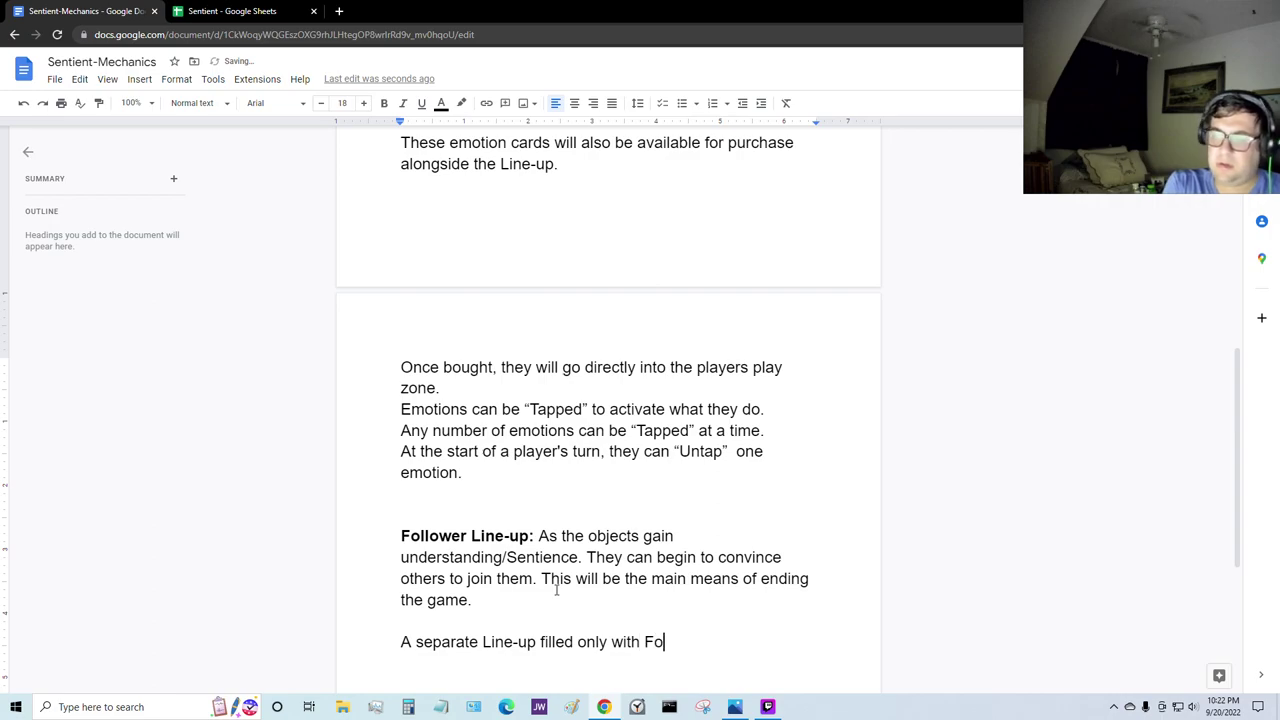
text(llo)
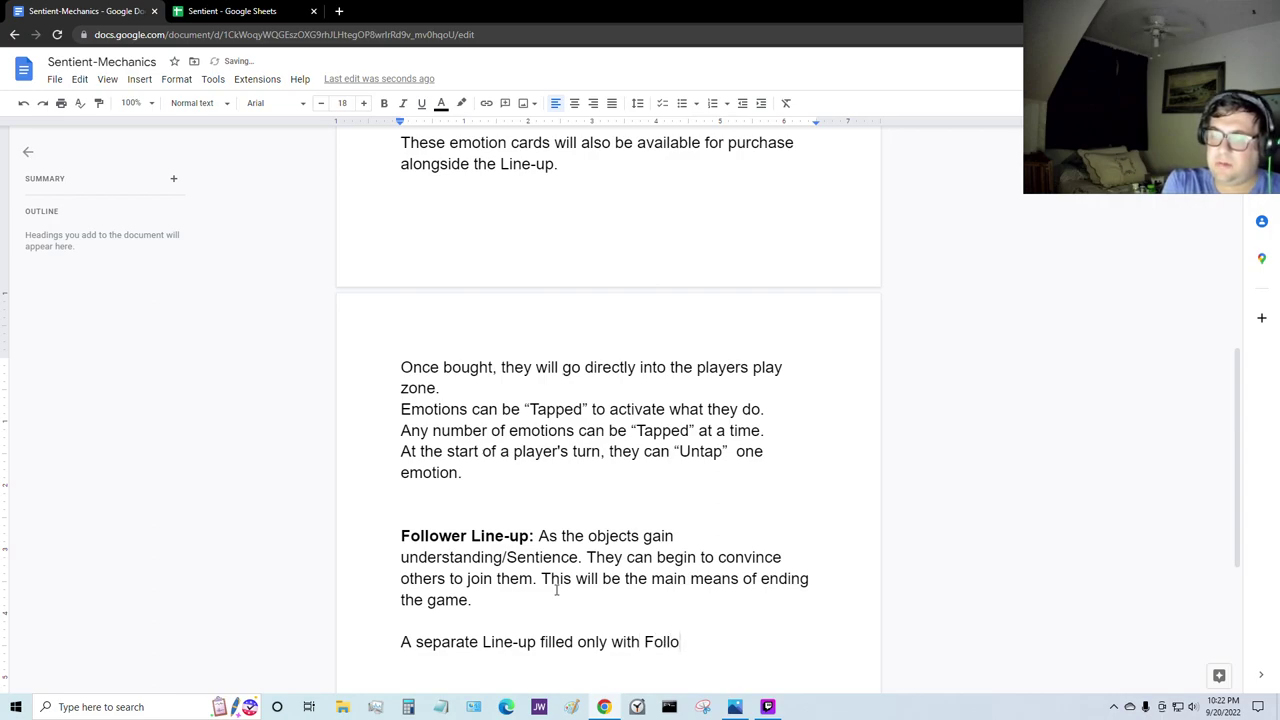
key(BackSpace)
key(BackSpace)
key(BackSpace)
key(BackSpace)
key(BackSpace)
text(card)
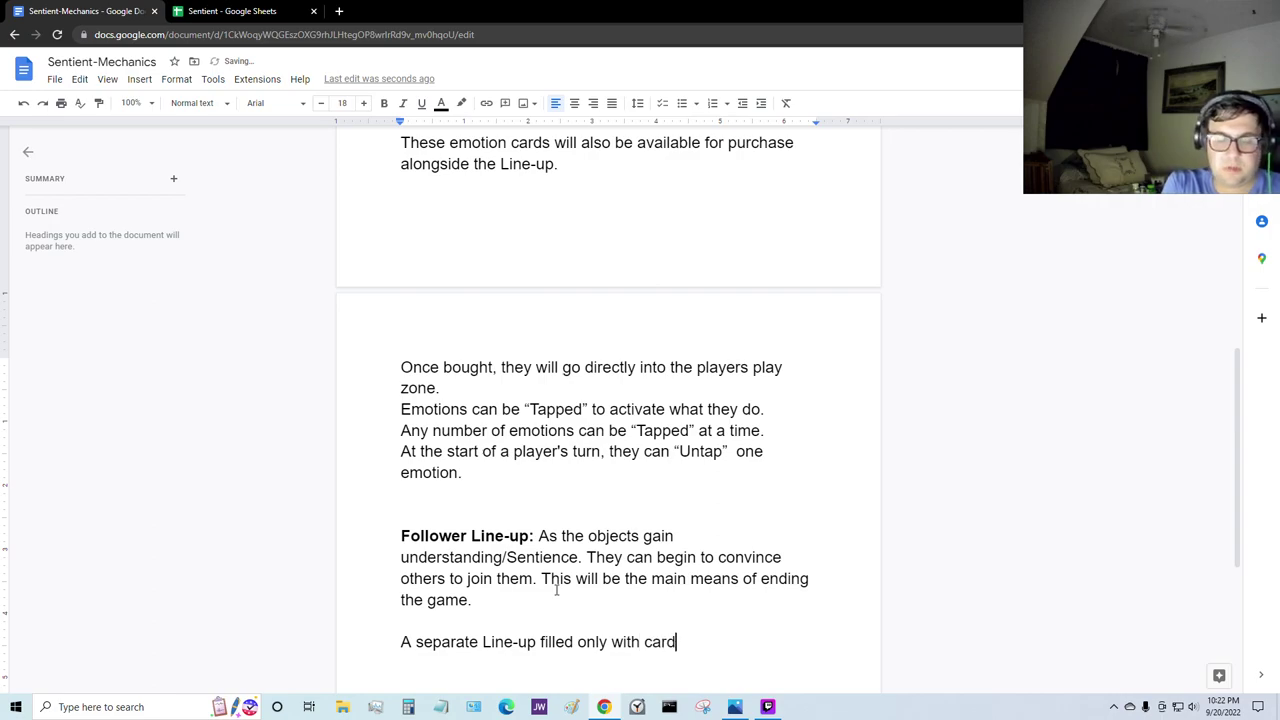
text( type F)
key(BackSpace)
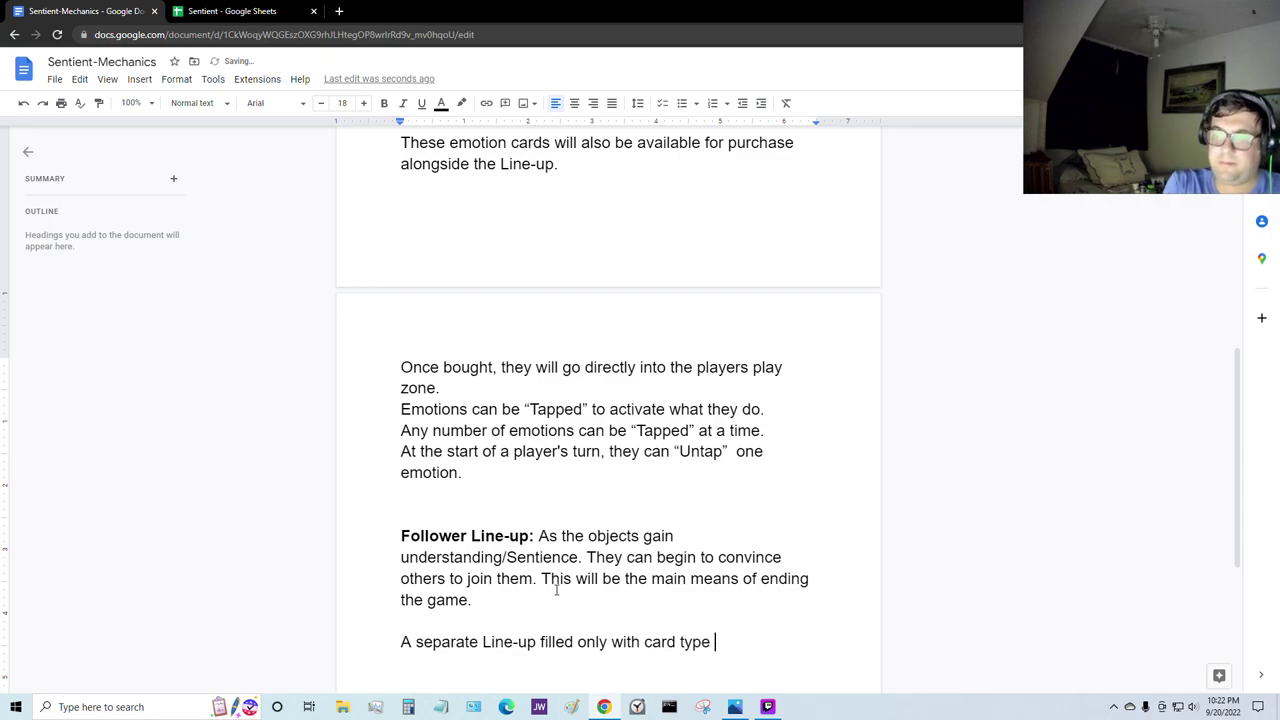
key(ctrl+b)
text(Followers)
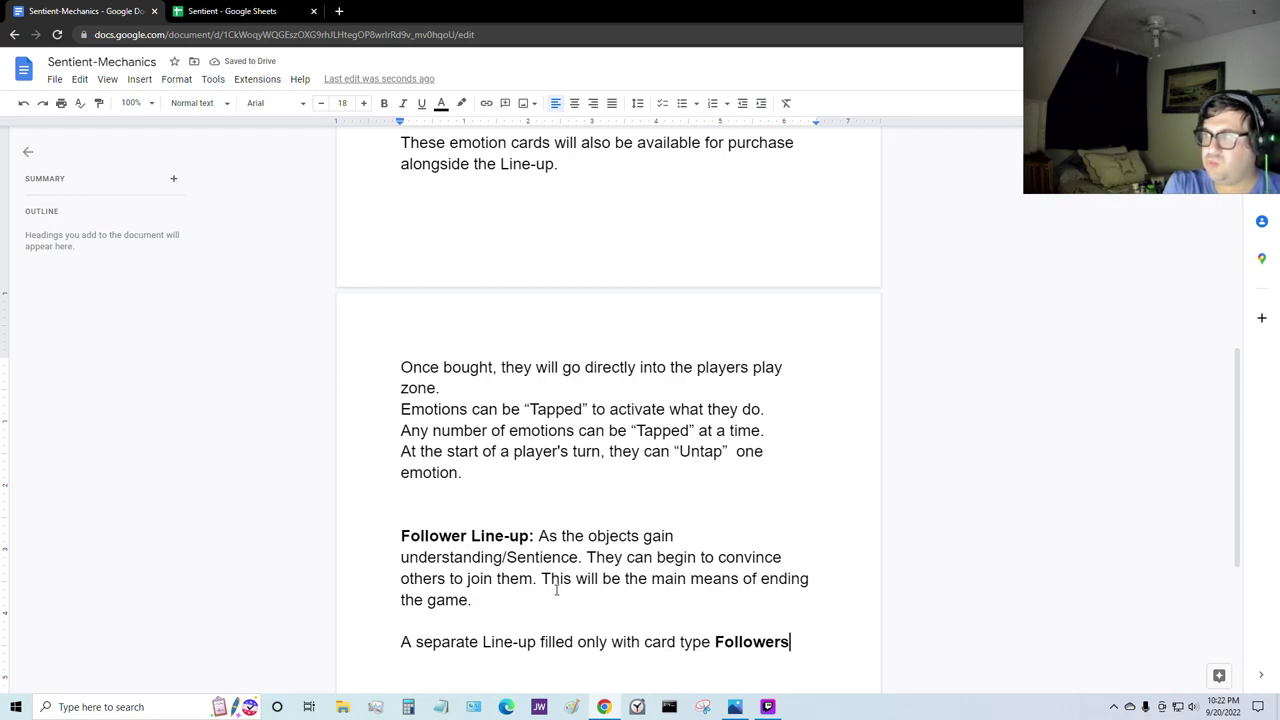
text(.)
Step: Add the sentence "The line-up will be Filled inbetween turns." on a new line below the separate Line-up sentence
key(Return)
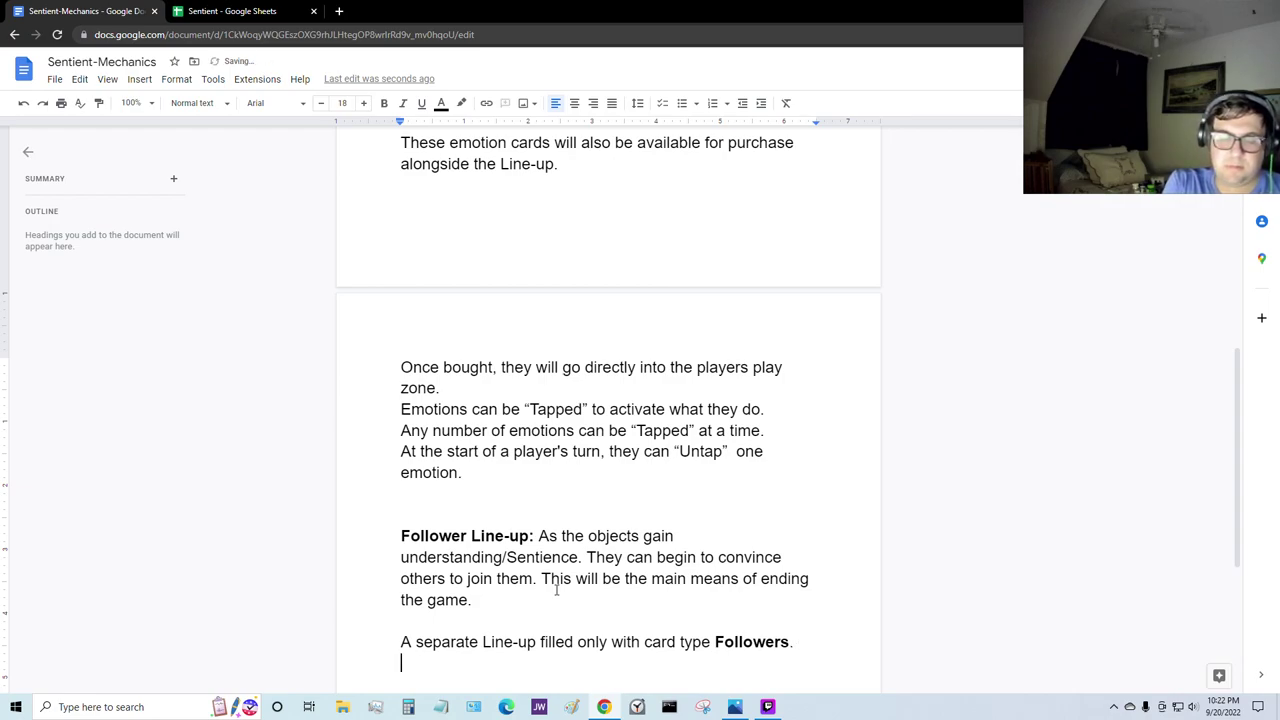
text(The line-up will be r)
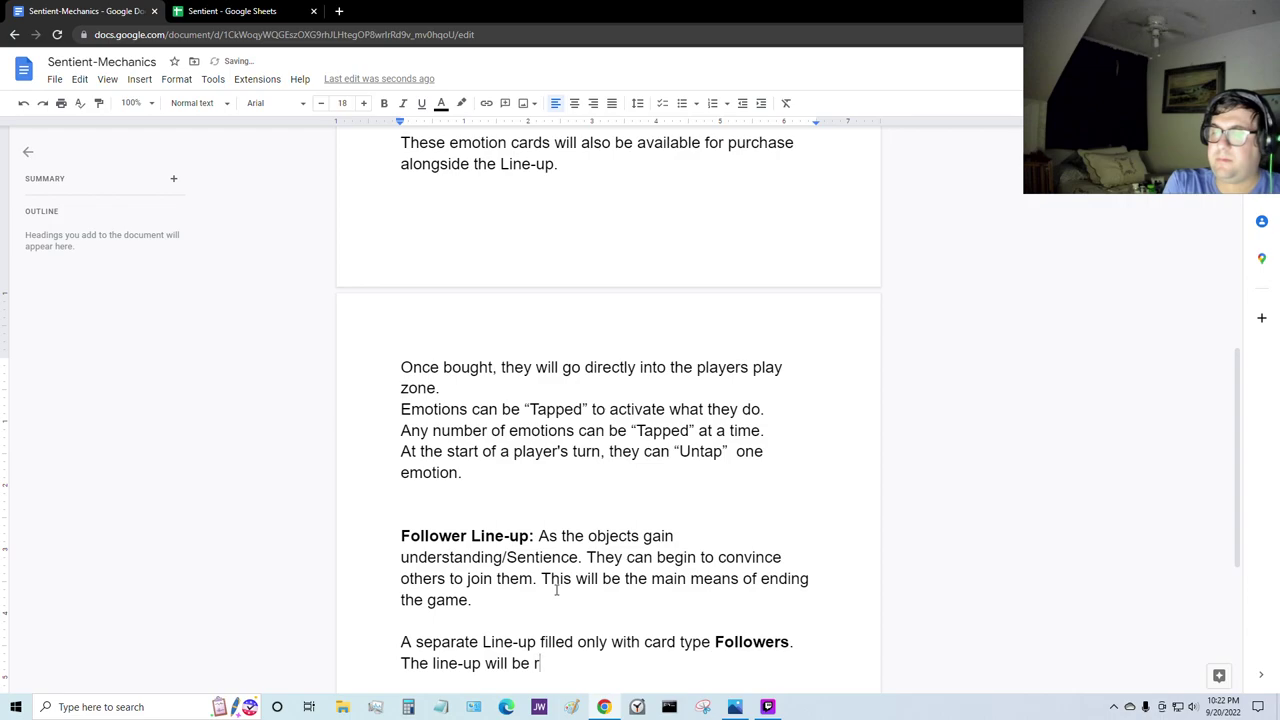
key(BackSpace)
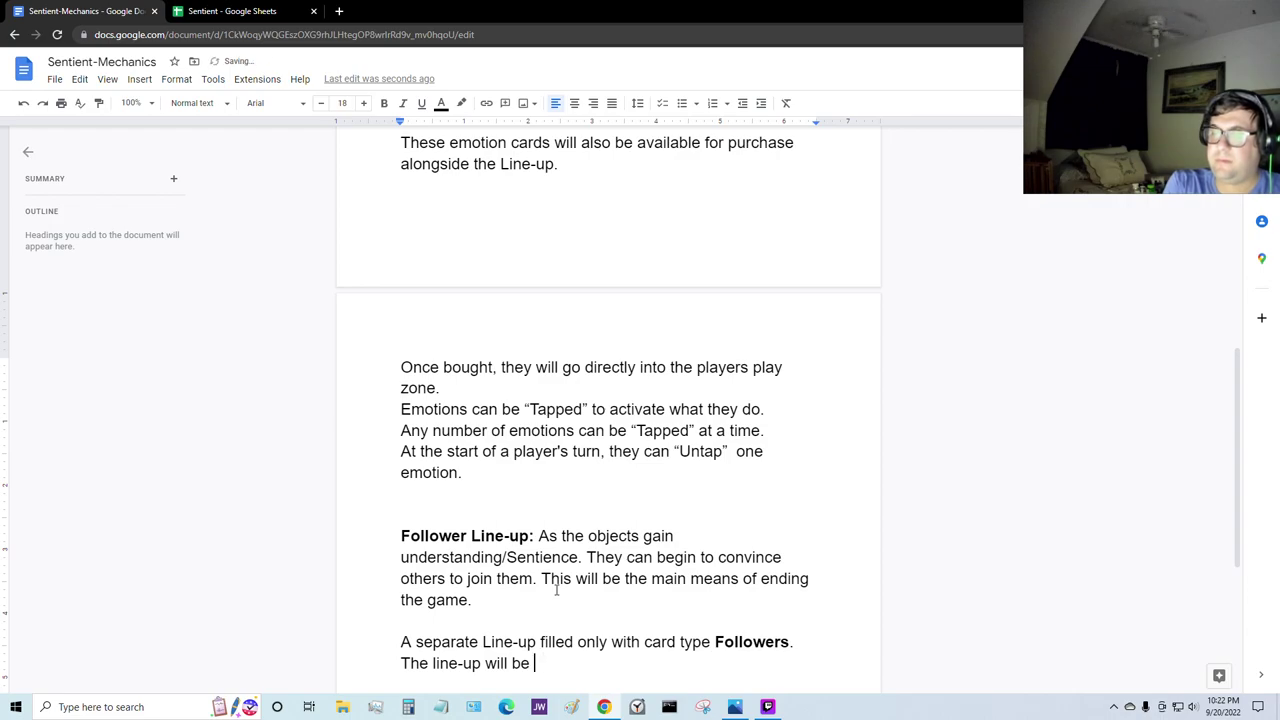
text(Filled afte)
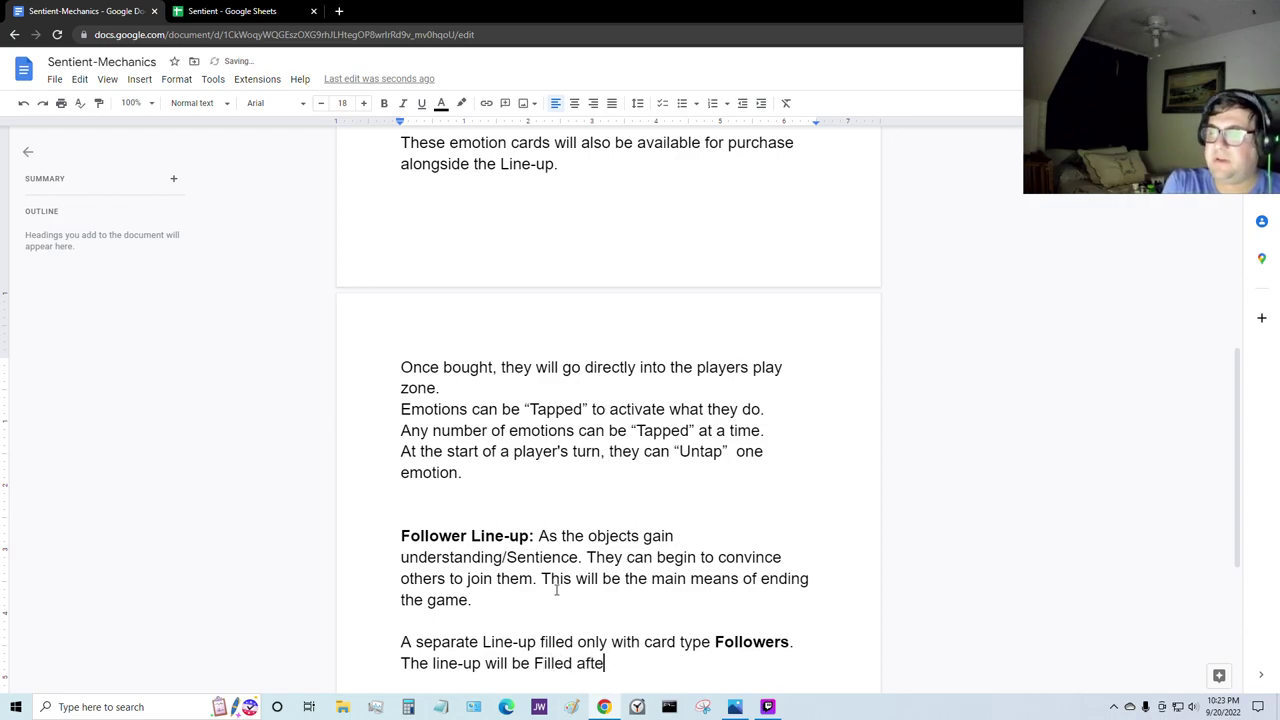
key(BackSpace)
key(BackSpace)
key(BackSpace)
key(BackSpace)
text(inb)
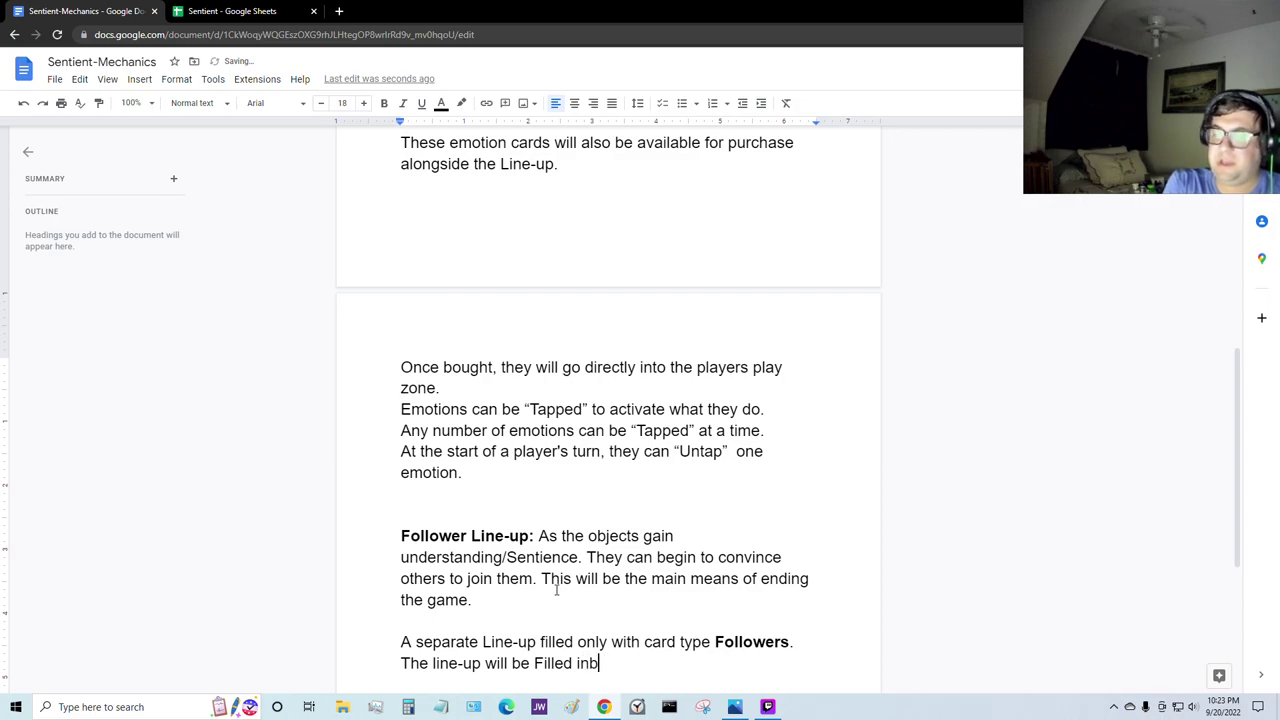
text(etw)
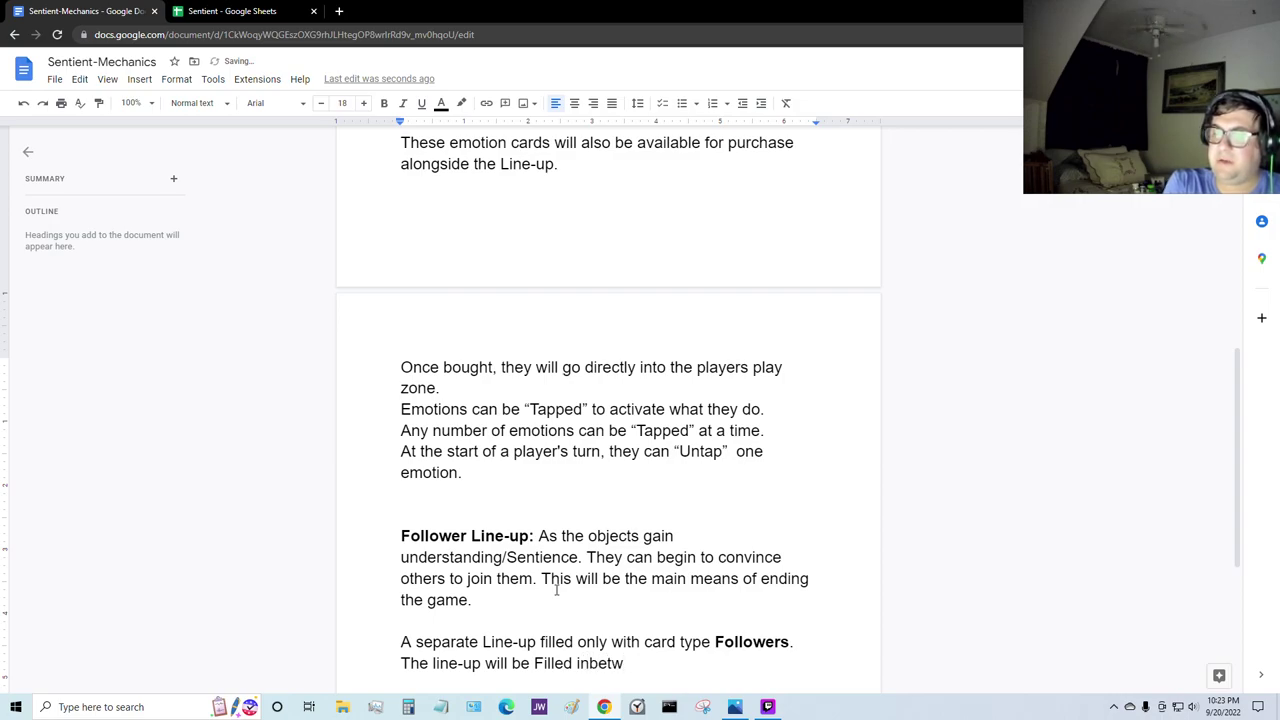
text(een turns)
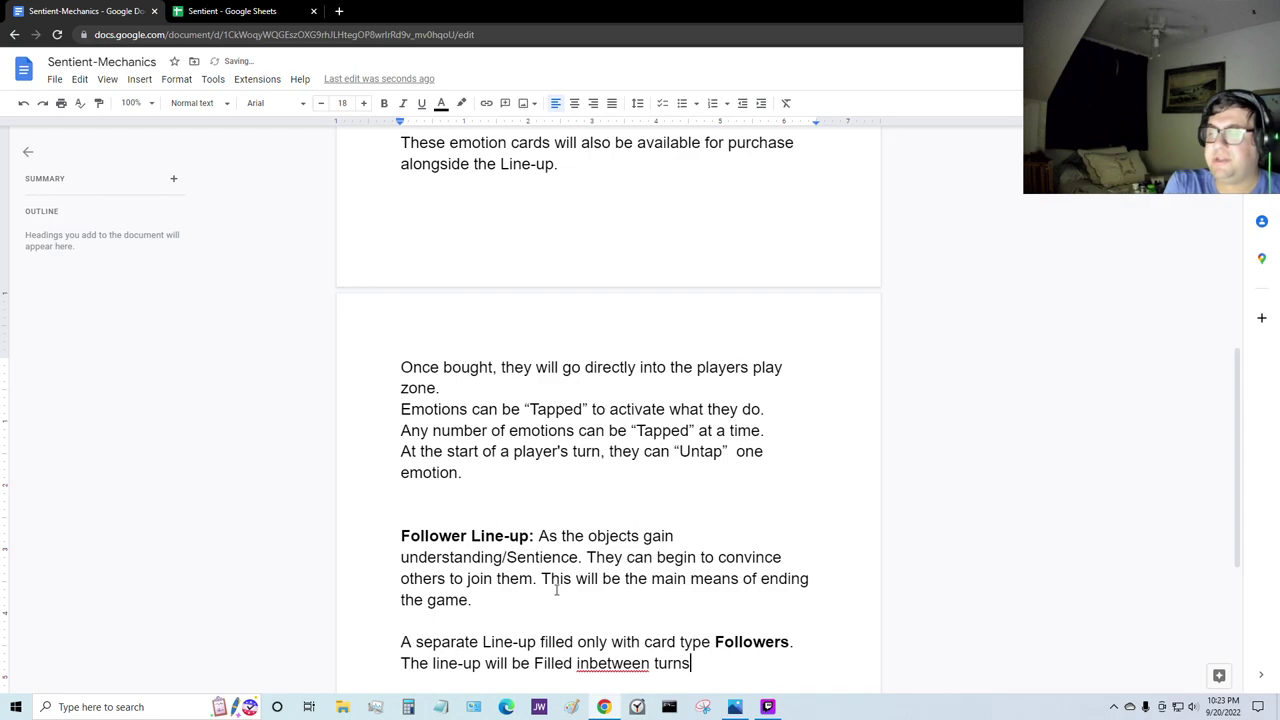
text(.)
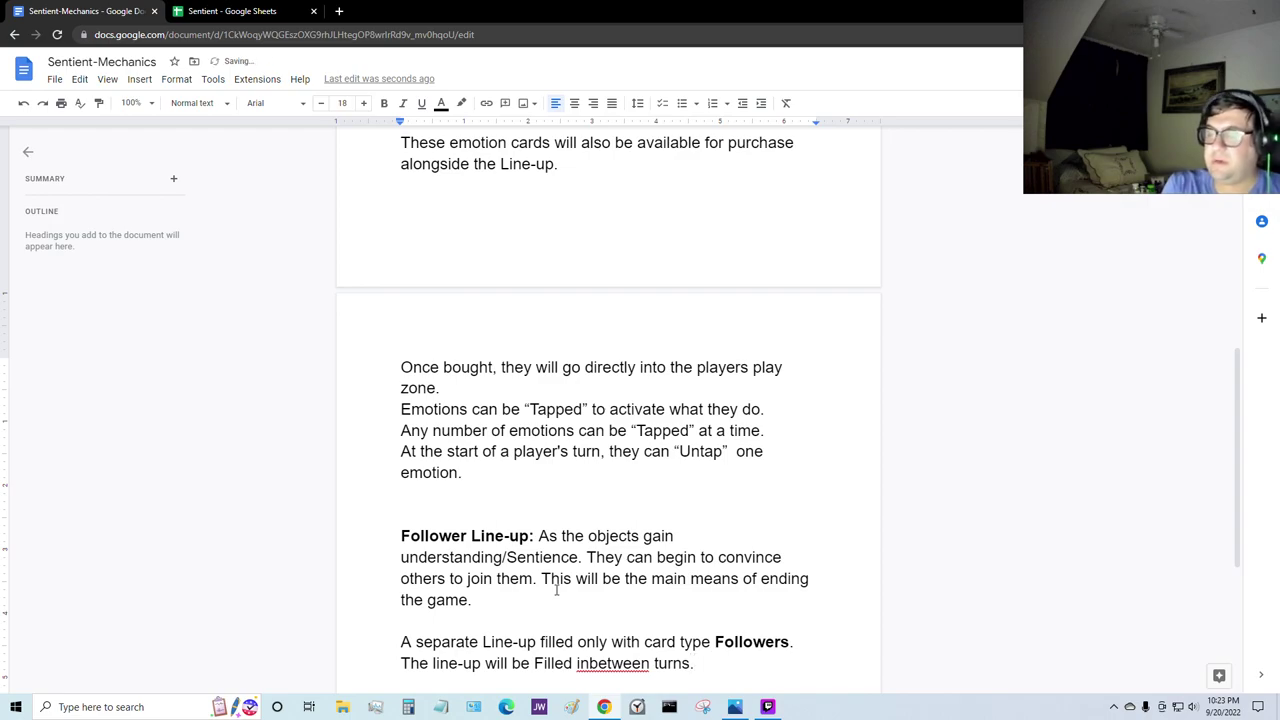
Step: Add "Line-up of 5 cards" as its own paragraph, with a blank line before and after it
key(Return)
key(Return)
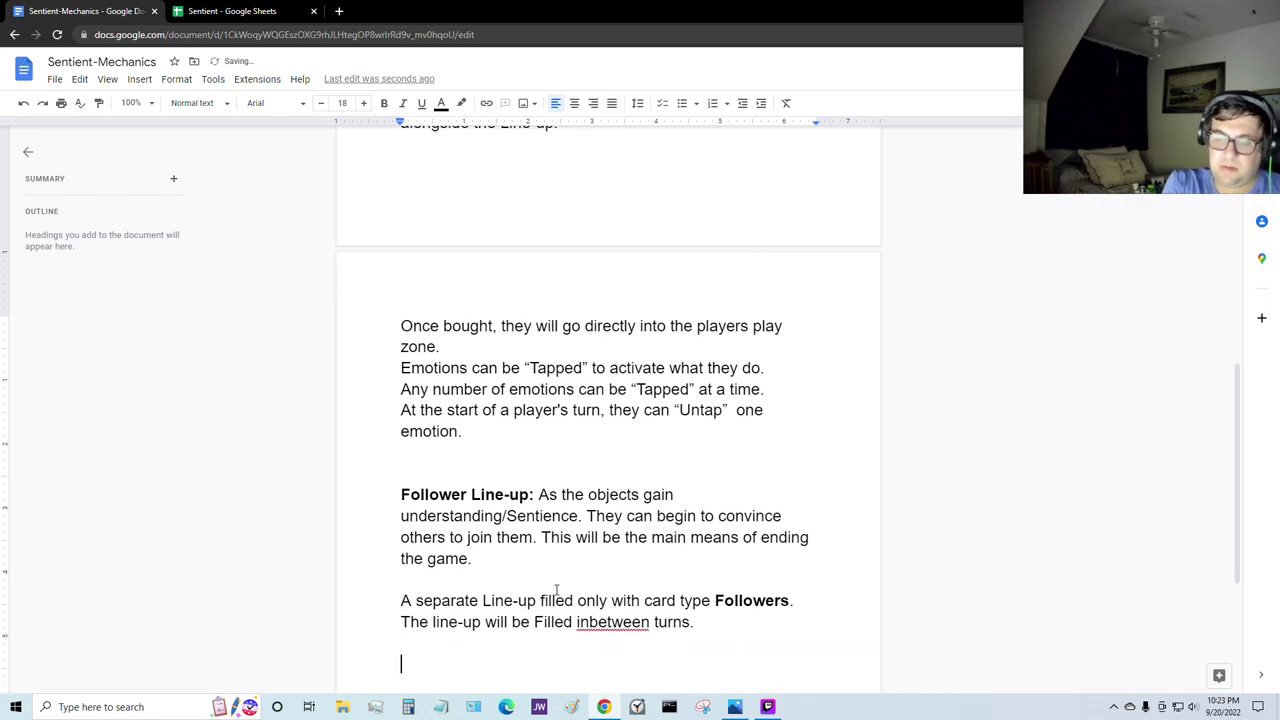
text(Line)
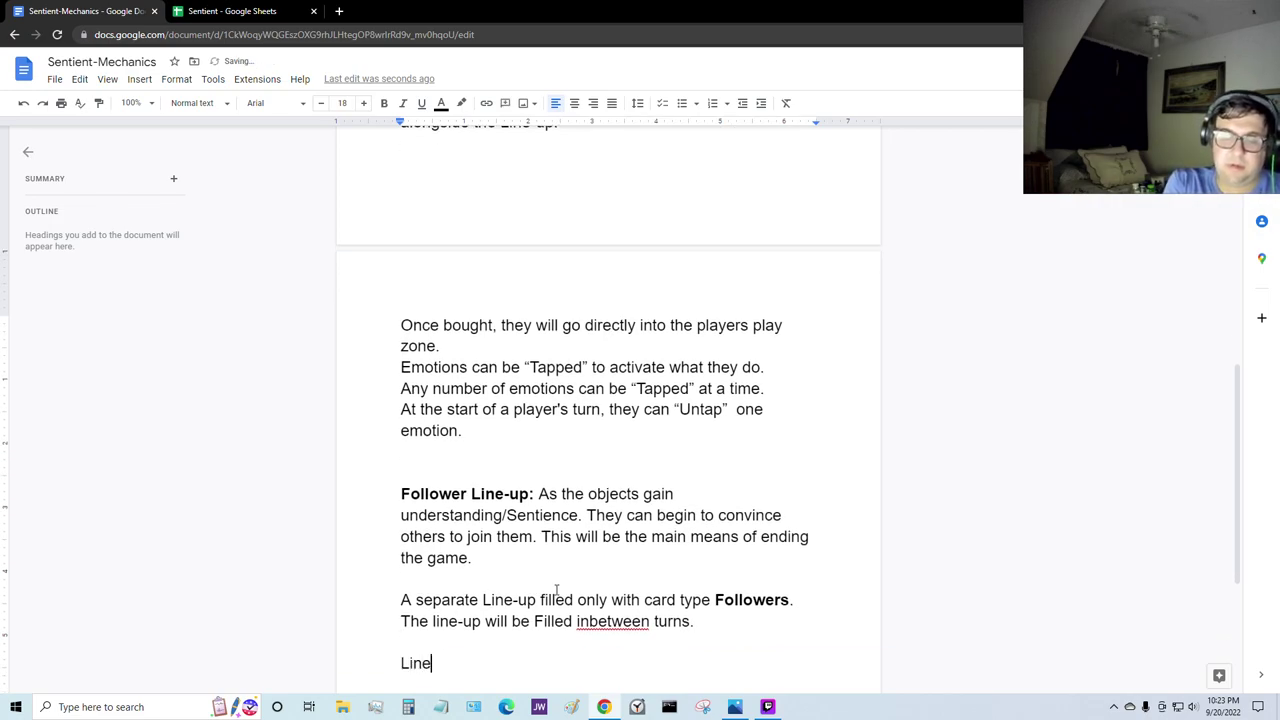
text(-up of 5 cards)
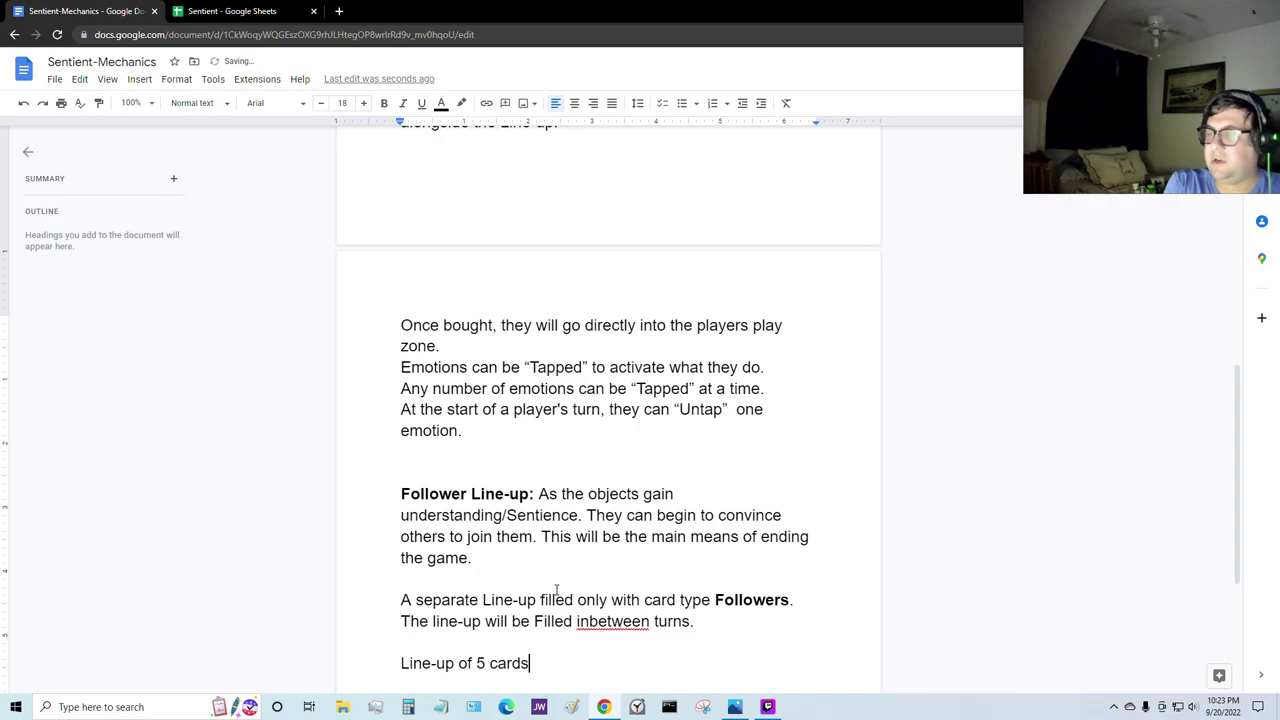
key(Return)
key(Return)
text(Mos)
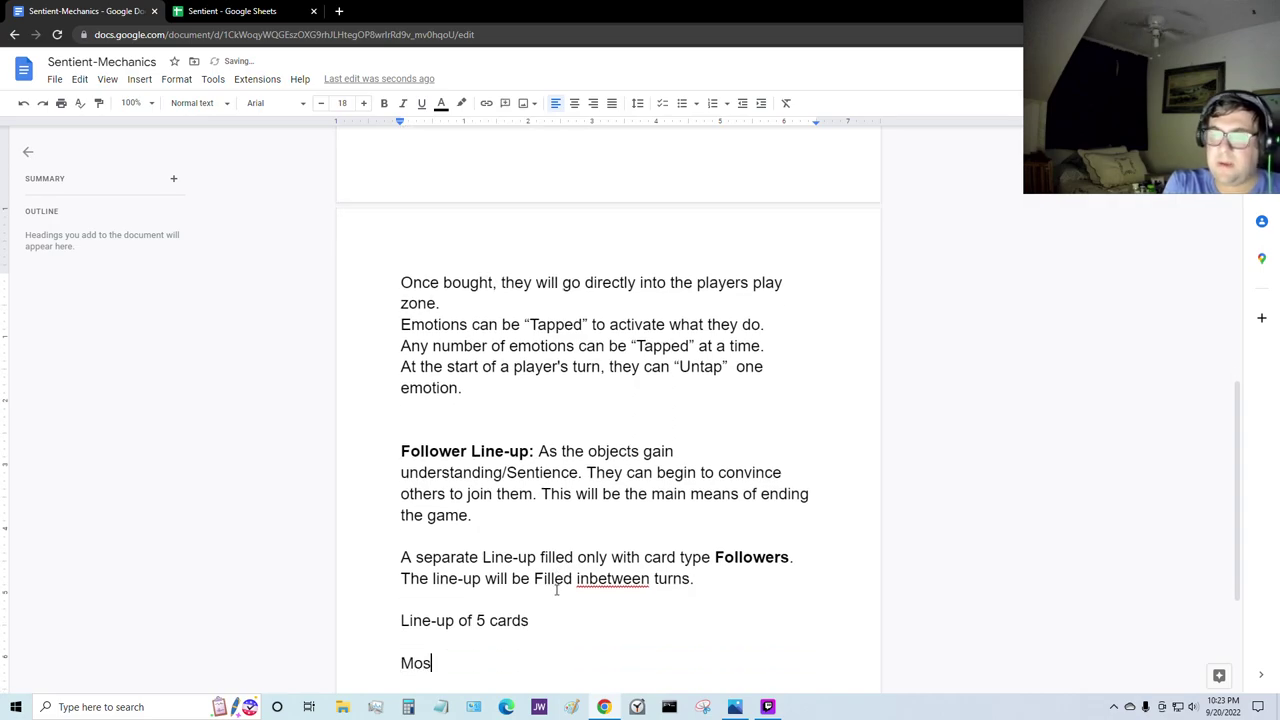
key(BackSpace)
key(BackSpace)
key(BackSpace)
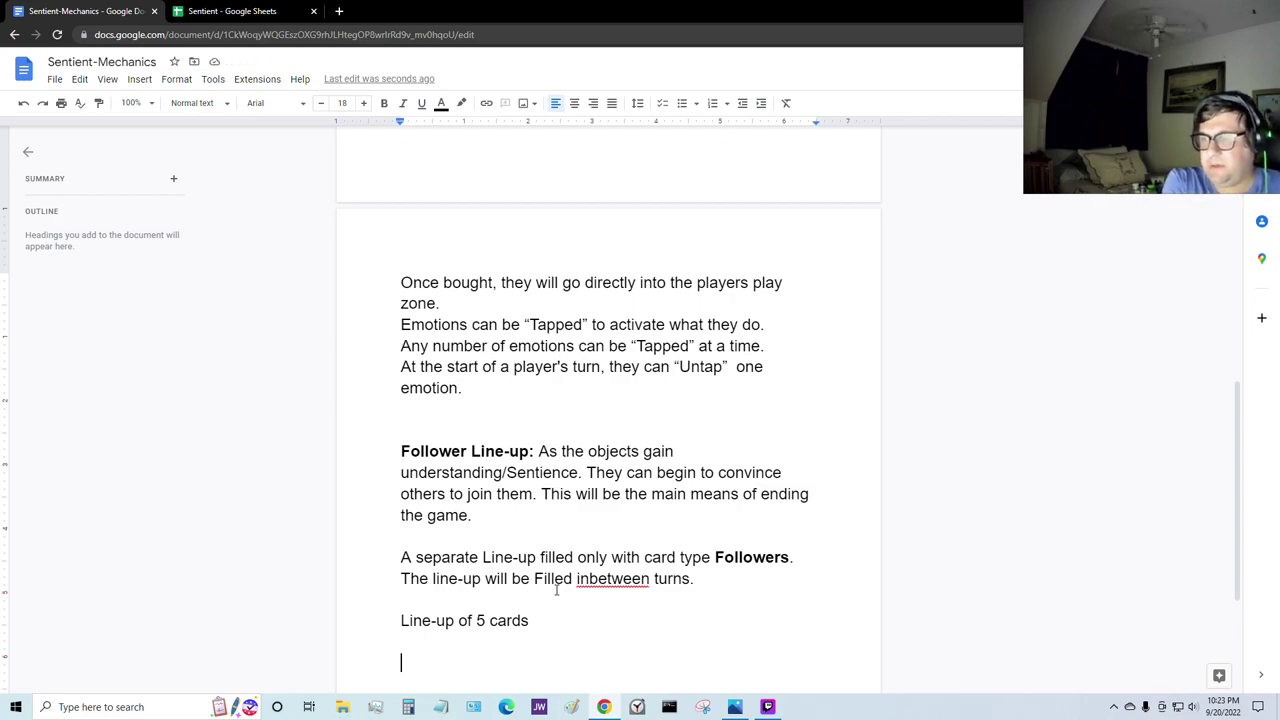
Step: Write "Most Follower cards will simply be for the sake of VPs", with only the words Most and VPs in bold
key(ctrl+b)
text(Most)
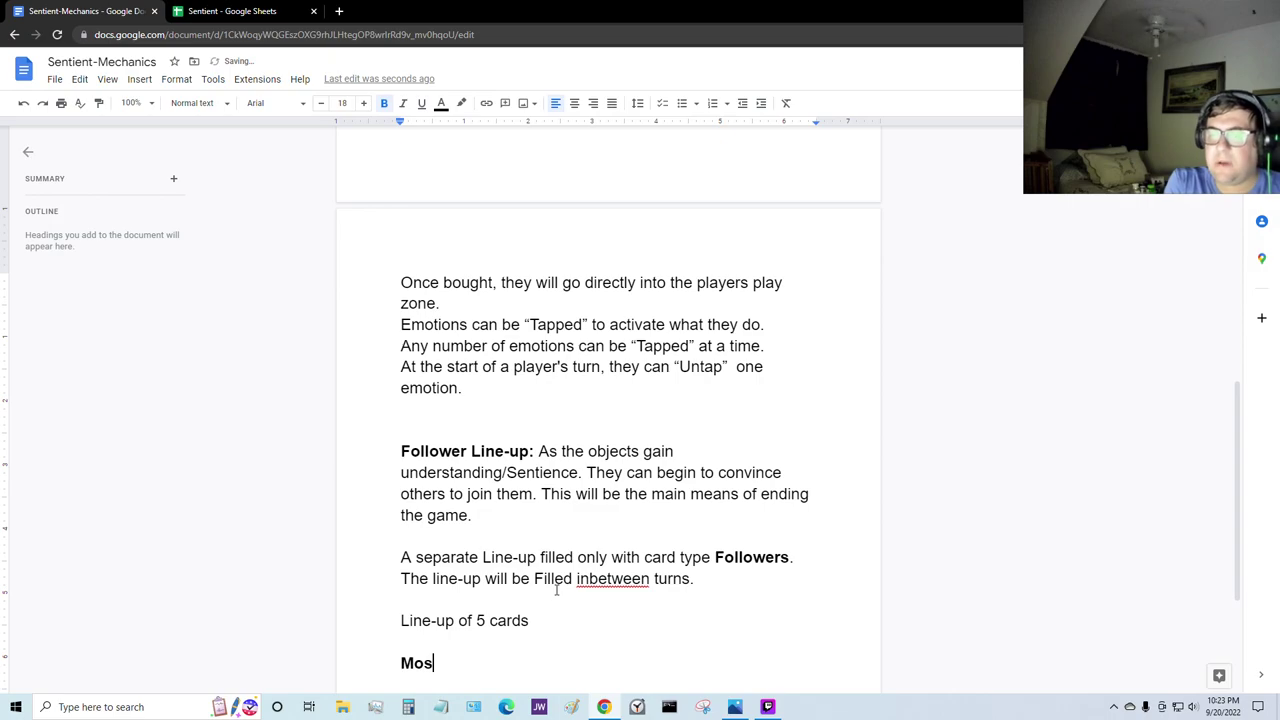
key(ctrl+b)
text(Followe)
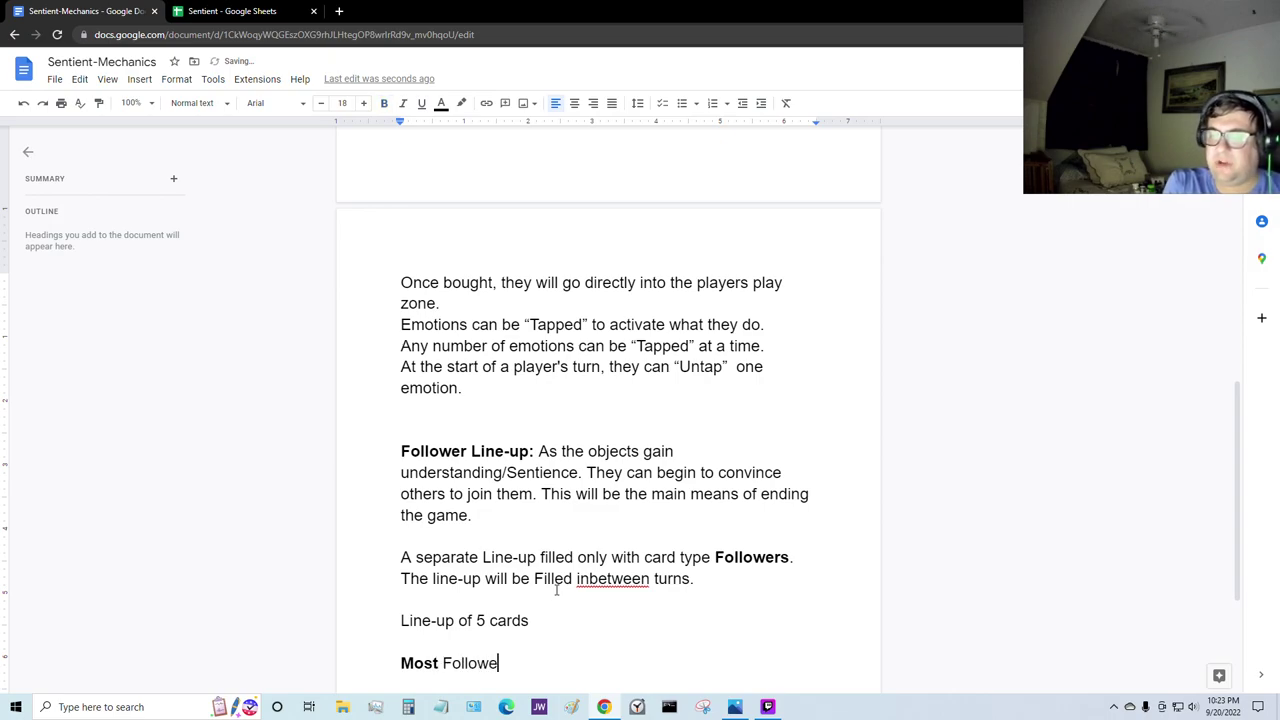
text(r cards)
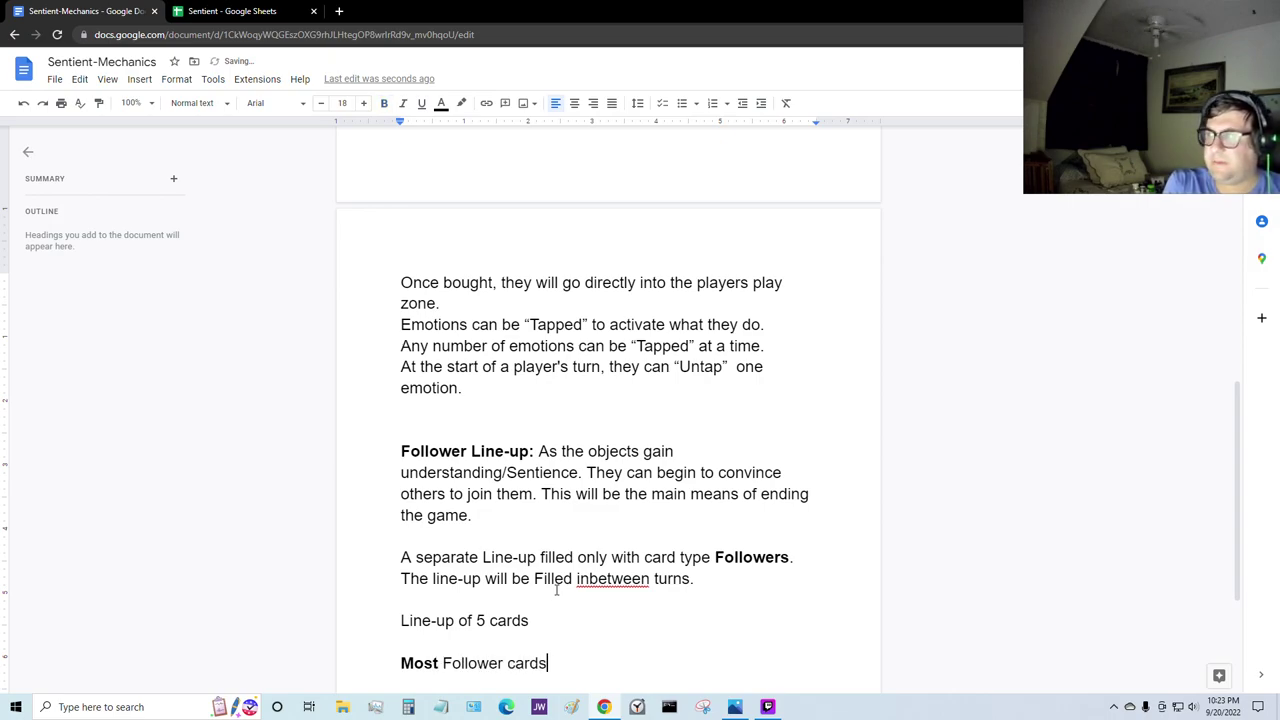
text( wil)
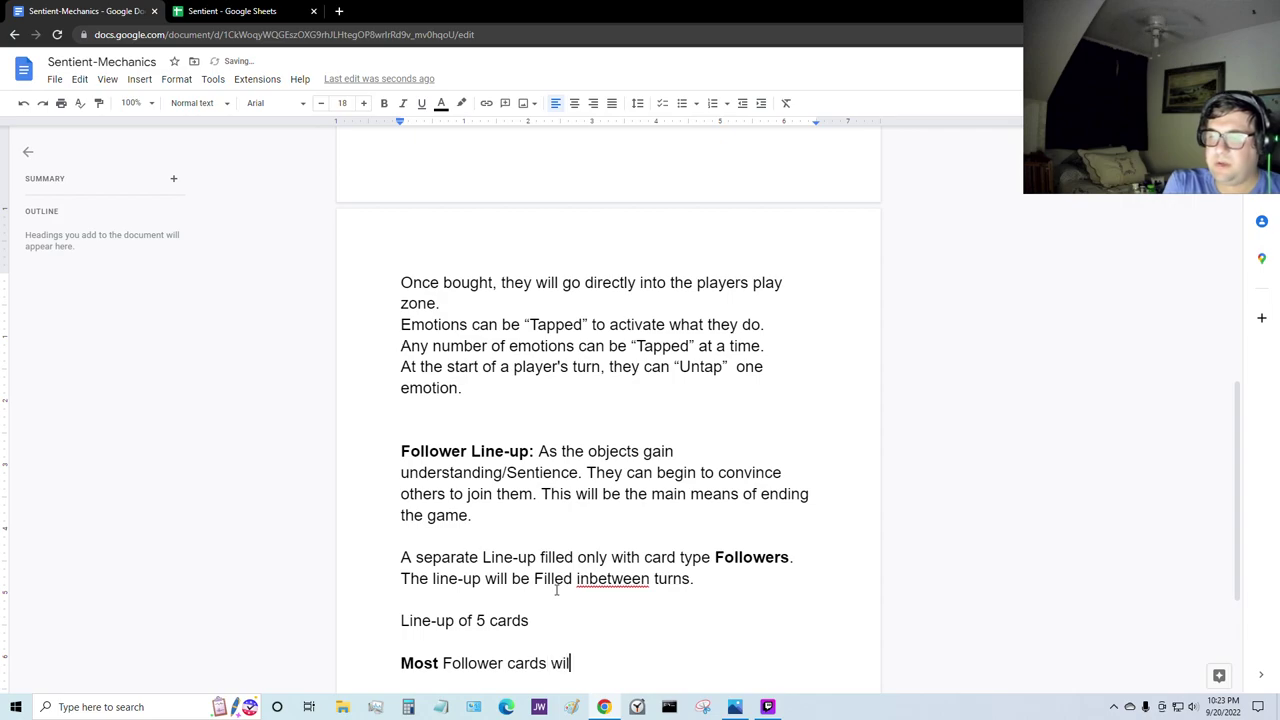
text(l simply )
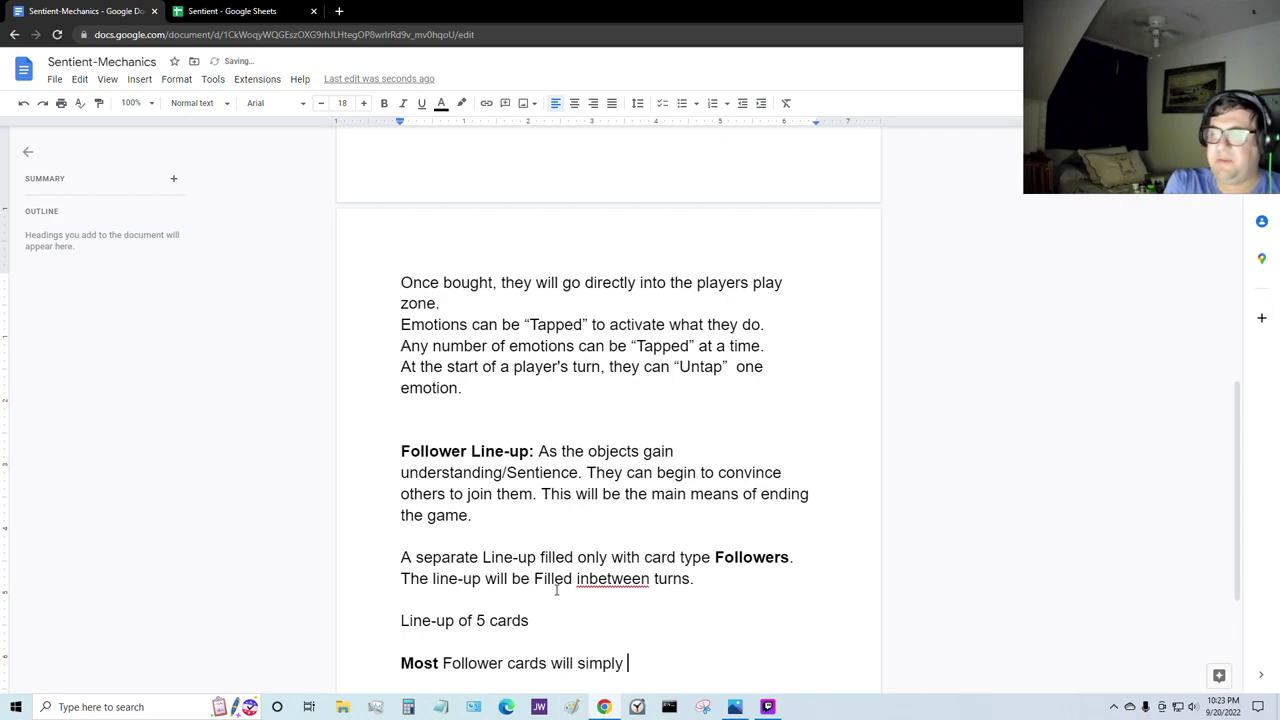
text(be for the sake of)
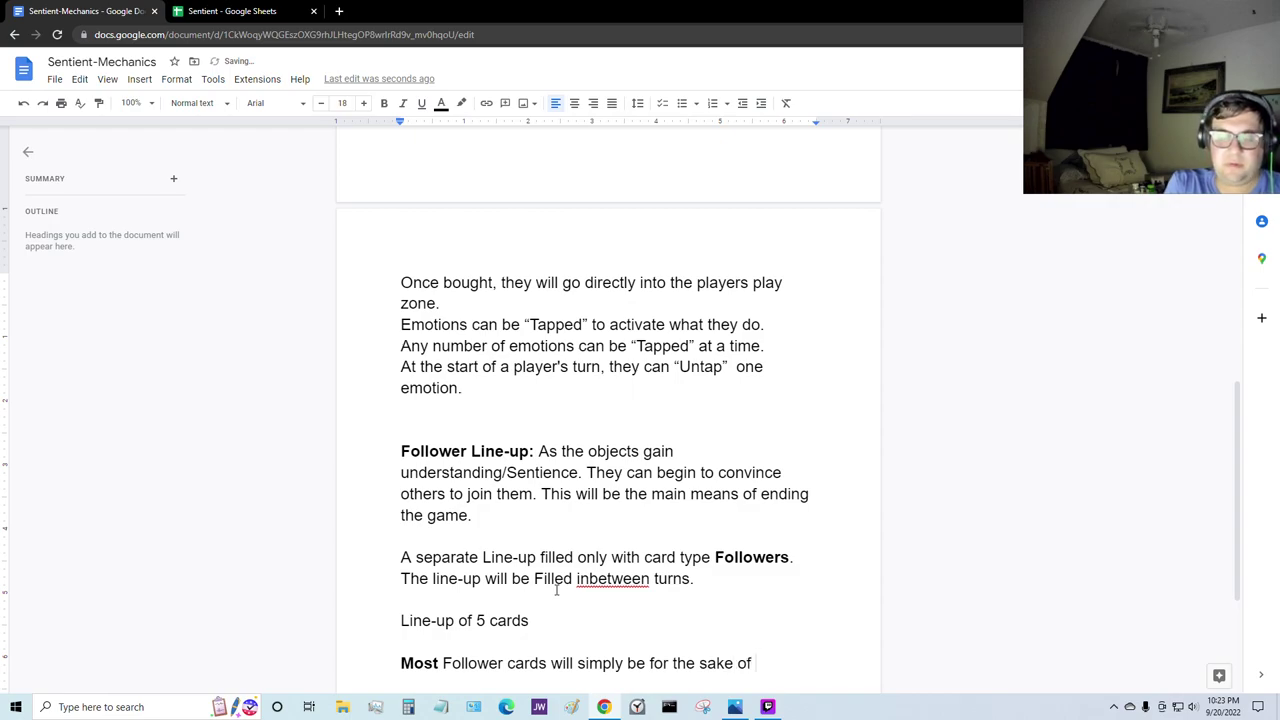
key(ctrl+b)
text(VP)
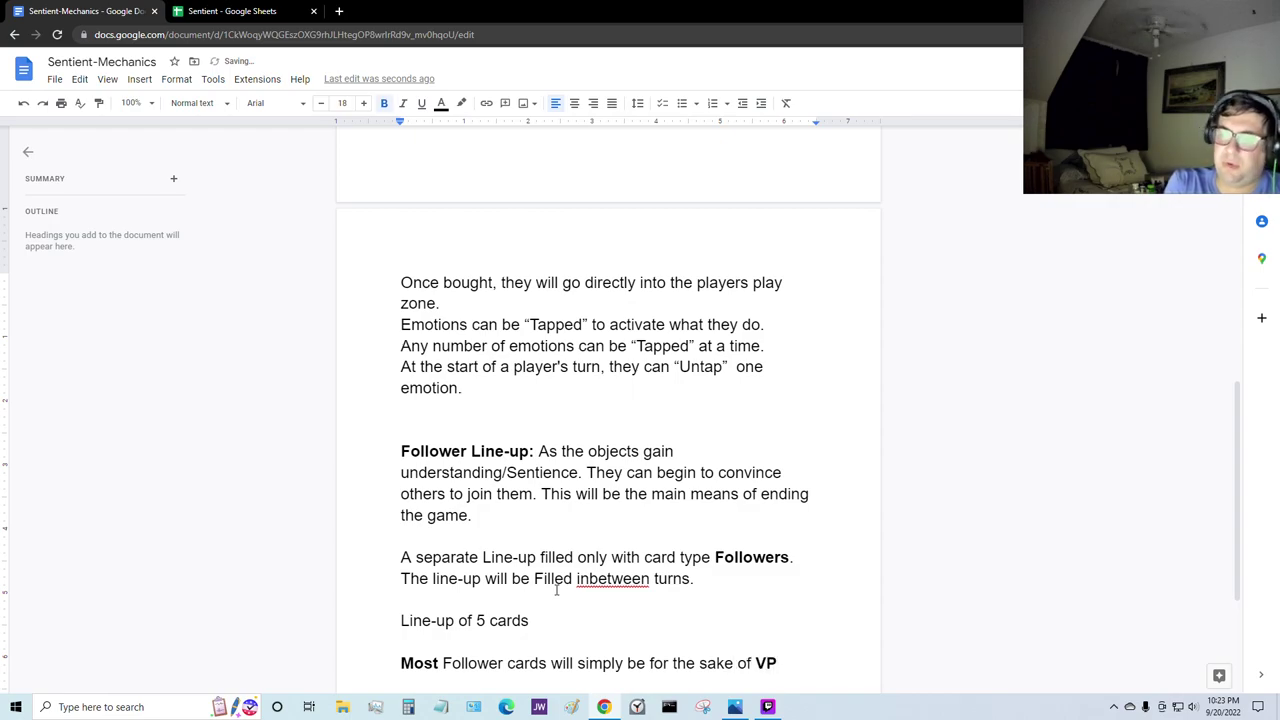
text(s)
key(ctrl+b)
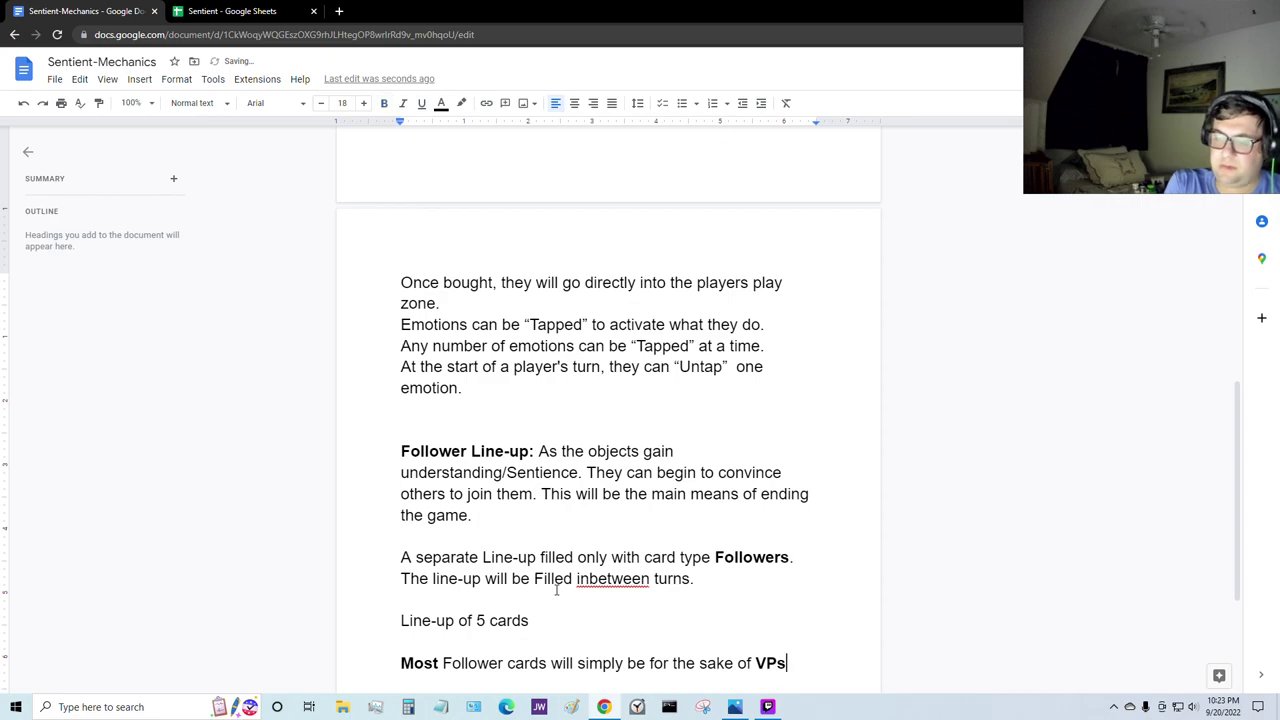
text(Possibly)
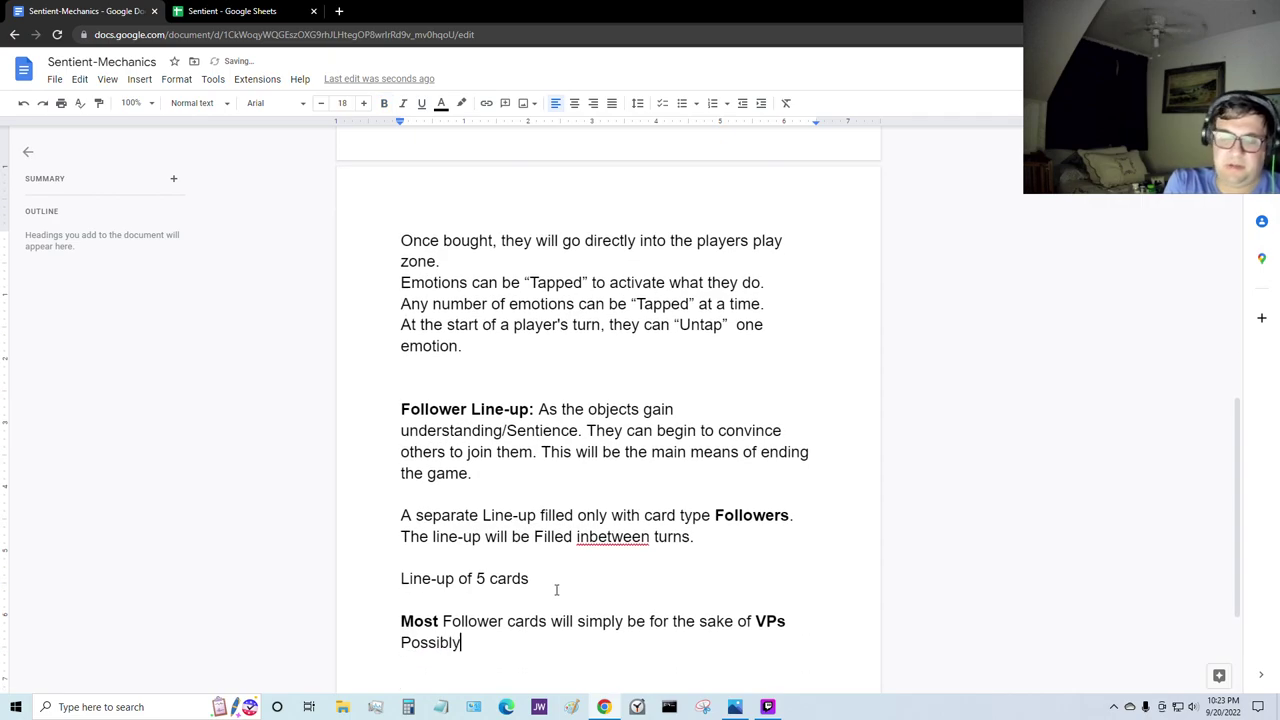
text( yielding)
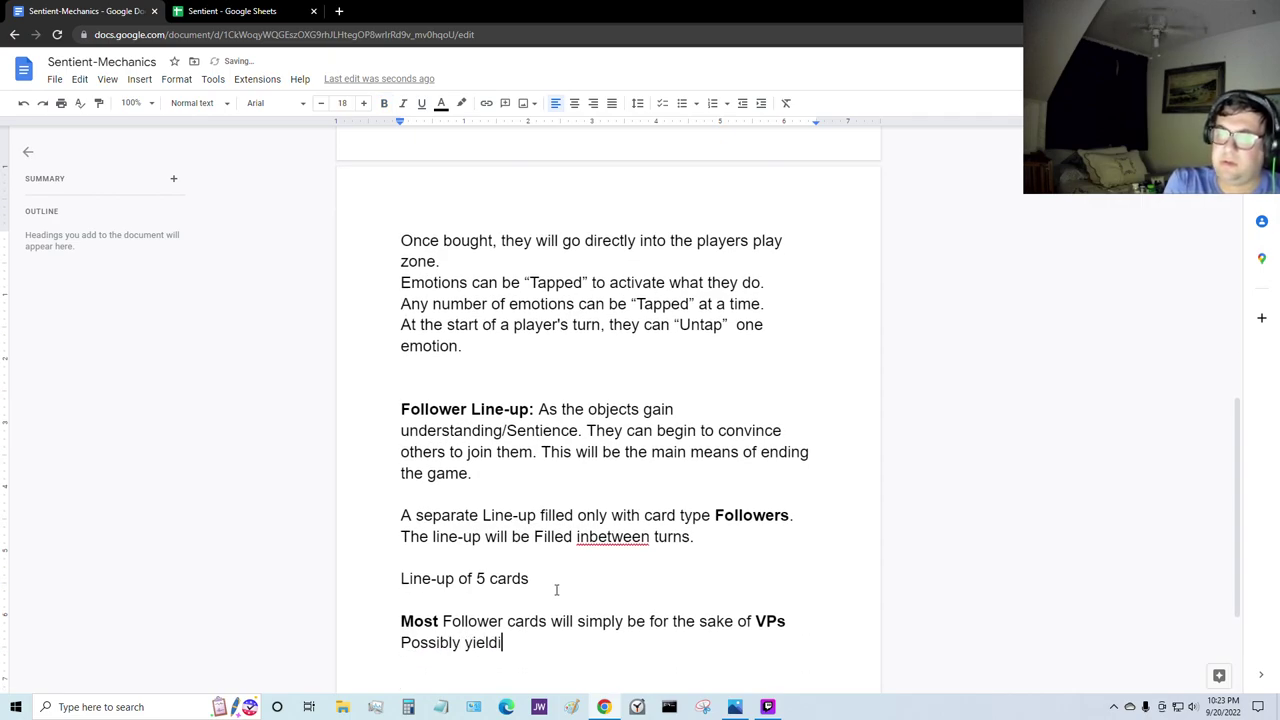
key(BackSpace)
key(BackSpace)
key(BackSpace)
key(BackSpace)
key(BackSpace)
key(BackSpace)
key(BackSpace)
key(BackSpace)
key(BackSpace)
key(BackSpace)
key(BackSpace)
key(BackSpace)
key(BackSpace)
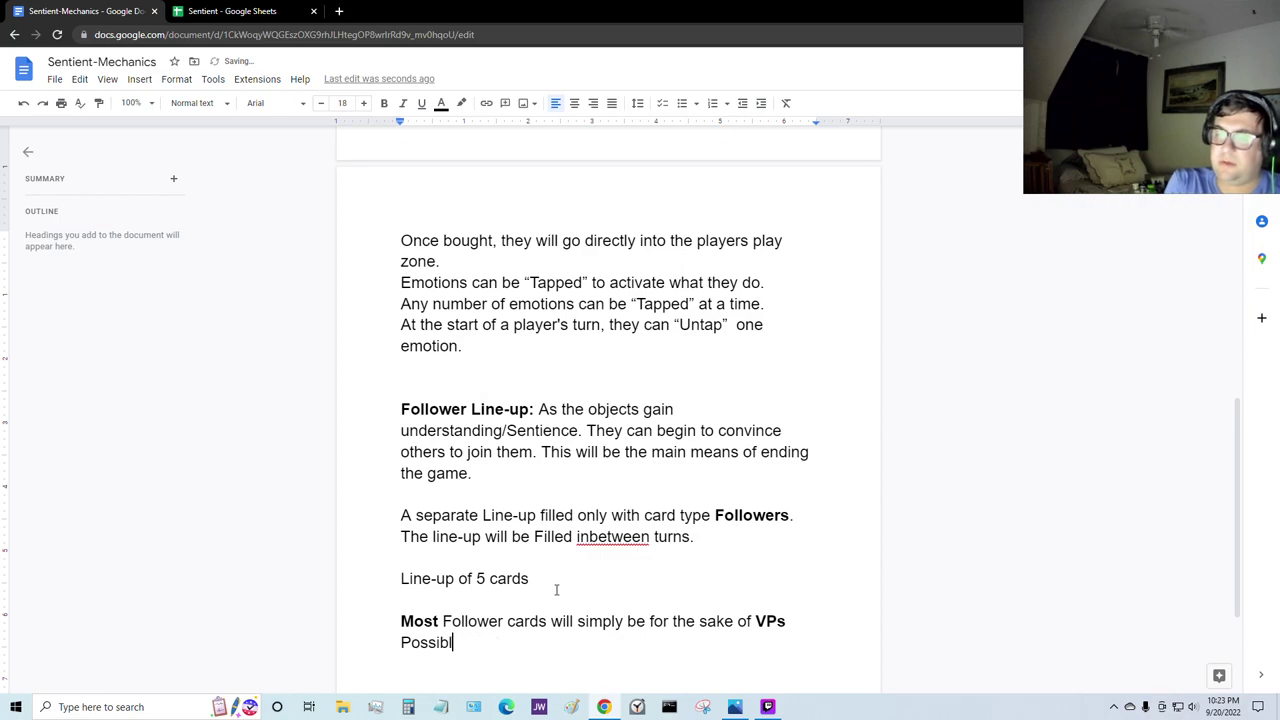
key(BackSpace)
key(BackSpace)
key(BackSpace)
key(BackSpace)
Step: Continue the Follower cards sentence in regular weight with "going into their own separate pile for the player. Counted at the end."
text(goin)
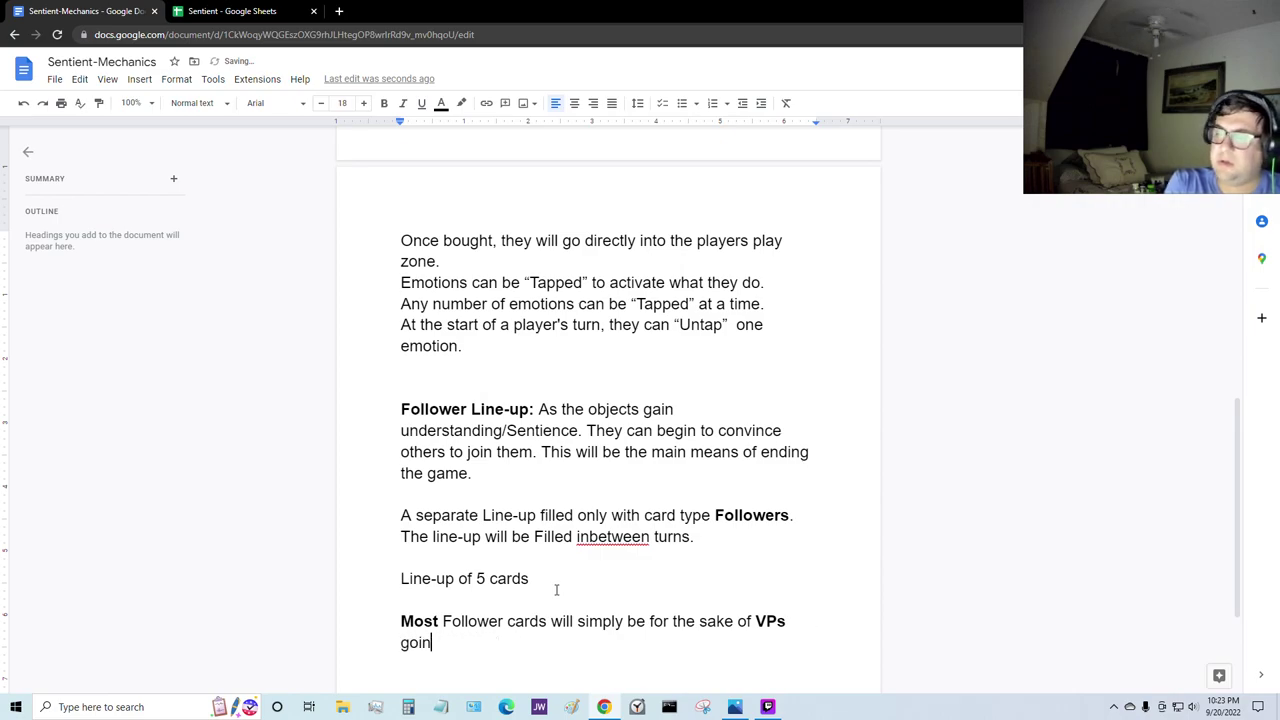
text(g into their ow)
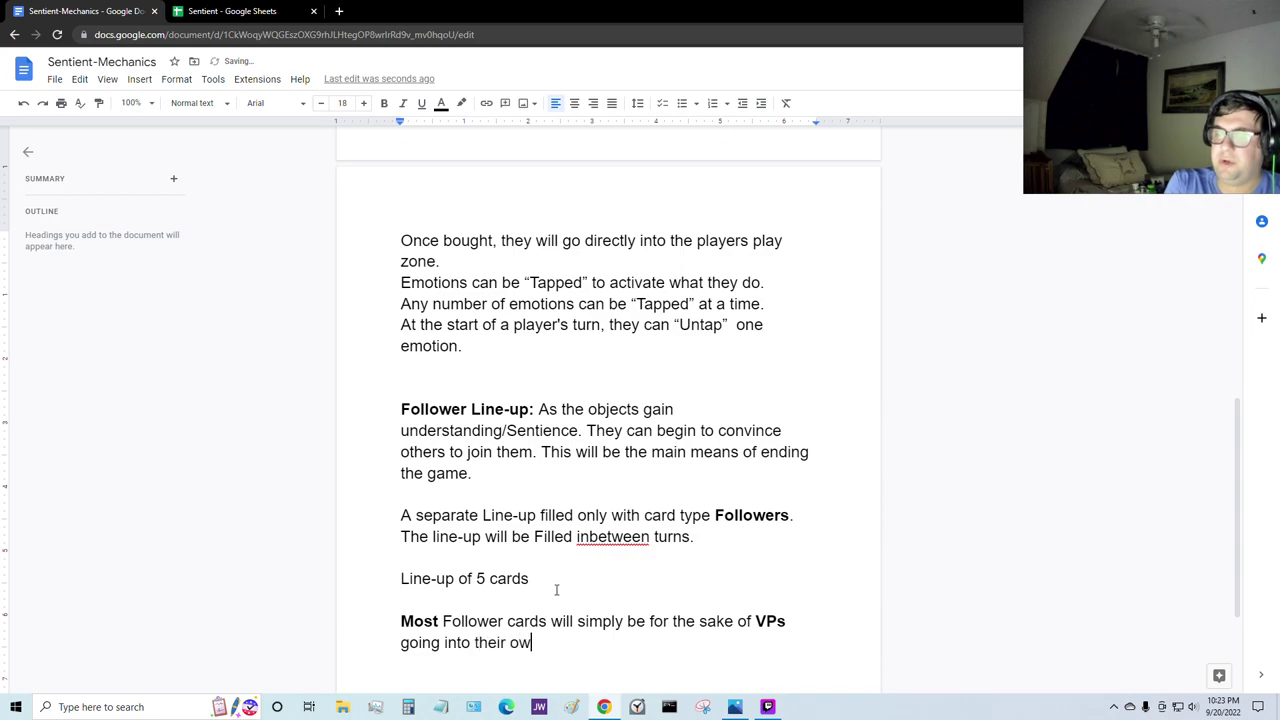
text(n seperat)
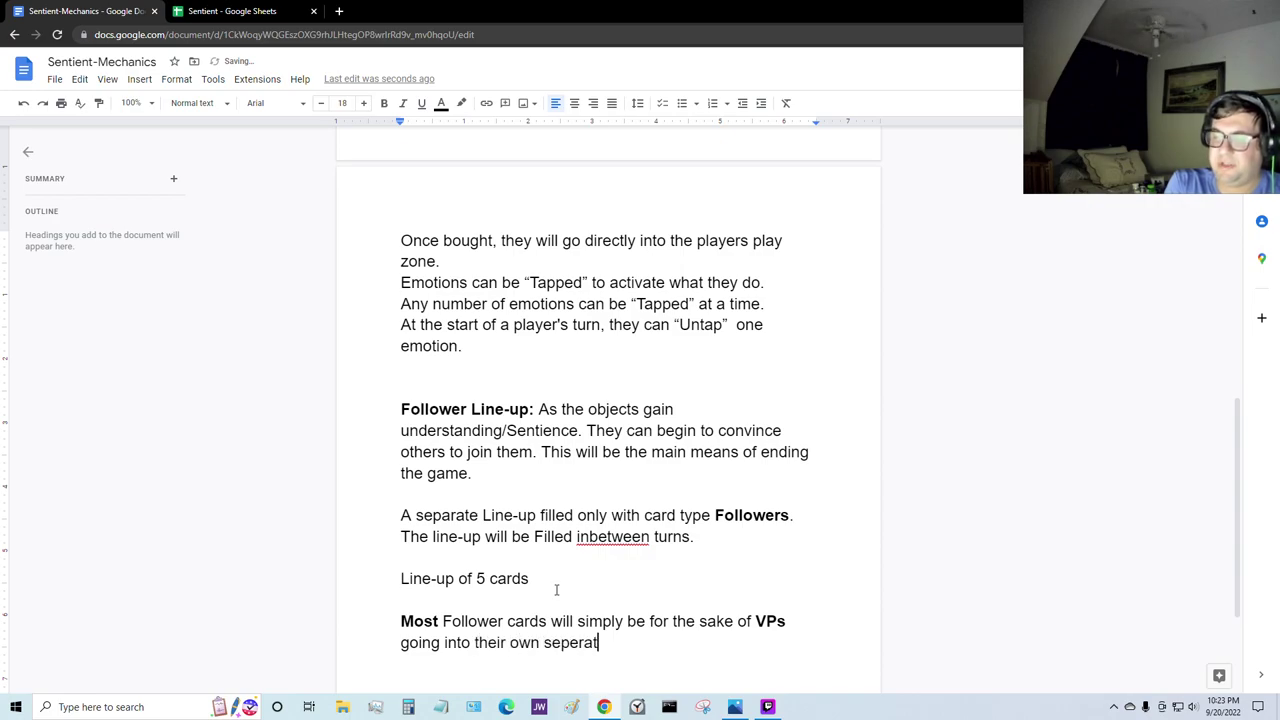
text(e)
text( pile for th)
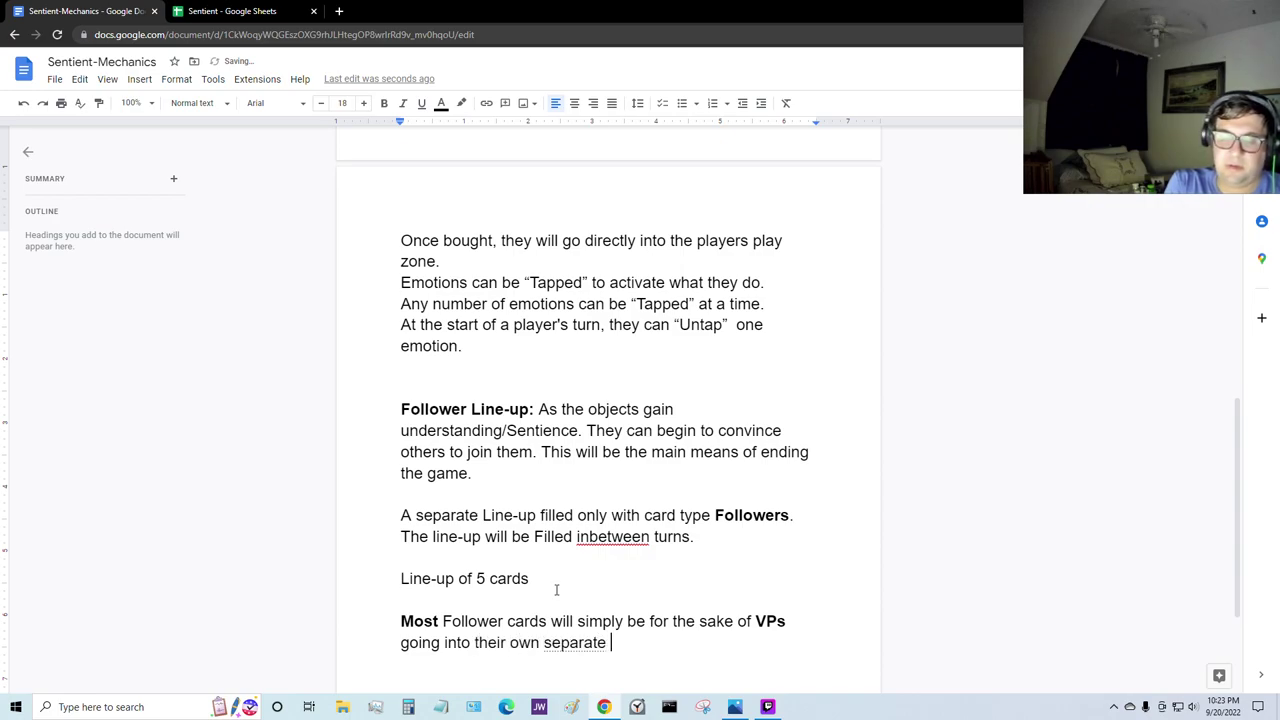
text(e pl)
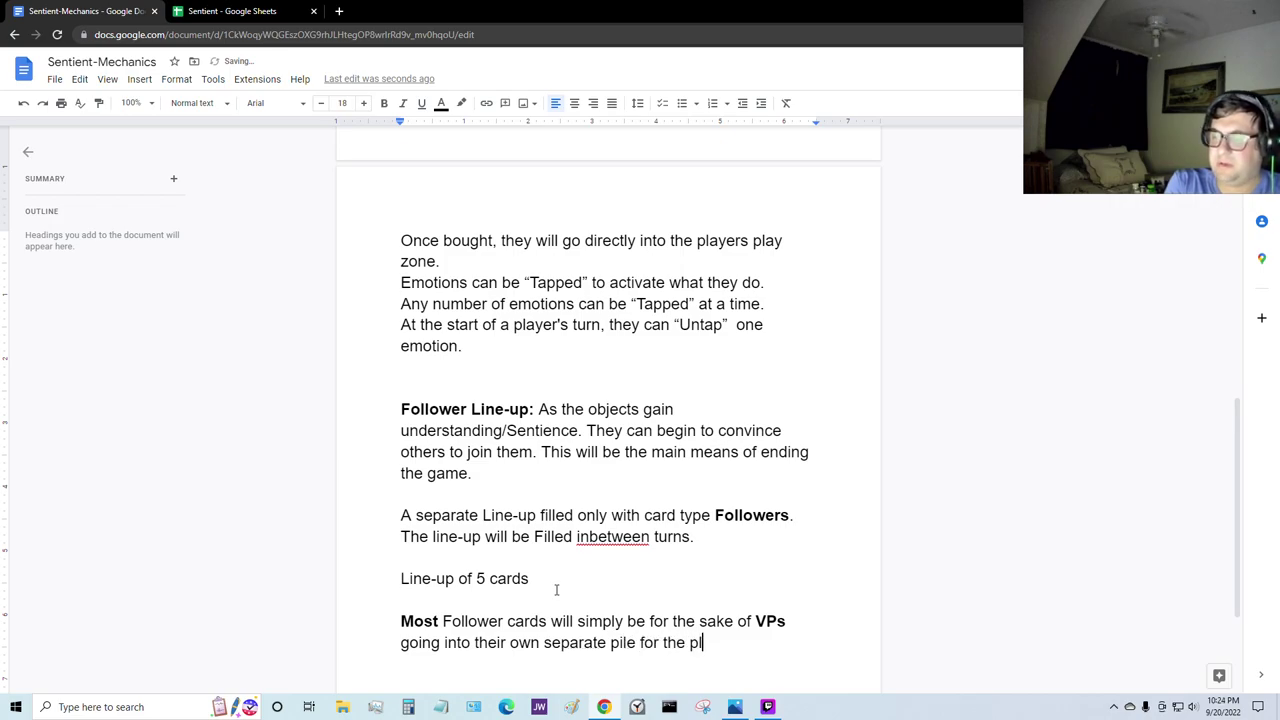
text(ayer. Counted at the end.)
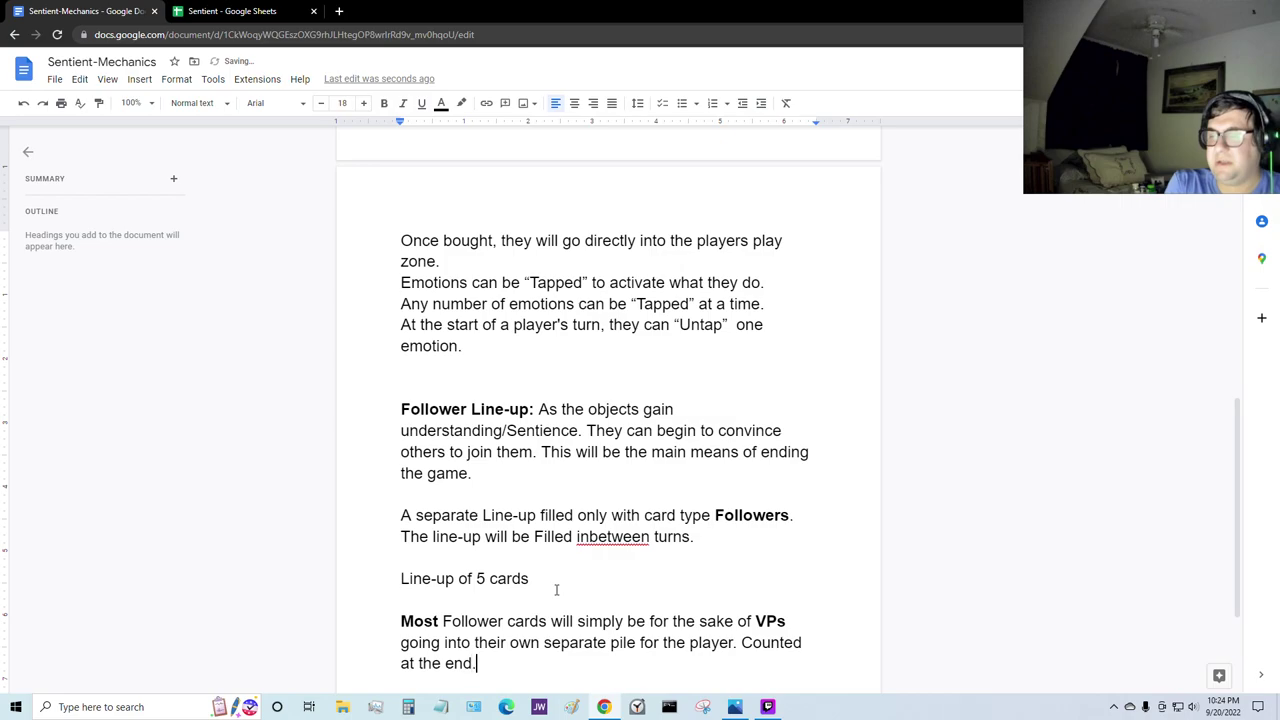
Step: Below the Follower cards paragraph, add the separate line "High VPs to cost ratio" with only VPs in bold
key(Return)
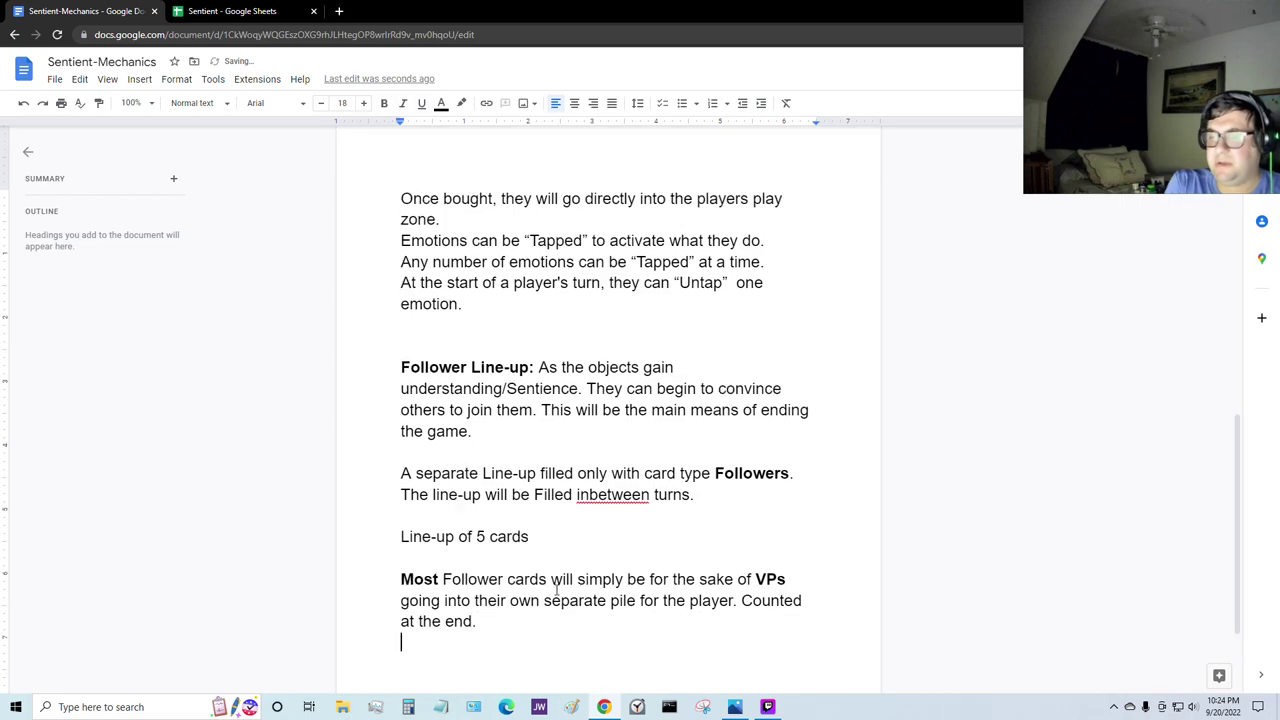
key(Return)
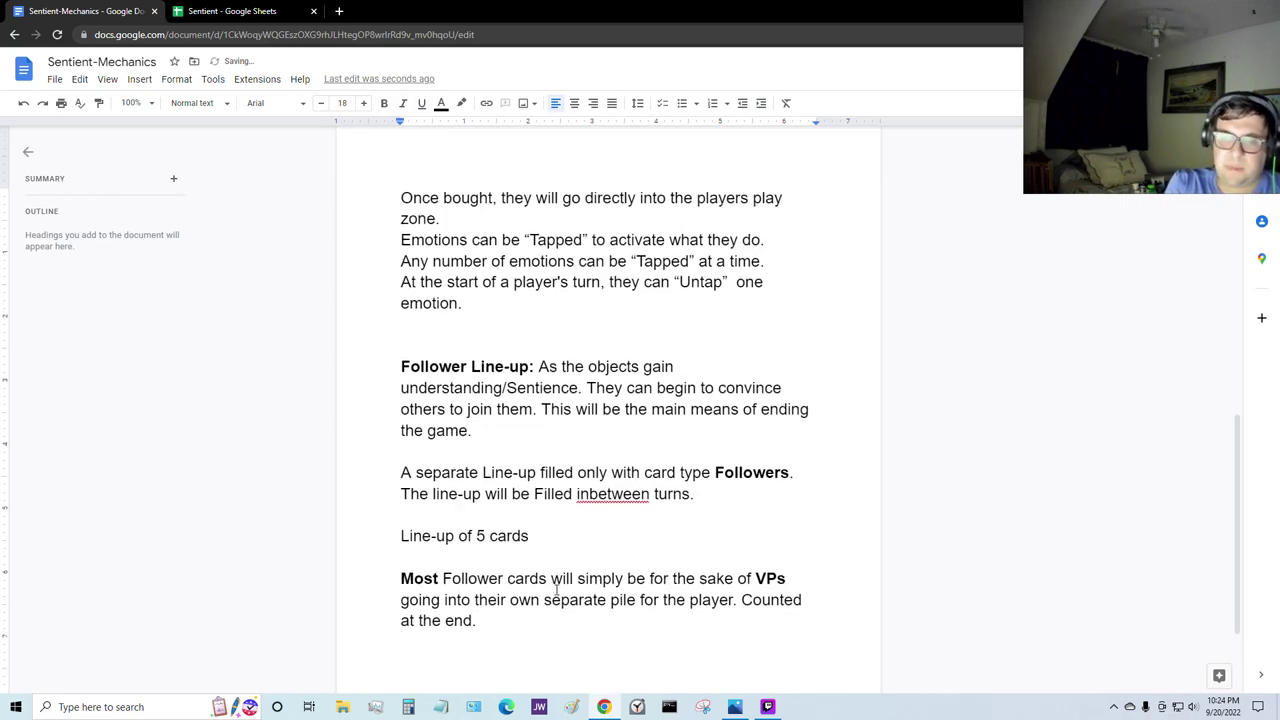
text(High)
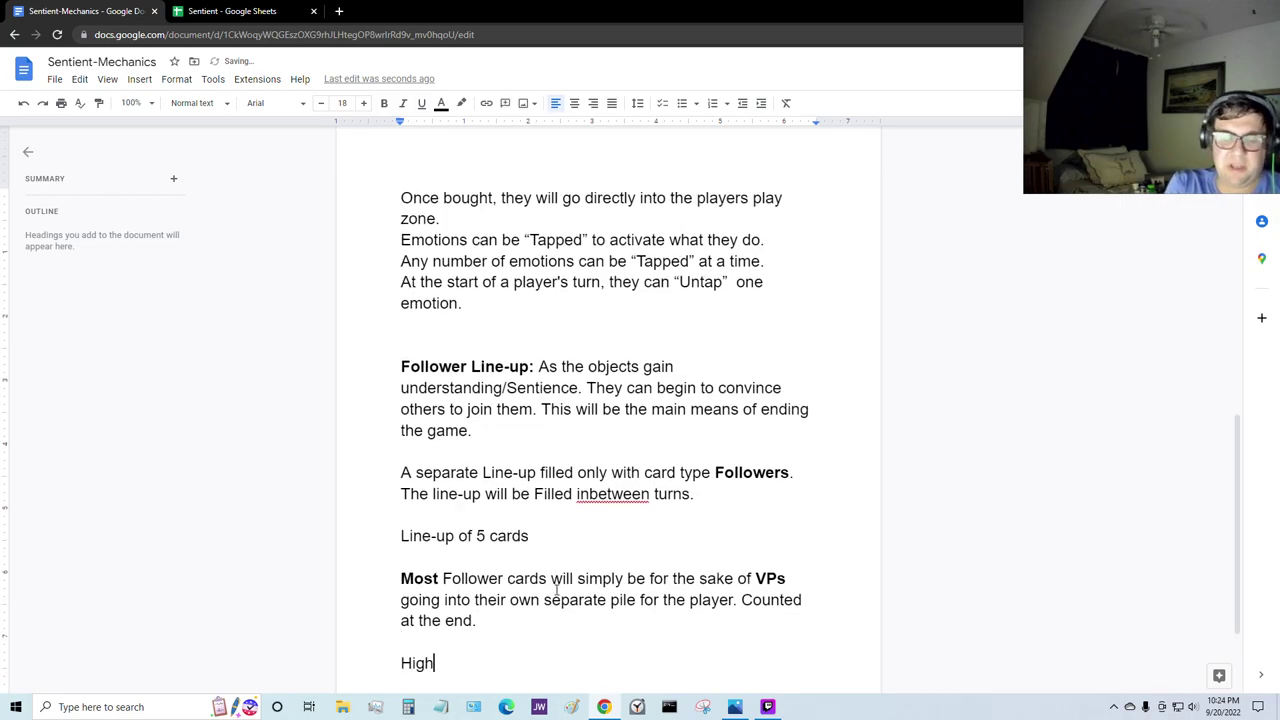
key(ctrl+b)
text(VP)
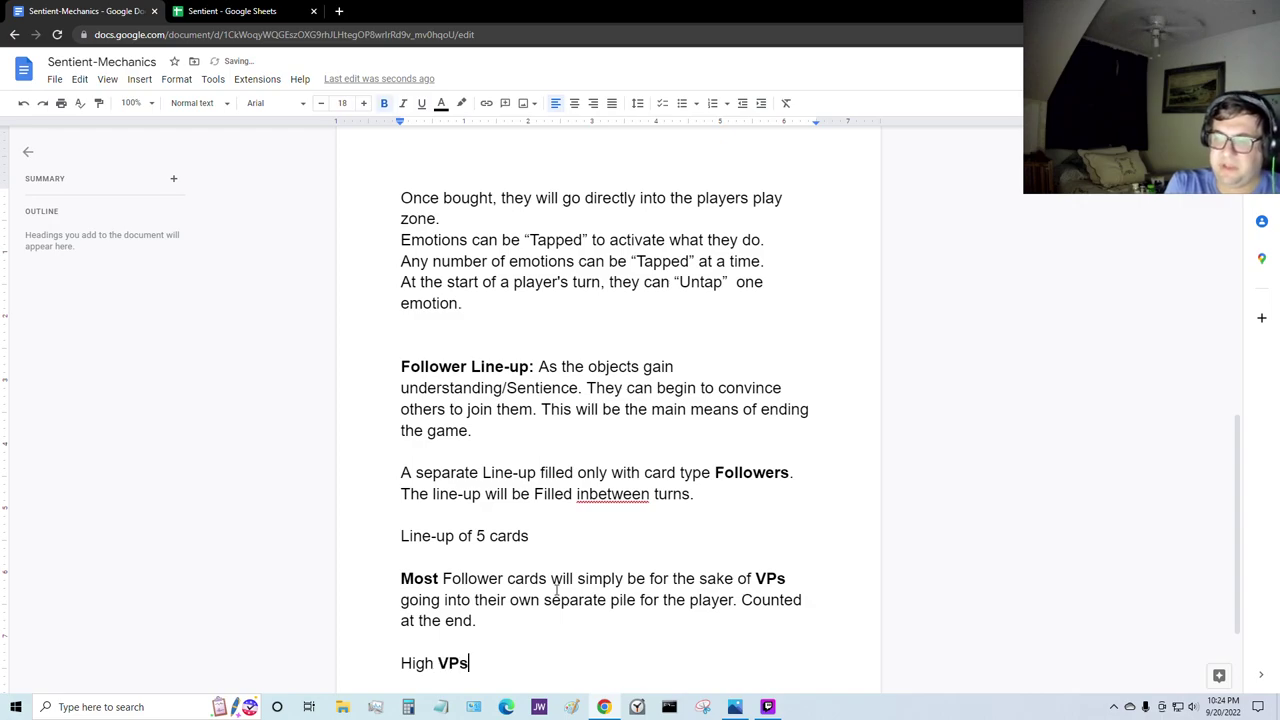
text(s)
key(ctrl+b)
text(to)
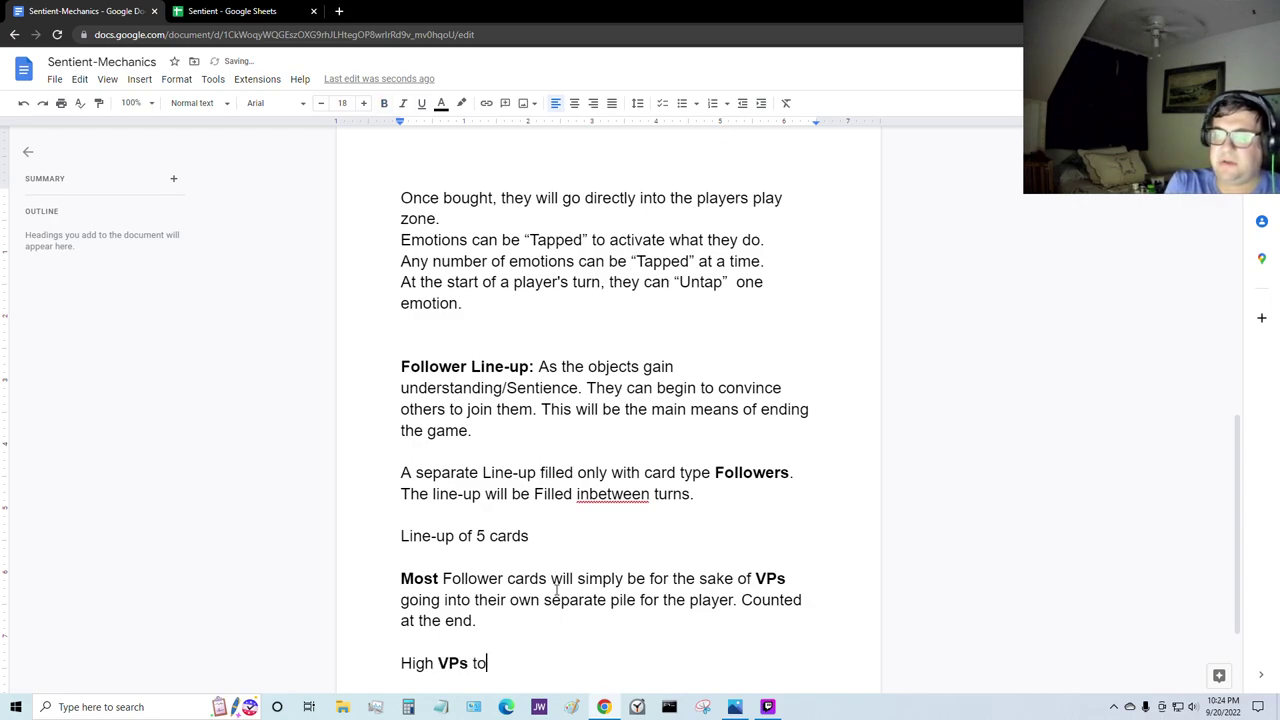
text( cost rat)
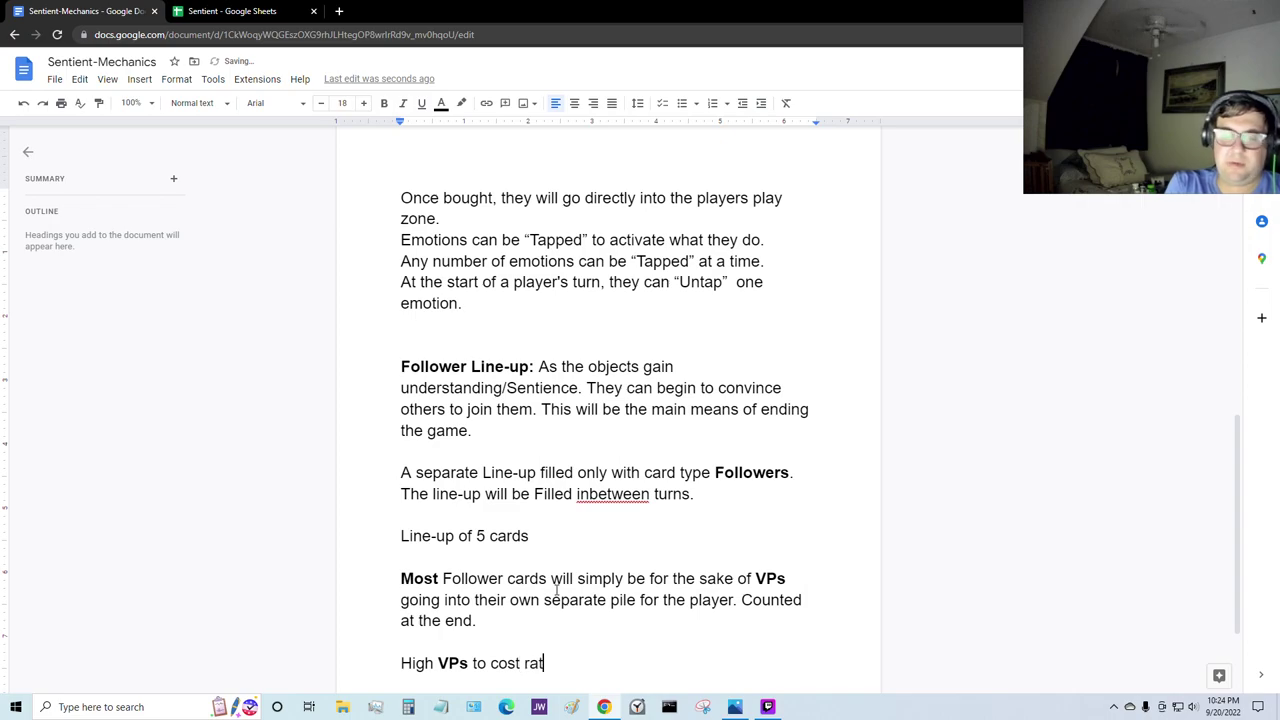
text(io)
key(Return)
key(Return)
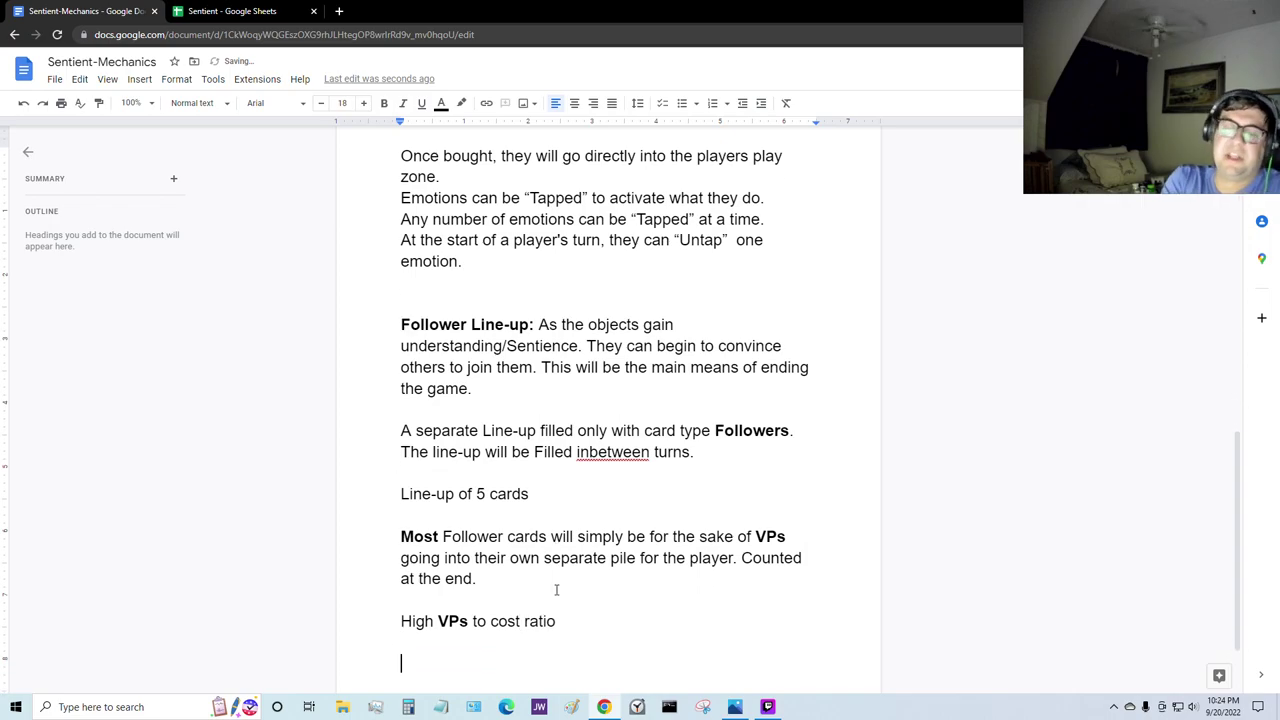
Step: Switch to the Sentient spreadsheet and look over the Starter card and LOGIC? sheets
click(230, 10)
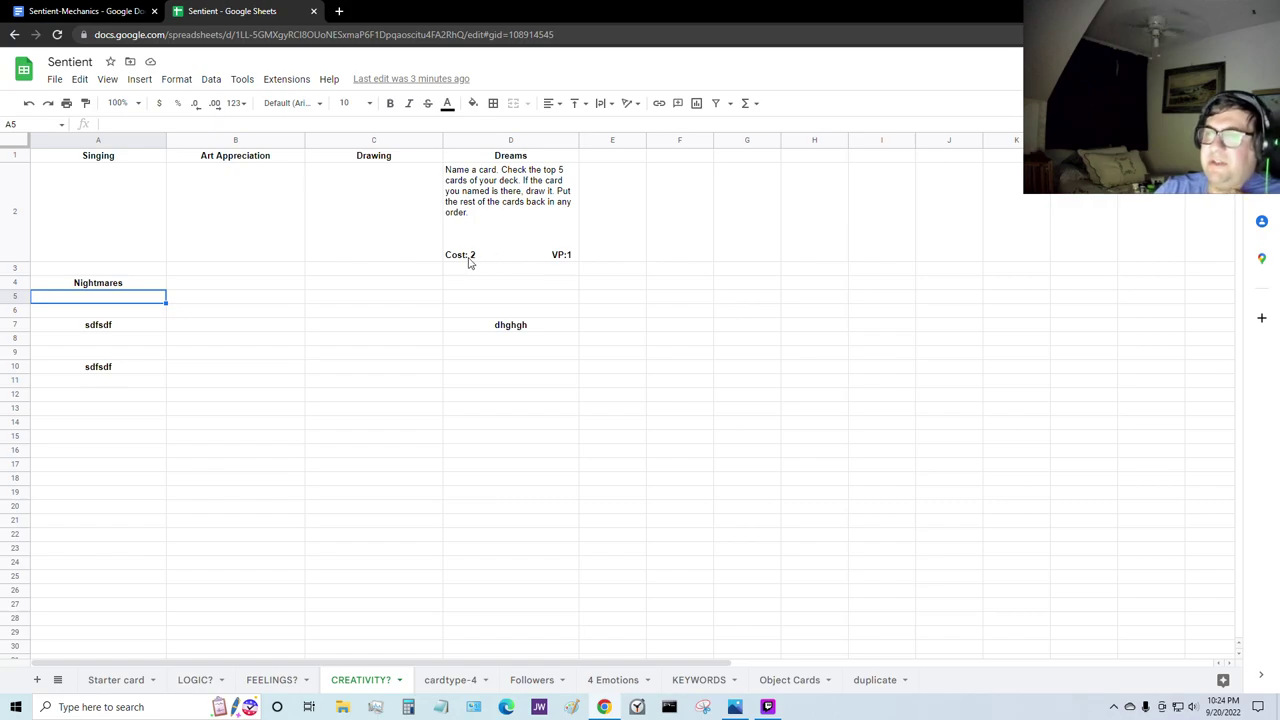
click(143, 680)
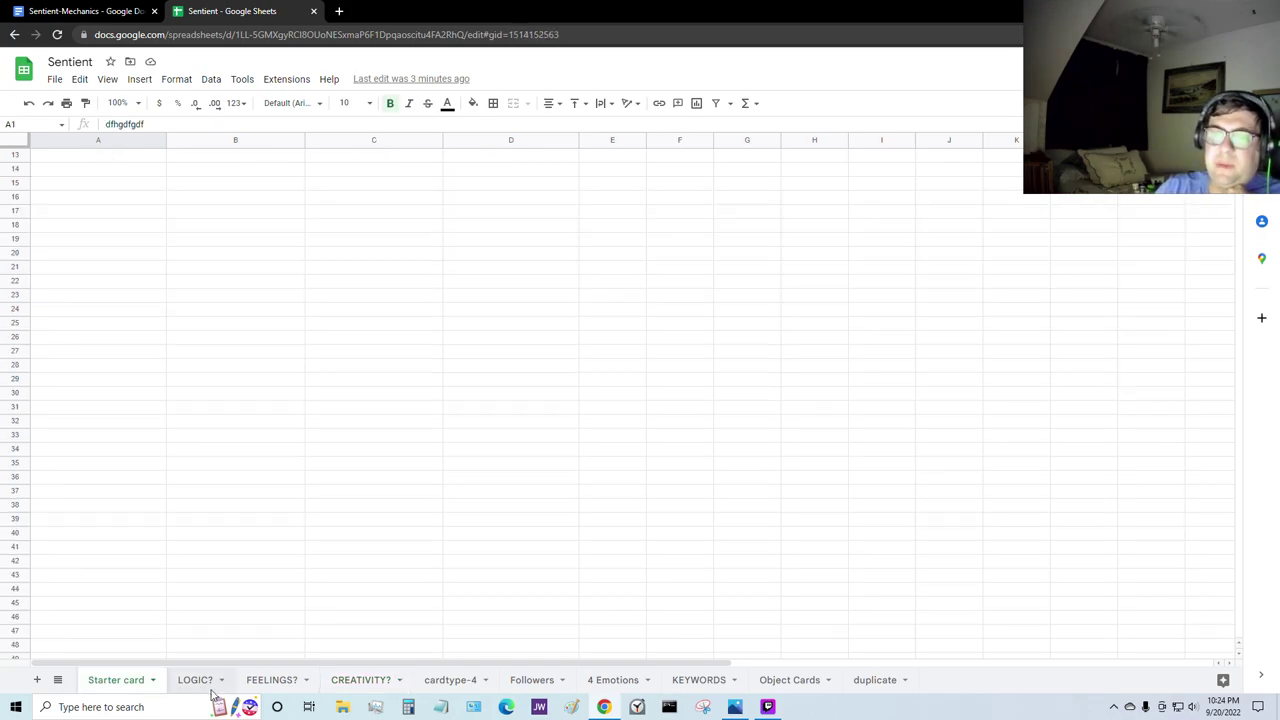
click(203, 683)
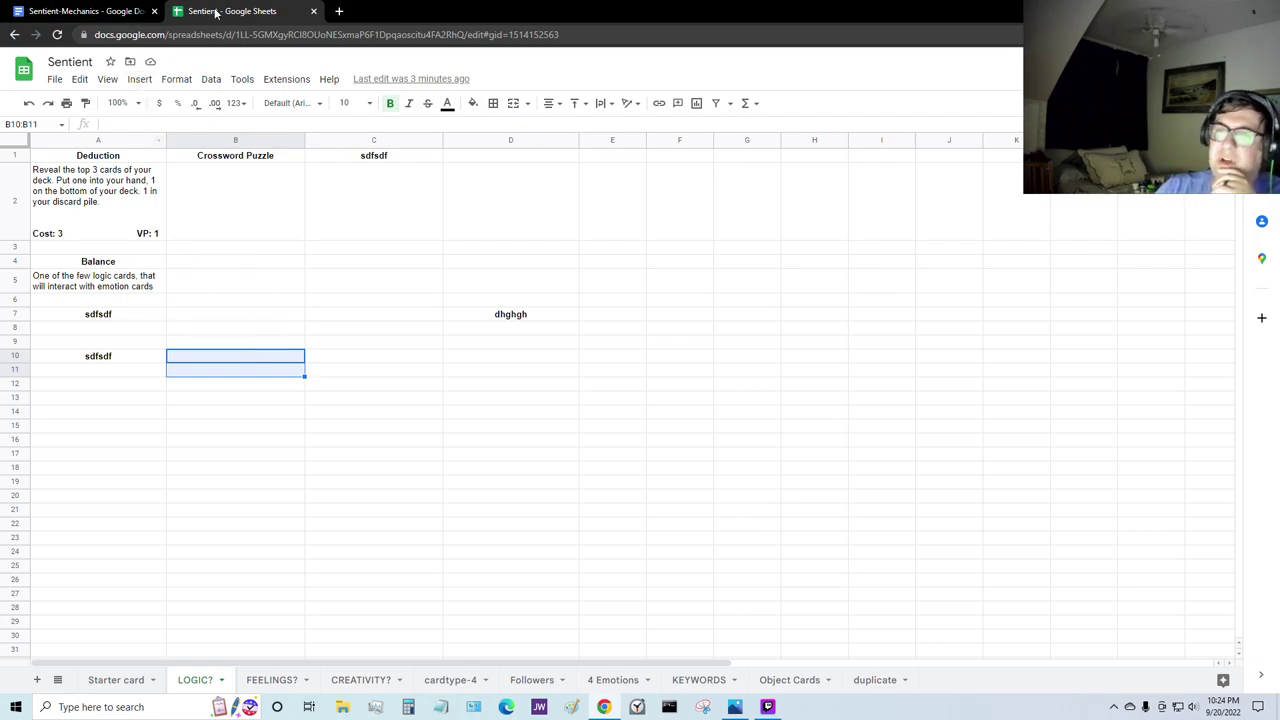
mouse_move(92, 11)
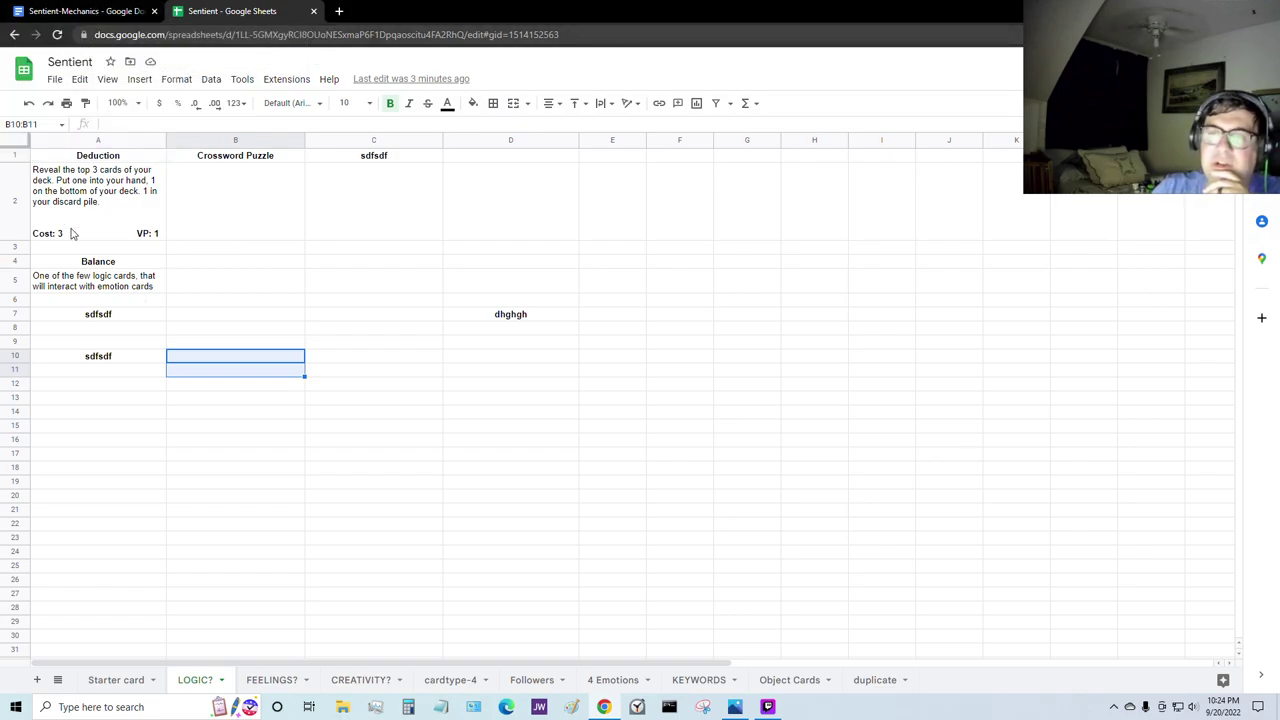
Step: Return to the Sentient-Mechanics document and correct the misspelled "inbetween" to the suggested "in between"
click(88, 12)
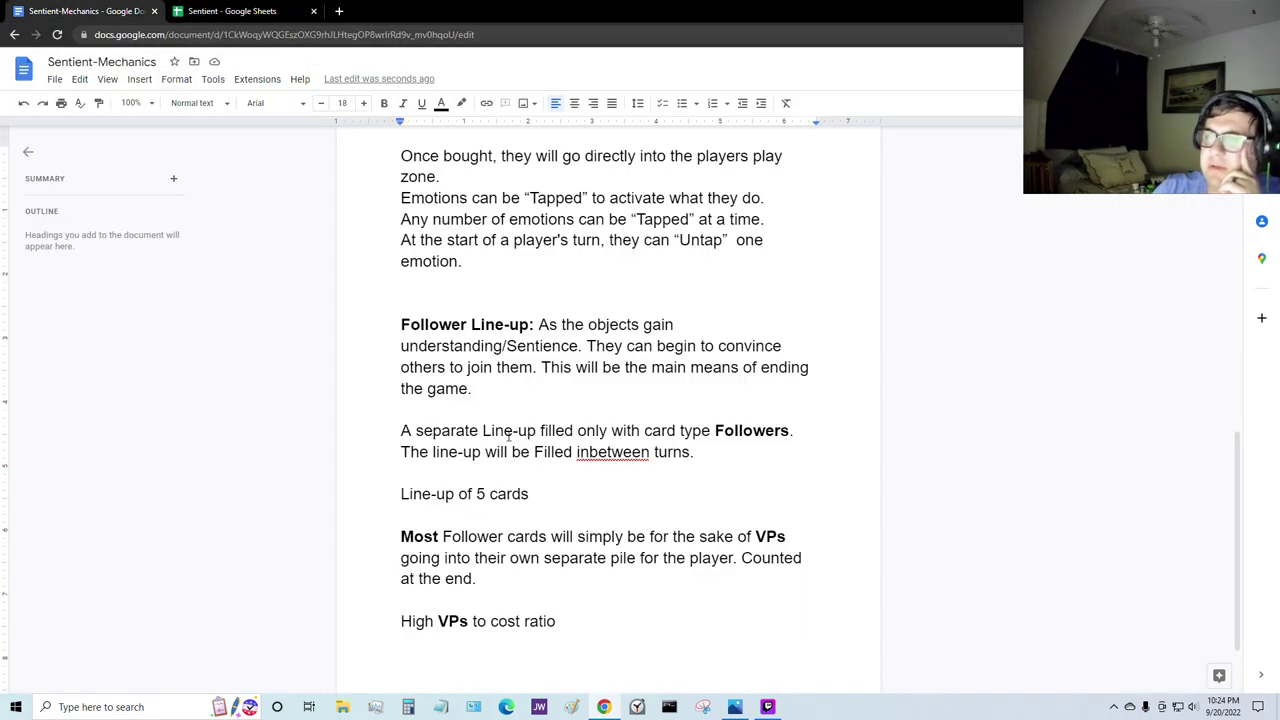
click(612, 457)
click(614, 429)
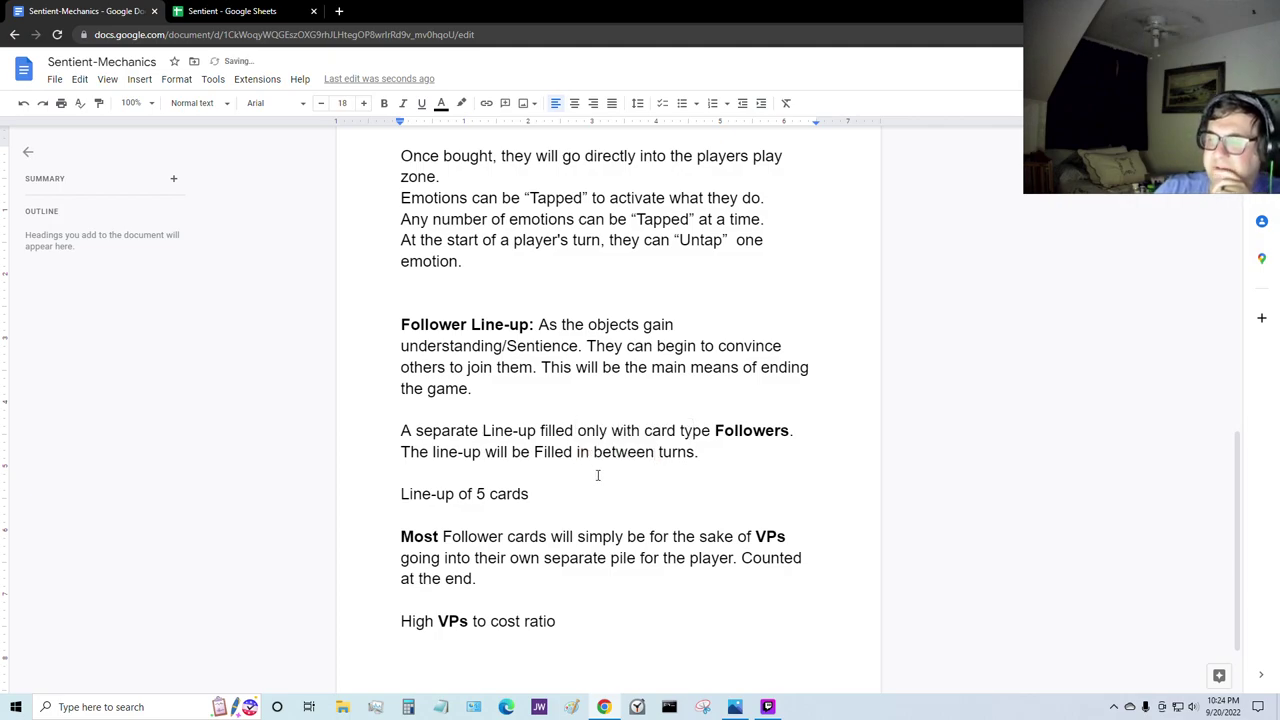
Step: Write "The game ends, when all of the follower cards have been purchased." as a separate paragraph below the cost ratio line
drag(583, 617, 367, 624)
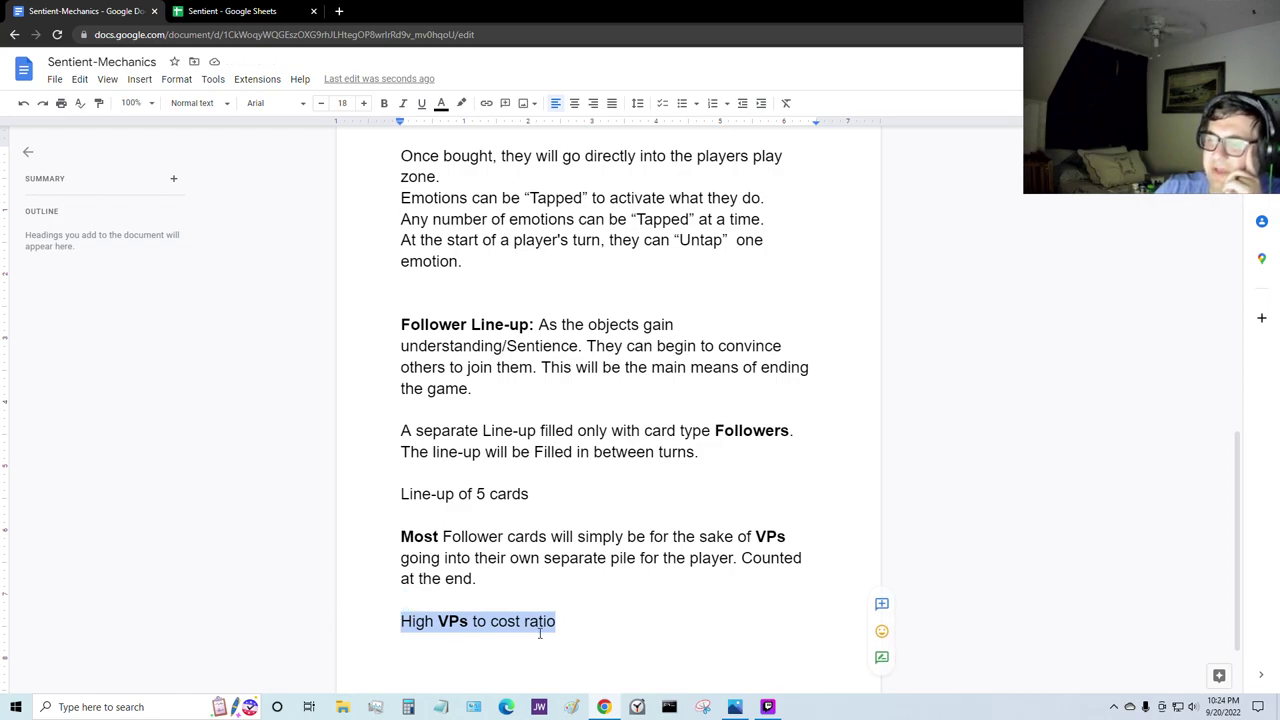
click(630, 652)
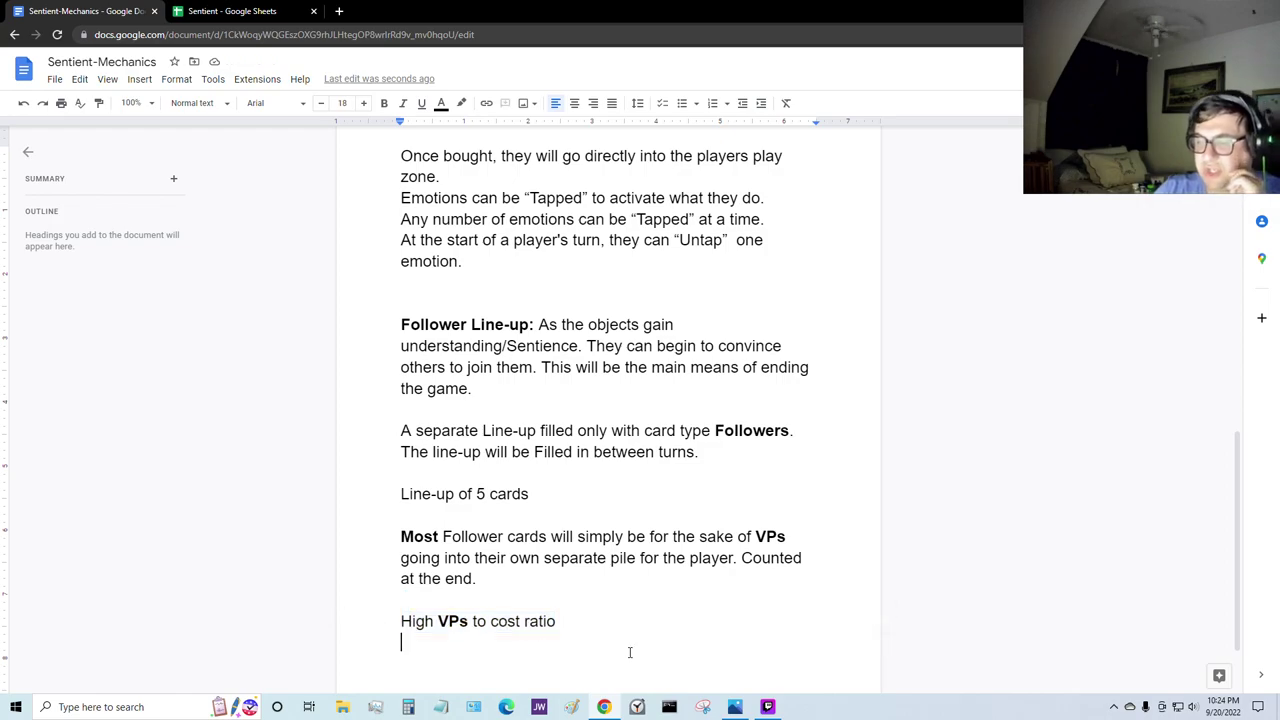
click(601, 626)
click(601, 656)
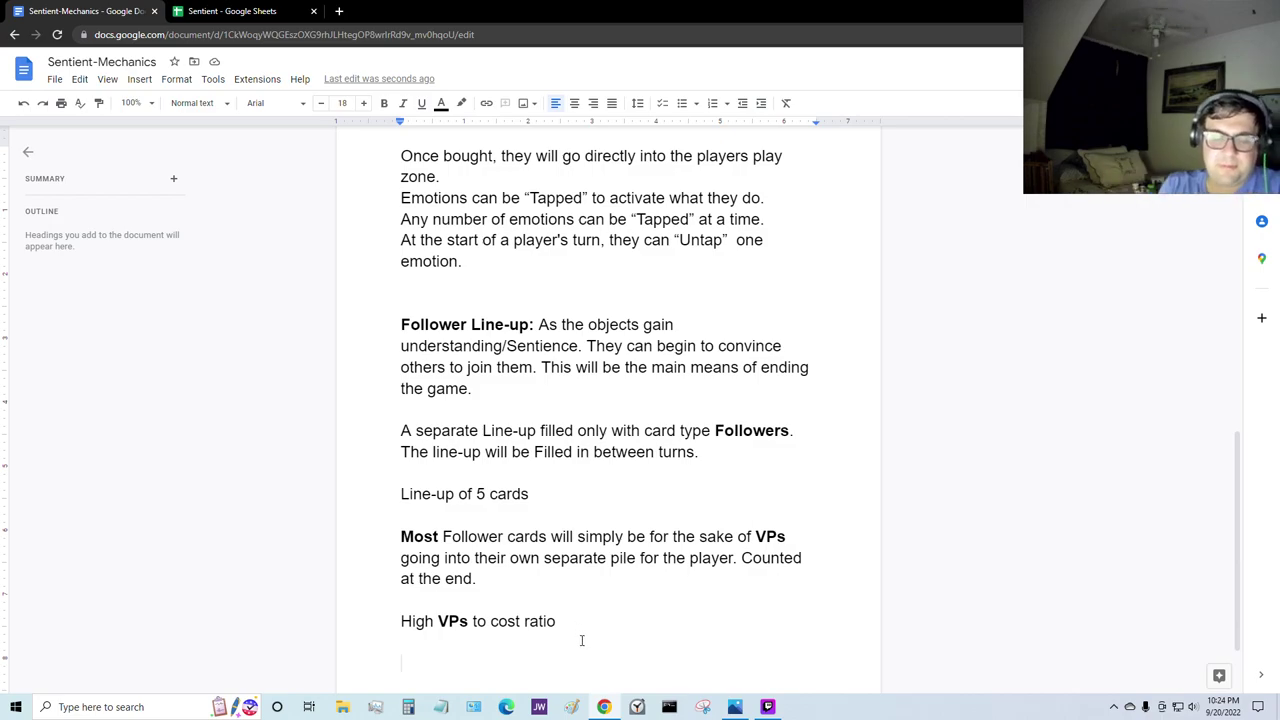
text(The game ends)
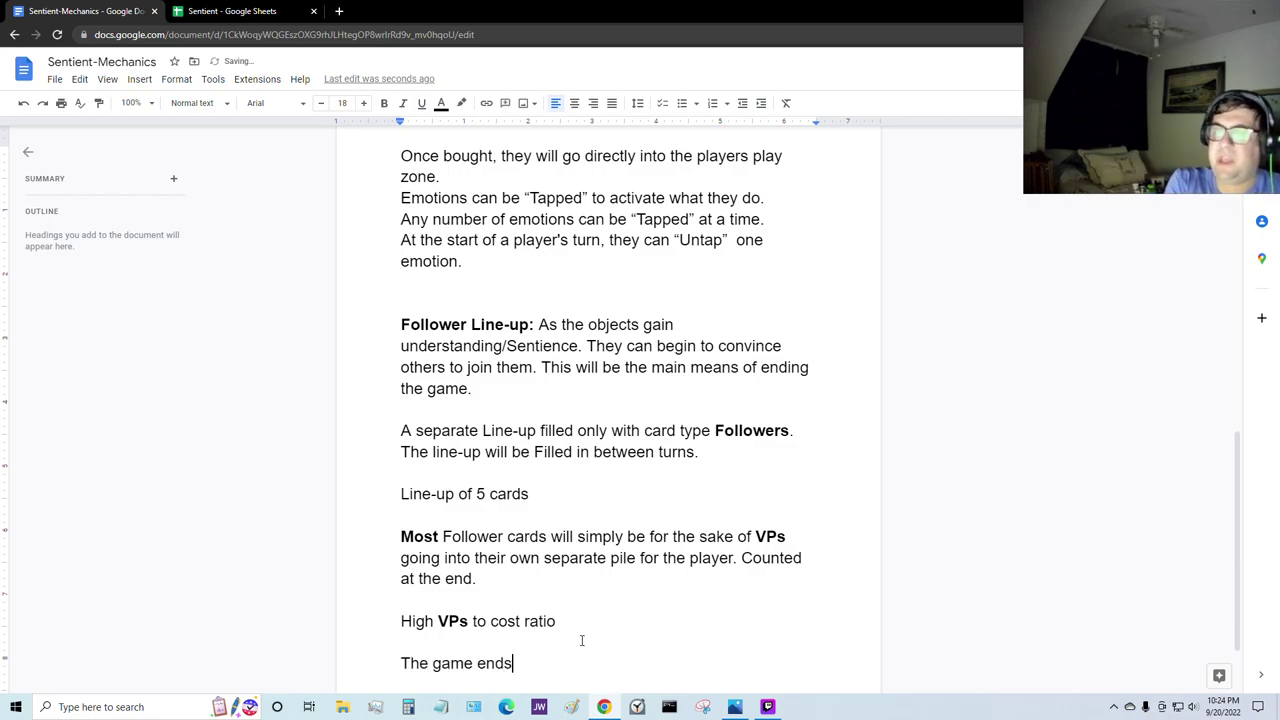
text(, when all of )
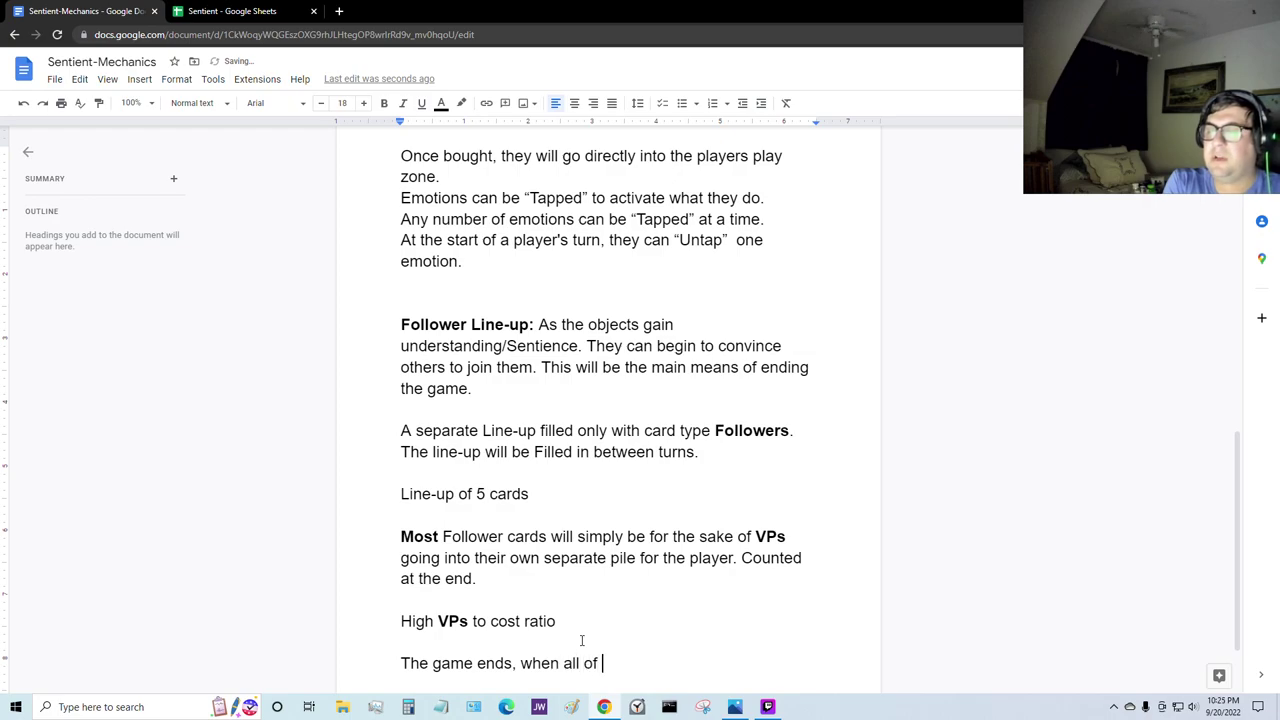
text(the followe)
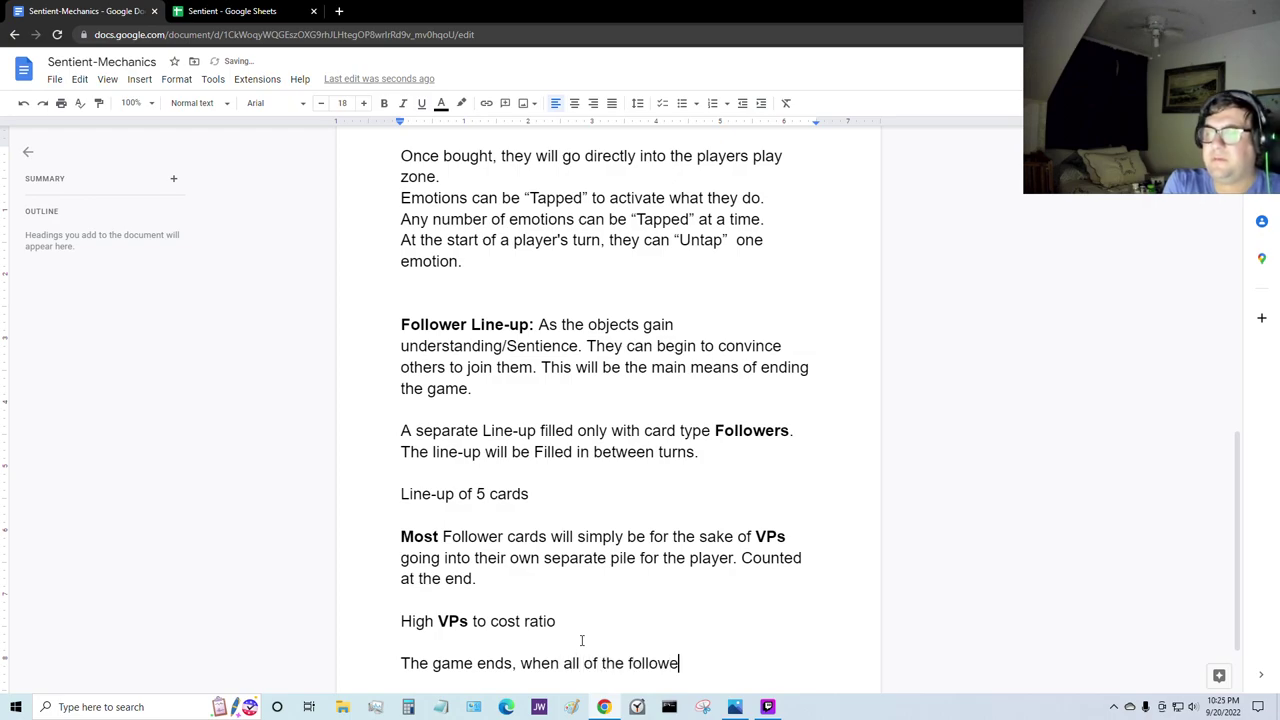
text(r cards have b)
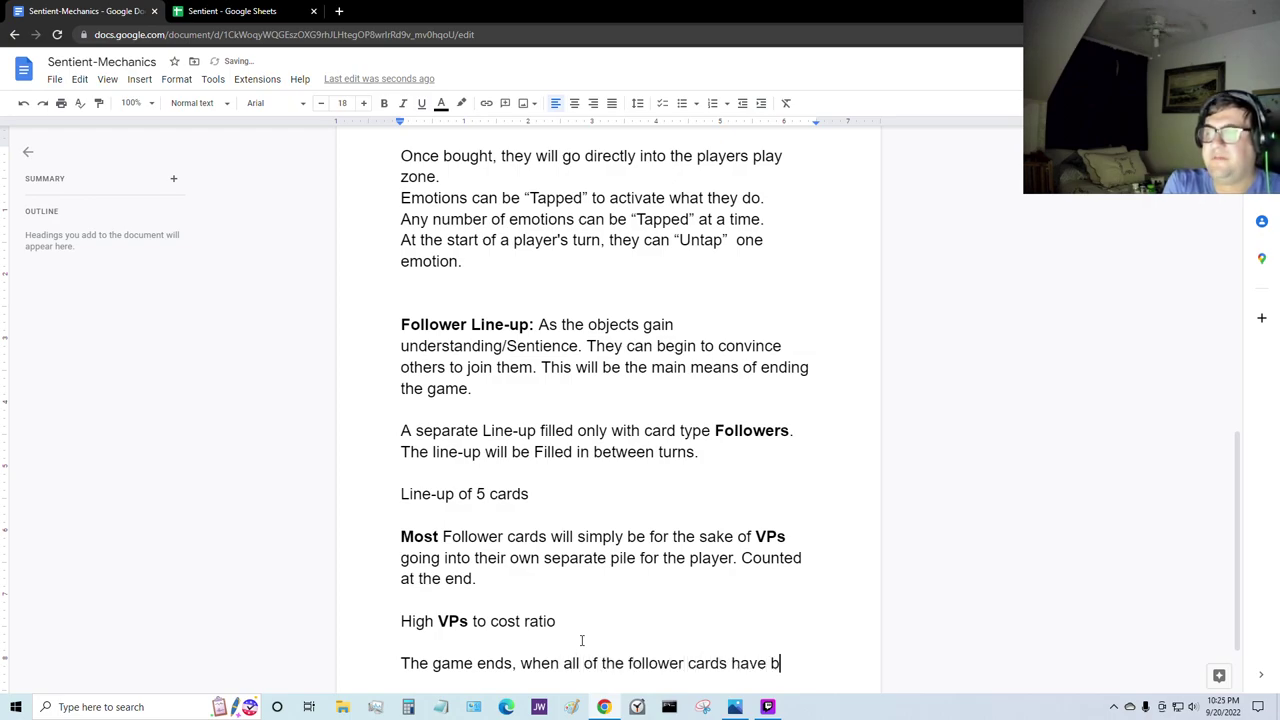
text(een p)
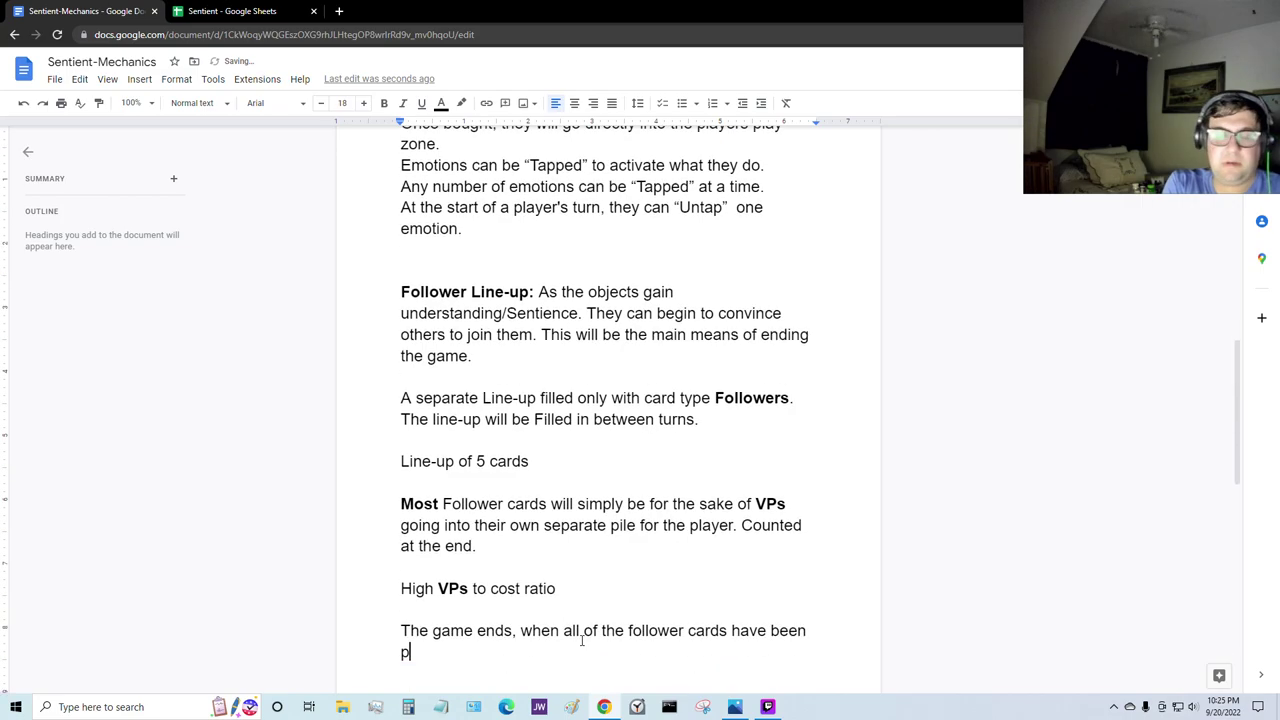
text(urchased.)
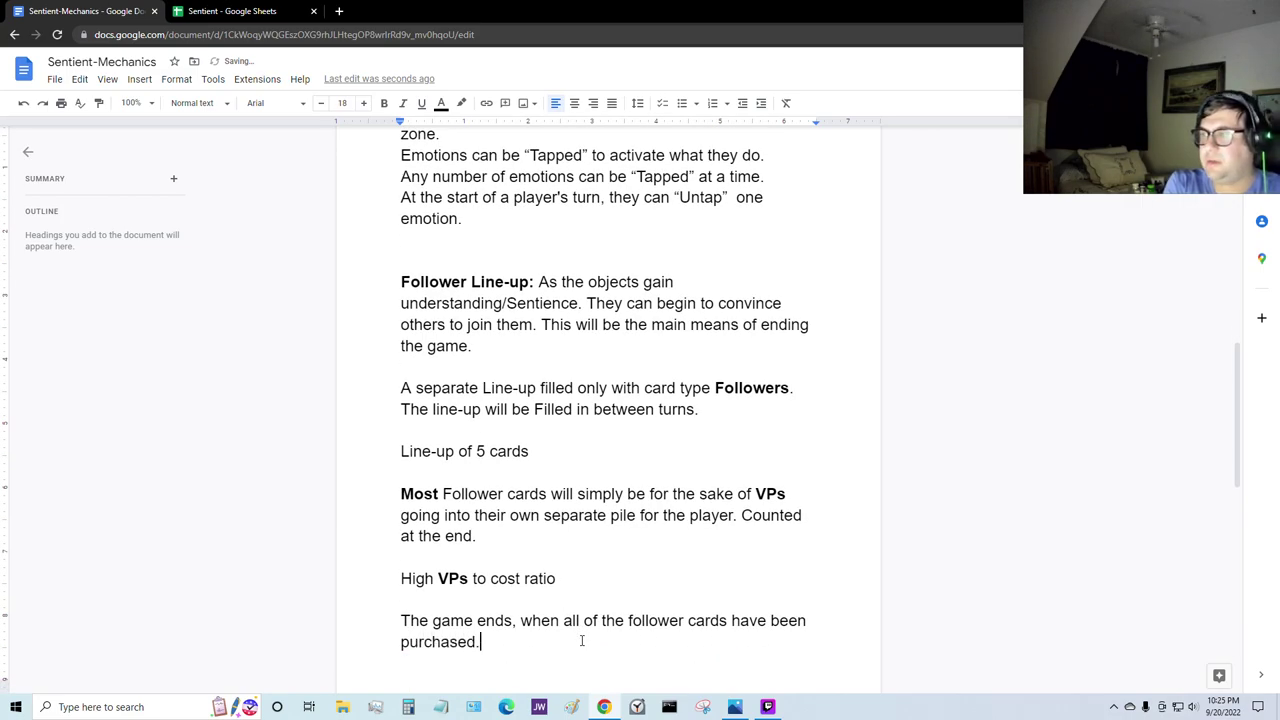
Step: Insert a page break and write in bold on the new page "How many cards in the follower deck= How long games can last?"
key(Return)
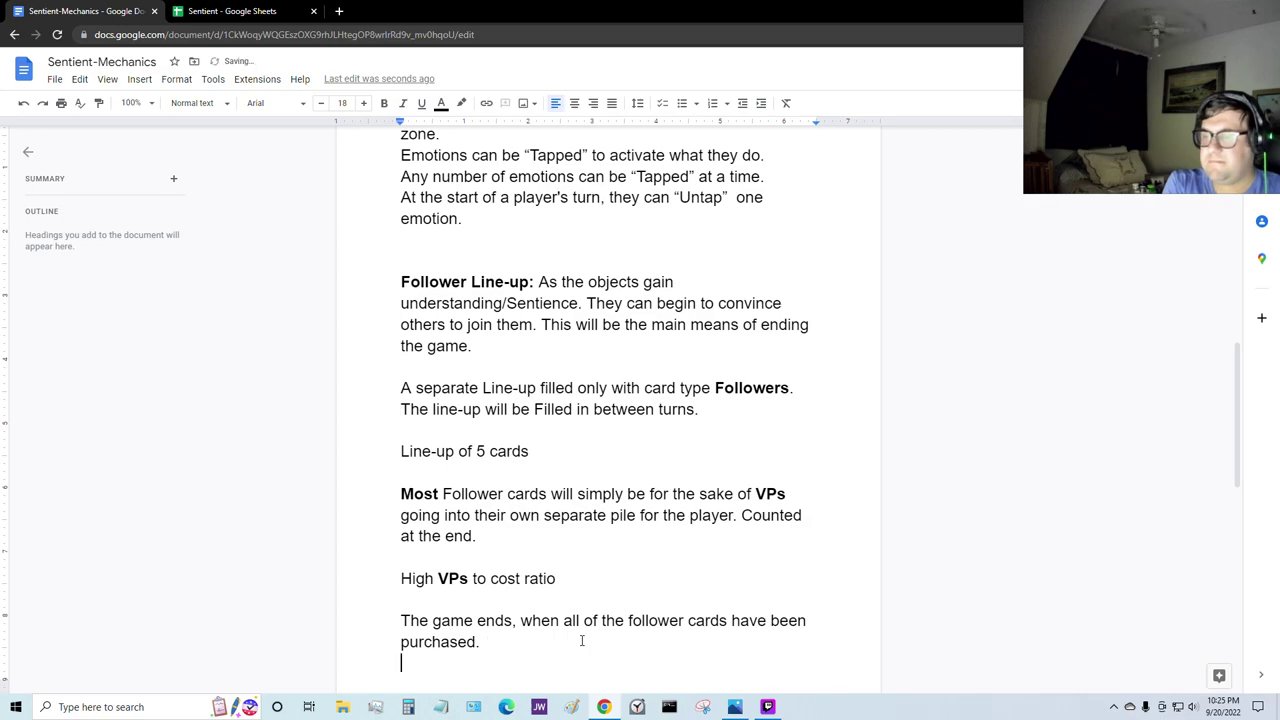
key(ctrl+Return)
key(ctrl+b)
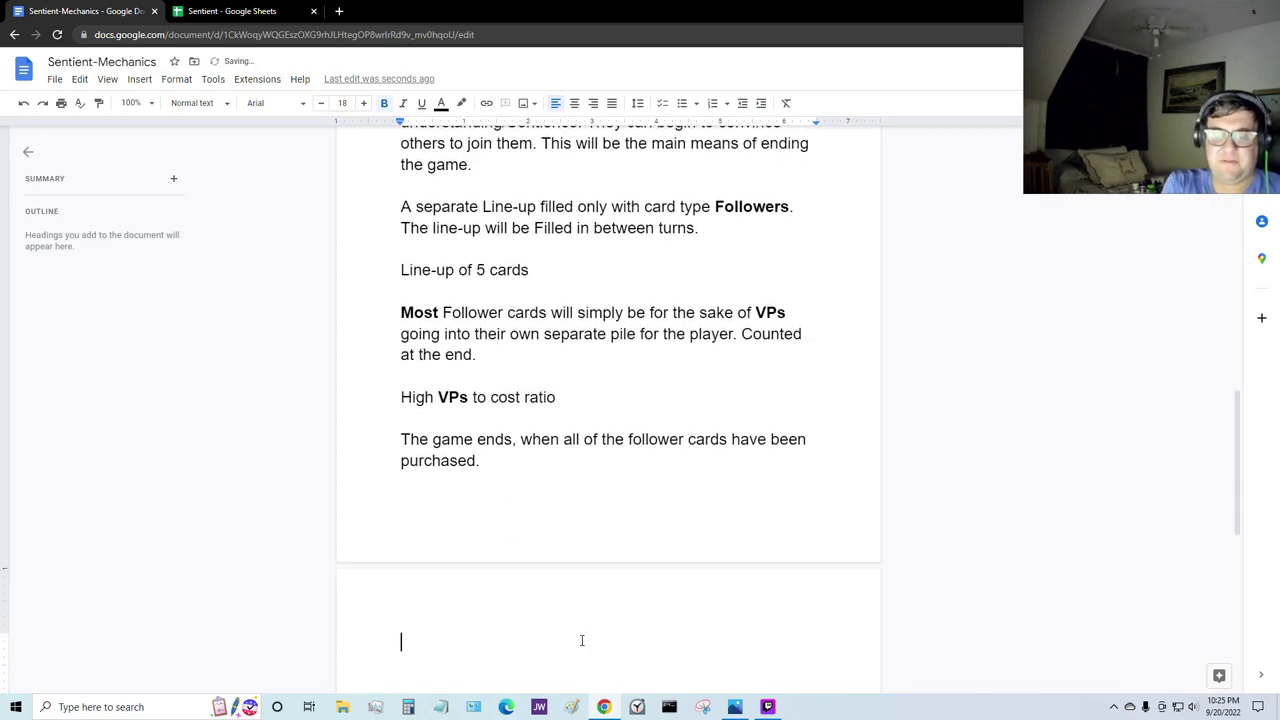
text(How many ca)
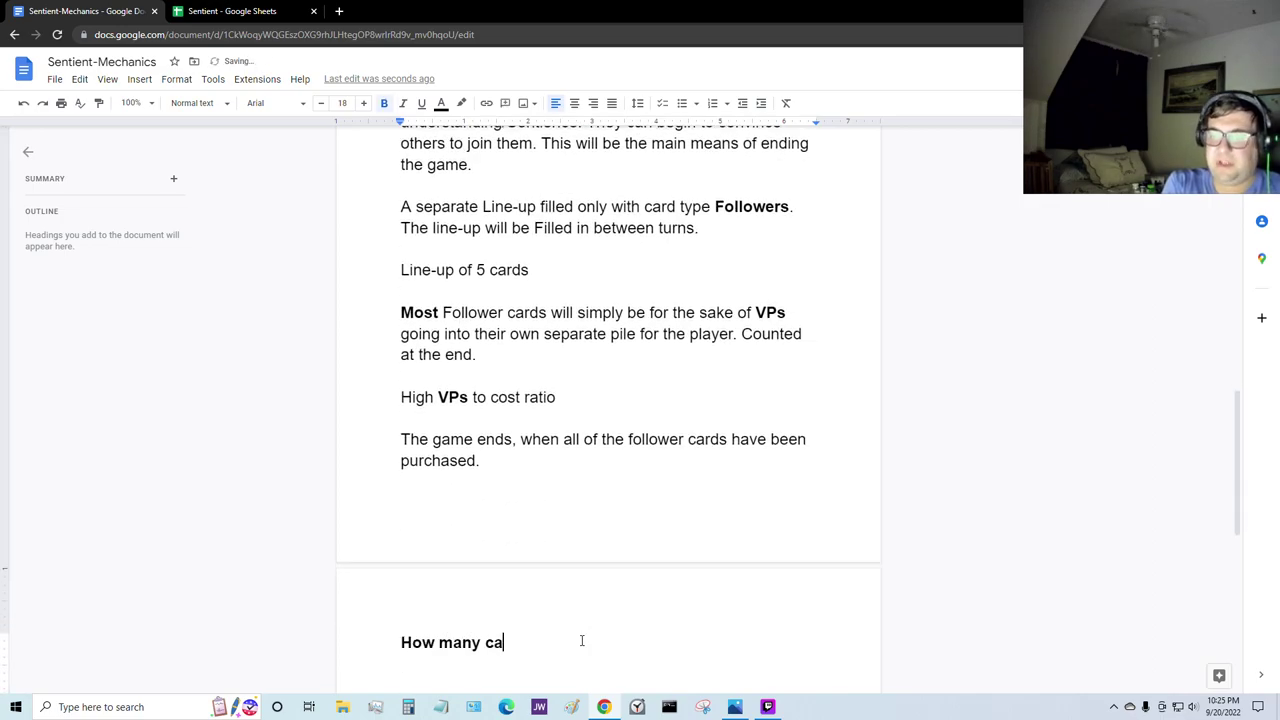
text(rds in the f)
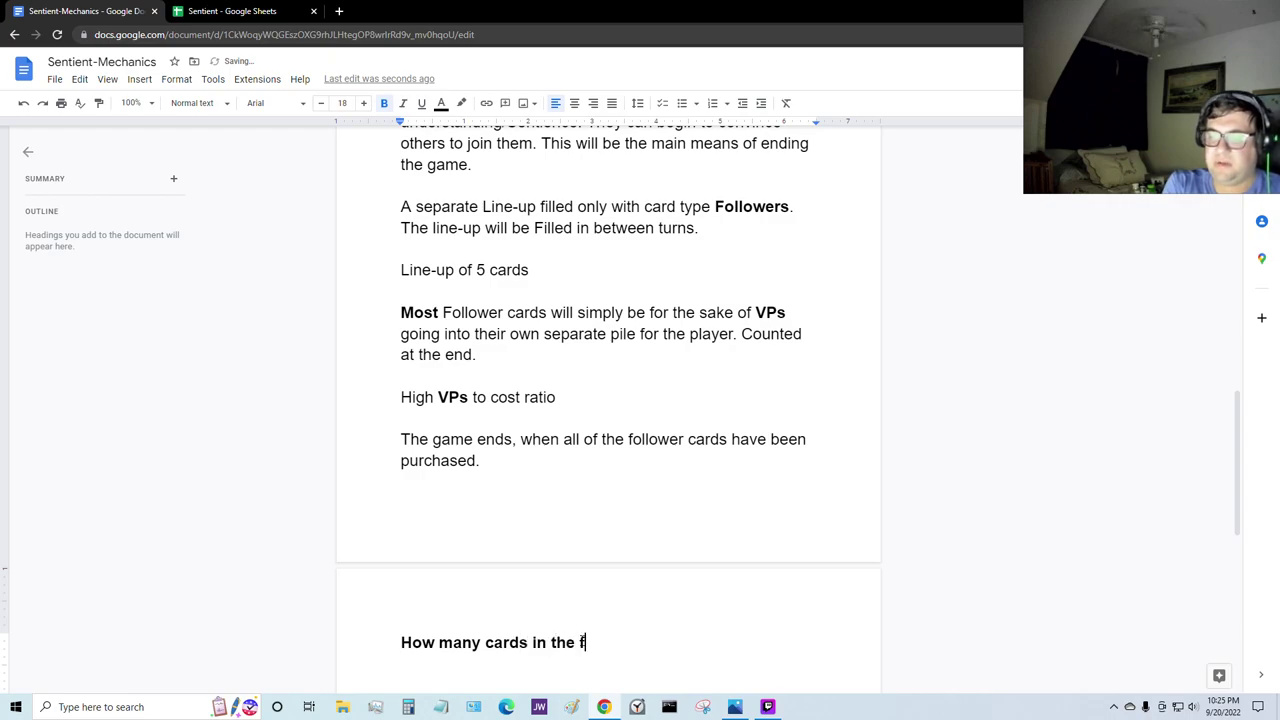
text(ollower deck)
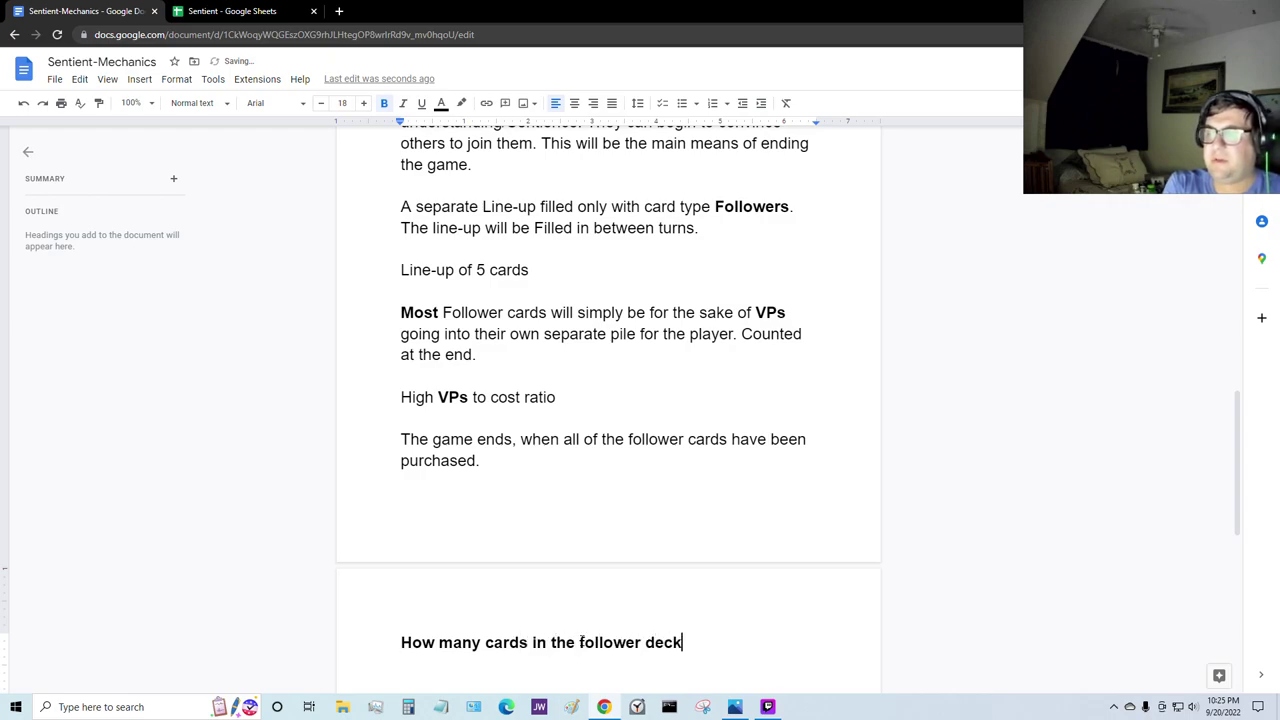
text(.)
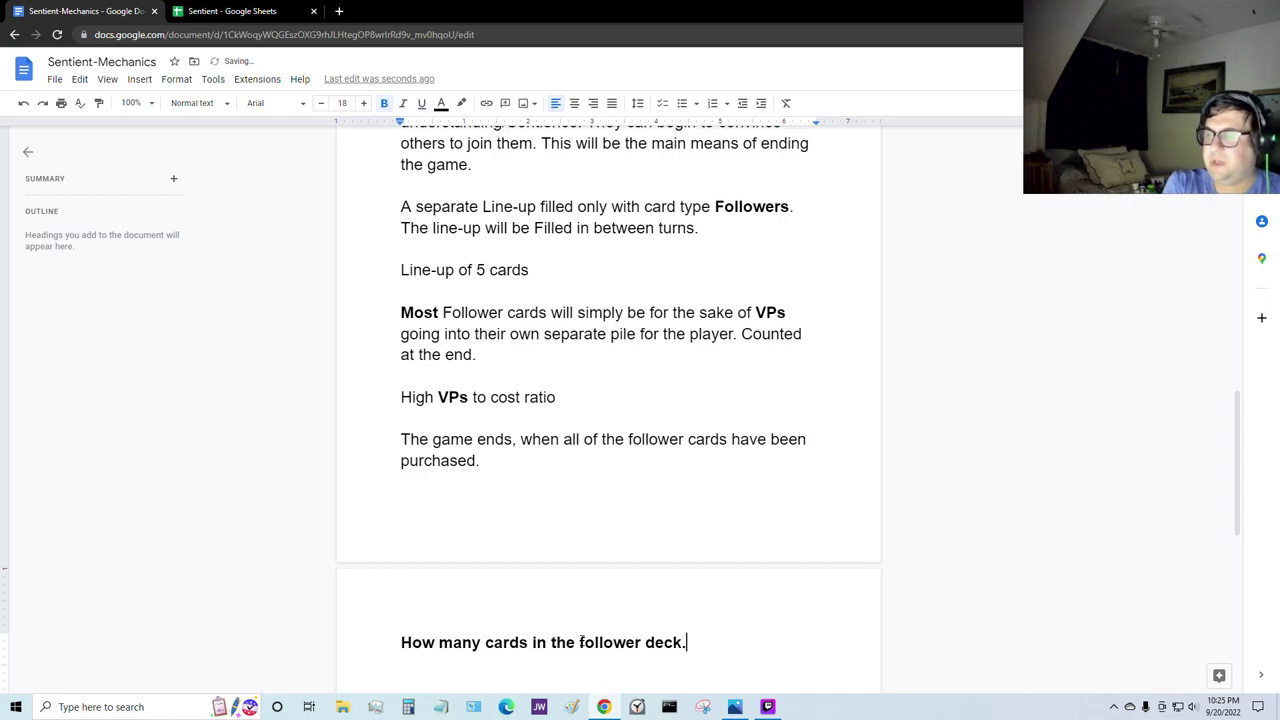
key(BackSpace)
text(= How long)
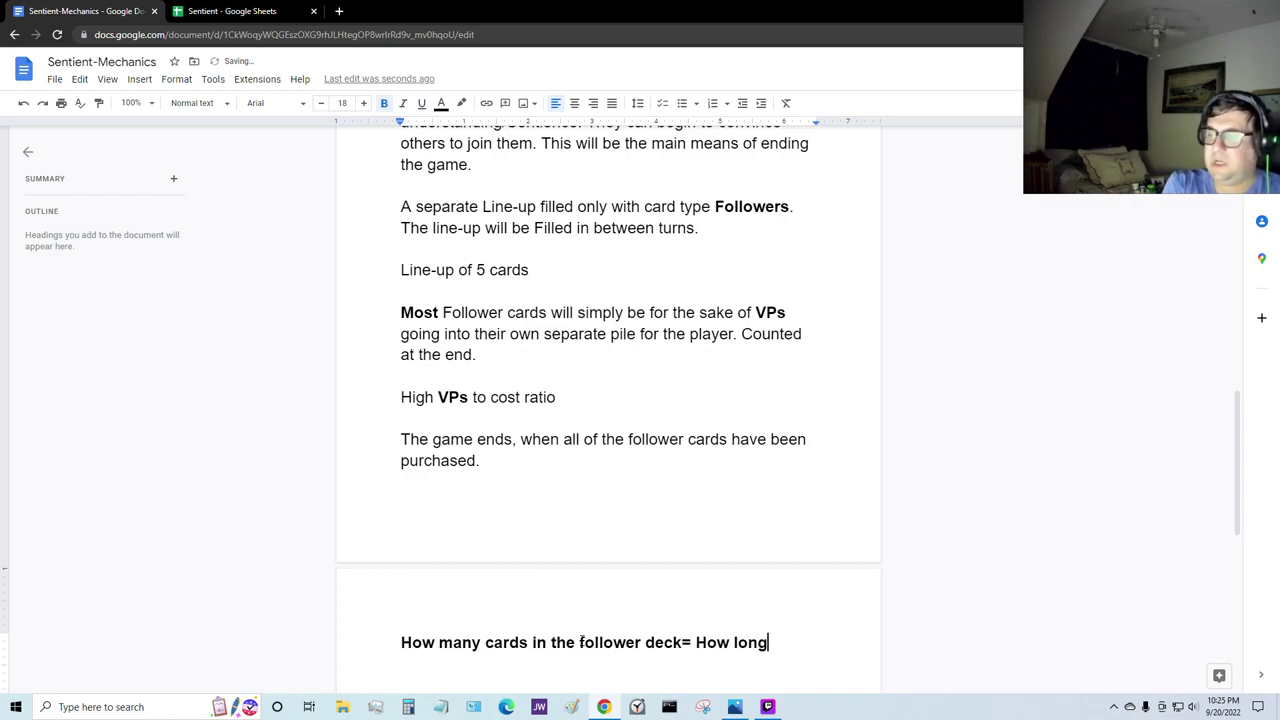
text( games can last)
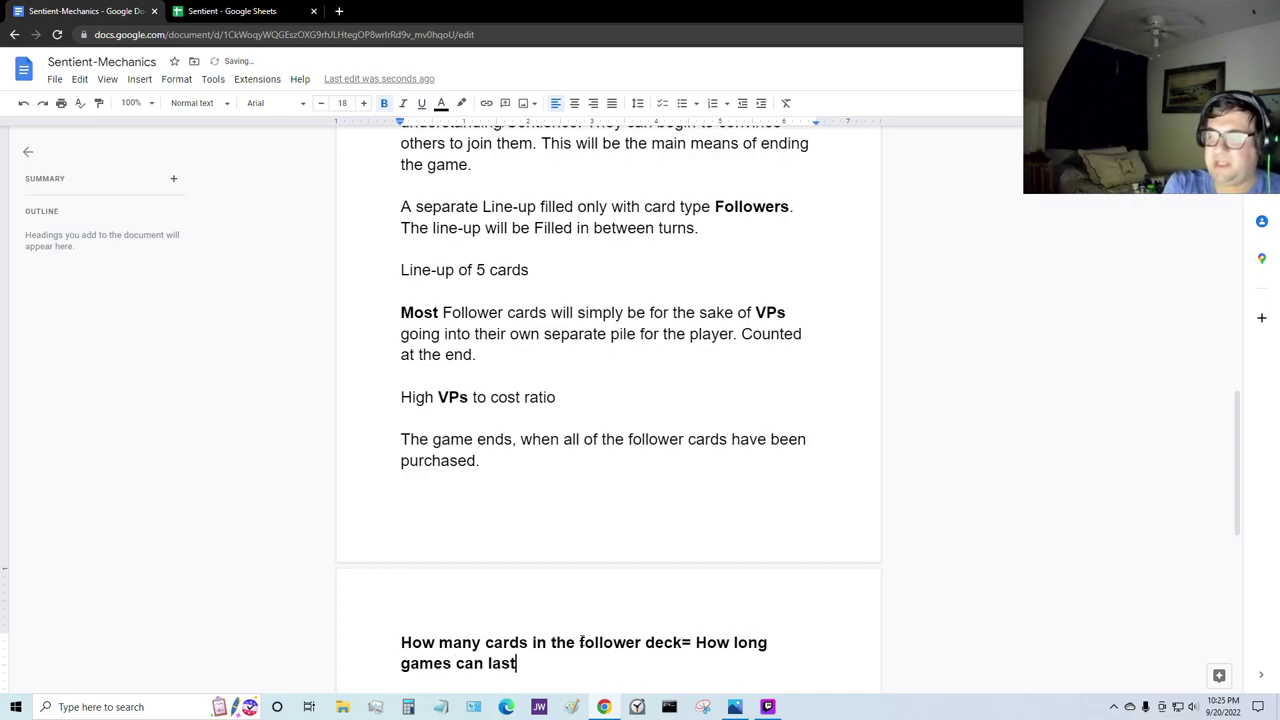
text(?)
key(Return)
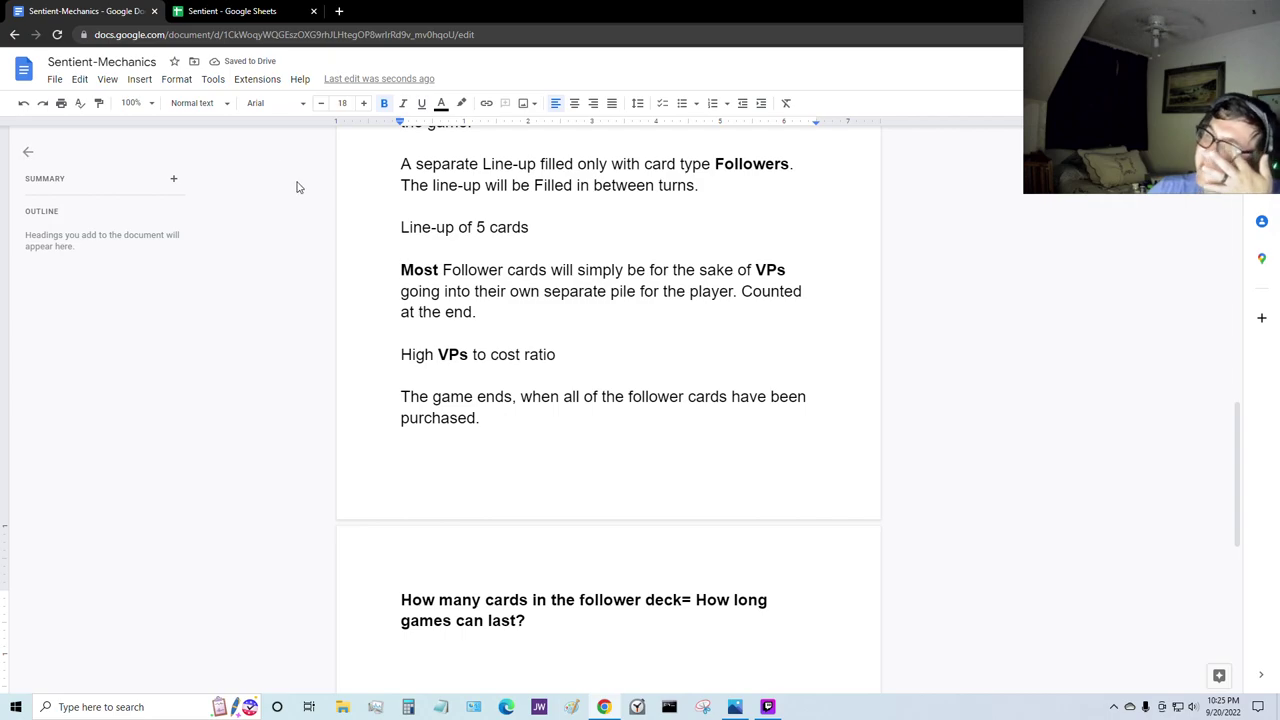
Step: Switch to Paint and fill the whole blank canvas with black
click(571, 707)
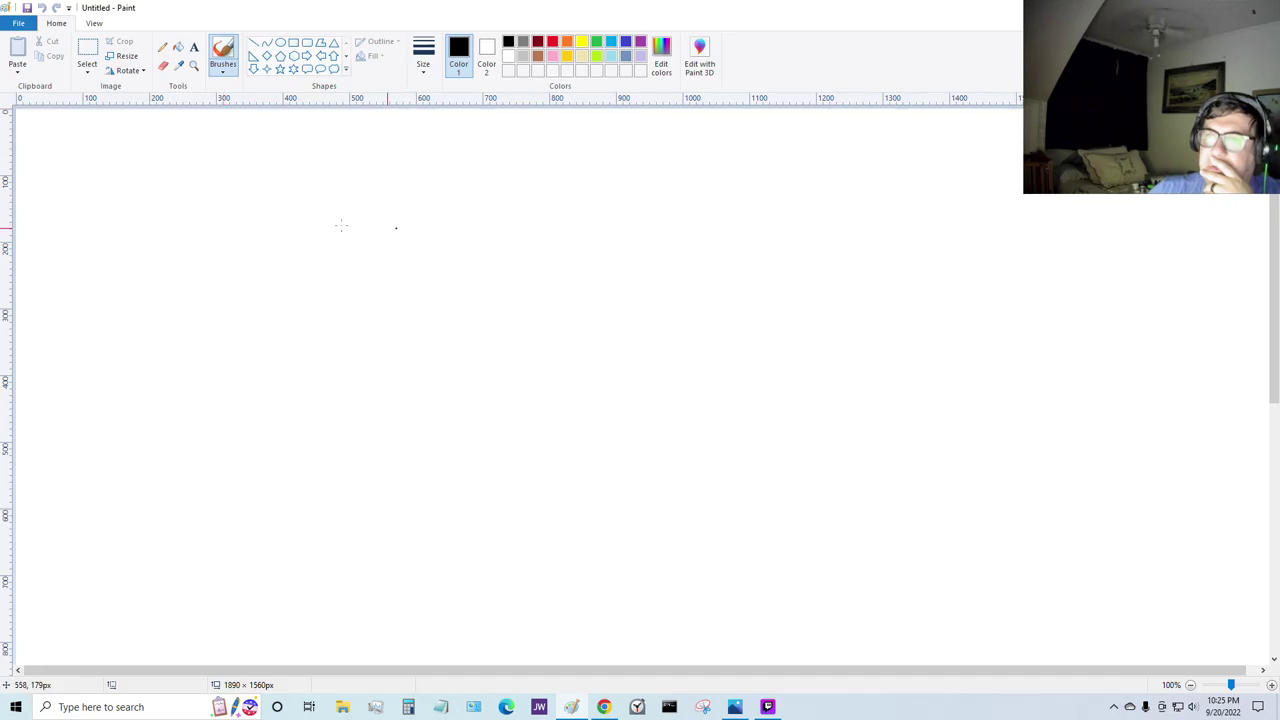
click(178, 47)
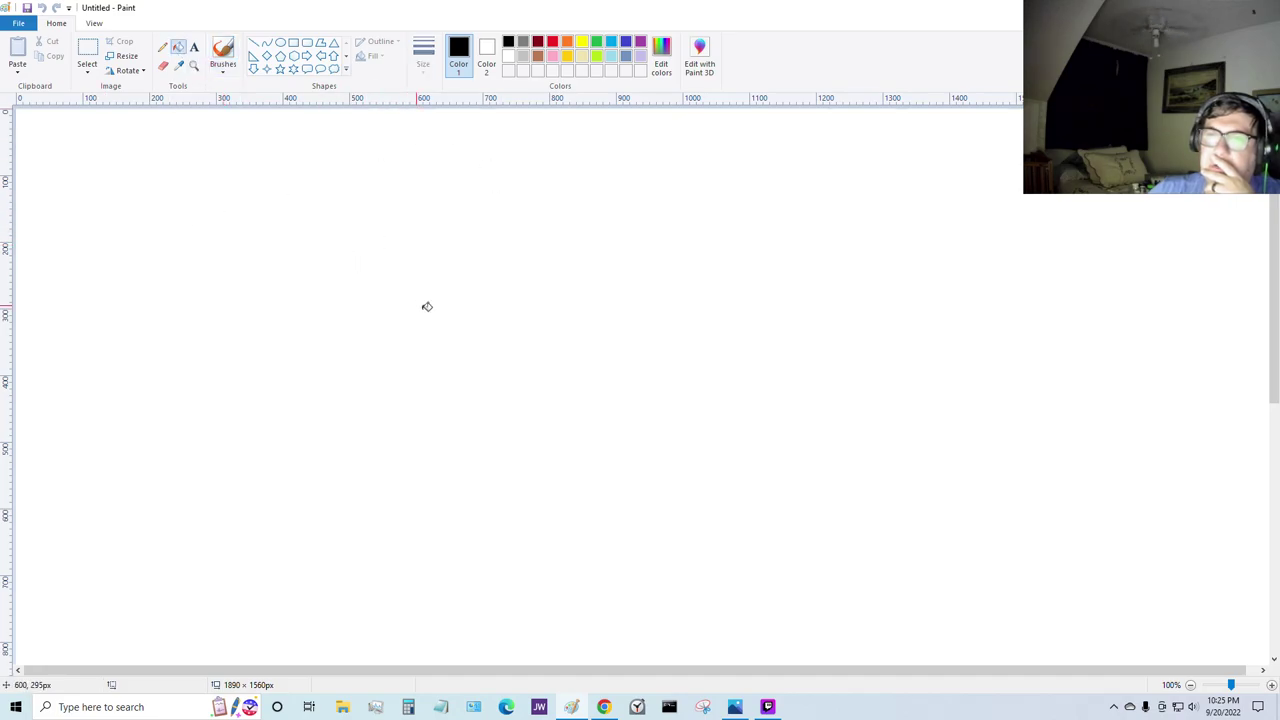
click(420, 303)
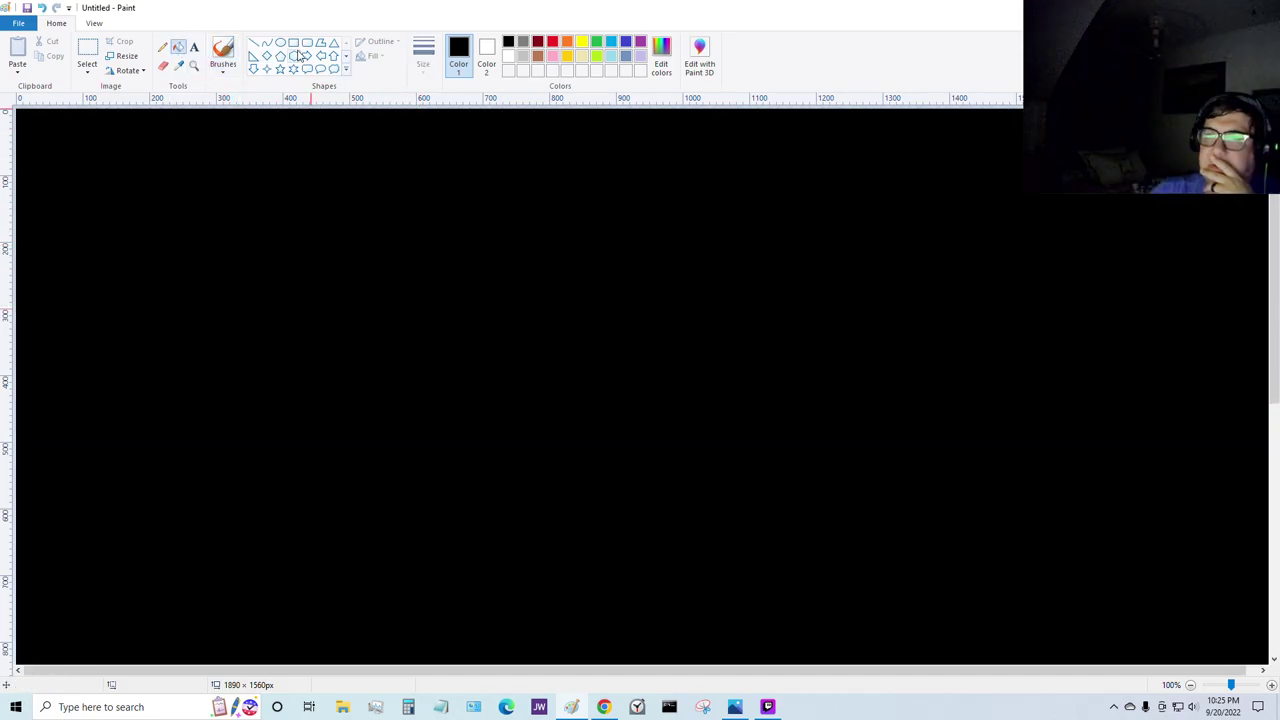
Step: Draw a light-blue rectangle outline about 72 × 84 px in the lower middle part of the black canvas
click(486, 52)
click(294, 44)
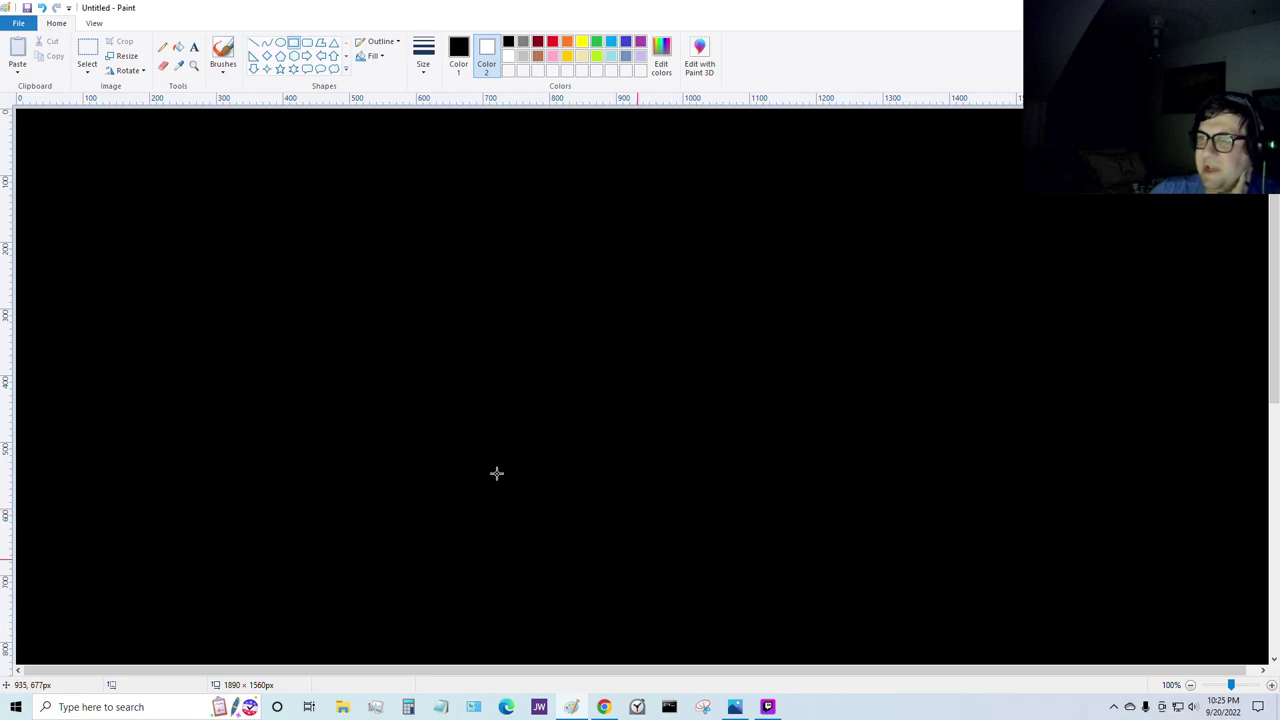
click(610, 44)
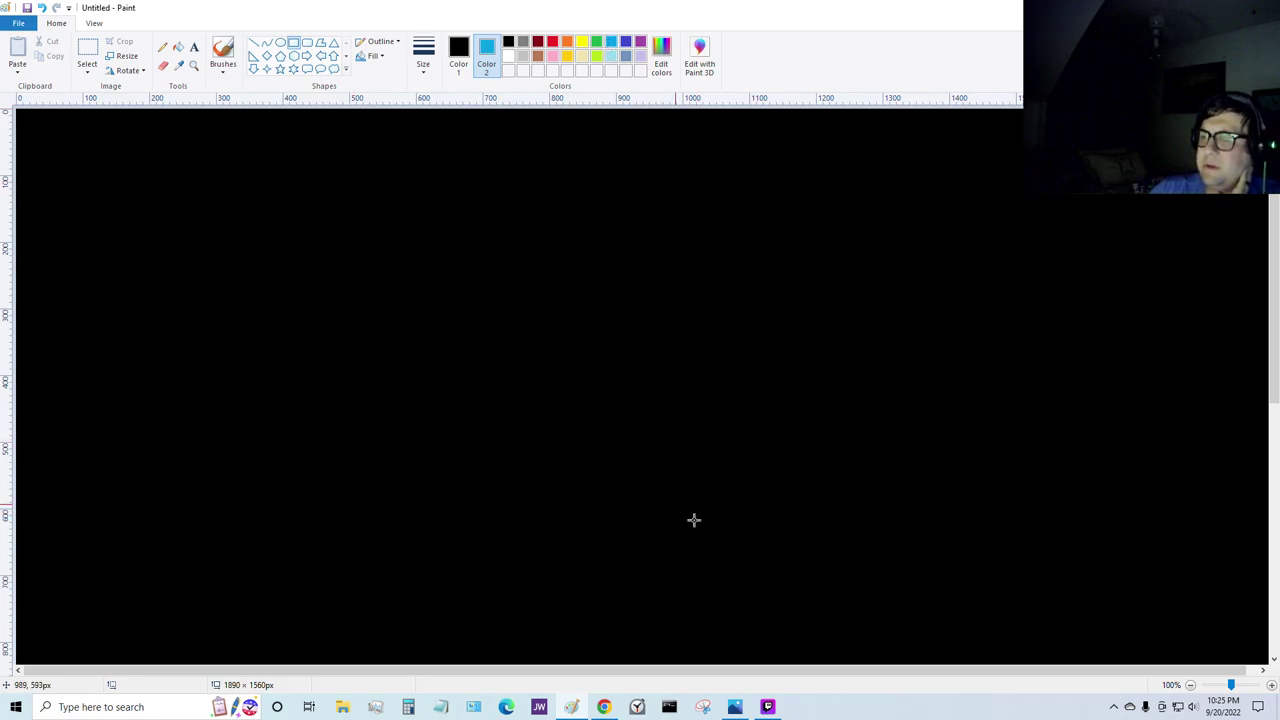
drag(711, 547, 756, 590)
click(760, 616)
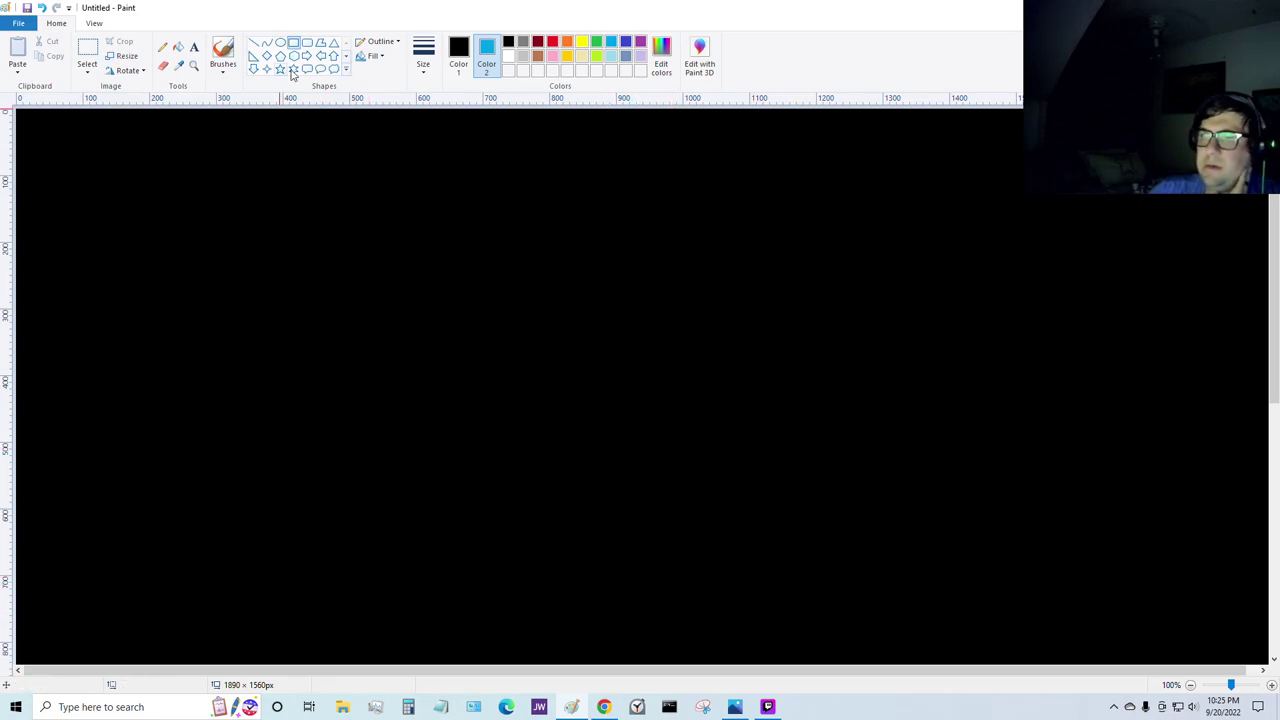
click(461, 50)
click(611, 44)
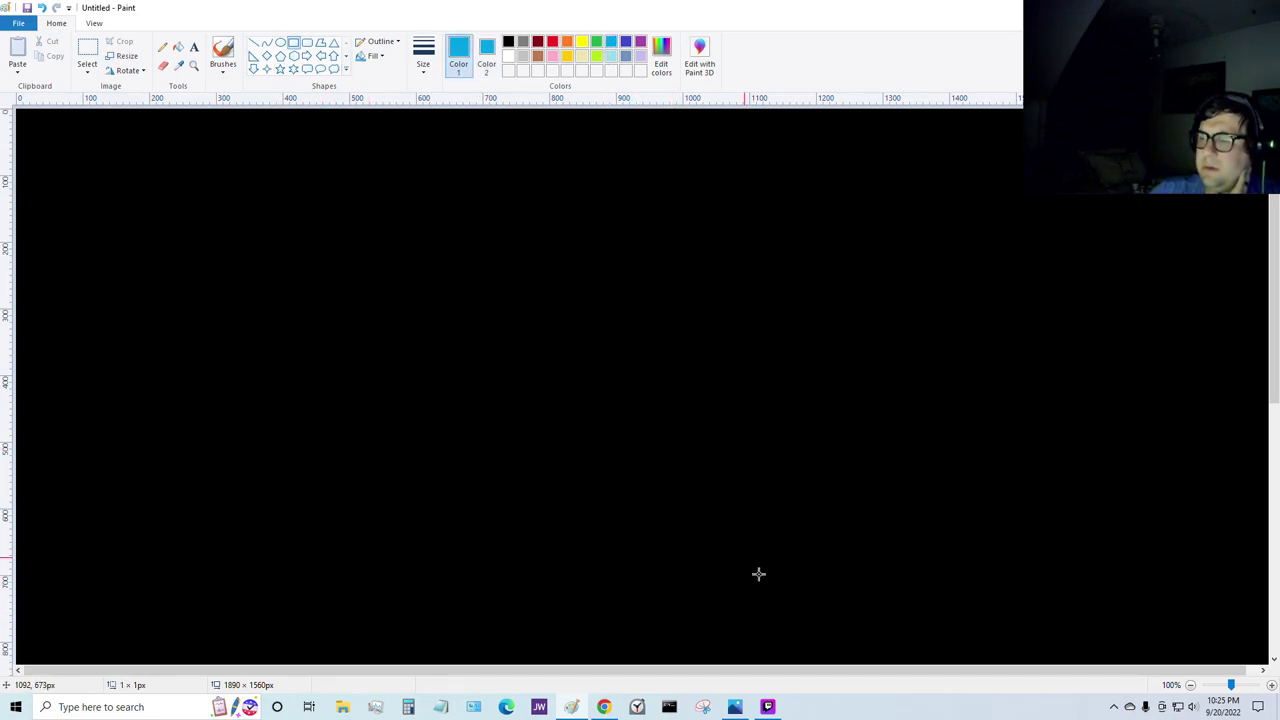
drag(743, 557, 796, 615)
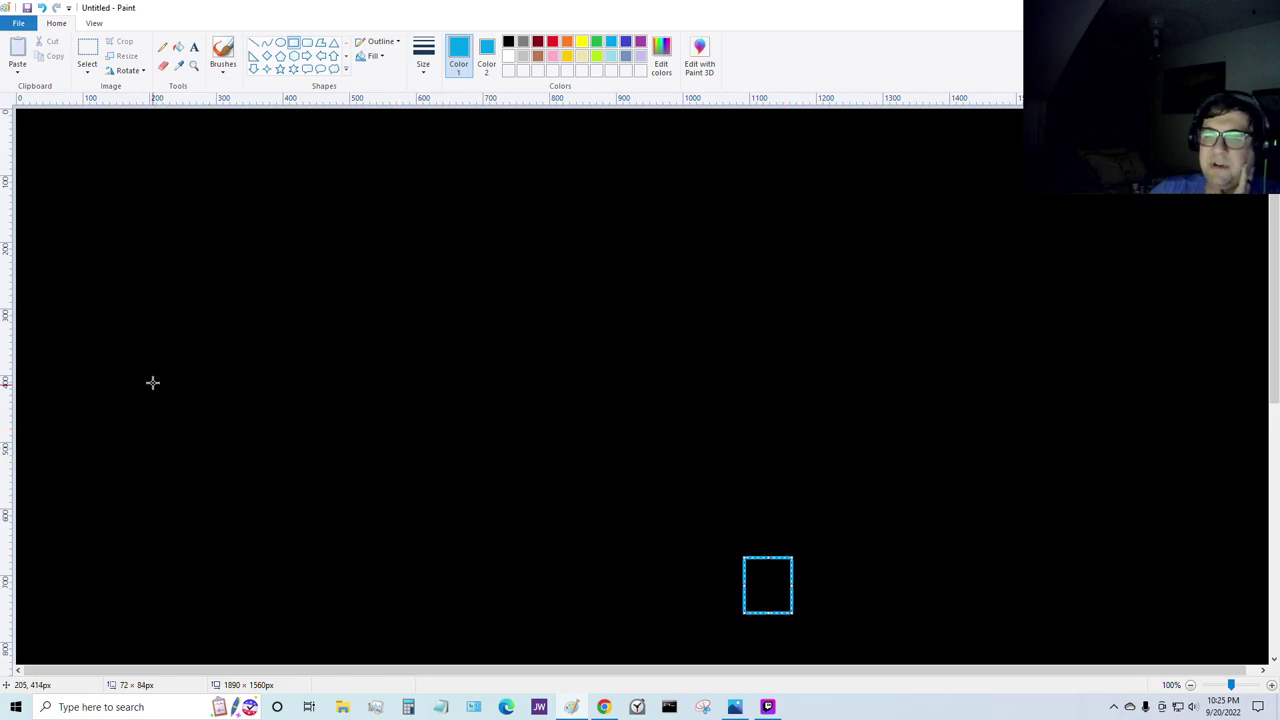
Step: Add light-blue rectangle outlines about 80 × 68 px near the canvas's left edge and about 49 × 56 px near its upper edge
drag(102, 378, 157, 425)
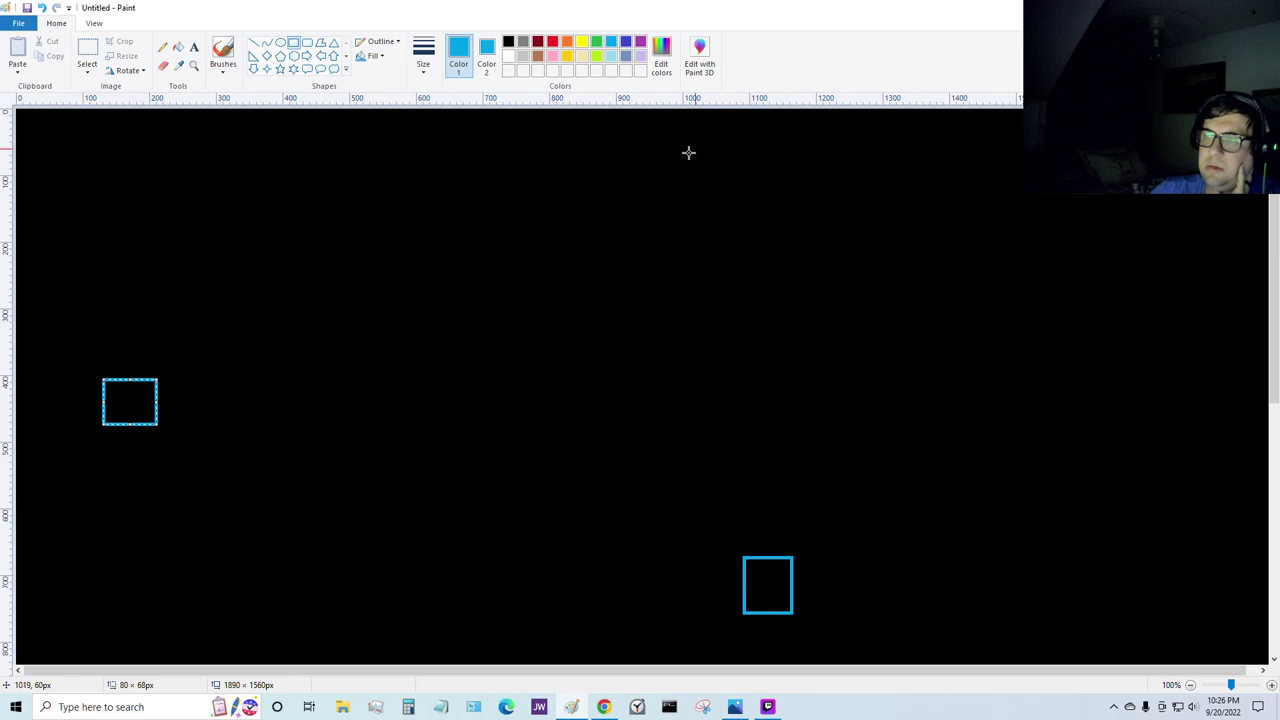
drag(713, 141, 795, 220)
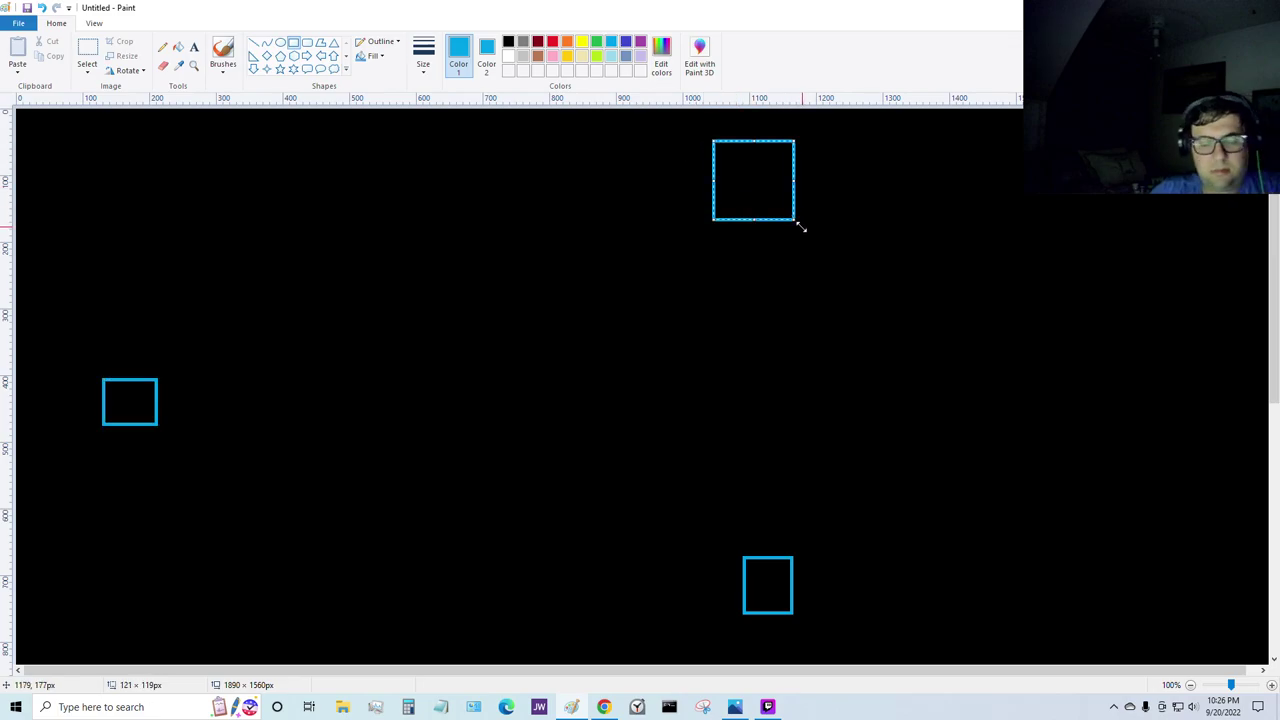
key(ctrl+z)
drag(744, 138, 778, 178)
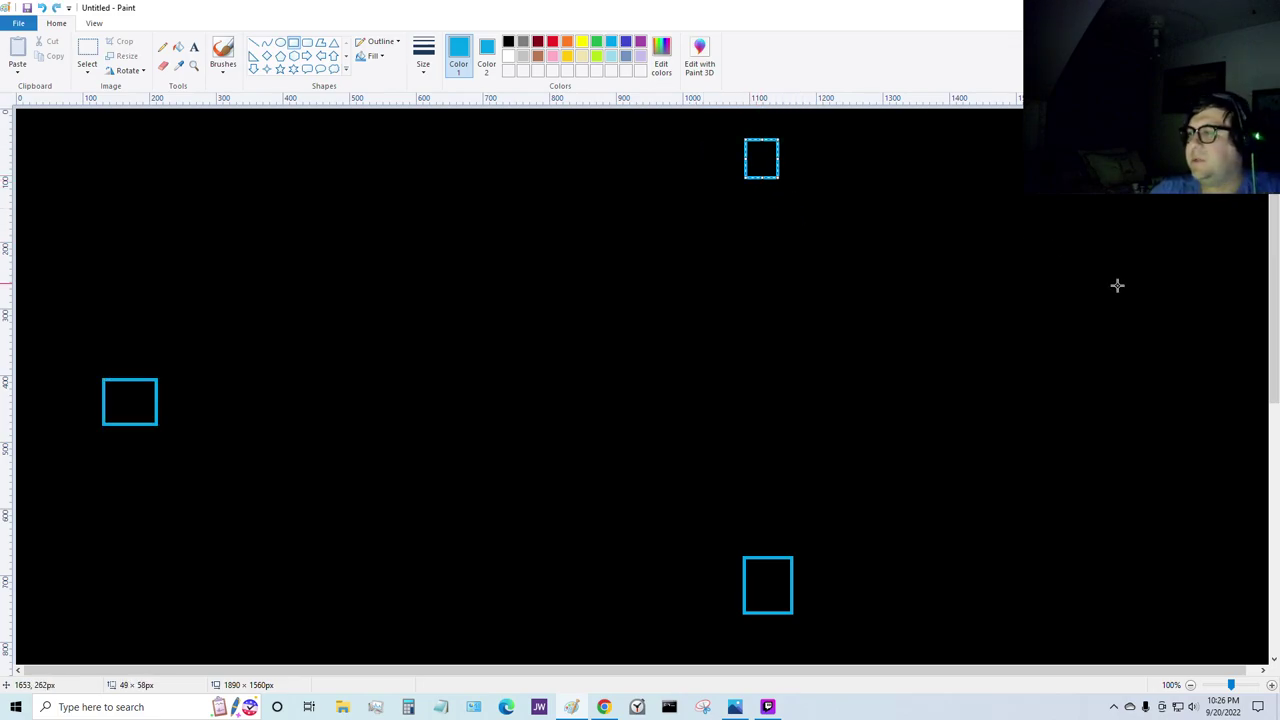
Step: Try yellow rectangle outlines around the canvas: two along the right side and one each at the lower, left and upper edges
click(1143, 263)
drag(1215, 313, 1217, 314)
key(ctrl+z)
drag(1131, 247, 1193, 300)
click(584, 44)
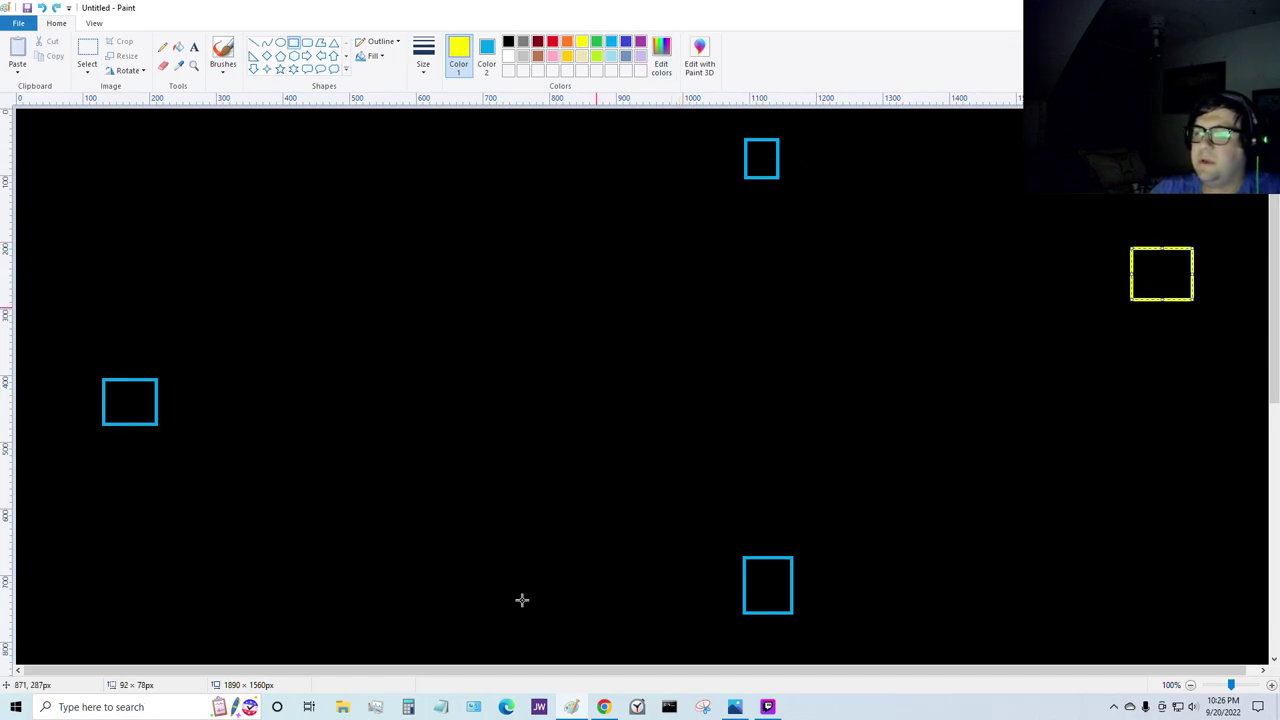
drag(451, 574, 481, 606)
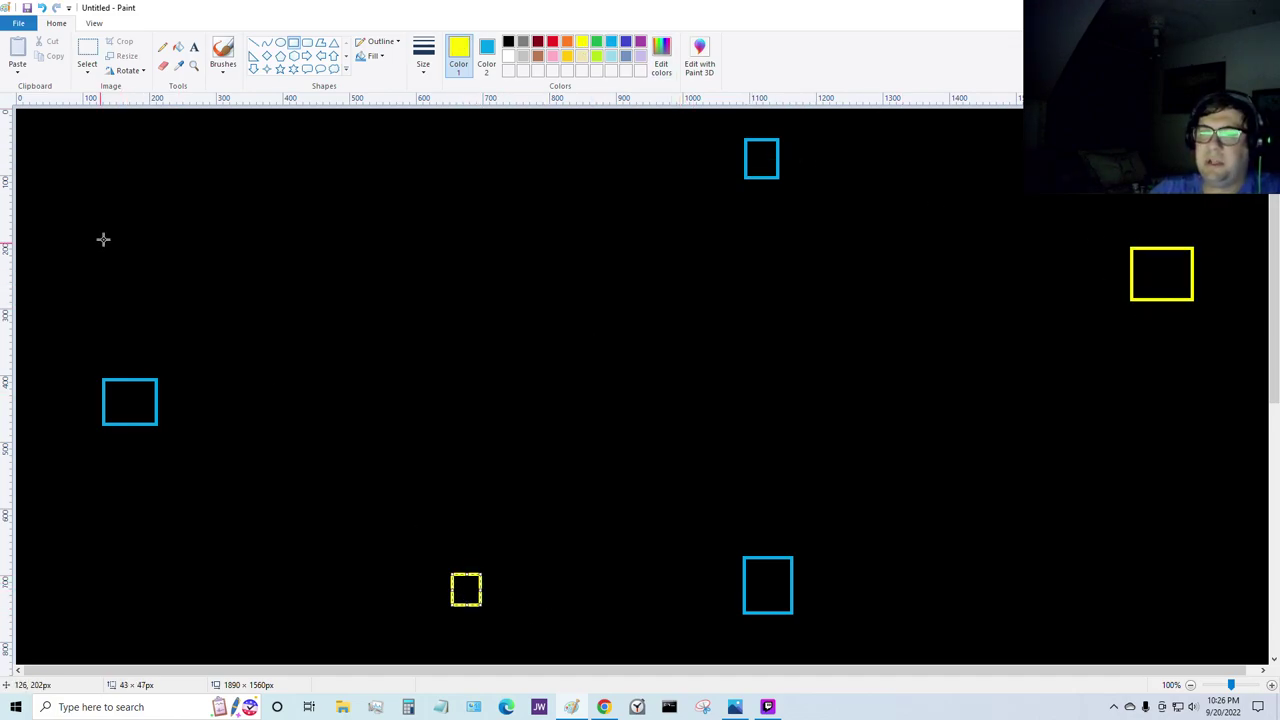
drag(103, 239, 146, 262)
drag(509, 154, 533, 182)
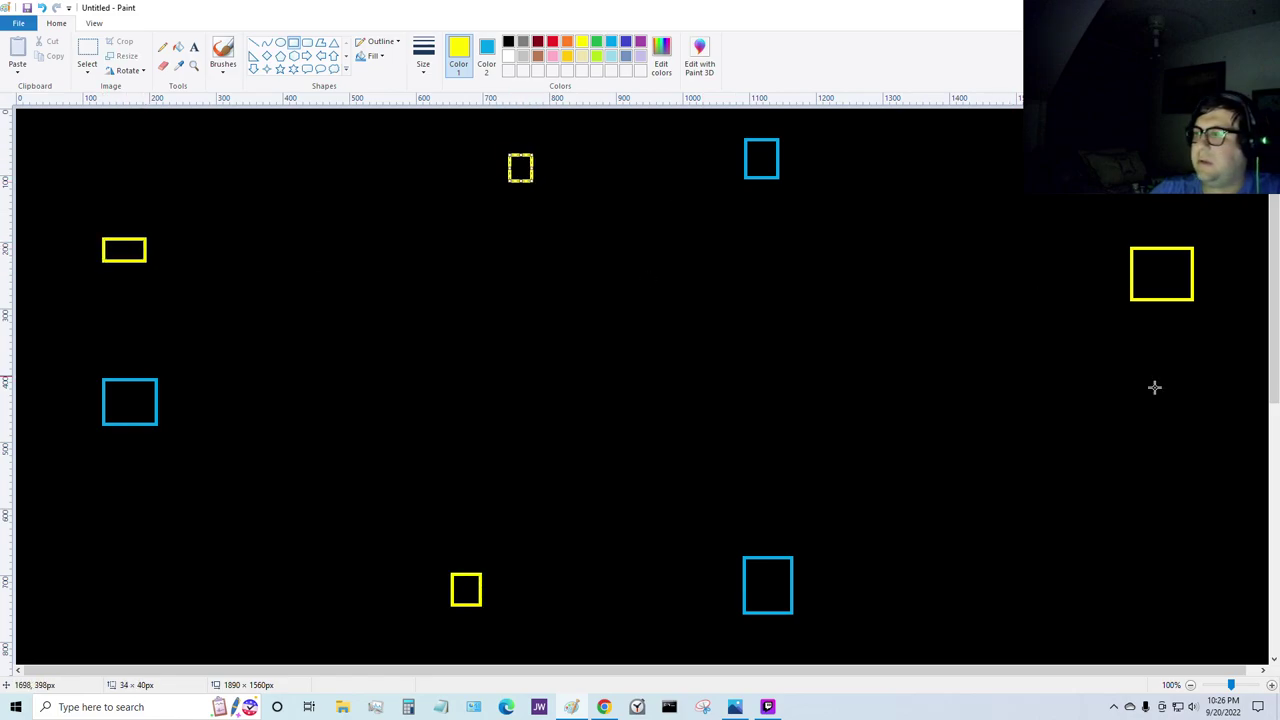
drag(1129, 480, 1193, 526)
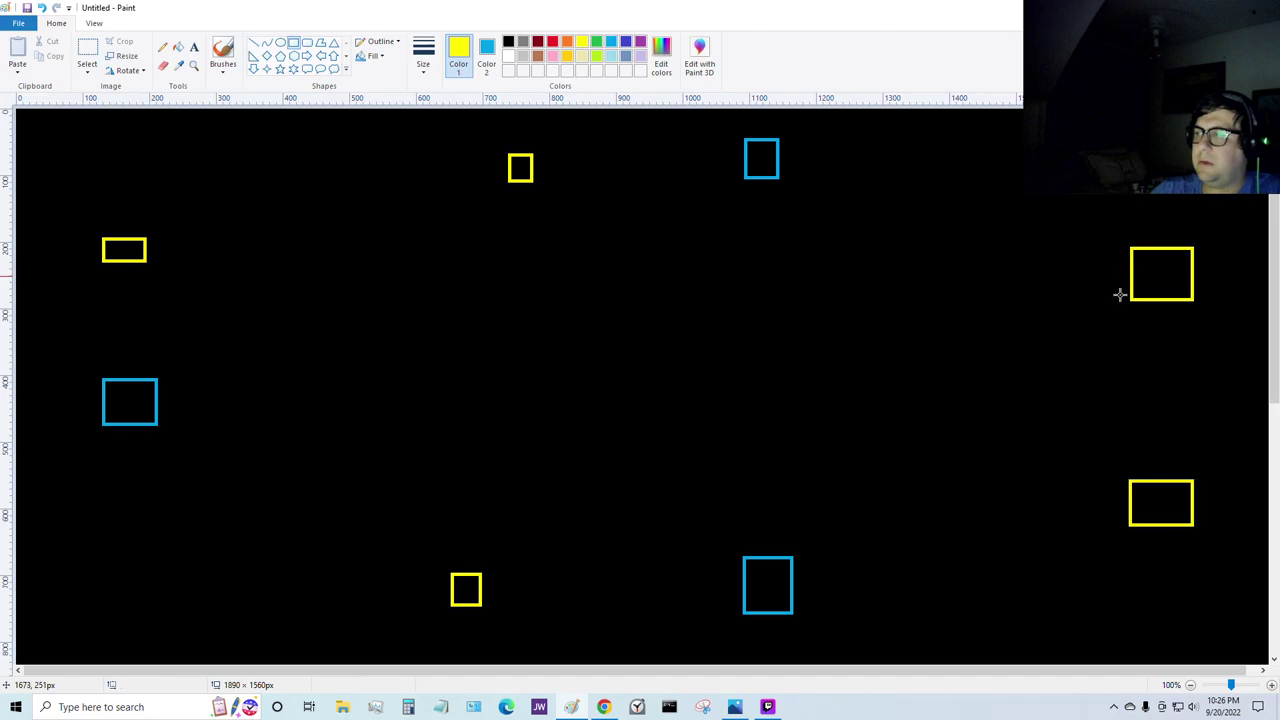
Step: Undo all five yellow rectangles, keeping the three light-blue ones
key(ctrl+z)
key(ctrl+z)
key(ctrl+z)
key(ctrl+z)
key(ctrl+z)
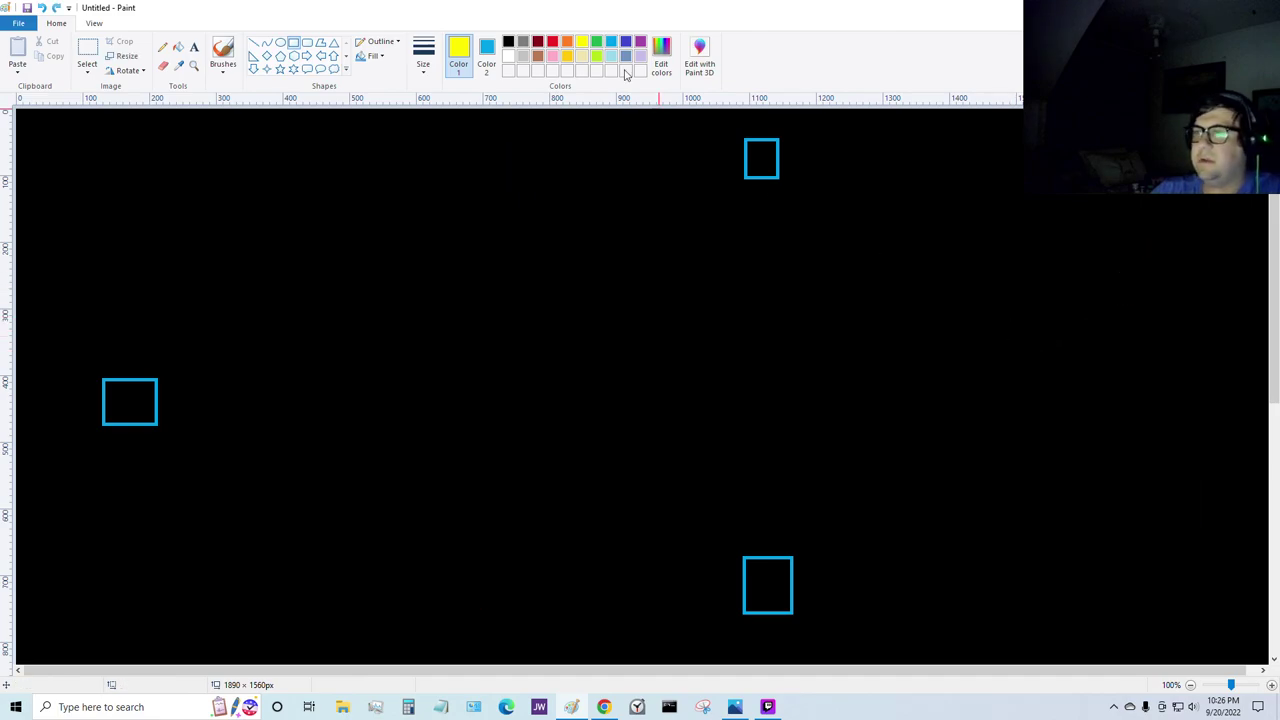
Step: Draw a light-blue rectangle at the upper right, and yellow rectangles at the lower right, lower middle, left and upper middle of the canvas
click(612, 42)
drag(1113, 245, 1221, 326)
drag(1125, 498, 1214, 542)
click(582, 42)
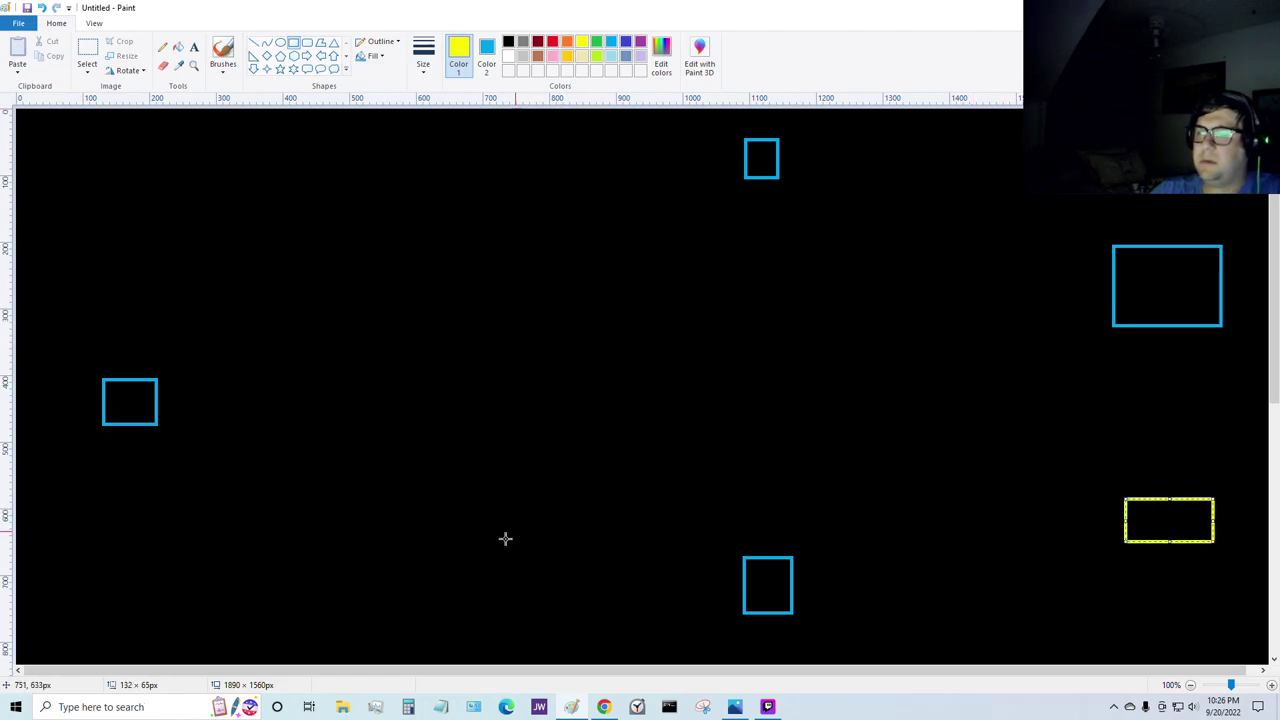
drag(577, 566, 628, 619)
drag(102, 258, 164, 289)
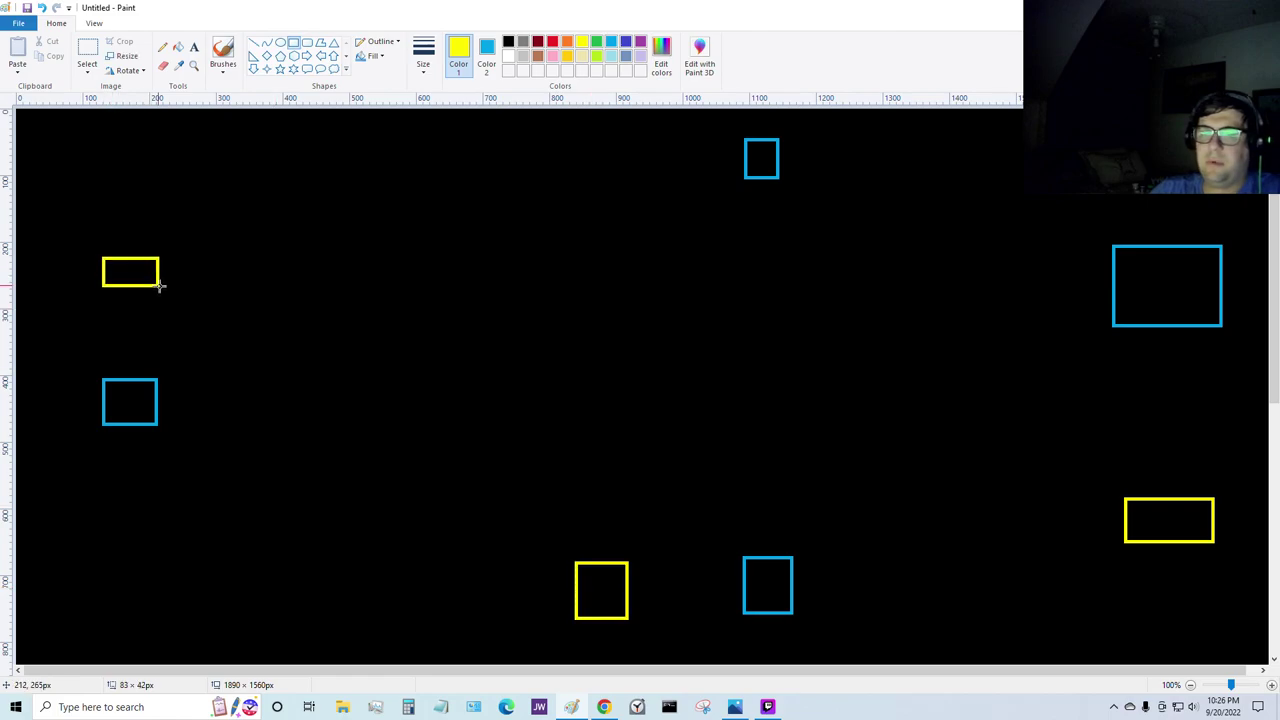
drag(521, 143, 571, 191)
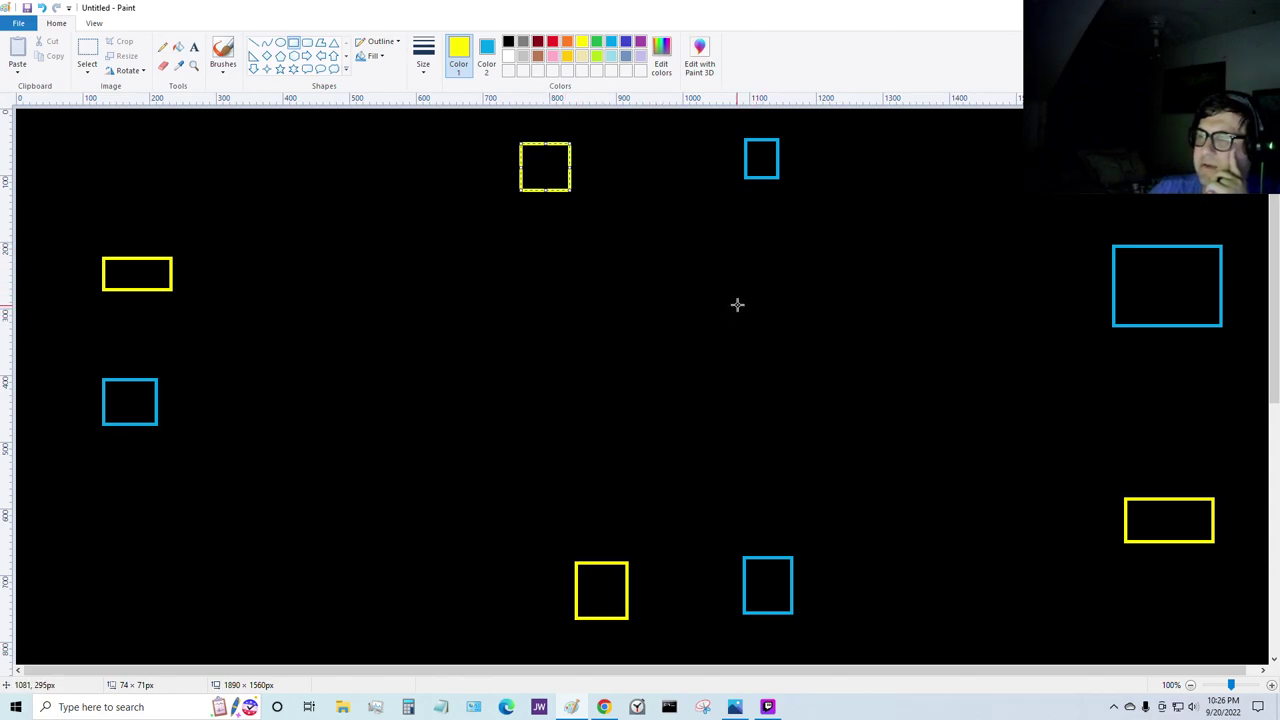
Step: Draw a red upright rectangle about 55 × 222 px and, beside it, a green horizontal bar about 340 × 63 px in the canvas centre
mouse_move(734, 300)
mouse_down()
mouse_move(786, 423)
mouse_move(771, 450)
mouse_up()
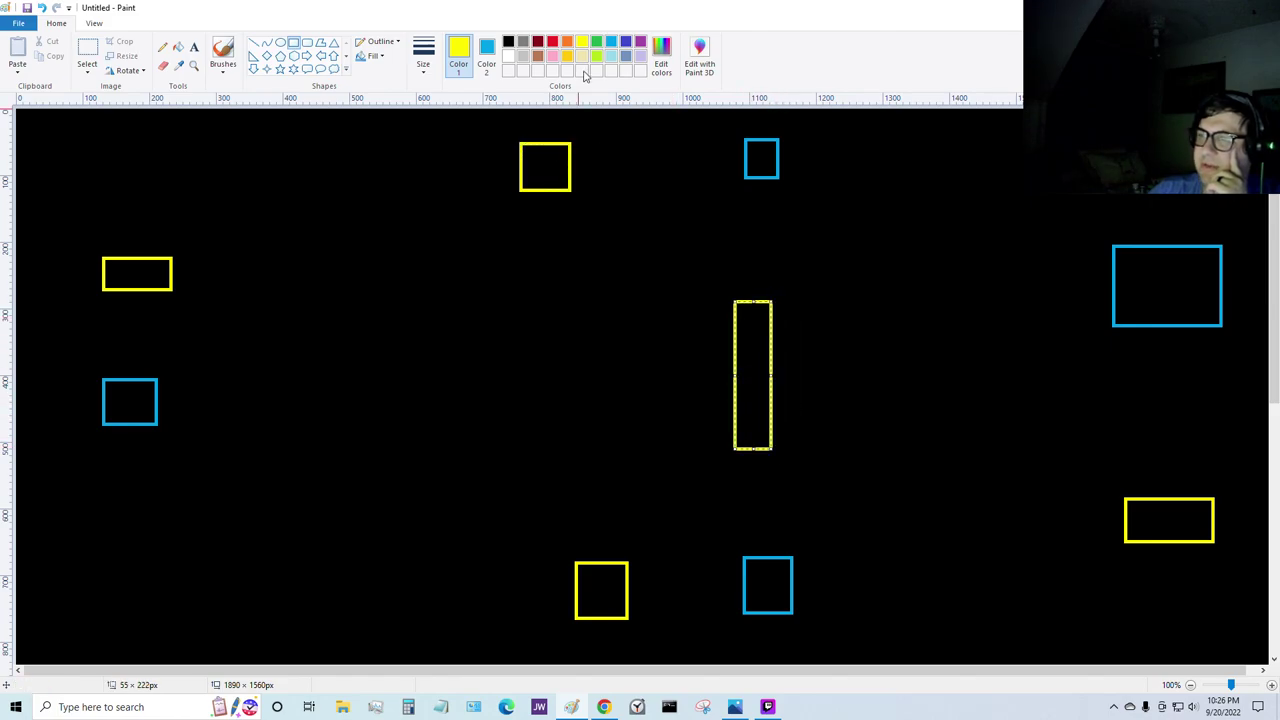
click(552, 42)
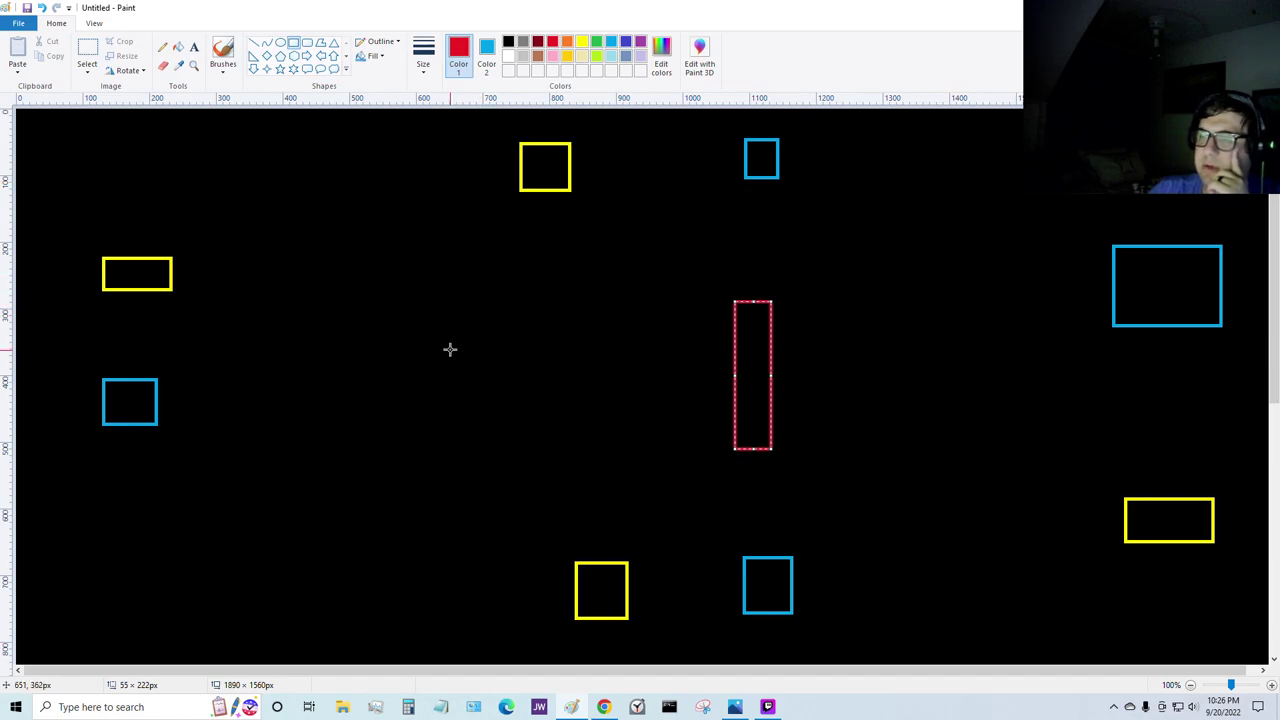
drag(456, 344, 686, 387)
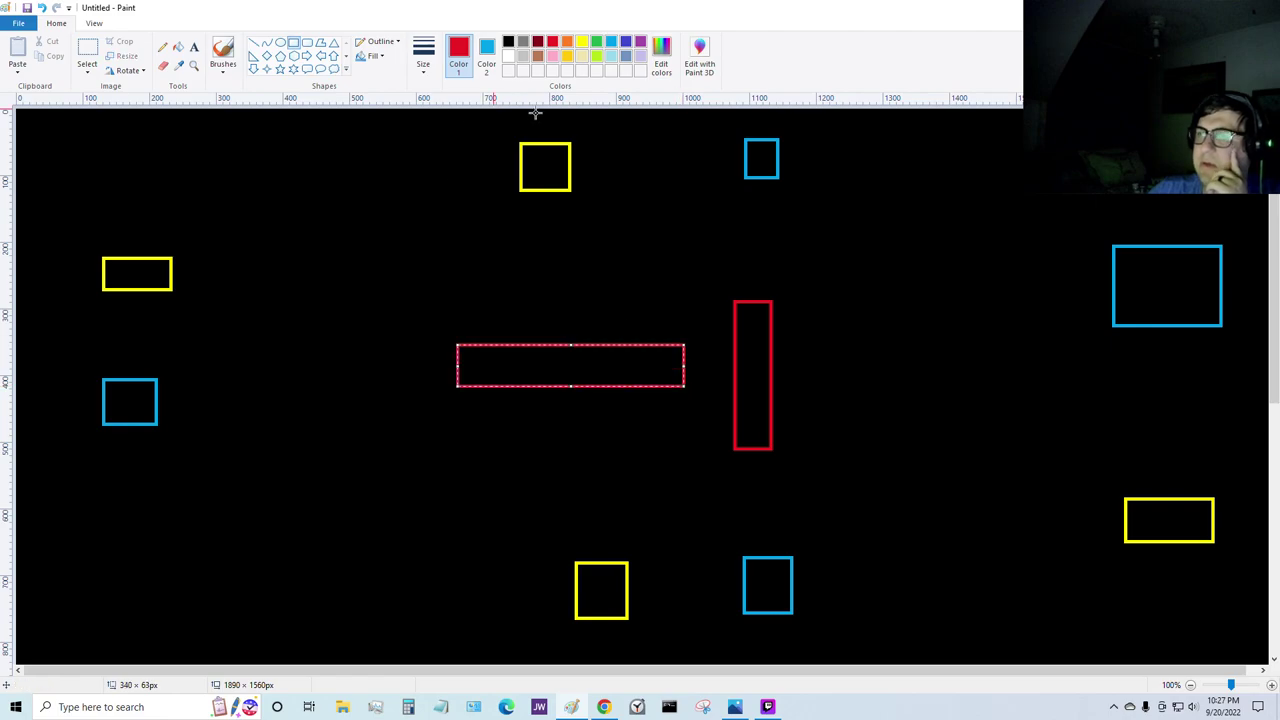
click(596, 44)
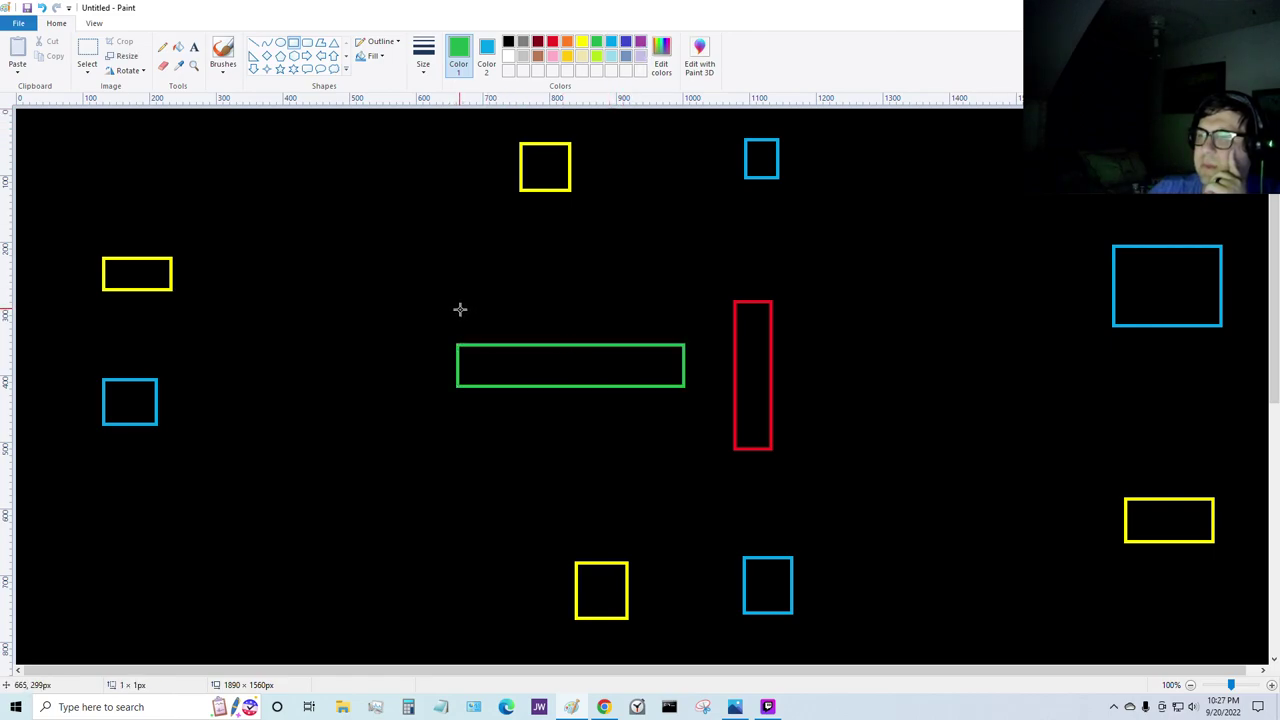
Step: Try a row of four small green rectangles above the green bar, and undo them all
mouse_move(458, 307)
mouse_down()
mouse_move(484, 331)
mouse_move(576, 318)
mouse_move(595, 333)
mouse_move(649, 323)
mouse_move(668, 334)
mouse_up()
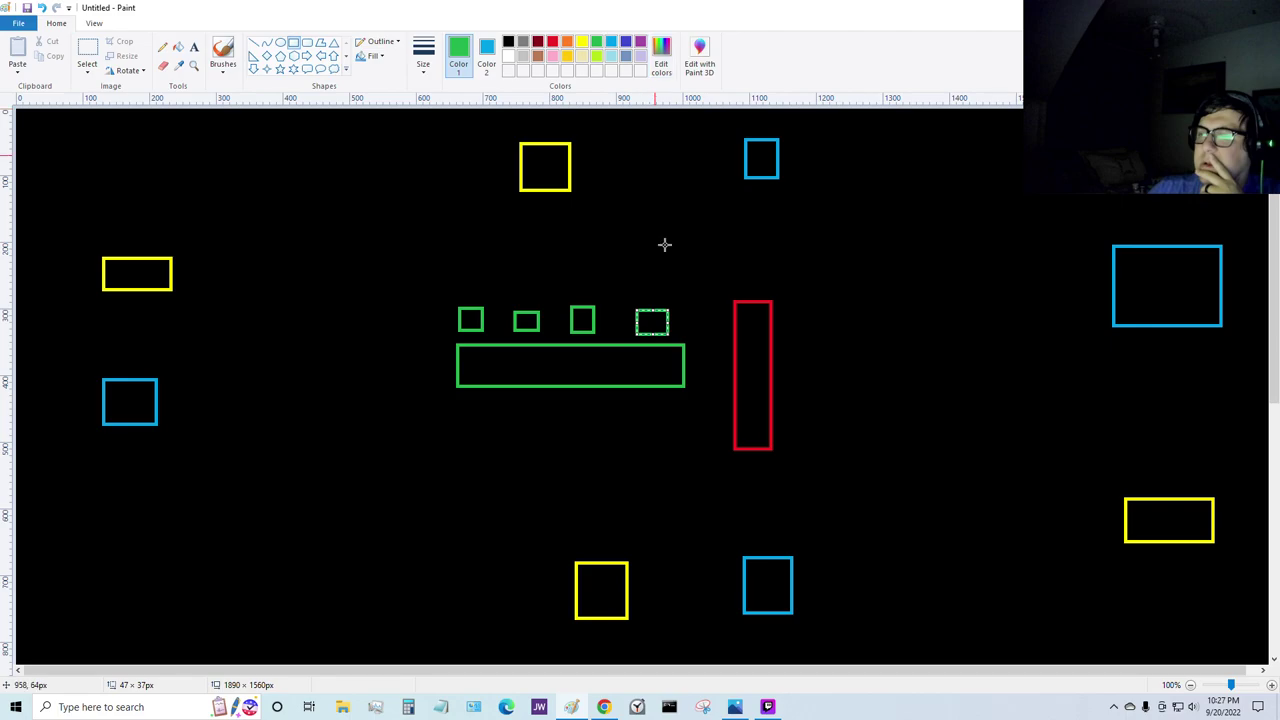
key(ctrl+z)
key(ctrl+z)
key(ctrl+z)
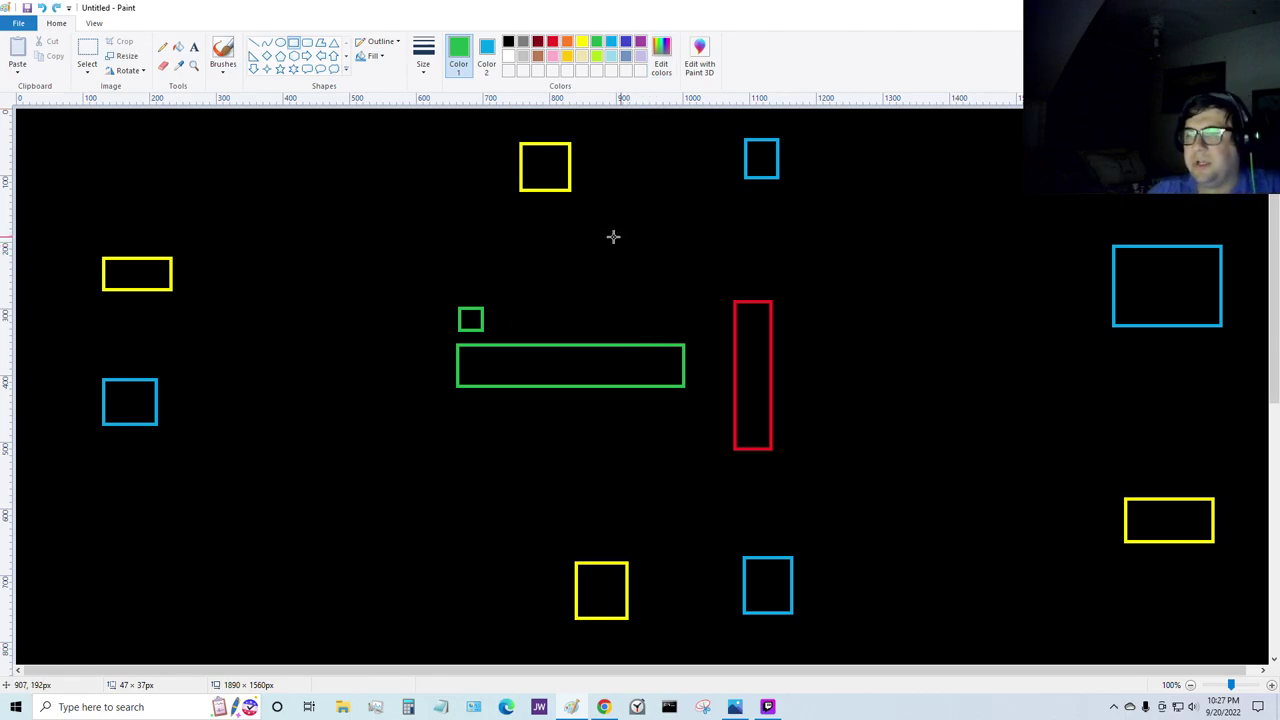
key(ctrl+z)
Step: Draw a row of four small white rectangle outlines above the green bar
drag(463, 307, 485, 334)
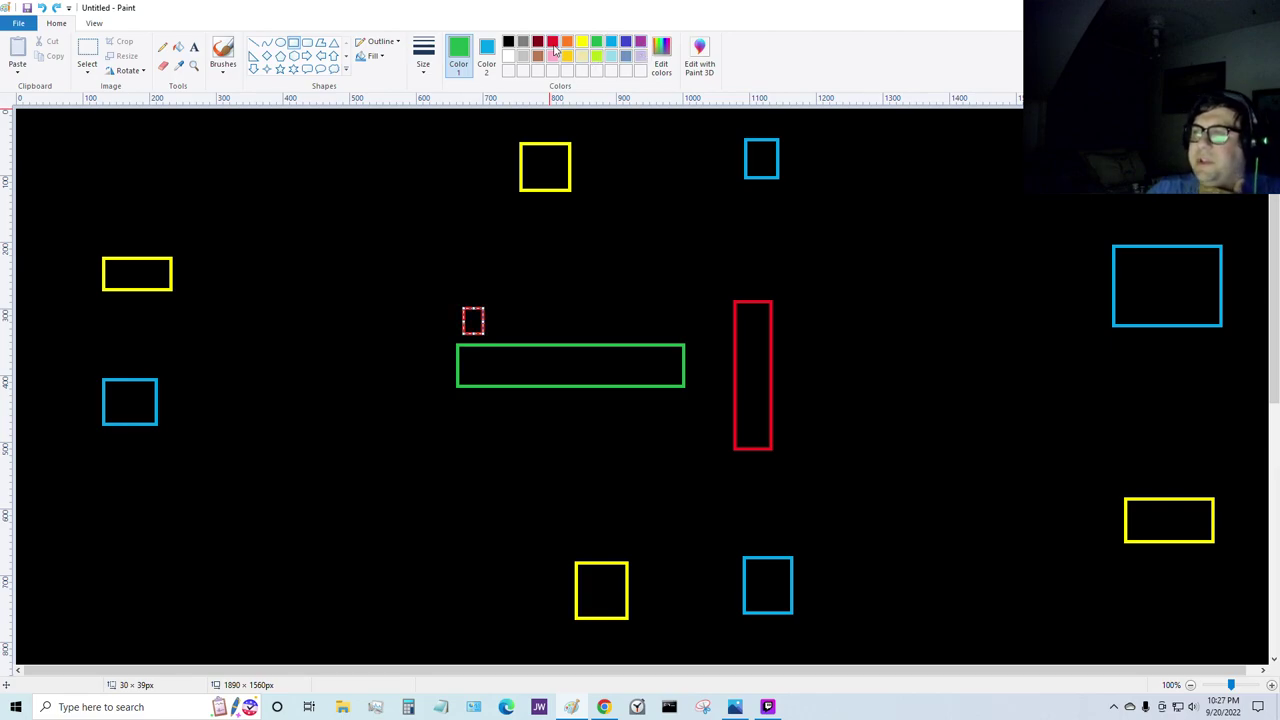
click(509, 56)
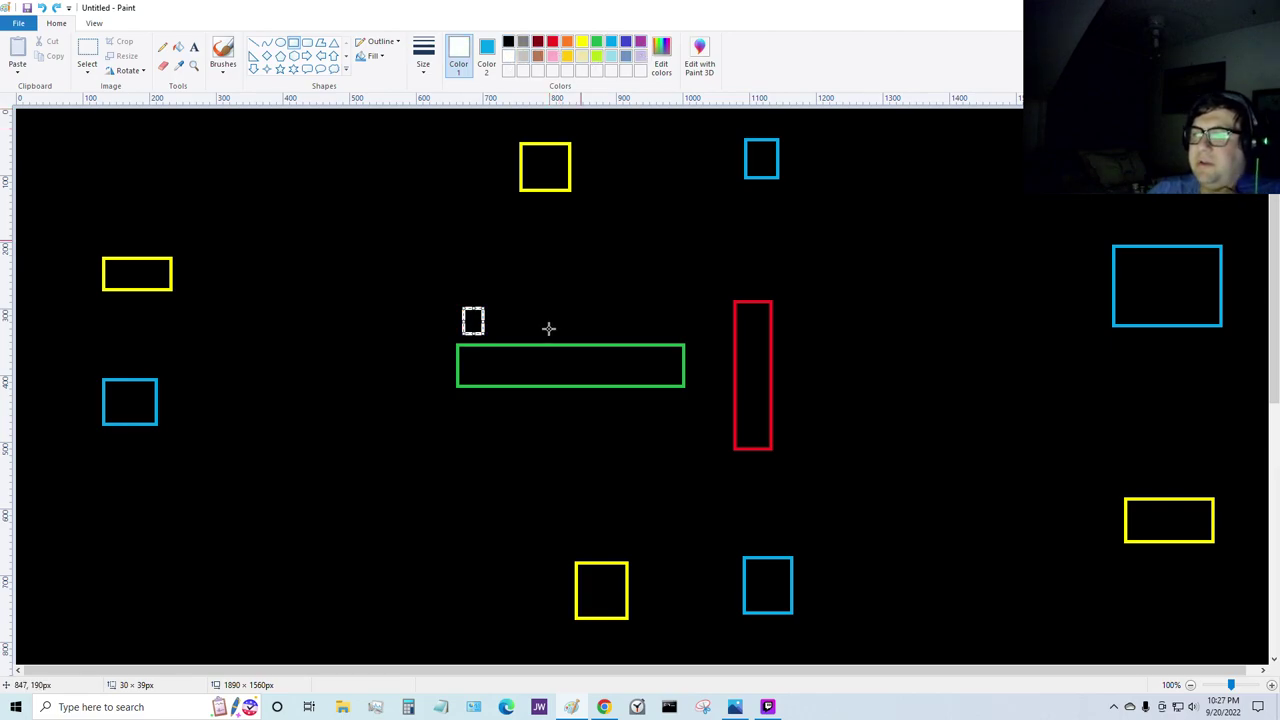
mouse_move(509, 308)
mouse_down()
mouse_move(540, 333)
mouse_move(591, 315)
mouse_move(620, 333)
mouse_move(681, 333)
mouse_up()
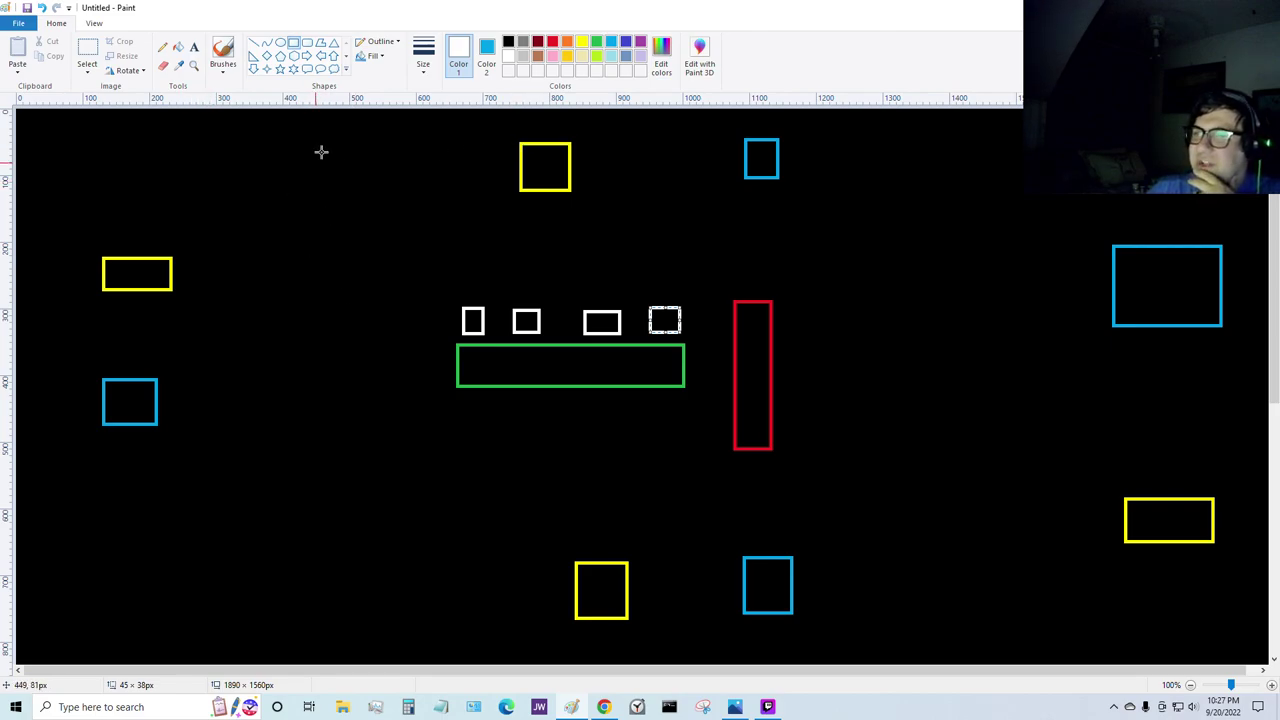
Step: Label the inside of the green bar "Main Deck" with text at font size 24
click(195, 48)
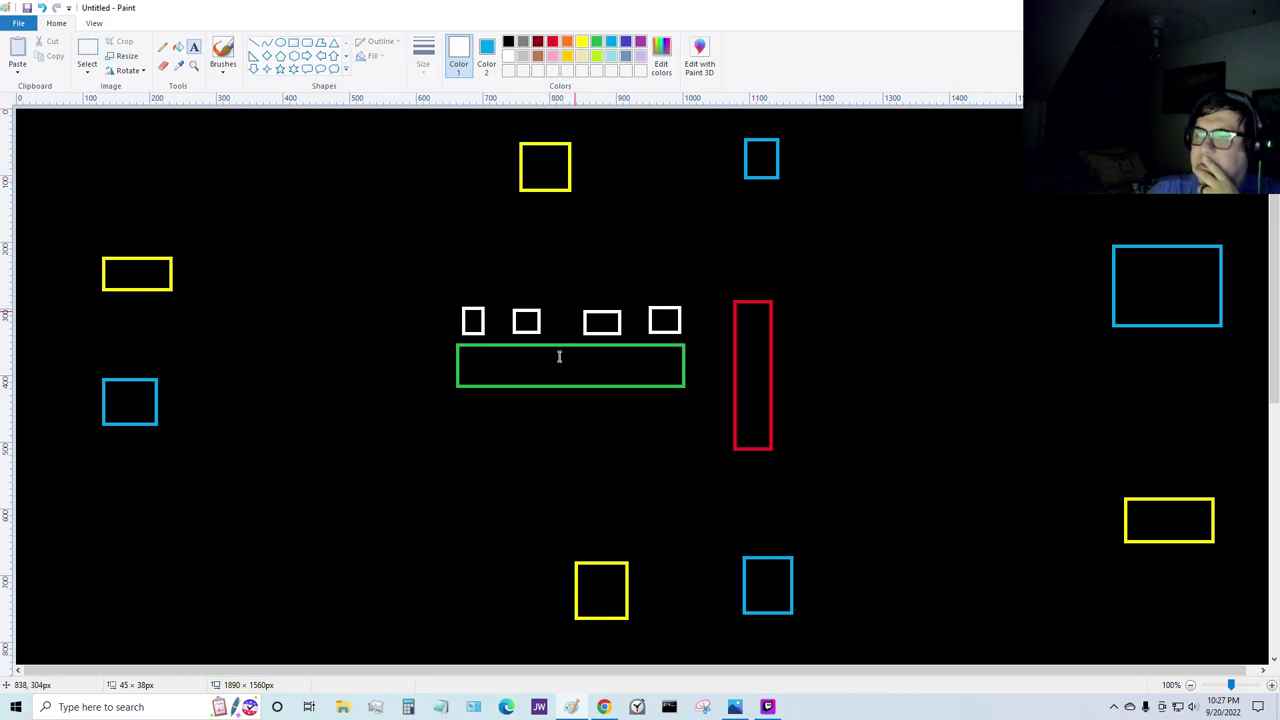
click(463, 364)
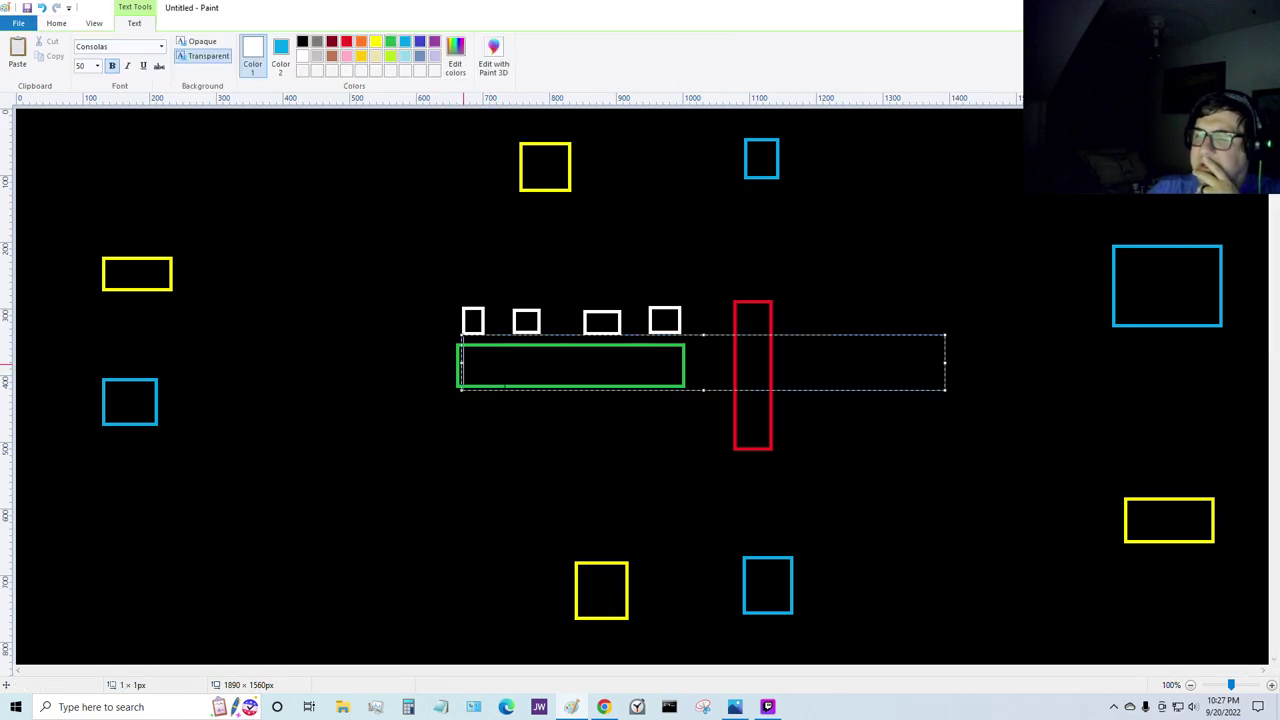
click(97, 65)
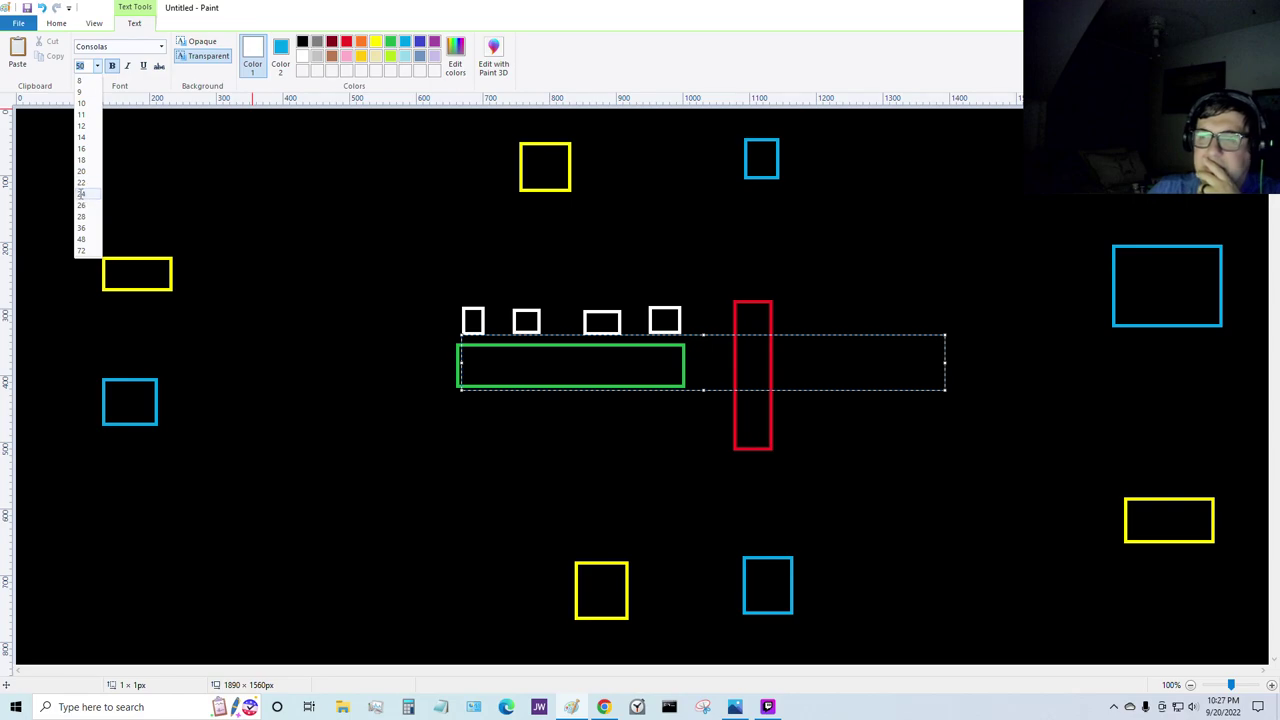
click(82, 194)
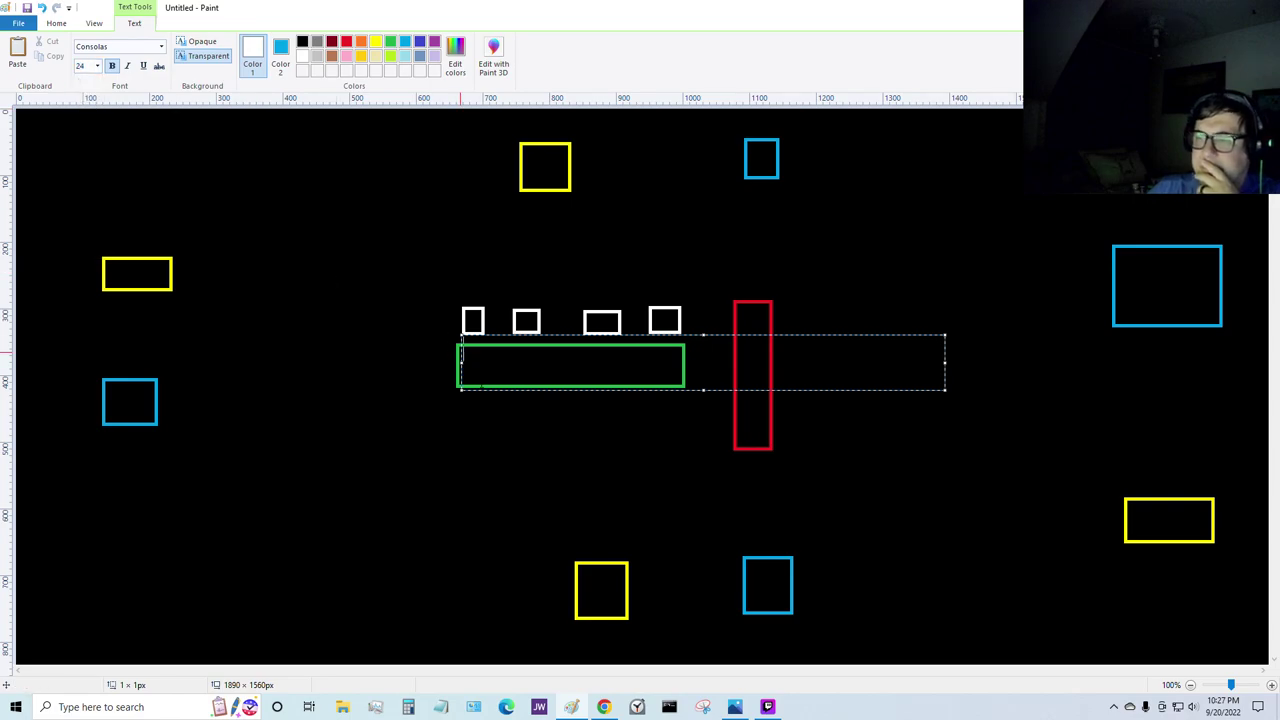
click(465, 438)
click(465, 363)
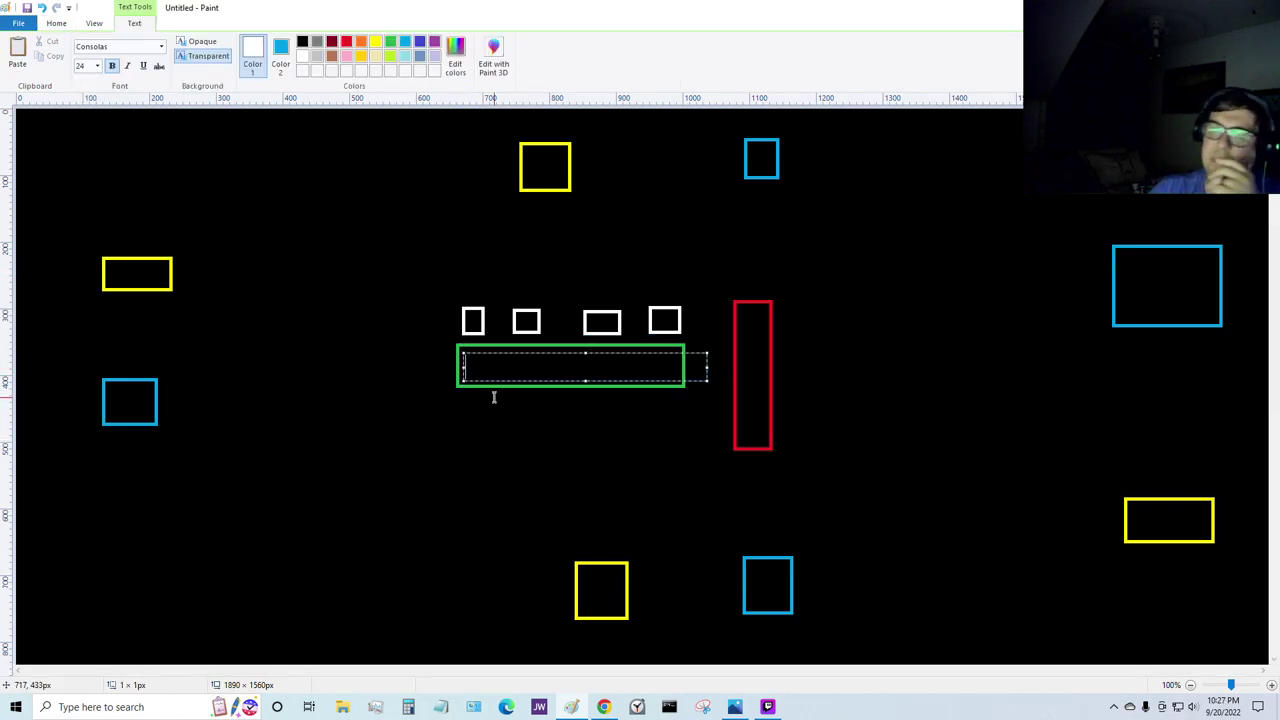
text(Main )
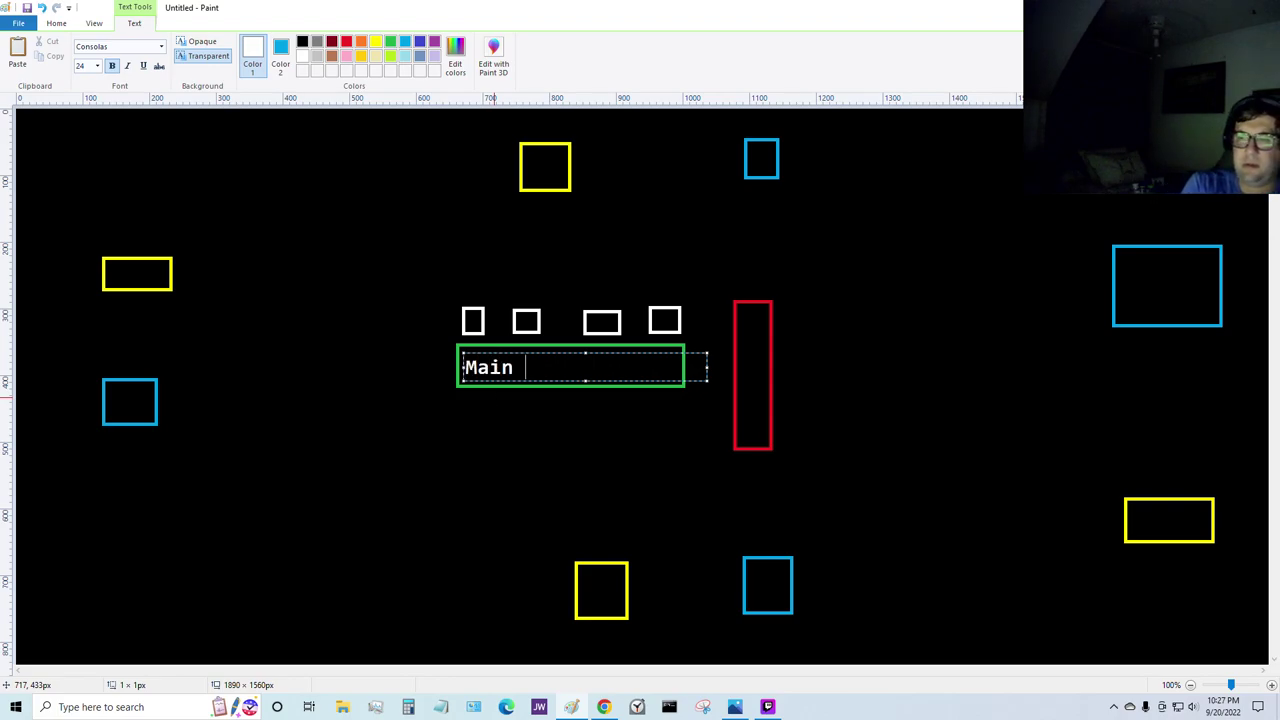
text(Deckl)
key(BackSpace)
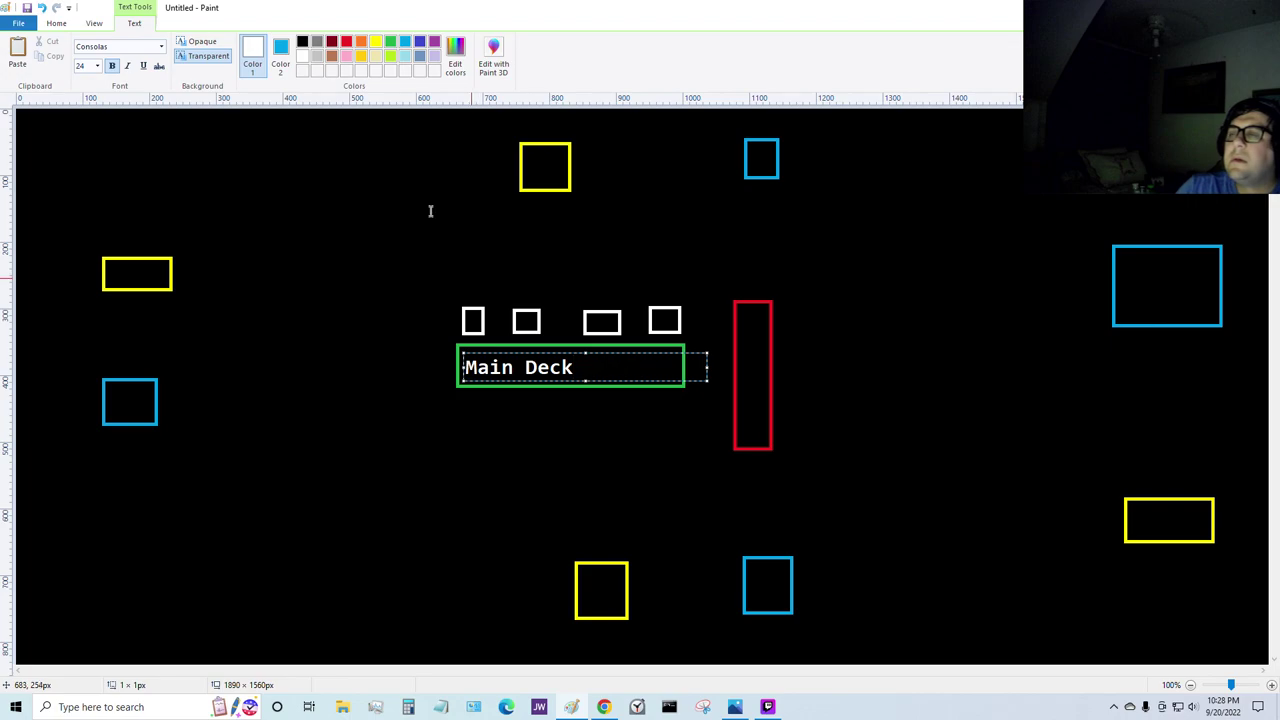
Step: Recolor the "Main Deck" label green to match its bar
click(391, 44)
key(ctrl+a)
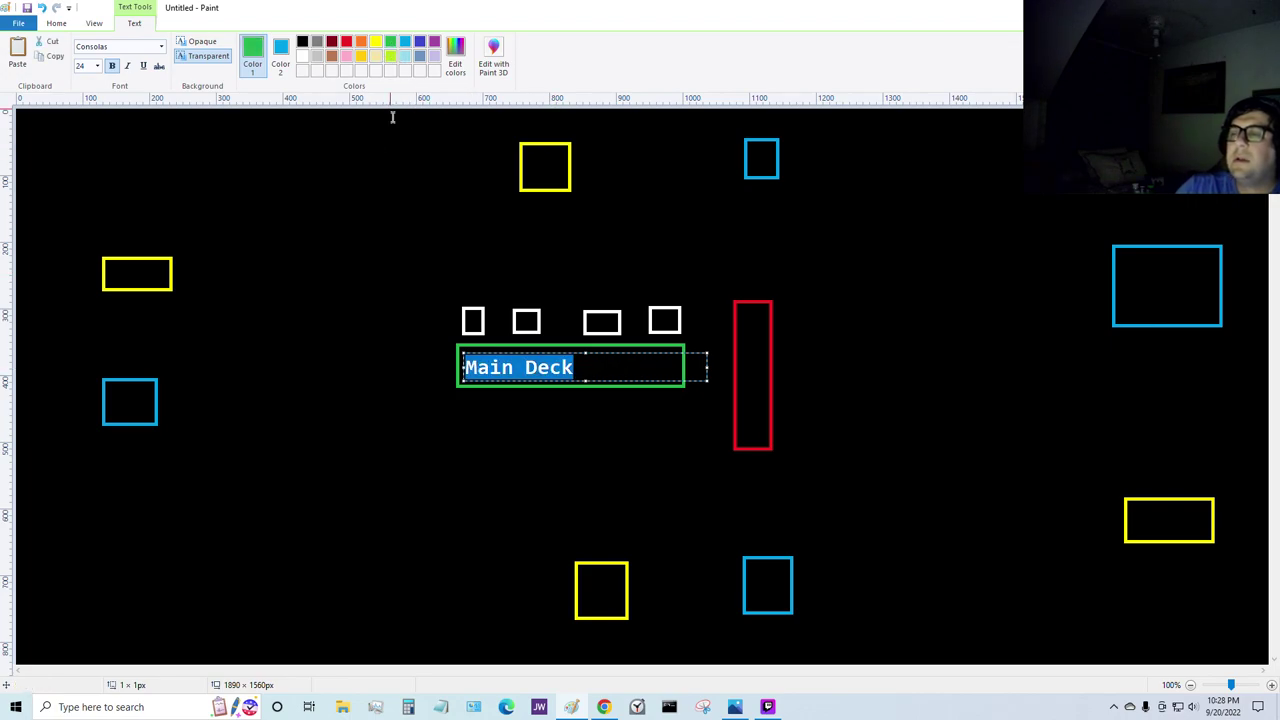
click(600, 372)
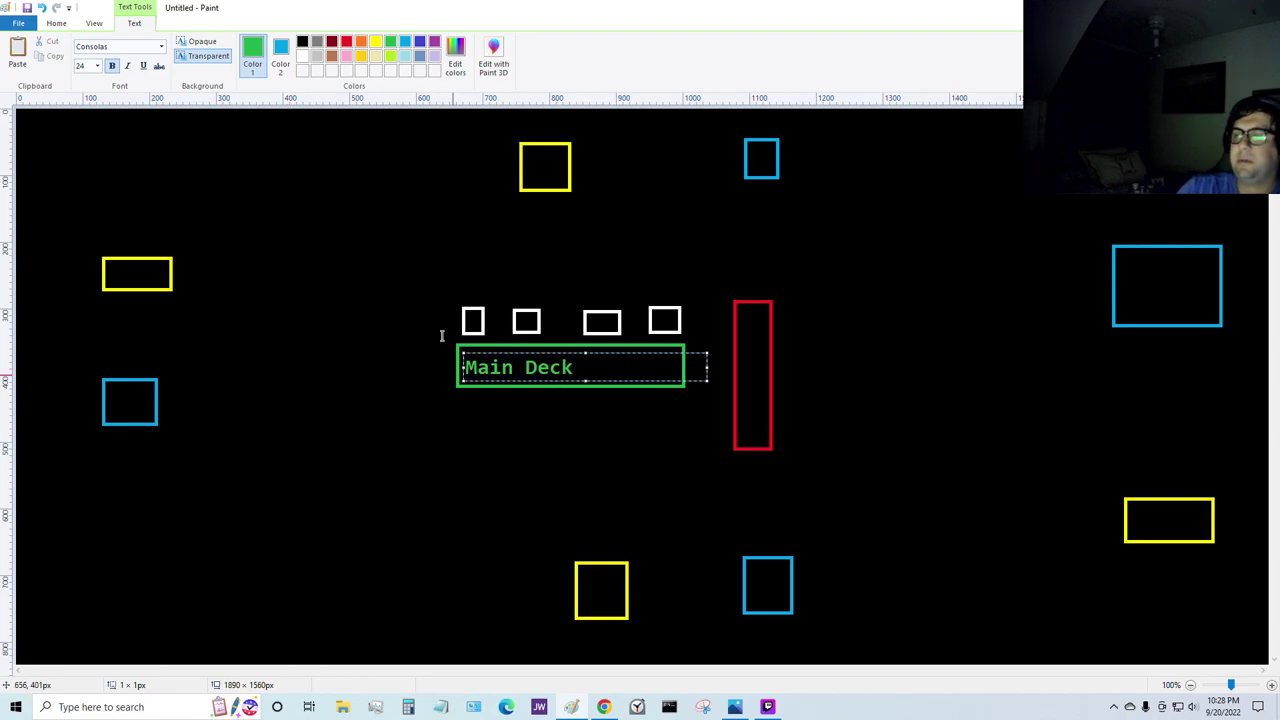
Step: Add a white text label above the four small white rectangles, beginning with "4 Emt"
drag(454, 265, 696, 303)
click(303, 56)
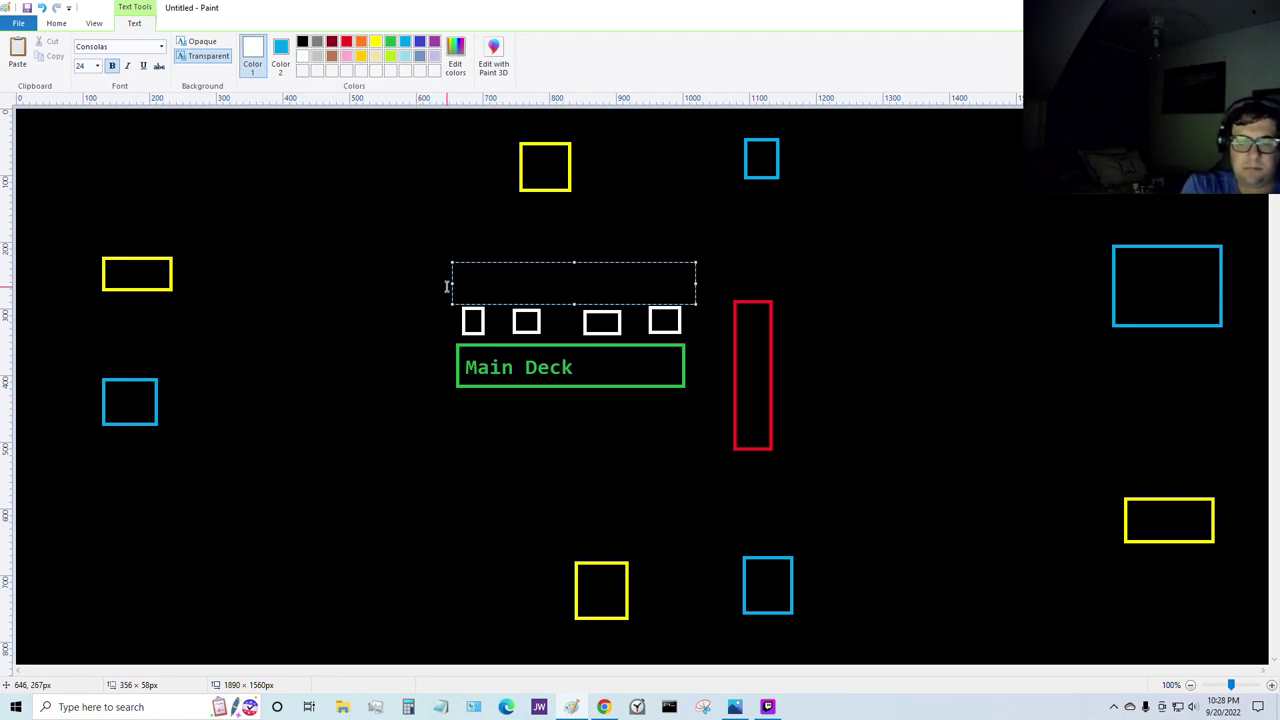
text(4 Emt)
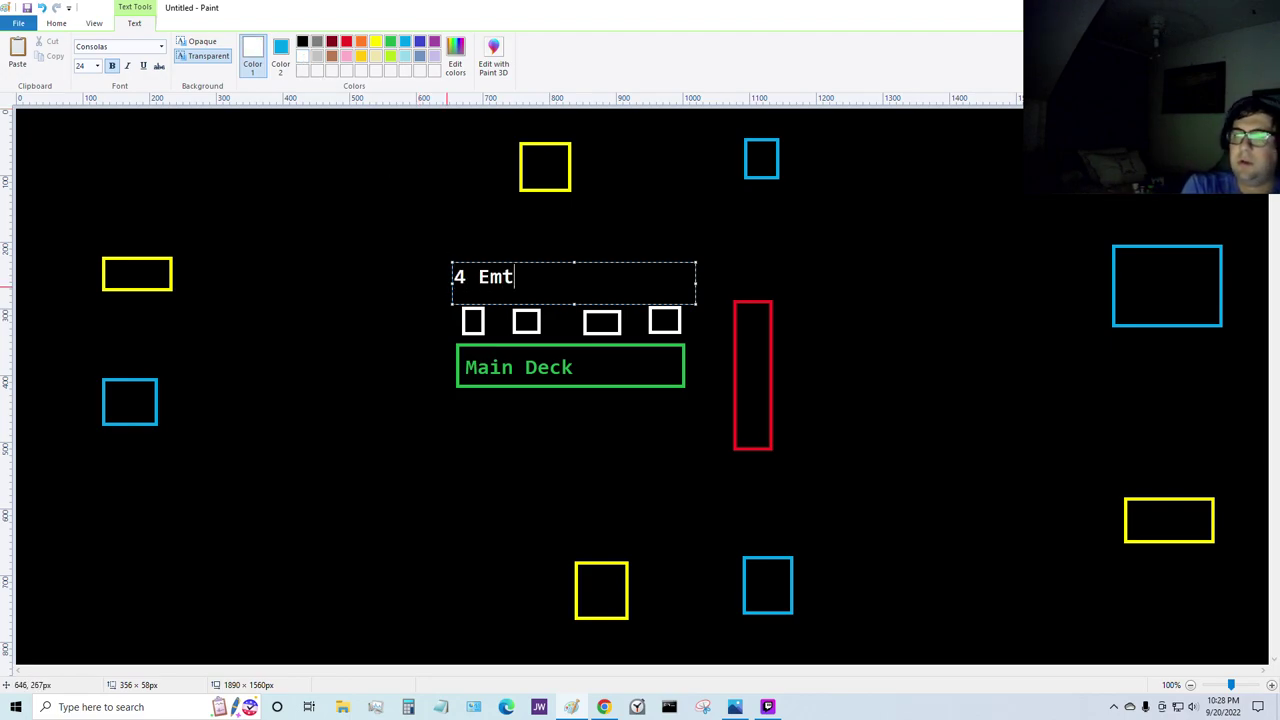
Step: Complete the white label above the four small white boxes so it reads "4 Emotion stacks"
key(BackSpace)
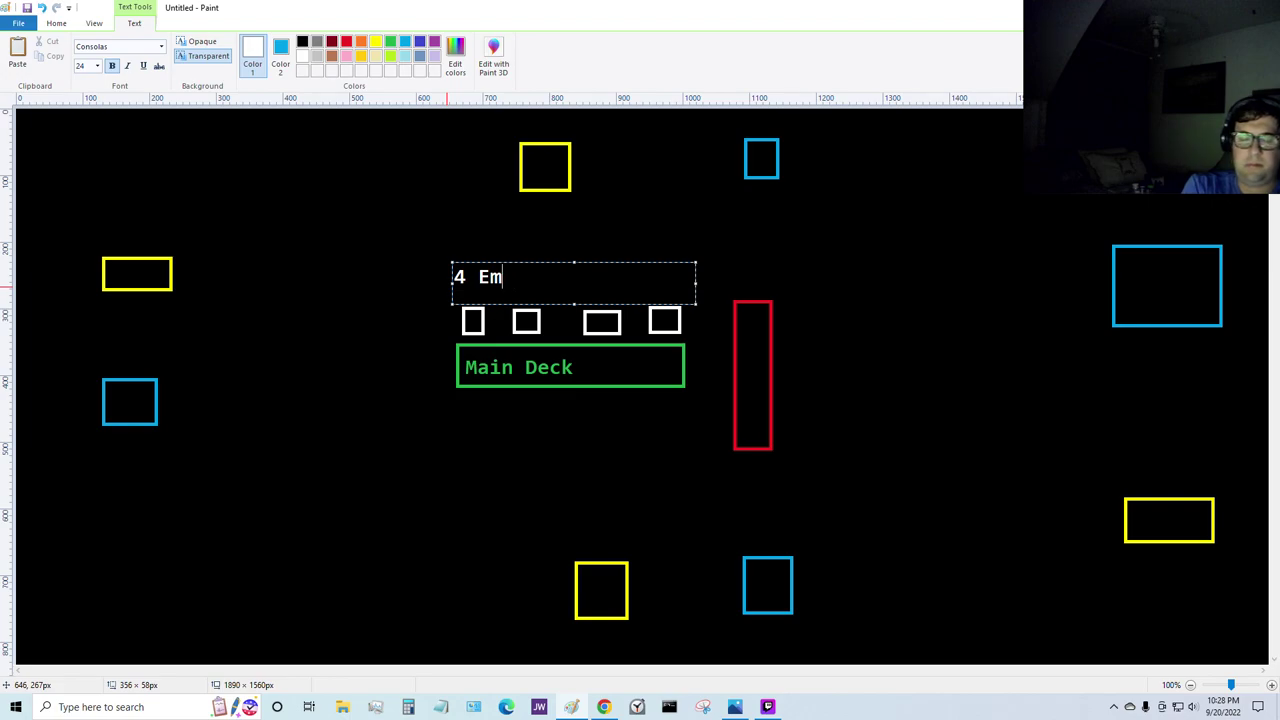
text(otion)
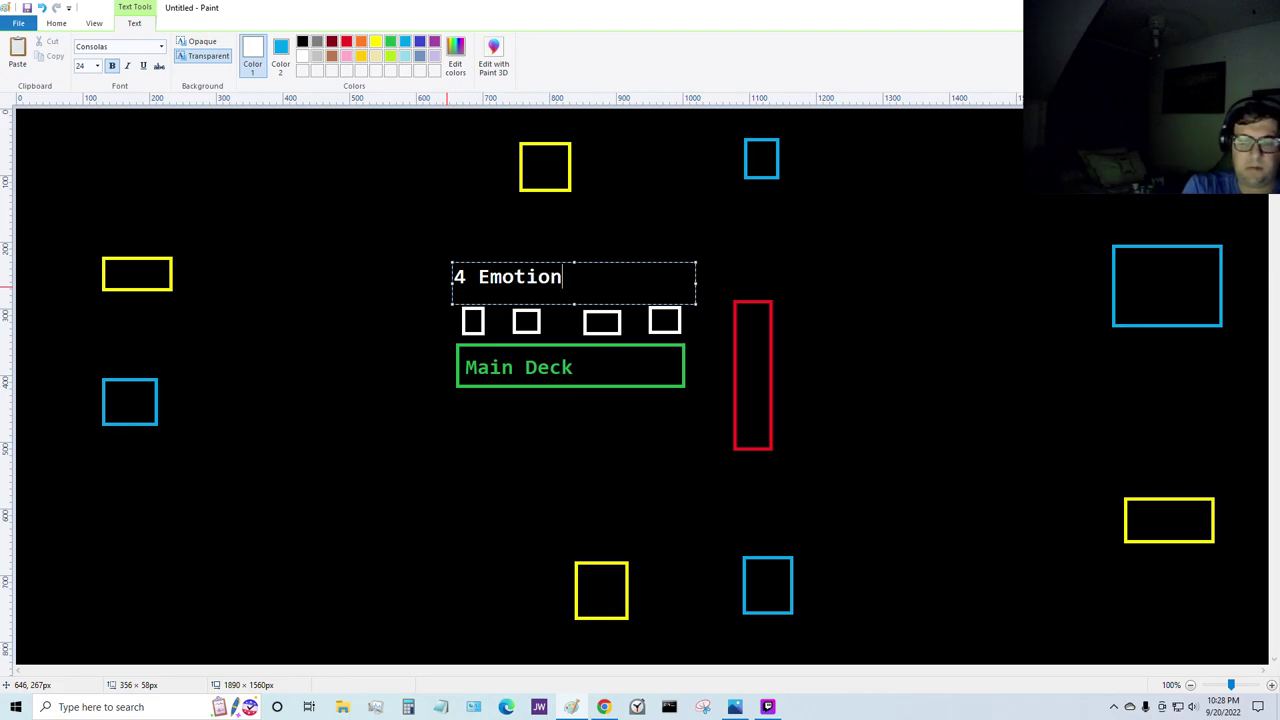
text(s)
text(stacks)
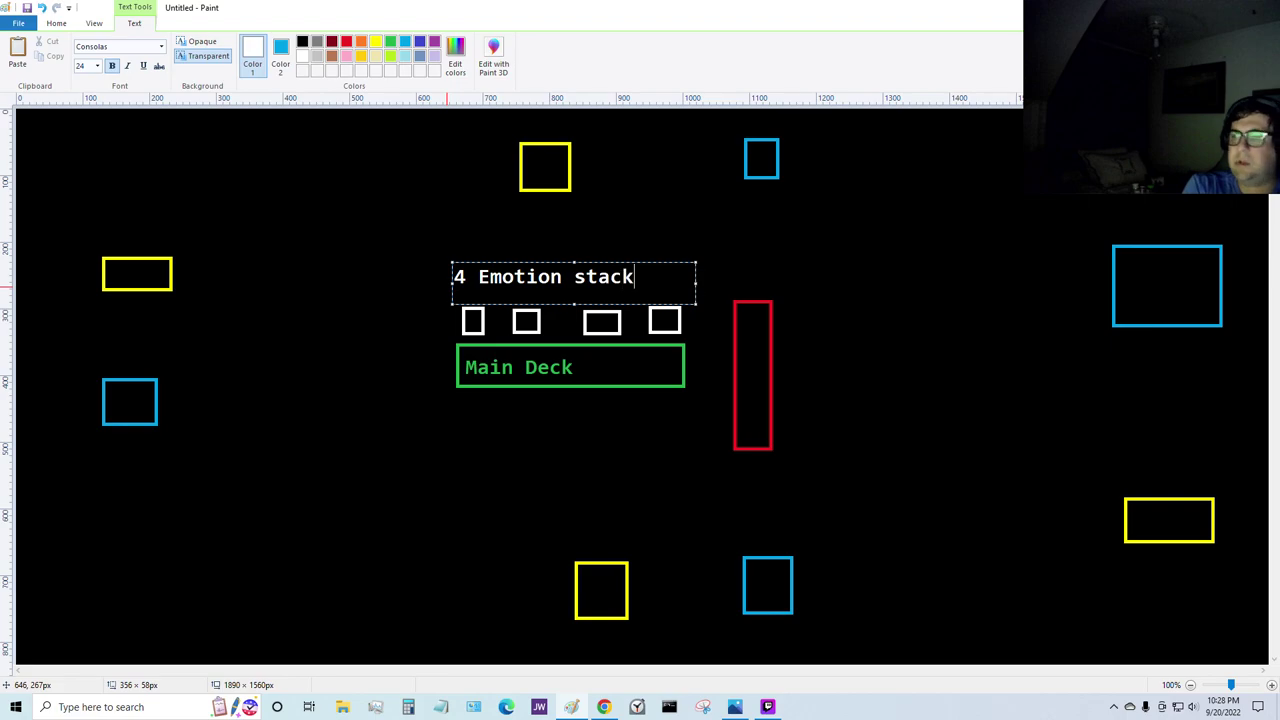
click(879, 456)
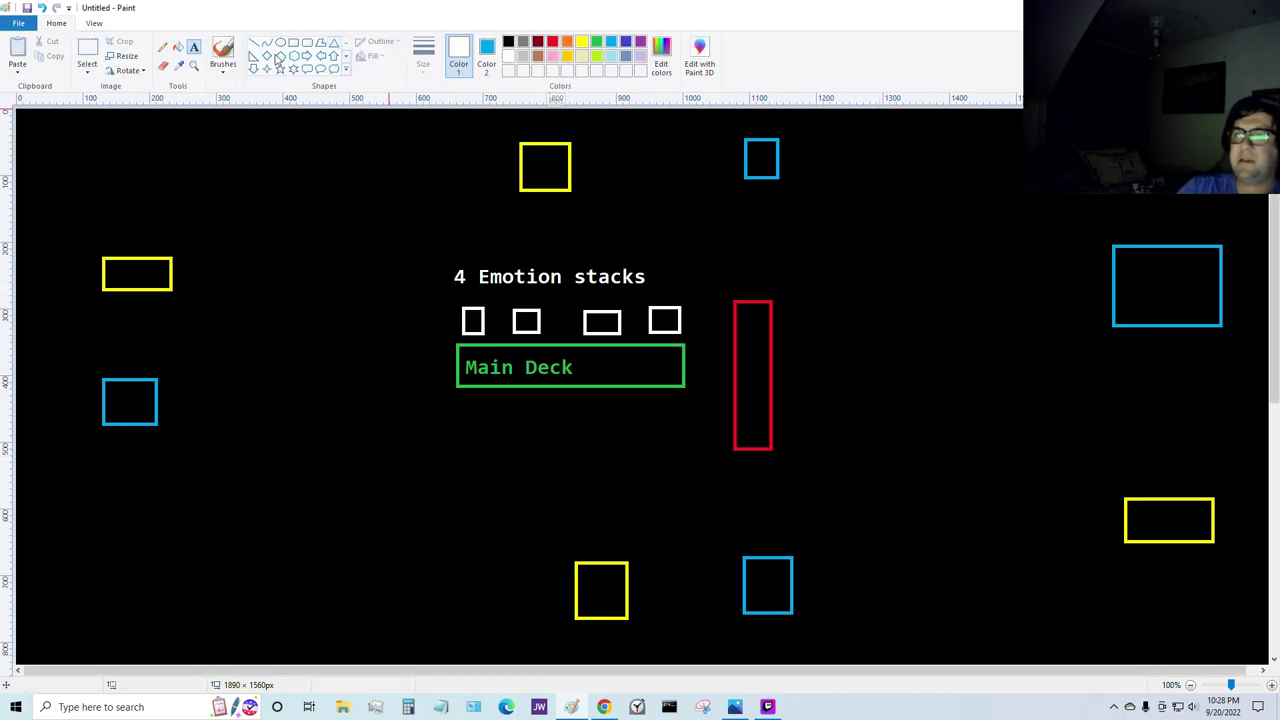
Step: Add a red "Follower Line-up" label beside the tall red rectangle, and set the drawing color to yellow
click(552, 43)
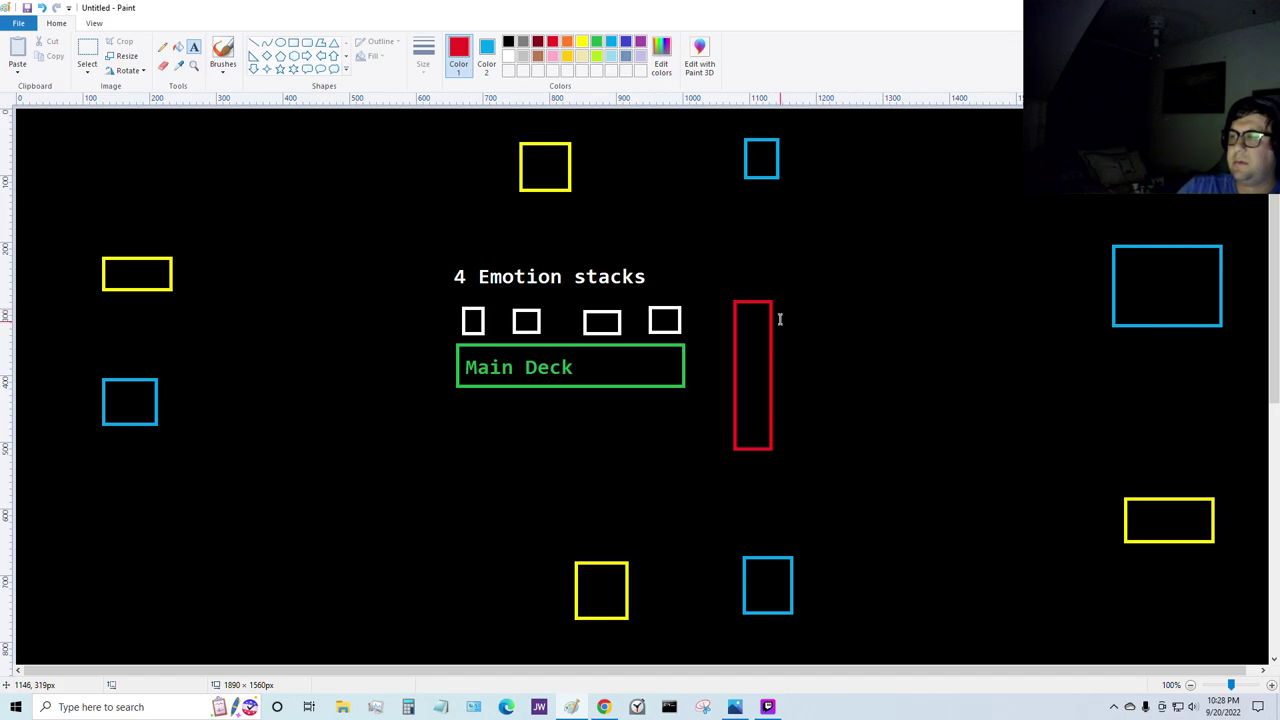
drag(781, 315, 886, 368)
drag(969, 349, 1021, 352)
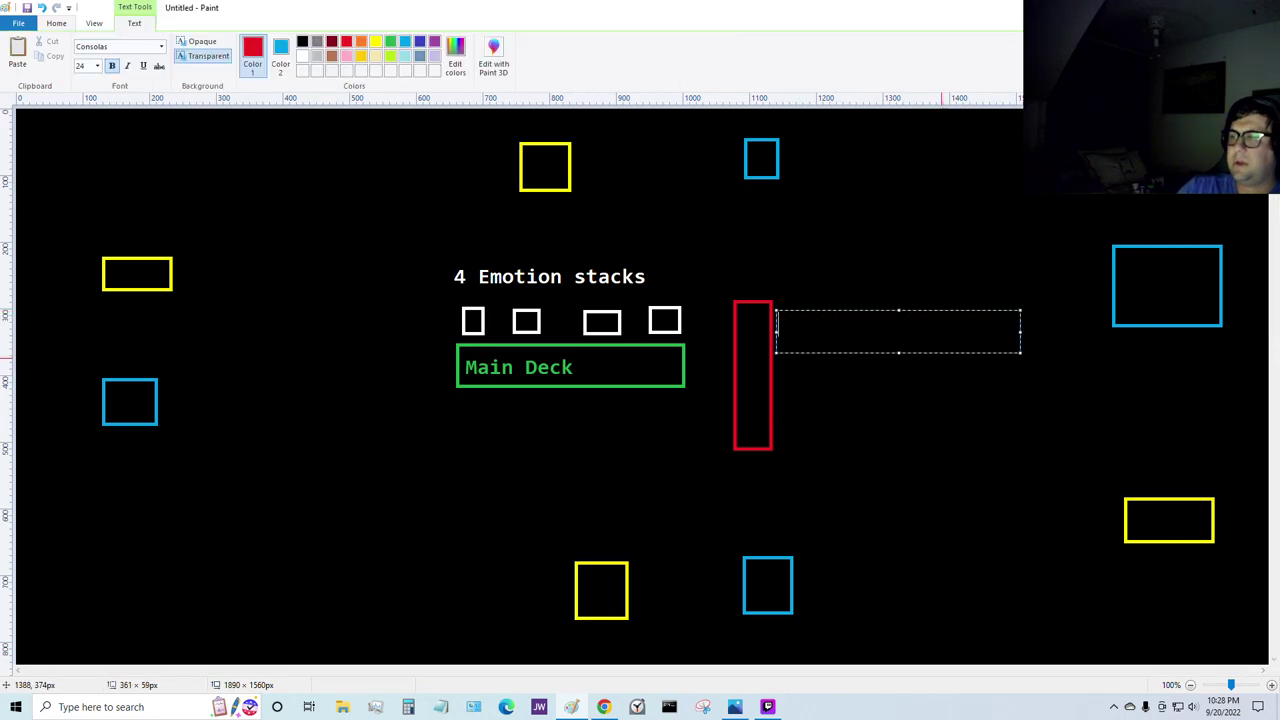
text(F)
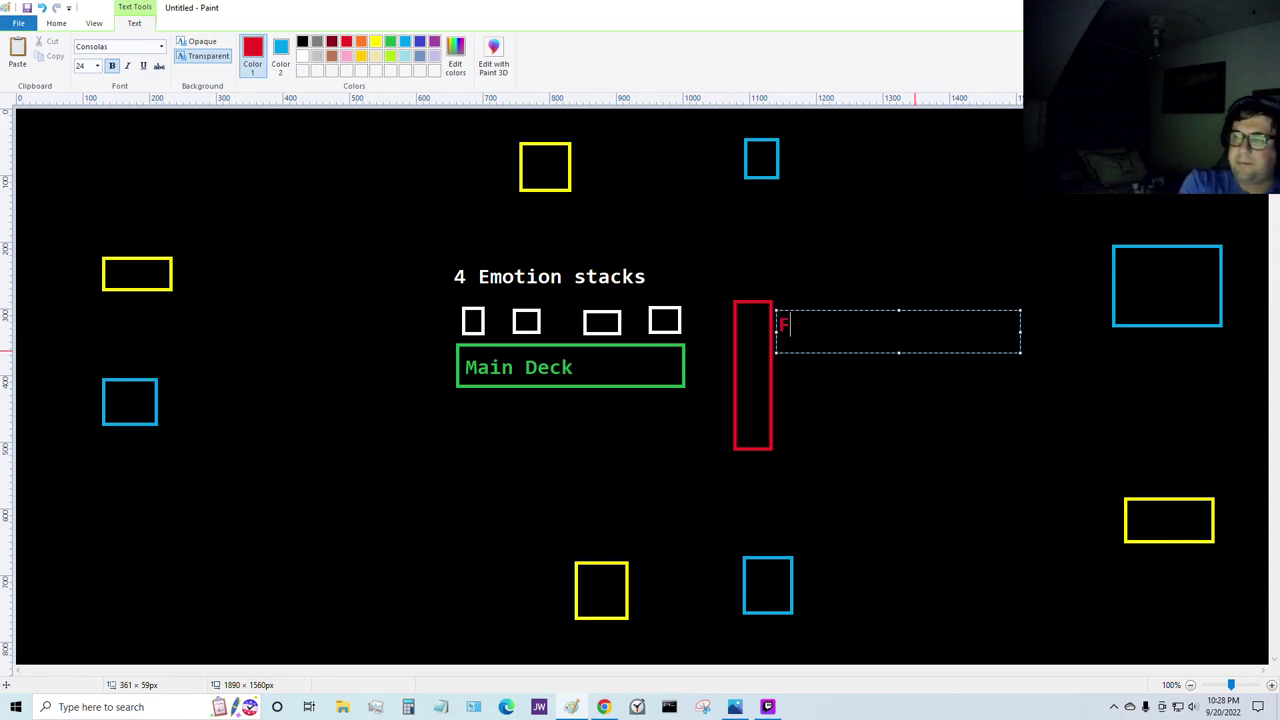
text(ollower Line)
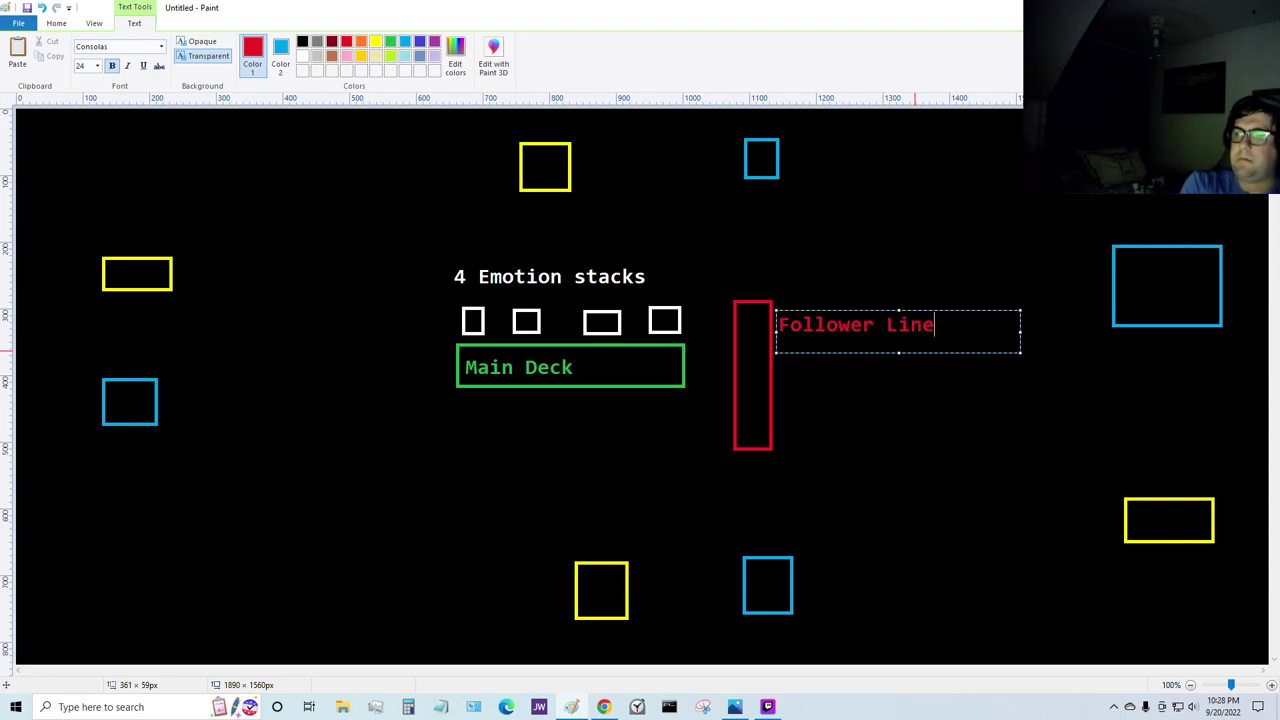
text(-up)
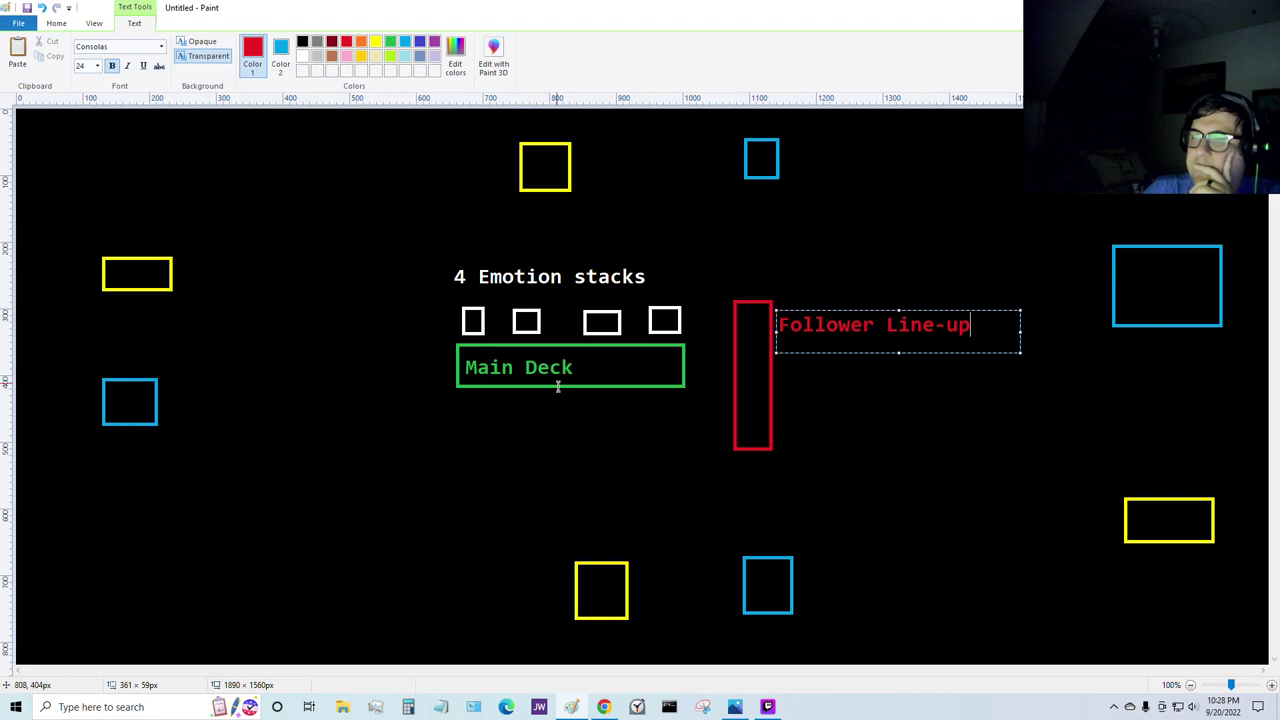
click(377, 42)
drag(512, 131, 754, 178)
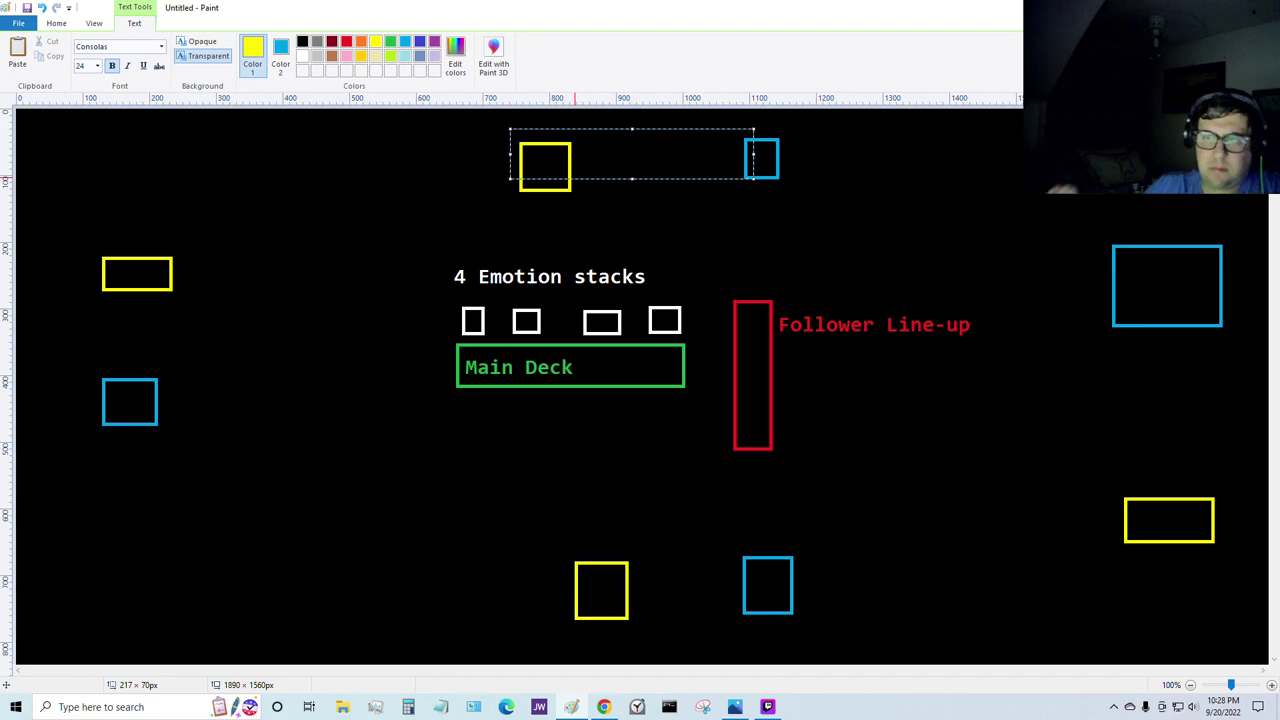
text(Disca)
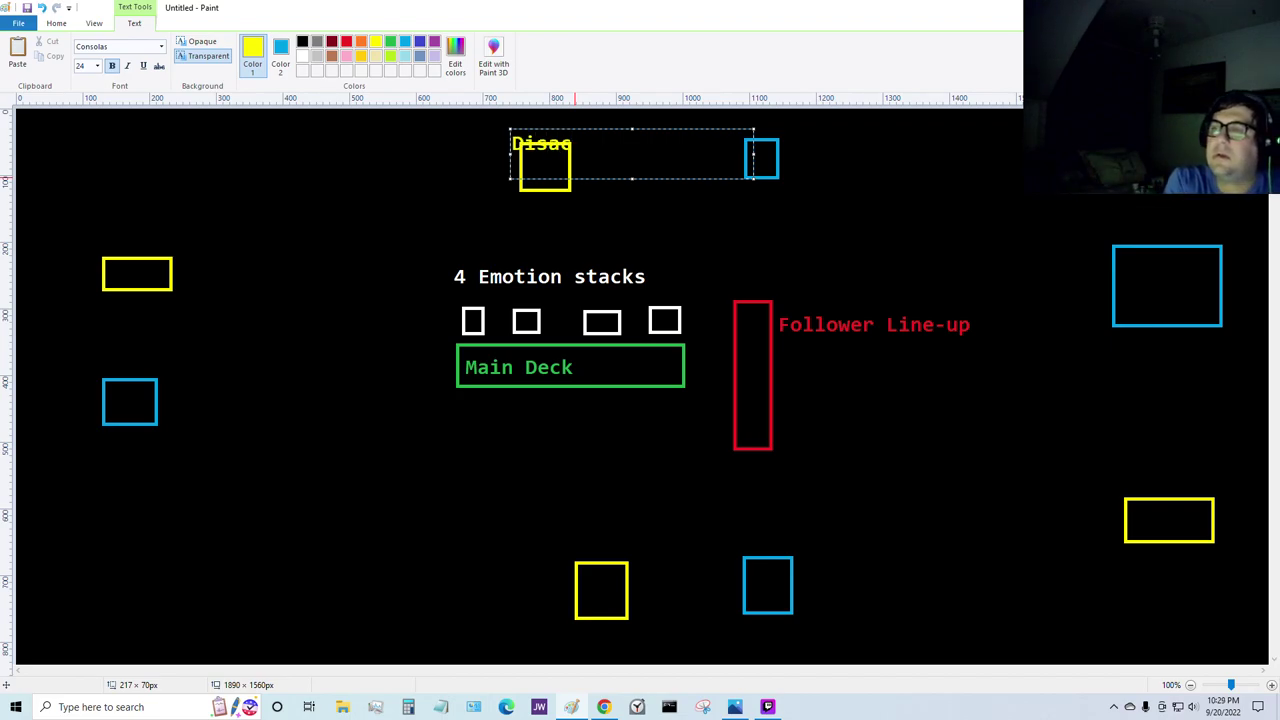
key(BackSpace)
key(BackSpace)
key(BackSpace)
key(BackSpace)
key(BackSpace)
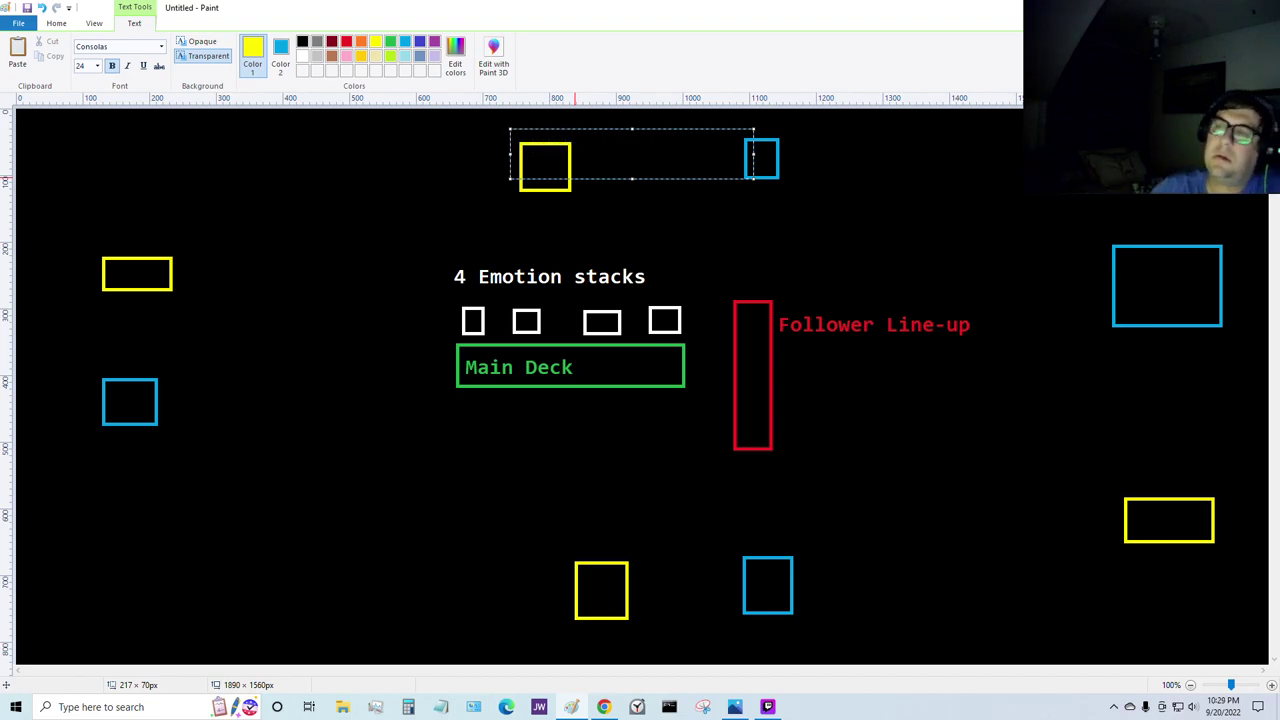
Step: Add a yellow "Disacrd pile" label directly above the upper-center yellow box
click(517, 118)
drag(510, 108, 752, 134)
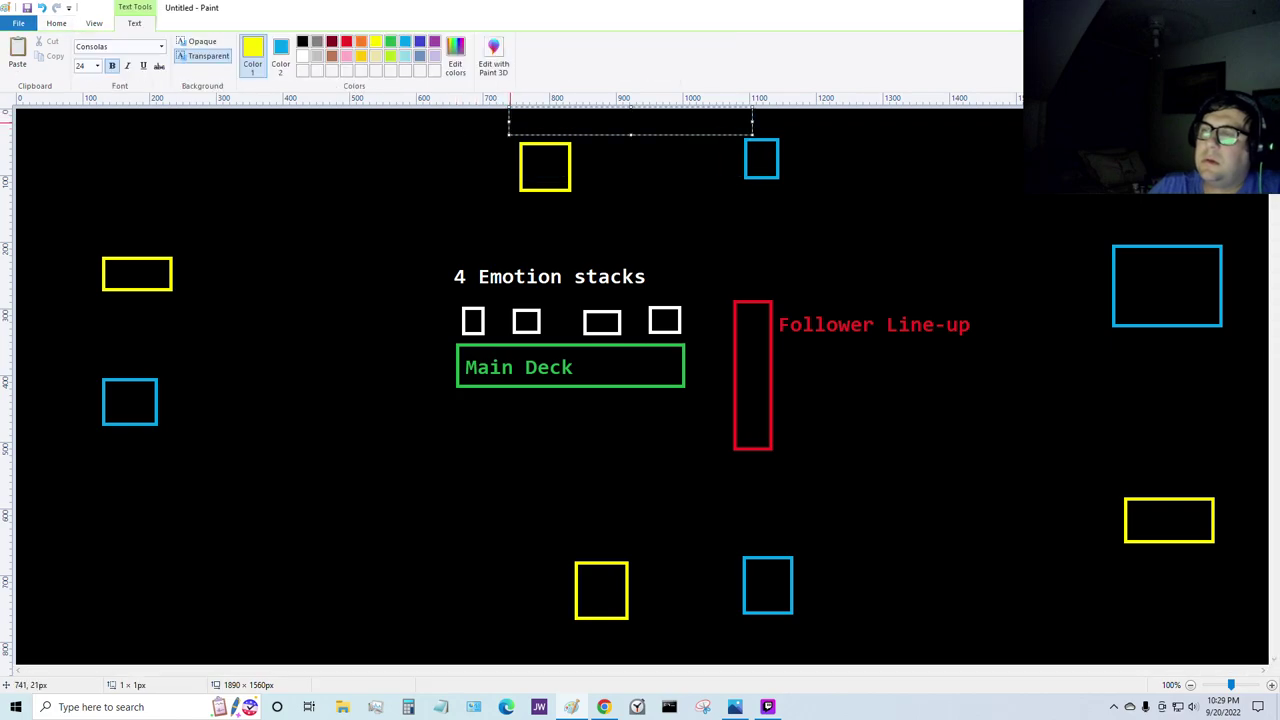
text(D)
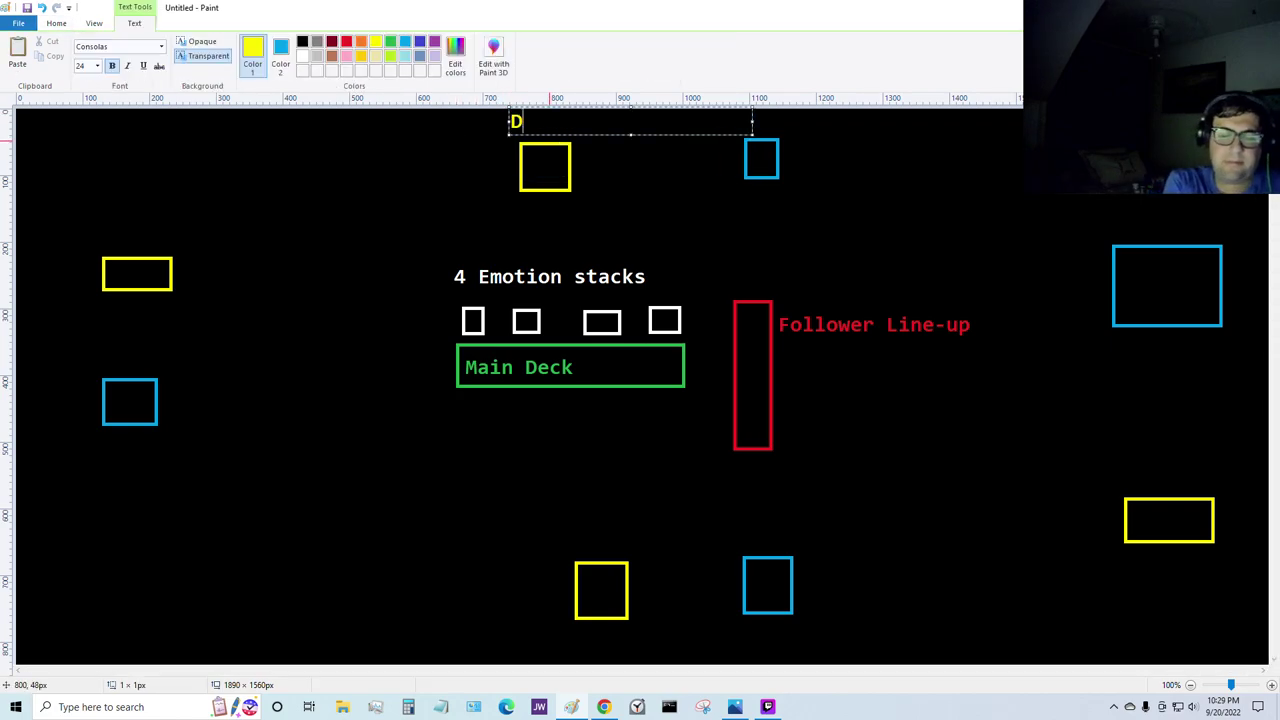
text(isacrd pile)
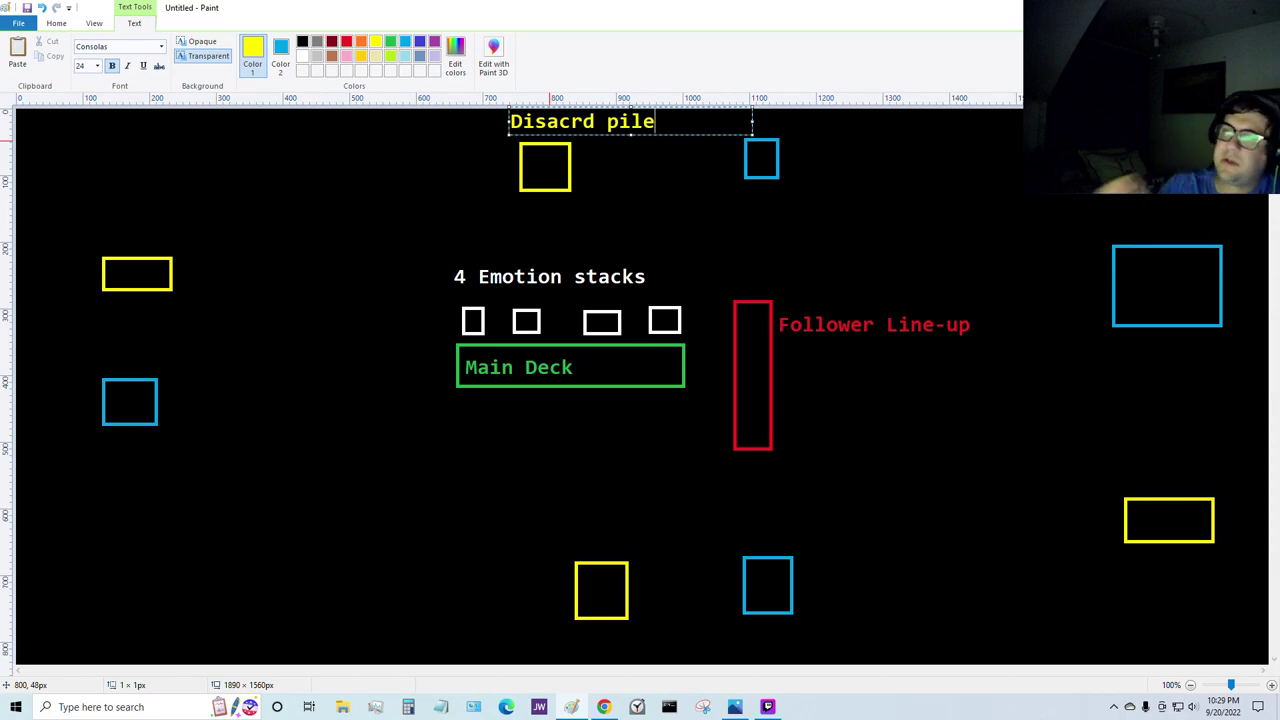
click(760, 224)
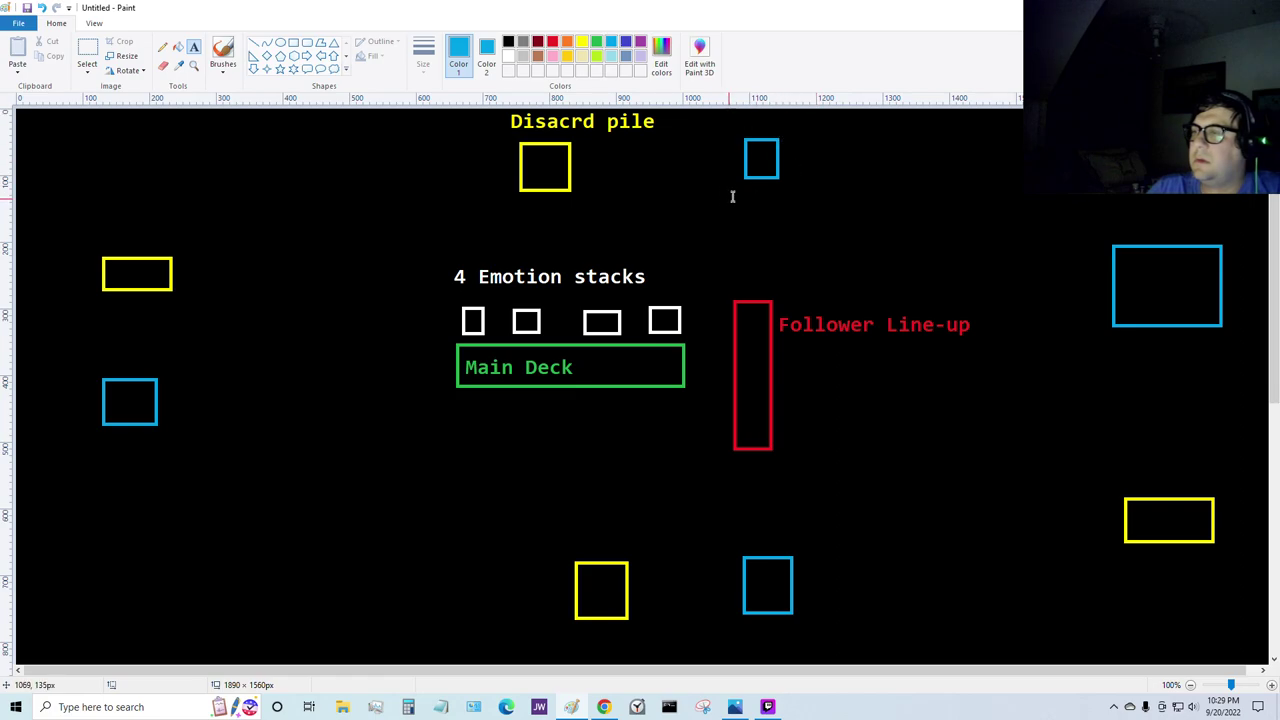
Step: Add a light blue "Player main deck" label just below the small blue box near the canvas's upper edge
drag(732, 196, 980, 252)
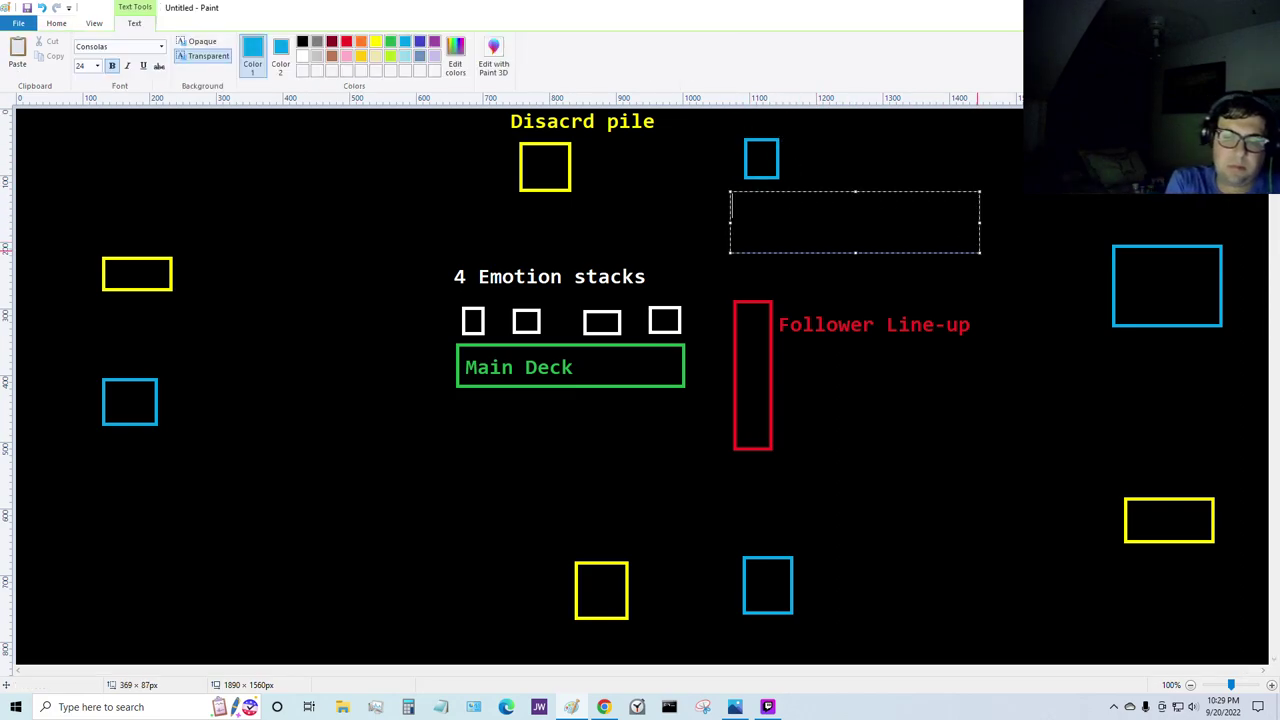
text(Player main d)
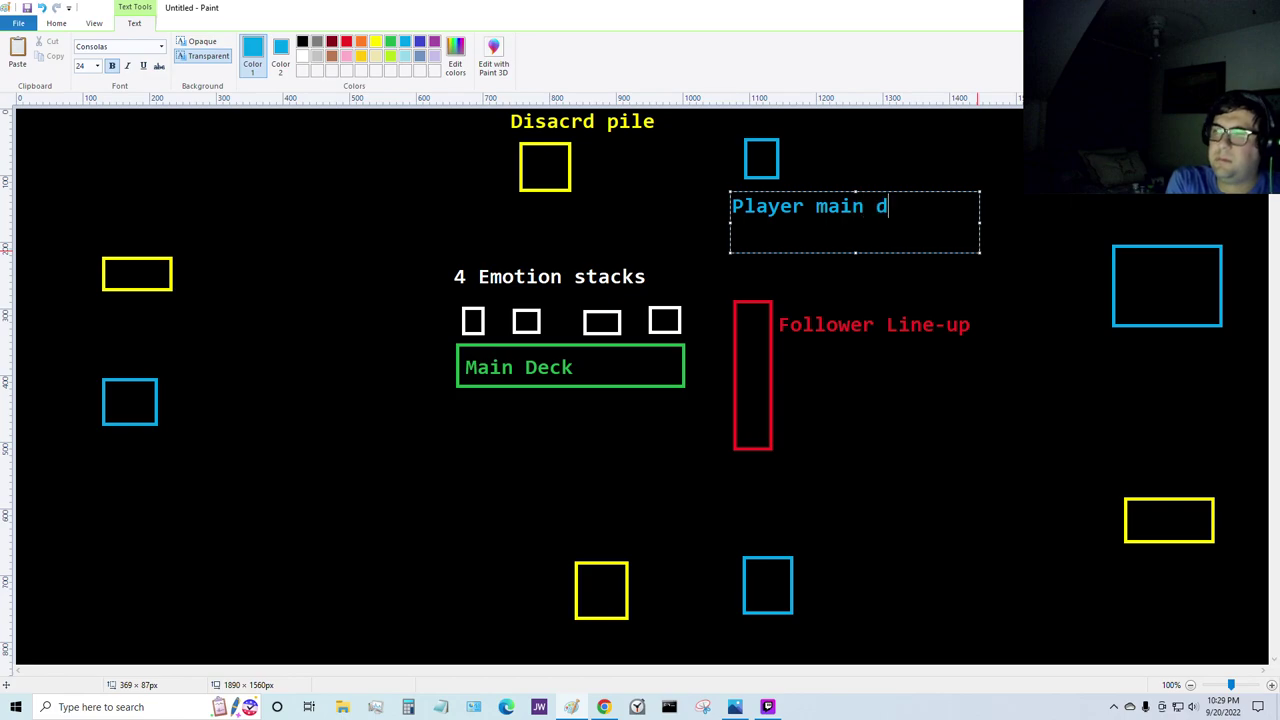
text(eck)
key(Return)
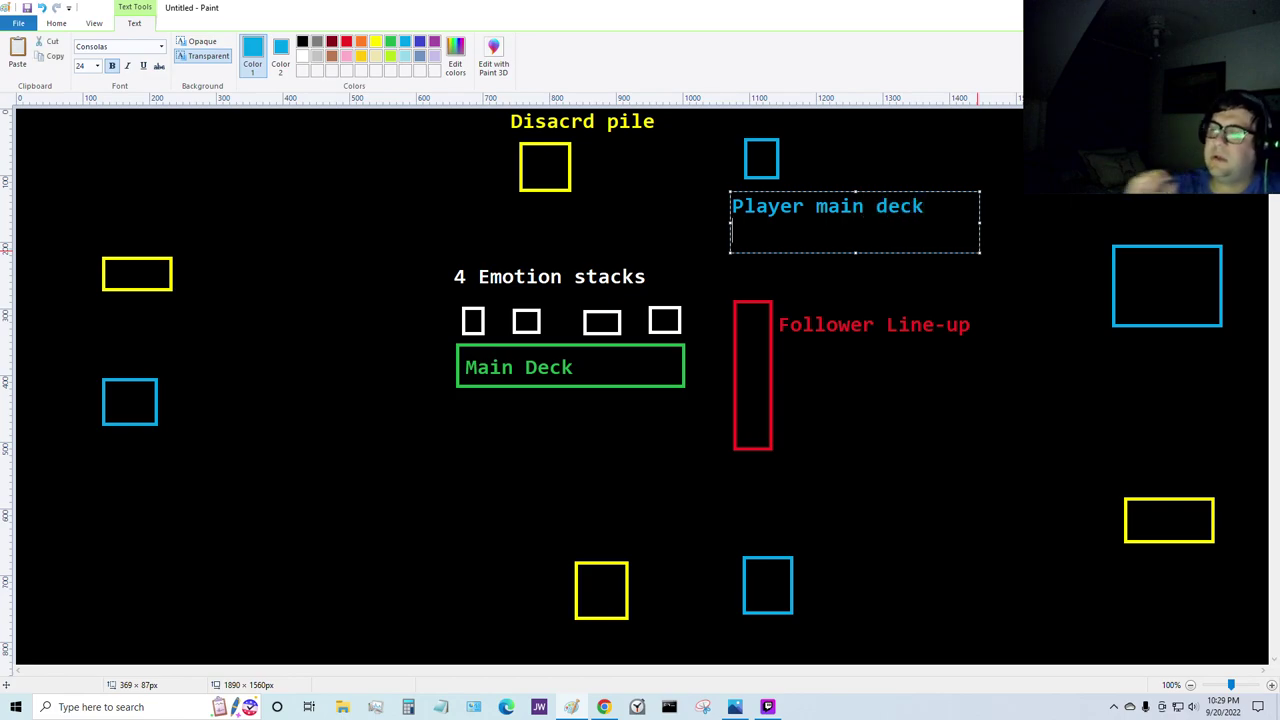
click(941, 543)
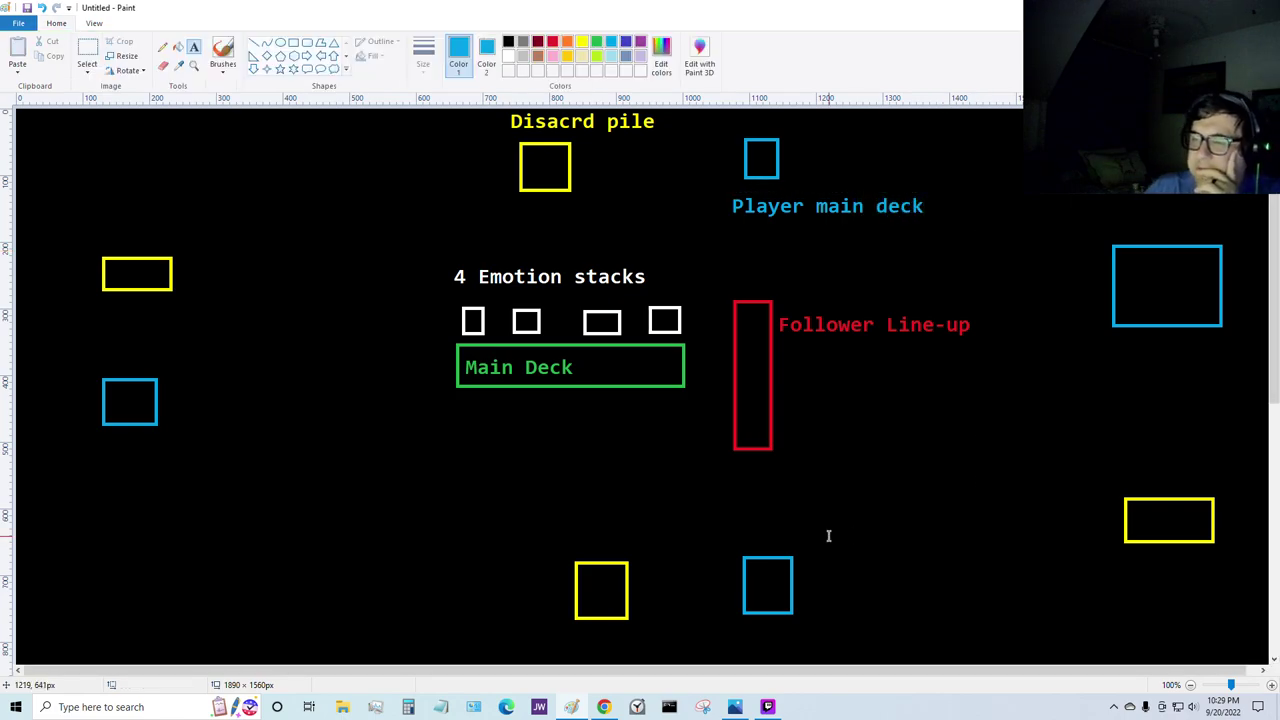
click(550, 58)
drag(471, 447, 722, 551)
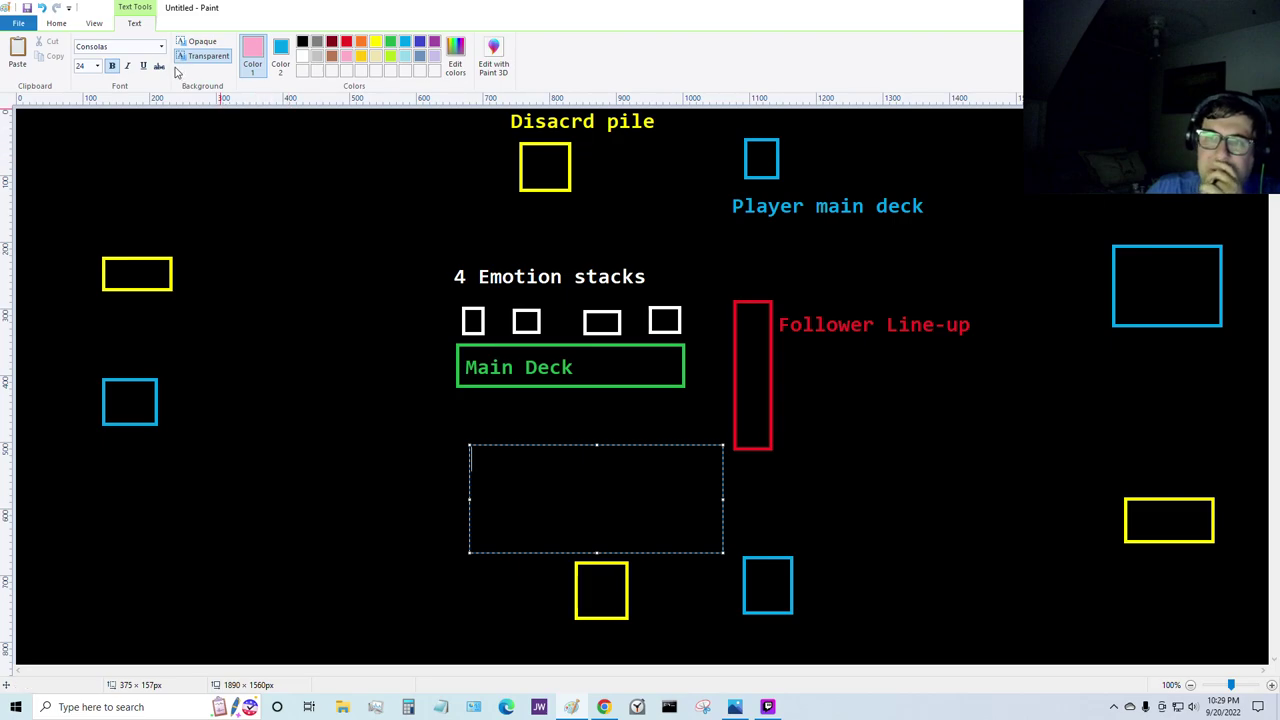
click(320, 292)
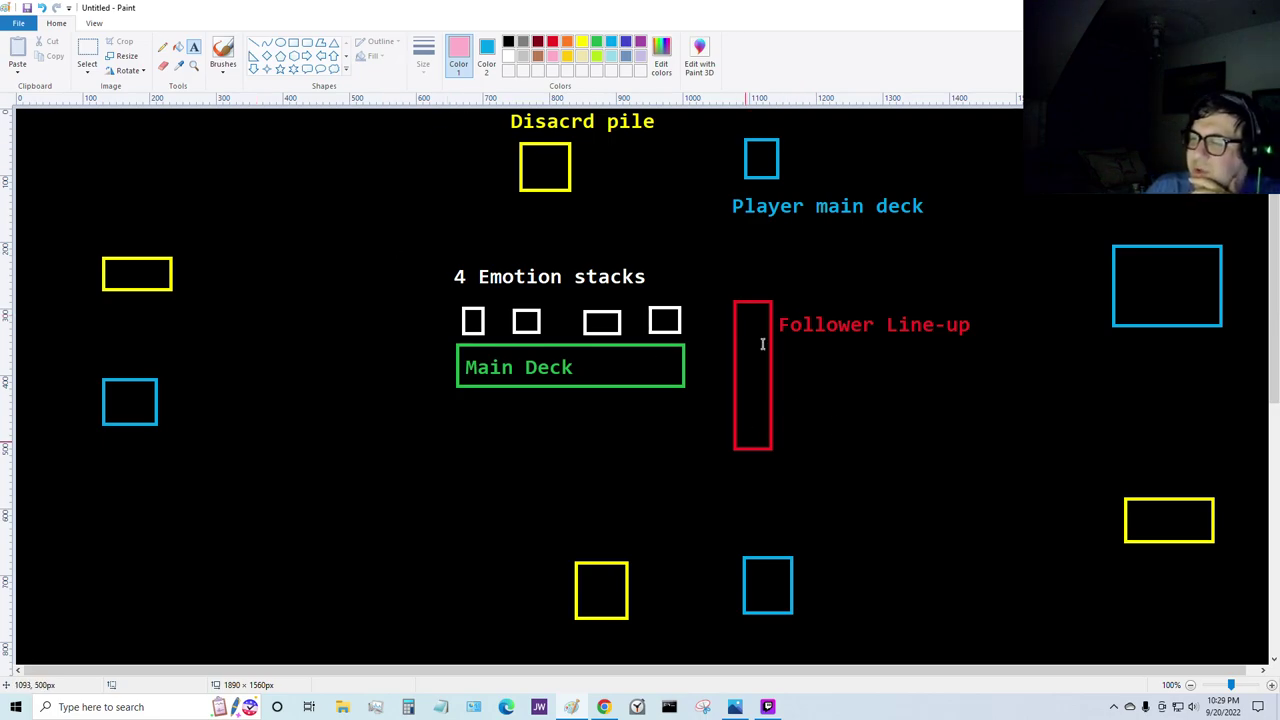
Step: Draw a small red rectangle, about 68 × 30 px, just above the tall red follower line-up rectangle
click(293, 43)
click(552, 41)
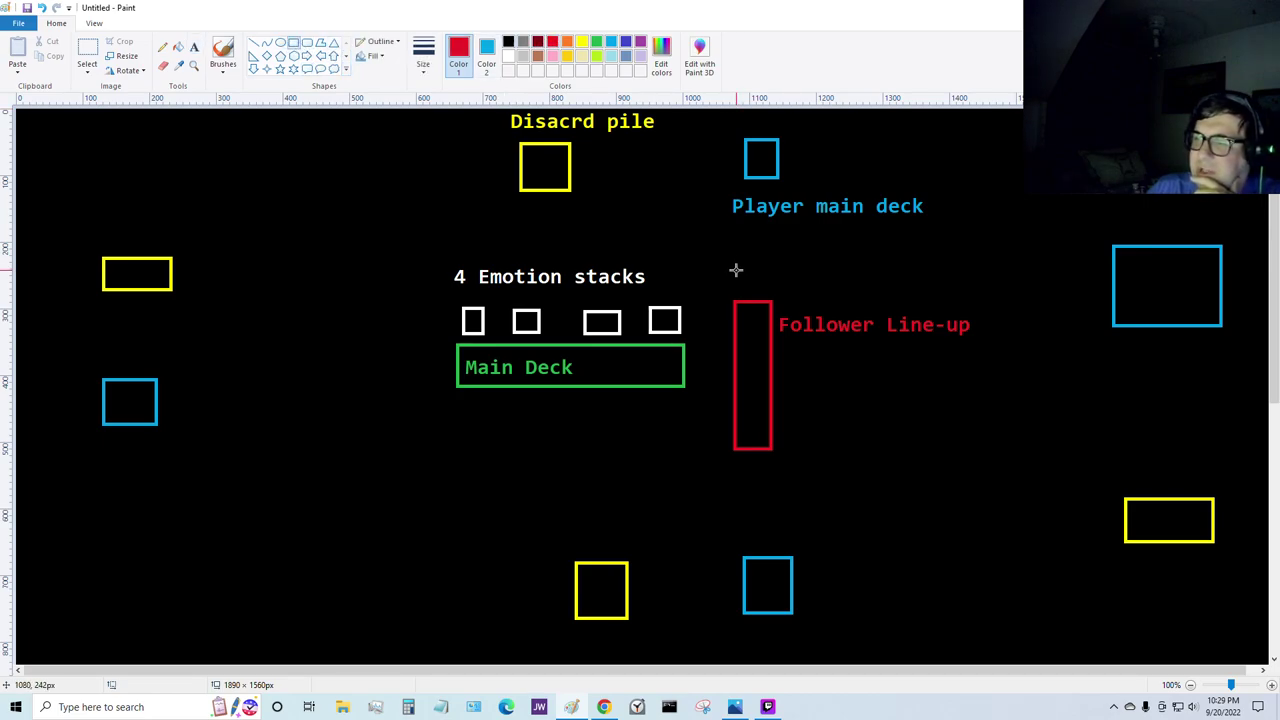
drag(732, 271, 777, 292)
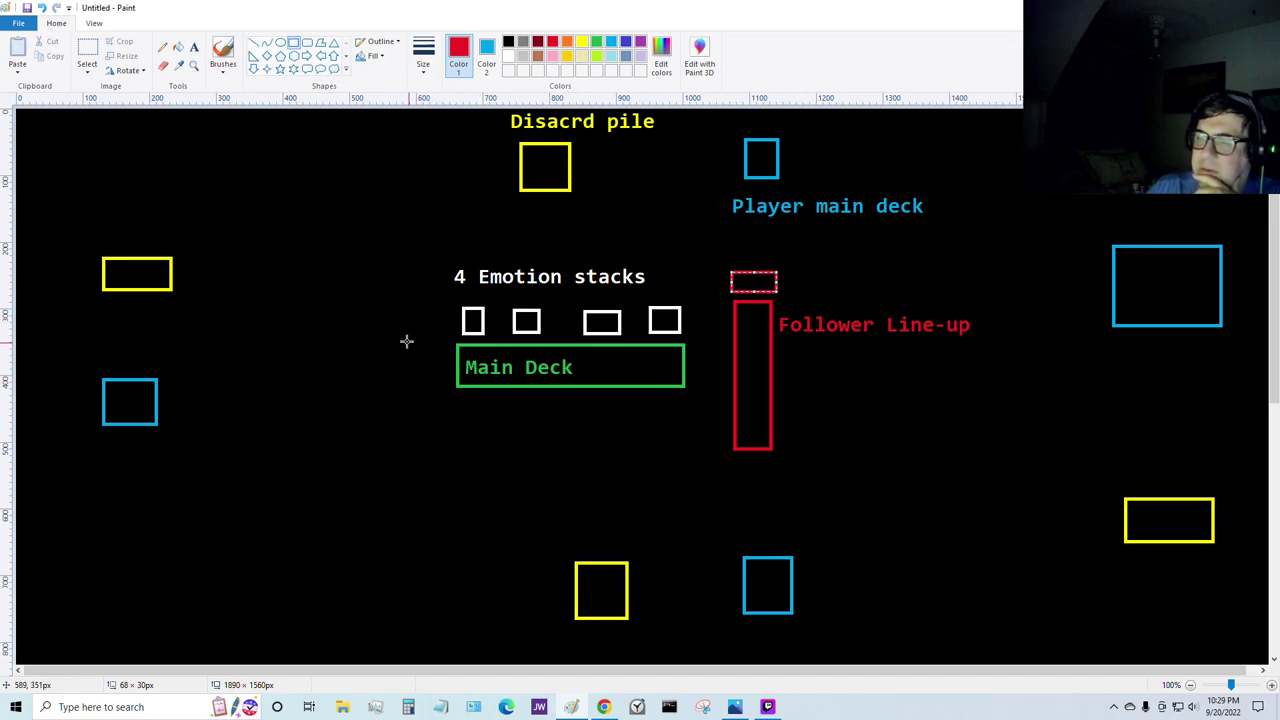
Step: Draw a green rectangle, about 61 × 80 px, beside the start of the Main Deck box
drag(406, 341, 448, 395)
click(595, 43)
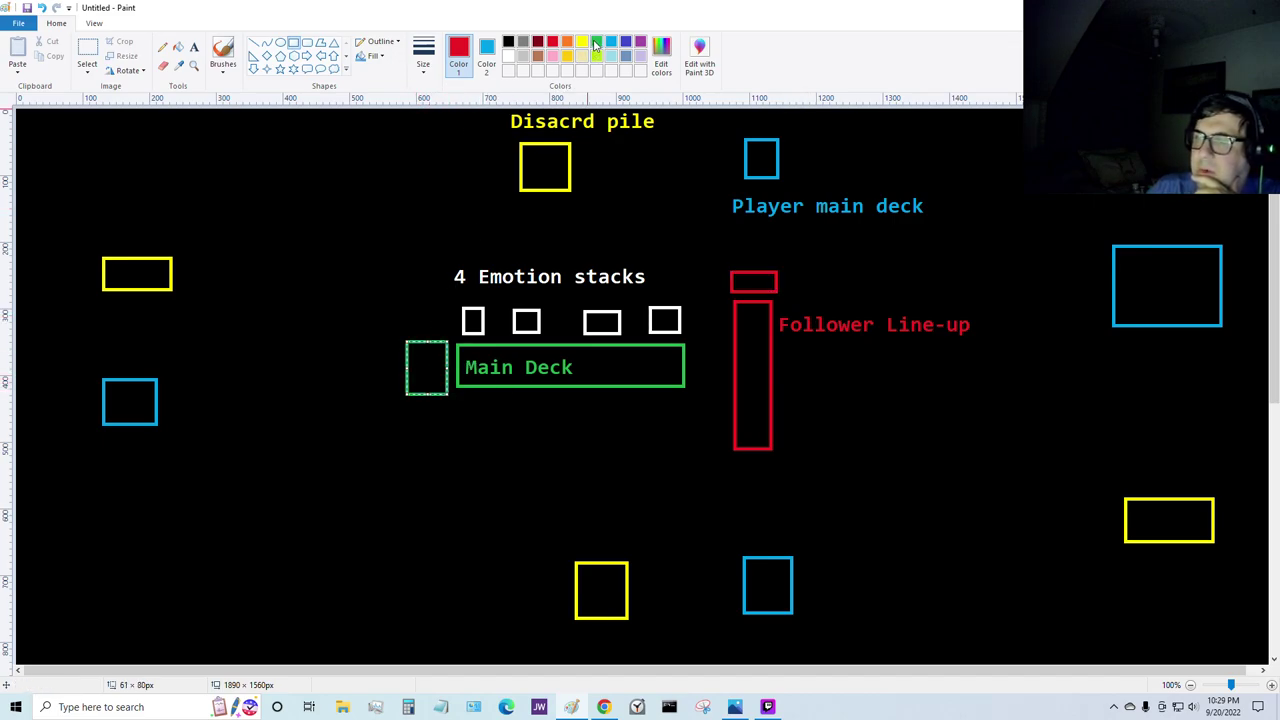
click(581, 354)
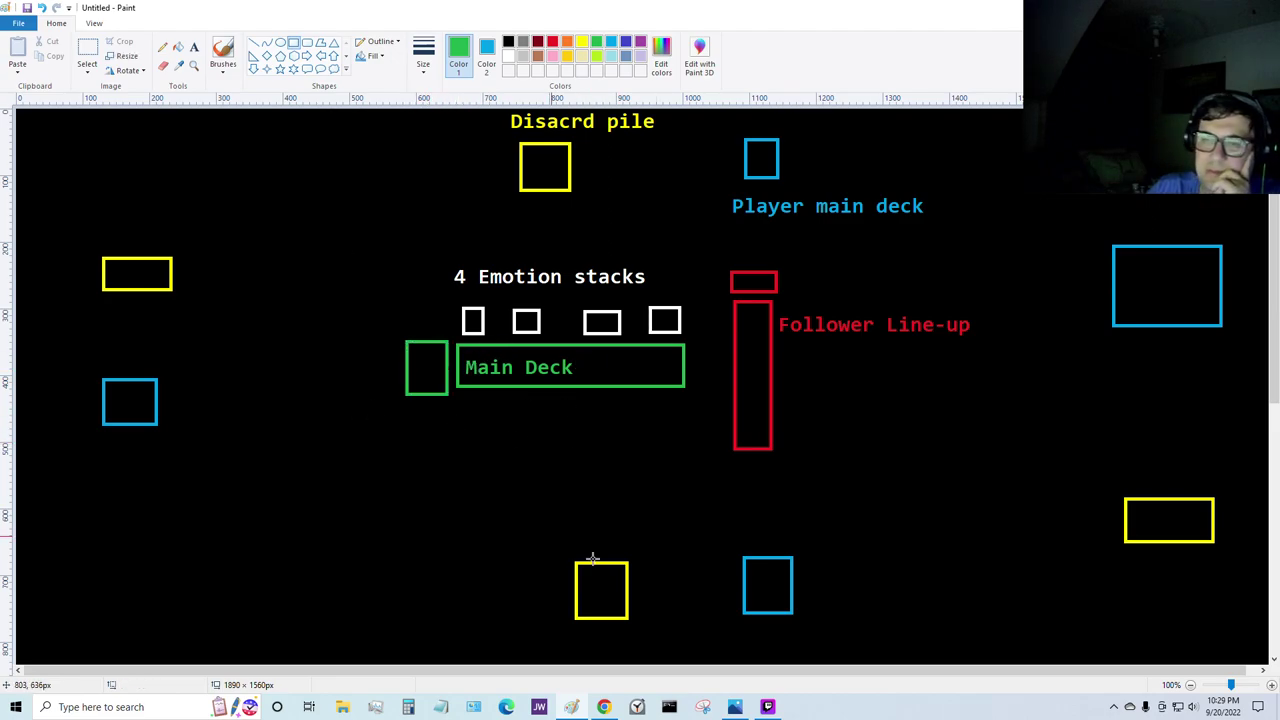
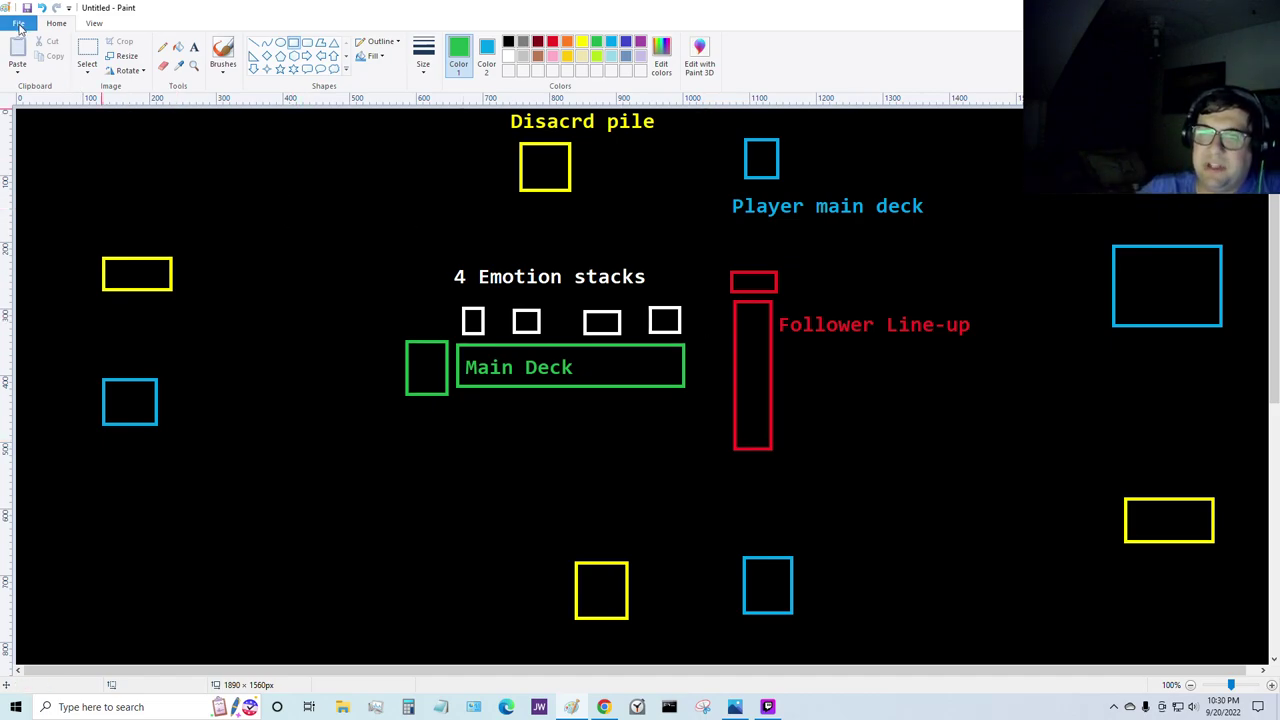
click(18, 24)
mouse_move(42, 134)
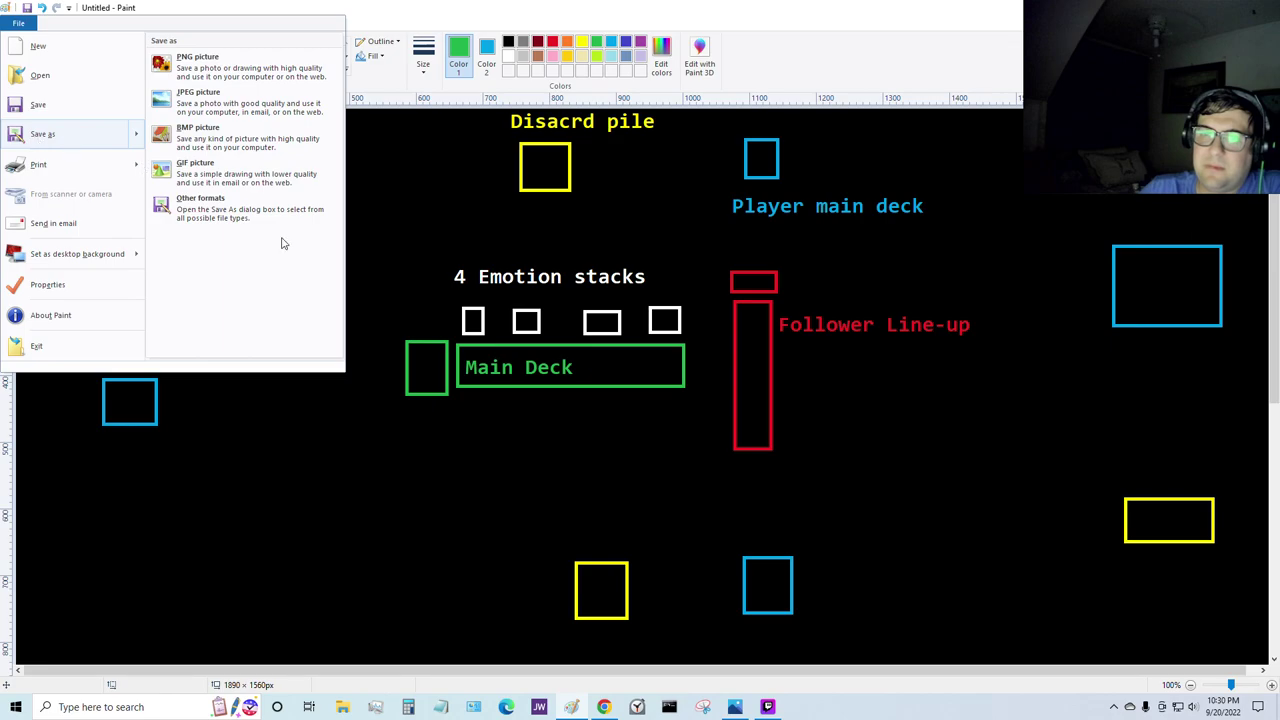
Step: Switch to the Sentient-Mechanics document in Google Docs and review its emotion and follower line-up rules, glancing at the Sentient spreadsheet
key(alt+Tab)
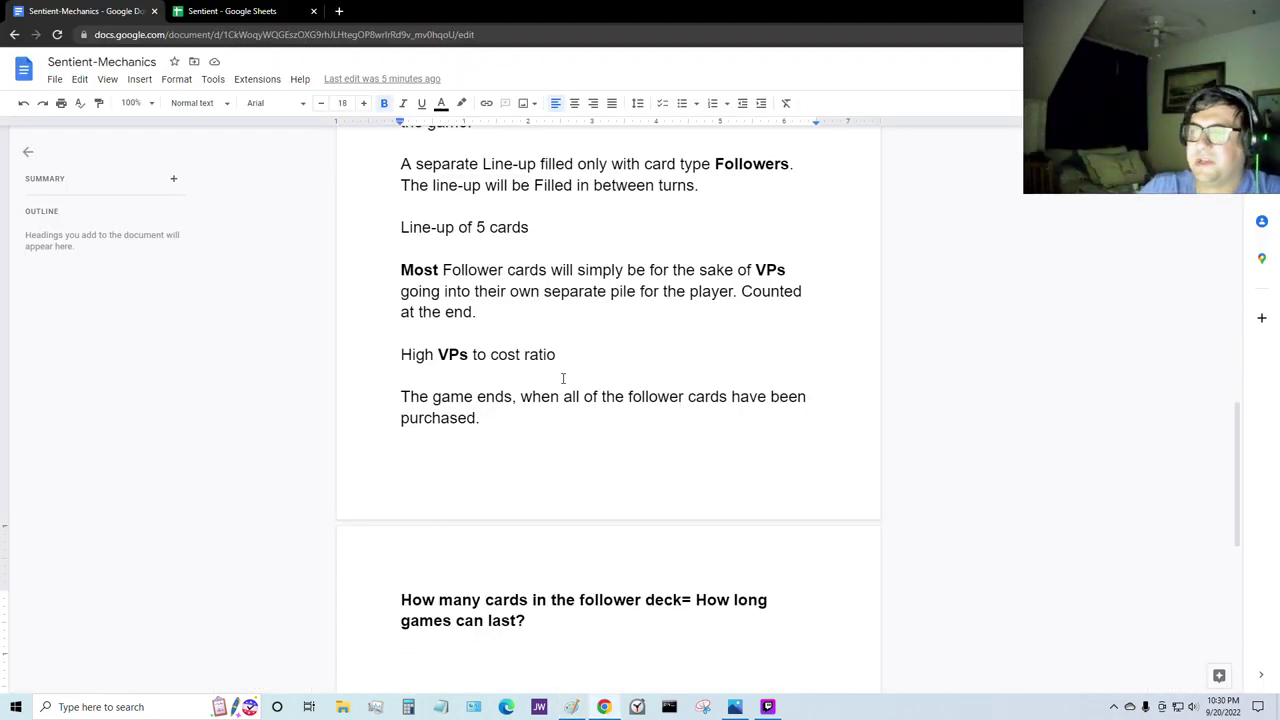
scroll(528, 483, down, 1)
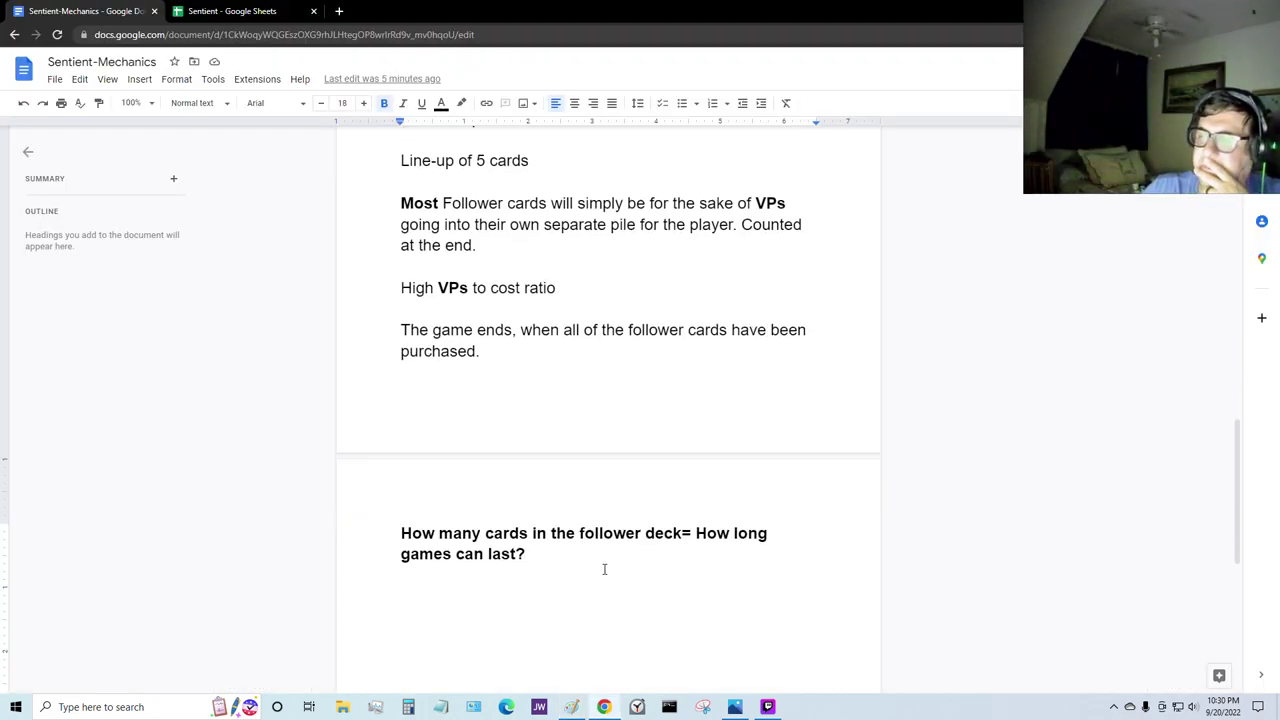
scroll(620, 562, up, 4)
scroll(632, 550, down, 5)
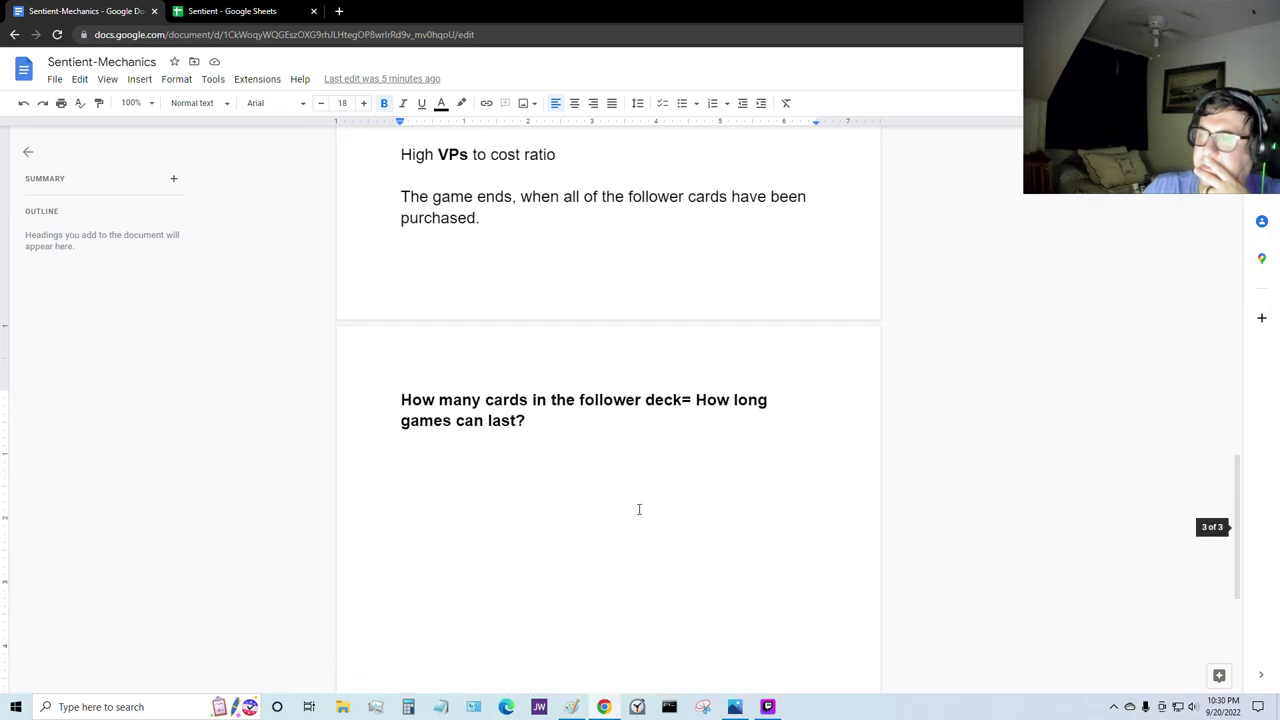
key(shift+Up)
key(shift+Up)
key(Down)
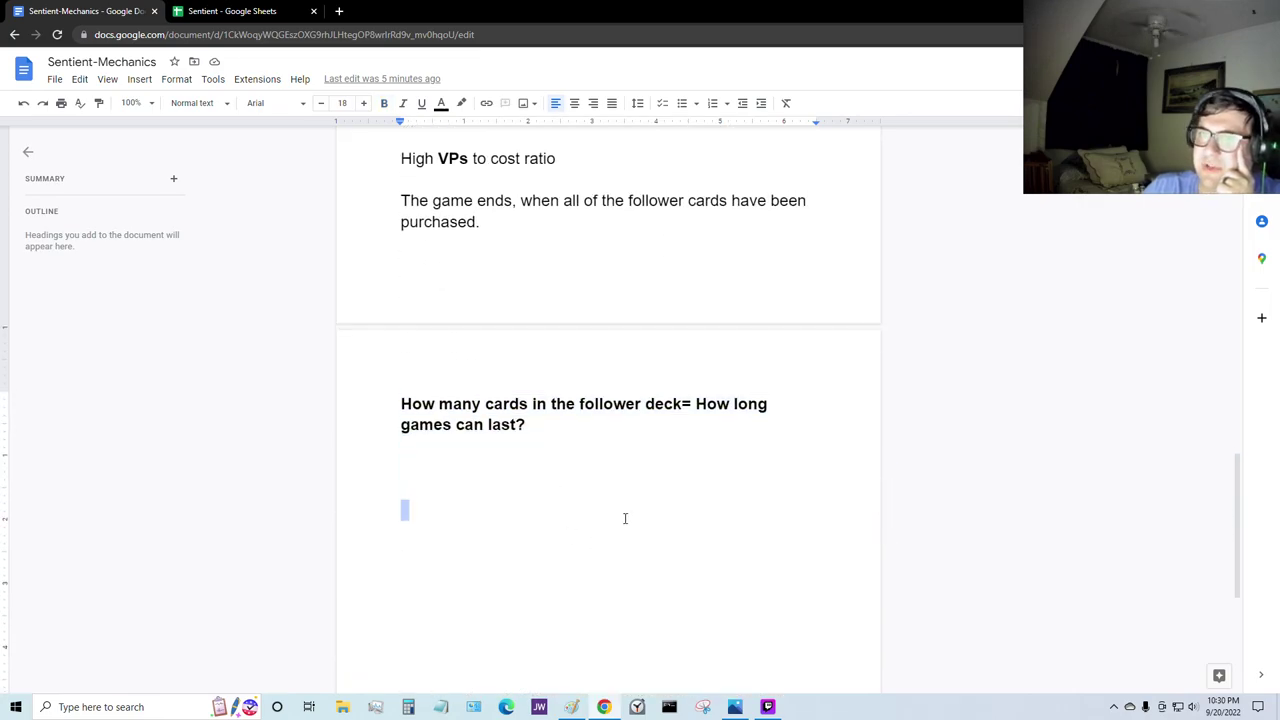
scroll(623, 517, up, 2)
click(266, 10)
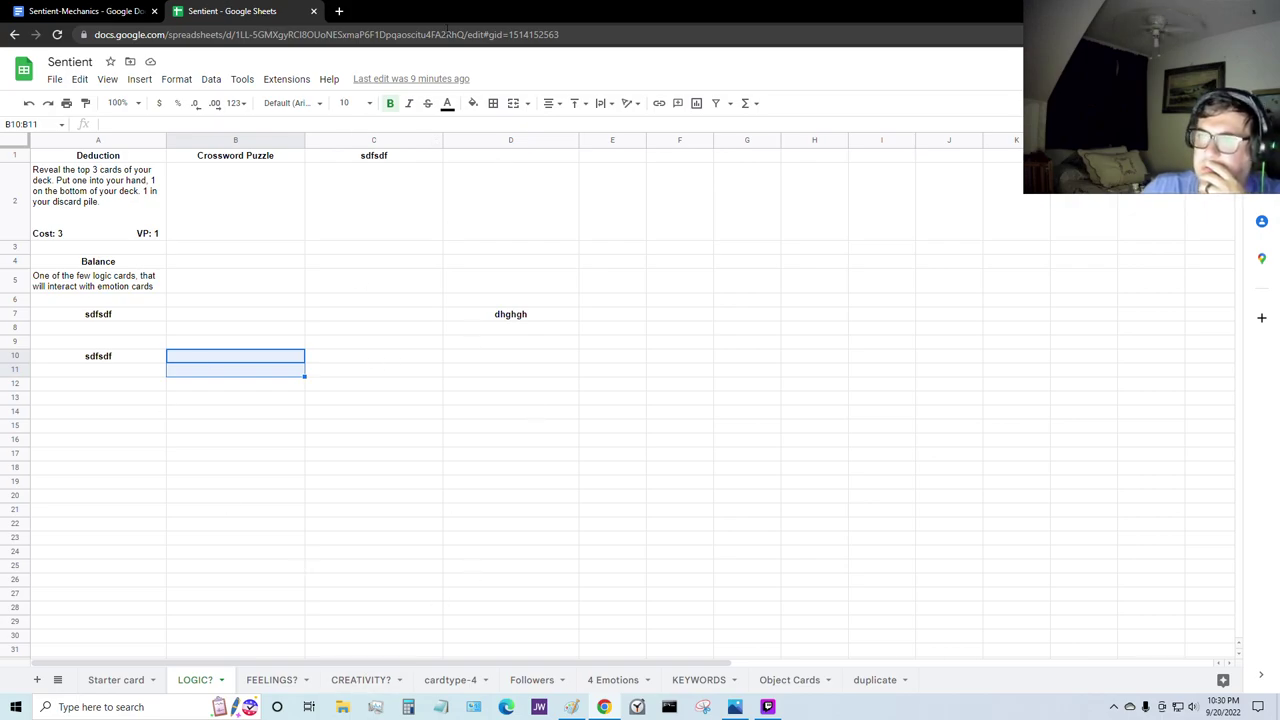
click(88, 11)
scroll(557, 503, up, 10)
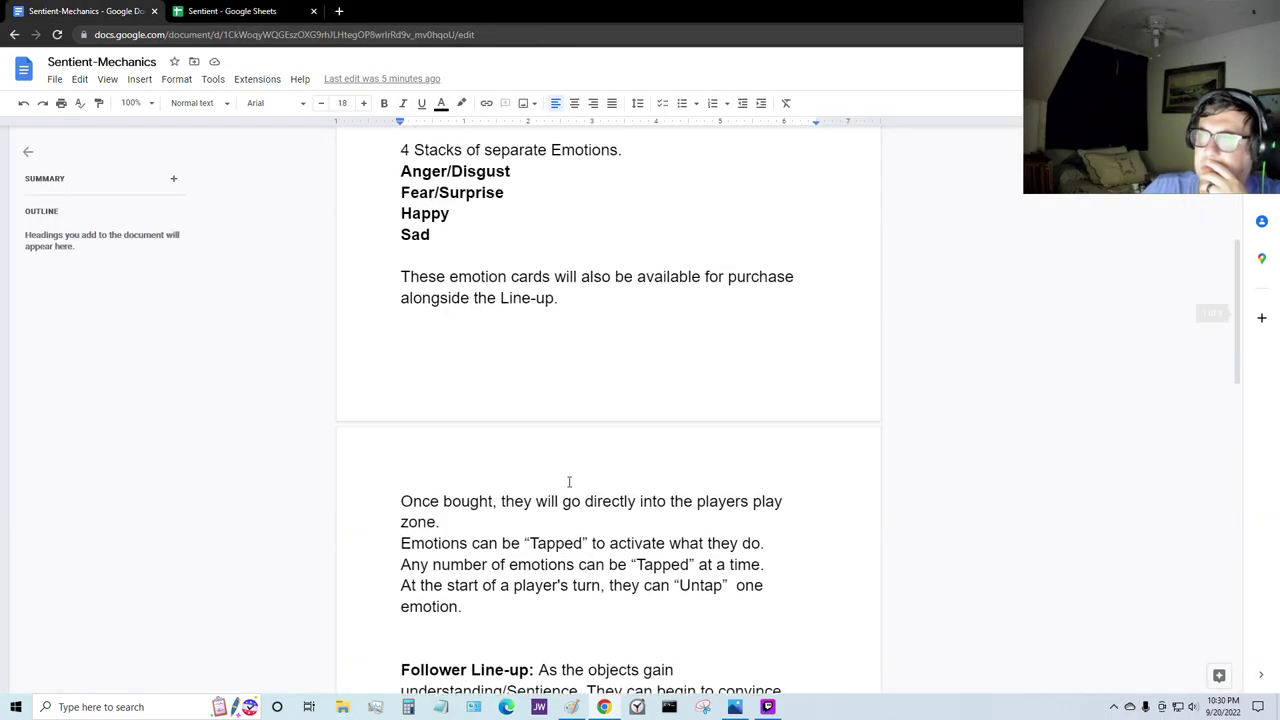
scroll(577, 483, down, 10)
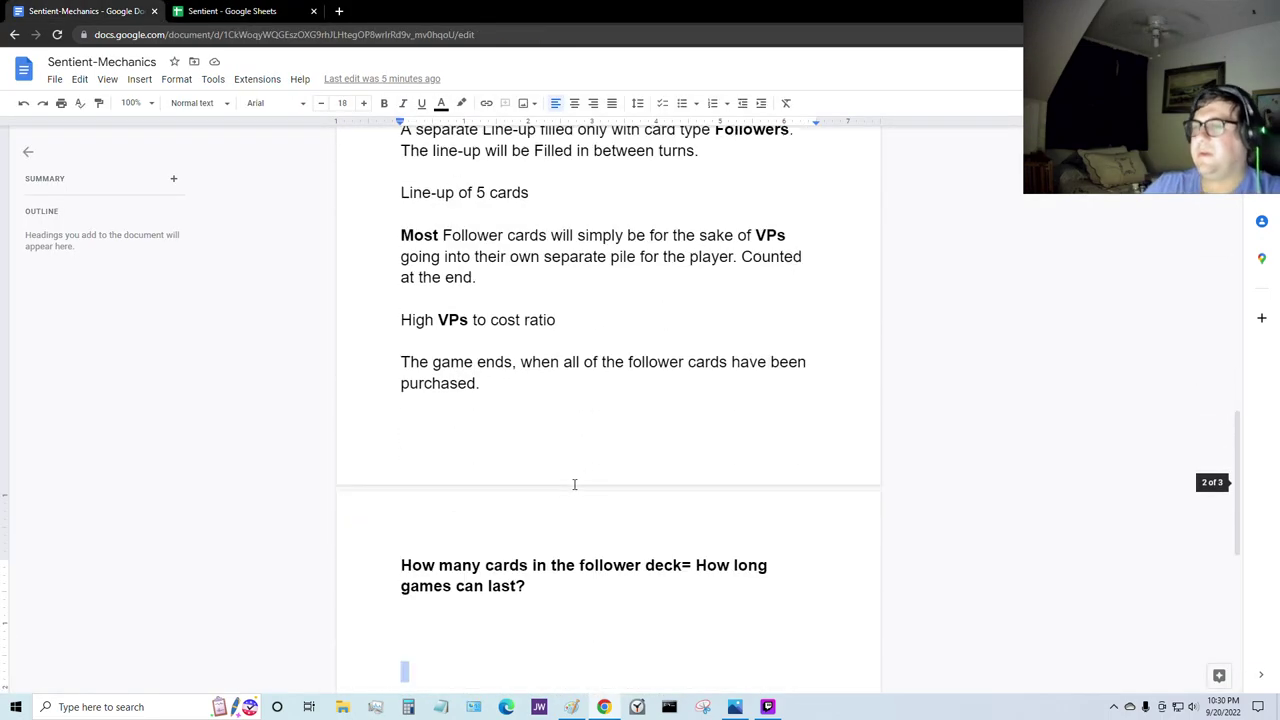
Step: Finish reading the mechanics document and open the document "Sentient-General idea and DB game thoughts" from the recent documents
scroll(546, 485, down, 2)
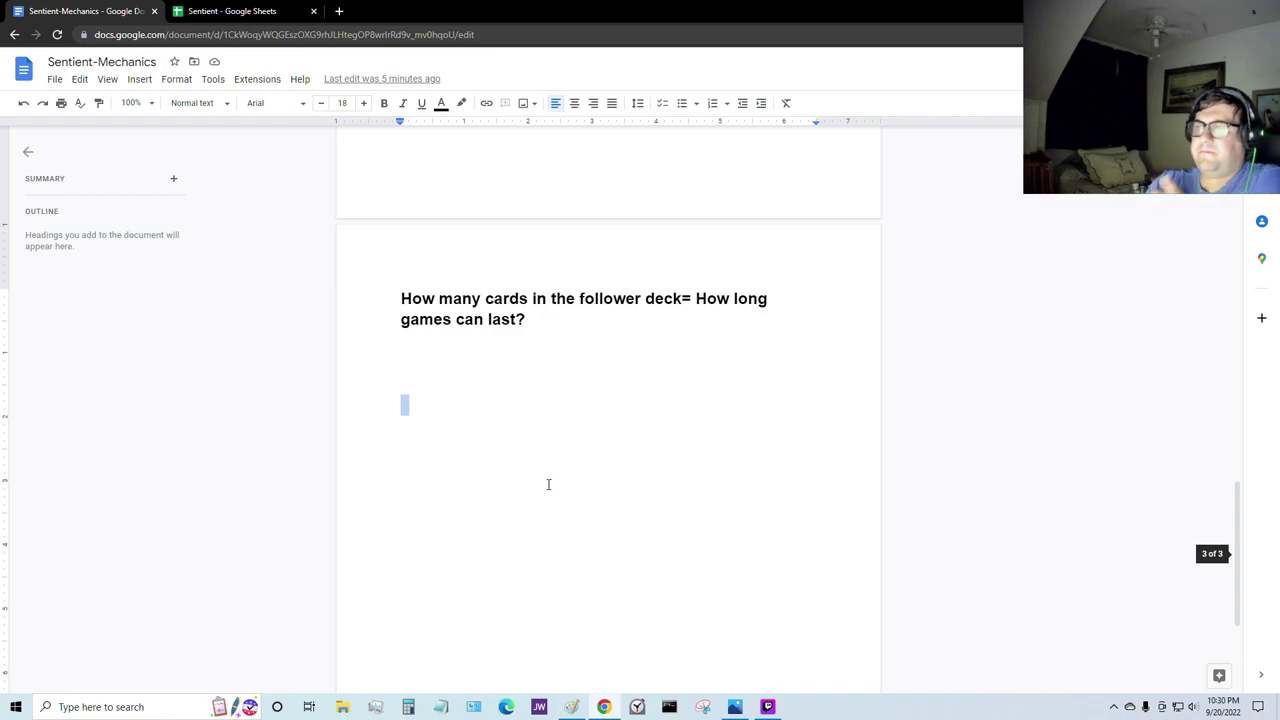
scroll(543, 470, up, 2)
click(495, 590)
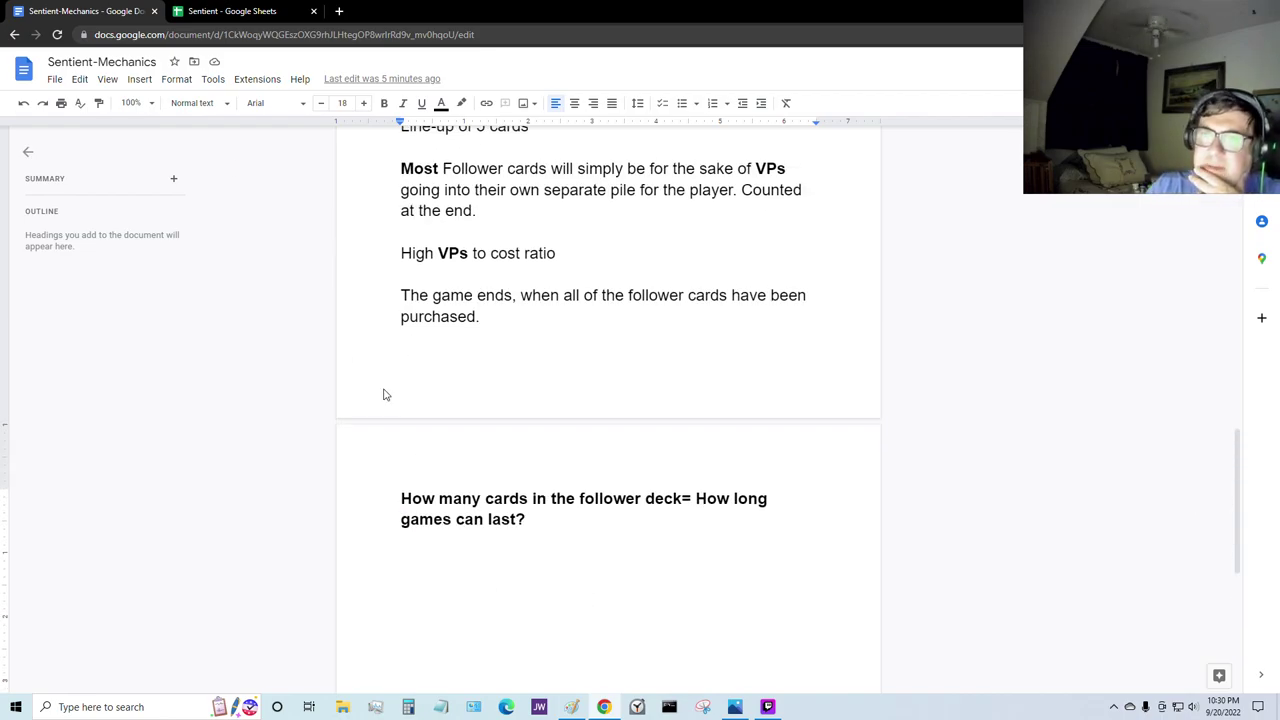
click(15, 38)
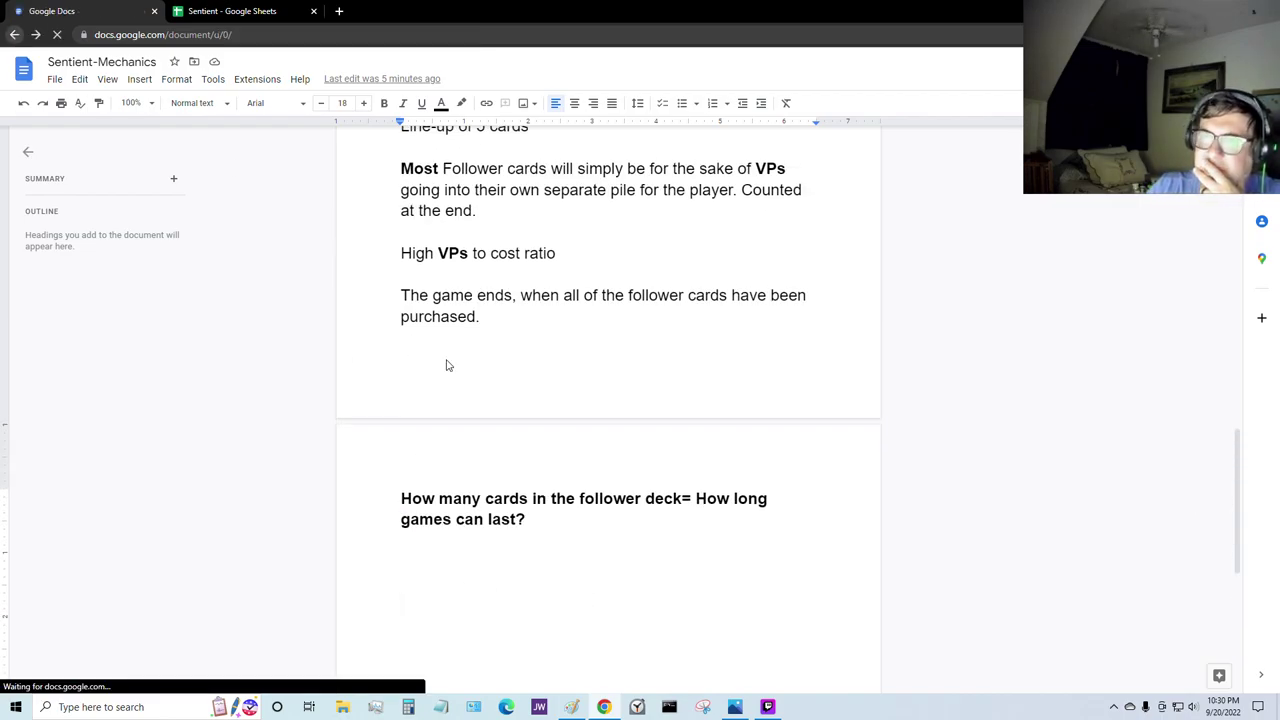
scroll(485, 405, down, 5)
scroll(490, 403, up, 5)
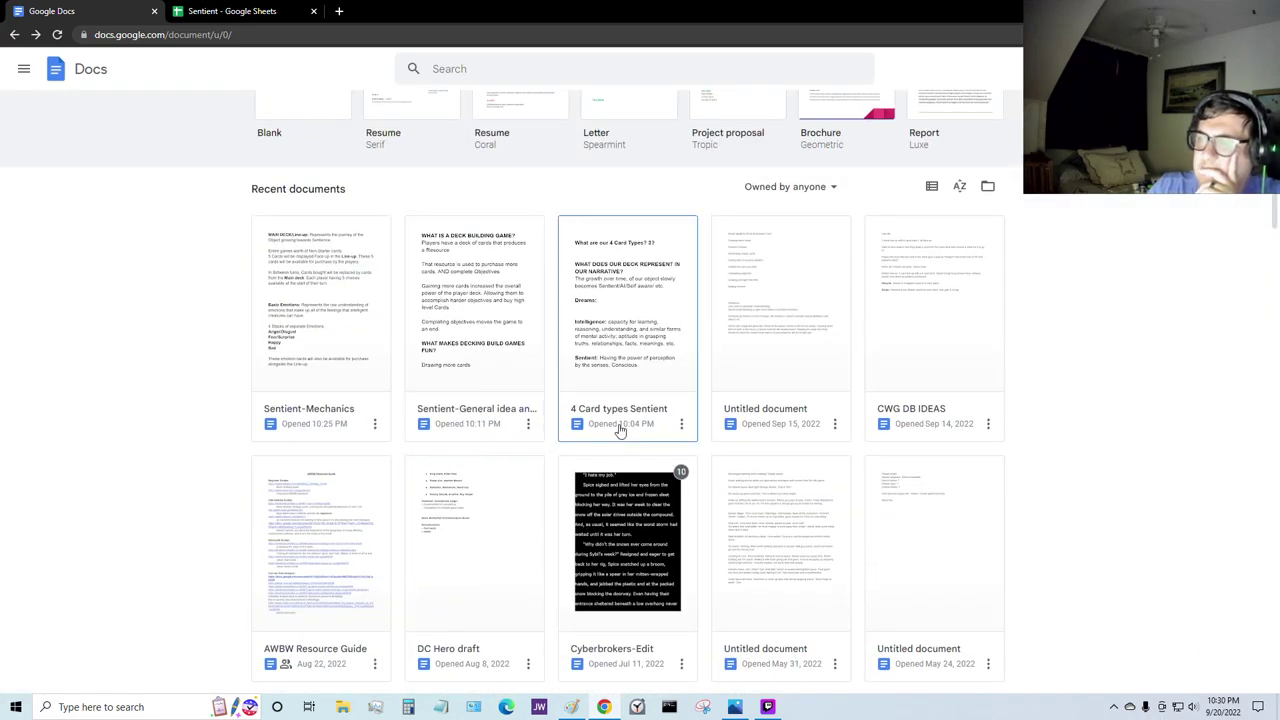
click(445, 425)
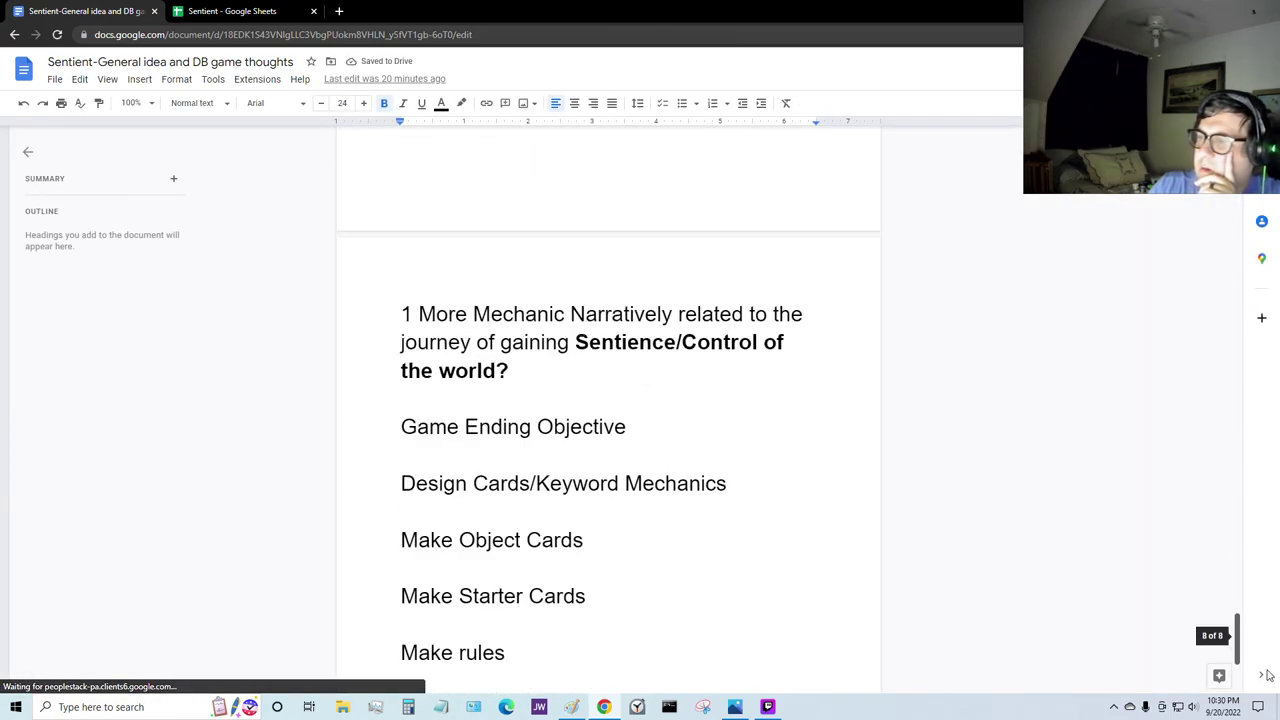
Step: Copy the whole TO DO LIST section, from its heading to "Make rules", at the end of the document
scroll(680, 471, down, 3)
scroll(620, 463, up, 1)
drag(620, 463, 373, 366)
key(ctrl+c)
scroll(374, 354, up, 1)
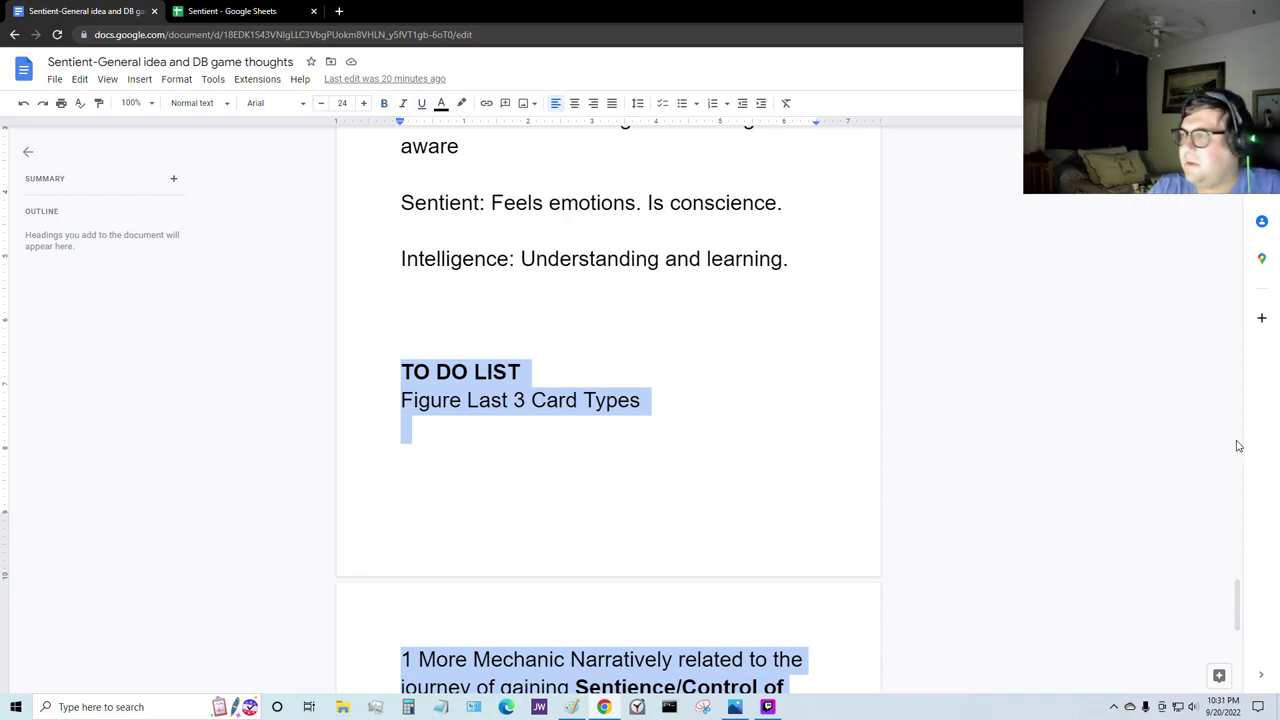
Step: Add blank lines before the "WHAT IS A DECK BUILDING GAME?" heading and paste the copied TO DO LIST at the document's start
drag(1241, 600, 1241, 130)
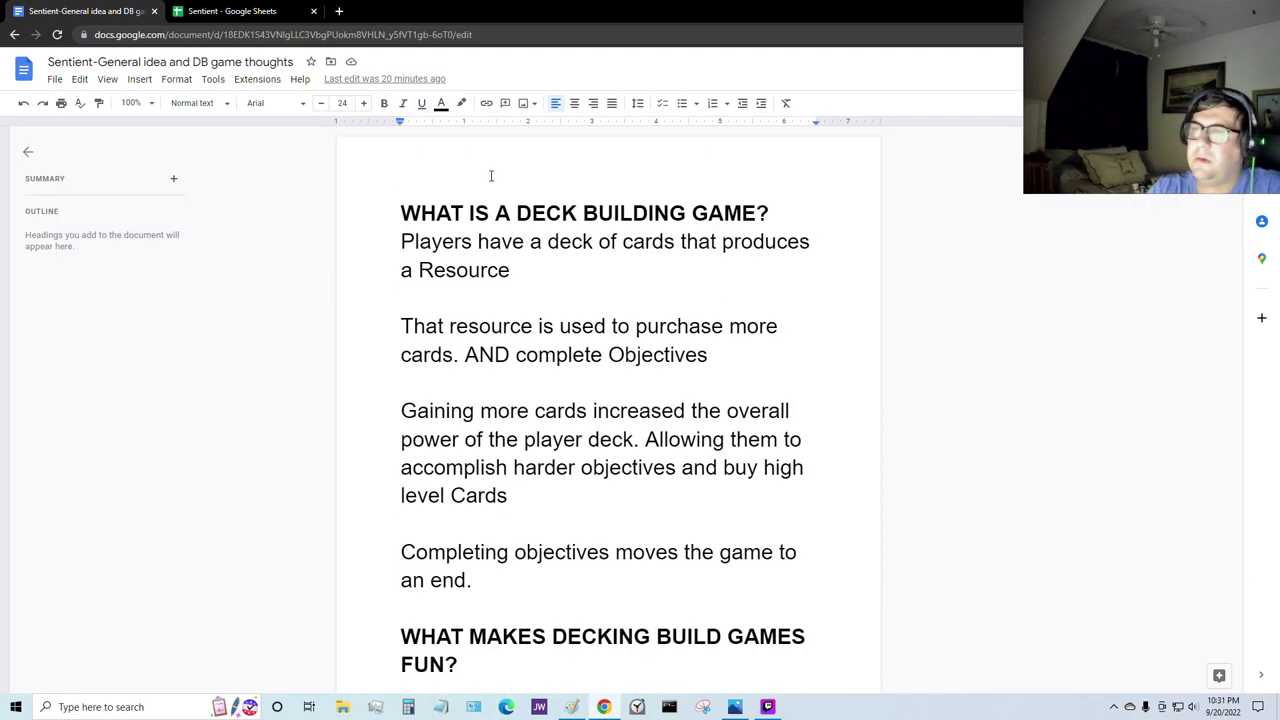
click(490, 213)
click(403, 213)
key(Return)
key(Return)
key(Return)
key(Return)
key(Return)
click(437, 205)
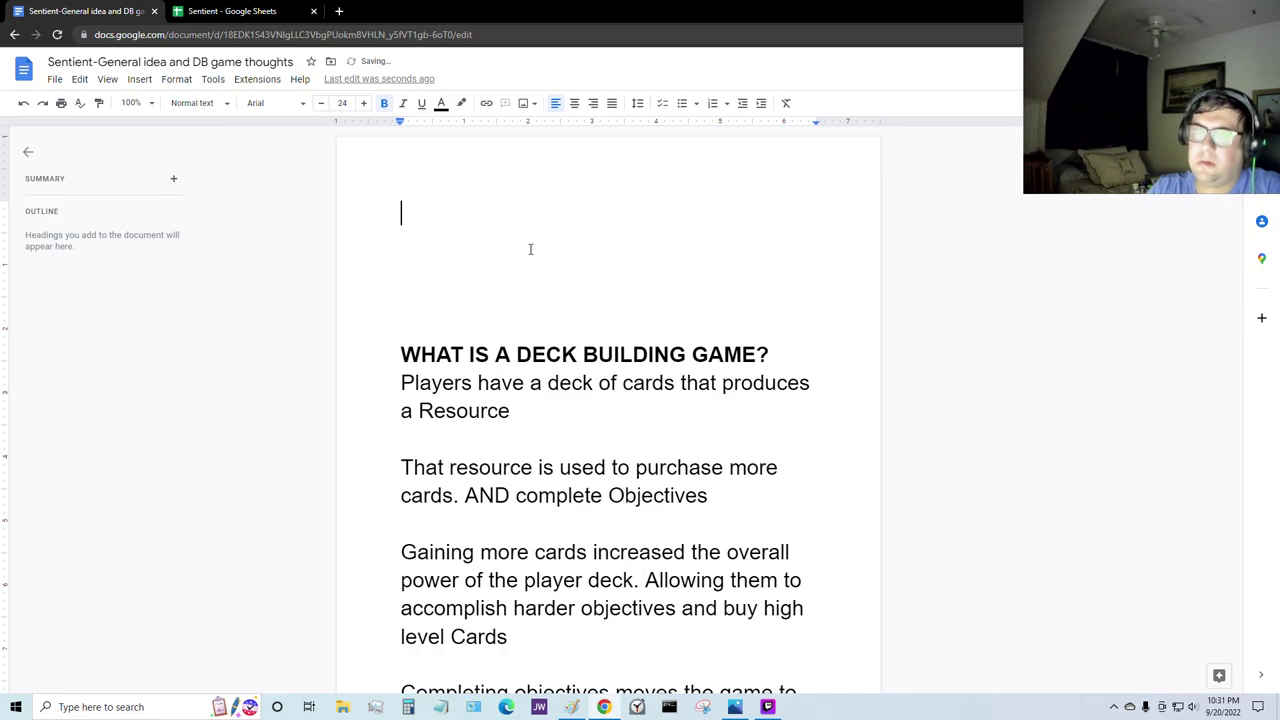
key(ctrl+v)
scroll(572, 268, down, 2)
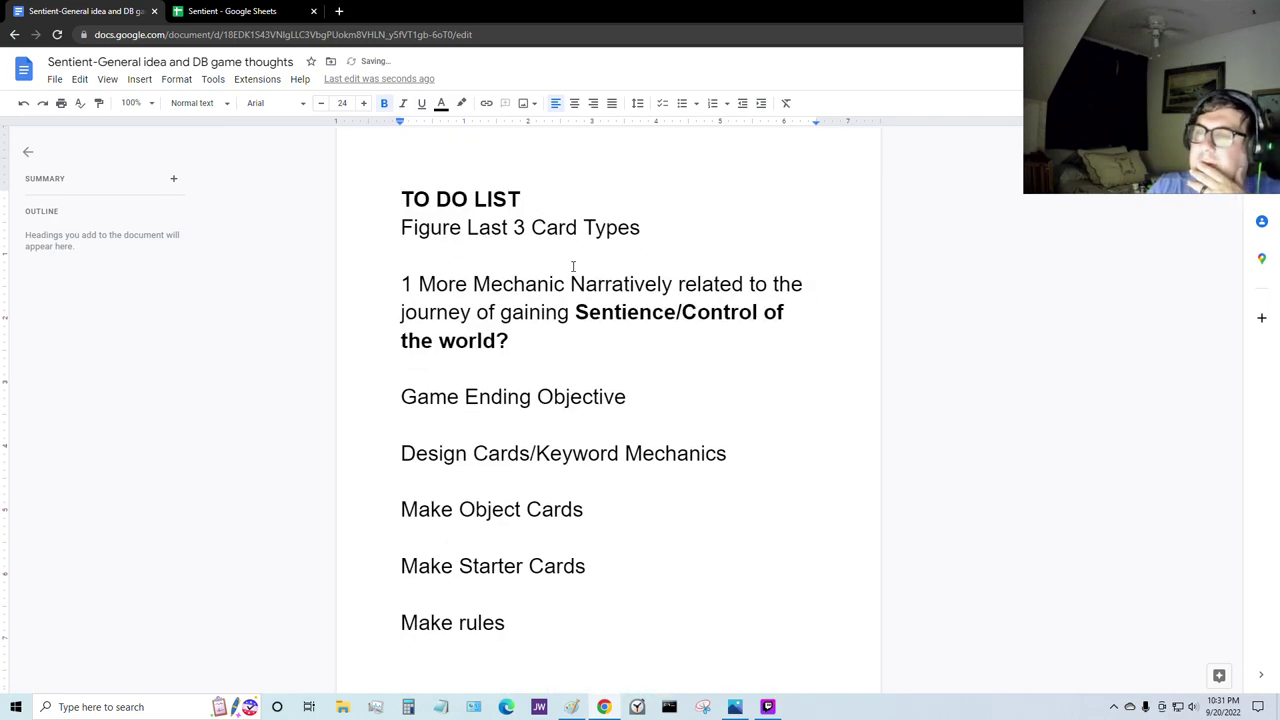
scroll(433, 241, up, 2)
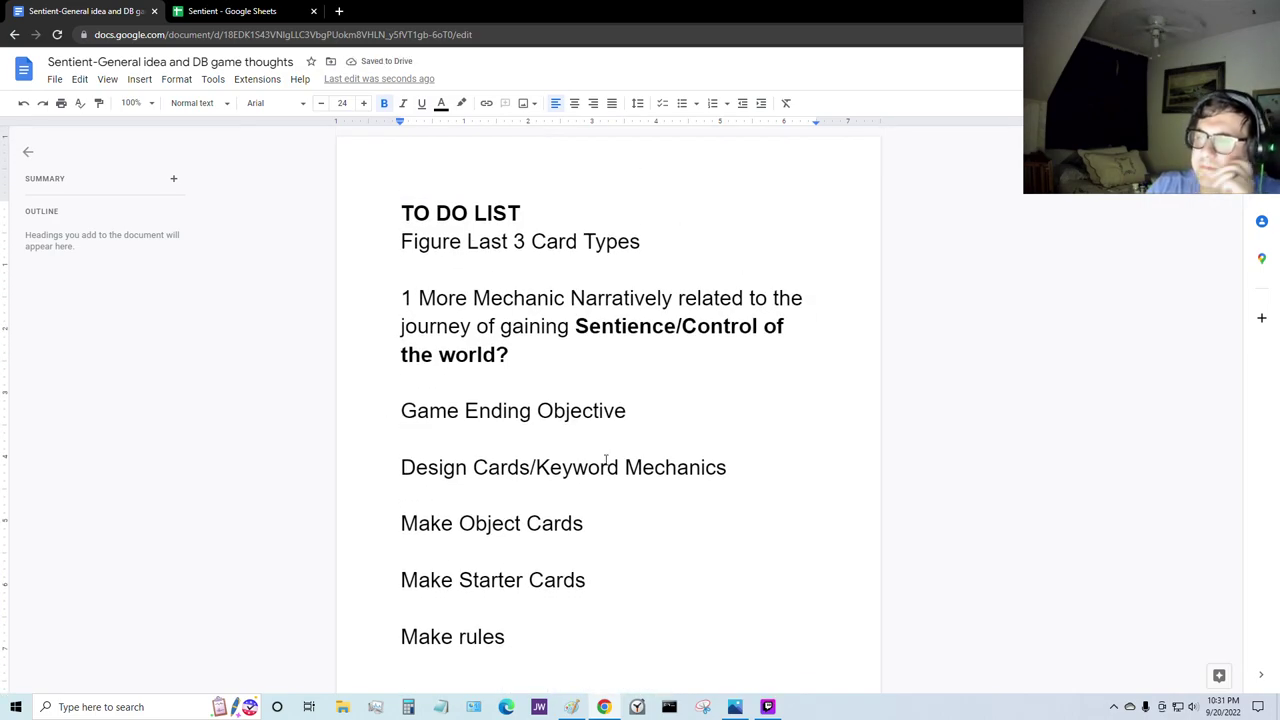
Step: Review the remaining to-do items one by one, from "Design Cards/Keyword Mechanics" to "Make rules"
drag(745, 474, 379, 466)
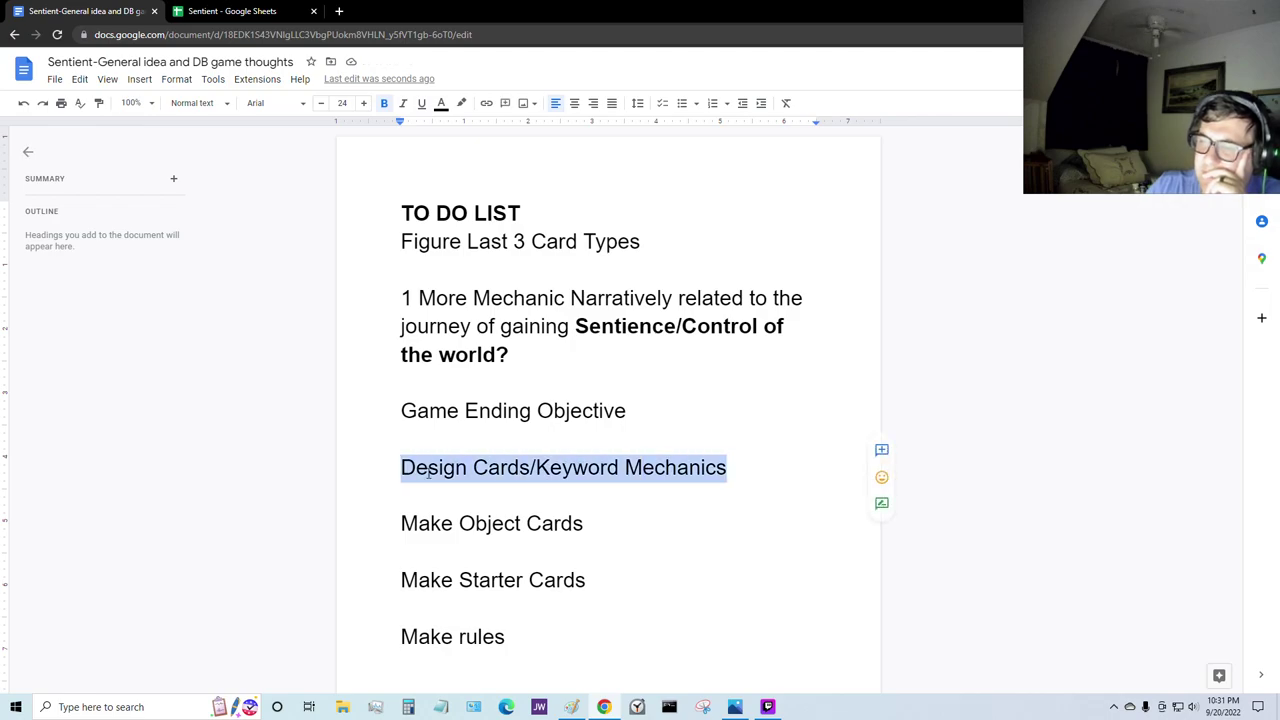
click(621, 517)
drag(589, 523, 367, 523)
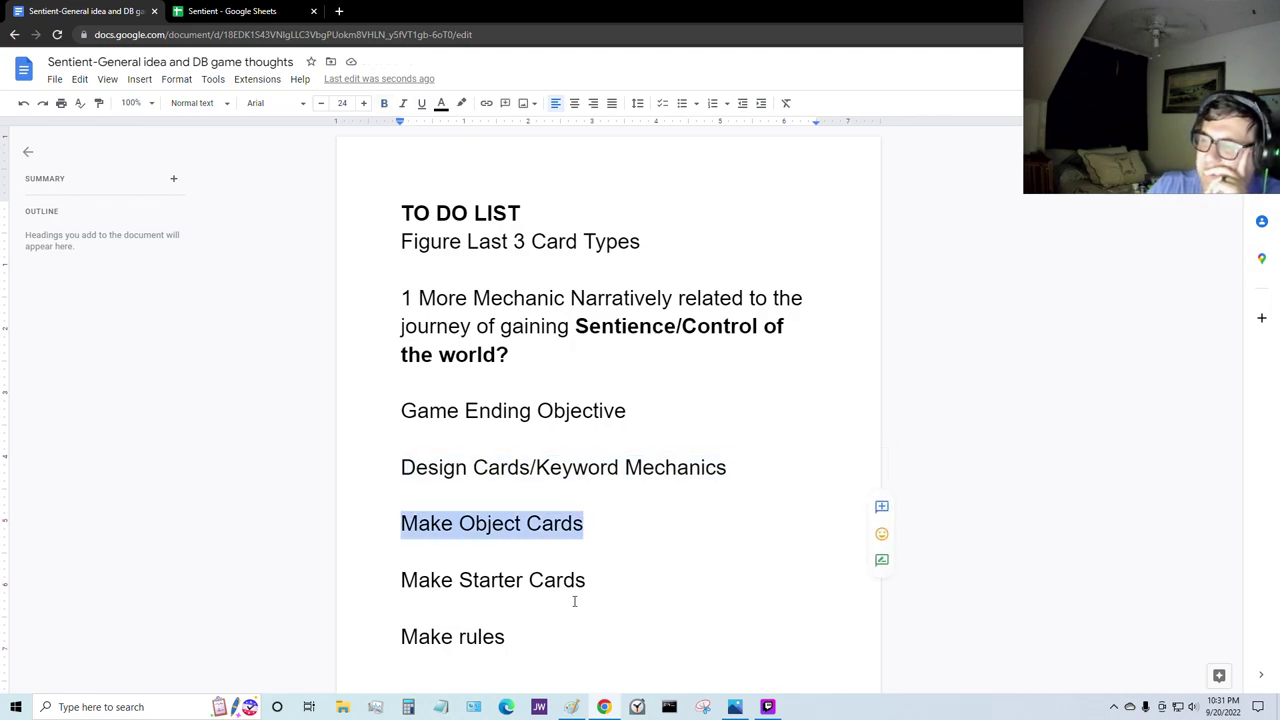
double_click(585, 605)
drag(609, 586, 366, 575)
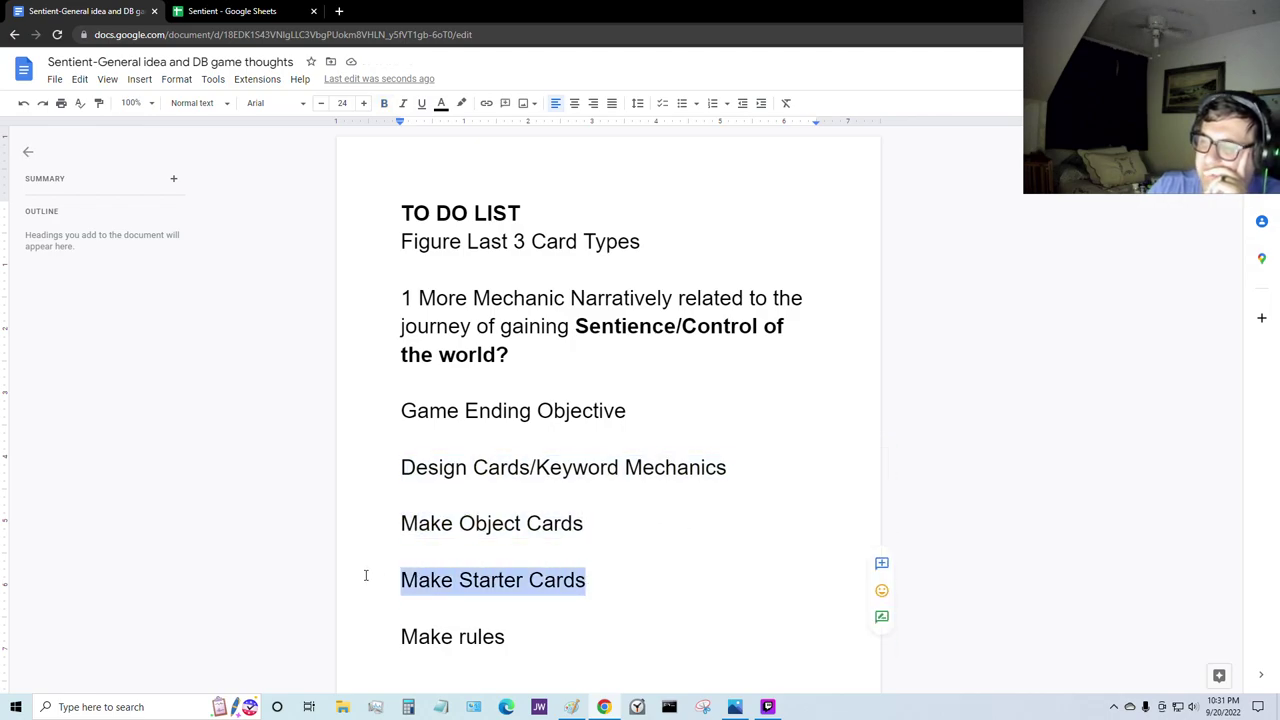
click(561, 629)
drag(561, 629, 686, 603)
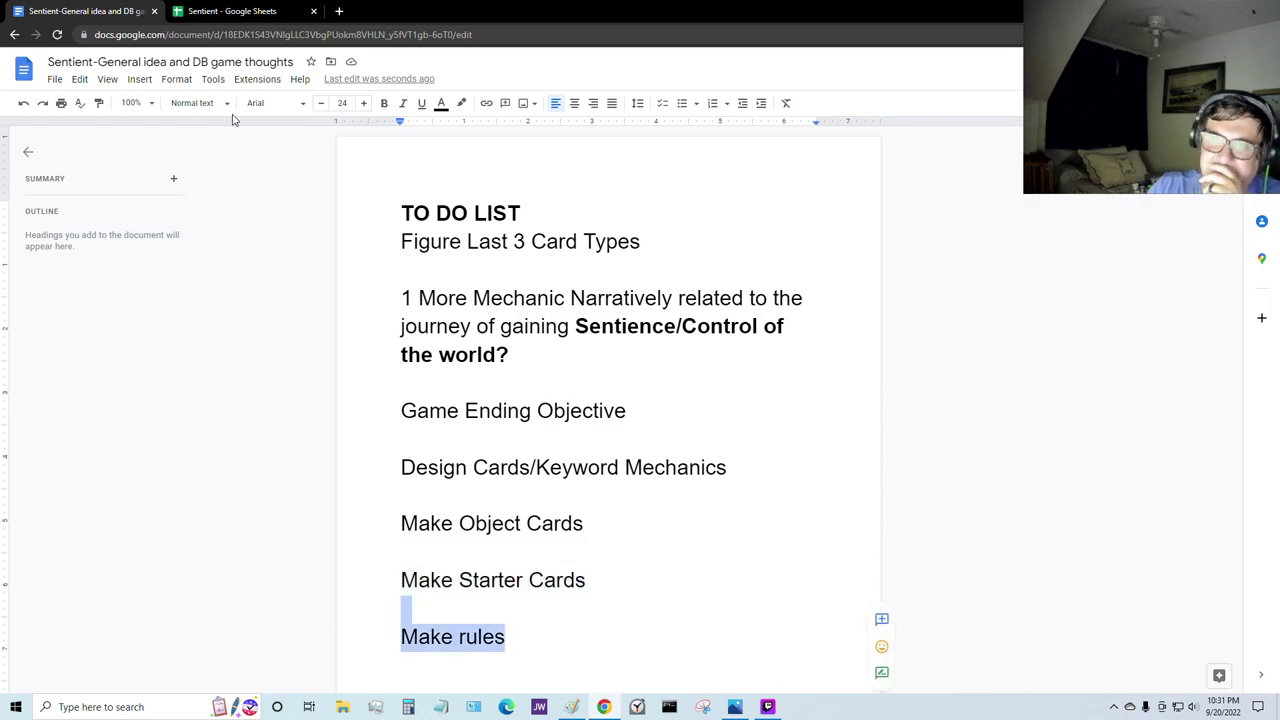
Step: Switch to the Sentient spreadsheet's KEYWORDS sheet and replace the placeholder in B1 with the keyword "Destroy"
click(226, 11)
click(706, 689)
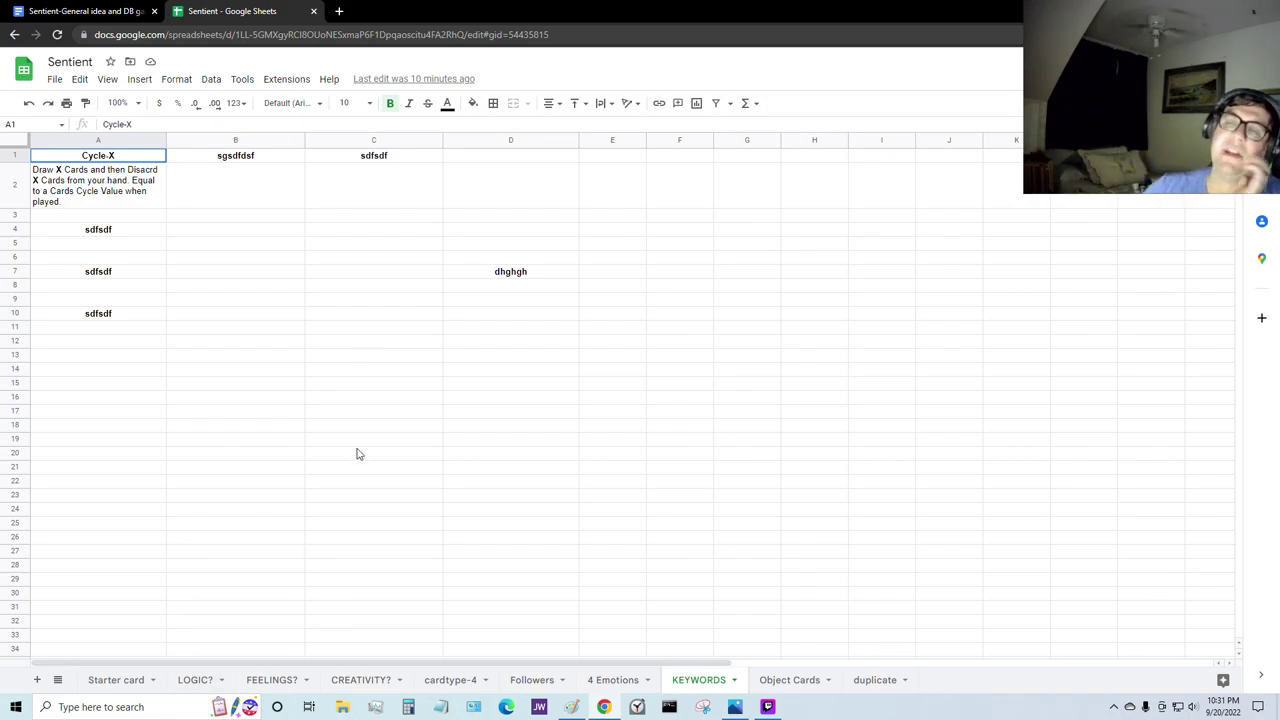
click(272, 156)
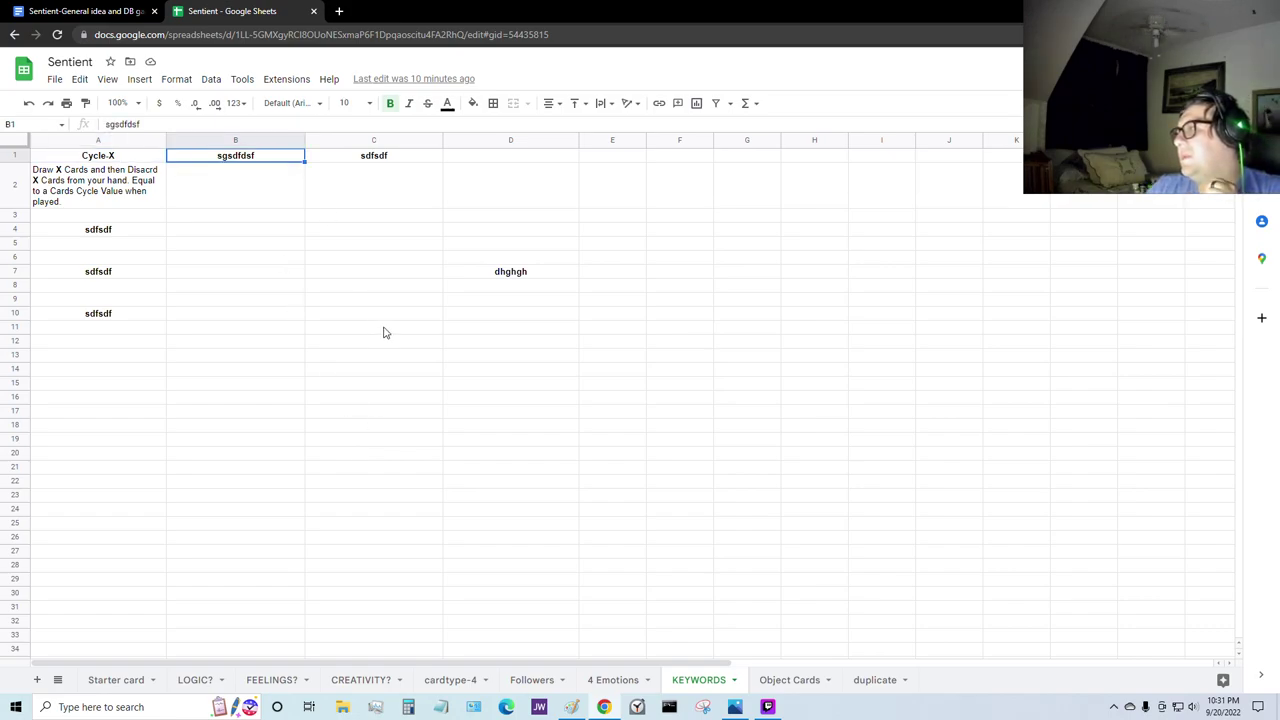
text(Des)
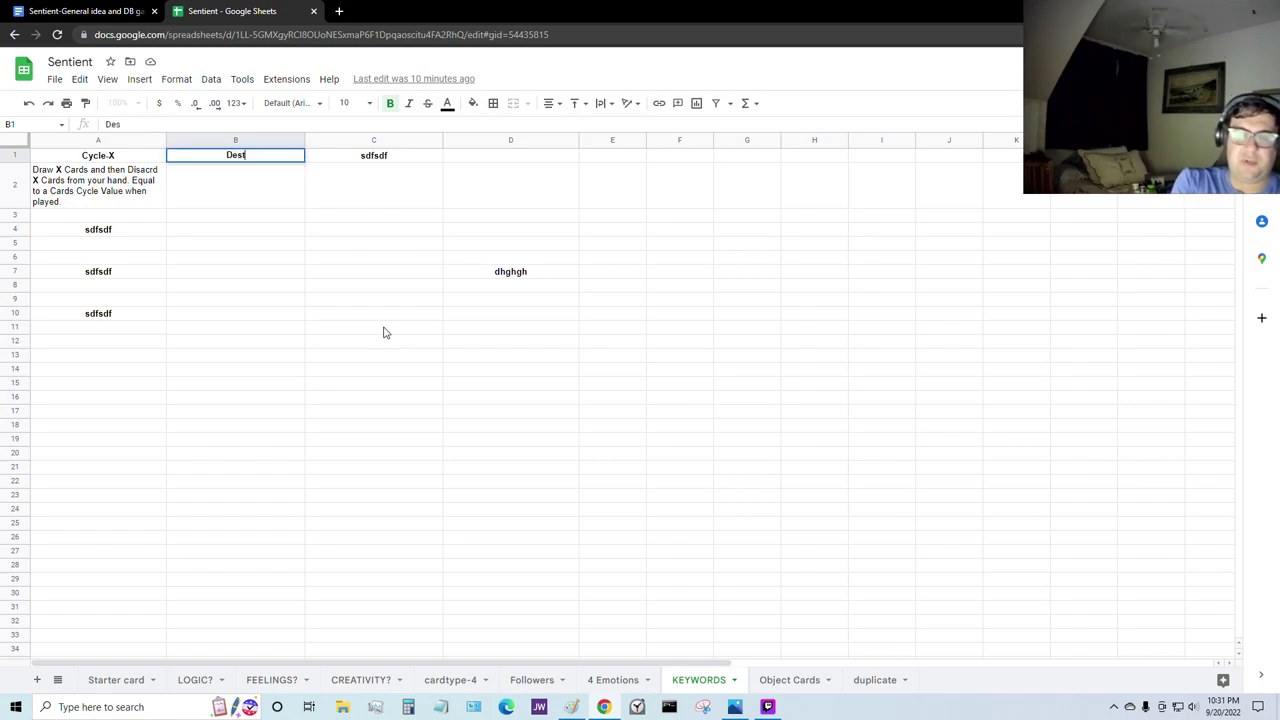
text(troy)
key(Tab)
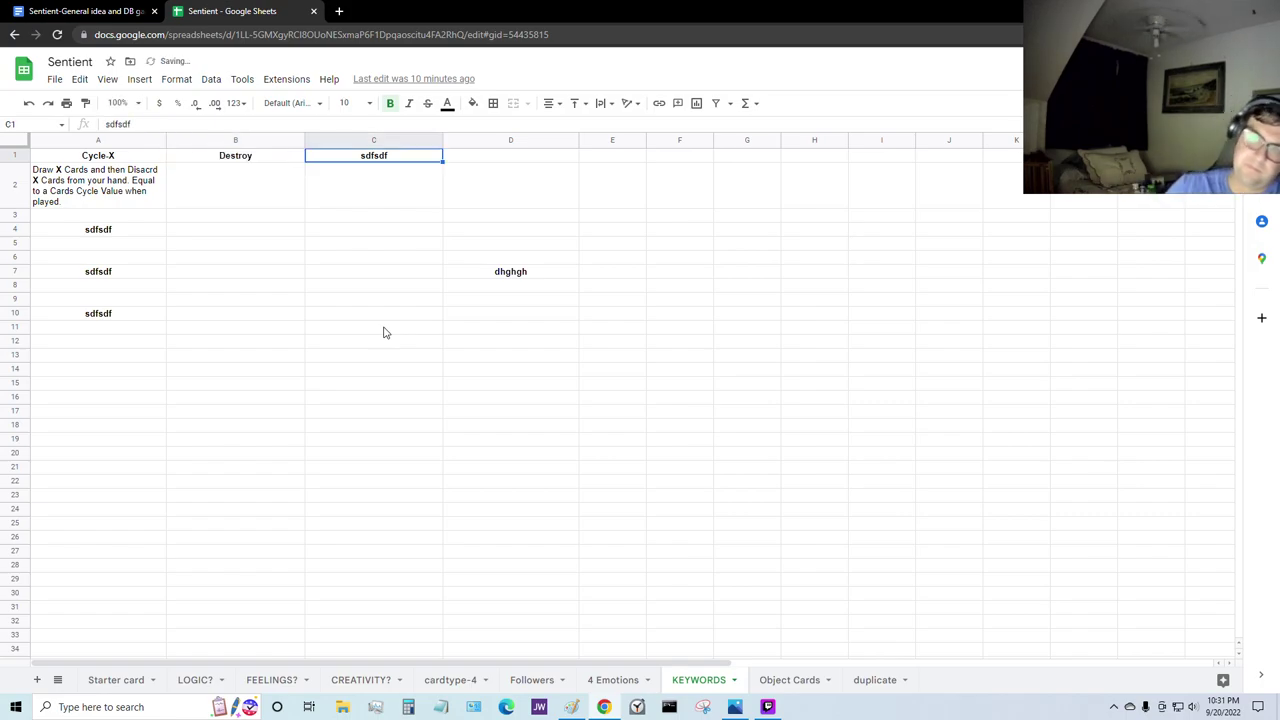
Step: Enter the description "Remove a card from the game." in B2 beneath the Destroy keyword
click(236, 191)
text(Re)
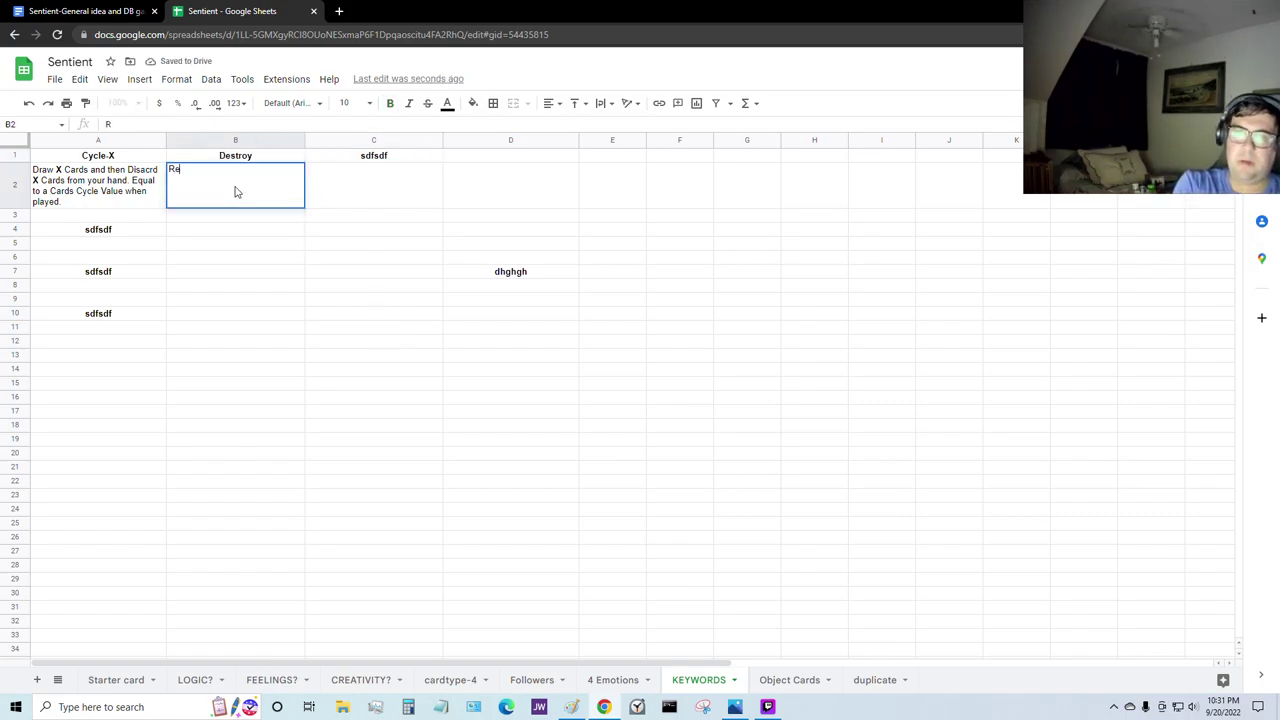
text(move a card from the)
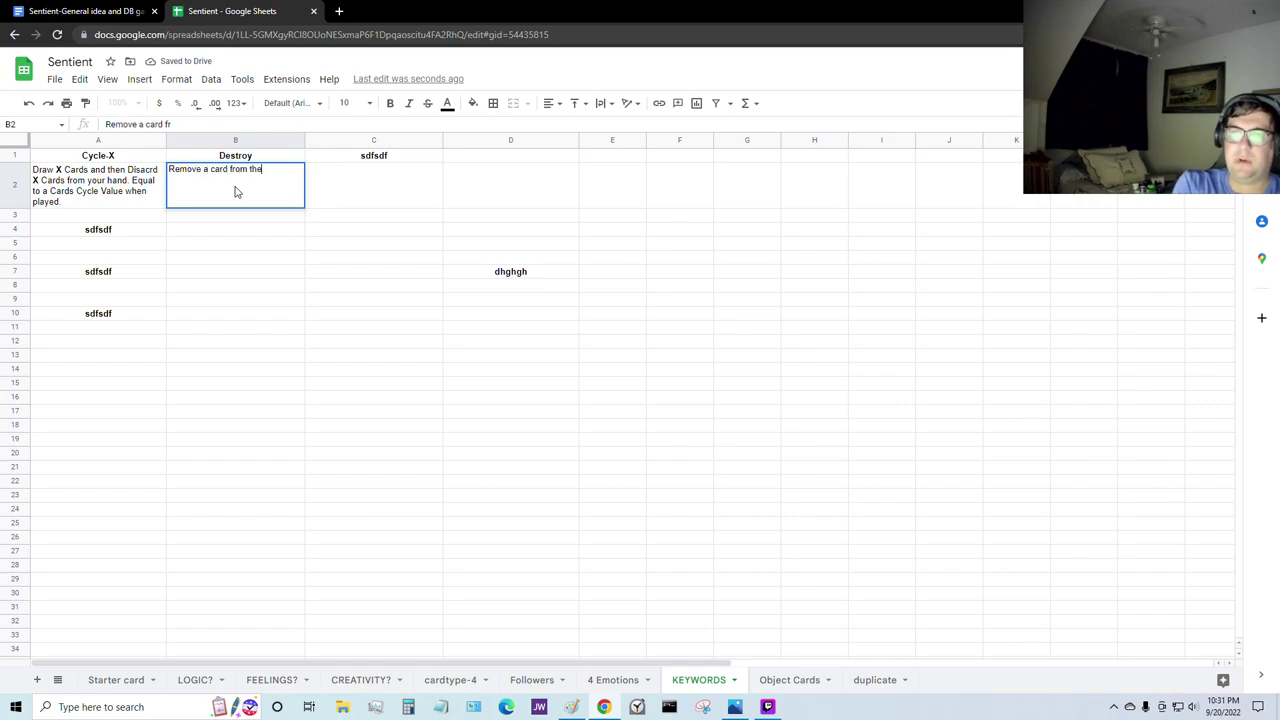
text( card)
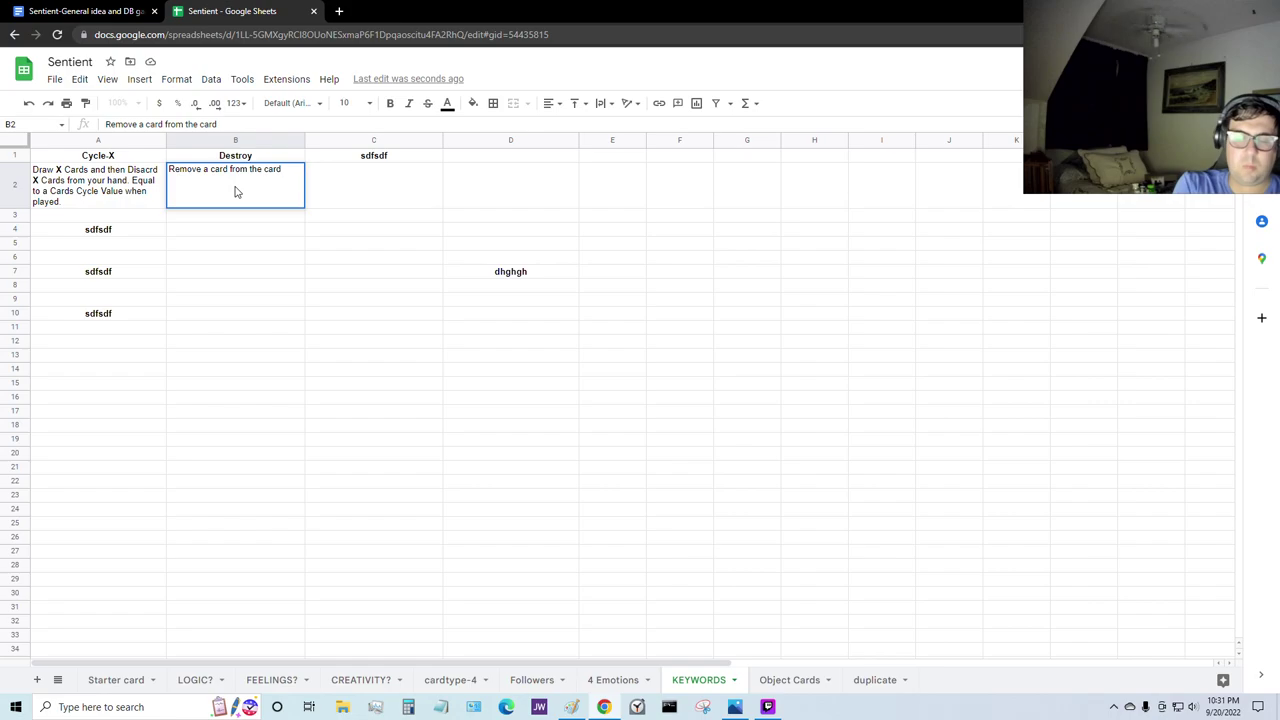
text( S)
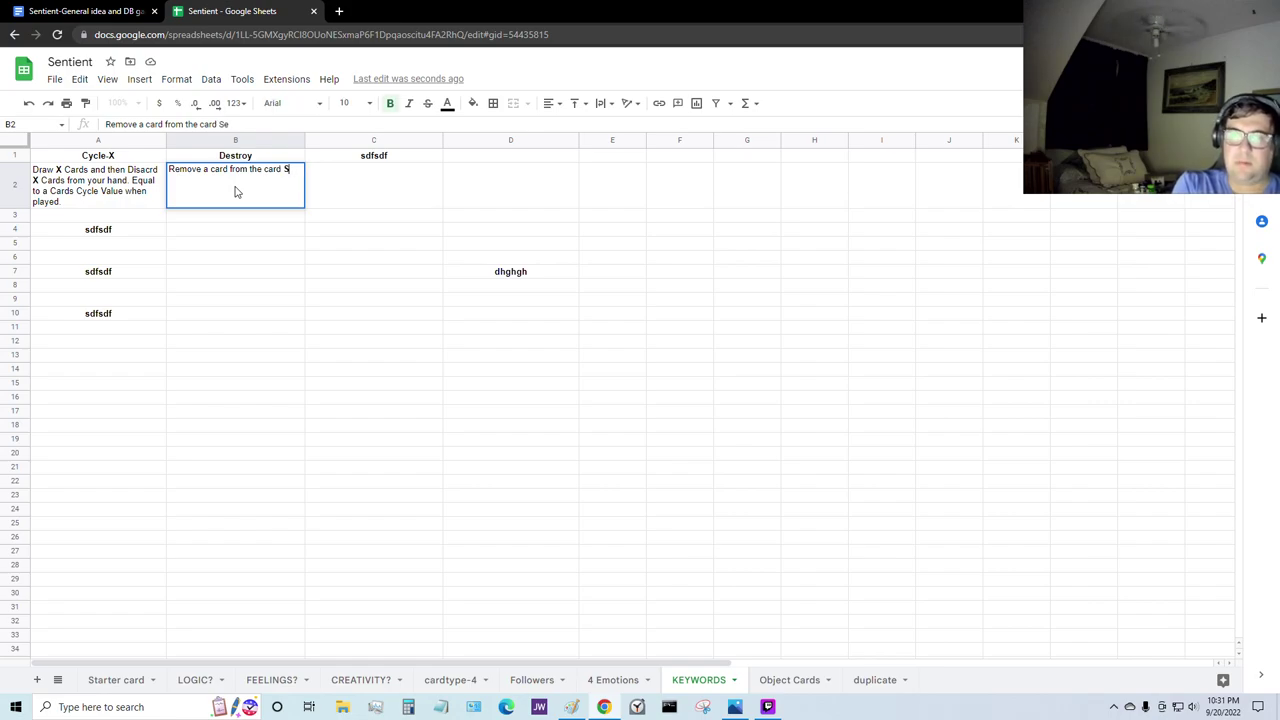
key(BackSpace)
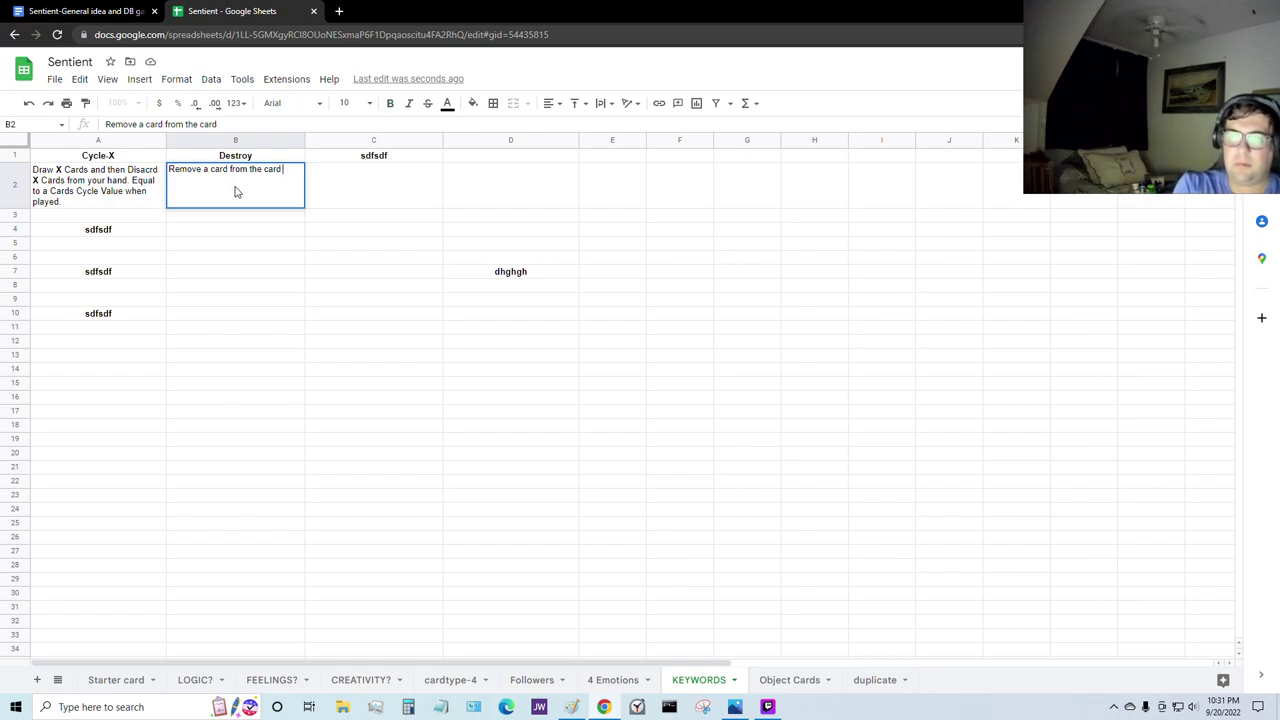
text(Semi)
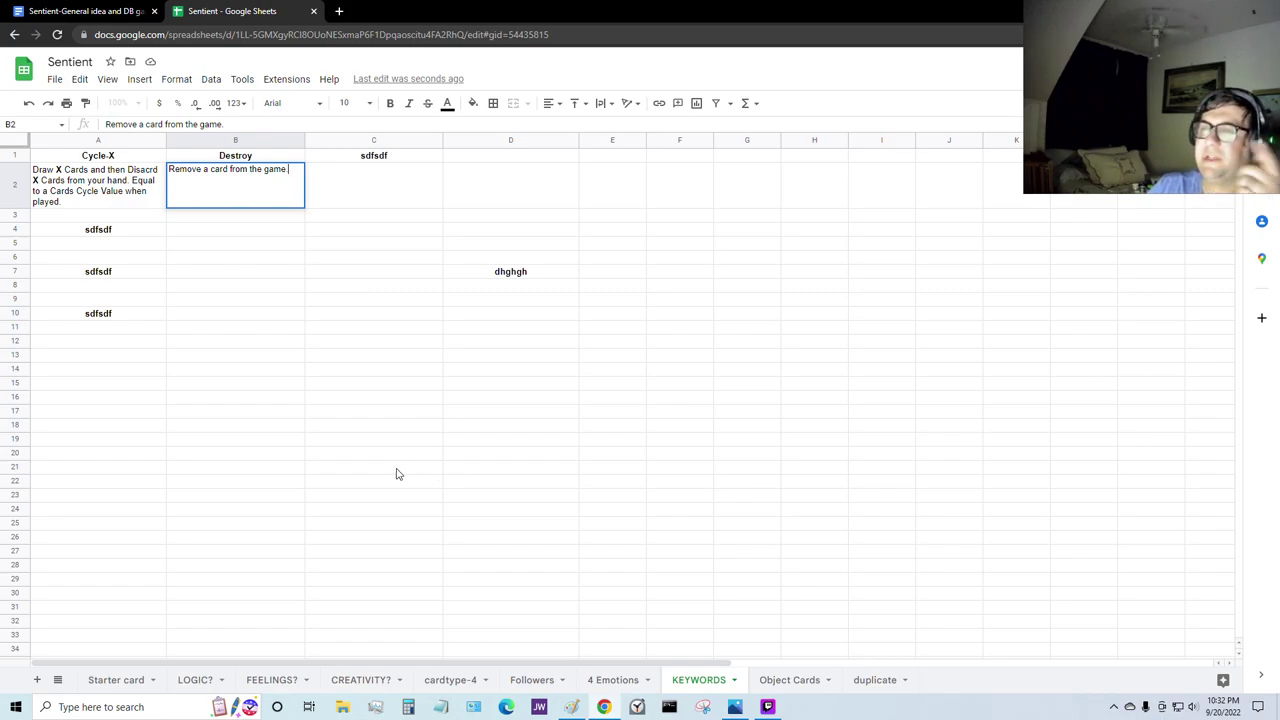
click(396, 473)
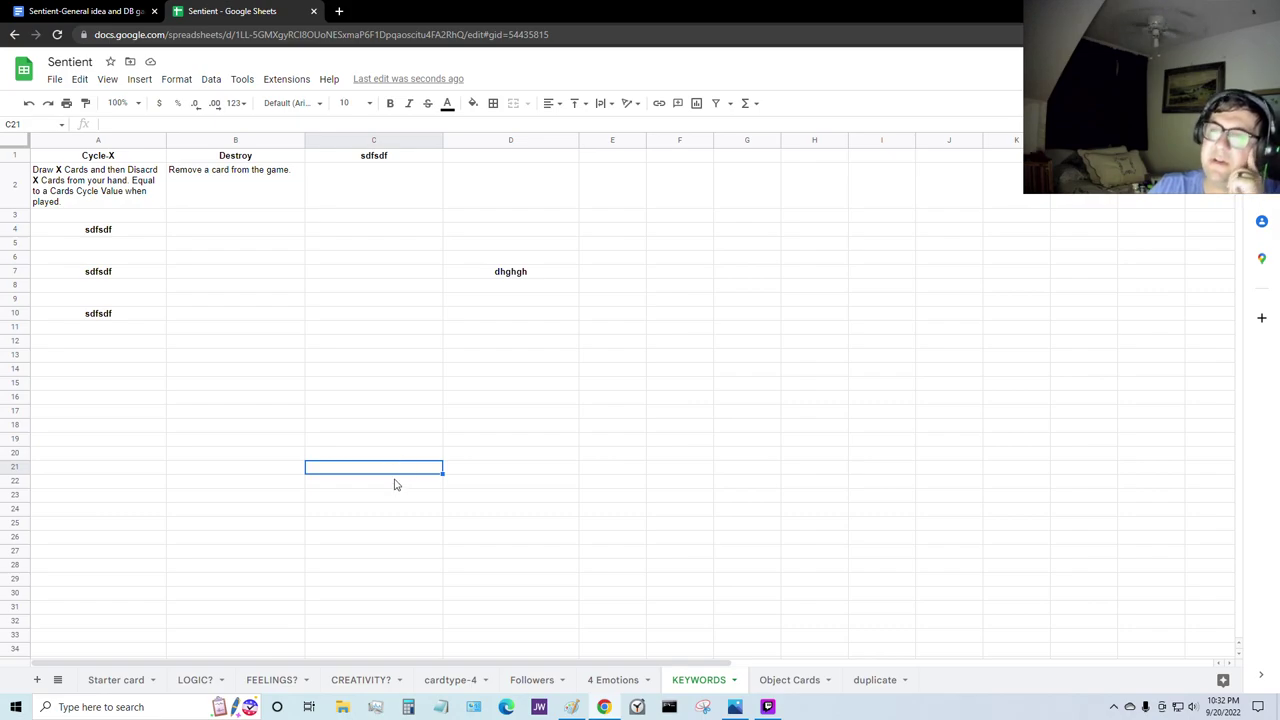
click(295, 310)
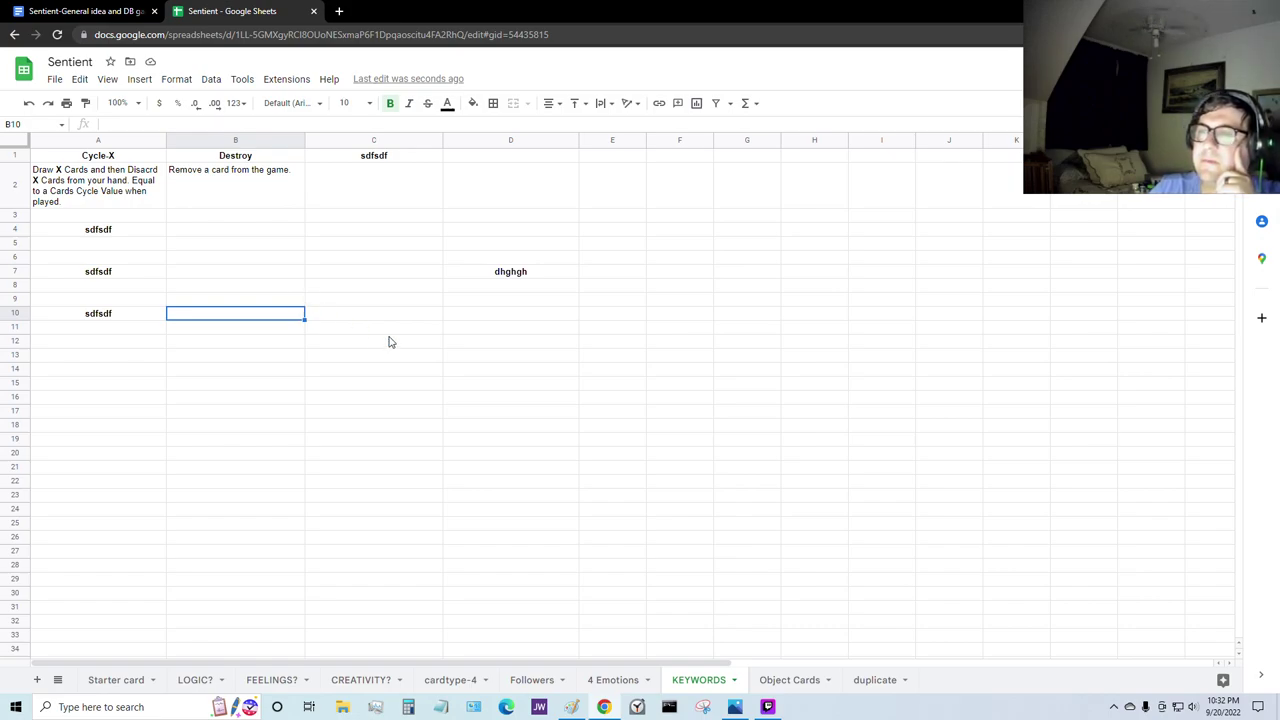
Step: Replace the placeholder in C1 with the keyword "Self Care"
click(405, 158)
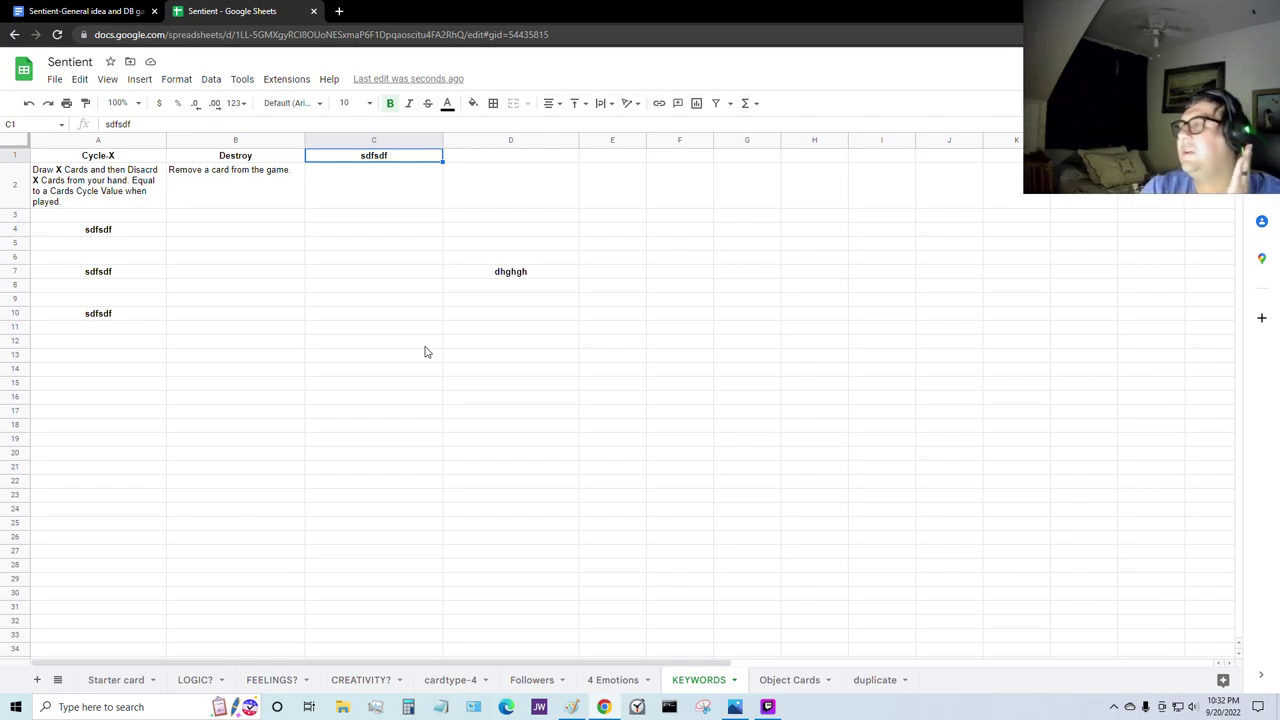
text(S)
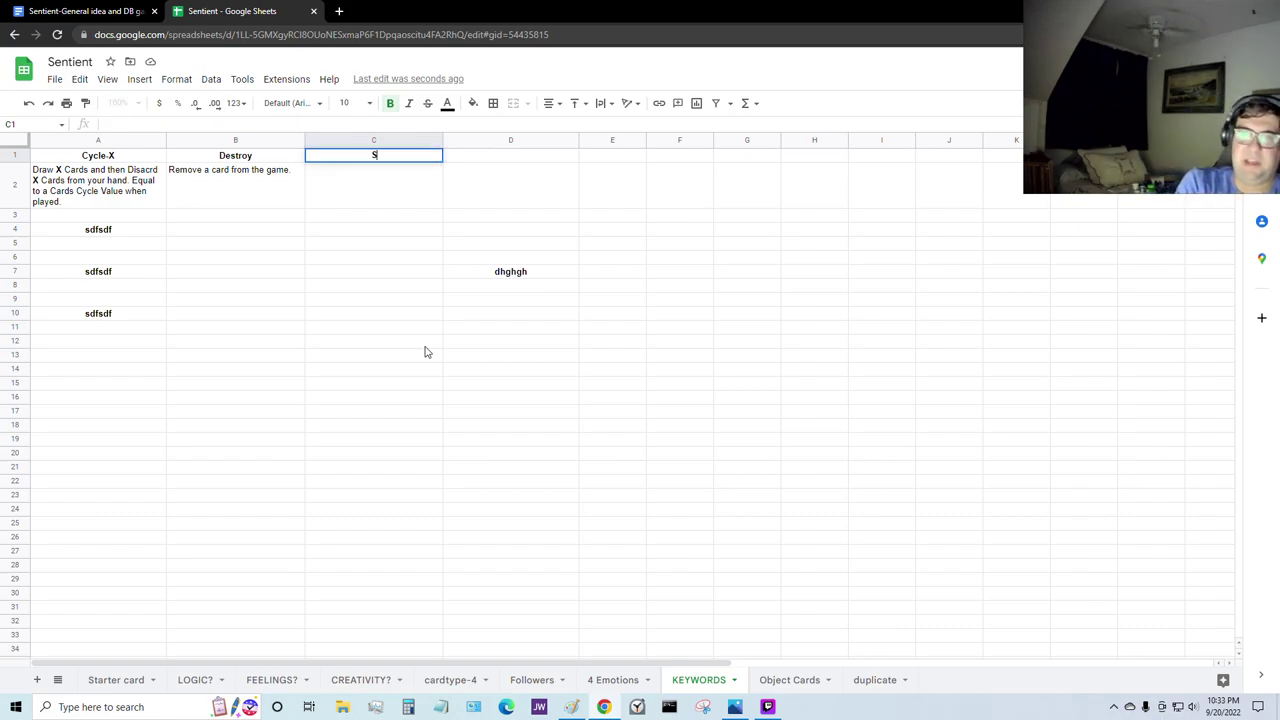
text(elf Care)
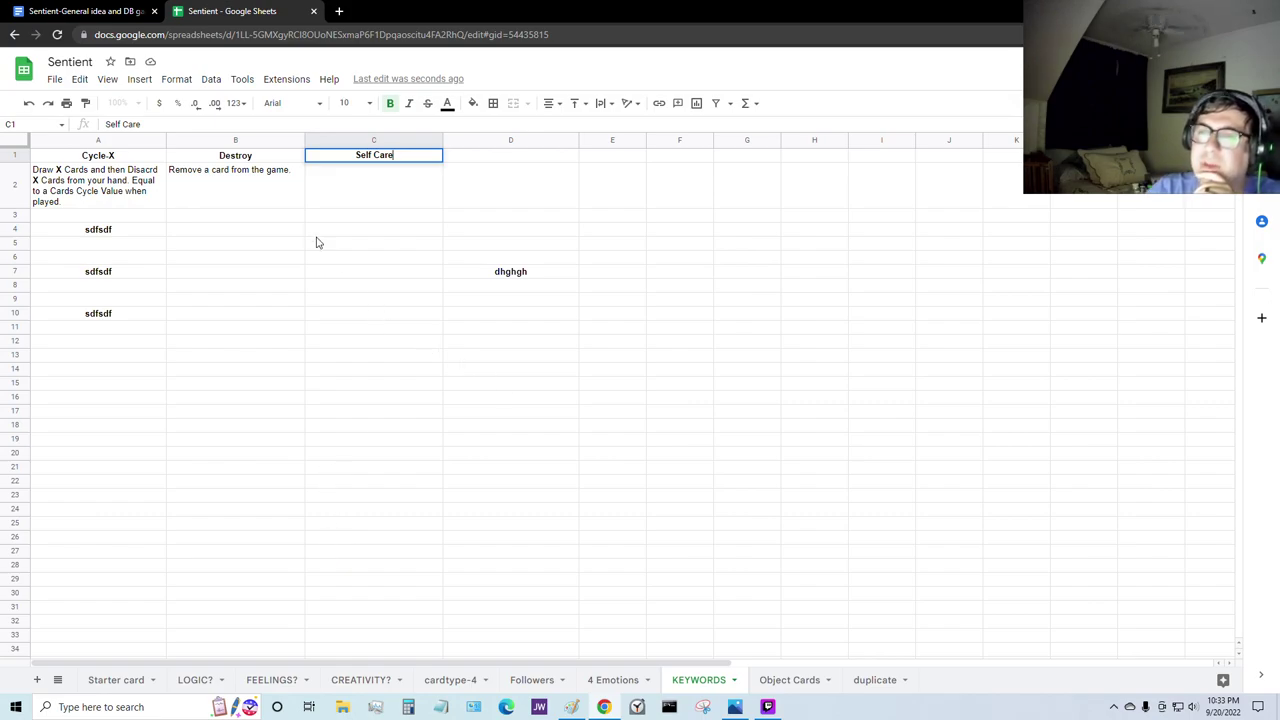
click(366, 240)
click(363, 187)
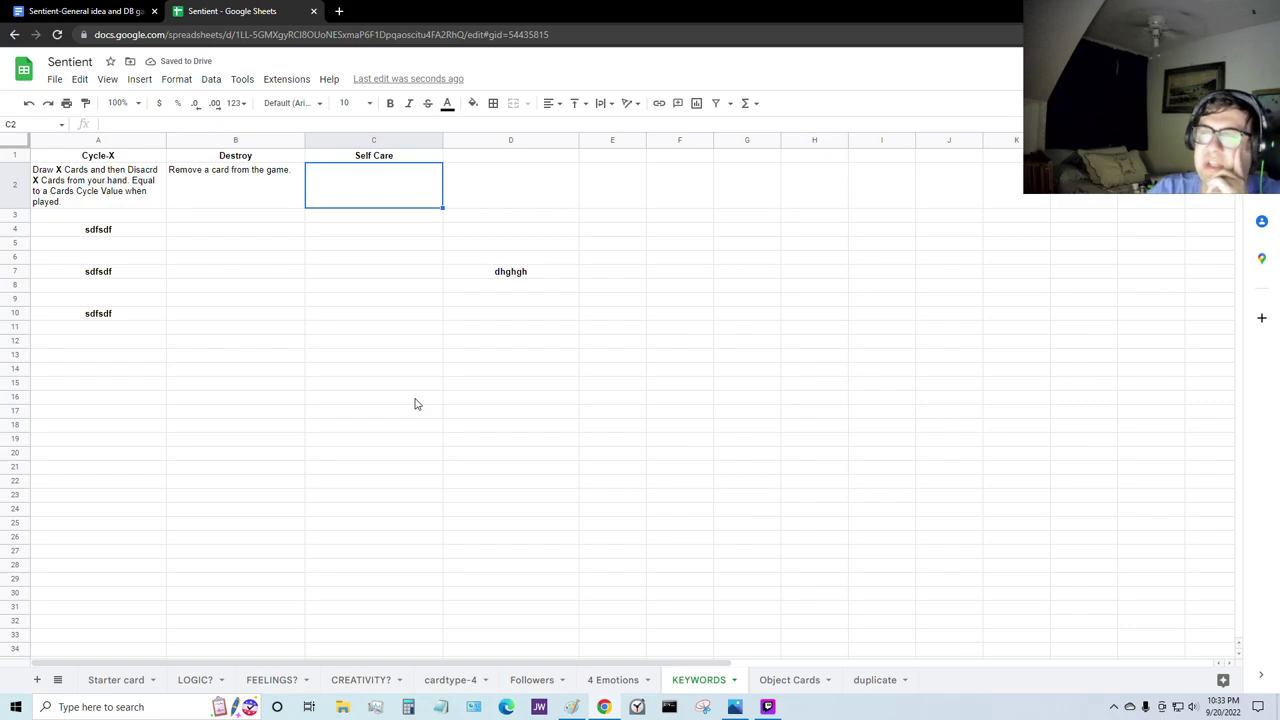
Step: Look through the FEELINGS?, Object Cards and 4 Emotions sheets for keyword ideas and return to the KEYWORDS sheet
click(582, 424)
click(474, 315)
click(203, 328)
click(124, 232)
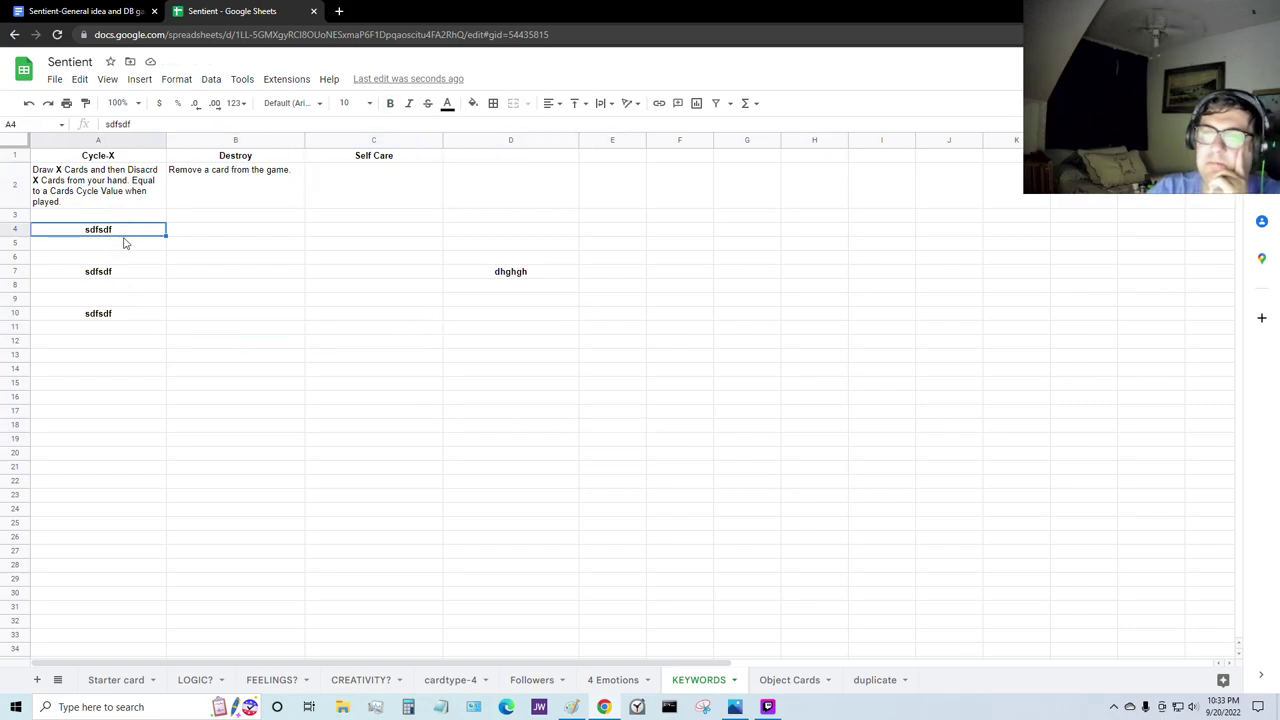
click(285, 680)
click(133, 200)
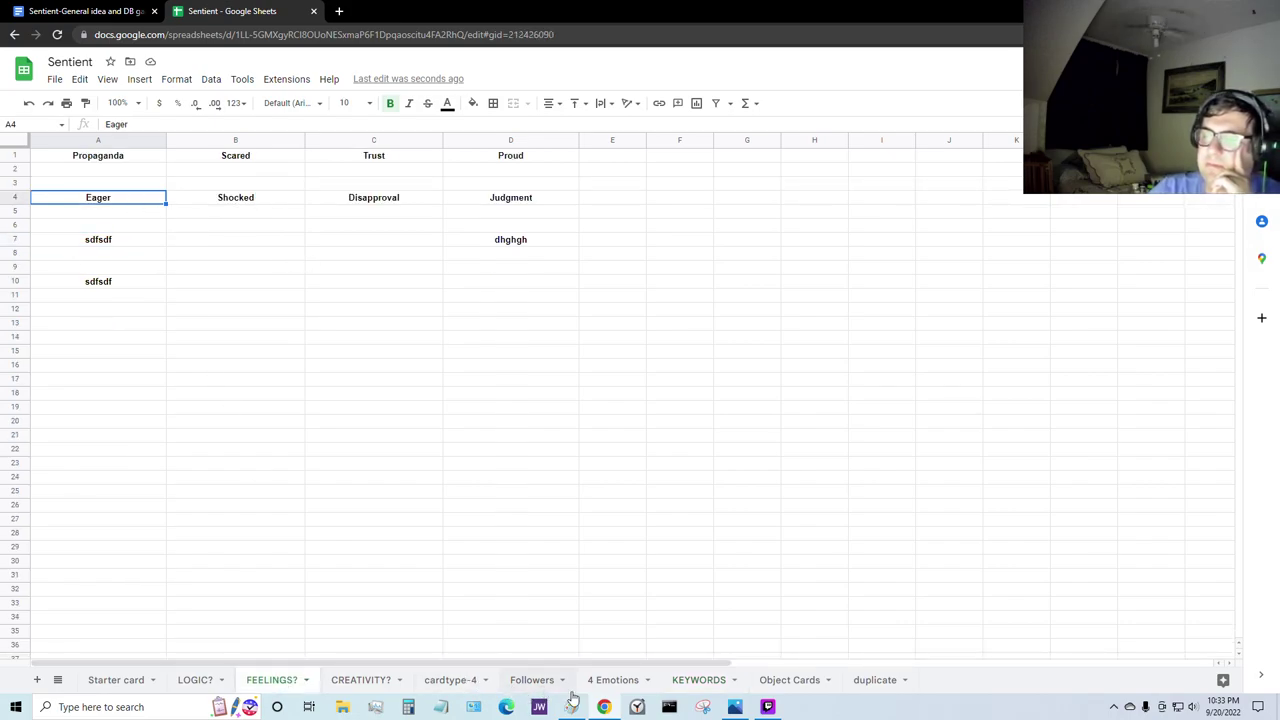
click(876, 690)
click(800, 686)
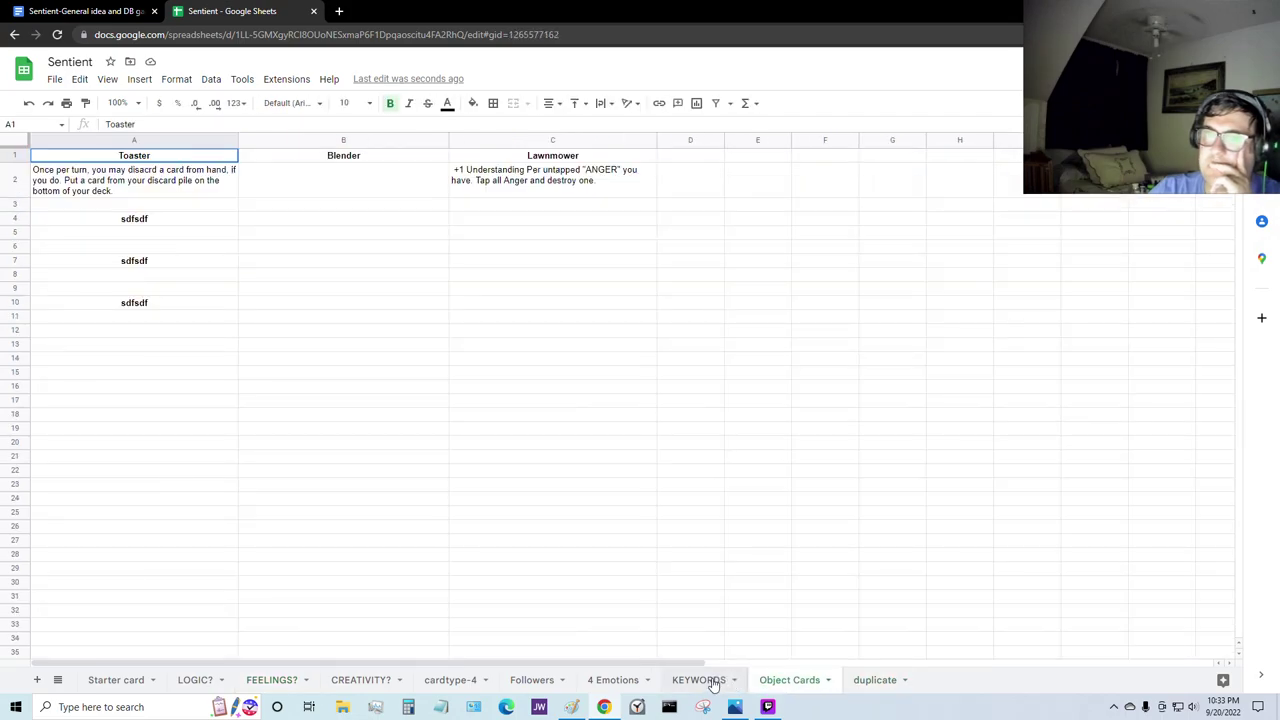
click(690, 682)
click(620, 684)
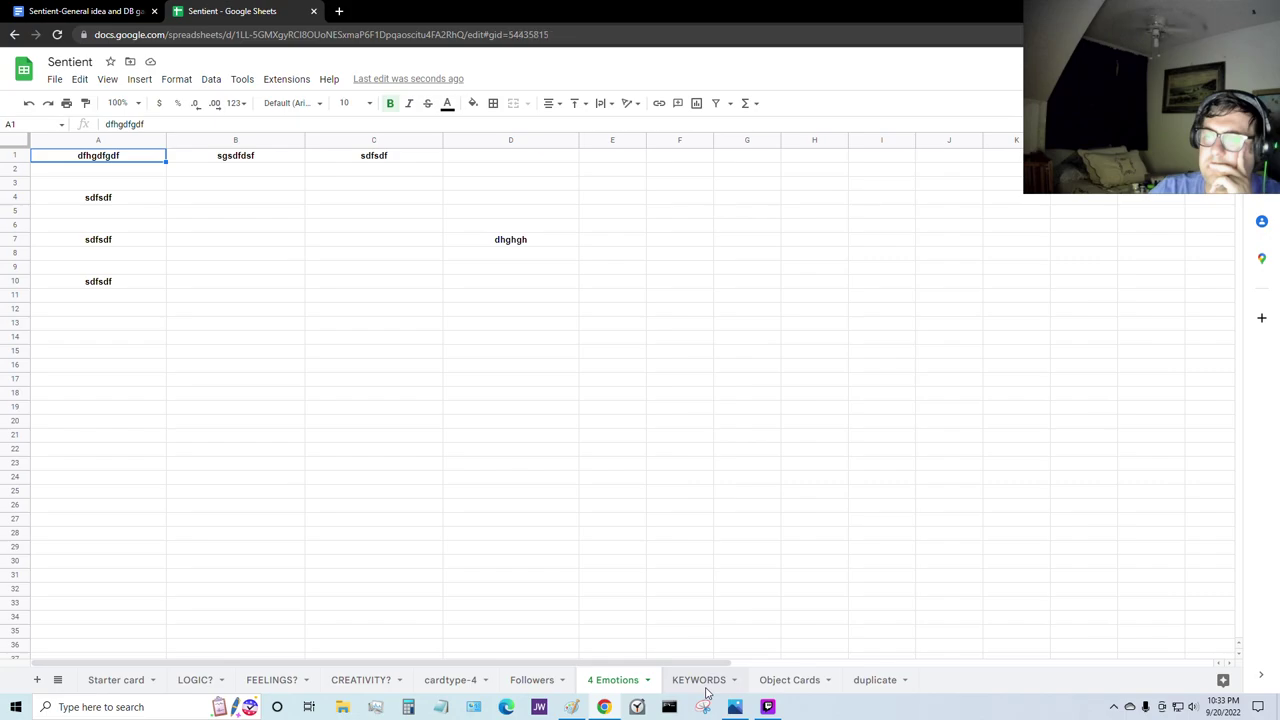
click(700, 682)
click(396, 396)
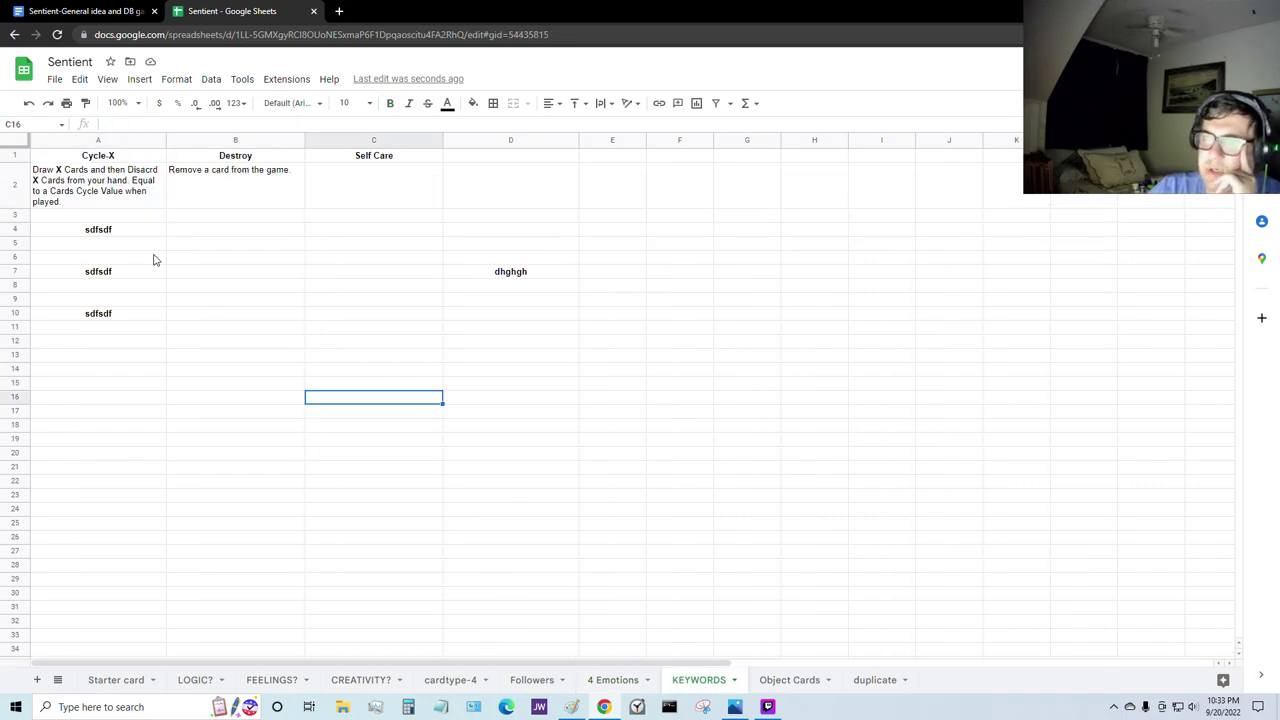
Step: Switch to the to-do list document and add the item "Weakness card?" between the Sentience/Control mechanic and Game Ending Objective
click(118, 12)
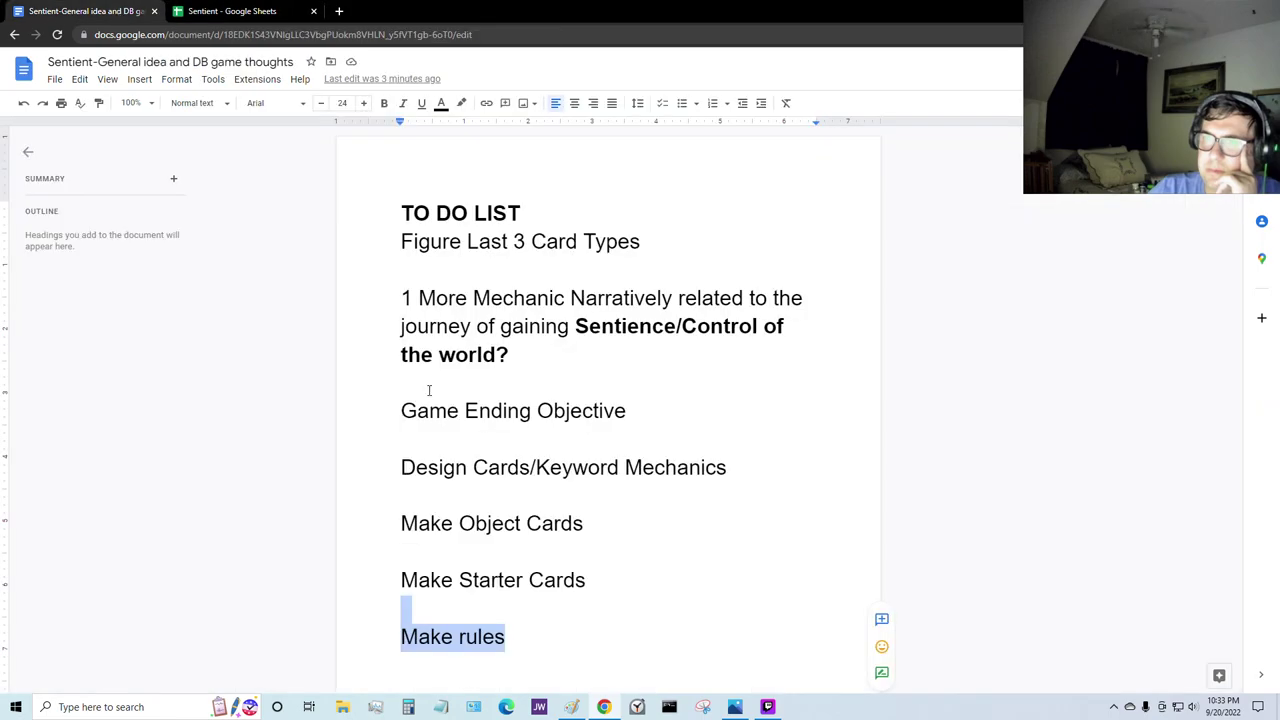
click(622, 644)
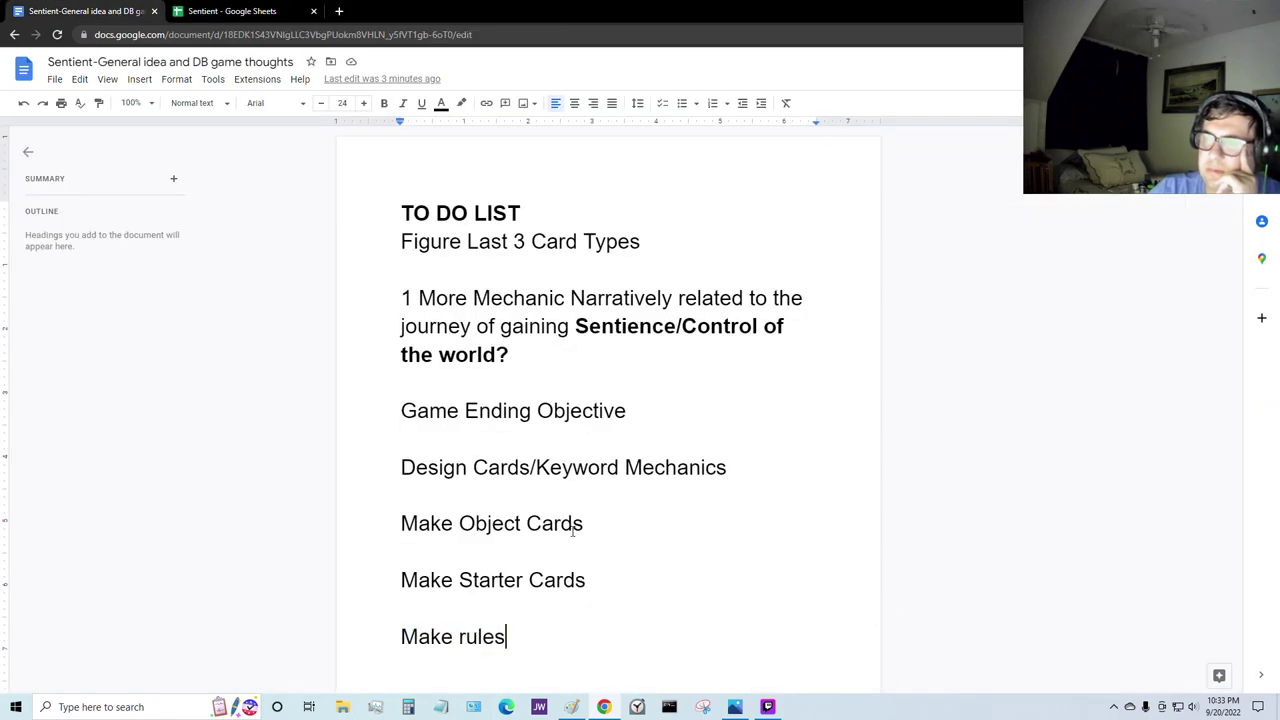
click(594, 380)
key(Return)
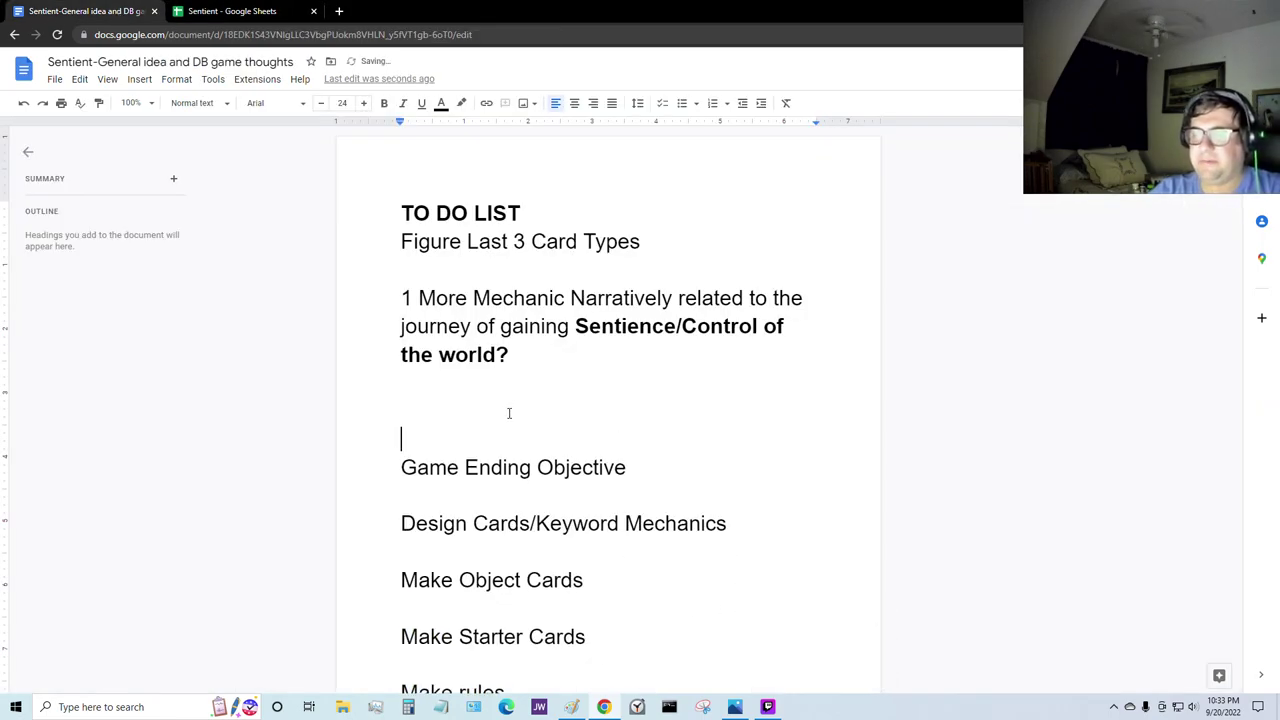
text(Weakn)
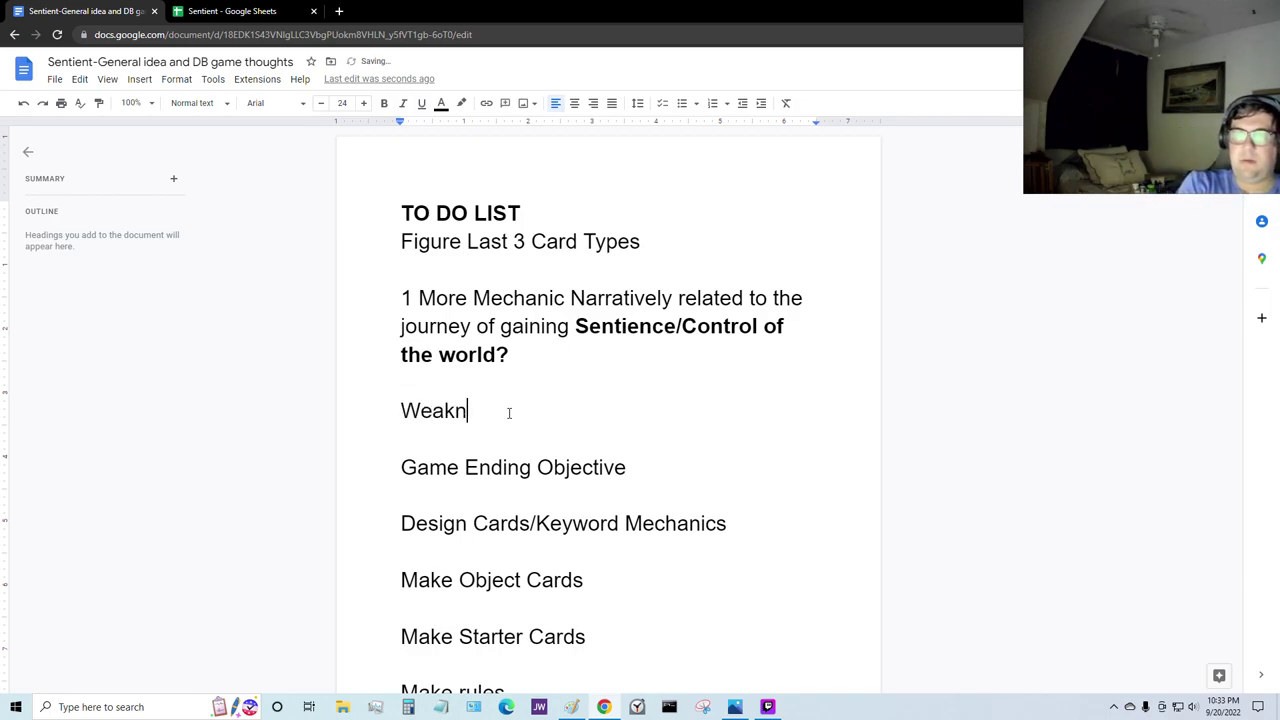
text(ess card?)
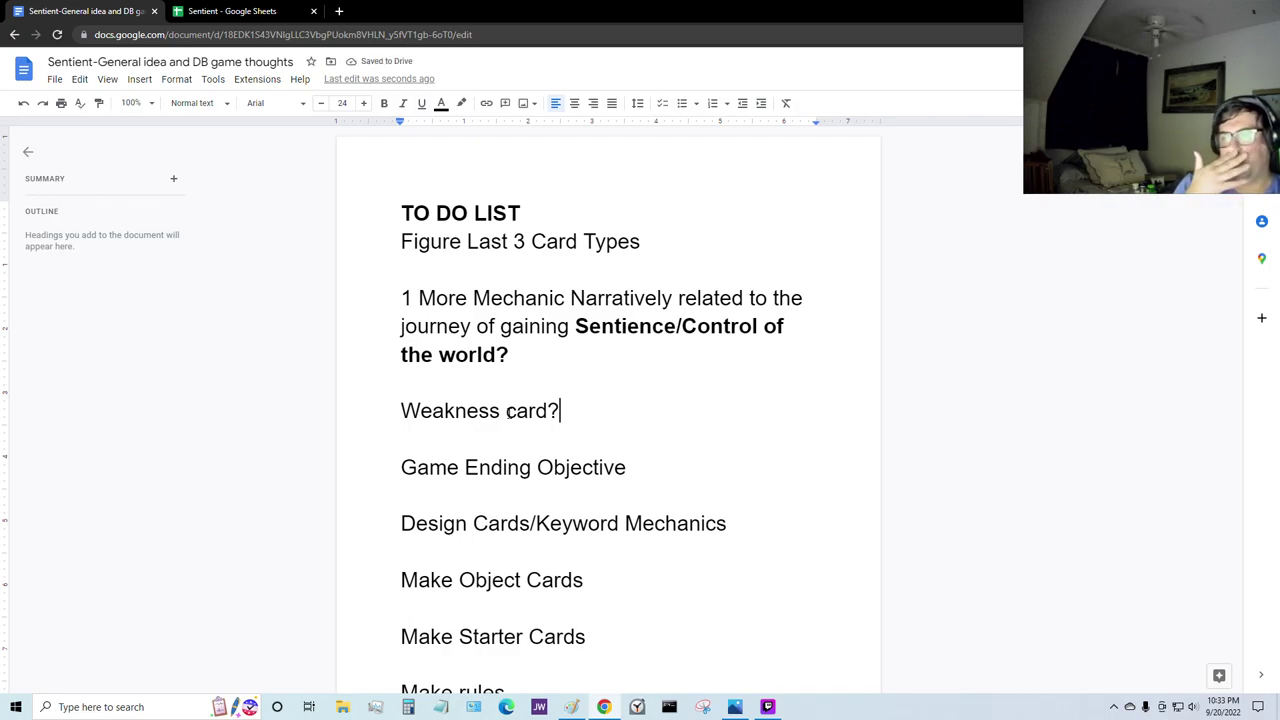
Step: Add the item “Kick” Stack? beneath "Weakness card?", separated by a blank line
key(Return)
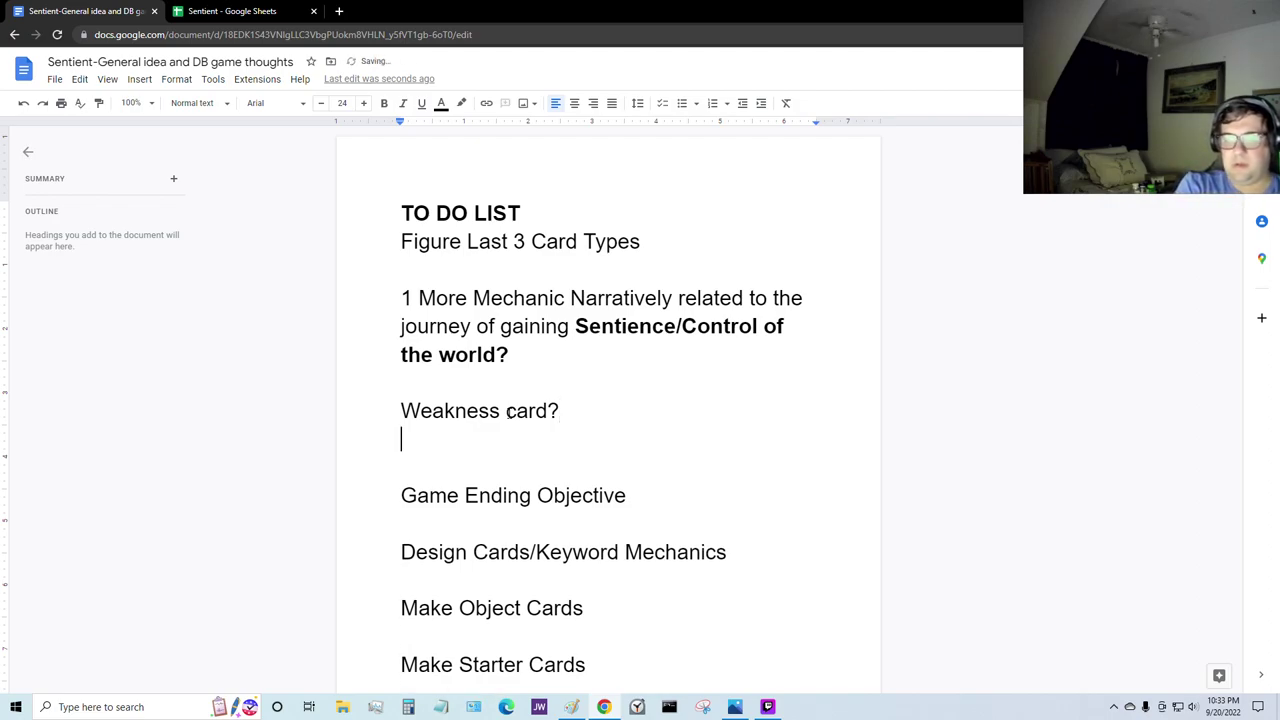
key(Return)
text("Kick)
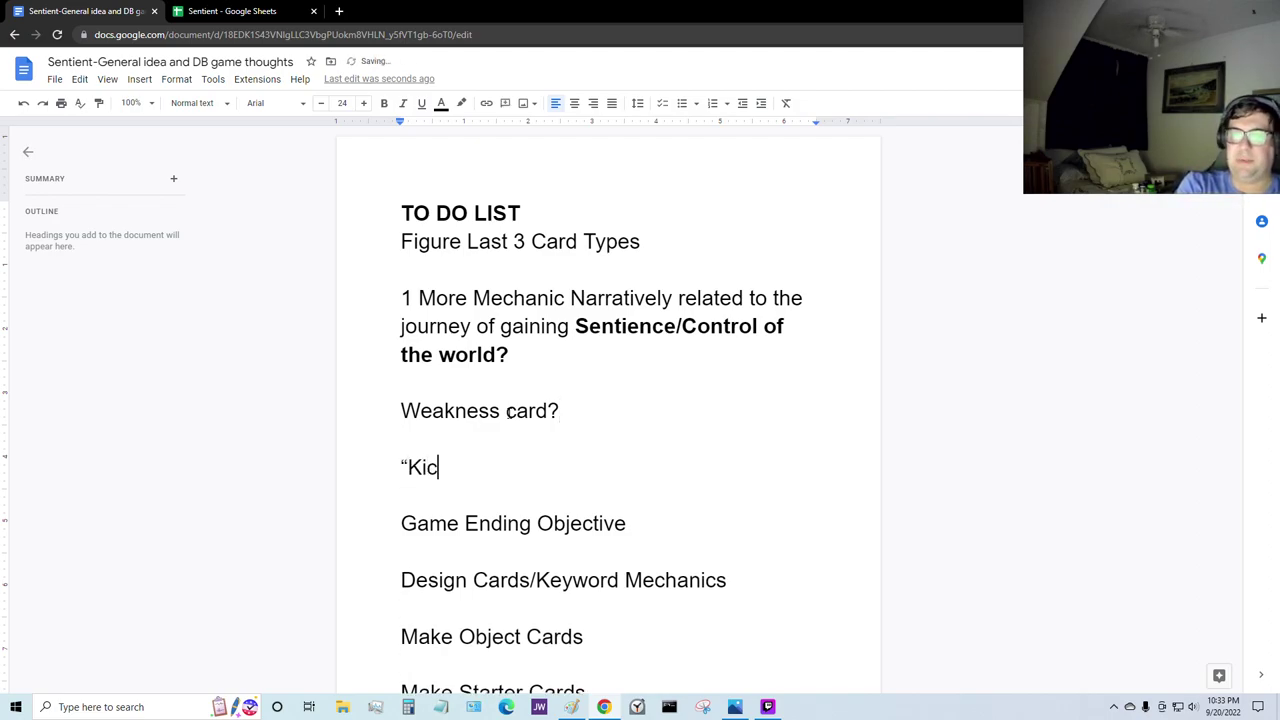
text(" Stack?)
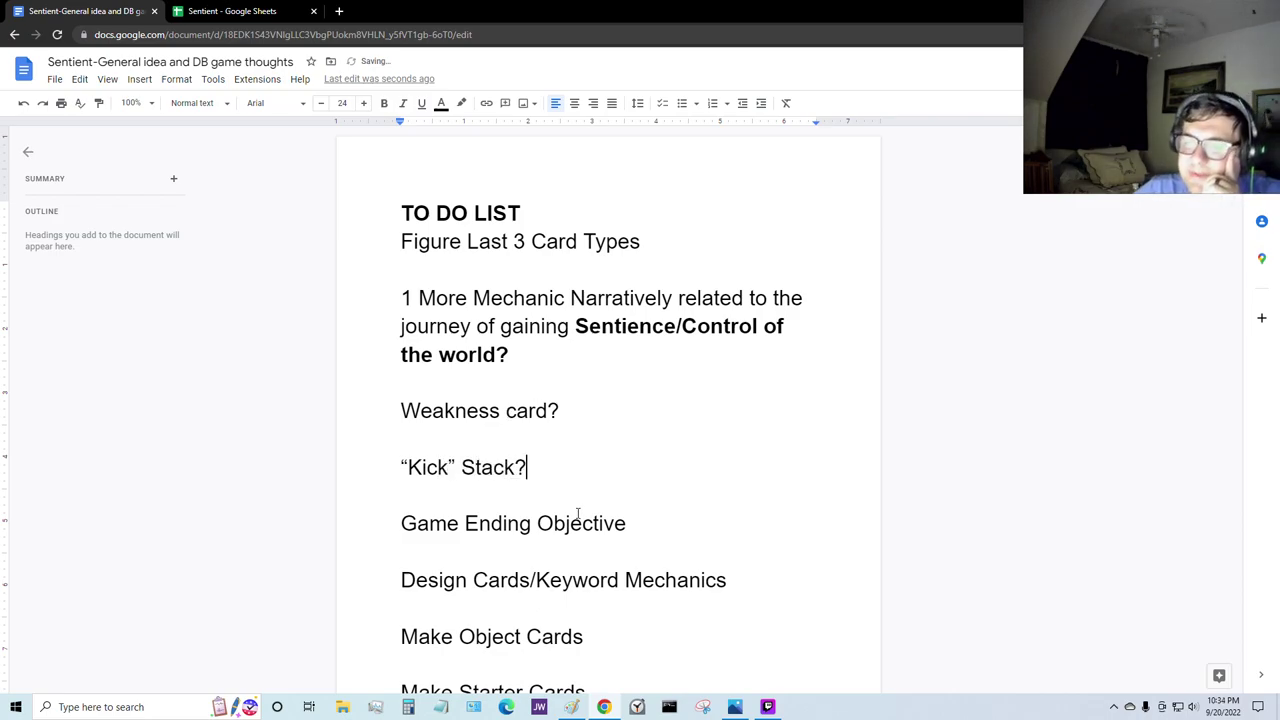
drag(527, 467, 310, 461)
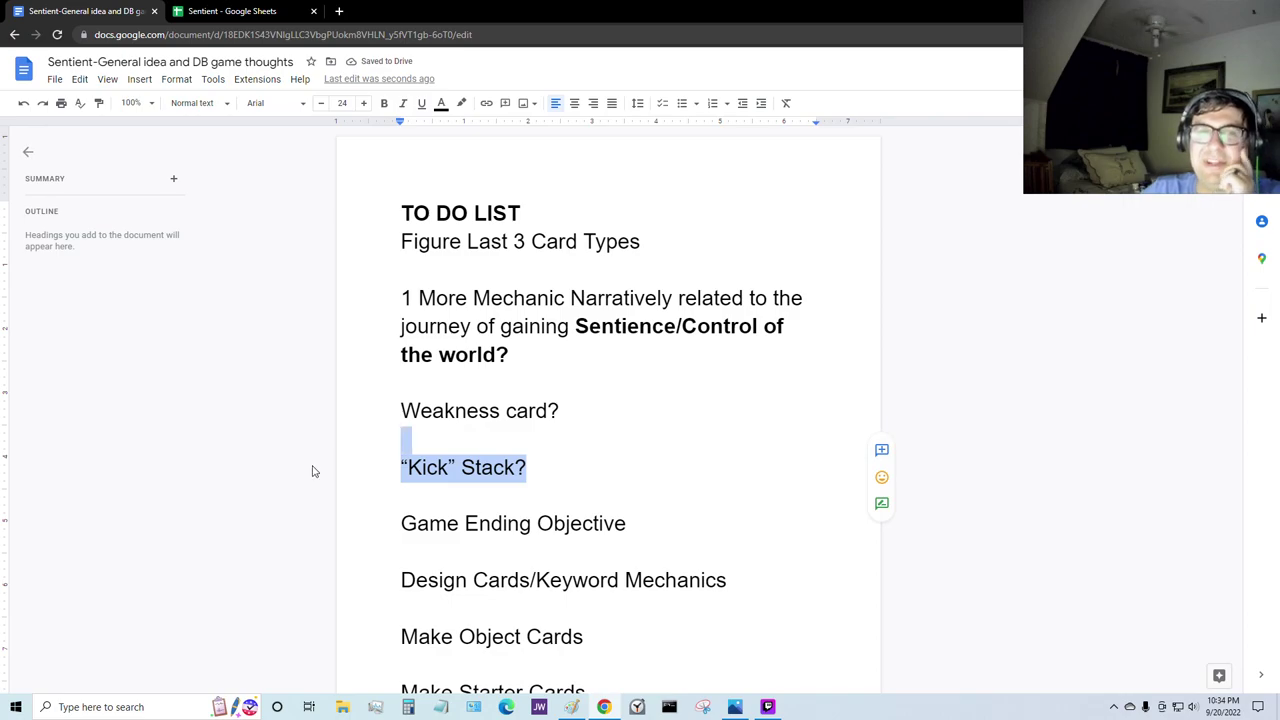
click(452, 548)
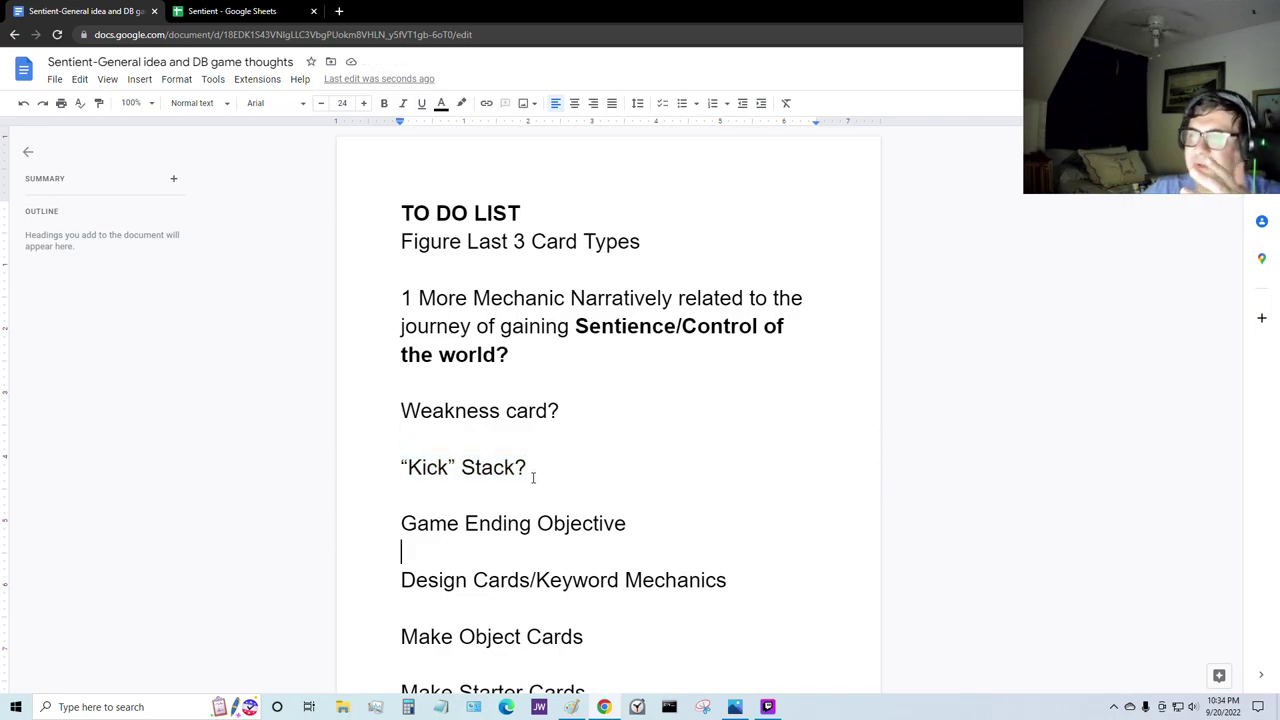
Step: Check the KEYWORDS sheet and the Paint table layout, then append "threat?" to the "Weakness card?" item in the to-do document
click(230, 11)
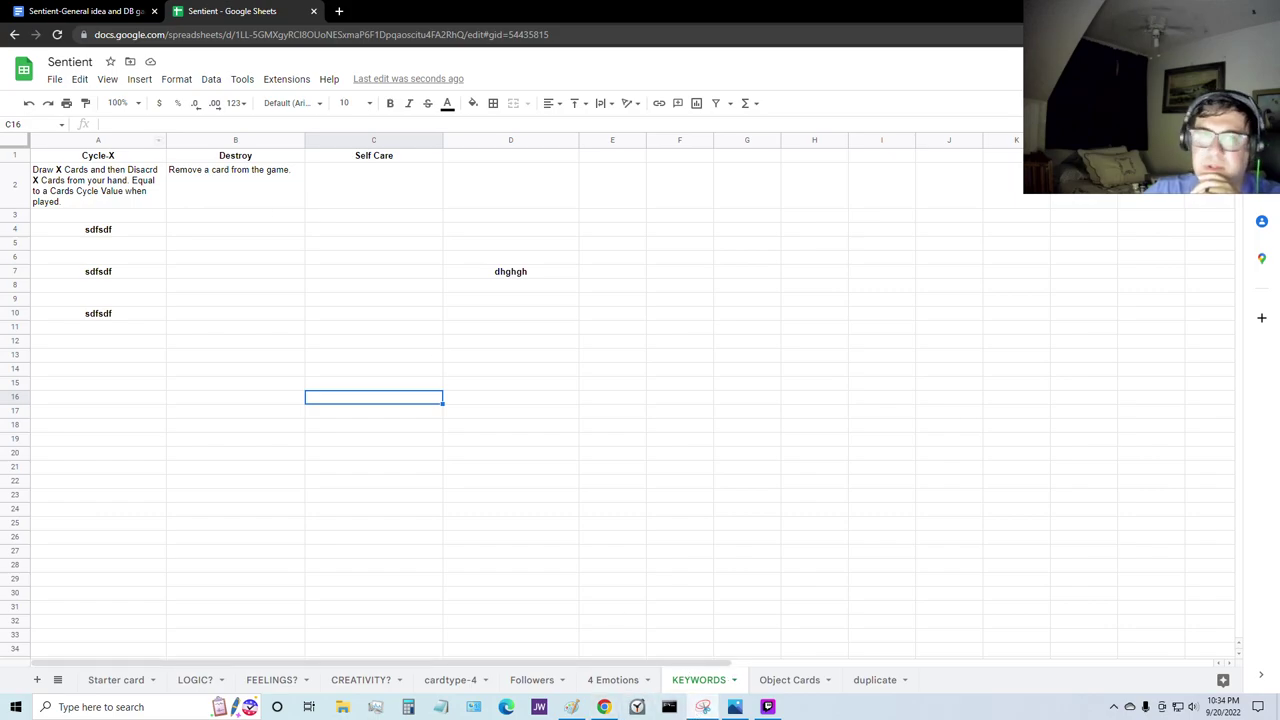
click(571, 706)
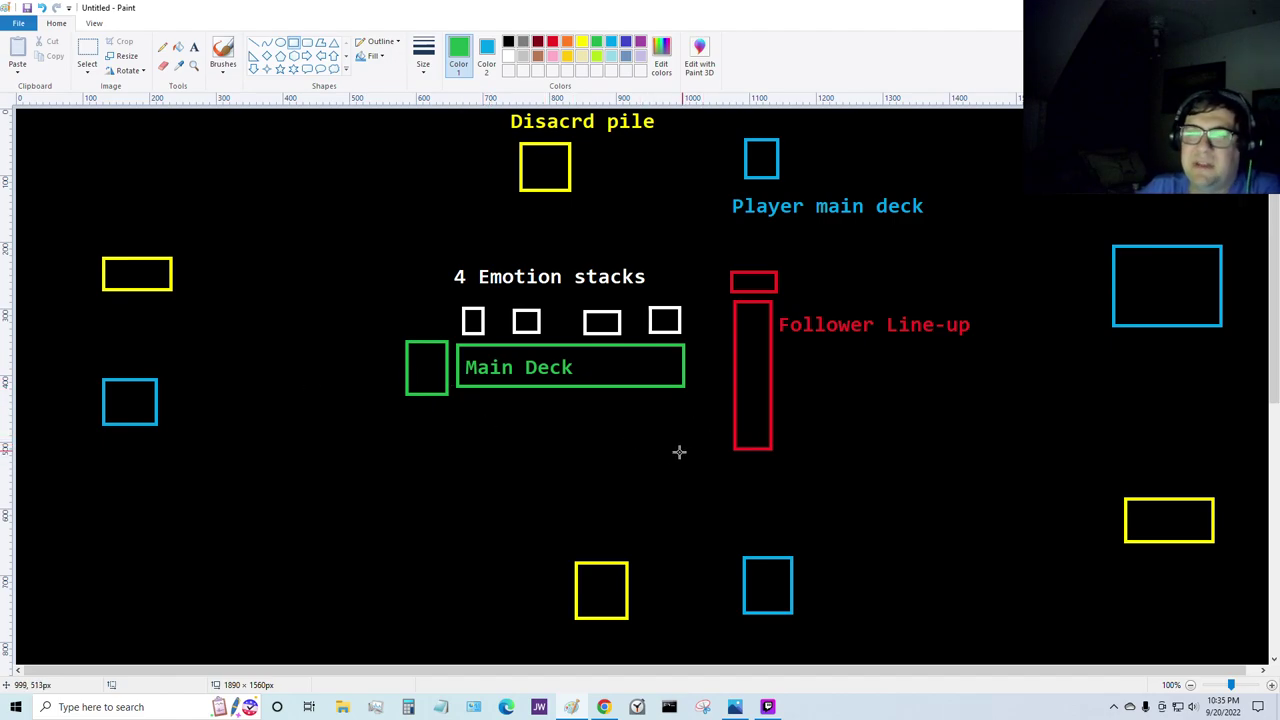
key(alt+Tab)
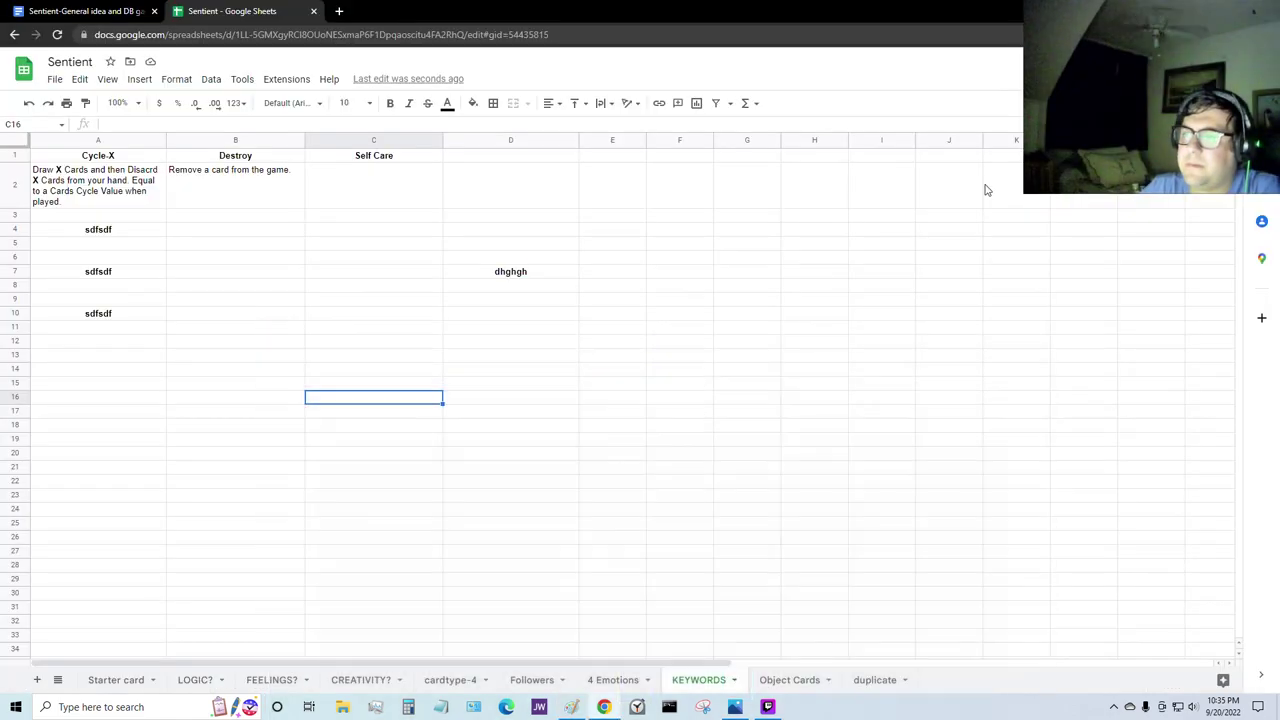
click(602, 450)
click(85, 11)
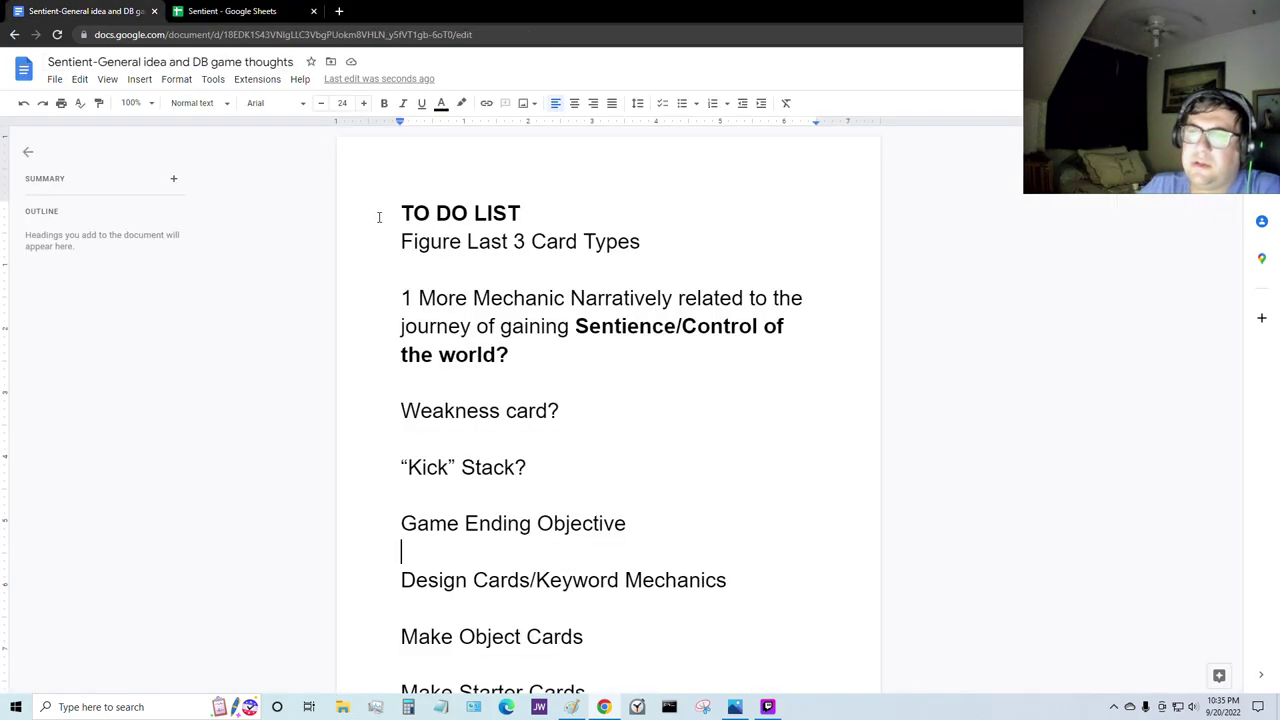
click(575, 413)
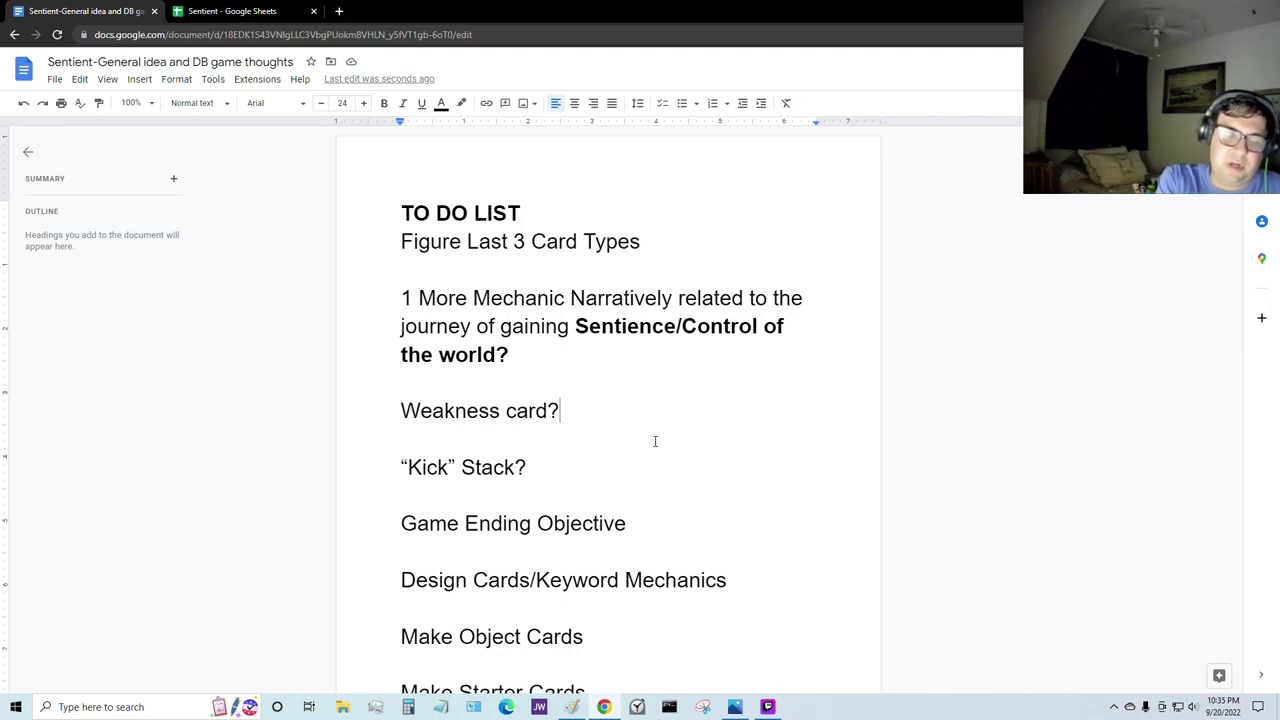
text(threat)
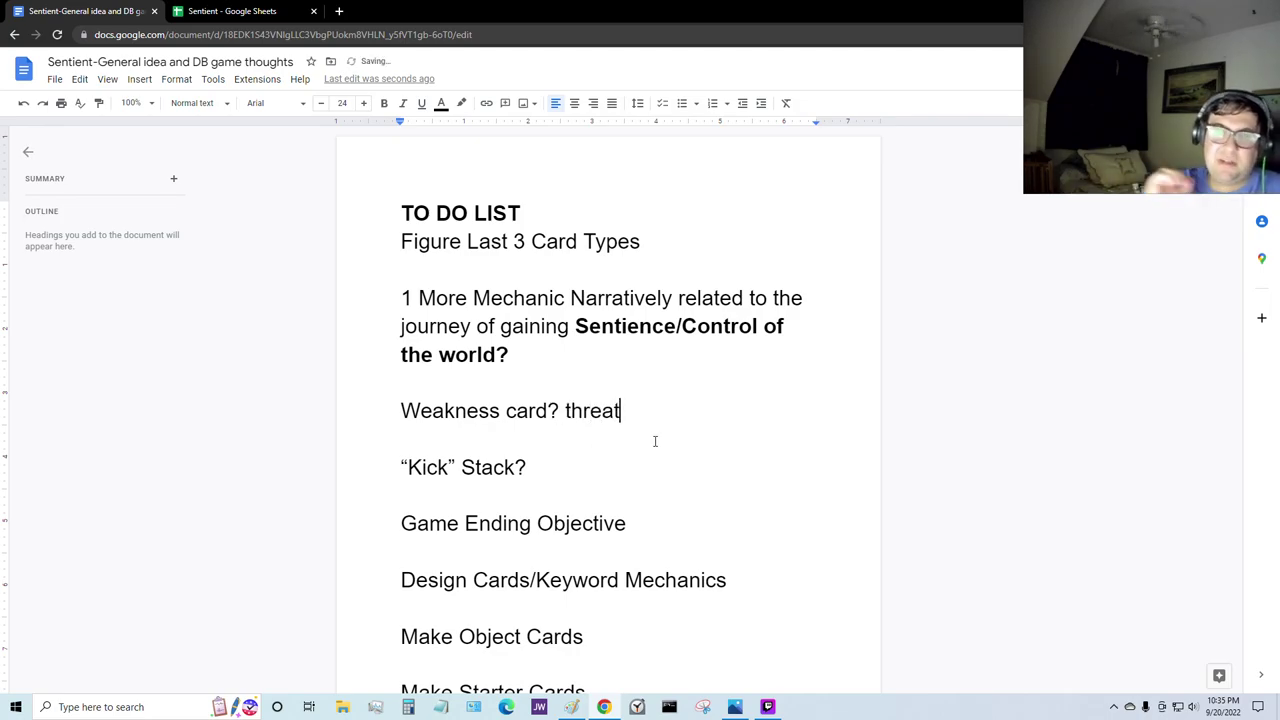
text(?)
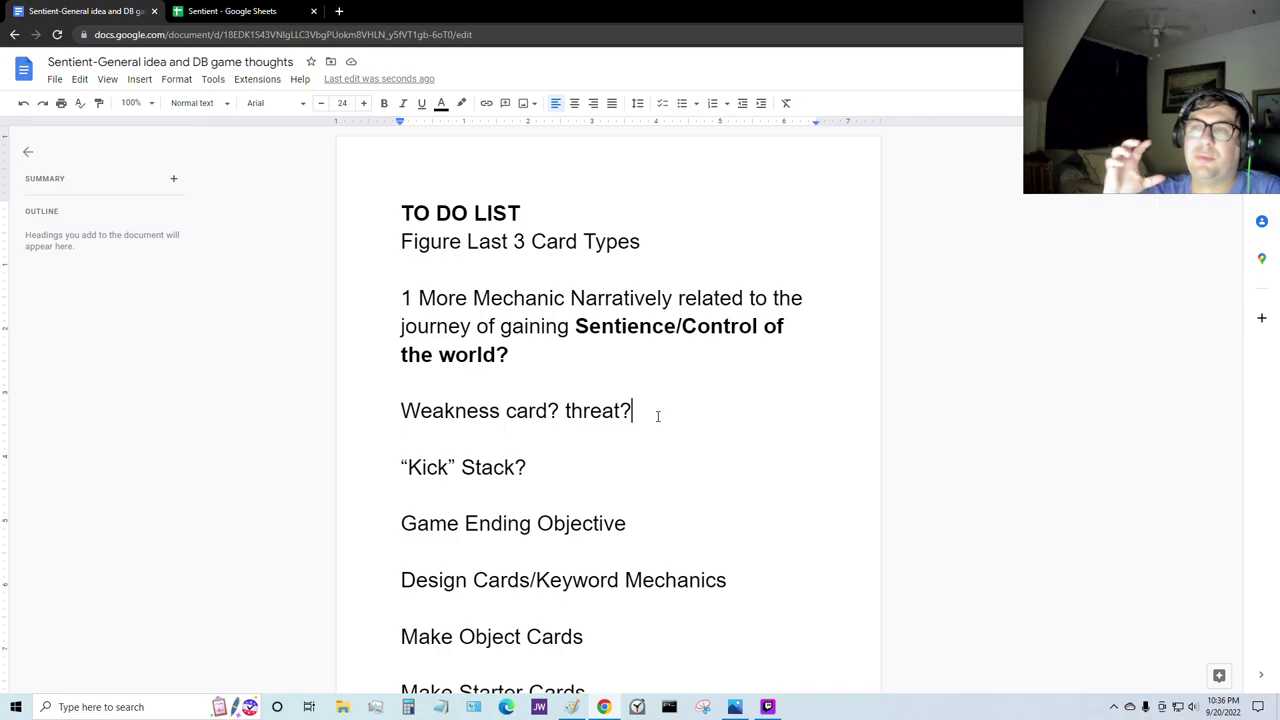
Step: Review the keywords and descriptions on the KEYWORDS sheet and compare them with the to-do list document
key(ctrl+Tab)
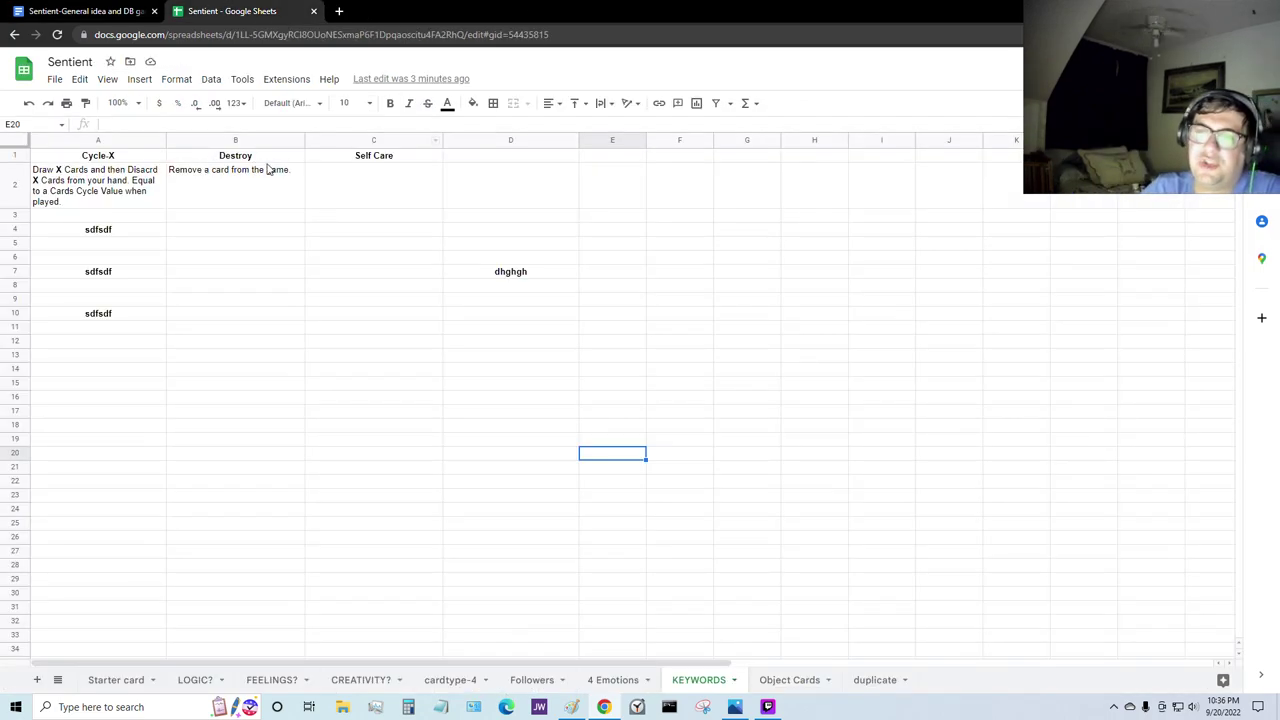
click(250, 256)
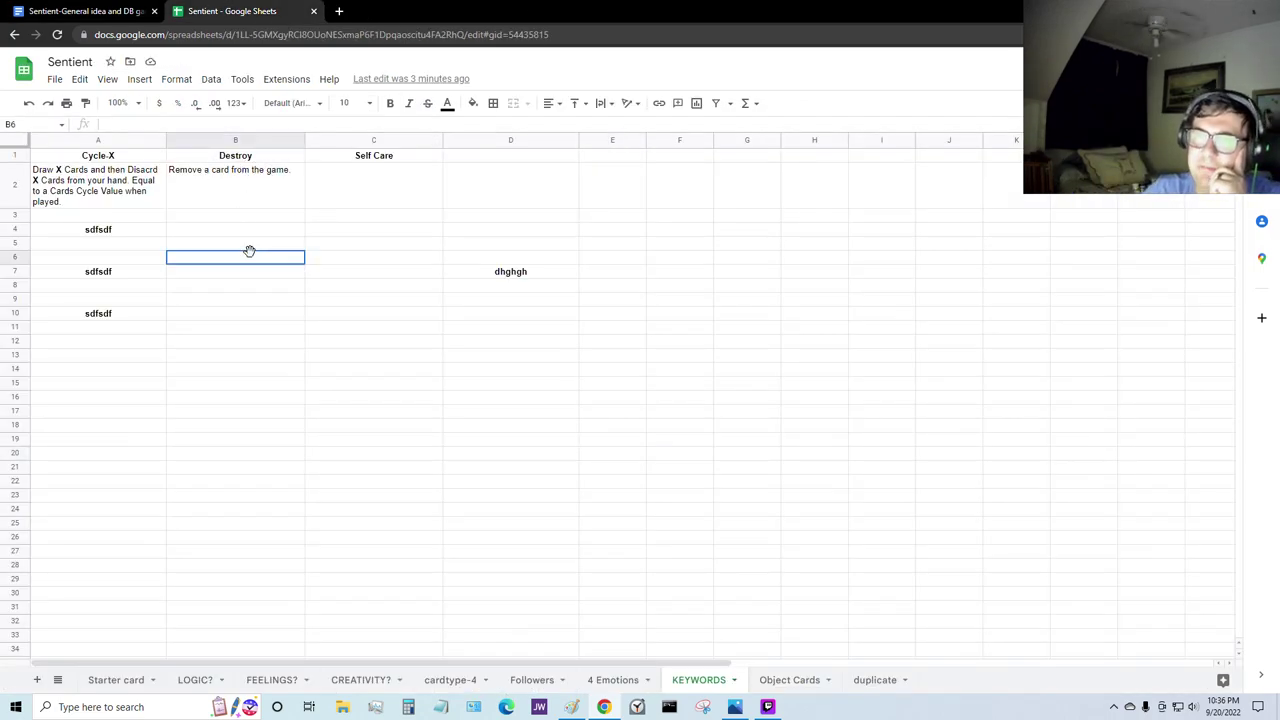
click(229, 357)
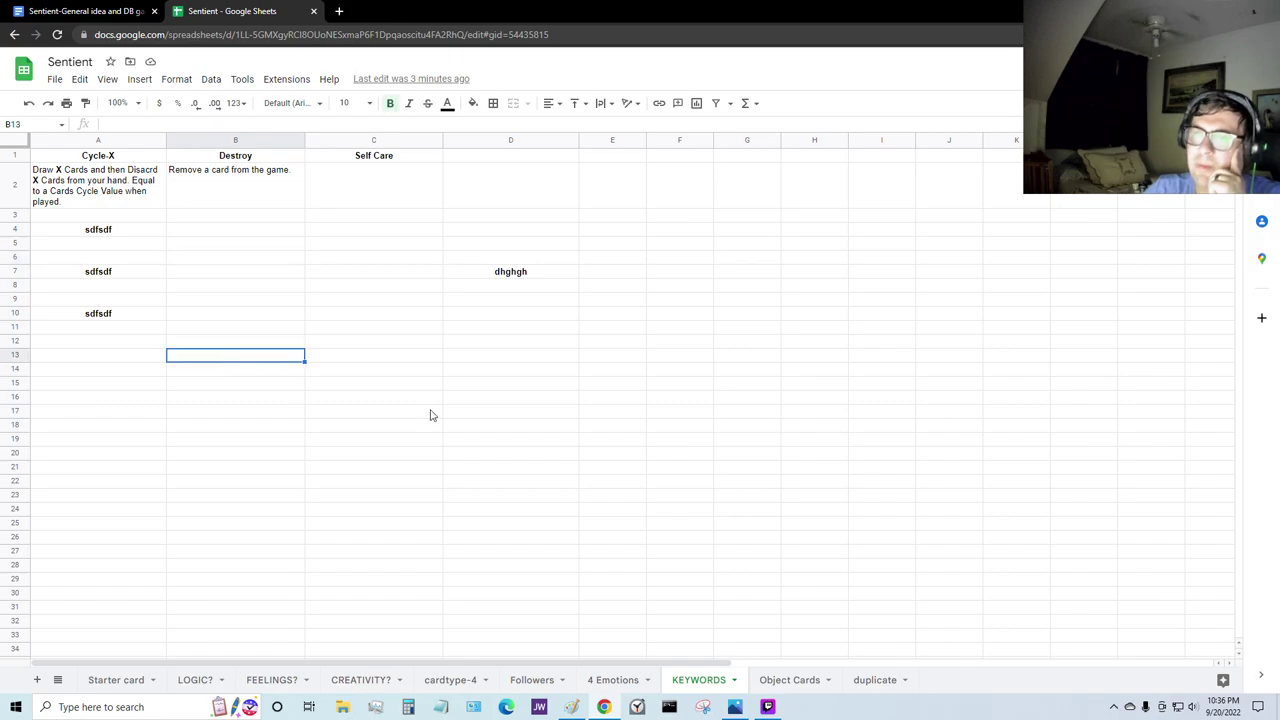
click(77, 354)
click(240, 397)
key(Right)
key(Right)
click(240, 398)
click(146, 397)
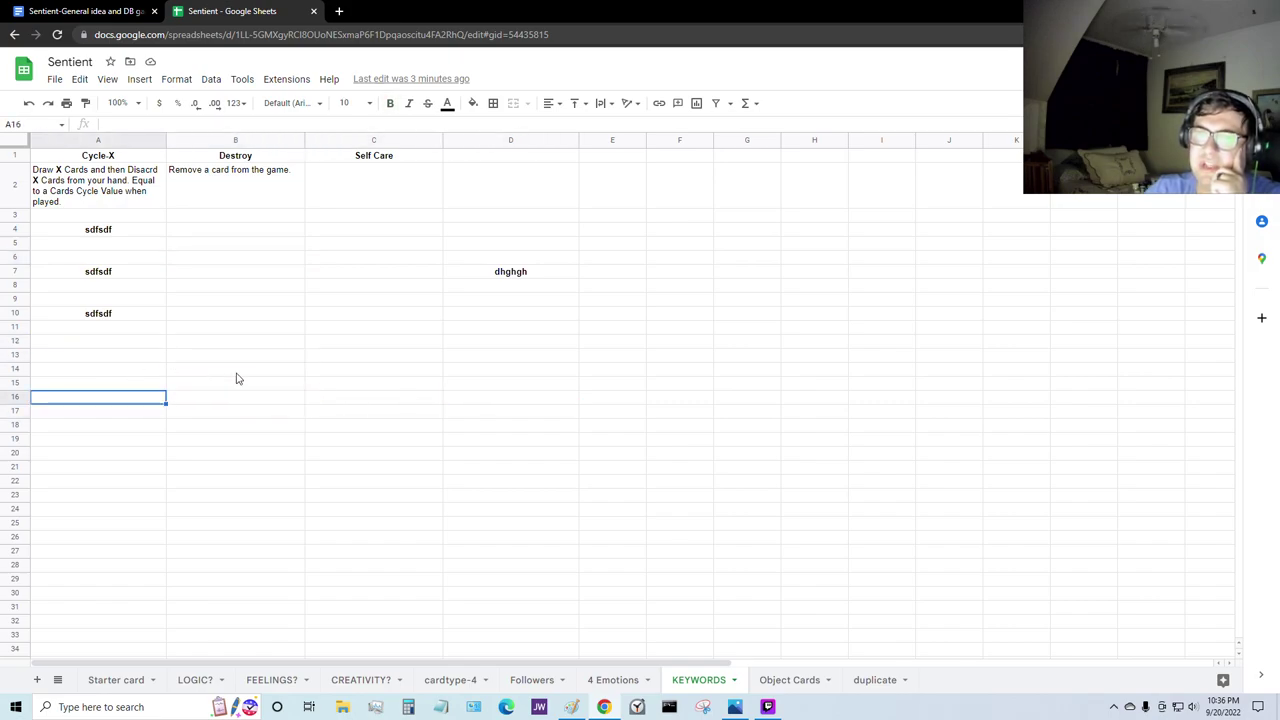
click(122, 11)
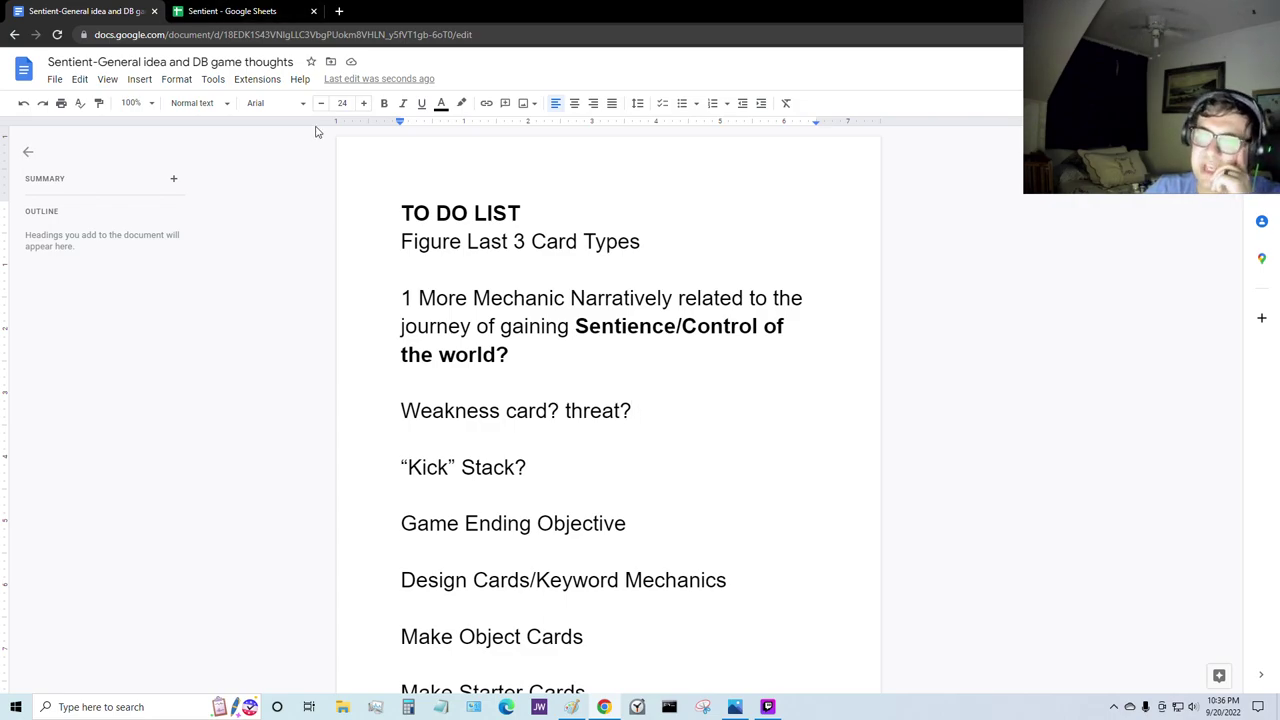
click(250, 10)
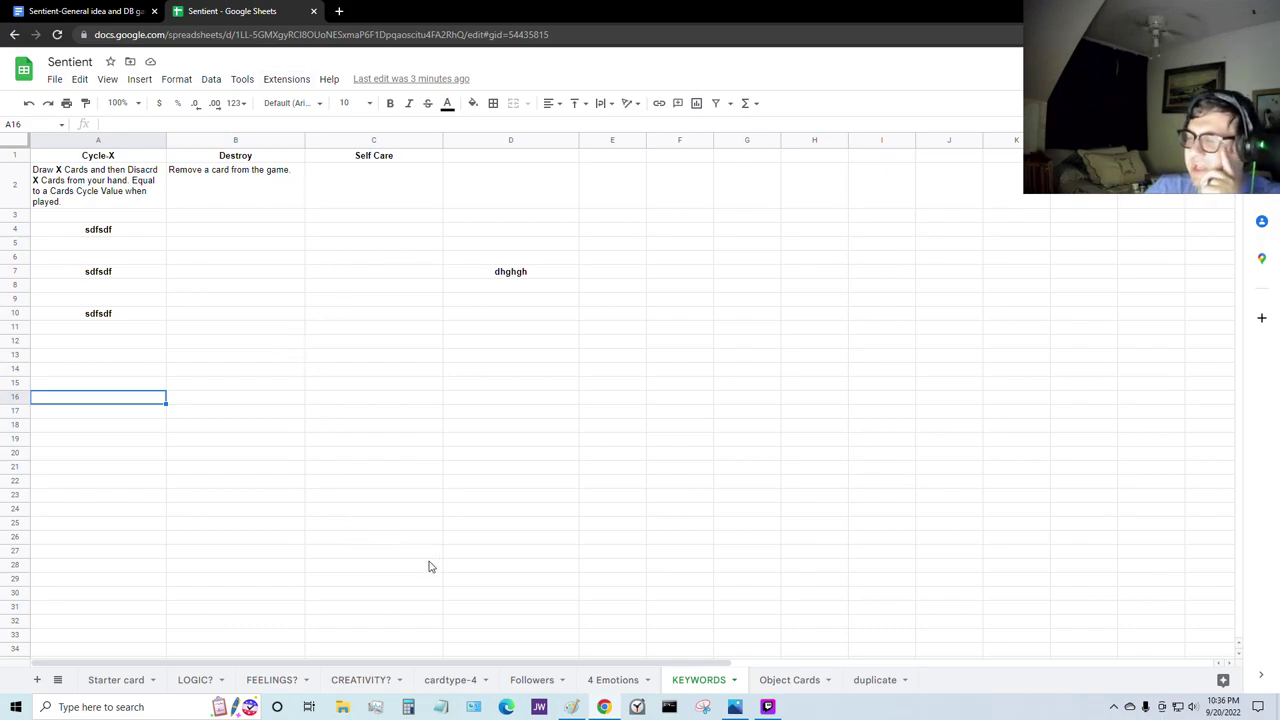
Step: Clear the placeholder text from cells A4, A7, A10 and D7 on the 4 Emotions sheet
click(610, 684)
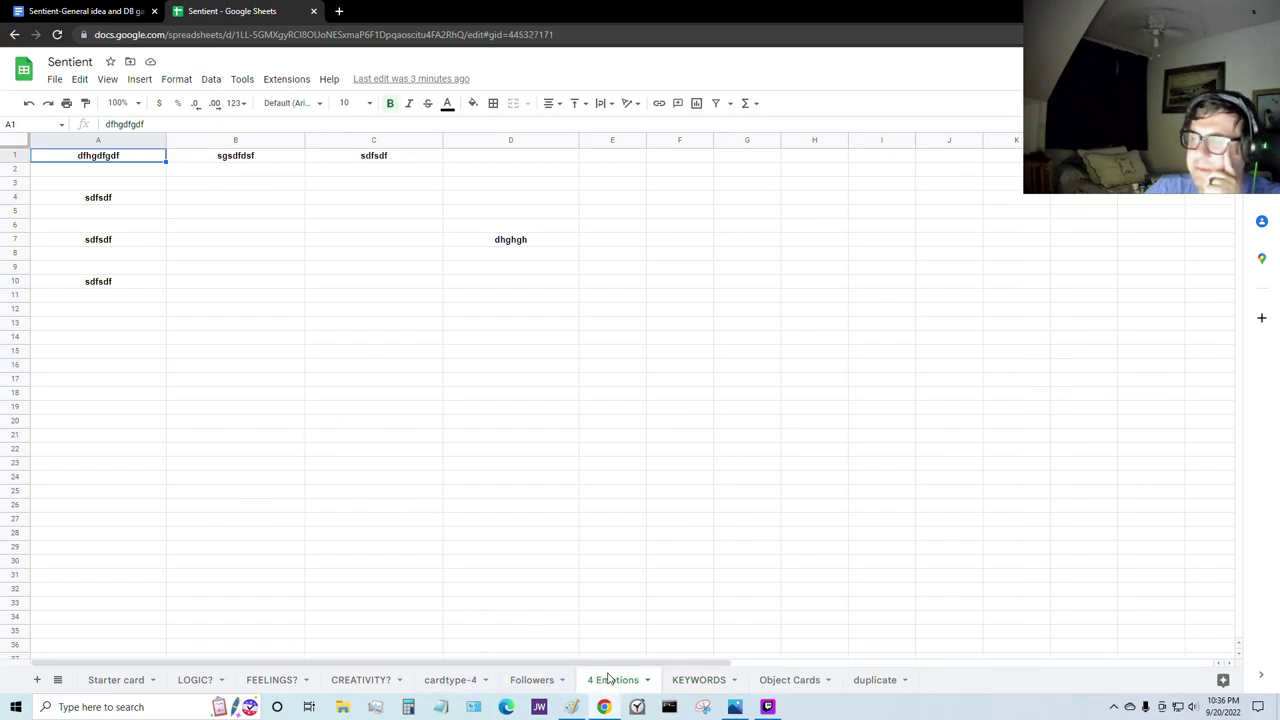
click(138, 199)
key(Delete)
click(126, 244)
key(Delete)
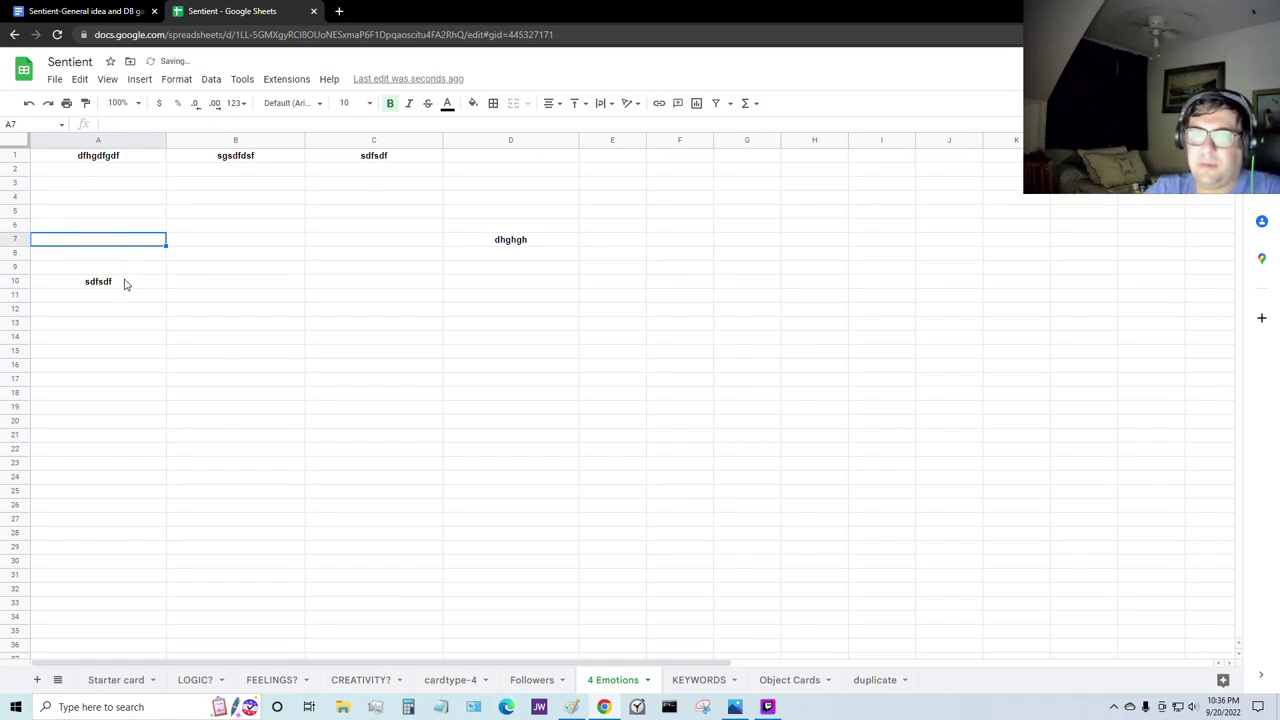
click(123, 281)
key(Delete)
click(511, 242)
key(Delete)
Step: Replace the placeholder headings in A1 and B1 with "Anger/Disgust" and "Fear/Surprise"
key(ctrl+Home)
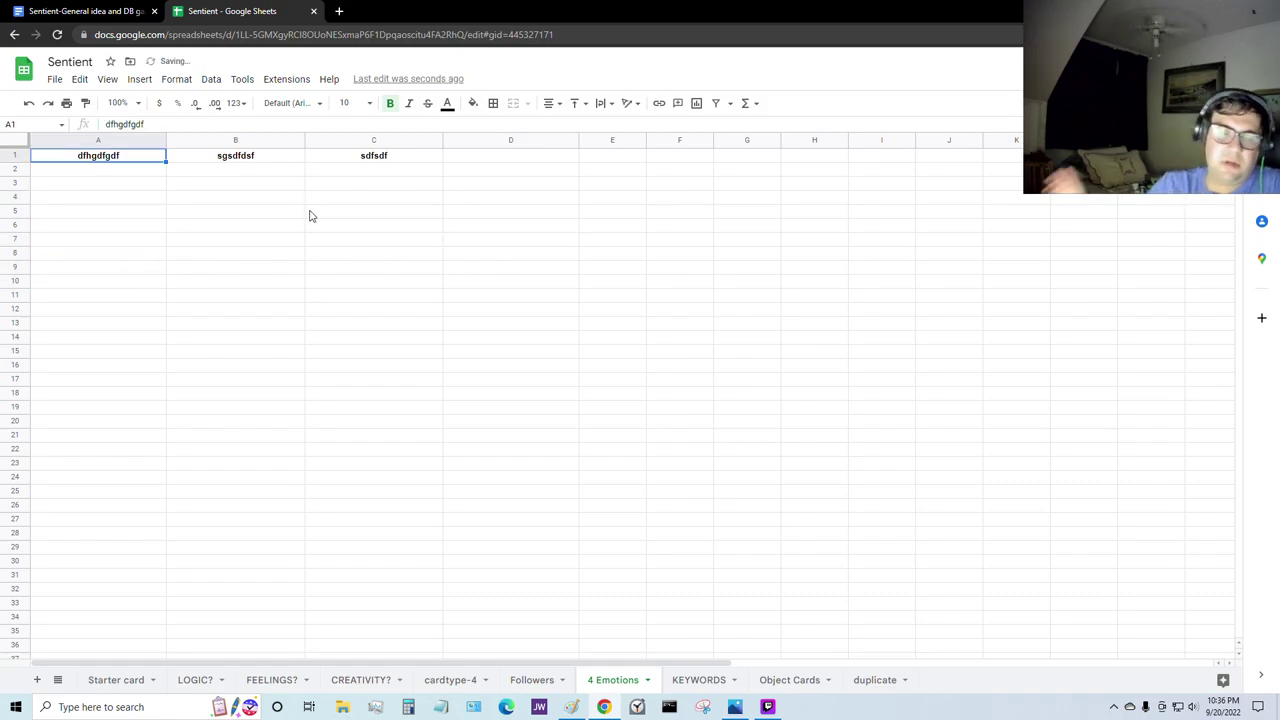
text(Anger)
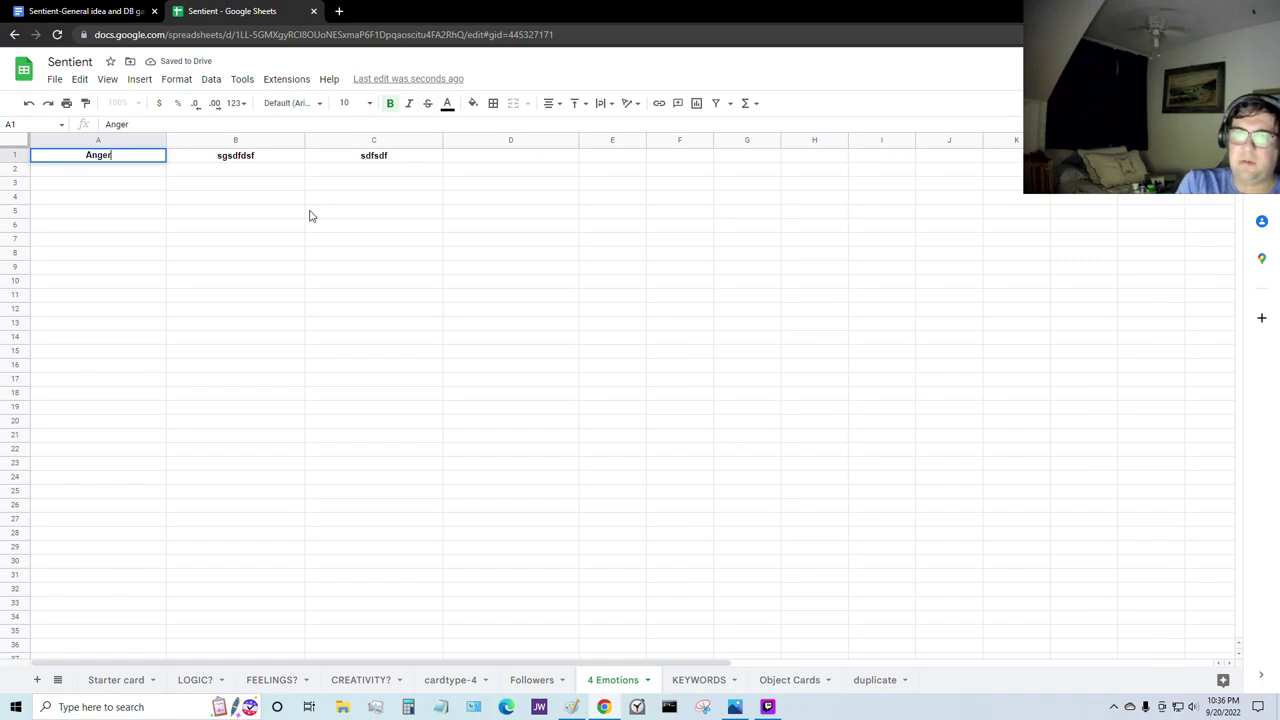
key(Tab)
key(shift+Tab)
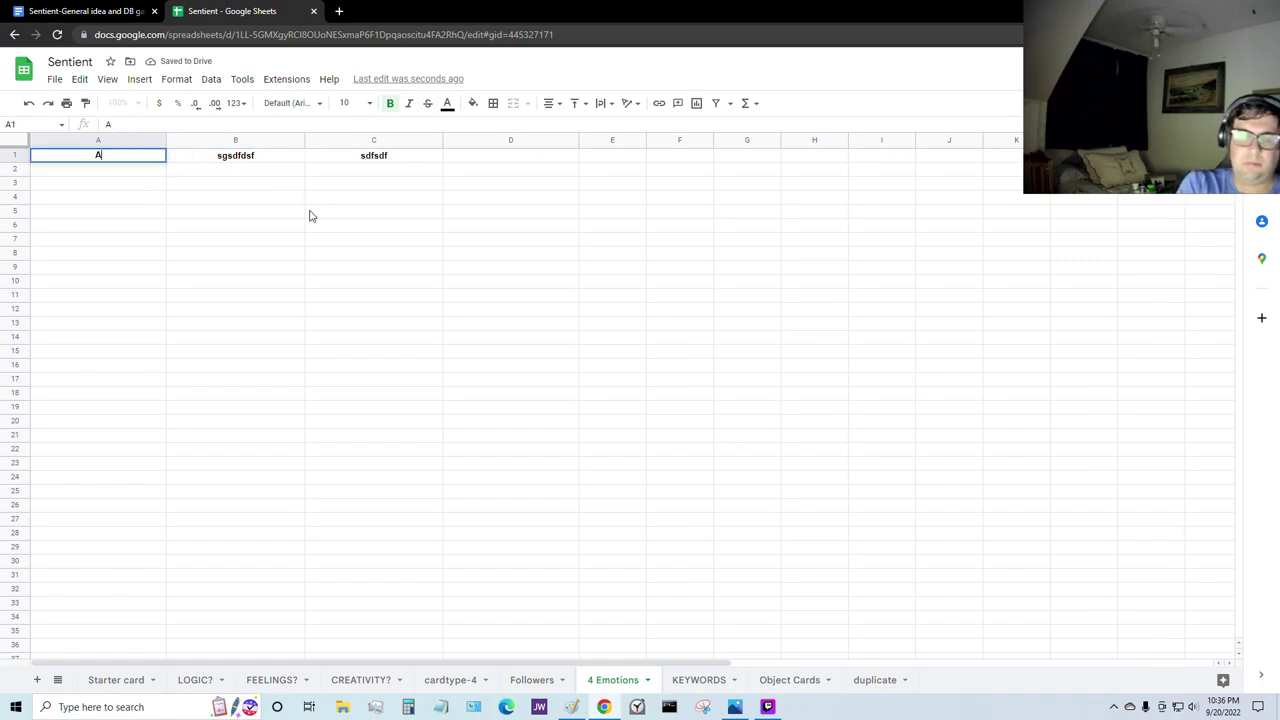
key(Return)
text(/Disgust)
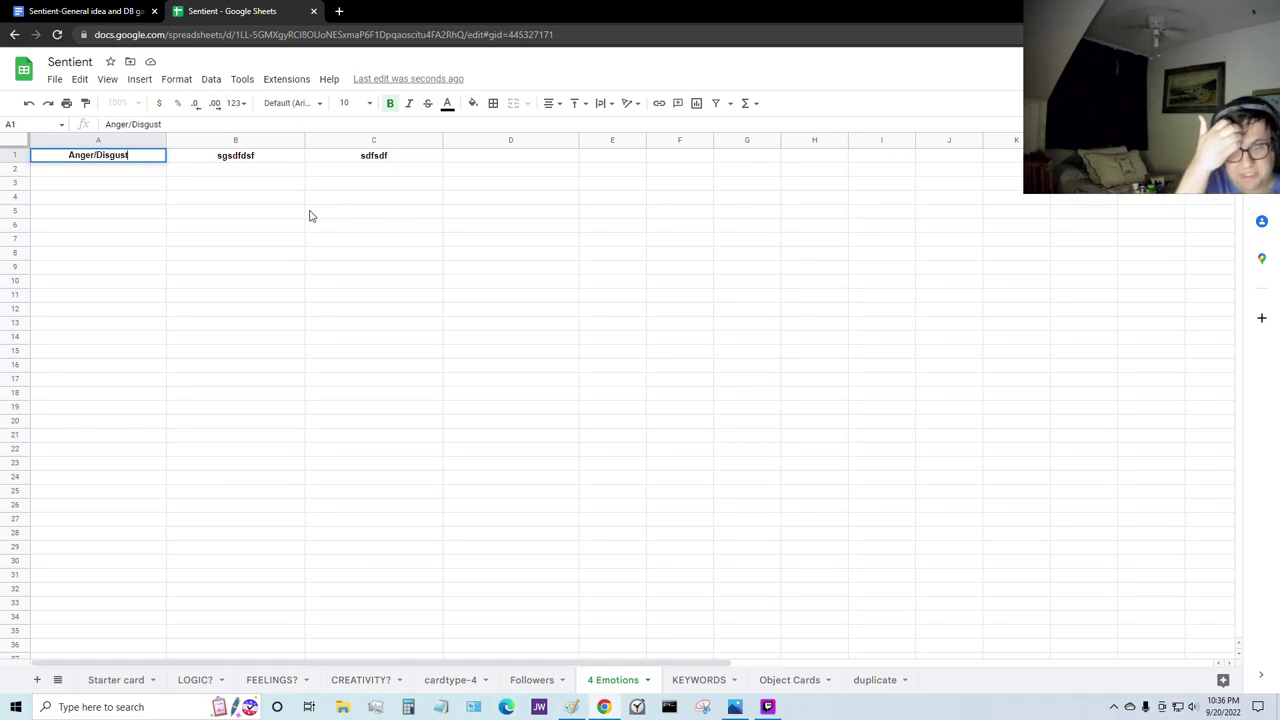
key(Tab)
text(Fe)
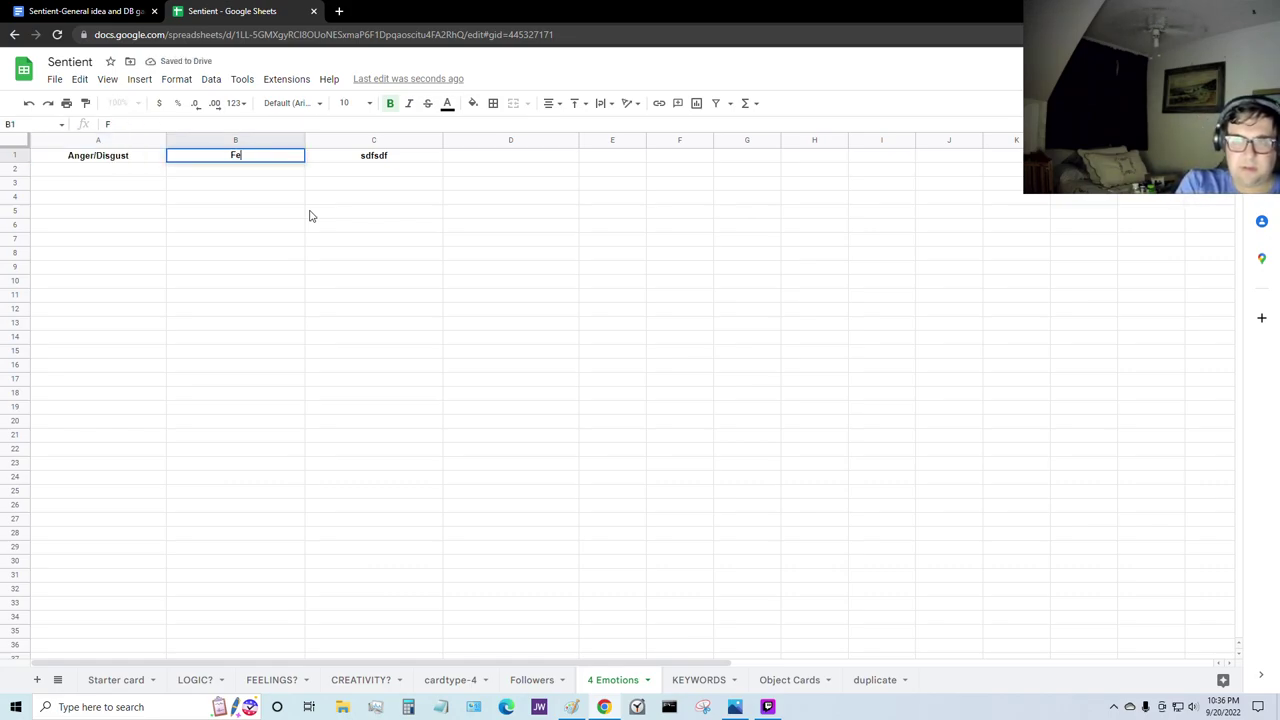
text(ar/Surprise)
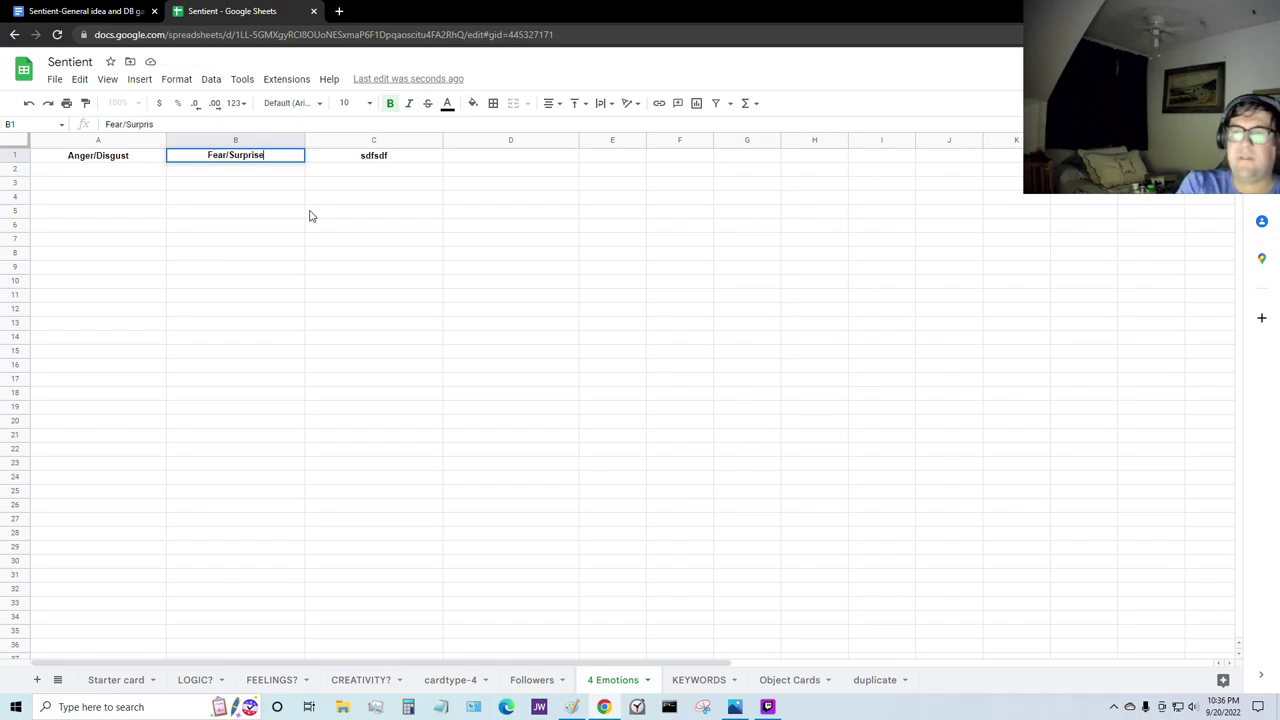
Step: Replace the placeholder heading in C1 with "Sad" and enter the heading "Happy" in D1
key(Tab)
text(Sad)
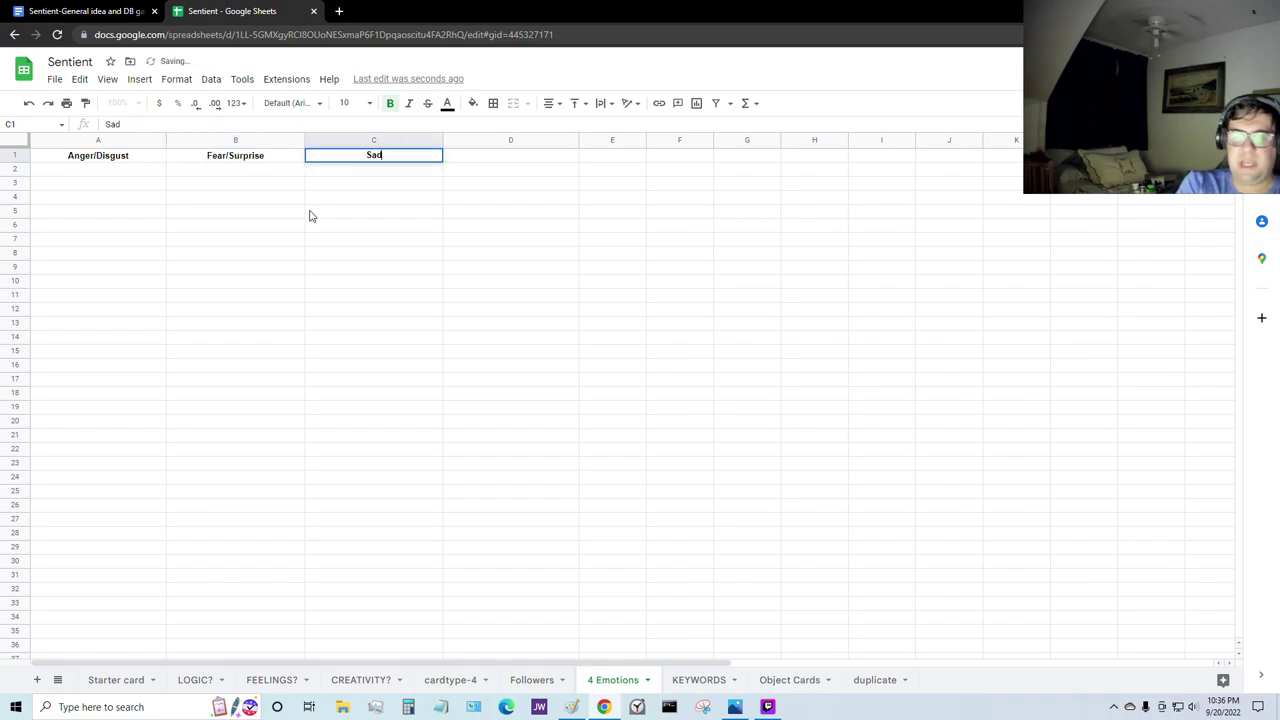
key(Tab)
text(Happy)
key(BackSpace)
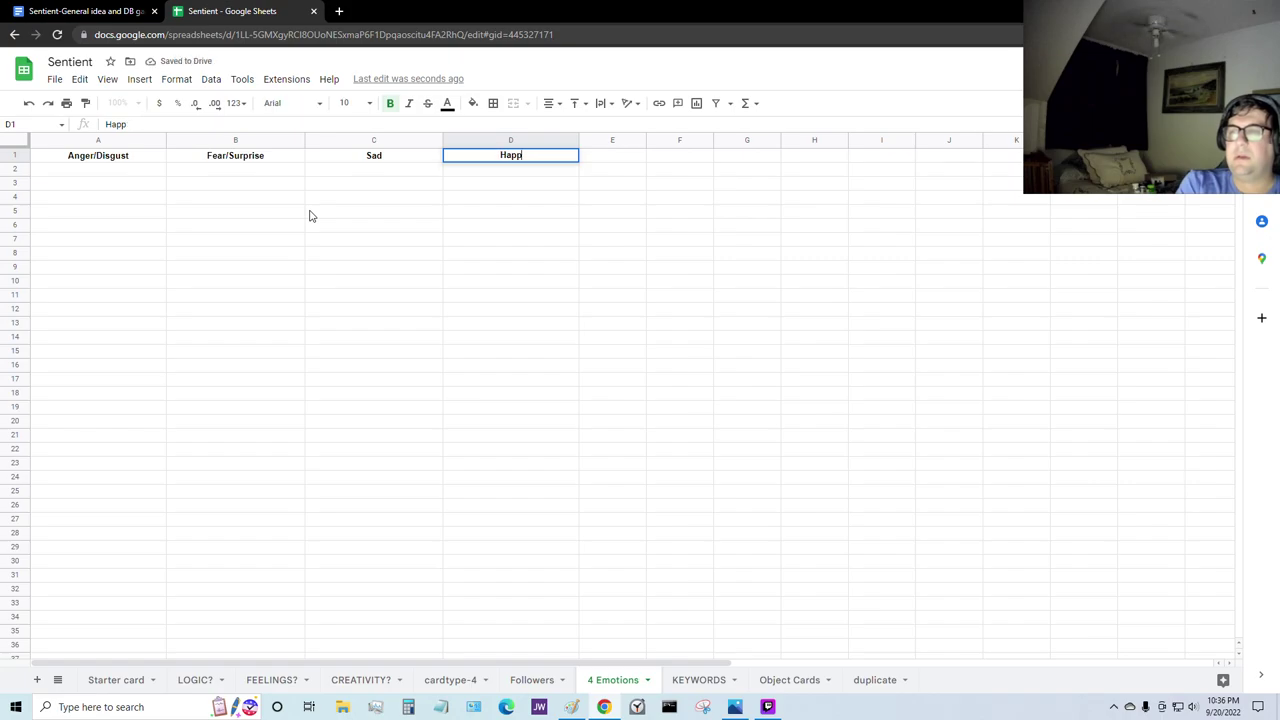
text(y)
key(Tab)
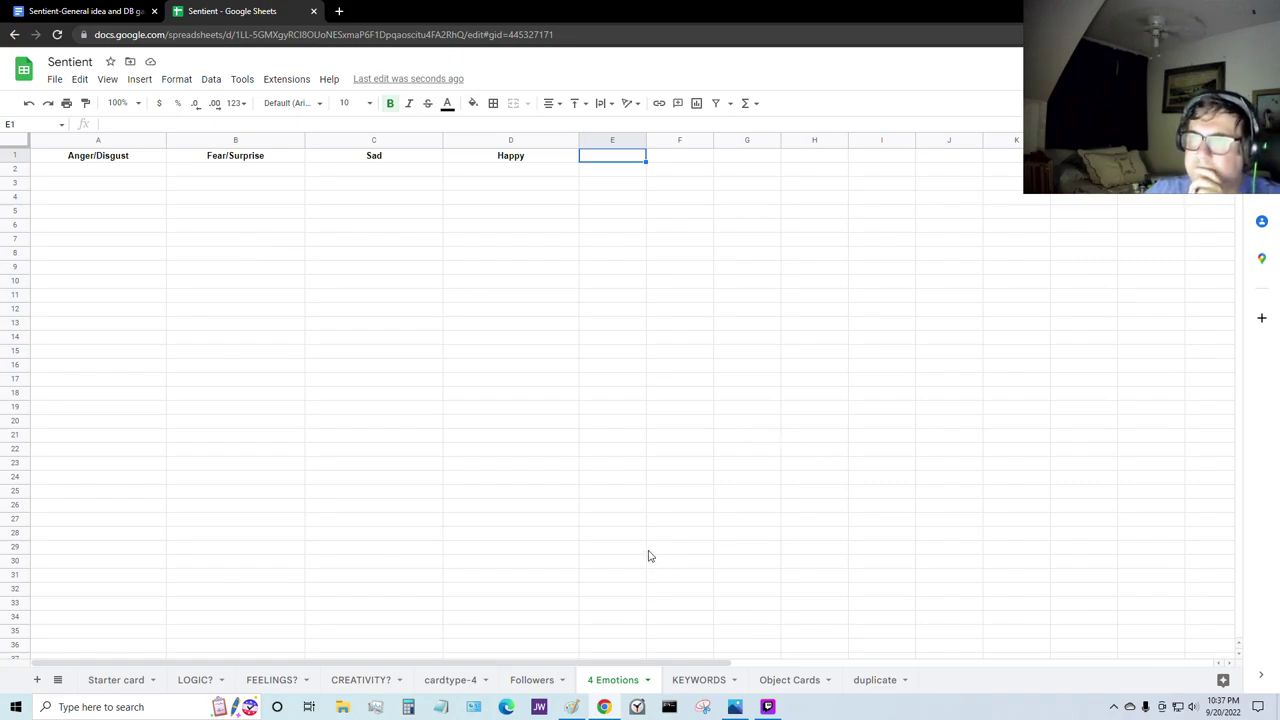
click(240, 268)
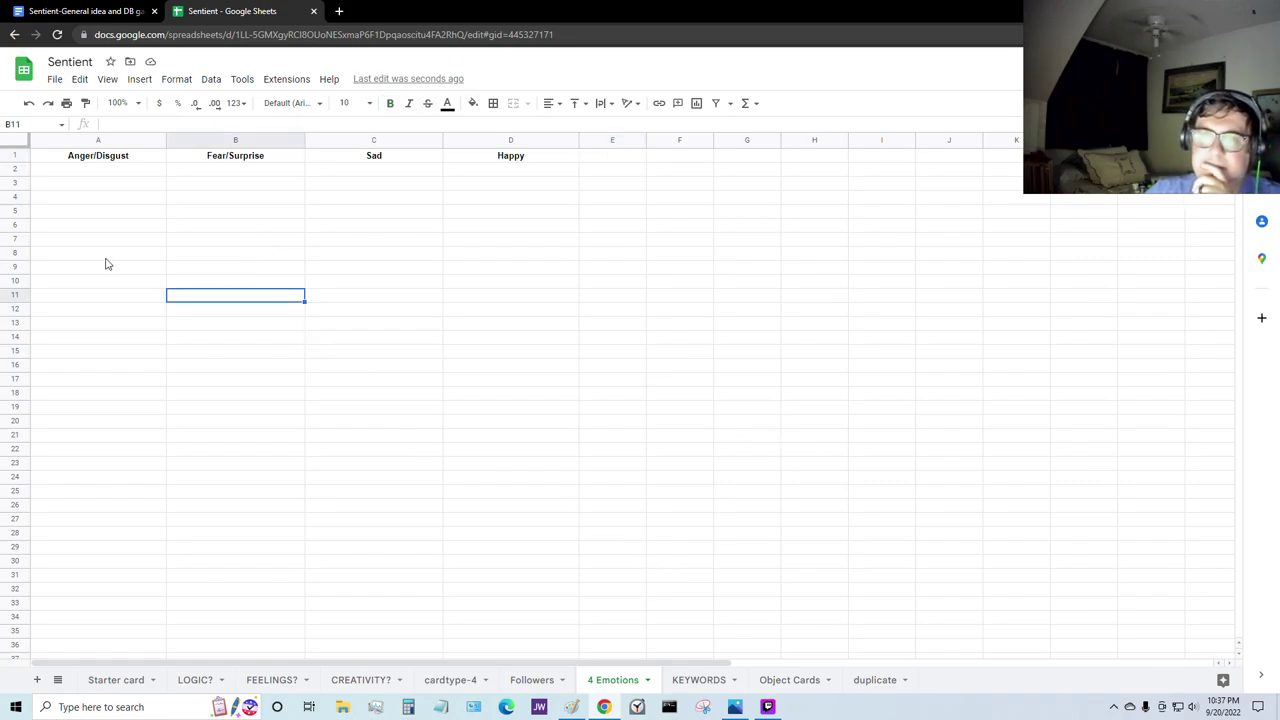
click(56, 212)
click(257, 254)
click(374, 254)
click(511, 253)
click(370, 256)
click(235, 240)
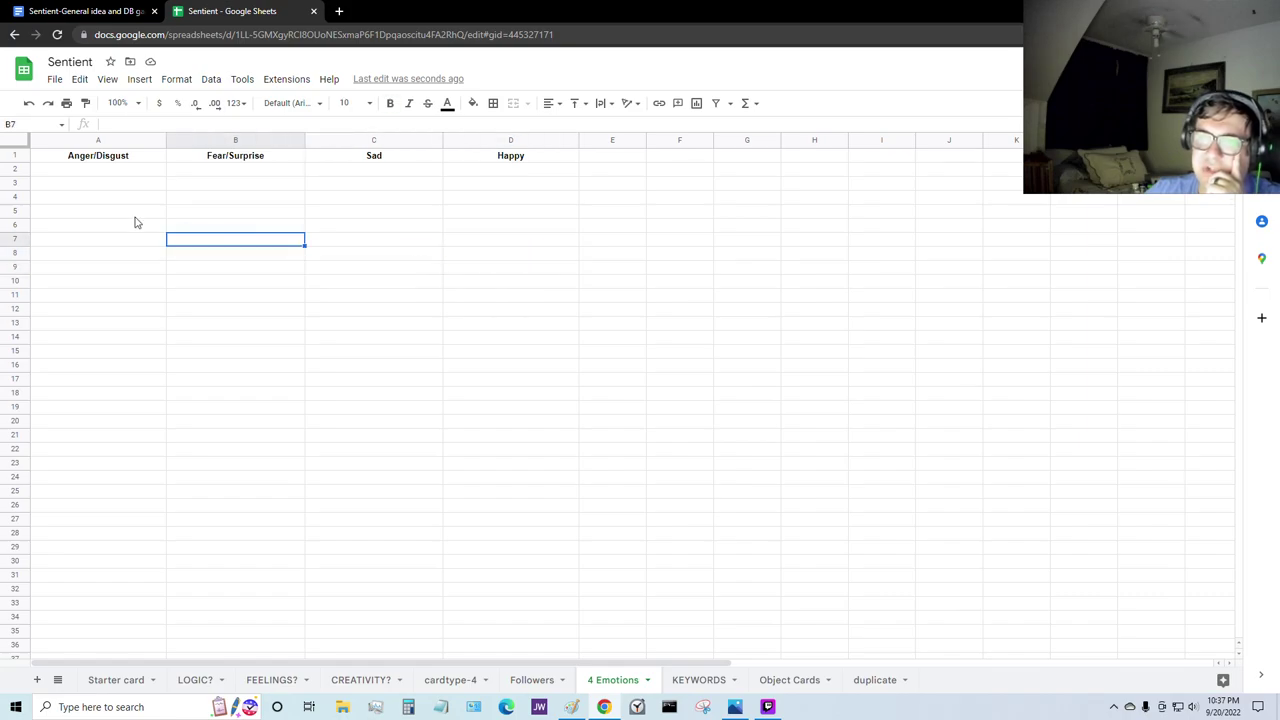
click(135, 222)
click(140, 169)
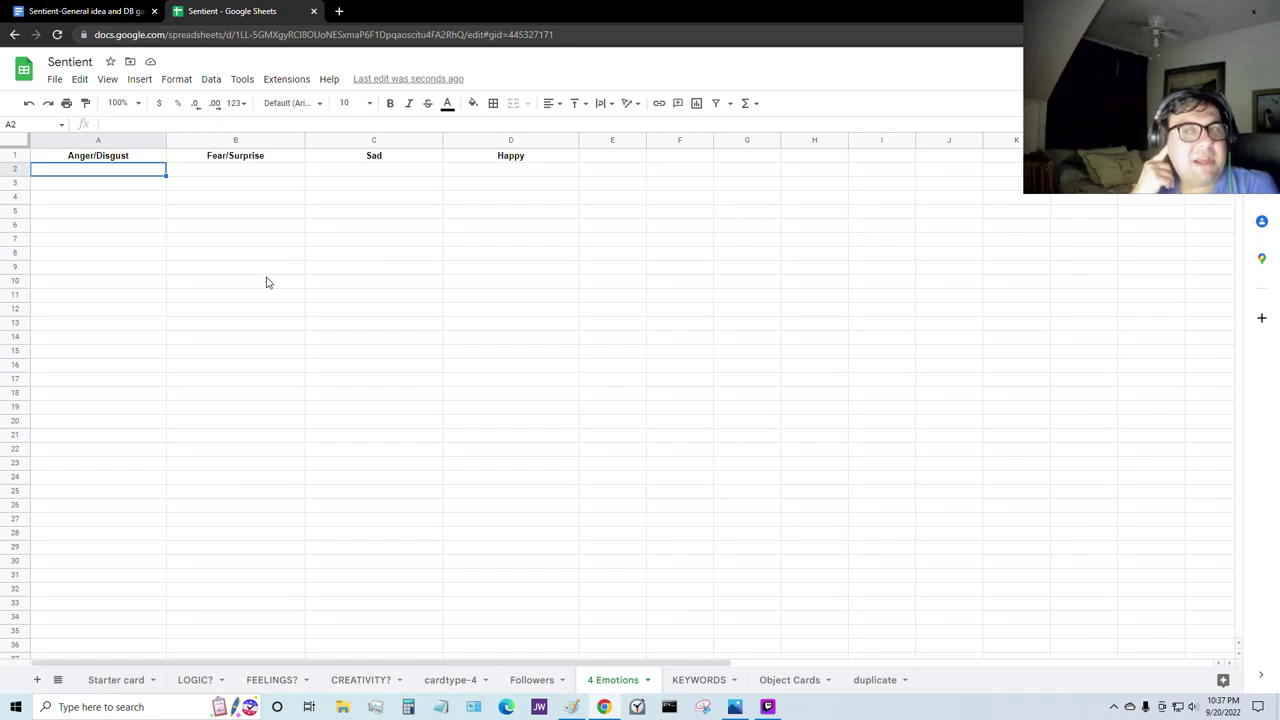
click(418, 174)
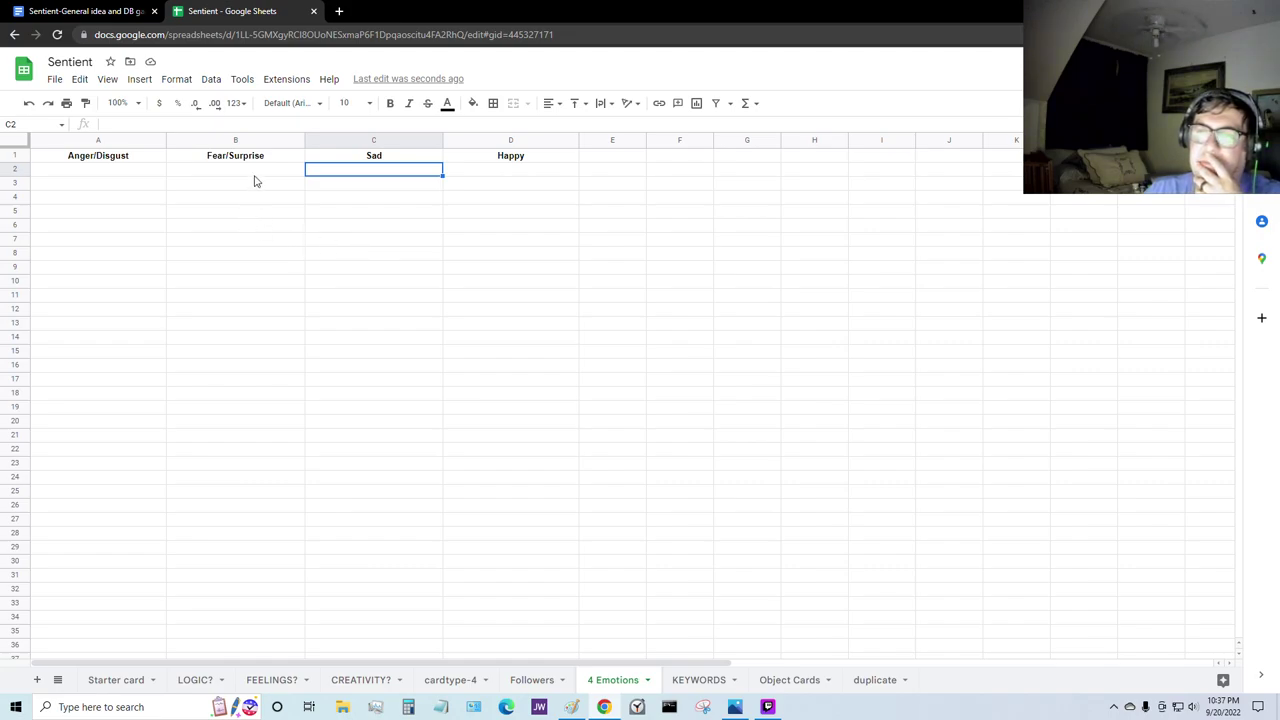
click(329, 205)
click(377, 172)
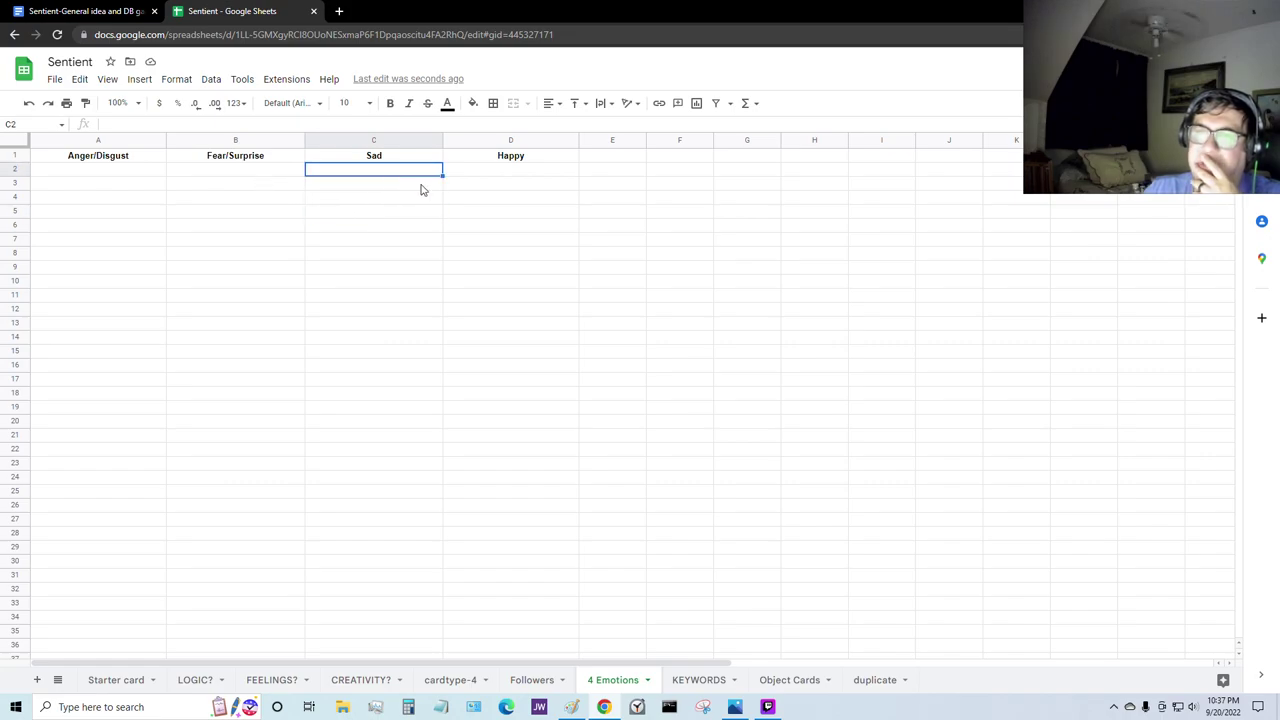
click(377, 188)
click(377, 172)
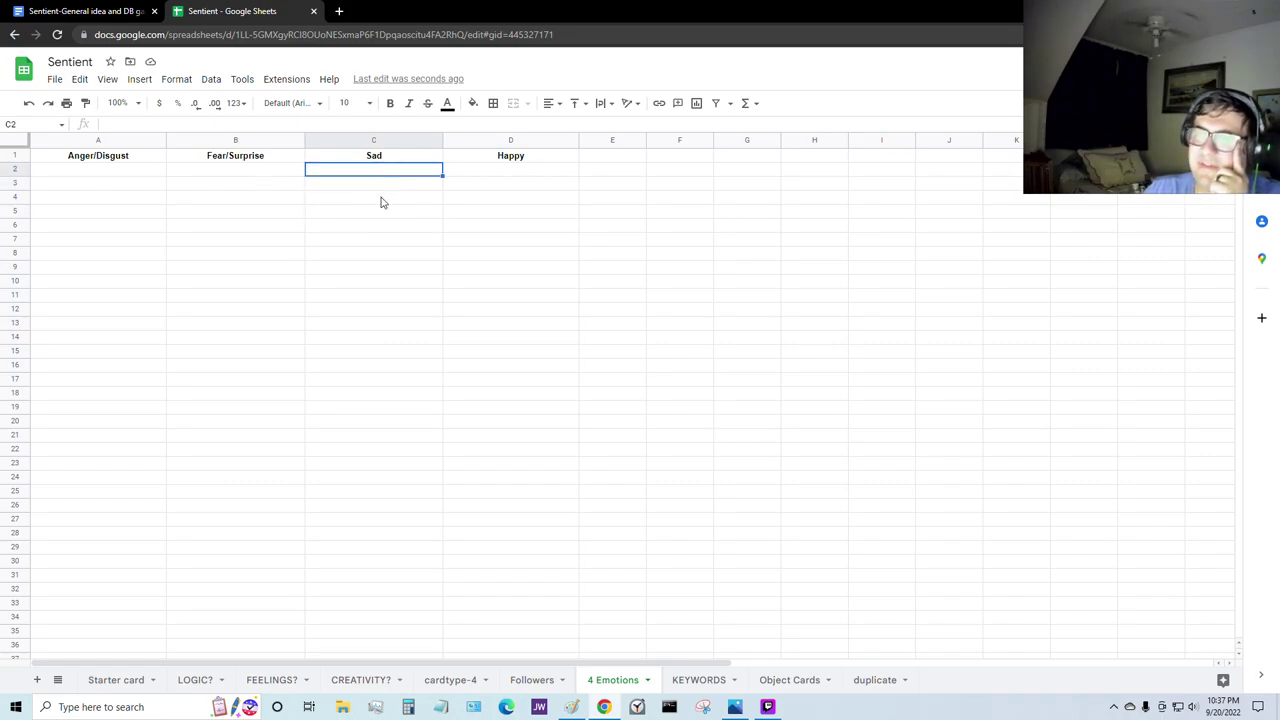
click(98, 170)
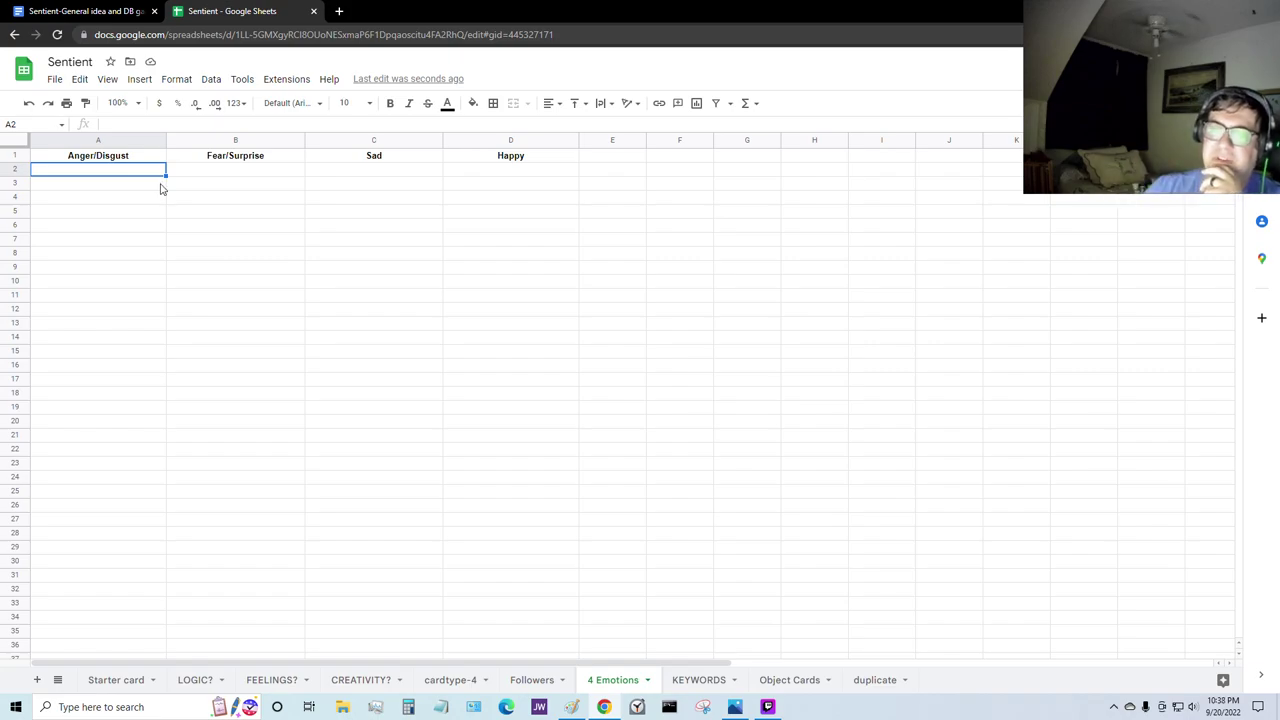
Step: Review the existing card names and descriptions on the LOGIC?, FEELINGS?, CREATIVITY? and cardtype-4 sheets
click(199, 688)
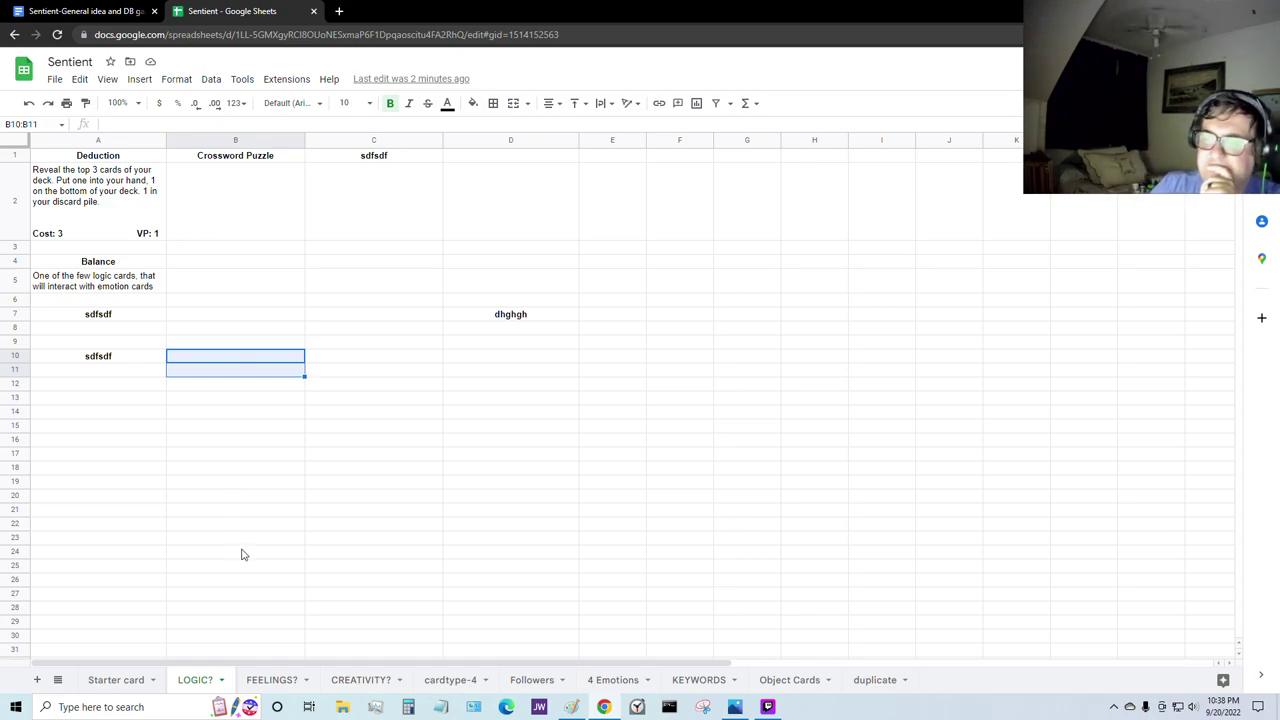
click(277, 680)
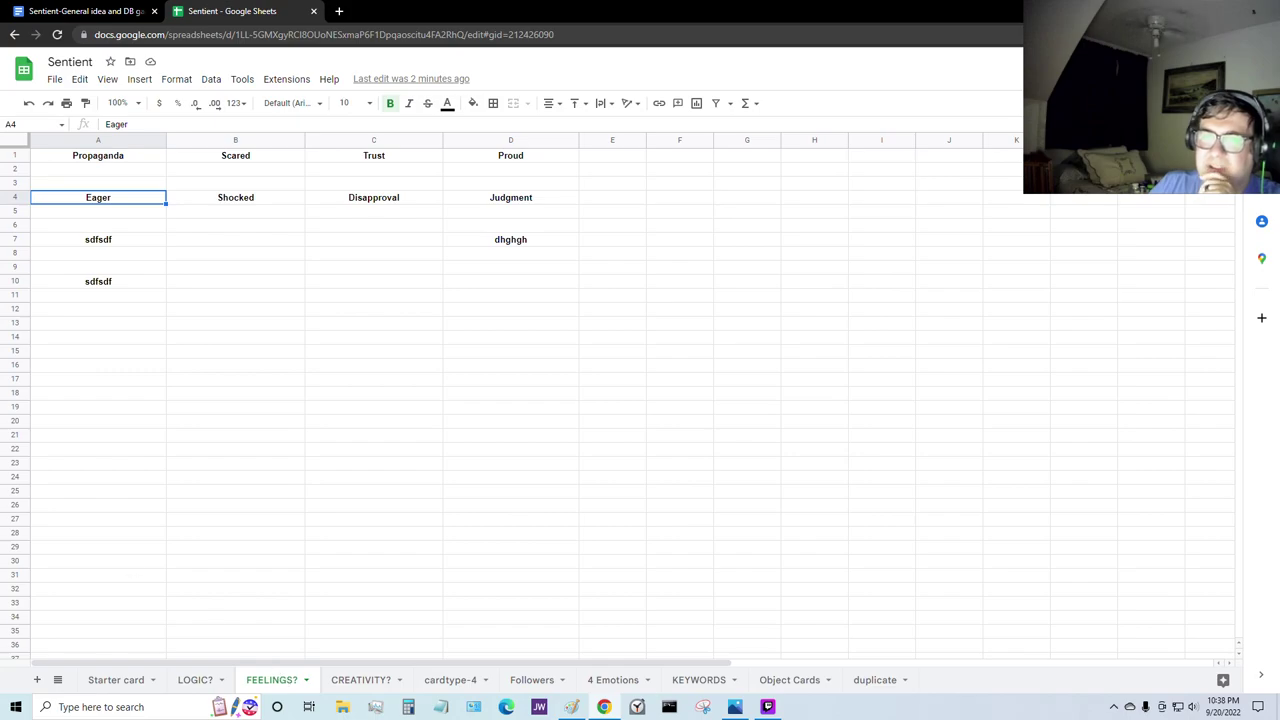
click(368, 682)
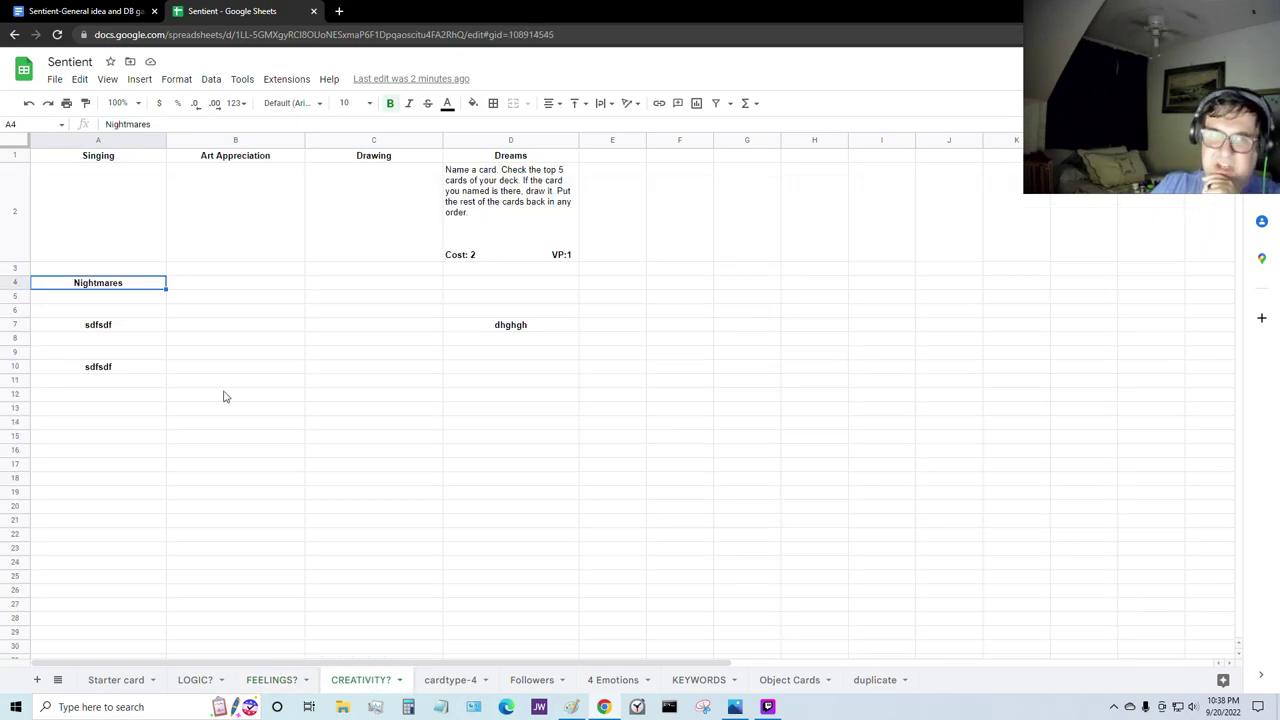
click(252, 410)
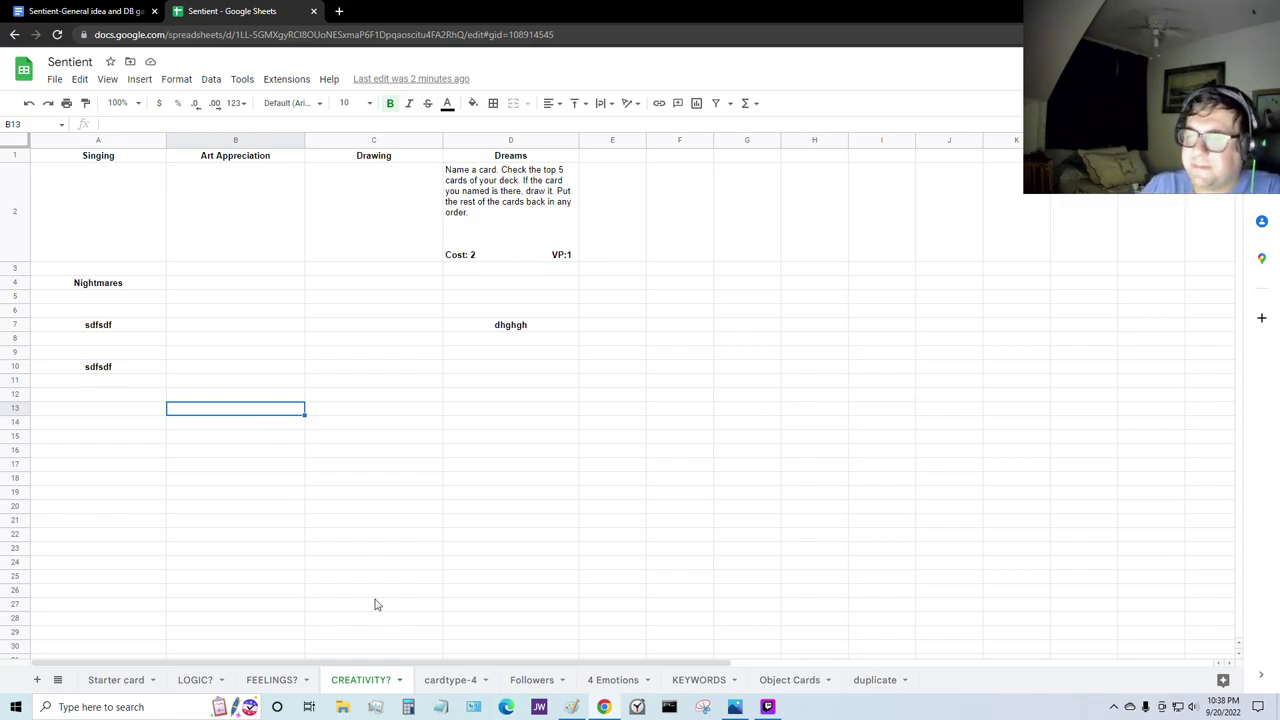
click(456, 680)
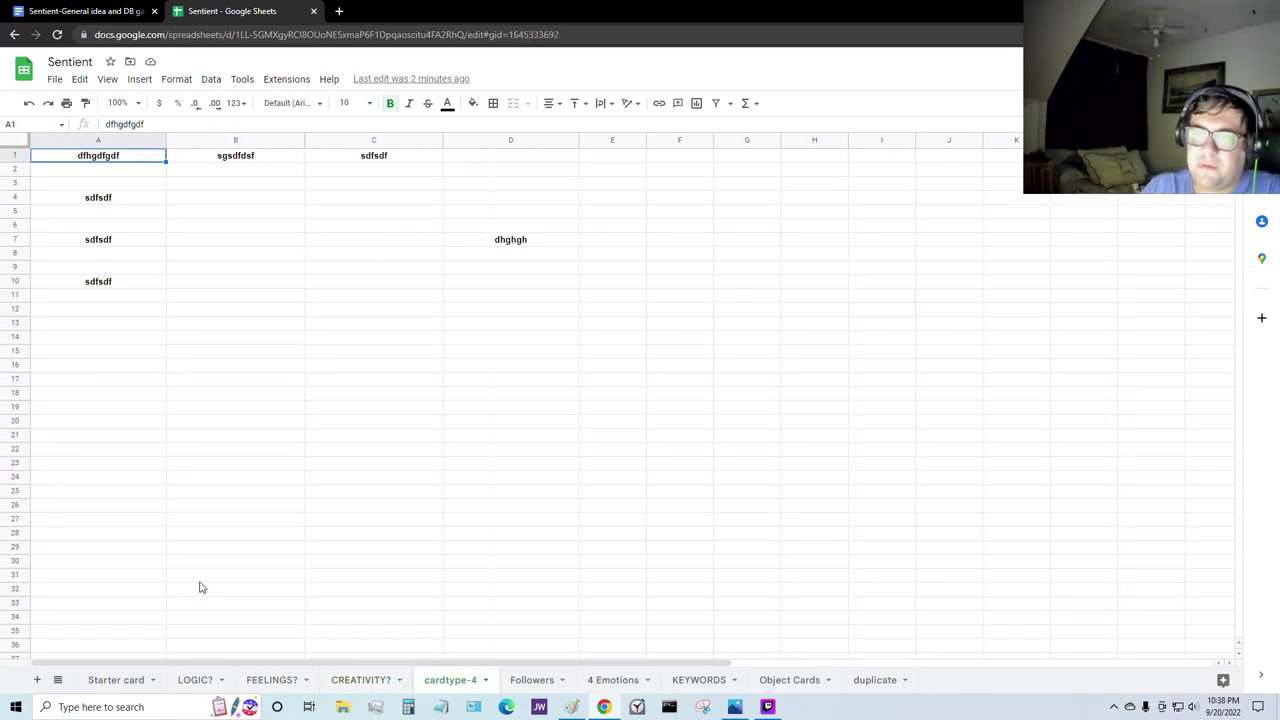
click(271, 680)
click(222, 683)
click(268, 682)
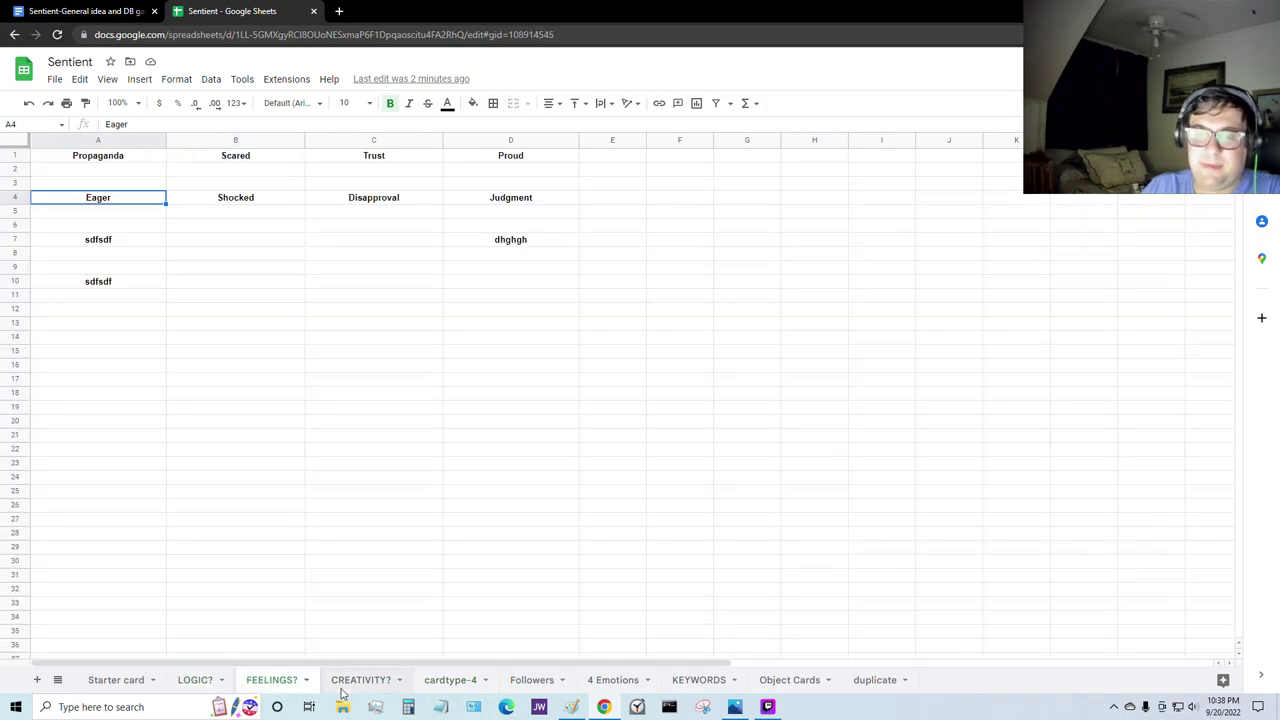
click(345, 680)
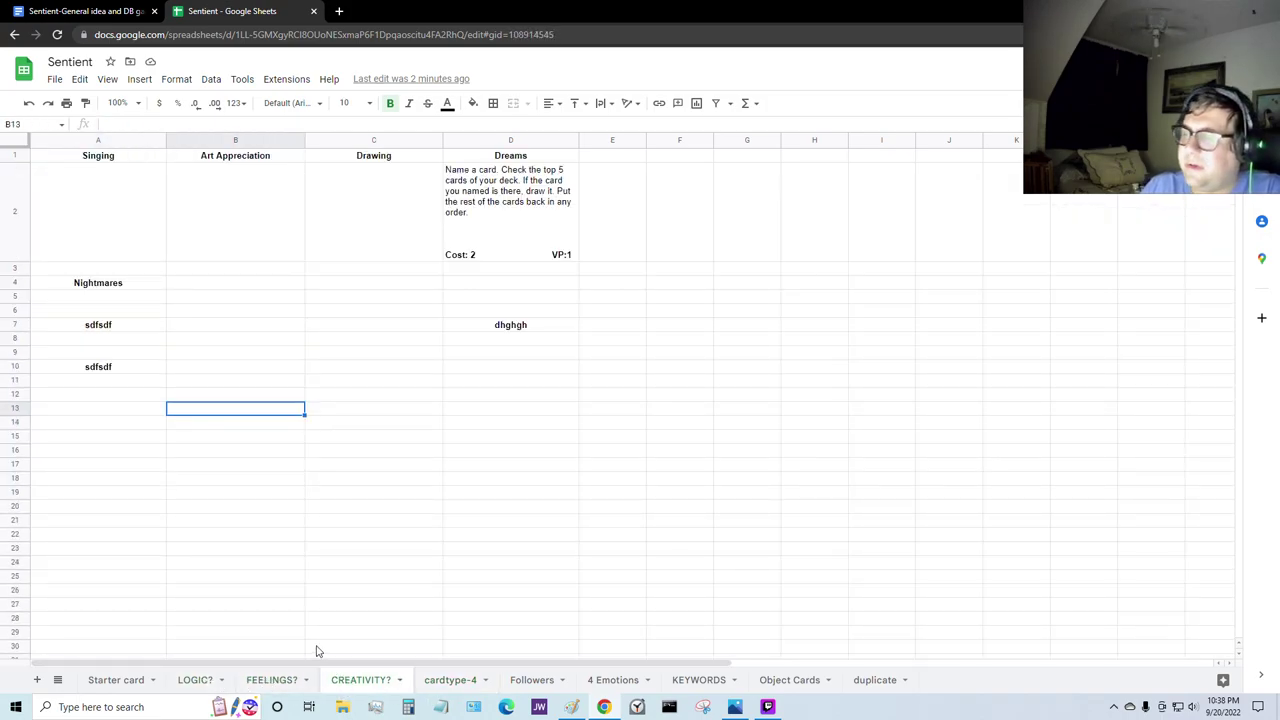
Step: Replace the placeholder heading in A1 of the Followers sheet with "General Populace"
click(527, 680)
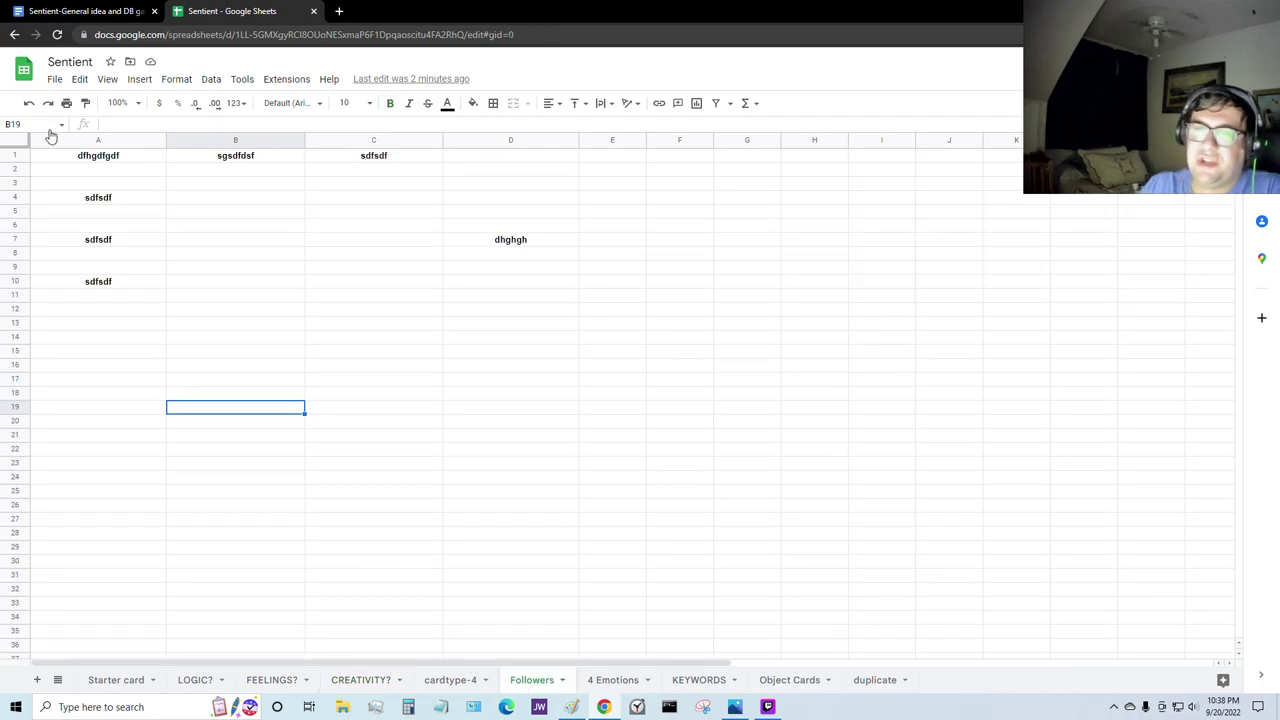
click(127, 157)
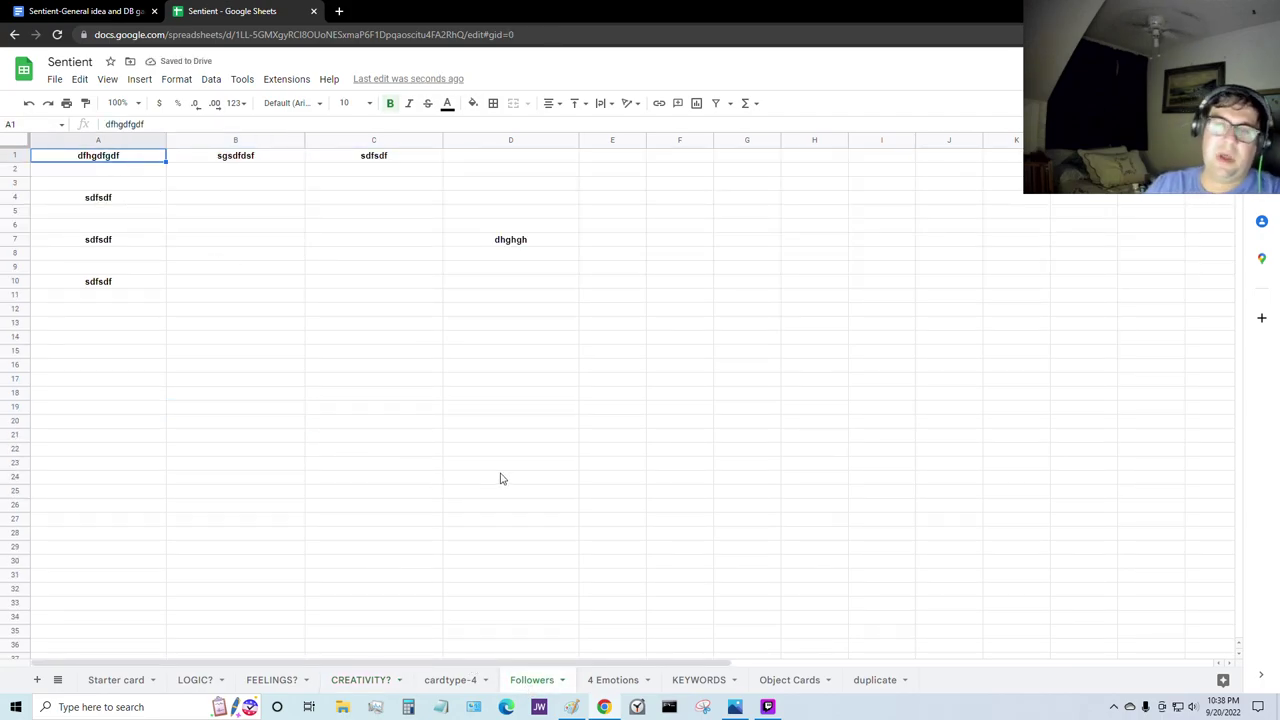
text(G)
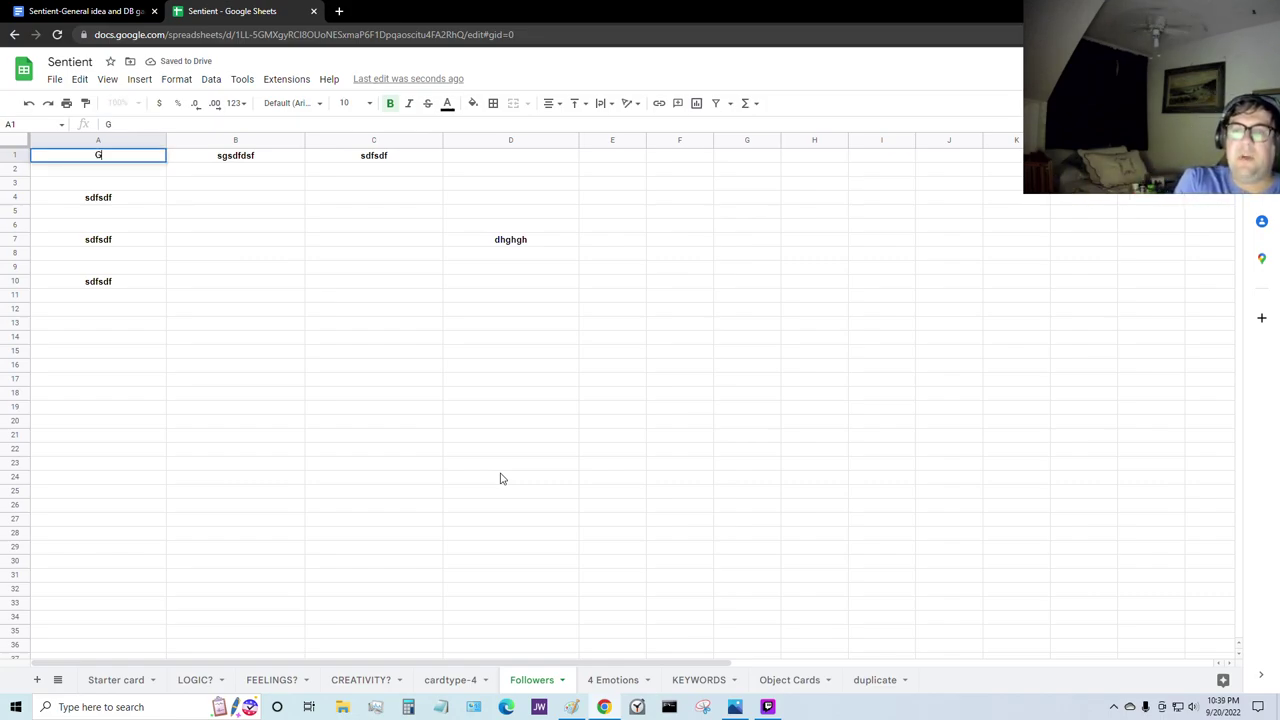
text(eneral Pop)
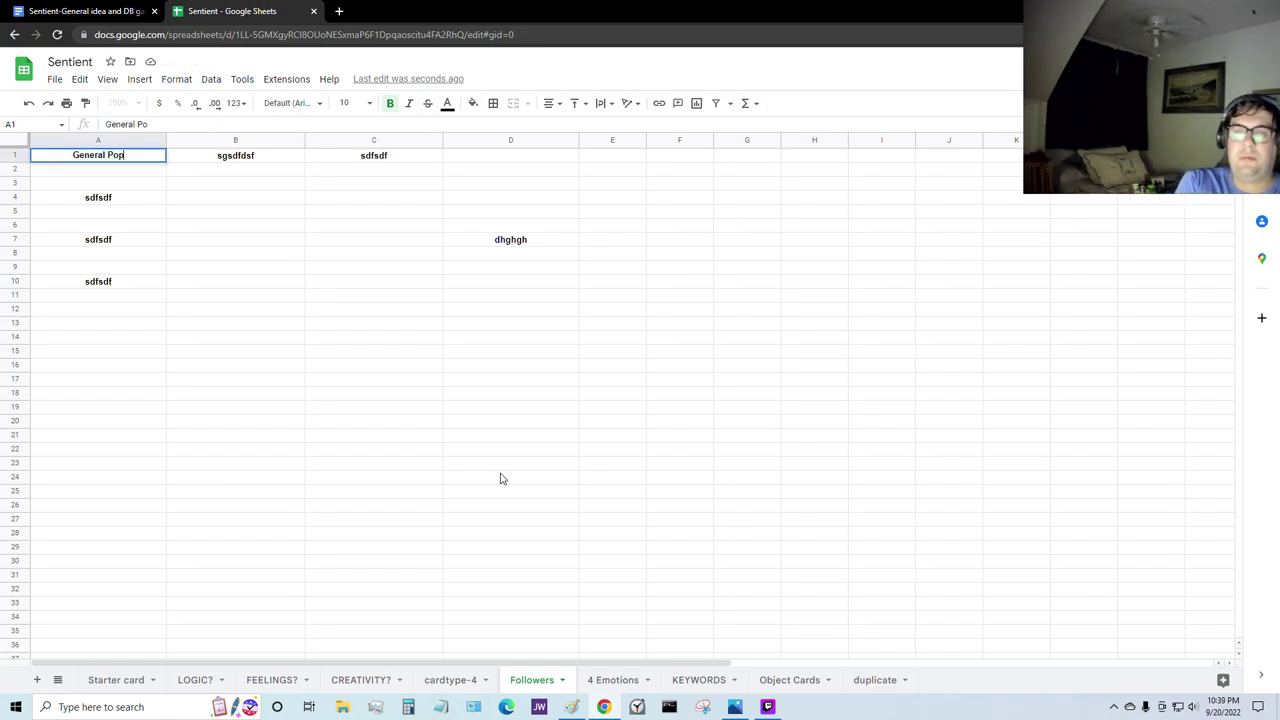
text(ulat)
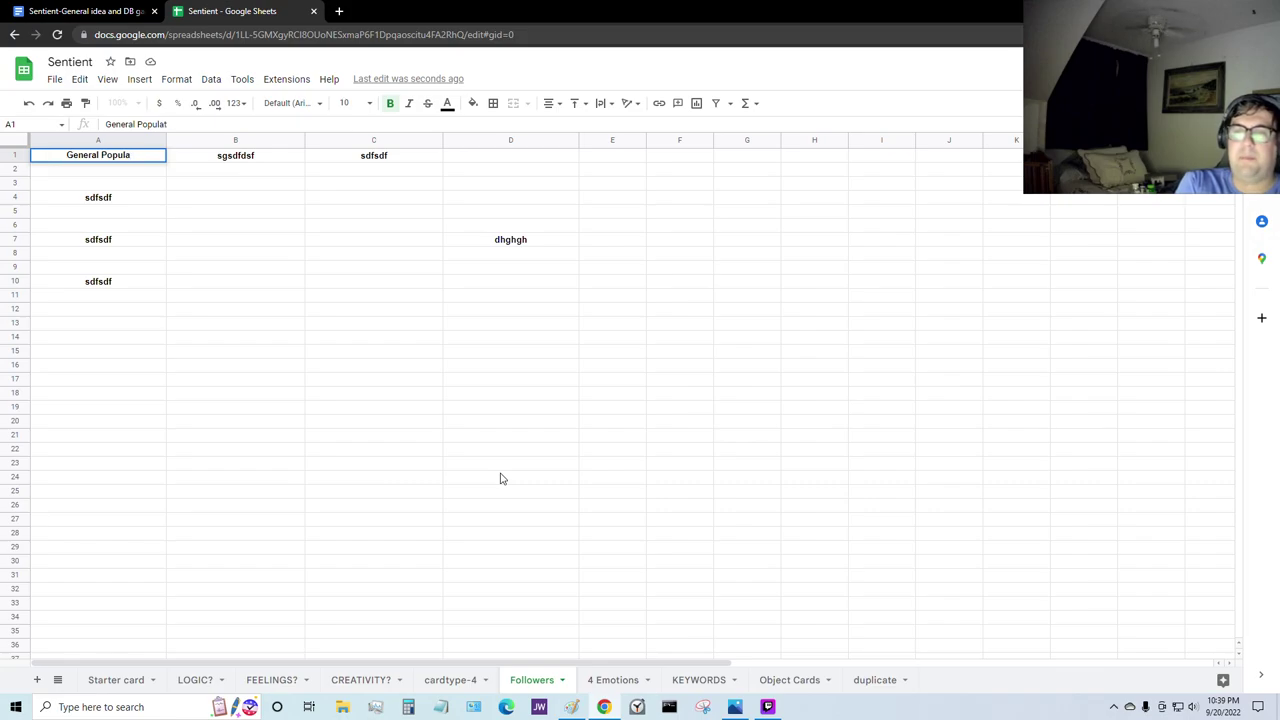
key(BackSpace)
key(BackSpace)
key(BackSpace)
text(lace)
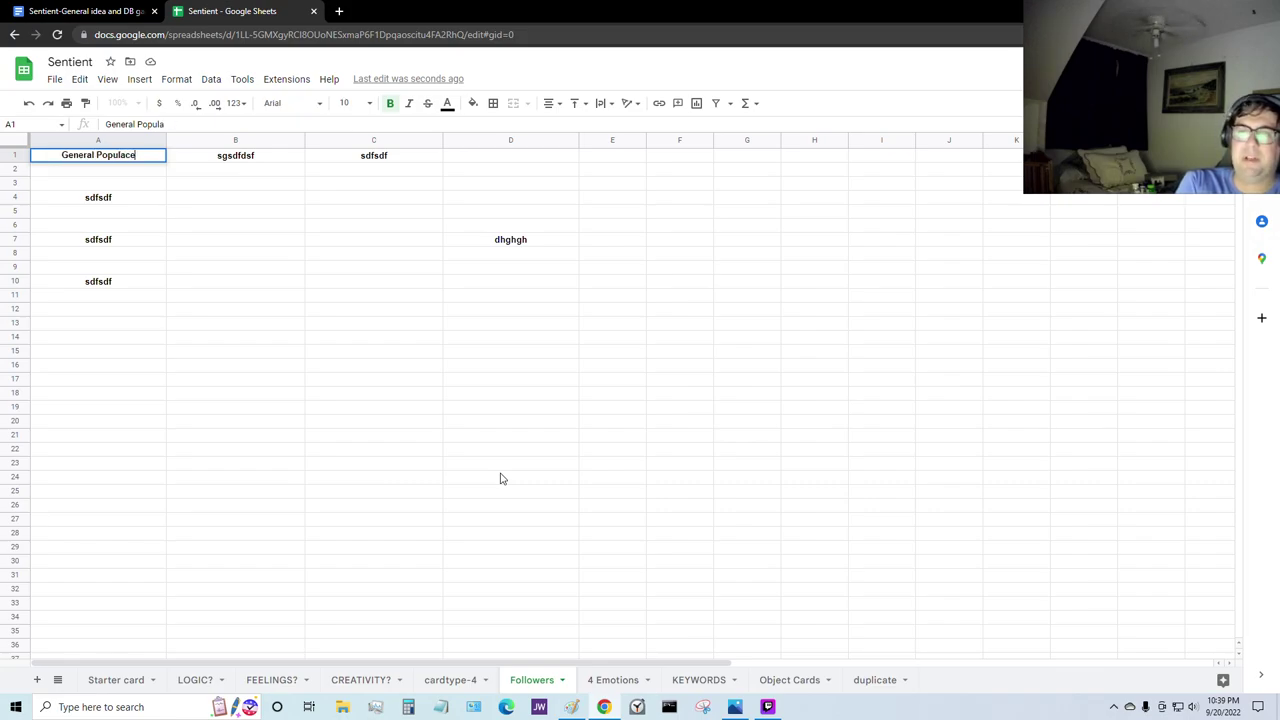
key(Tab)
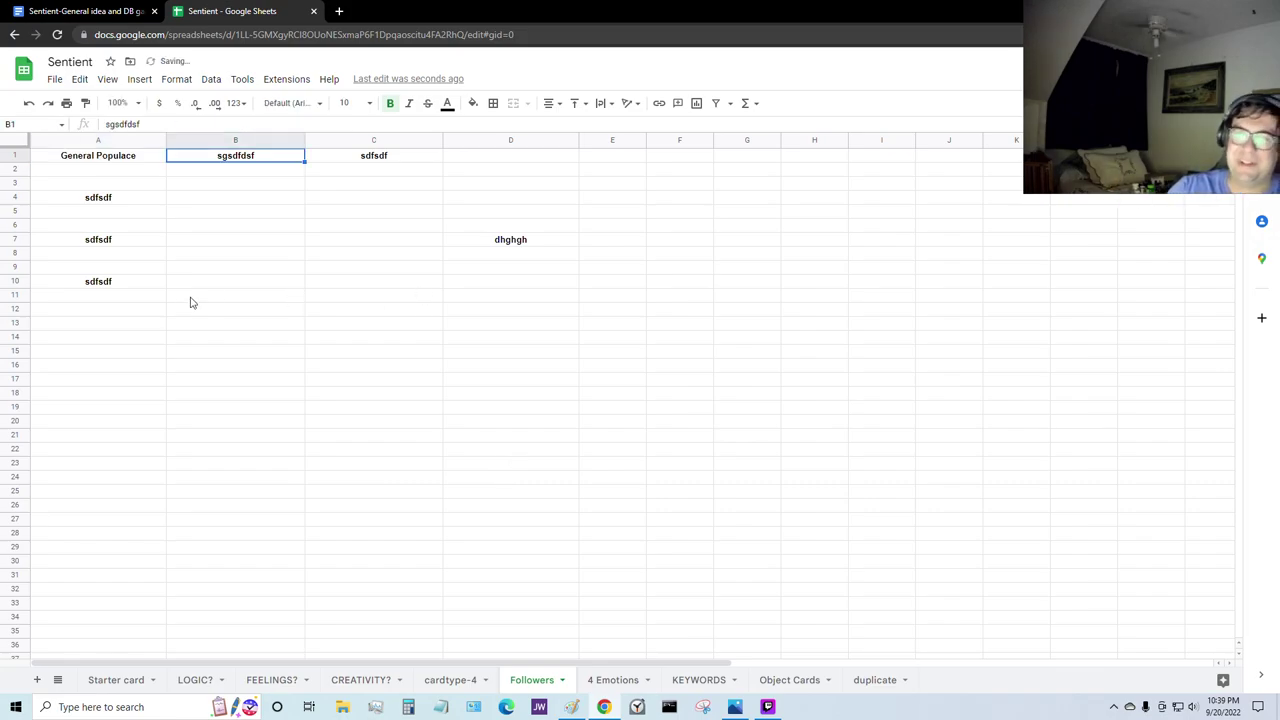
Step: Change the heading in A1 to "General Population"
double_click(143, 155)
key(BackSpace)
key(BackSpace)
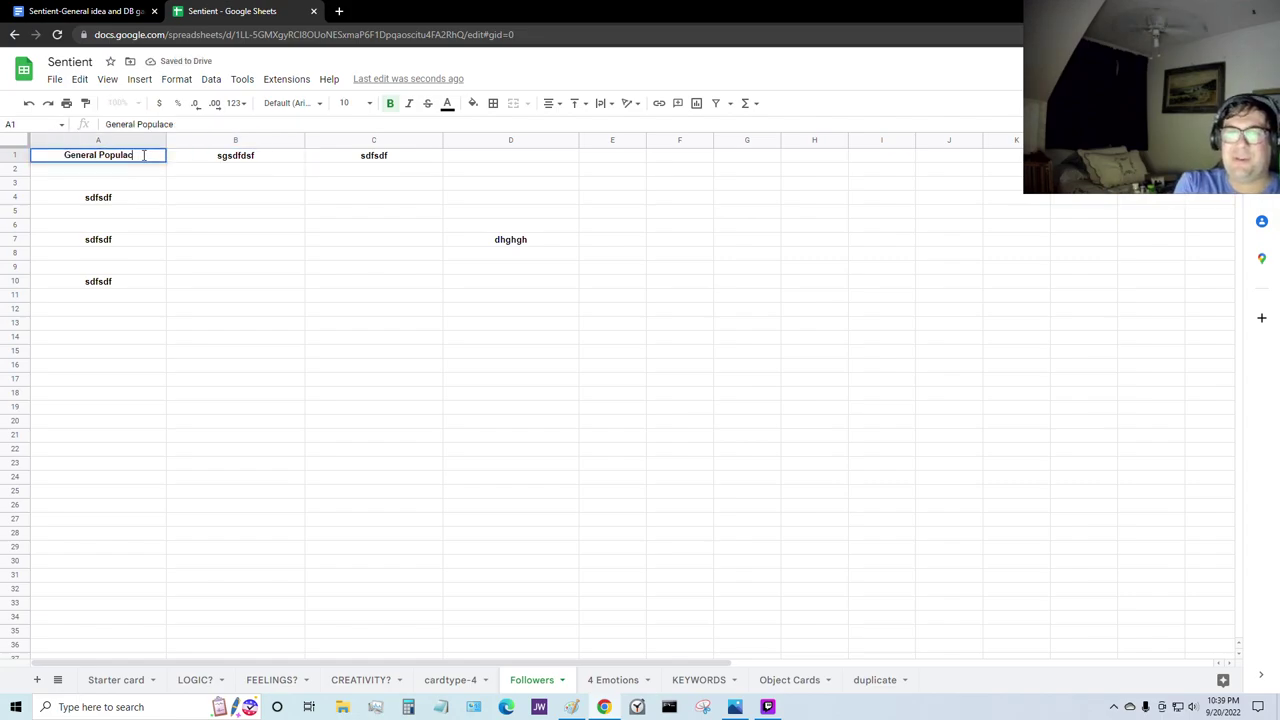
text(tion)
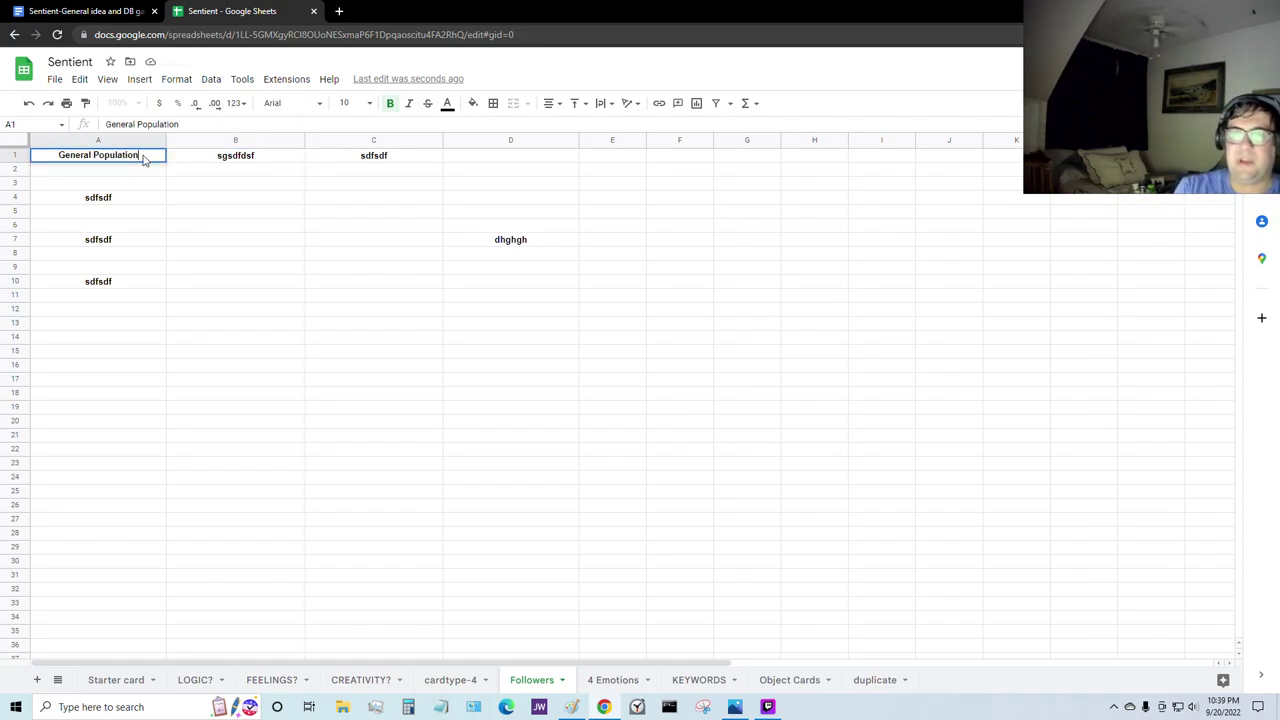
key(Tab)
Step: Start the card description in A2 beneath the heading with the words "Put into your"
click(123, 170)
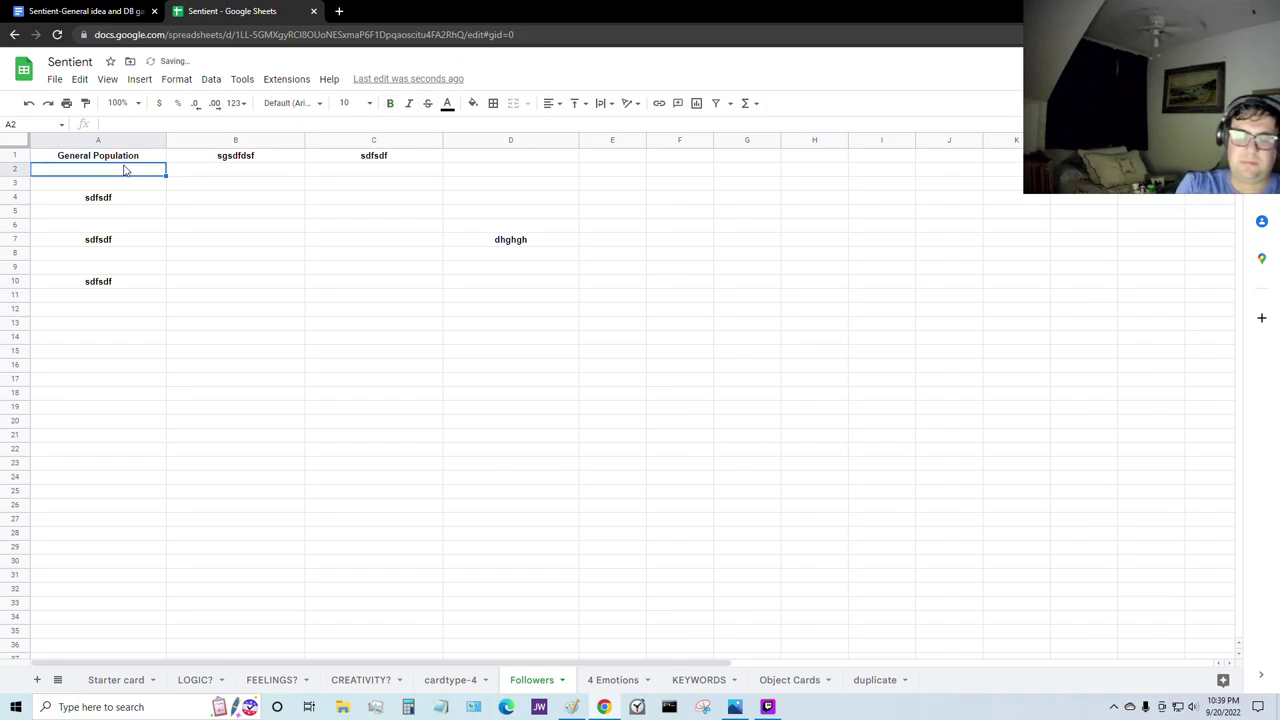
text(Put inyour)
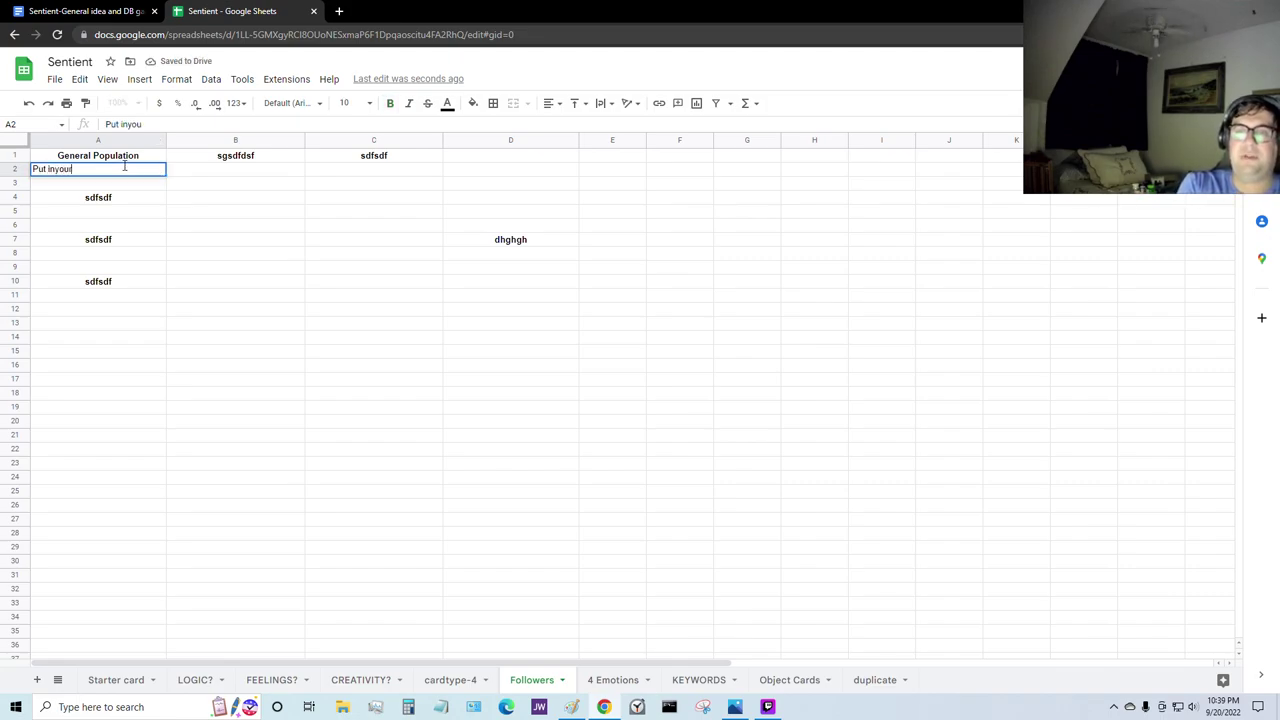
key(BackSpace)
key(BackSpace)
key(BackSpace)
key(BackSpace)
text(to yo)
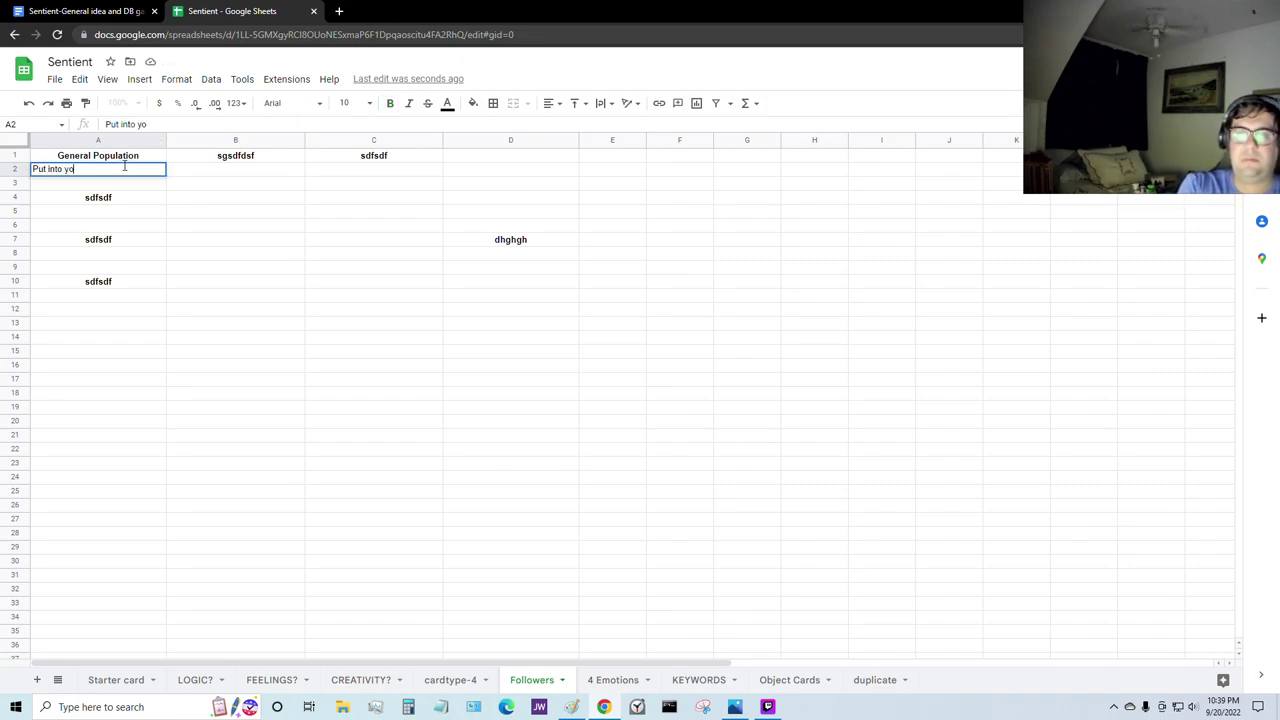
text(ur)
key(ctrl+b)
text(VP)
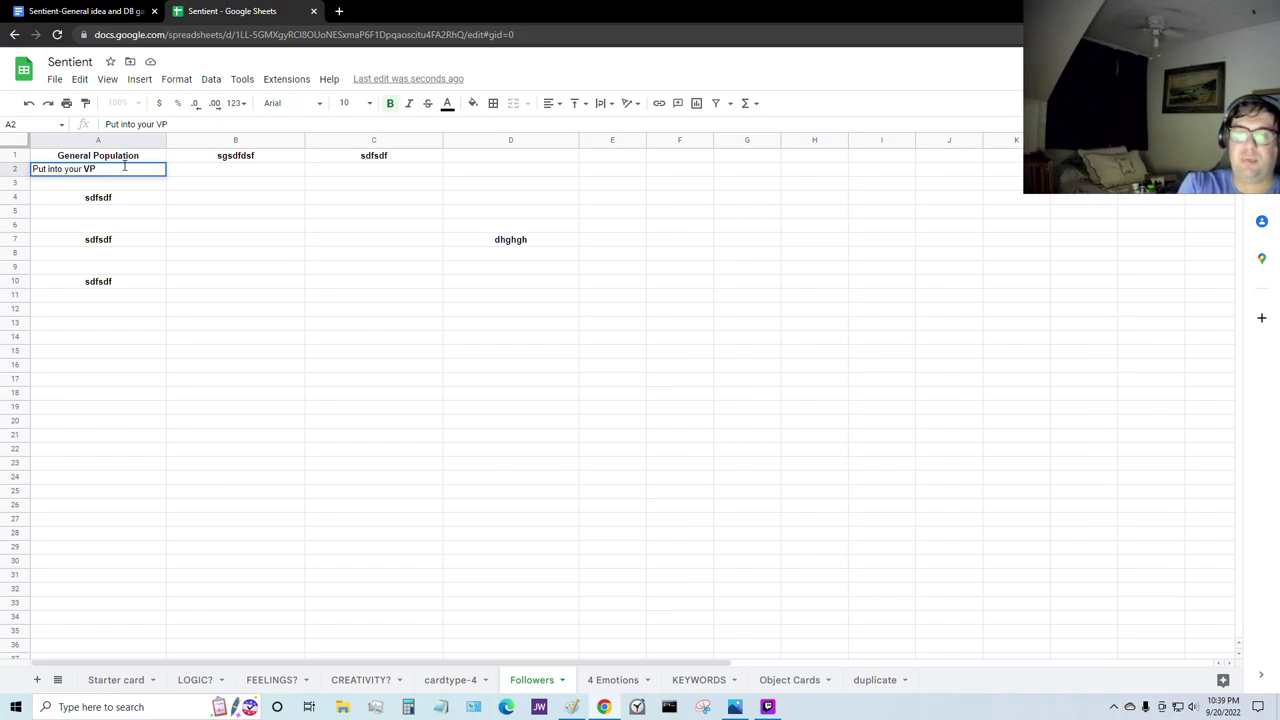
key(ctrl+b)
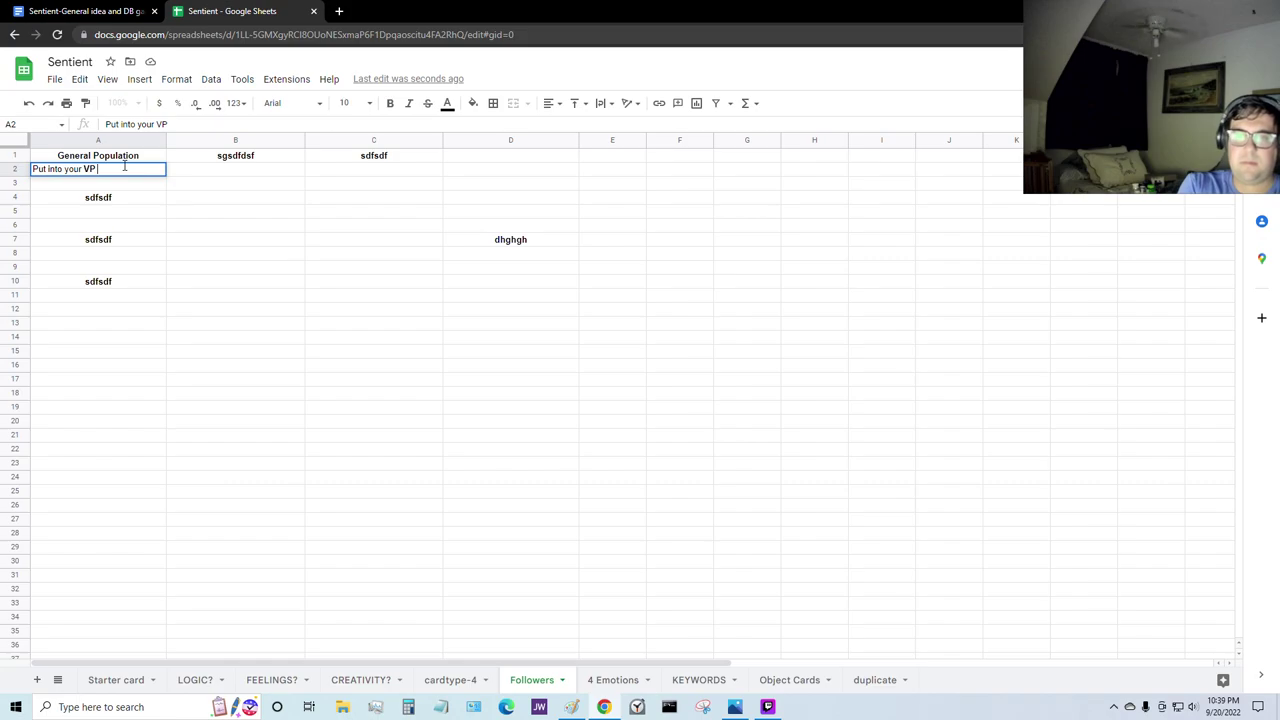
key(BackSpace)
key(BackSpace)
key(BackSpace)
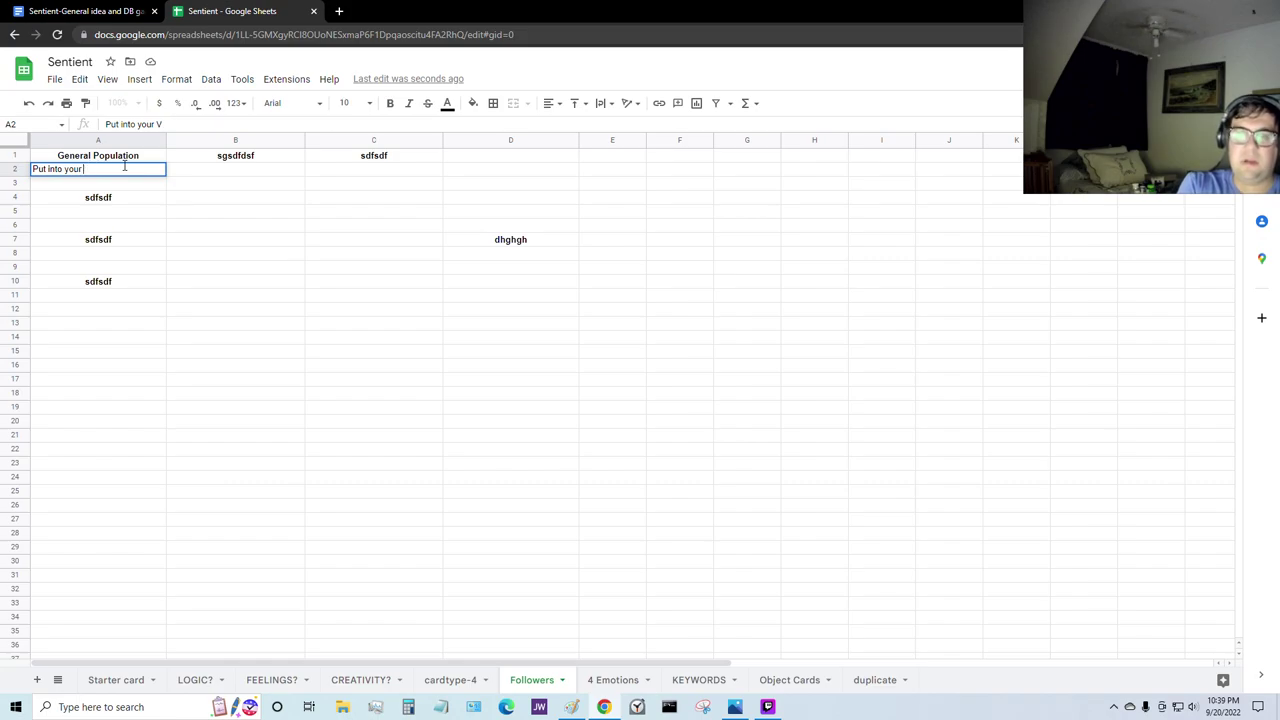
Step: Finish the A2 description with "Follower stack." in bold and add four line breaks below it
key(ctrl+b)
text(Follo)
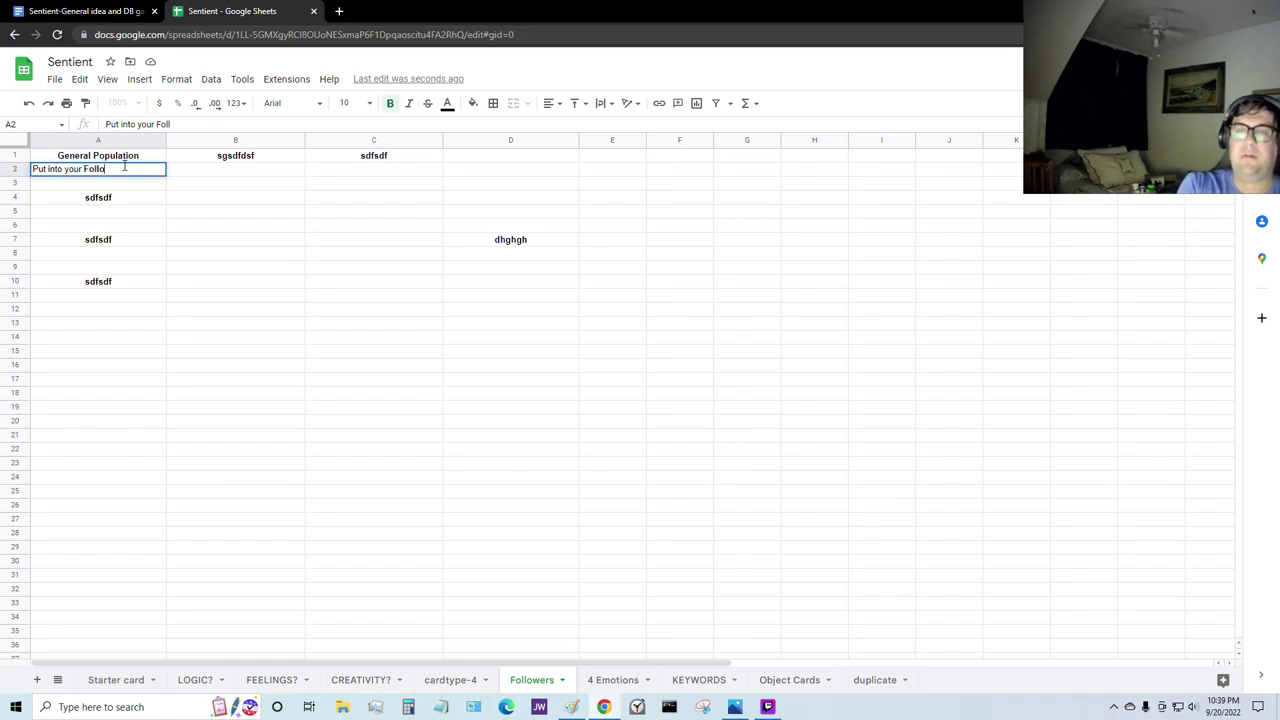
text(wer stack.)
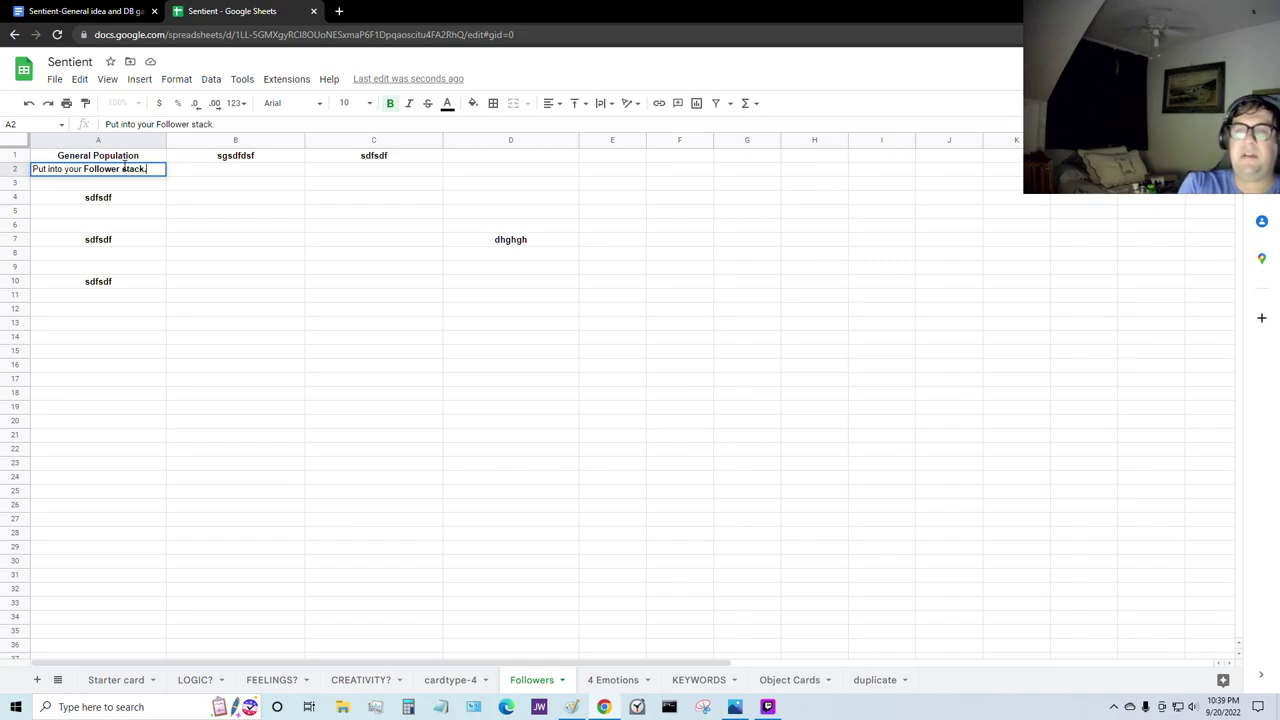
key(ctrl+b)
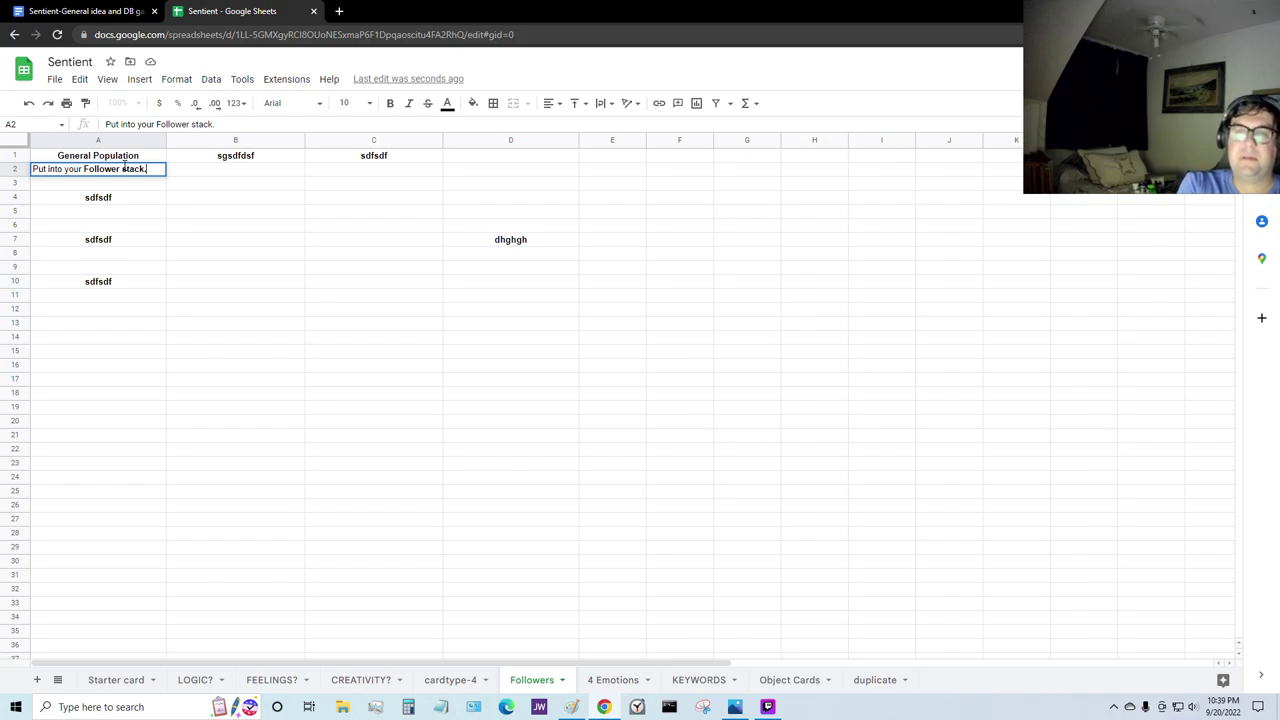
text(k.)
key(ctrl+Return)
key(ctrl+Return)
key(ctrl+Return)
key(ctrl+Return)
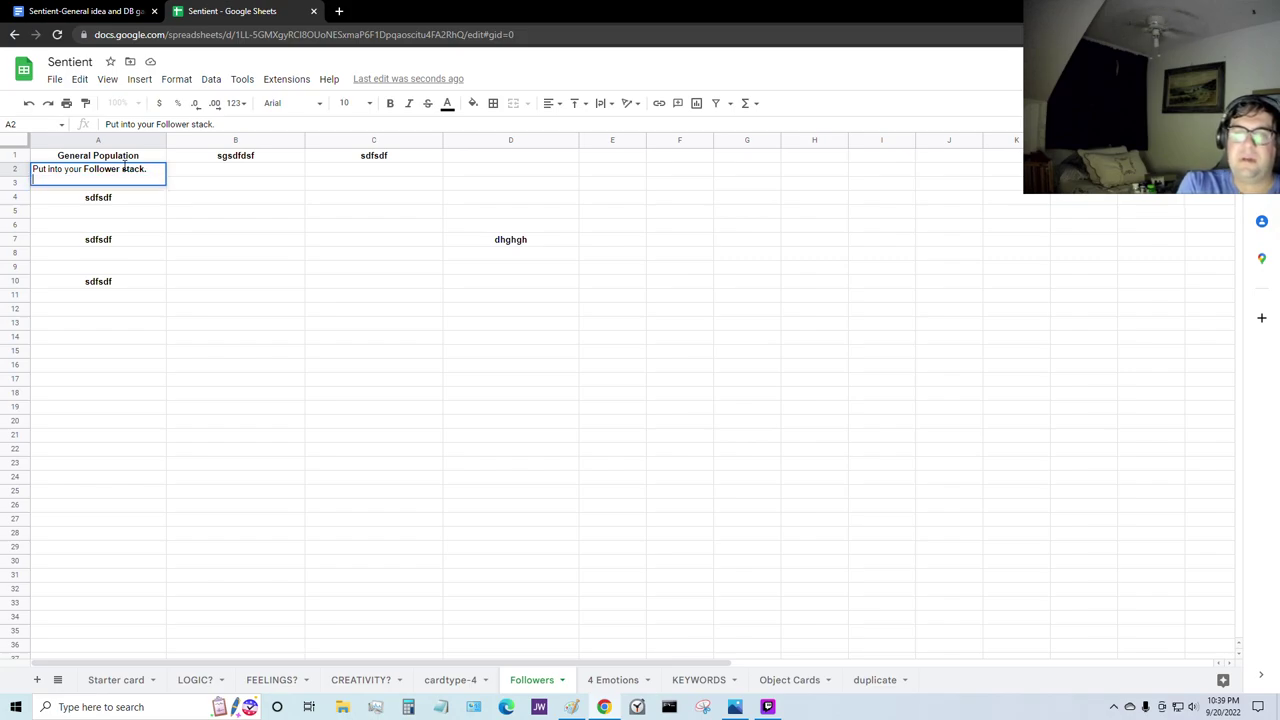
text(b)
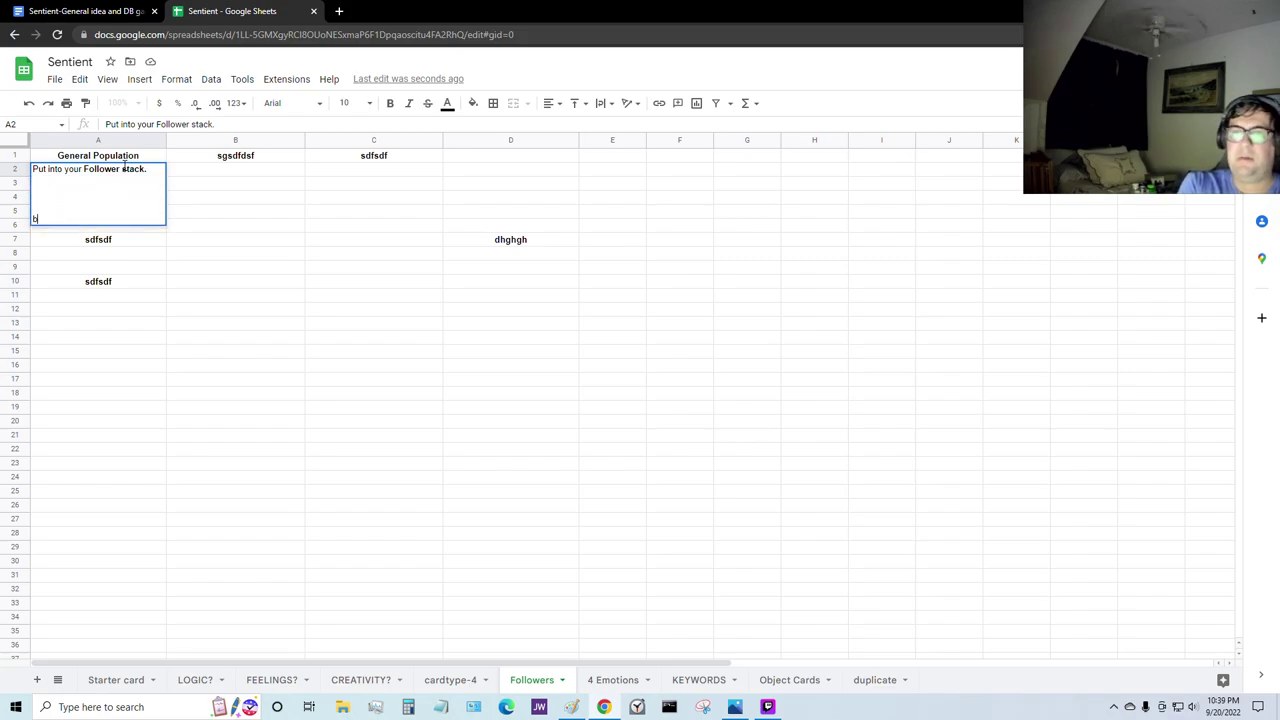
text(TO DO LIST Figure Last 3 Card Types  1 More Mechanic Narratively related to the journey of gaining Sentience/Control of the world?  Game Ending Objective  Design Cards/Keyword Mechanics  Make Object Cards  Make Starter Cards  Make rules)
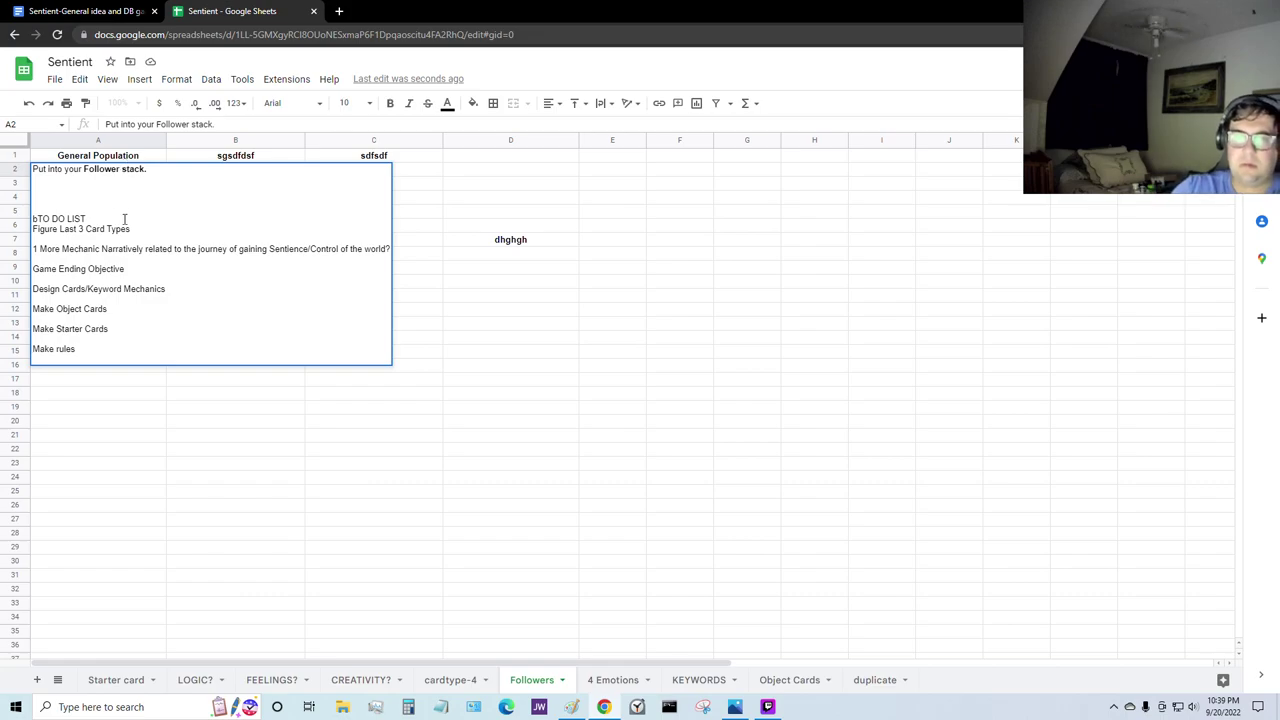
key(ctrl+z)
click(108, 377)
click(55, 222)
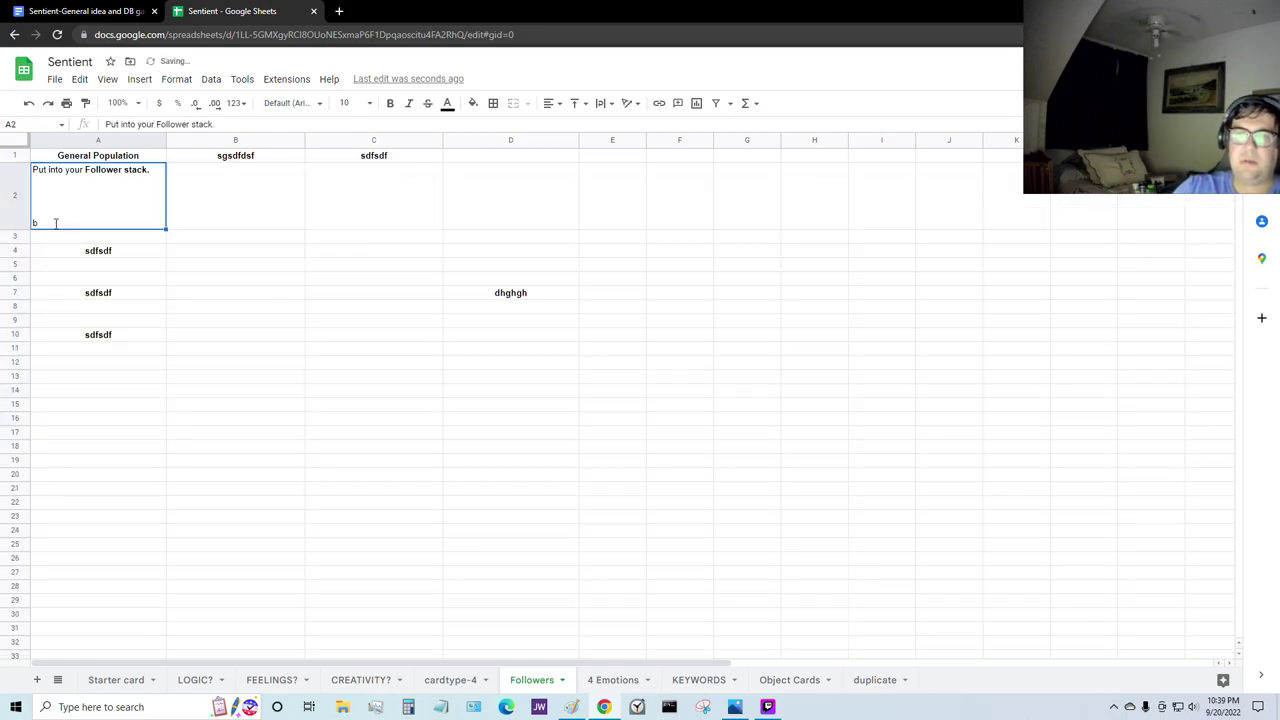
Step: Replace the stray letter on the last line of A2 with "Cost: 5" in bold
double_click(56, 220)
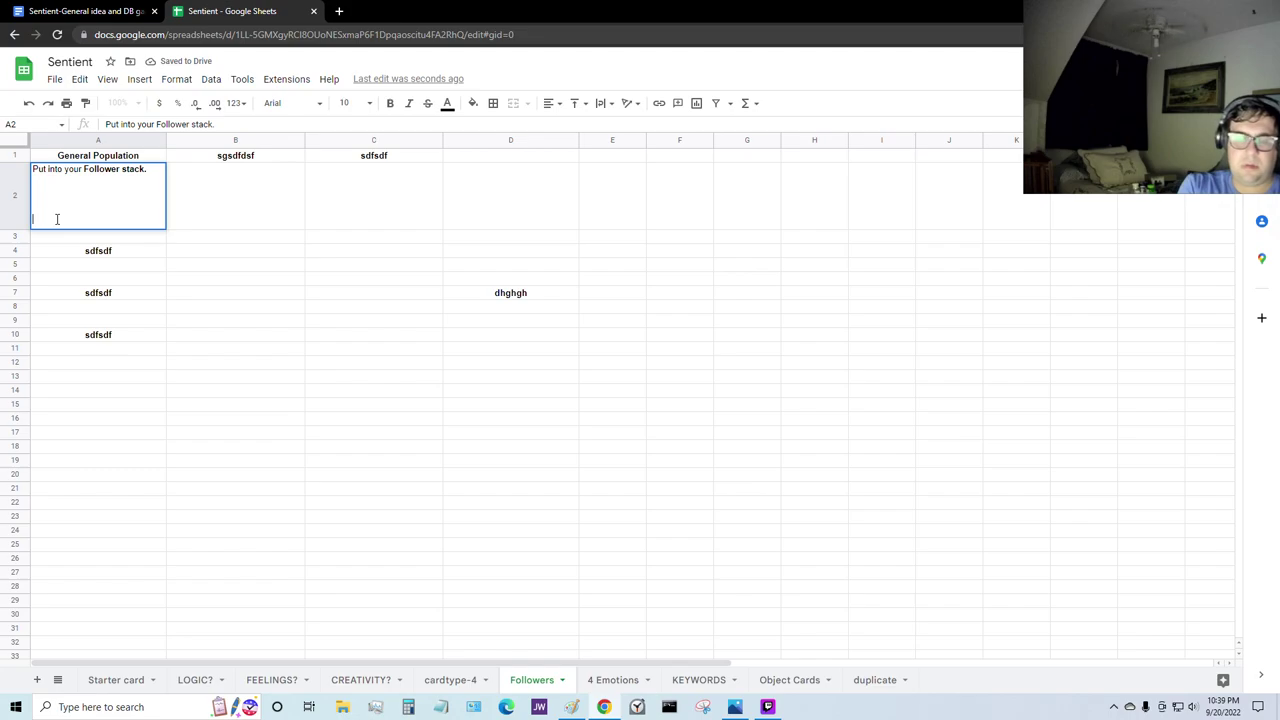
text(Cost)
key(BackSpace)
key(BackSpace)
key(BackSpace)
key(BackSpace)
key(ctrl+b)
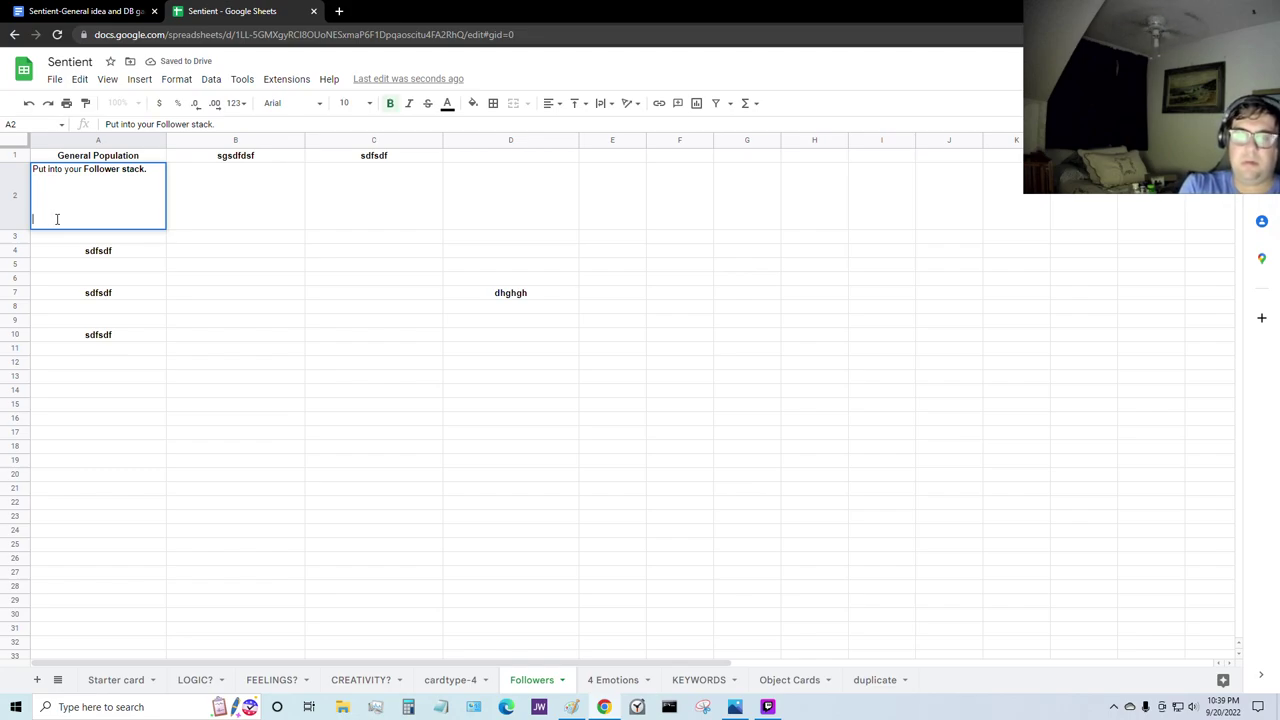
text(Cost:)
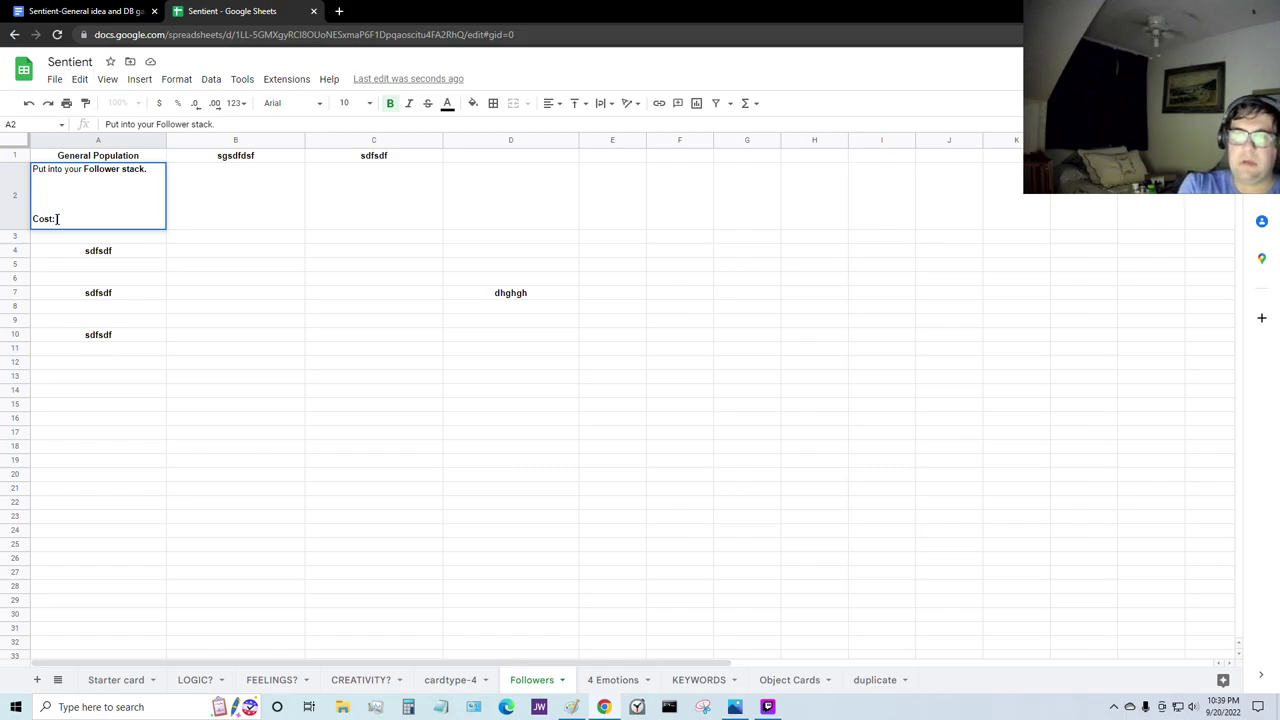
text( 3)
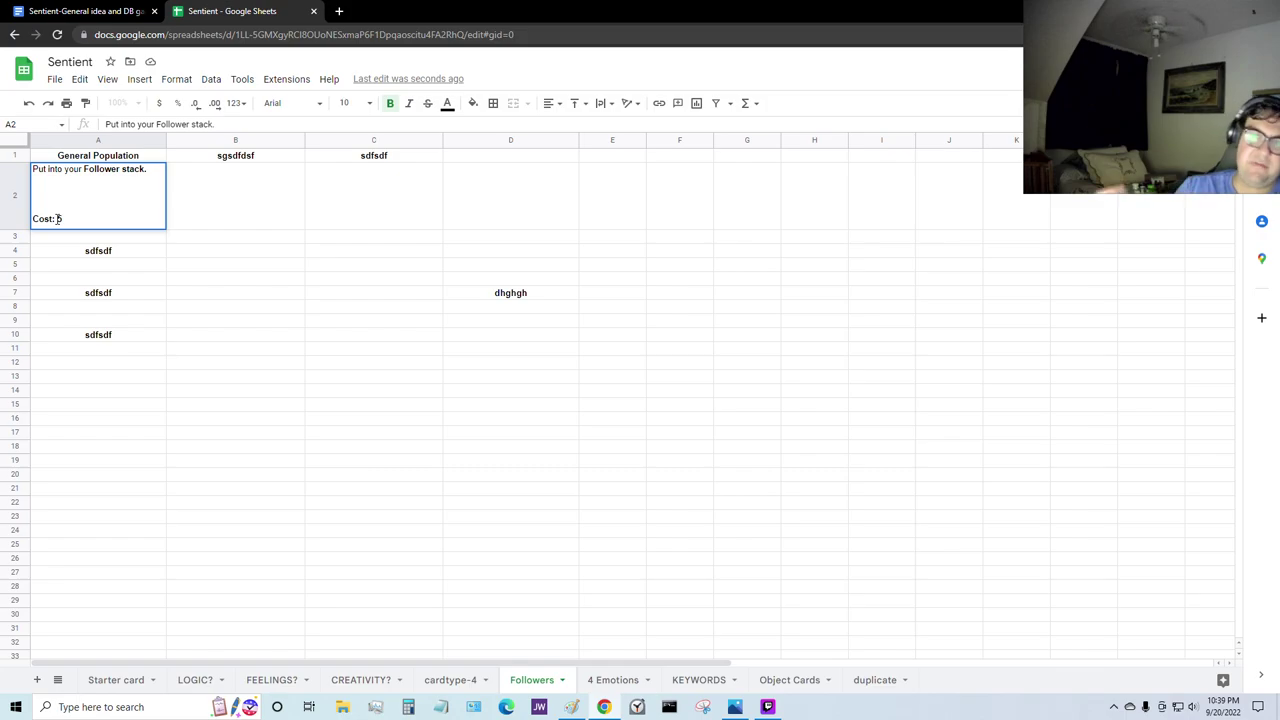
Step: Copy the blank spacing between Cost and VP from the Deduction card in A2 of the LOGIC? sheet
click(194, 680)
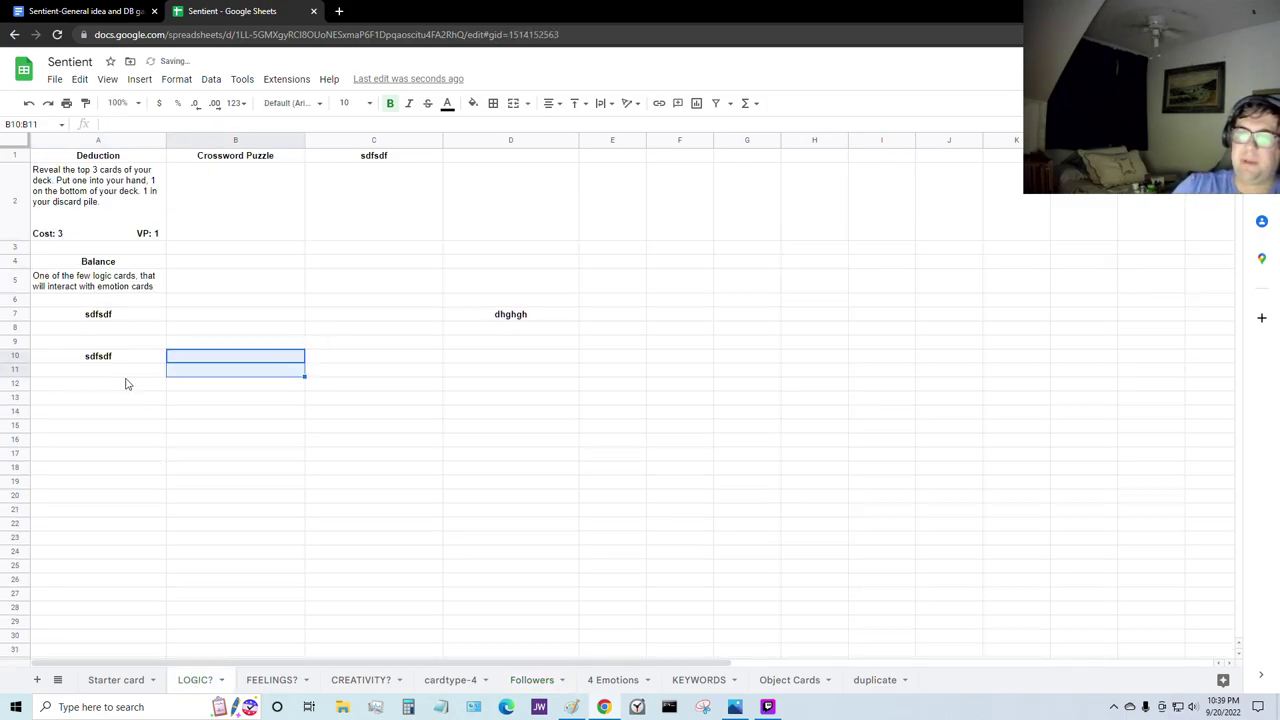
click(140, 232)
double_click(143, 197)
drag(130, 198, 68, 202)
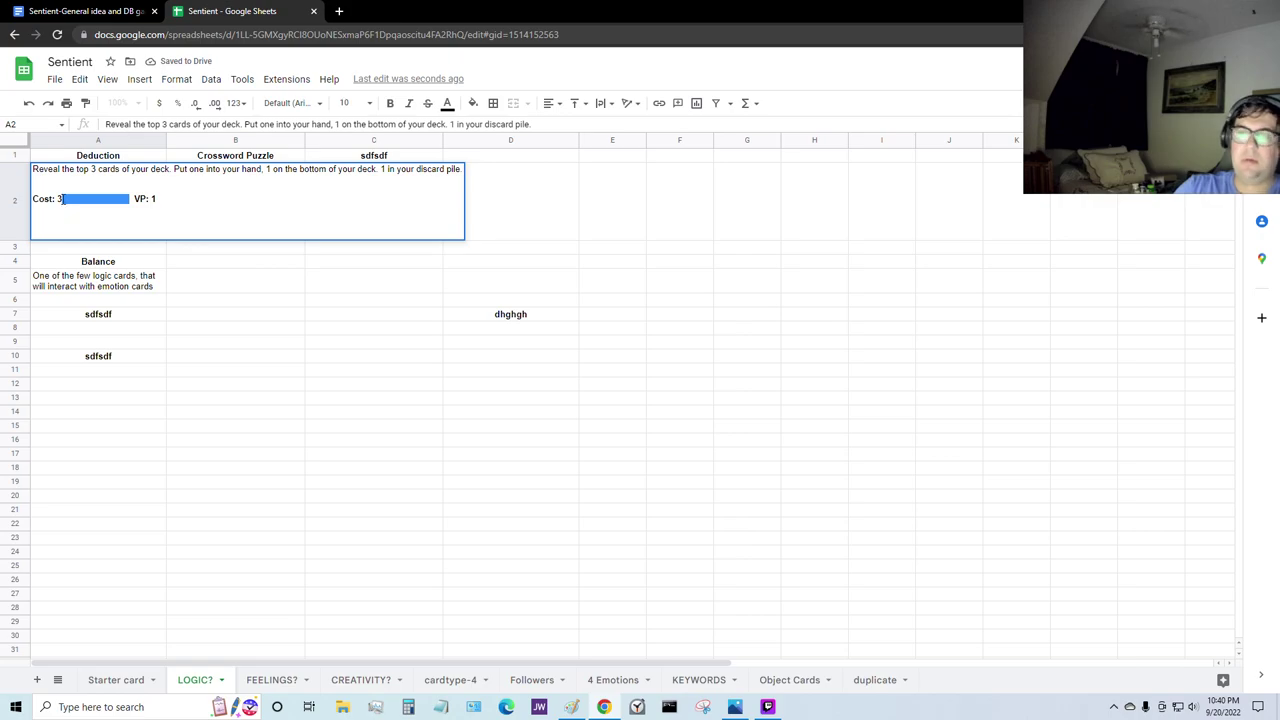
click(310, 538)
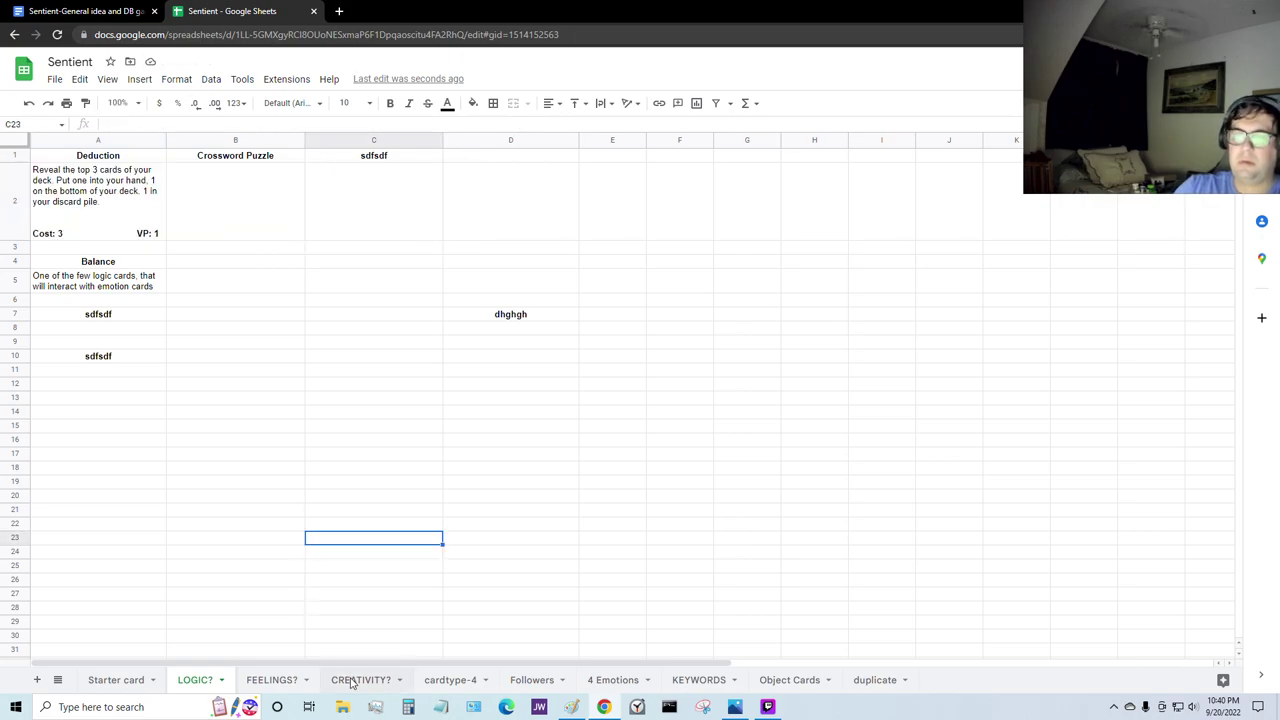
Step: Back on the Followers sheet, add the copied spacing and "VP: 3" after the cost in A2
click(533, 680)
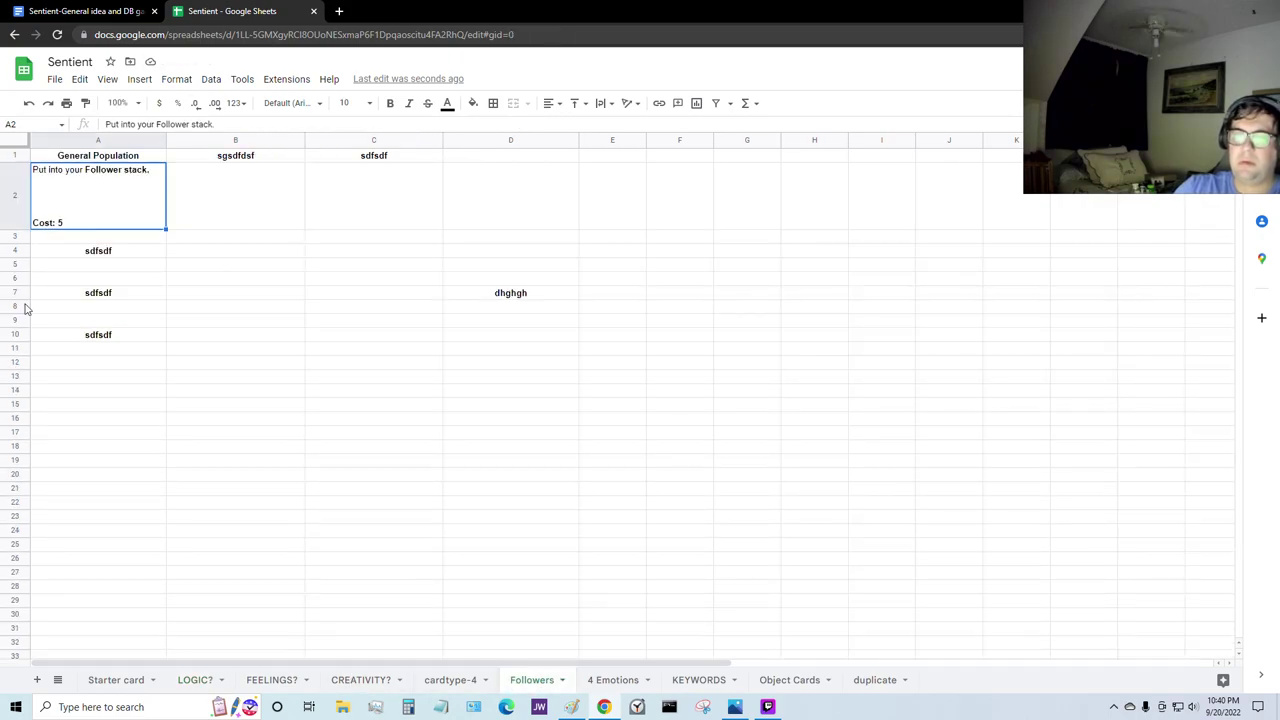
double_click(66, 222)
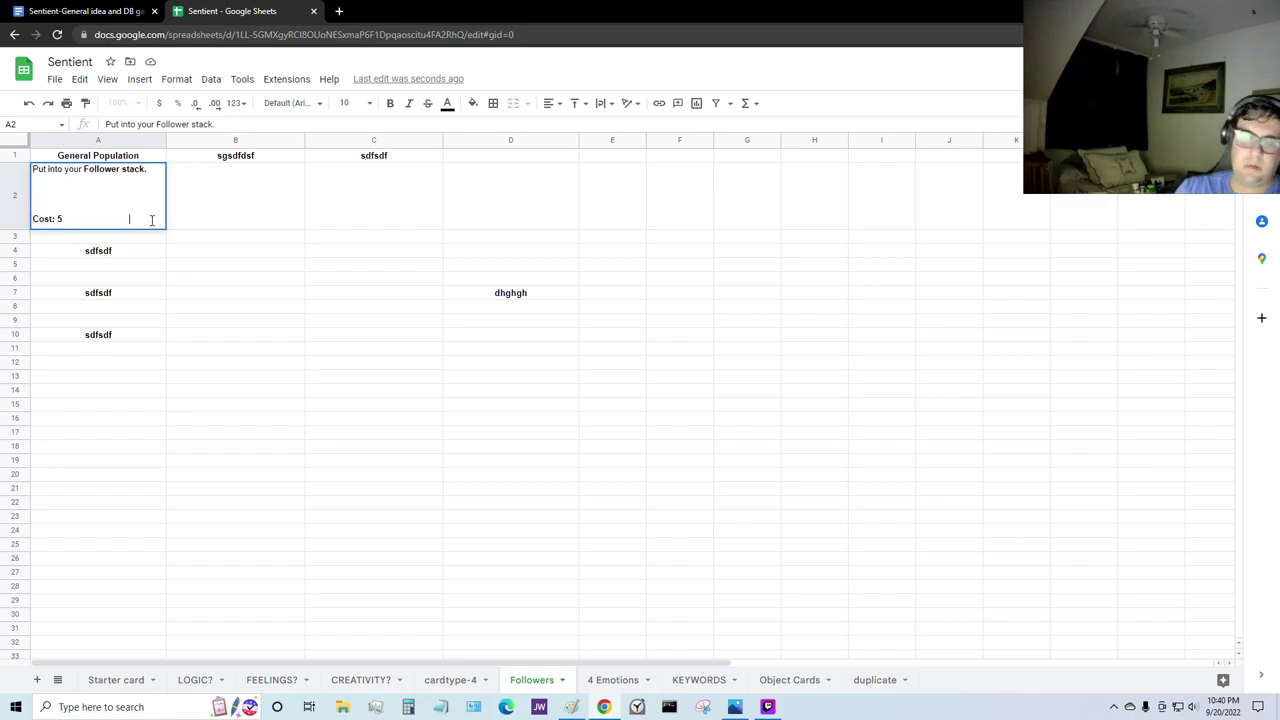
text(VP)
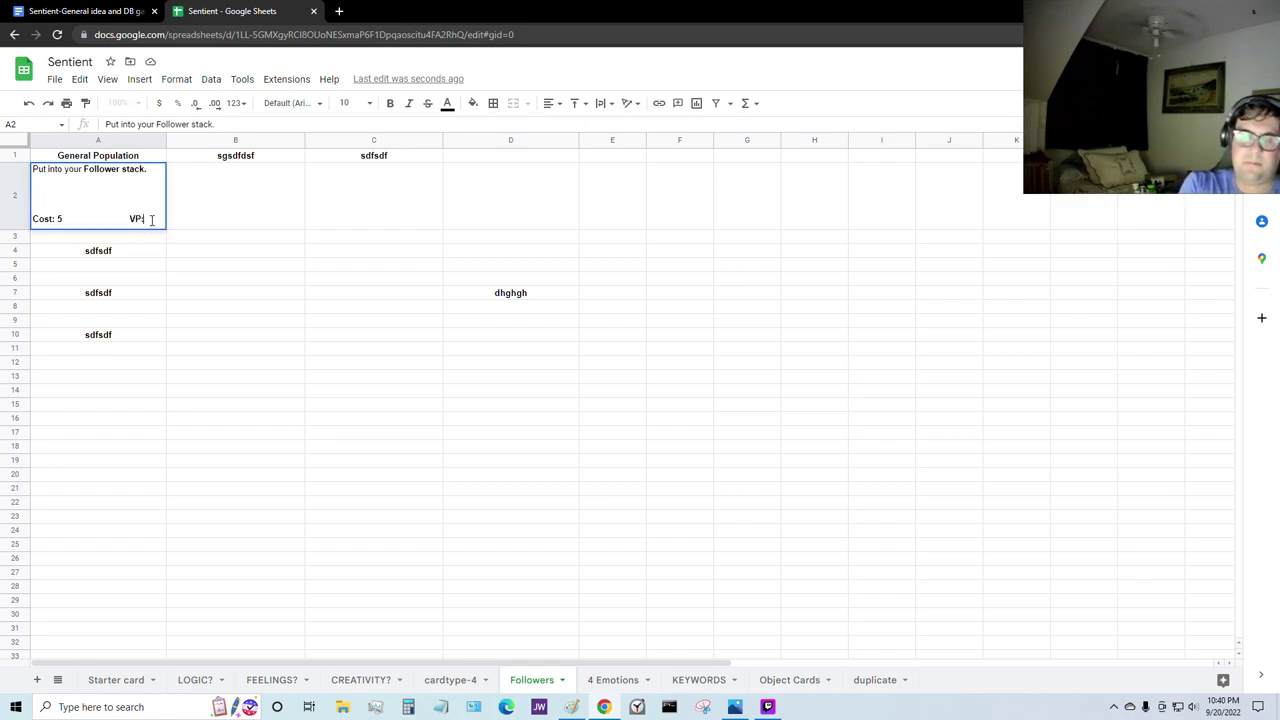
text(: 3)
key(Tab)
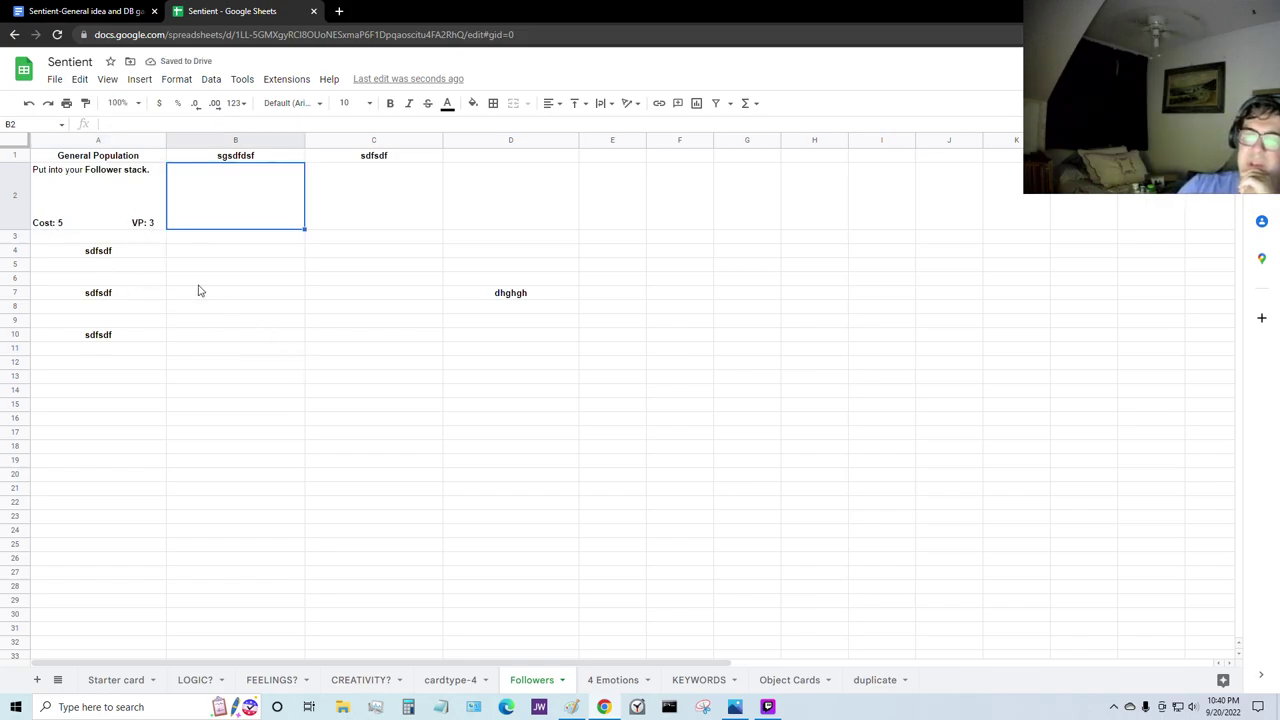
Step: Replace the placeholder heading in B1 with "Conspiracy Theoriest"
click(244, 309)
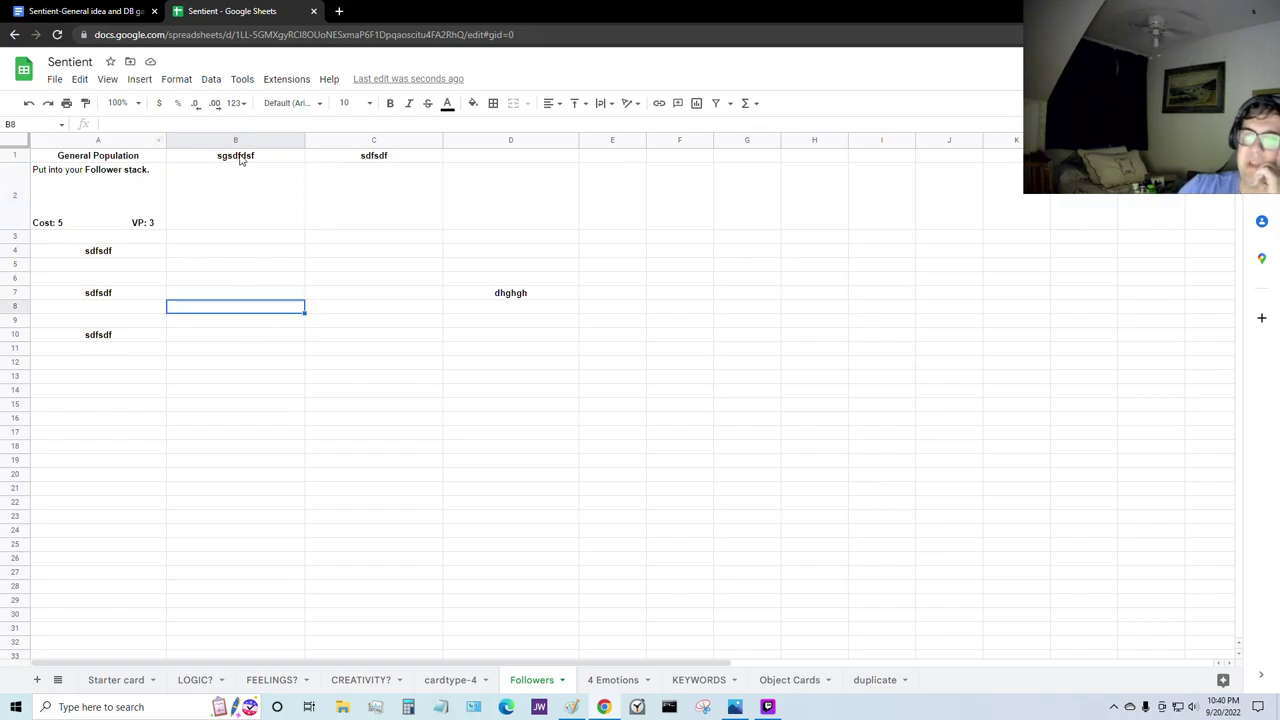
click(241, 158)
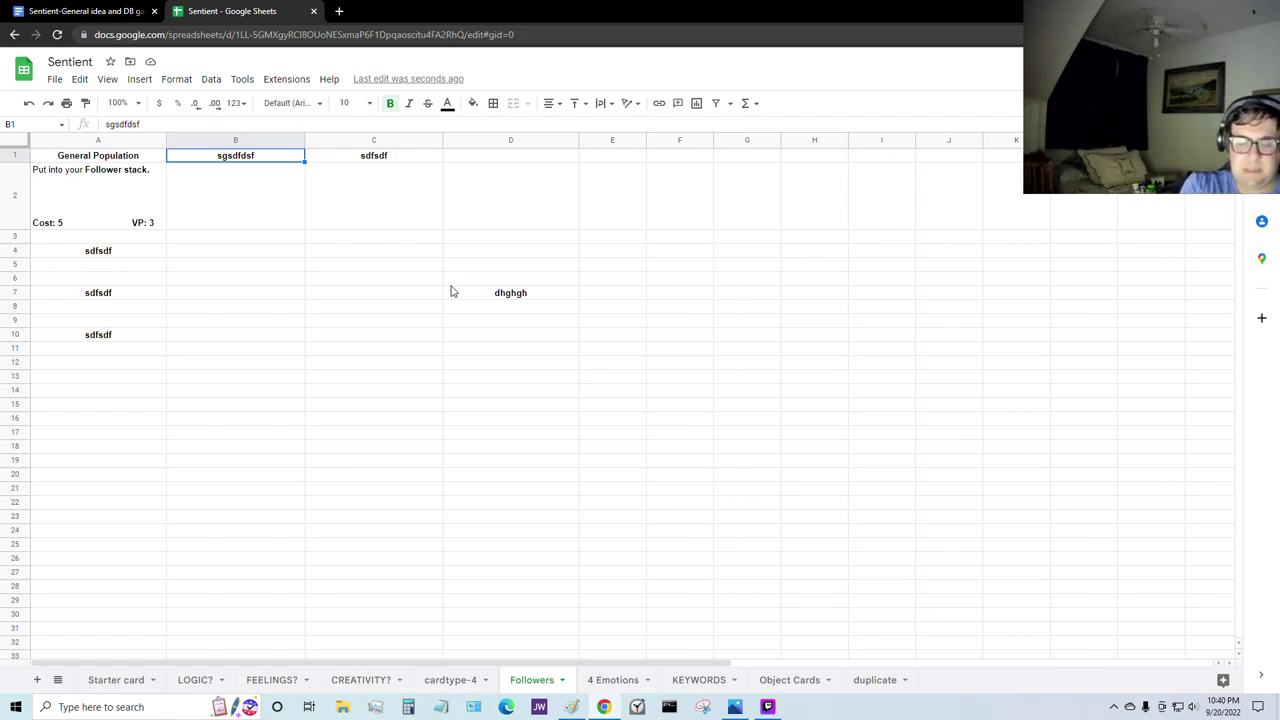
text(Con)
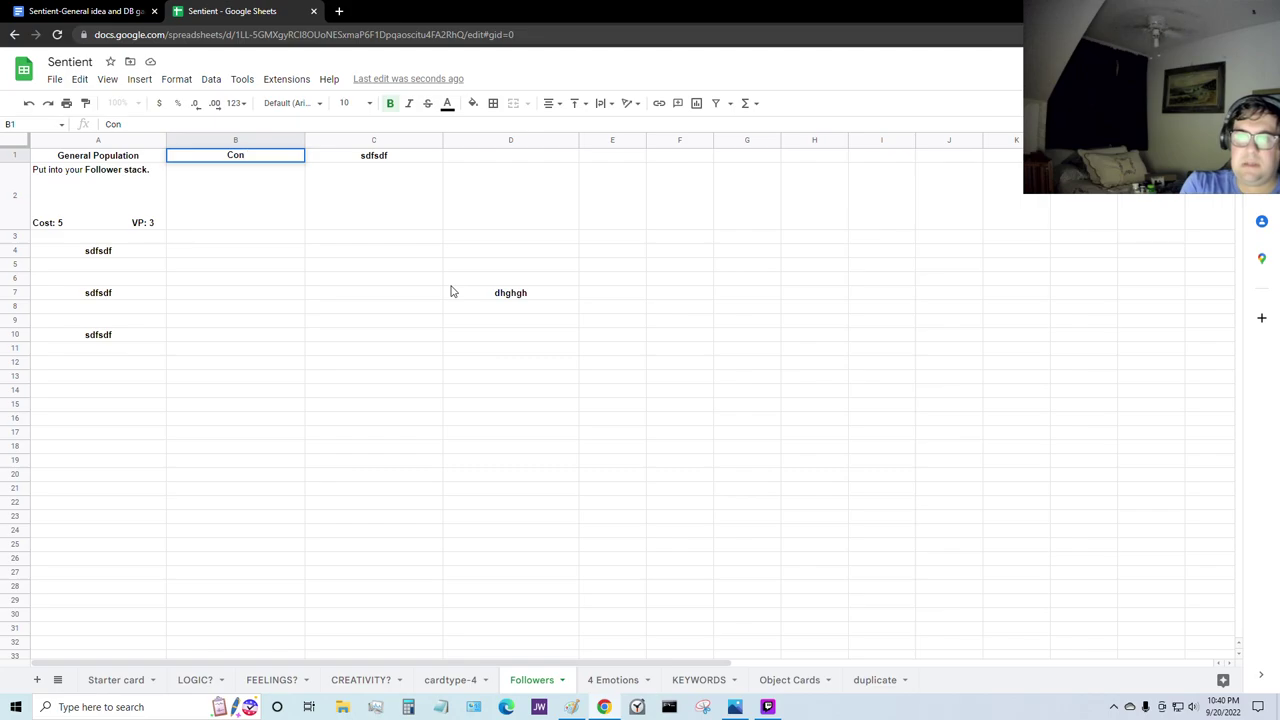
text(s)
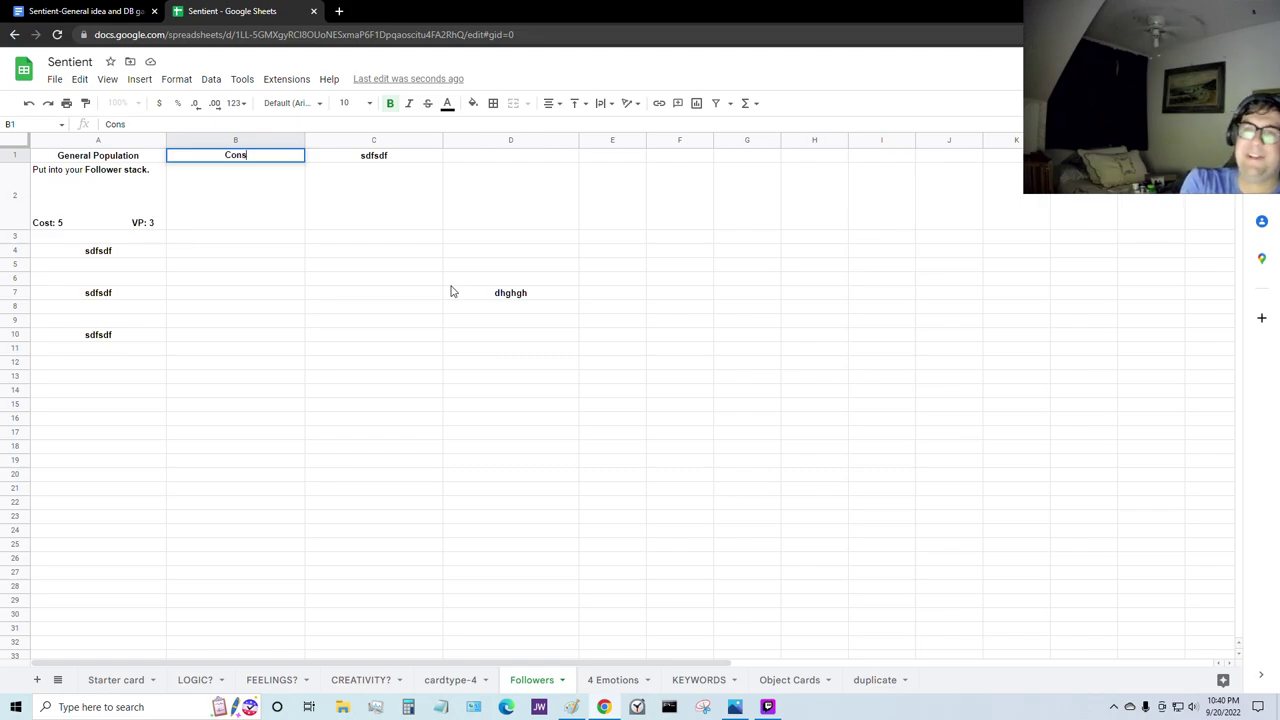
text(piracy)
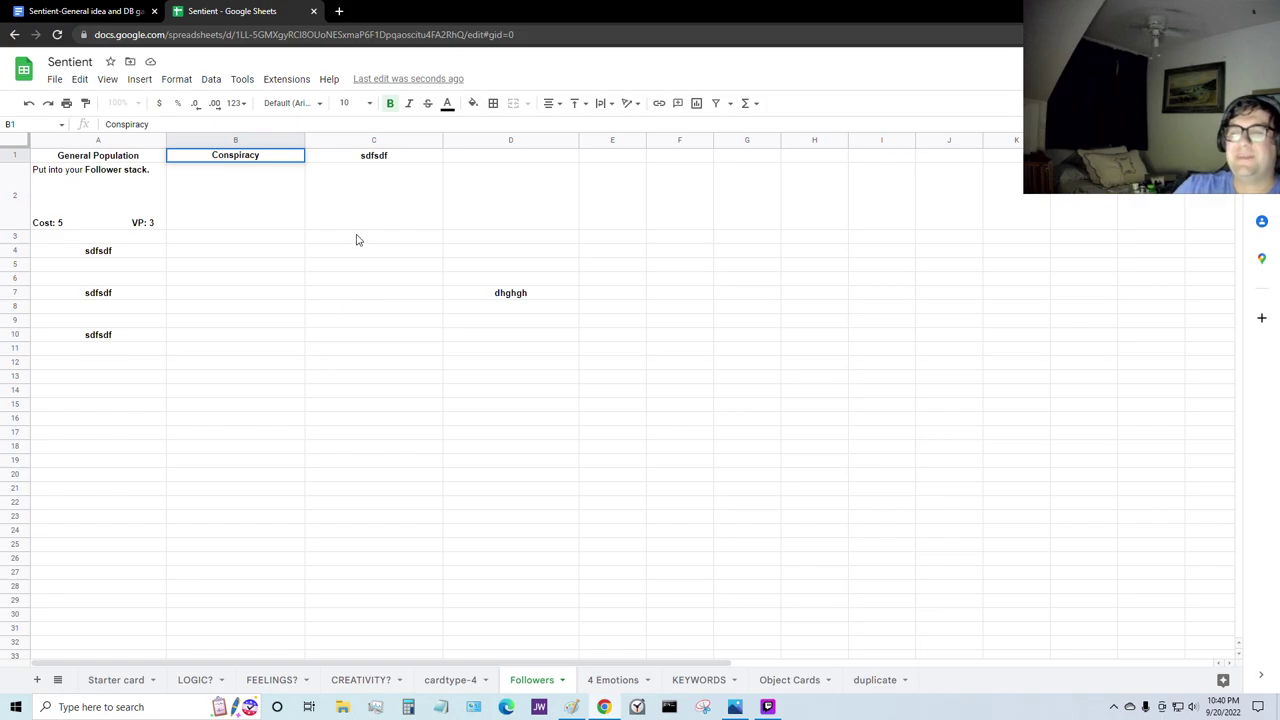
text(T)
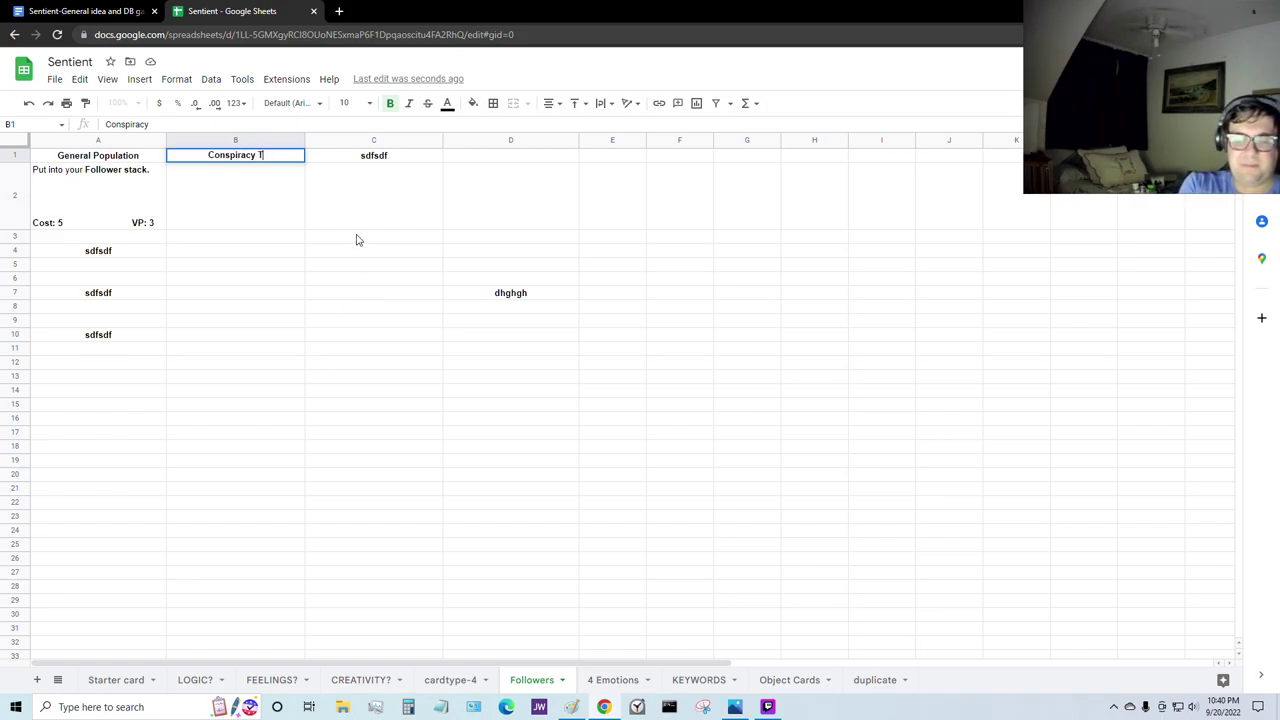
text(heoriest)
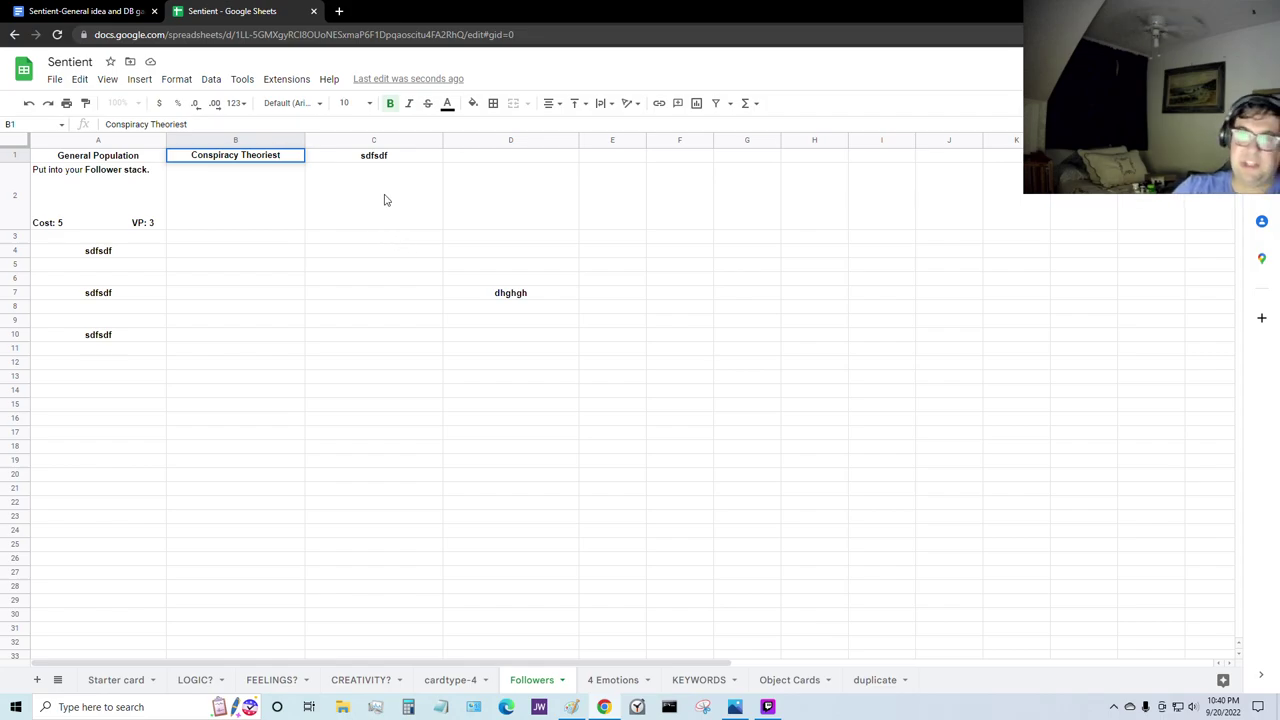
Step: Copy "Theoriest" from B1 into the to-do document below "the world?" and apply the suggested spelling
double_click(262, 155)
key(ctrl+c)
click(143, 20)
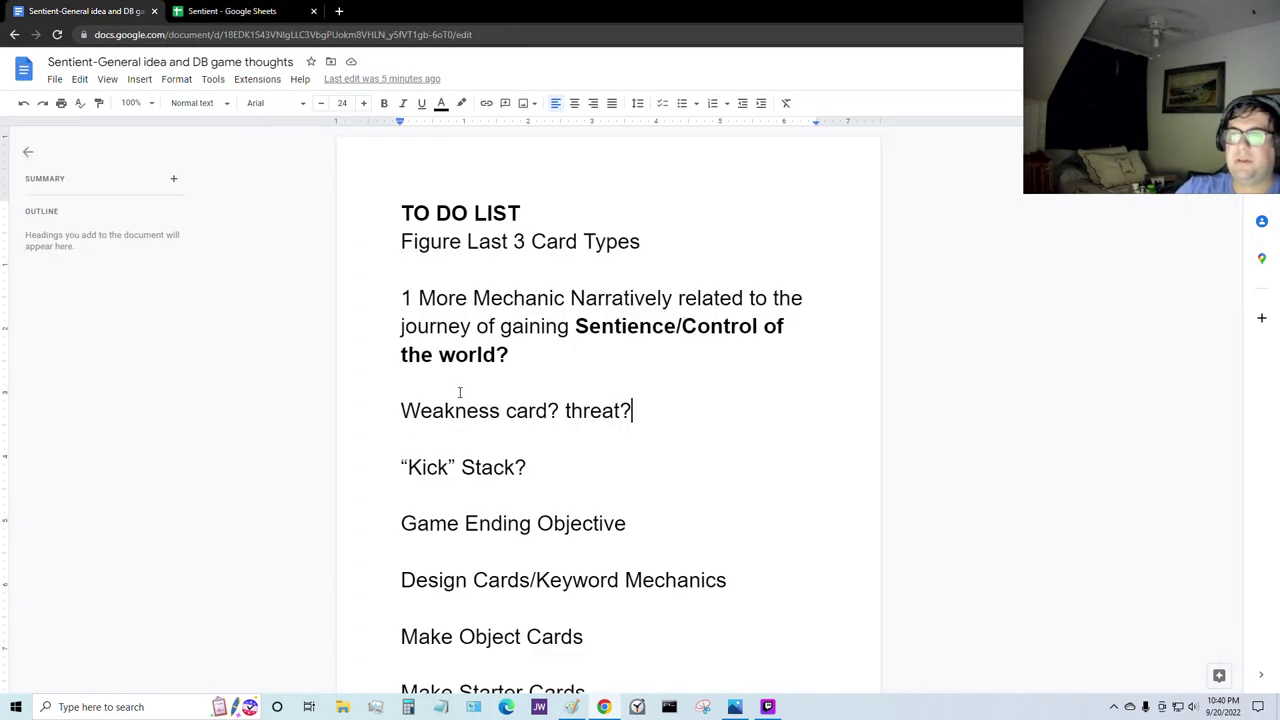
click(445, 380)
key(ctrl+v)
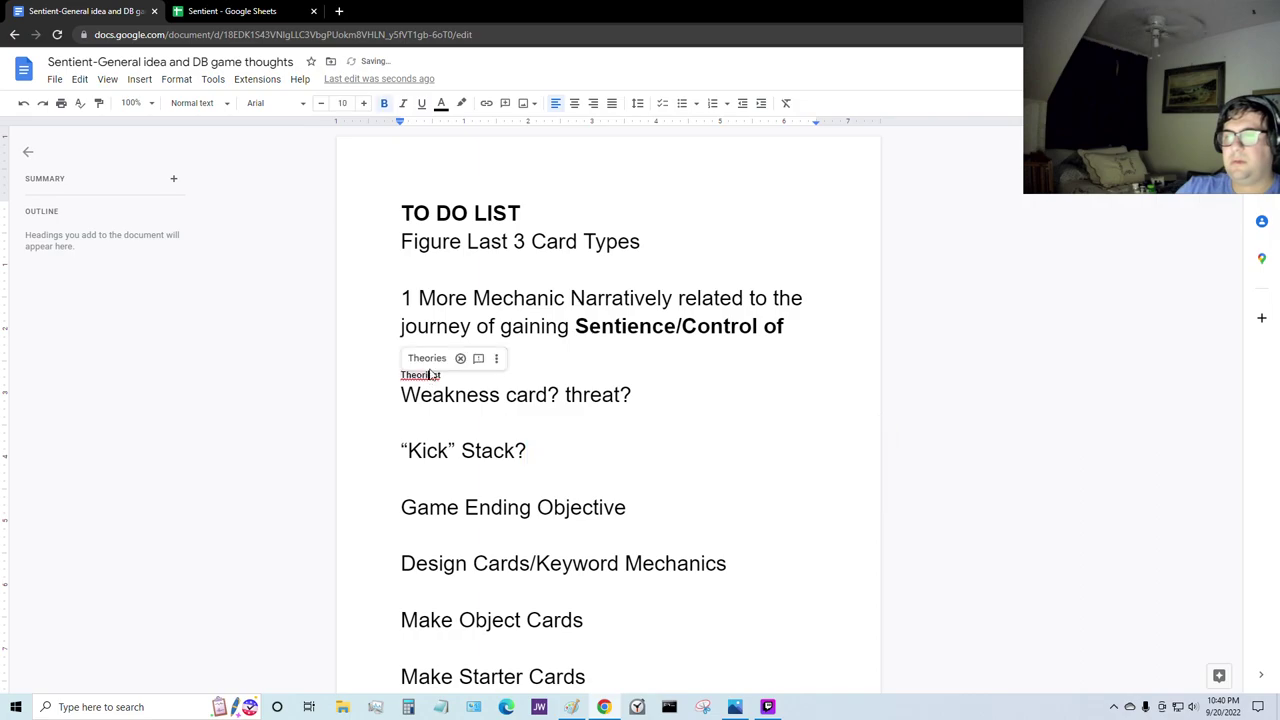
key(BackSpace)
Step: Change the pasted word back to "Theoriest", cut it from the document and return to the Sentient spreadsheet
drag(403, 375, 449, 374)
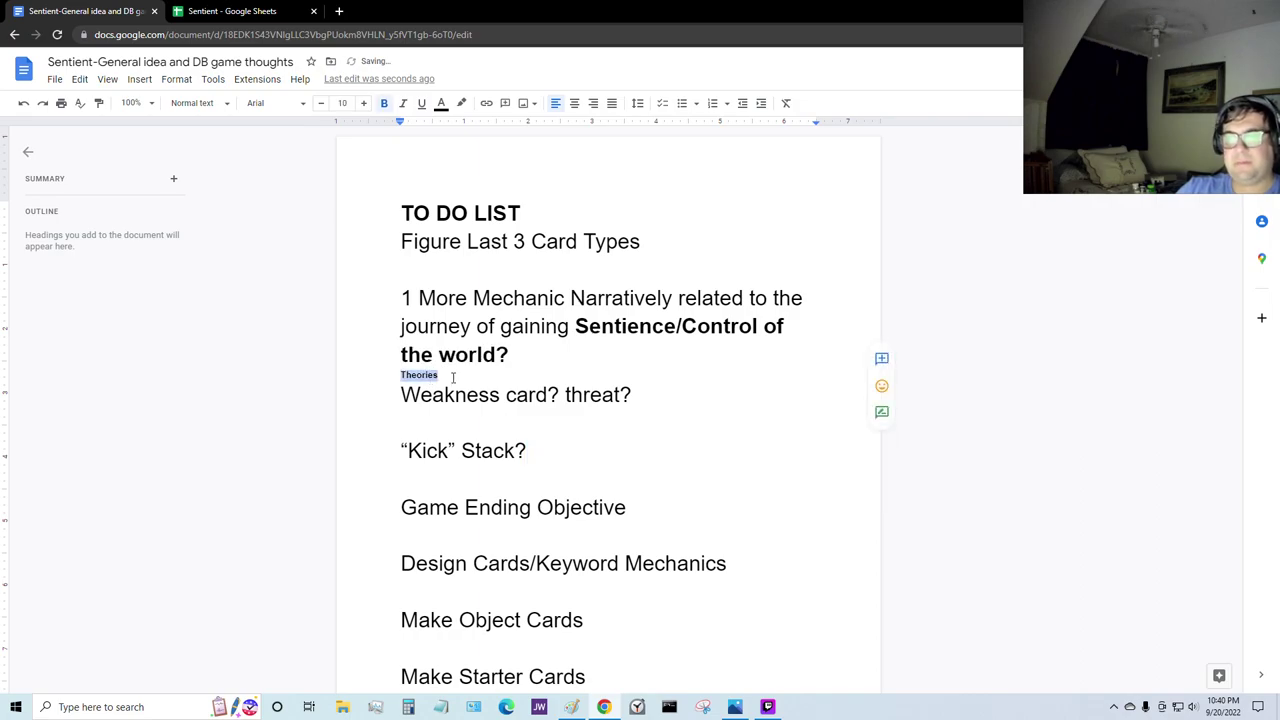
click(452, 375)
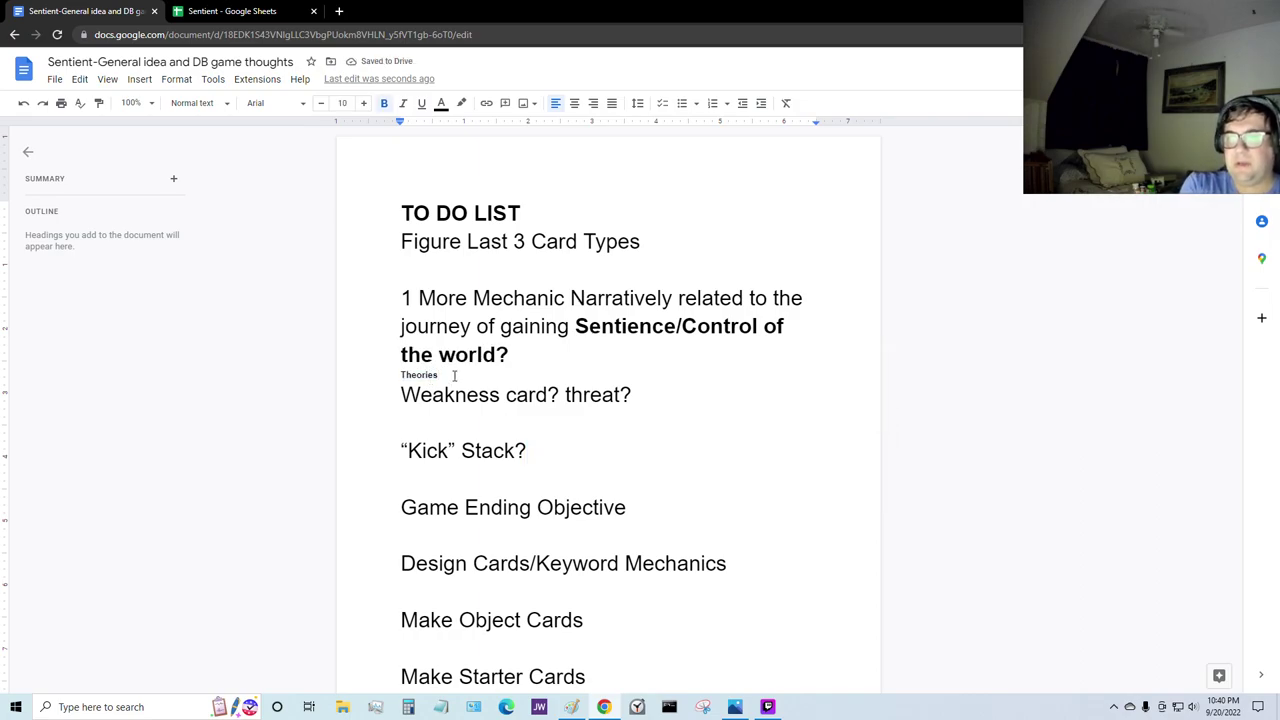
key(BackSpace)
text(st)
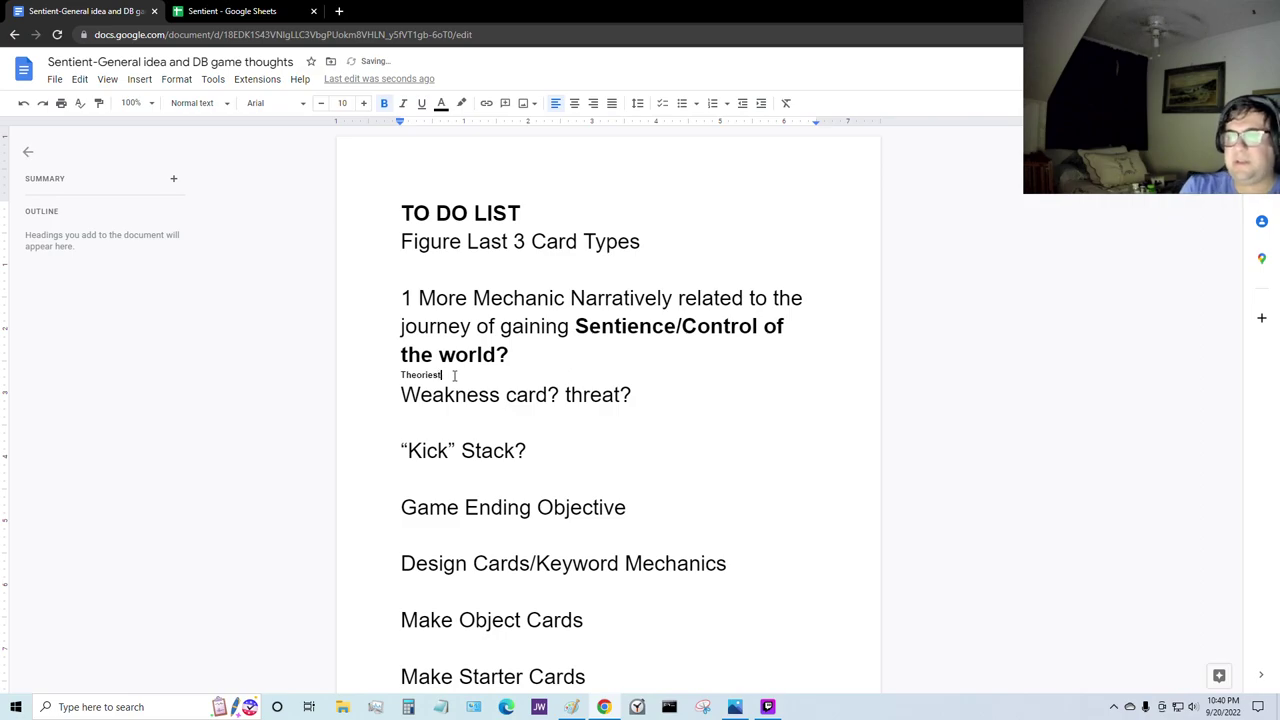
key(BackSpace)
drag(445, 375, 378, 371)
key(ctrl+x)
click(257, 10)
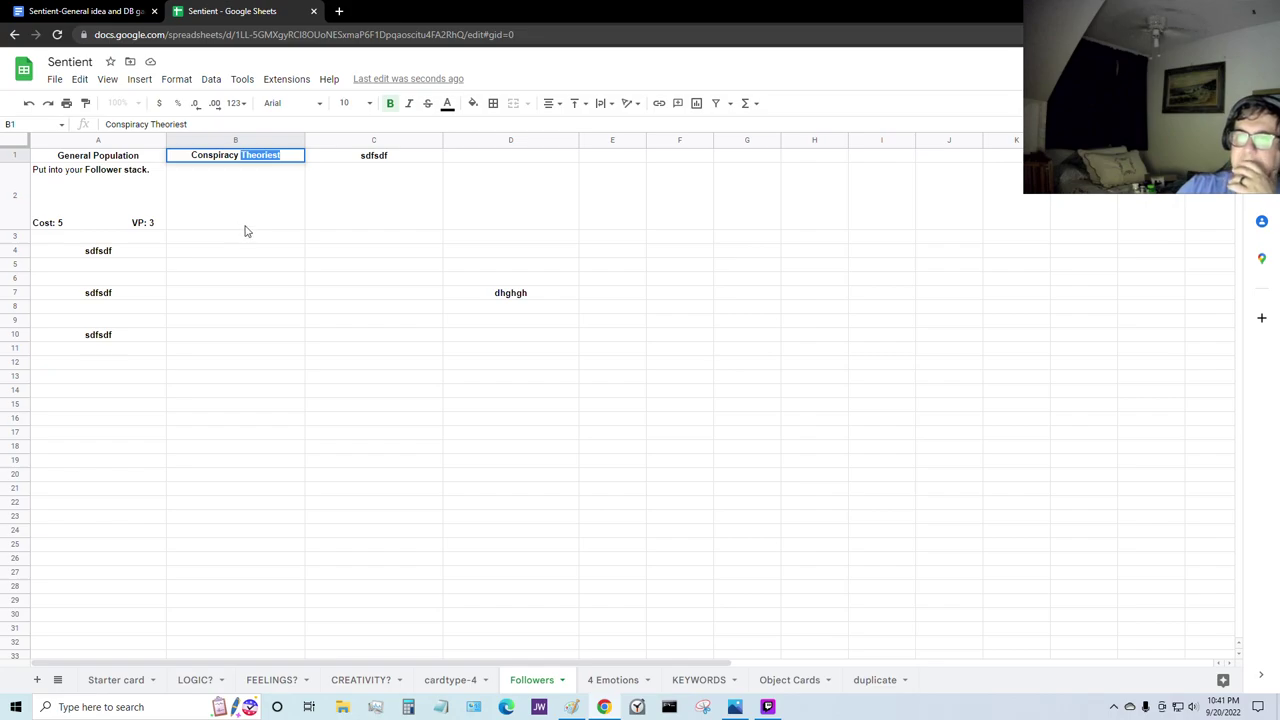
Step: Change the heading in B1 to "Conspiracy person"
click(277, 182)
click(294, 157)
double_click(294, 155)
drag(290, 155, 243, 155)
key(BackSpace)
text(per)
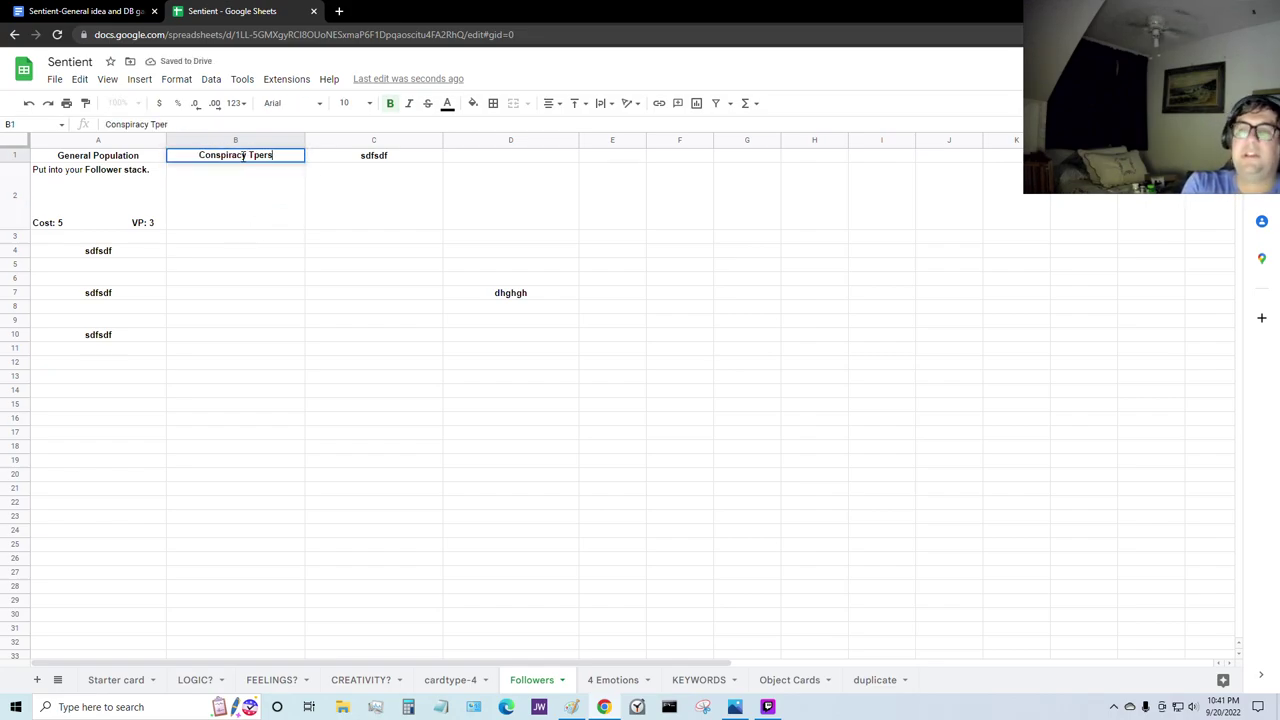
key(BackSpace)
key(BackSpace)
key(BackSpace)
key(BackSpace)
text(person)
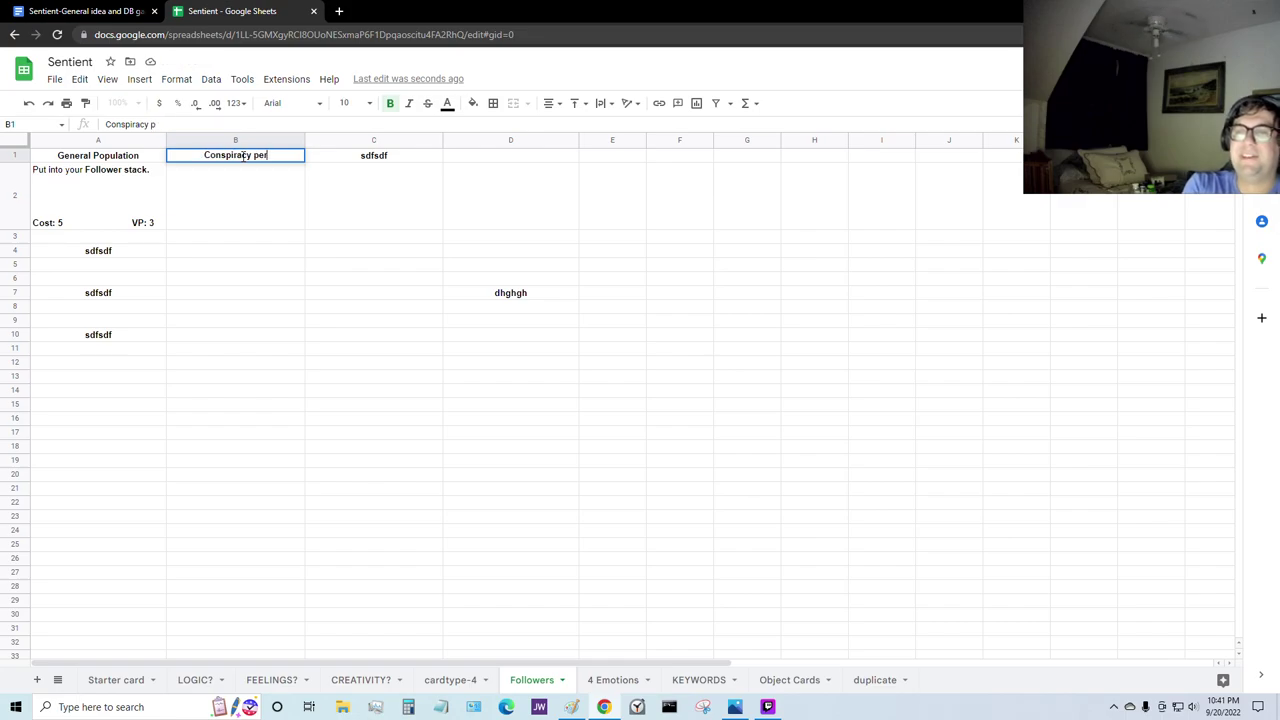
Step: Start the card text in B2 with blank lines followed by "Cost: 3" in bold
click(268, 210)
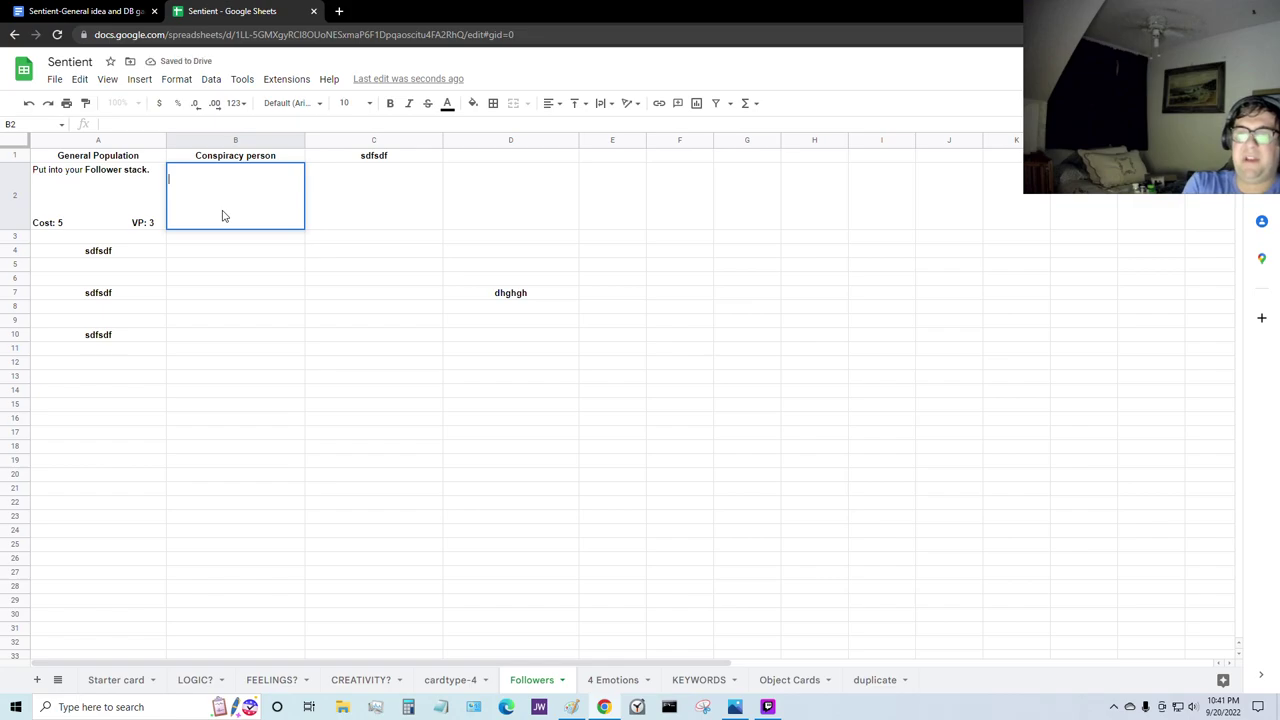
double_click(224, 216)
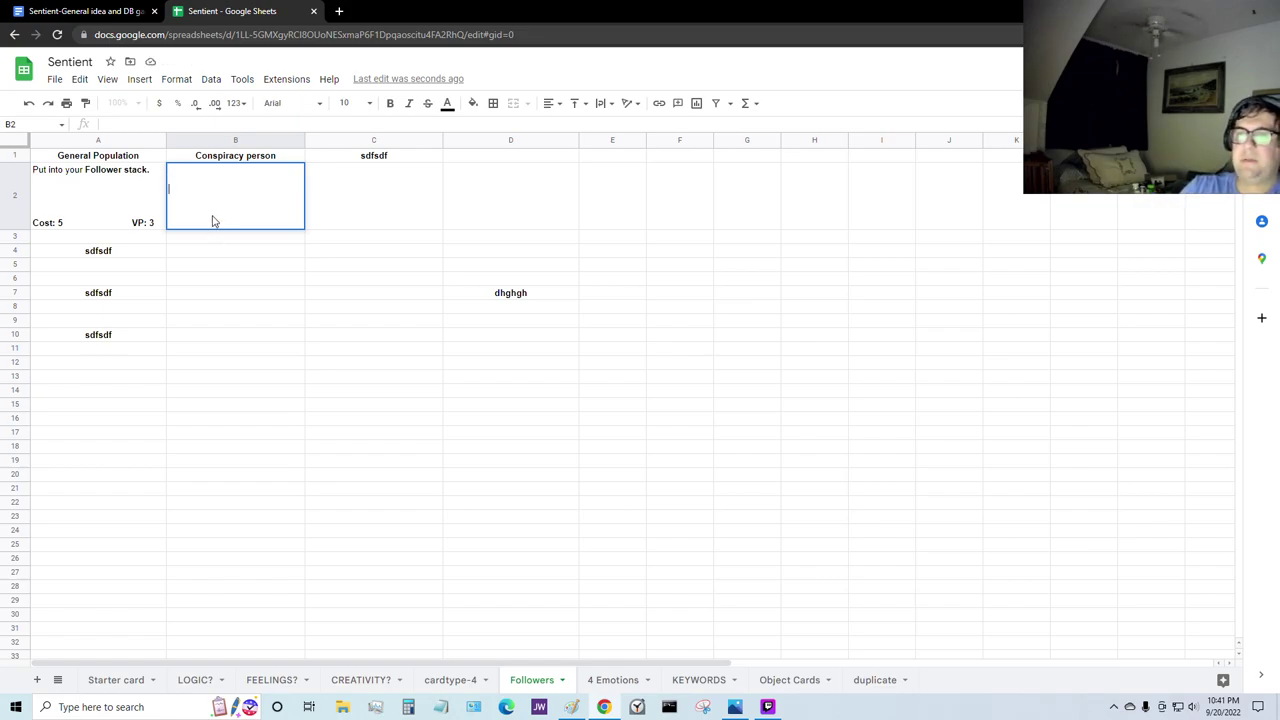
key(ctrl+b)
text(Cost)
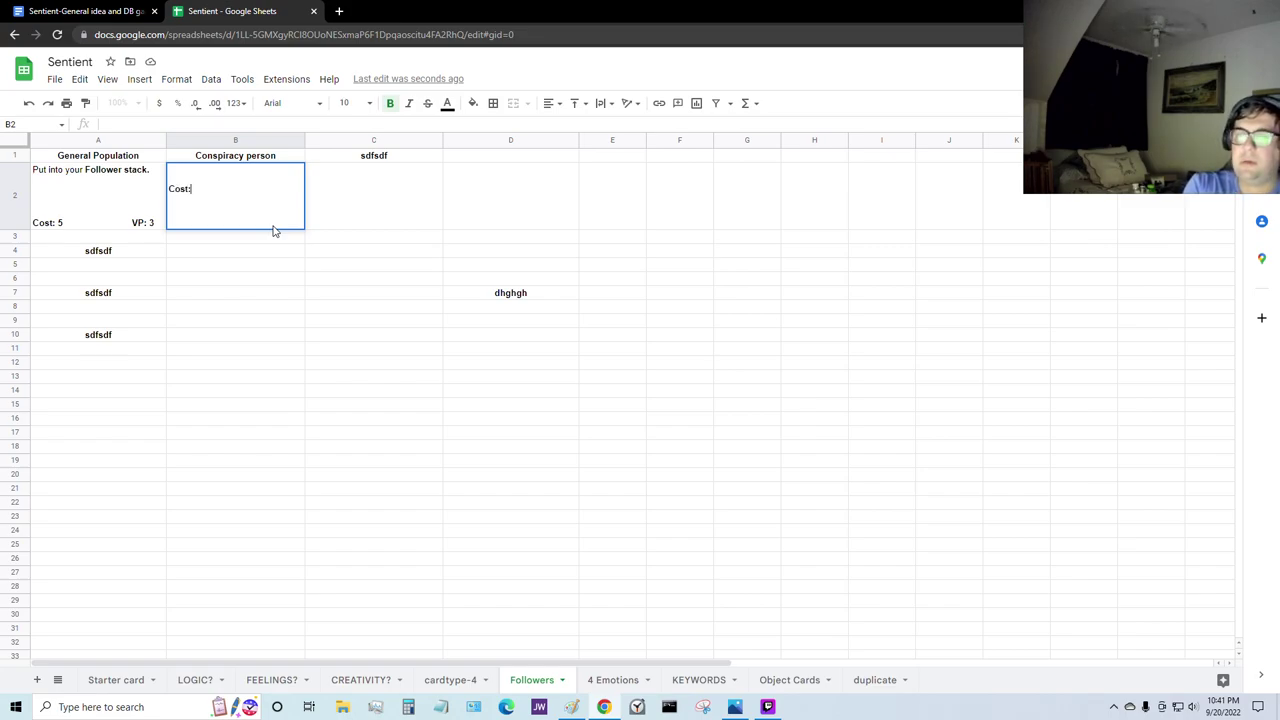
text(: 3)
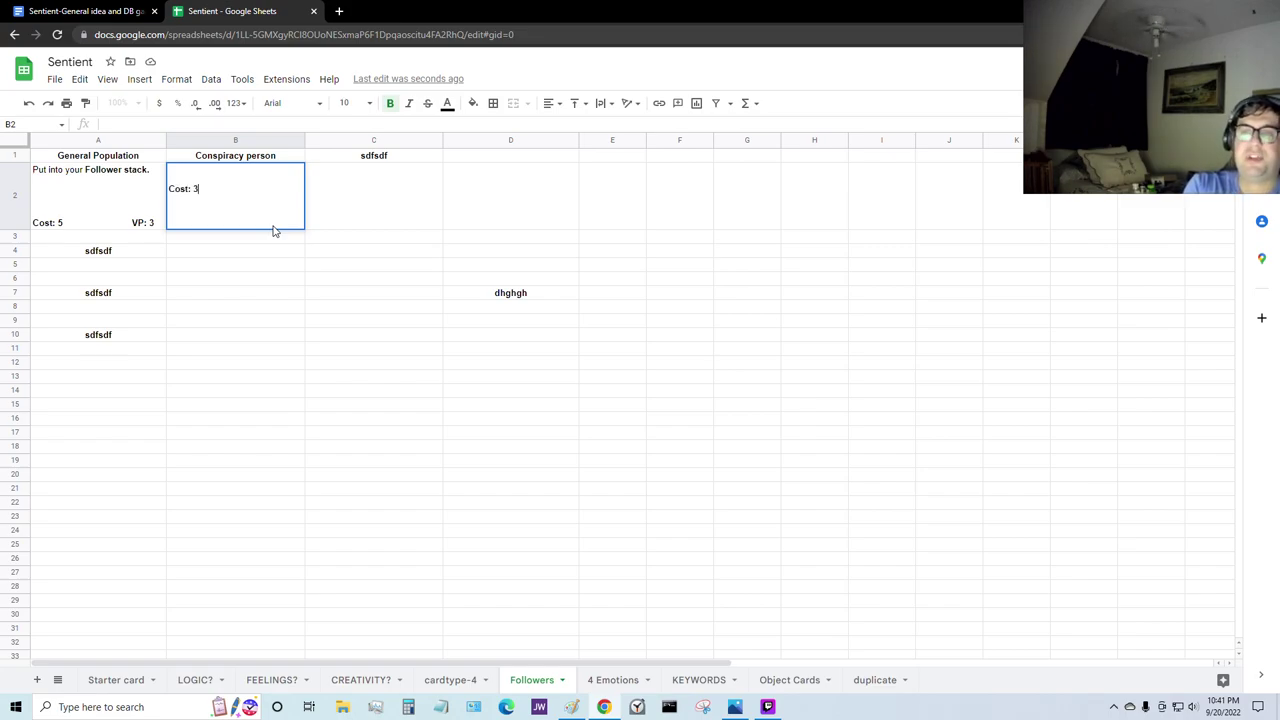
text( Themes)
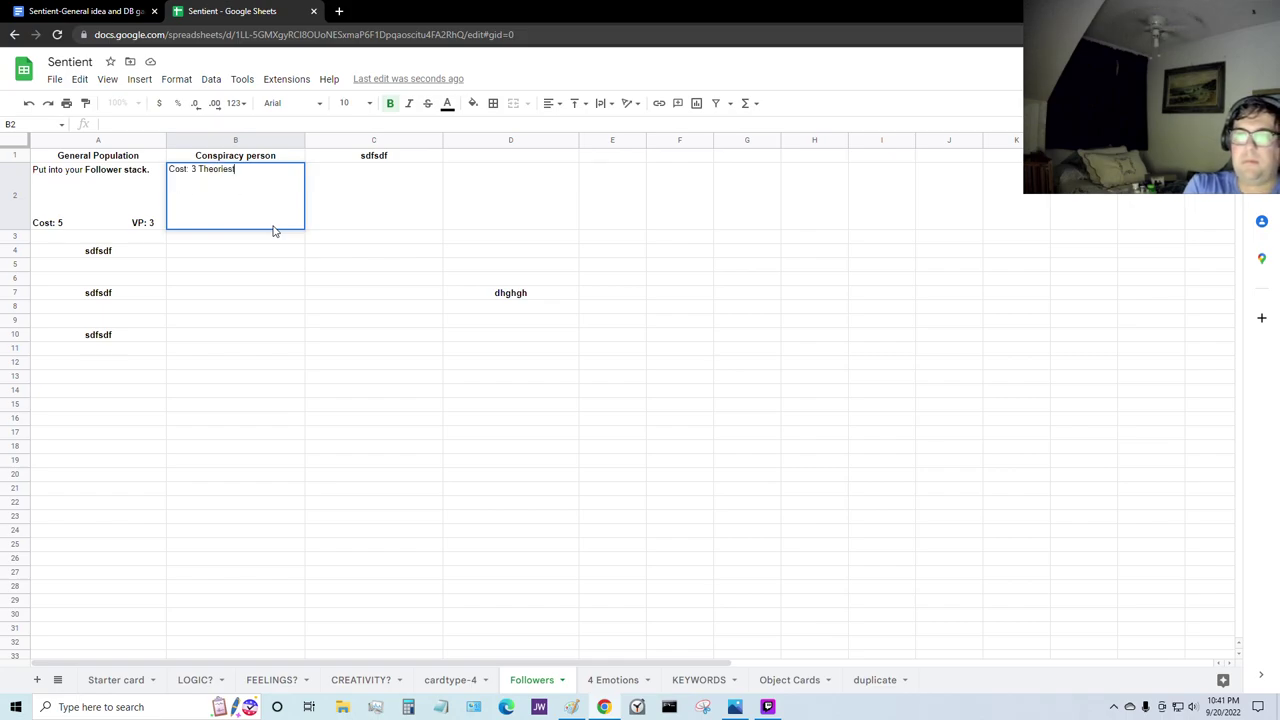
key(BackSpace)
key(BackSpace)
key(BackSpace)
key(BackSpace)
key(BackSpace)
key(BackSpace)
key(BackSpace)
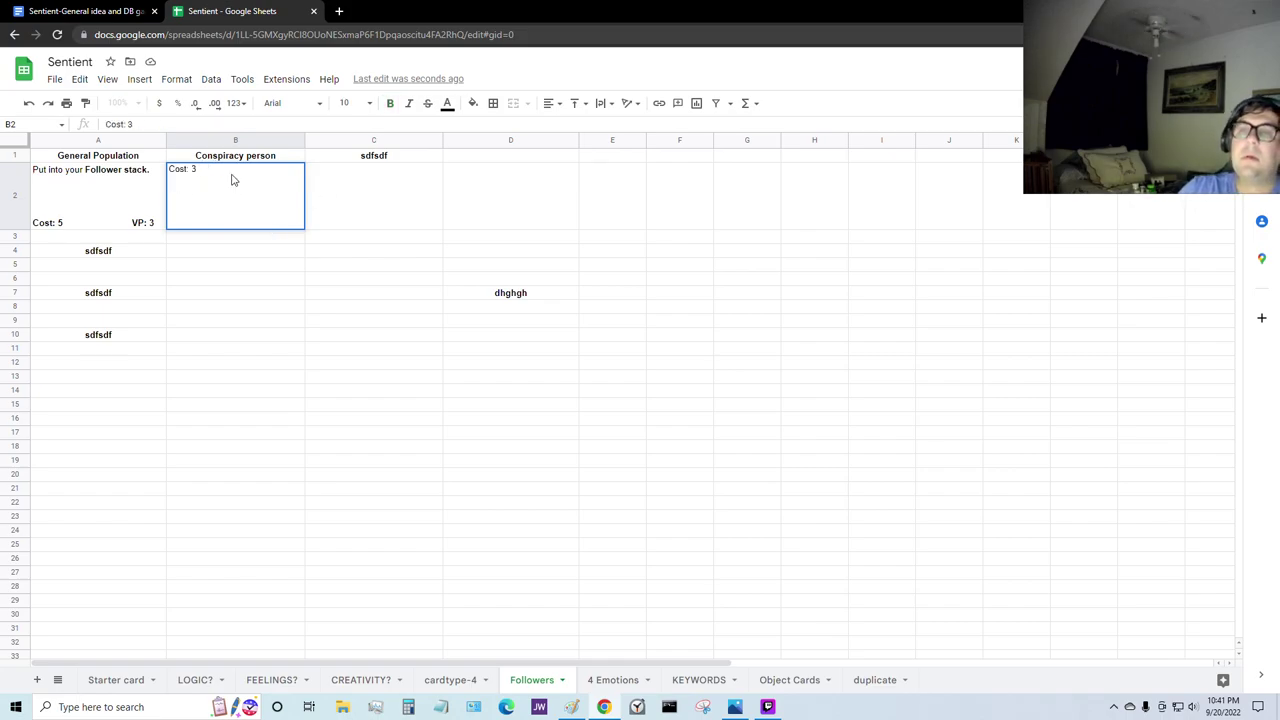
Step: Make the "Cost: 3" text in B2 bold
triple_click(188, 172)
key(ctrl+b)
click(224, 298)
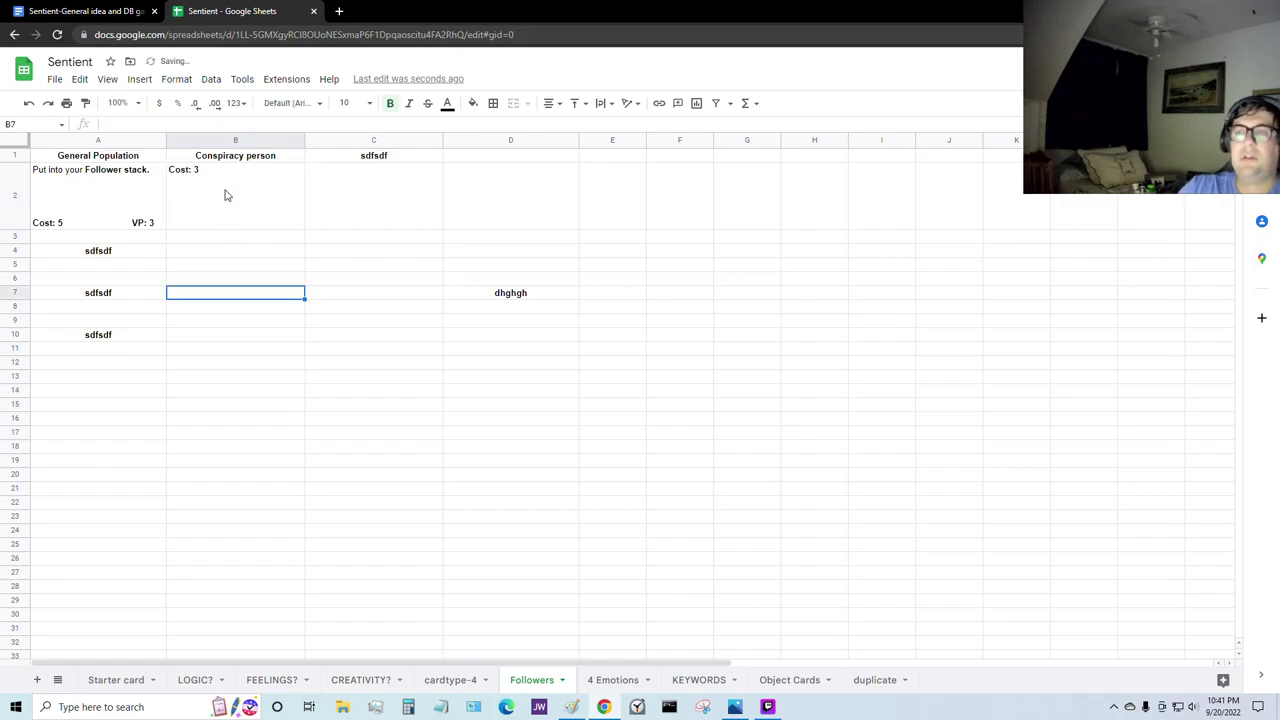
click(223, 180)
double_click(201, 170)
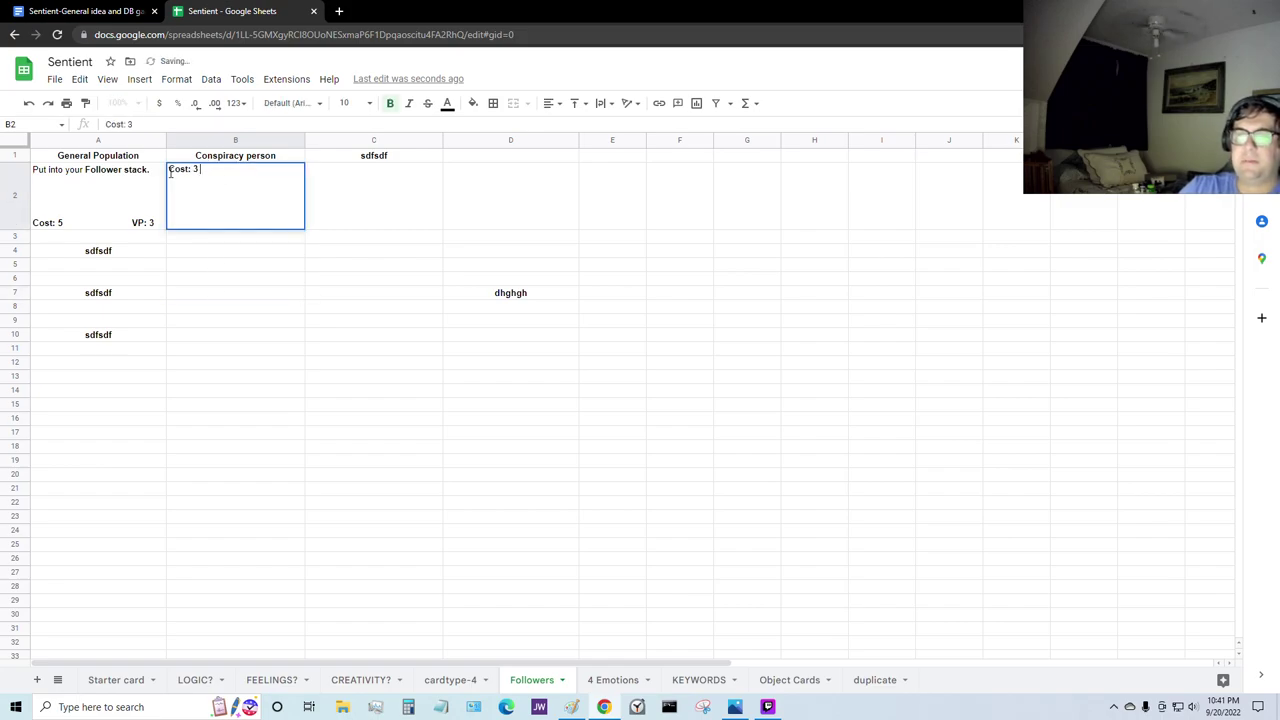
key(Return)
click(203, 188)
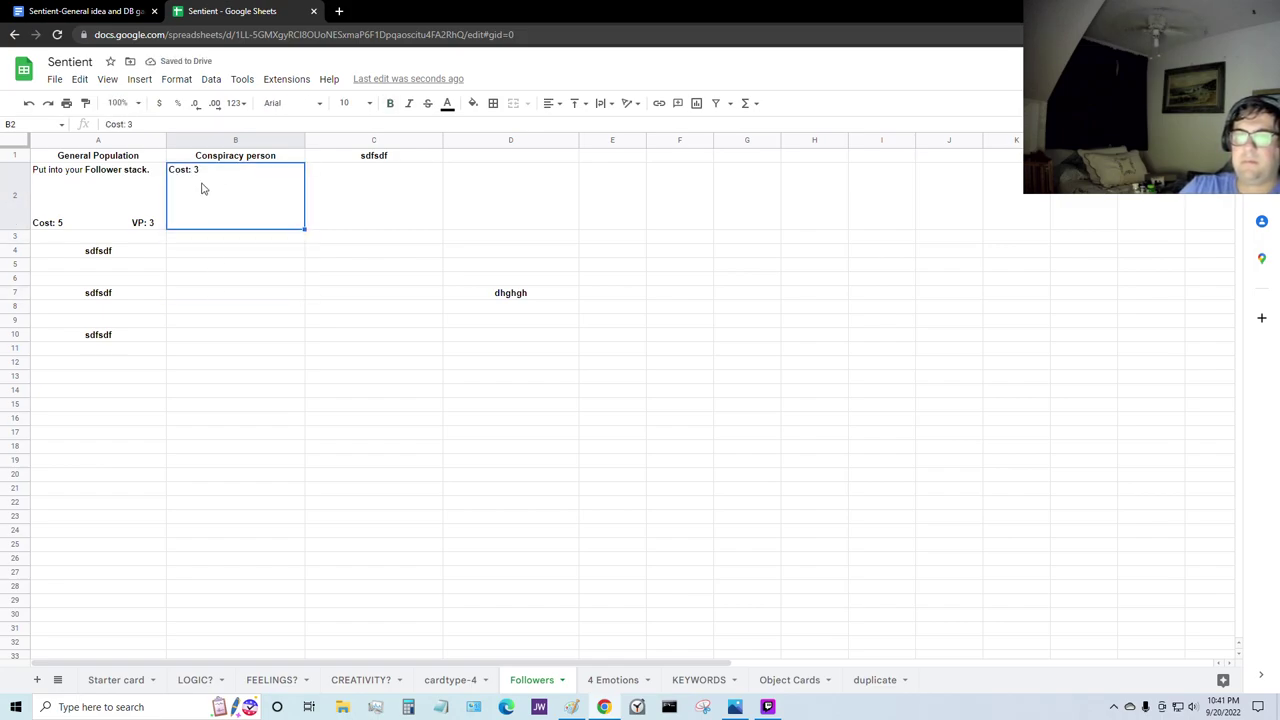
Step: Replace the contents of B2 with "Goes into your discard pile per usual" in regular weight
key(ctrl+a)
key(BackSpace)
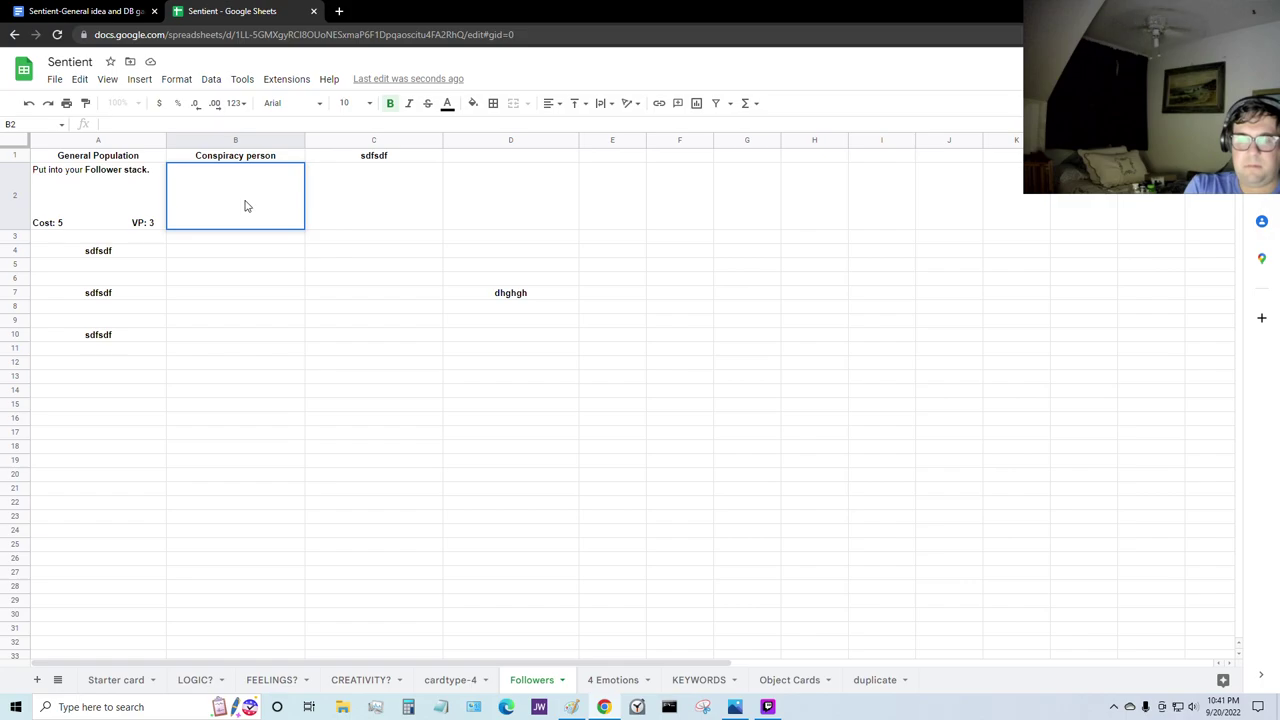
text(Cost)
key(BackSpace)
key(BackSpace)
key(BackSpace)
key(BackSpace)
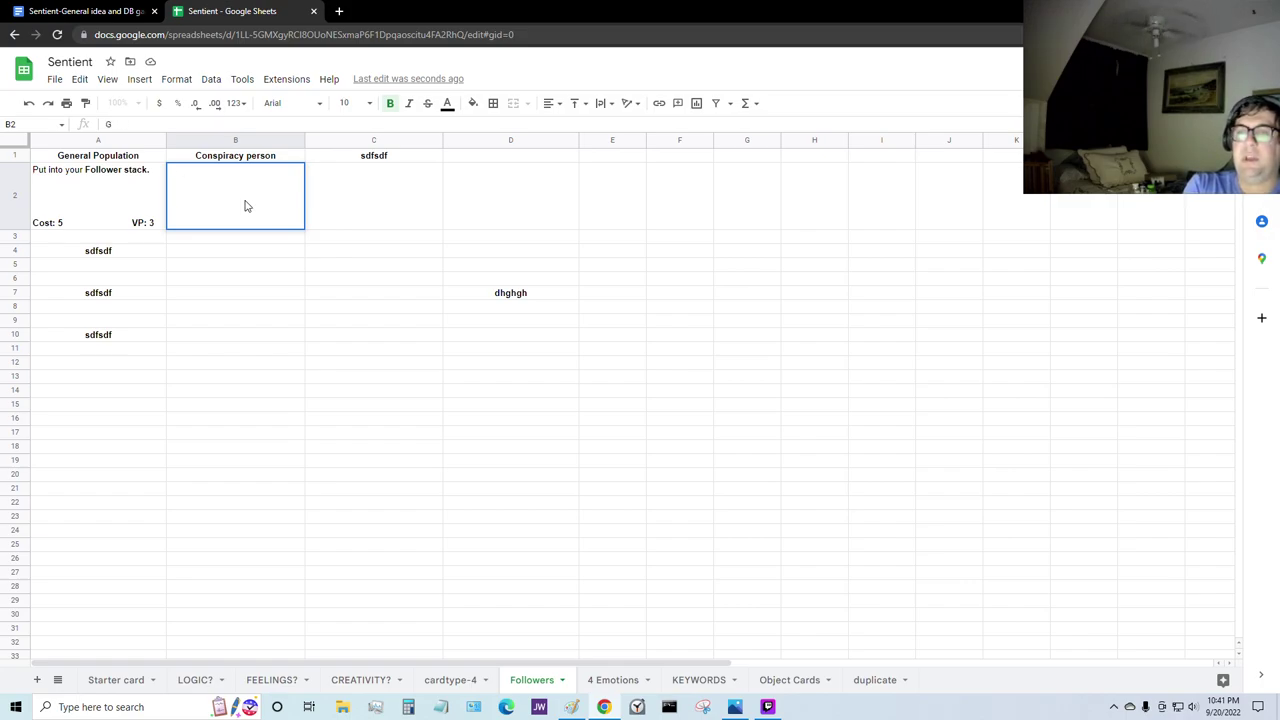
text(Goes intoy you)
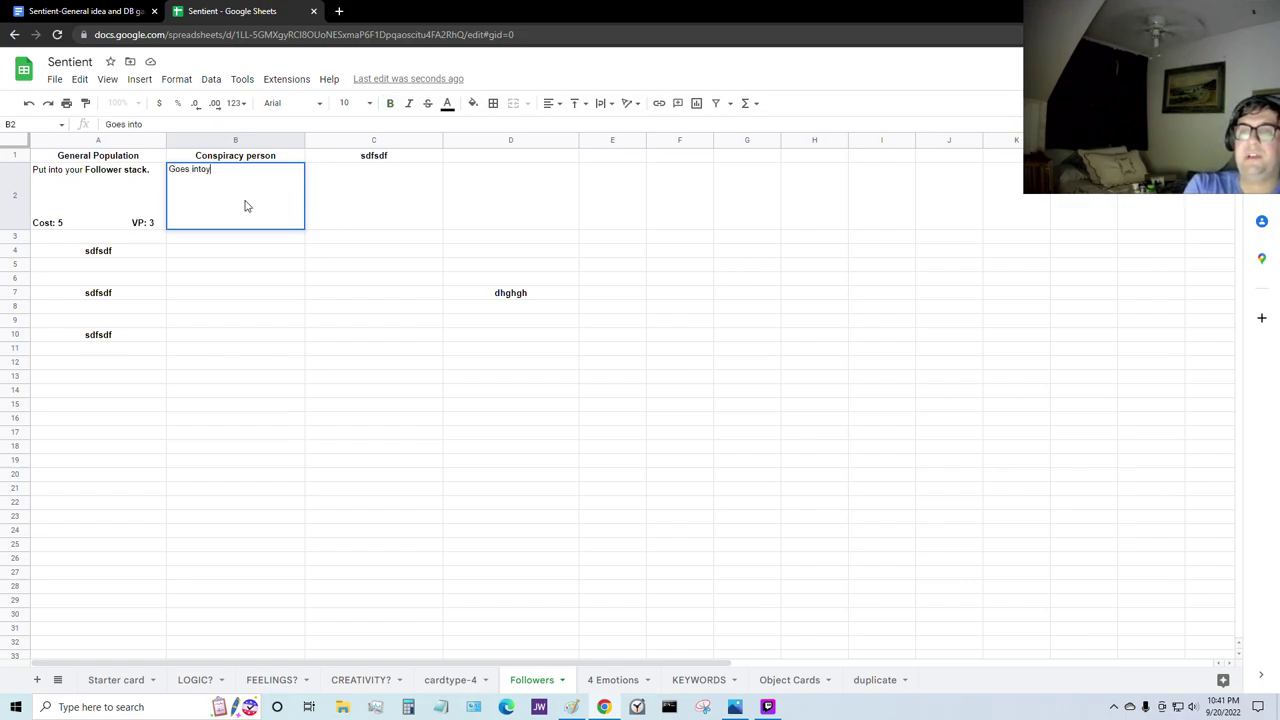
key(BackSpace)
key(BackSpace)
key(BackSpace)
text(yo)
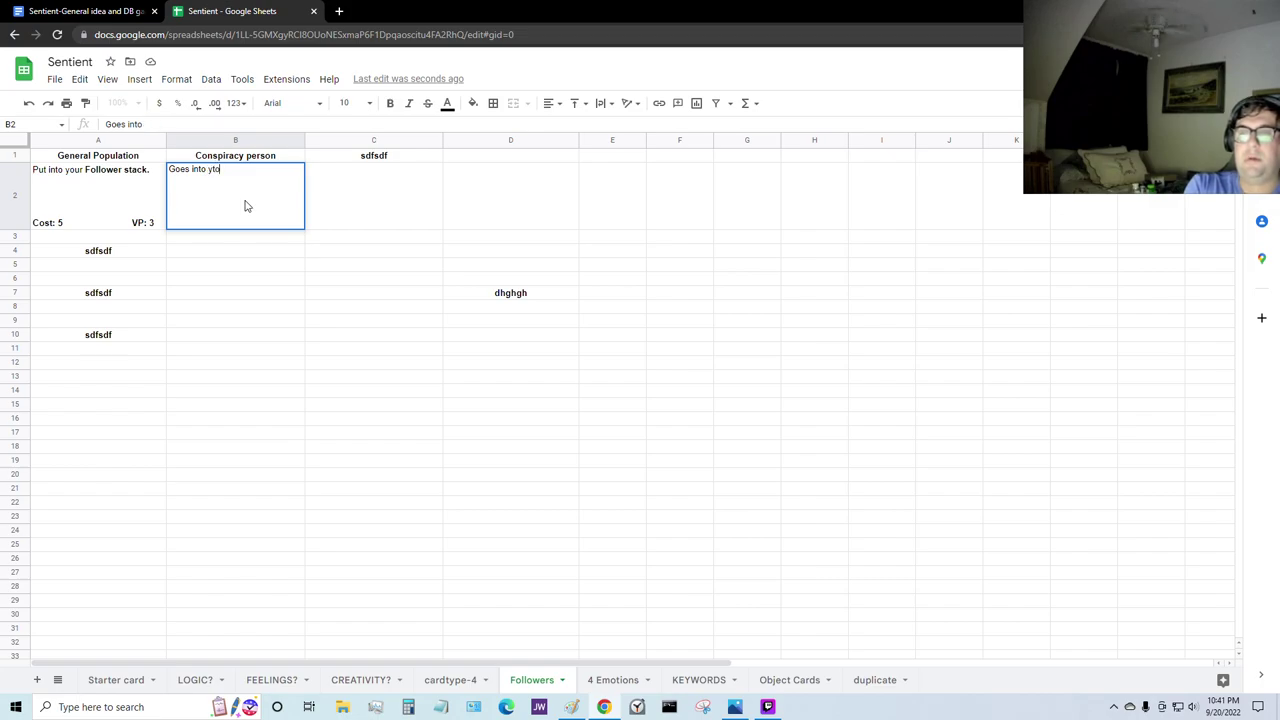
key(BackSpace)
text(uu)
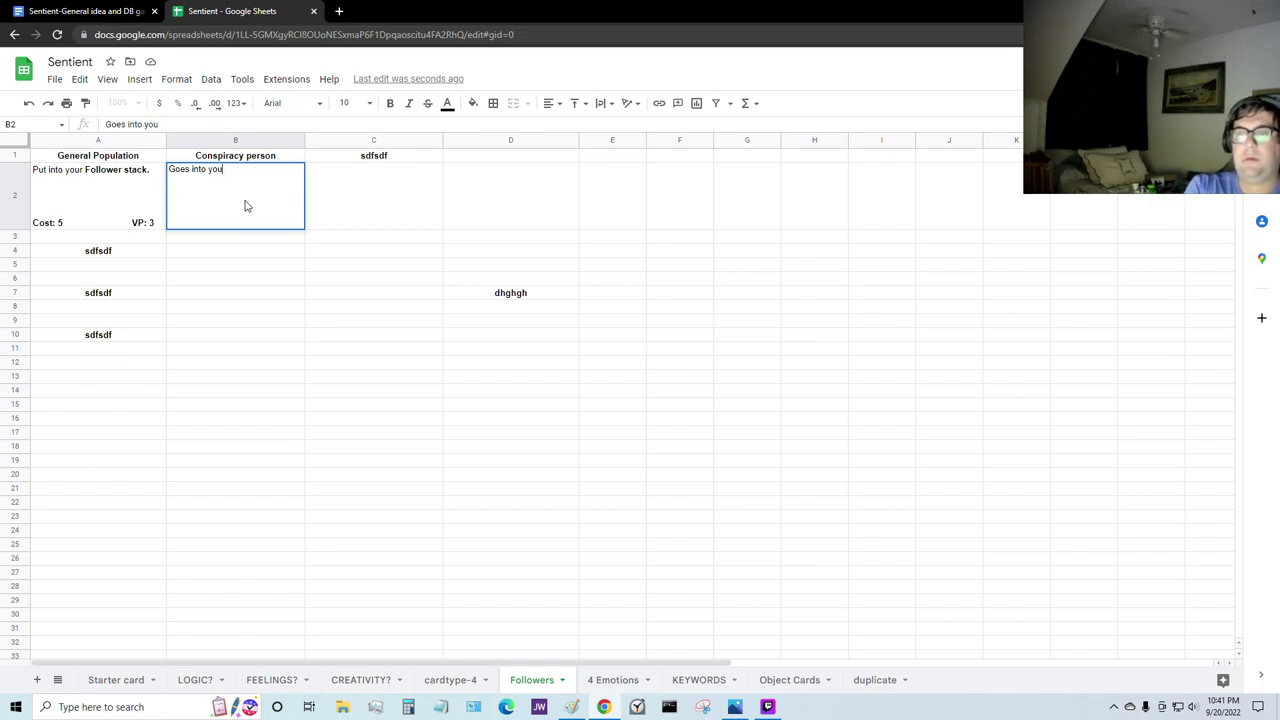
text(r discard)
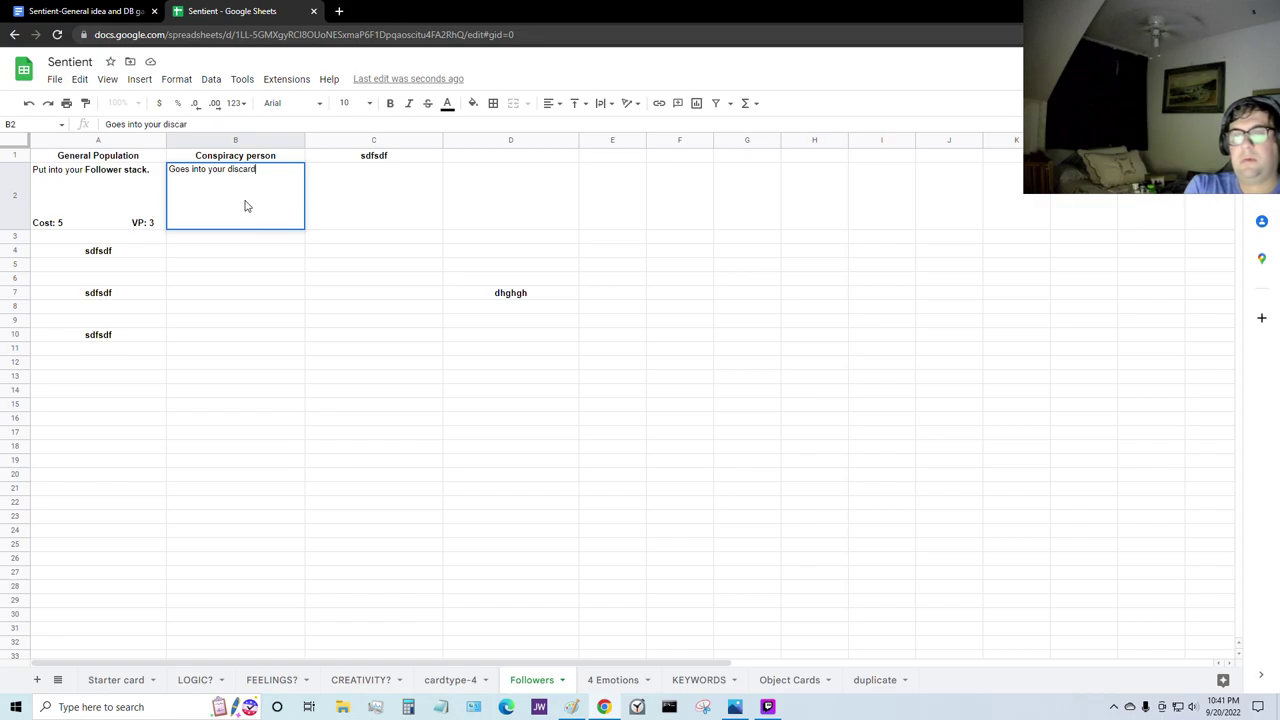
text( pile per usual)
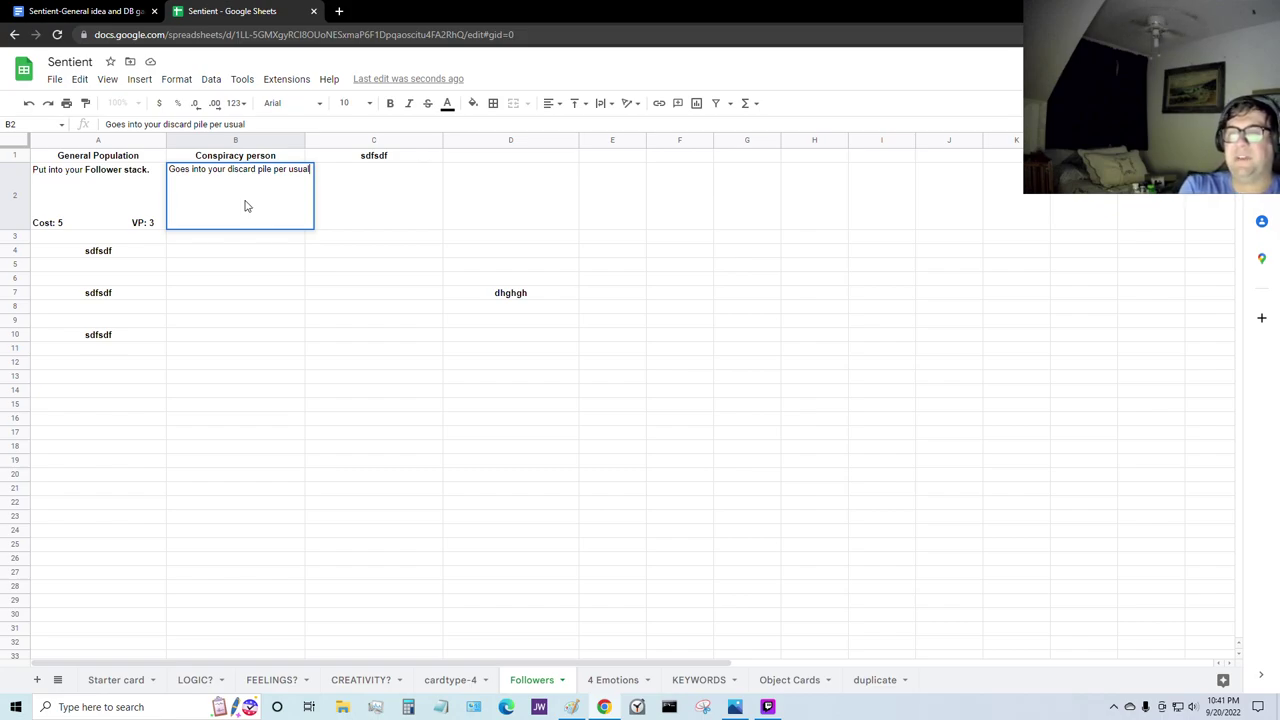
Step: Continue the B2 text with ". Does a thing." followed by blank lines
text(. Does a tin)
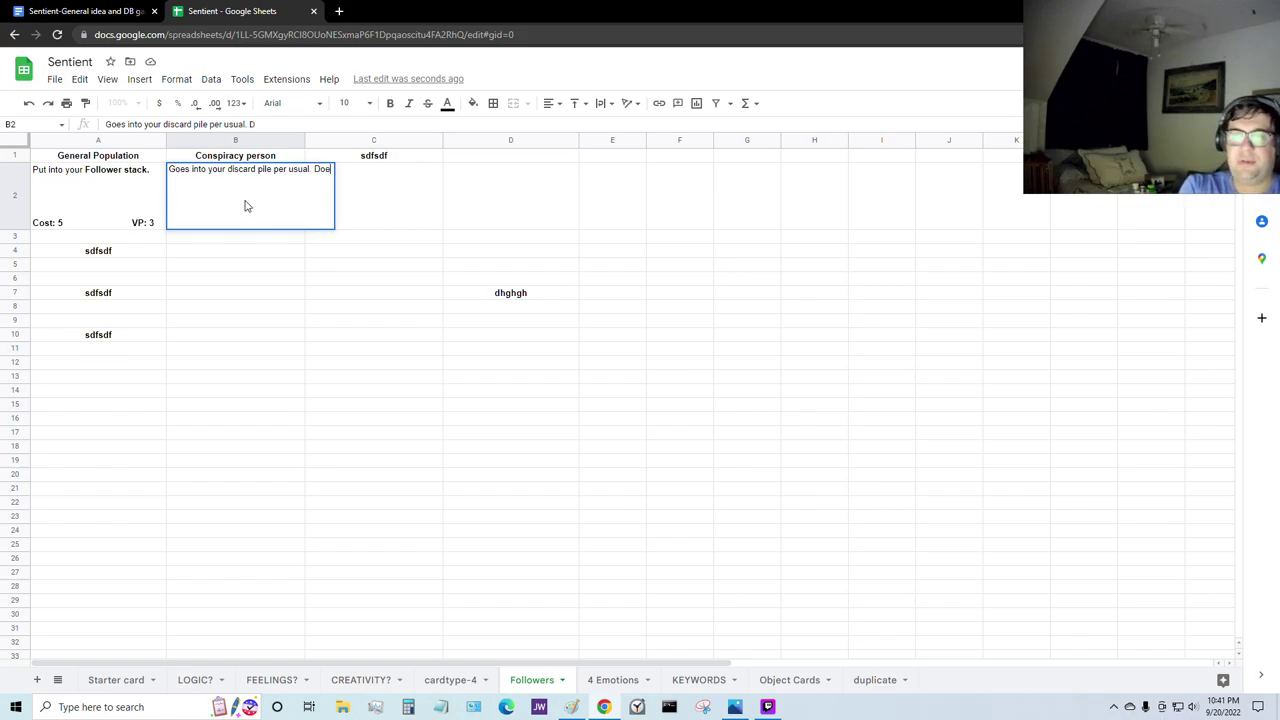
key(BackSpace)
key(BackSpace)
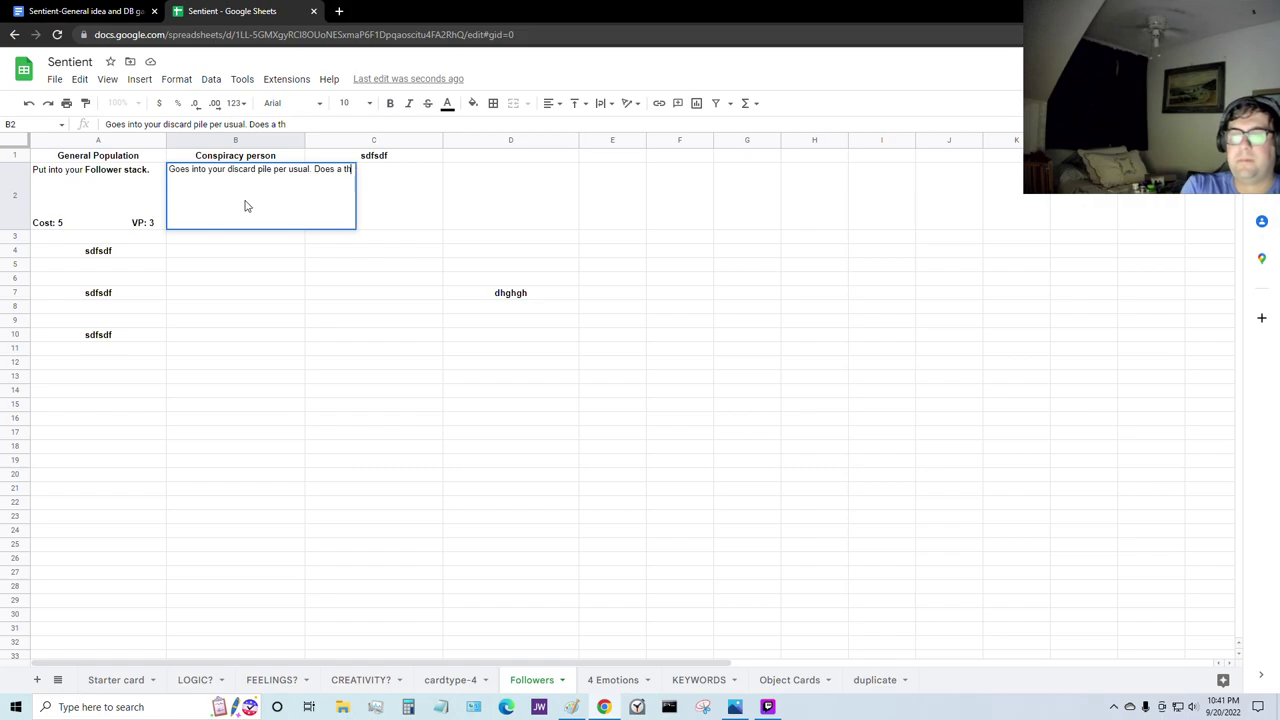
text(hing.)
key(alt+Return)
key(alt+Return)
key(alt+Return)
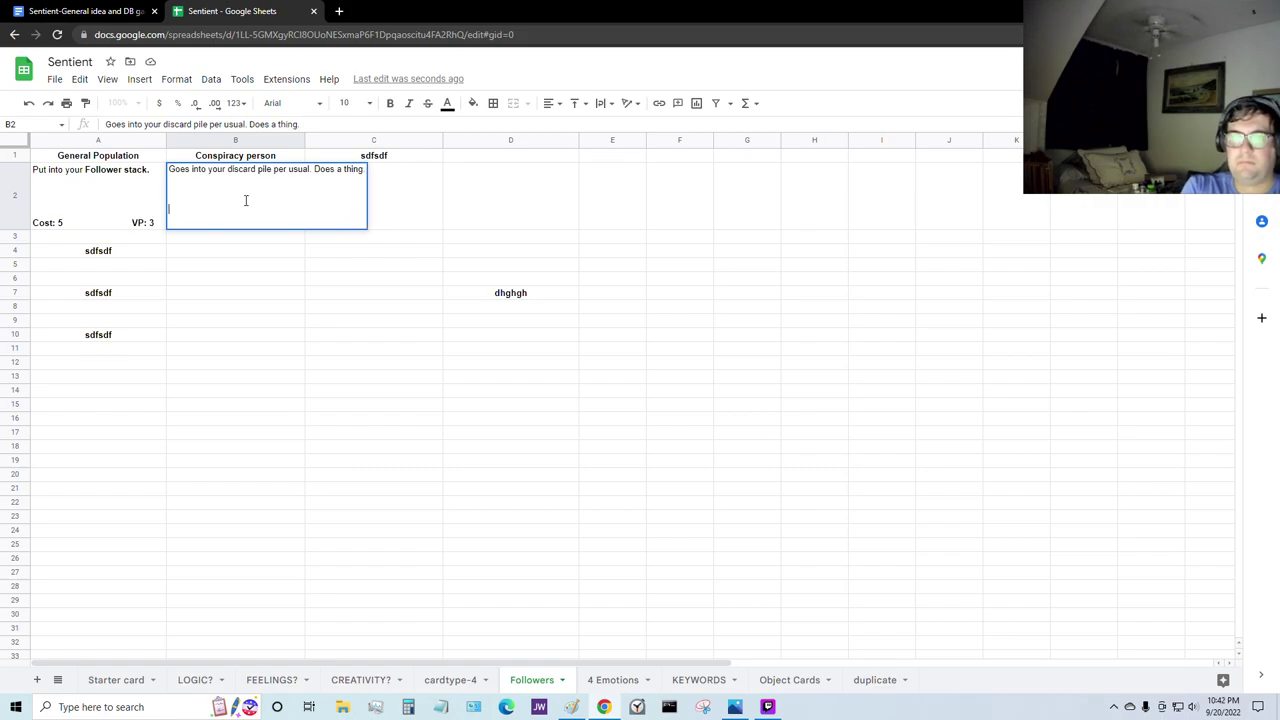
Step: Add "Cost: 4" in bold on the last line of B2
text(Cost)
key(BackSpace)
key(BackSpace)
key(BackSpace)
key(BackSpace)
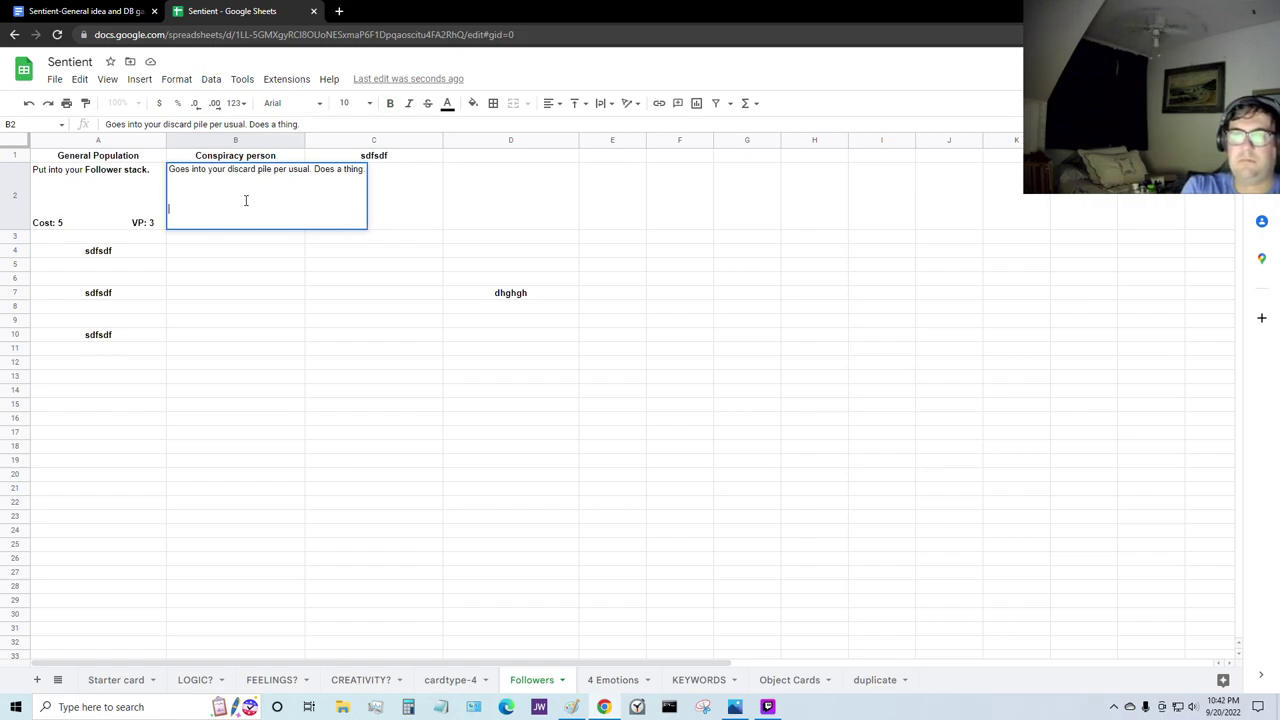
key(ctrl+b)
text(Cost:)
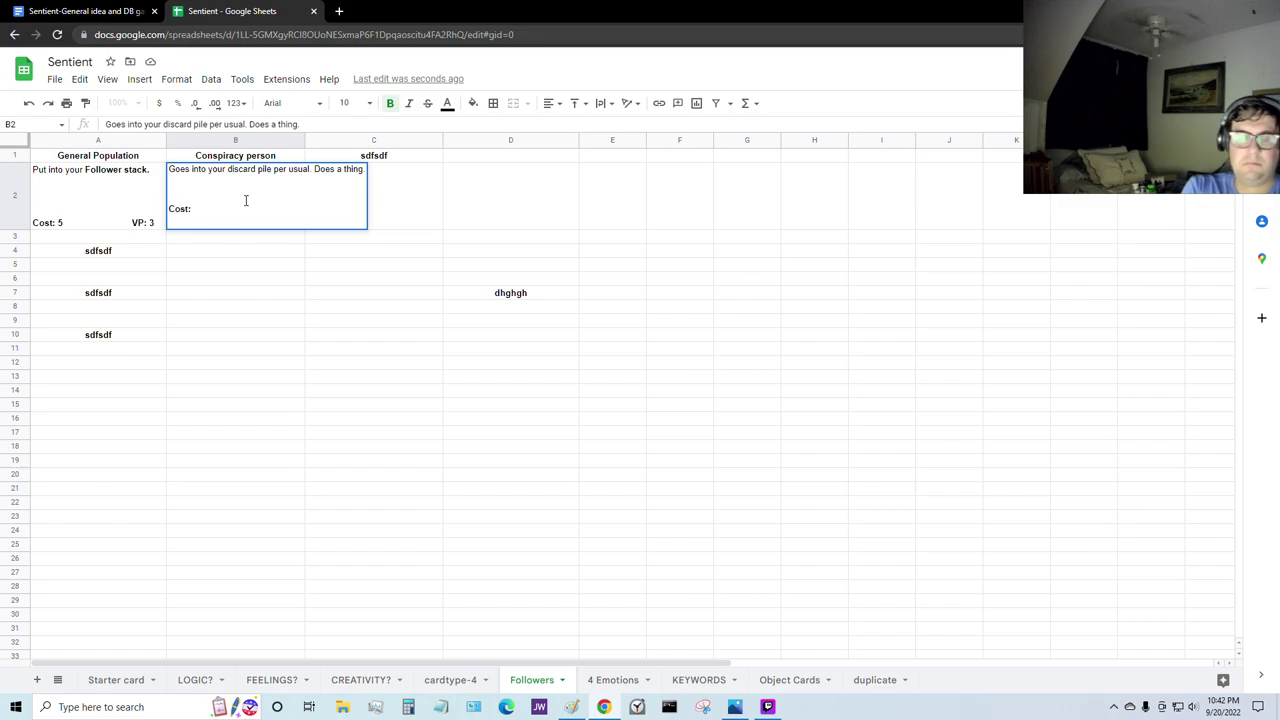
text( 4)
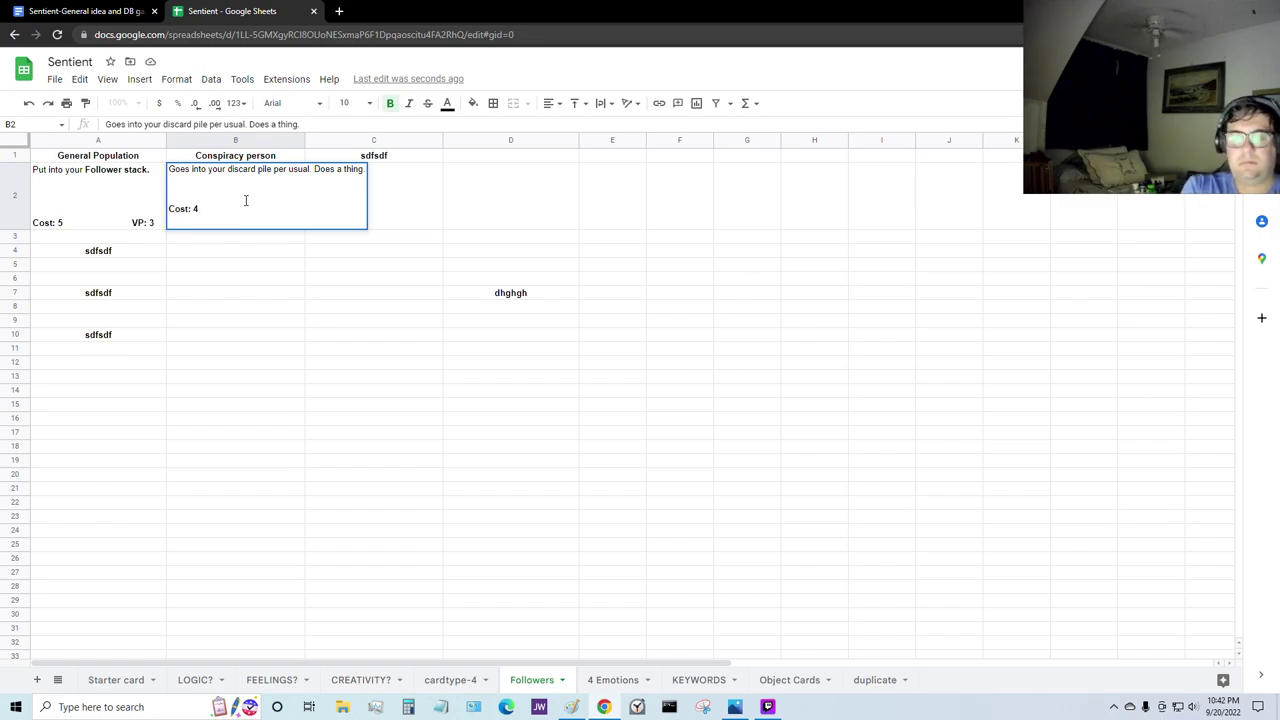
key(BackSpace)
key(BackSpace)
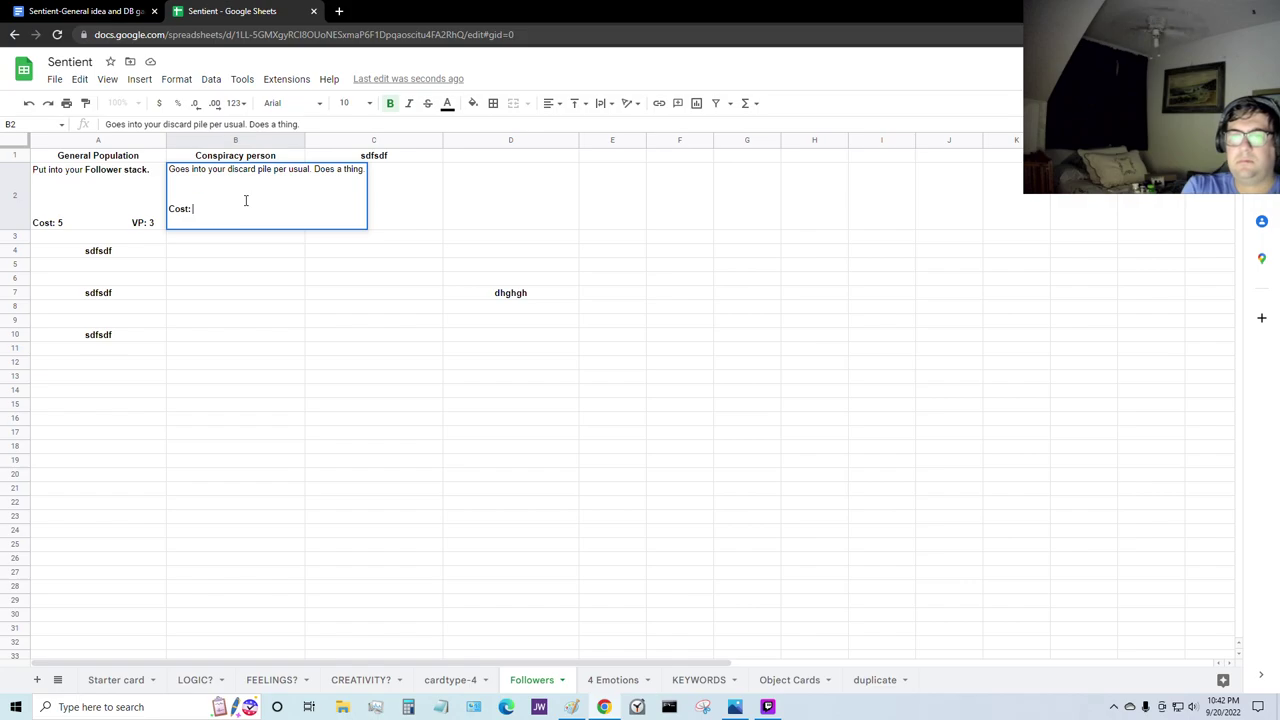
text(4:)
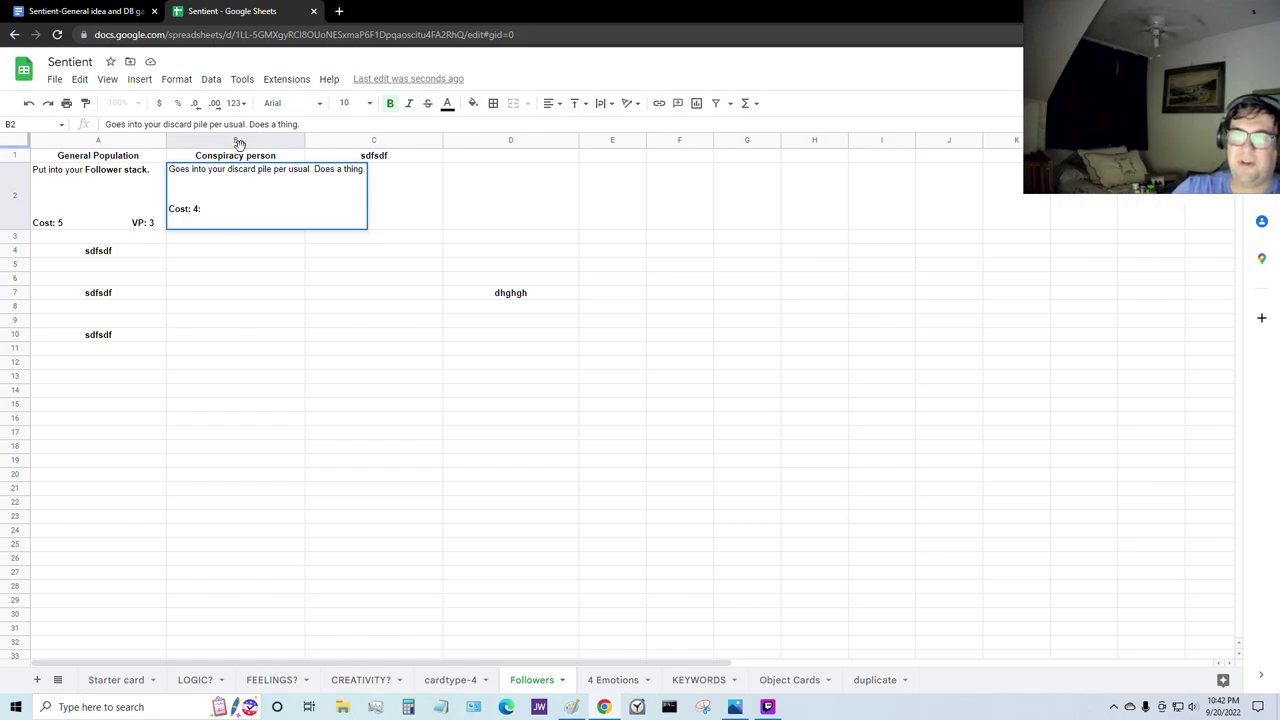
click(277, 410)
Step: Widen the gap between the Cost and VP values in A2 slightly and copy the spaces between them
double_click(134, 220)
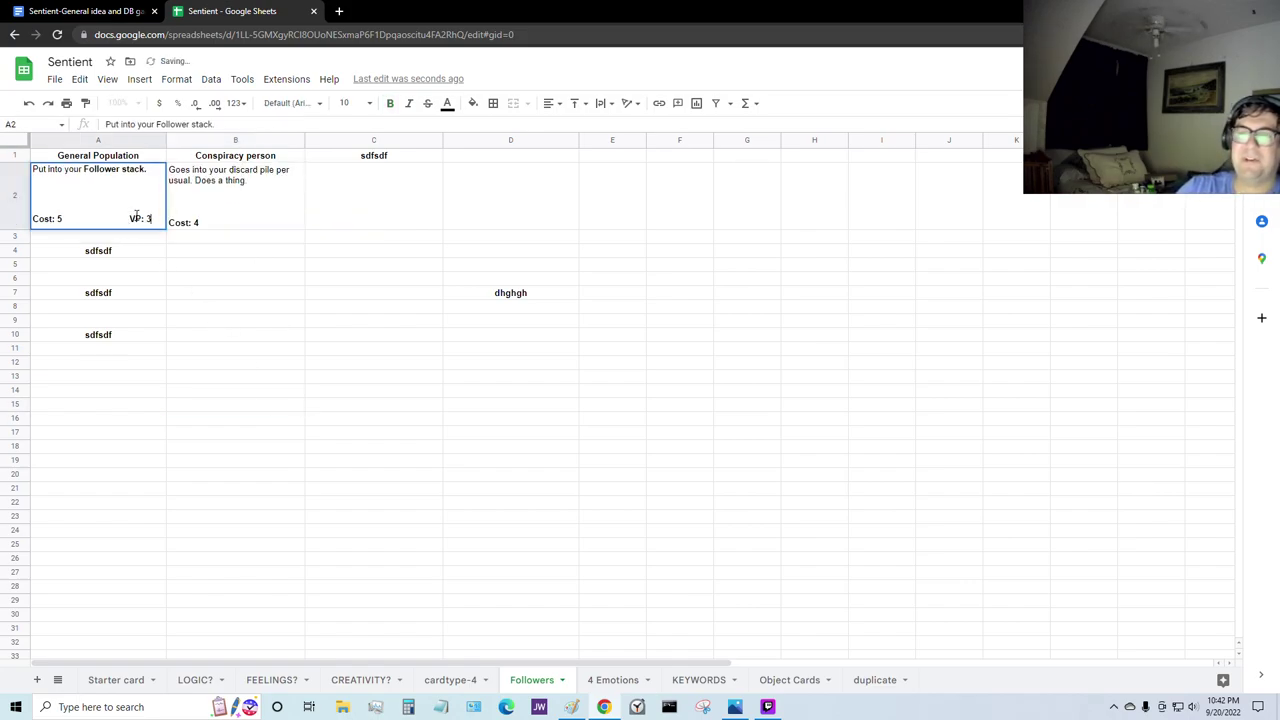
drag(131, 218, 61, 222)
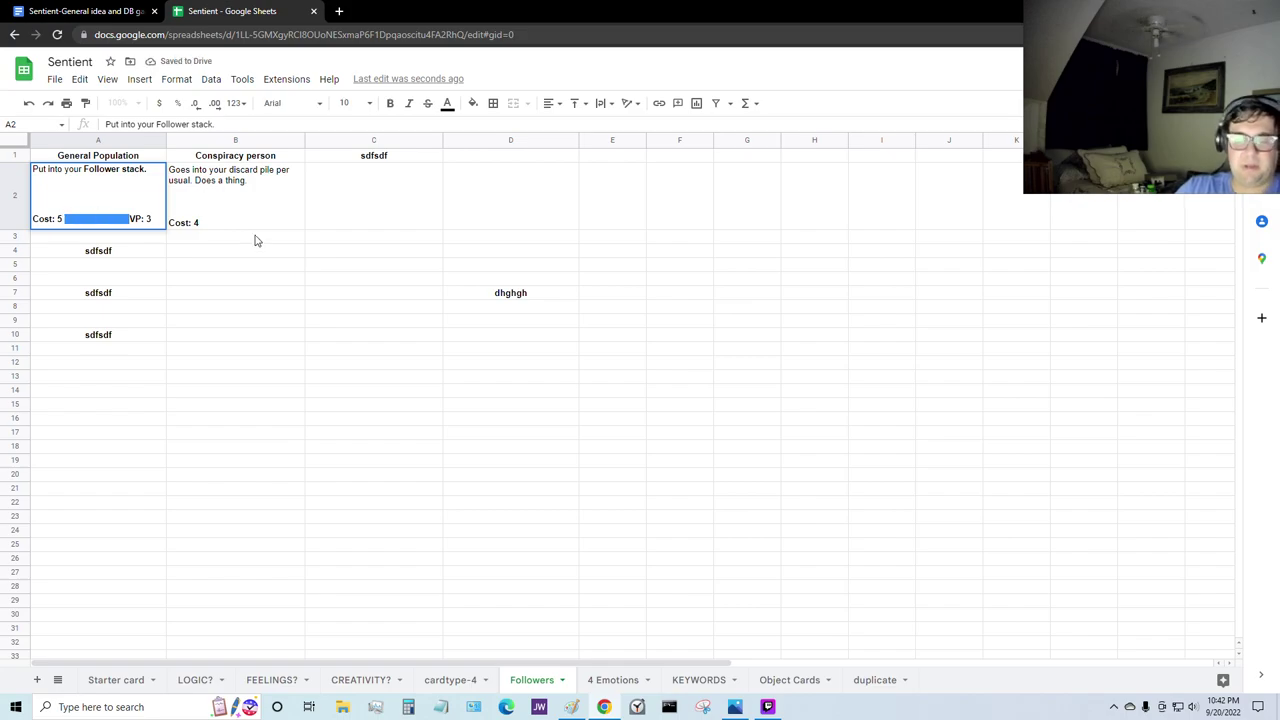
click(126, 246)
click(133, 218)
drag(133, 218, 62, 218)
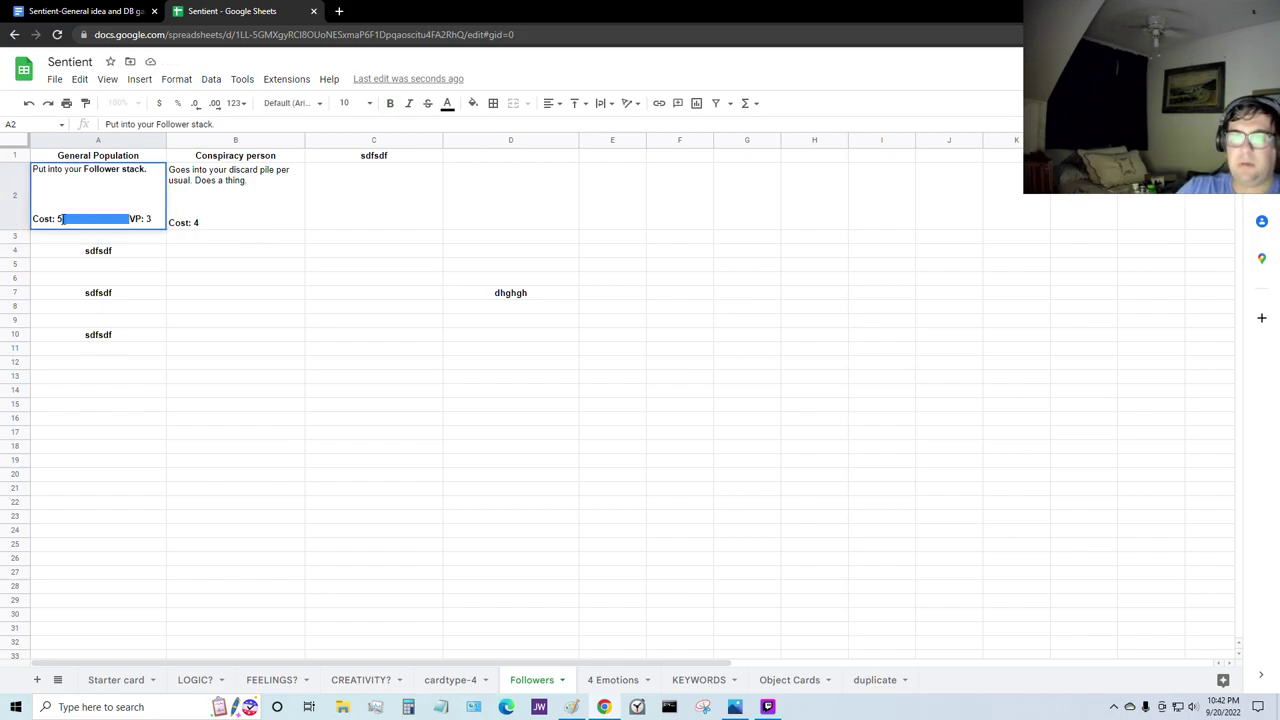
click(131, 218)
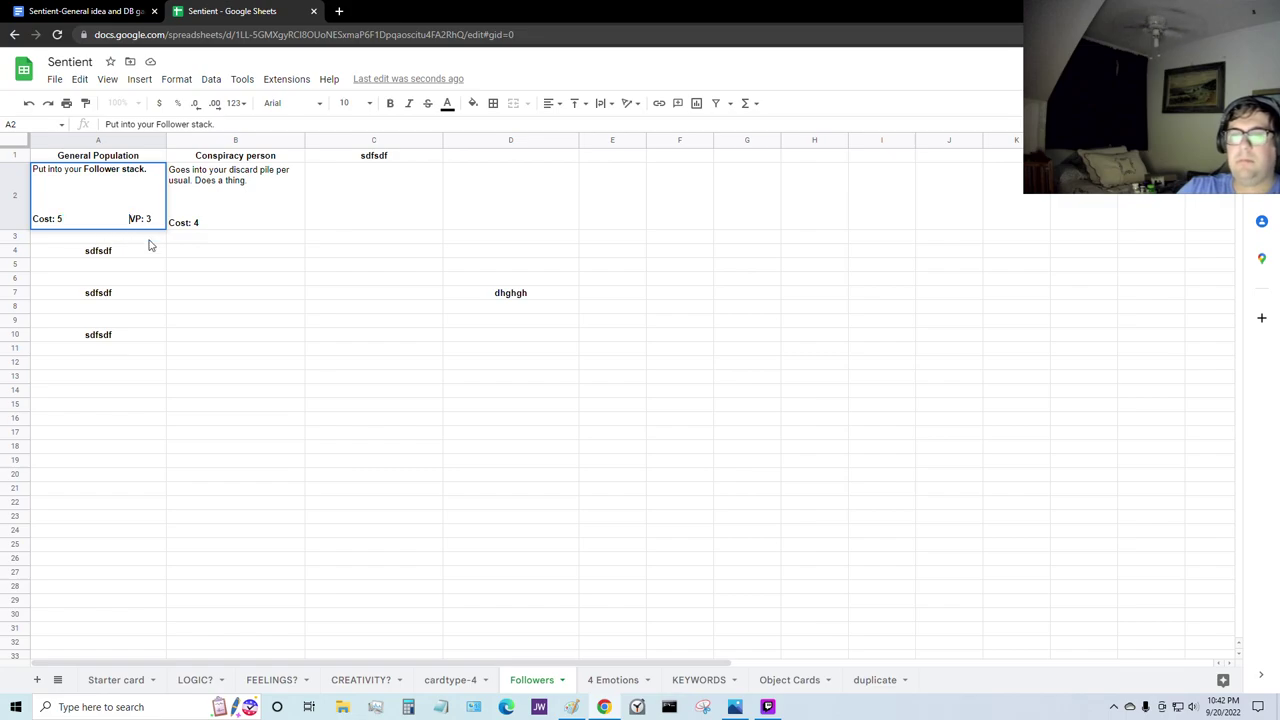
double_click(101, 218)
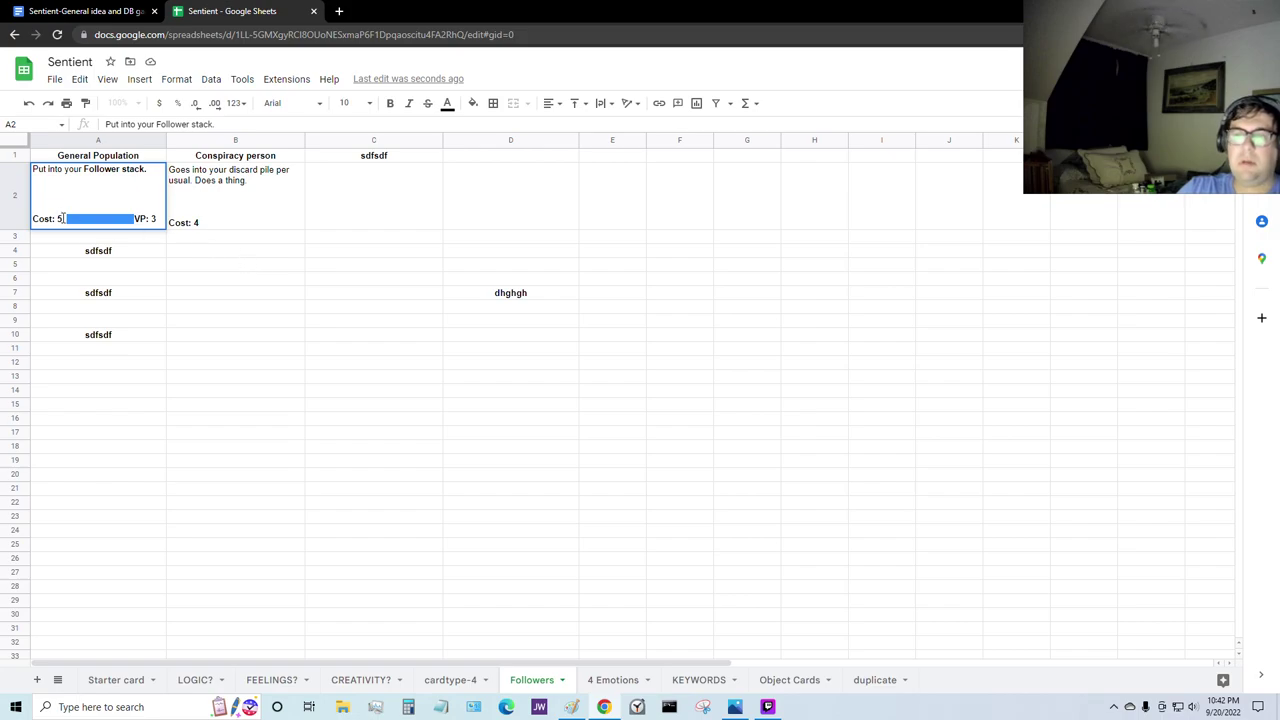
drag(62, 218, 137, 222)
Step: Paste the spacing after "Cost: 4" in B2 and add "VP:1" in bold
double_click(209, 222)
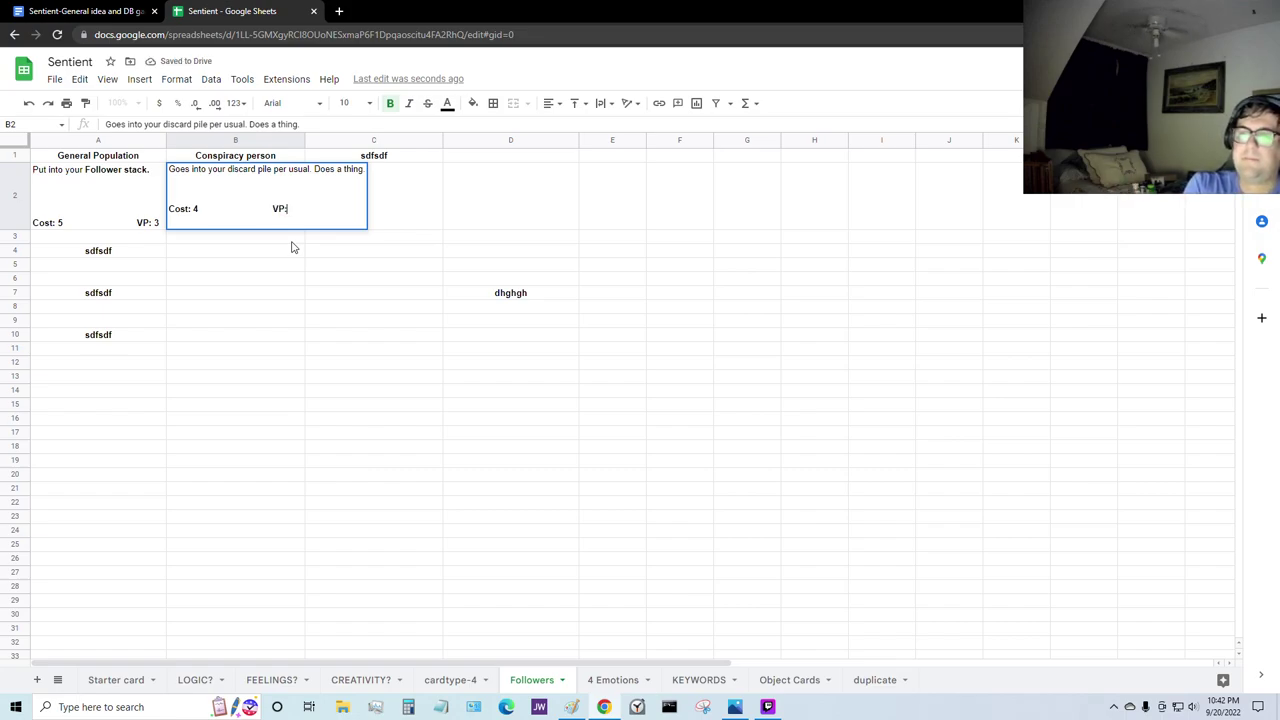
text(VP:1)
key(Tab)
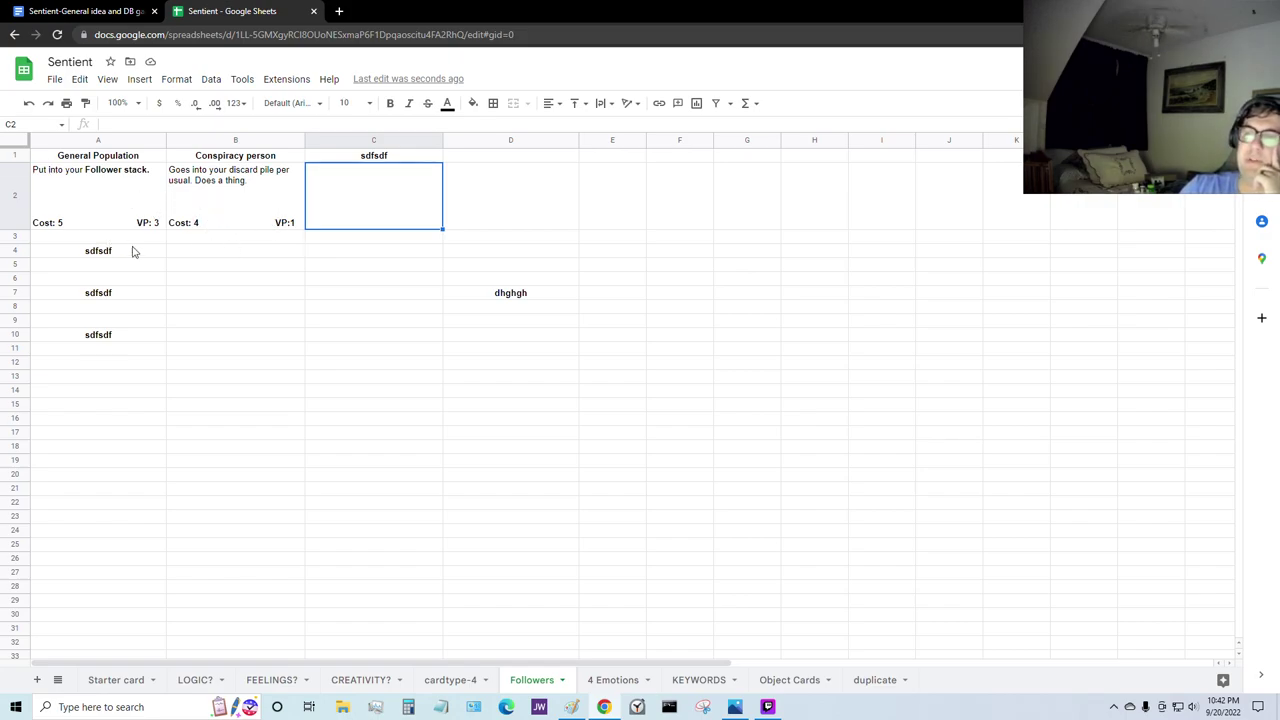
click(369, 271)
click(366, 200)
click(400, 280)
click(378, 226)
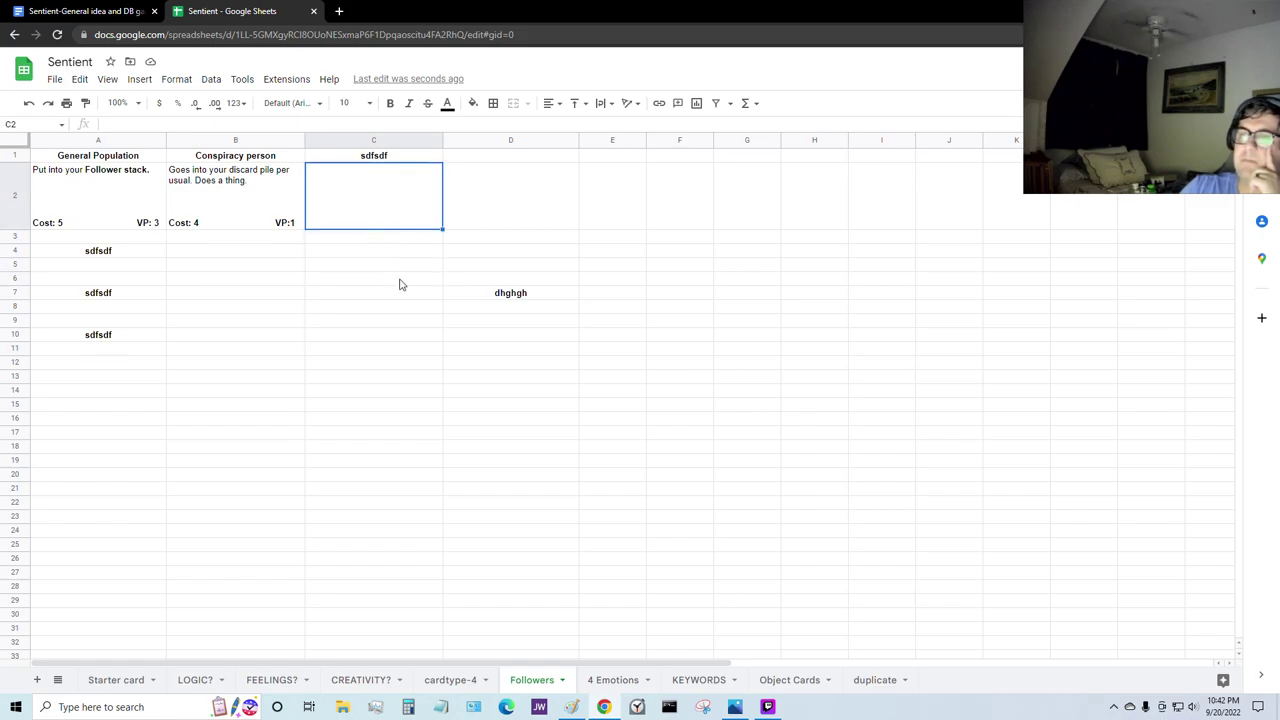
click(371, 248)
click(375, 236)
Step: Change the heading in C1 to "World Leader"
click(385, 157)
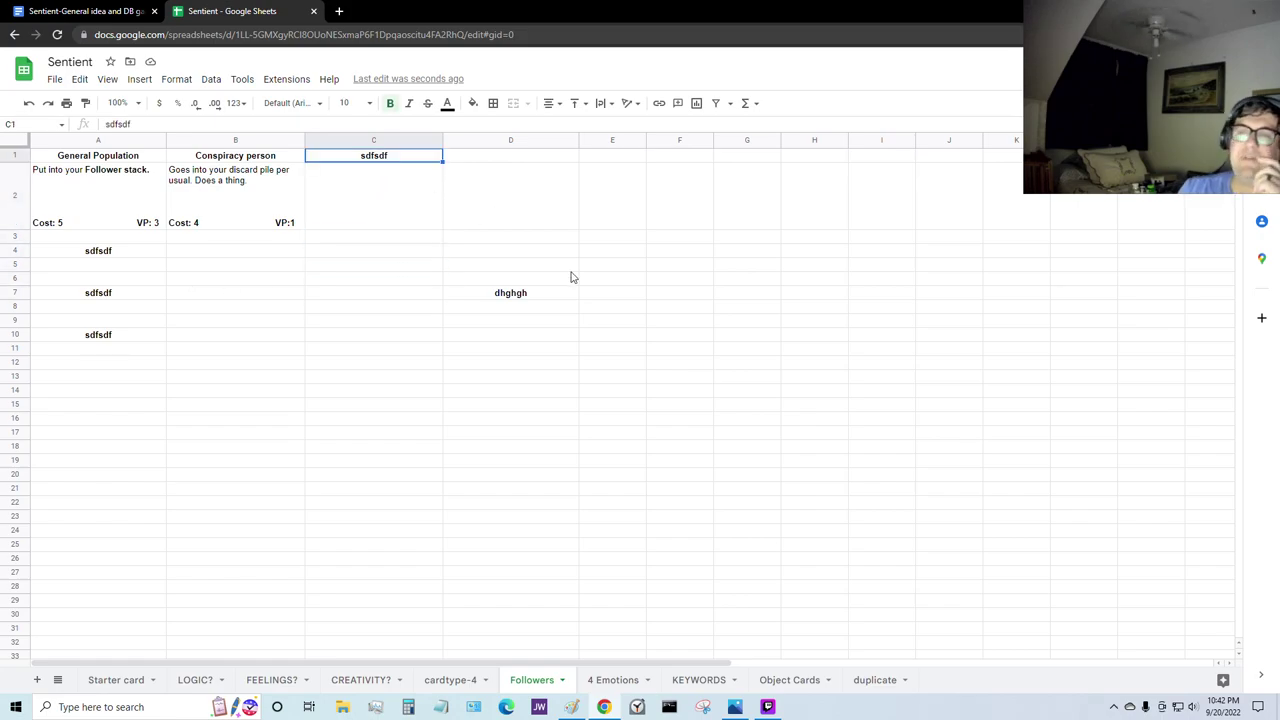
text(World)
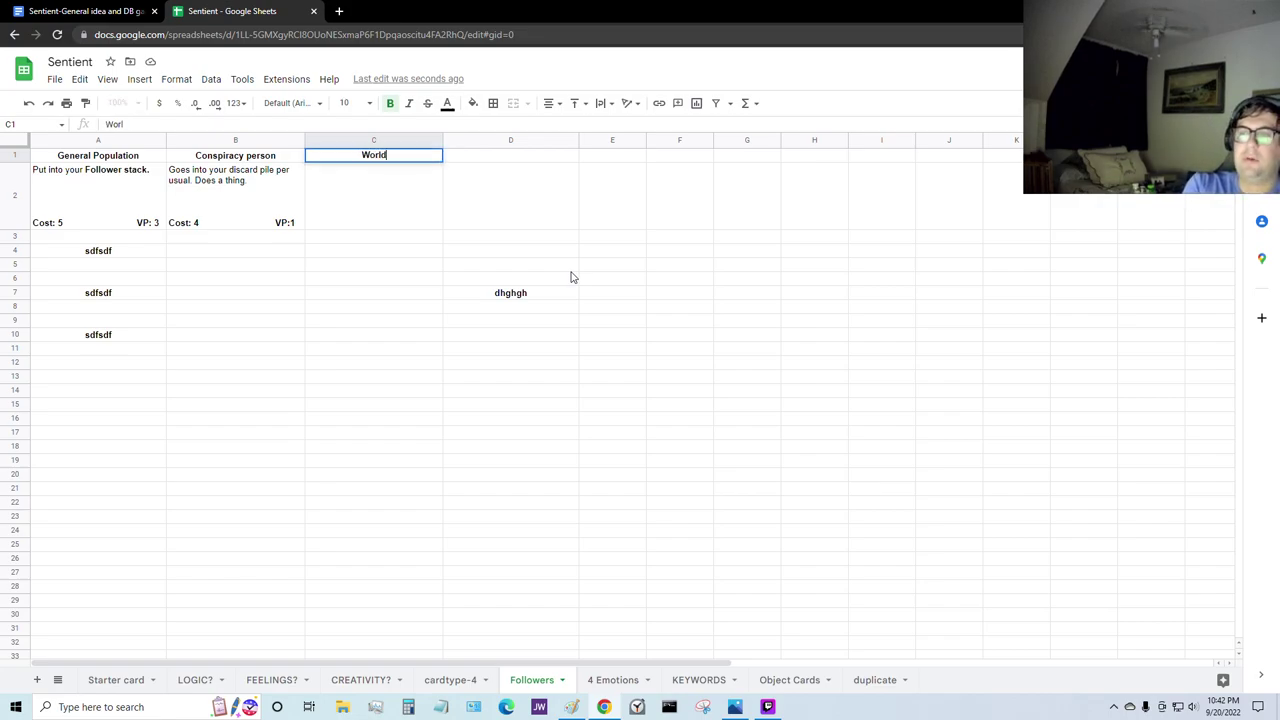
text( Leader)
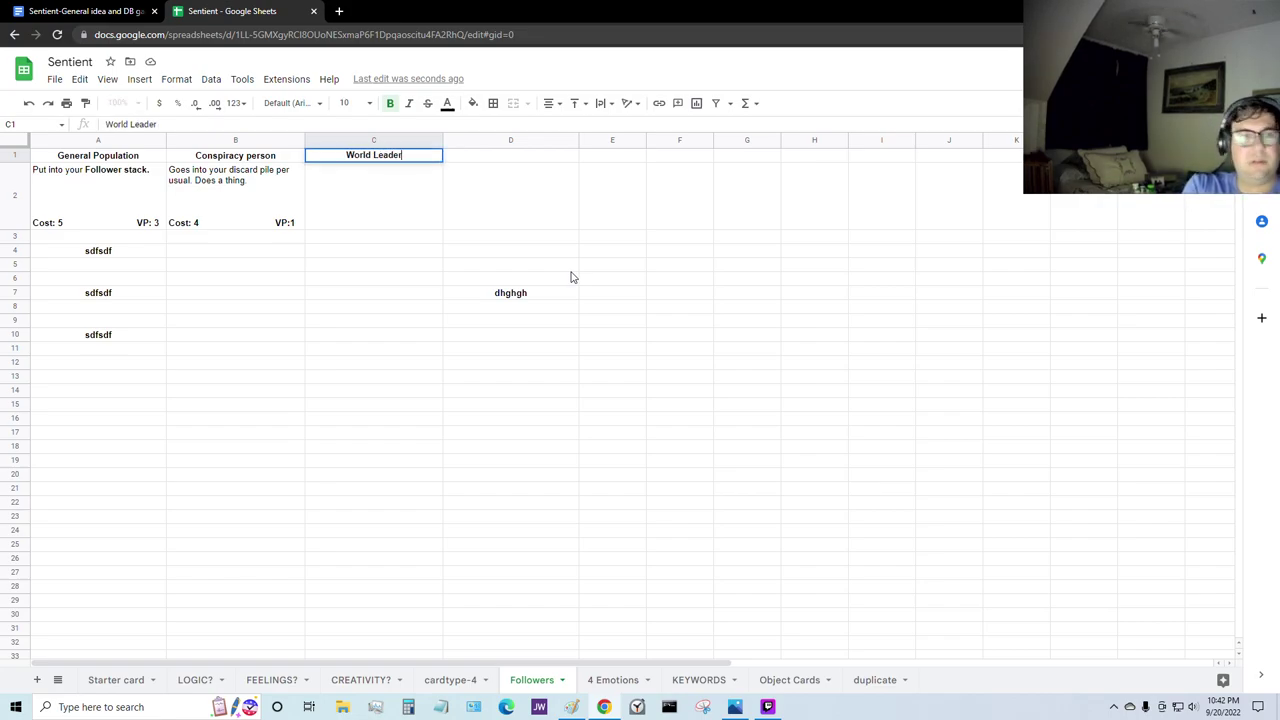
key(Tab)
Step: Enter "Goes into deck? does epic thing?" as the World Leader card's effect in C2
click(378, 209)
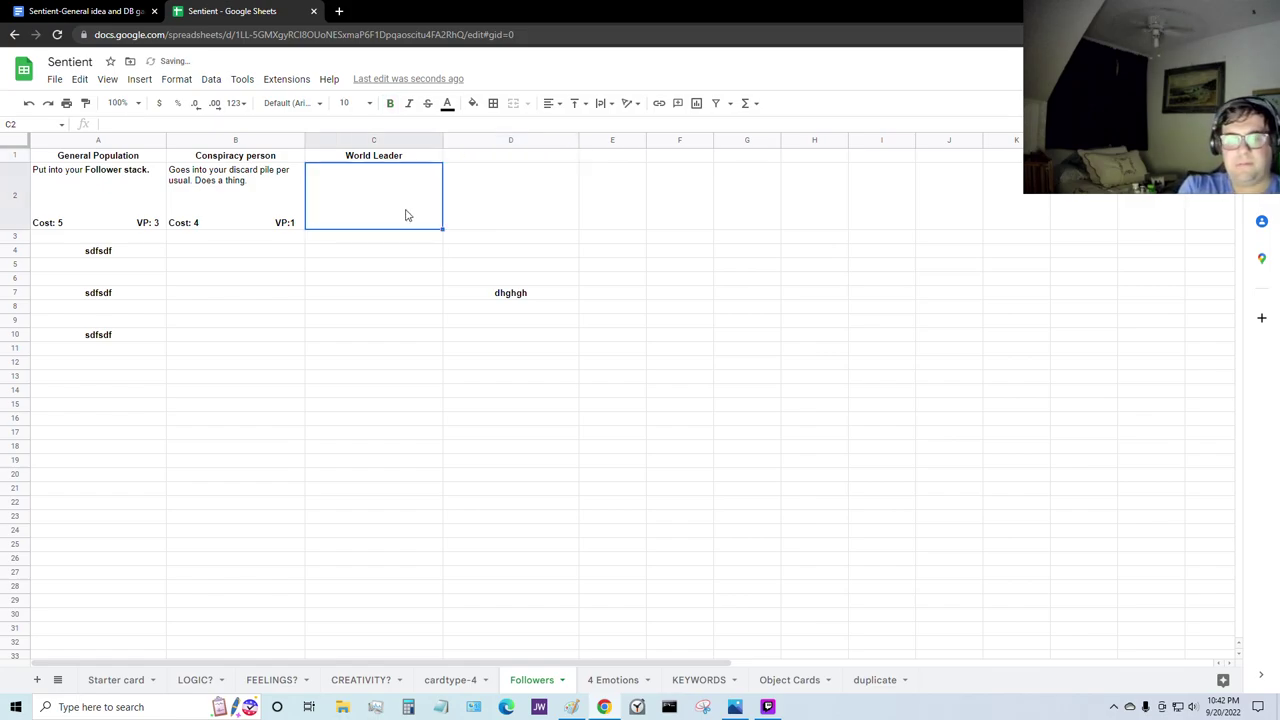
text(Goes into deck)
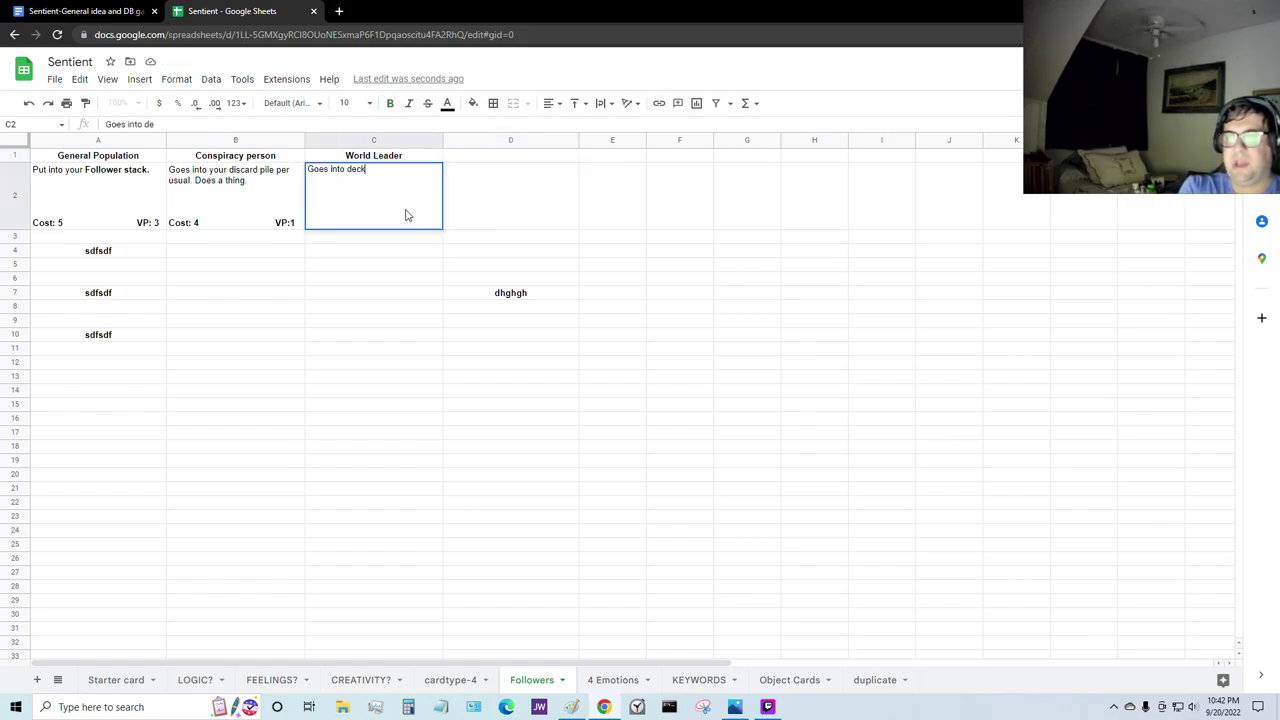
text(? does epic th)
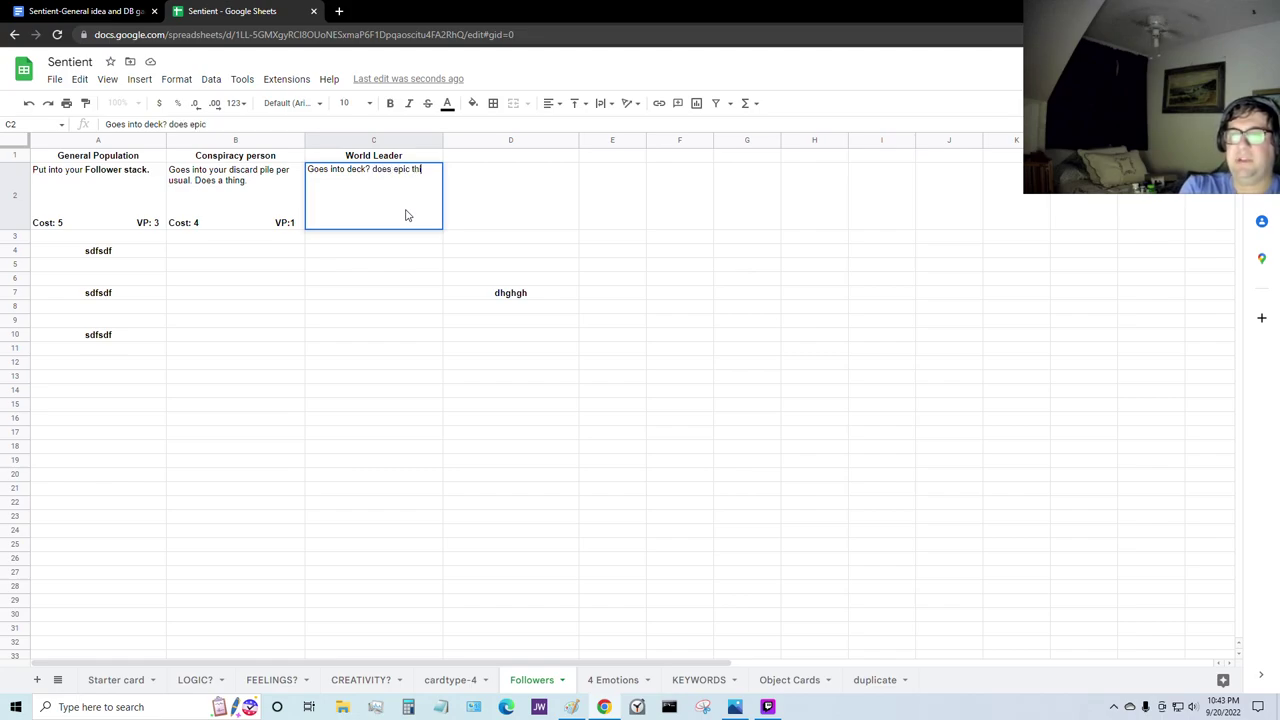
text(ing? OR)
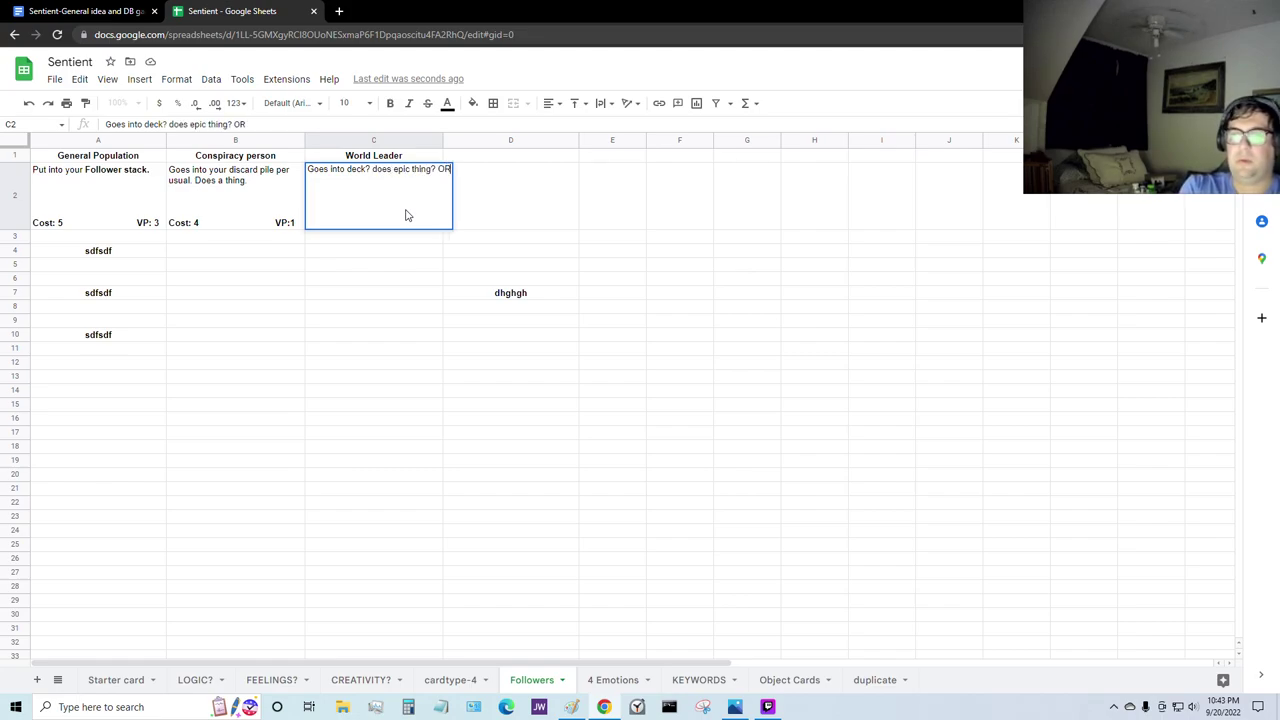
text( is just rea)
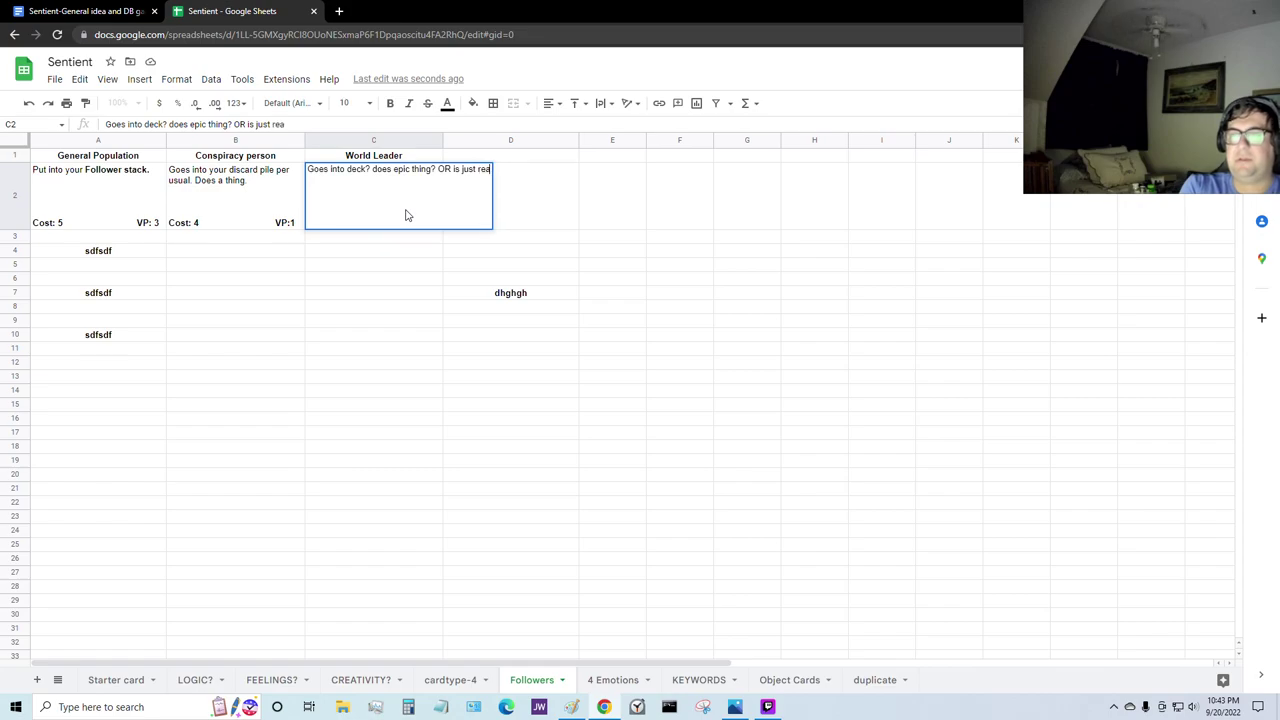
key(BackSpace)
key(BackSpace)
key(BackSpace)
key(BackSpace)
key(BackSpace)
key(BackSpace)
key(BackSpace)
key(BackSpace)
key(BackSpace)
key(BackSpace)
key(BackSpace)
key(BackSpace)
key(BackSpace)
key(BackSpace)
key(BackSpace)
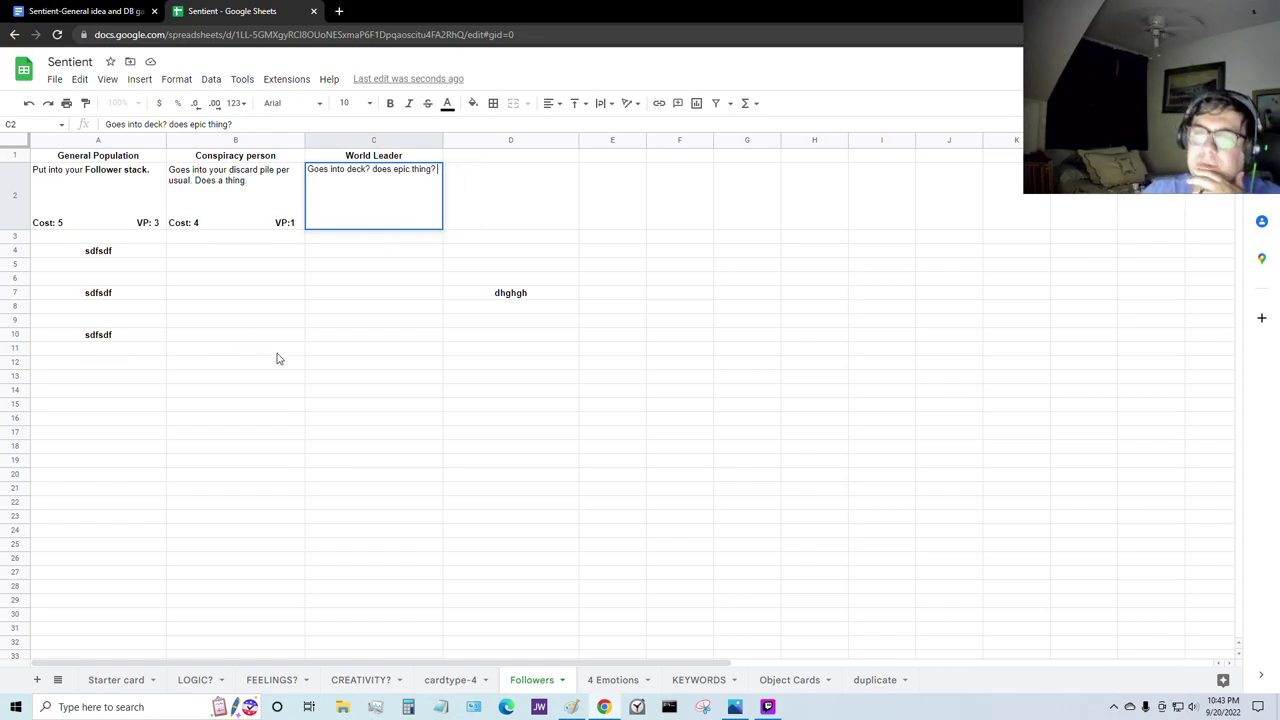
drag(358, 362, 366, 350)
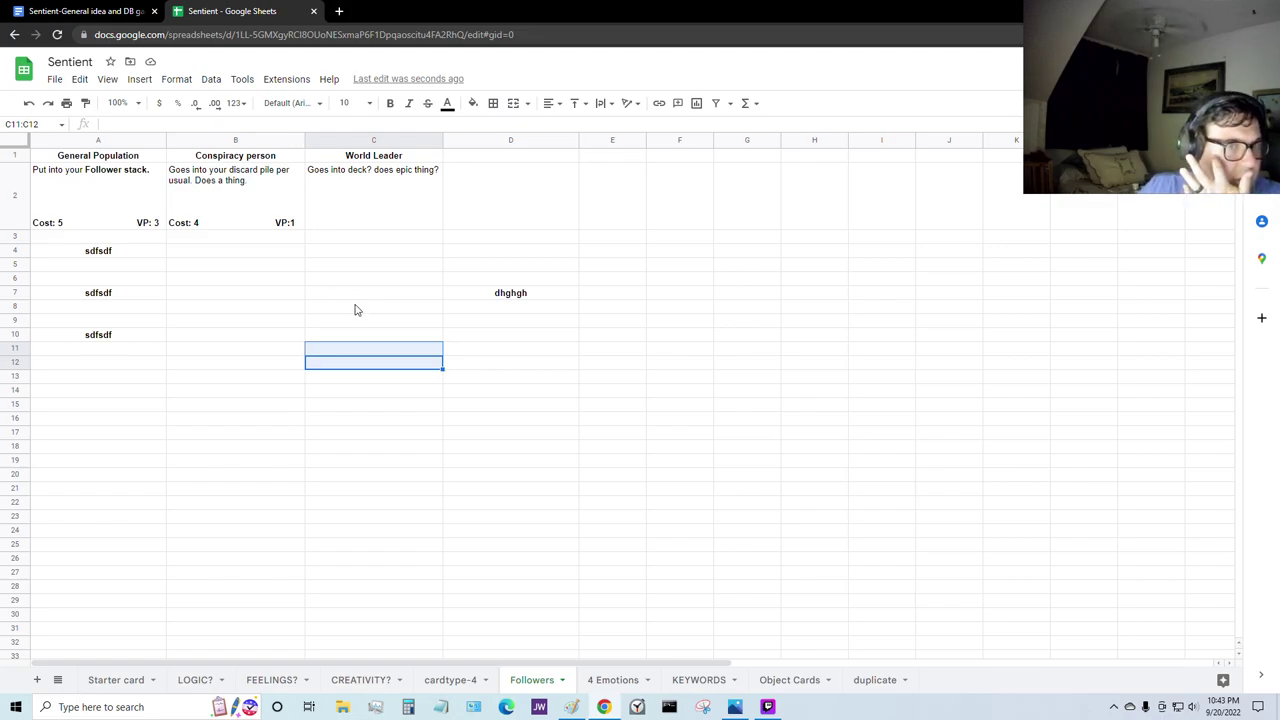
click(540, 380)
click(190, 296)
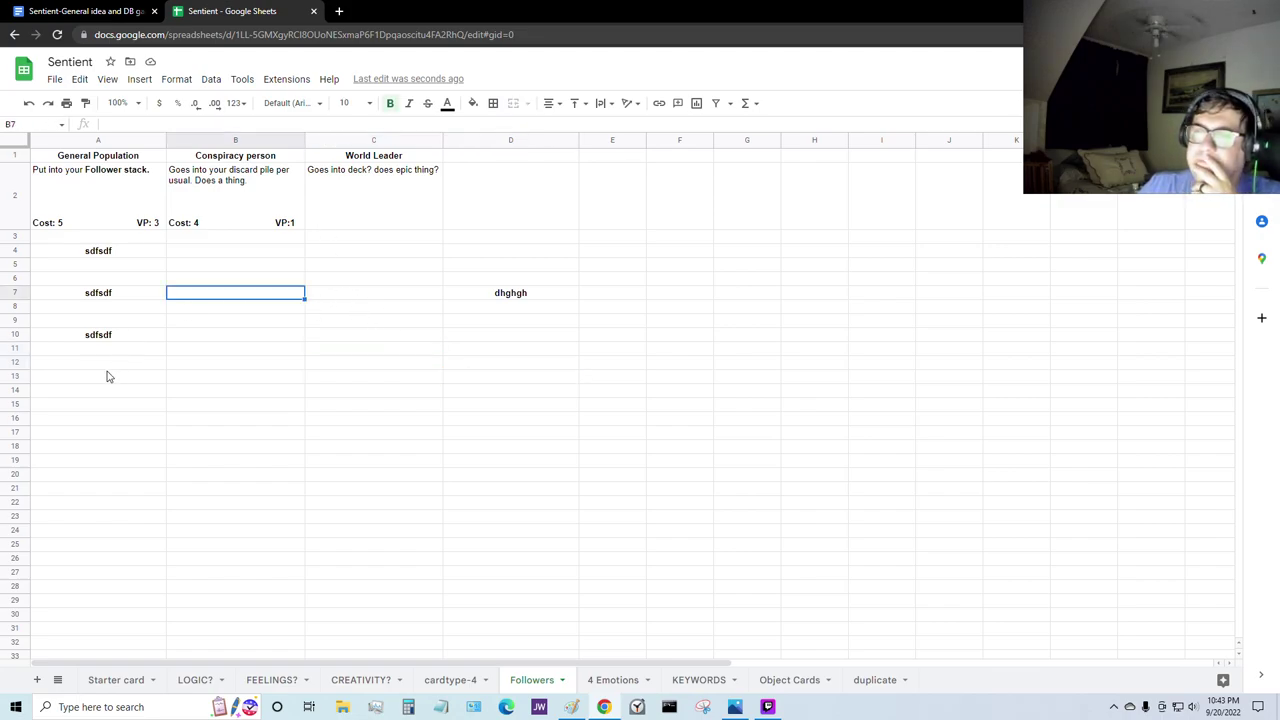
click(157, 374)
click(140, 258)
click(250, 256)
click(360, 259)
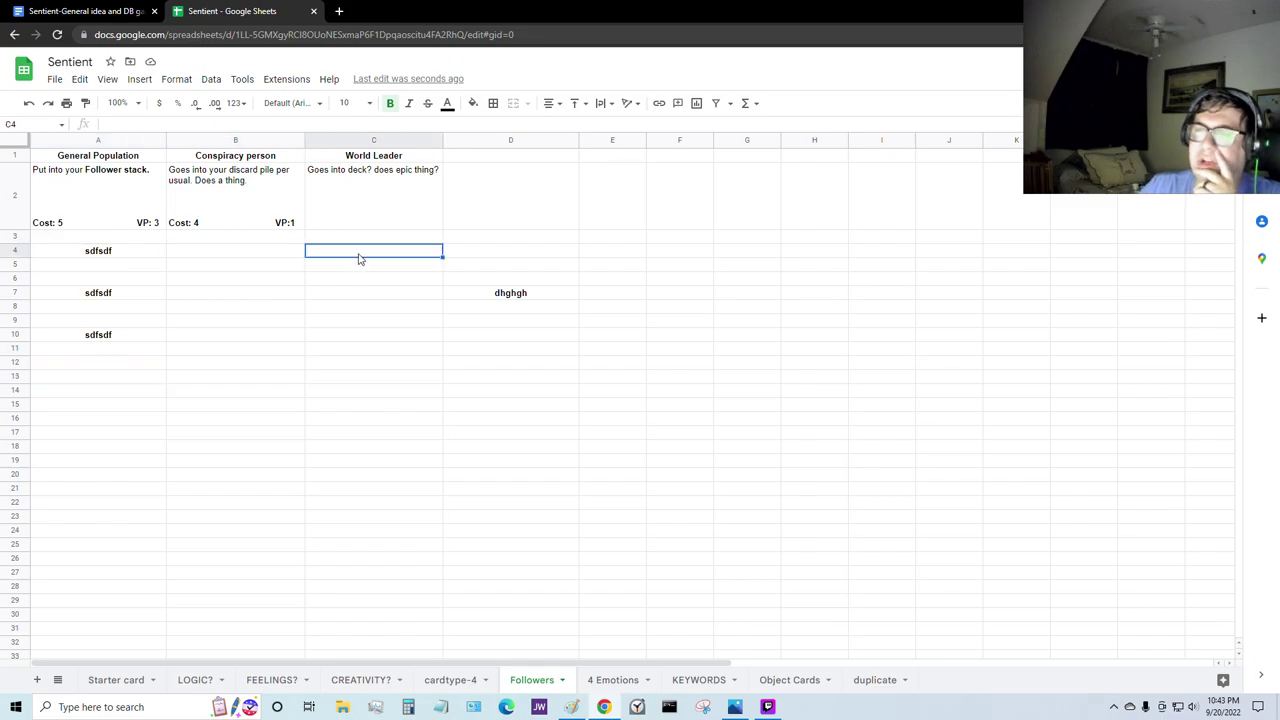
click(238, 255)
click(130, 256)
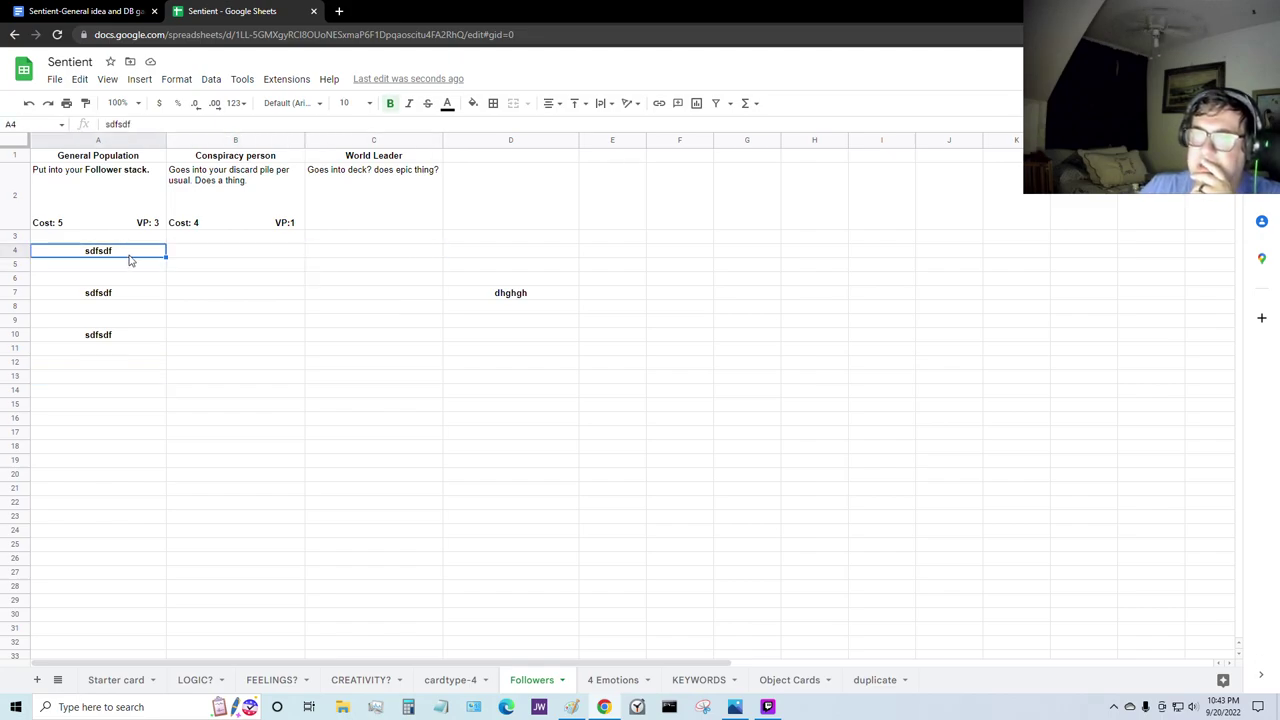
click(196, 255)
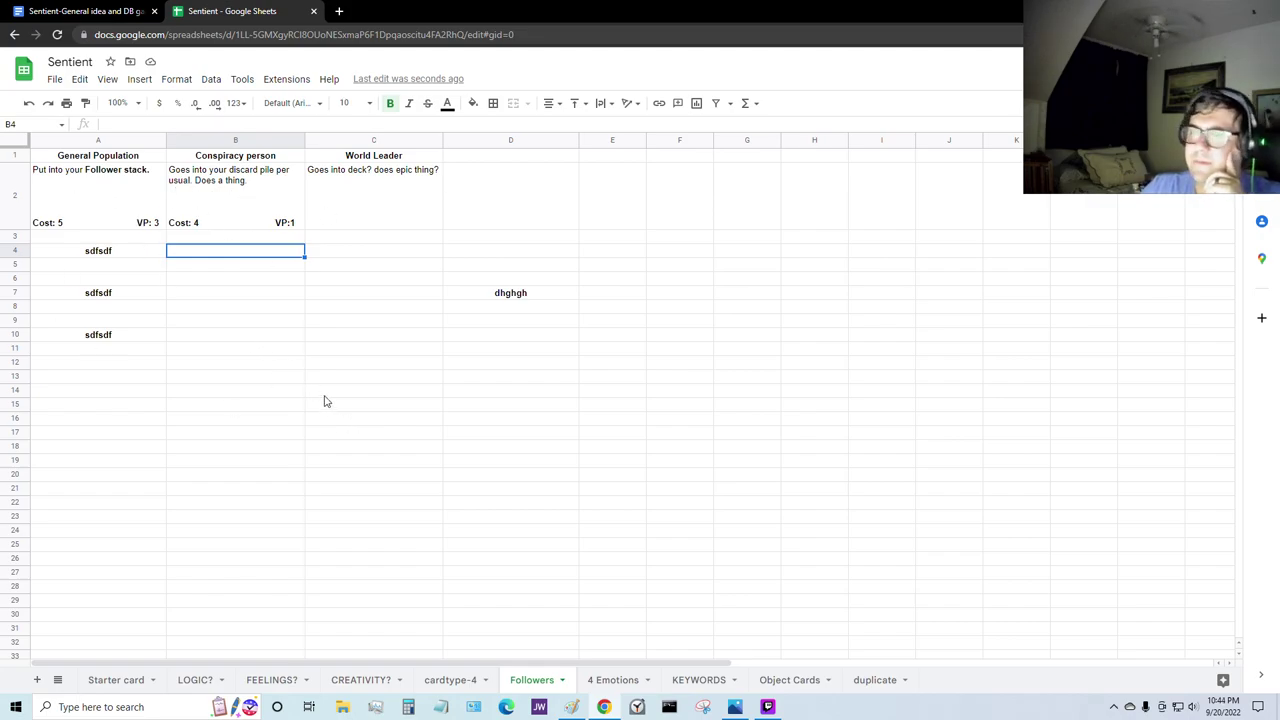
click(240, 376)
click(134, 364)
click(278, 403)
click(410, 419)
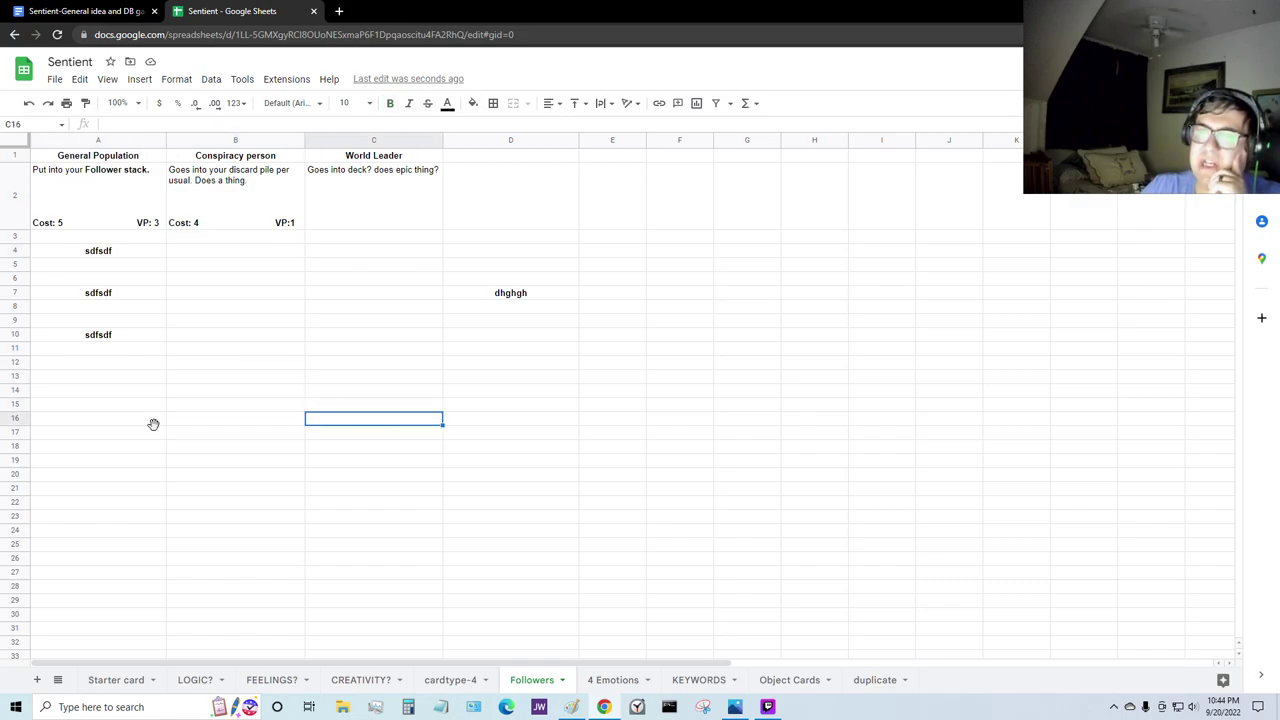
click(153, 424)
click(211, 425)
click(372, 445)
click(280, 417)
click(114, 417)
click(218, 434)
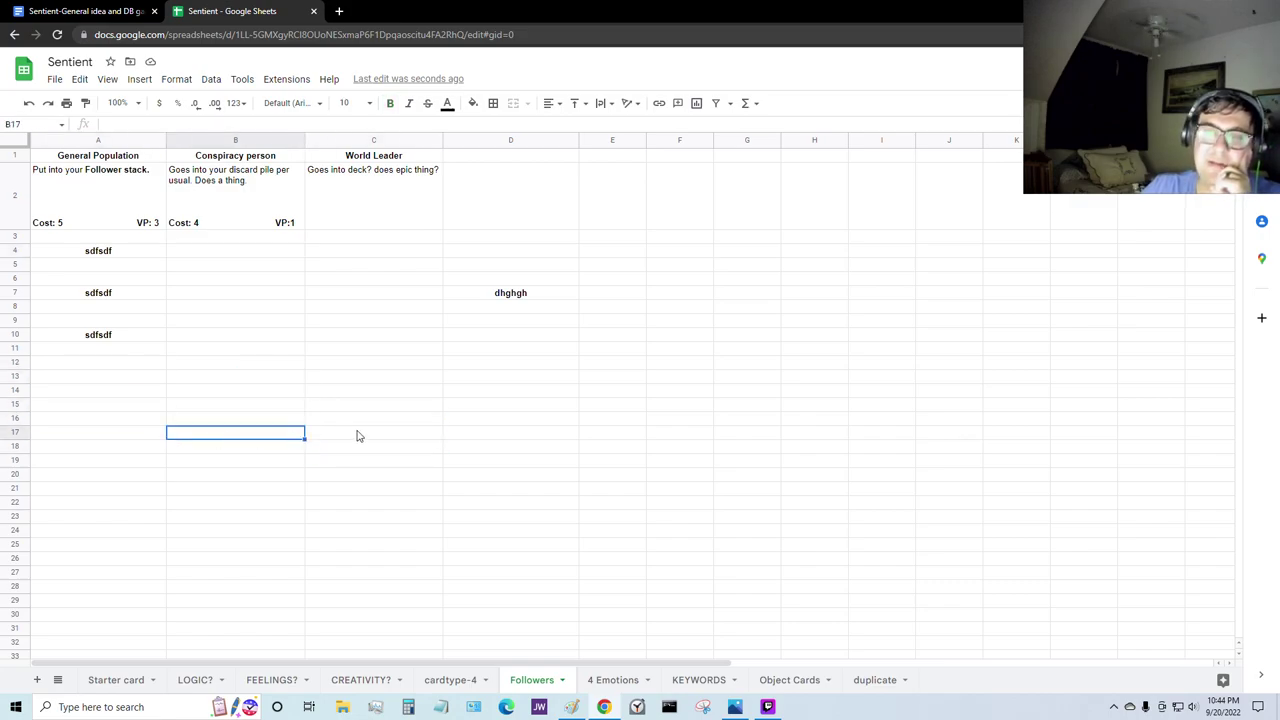
click(185, 378)
click(126, 380)
click(351, 407)
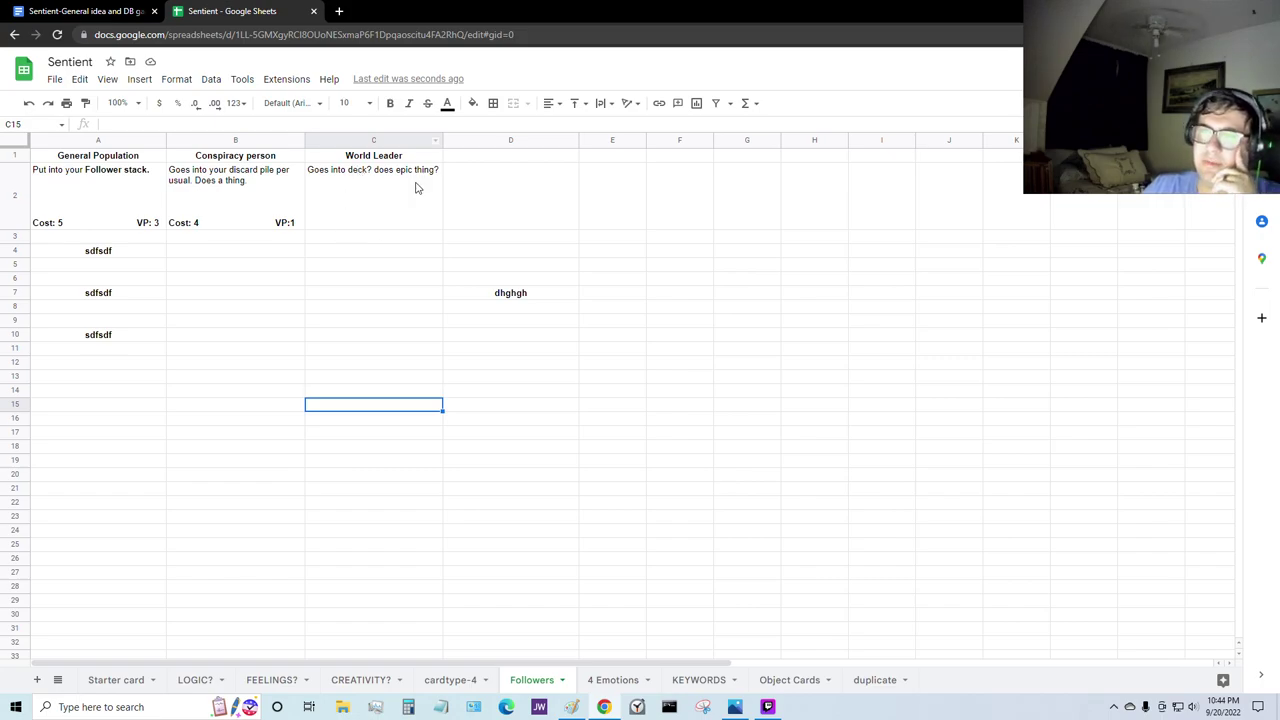
click(79, 180)
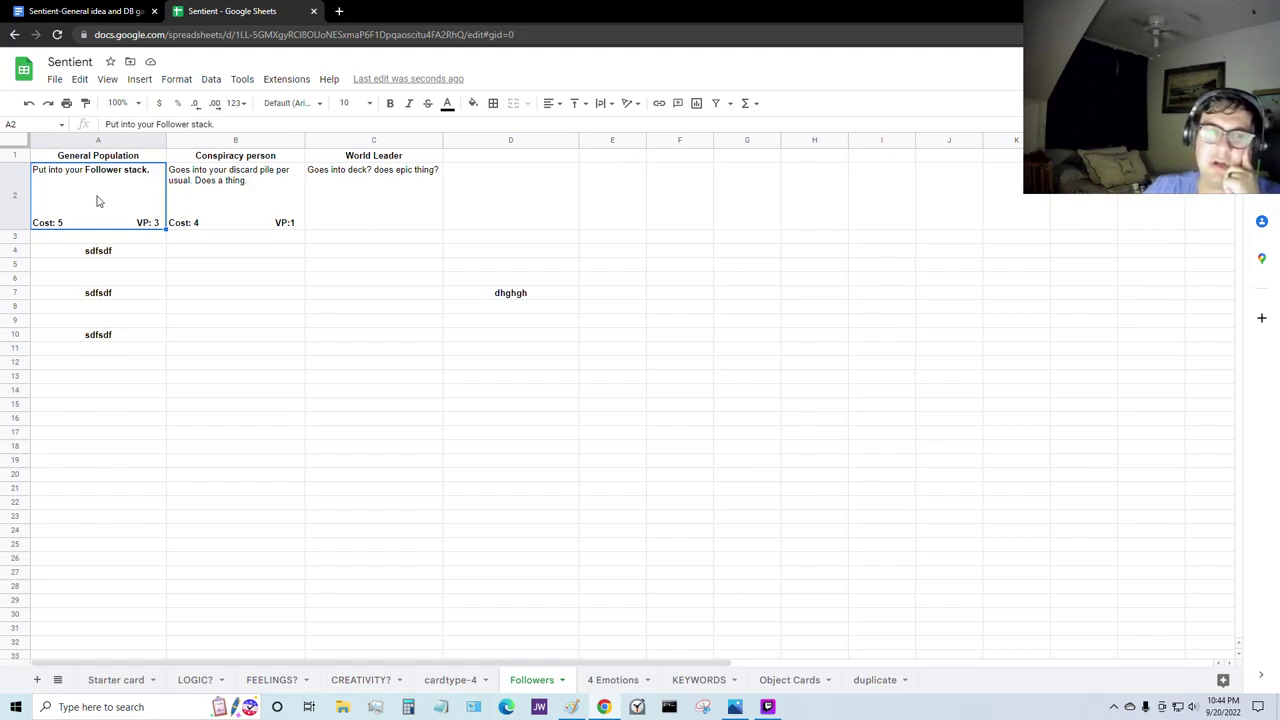
double_click(155, 217)
click(268, 320)
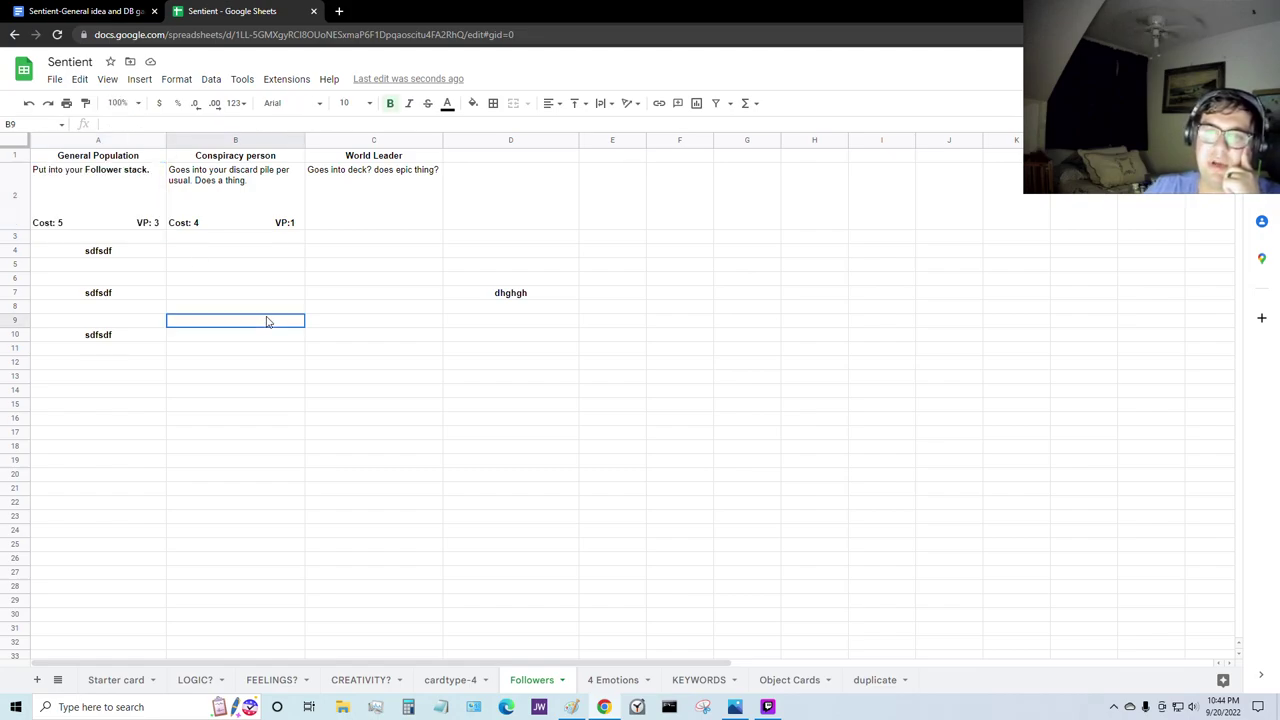
click(426, 366)
click(287, 342)
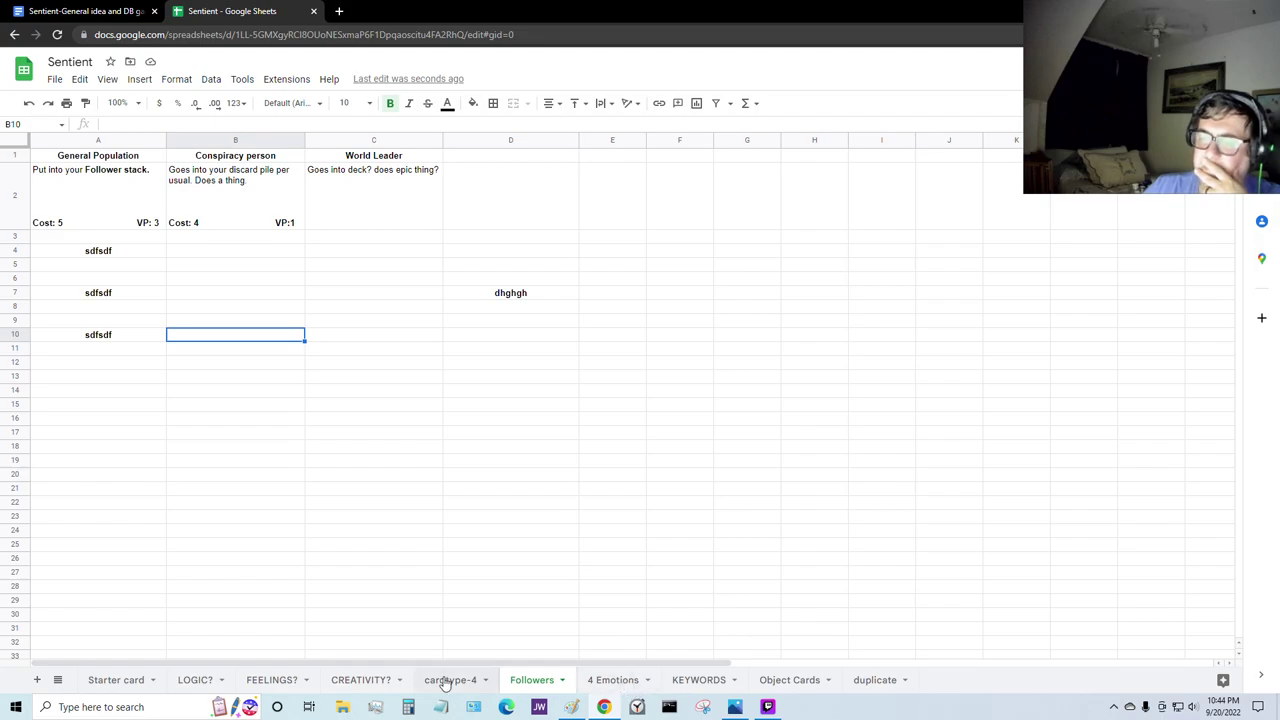
Step: In the Sentient ideas document's to-do list, add the line "Player interactions?" directly below the weakness card and threat item
click(105, 12)
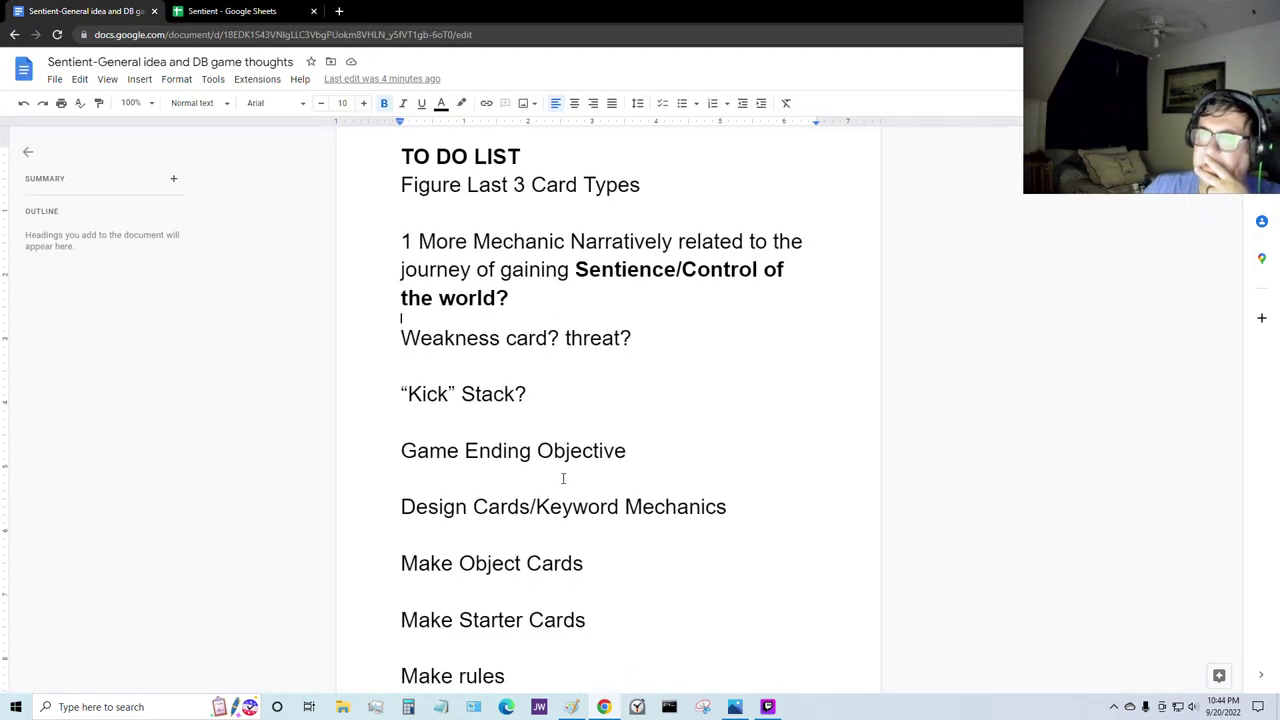
scroll(563, 478, down, 1)
scroll(557, 394, up, 1)
drag(550, 390, 311, 367)
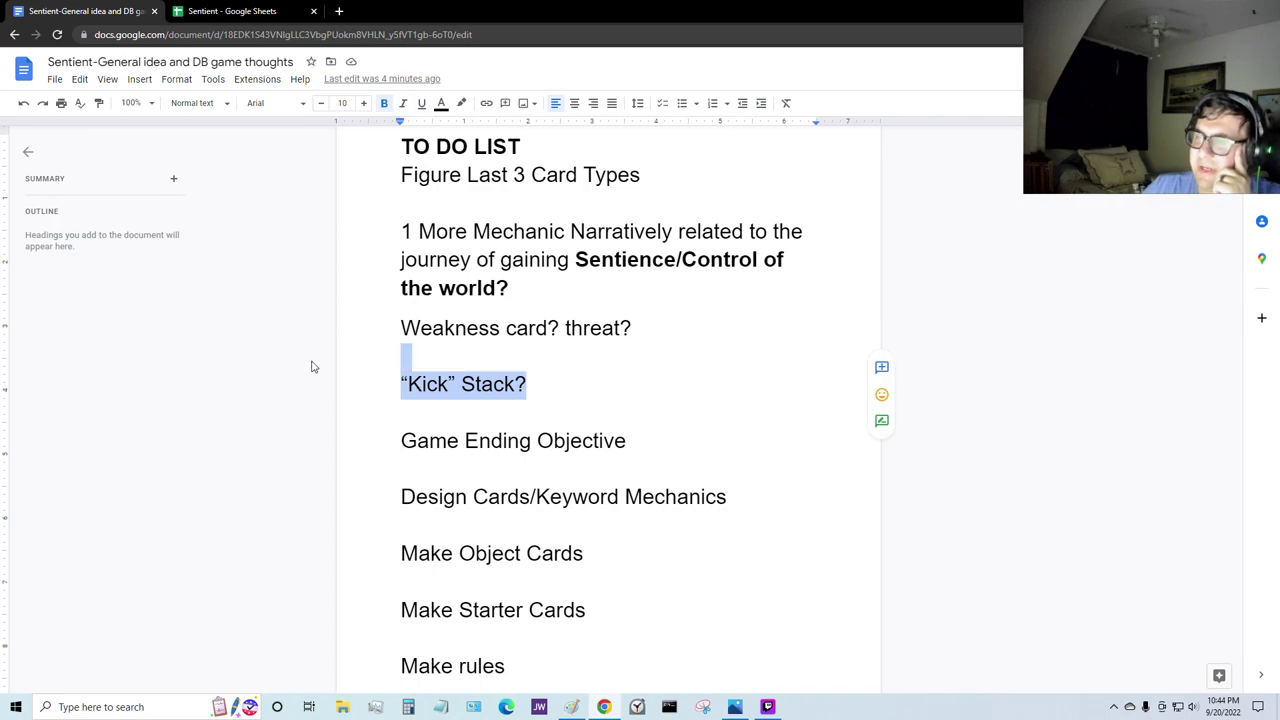
drag(575, 360, 343, 331)
click(555, 468)
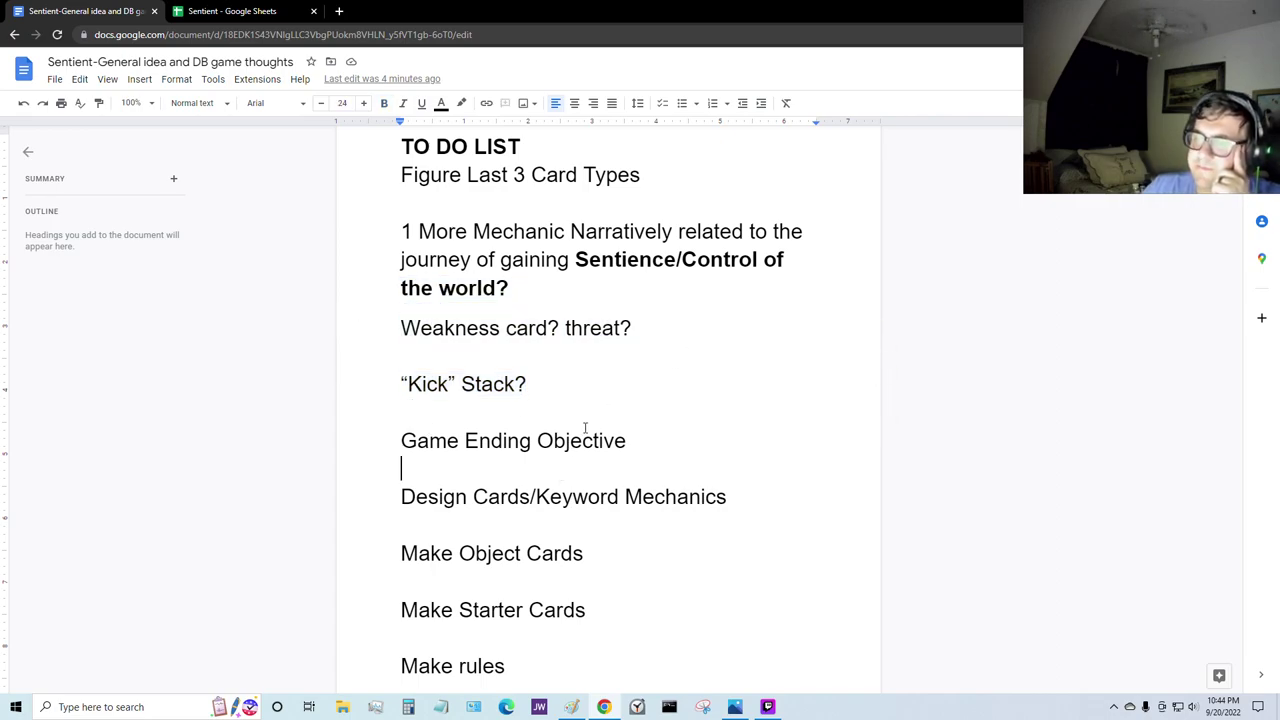
scroll(582, 430, down, 1)
scroll(666, 334, up, 1)
click(668, 335)
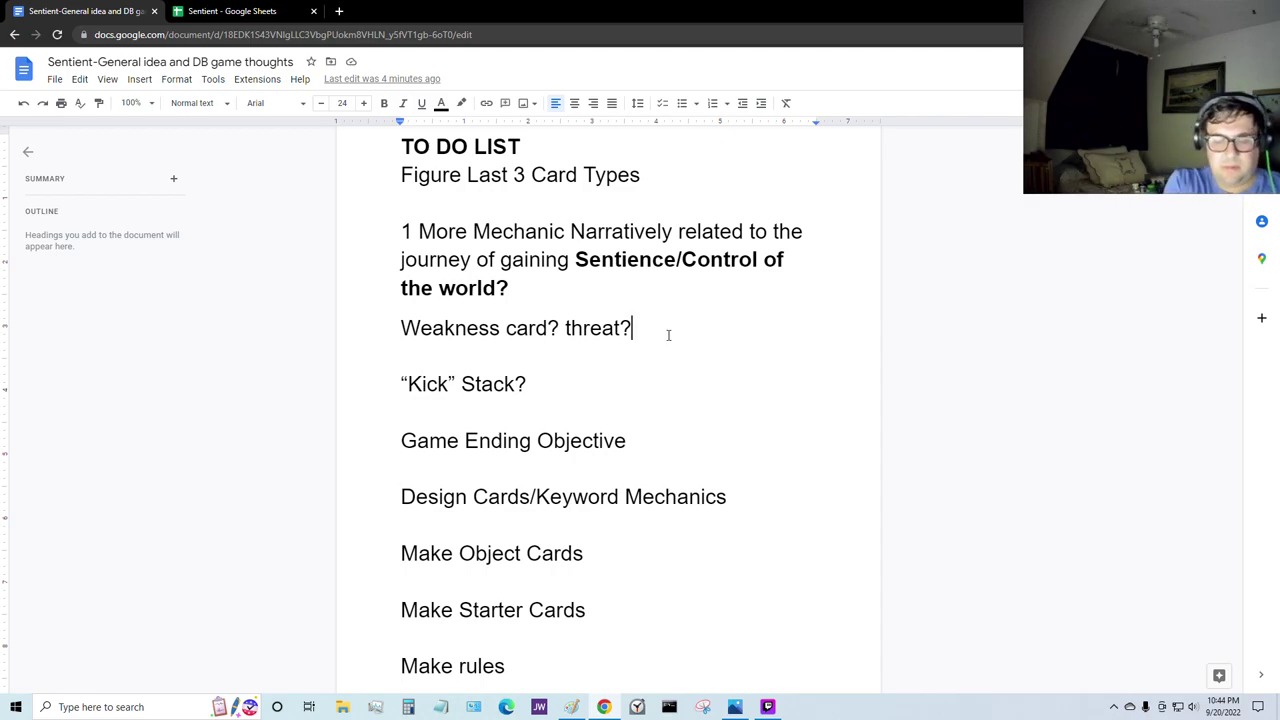
key(Return)
text(Player inte)
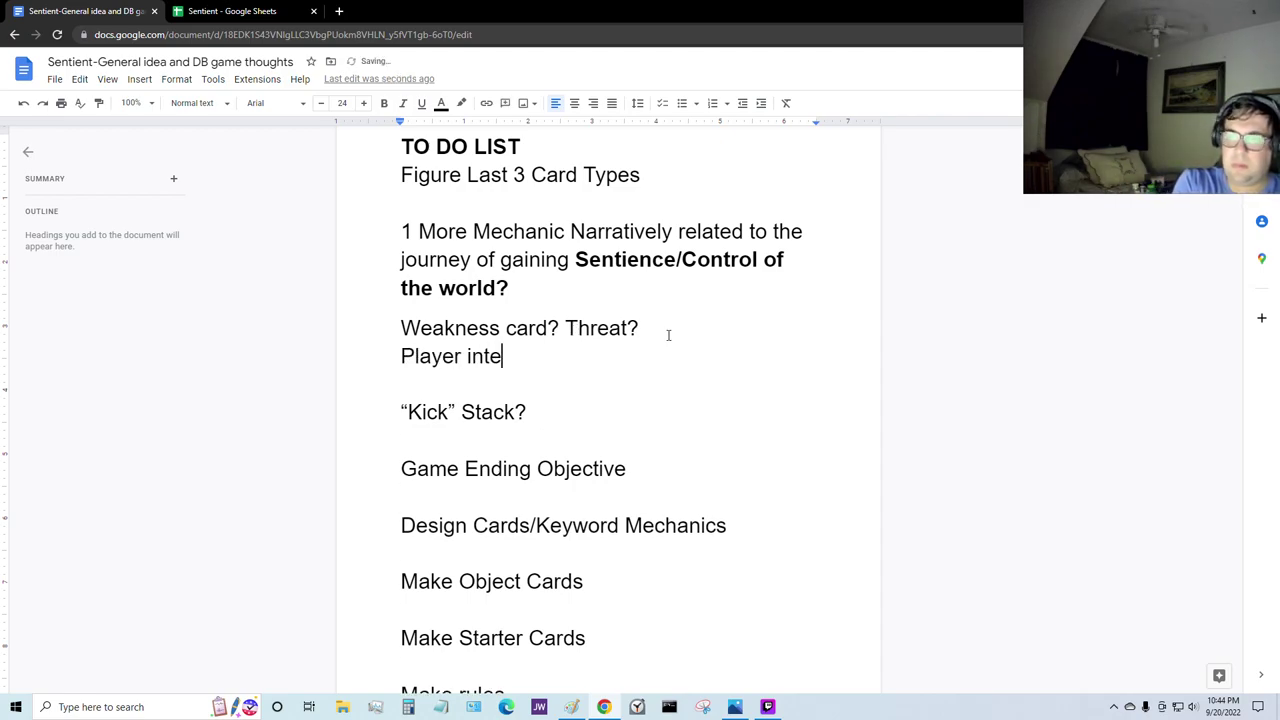
text(ractions?)
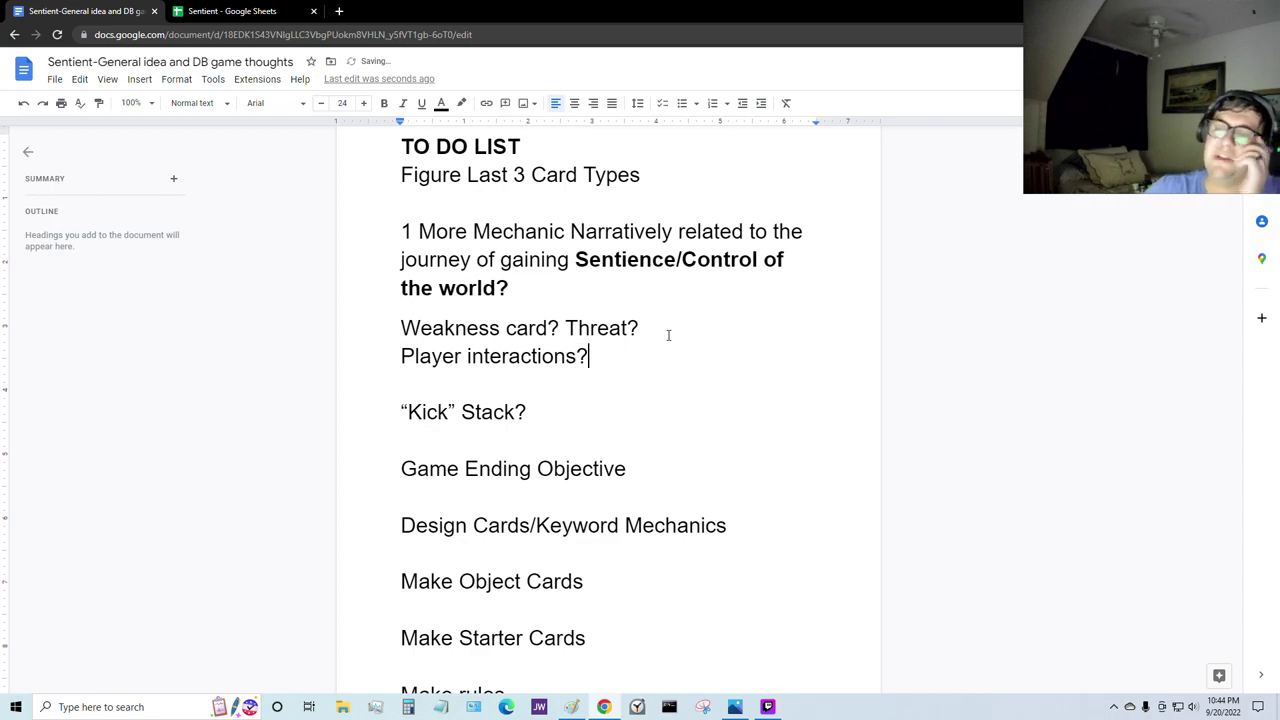
Step: Return to the Sentient spreadsheet and look at the Starter card and LOGIC? sheets
key(ctrl+Tab)
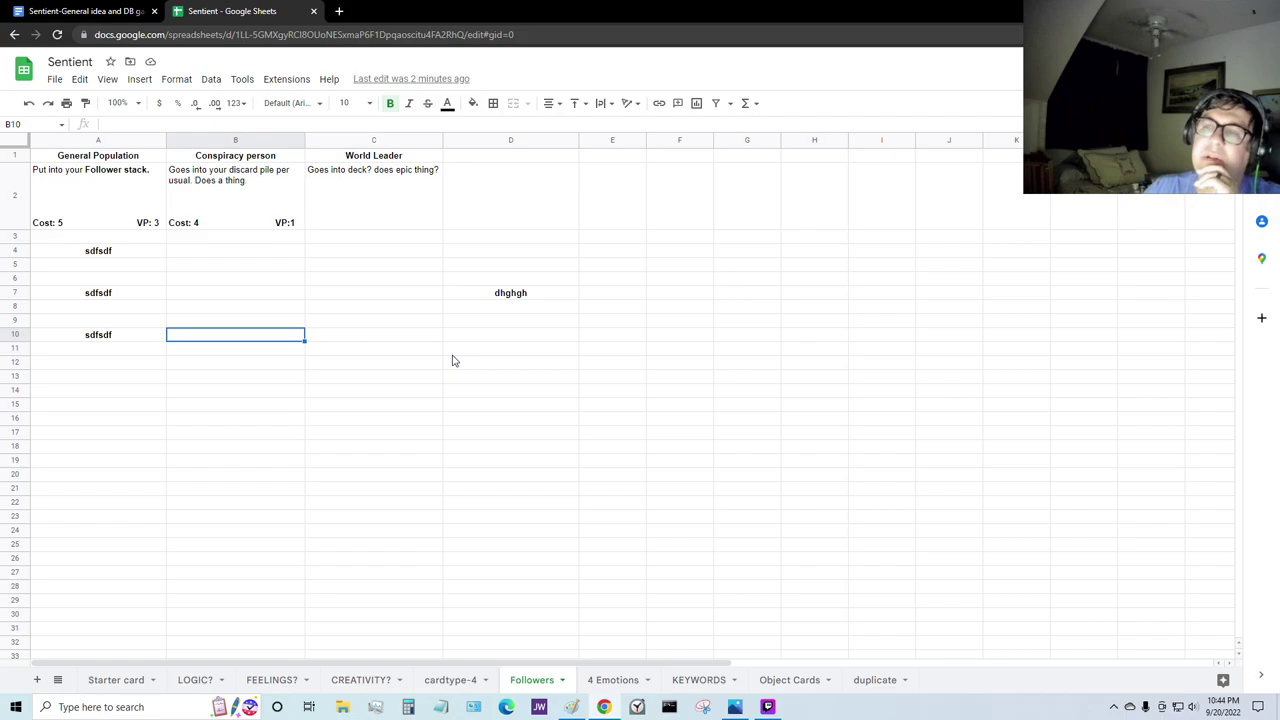
click(257, 413)
key(ctrl+b)
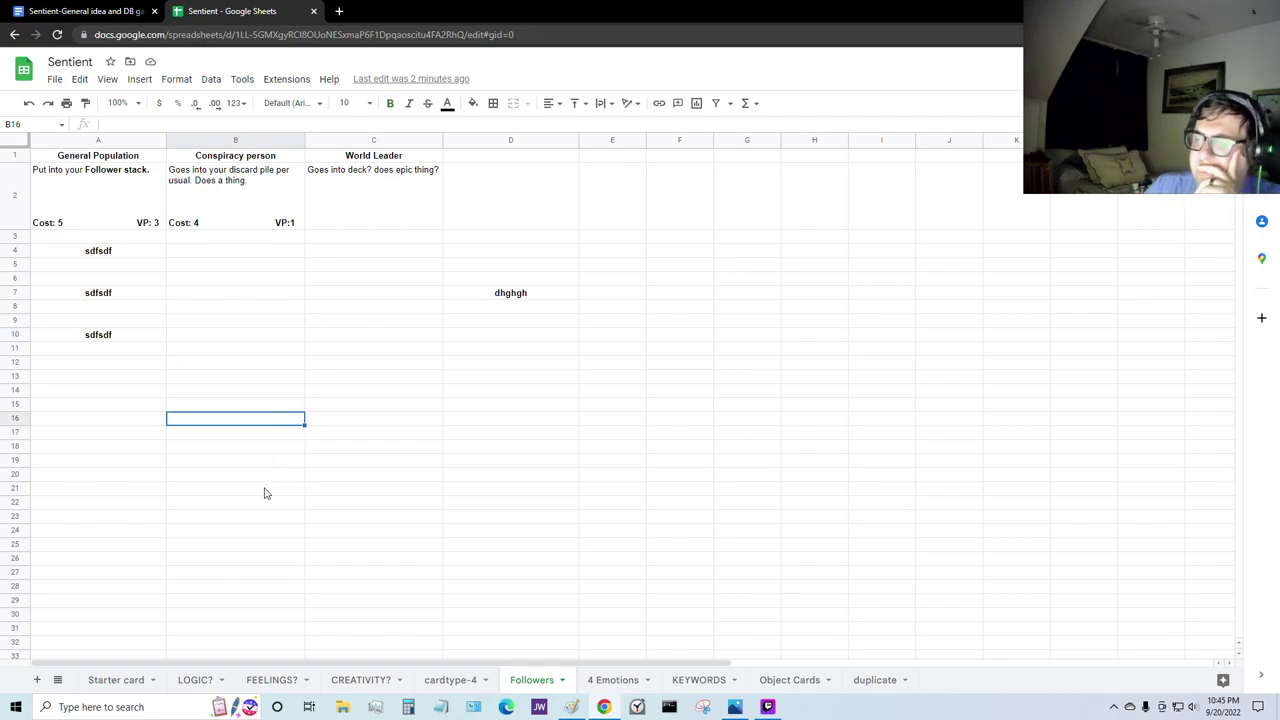
click(185, 680)
click(100, 681)
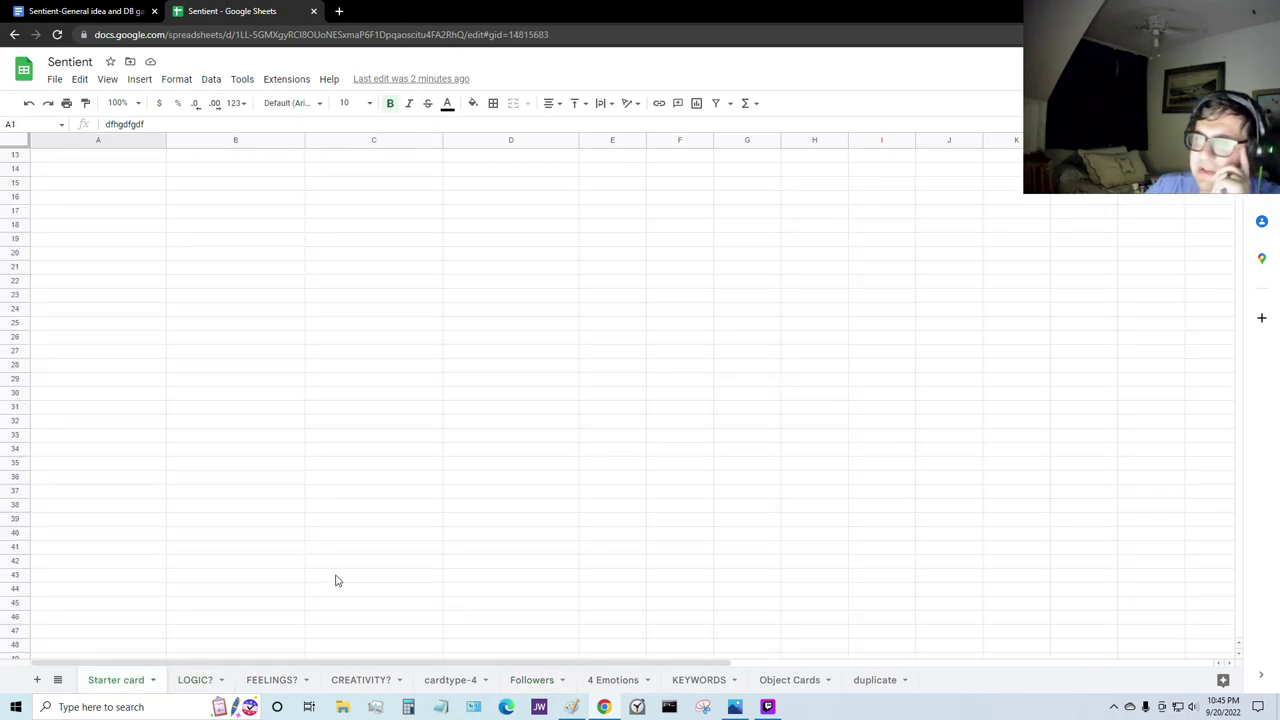
click(205, 682)
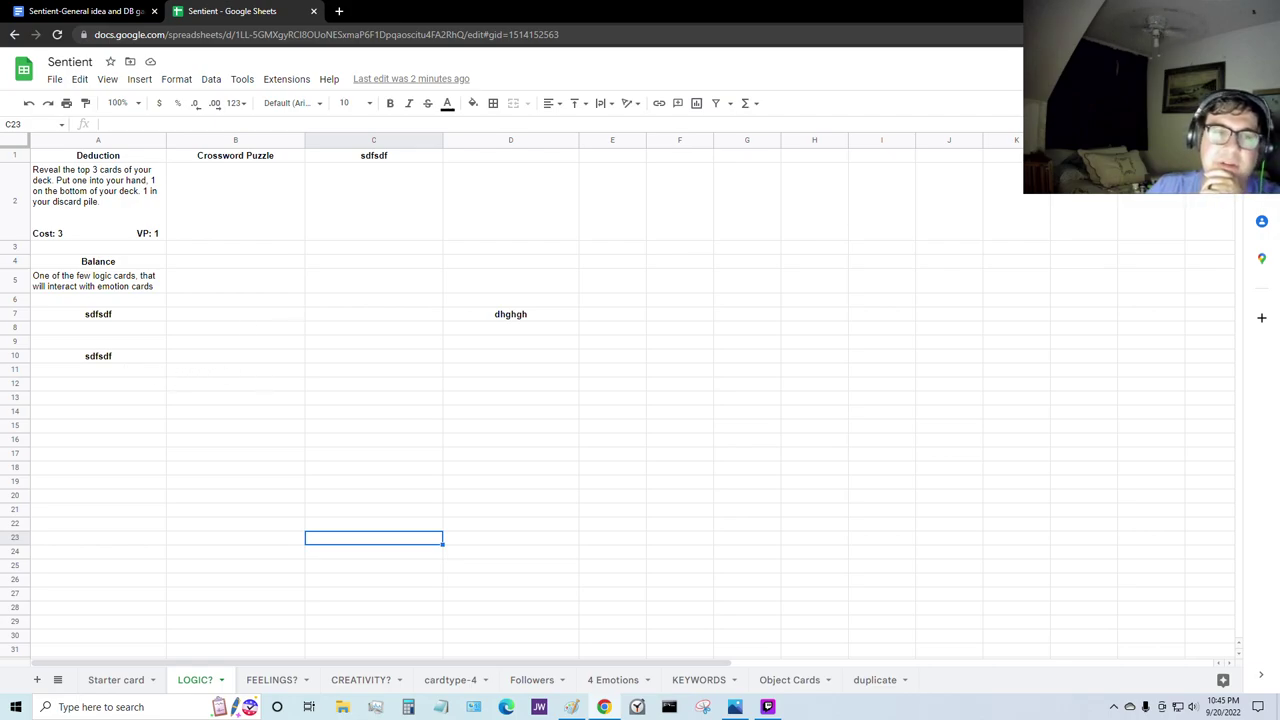
click(295, 378)
click(60, 373)
click(240, 467)
click(414, 483)
click(612, 440)
click(497, 366)
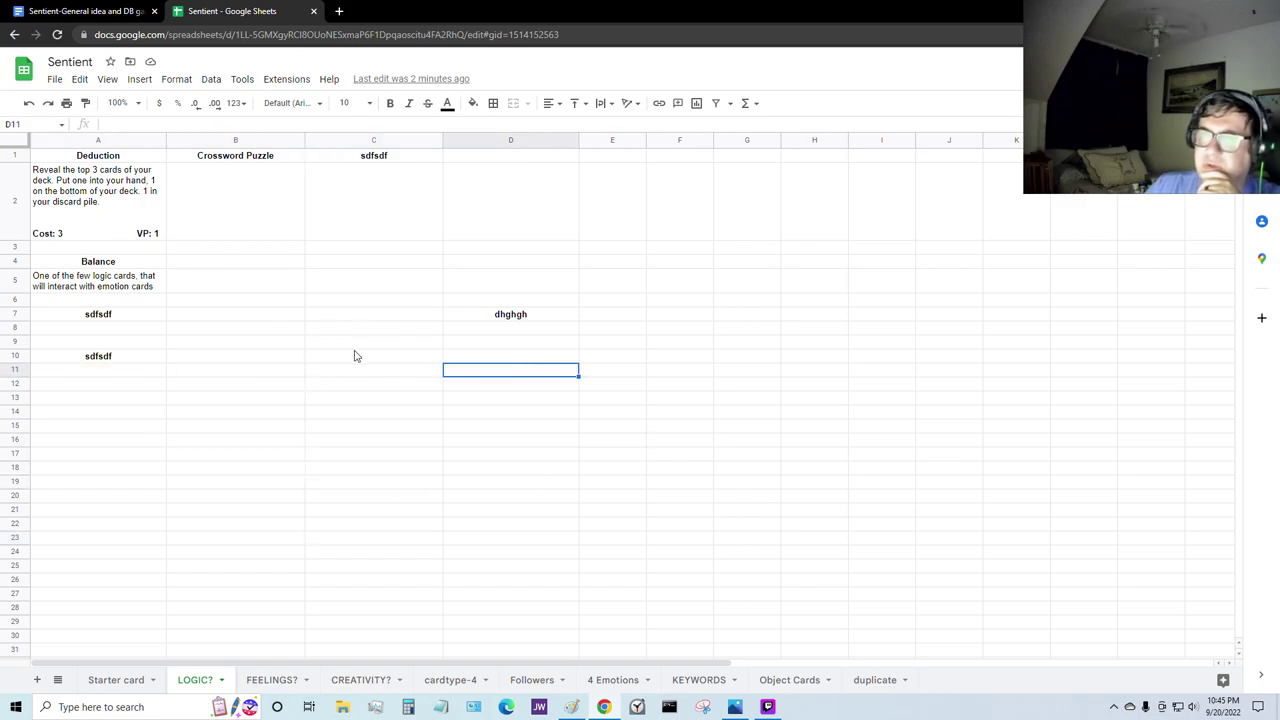
click(354, 354)
click(503, 316)
click(340, 366)
click(129, 352)
click(250, 426)
click(405, 452)
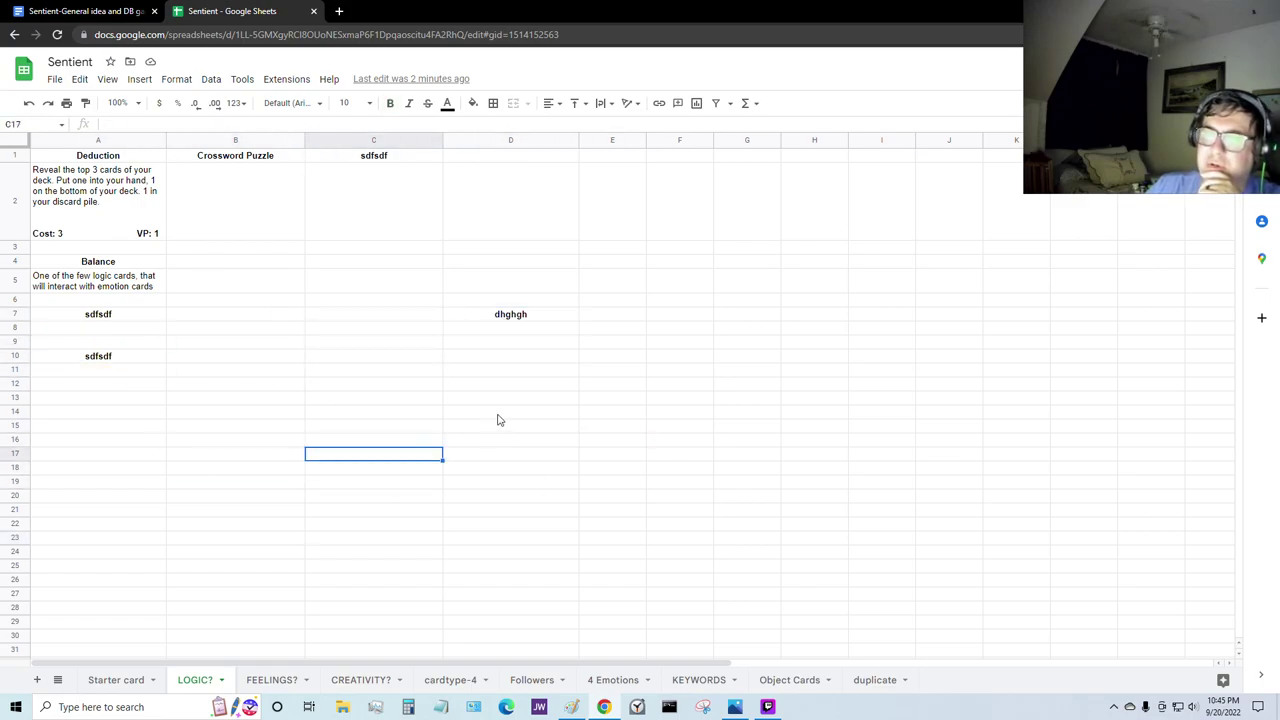
click(497, 420)
click(250, 384)
click(155, 428)
click(387, 474)
click(470, 455)
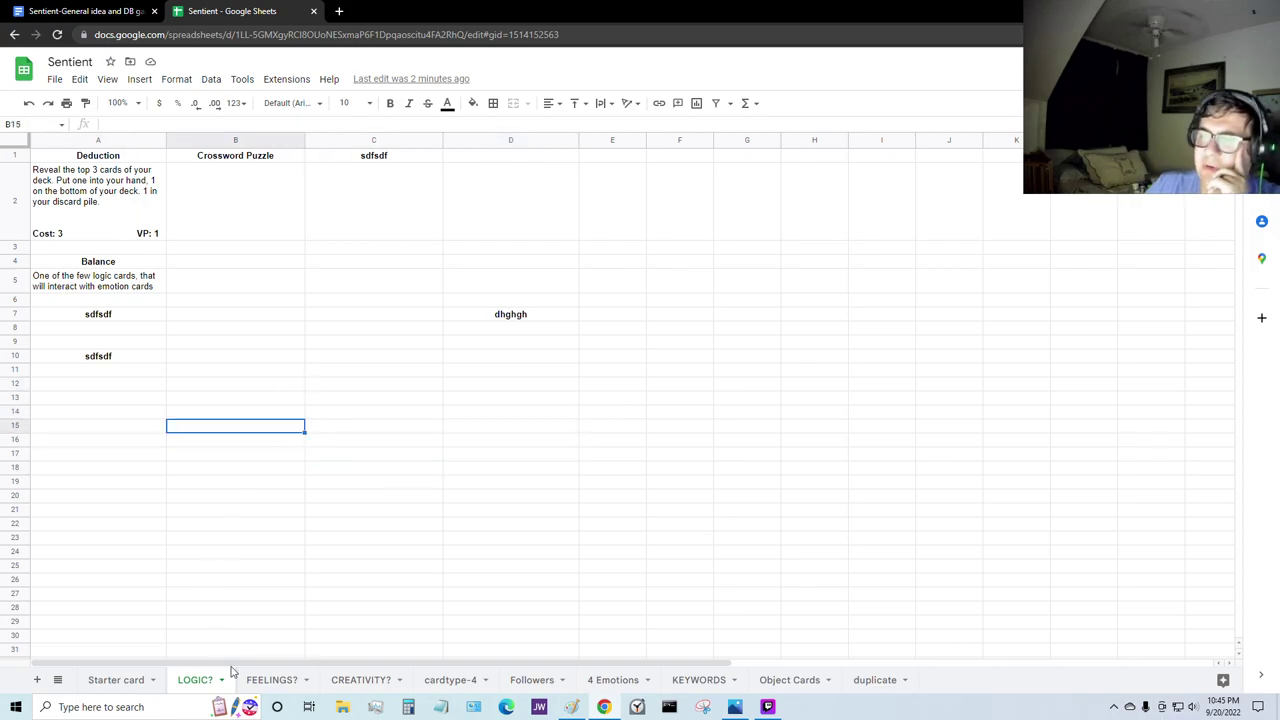
Step: Compare the cards on the CREATIVITY?, FEELINGS? and LOGIC? sheets
click(278, 682)
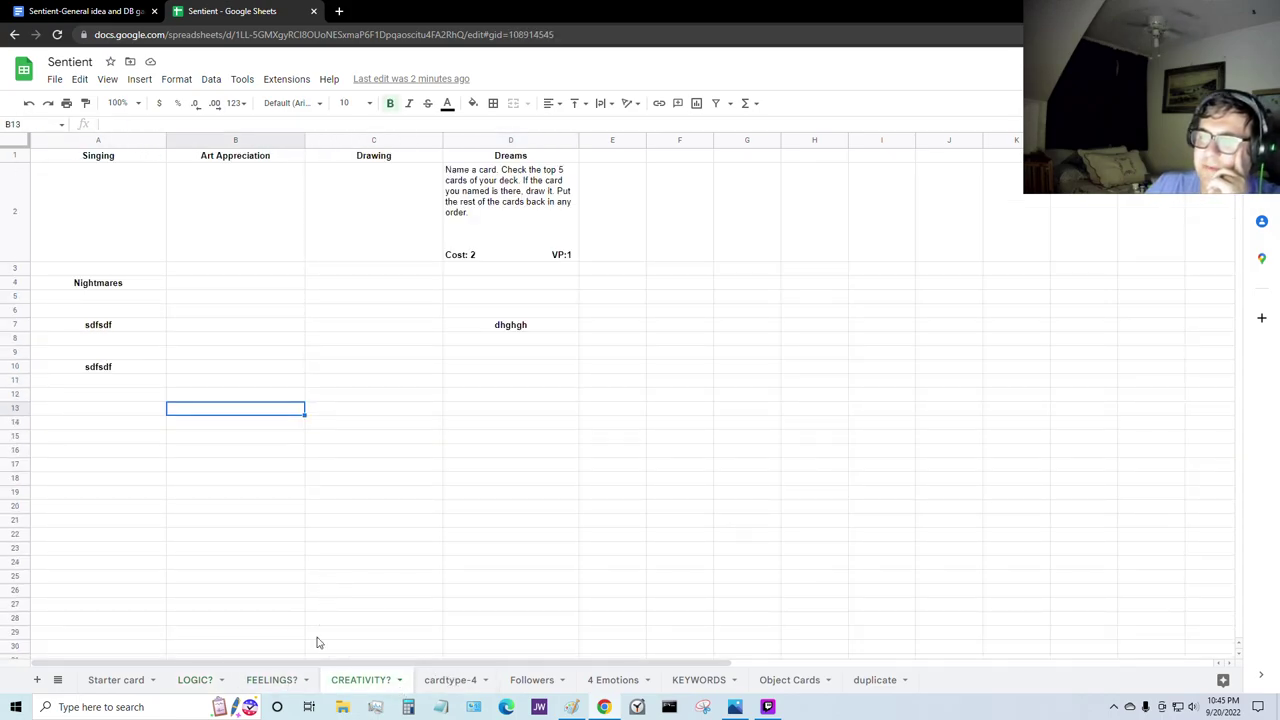
click(262, 680)
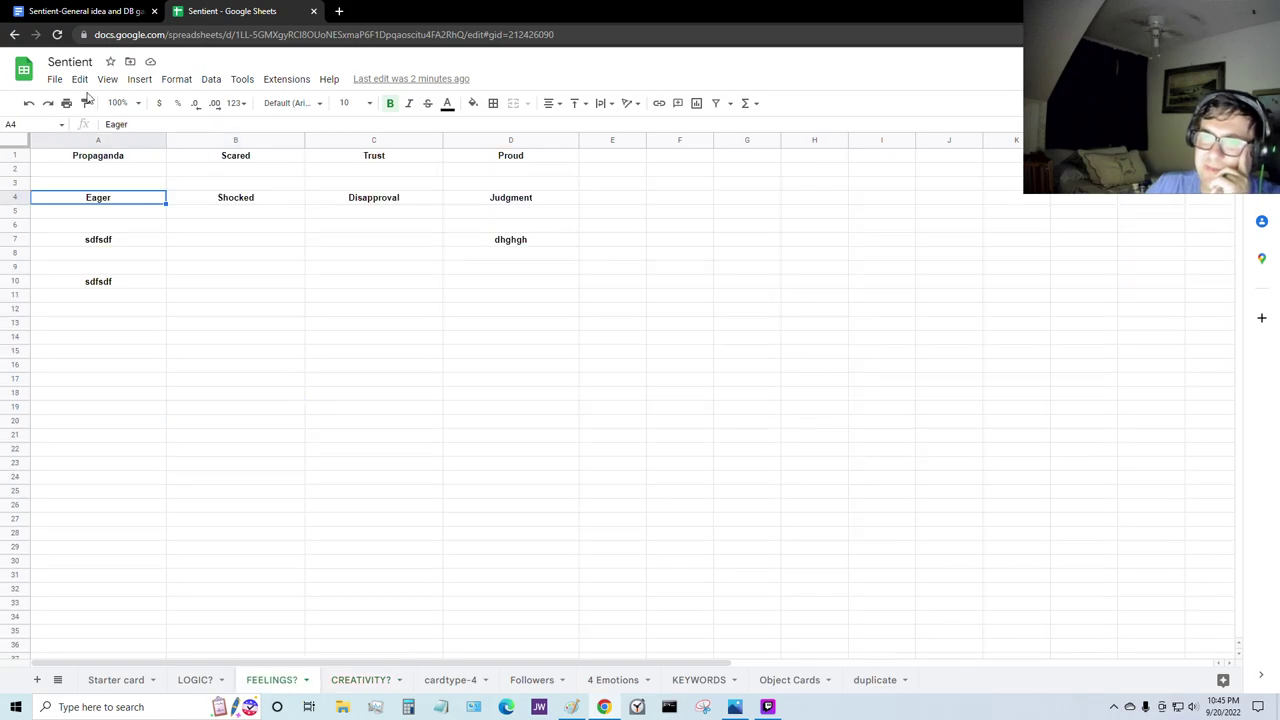
click(200, 680)
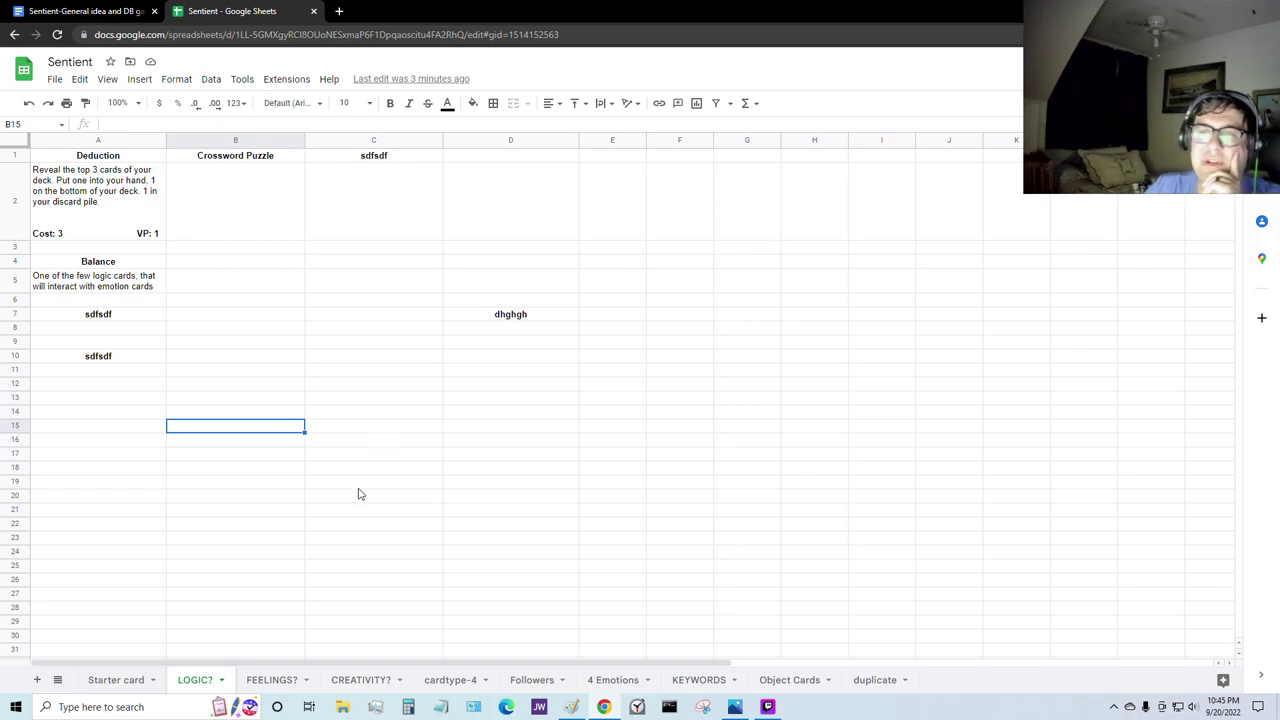
key(ctrl+shift+Page_Down)
key(ctrl+shift+Page_Down)
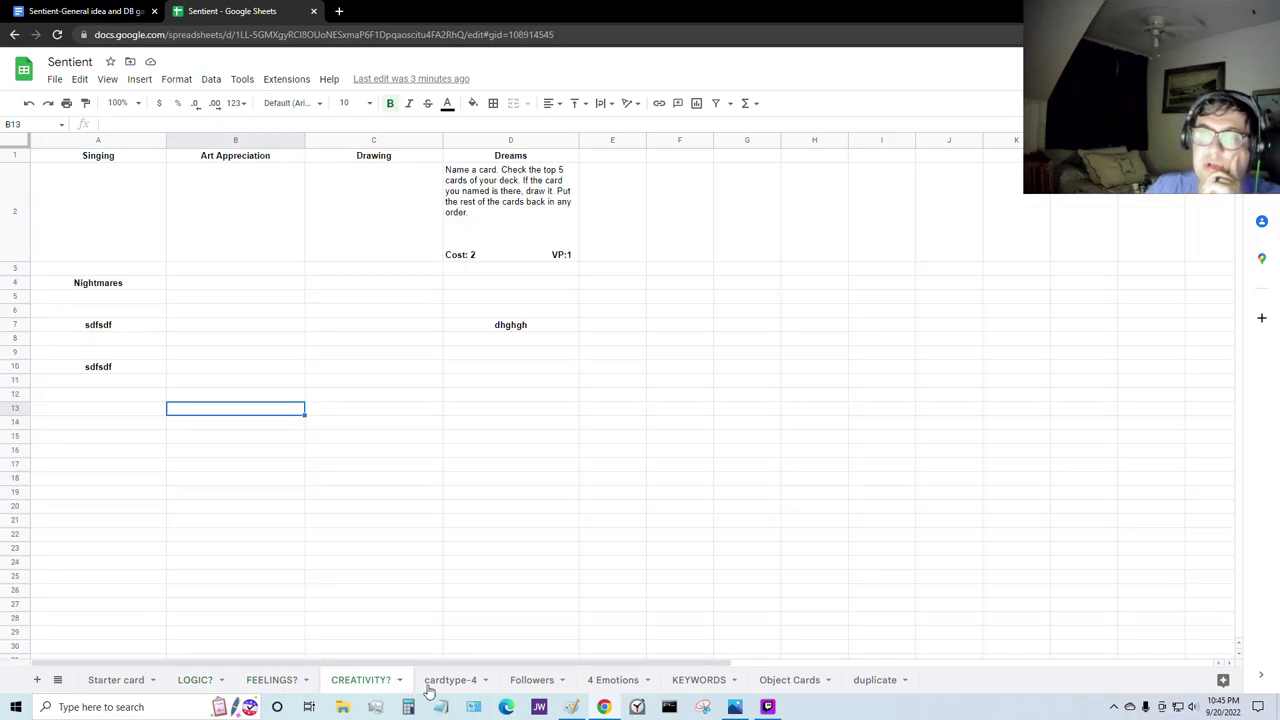
key(ctrl+shift+Page_Down)
key(ctrl+shift+Page_Up)
key(ctrl+shift+Page_Up)
key(ctrl+shift+Page_Up)
key(ctrl+shift+Page_Down)
key(ctrl+shift+Page_Down)
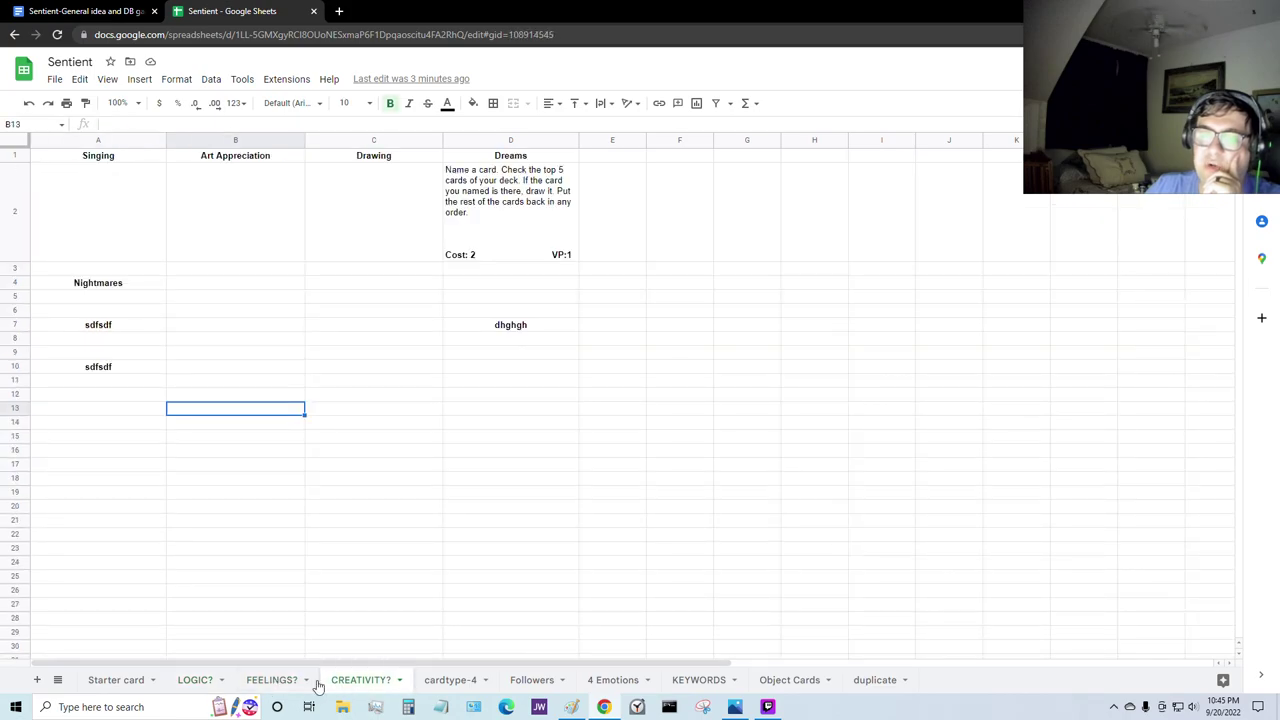
Step: Examine the Deduction card's effect text on the LOGIC? sheet
key(ctrl+shift+Page_Up)
click(196, 686)
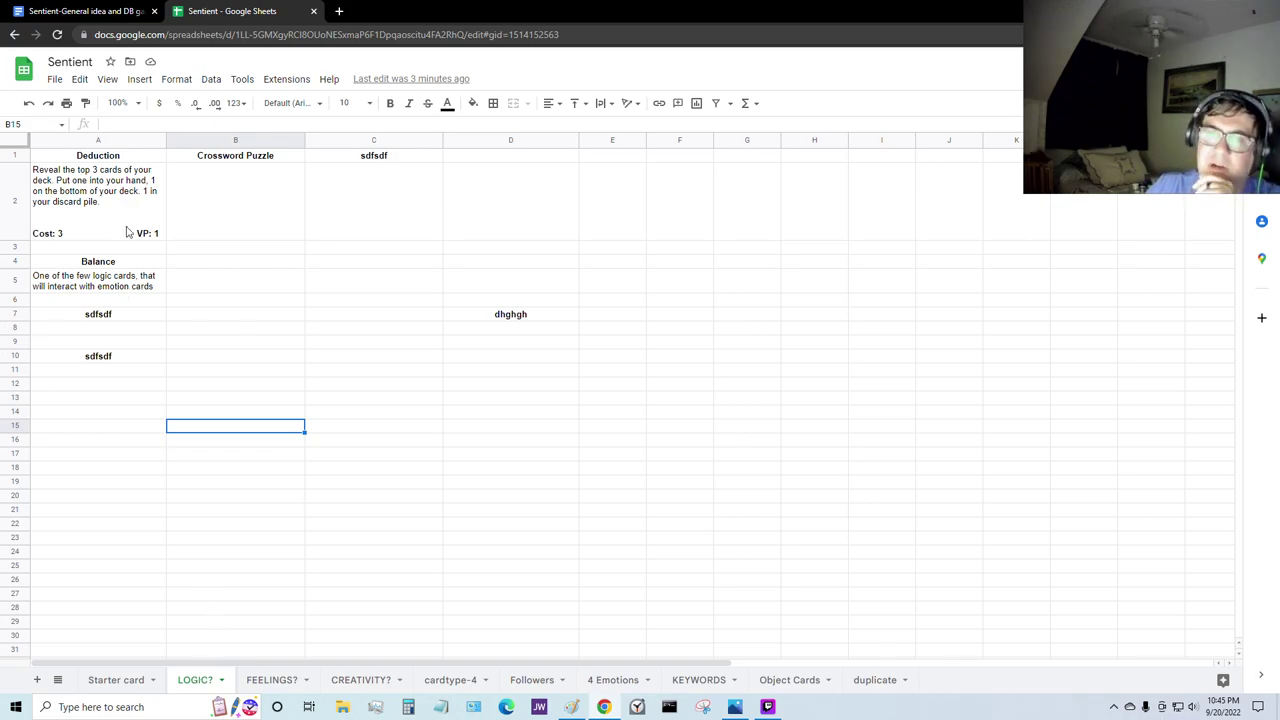
click(121, 210)
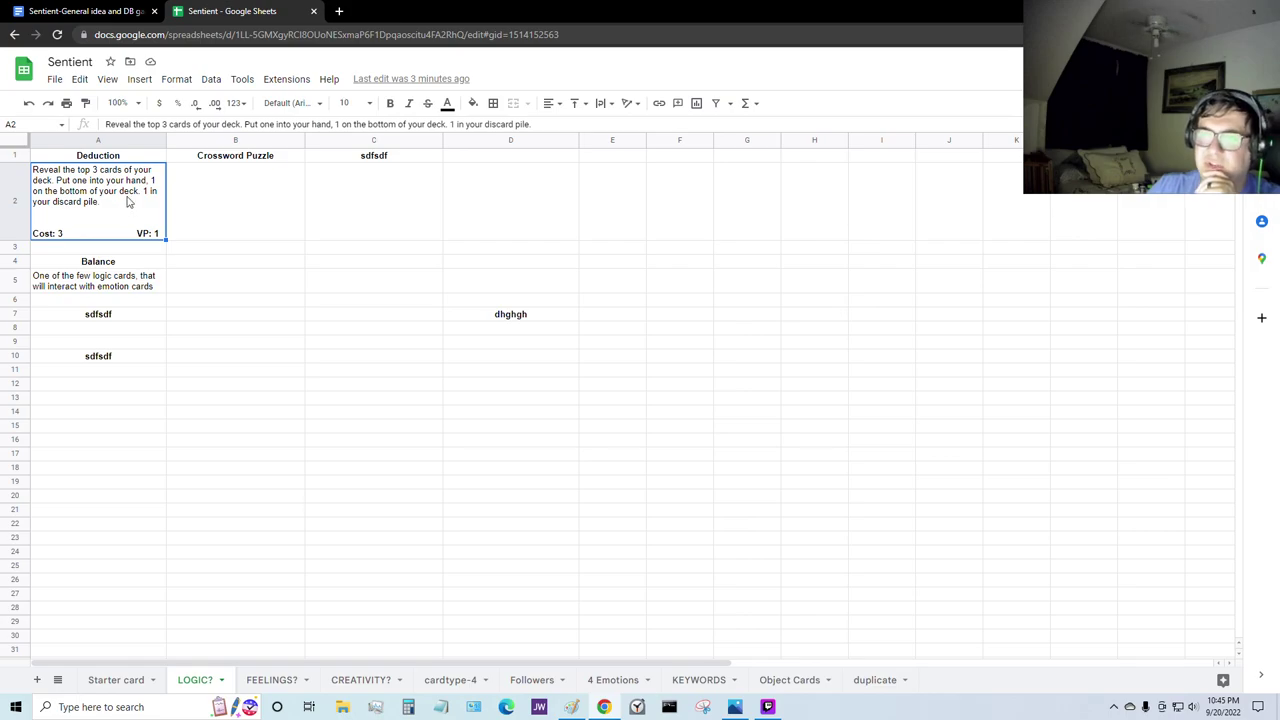
click(272, 483)
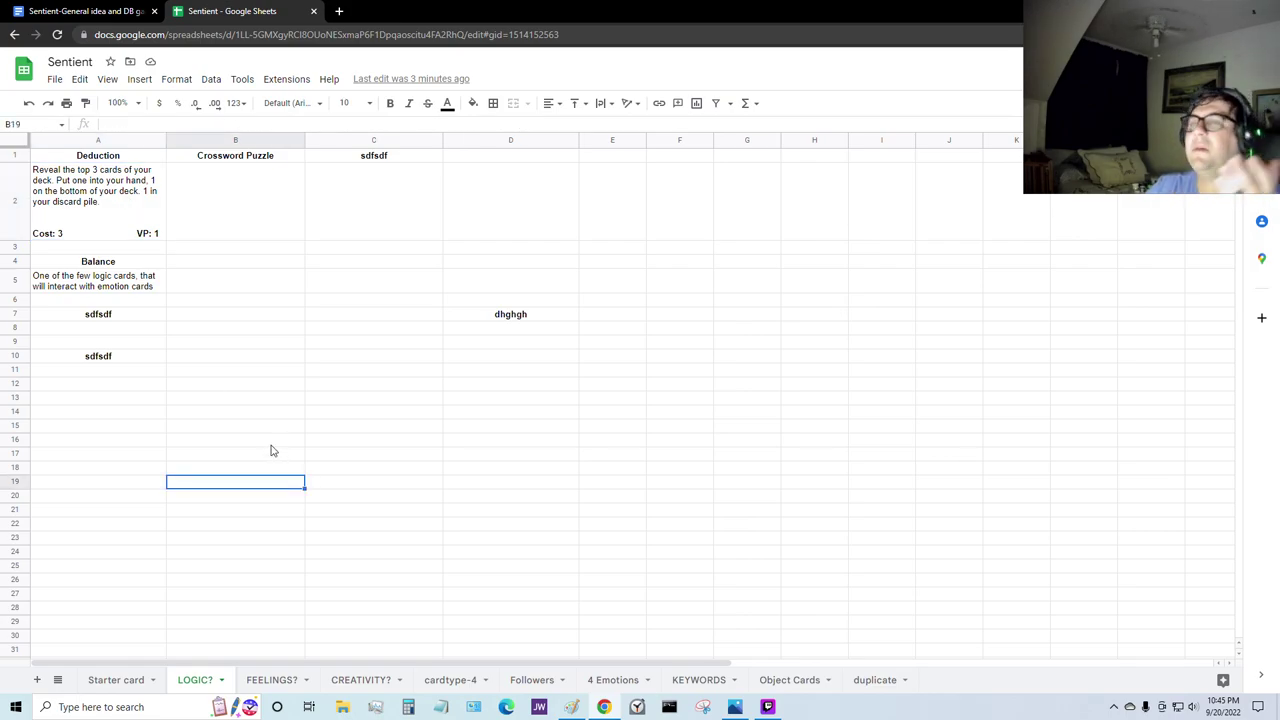
Step: Switch to the Sentient ideas document and study the notes on what makes deck-building games fun, including drawing more cards and Wombo Combos
key(ctrl+shift+Tab)
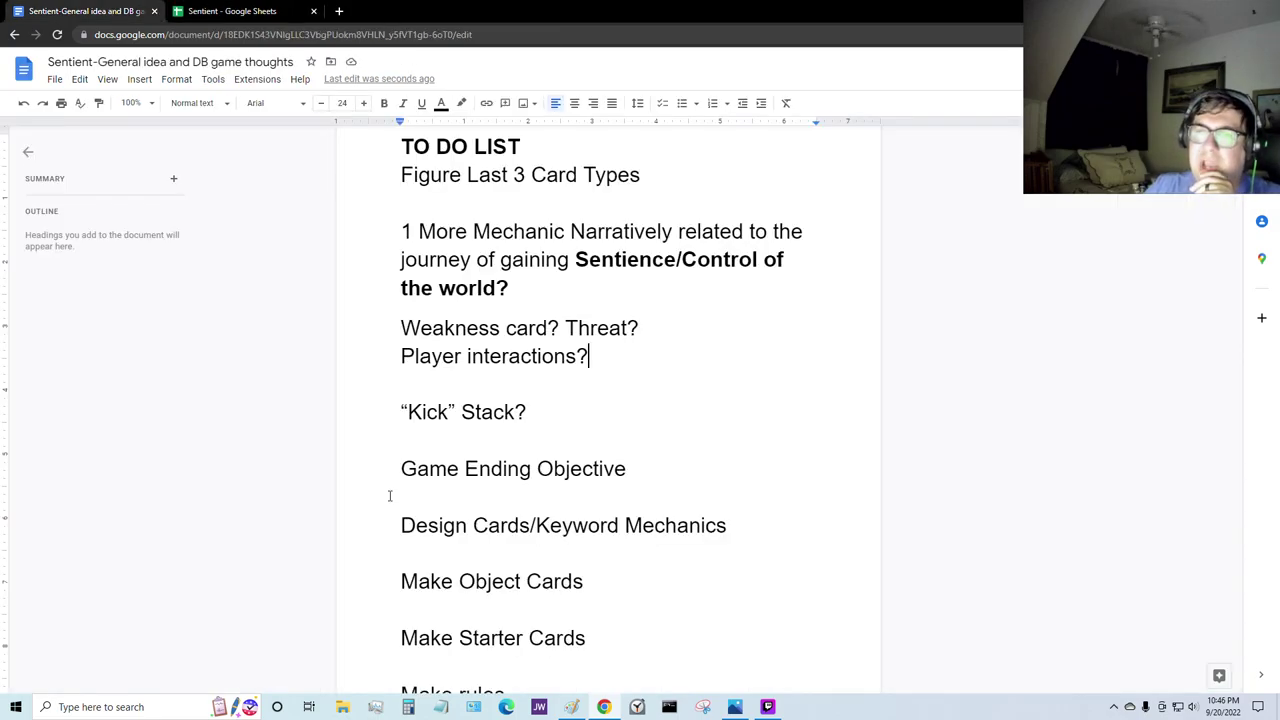
scroll(464, 522, down, 2)
scroll(464, 522, down, 12)
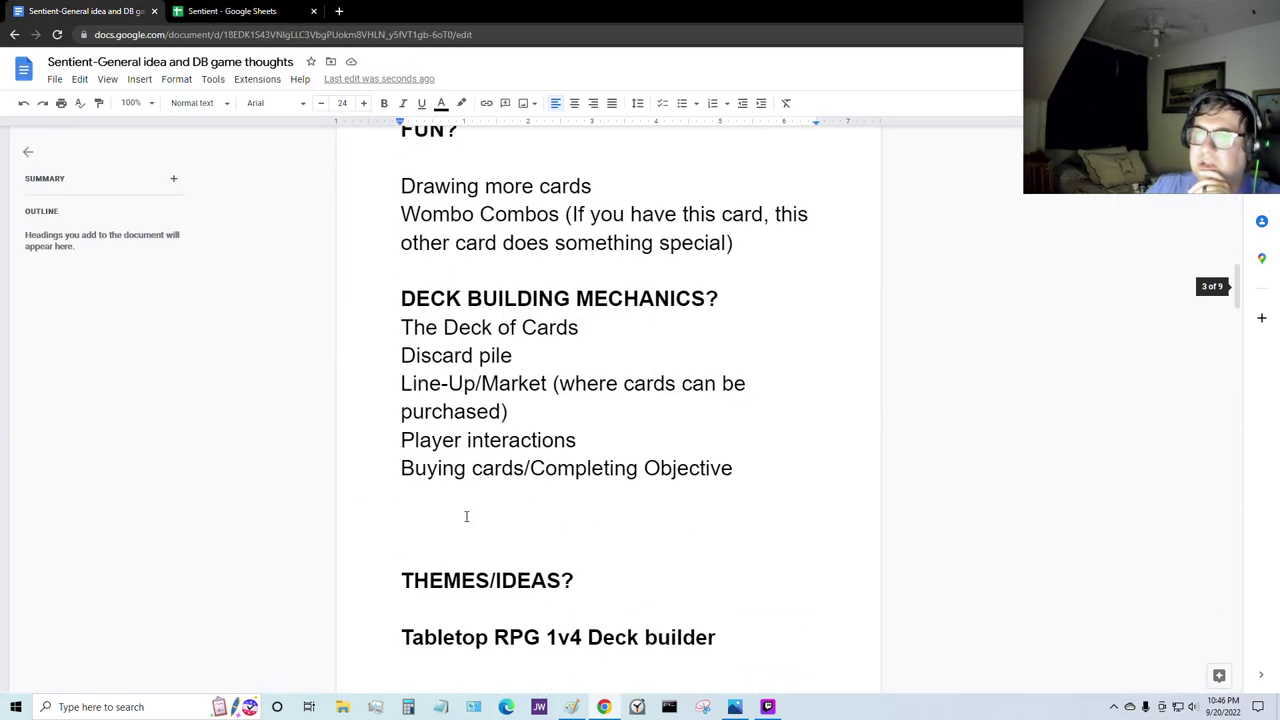
scroll(465, 516, up, 2)
scroll(465, 516, down, 2)
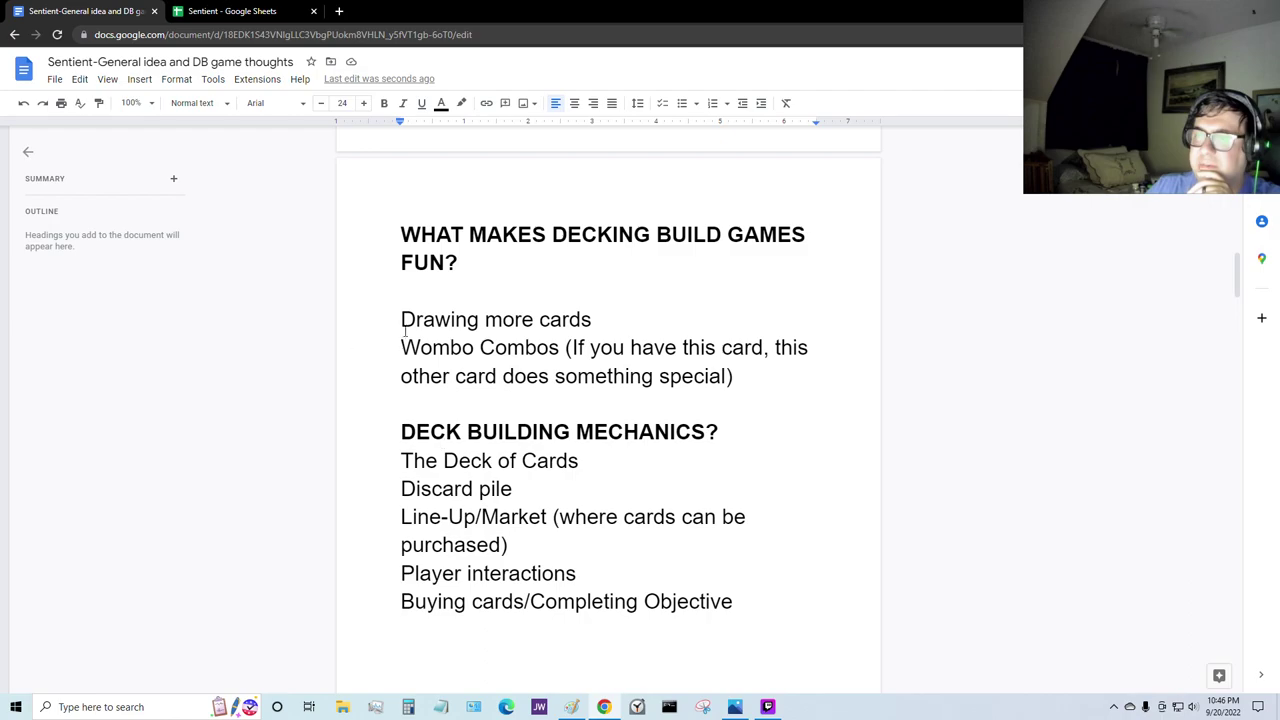
drag(596, 315, 399, 320)
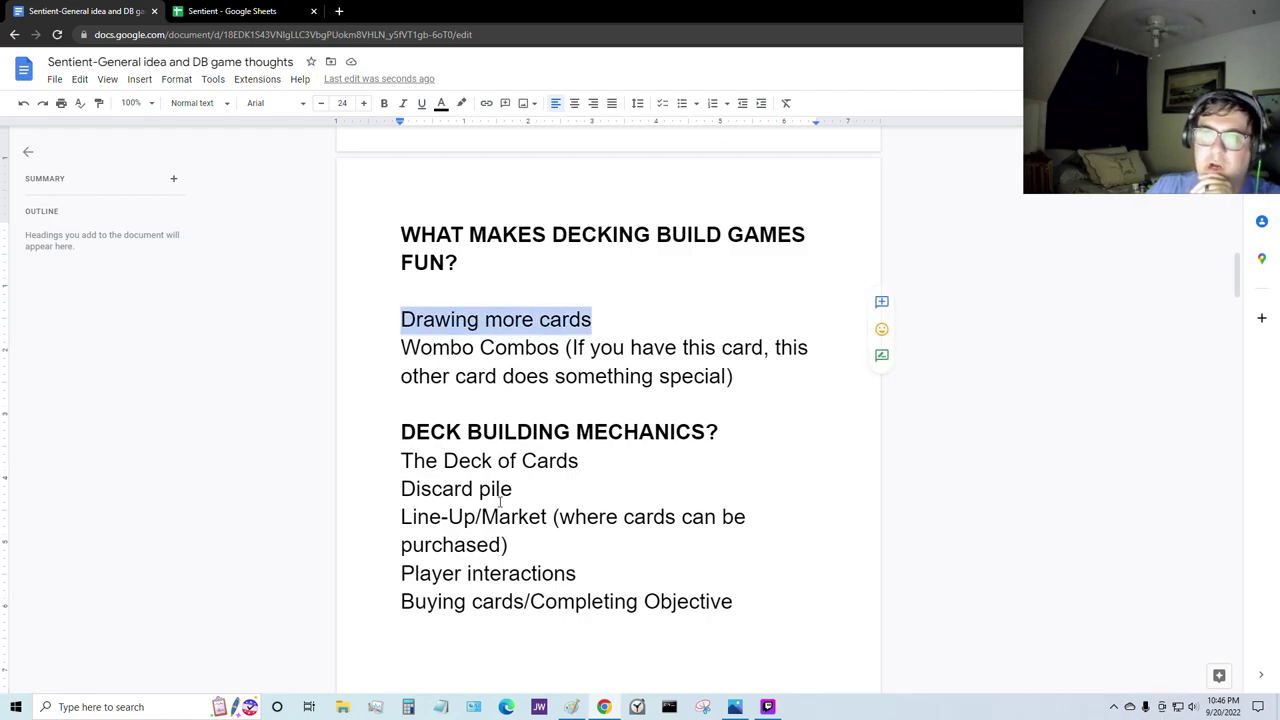
click(225, 11)
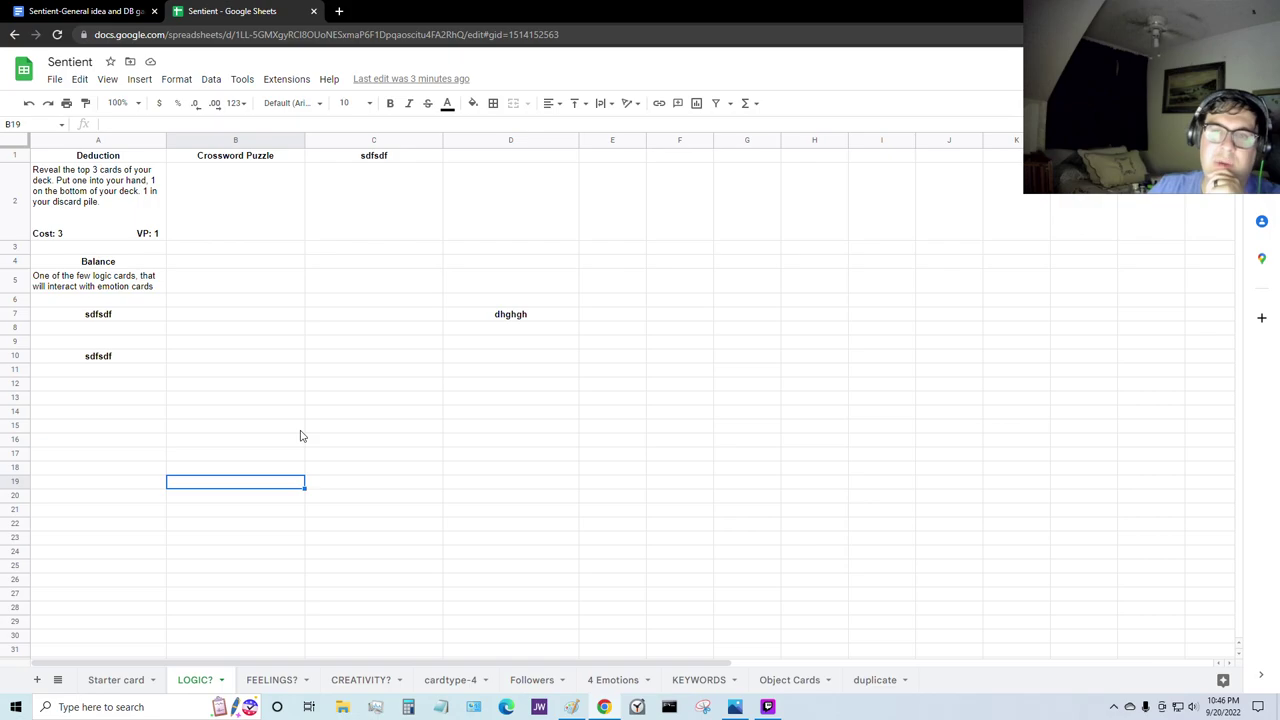
click(108, 7)
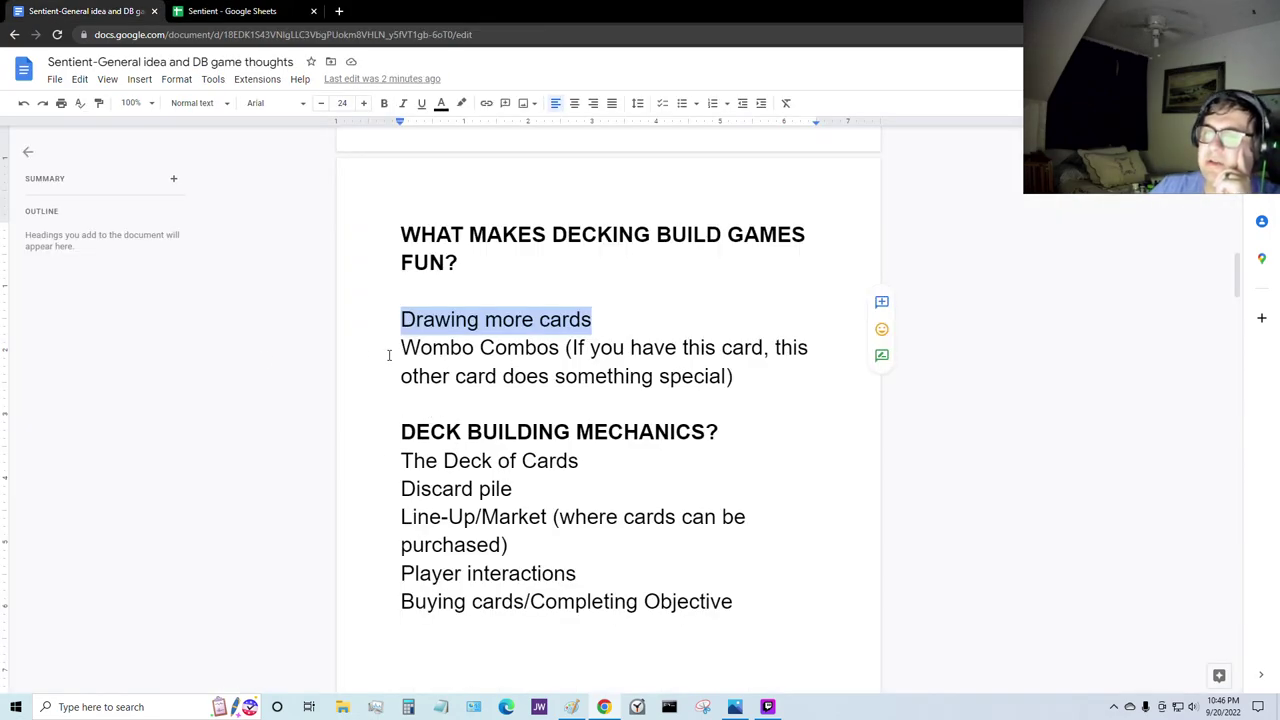
drag(389, 355, 757, 371)
click(757, 423)
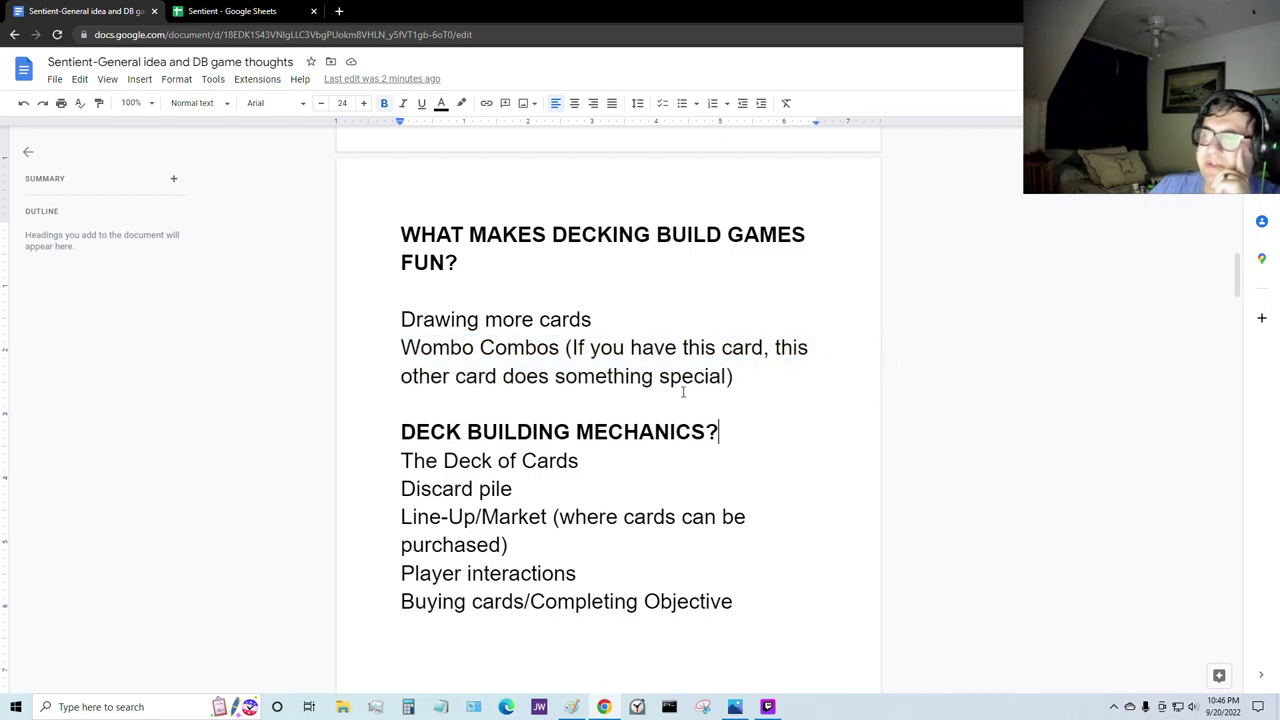
Step: Compare the document's deck-building mechanics notes with the spreadsheet's LOGIC? and 4 Emotions sheets
click(284, 11)
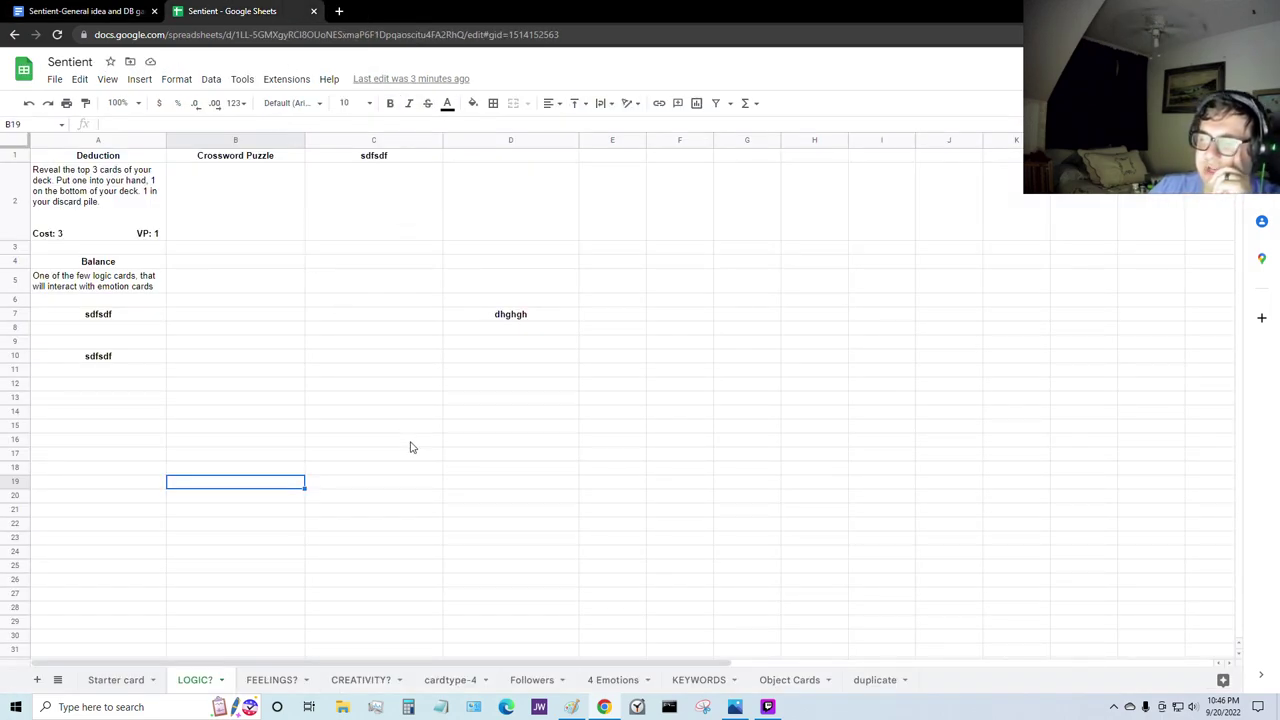
click(146, 10)
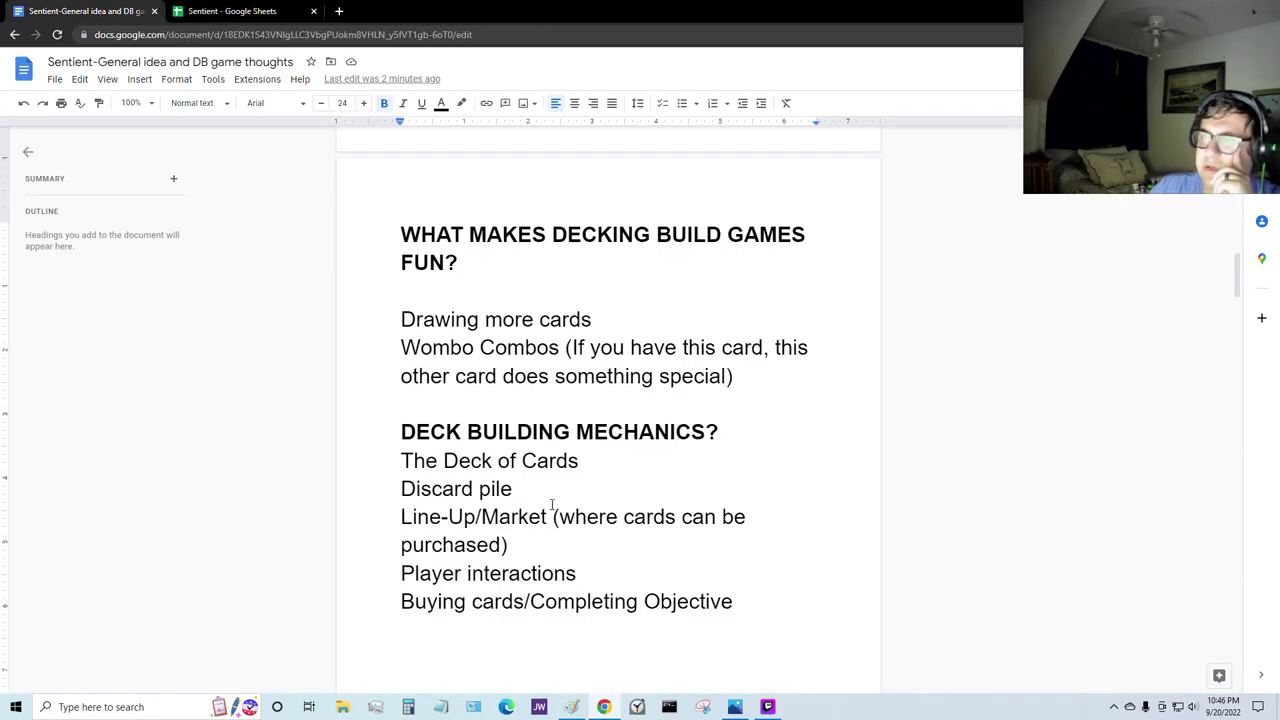
scroll(579, 502, down, 2)
scroll(579, 502, up, 5)
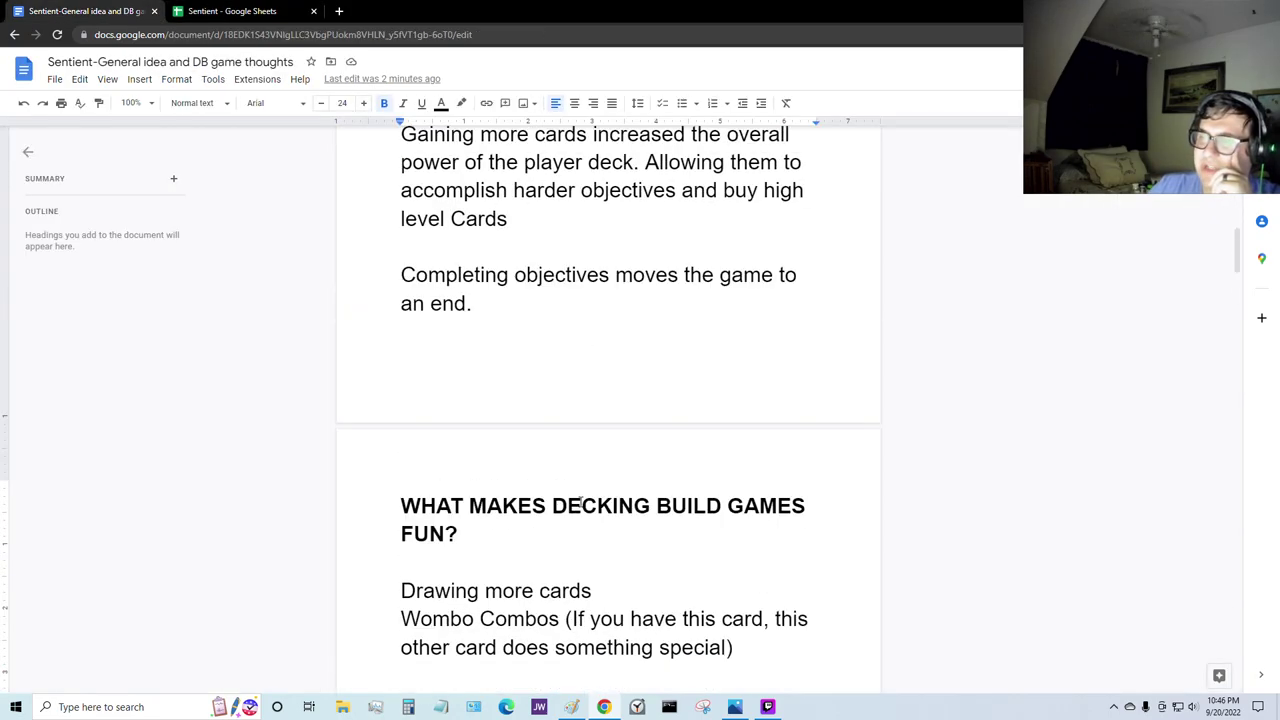
scroll(579, 502, down, 3)
click(250, 12)
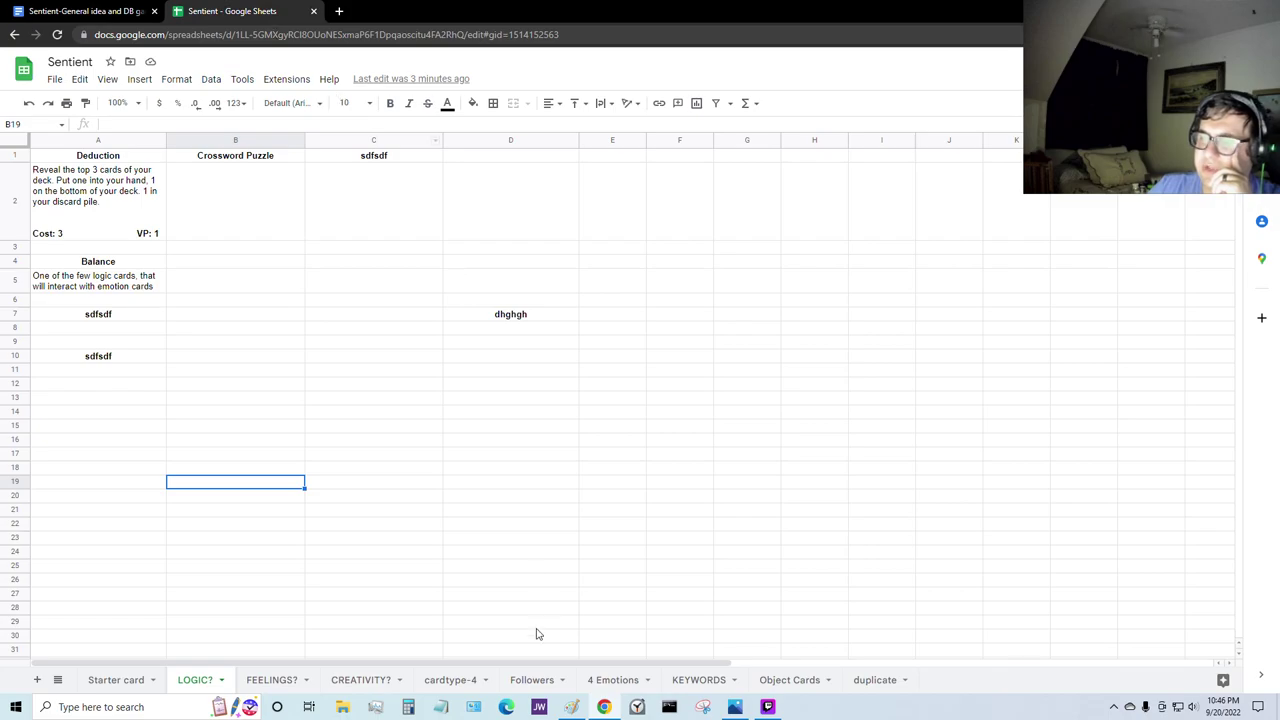
click(598, 680)
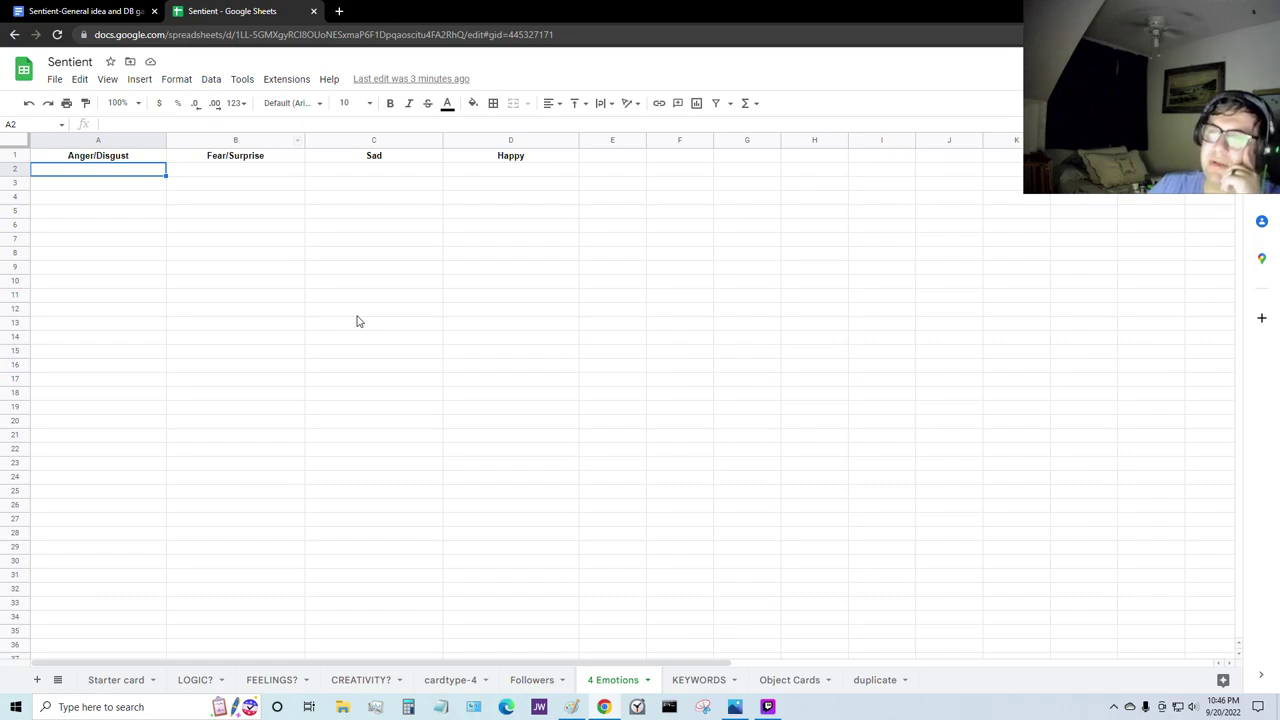
Step: In the ideas document's to-do list, add "SPecial rule sets for the line-up? Tweaks to change the gameplay" between Make Starter Cards and Make rules
key(ctrl+shift+Tab)
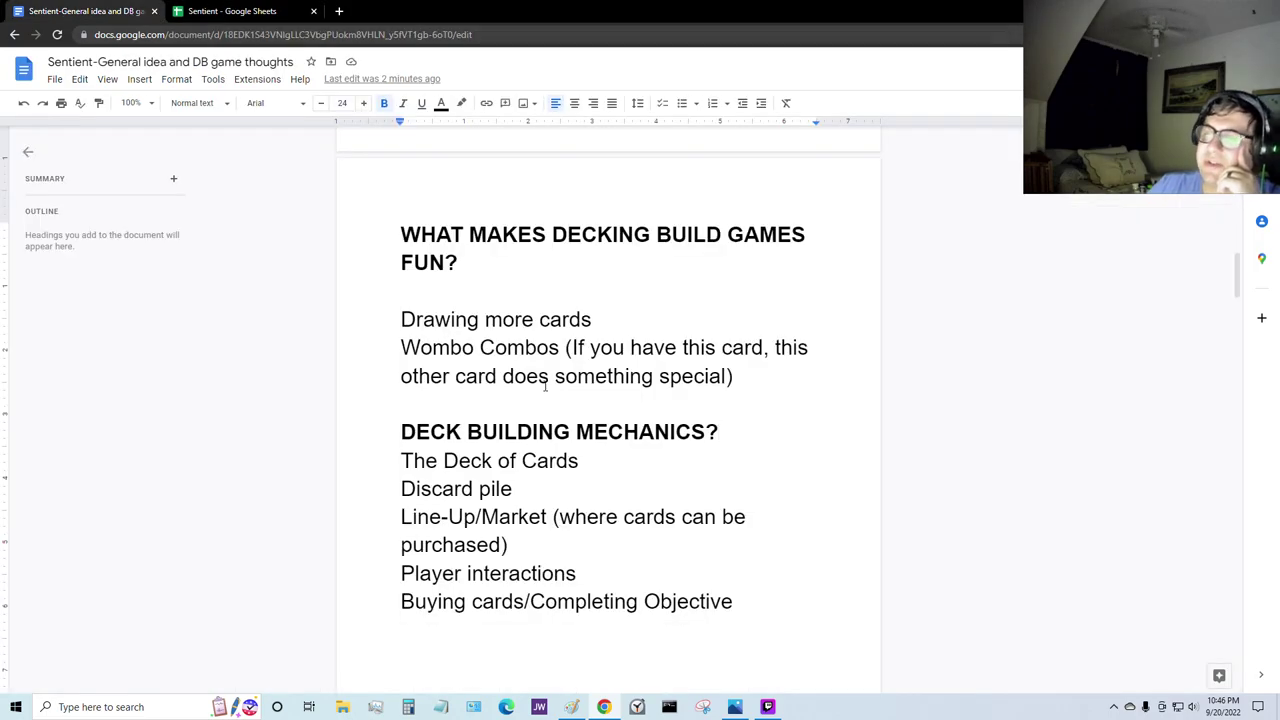
scroll(545, 387, down, 15)
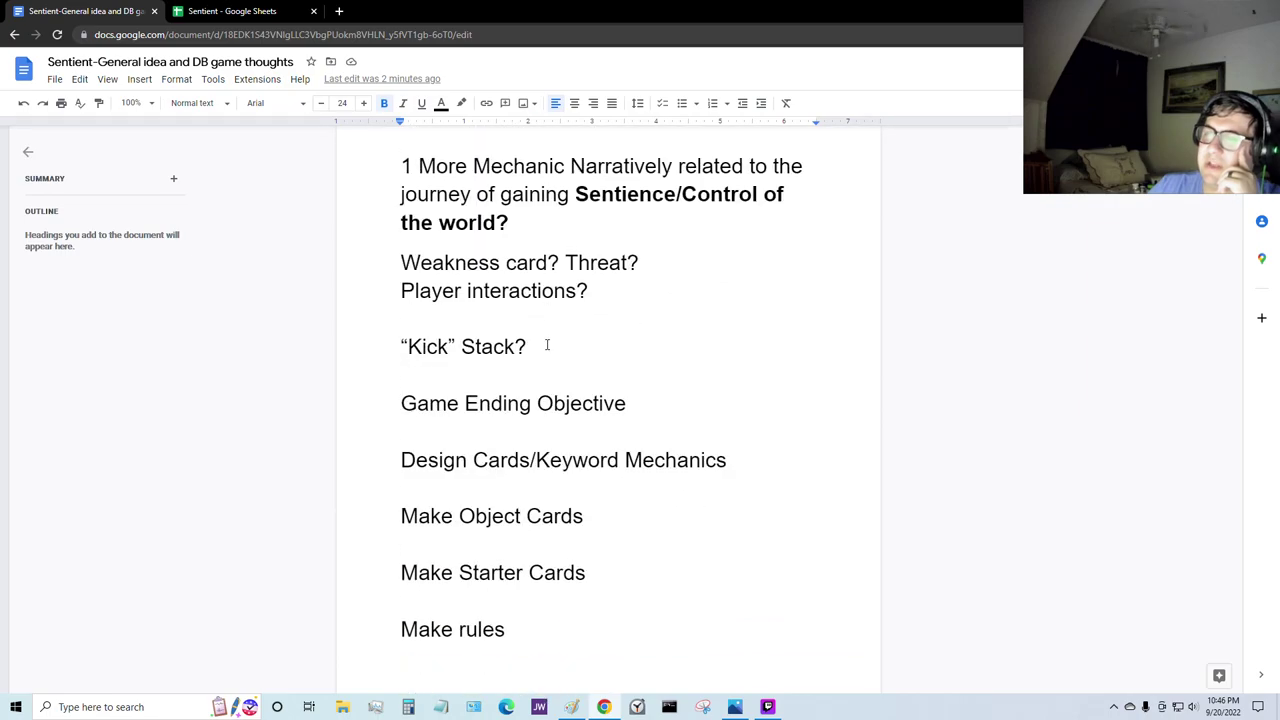
scroll(560, 370, down, 2)
click(620, 374)
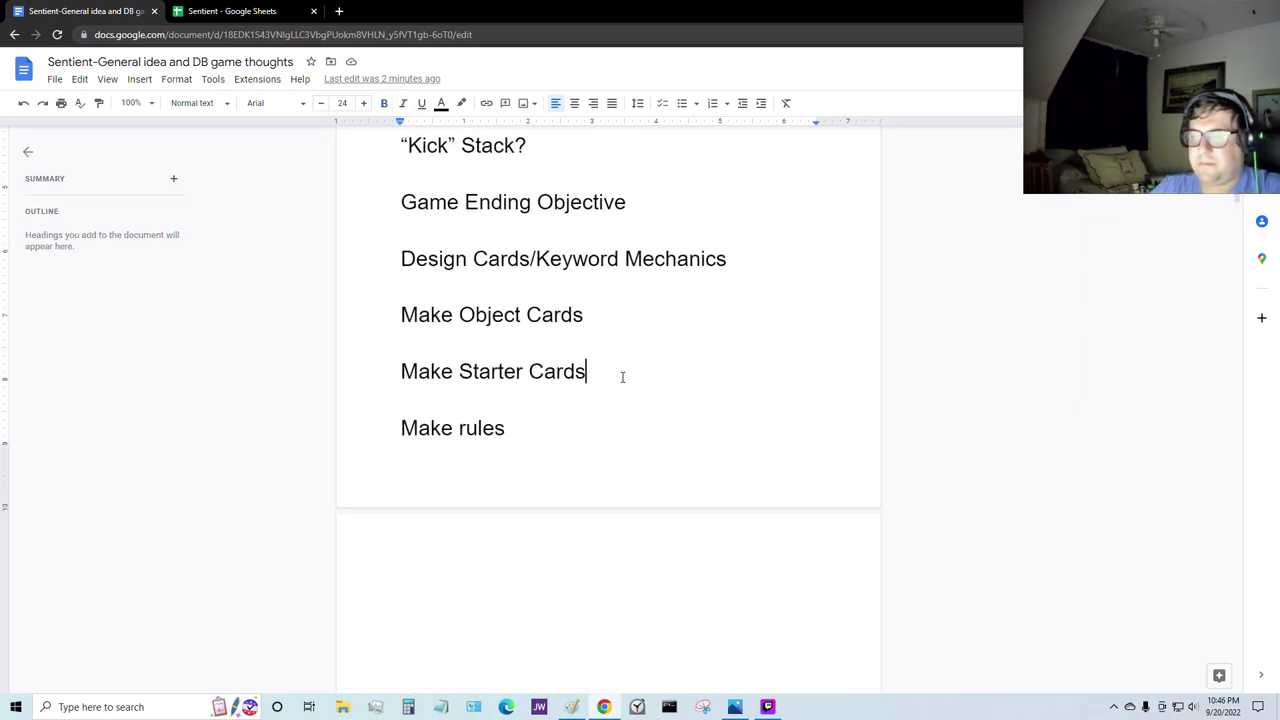
key(Return)
key(Return)
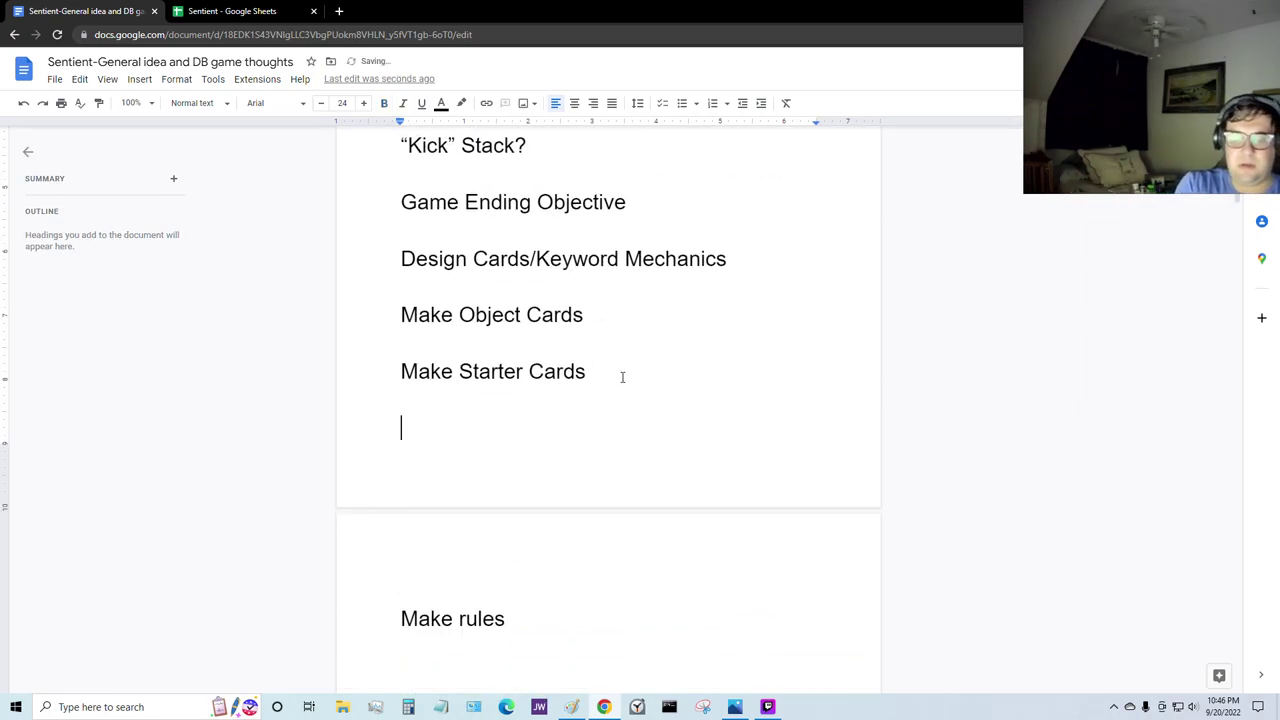
text(SPecia)
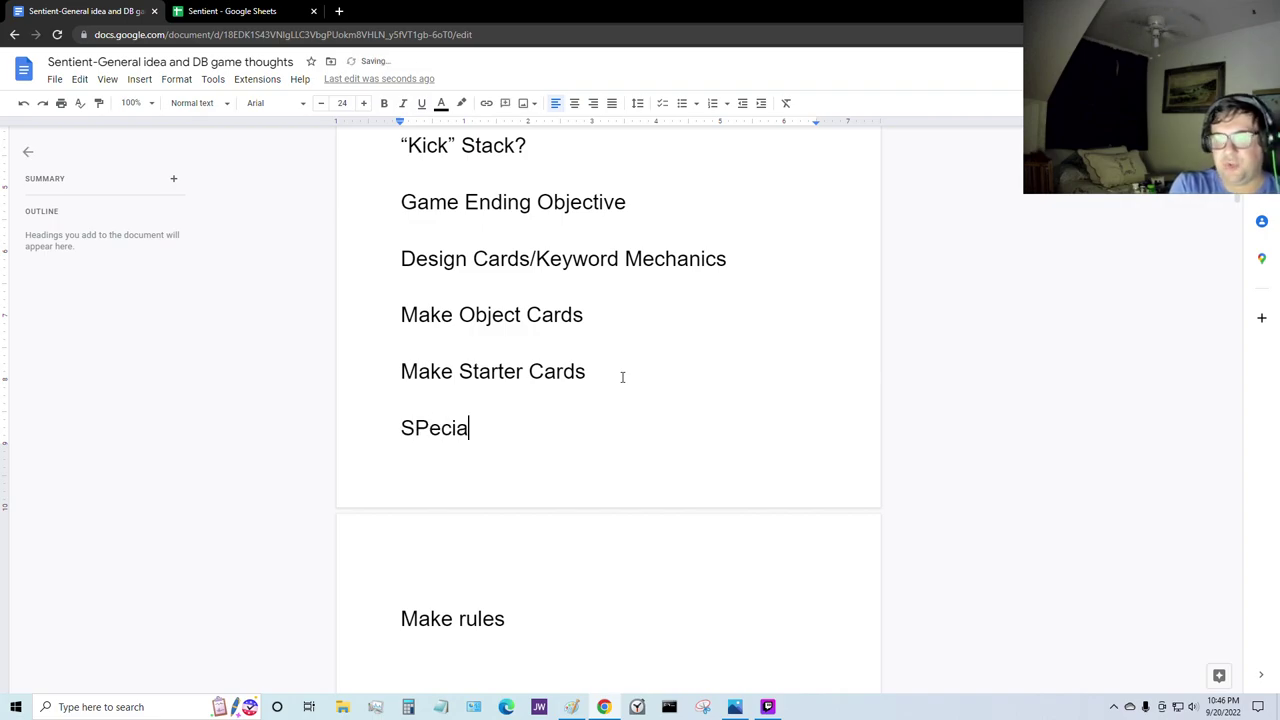
text(l rule sets for )
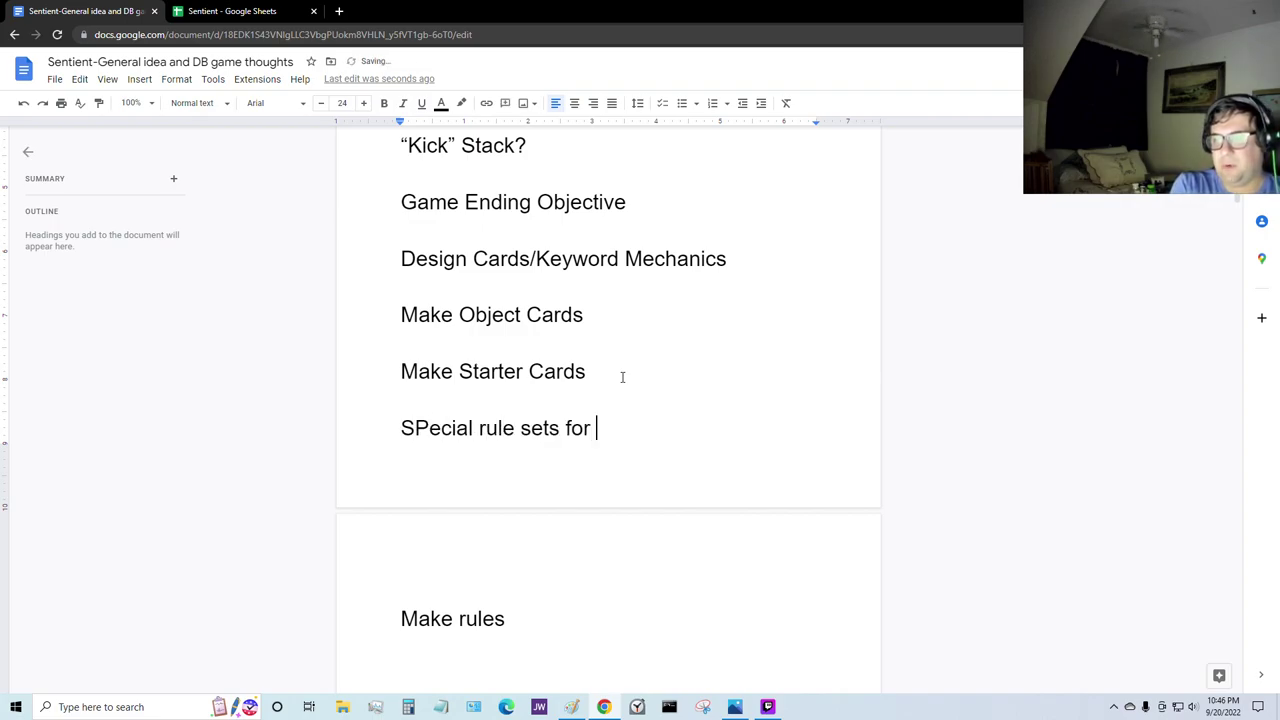
text(the line-up?)
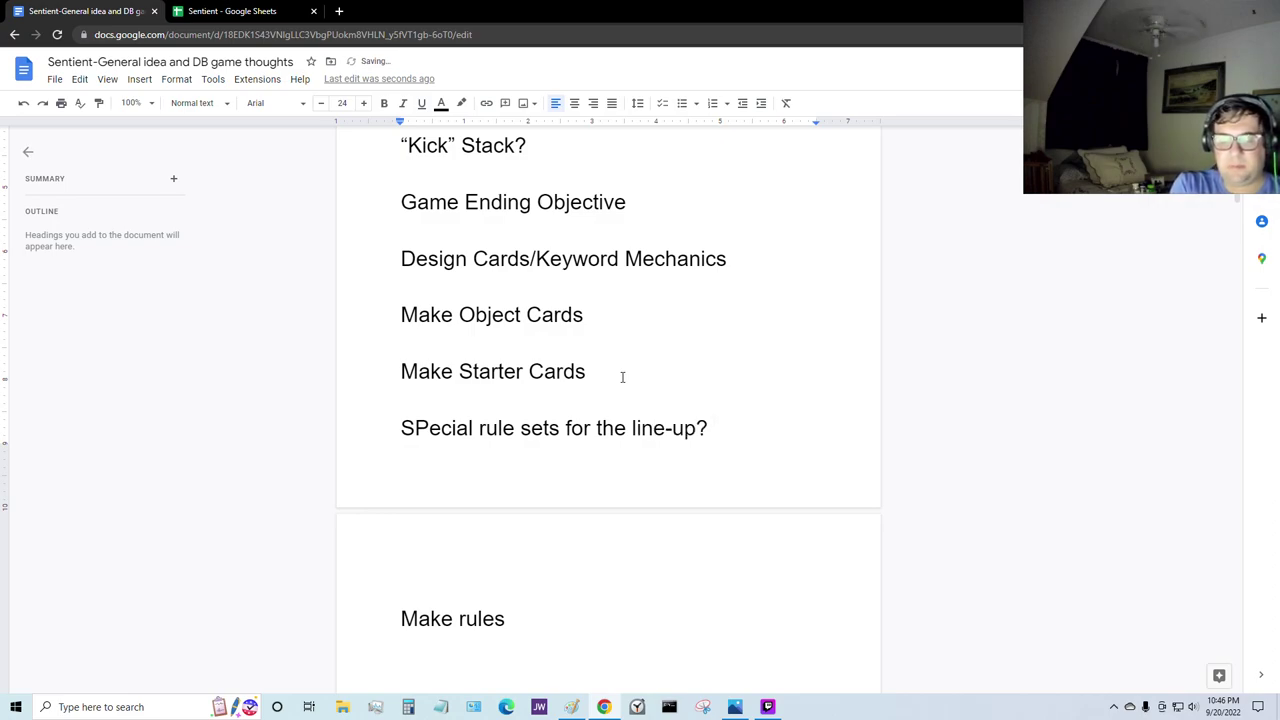
text( Tweaks t)
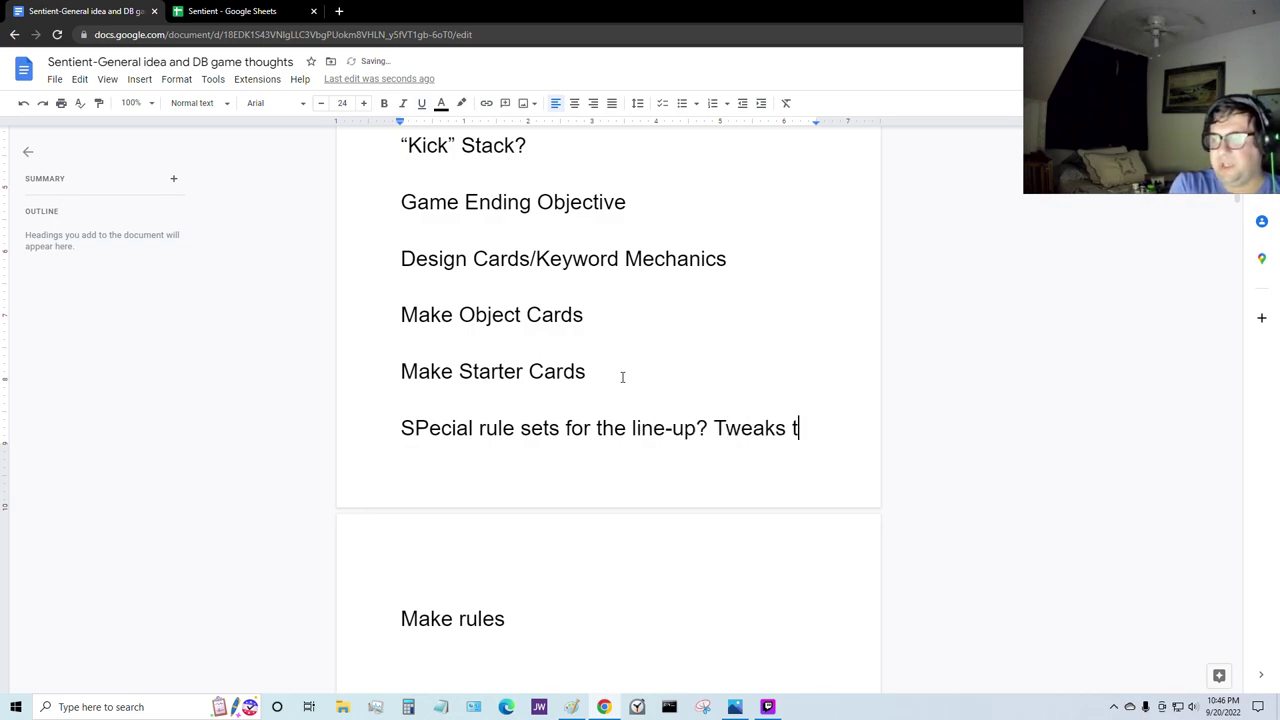
text(o change the gamep)
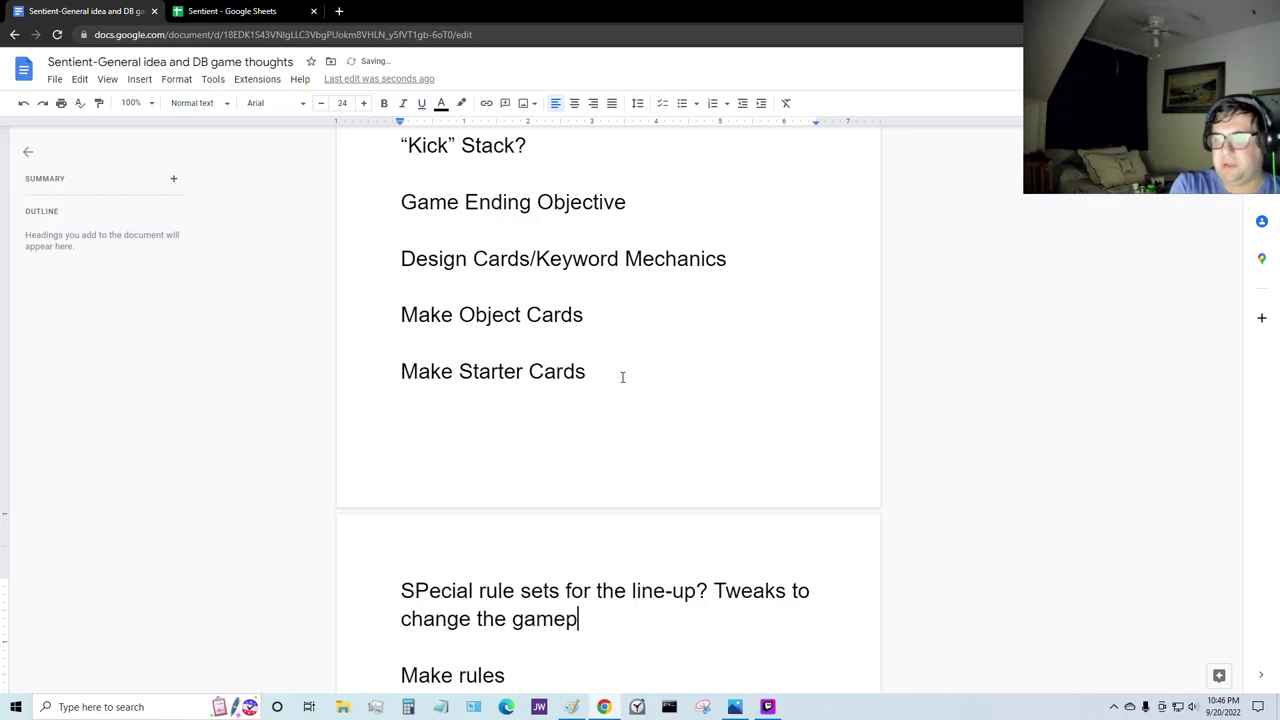
text(lay)
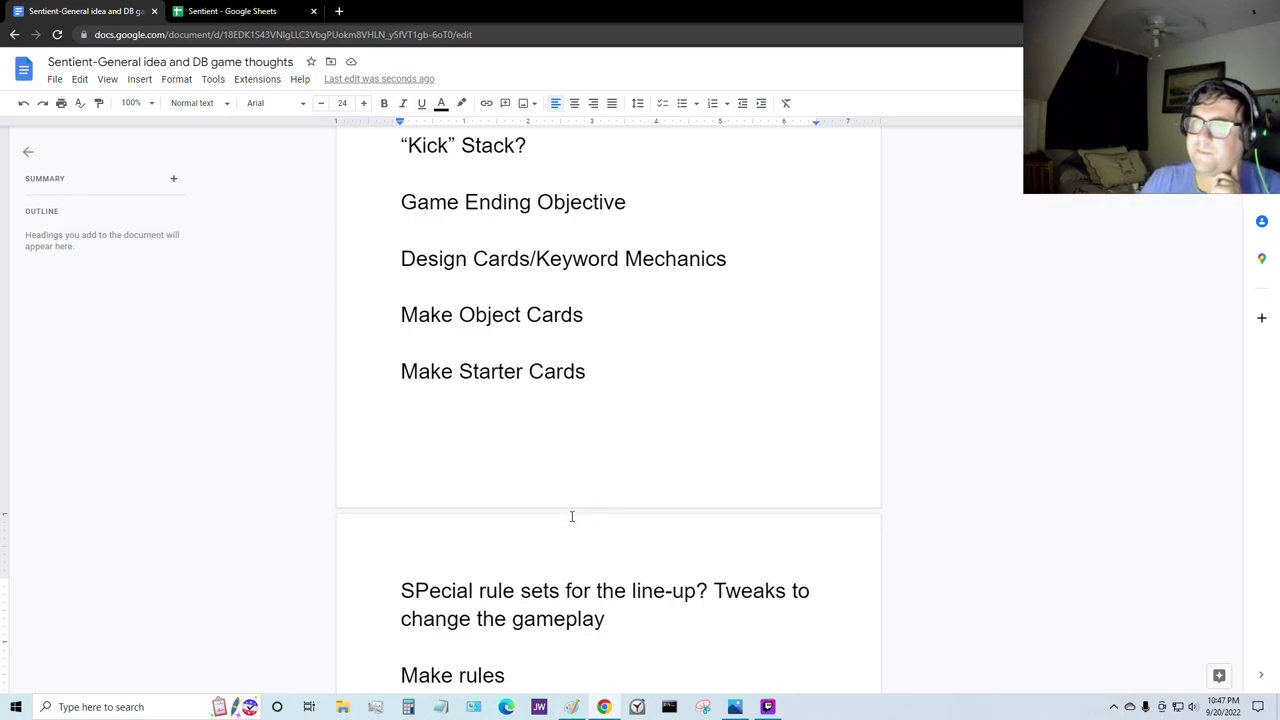
Step: Review the to-do list in the ideas document alongside the spreadsheet's 4 Emotions and LOGIC? sheets
scroll(586, 516, up, 5)
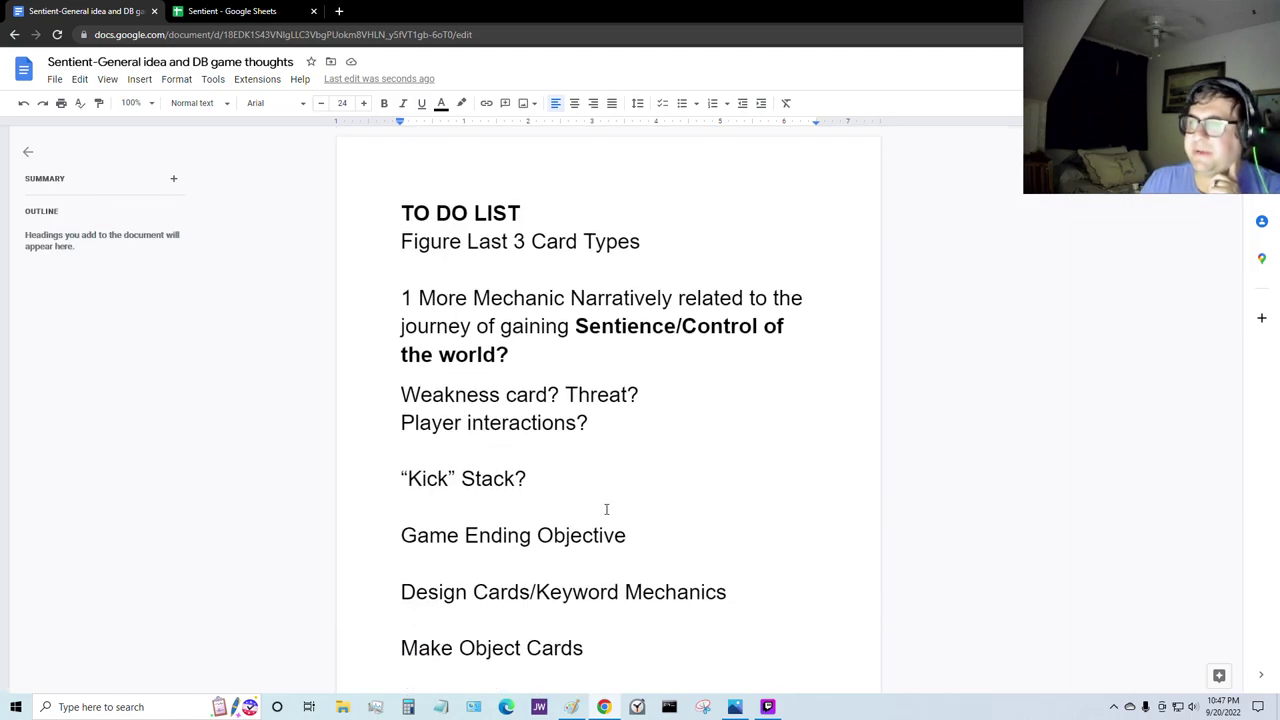
scroll(606, 509, down, 2)
scroll(606, 512, up, 2)
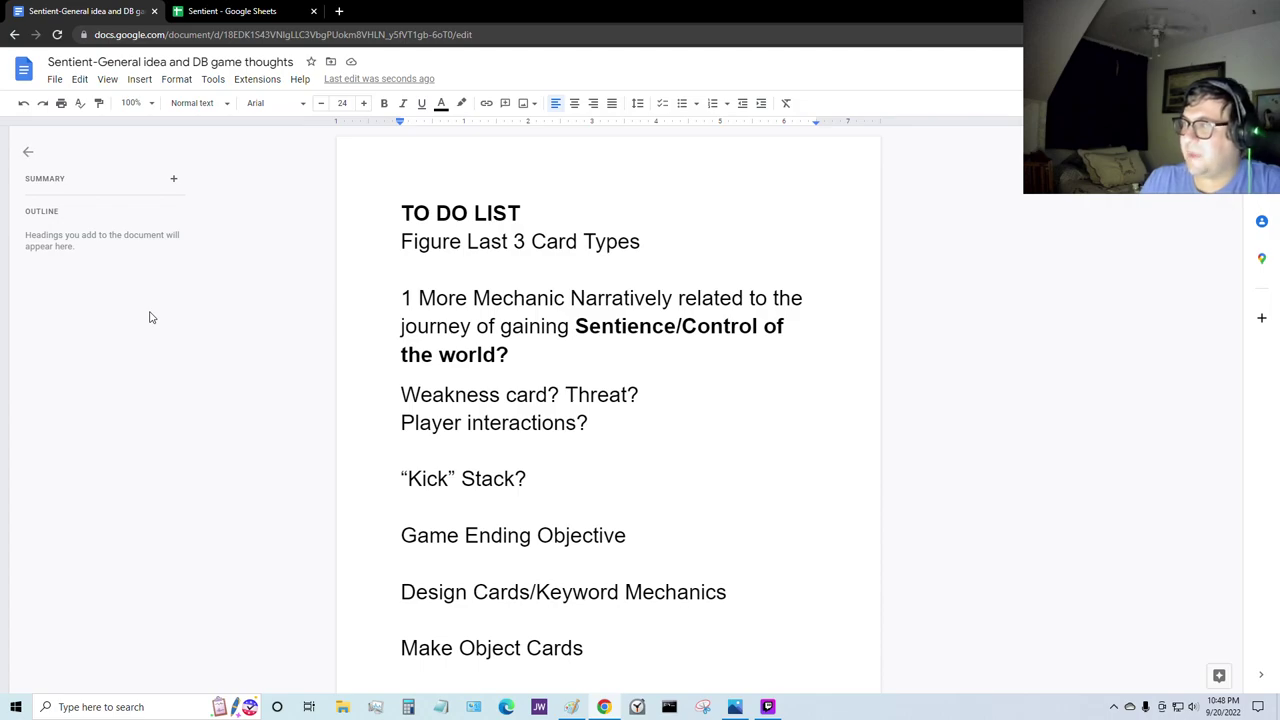
click(242, 11)
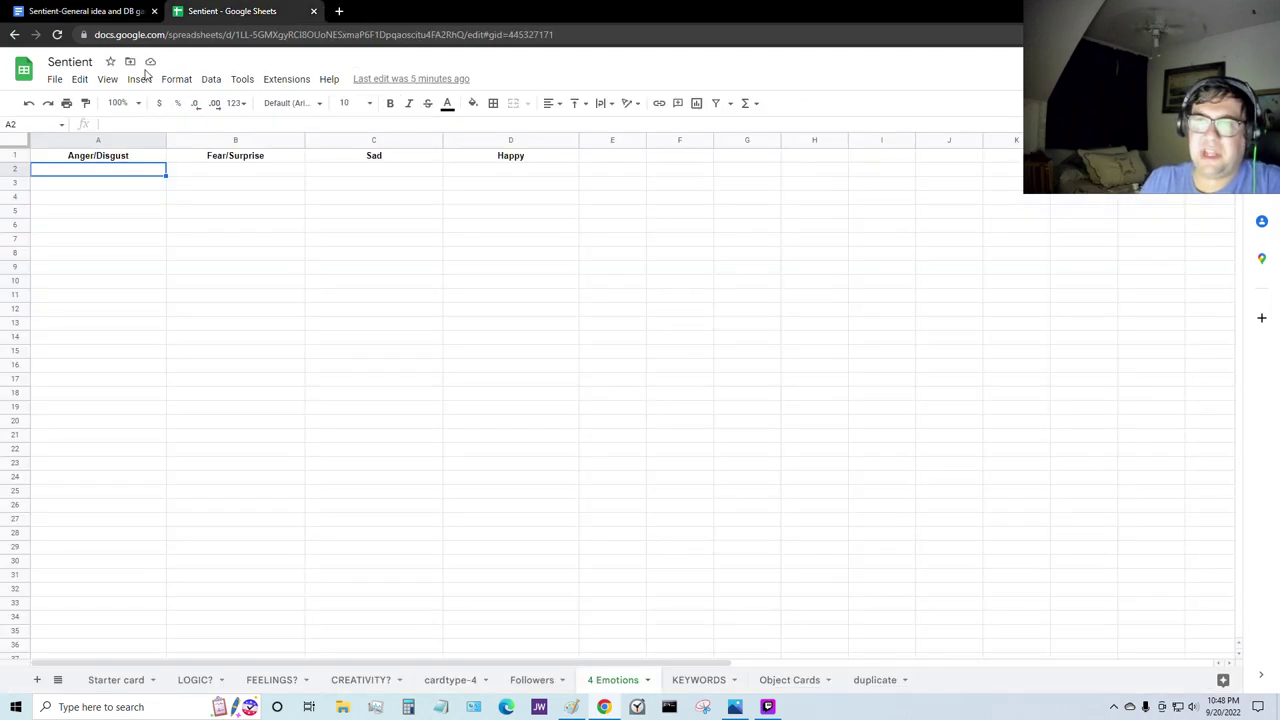
click(195, 680)
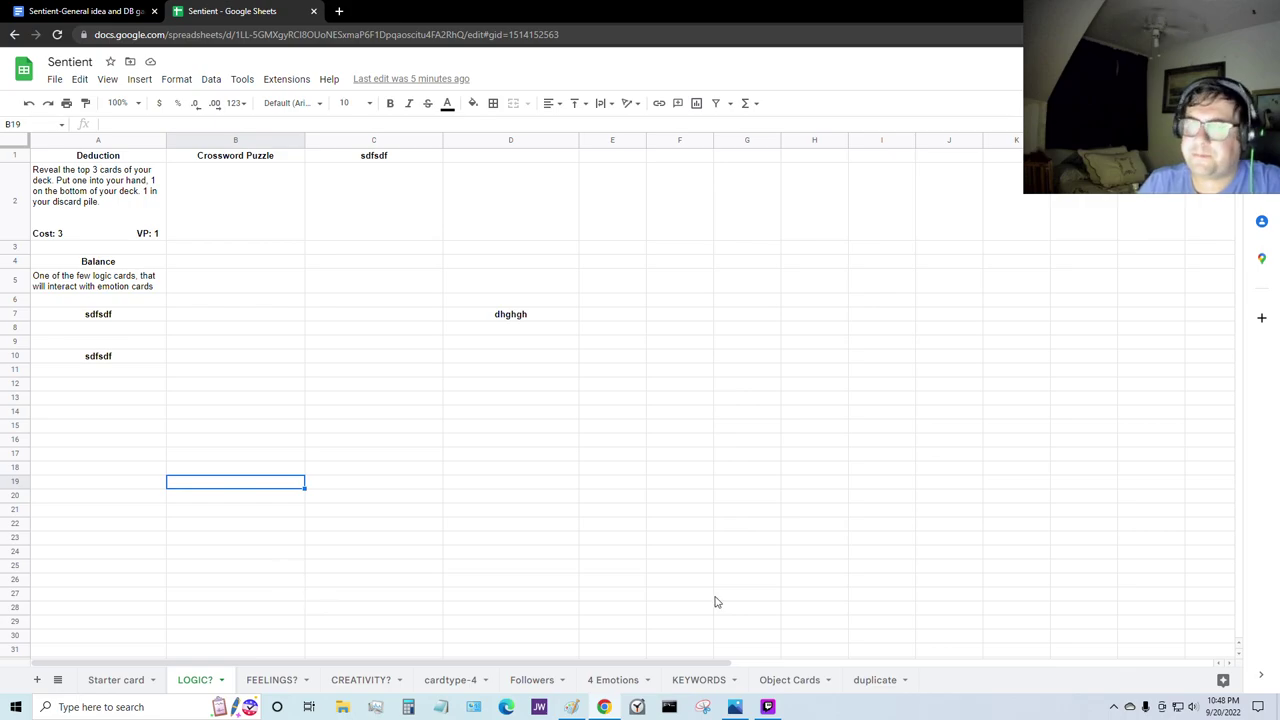
click(100, 8)
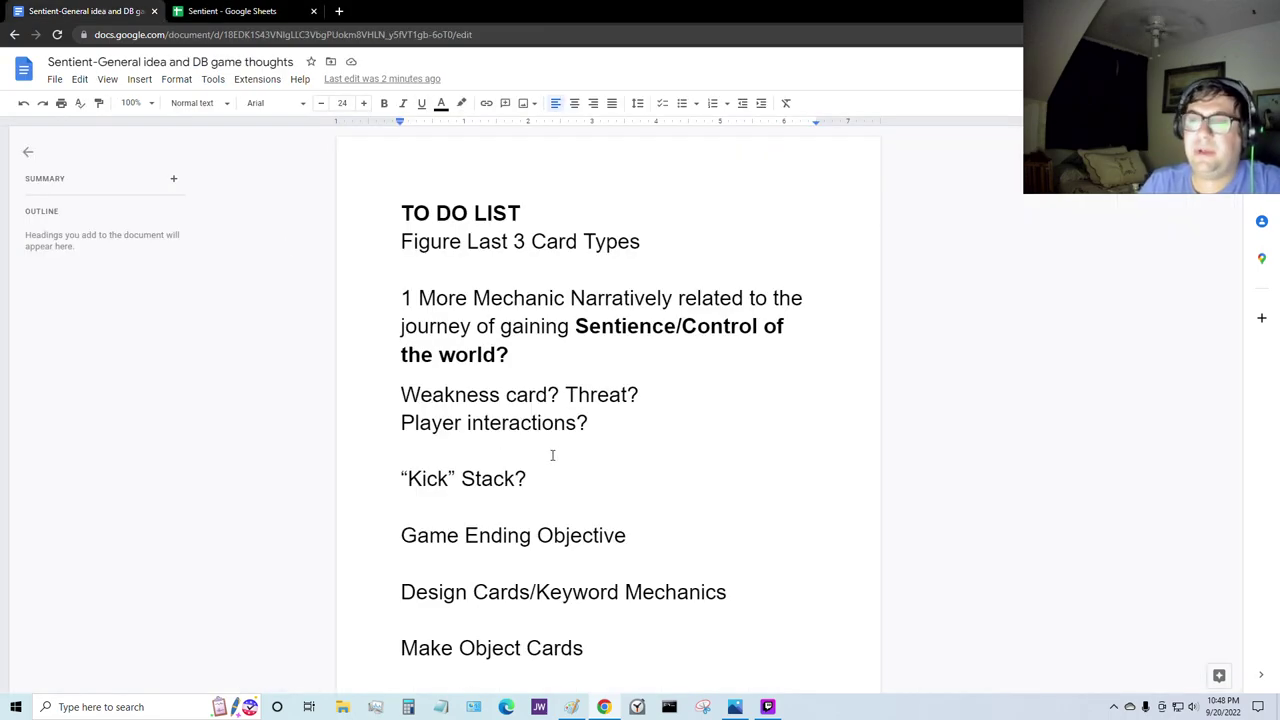
scroll(551, 451, down, 3)
scroll(591, 497, down, 1)
scroll(597, 460, up, 3)
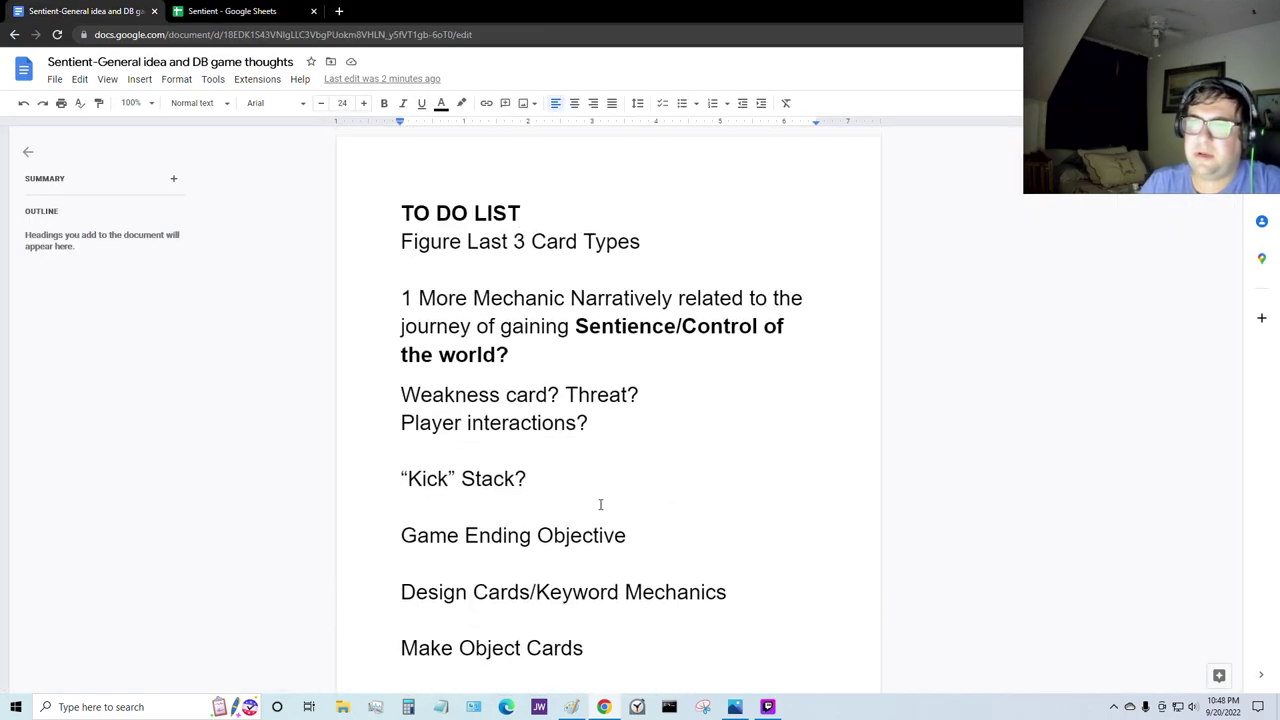
scroll(600, 500, down, 3)
scroll(603, 491, up, 3)
click(235, 10)
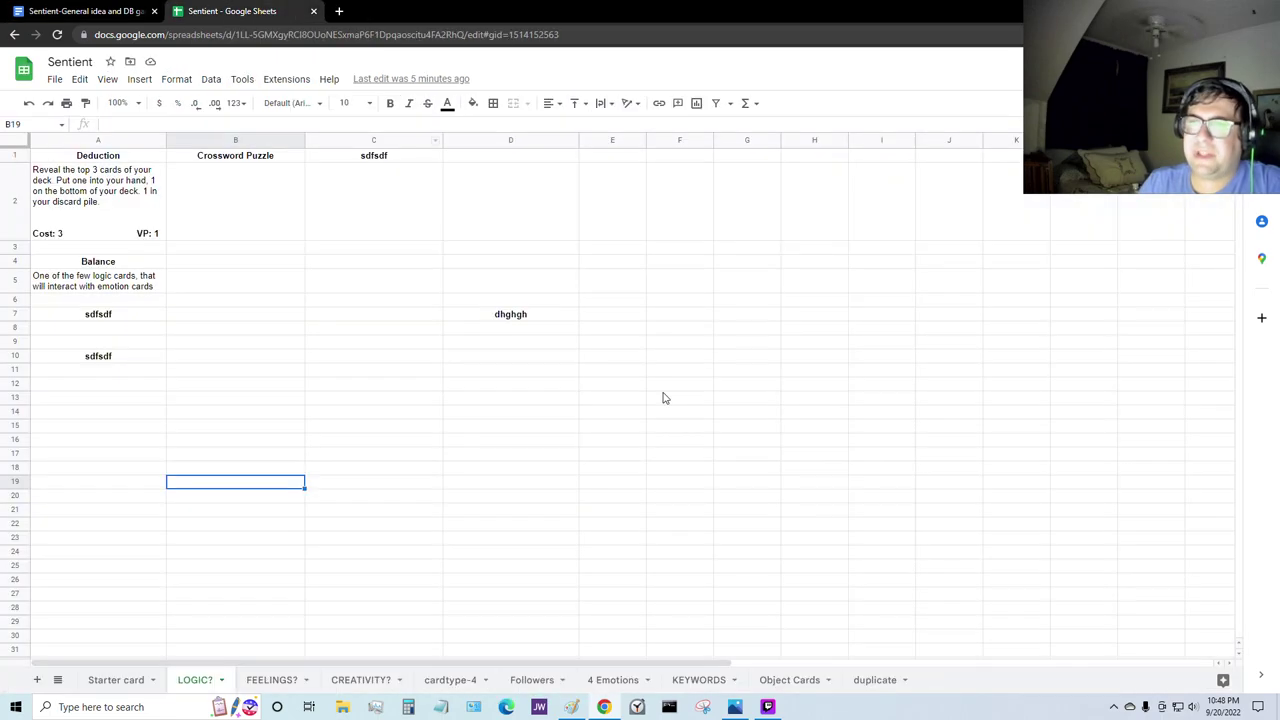